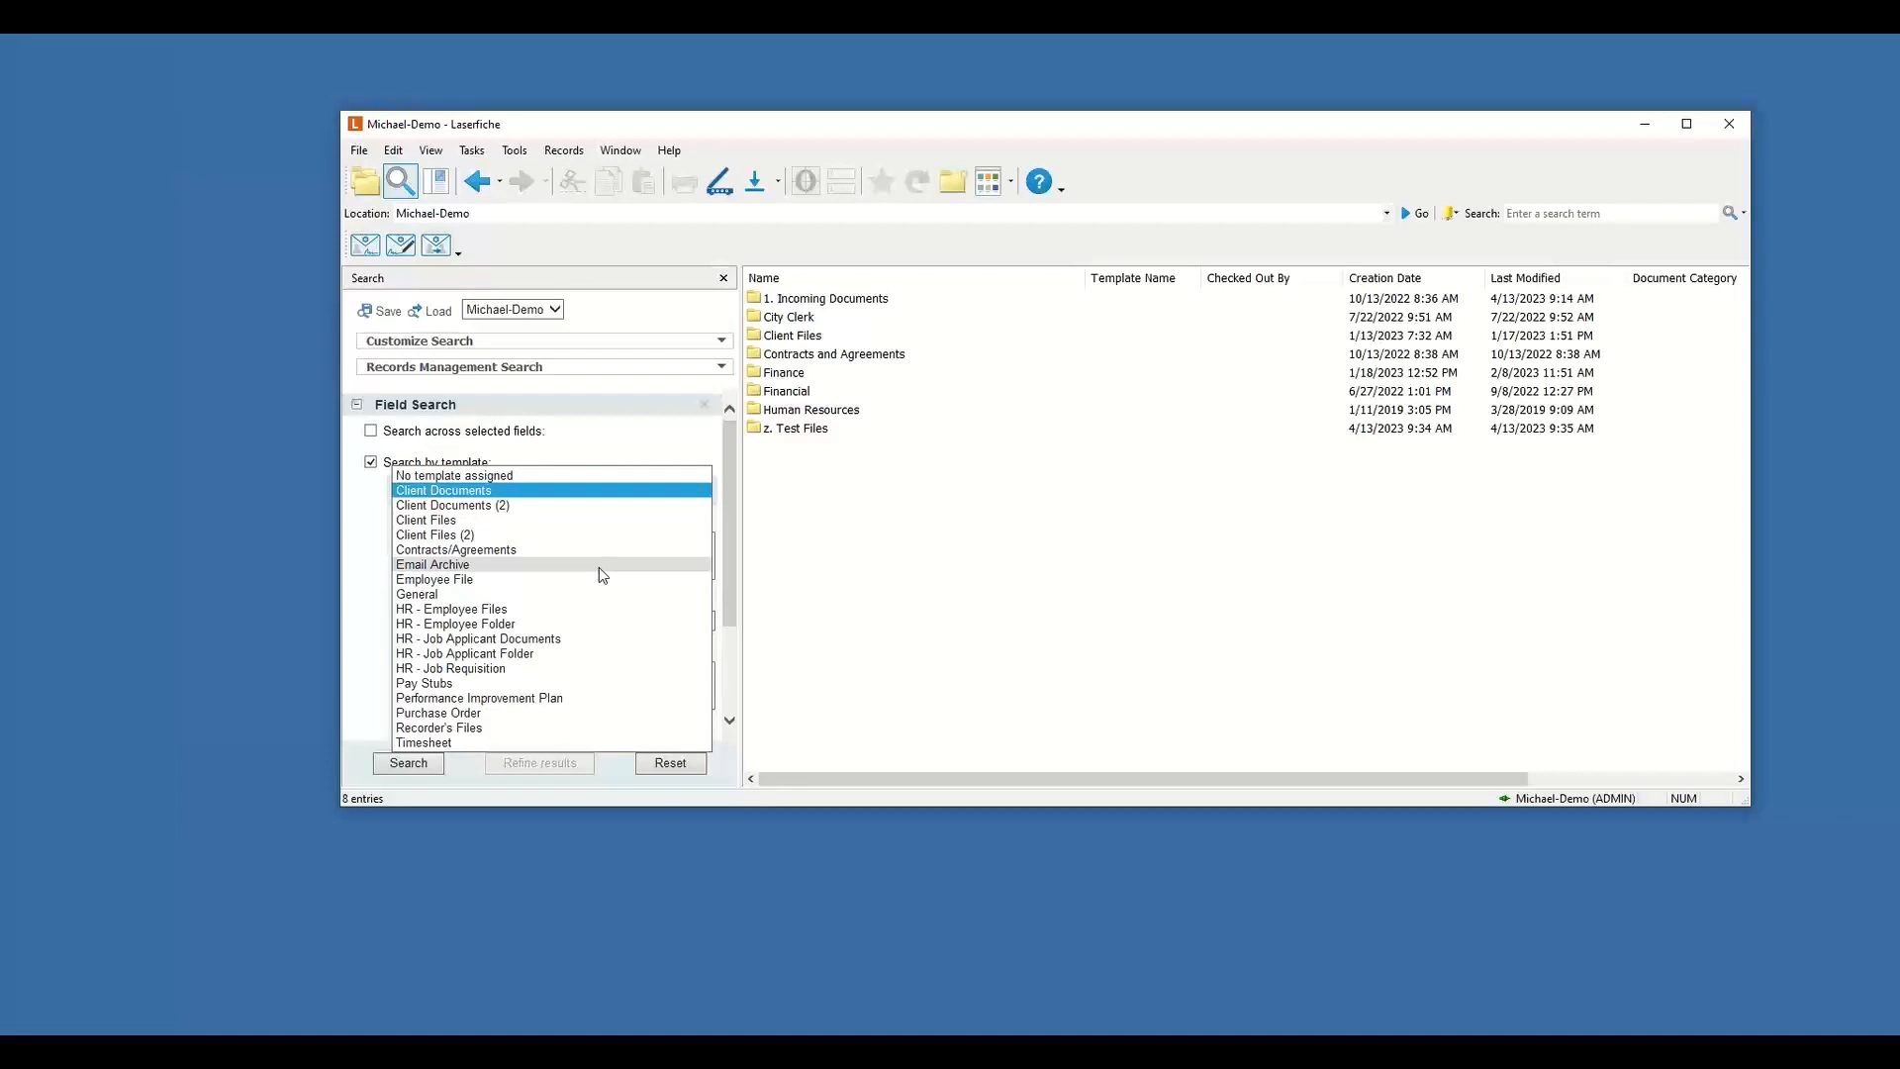
# Look through the list of templates available for searching by template, then return to the folder view.
pyautogui.rightClick(999, 548)
pyautogui.click(785, 584)
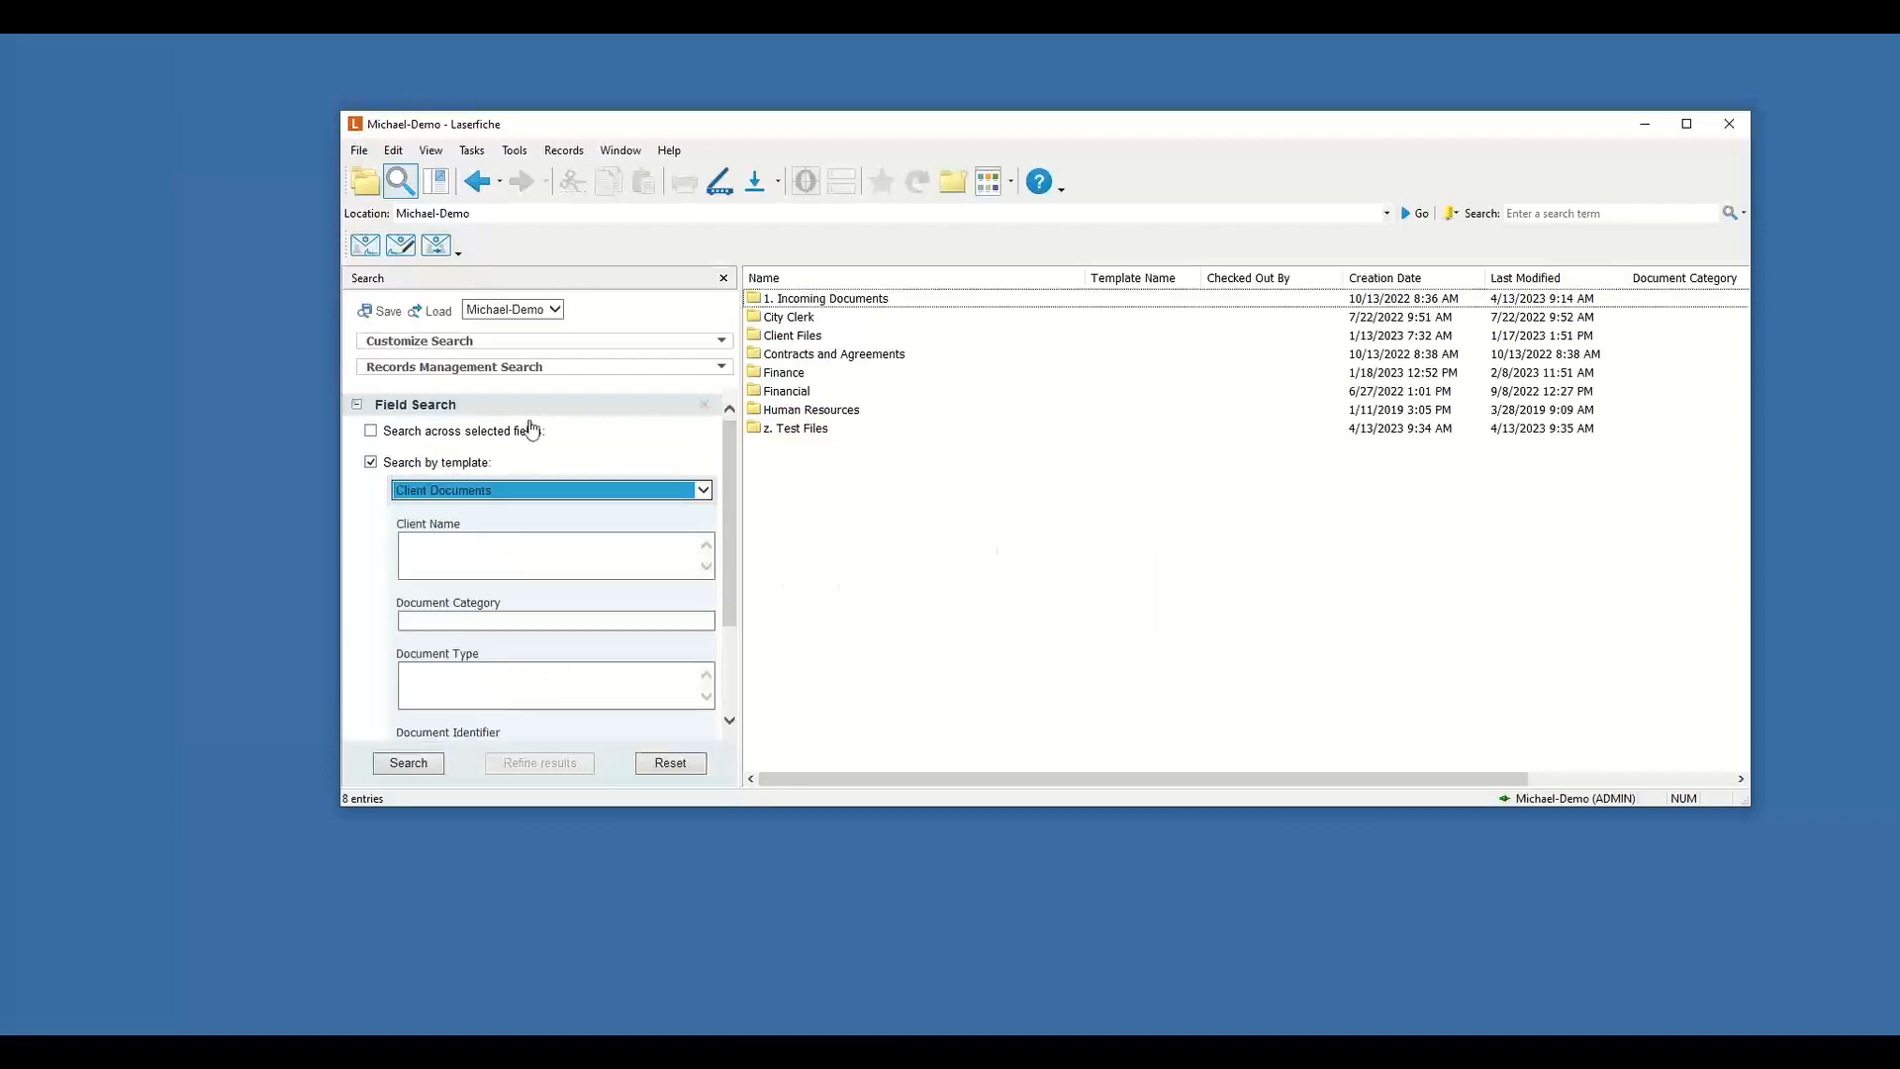
pyautogui.click(371, 191)
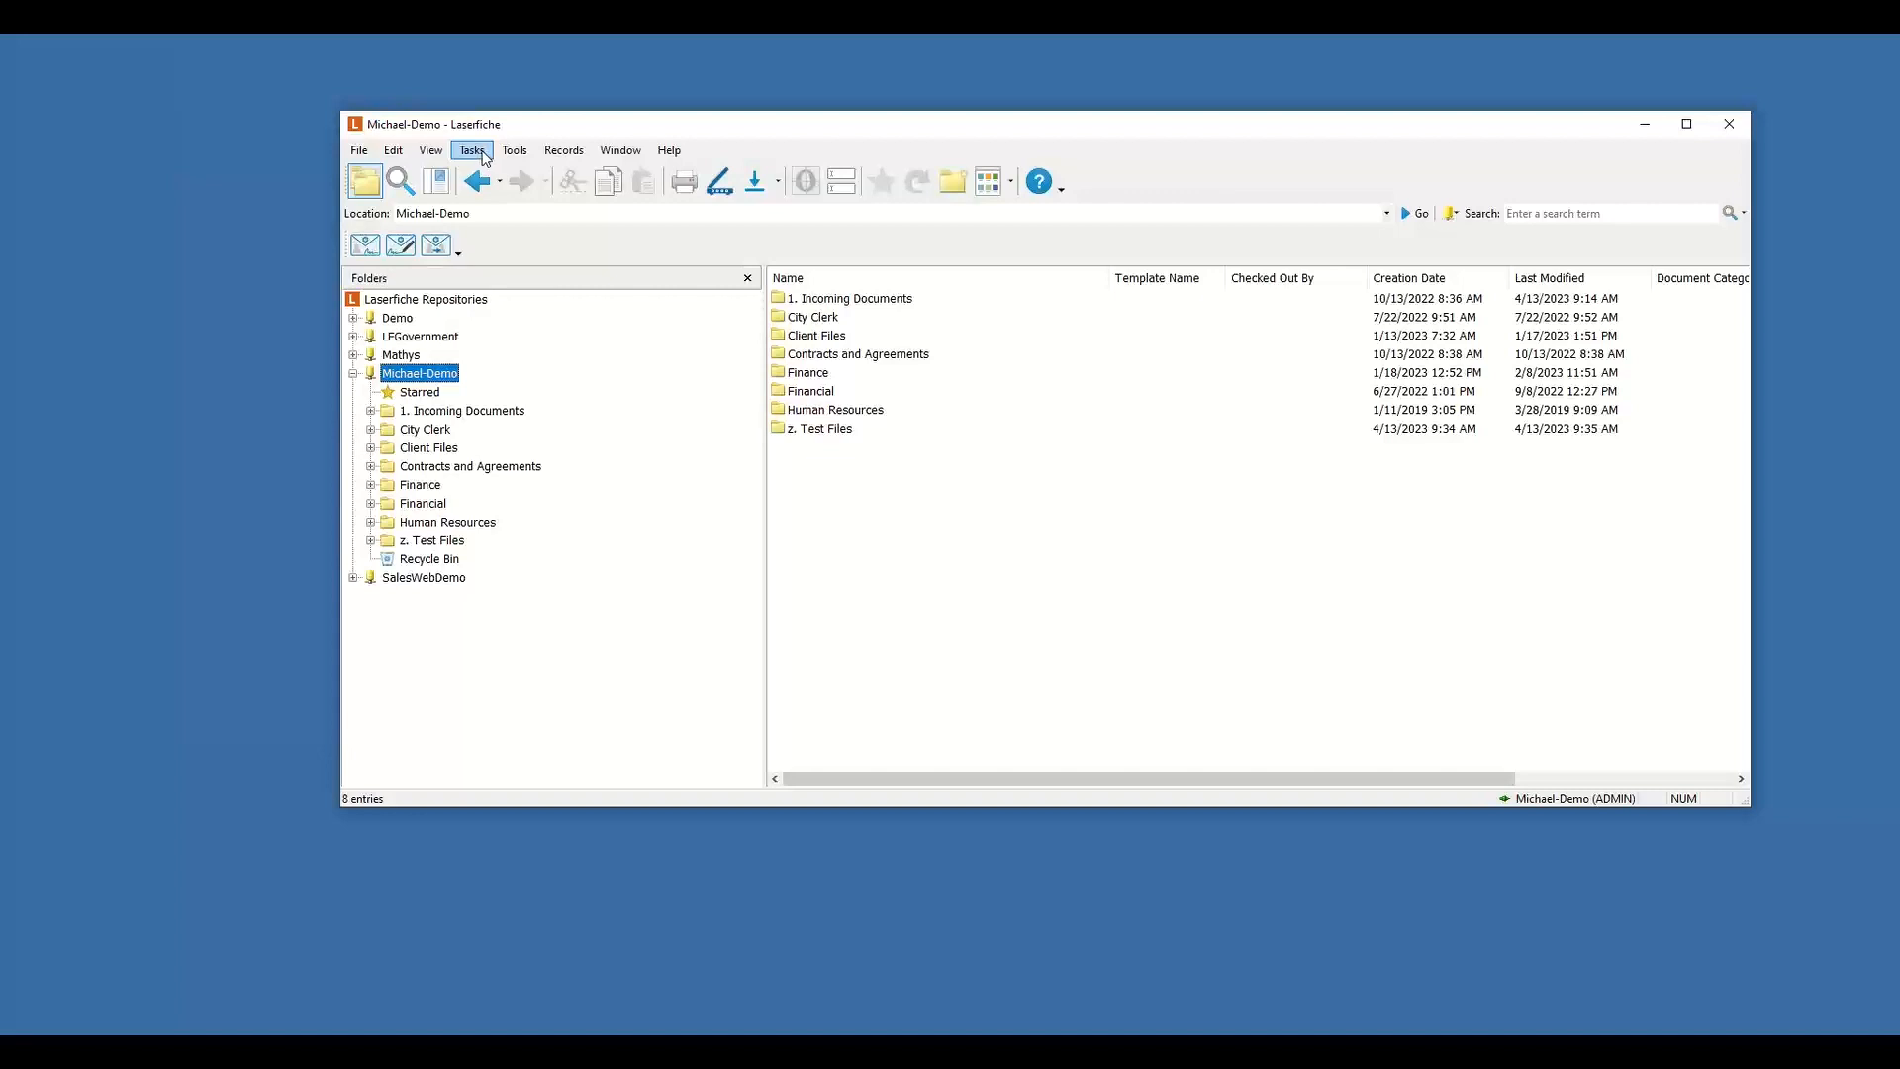
# Open Generate Report for the repository in the desktop client and in the web client to compare the report types.
pyautogui.click(473, 150)
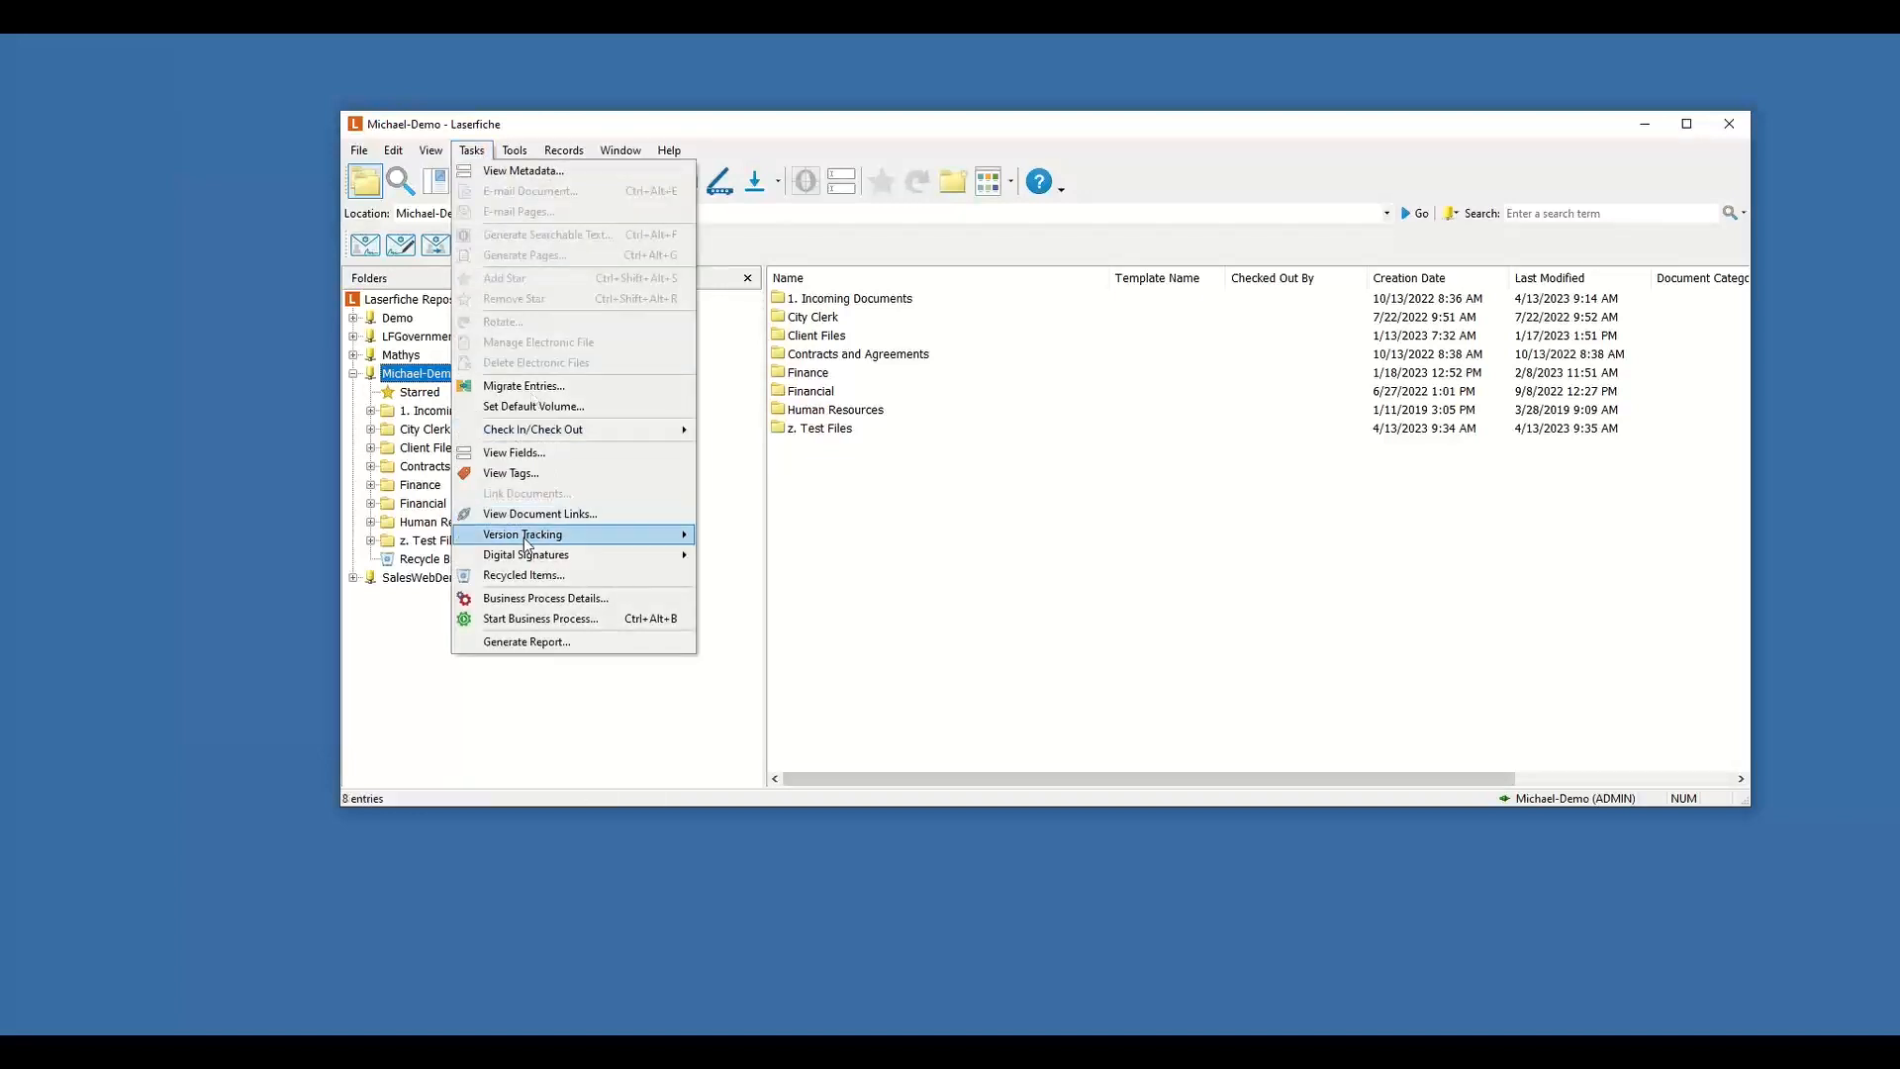
pyautogui.click(534, 643)
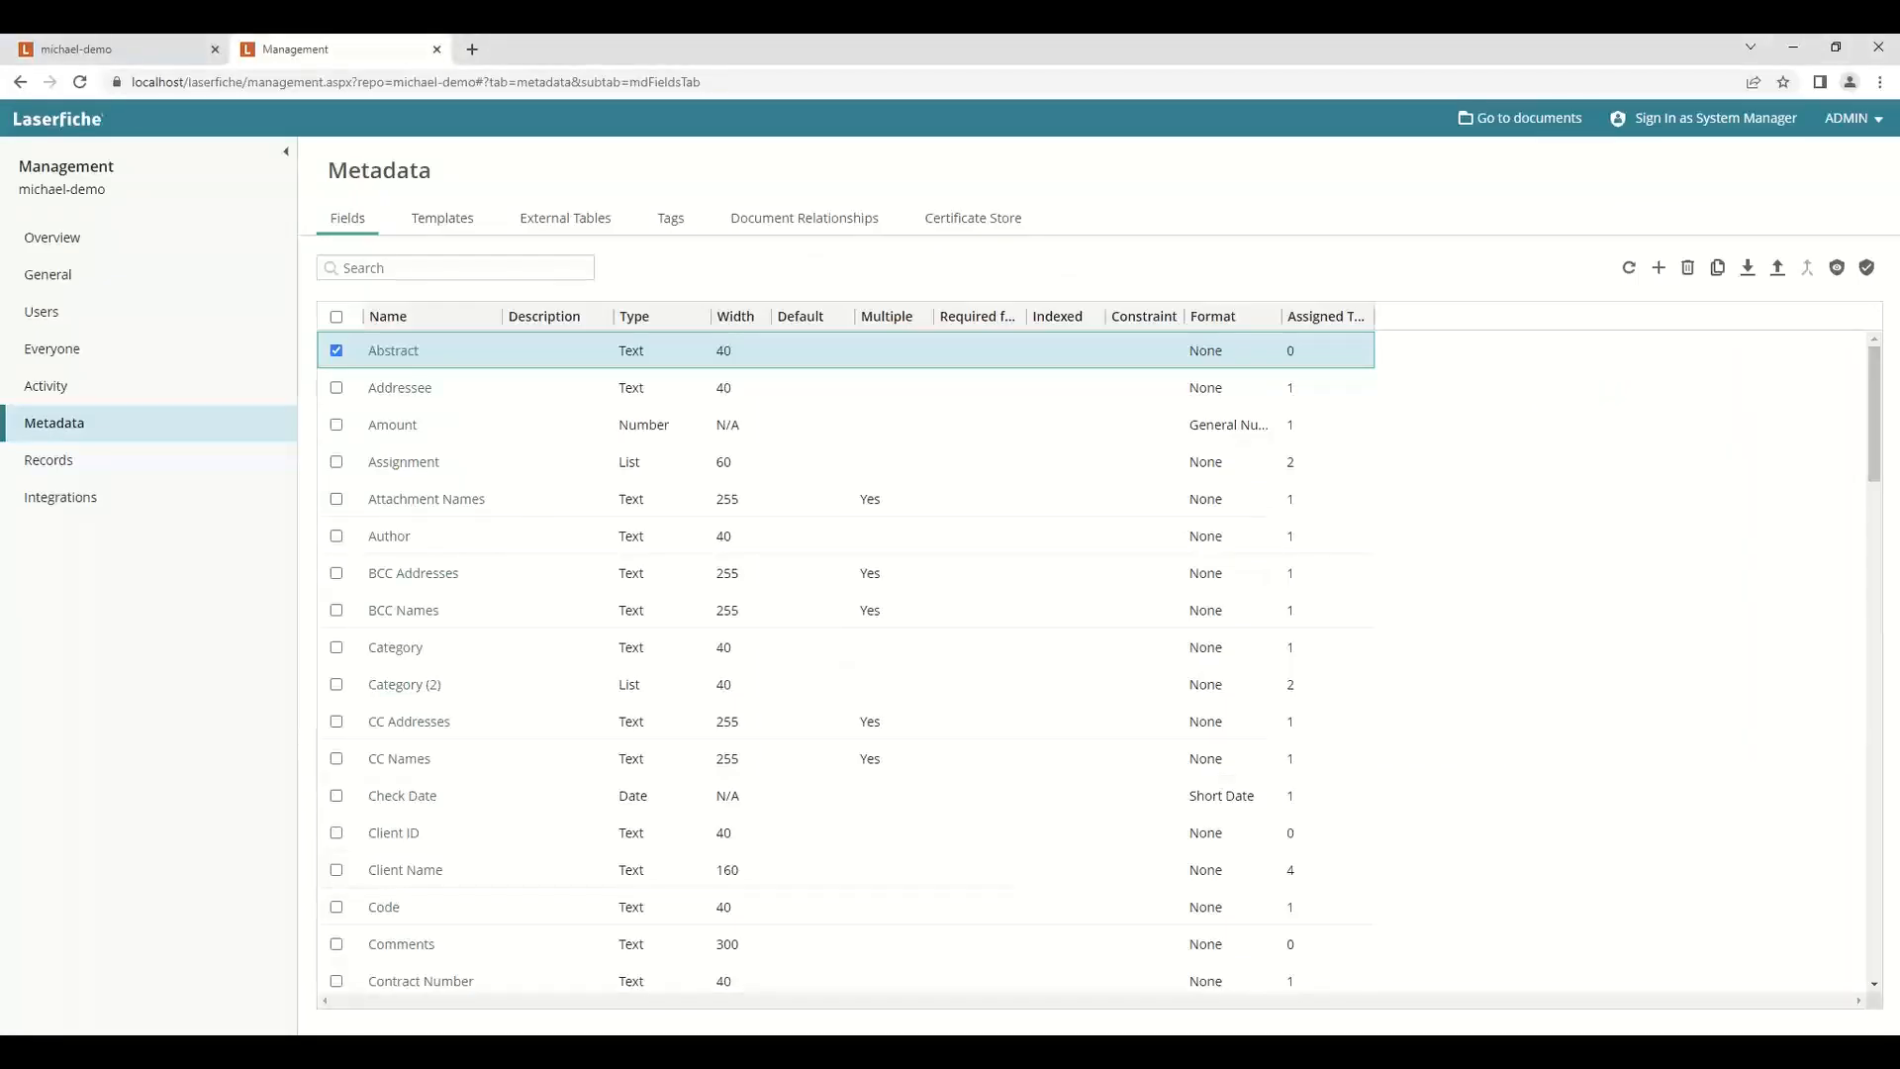
pyautogui.click(114, 52)
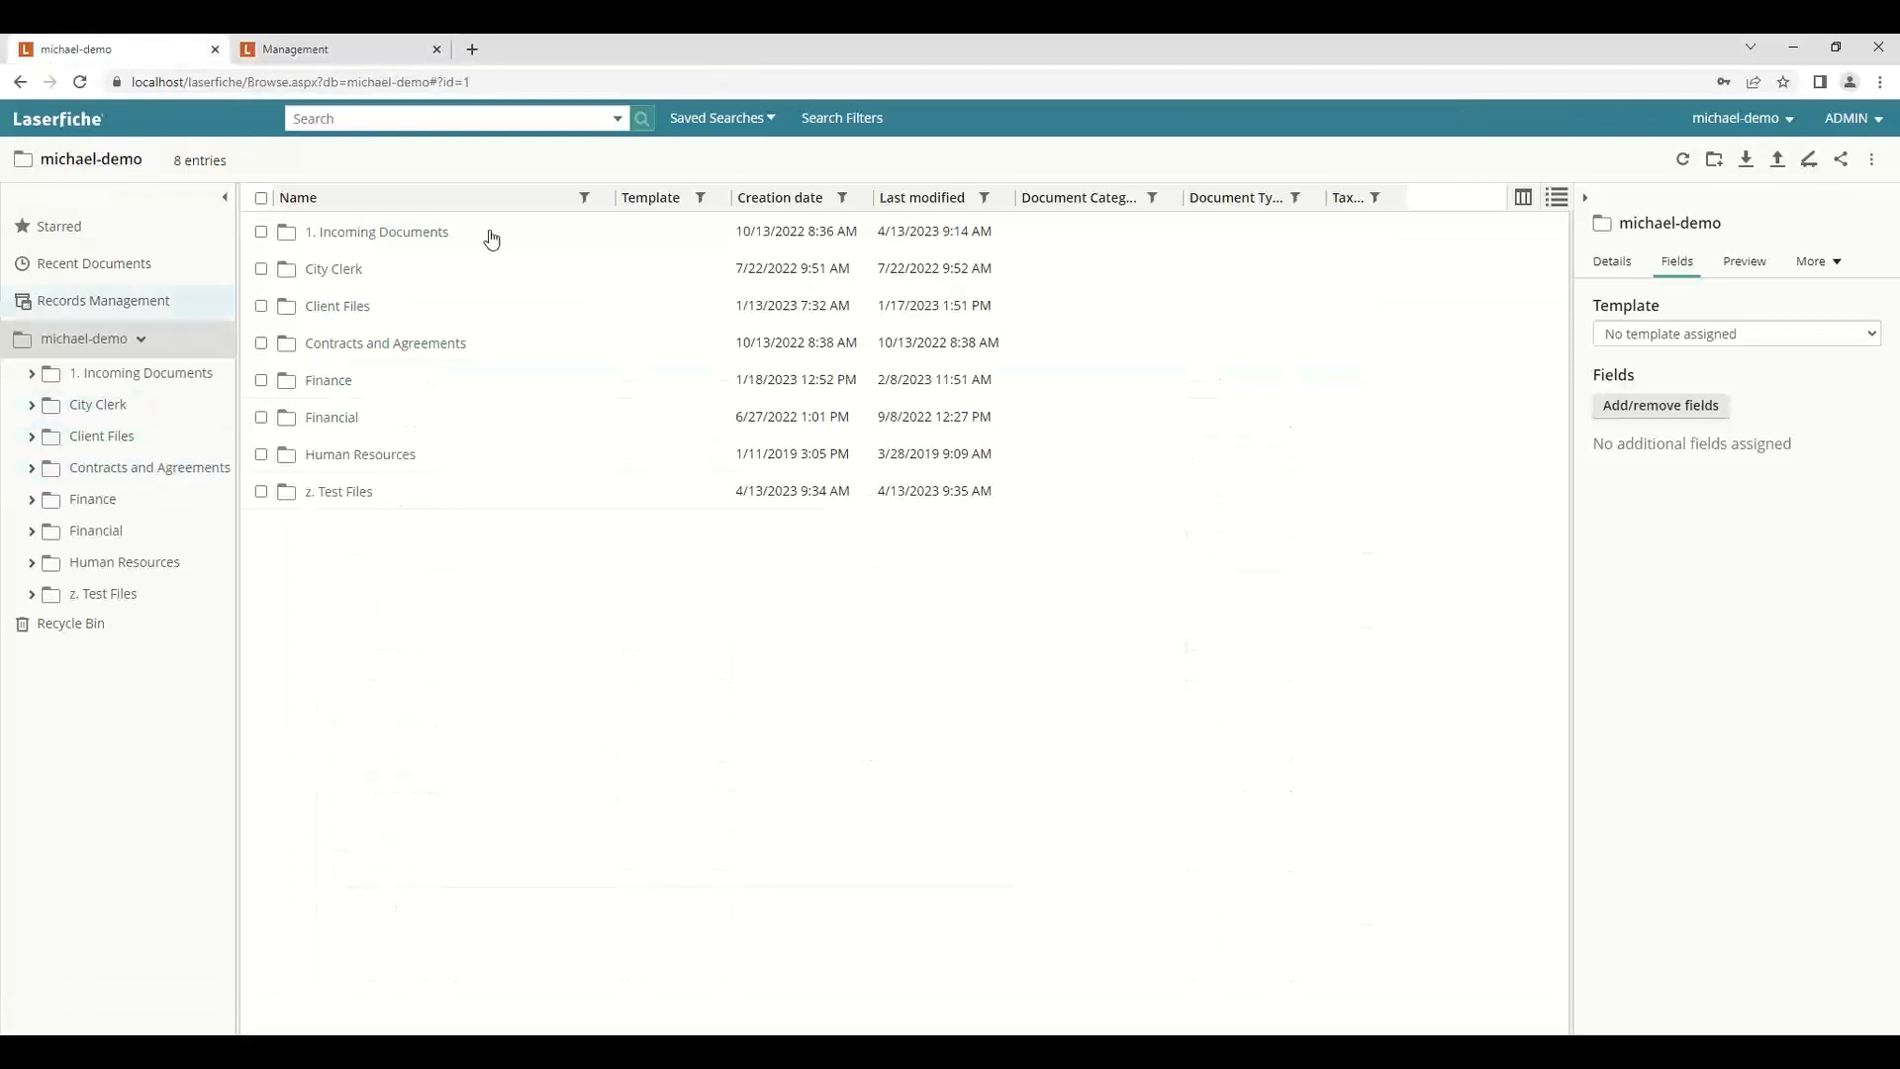
pyautogui.click(1870, 161)
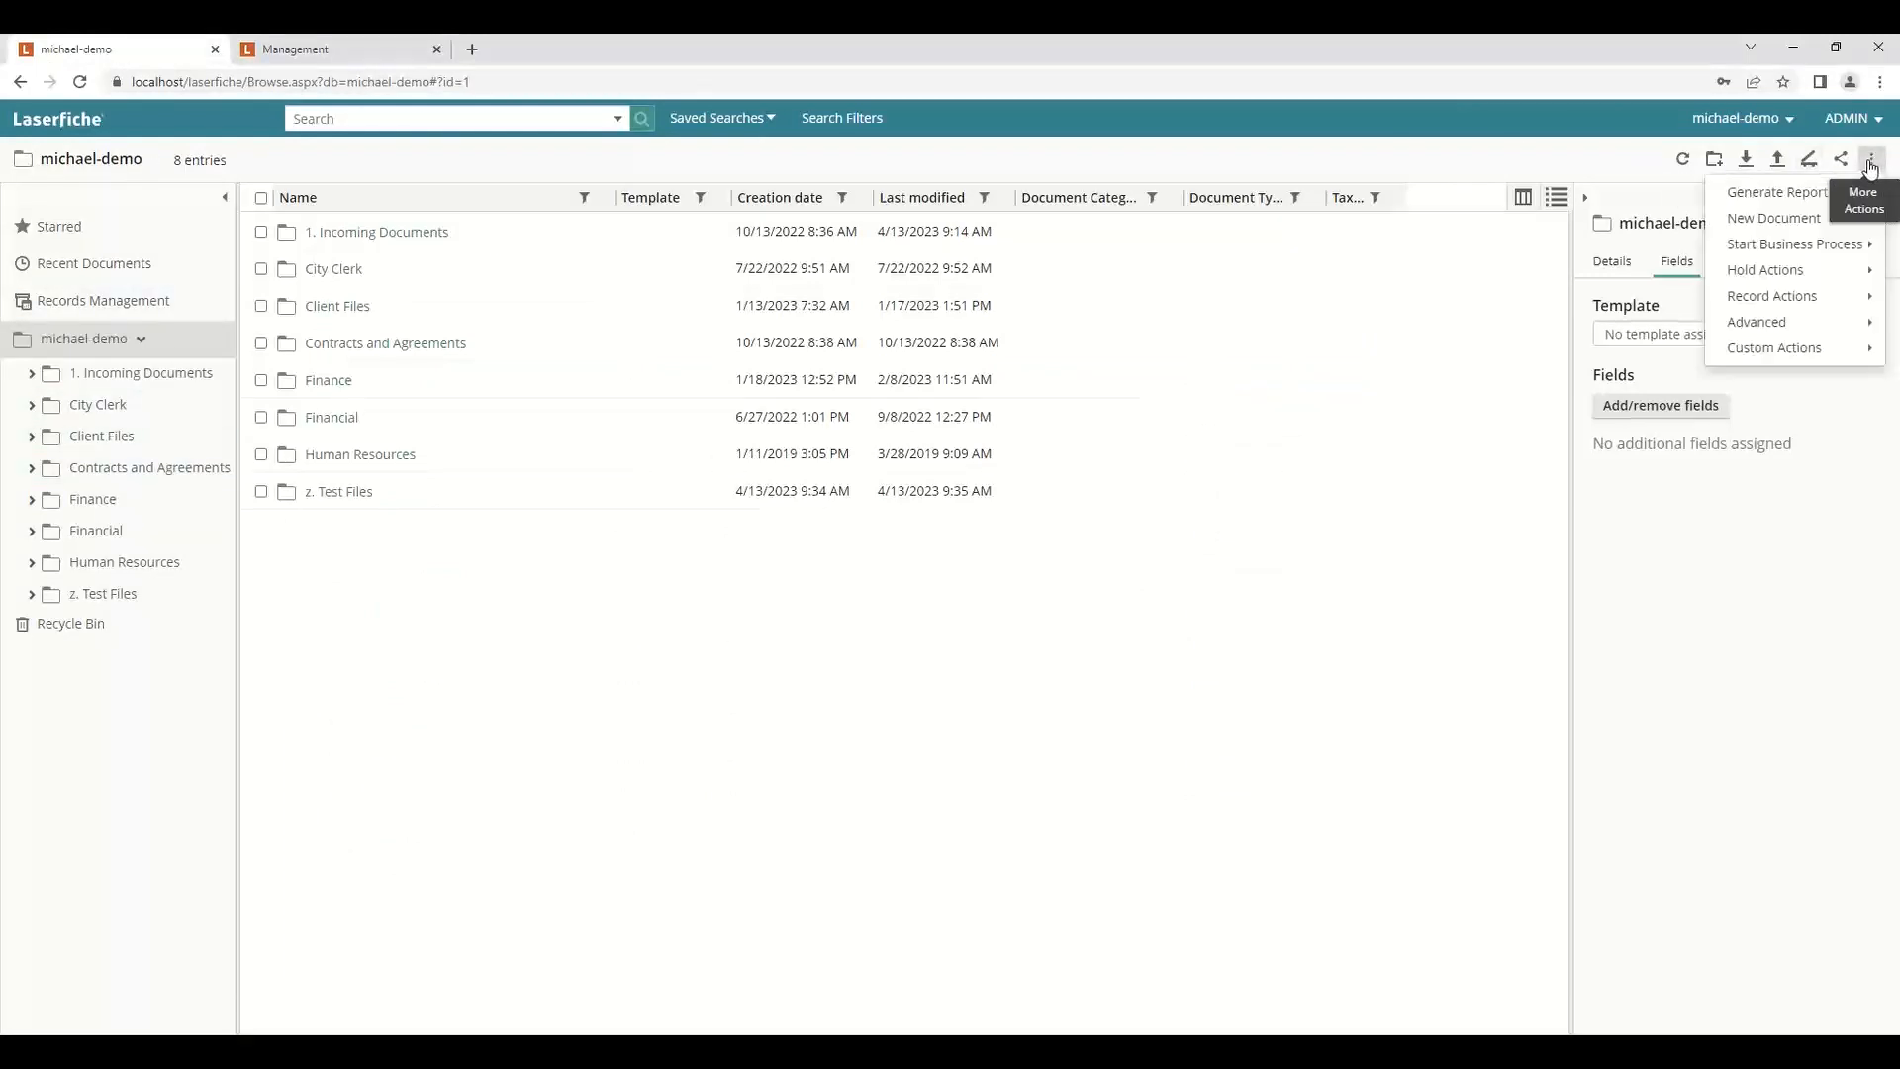
pyautogui.click(1799, 193)
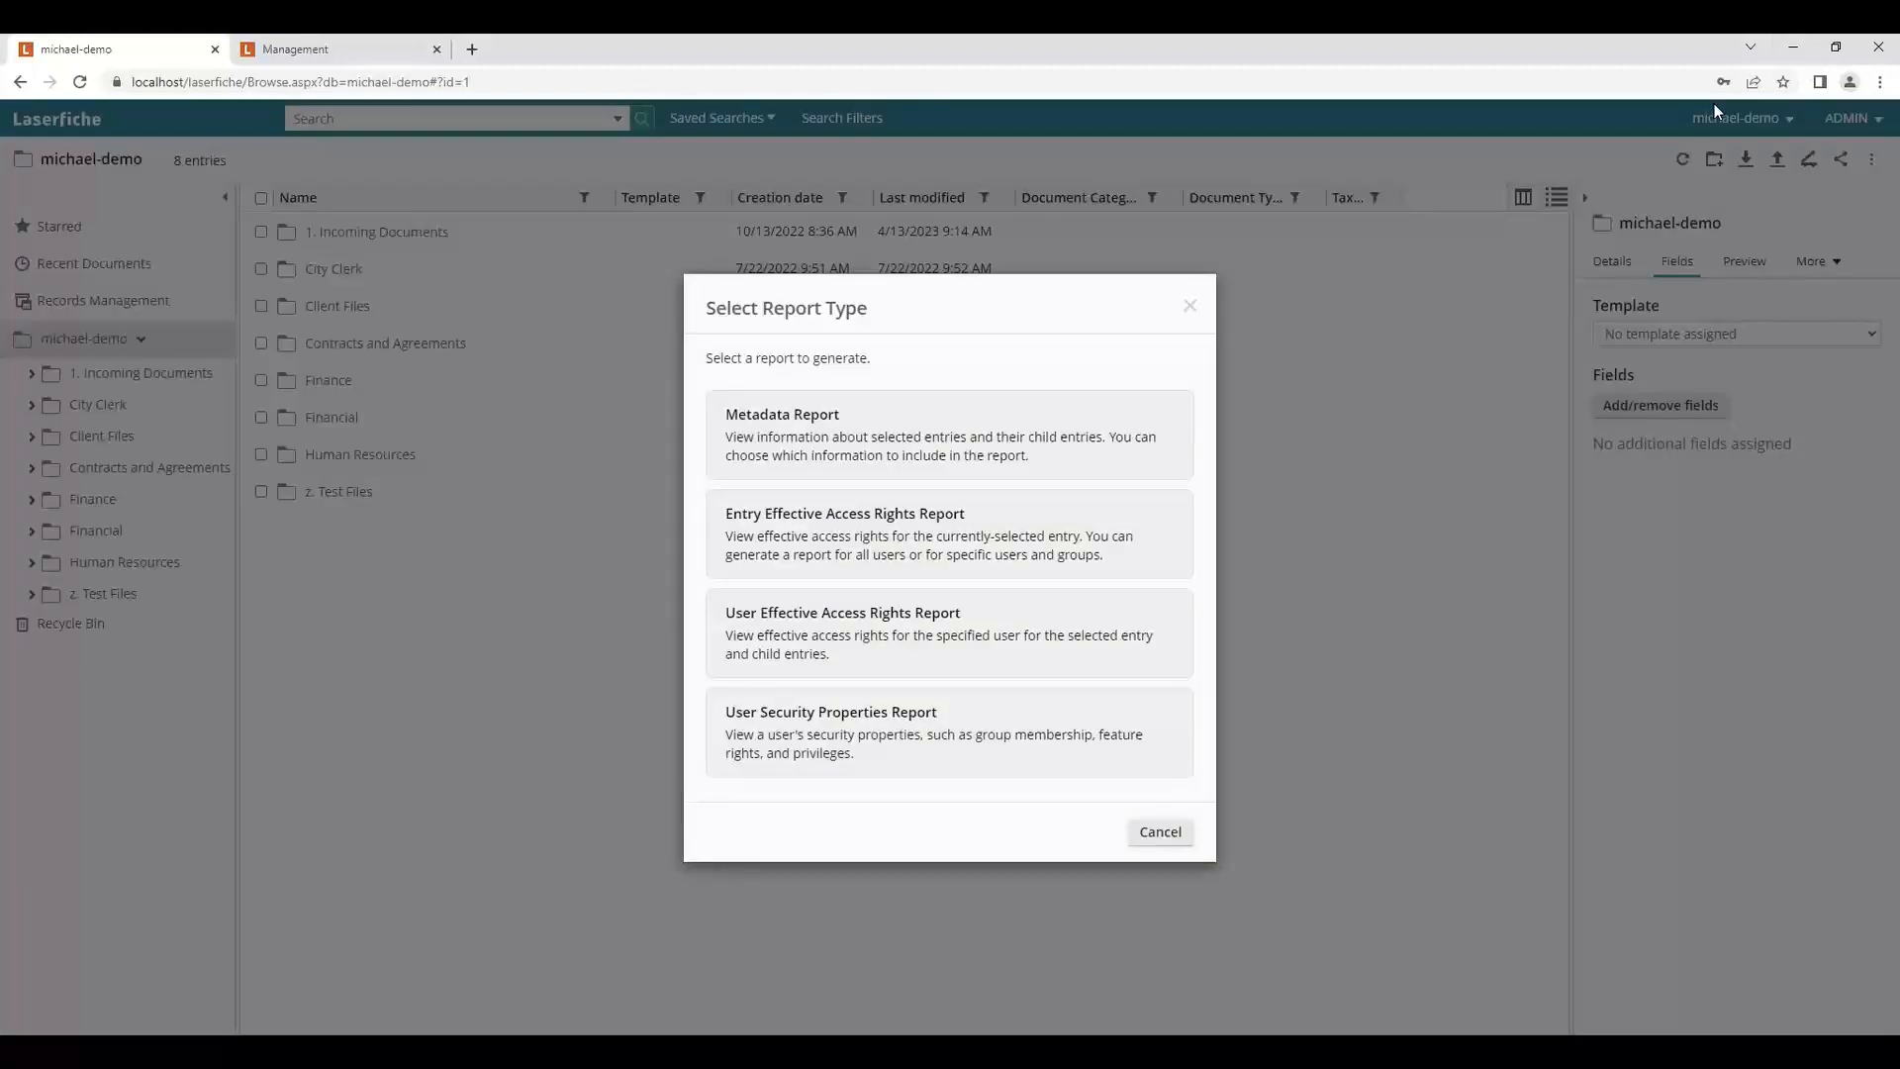
pyautogui.click(1785, 57)
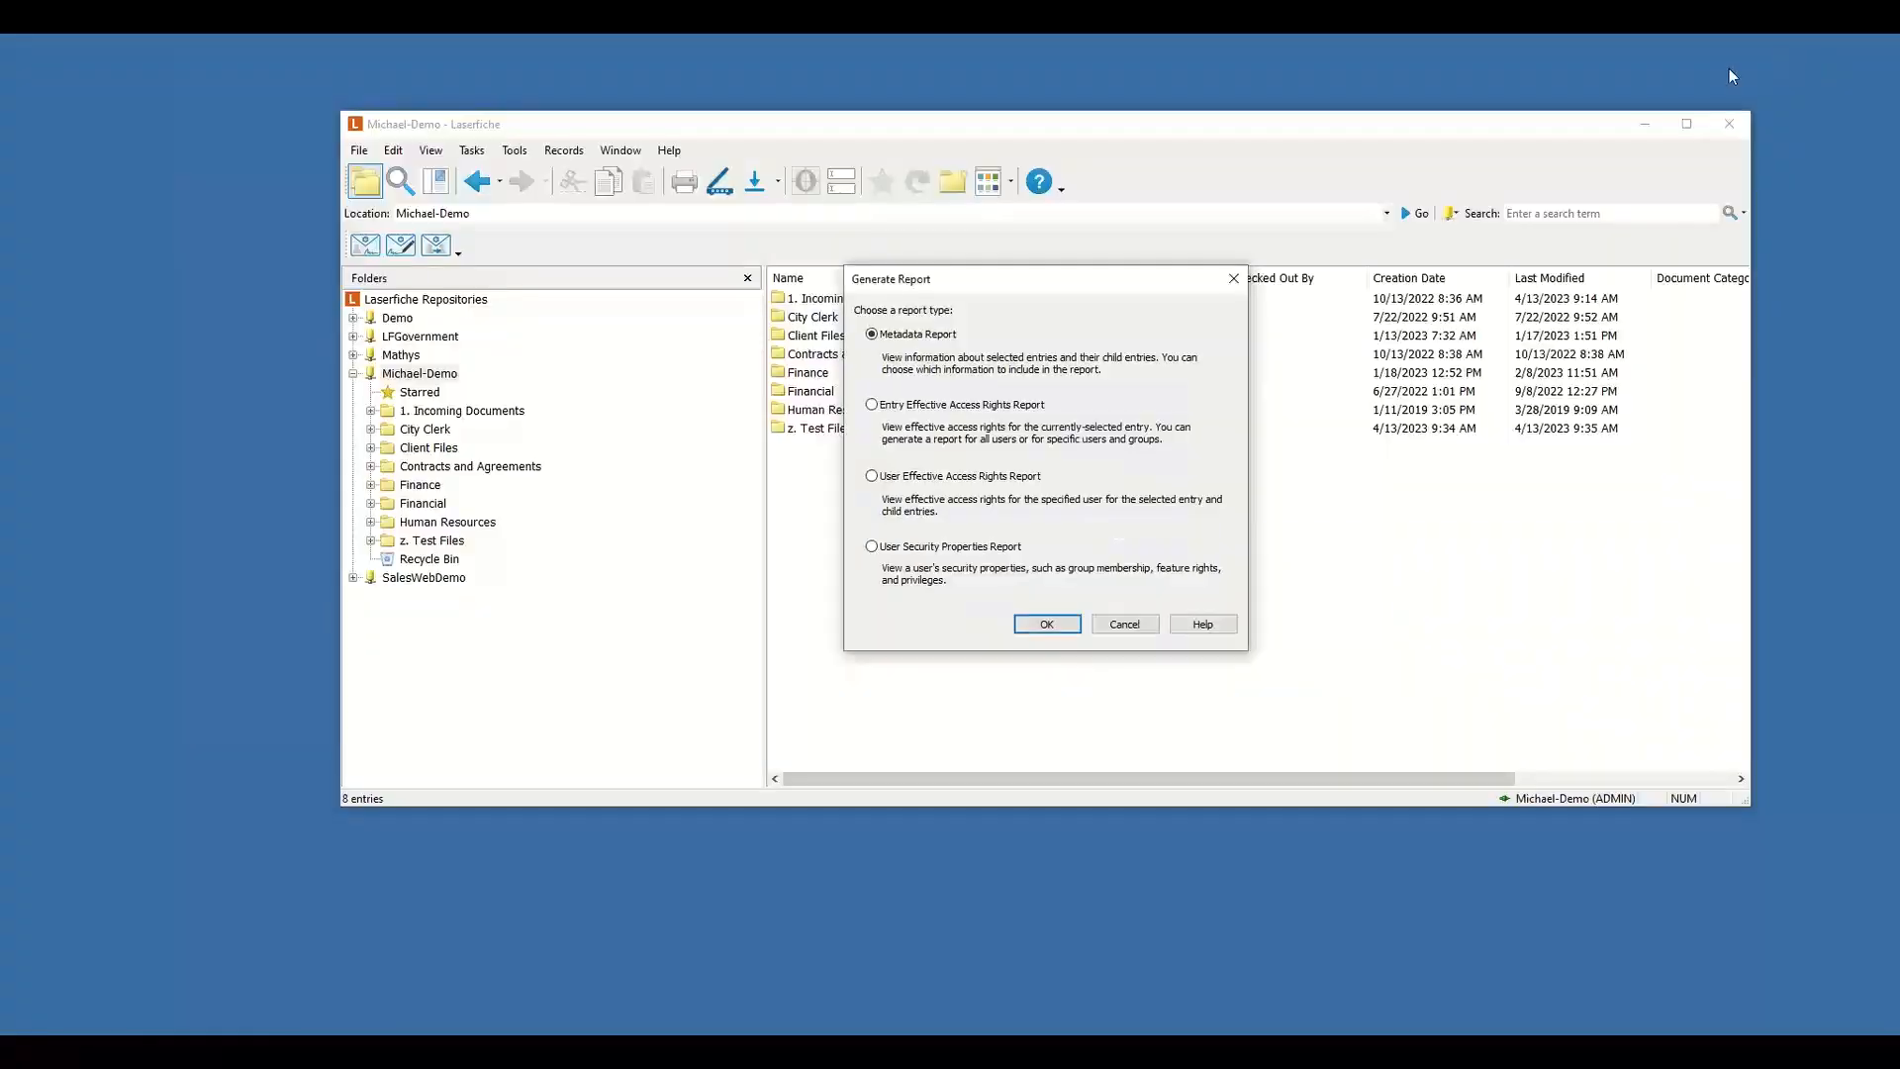
# Set up an Excel Metadata Report with only the Template Name and Type columns, then cancel it.
pyautogui.click(1047, 623)
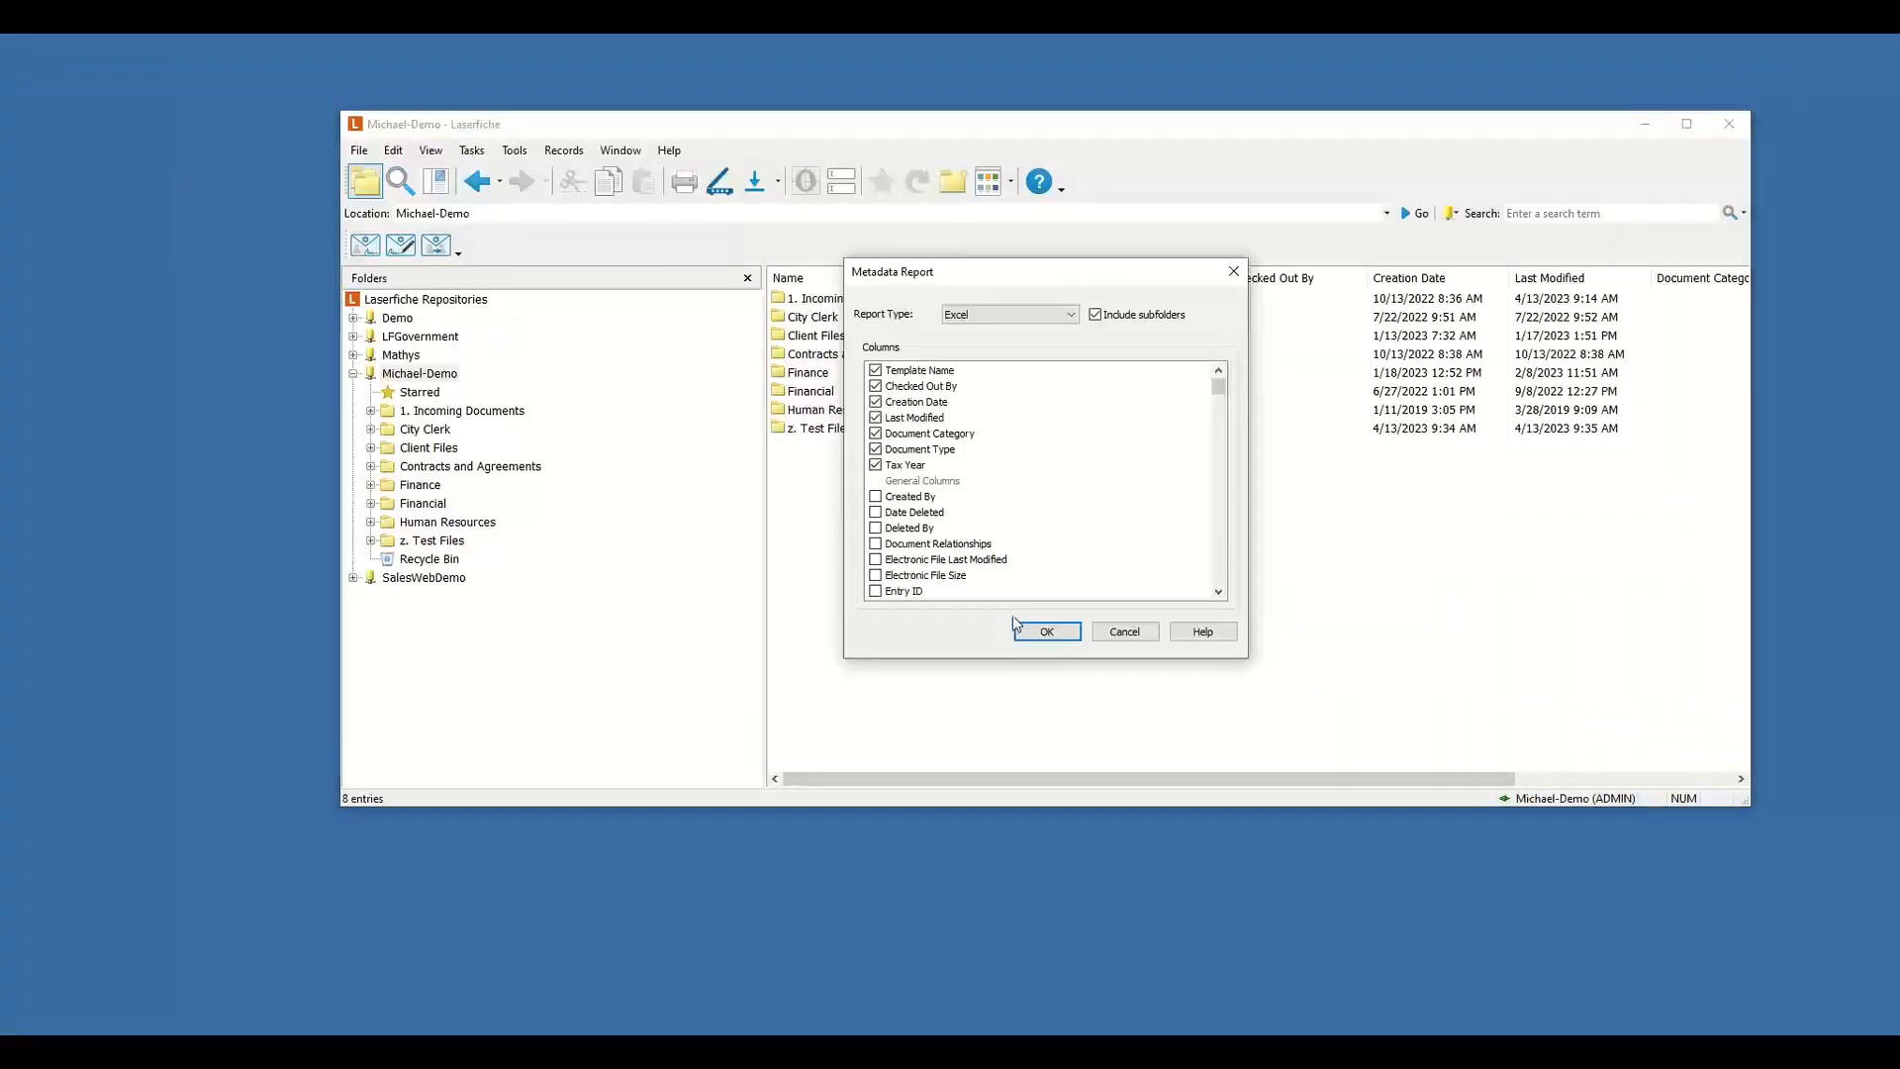
pyautogui.click(875, 386)
pyautogui.click(875, 402)
pyautogui.click(875, 418)
pyautogui.click(875, 449)
pyautogui.click(875, 465)
pyautogui.click(903, 482)
pyautogui.scroll(-3, 983, 492)
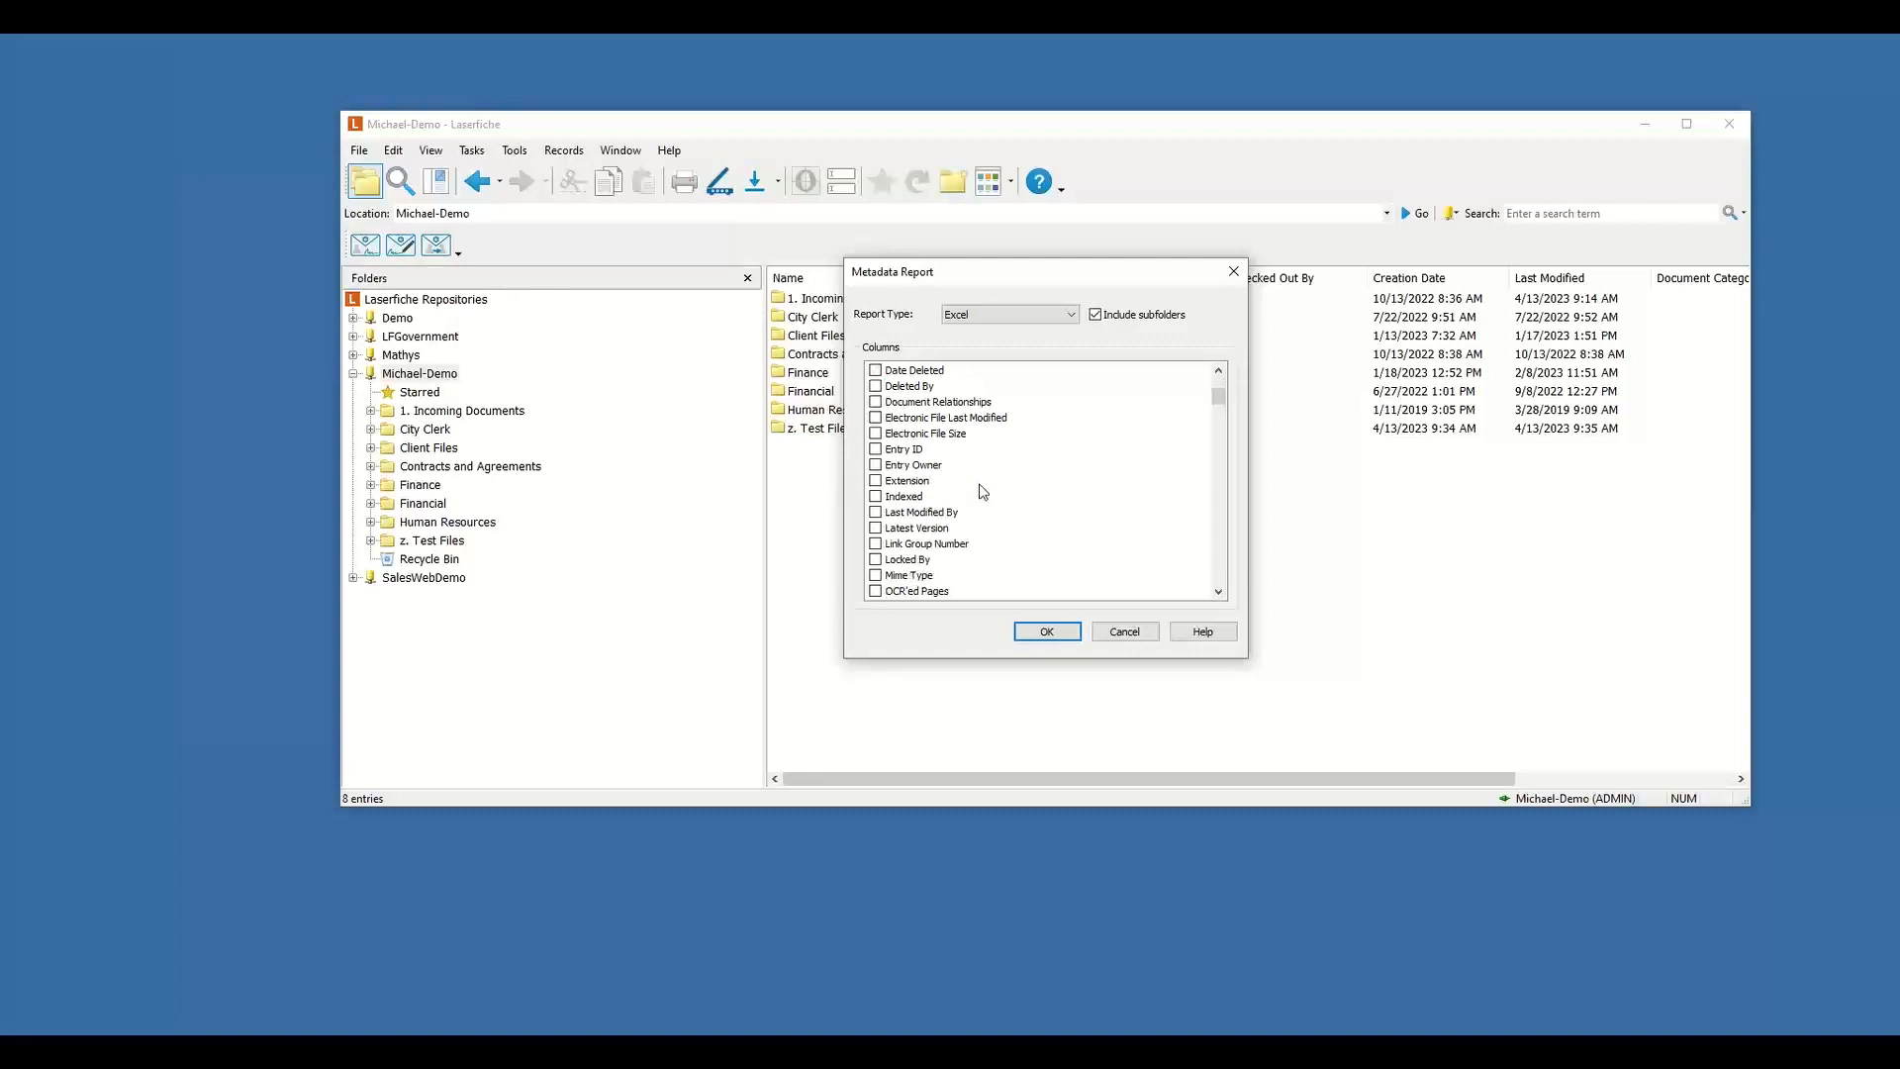
pyautogui.scroll(-1, 982, 491)
pyautogui.scroll(-3, 983, 491)
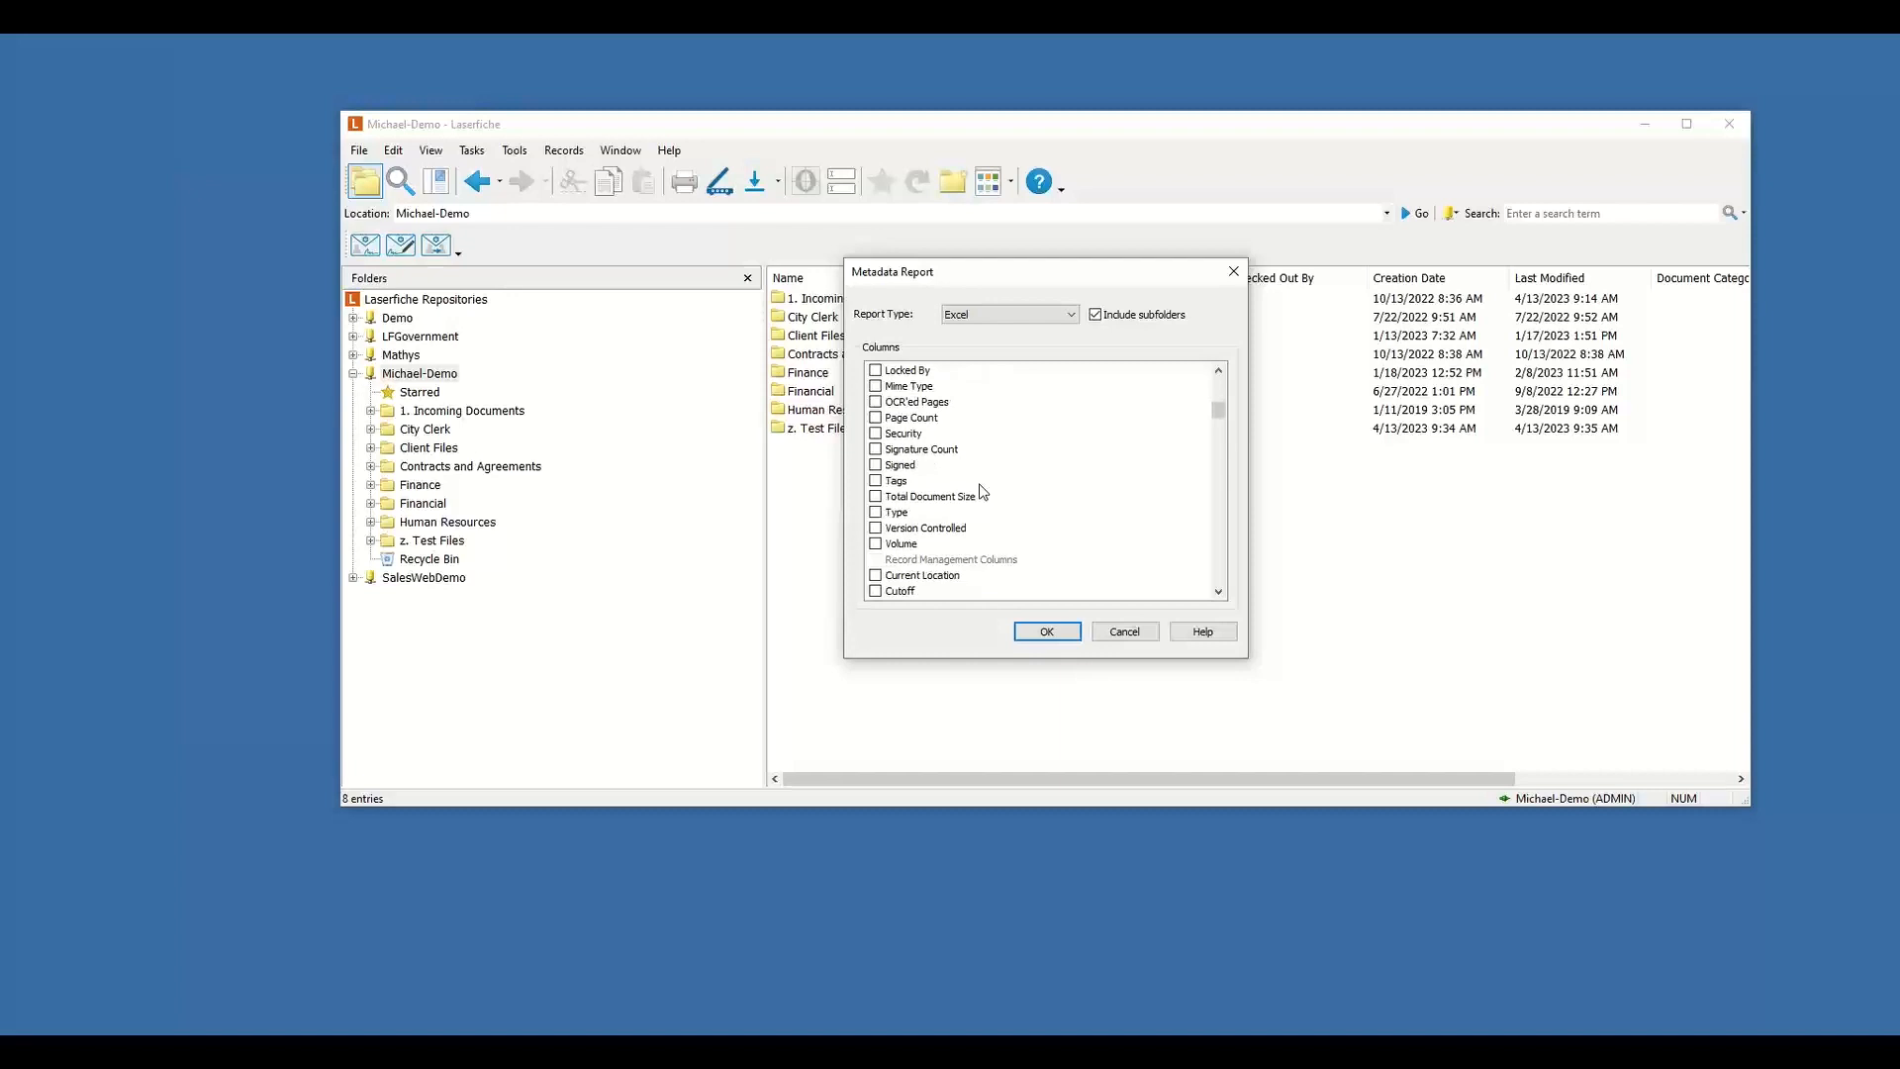
pyautogui.click(876, 513)
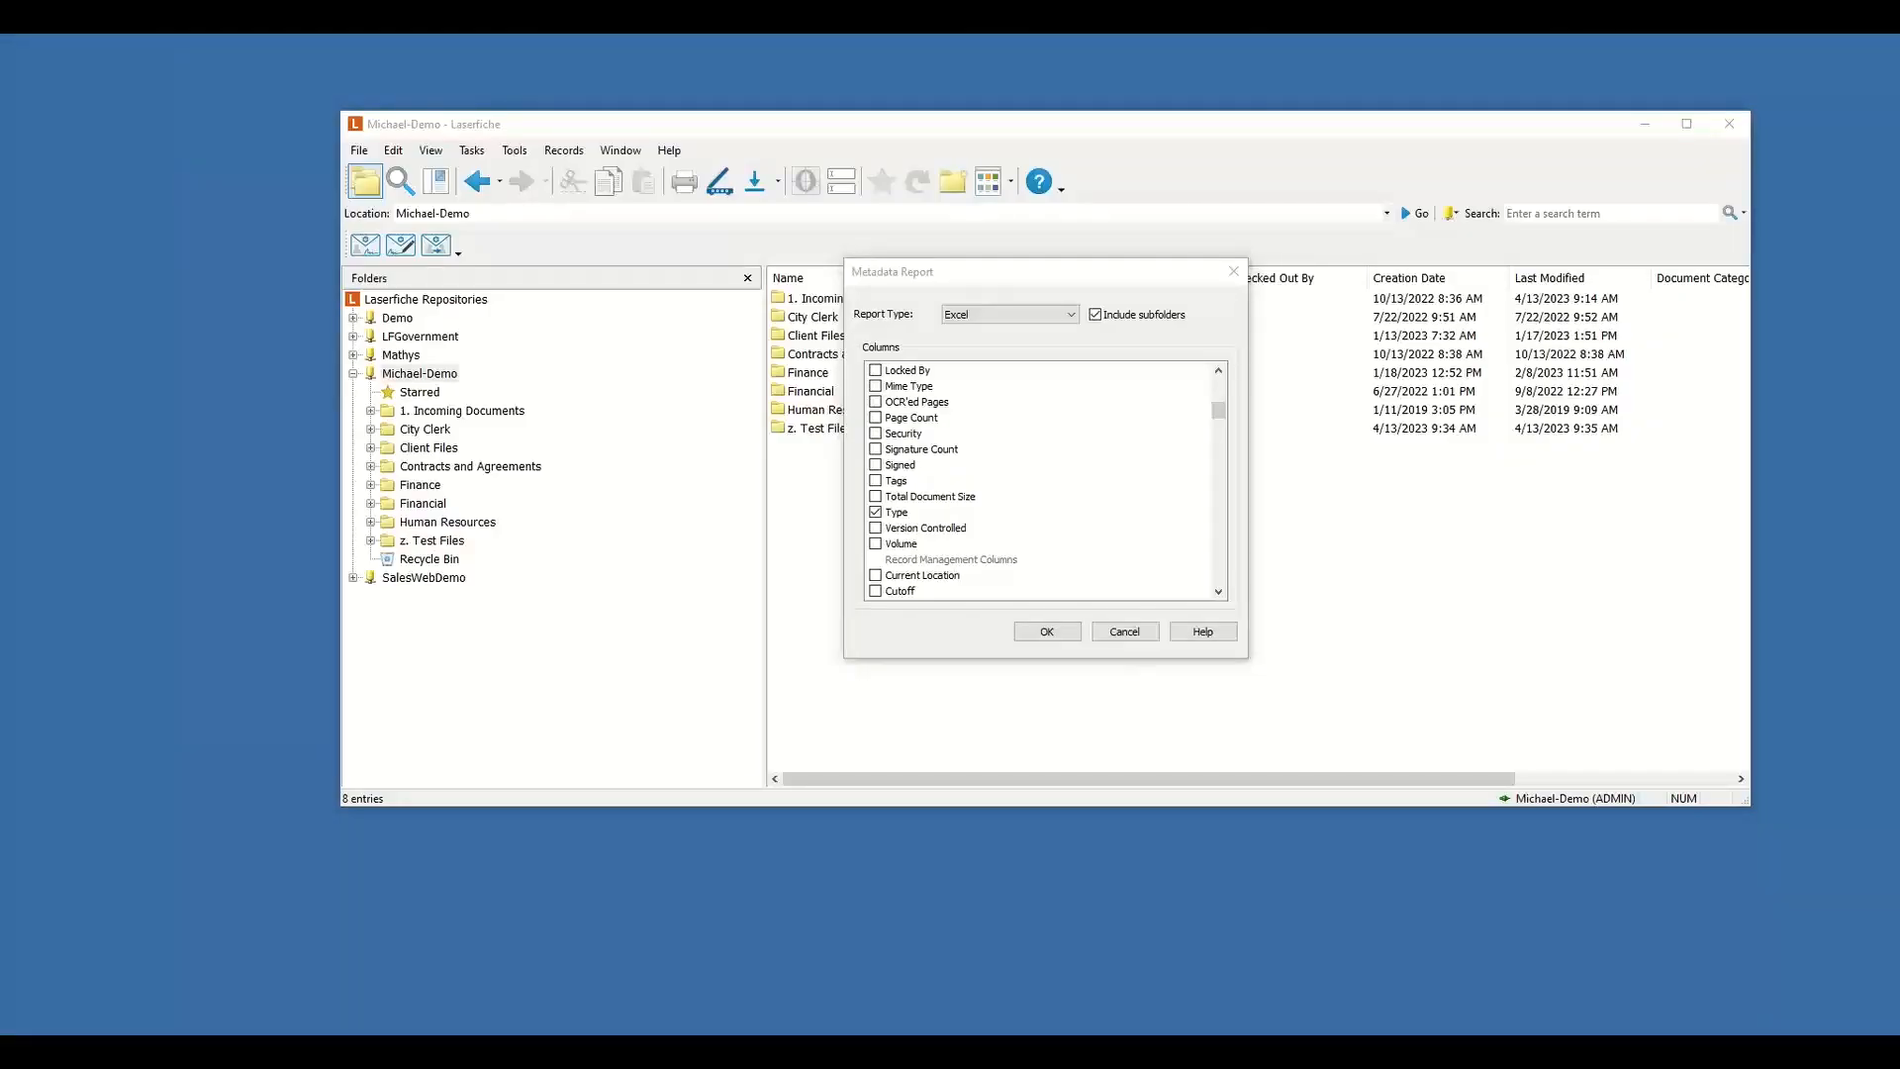
pyautogui.click(1125, 632)
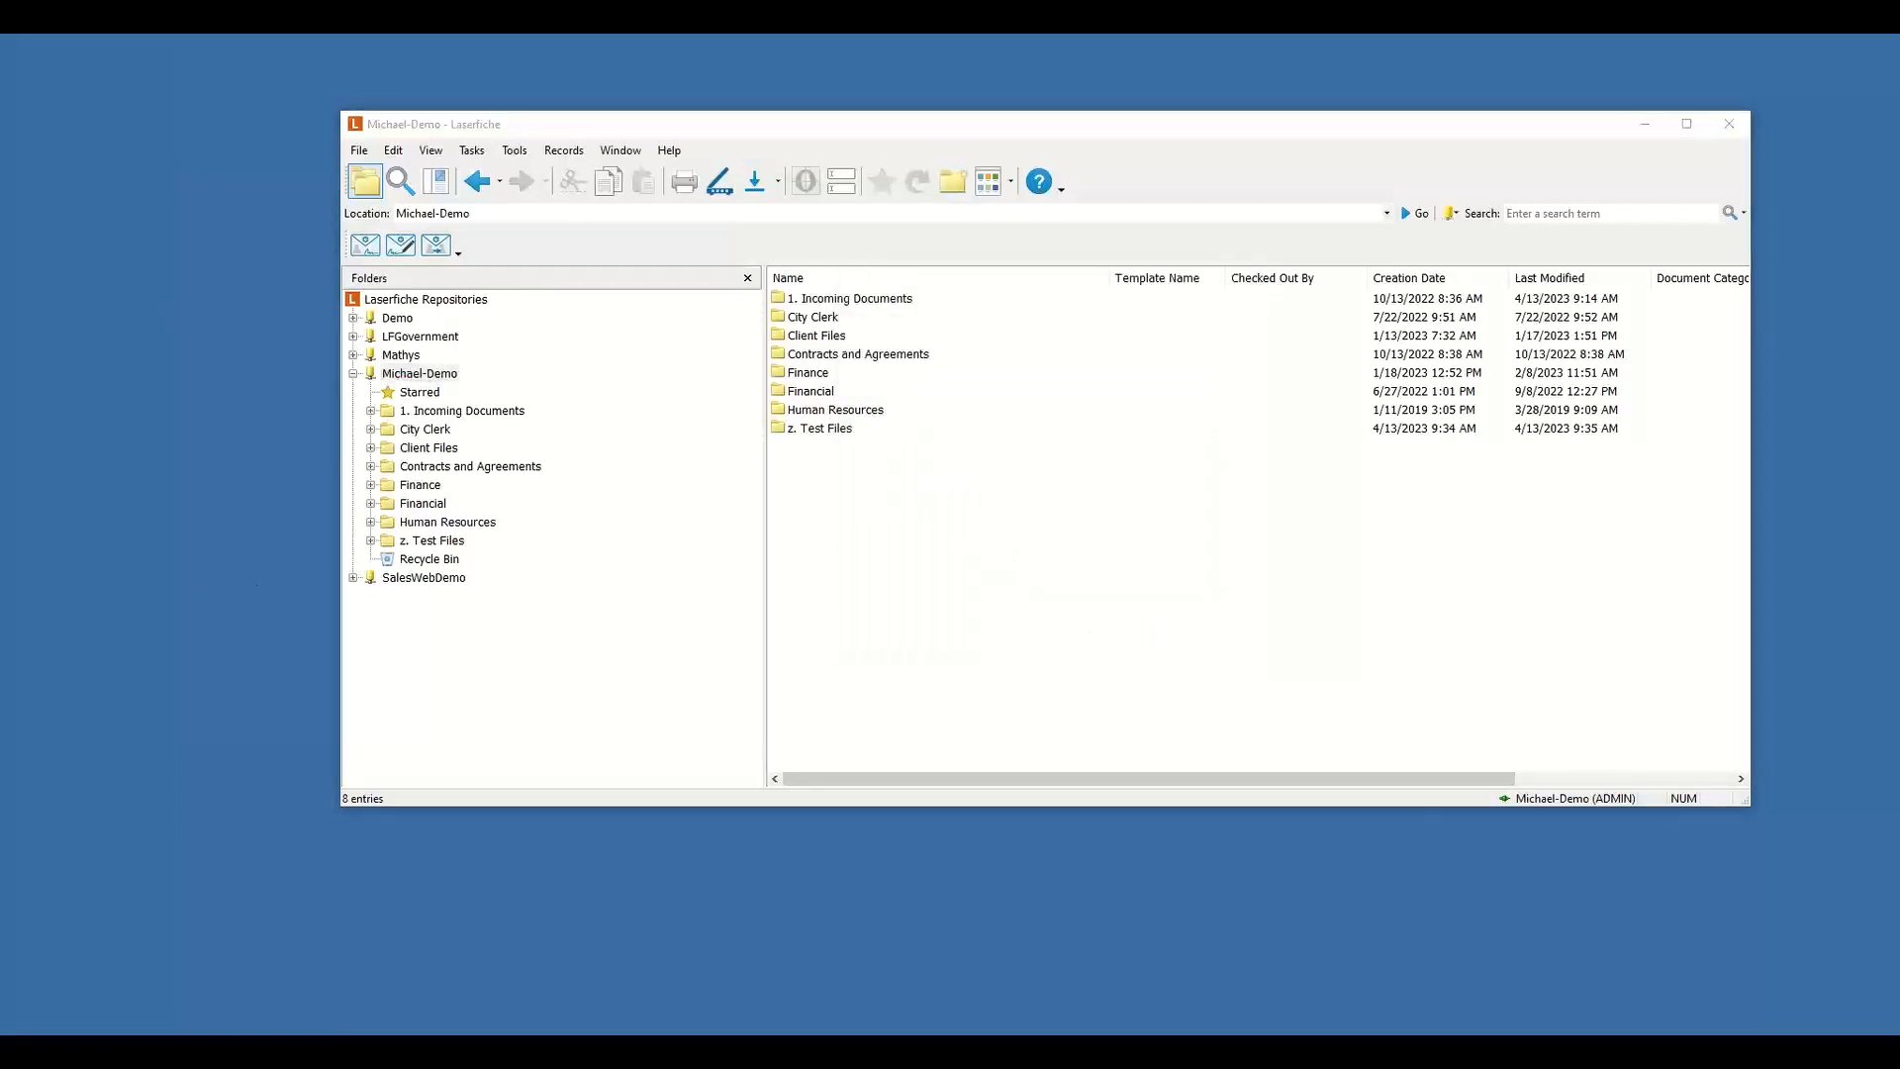
# Open Metadata Report.xlsx from the Webinar folder in Excel.
pyautogui.moveTo(0, 276); pyautogui.dragTo(691, 340)
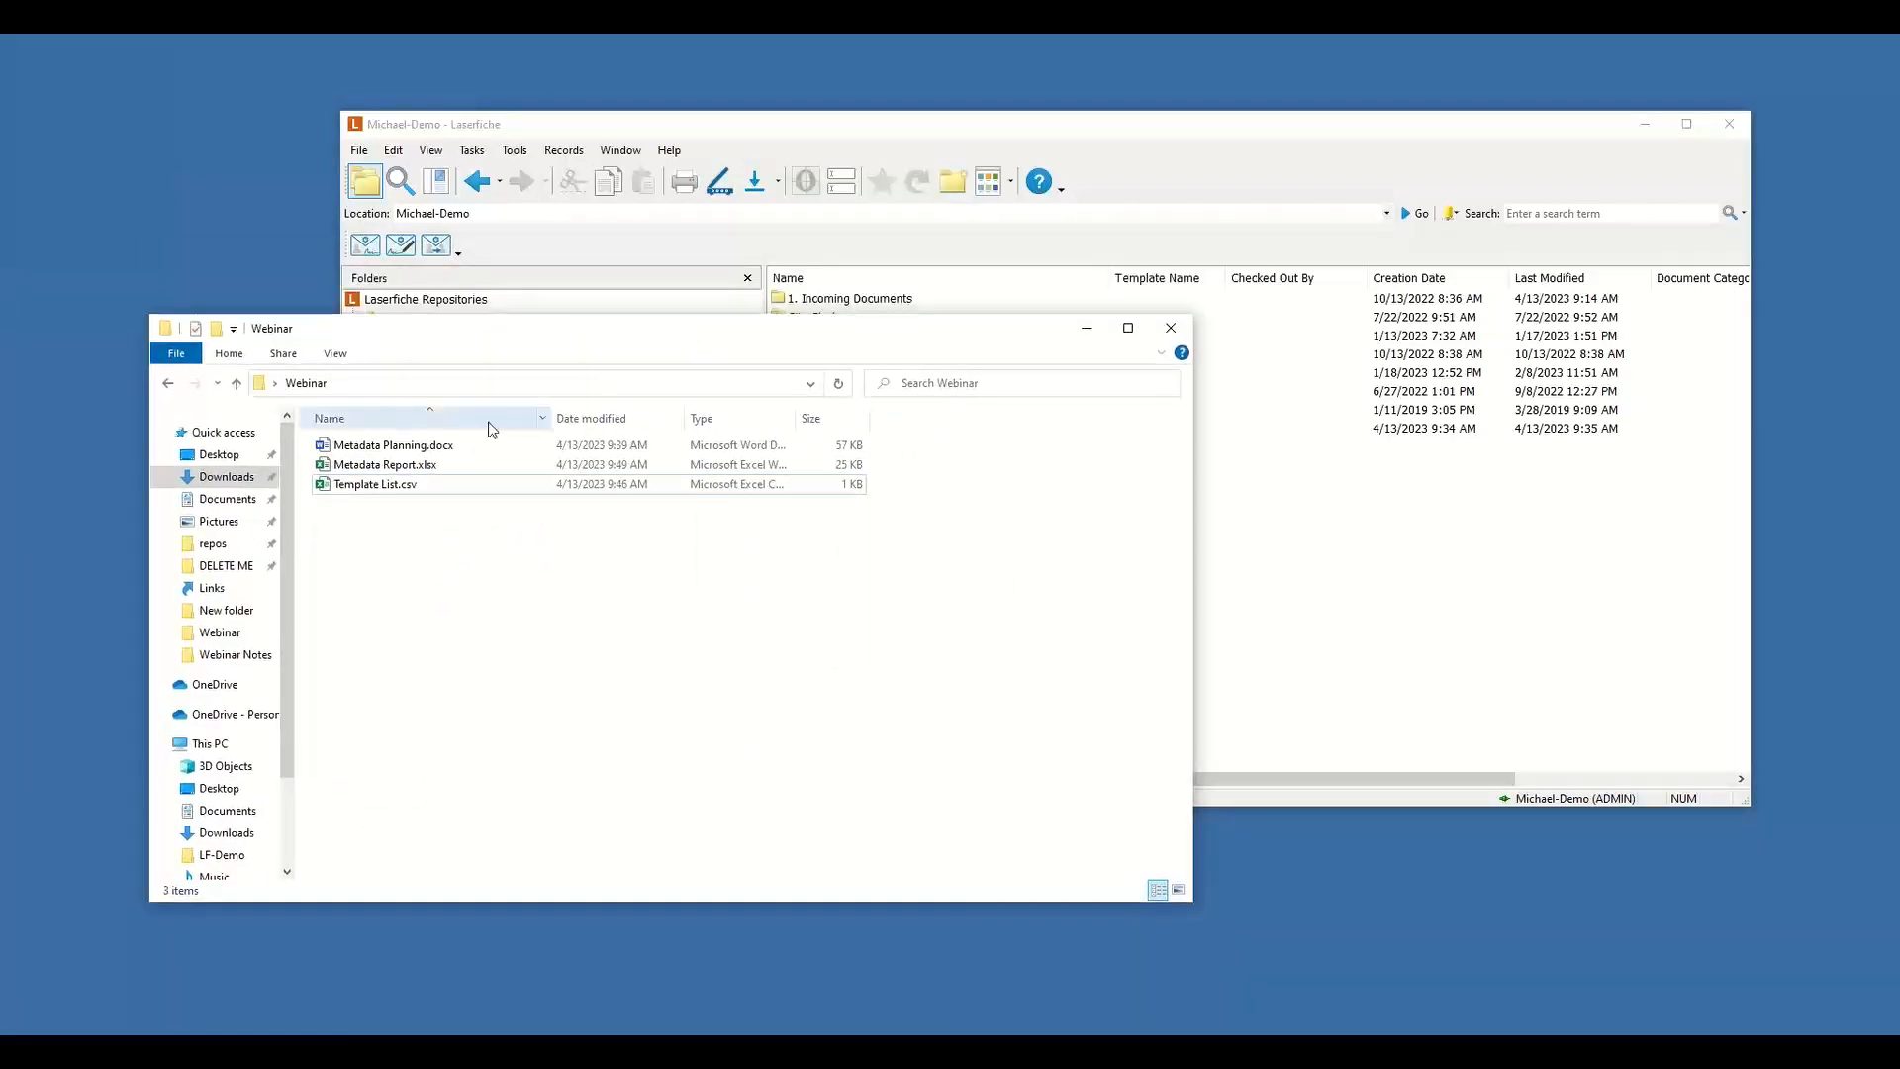
pyautogui.click(430, 468)
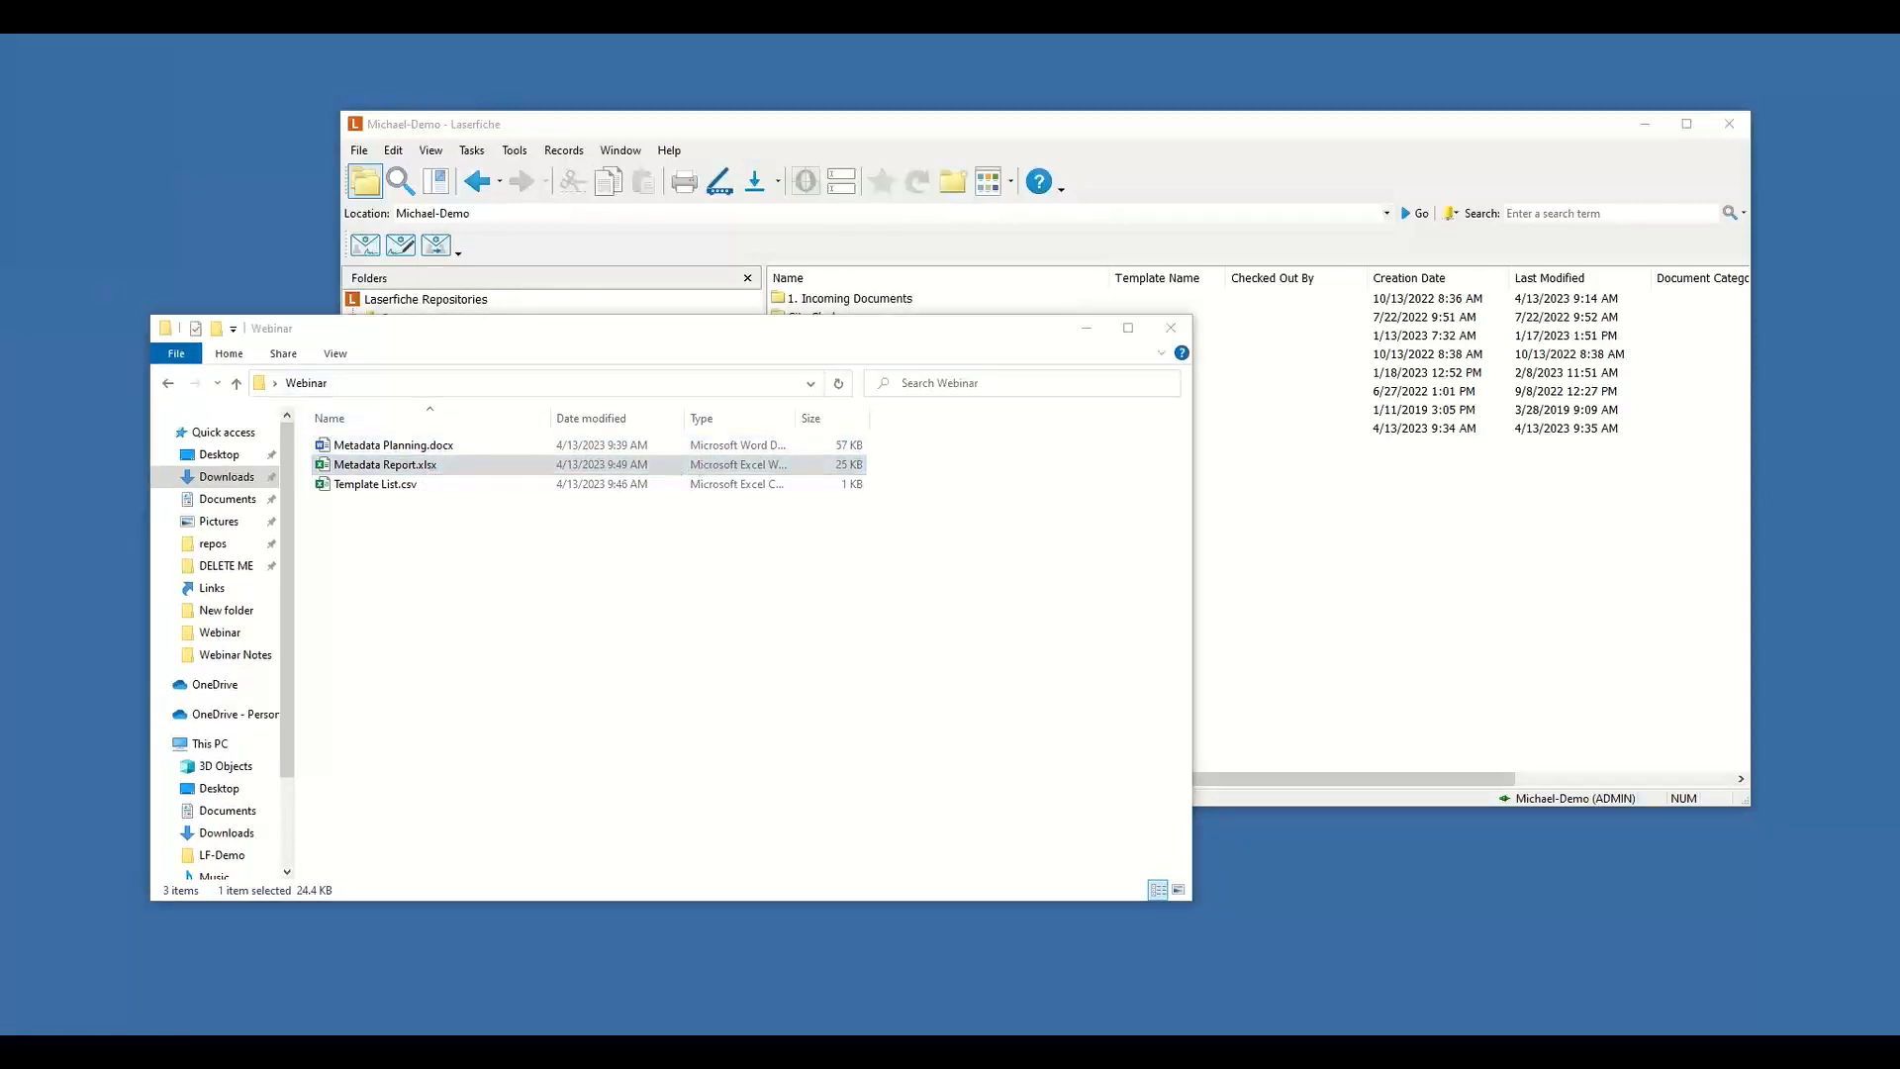
pyautogui.moveTo(0, 163); pyautogui.dragTo(952, 35)
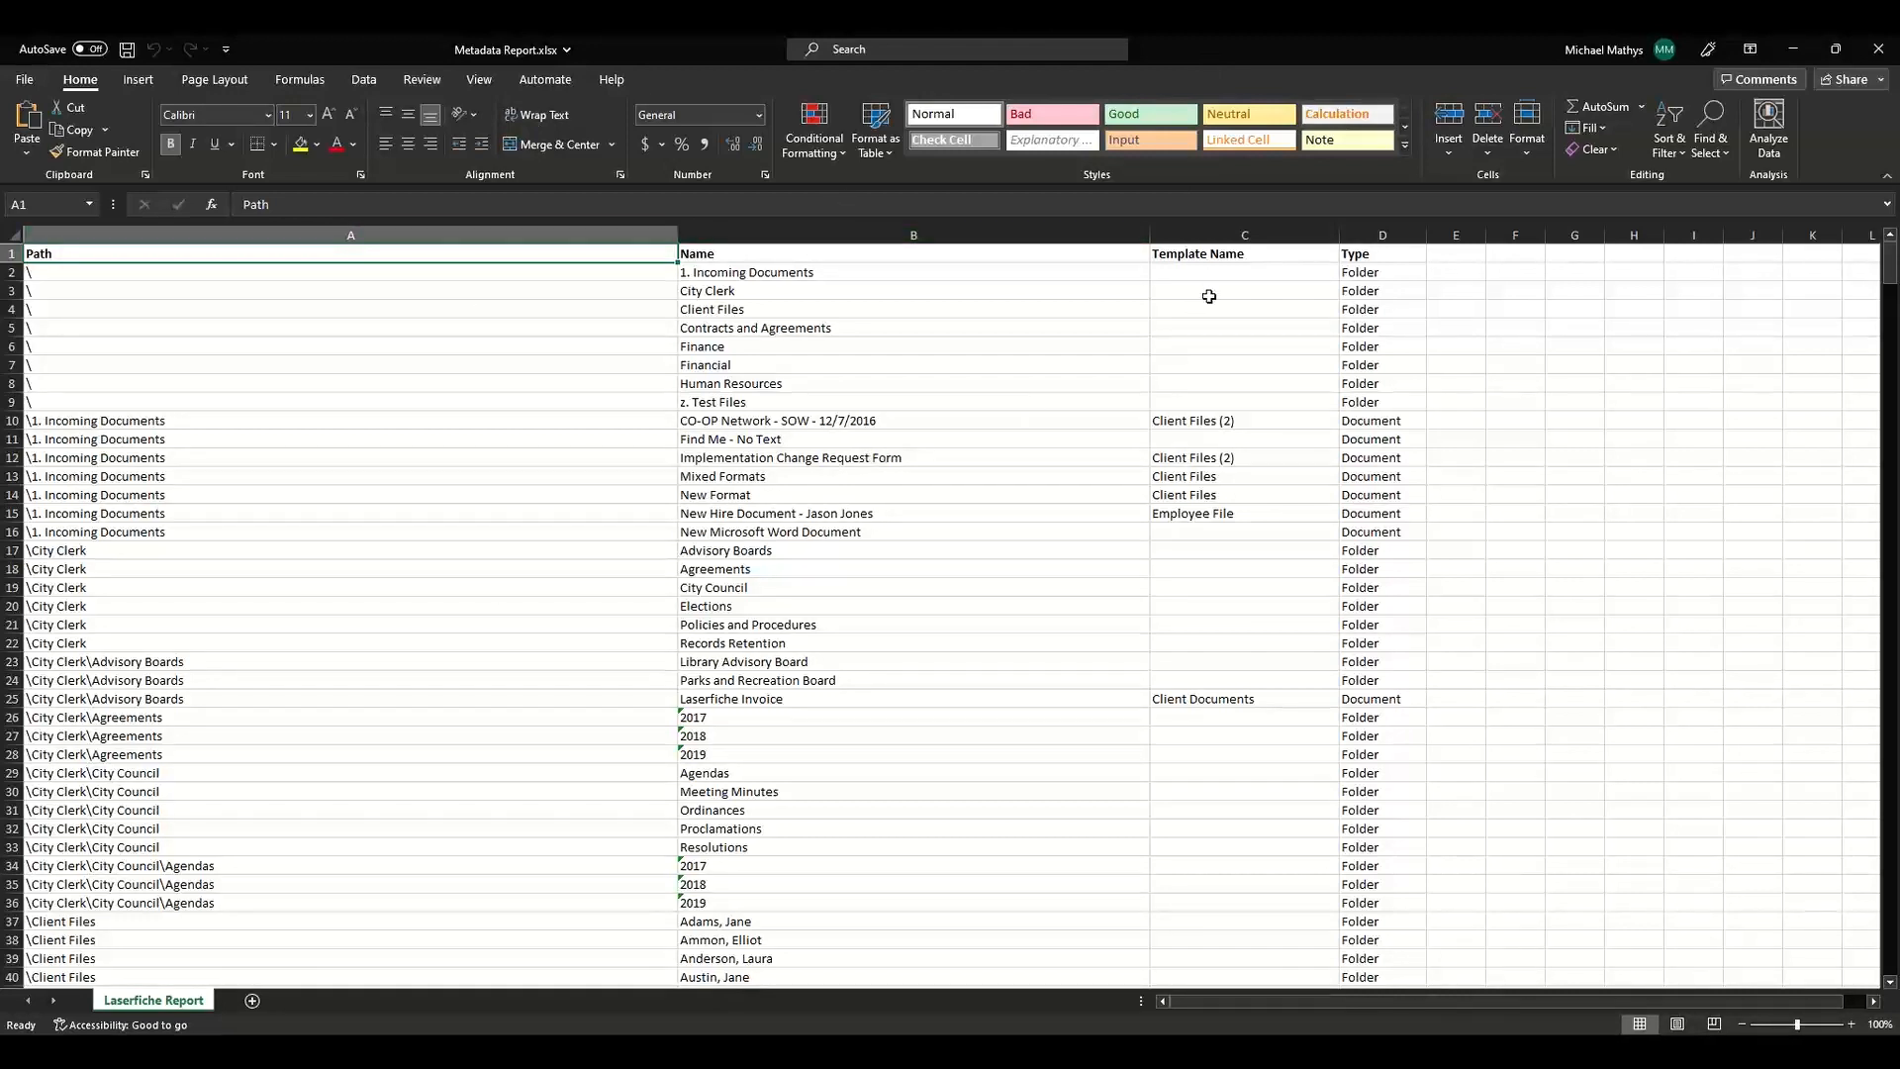
# Format all the report data as a table with headers using Blue, Table Style Light 9.
pyautogui.rightClick(1392, 455)
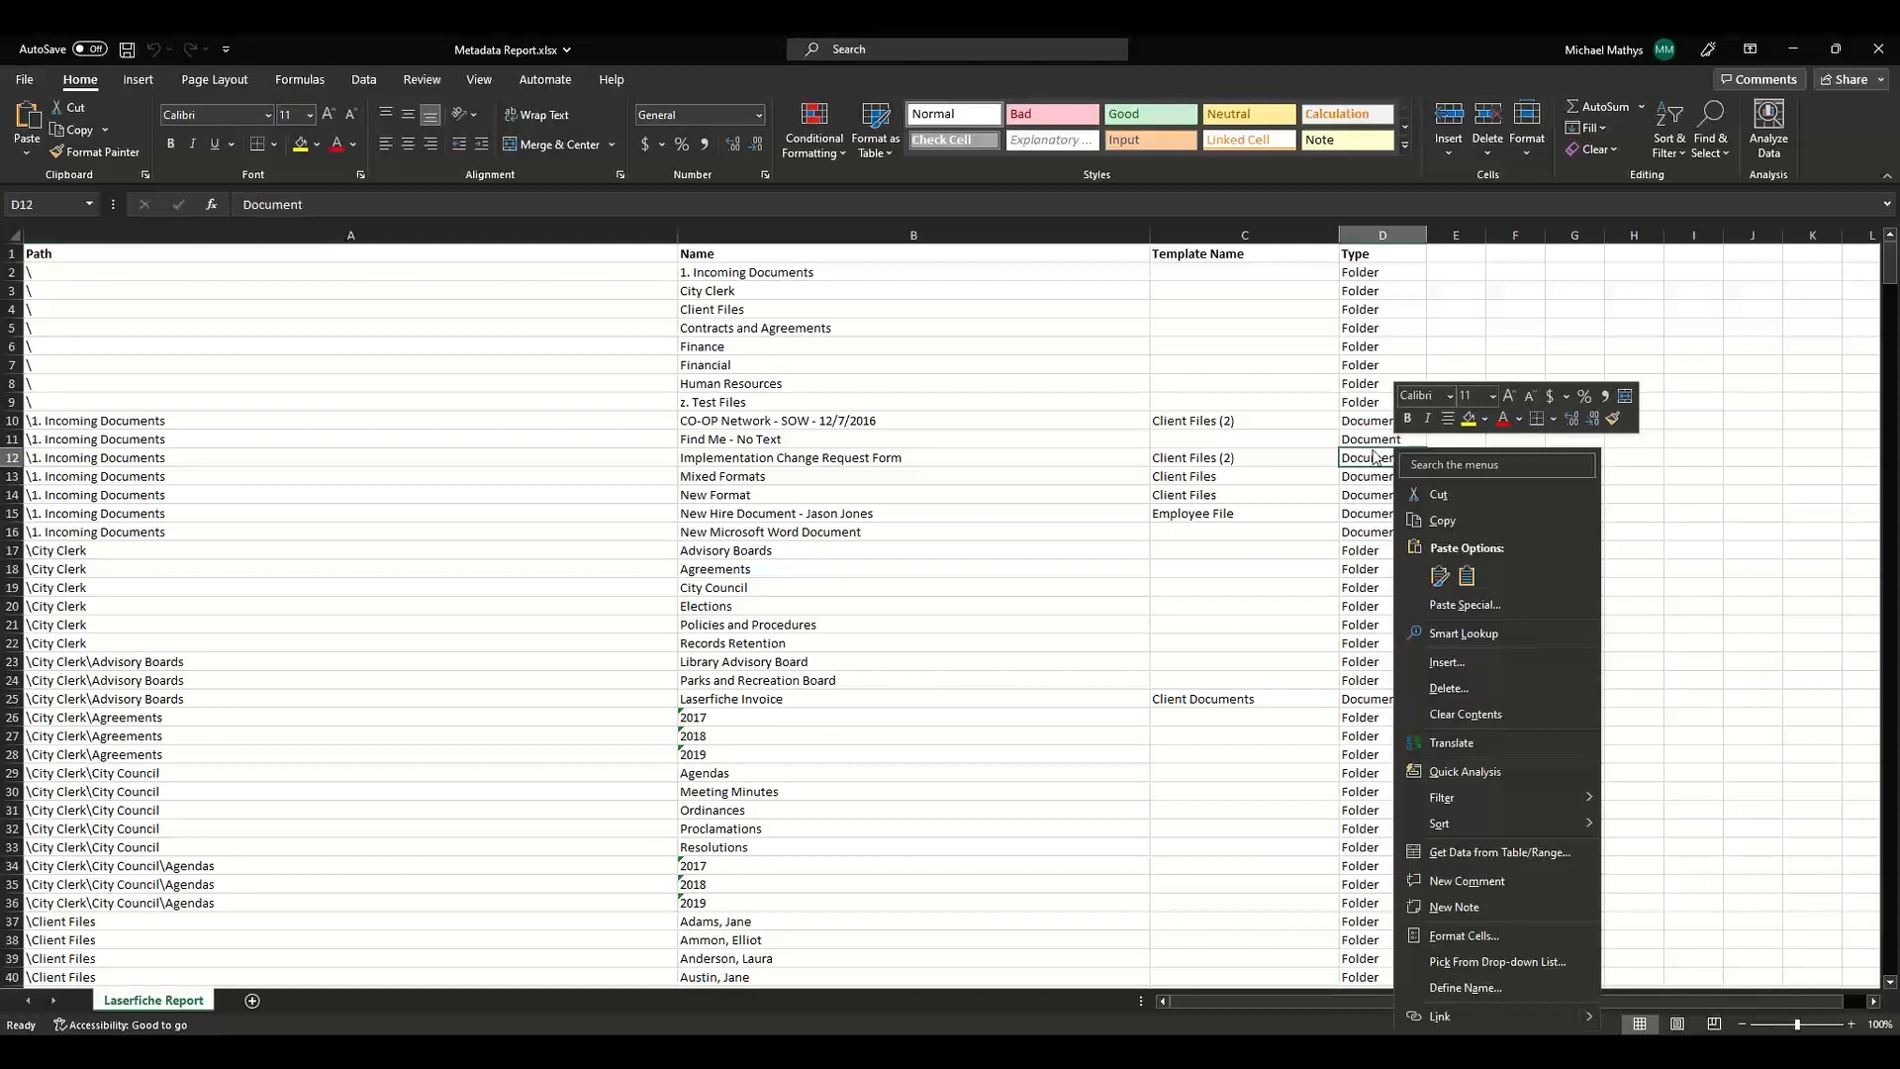
pyautogui.press('Escape')
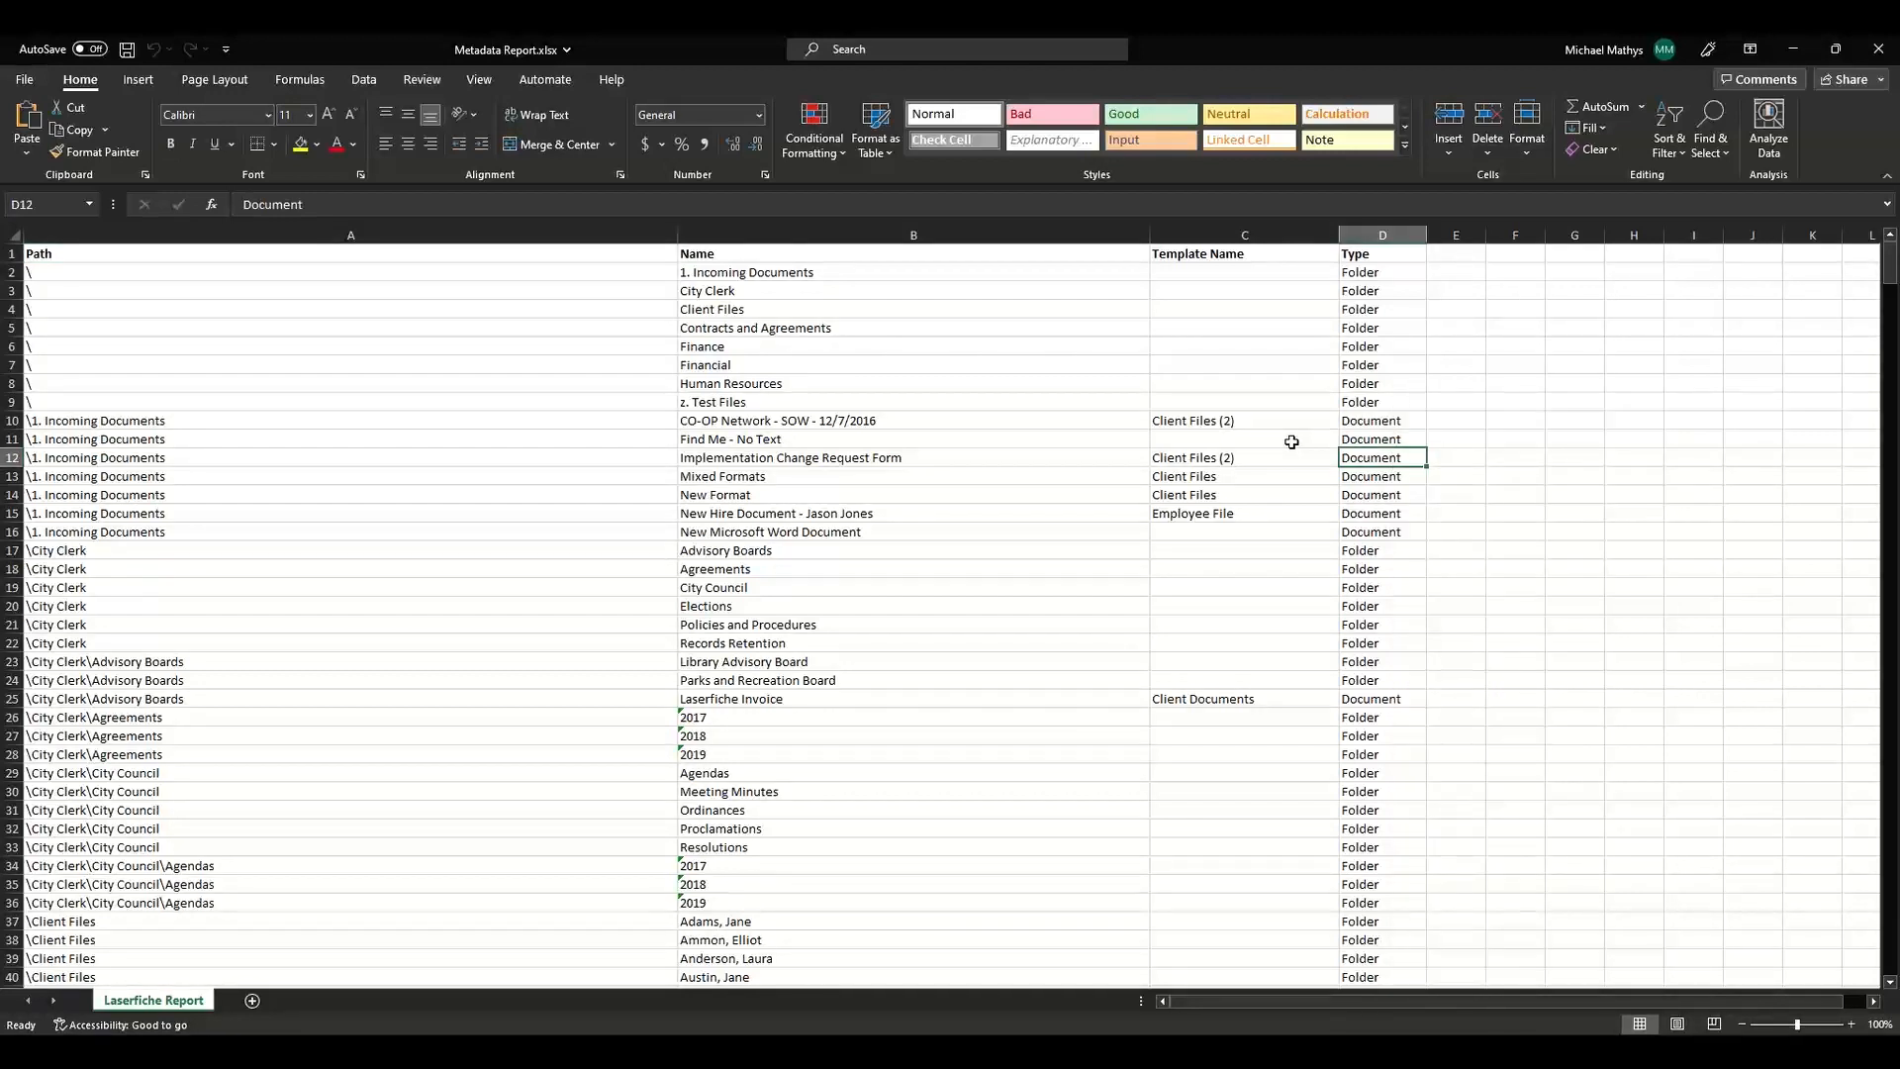
pyautogui.hotkey('ctrl', 'a')
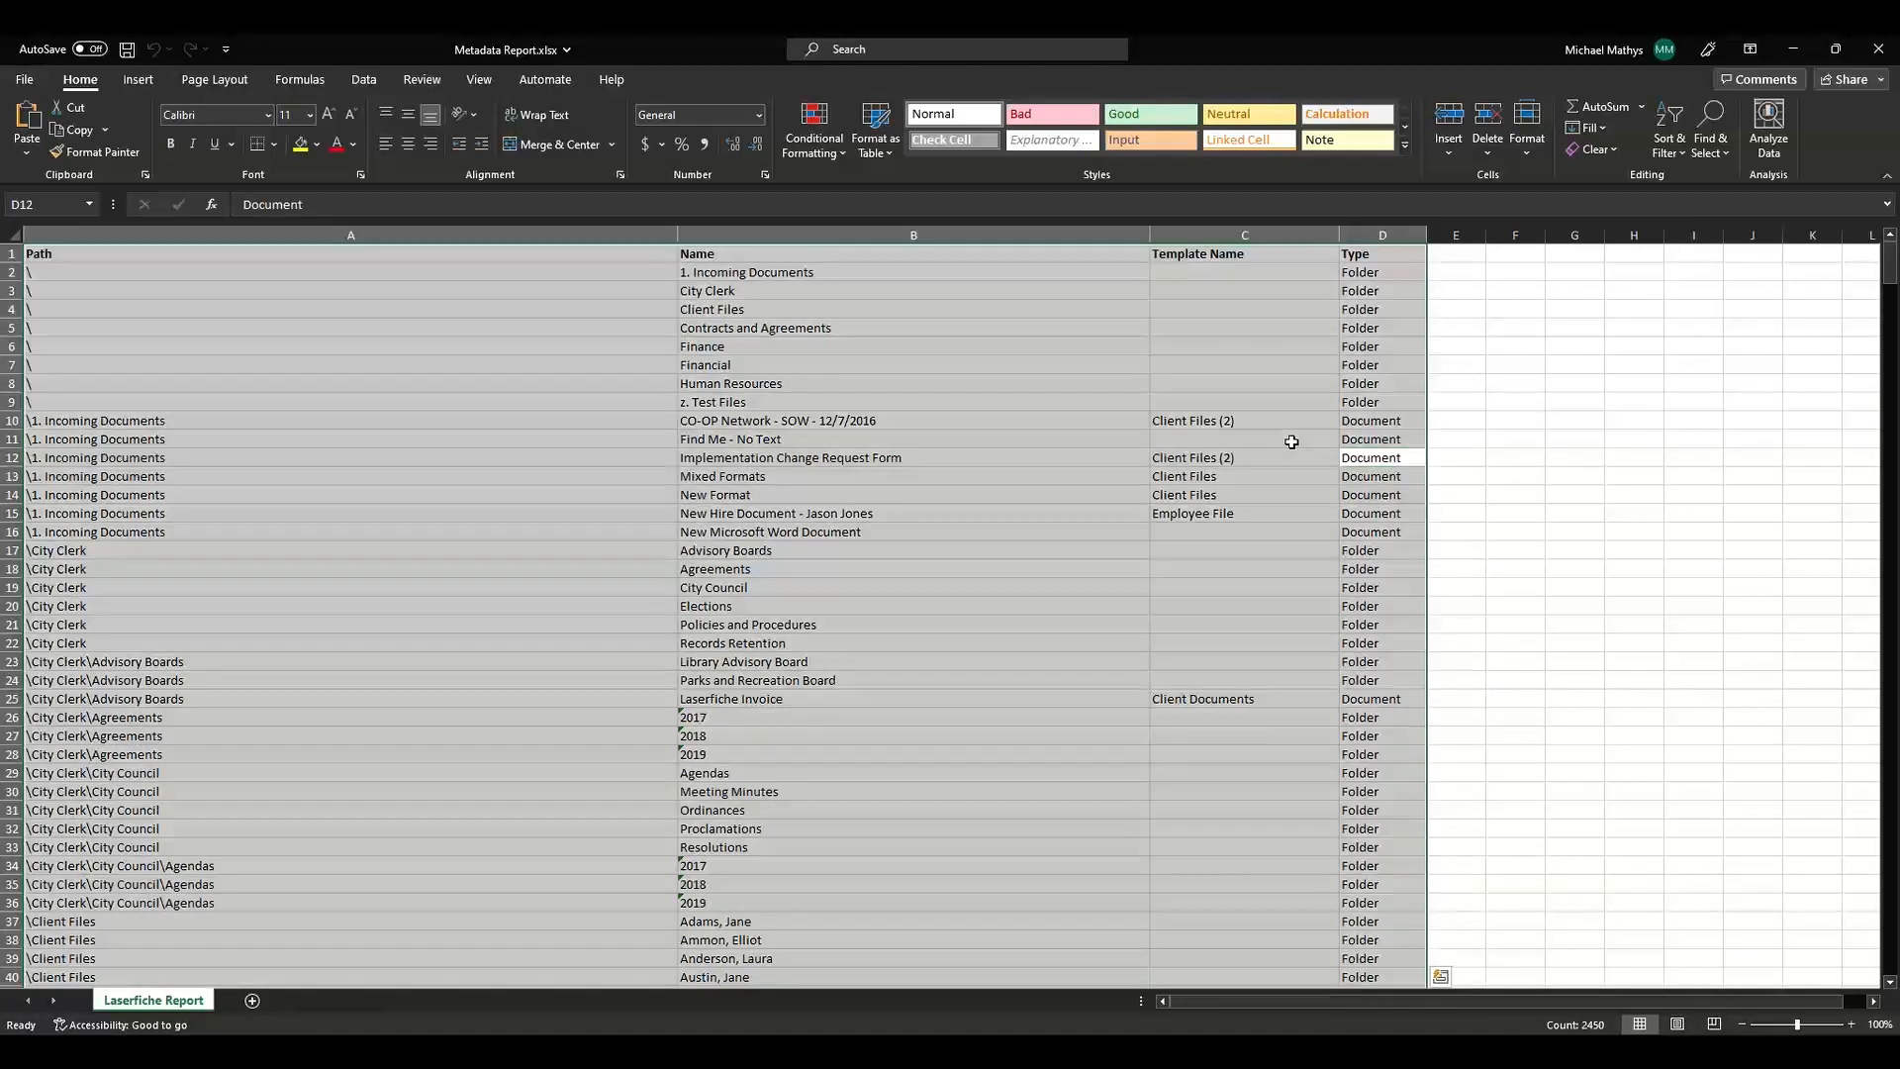
pyautogui.click(875, 148)
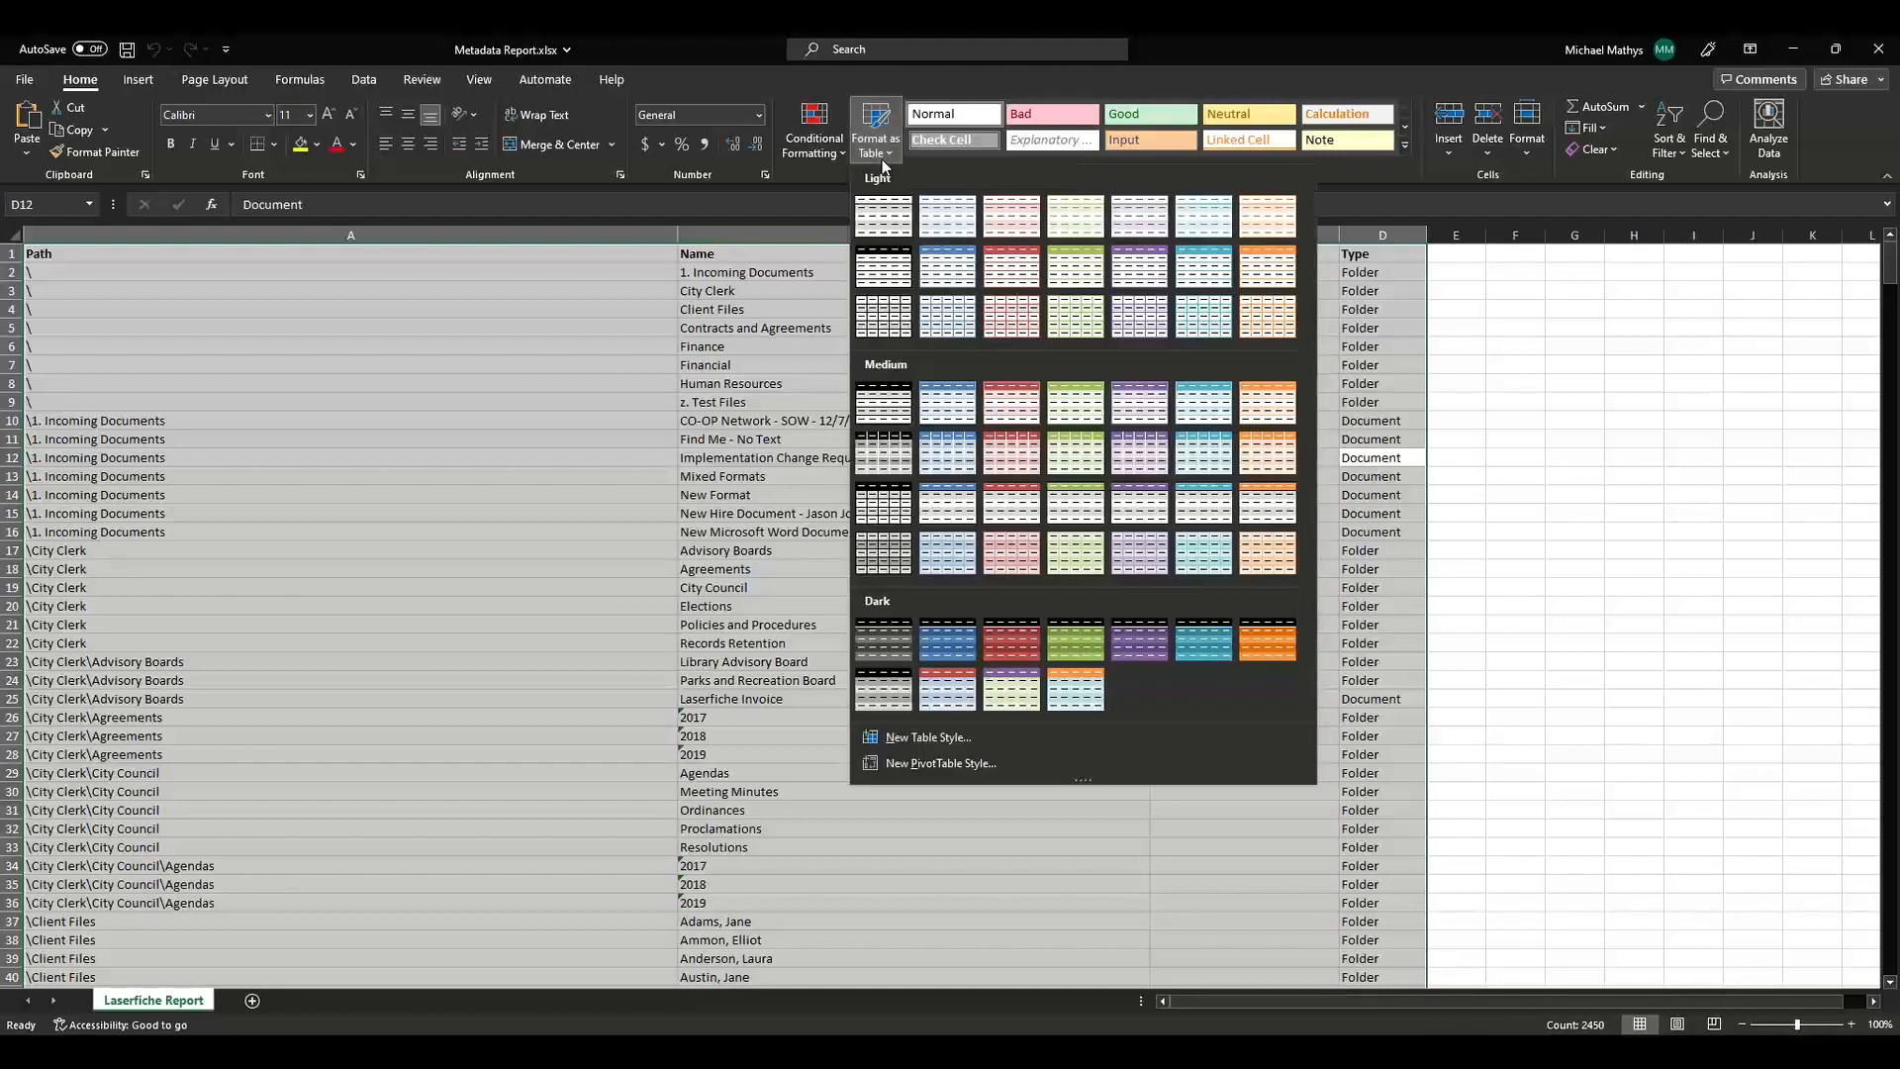
pyautogui.click(936, 282)
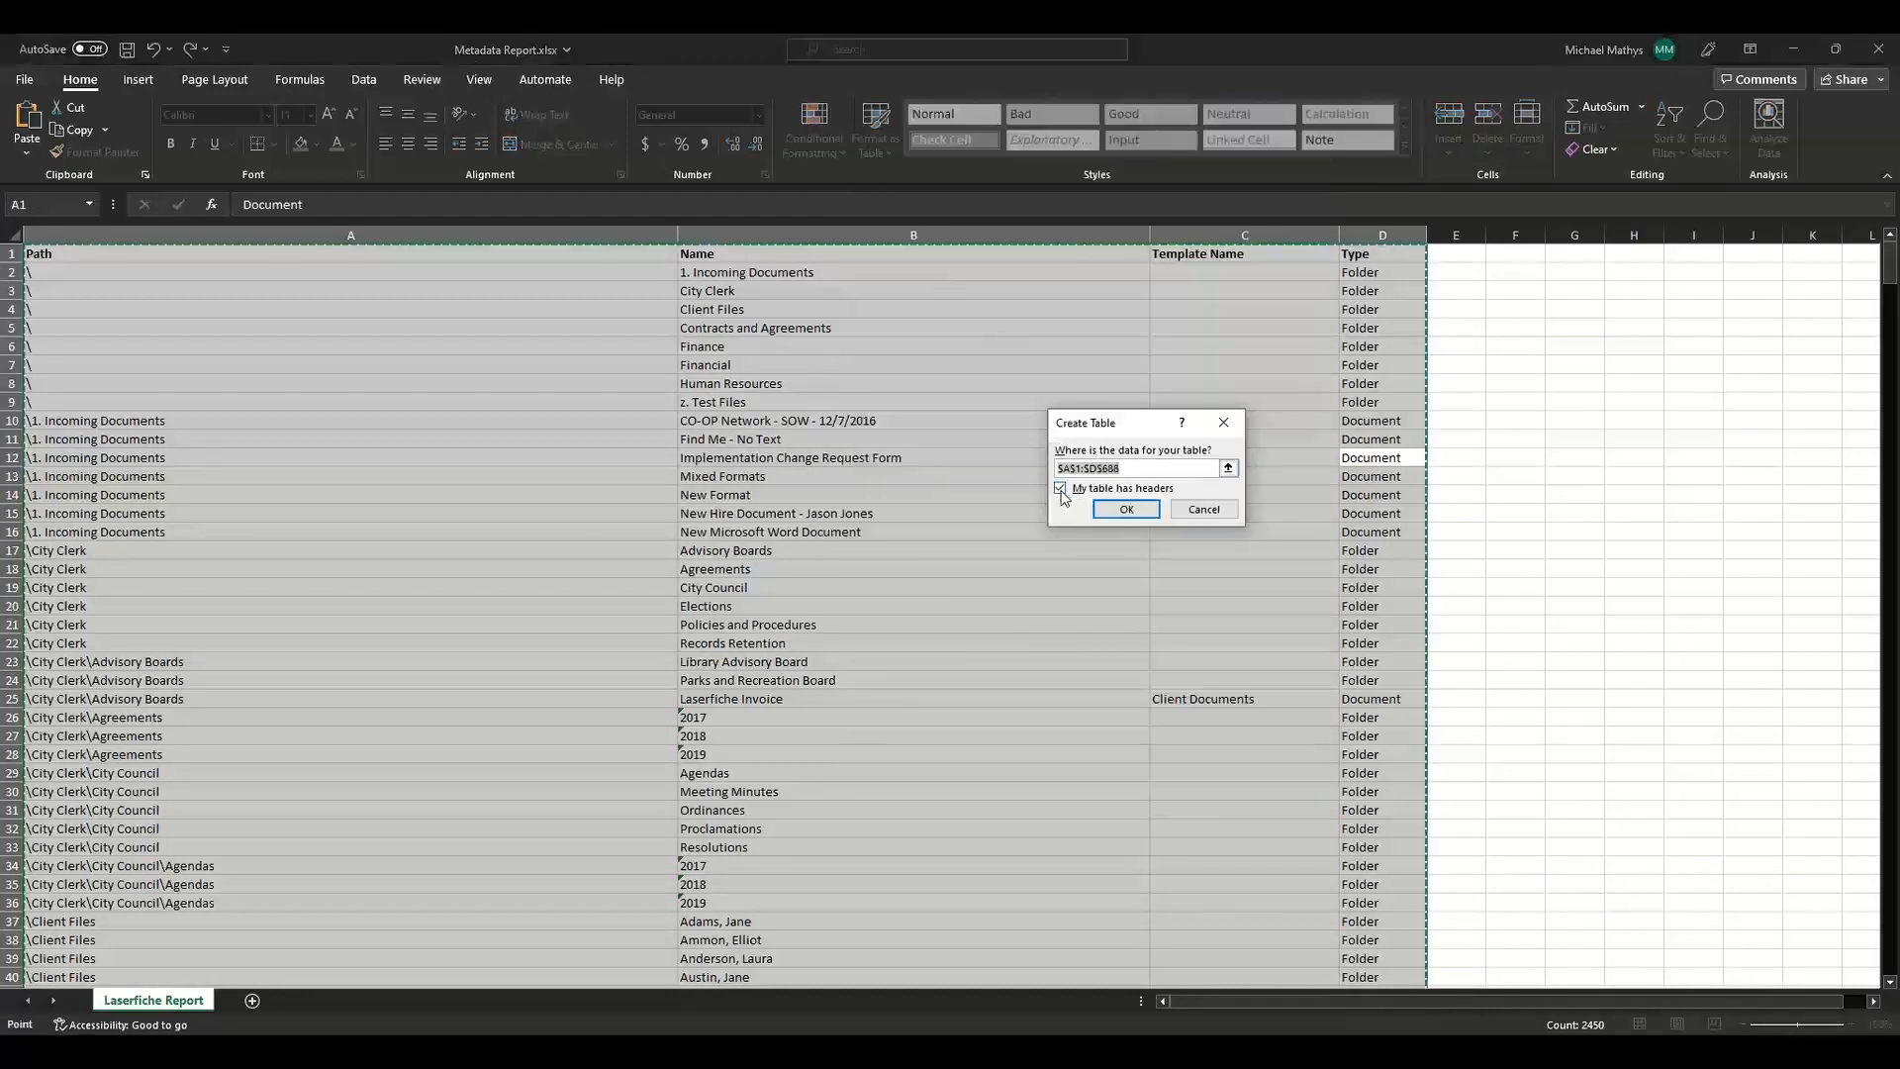
pyautogui.click(1113, 511)
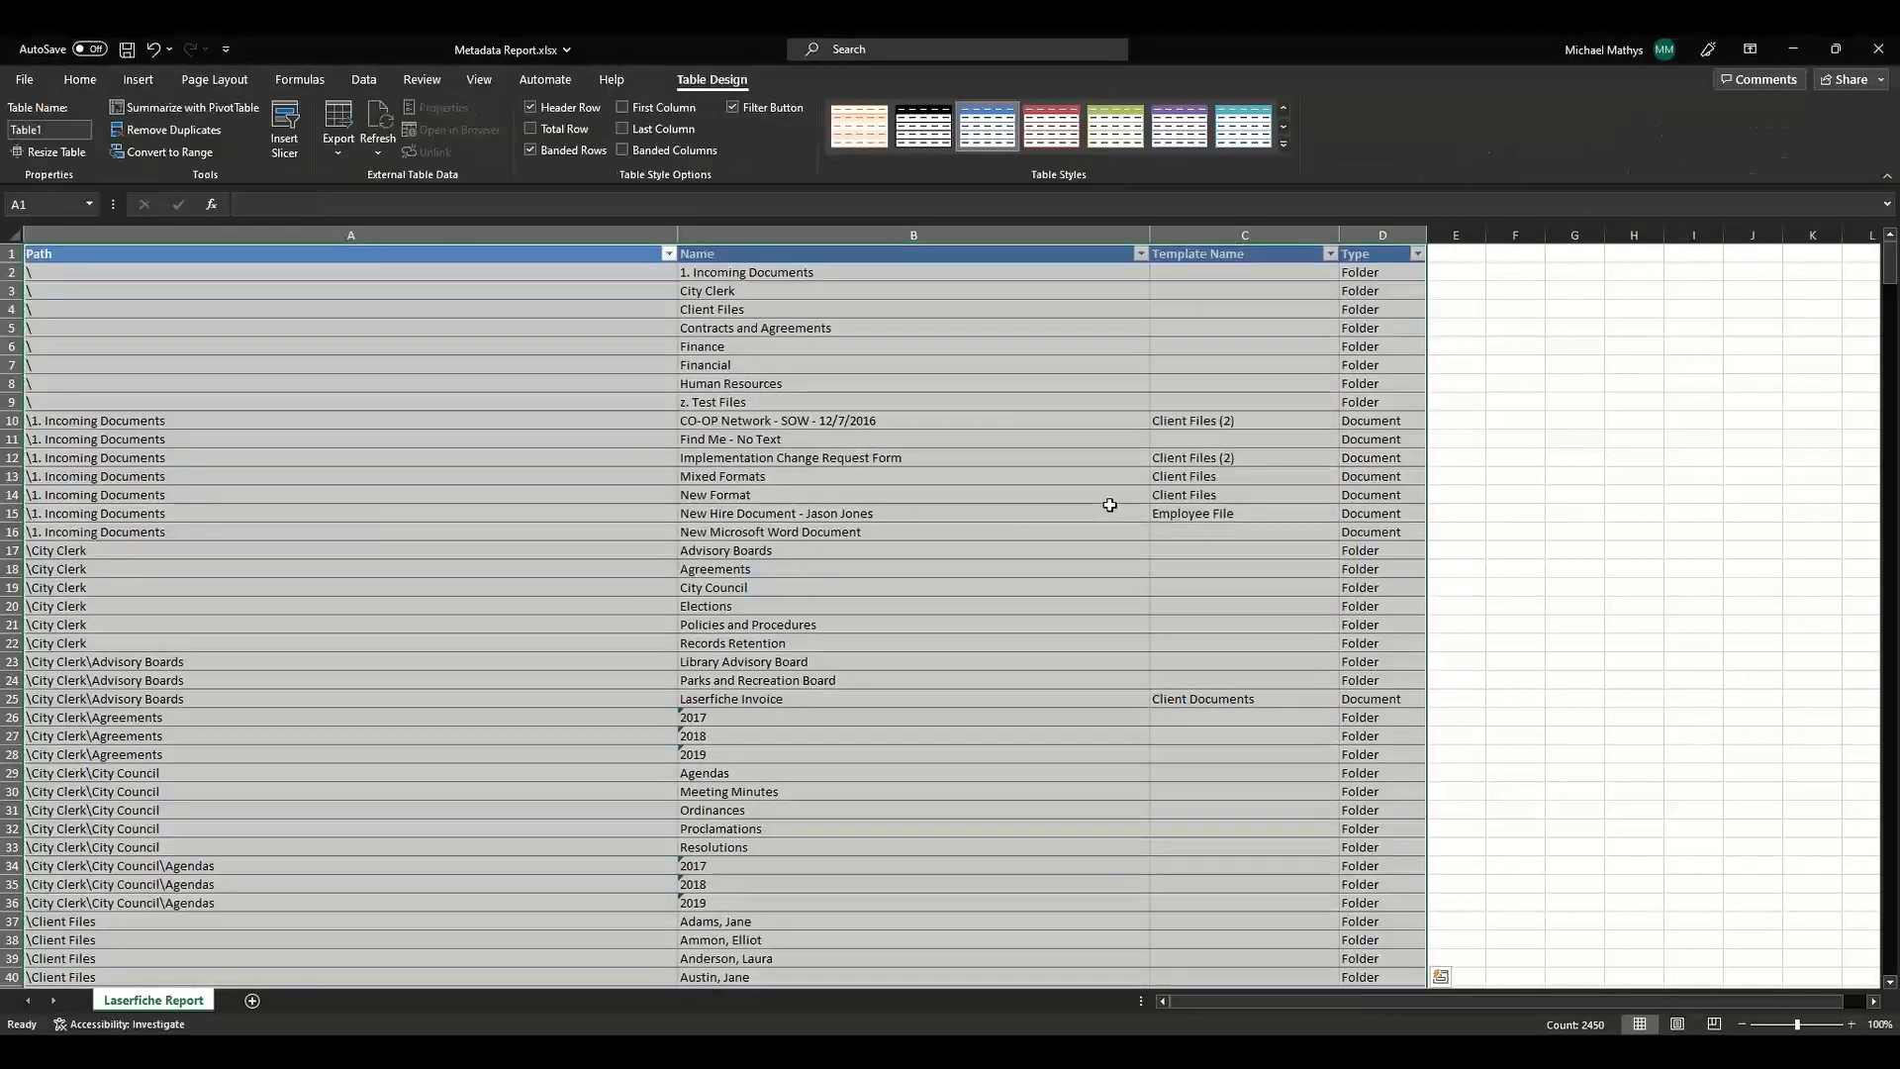
pyautogui.click(621, 664)
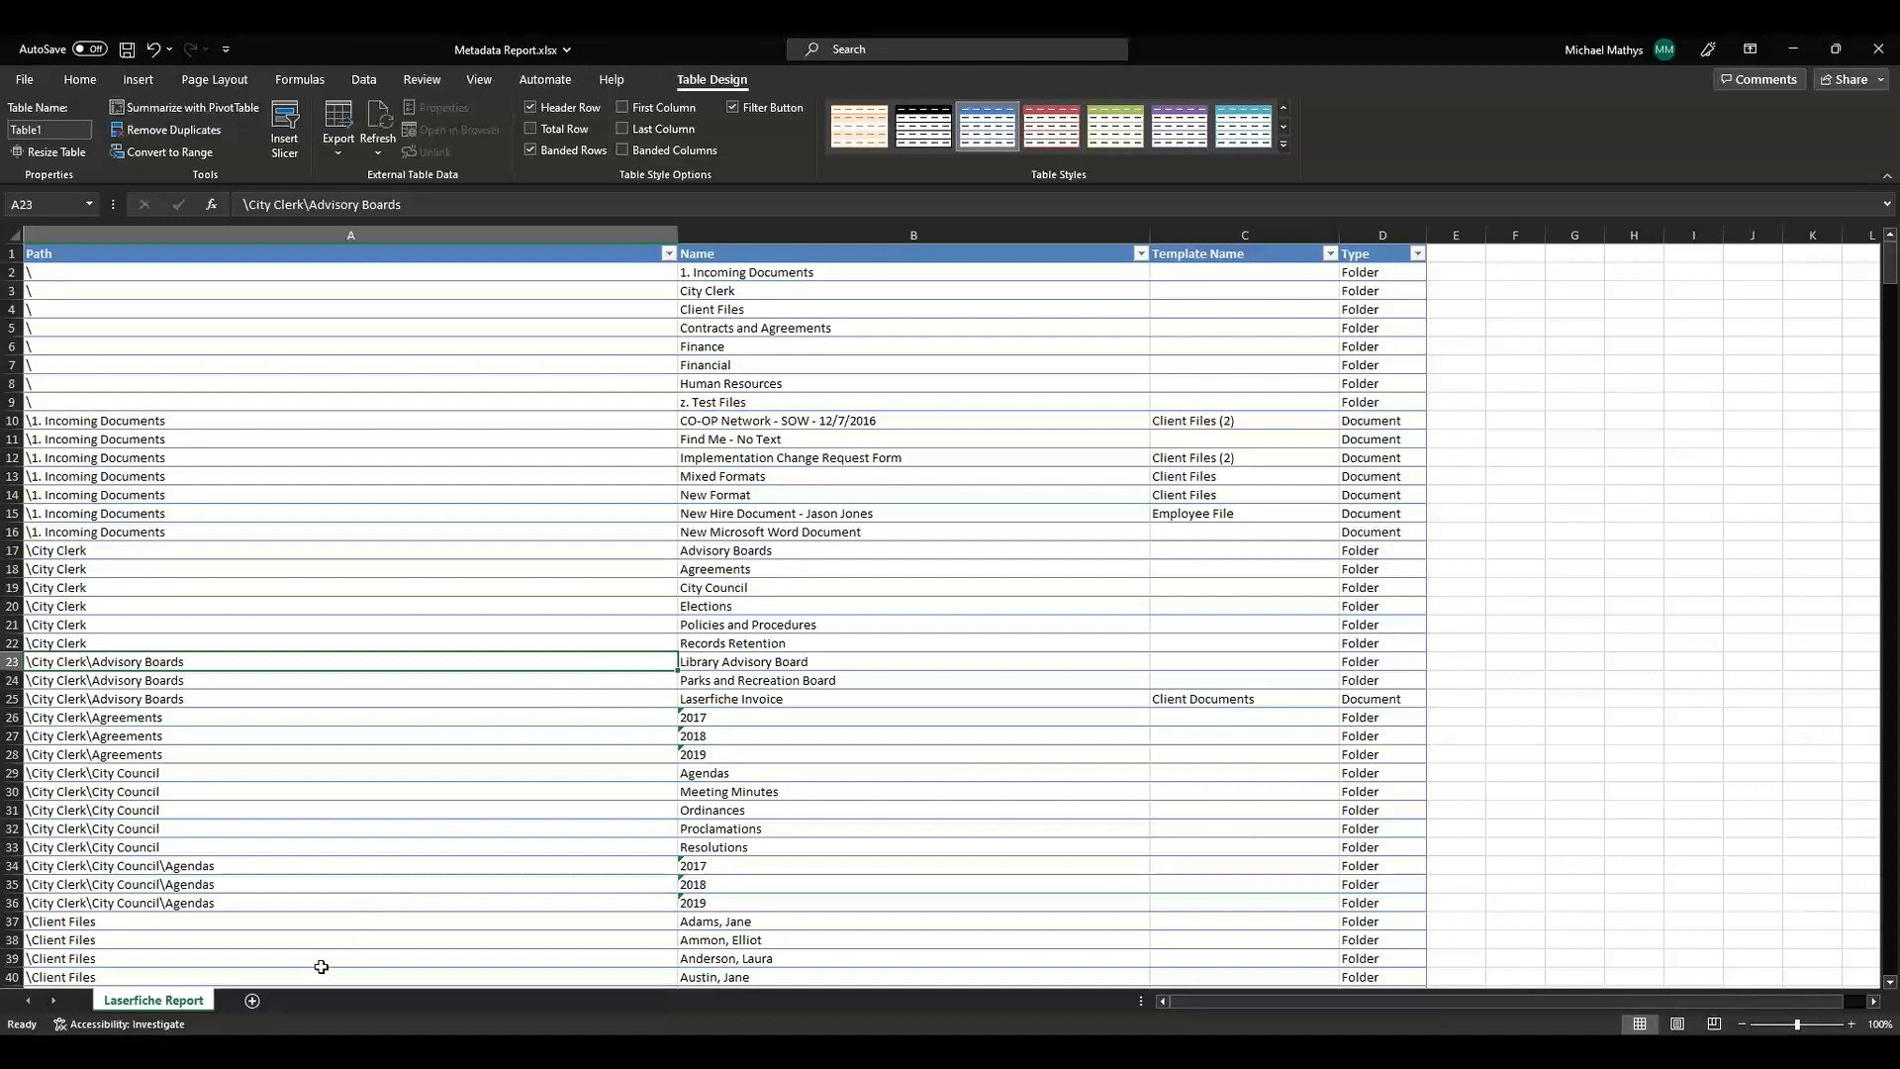
# Add a new worksheet and open Template List.csv from the Webinar folder.
pyautogui.click(253, 1002)
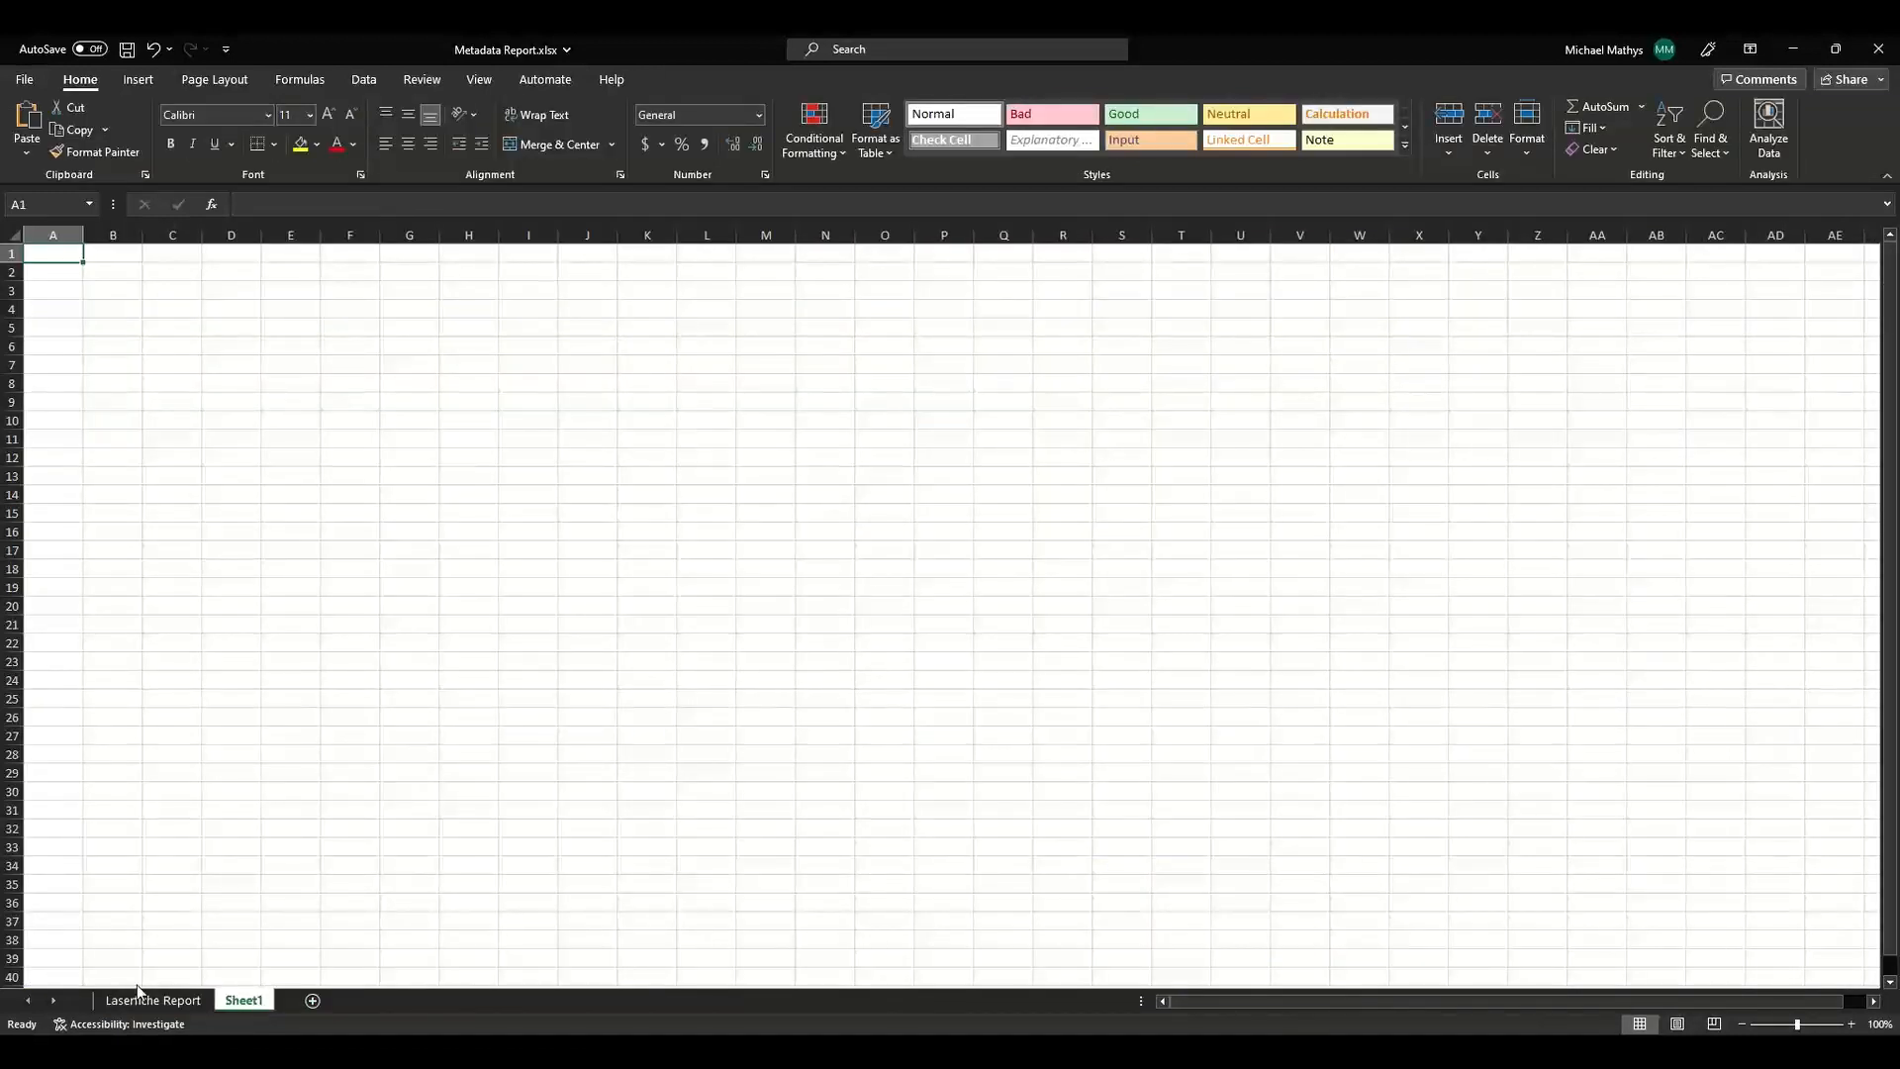
pyautogui.hotkey('alt', 'Tab')
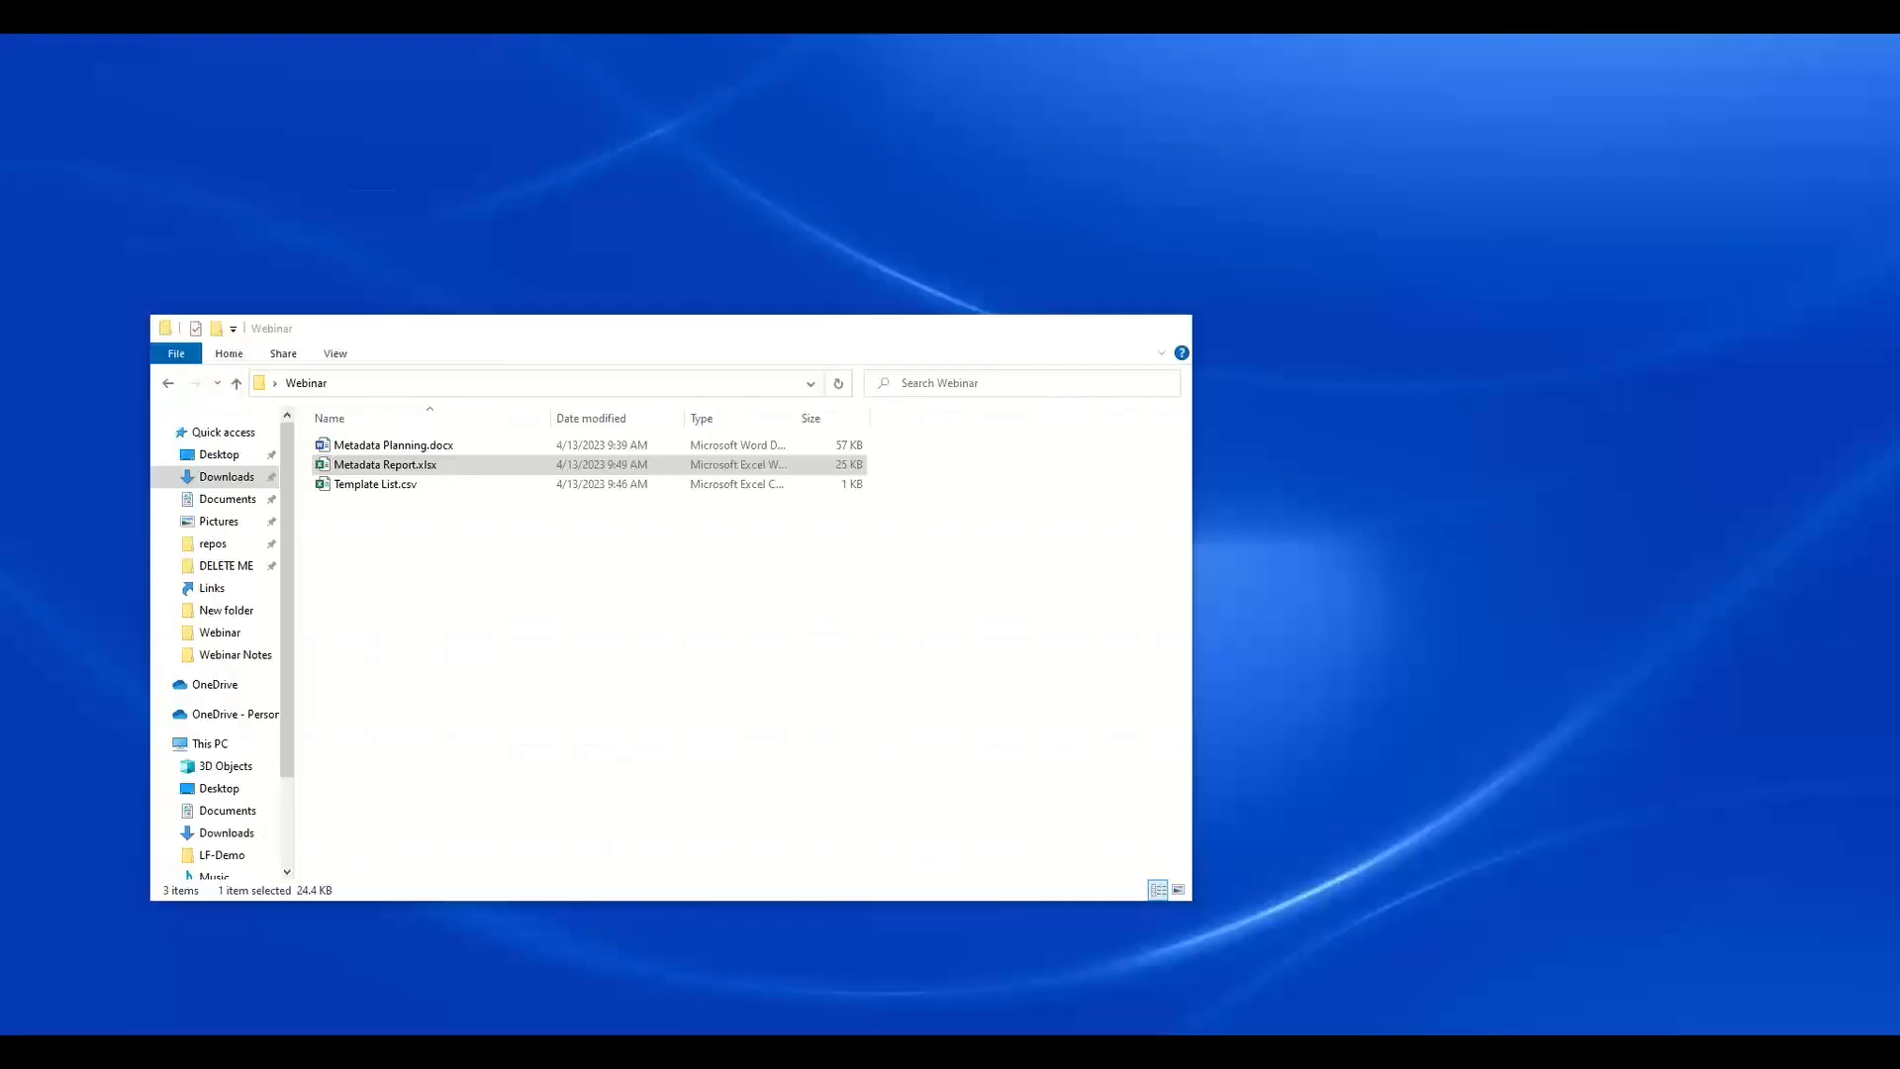
pyautogui.click(257, 980)
pyautogui.click(497, 486)
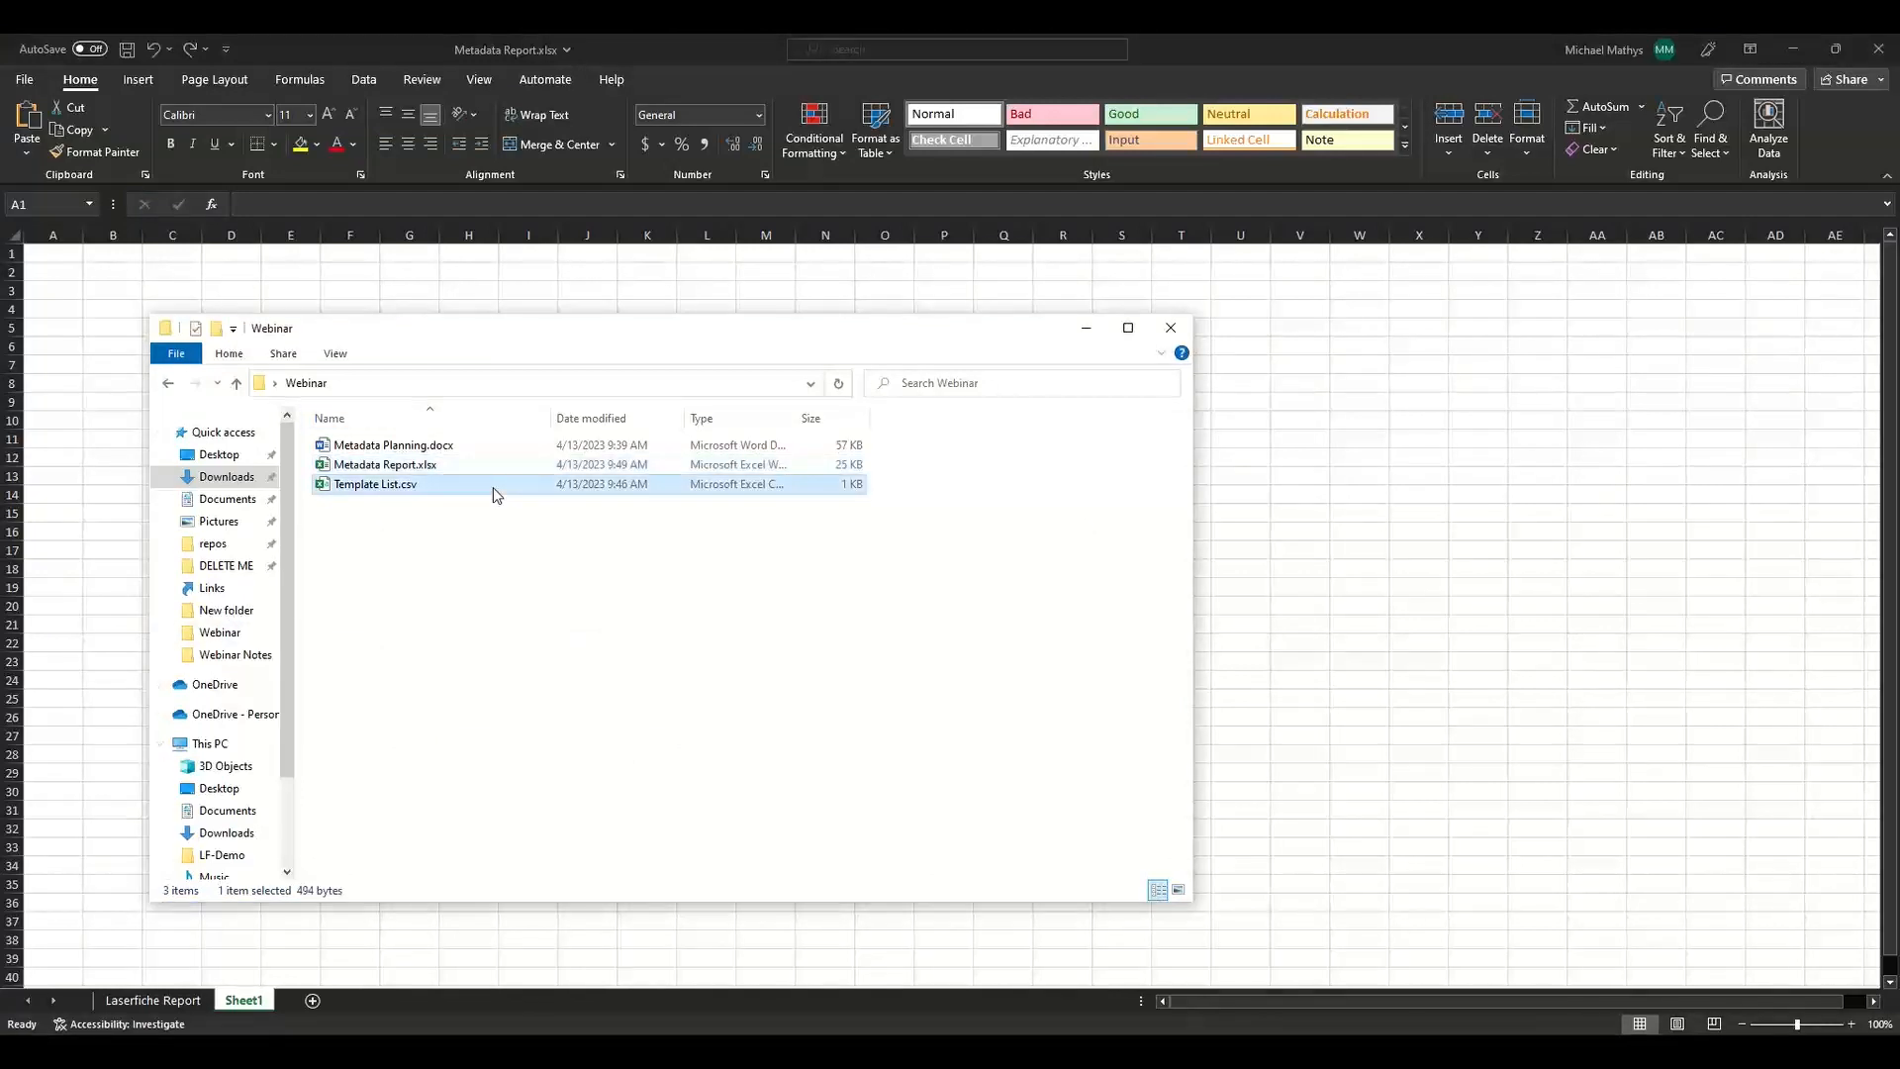
pyautogui.rightClick(496, 495)
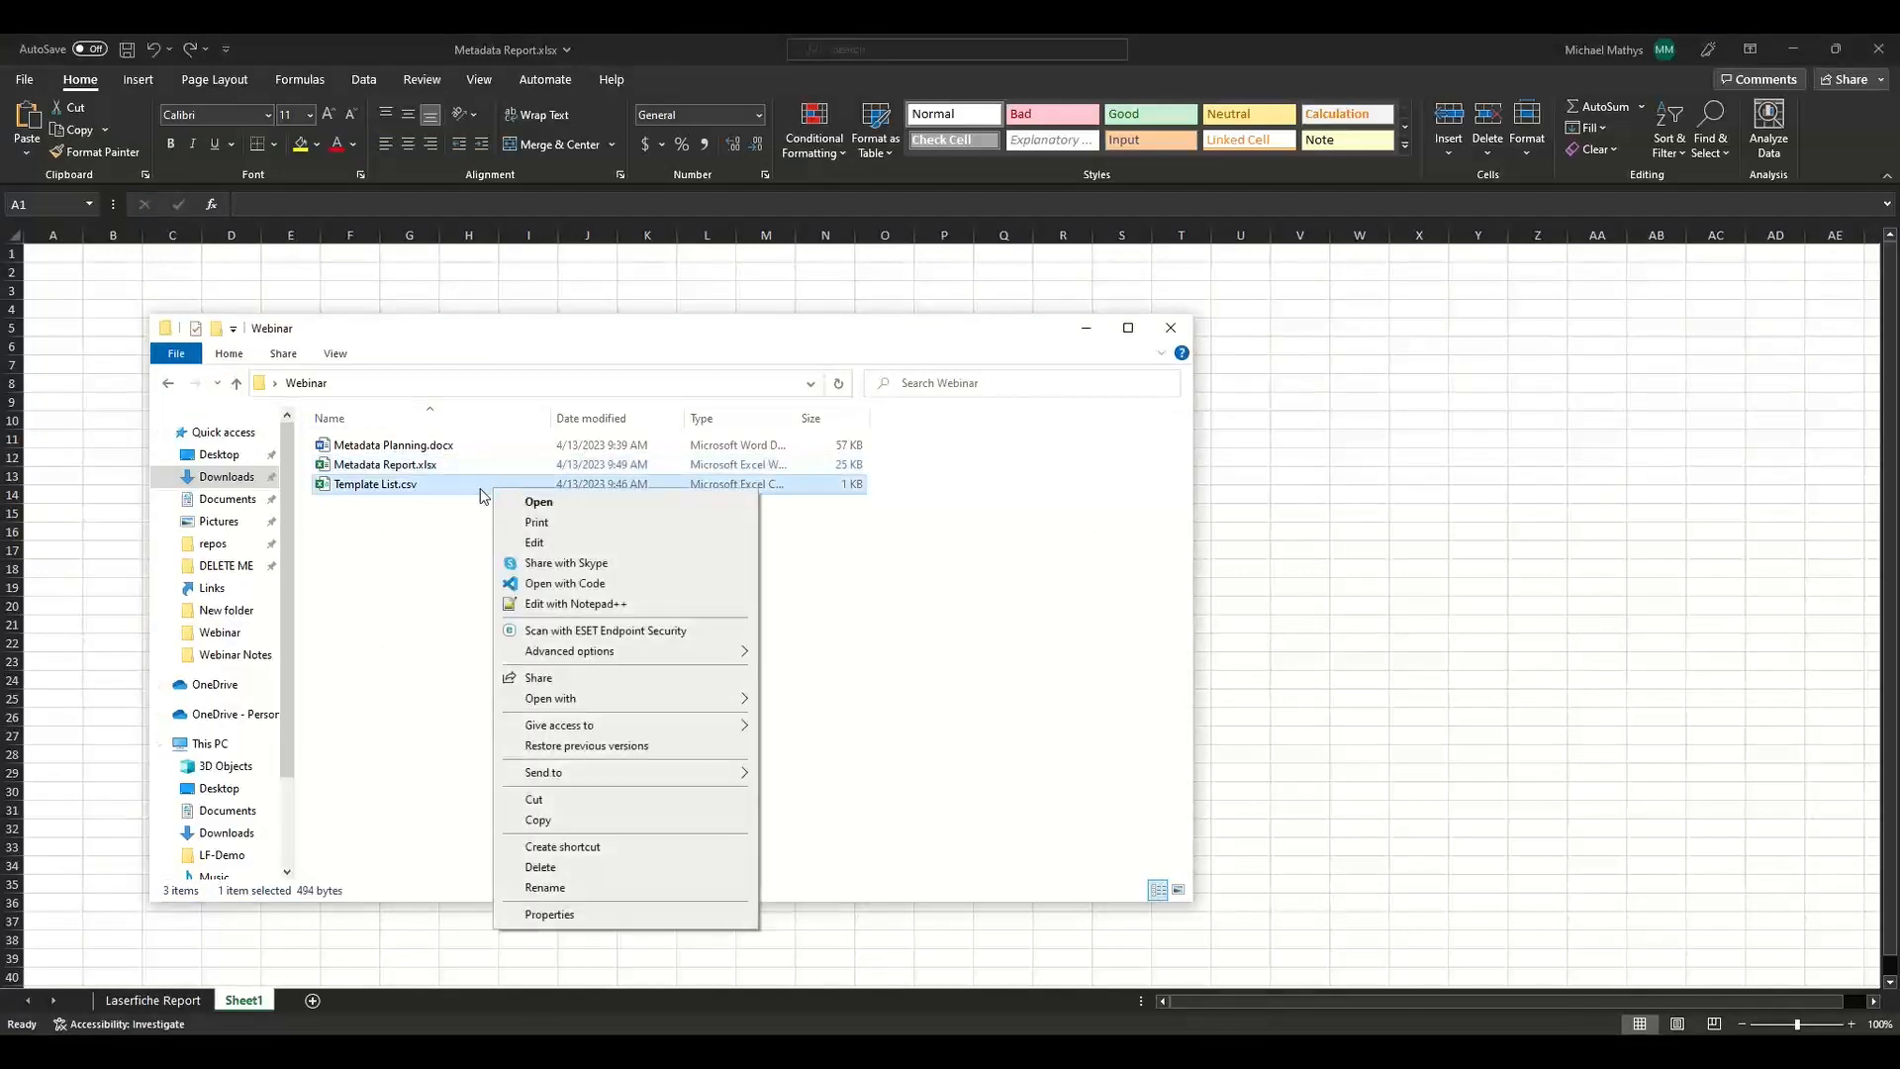
pyautogui.click(535, 501)
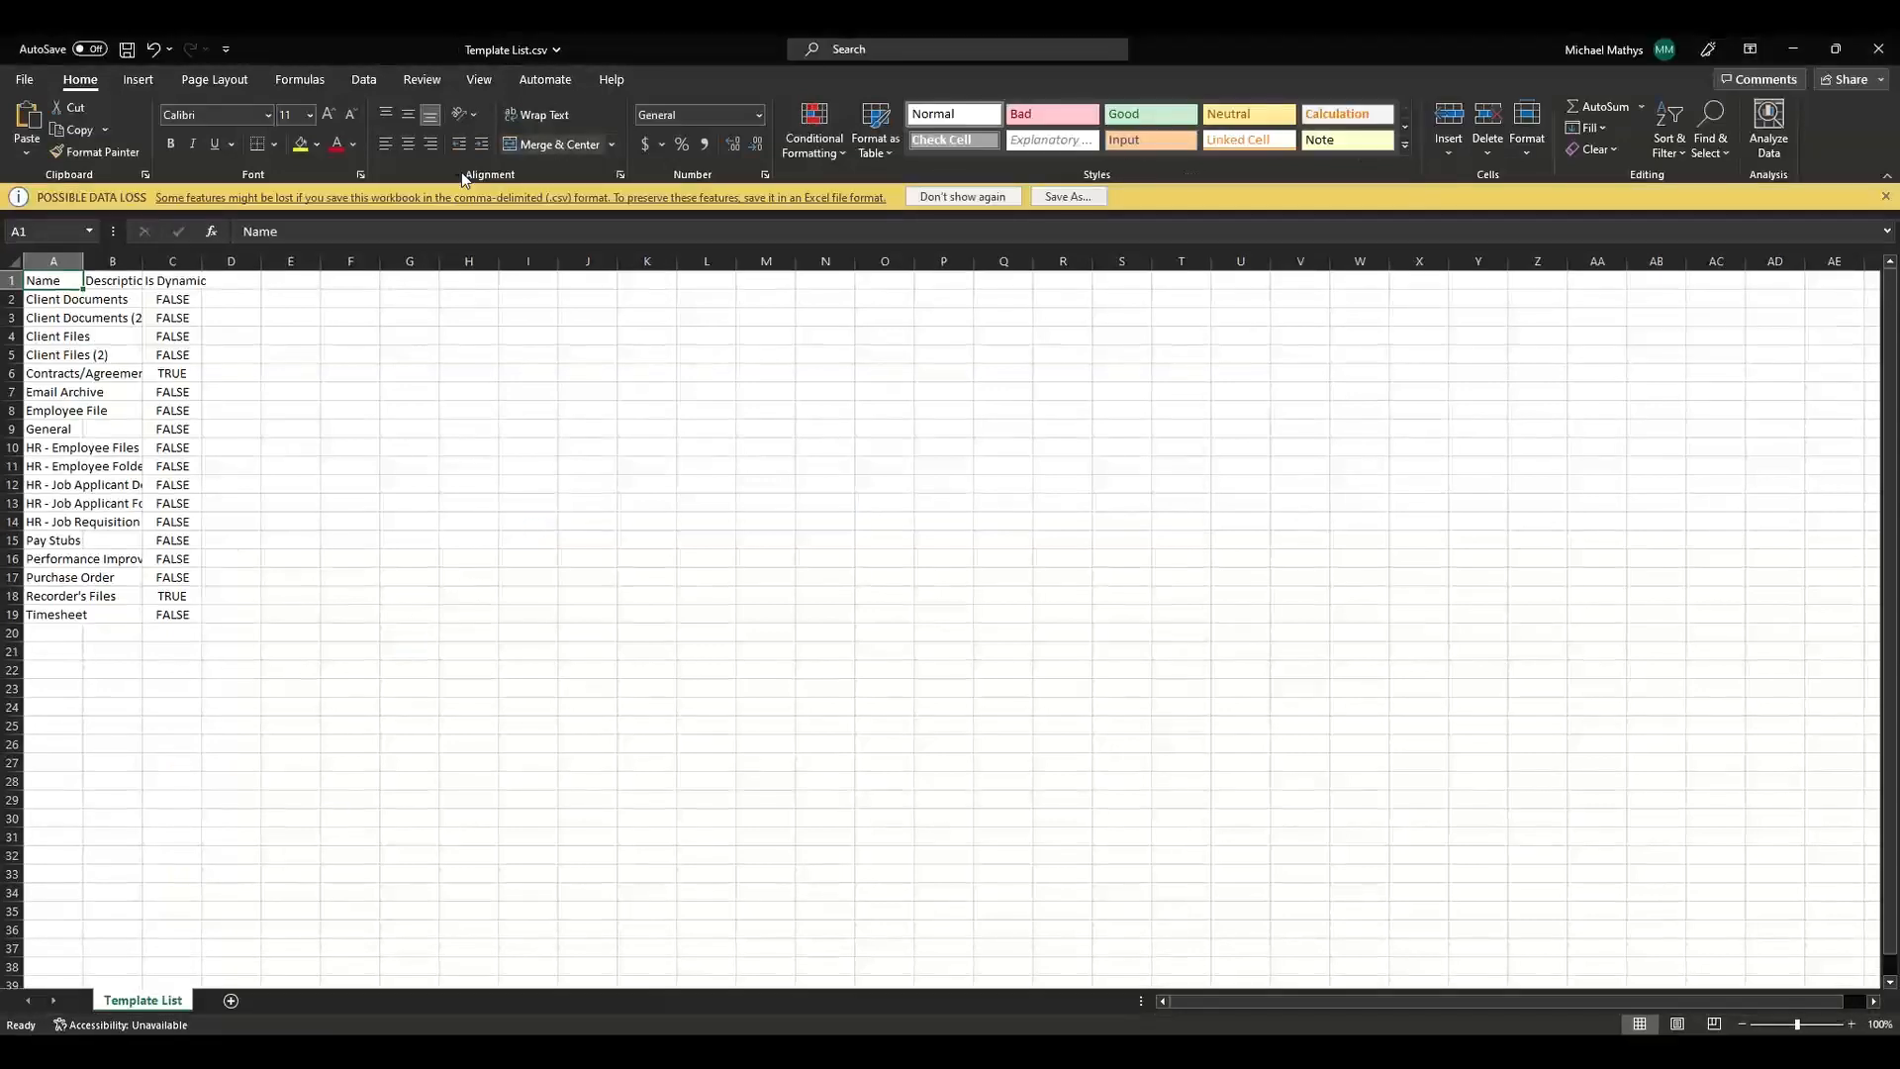
# Copy the Name column of Template List.csv and paste it into cell A1 of the new sheet.
pyautogui.keyDown('shift'); pyautogui.click(52, 608); pyautogui.keyUp('shift')
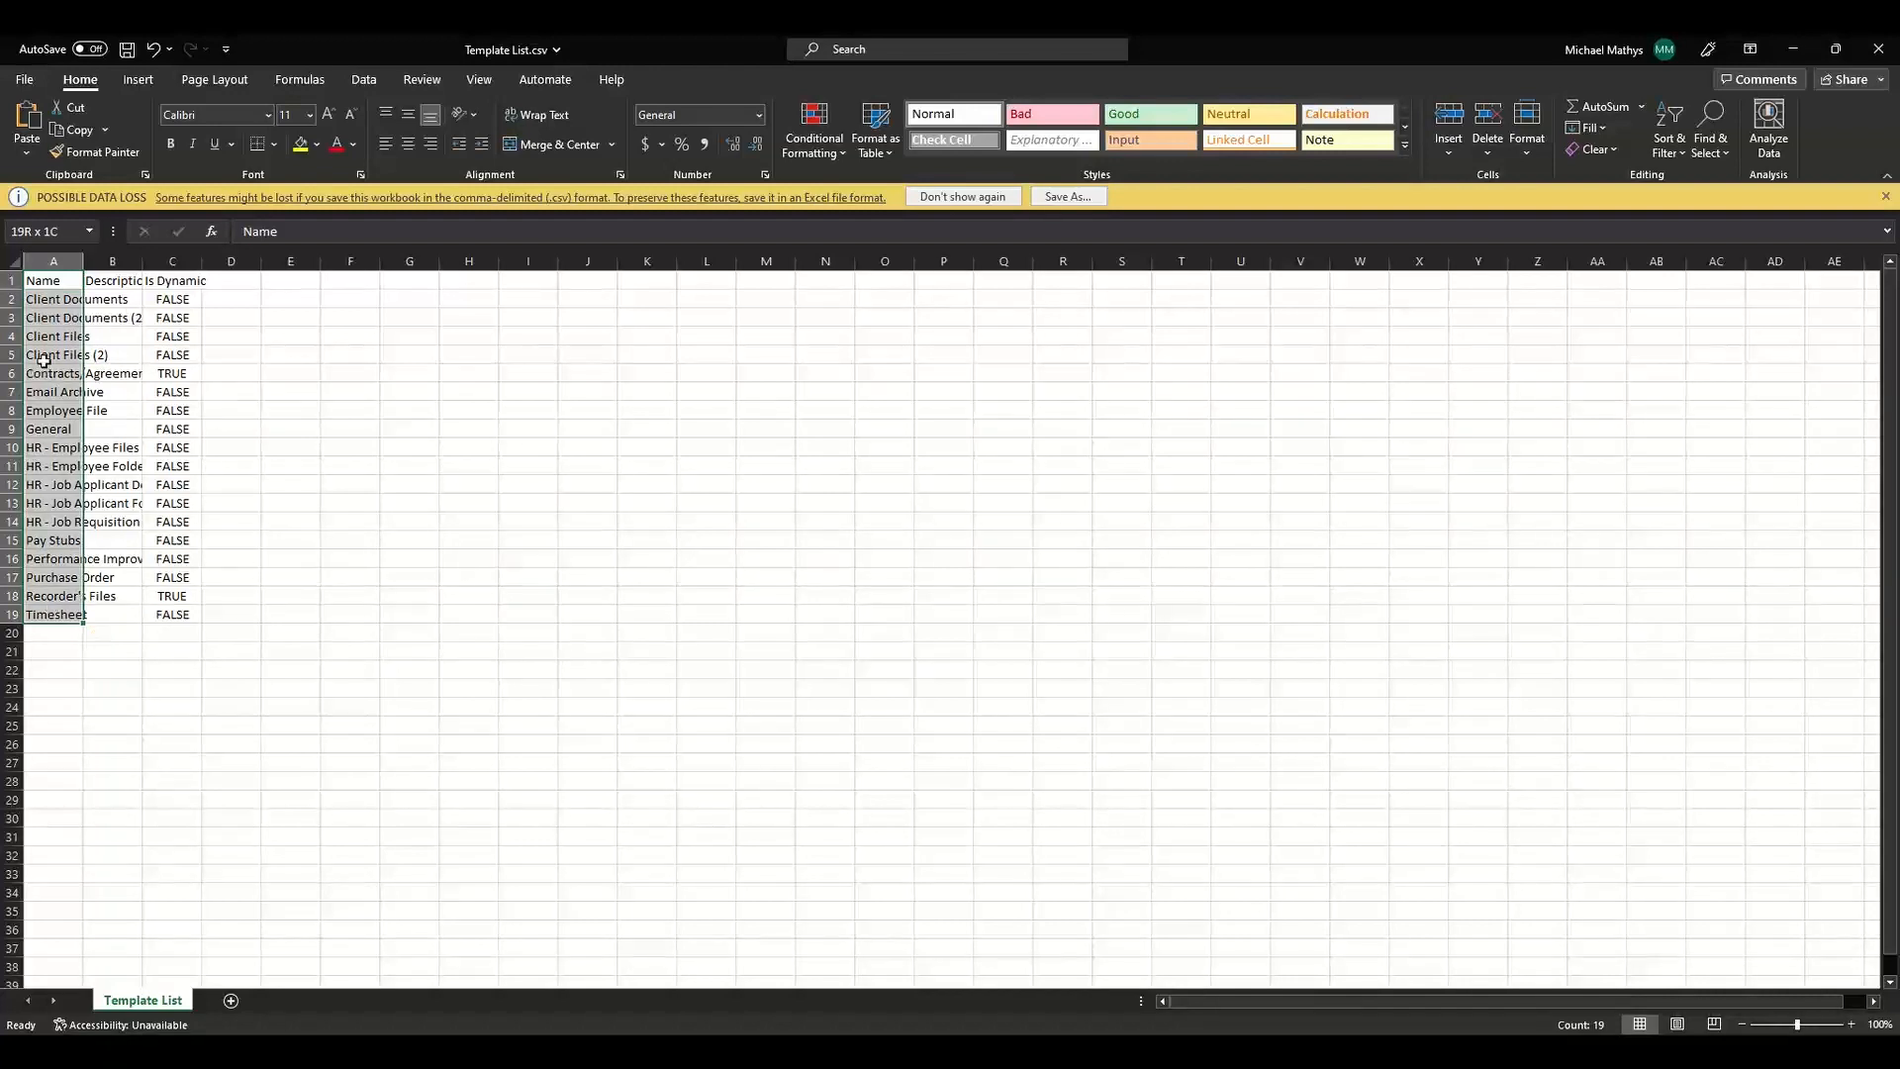
pyautogui.rightClick(58, 297)
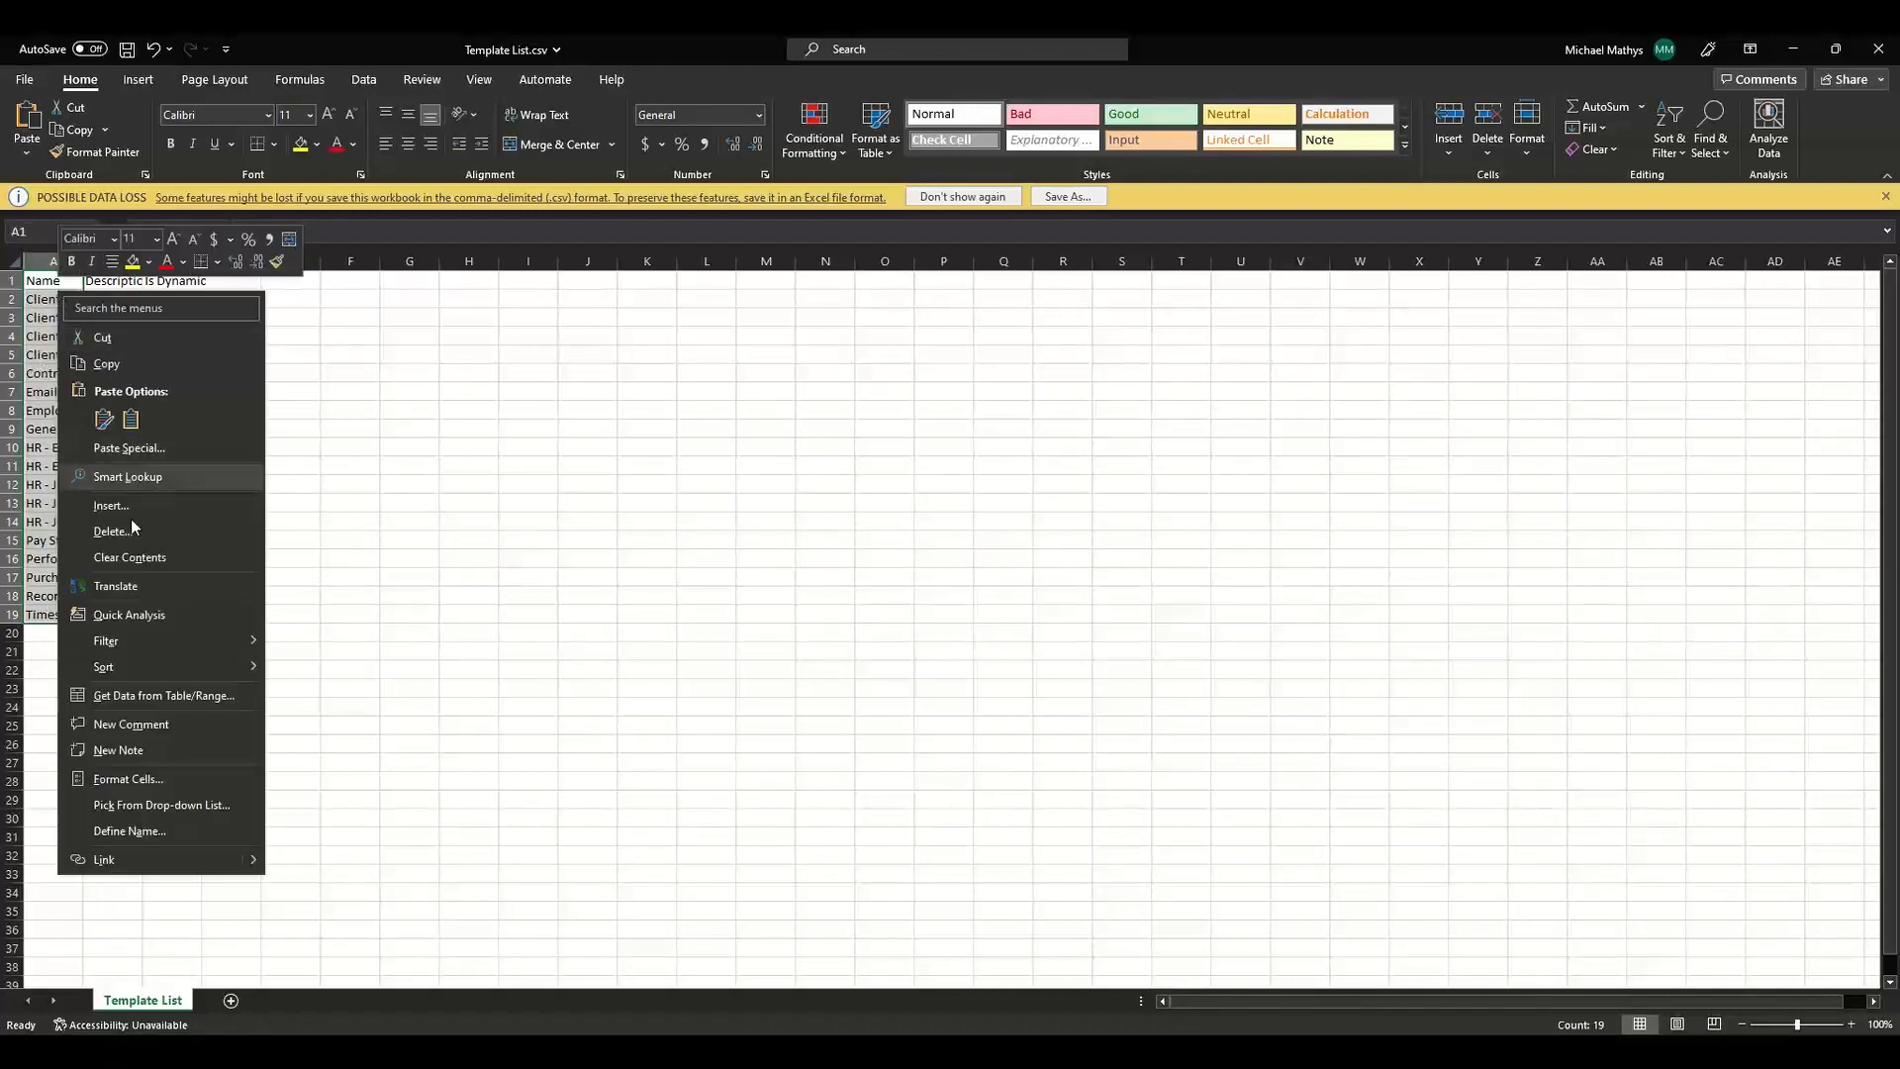
pyautogui.click(137, 368)
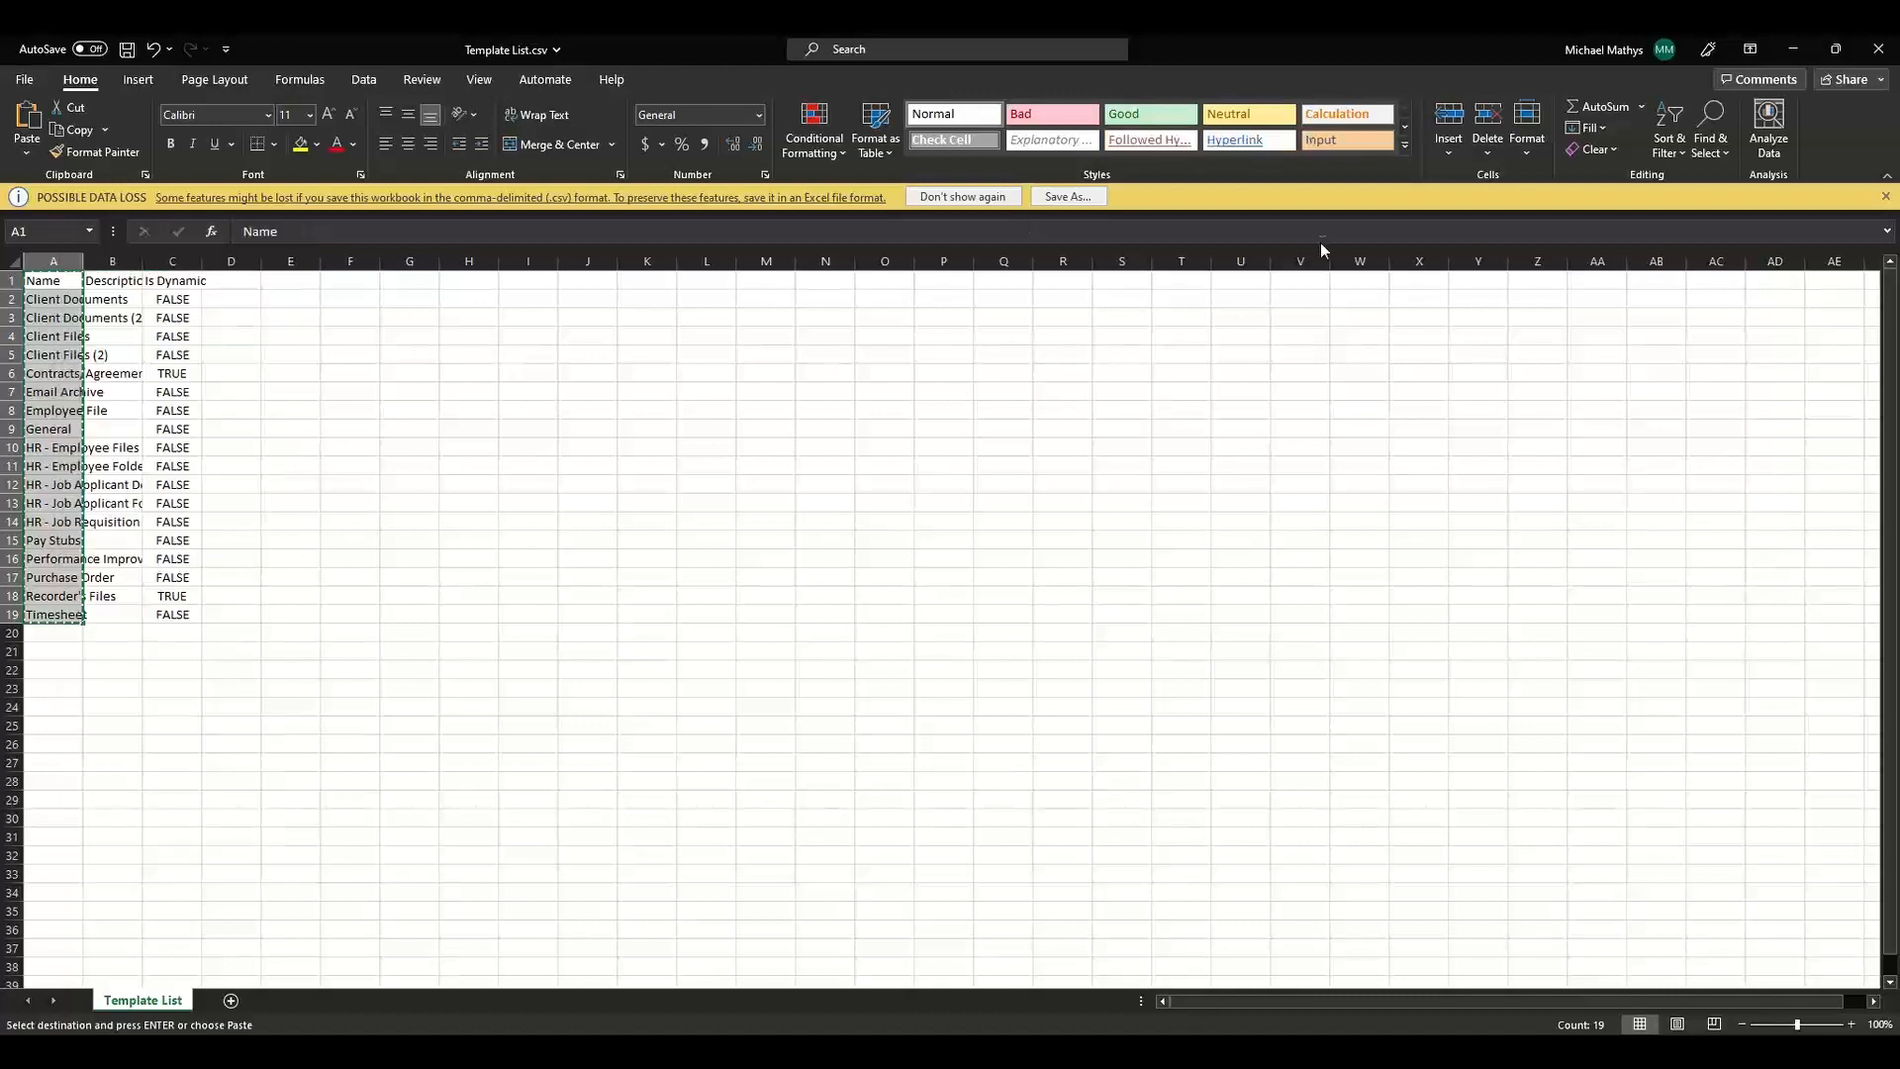
pyautogui.click(1803, 51)
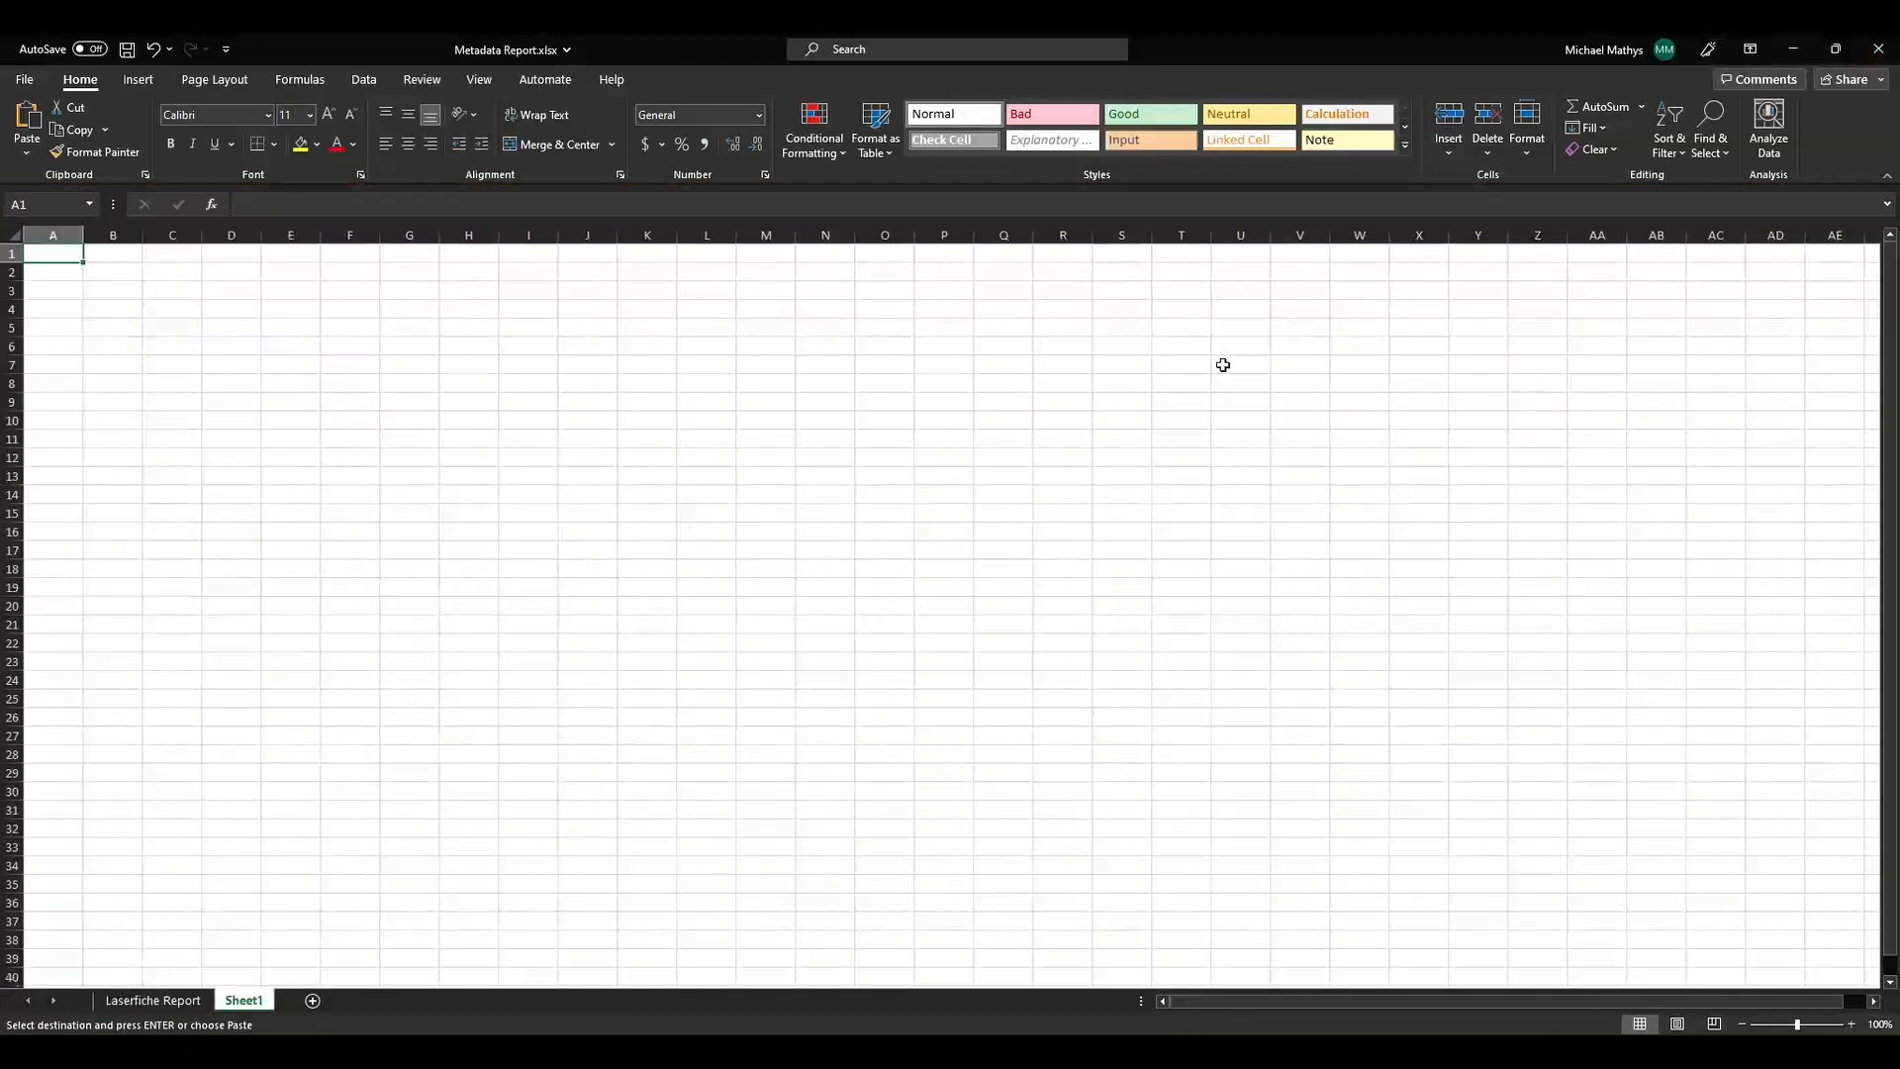
pyautogui.rightClick(45, 255)
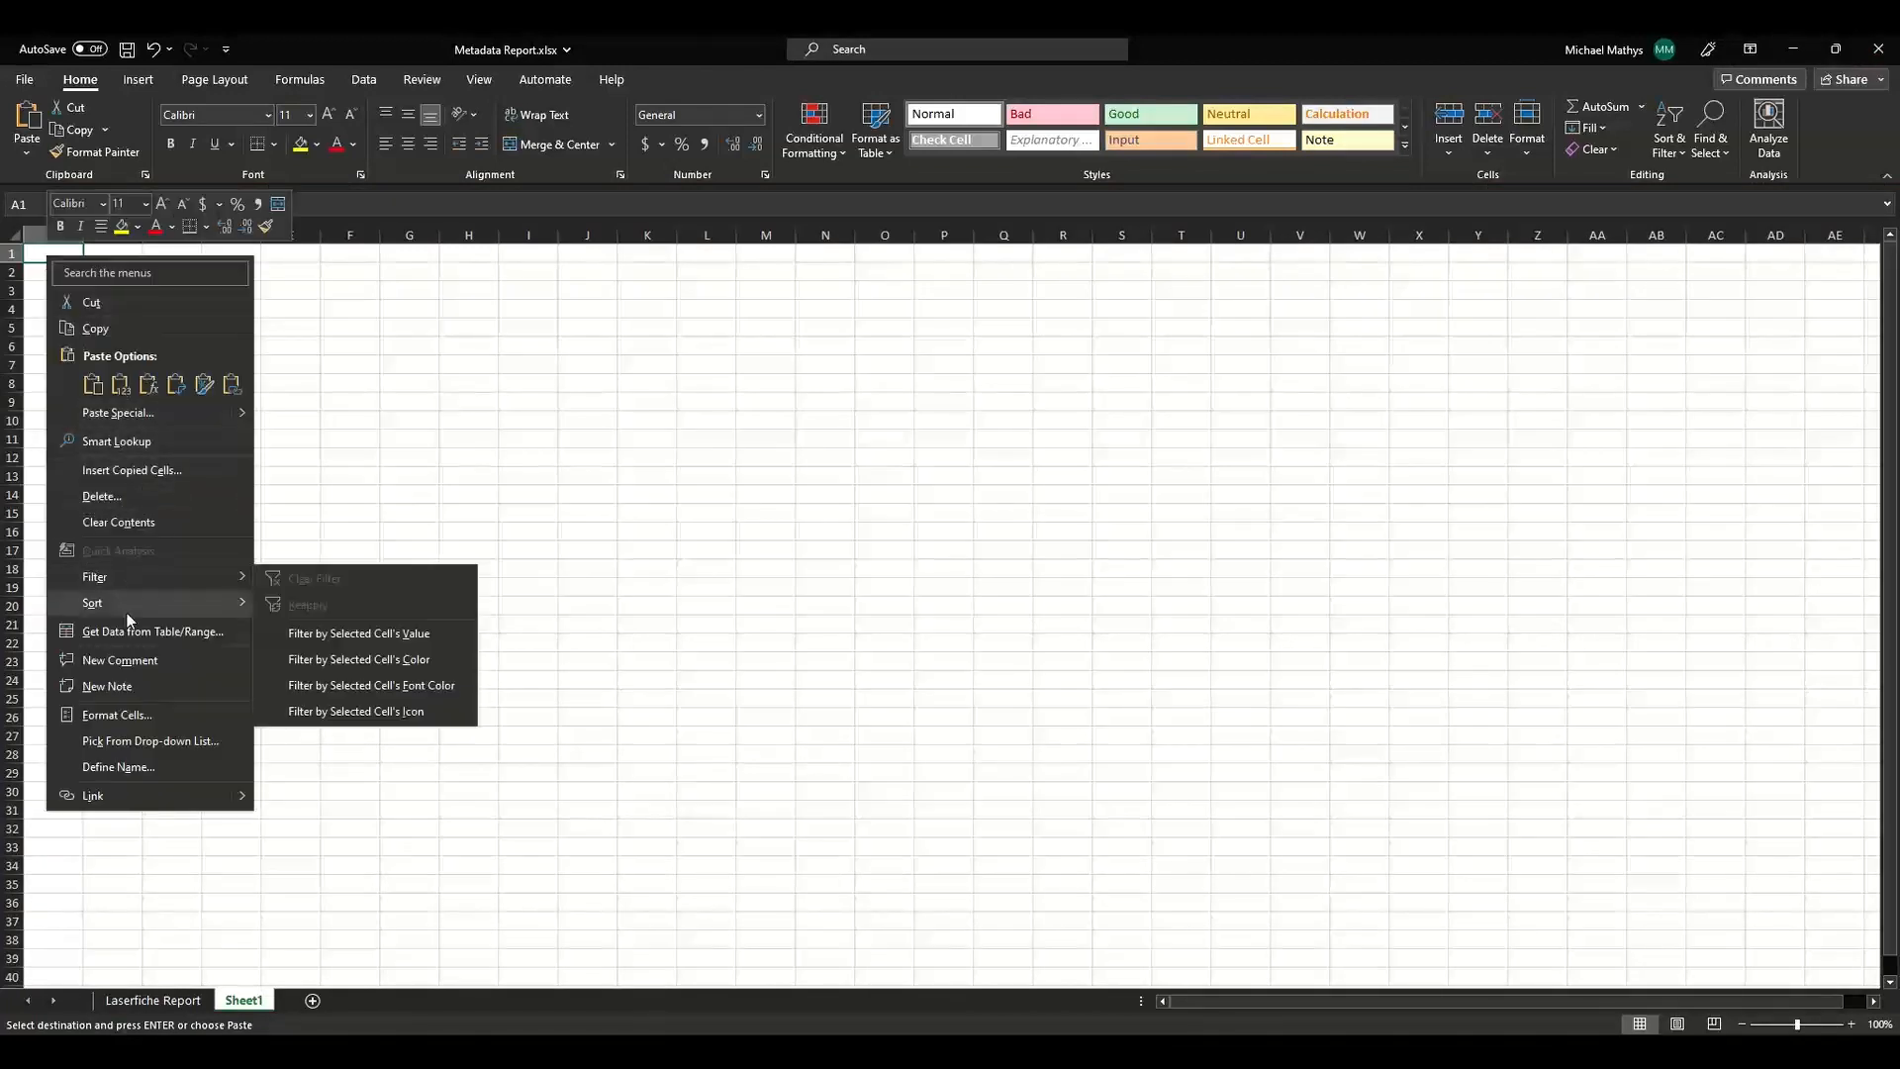
pyautogui.click(95, 387)
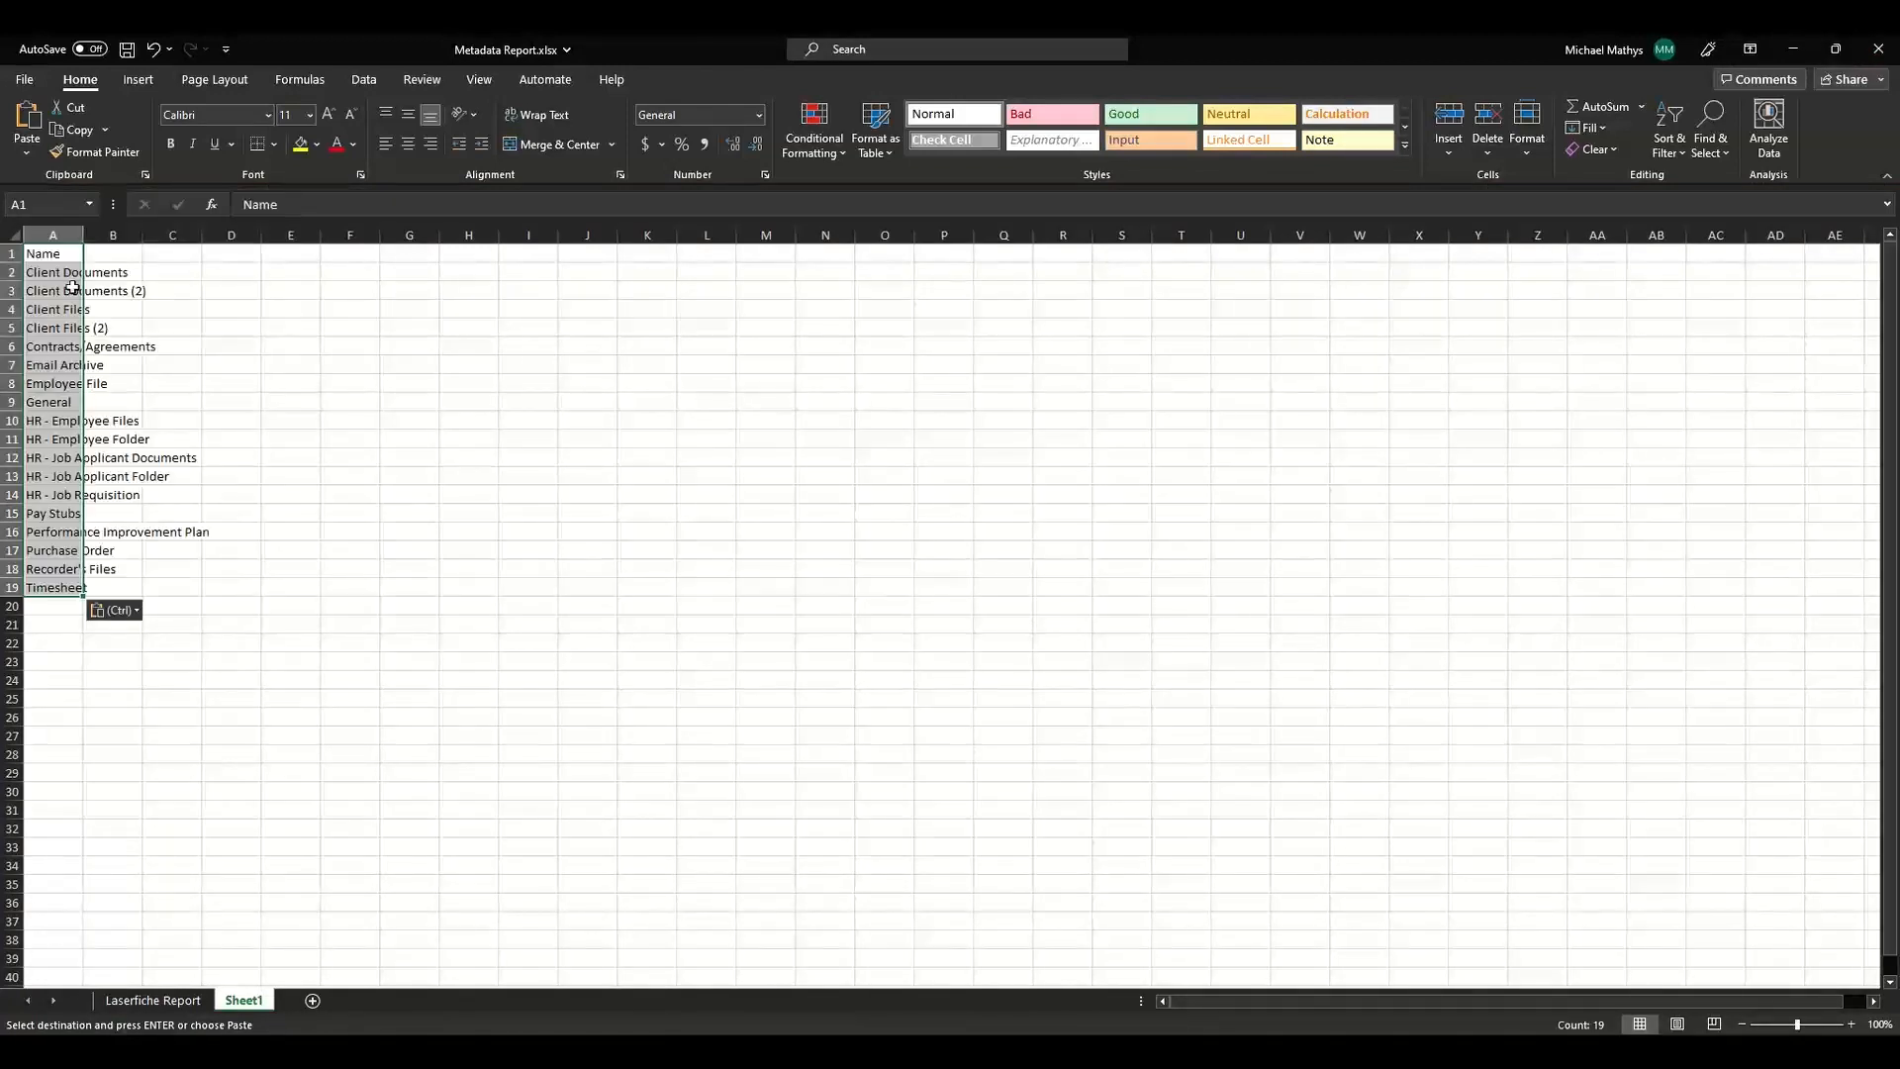
# Rename the header in cell A1 to Template Name.
pyautogui.click(60, 254)
pyautogui.write('Template Name')
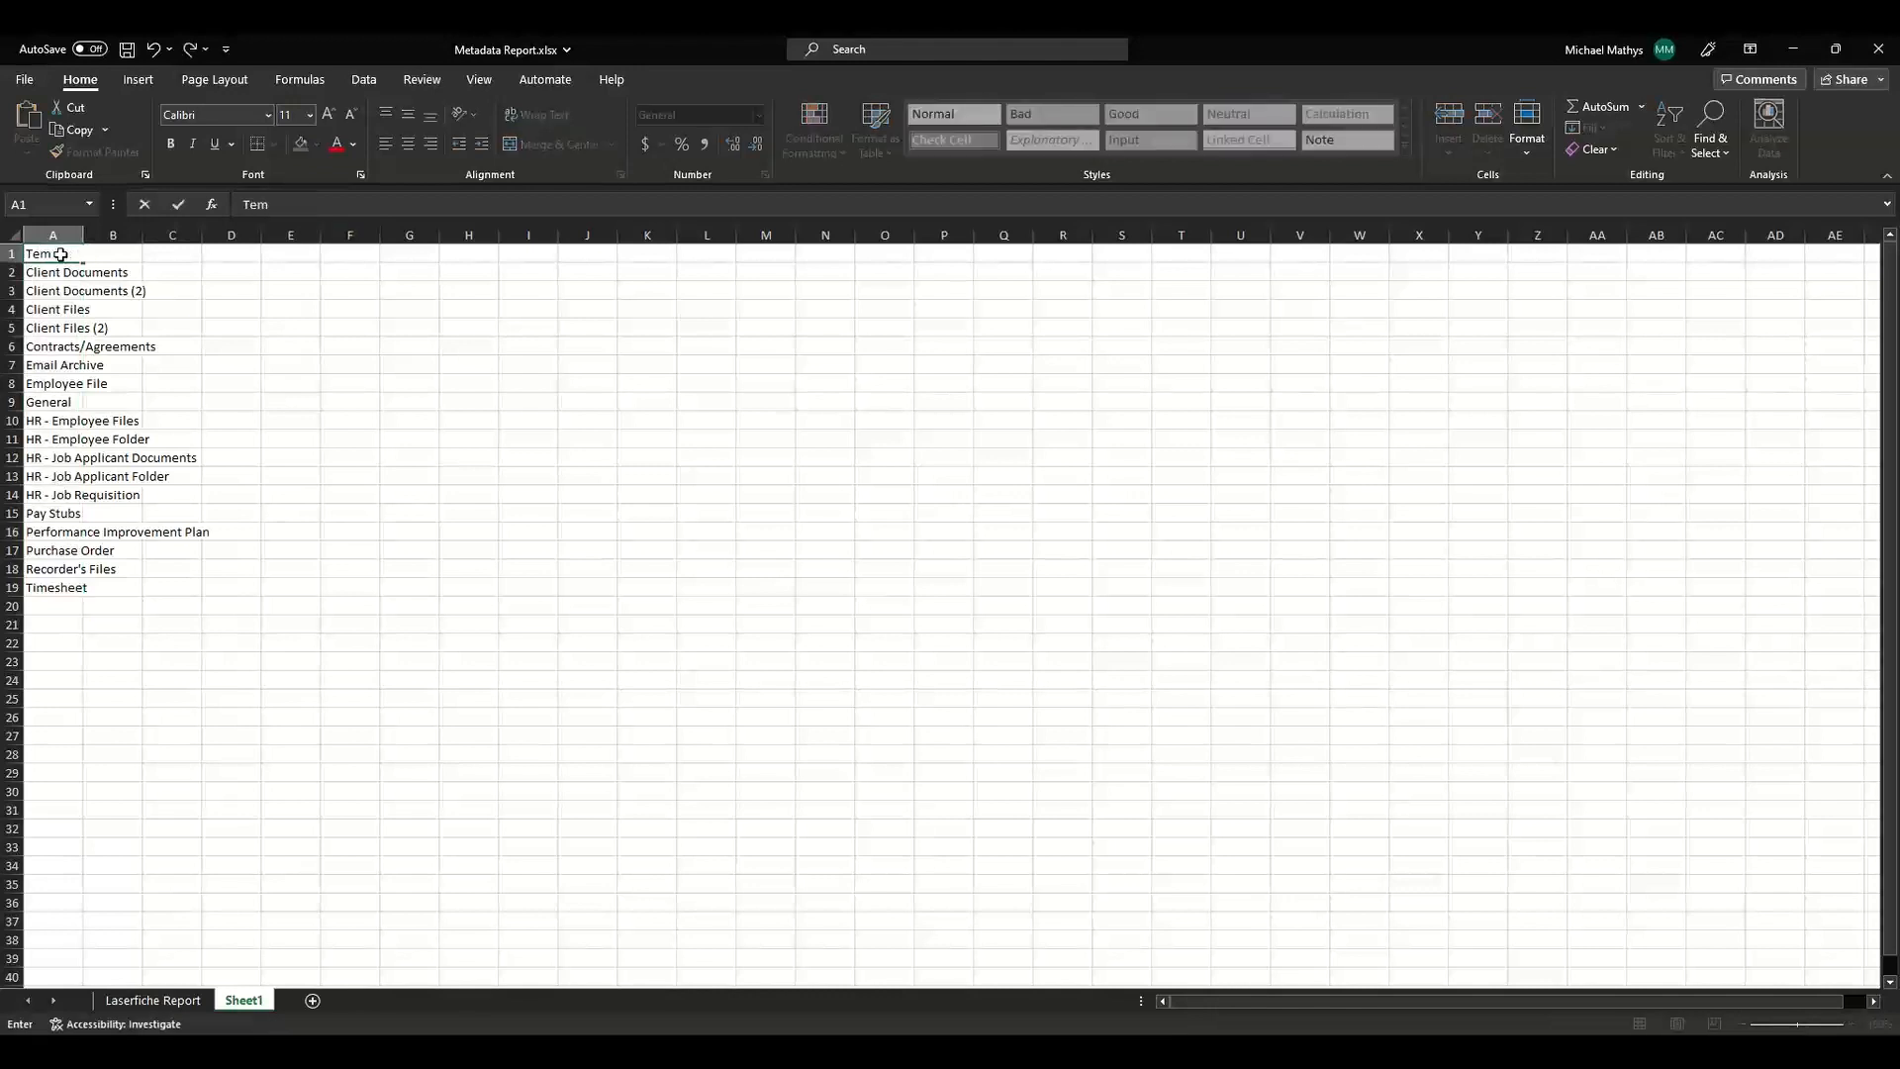
# Add the column headers Total Count, Folder, Document and Record Folder in cells B1 through E1.
pyautogui.press('Tab')
pyautogui.write('Toto')
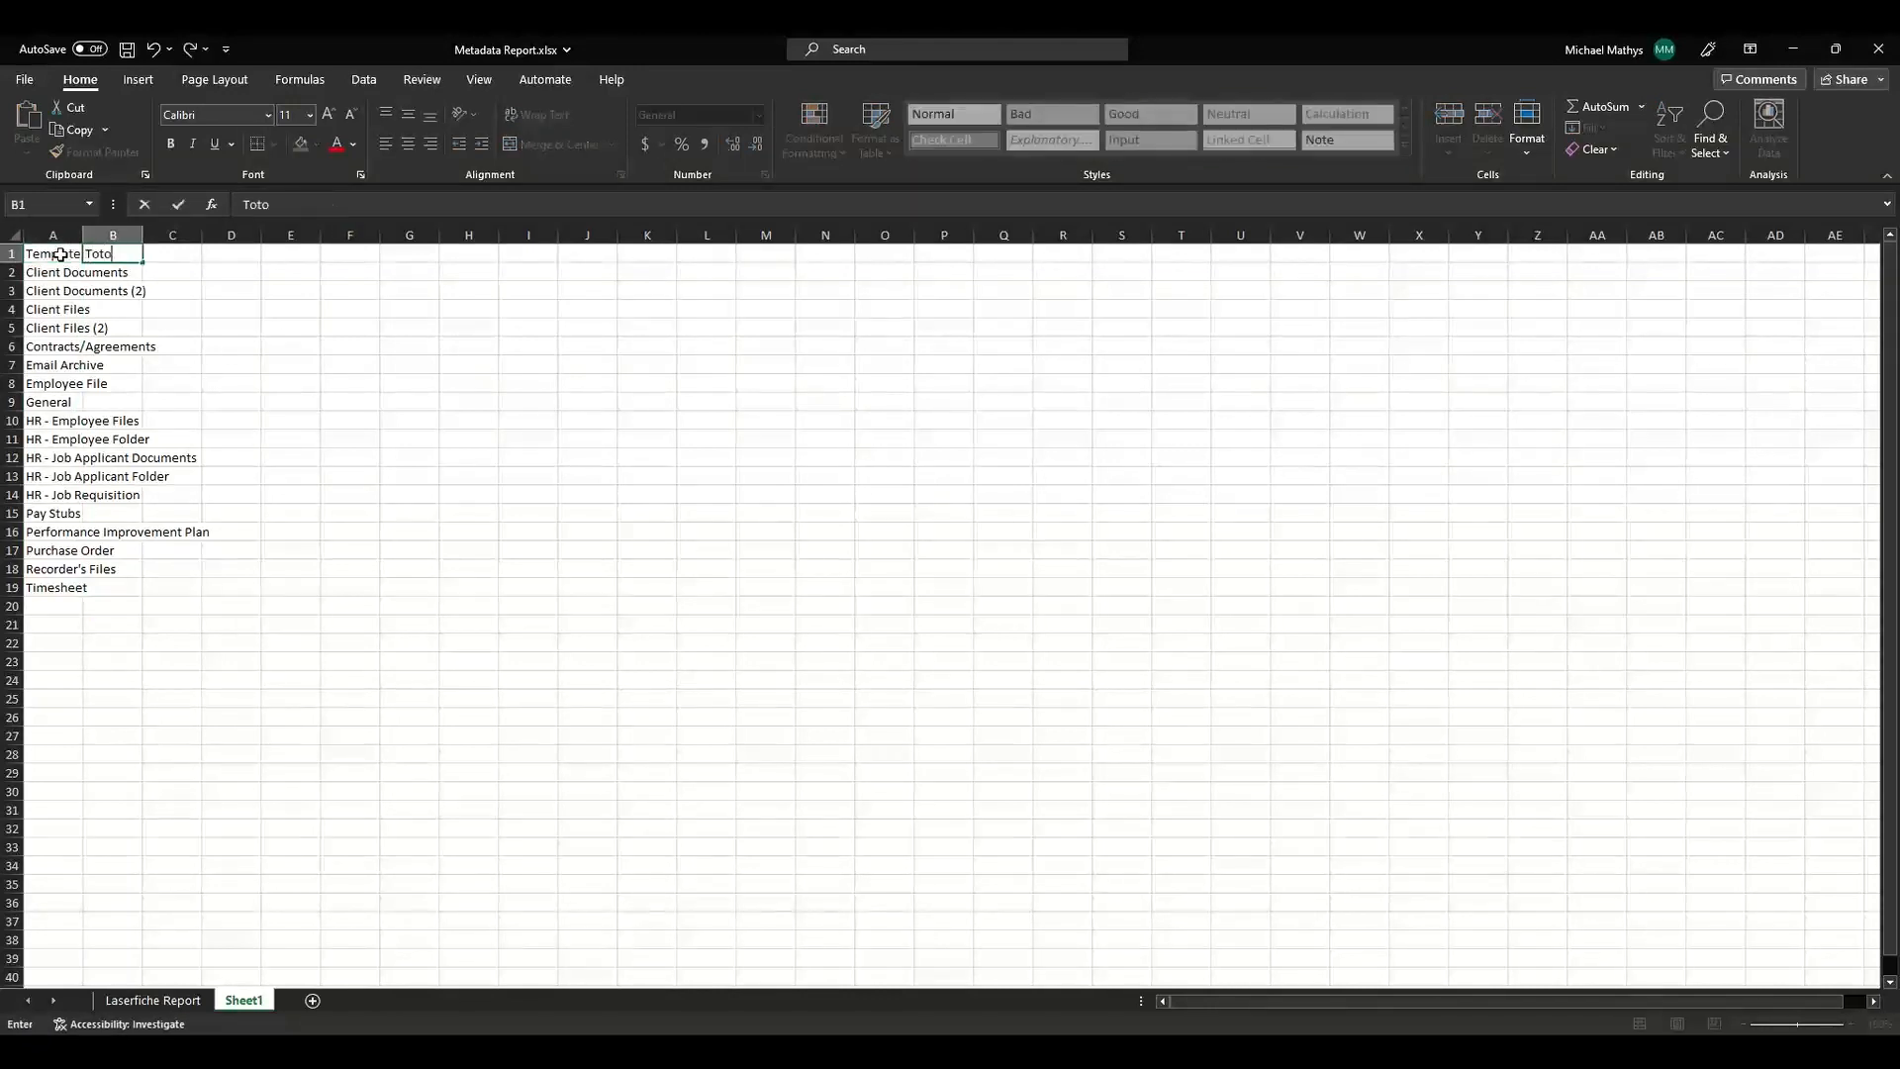
pyautogui.press('BackSpace')
pyautogui.write('al Count')
pyautogui.press('Tab')
pyautogui.write('Folder Coun')
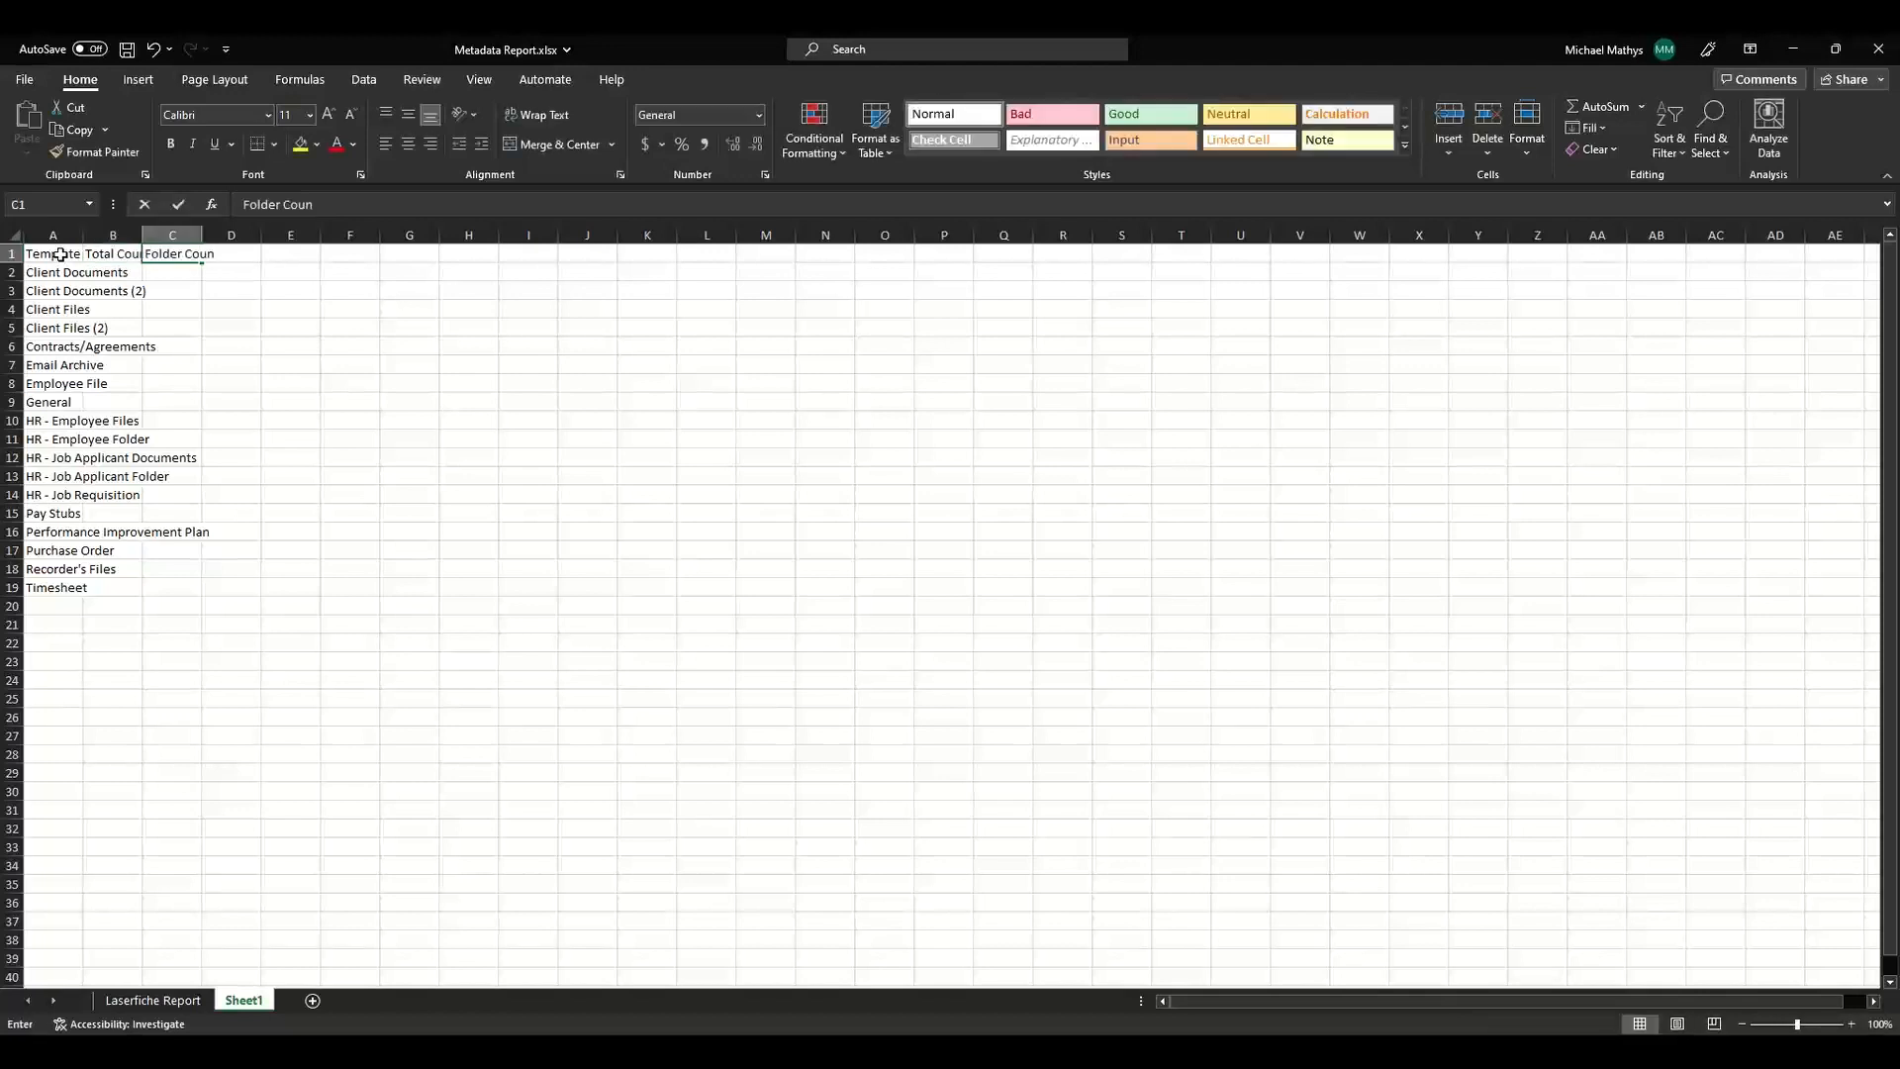
pyautogui.write('t')
pyautogui.press('BackSpace')
pyautogui.press('BackSpace')
pyautogui.press('BackSpace')
pyautogui.press('BackSpace')
pyautogui.press('BackSpace')
pyautogui.press('BackSpace')
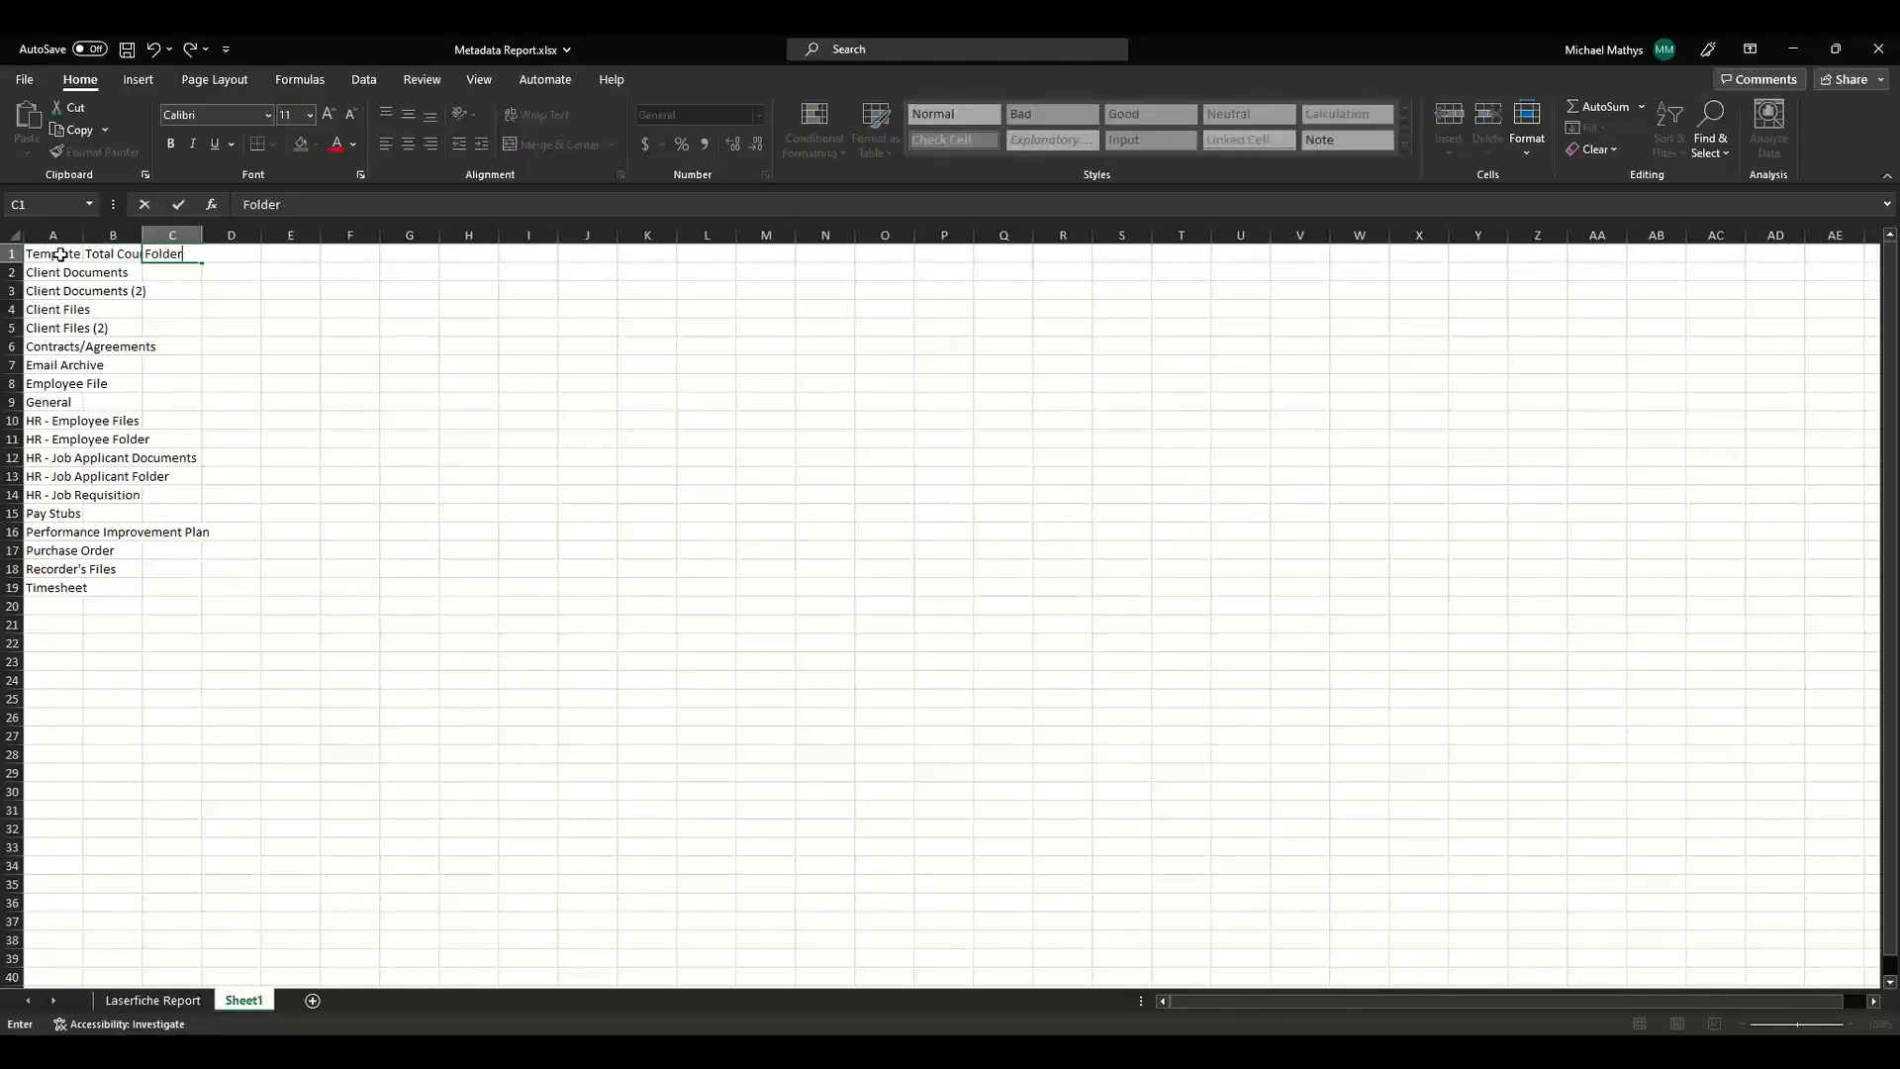
pyautogui.press('Tab')
pyautogui.write('Document')
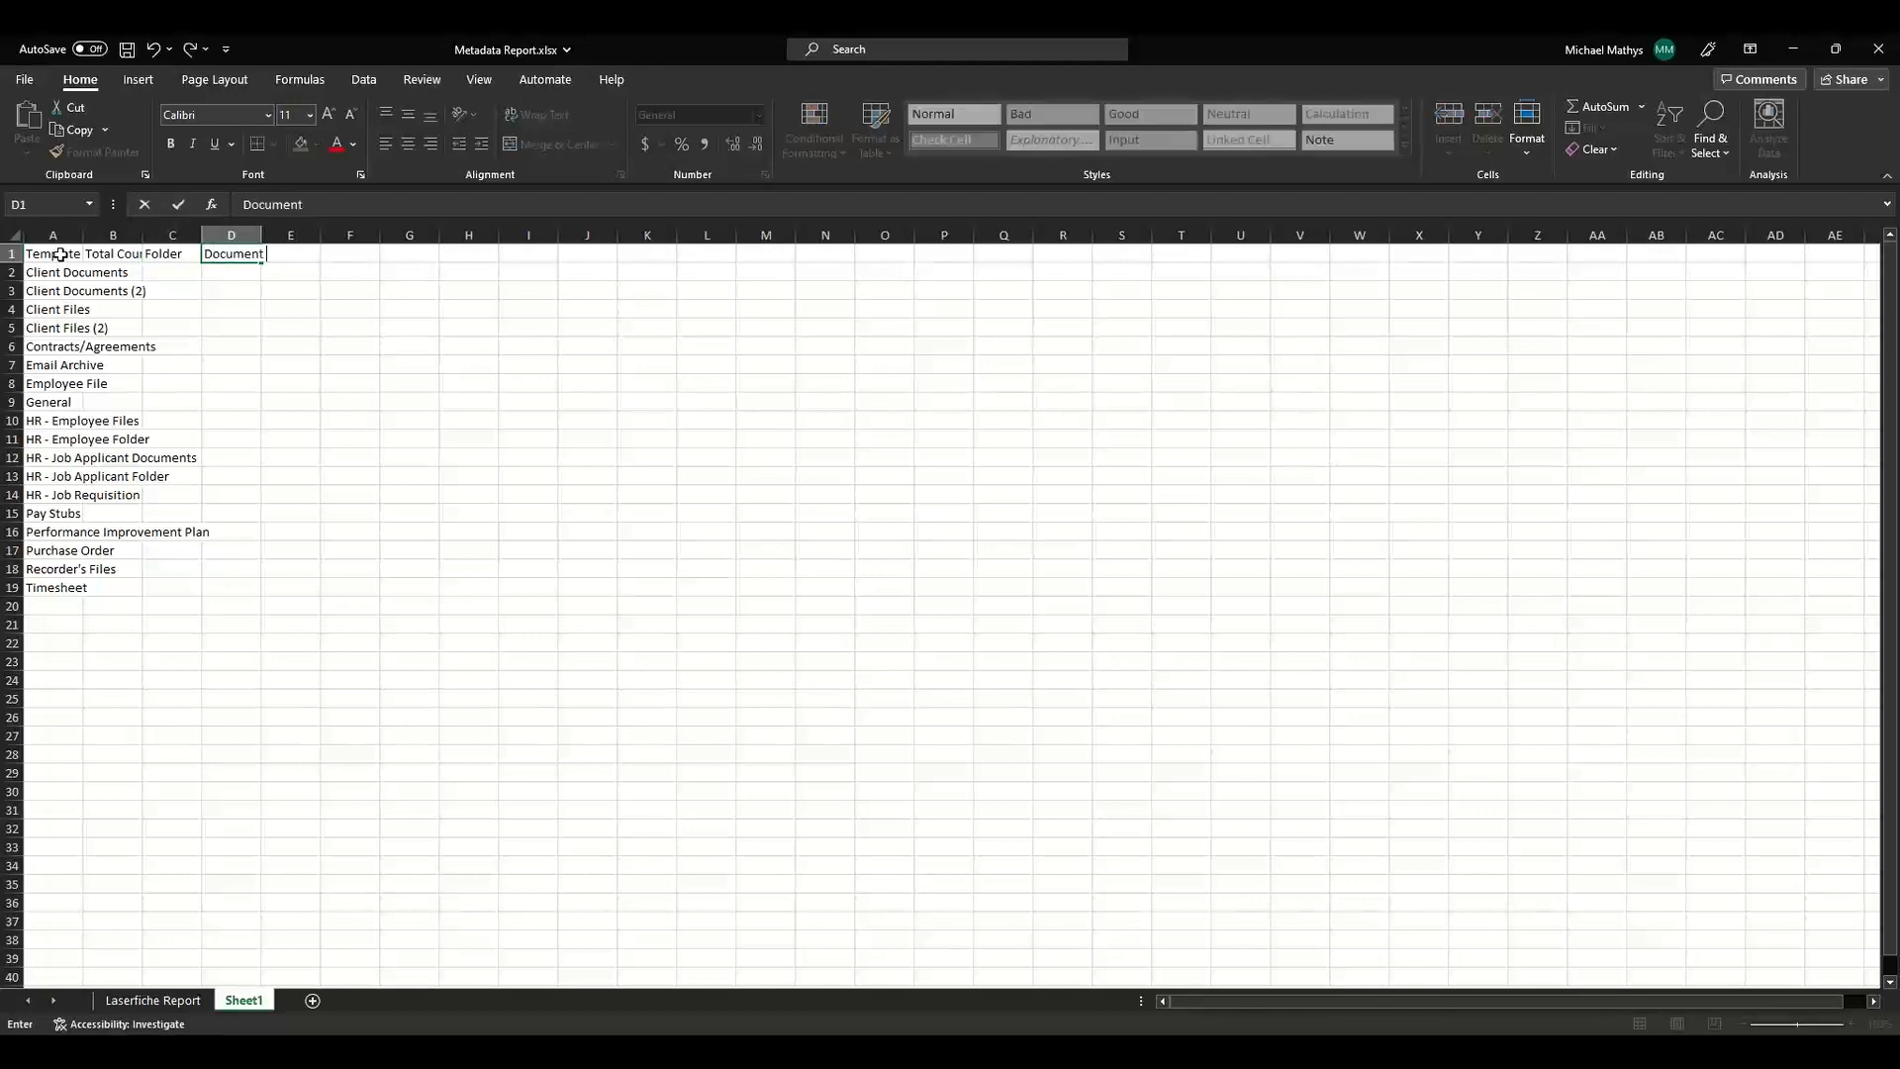
pyautogui.press('Tab')
pyautogui.write('Recr')
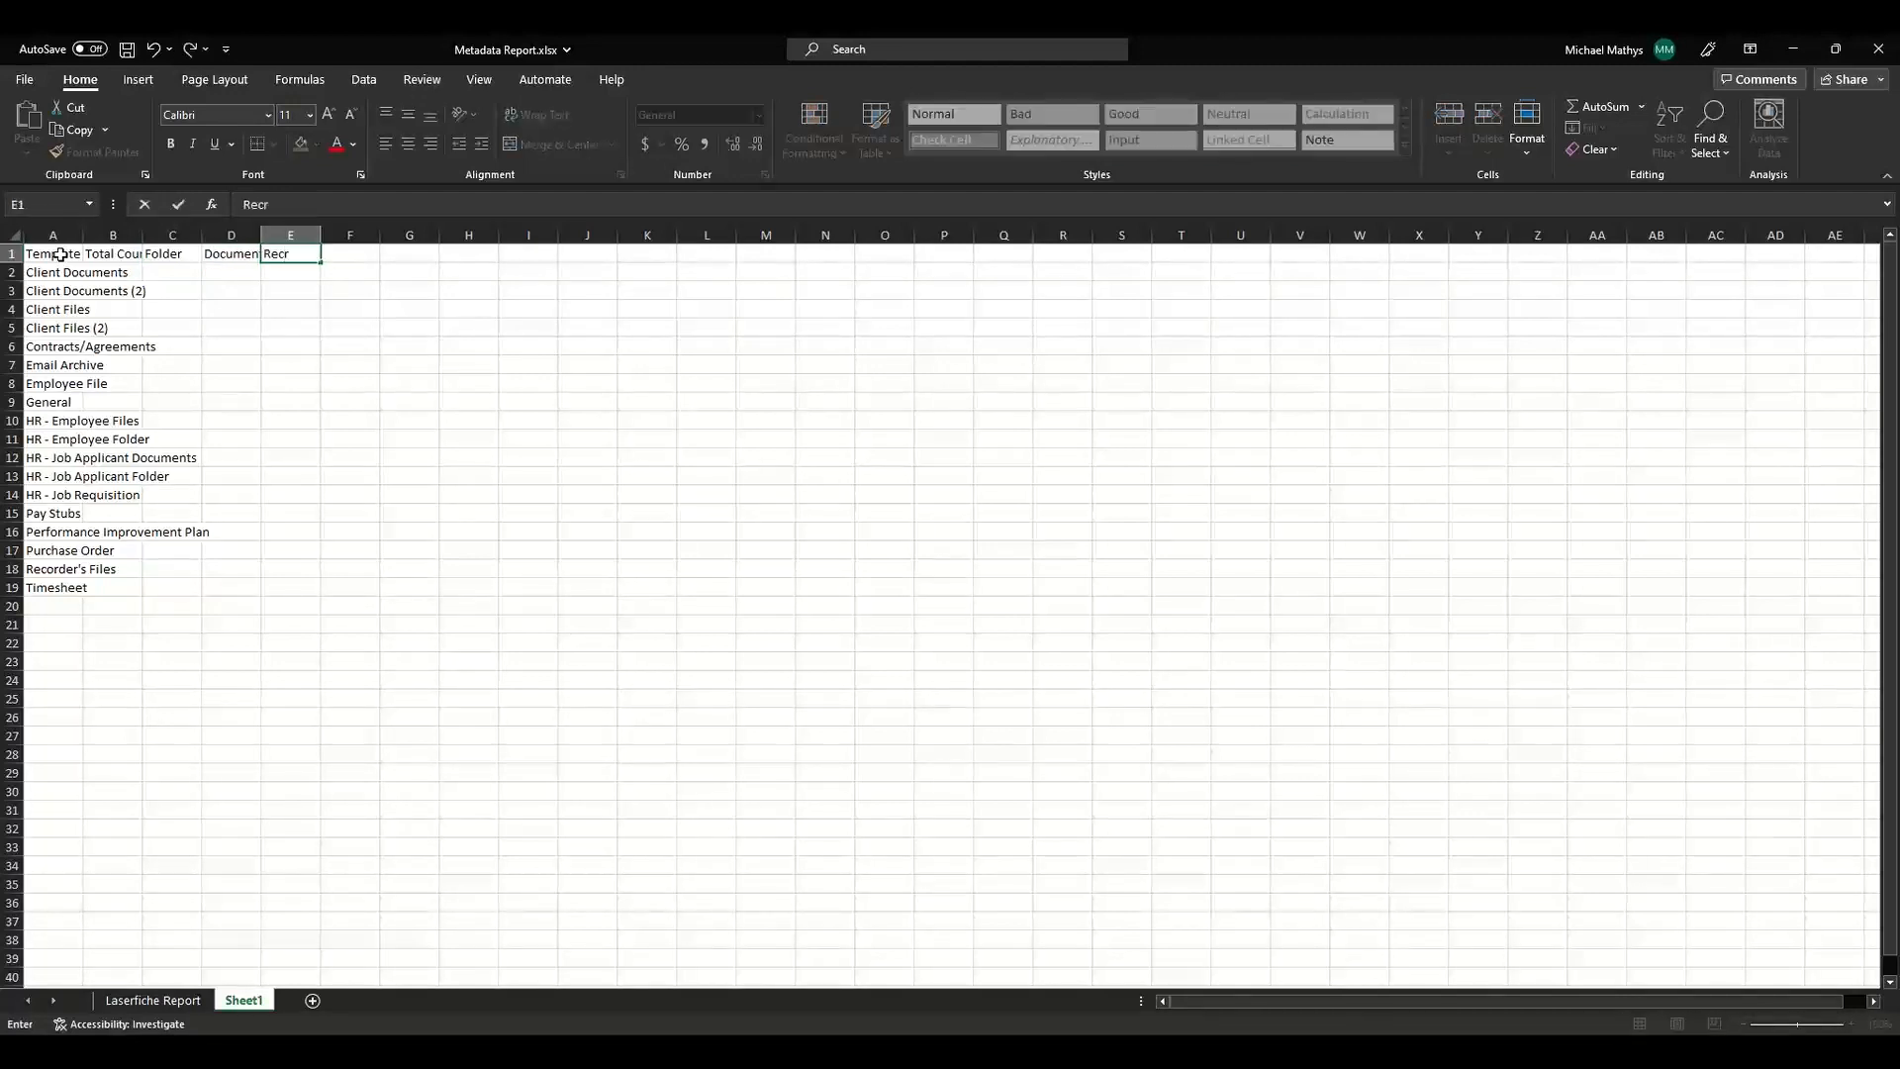
pyautogui.press('BackSpace')
pyautogui.write('ord Folder')
pyautogui.press('Return')
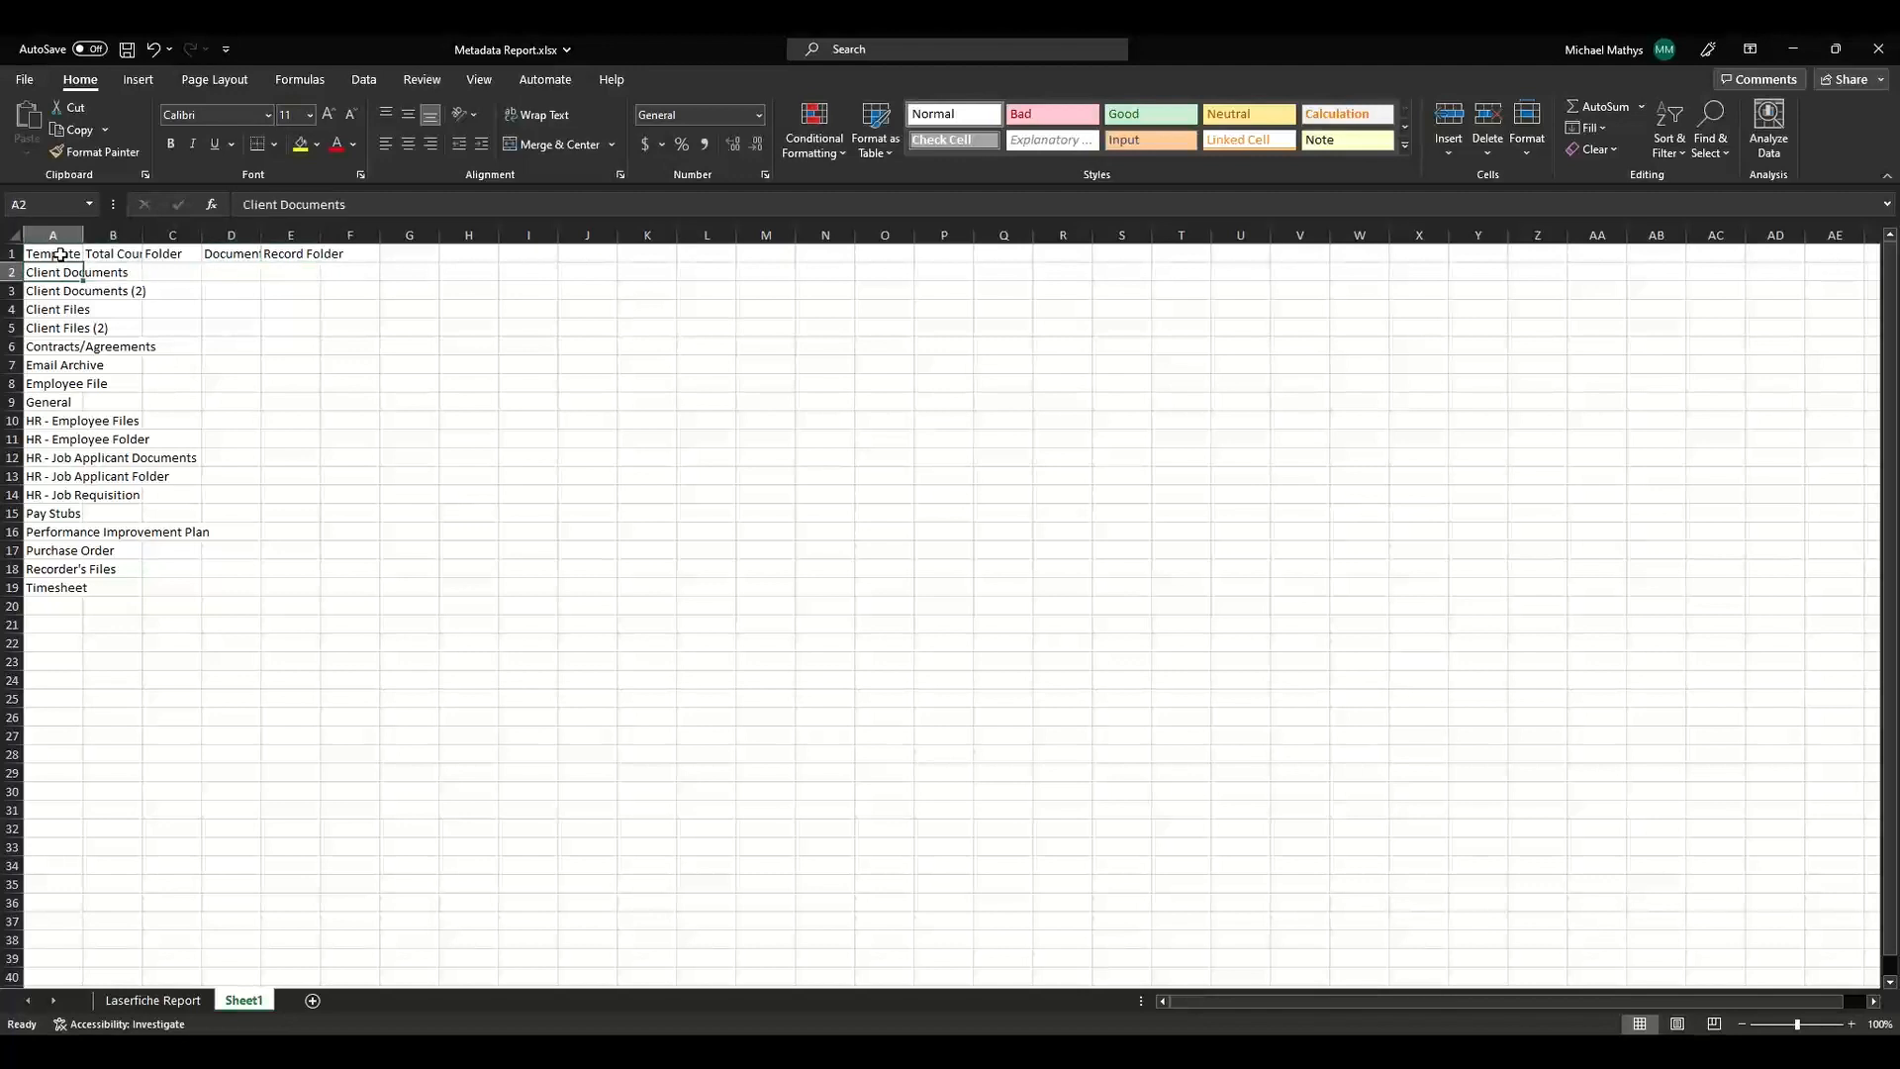
# Autofit column A and format A1:E19 as a table with headers using Blue, Table Style Light 9.
pyautogui.doubleClick(87, 239)
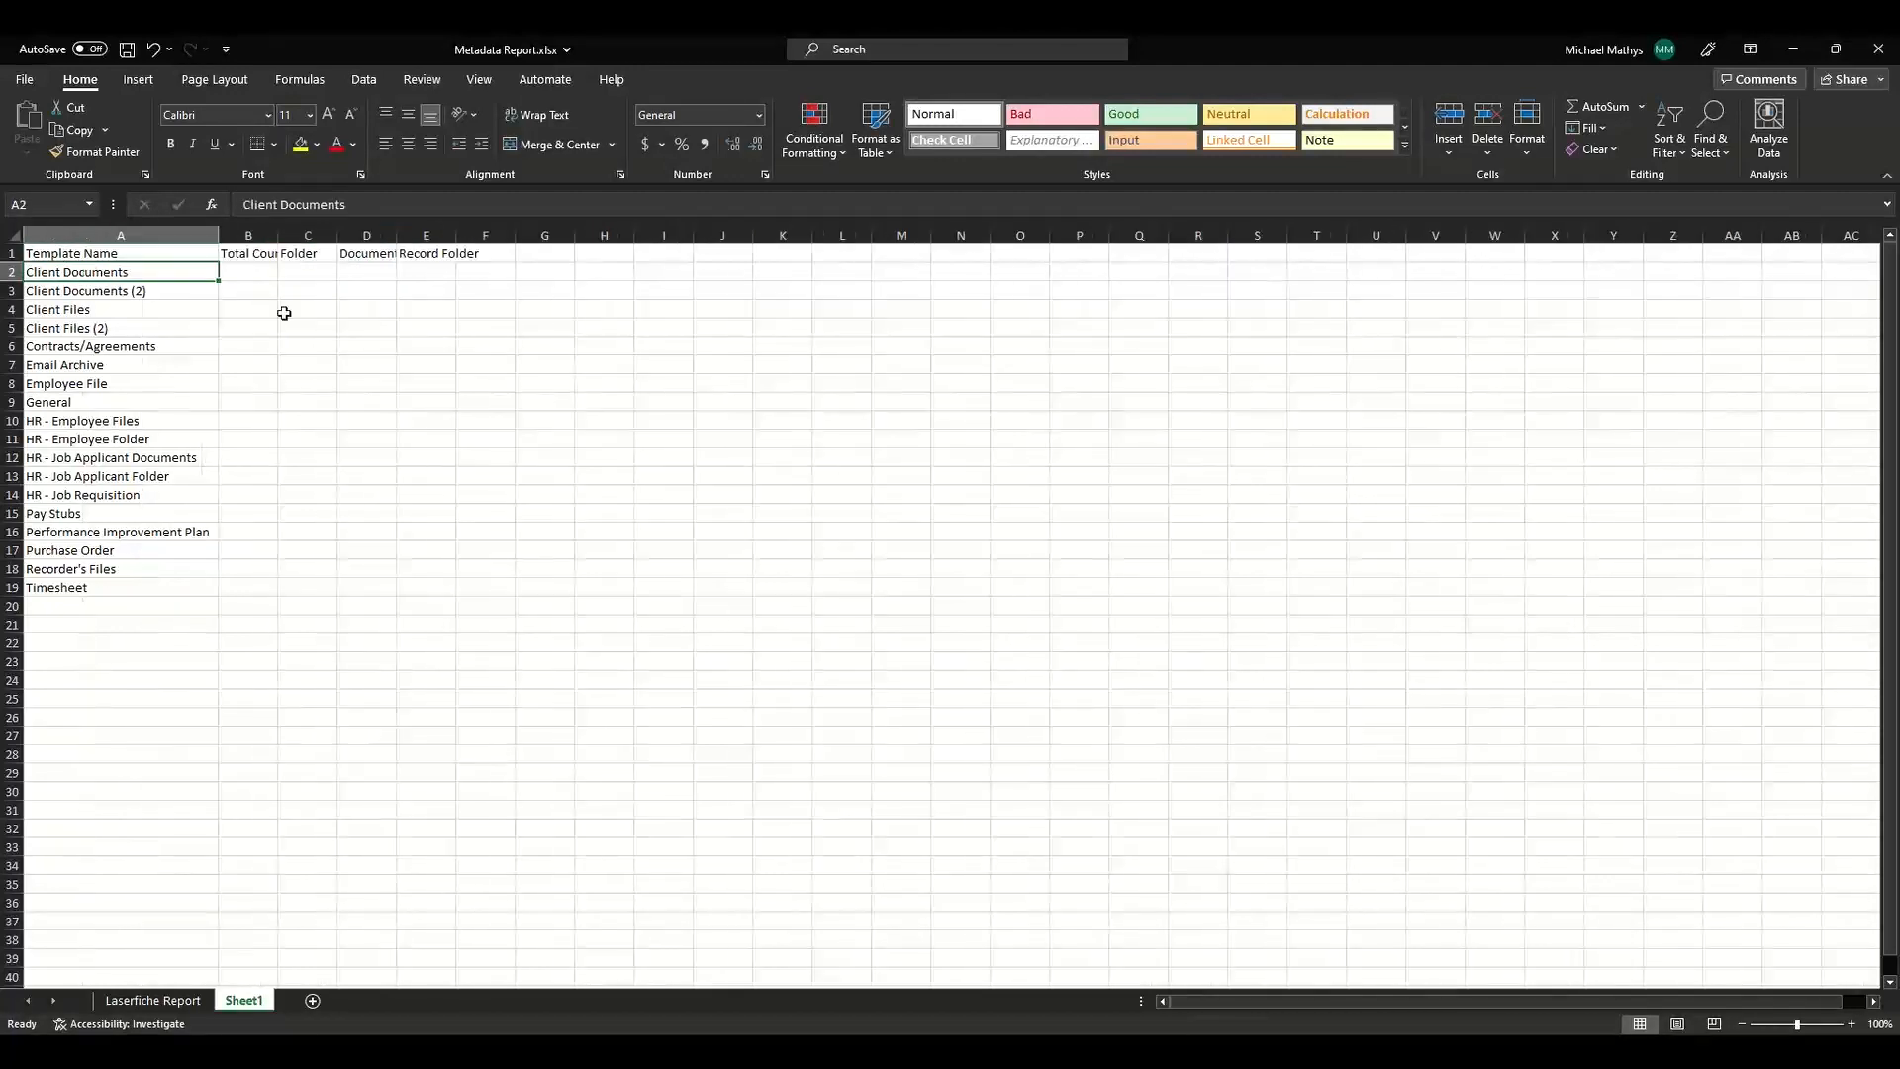
pyautogui.click(285, 310)
pyautogui.hotkey('ctrl', 'a')
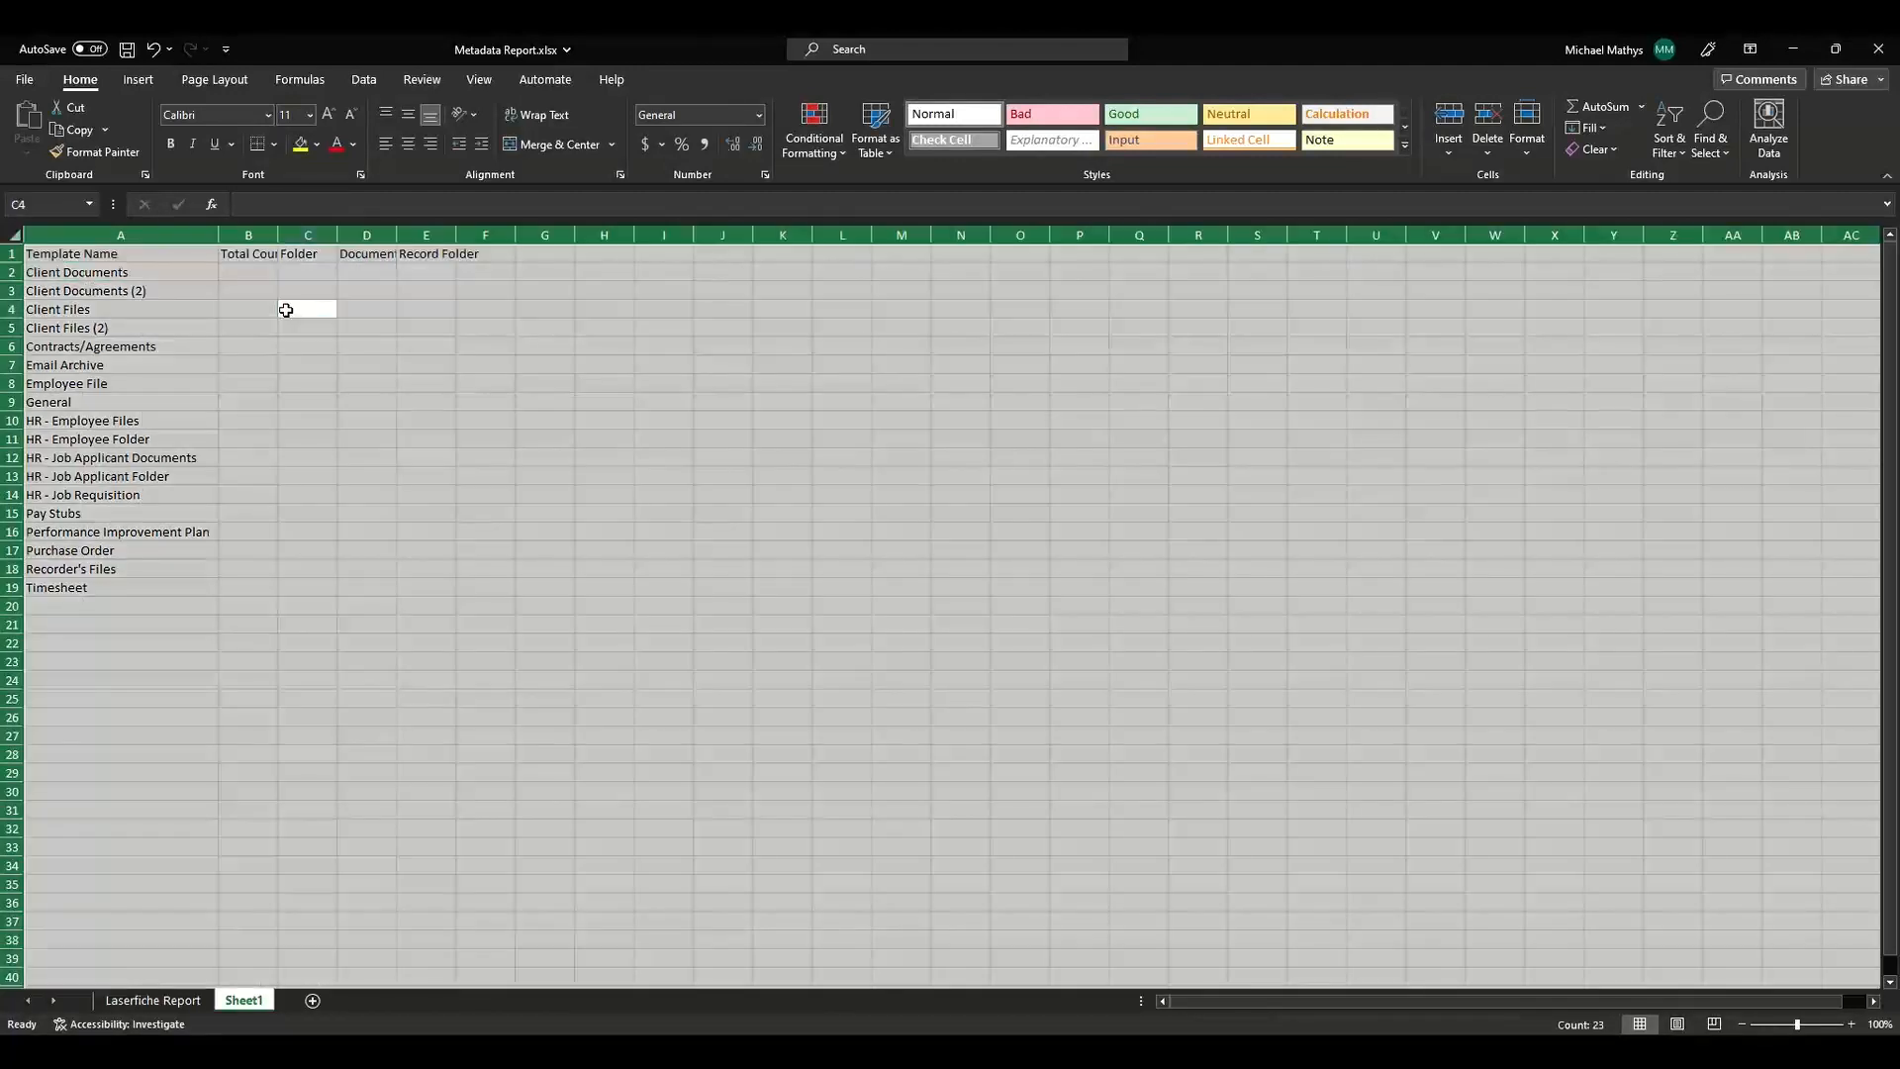
pyautogui.click(110, 249)
pyautogui.keyDown('shift'); pyautogui.click(476, 582); pyautogui.keyUp('shift')
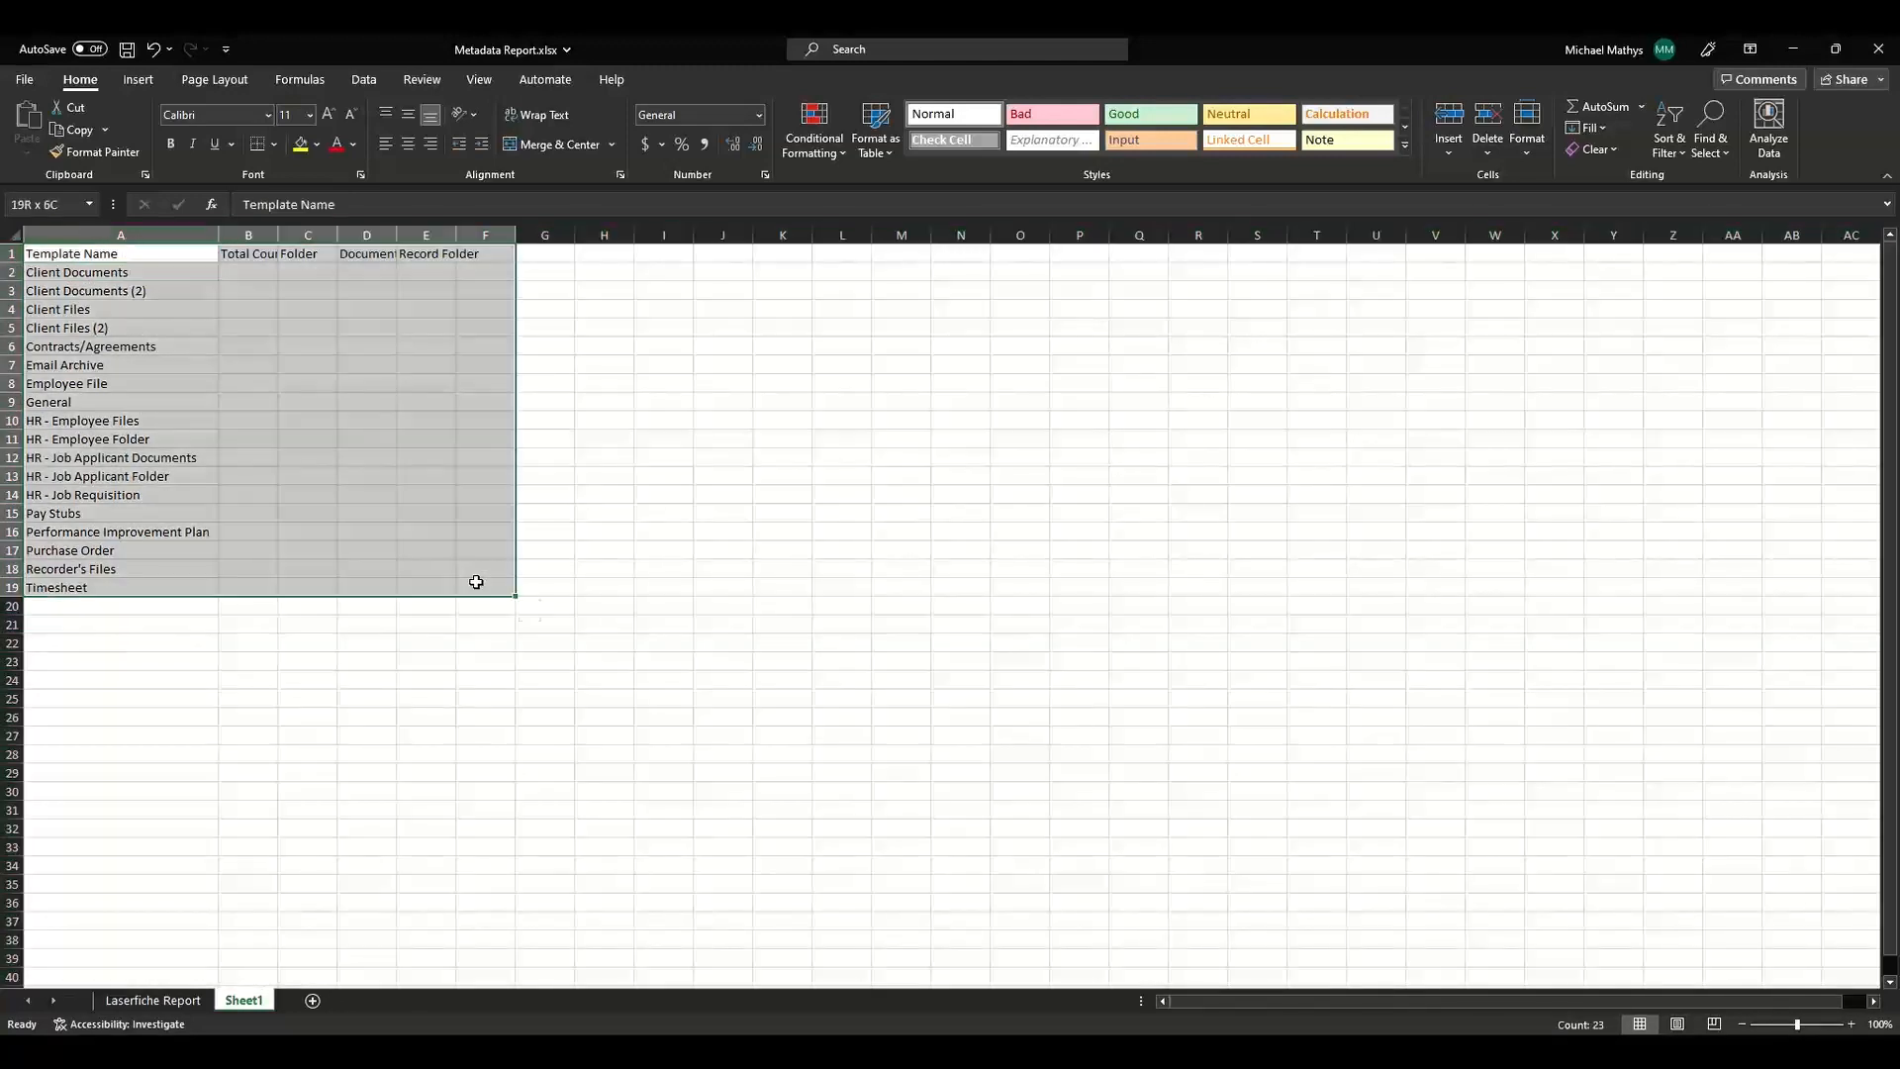
pyautogui.keyDown('shift'); pyautogui.click(436, 587); pyautogui.keyUp('shift')
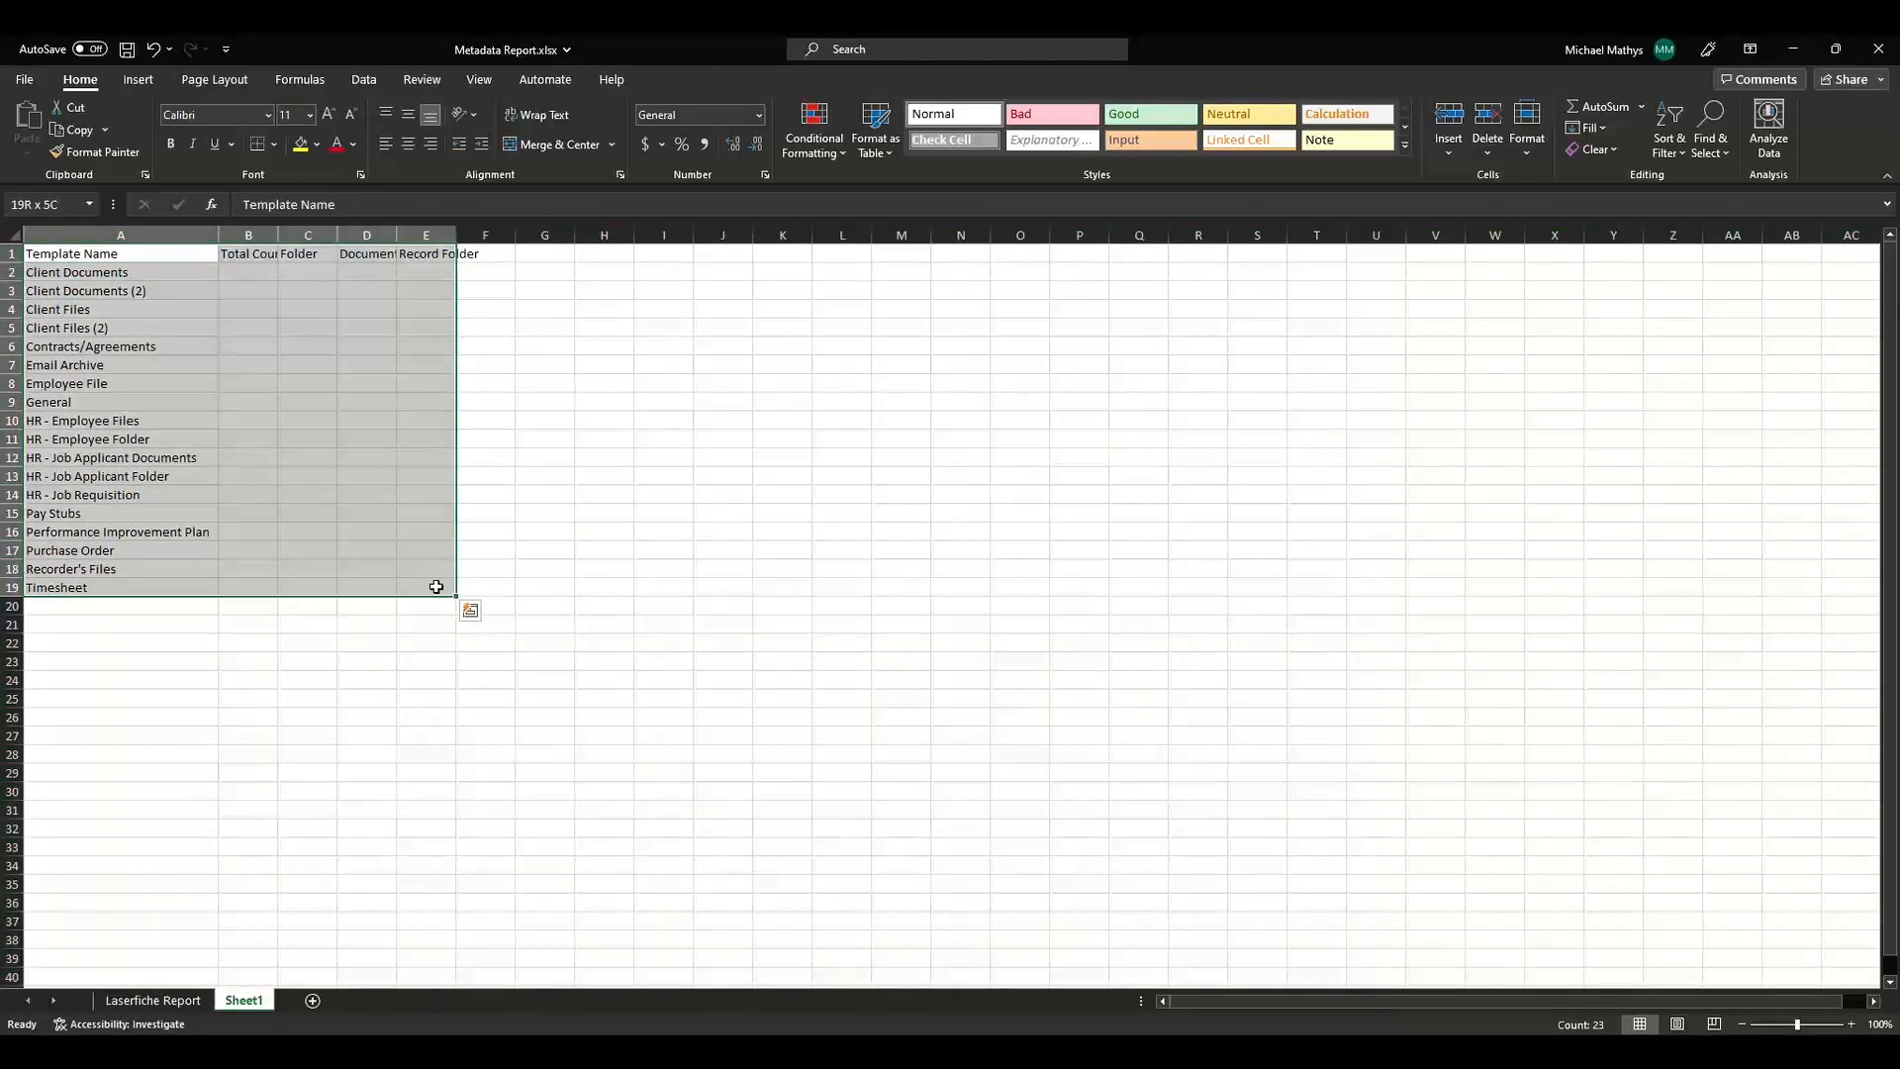
pyautogui.click(877, 158)
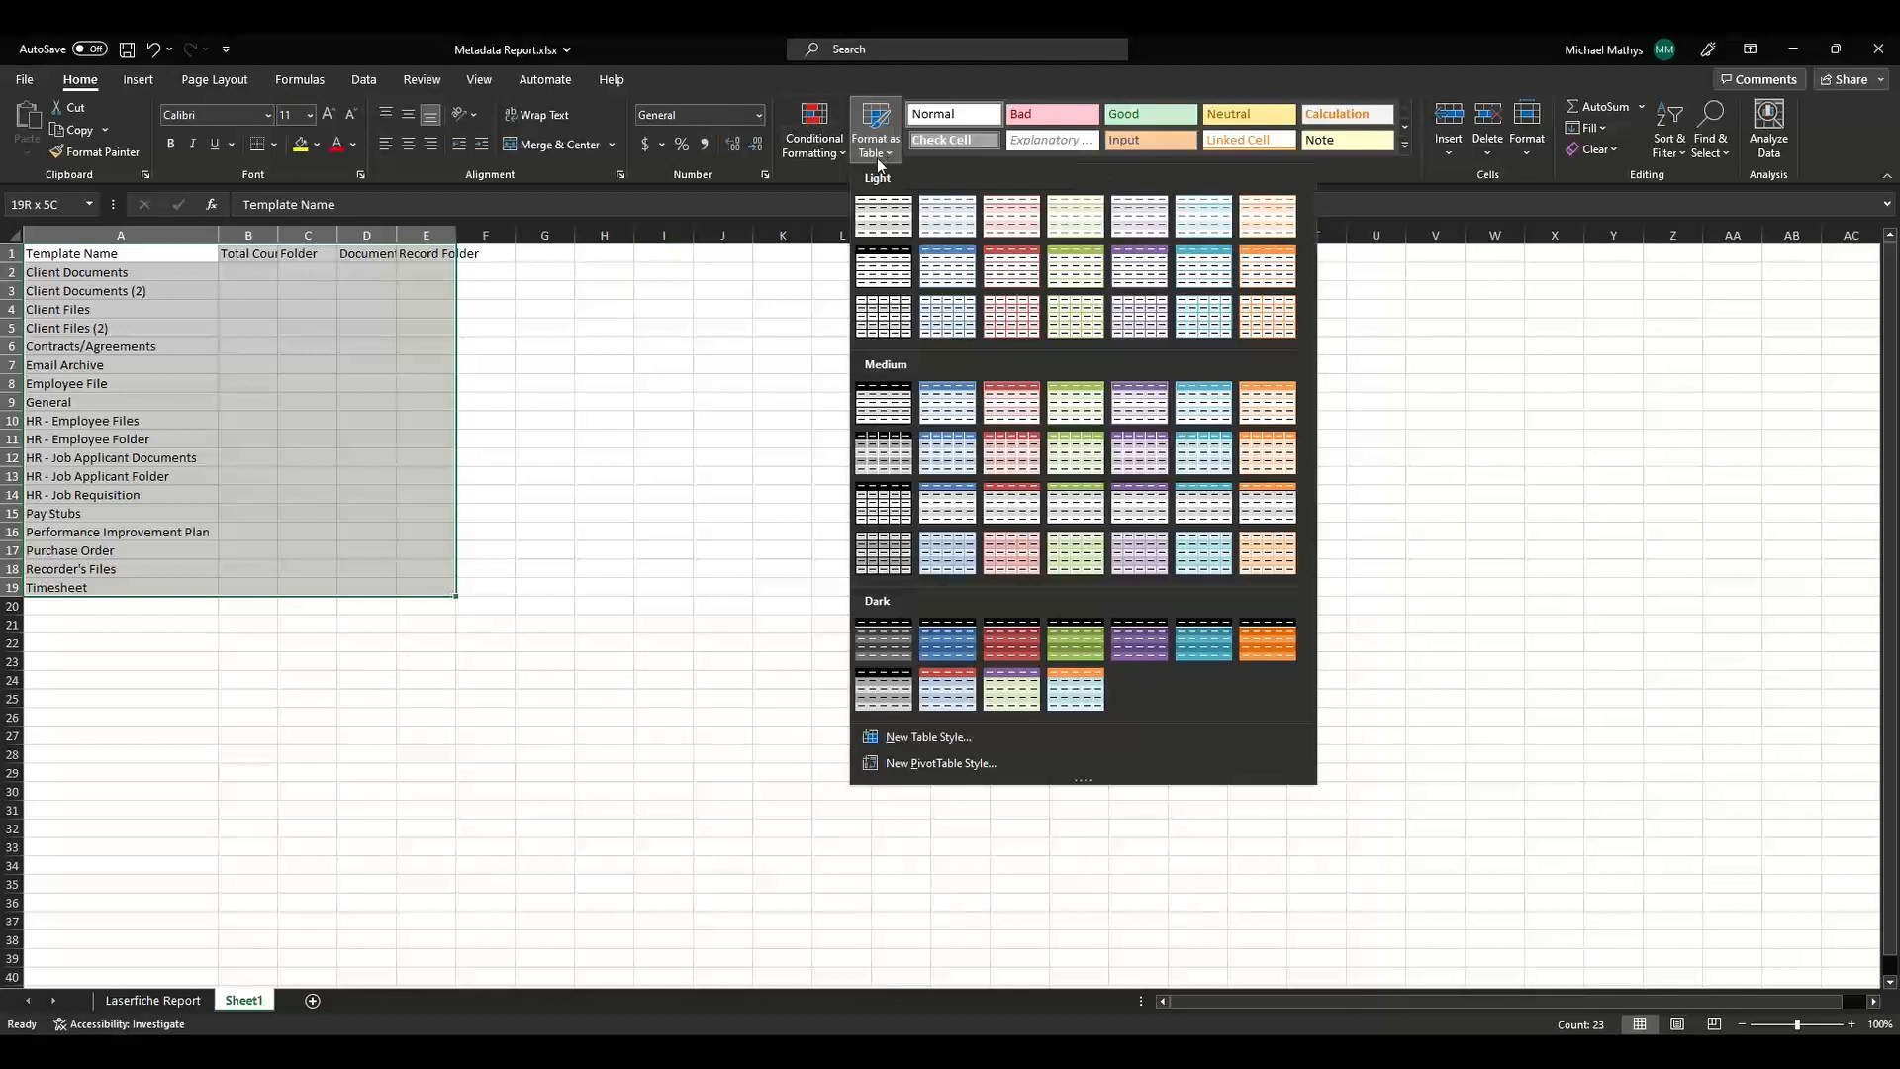
pyautogui.click(933, 264)
pyautogui.click(1166, 488)
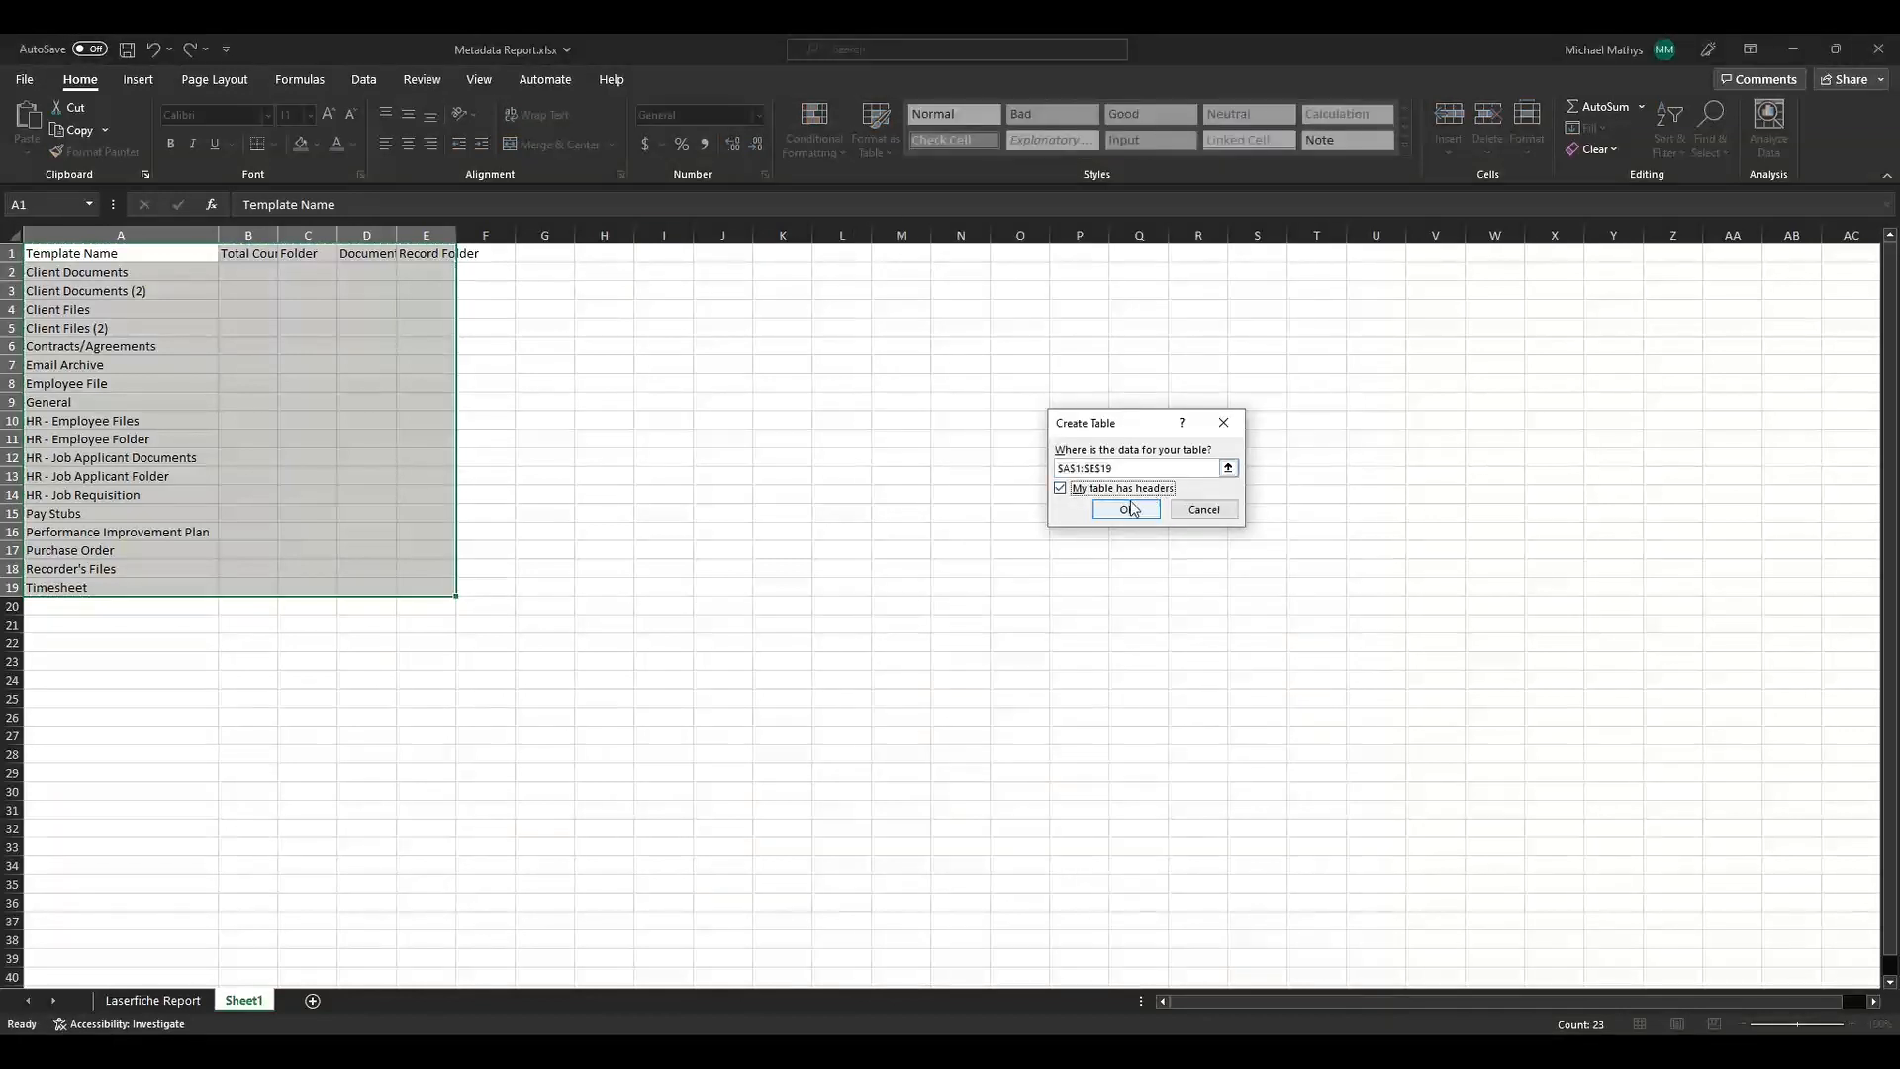
pyautogui.click(1126, 509)
pyautogui.click(693, 423)
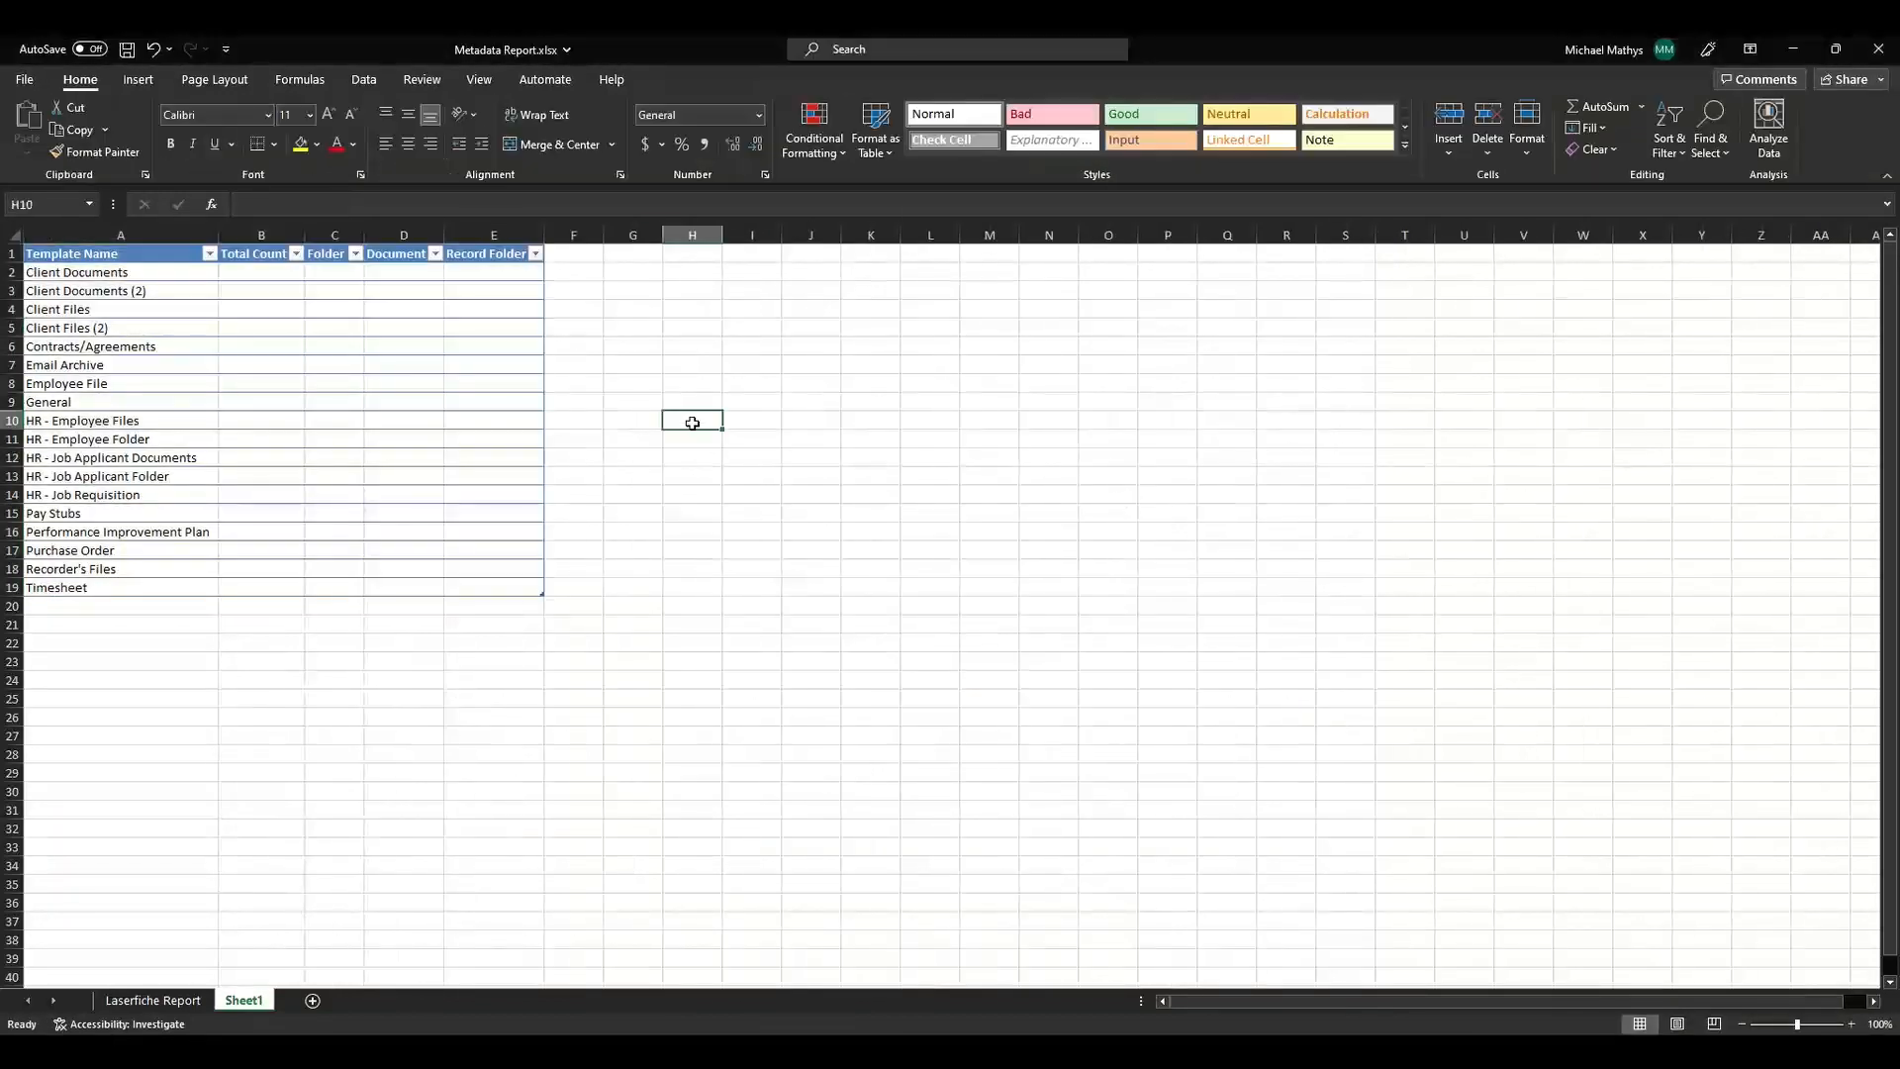
# Fill the Total Count column with =COUNTIF(Table1[Template Name], [@[Template Name]]).
pyautogui.click(292, 278)
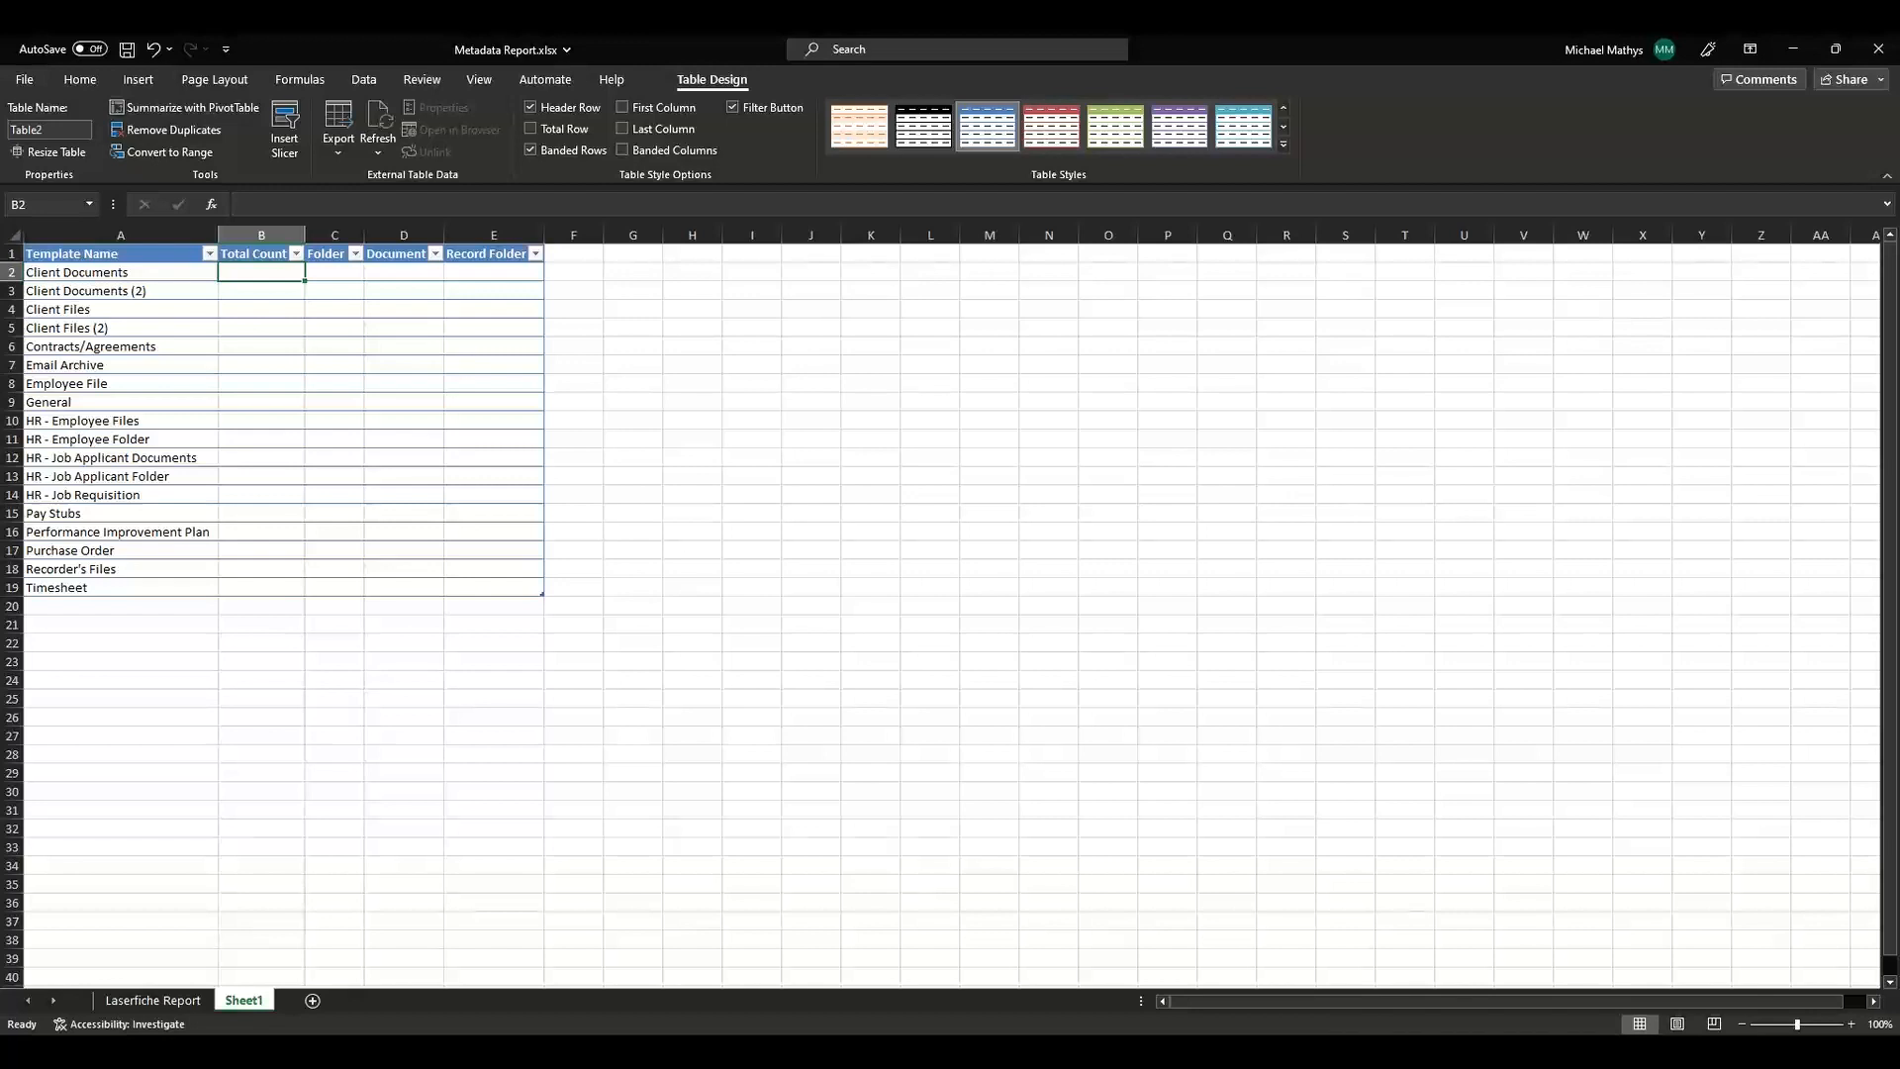
pyautogui.write('=COUNTIF')
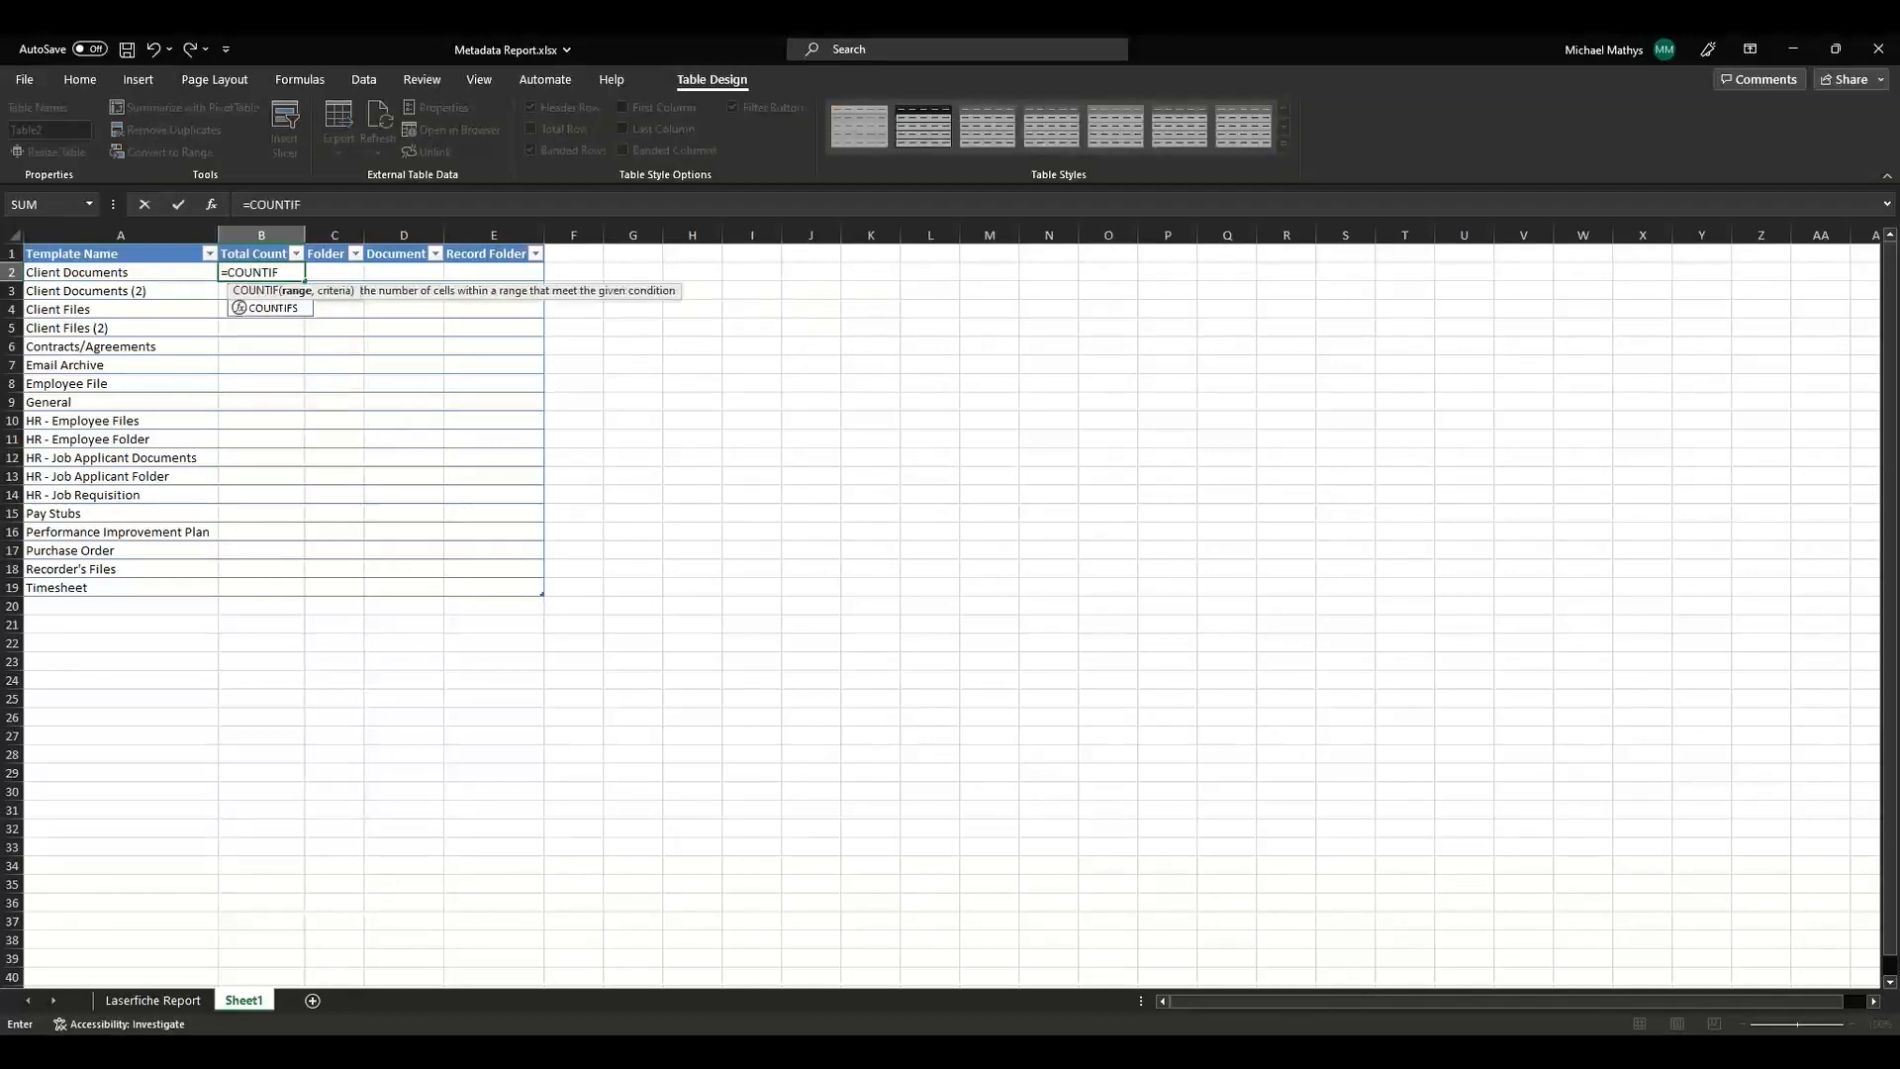
pyautogui.write('(Ta')
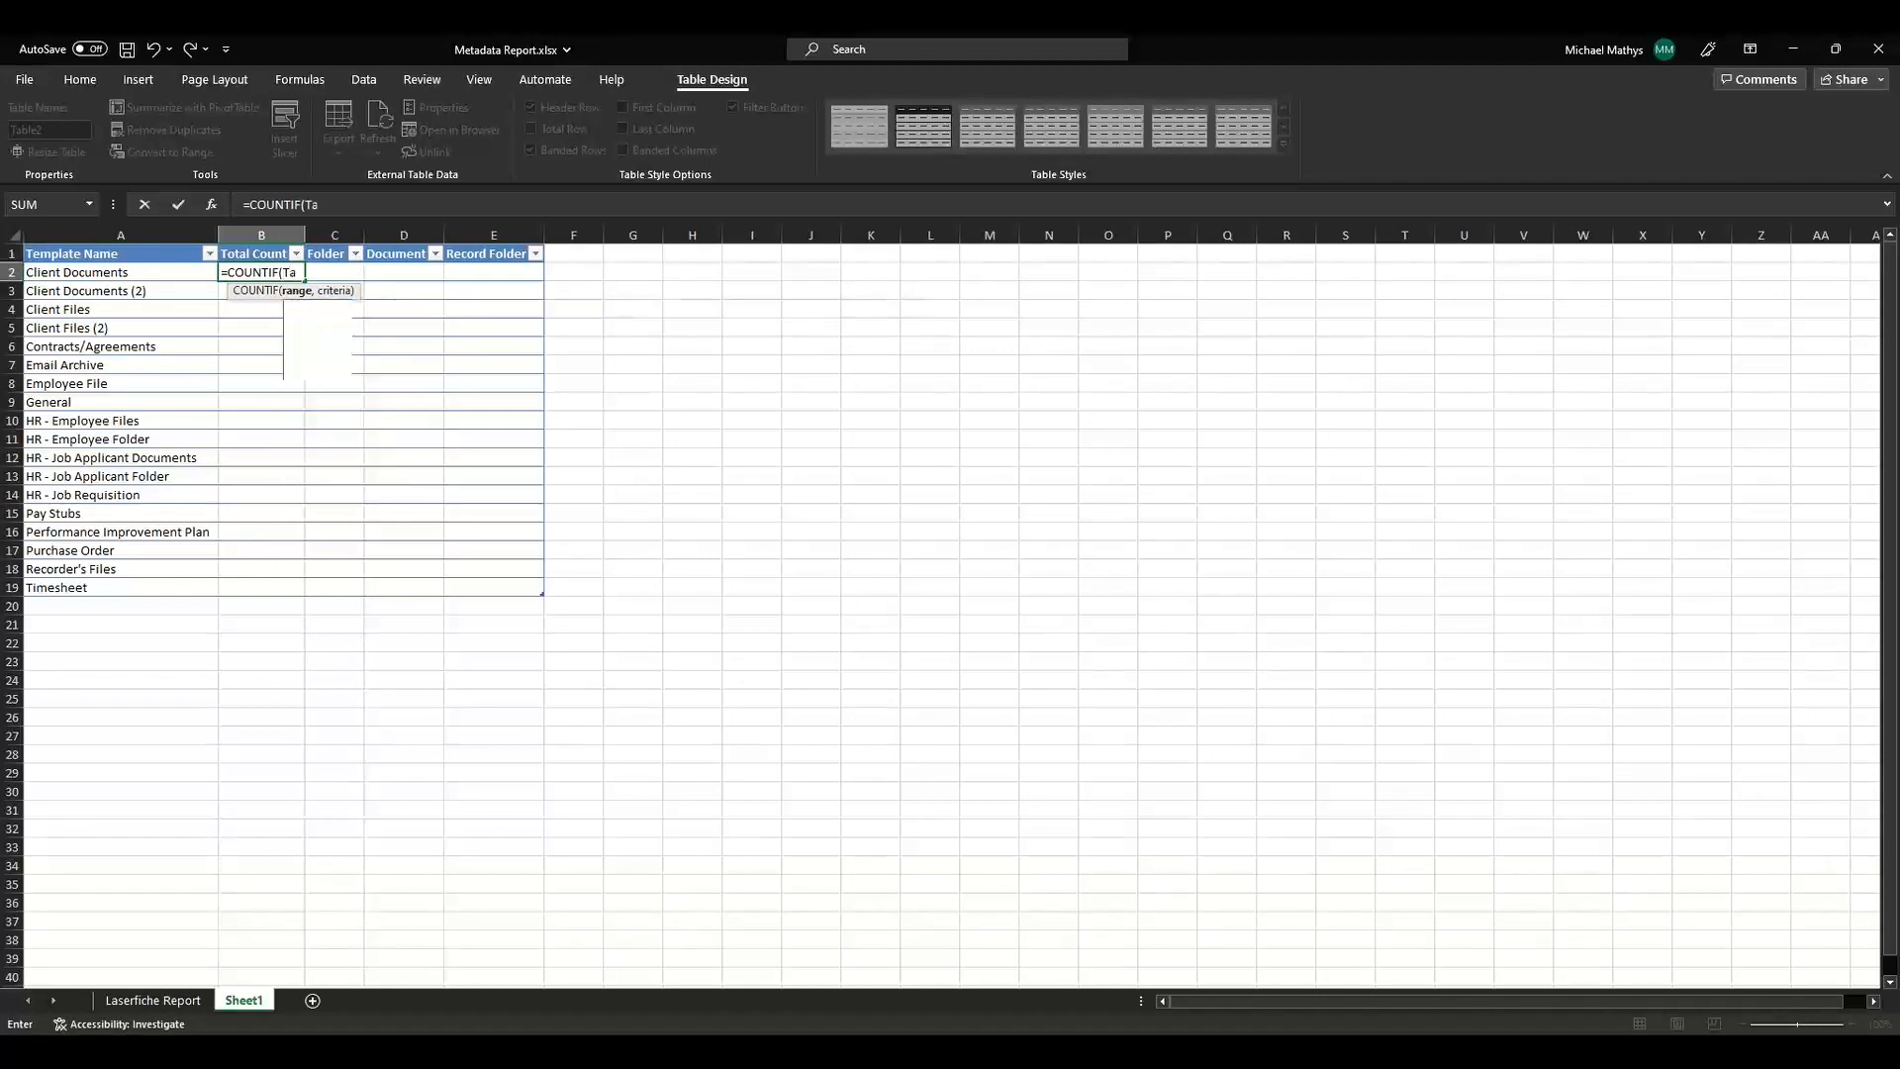
pyautogui.write('ble1[')
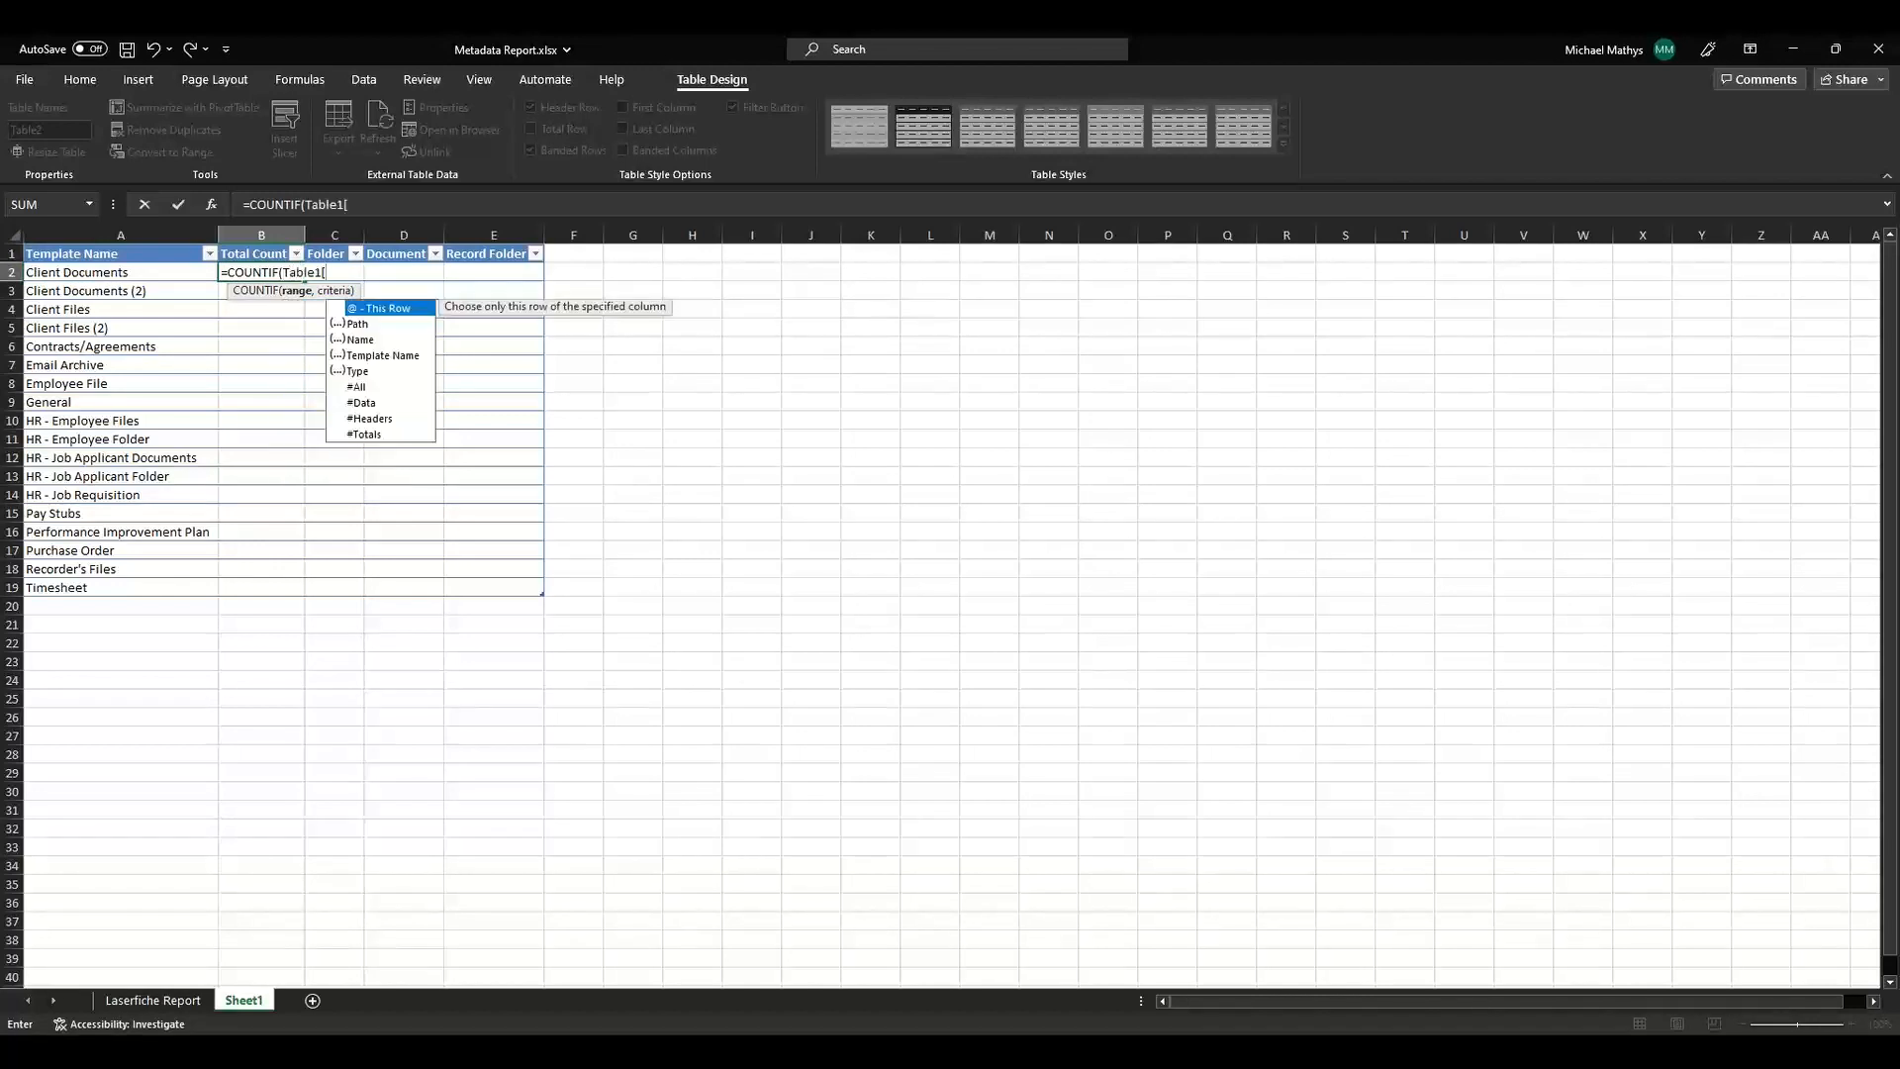
pyautogui.write('tem')
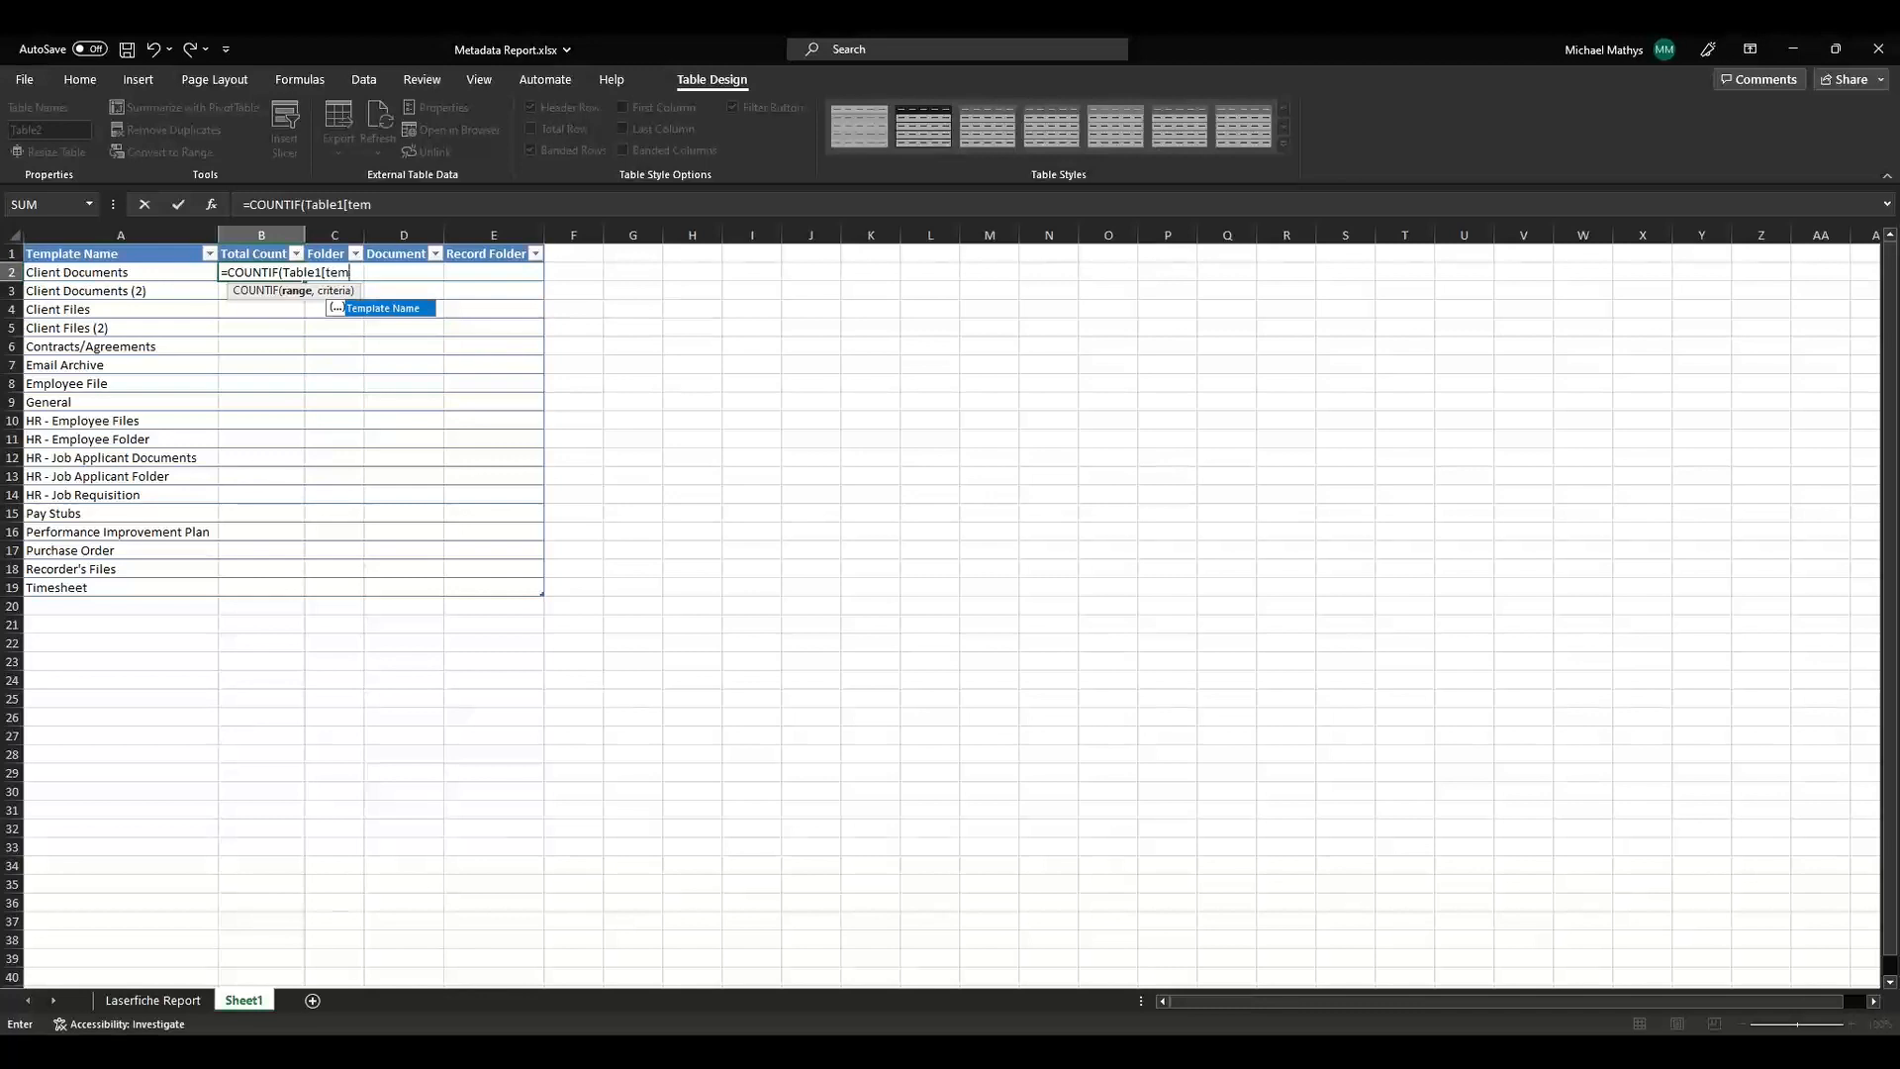
pyautogui.press('Tab')
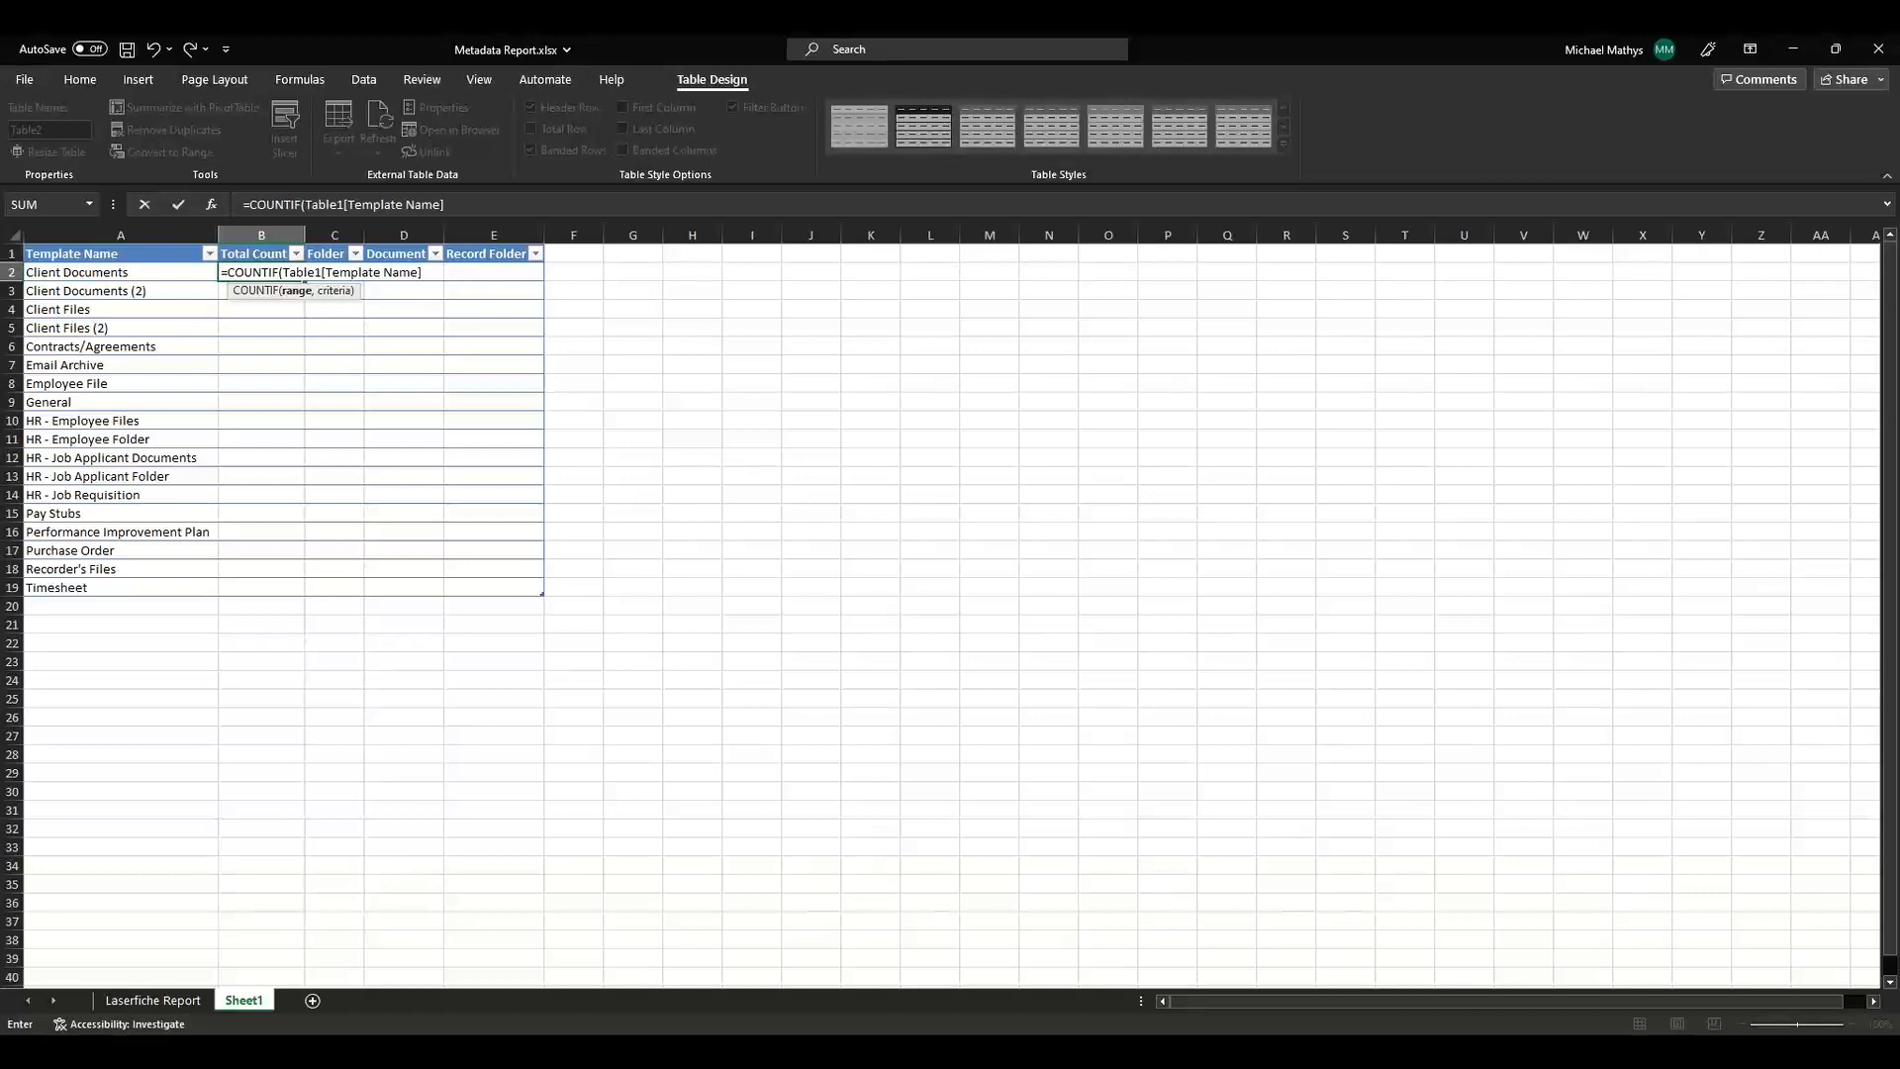
pyautogui.write(', @')
pyautogui.press('BackSpace')
pyautogui.click(117, 271)
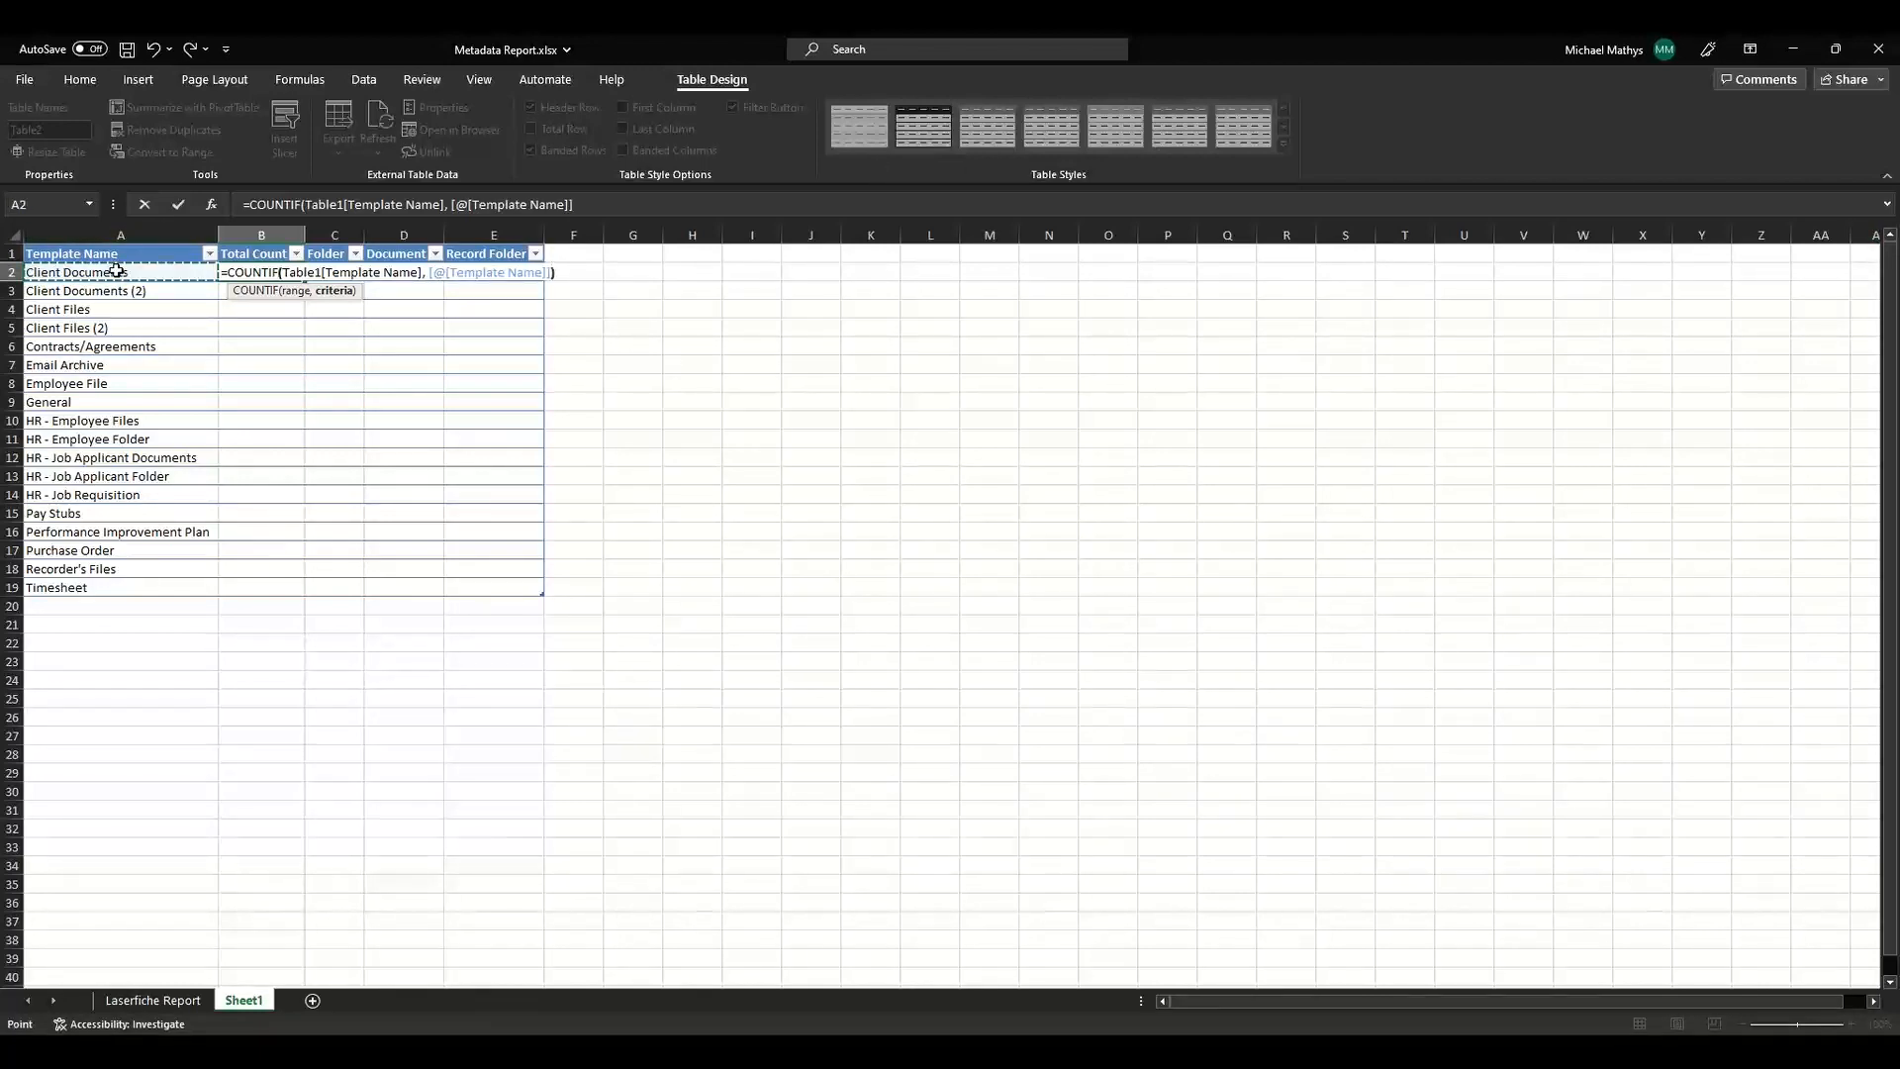
pyautogui.write(')')
pyautogui.press('Return')
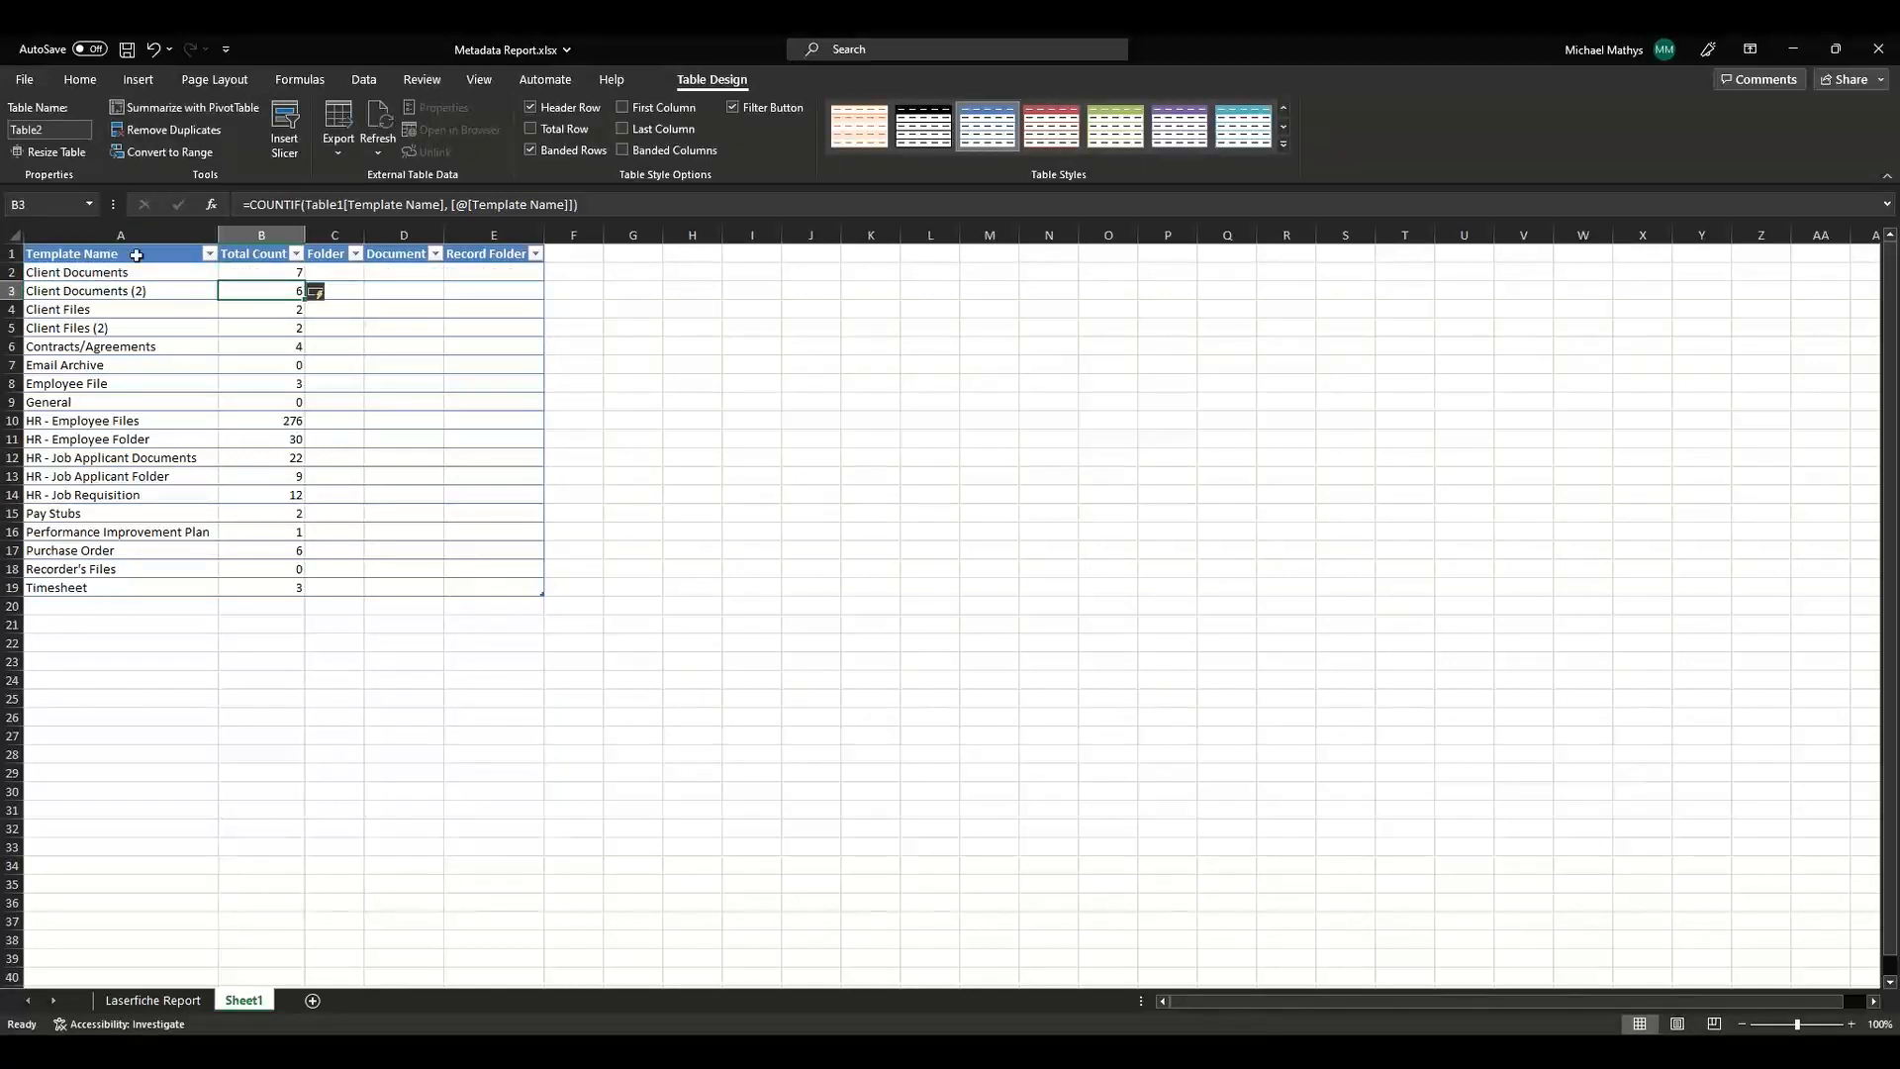
pyautogui.click(271, 569)
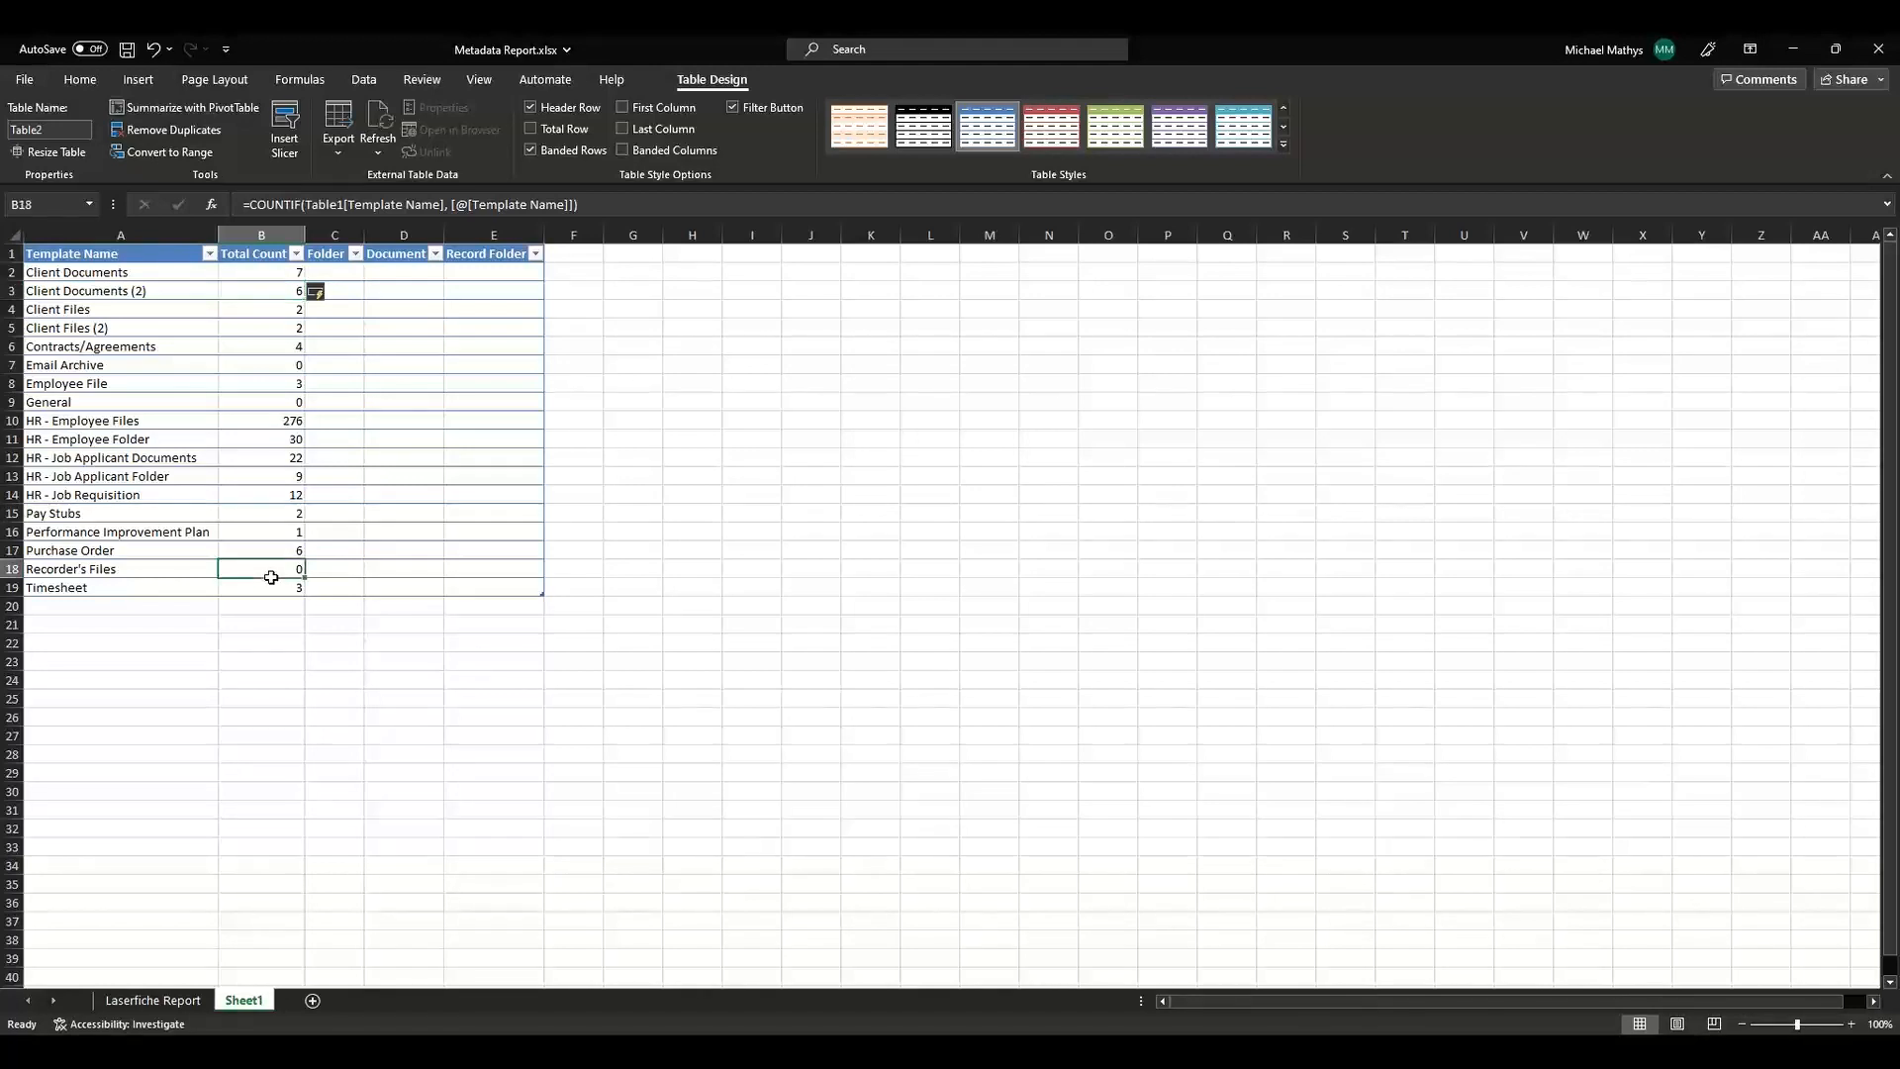
pyautogui.click(269, 584)
# Fill the Folder column with =COUNTIFS(Table1[Type], "Folder", Table1[Template Name], [@[Template Name]]).
pyautogui.click(346, 270)
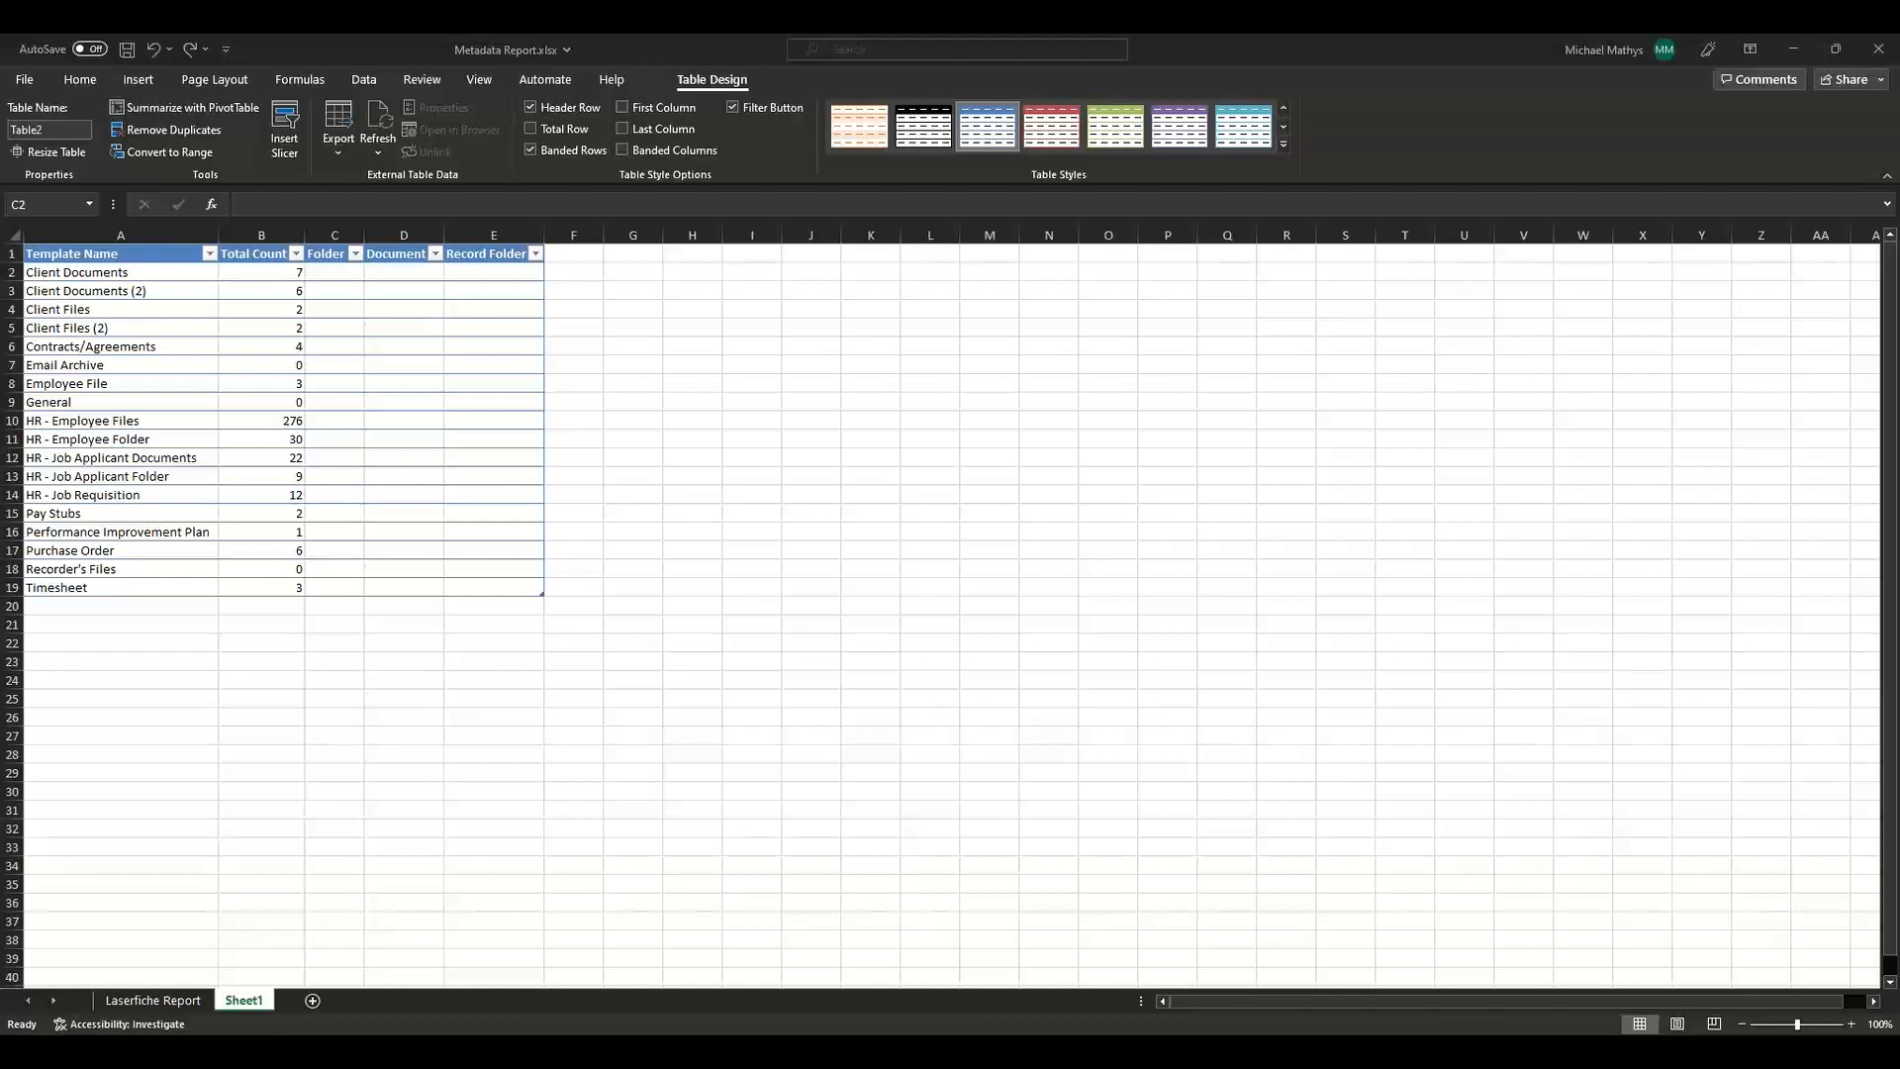
pyautogui.click(331, 271)
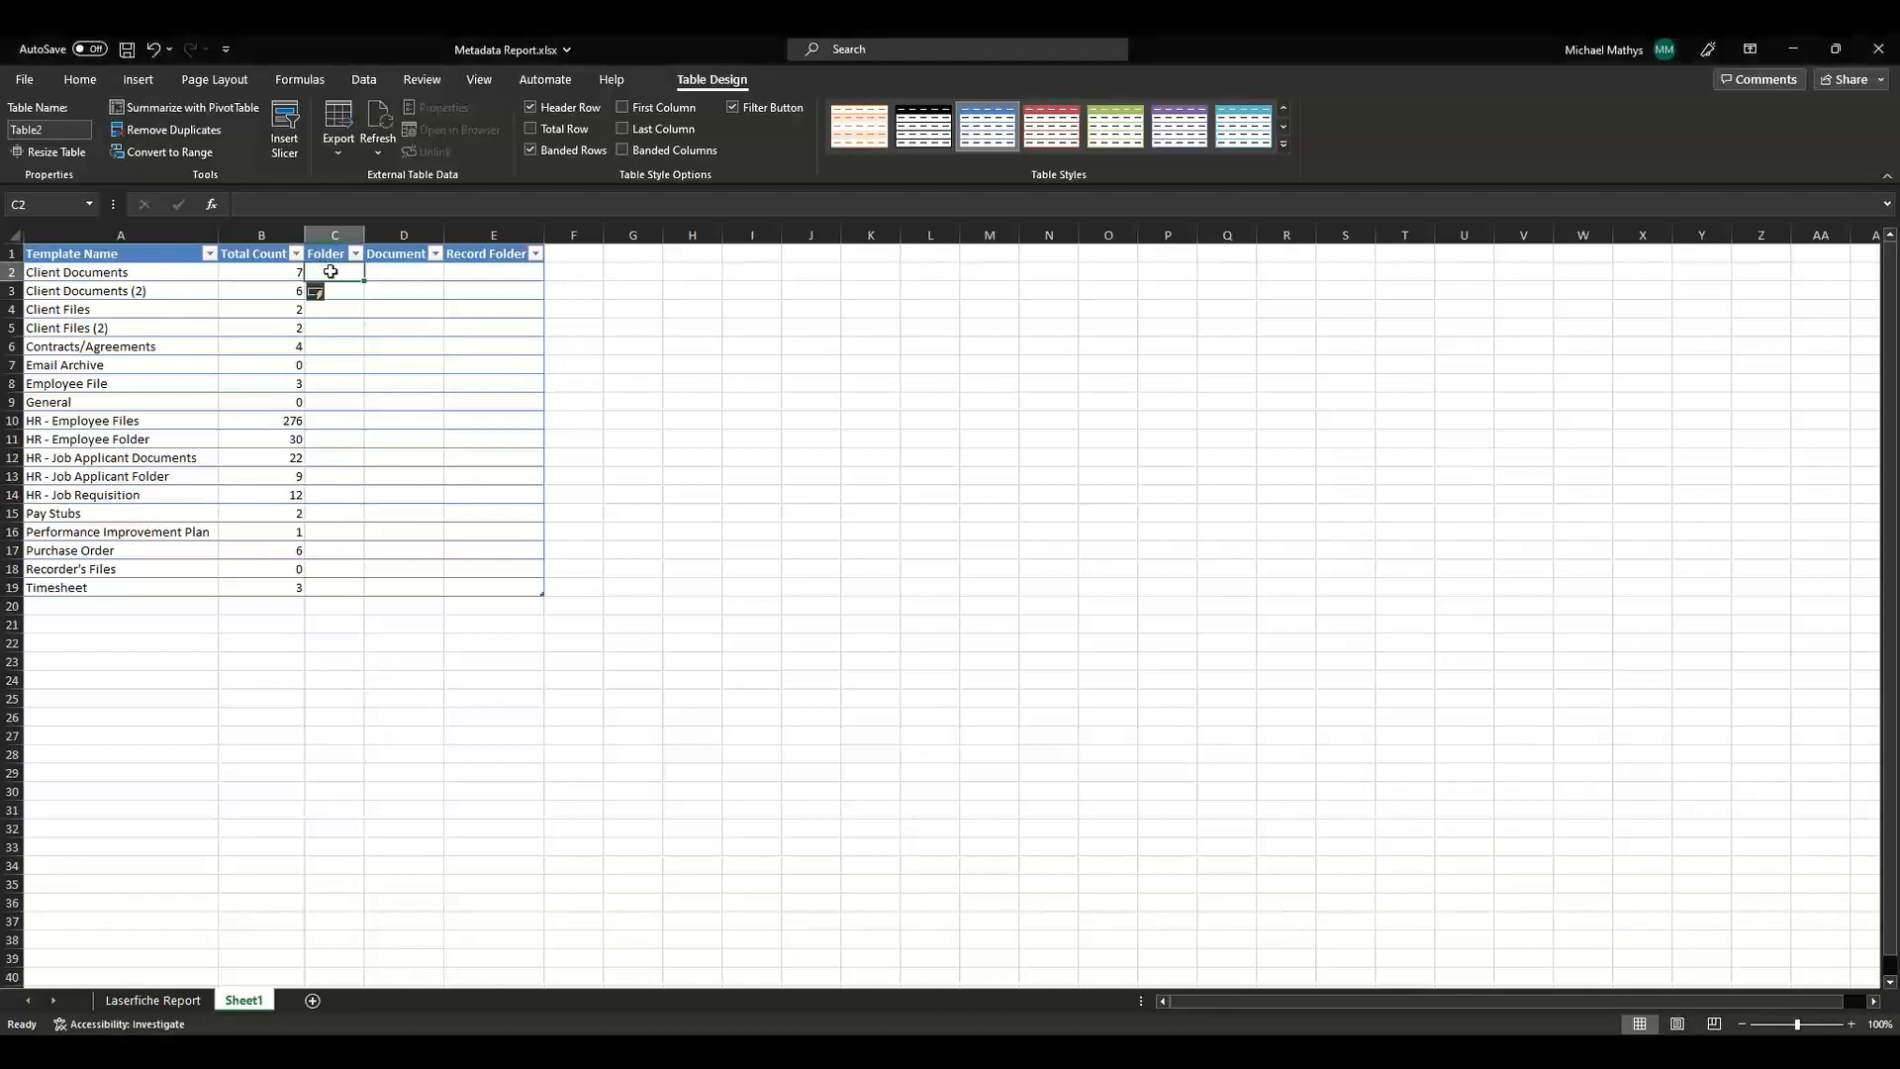
pyautogui.hotkey('ctrl', 'v')
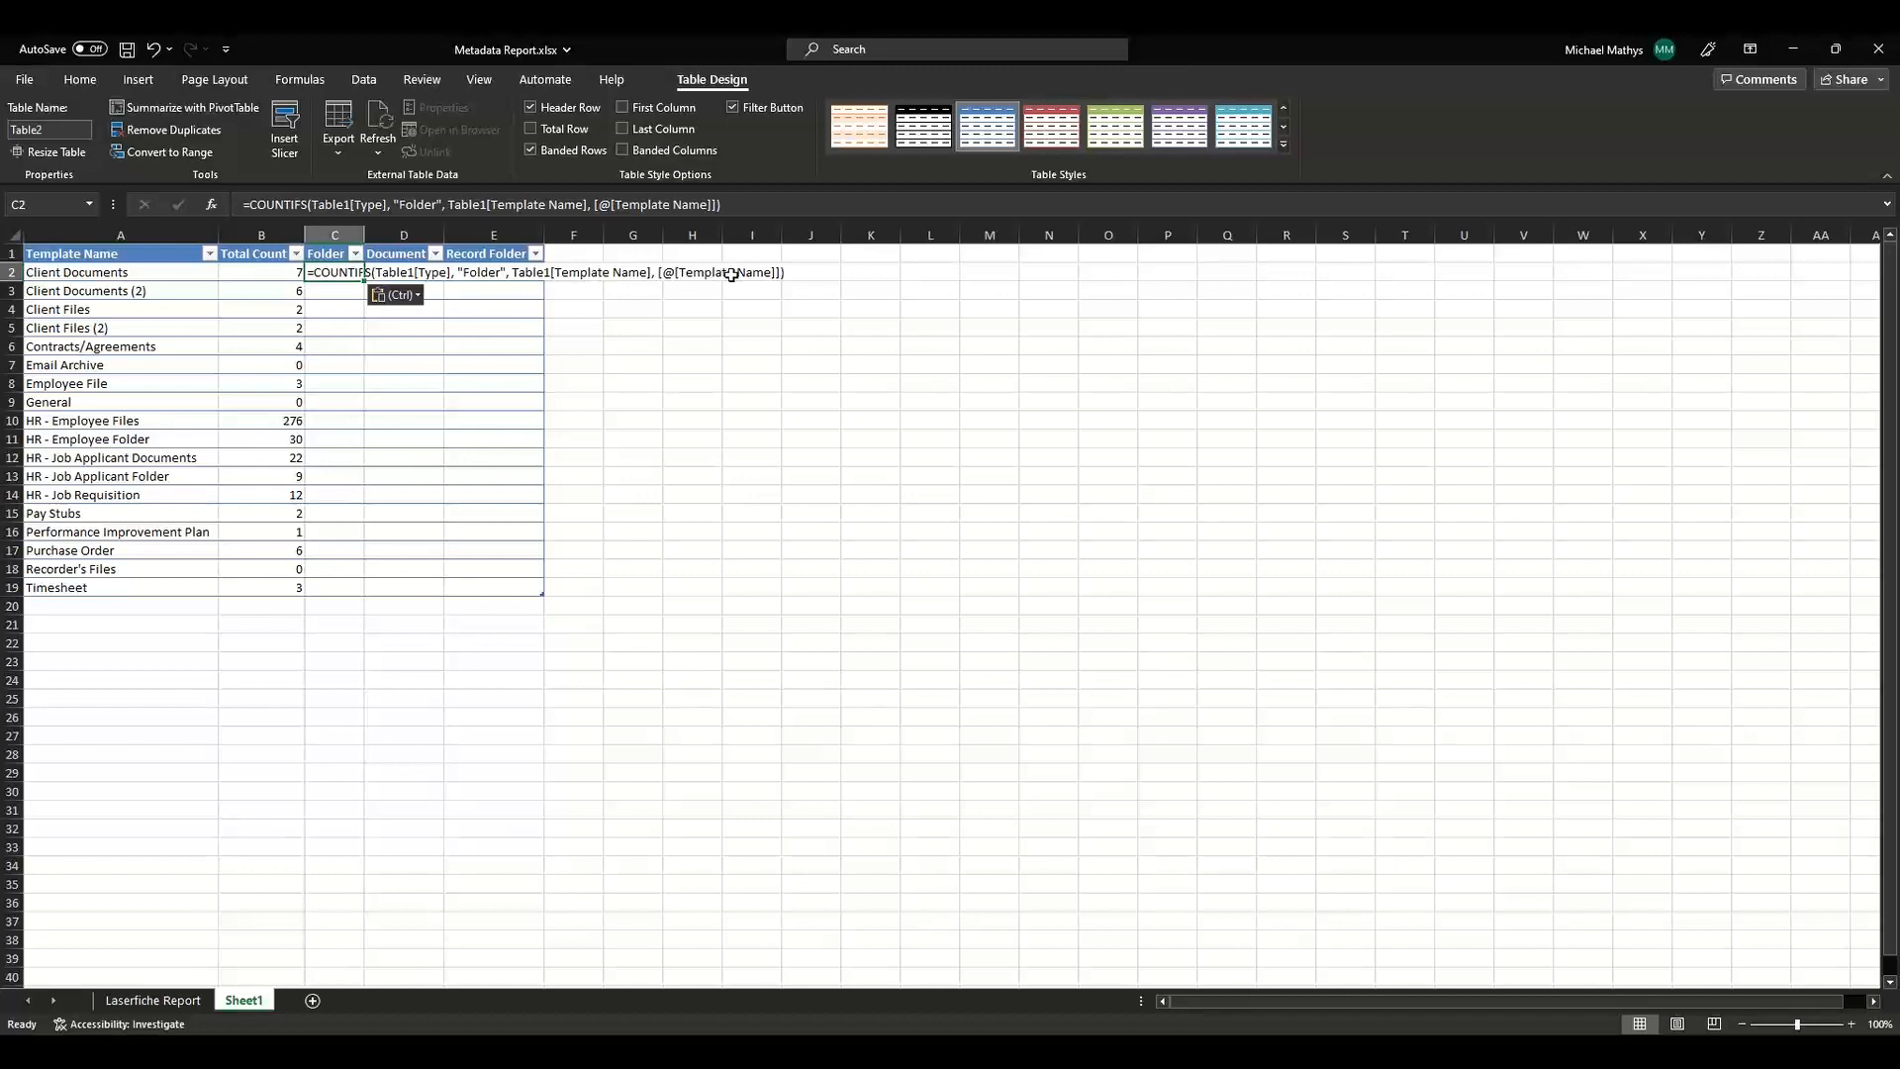
pyautogui.press('Return')
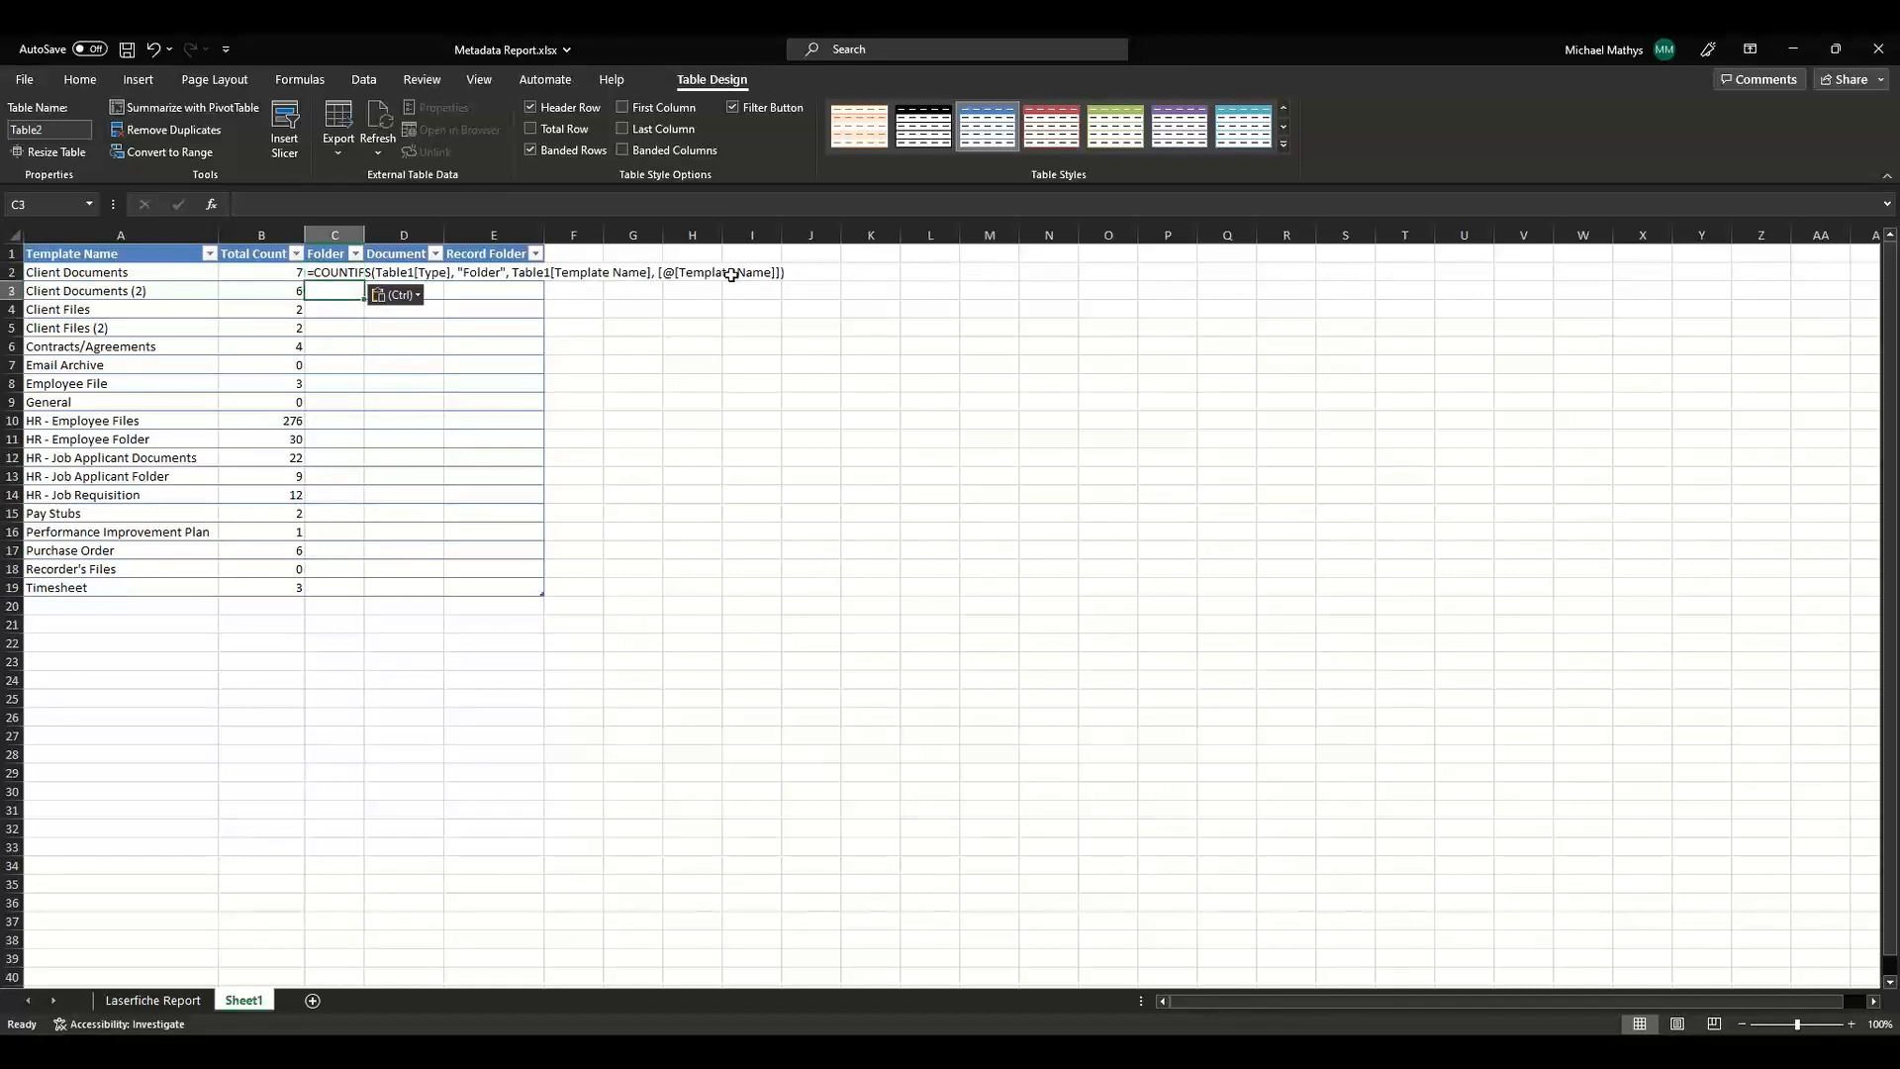
pyautogui.click(327, 272)
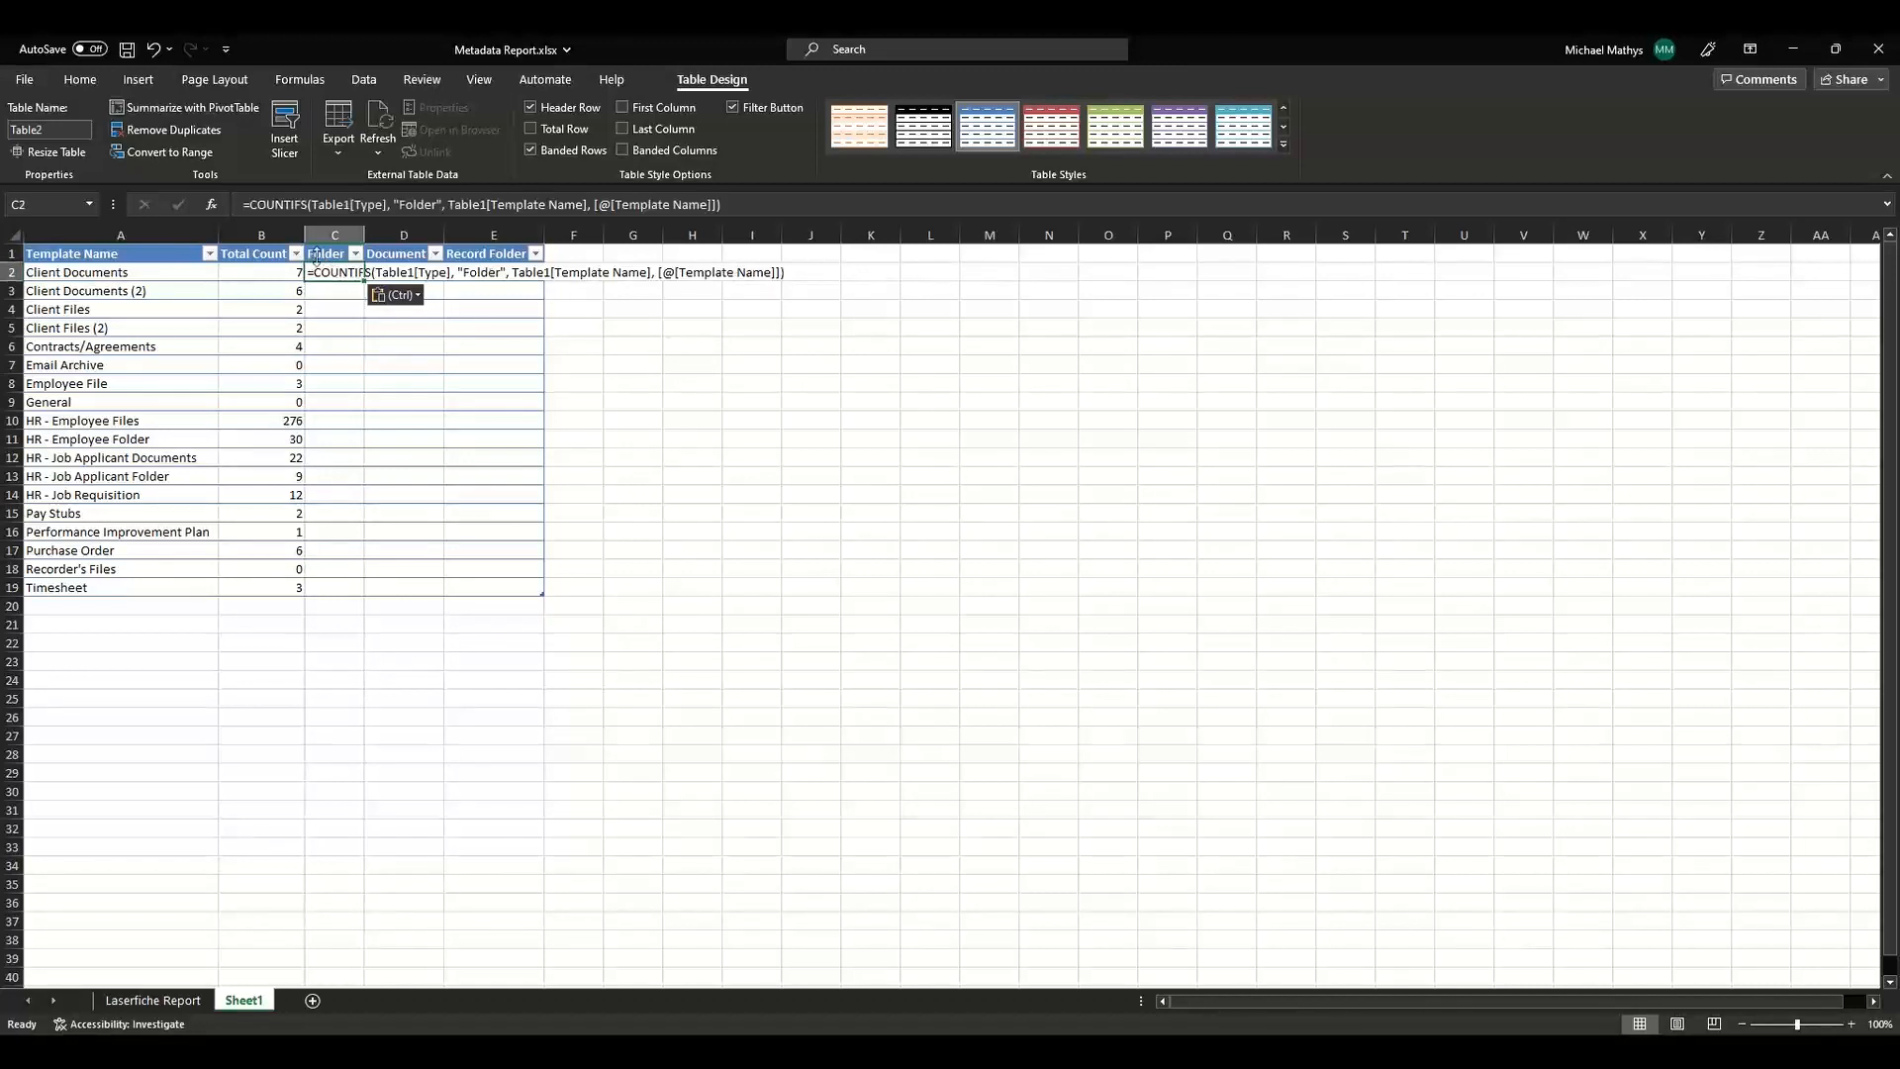
pyautogui.click(293, 205)
pyautogui.hotkey('ctrl', 'a')
pyautogui.hotkey('ctrl', 'x')
pyautogui.press('Escape')
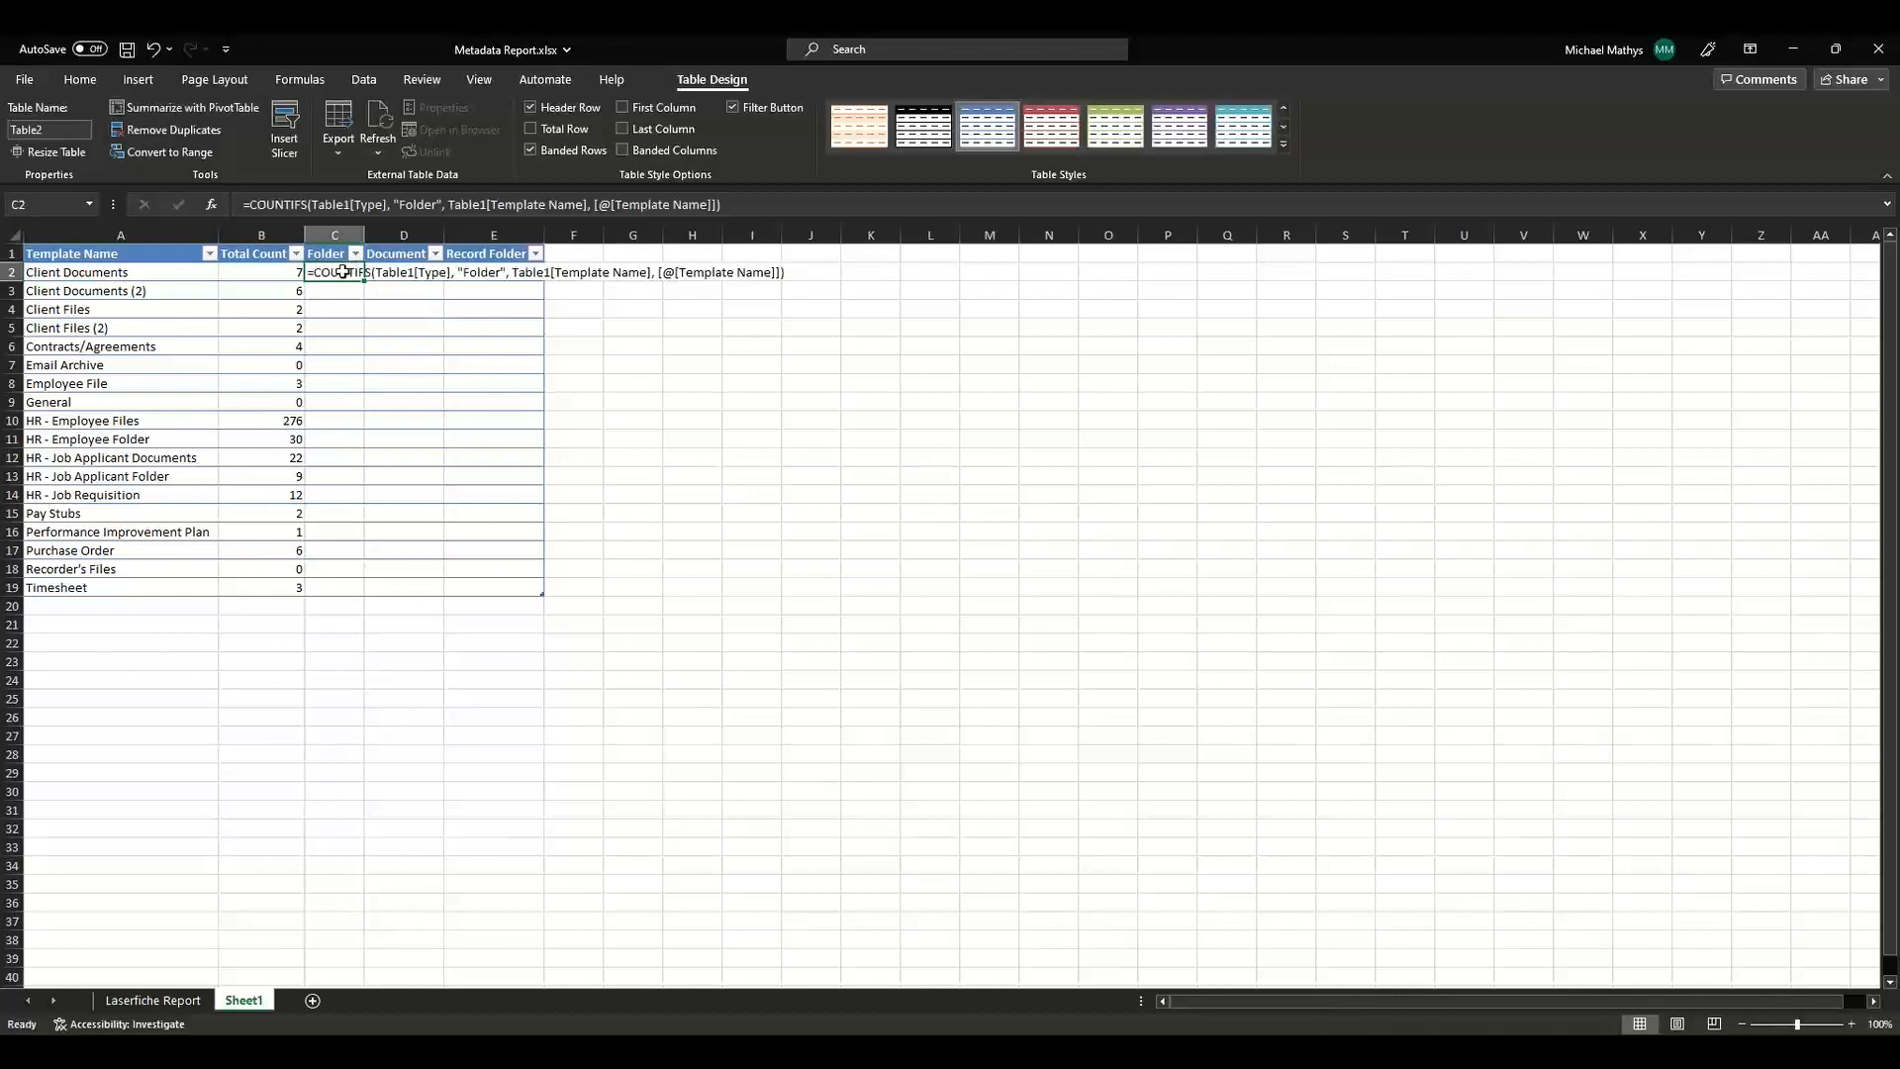
pyautogui.doubleClick(342, 272)
pyautogui.hotkey('ctrl', 'a')
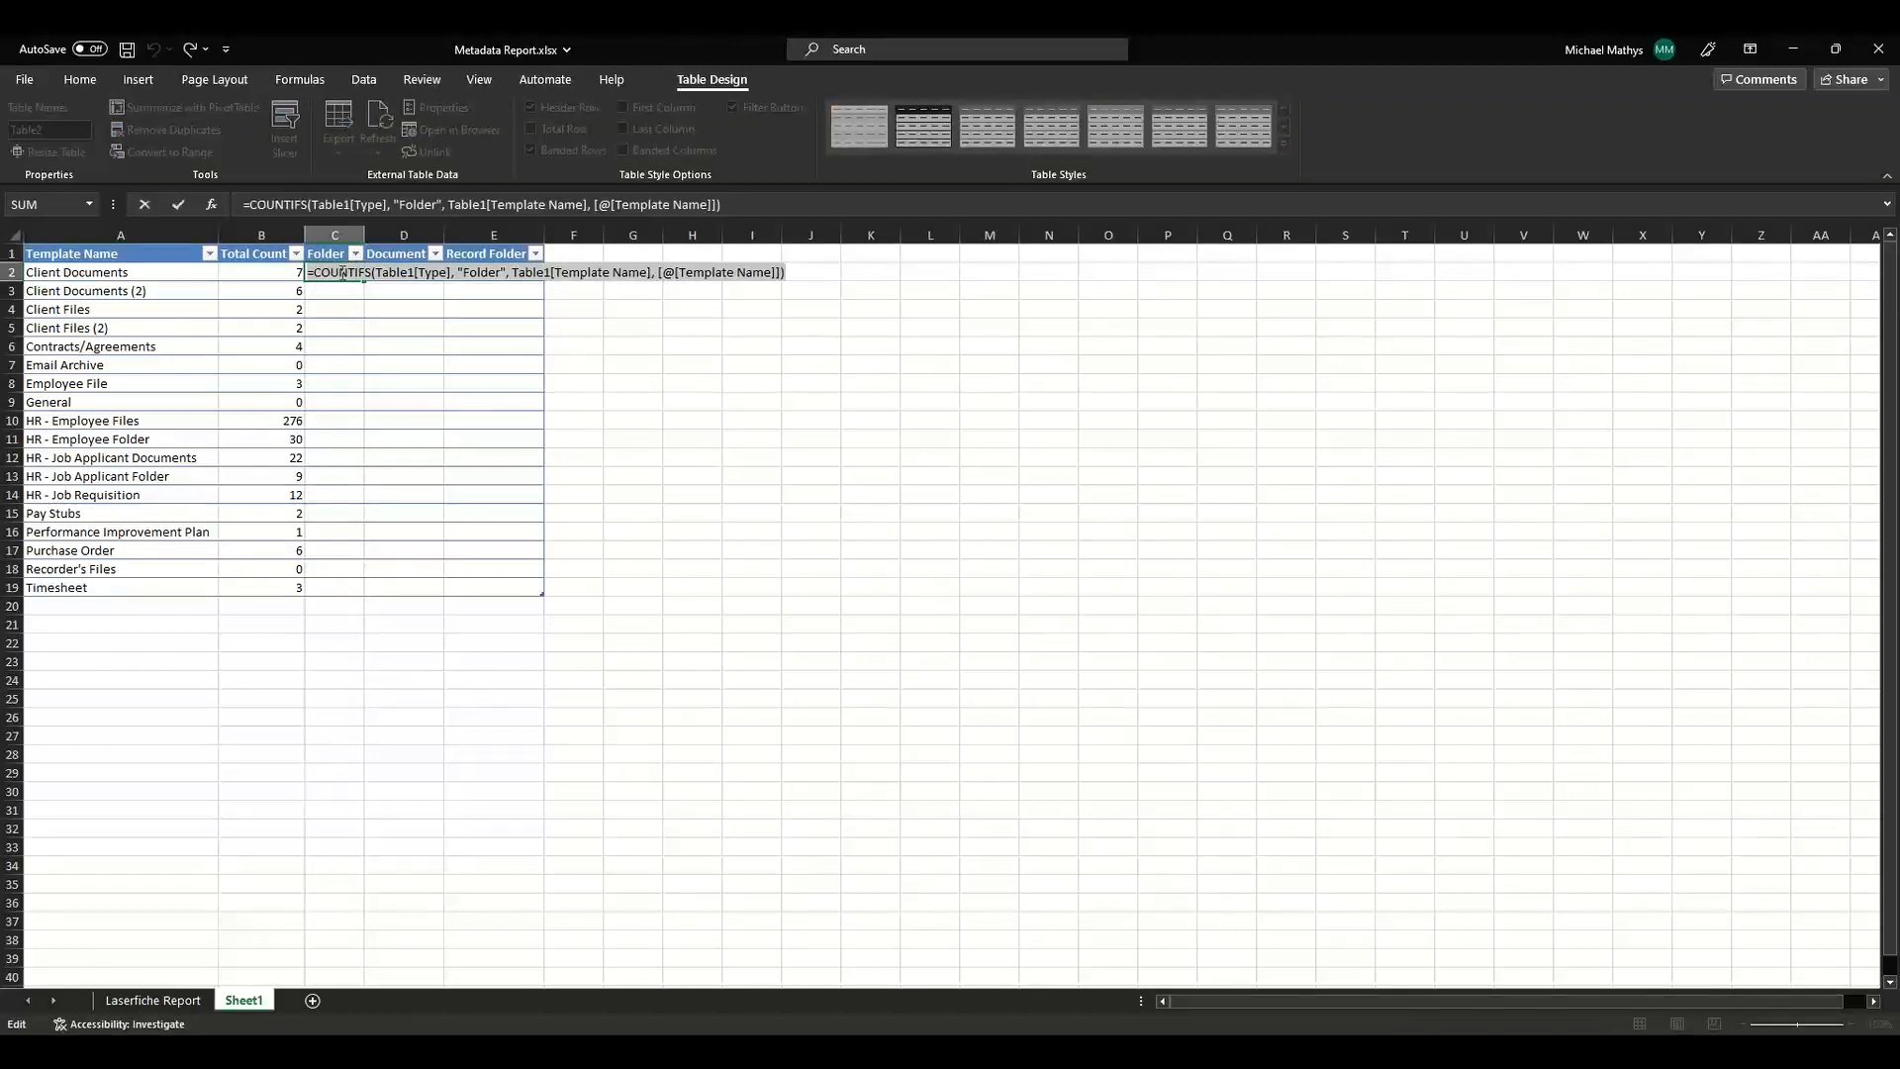
pyautogui.hotkey('ctrl', 'x')
pyautogui.hotkey('ctrl', 'v')
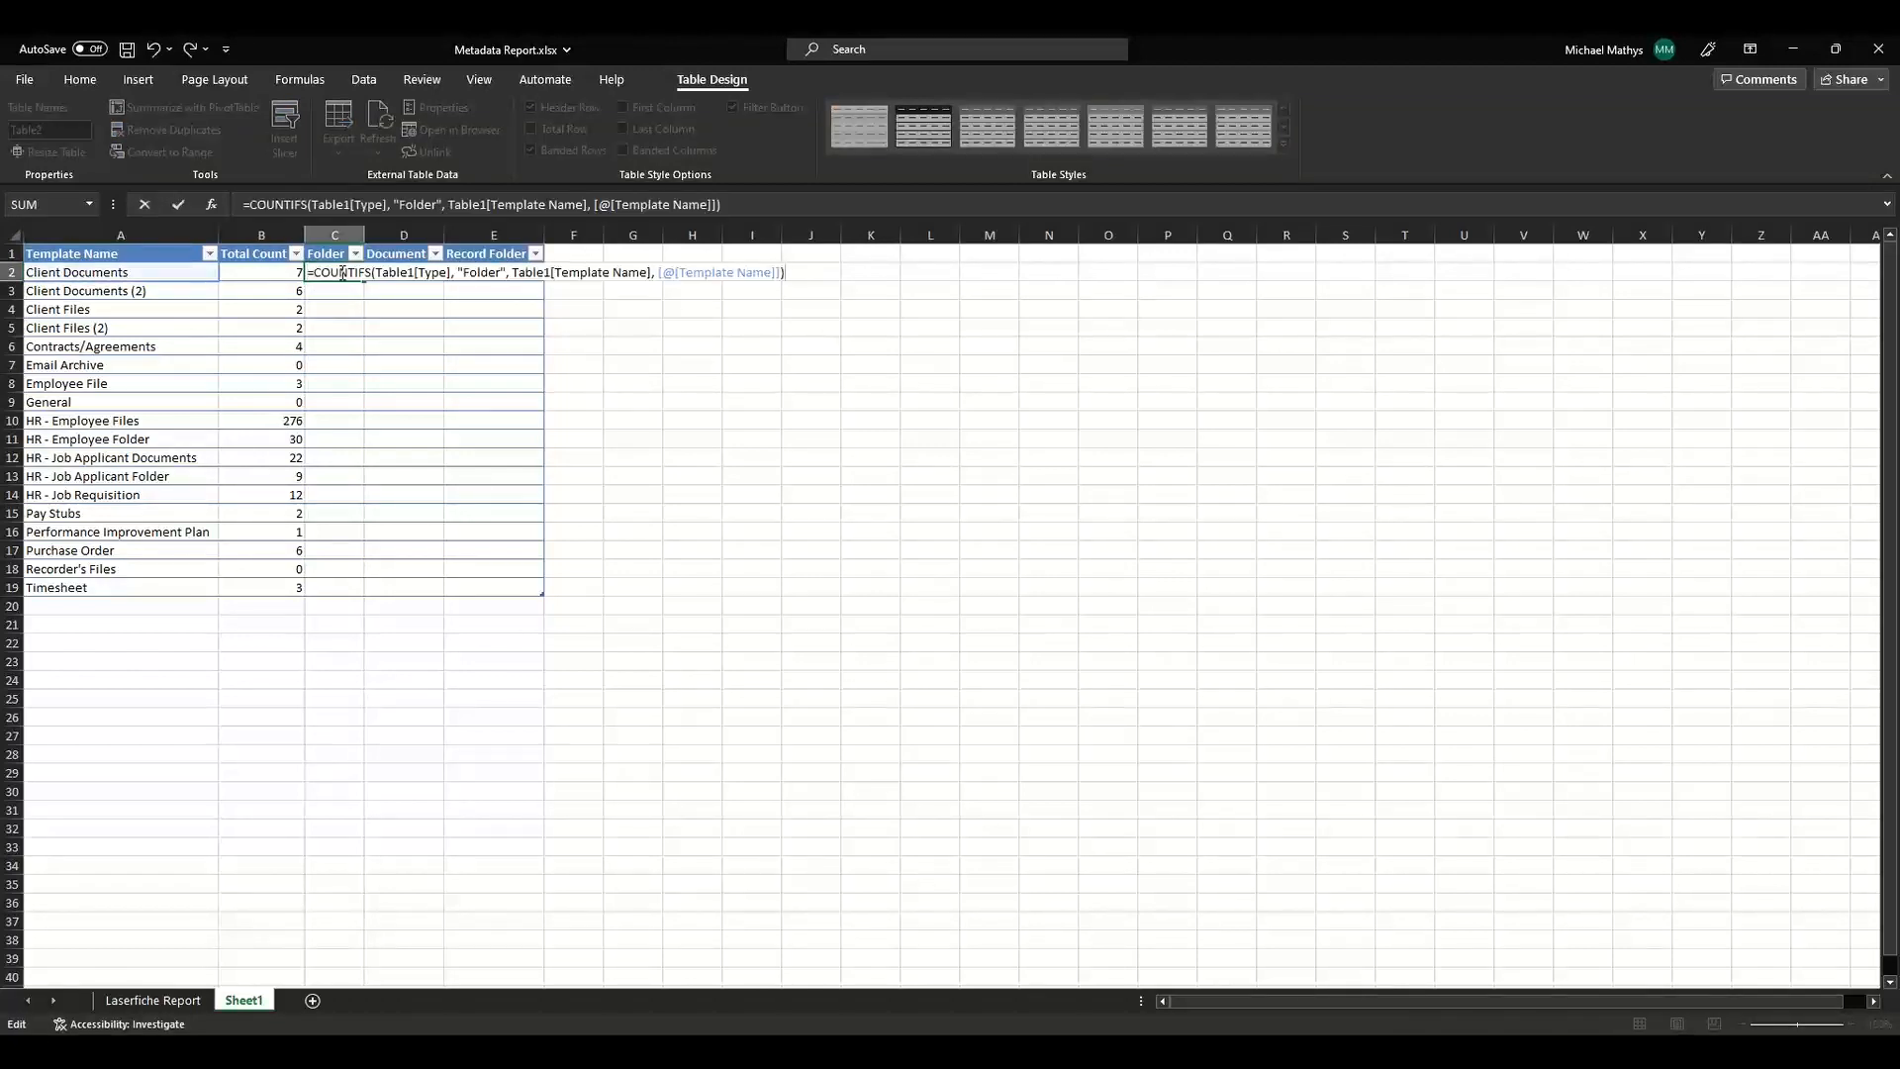
pyautogui.press('Return')
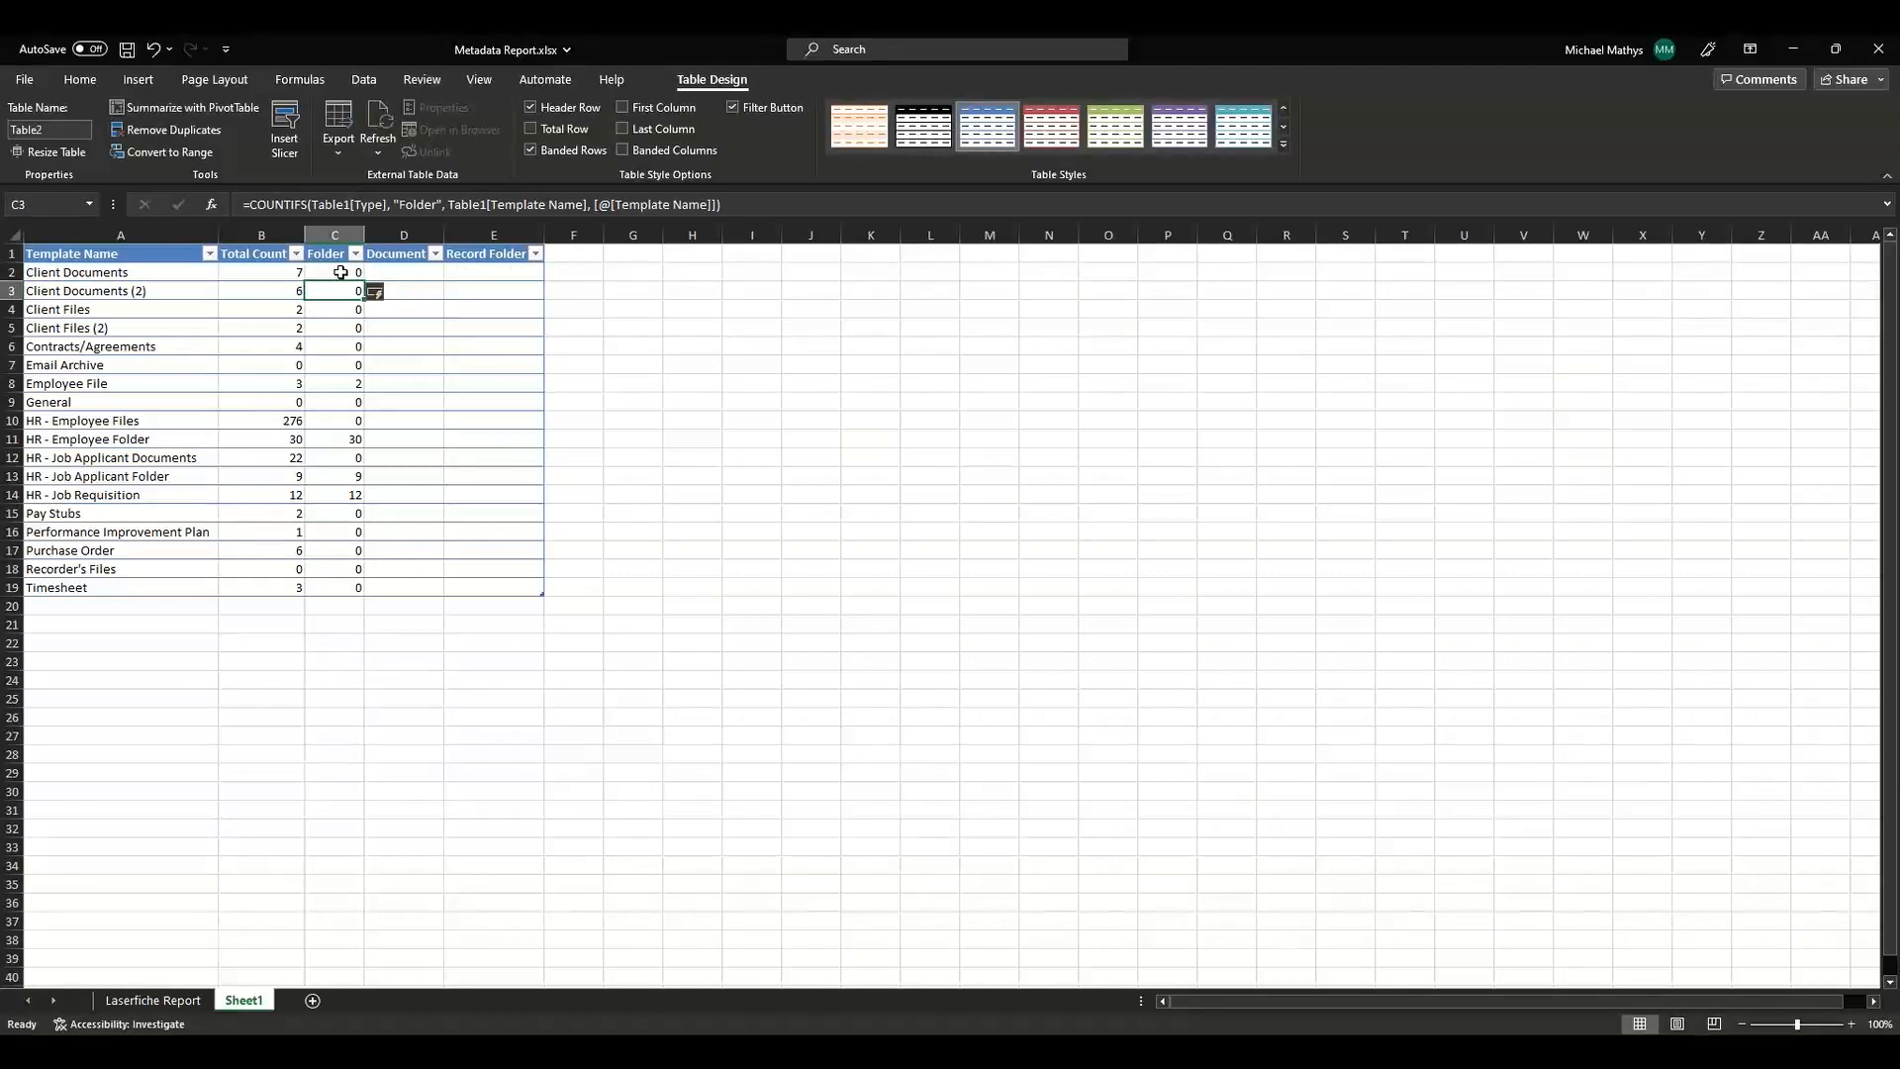
# Fill the Document column with =COUNTIFS(Table1[Type], "Document", Table1[Template Name], [@[Template Name]]).
pyautogui.click(341, 272)
pyautogui.hotkey('ctrl', 'c')
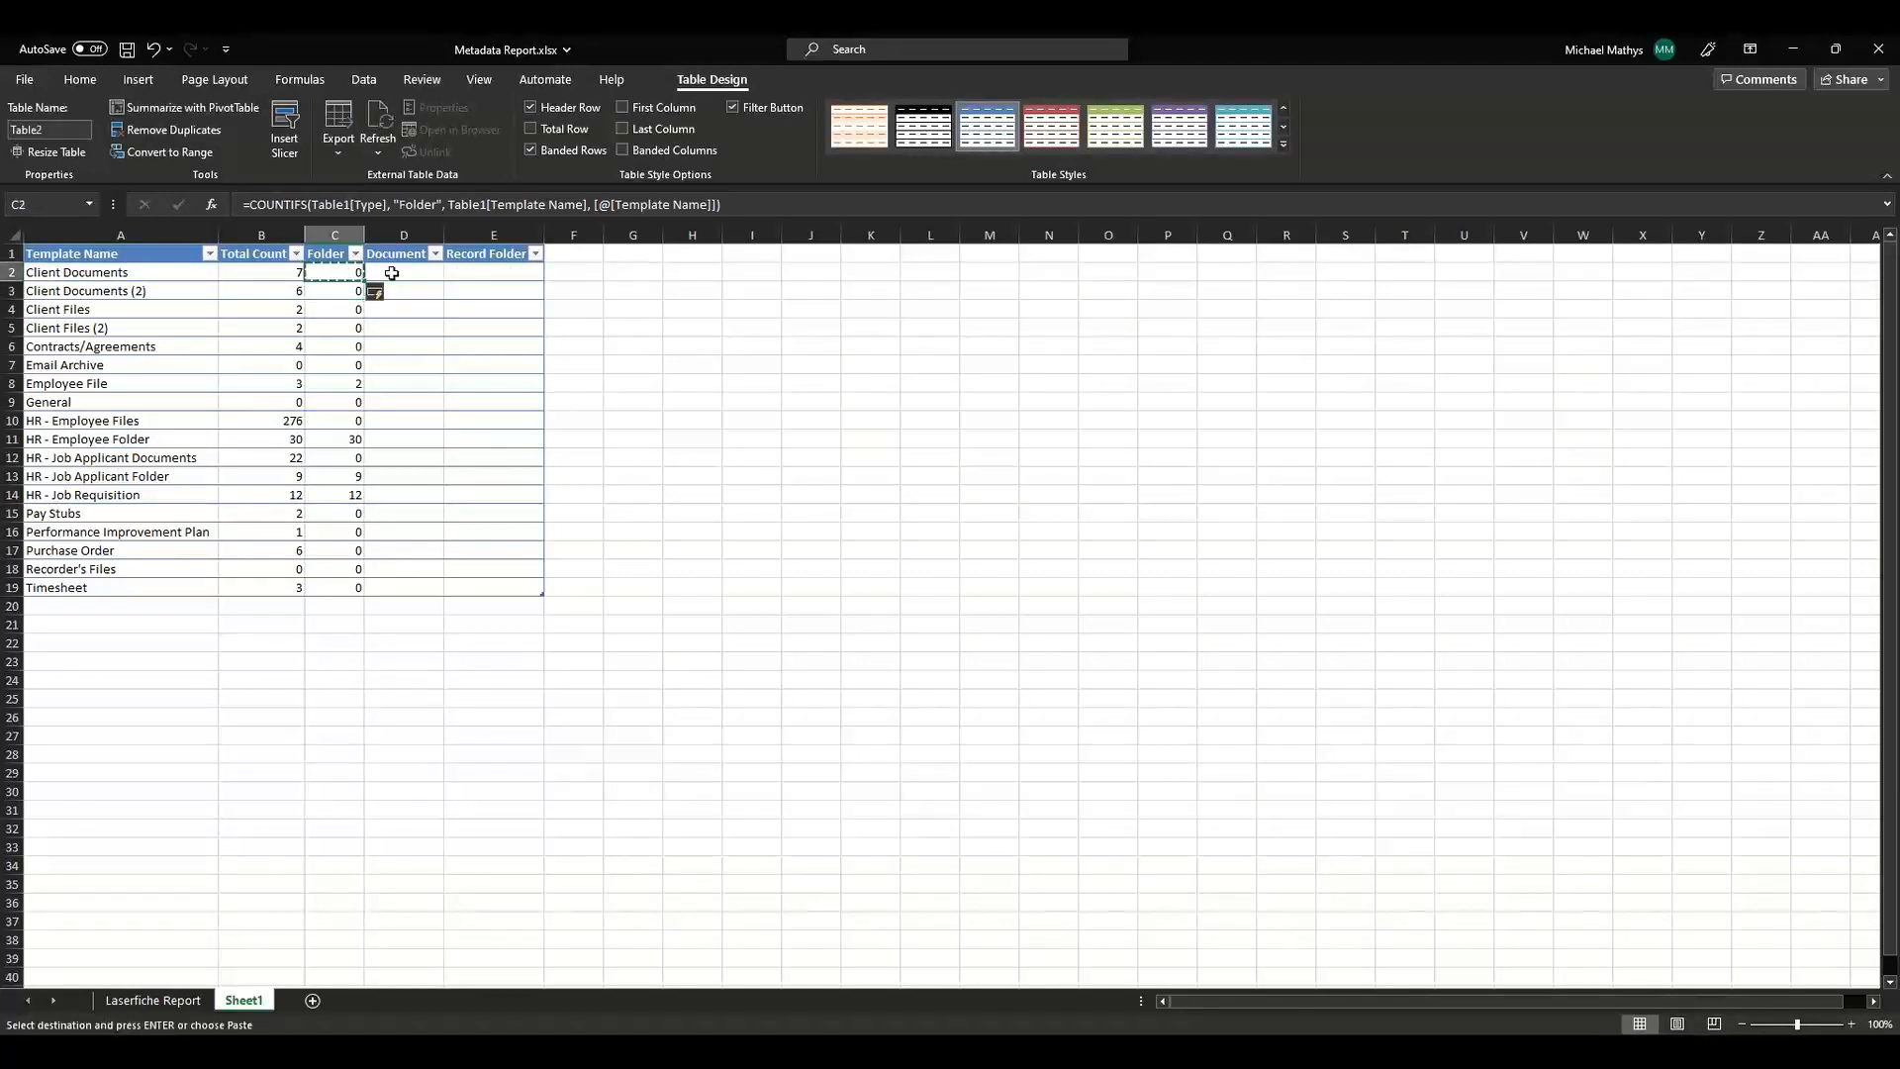
pyautogui.click(396, 272)
pyautogui.hotkey('ctrl', 'v')
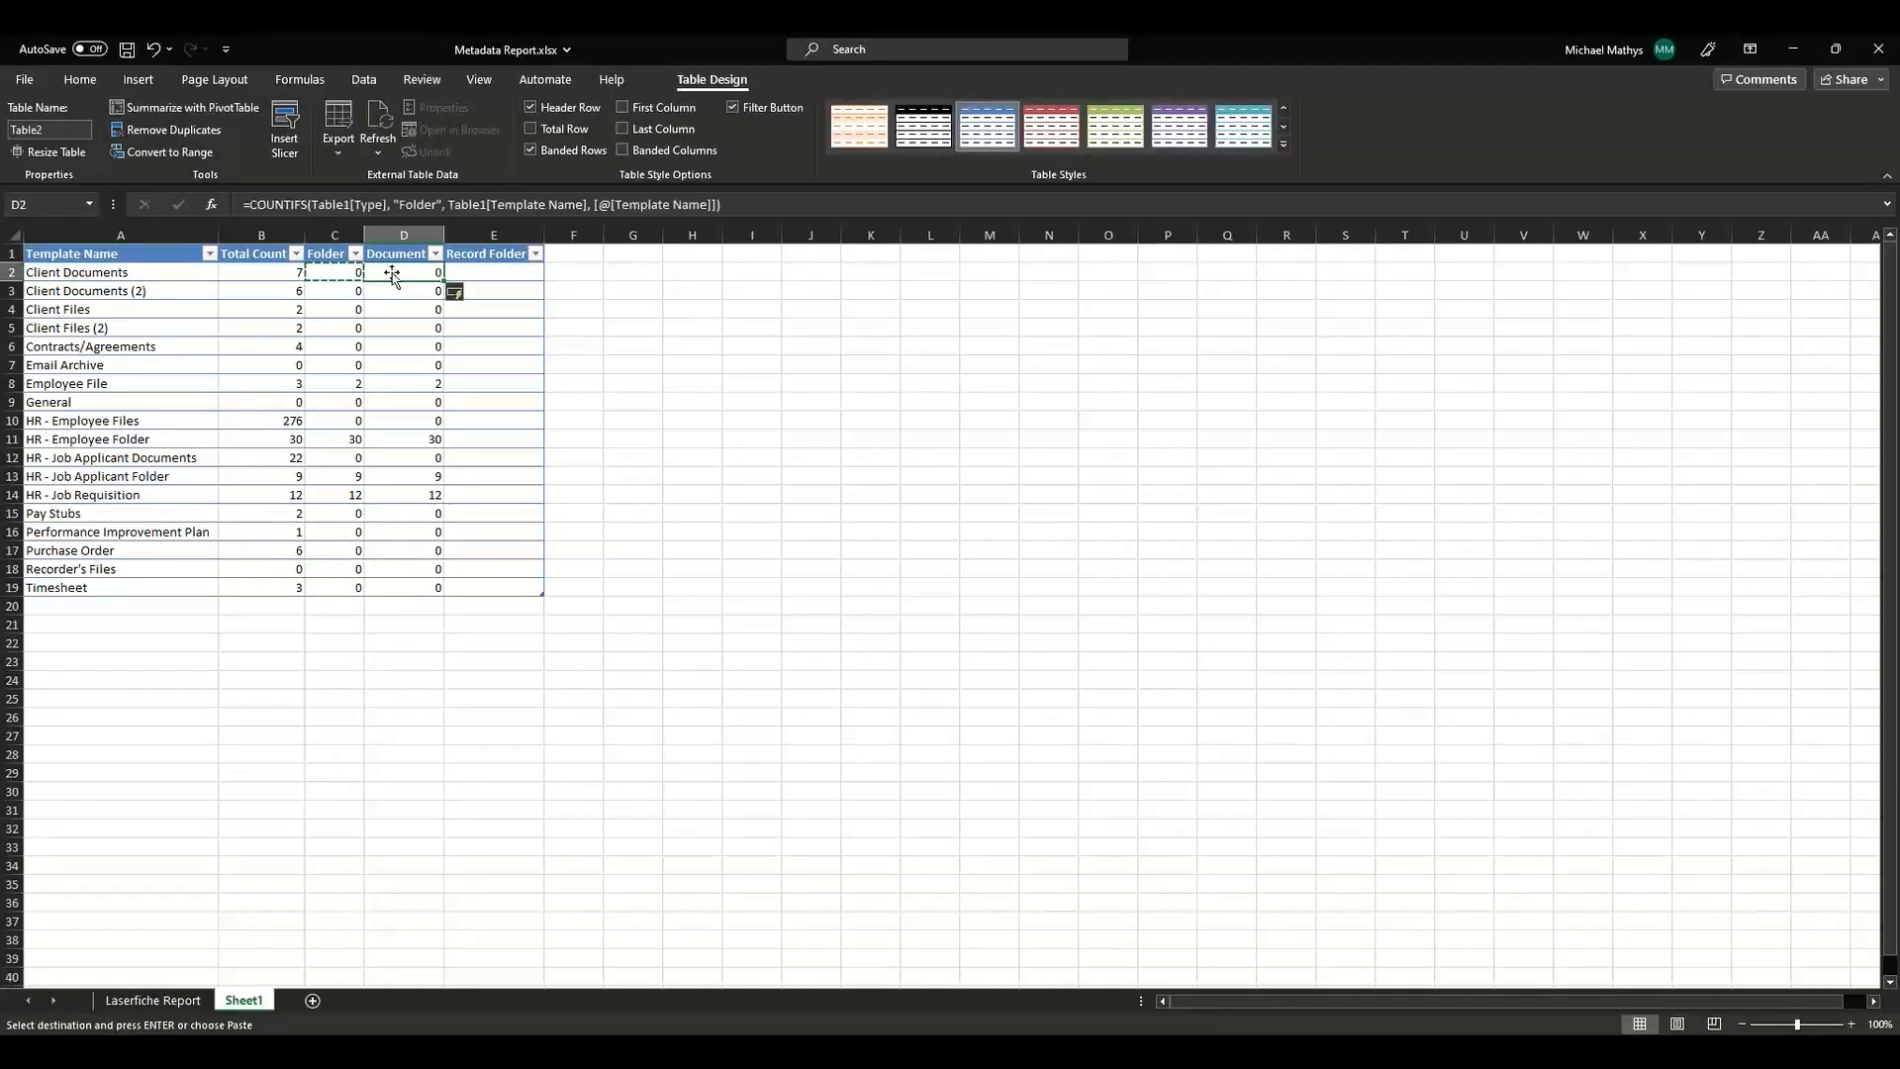
pyautogui.click(422, 203)
pyautogui.click(436, 203)
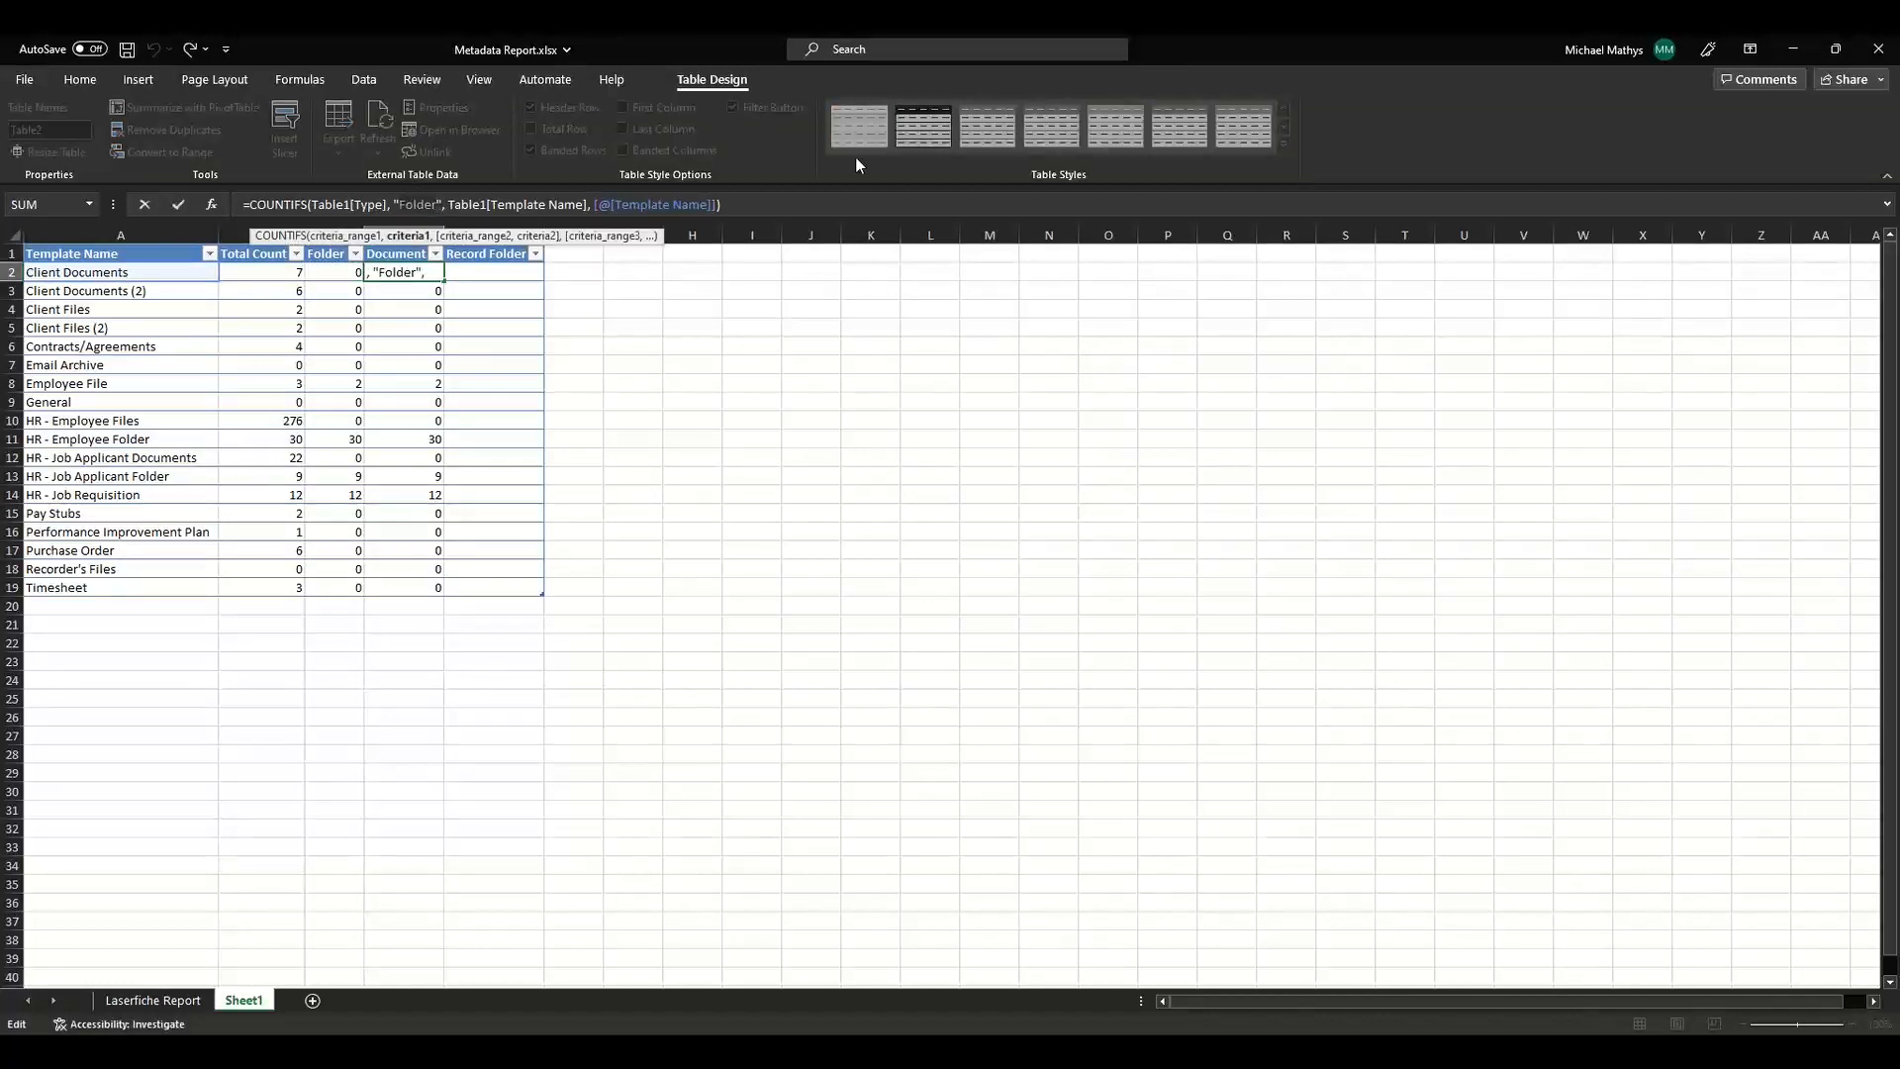
pyautogui.press('BackSpace')
pyautogui.press('BackSpace')
pyautogui.press('BackSpace')
pyautogui.press('BackSpace')
pyautogui.press('BackSpace')
pyautogui.press('BackSpace')
pyautogui.write('Document')
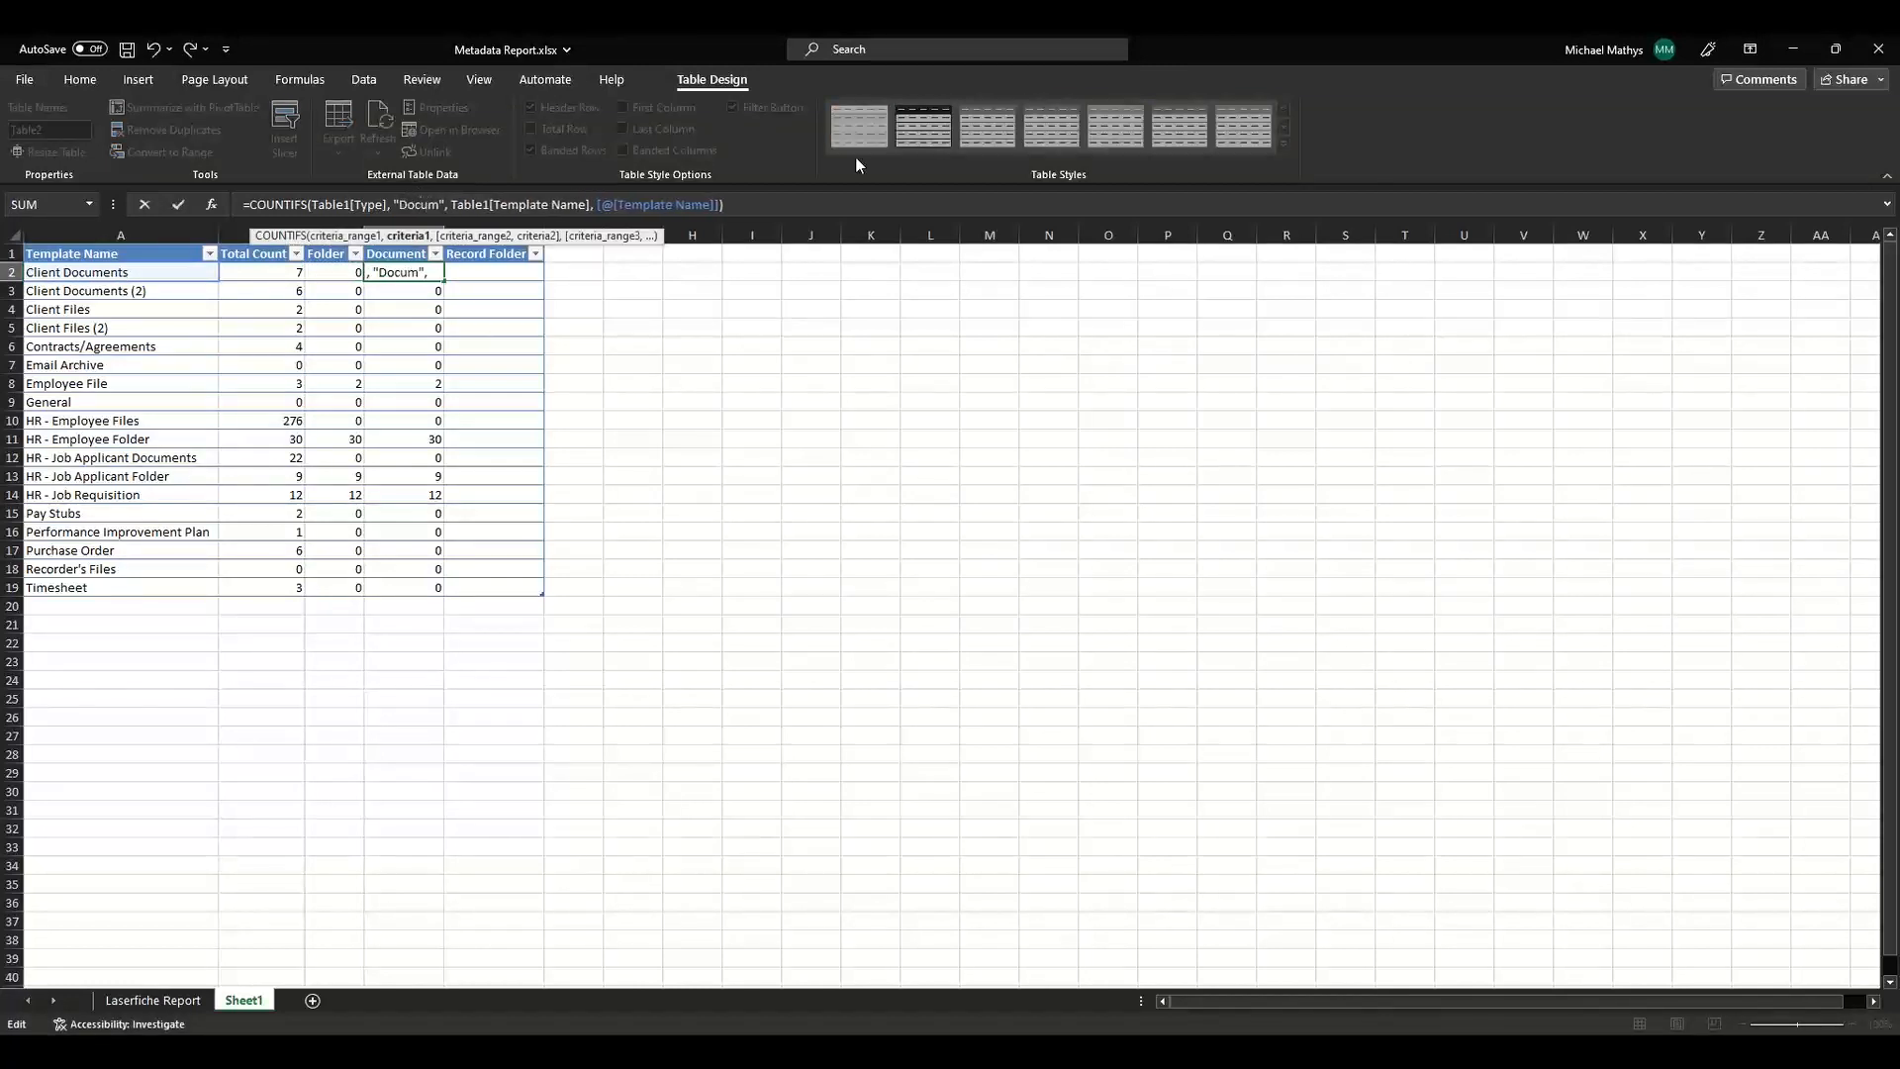
pyautogui.press('Return')
# Fill the Record Folder column with =COUNTIFS(Table1[Type], "Record Folder", Table1[Template Name], [@[Template Name]]).
pyautogui.press('Up')
pyautogui.press('Right')
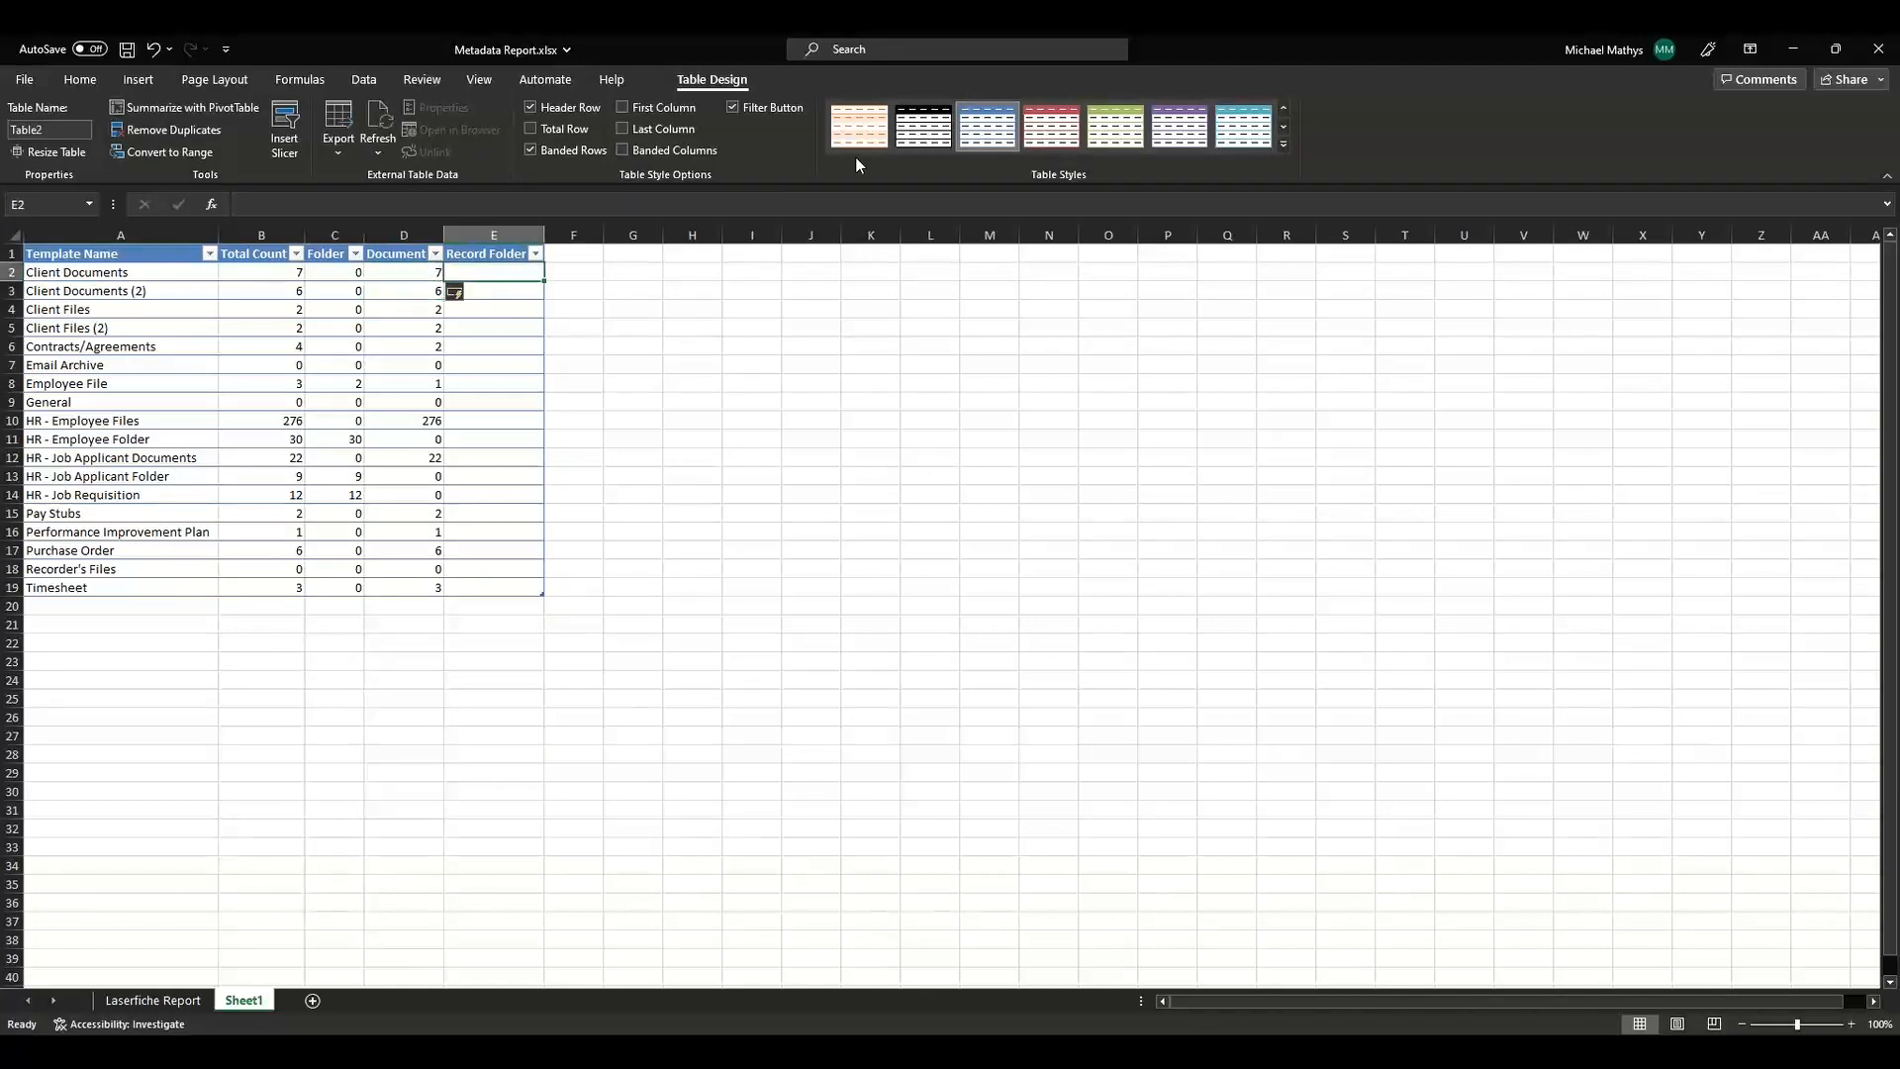
pyautogui.press('Left')
pyautogui.hotkey('ctrl', 'c')
pyautogui.press('Right')
pyautogui.hotkey('ctrl', 'v')
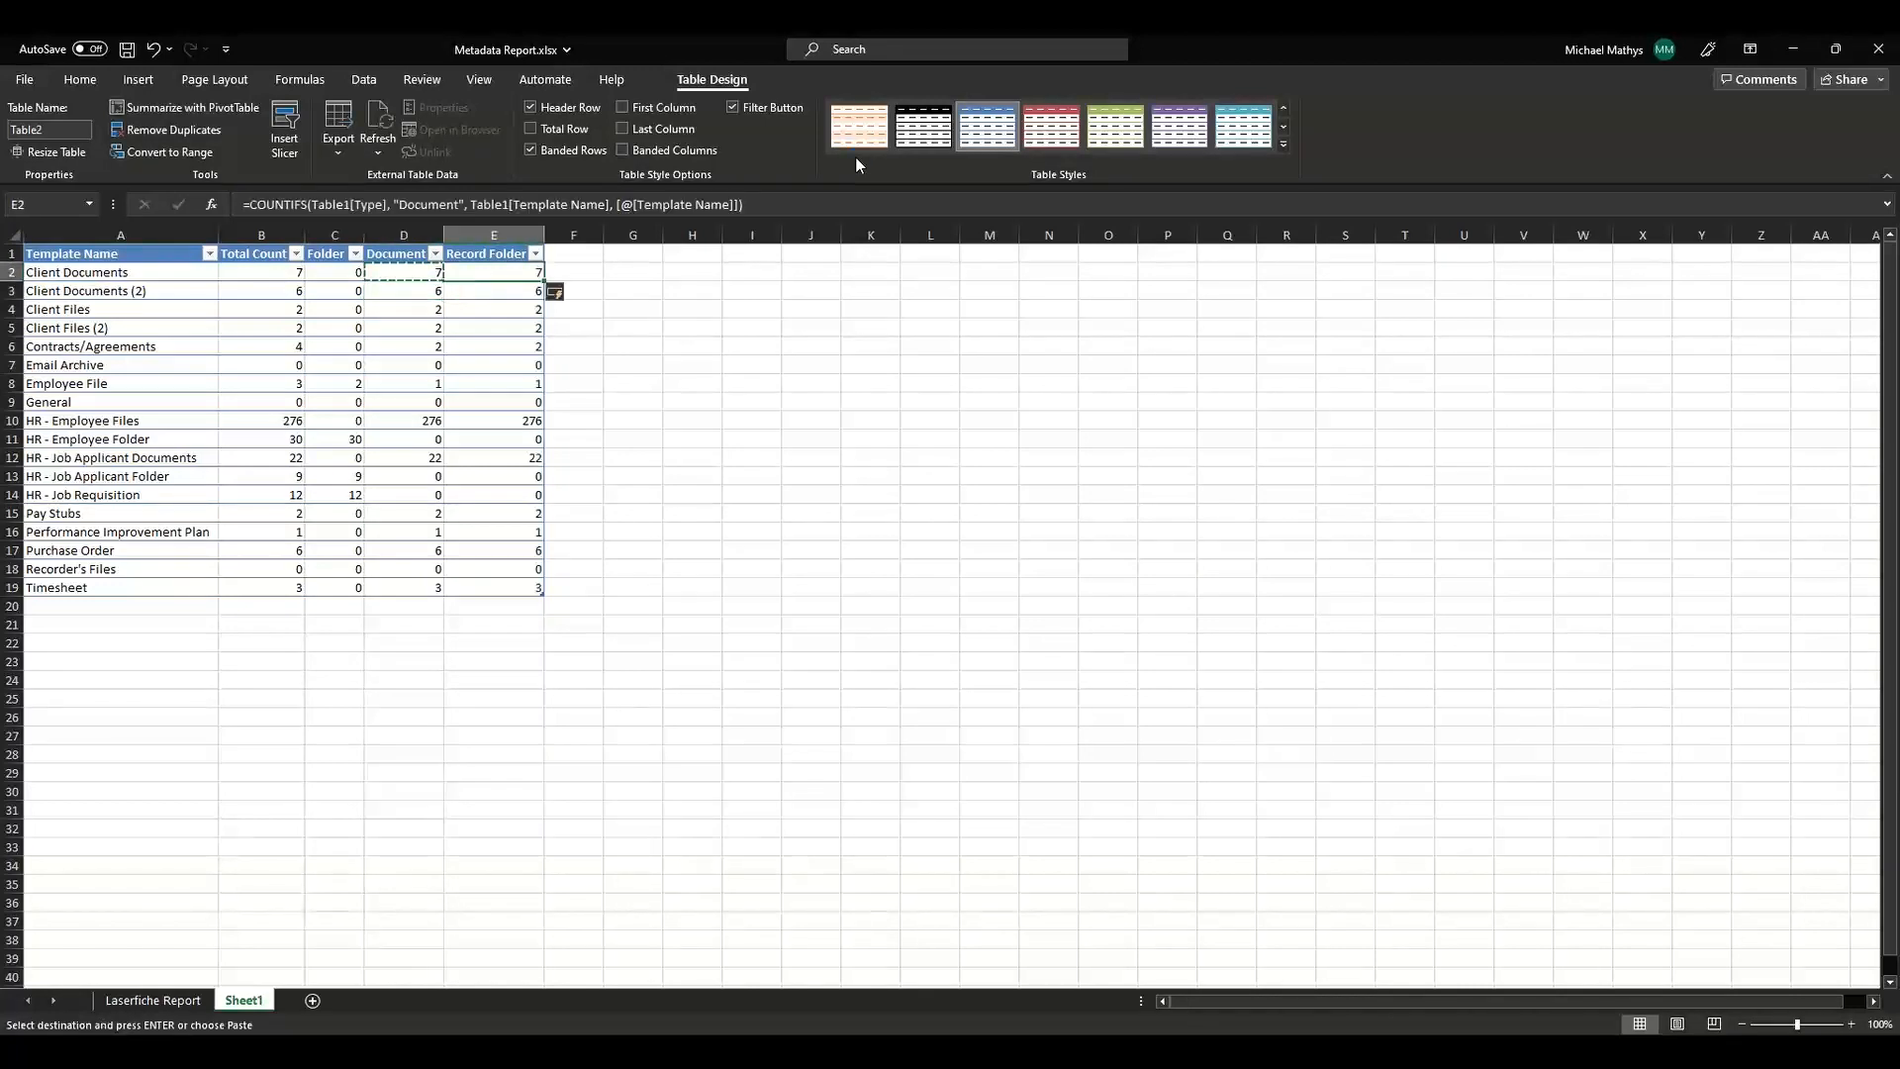
pyautogui.press('Escape')
pyautogui.click(426, 205)
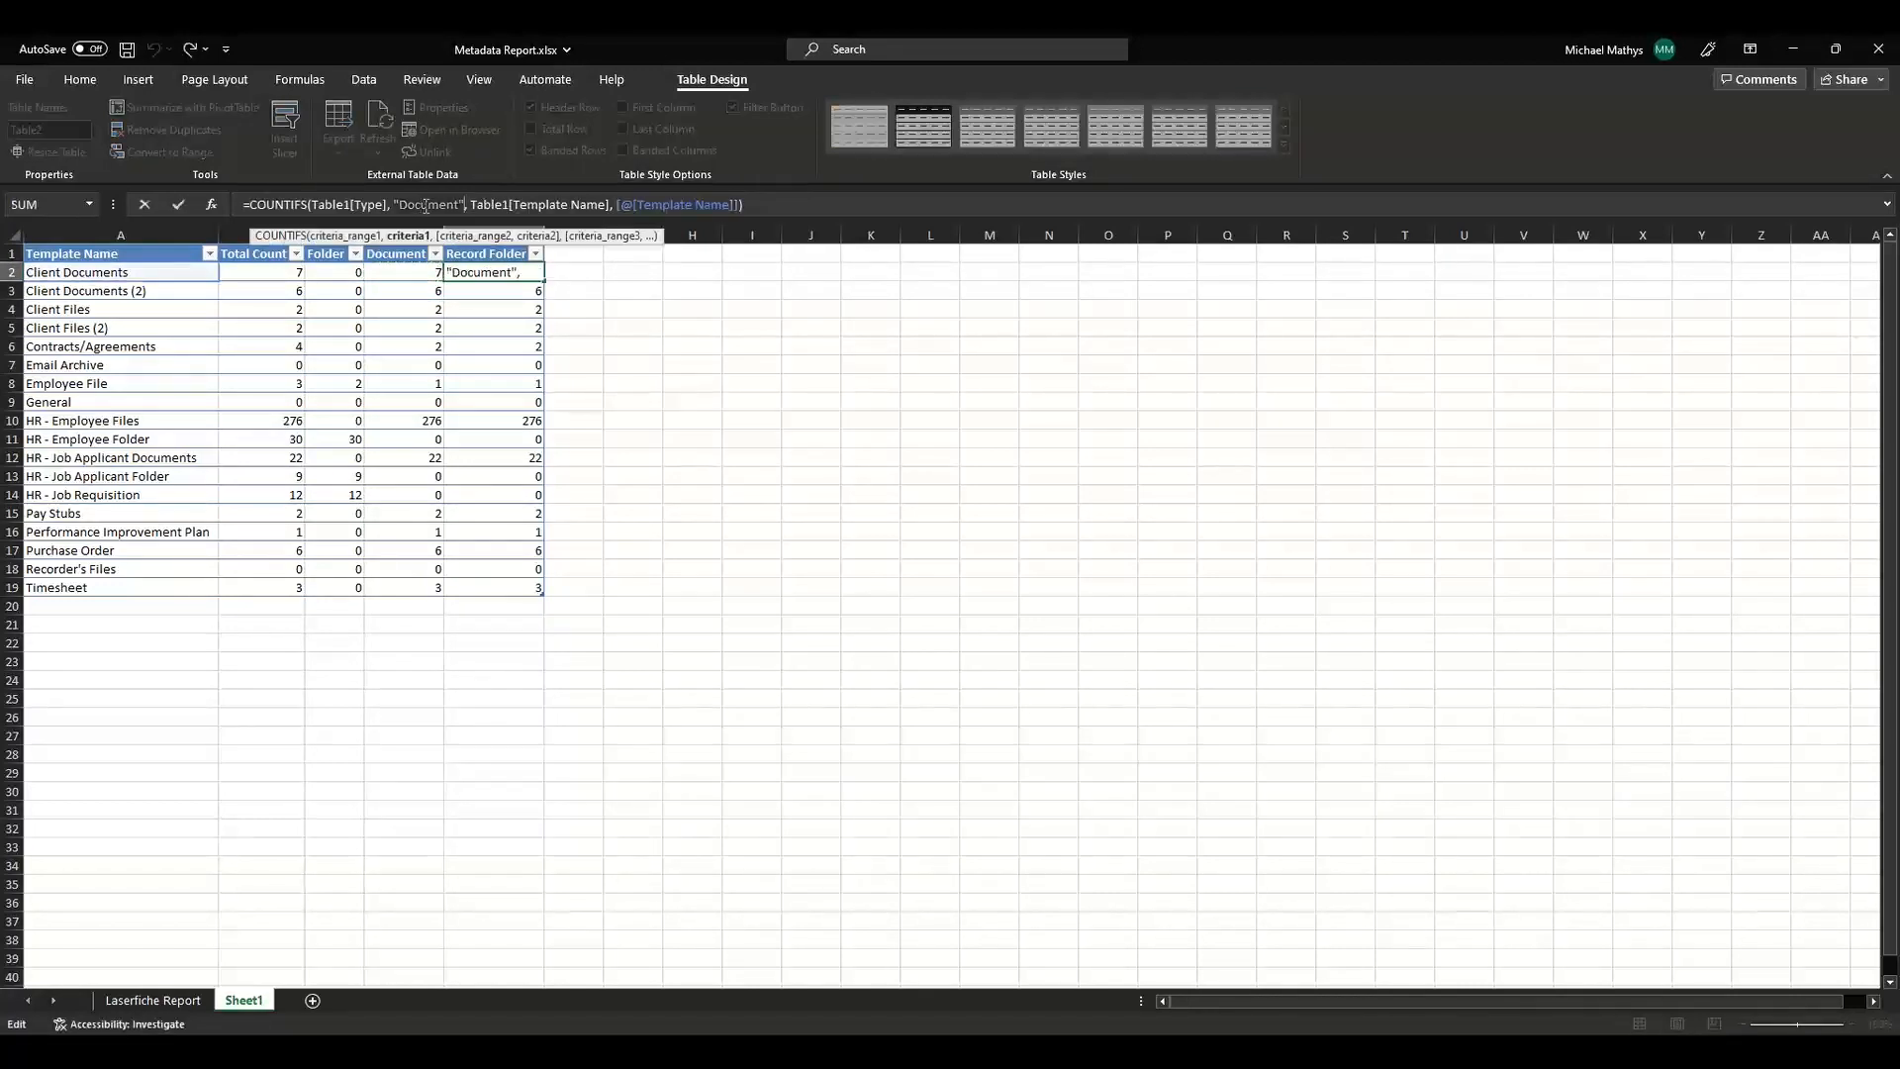
pyautogui.doubleClick(425, 205)
pyautogui.write('Record Folder')
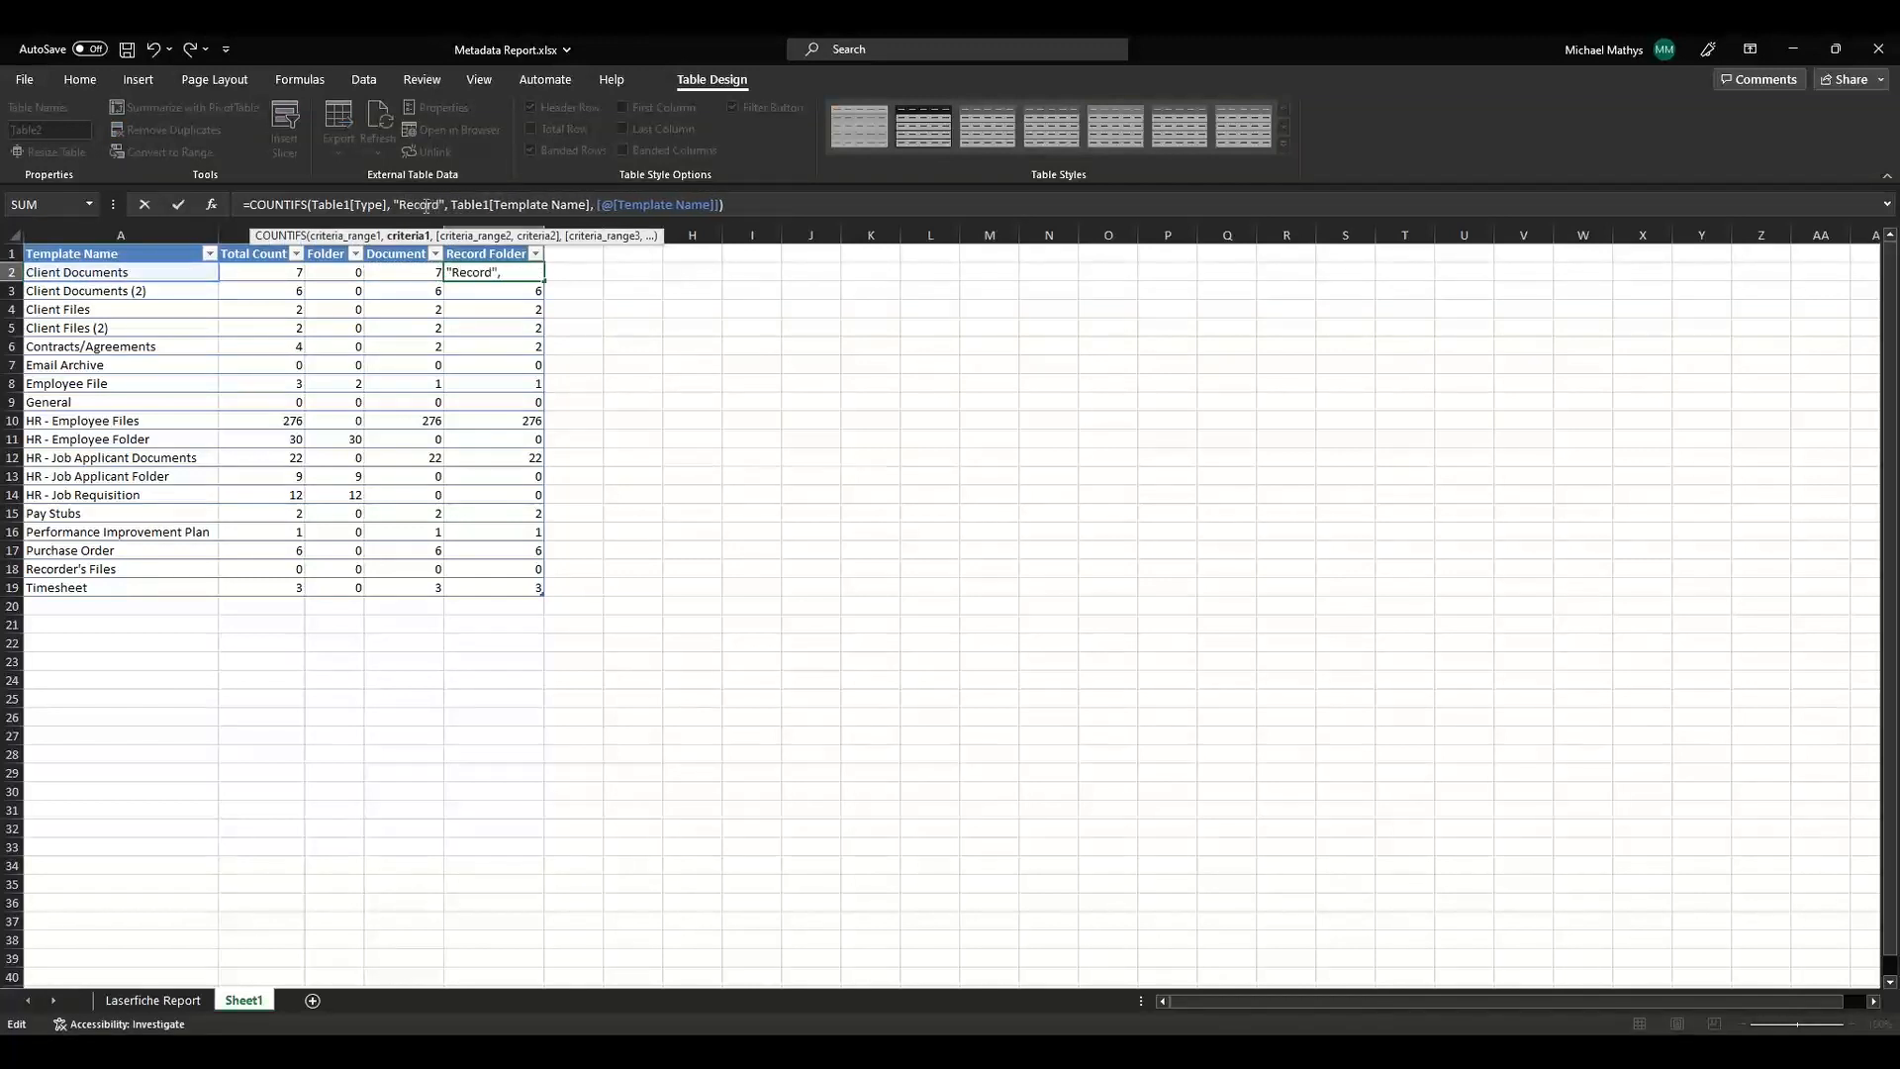
pyautogui.press('Return')
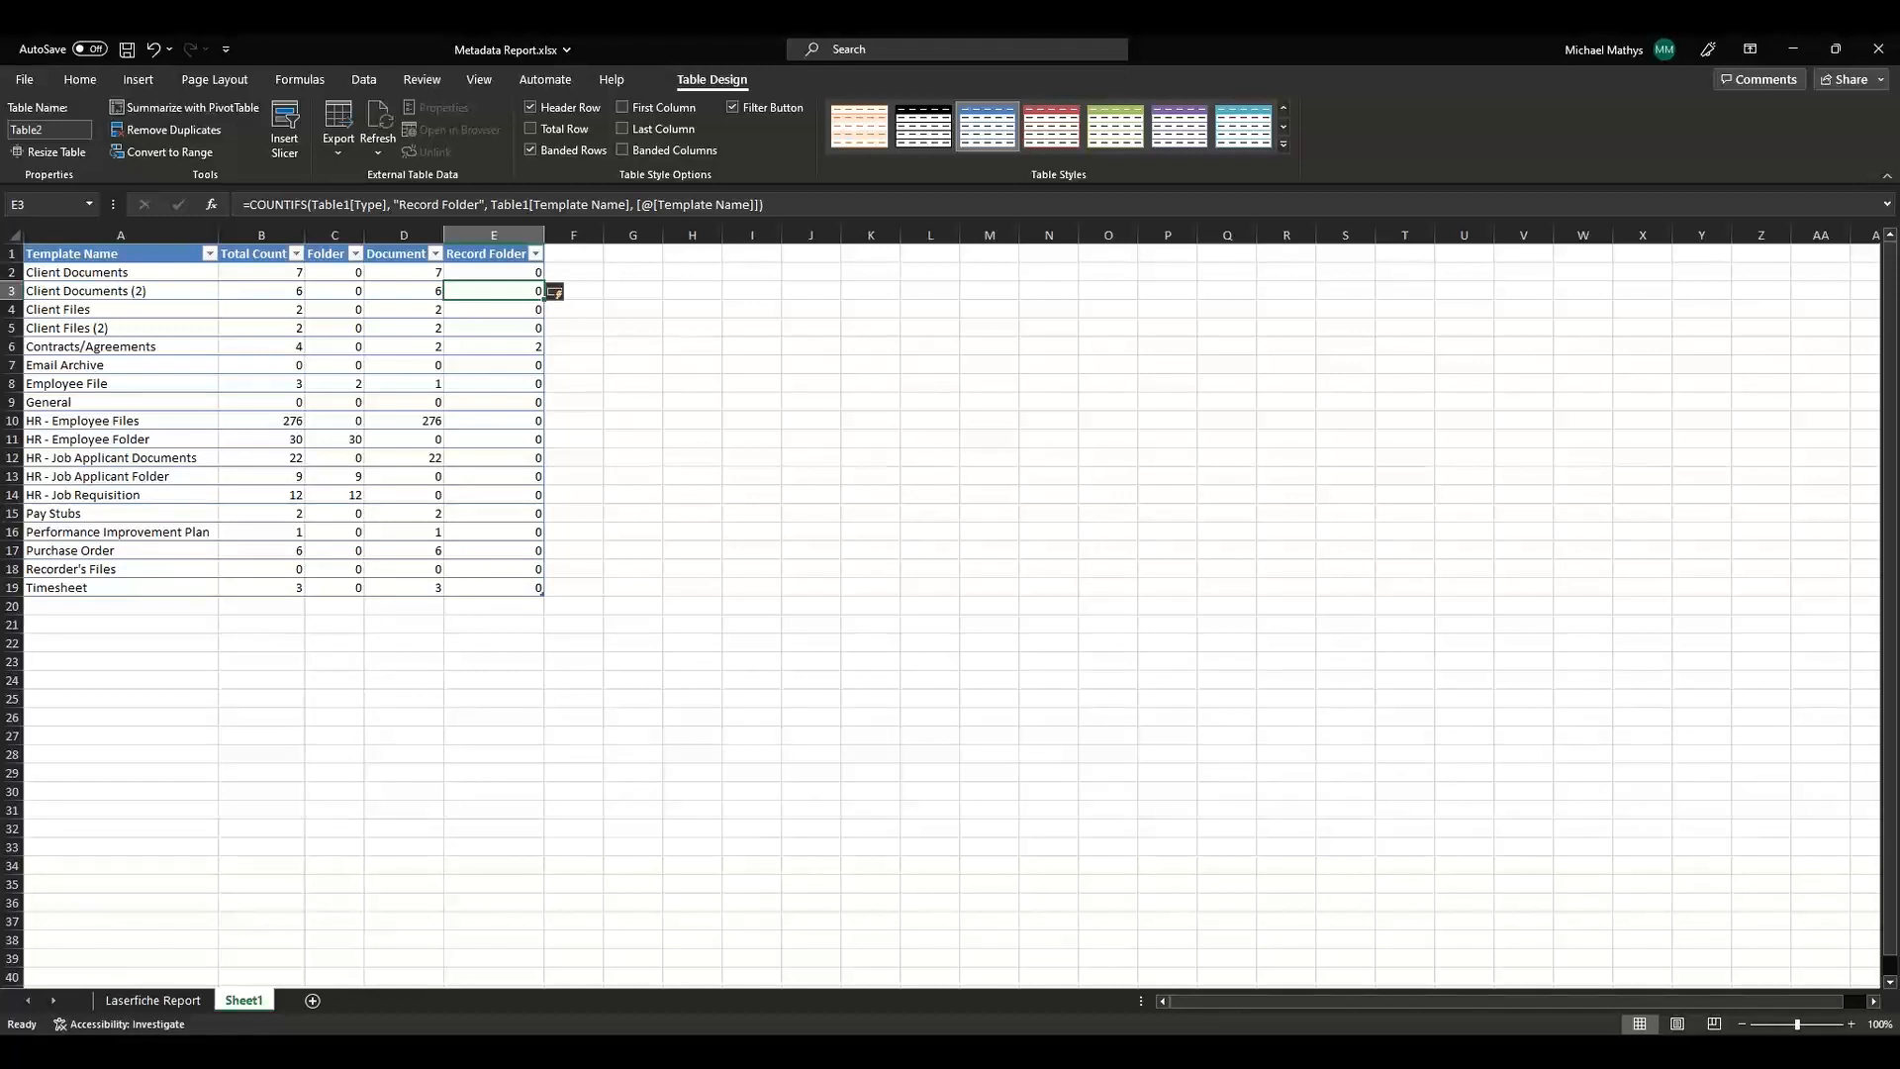
# Compare the template and field lists in the Laserfiche Administration Console with the counts in the summary table.
pyautogui.hotkey('alt', 'Tab')
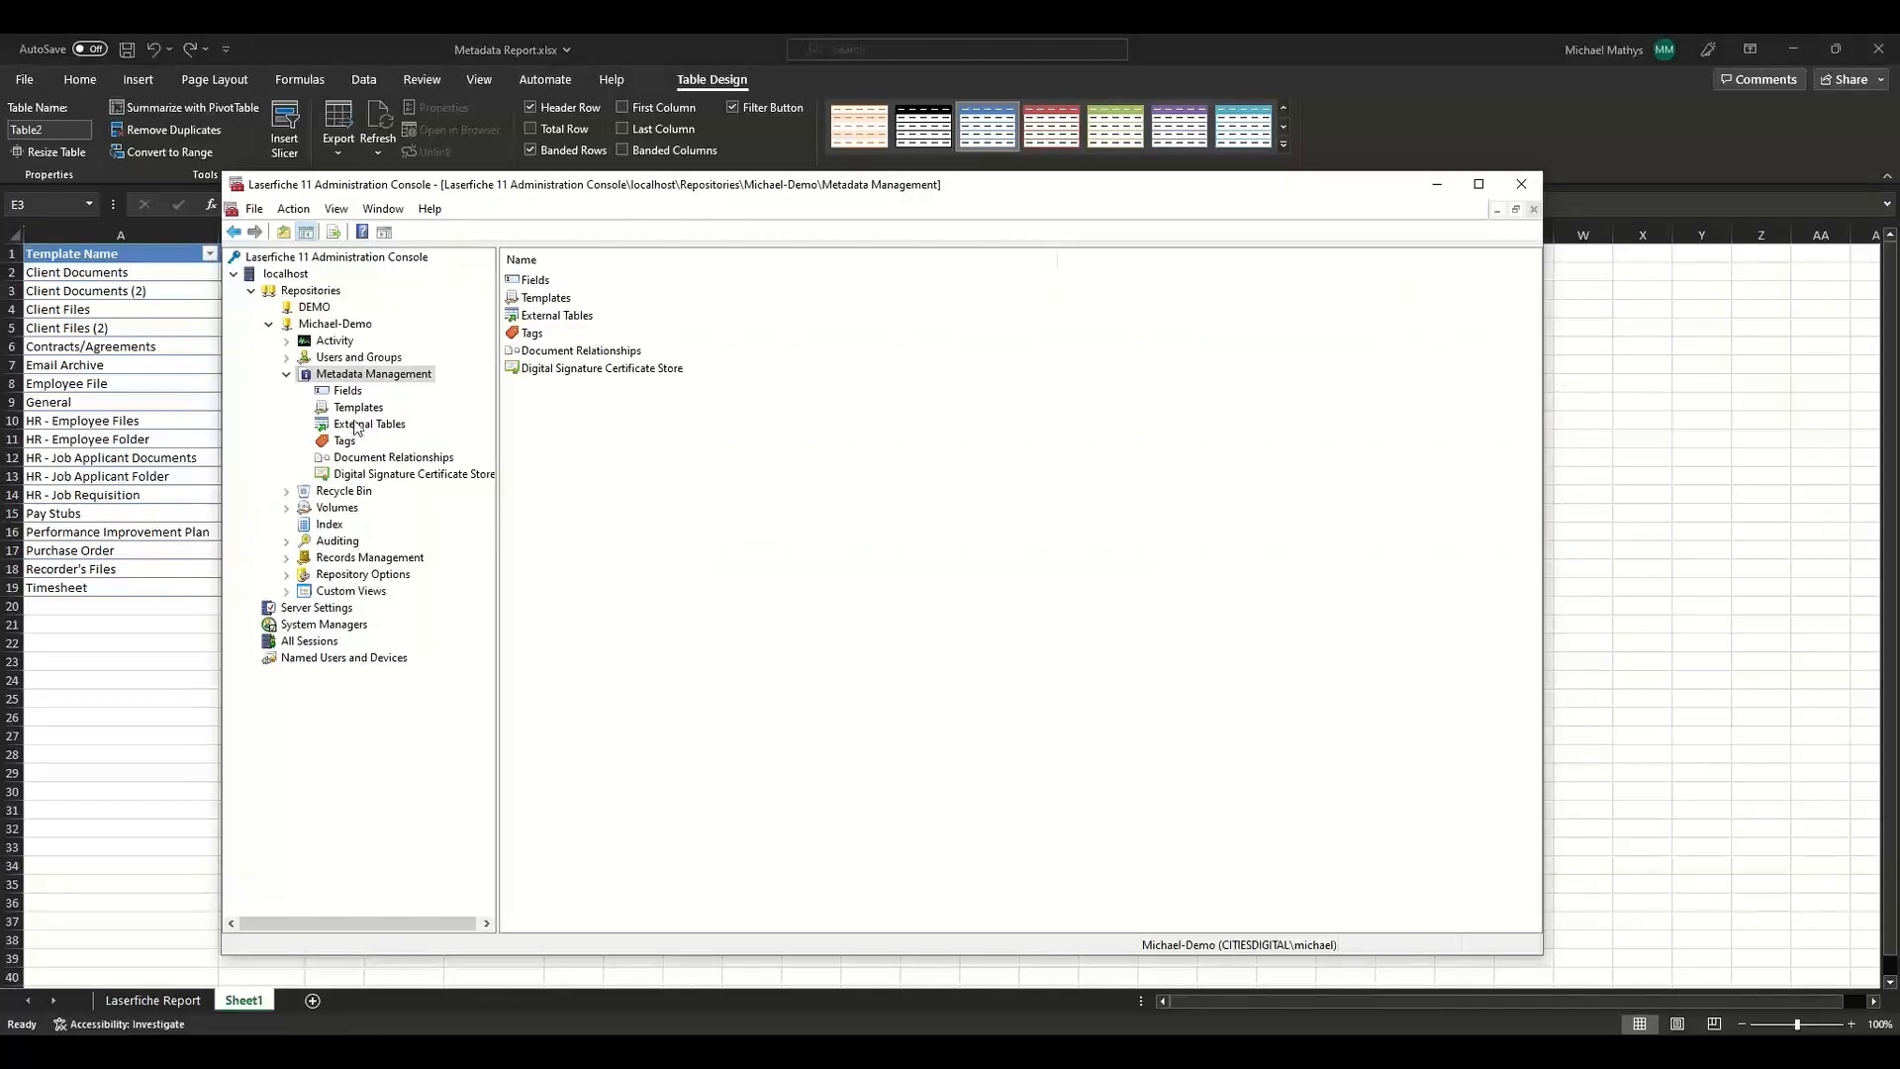
pyautogui.click(360, 409)
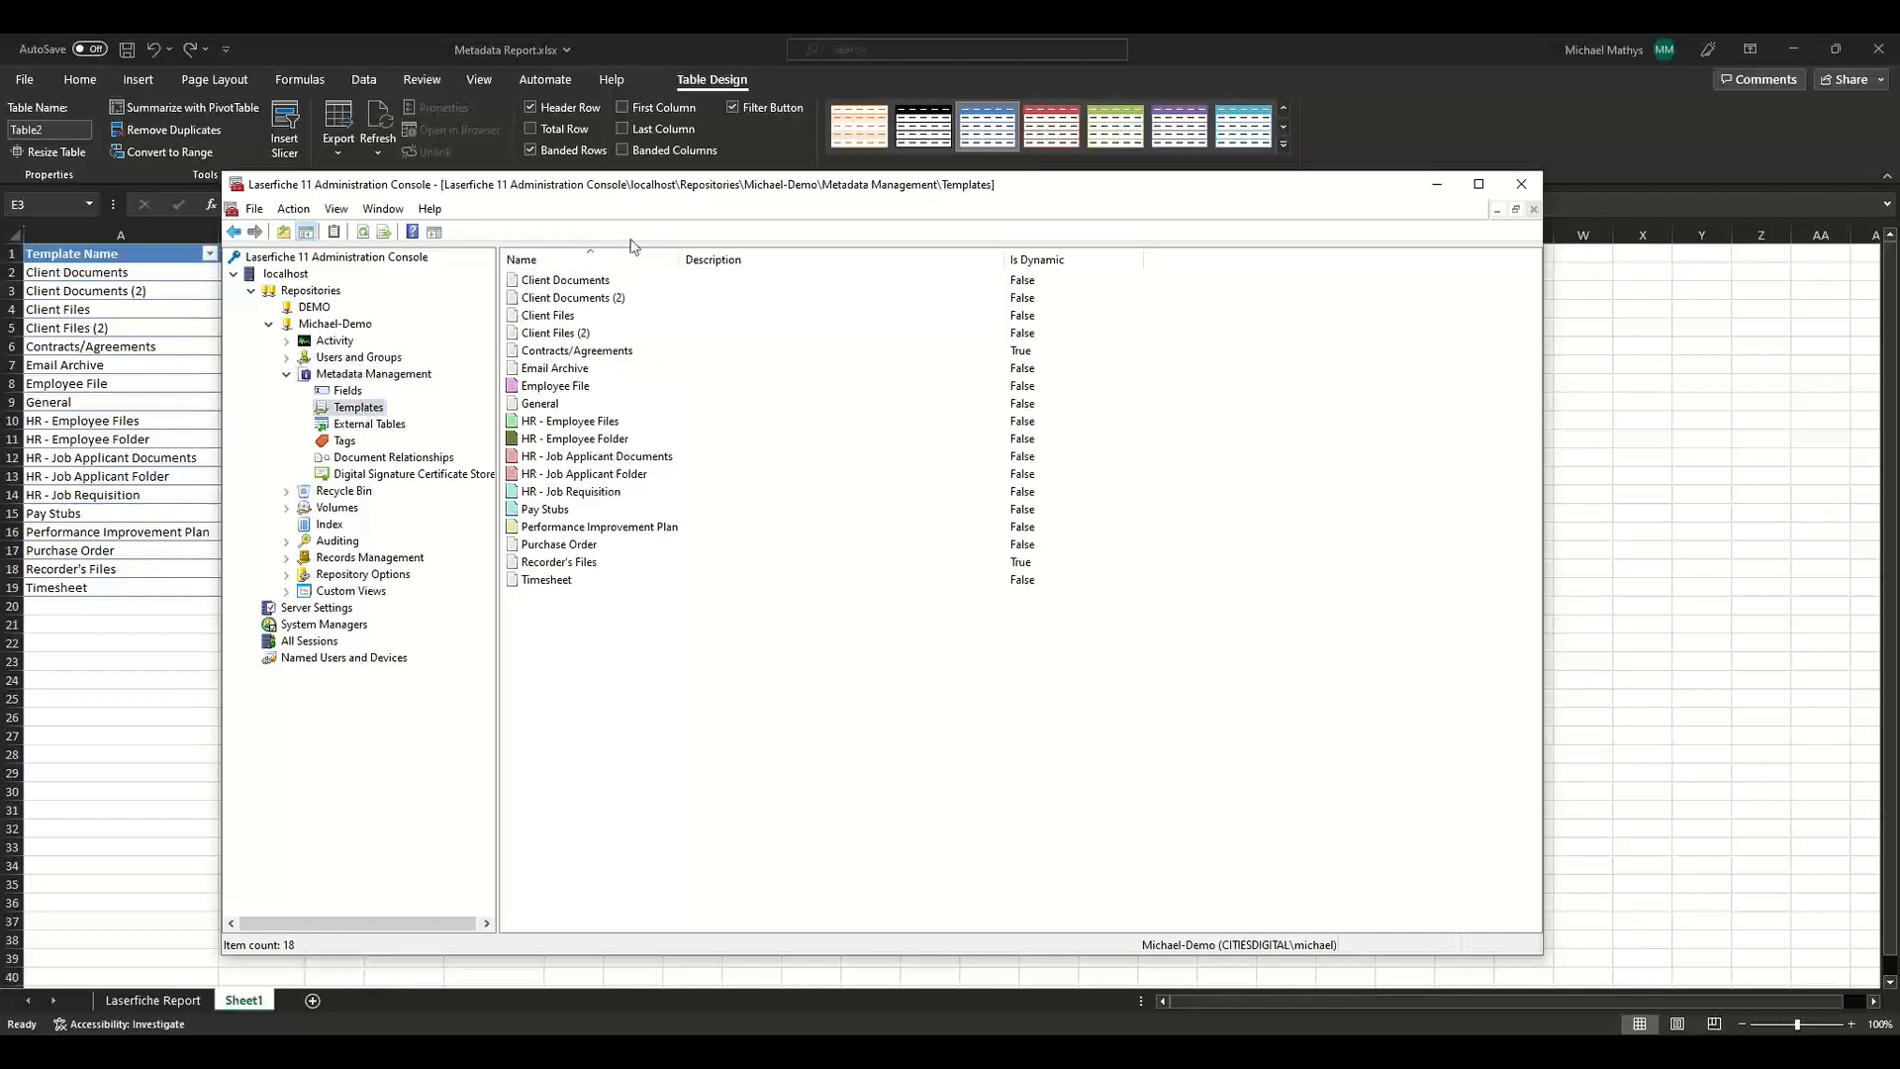
pyautogui.click(347, 393)
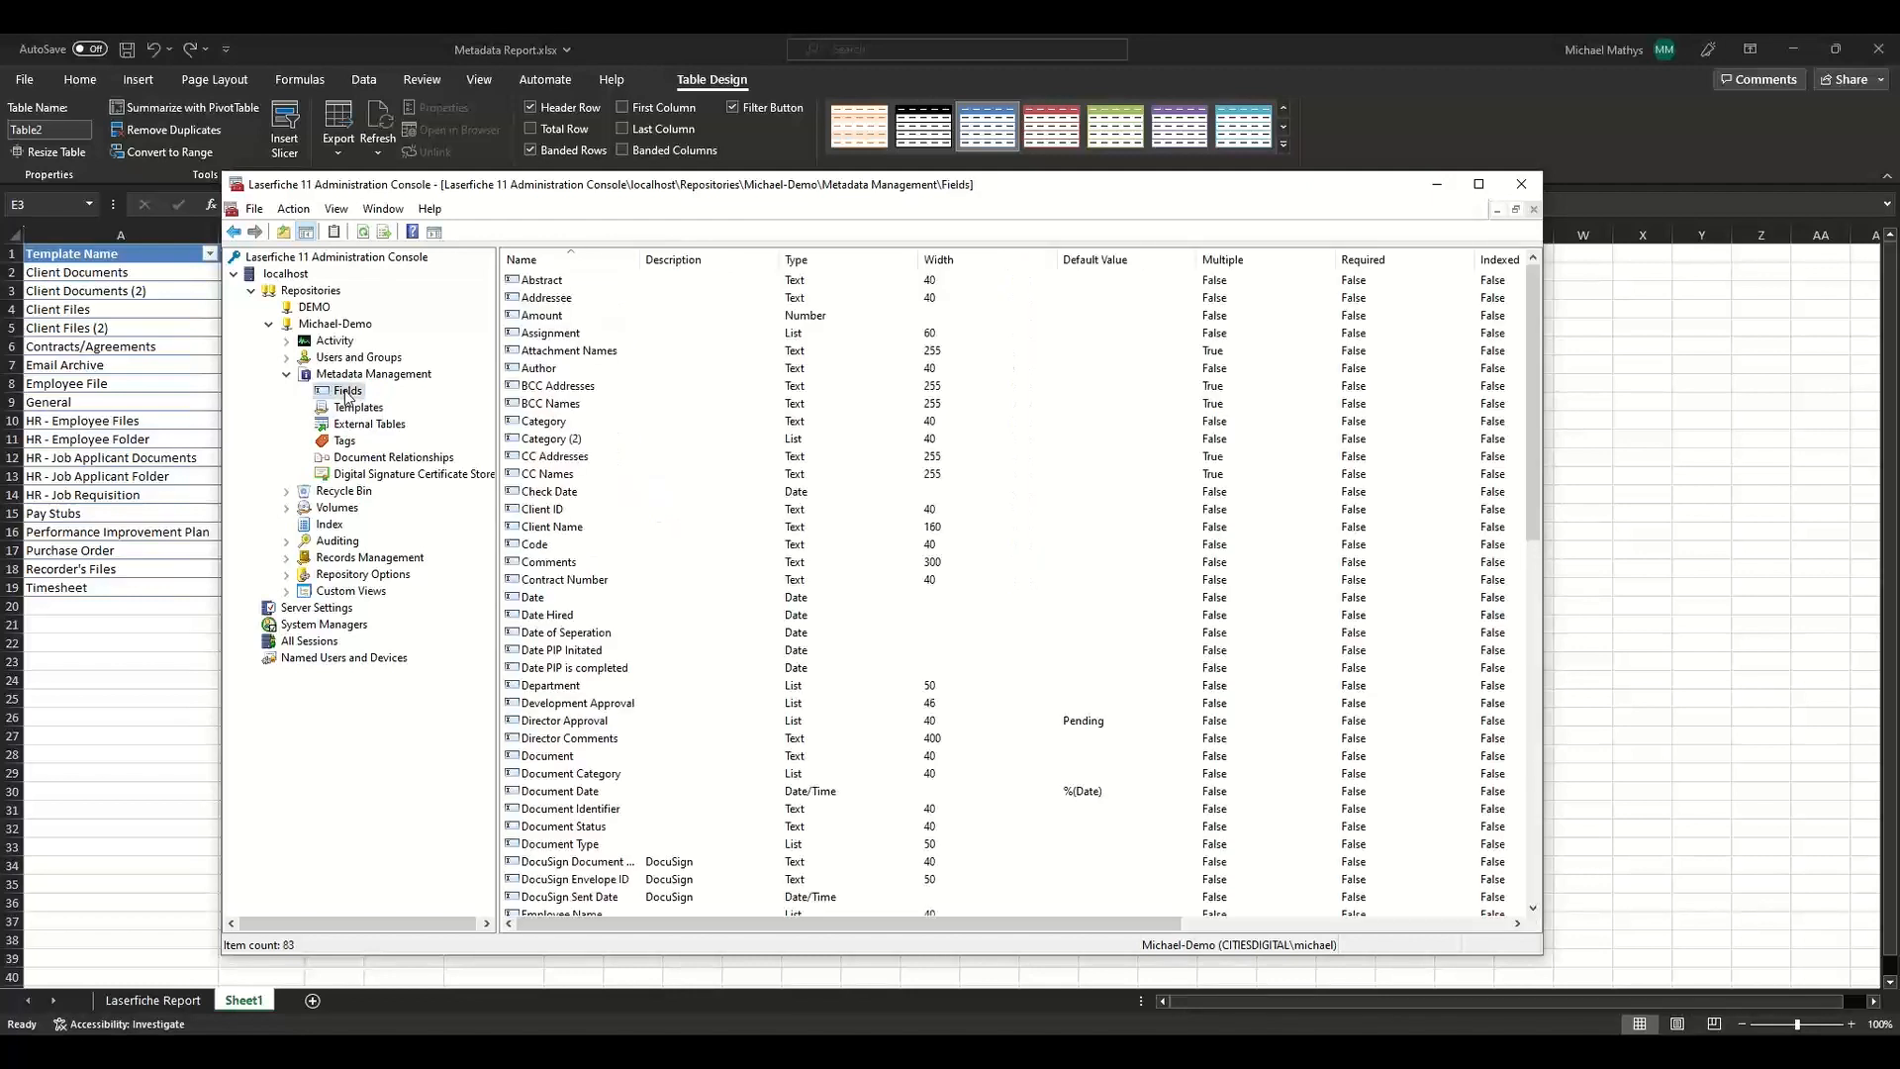
pyautogui.click(347, 412)
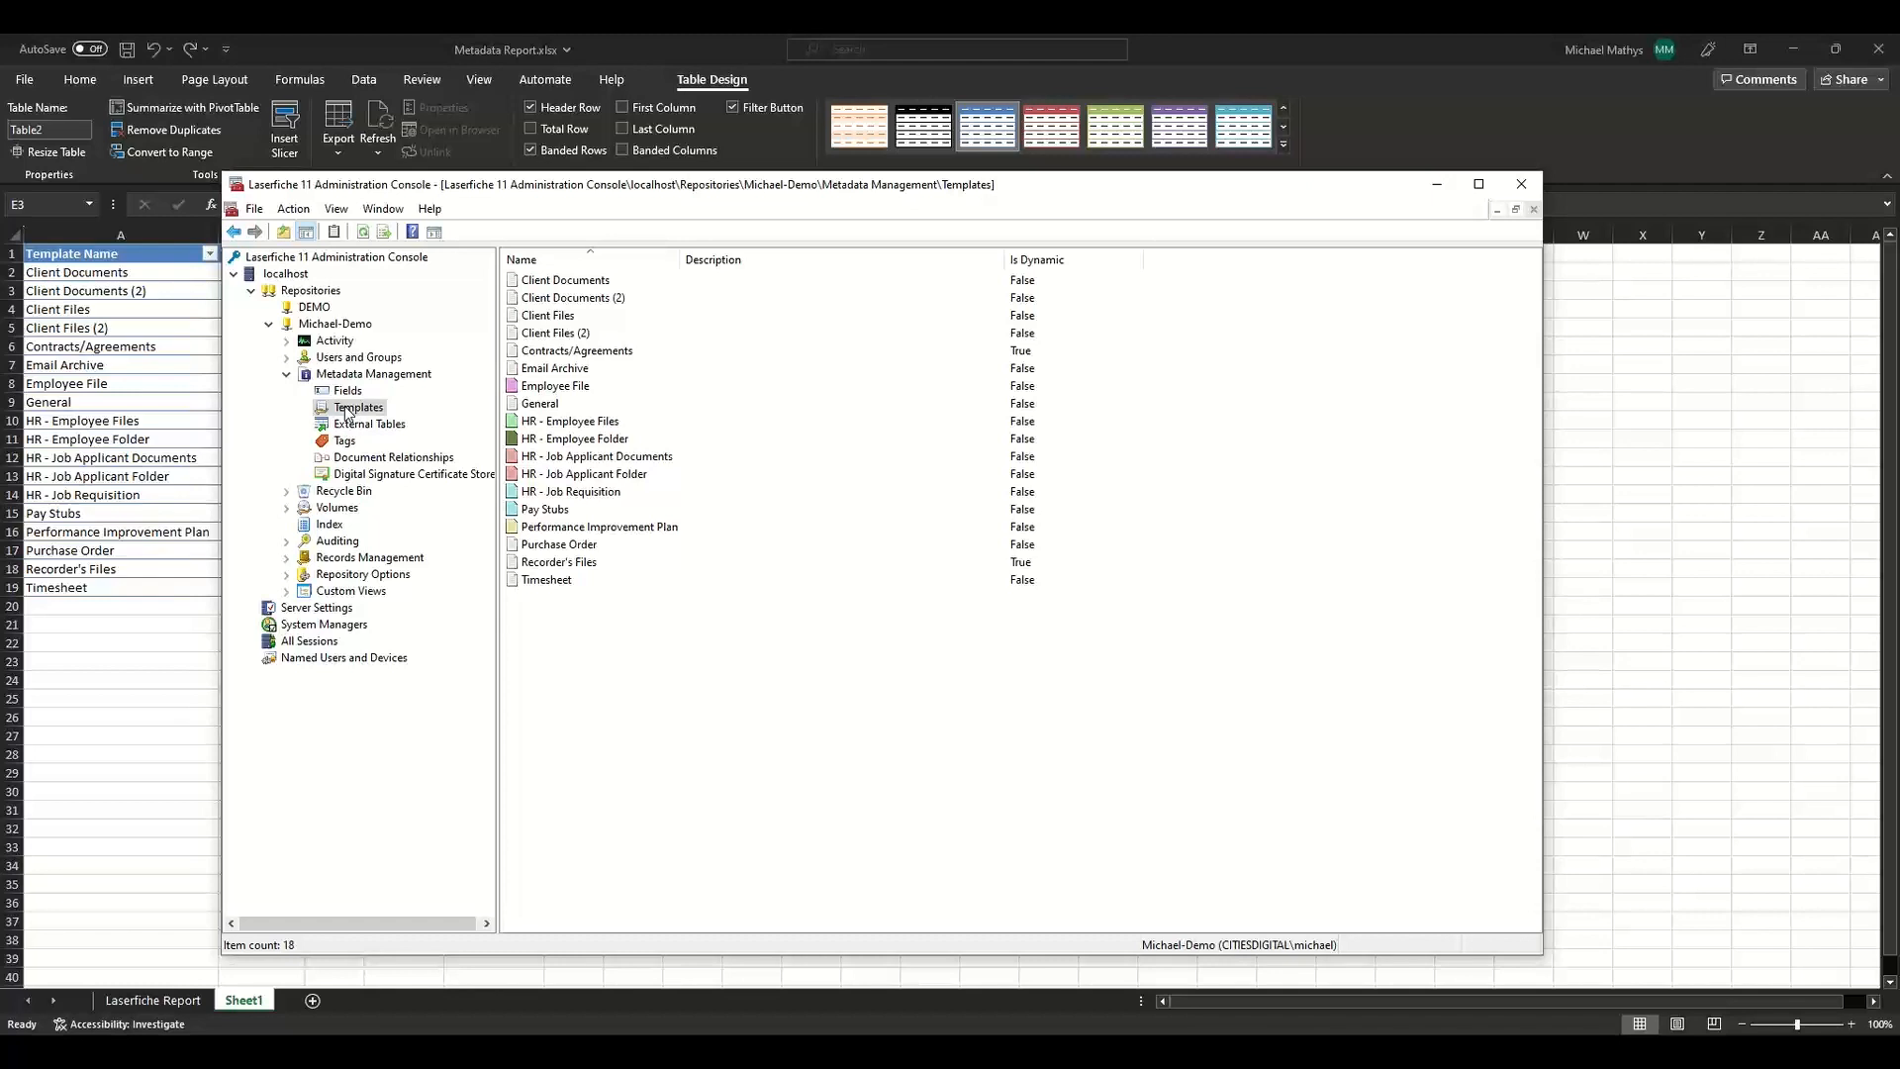
pyautogui.moveTo(459, 190); pyautogui.dragTo(883, 149)
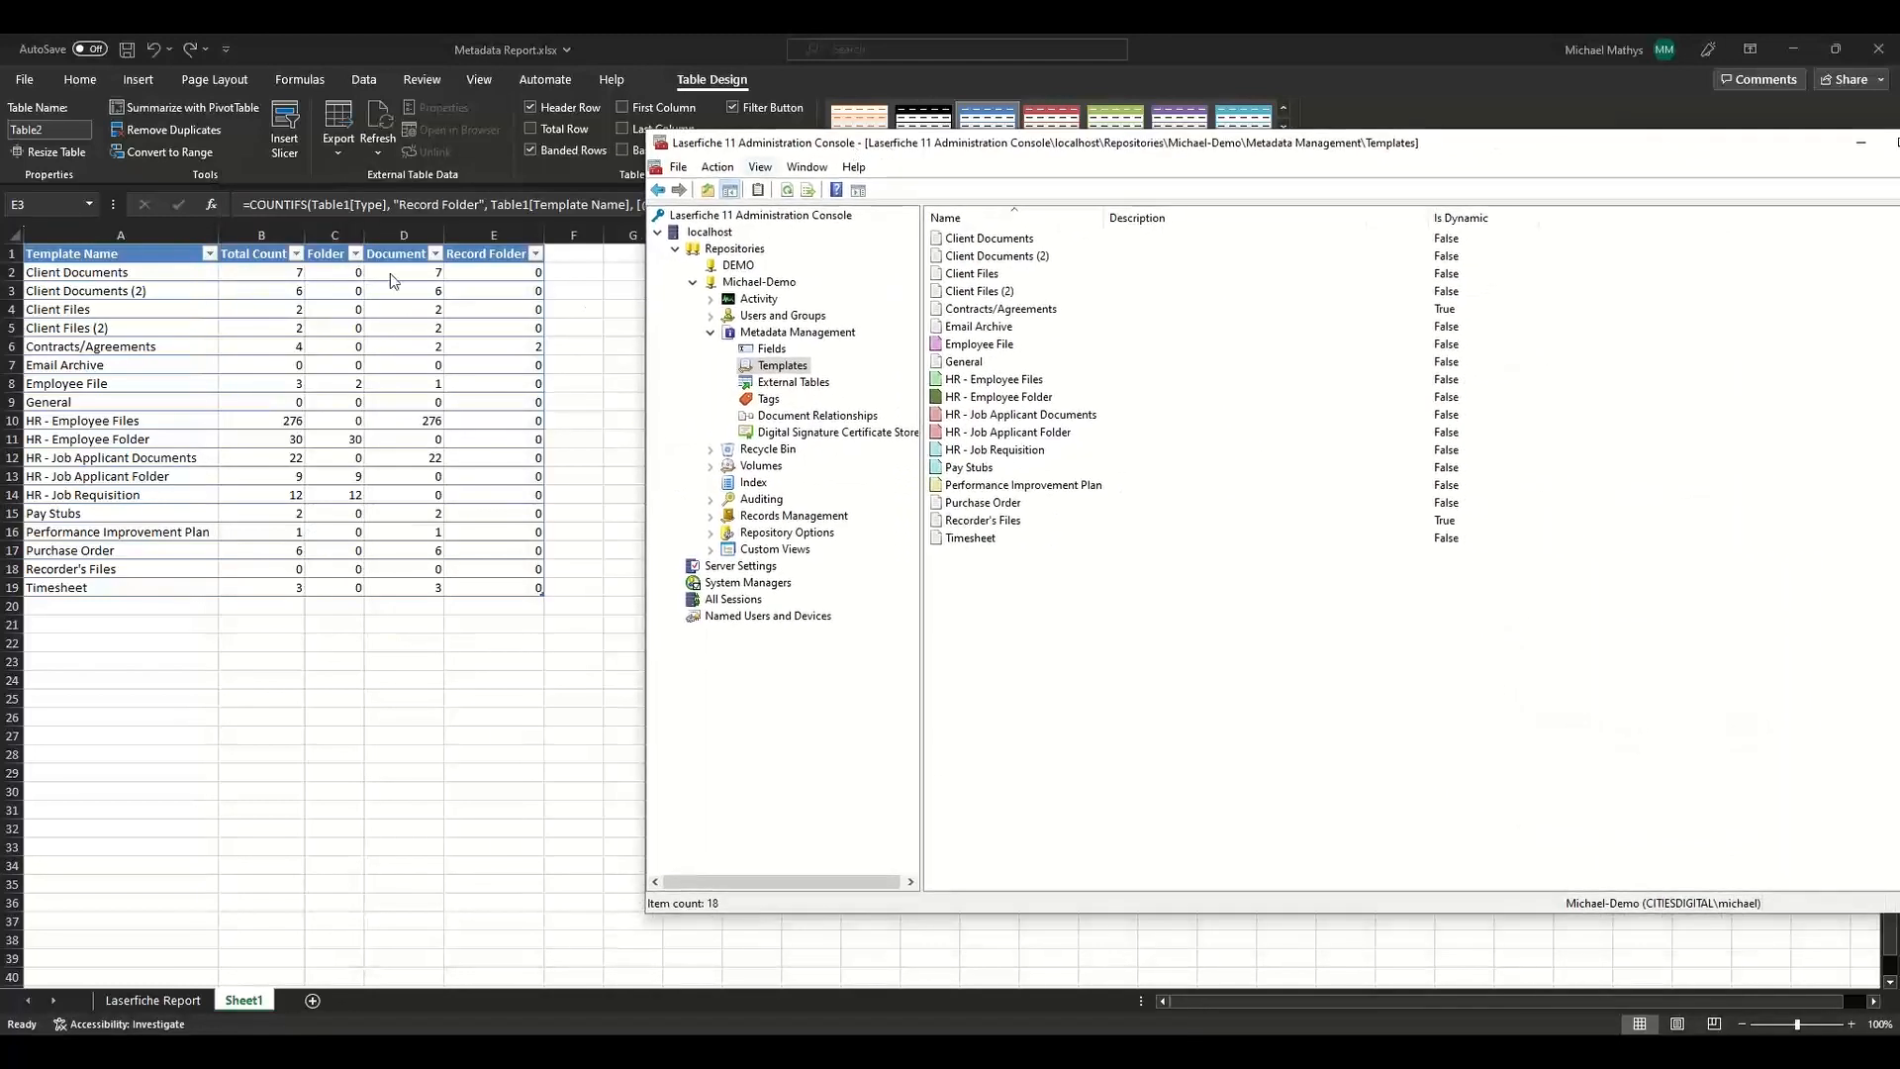
pyautogui.click(270, 426)
pyautogui.click(268, 420)
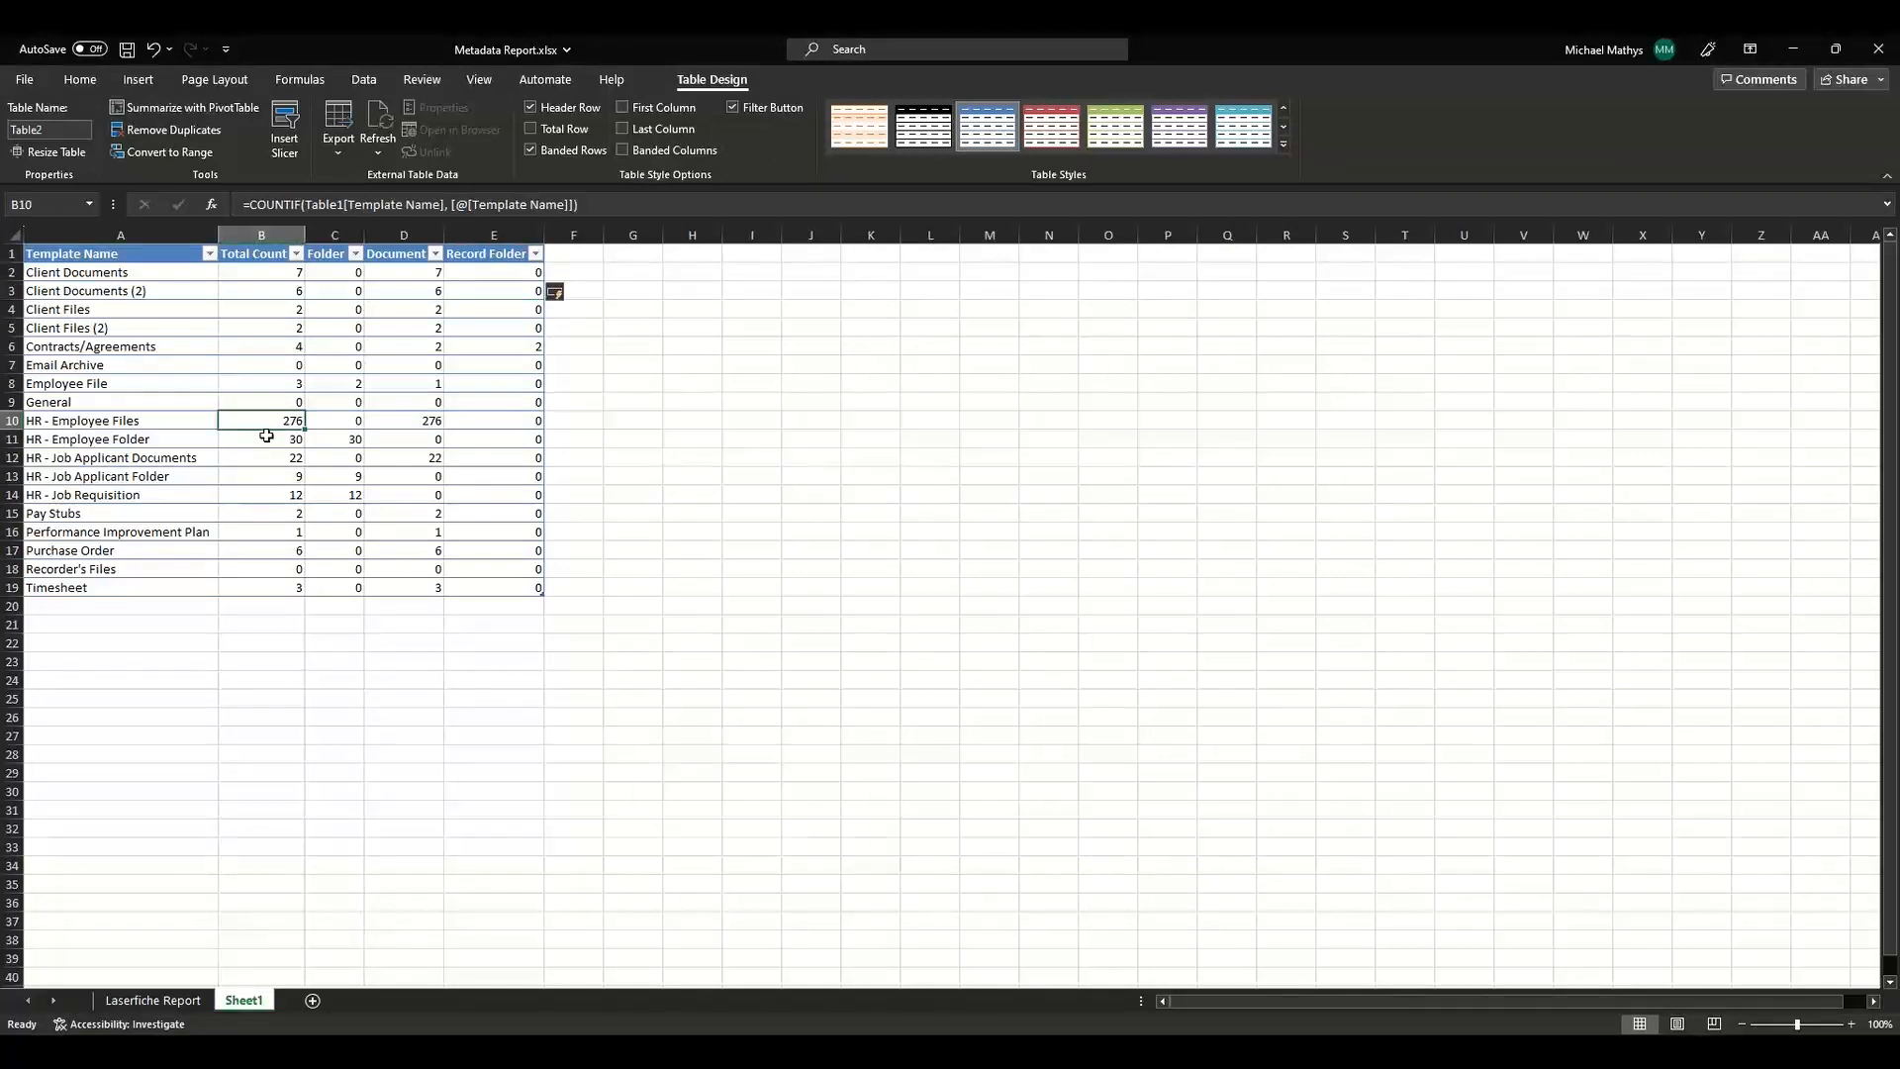
pyautogui.keyDown('ctrl'); pyautogui.click(267, 436); pyautogui.keyUp('ctrl')
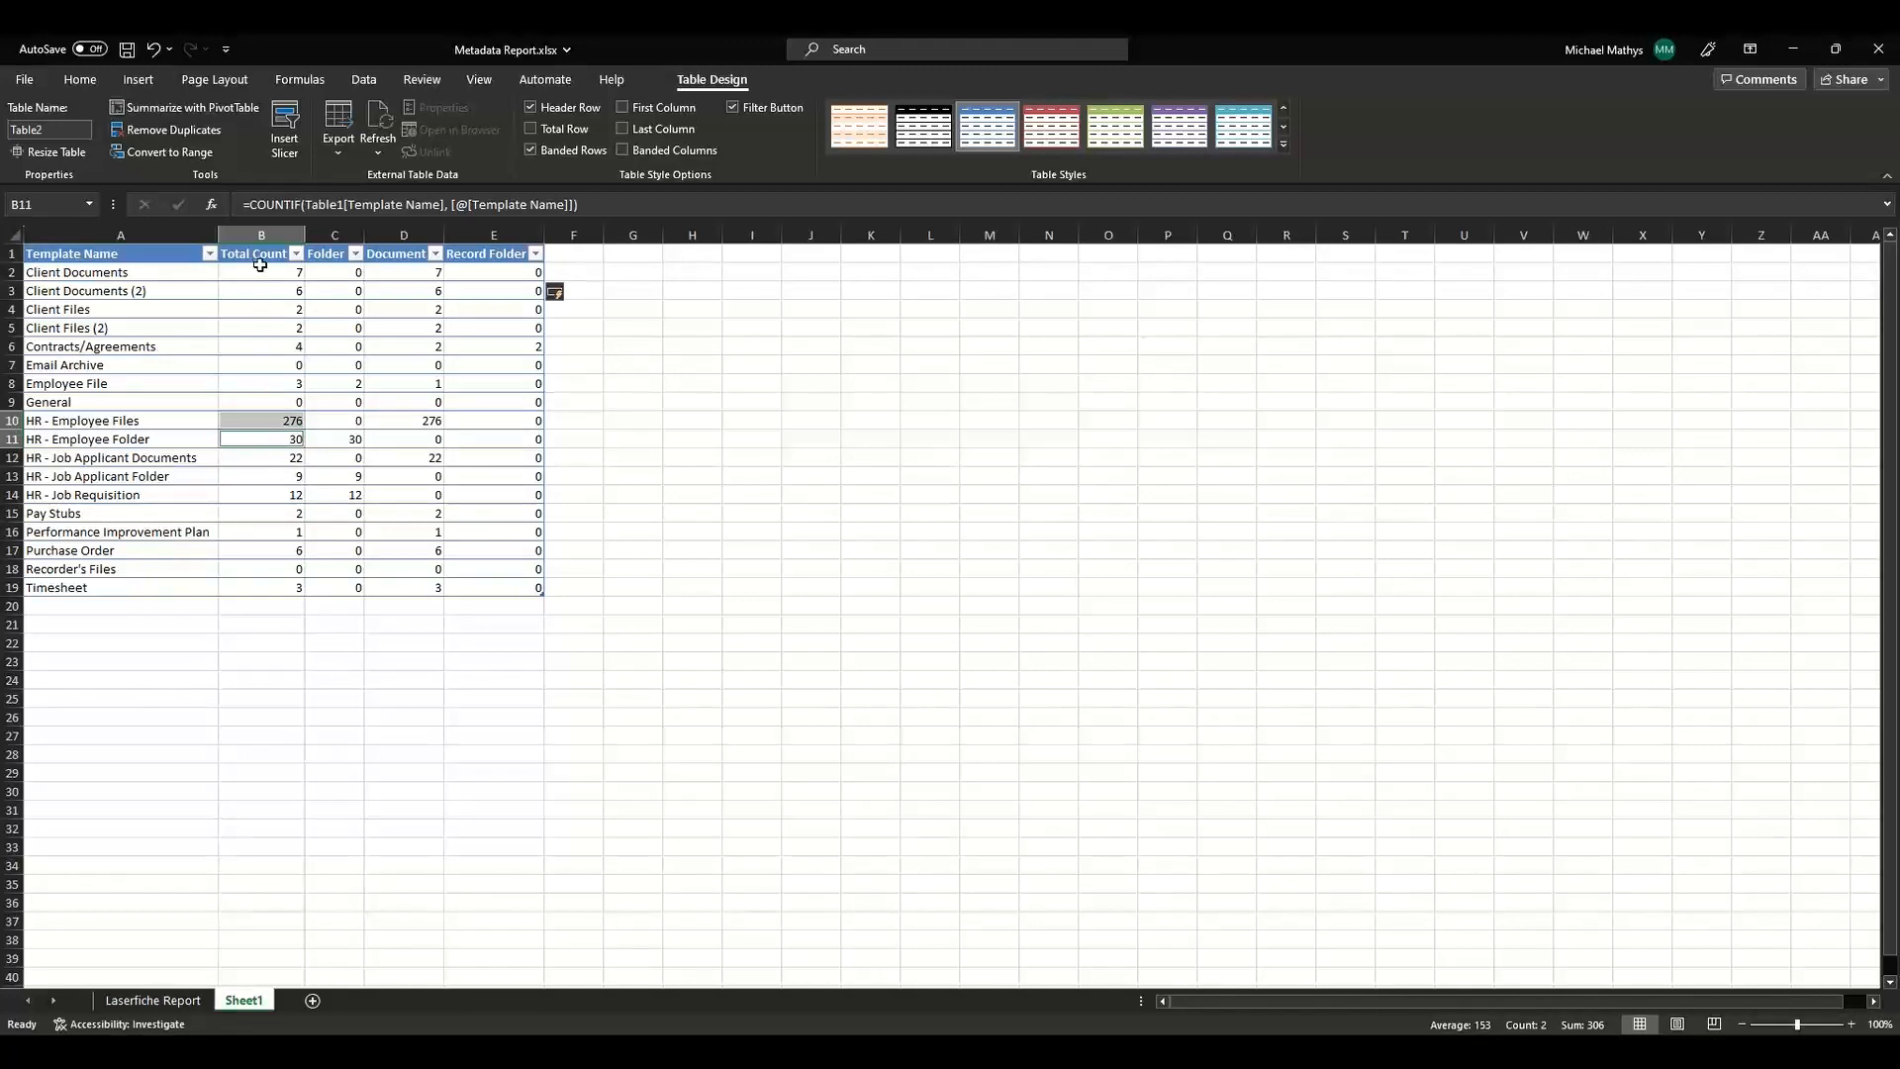
pyautogui.moveTo(262, 269); pyautogui.dragTo(259, 332)
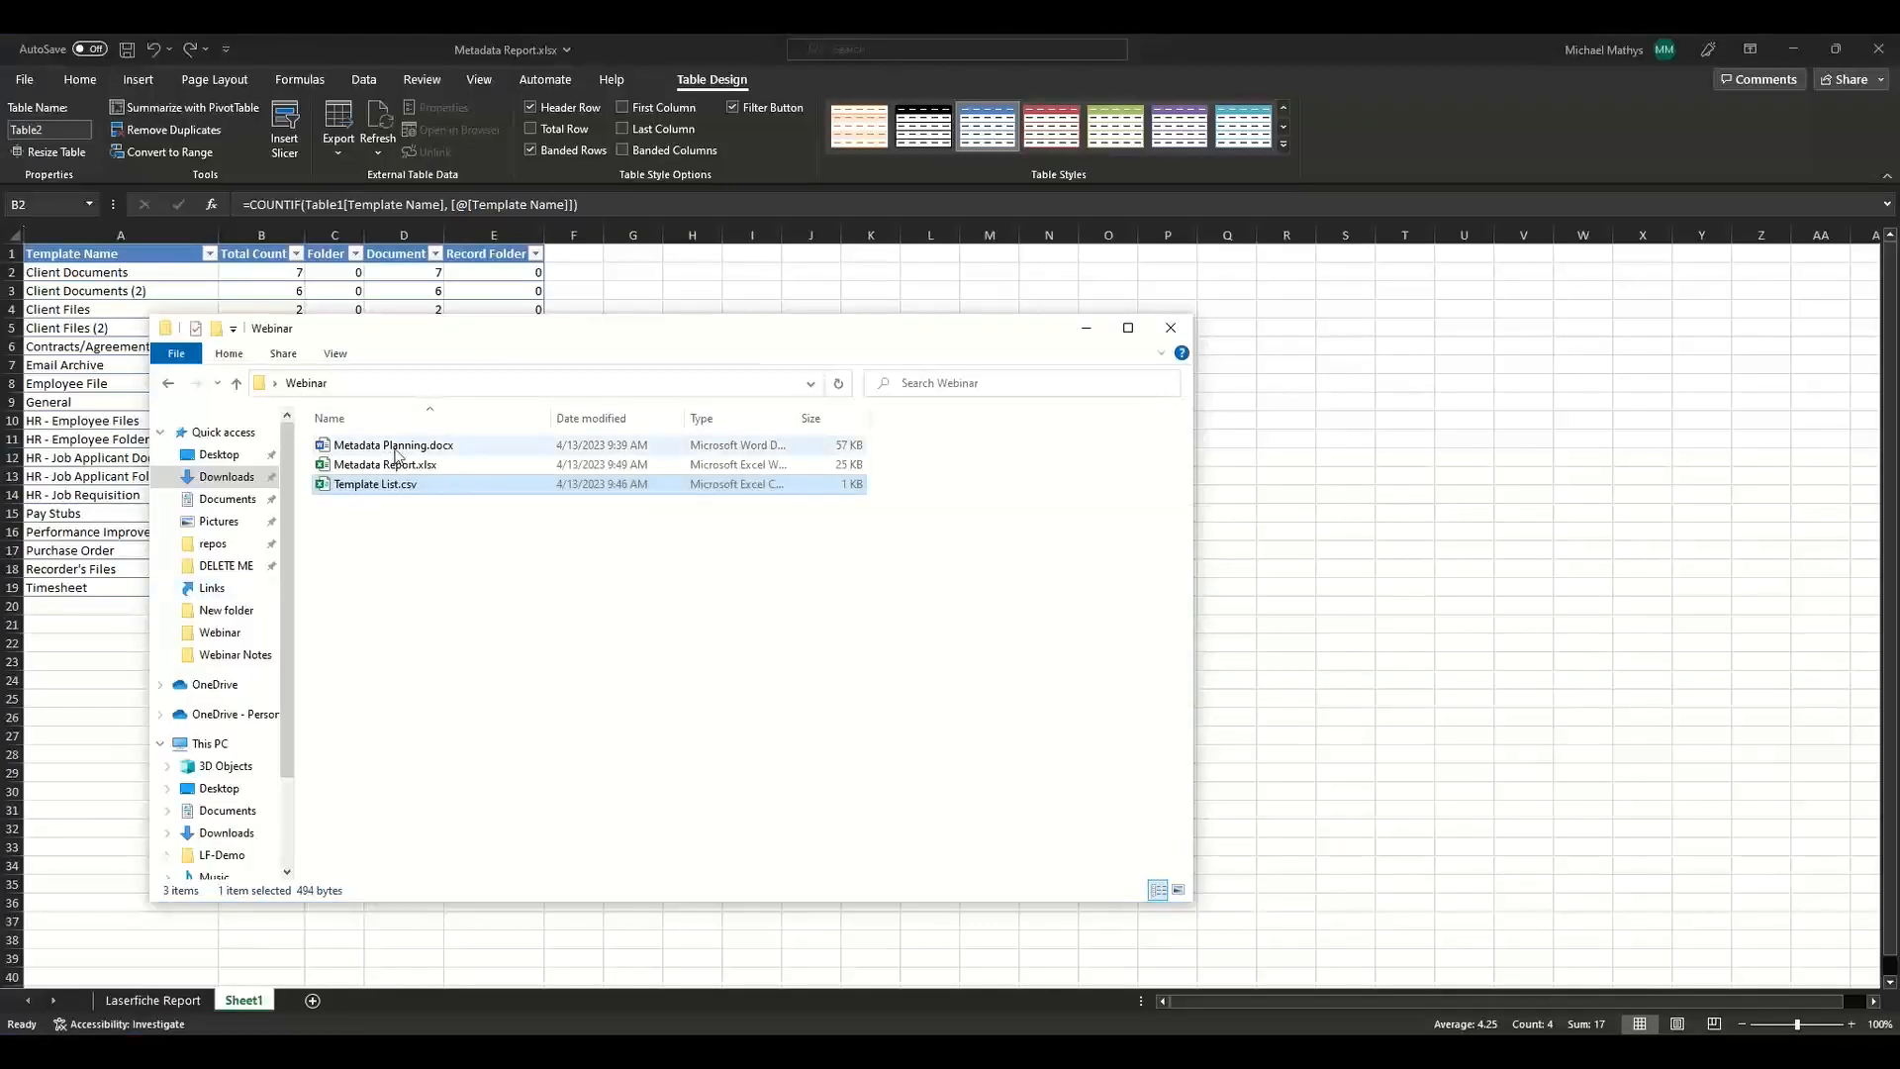
# Open Metadata Planning.docx from the Webinar folder and review its template field table.
pyautogui.click(396, 447)
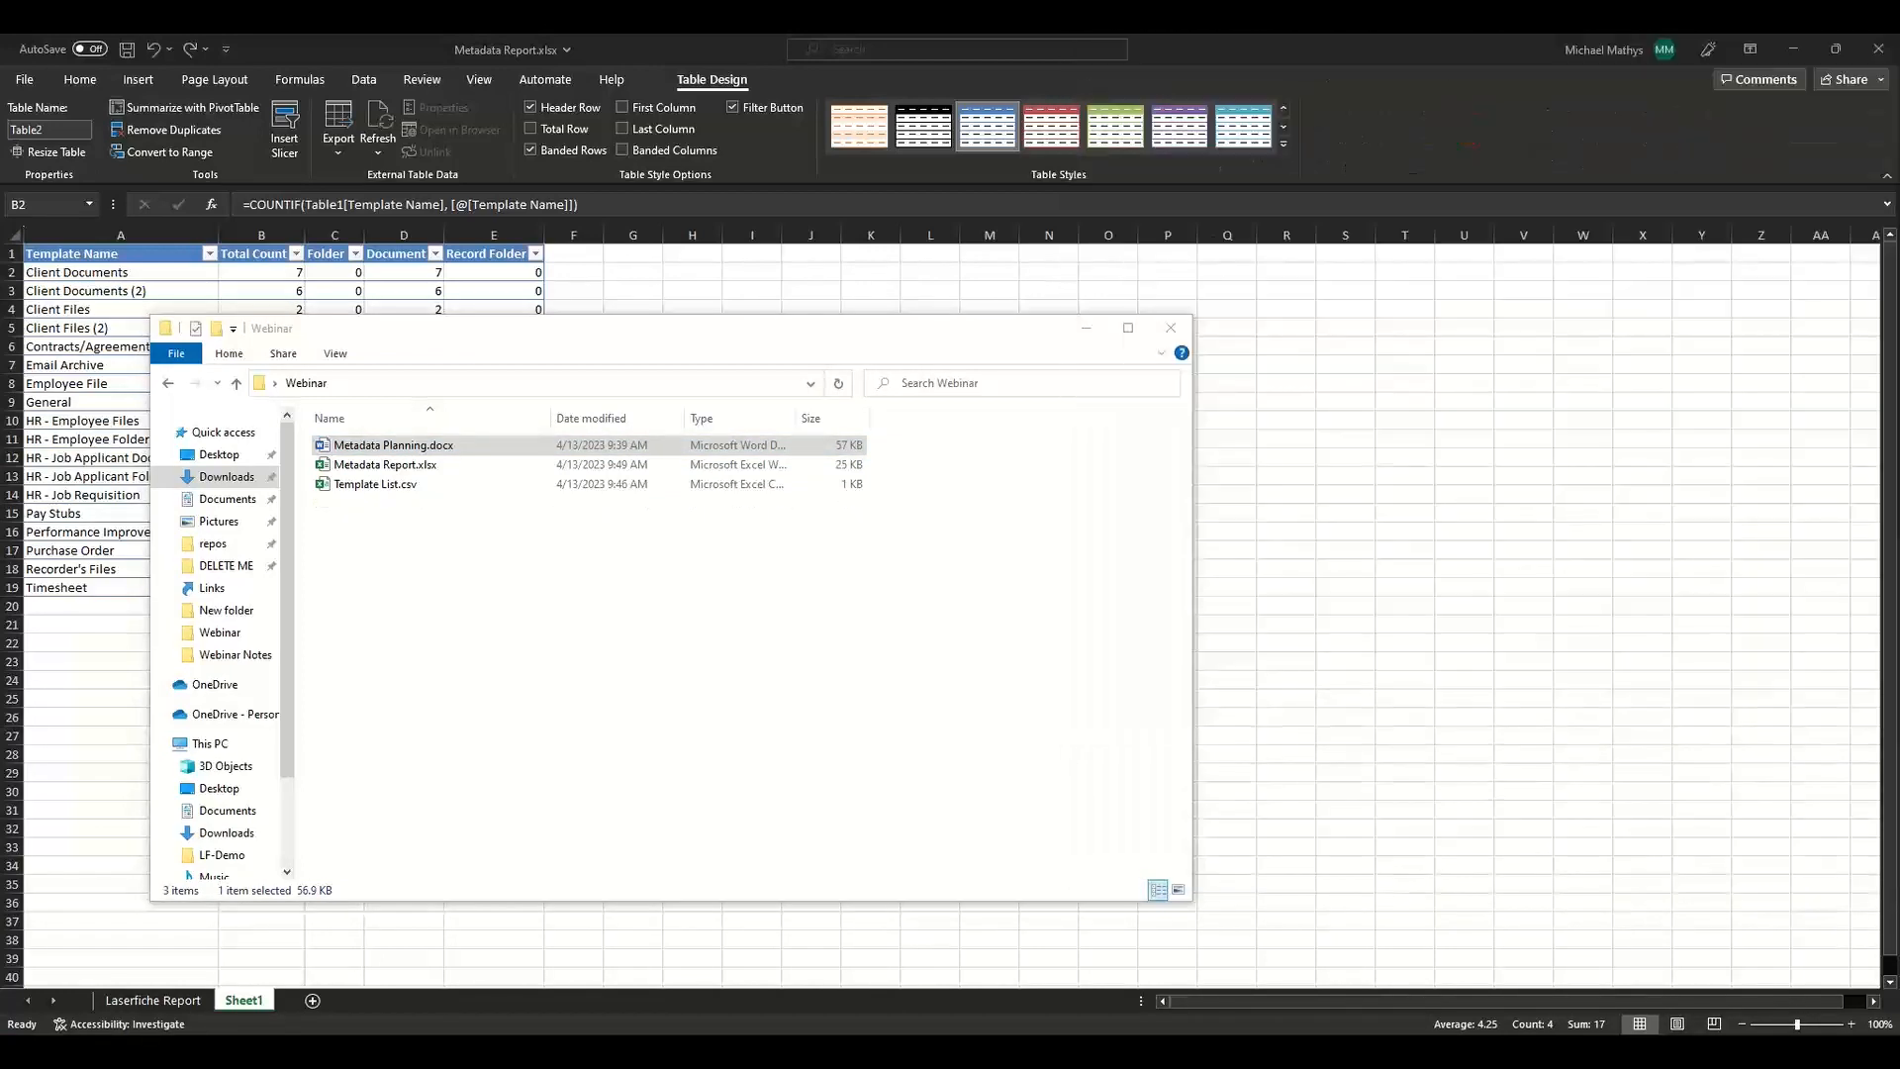
pyautogui.moveTo(1899, 59); pyautogui.dragTo(910, 186)
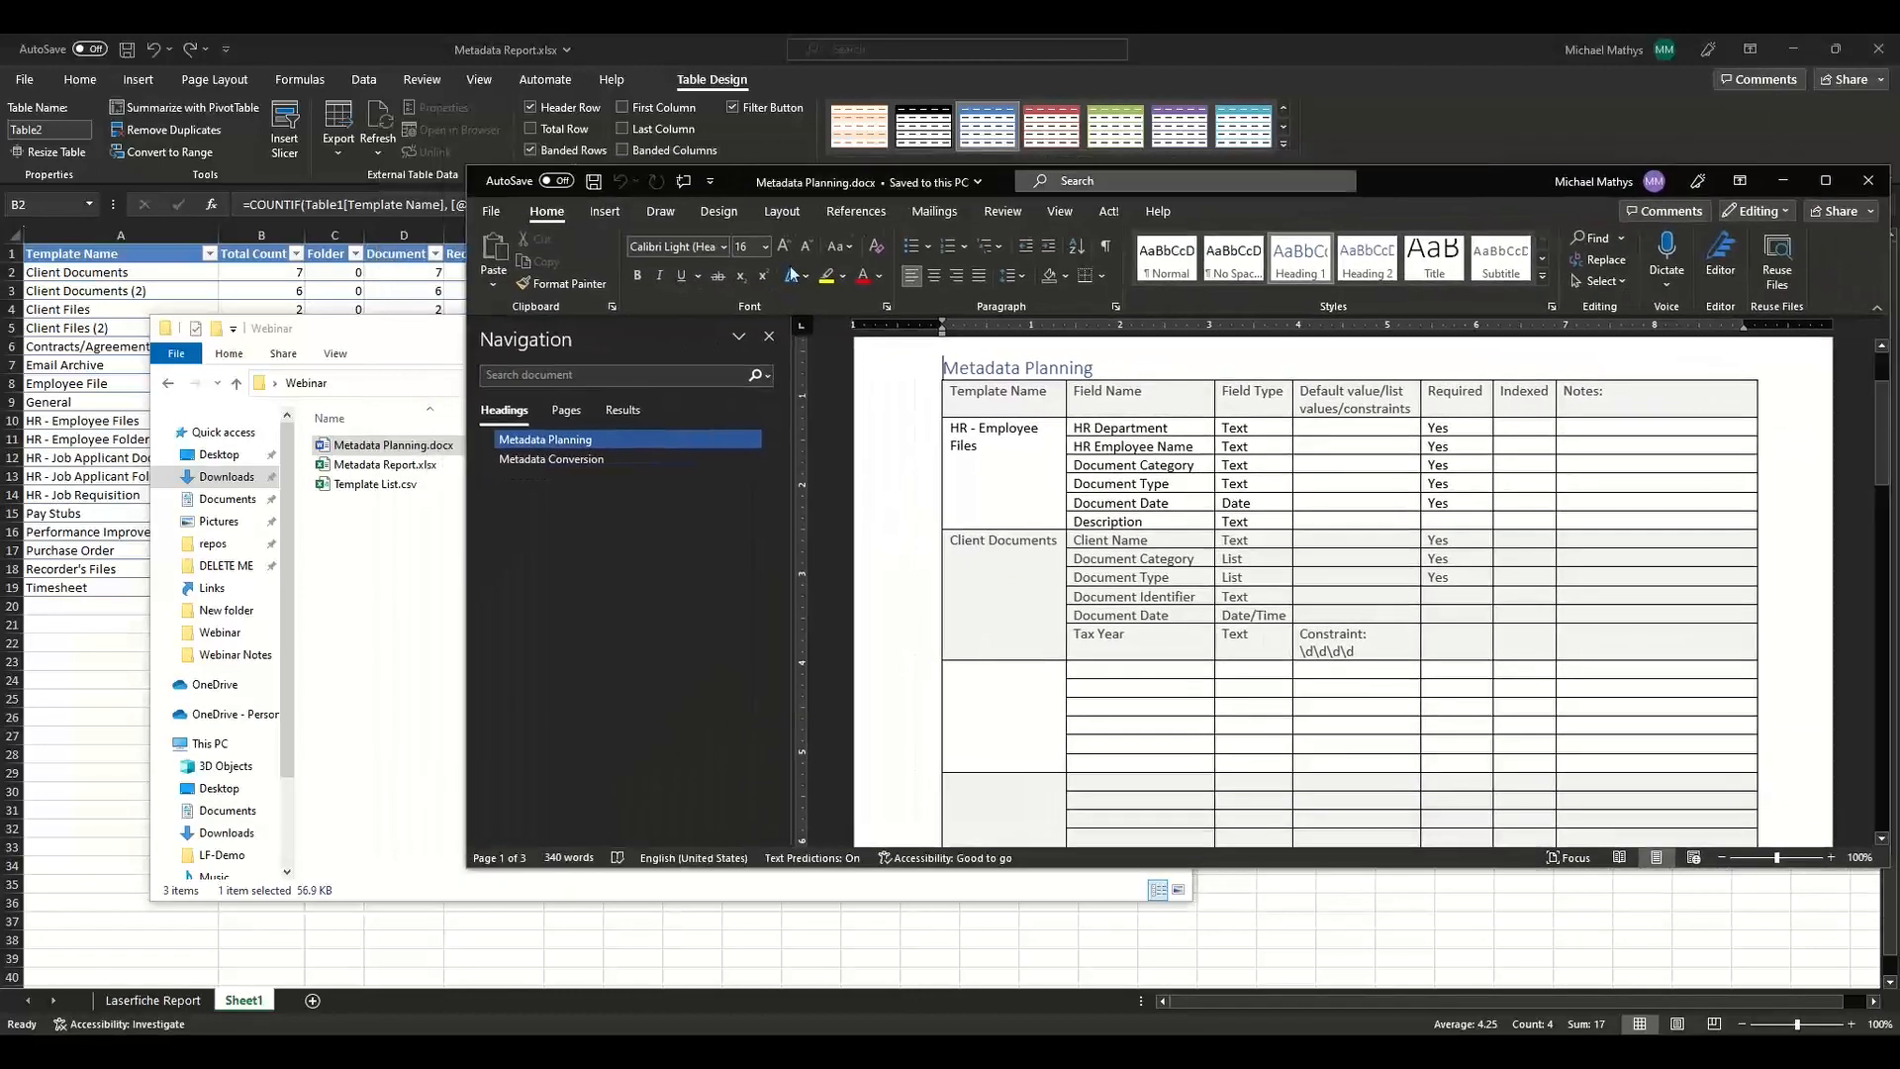
pyautogui.click(395, 326)
pyautogui.click(1086, 327)
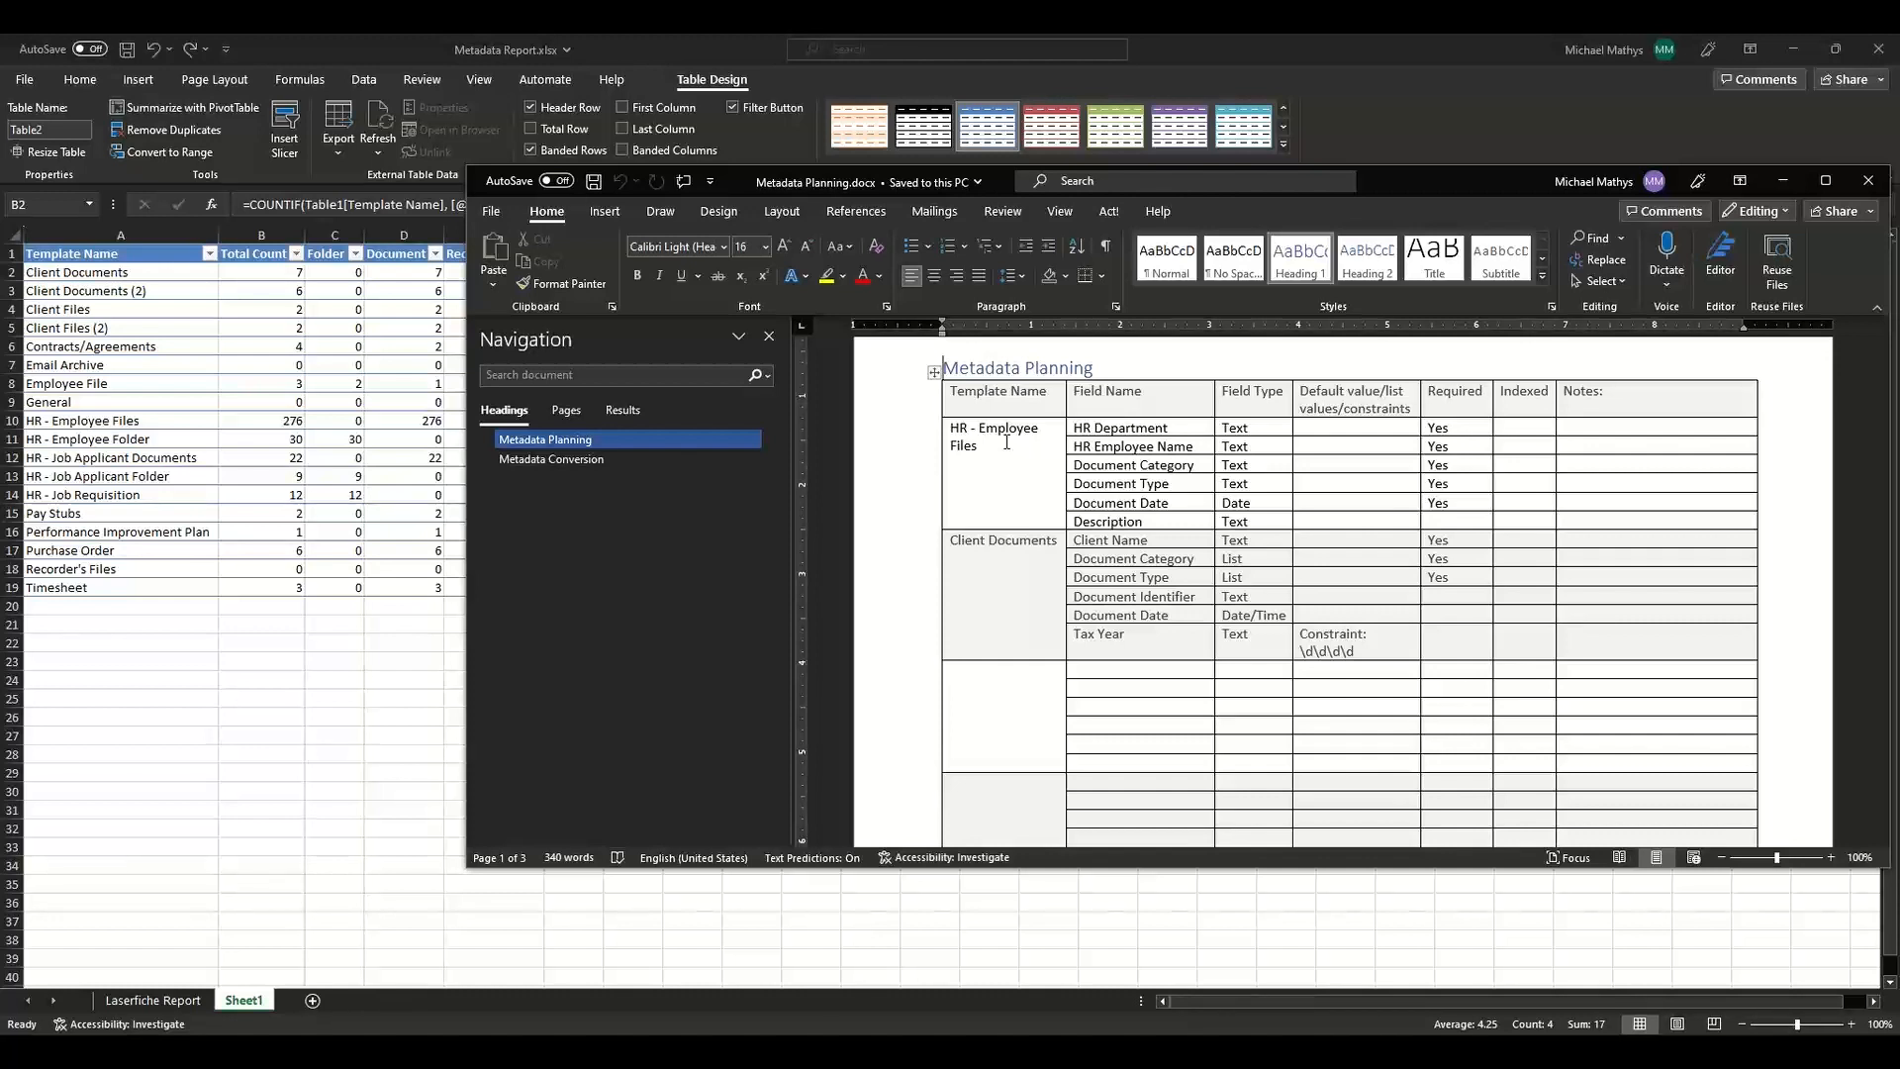
pyautogui.click(1006, 443)
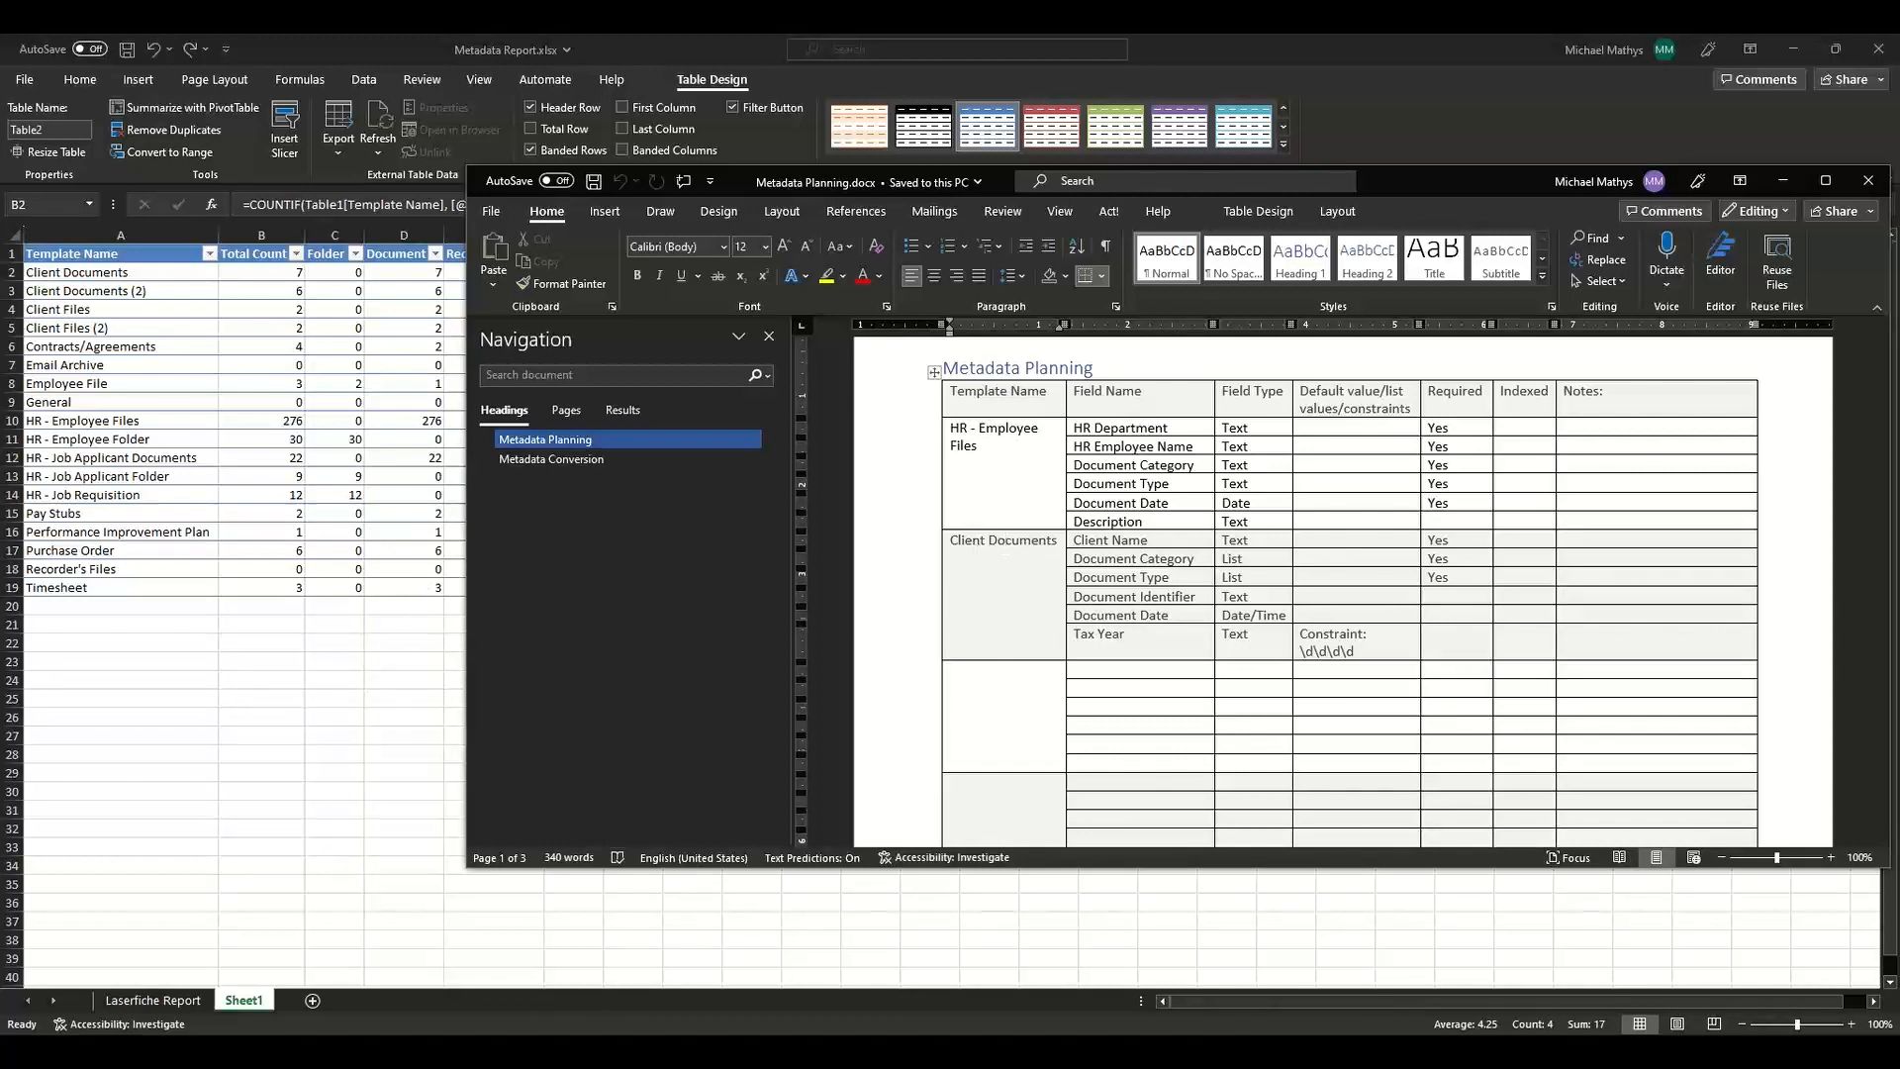
# Open the properties of the HR - Employee Files and Client Documents templates in the Administration Console.
pyautogui.hotkey('alt', 'Tab')
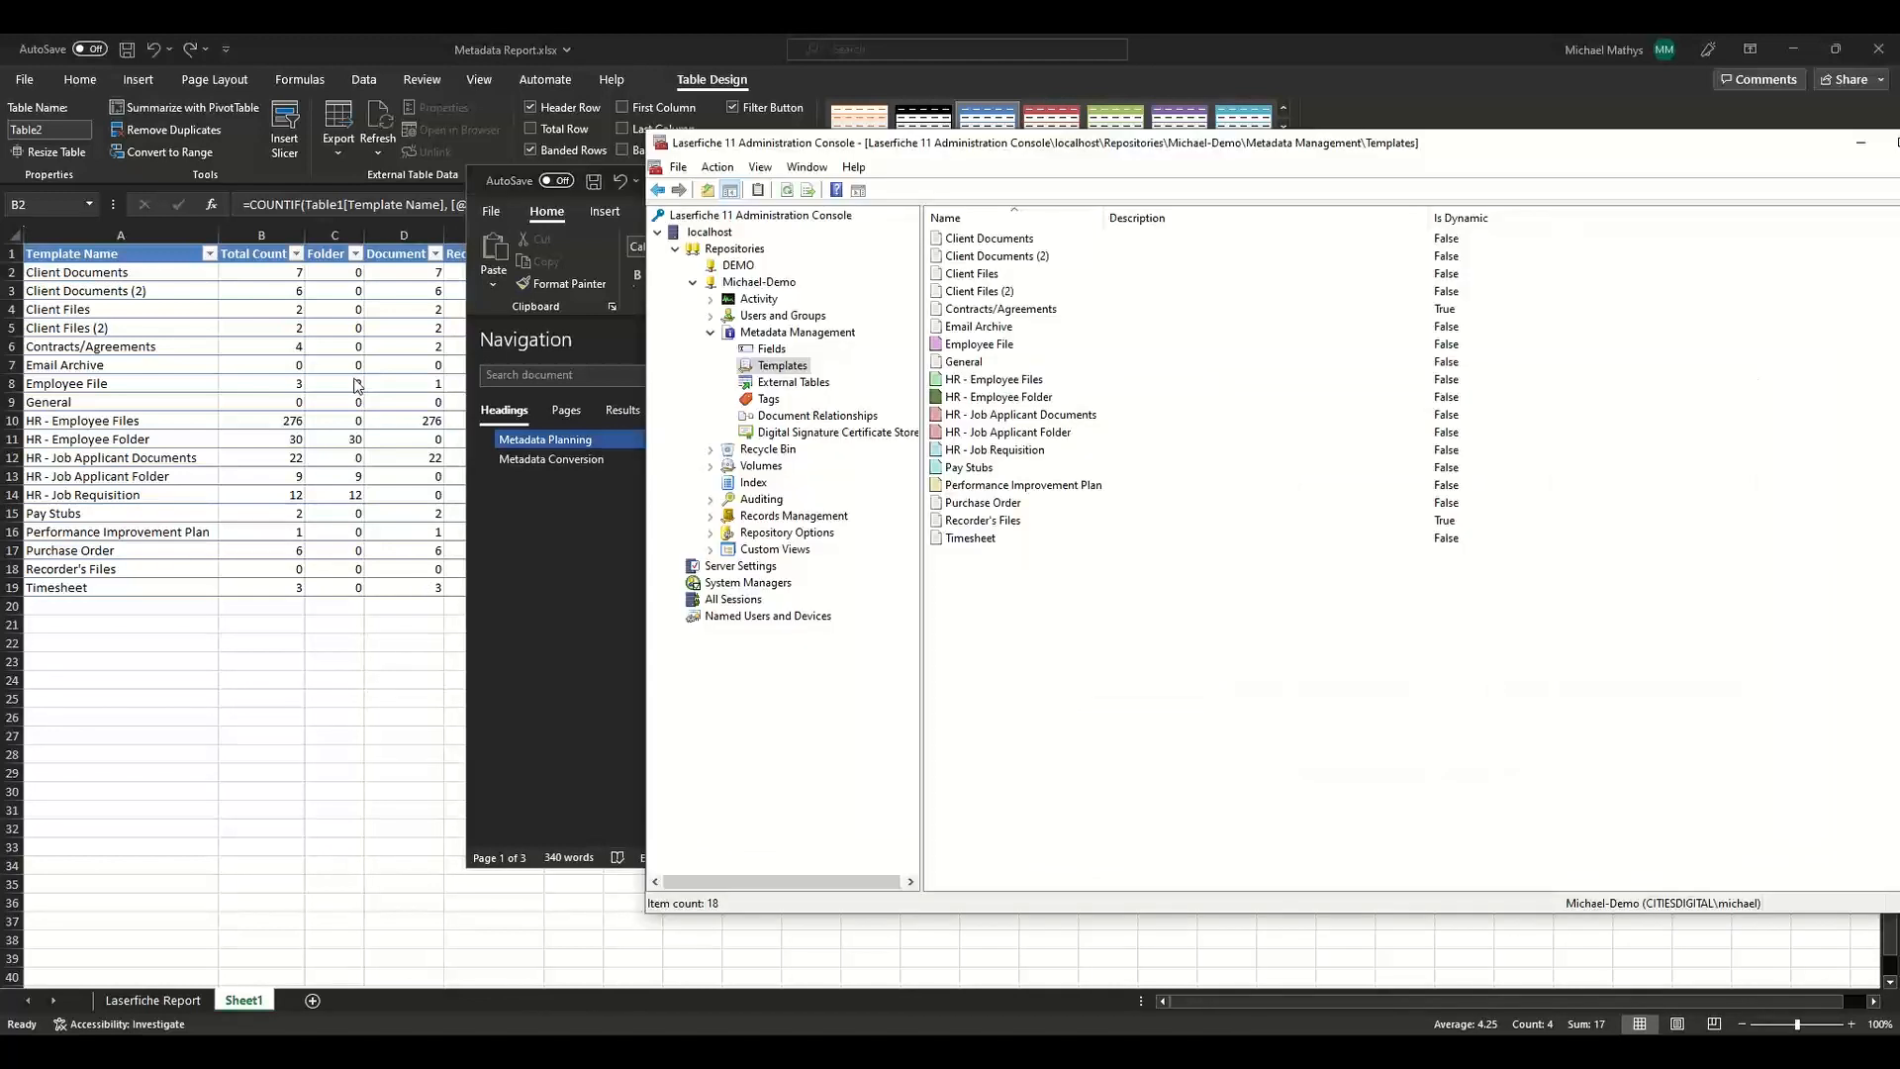
pyautogui.doubleClick(1009, 382)
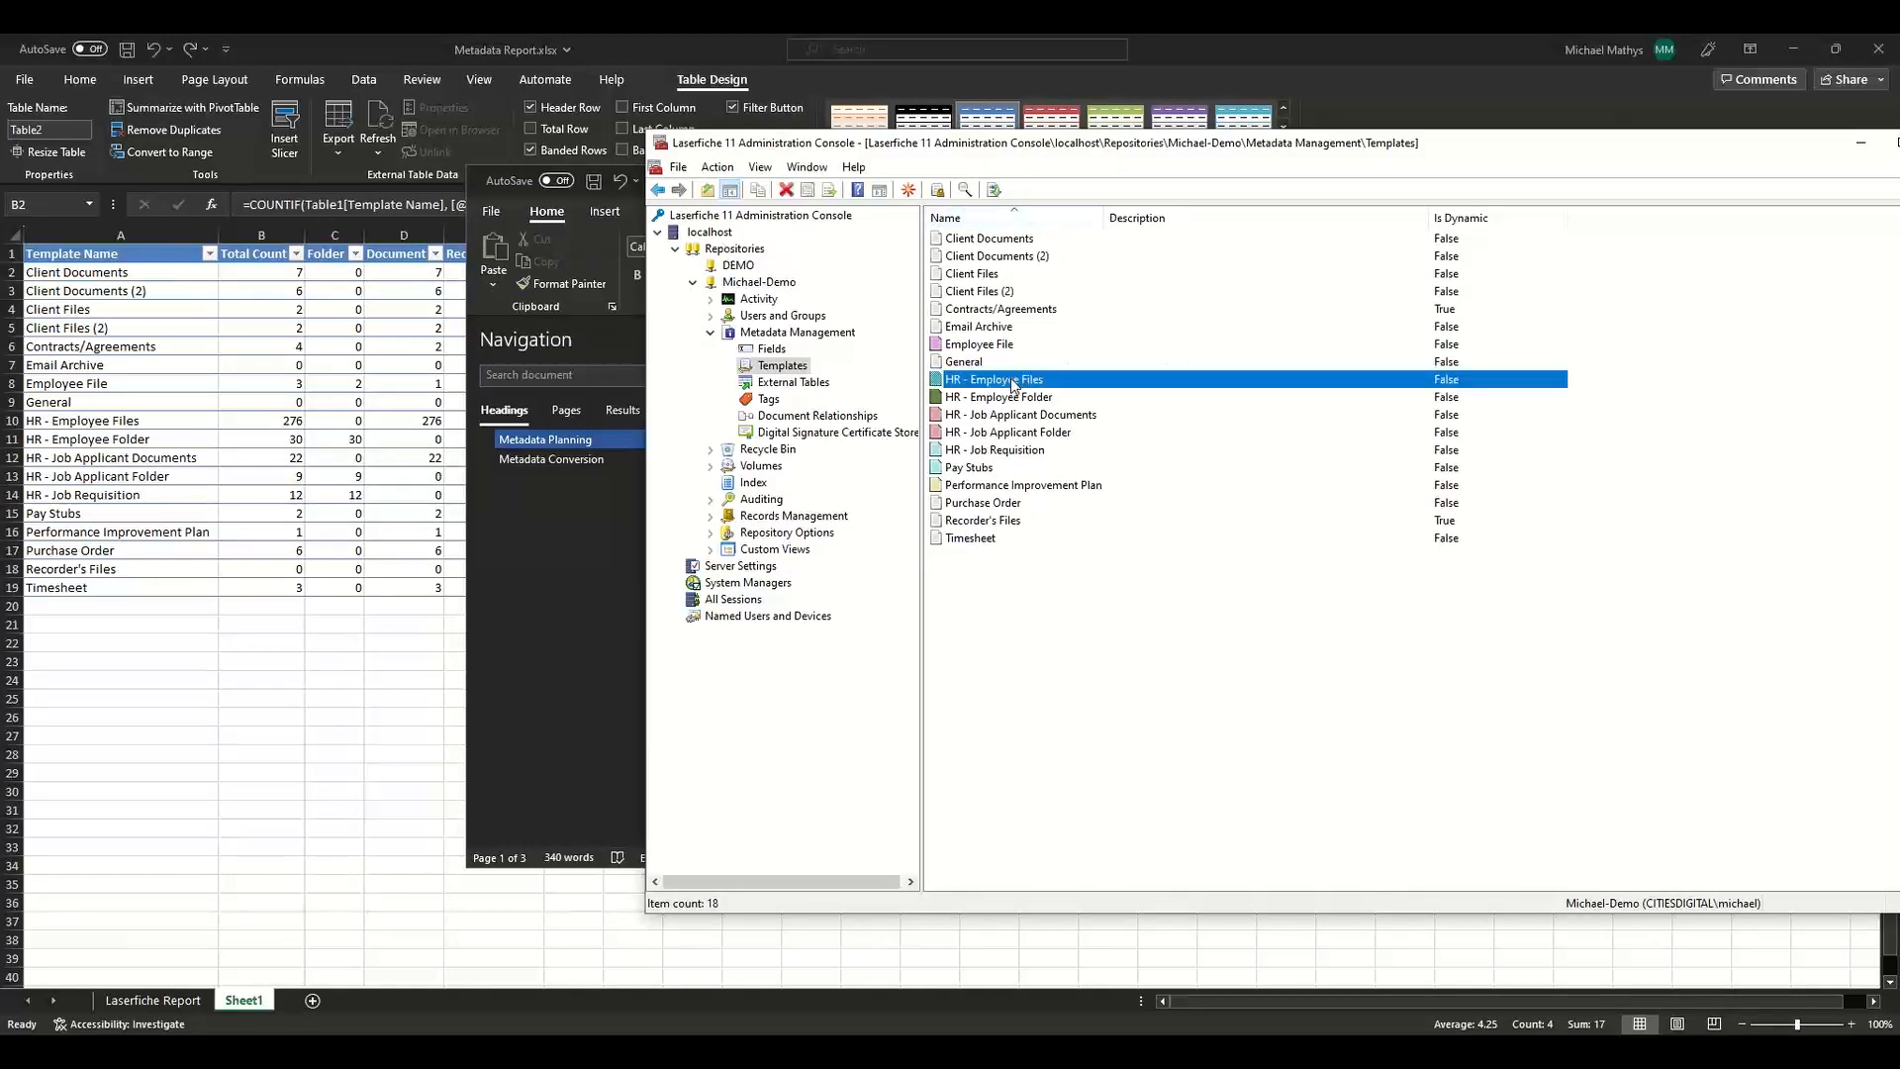
pyautogui.moveTo(1395, 241); pyautogui.dragTo(586, 257)
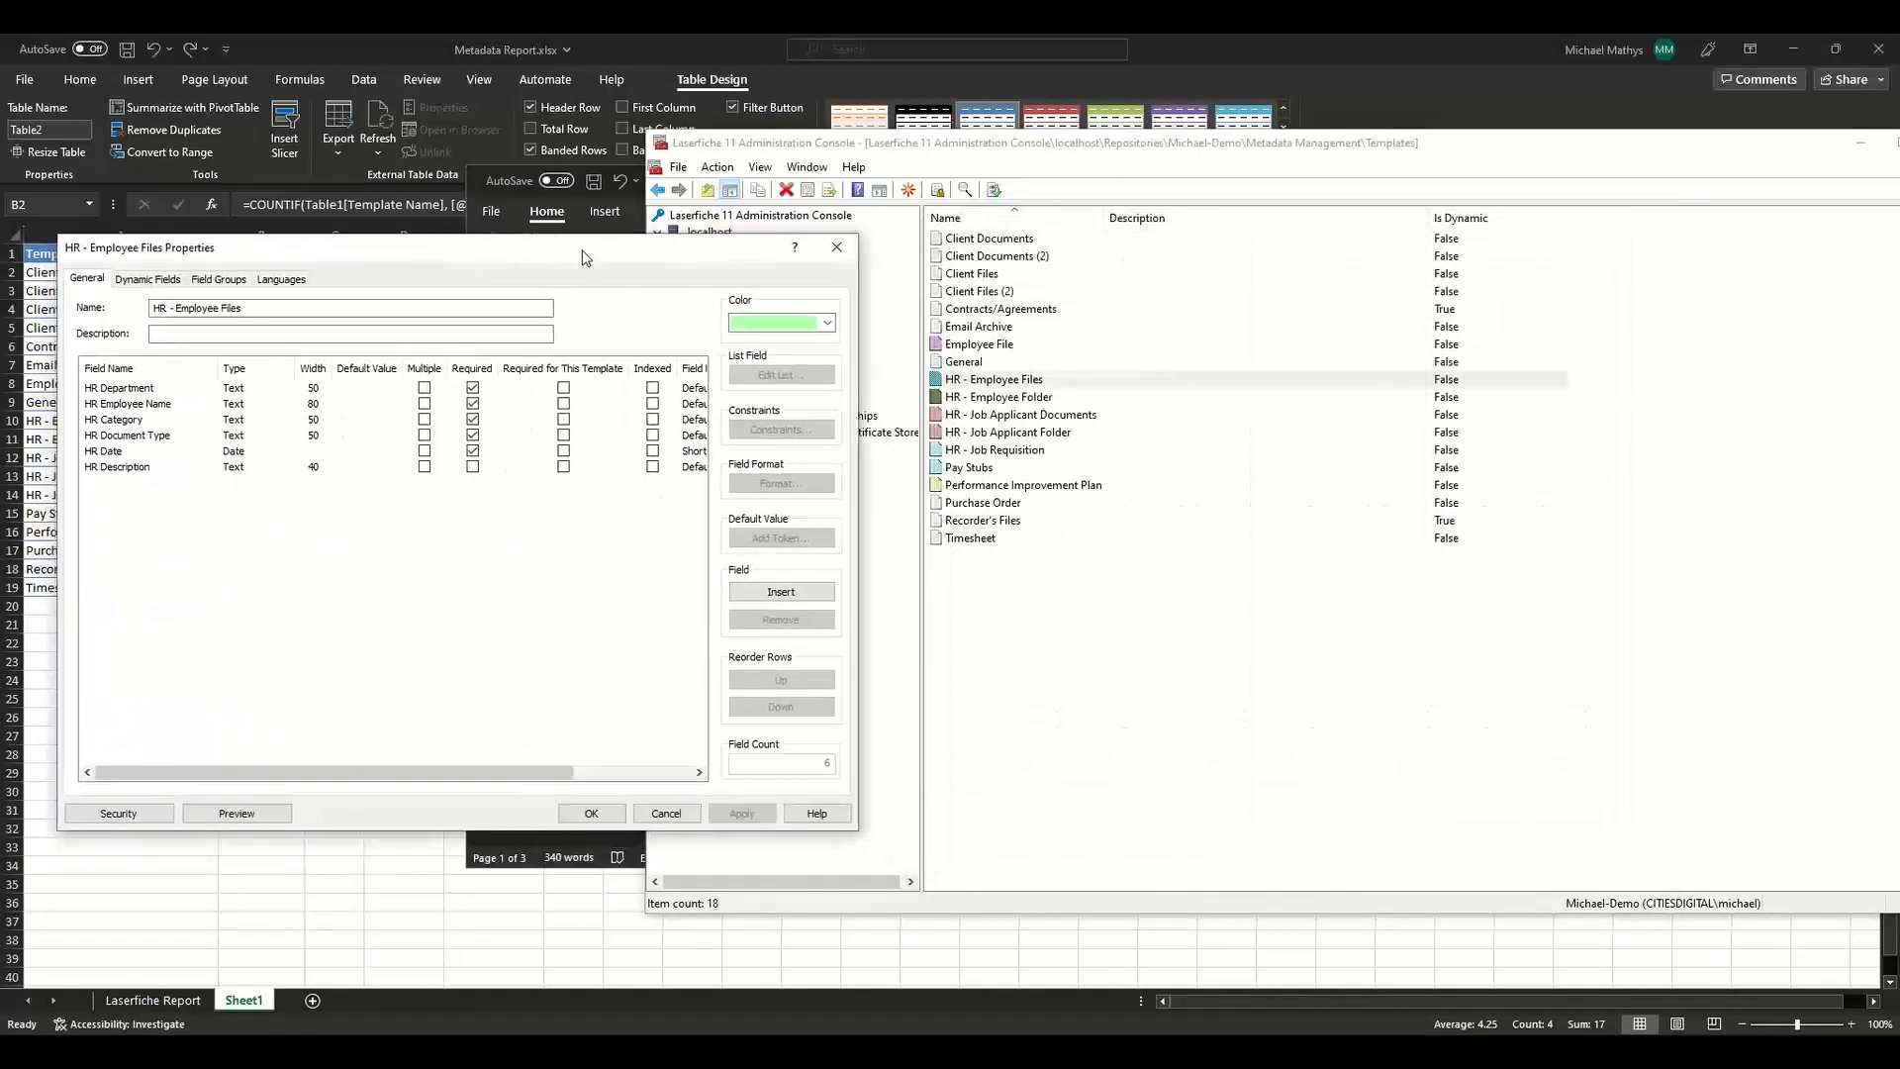
pyautogui.click(1024, 240)
pyautogui.moveTo(1206, 155); pyautogui.dragTo(1565, 167)
pyautogui.doubleClick(1457, 258)
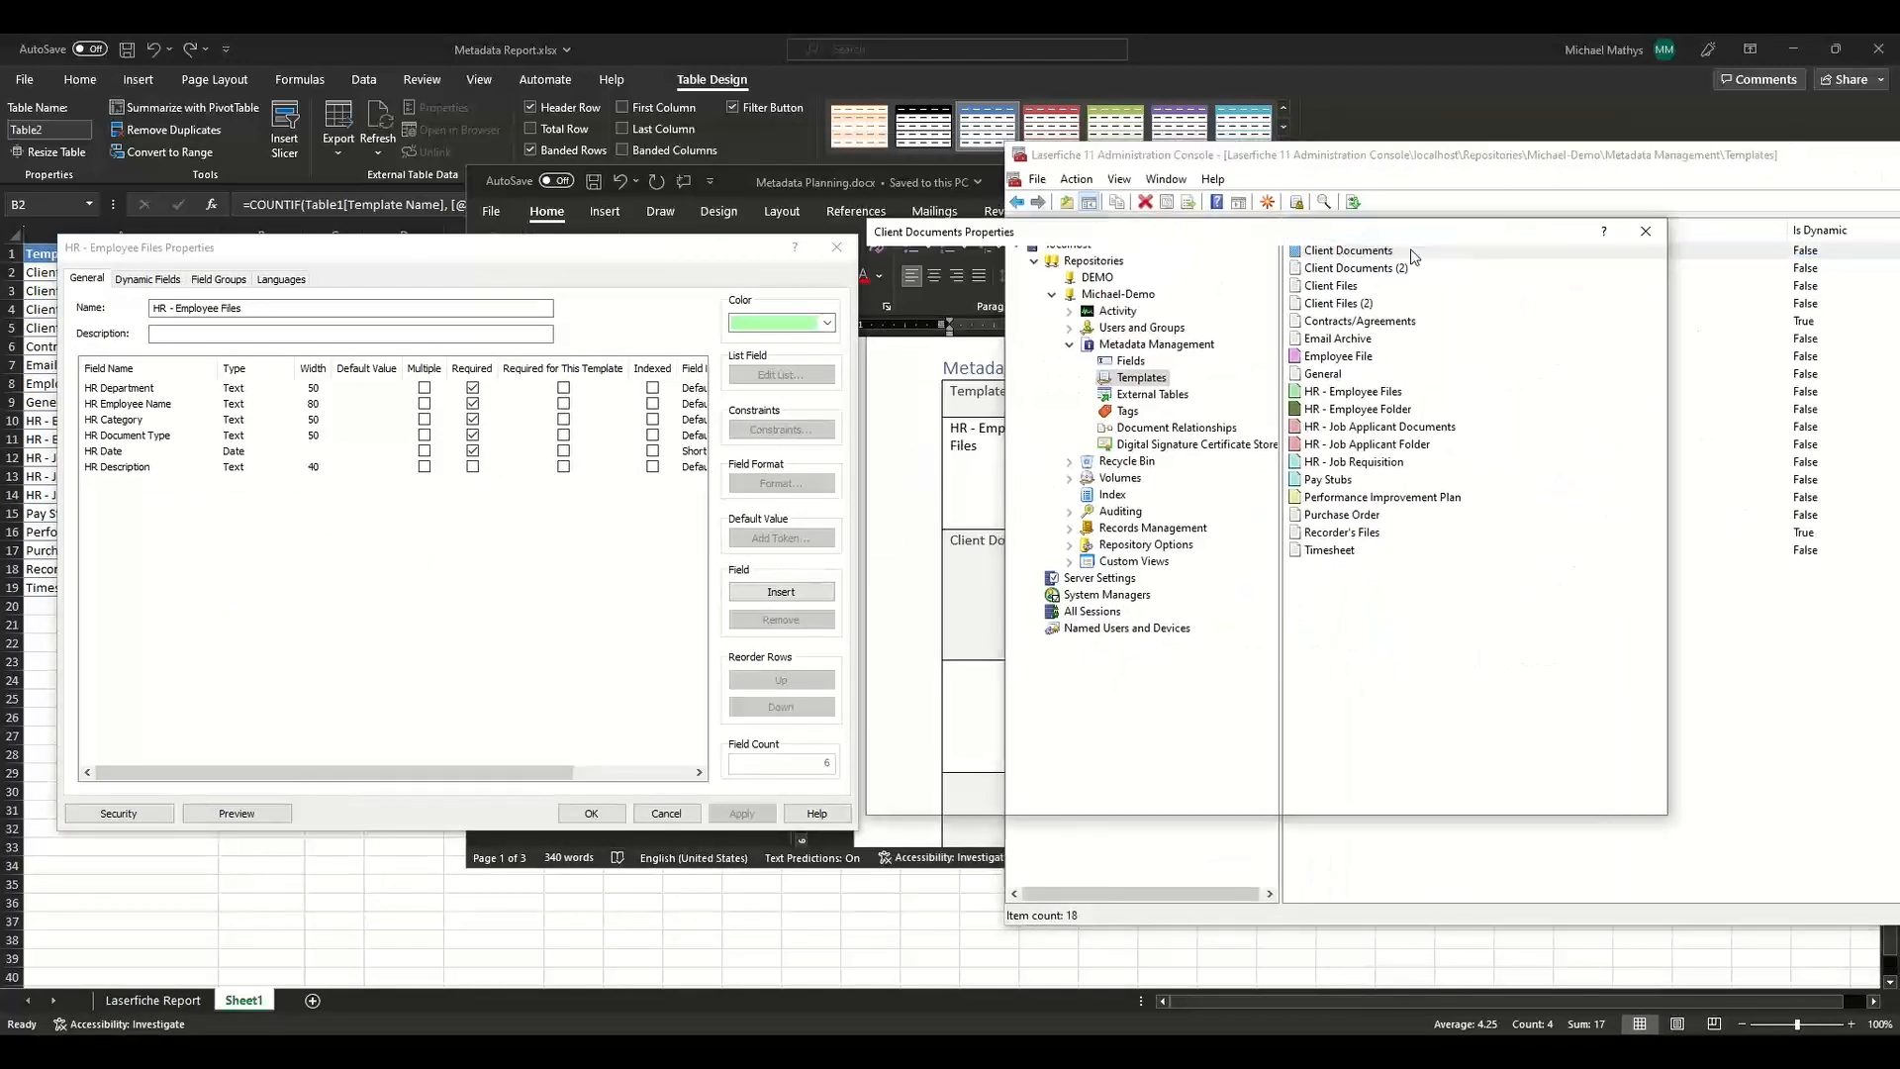
pyautogui.moveTo(1146, 249); pyautogui.dragTo(595, 251)
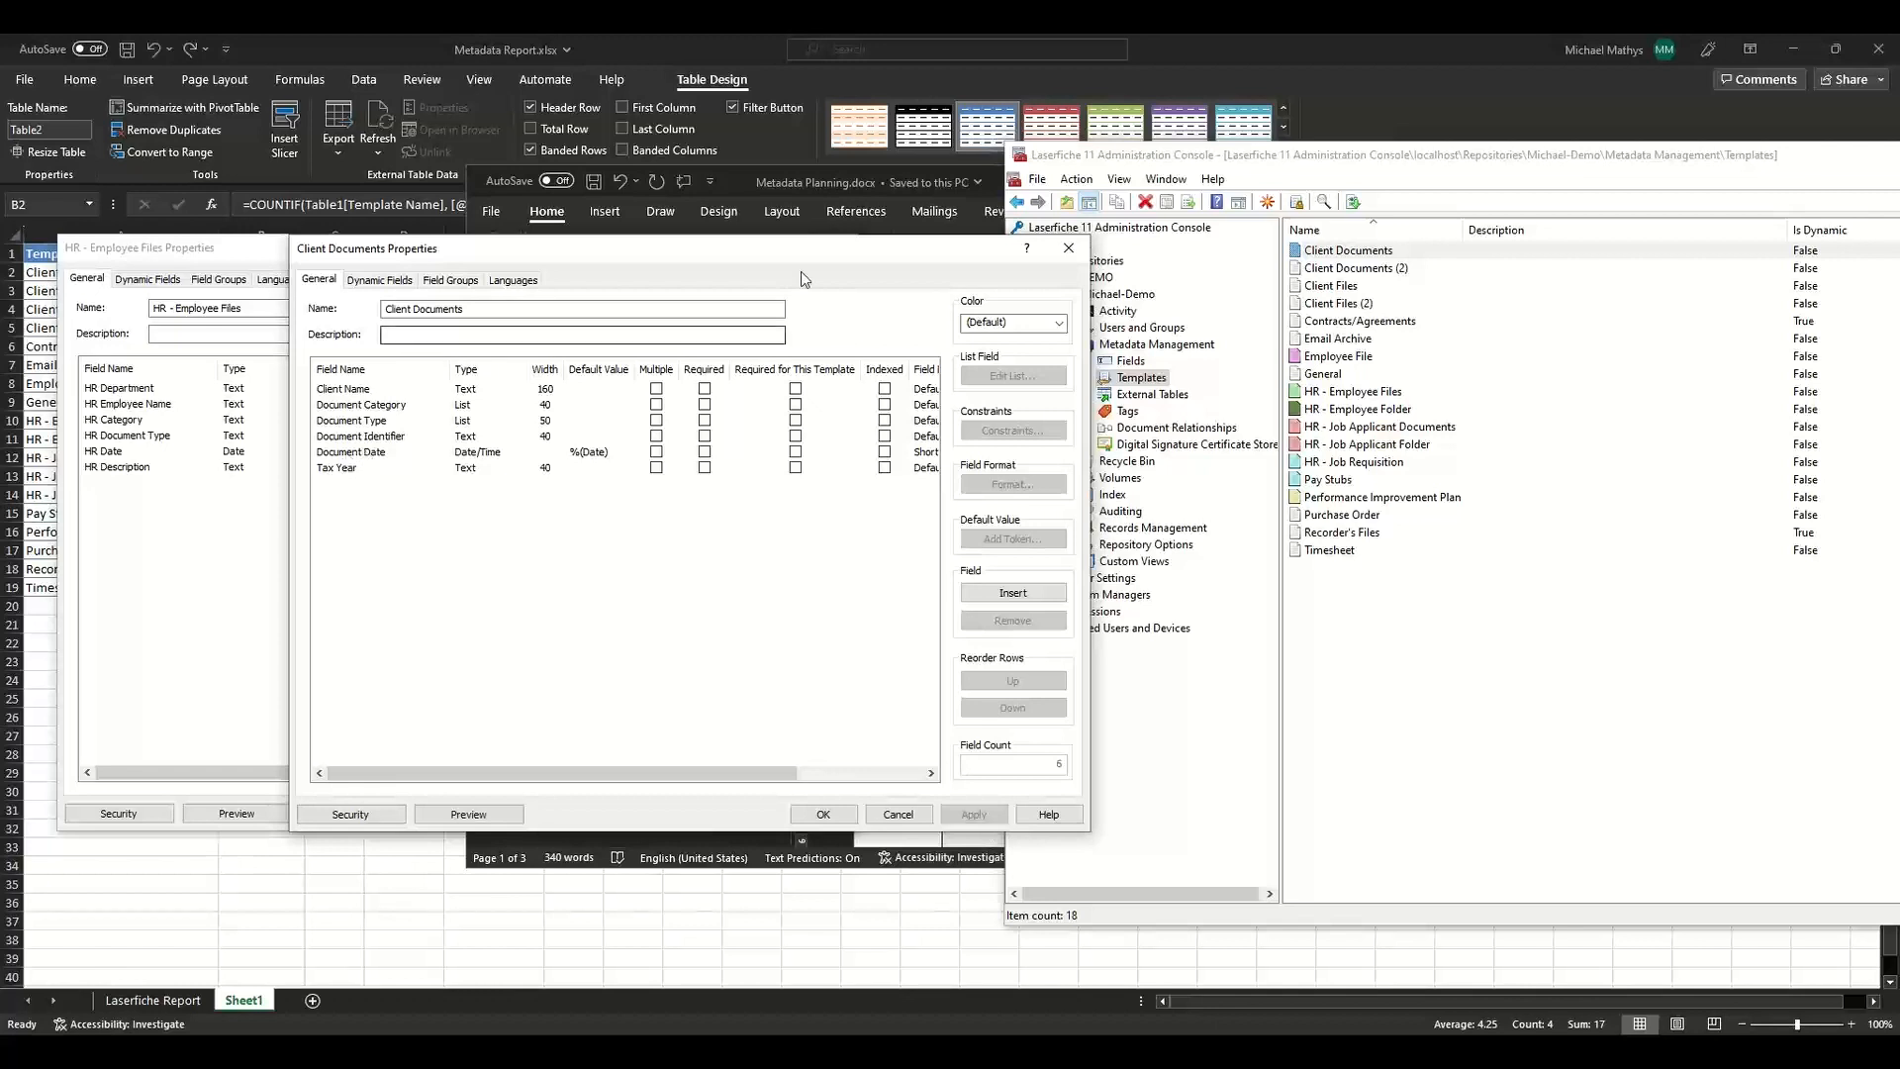
# Change the field type of Document Category and Document Type under HR - Employee Files to List.
pyautogui.click(748, 183)
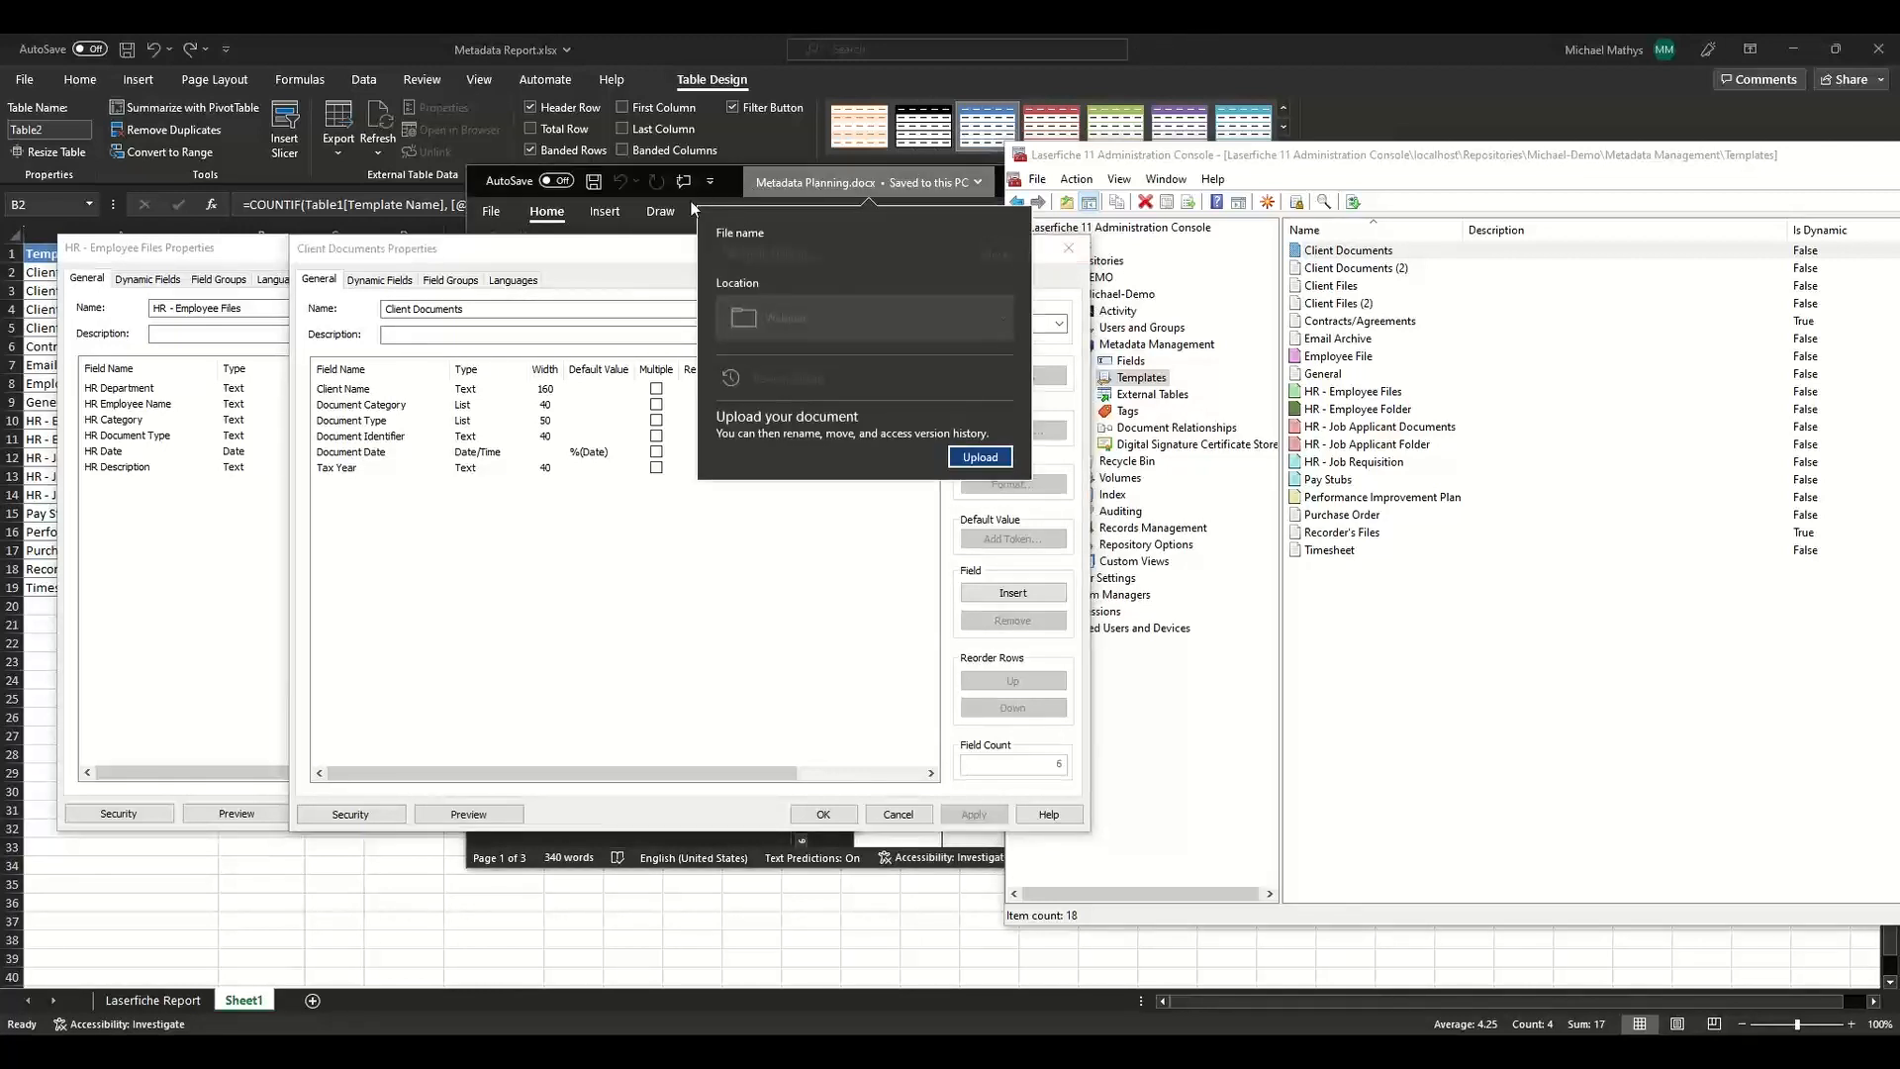
pyautogui.click(717, 196)
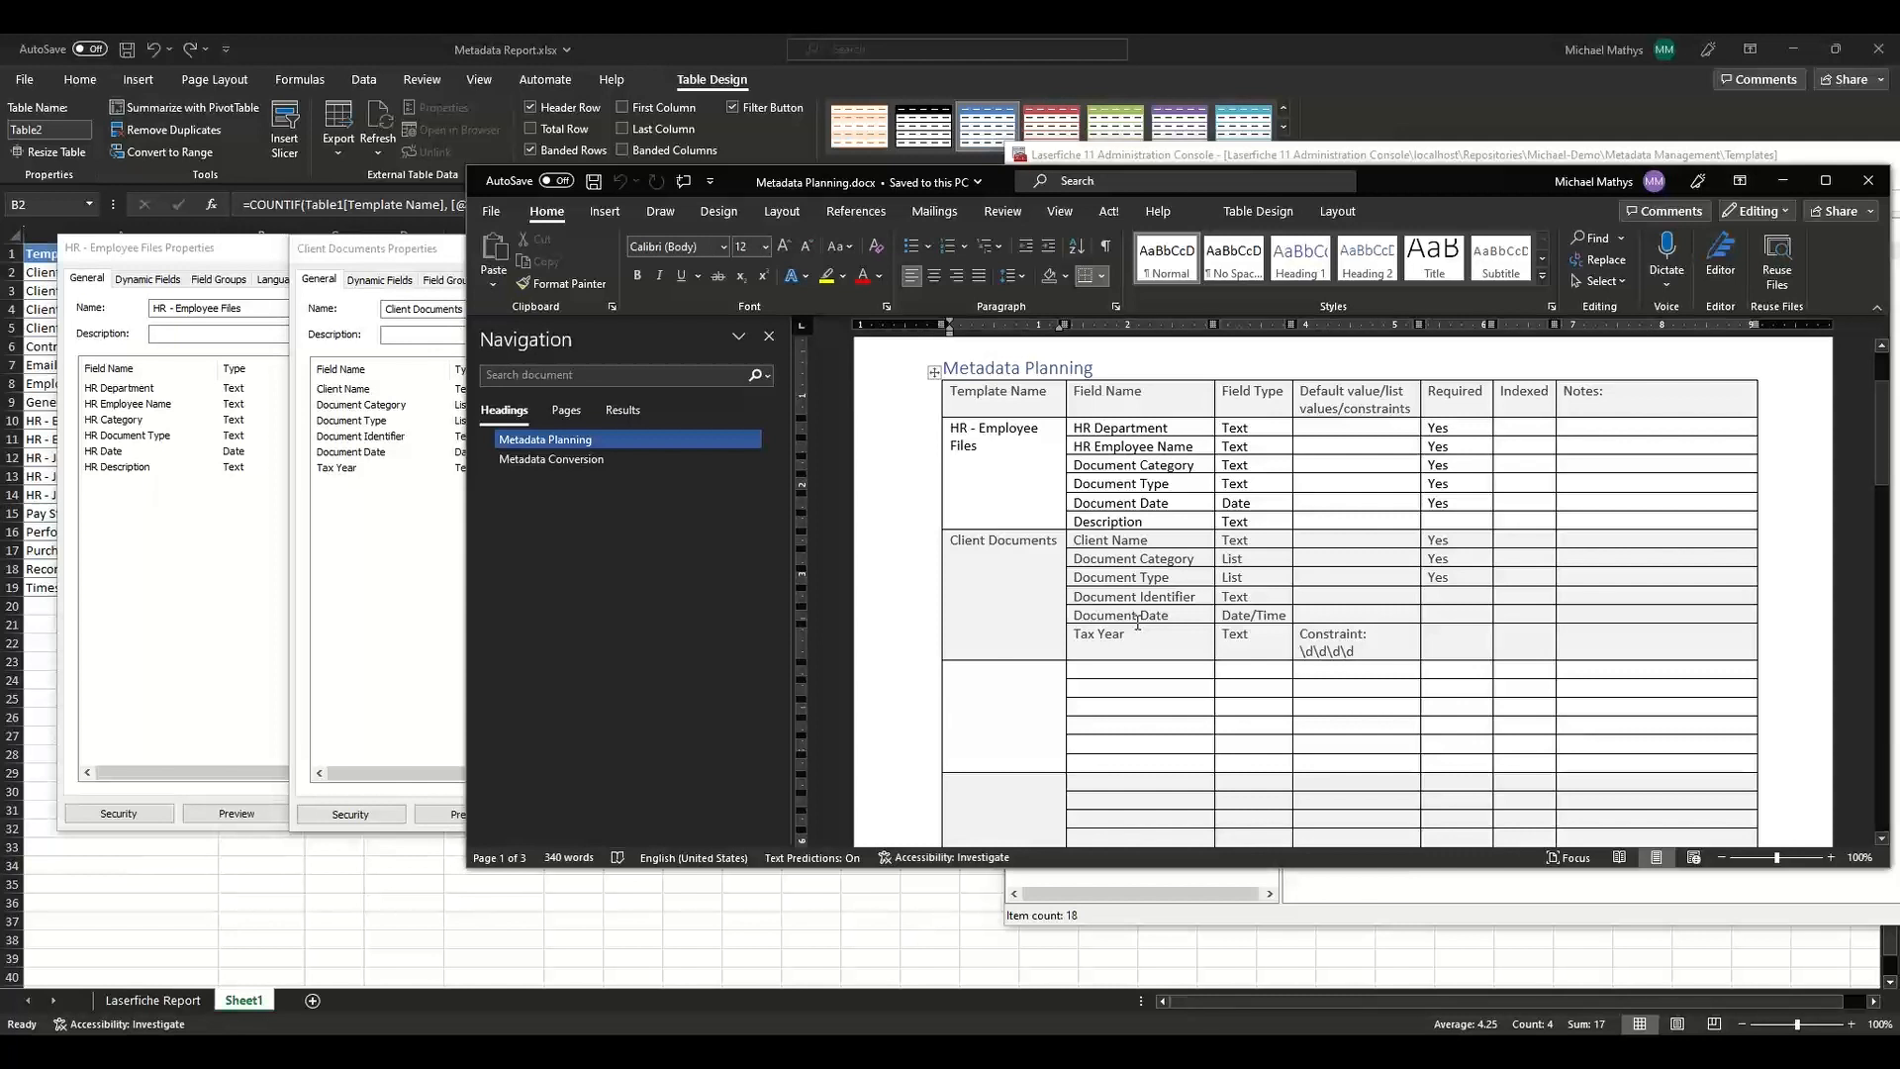
pyautogui.doubleClick(1228, 464)
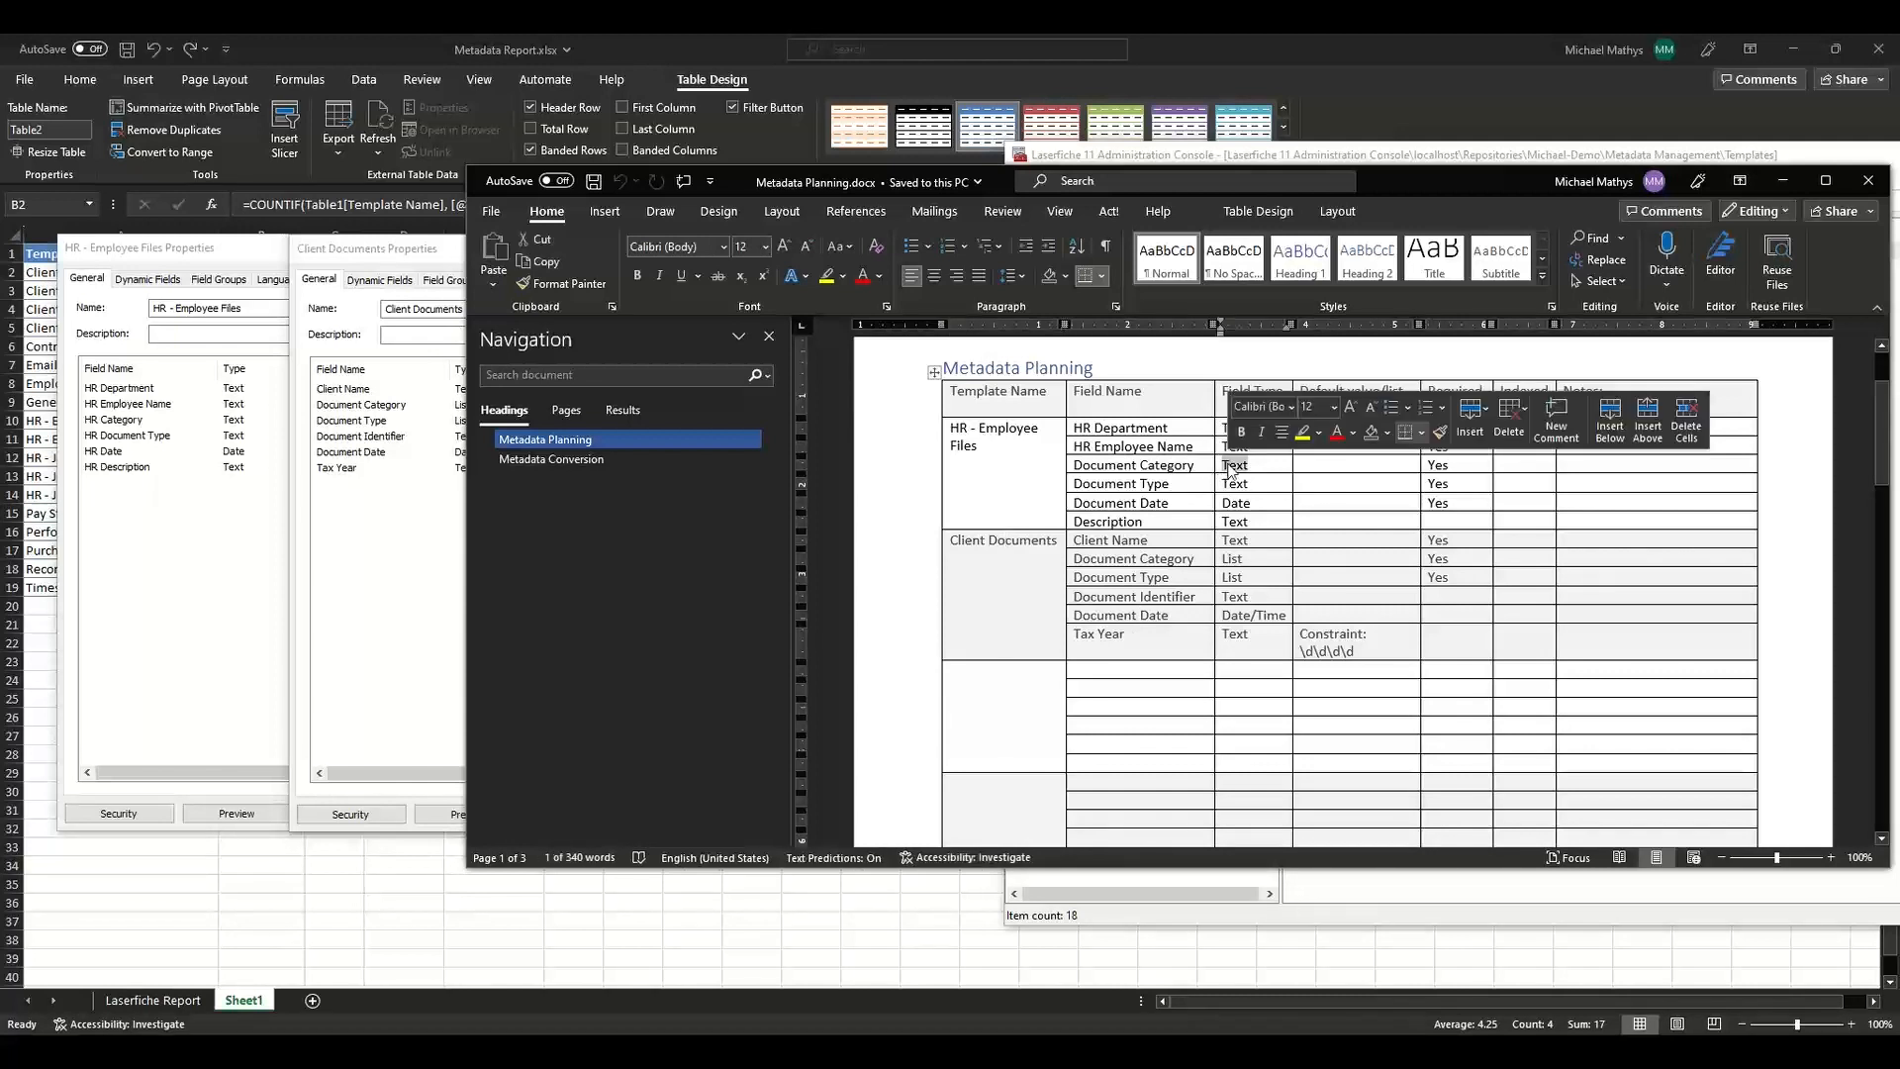
pyautogui.write('List')
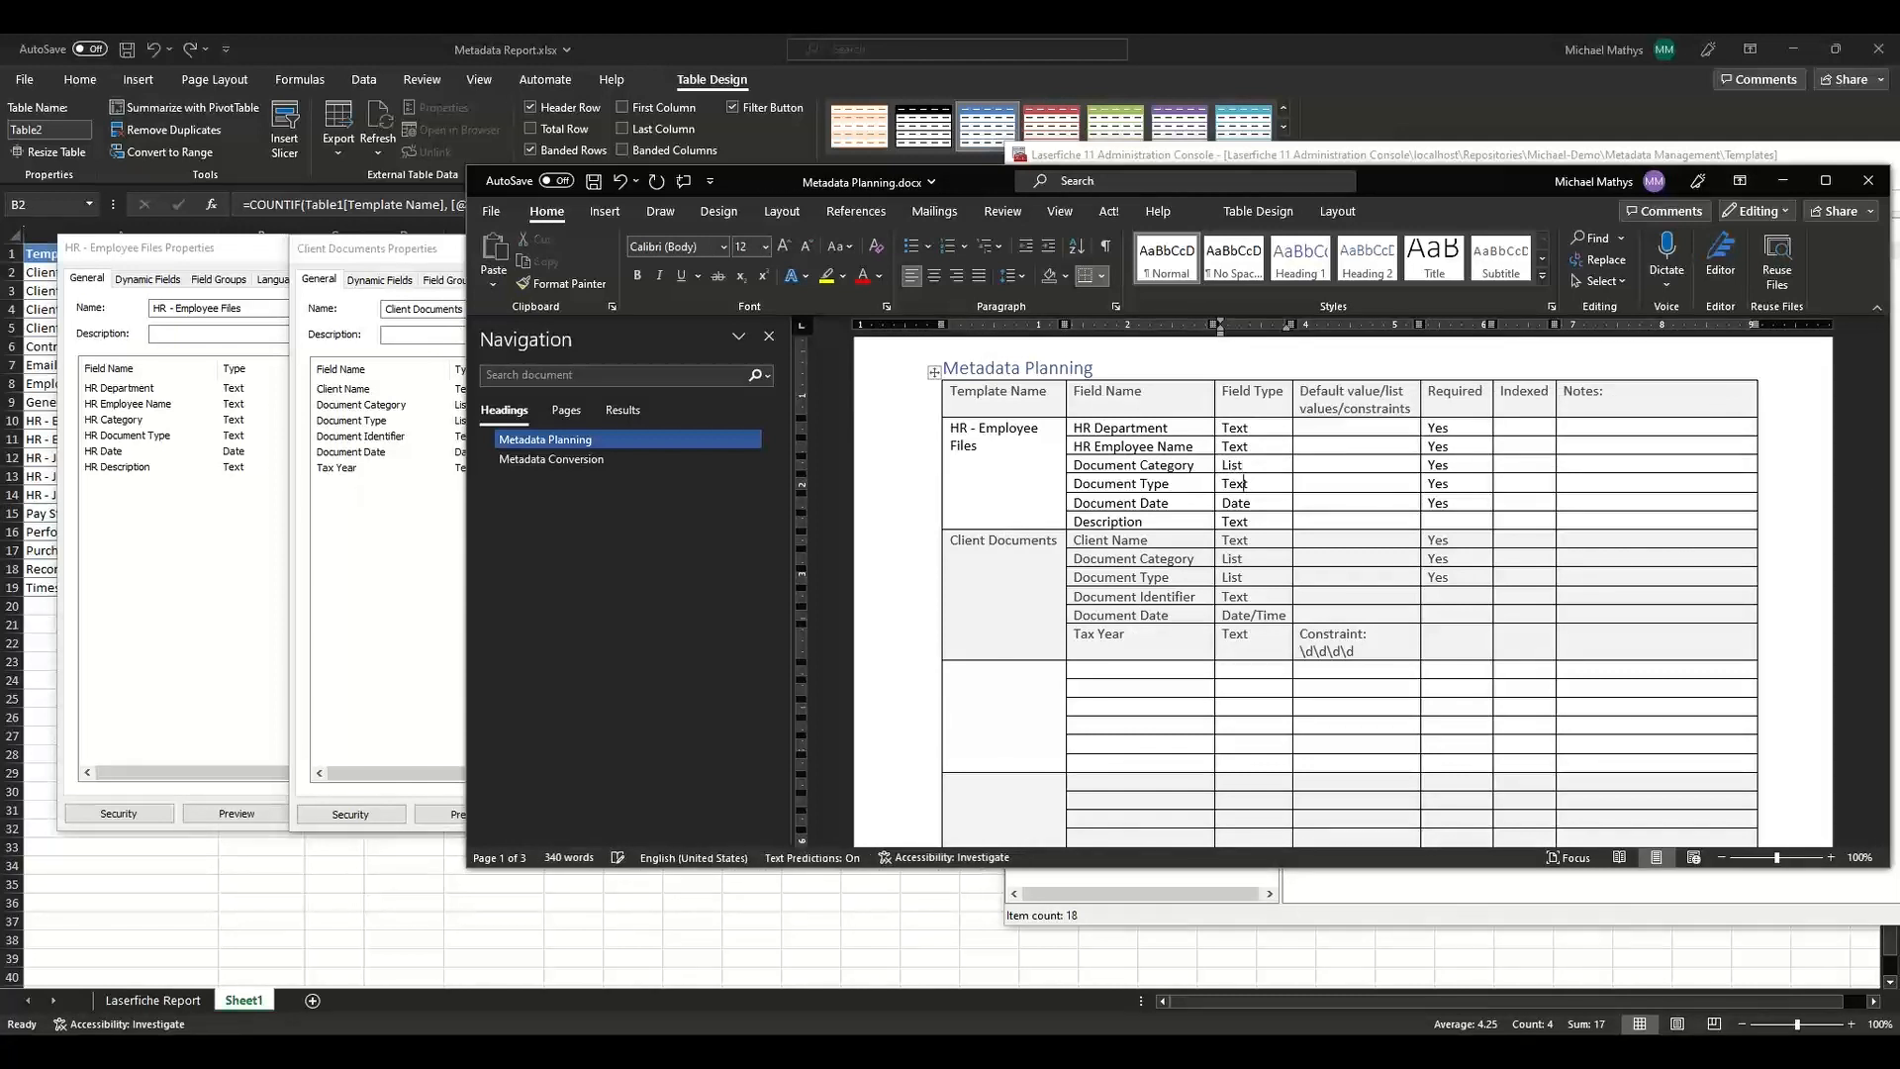
pyautogui.doubleClick(1244, 483)
pyautogui.press('BackSpace')
pyautogui.write('List')
# Enter Dynamic as the default value for the HR Document Category and Document Type fields.
pyautogui.press('Tab')
pyautogui.click(1301, 465)
pyautogui.write('DYnamic')
pyautogui.click(1310, 466)
pyautogui.press('BackSpace')
pyautogui.write('y')
pyautogui.doubleClick(1326, 466)
pyautogui.hotkey('ctrl', 'c')
pyautogui.click(1341, 484)
pyautogui.hotkey('ctrl', 'v')
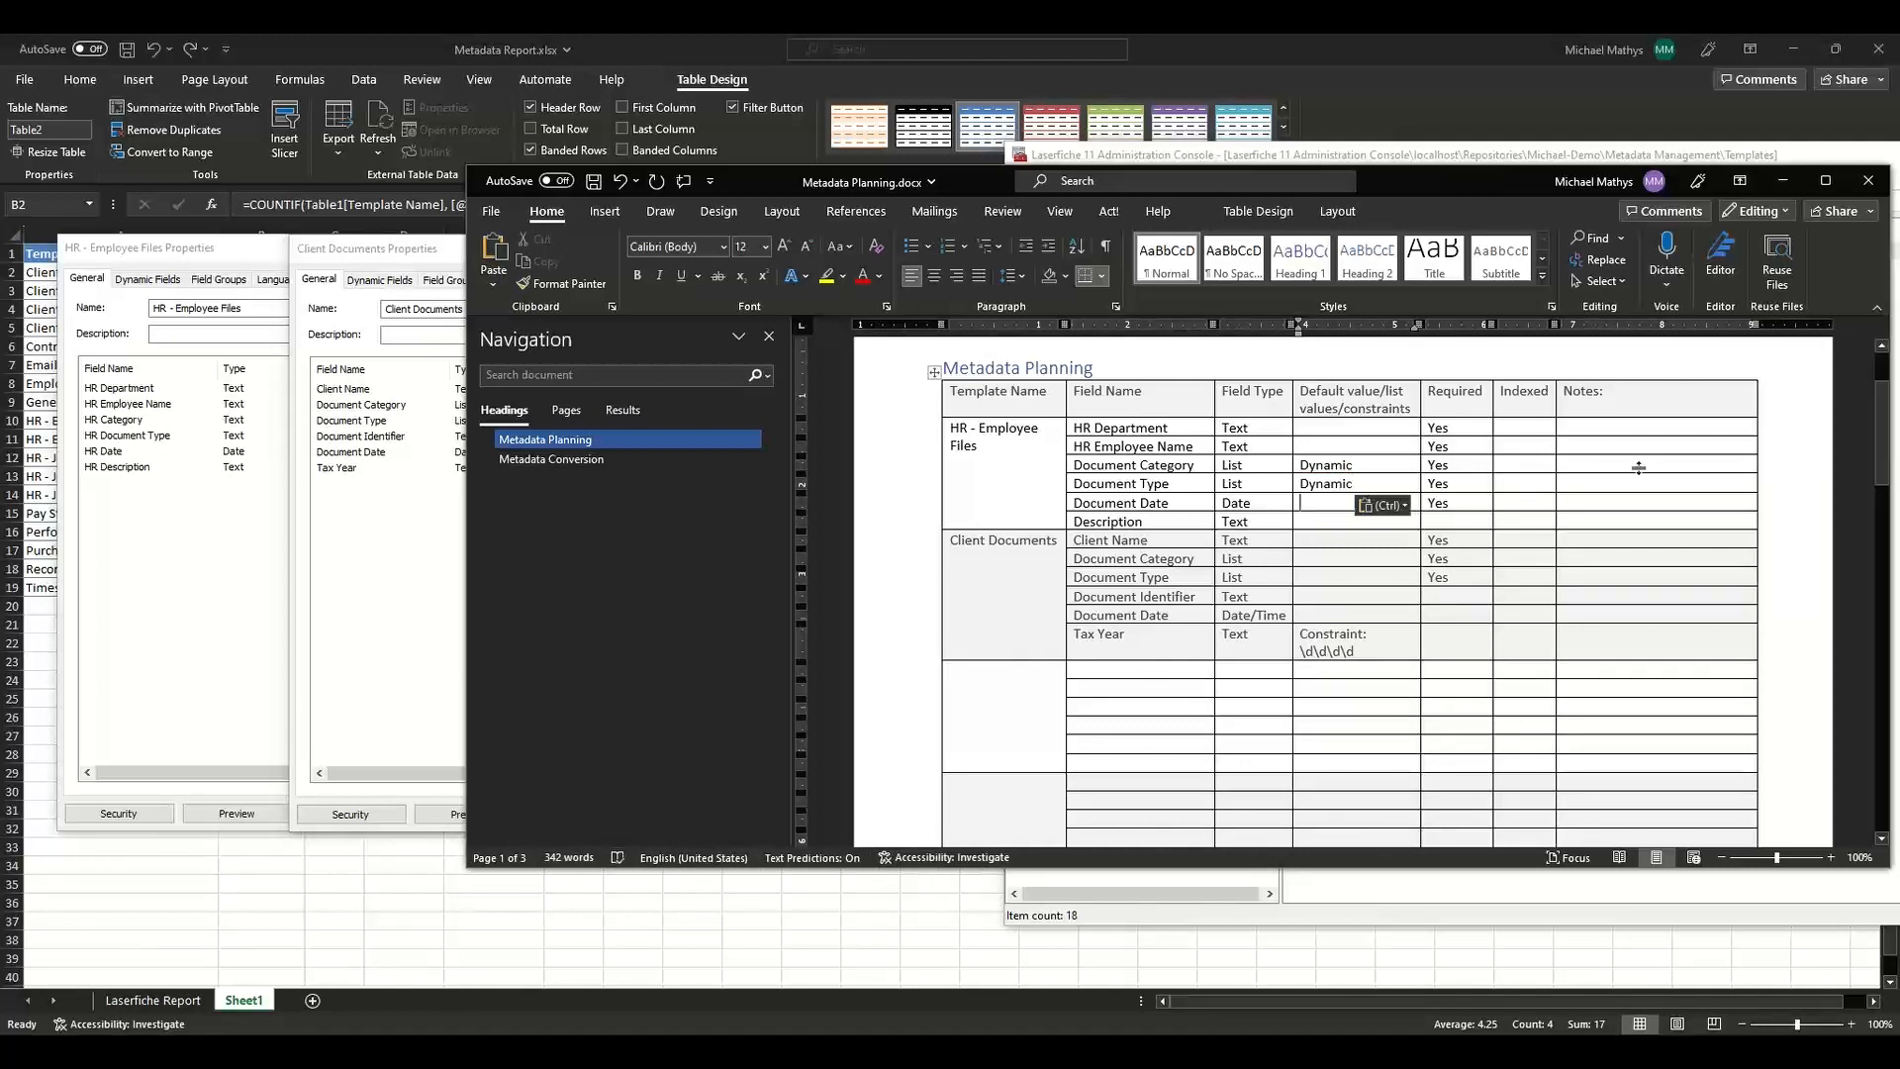
# Open the properties of the HRDocTypes and ClientFilesDocTypes external tables.
pyautogui.click(1362, 916)
pyautogui.click(1166, 396)
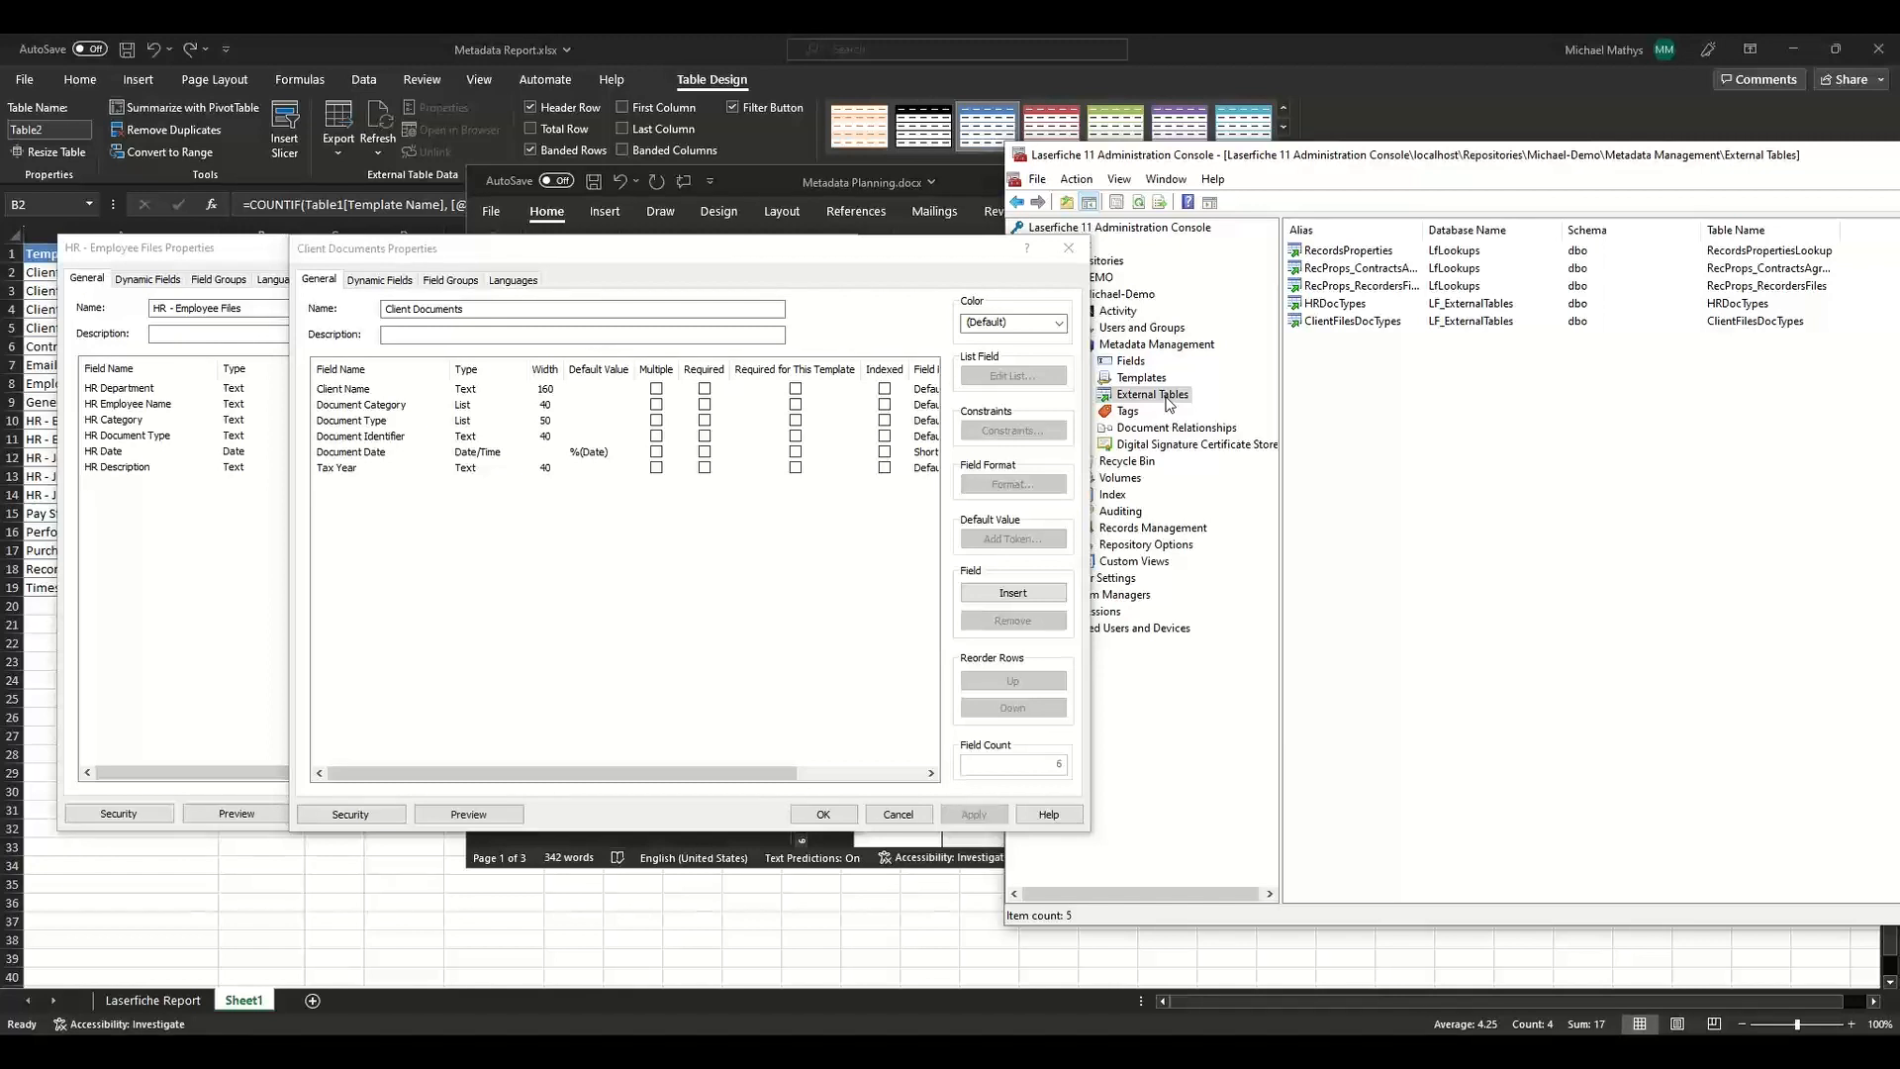
pyautogui.click(1332, 309)
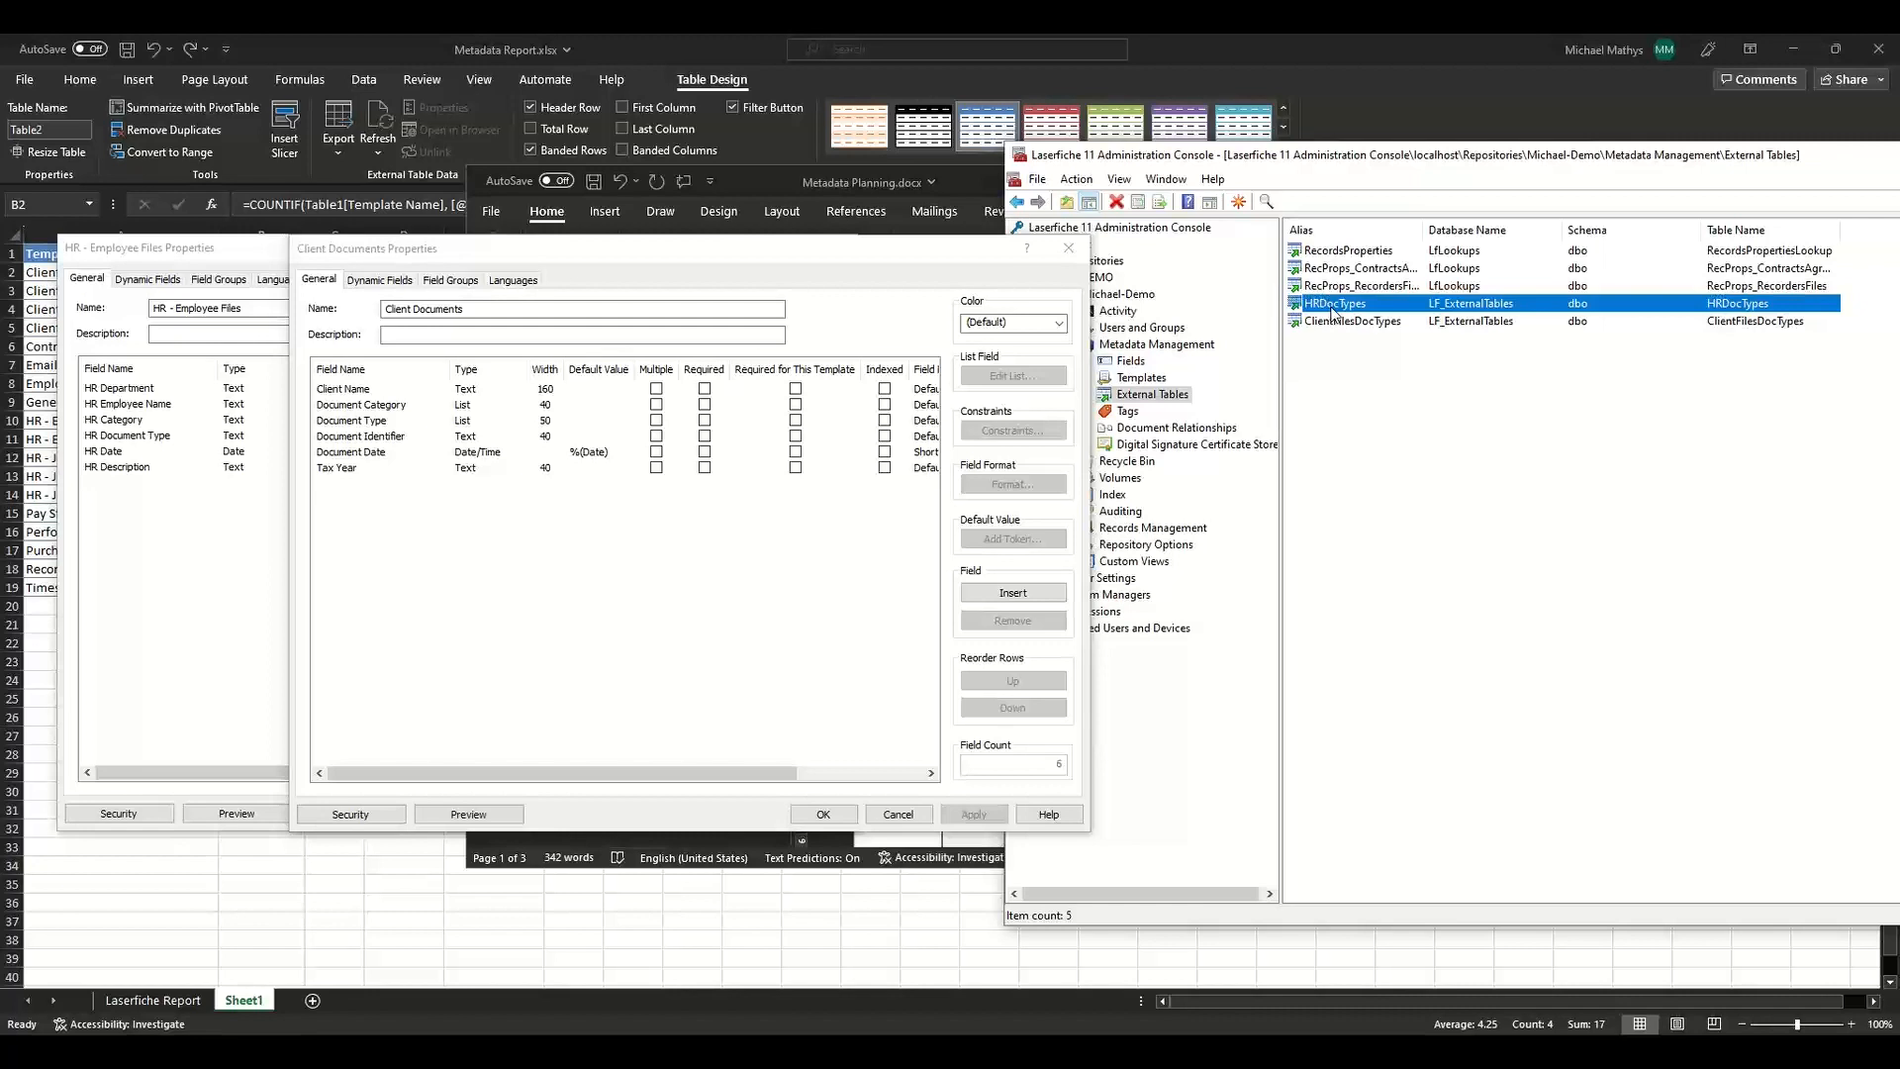
pyautogui.doubleClick(1445, 309)
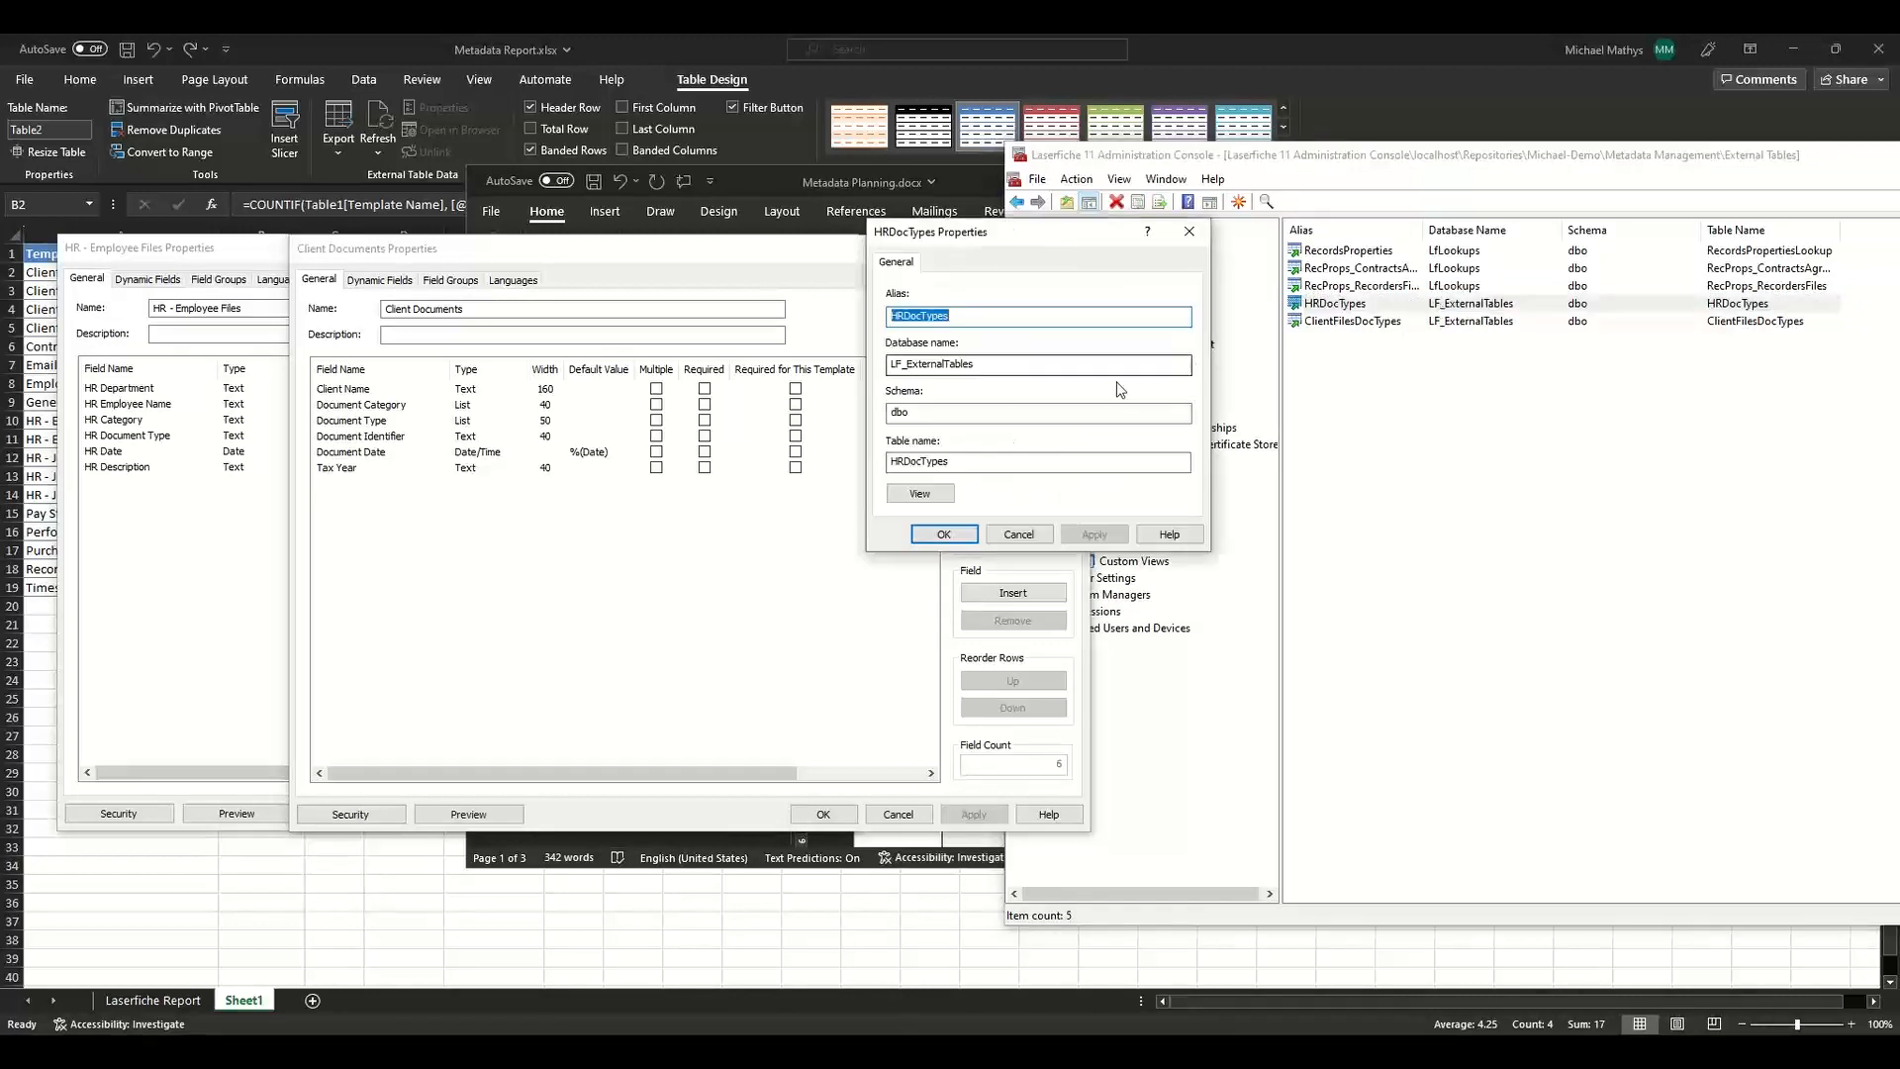
pyautogui.doubleClick(1359, 326)
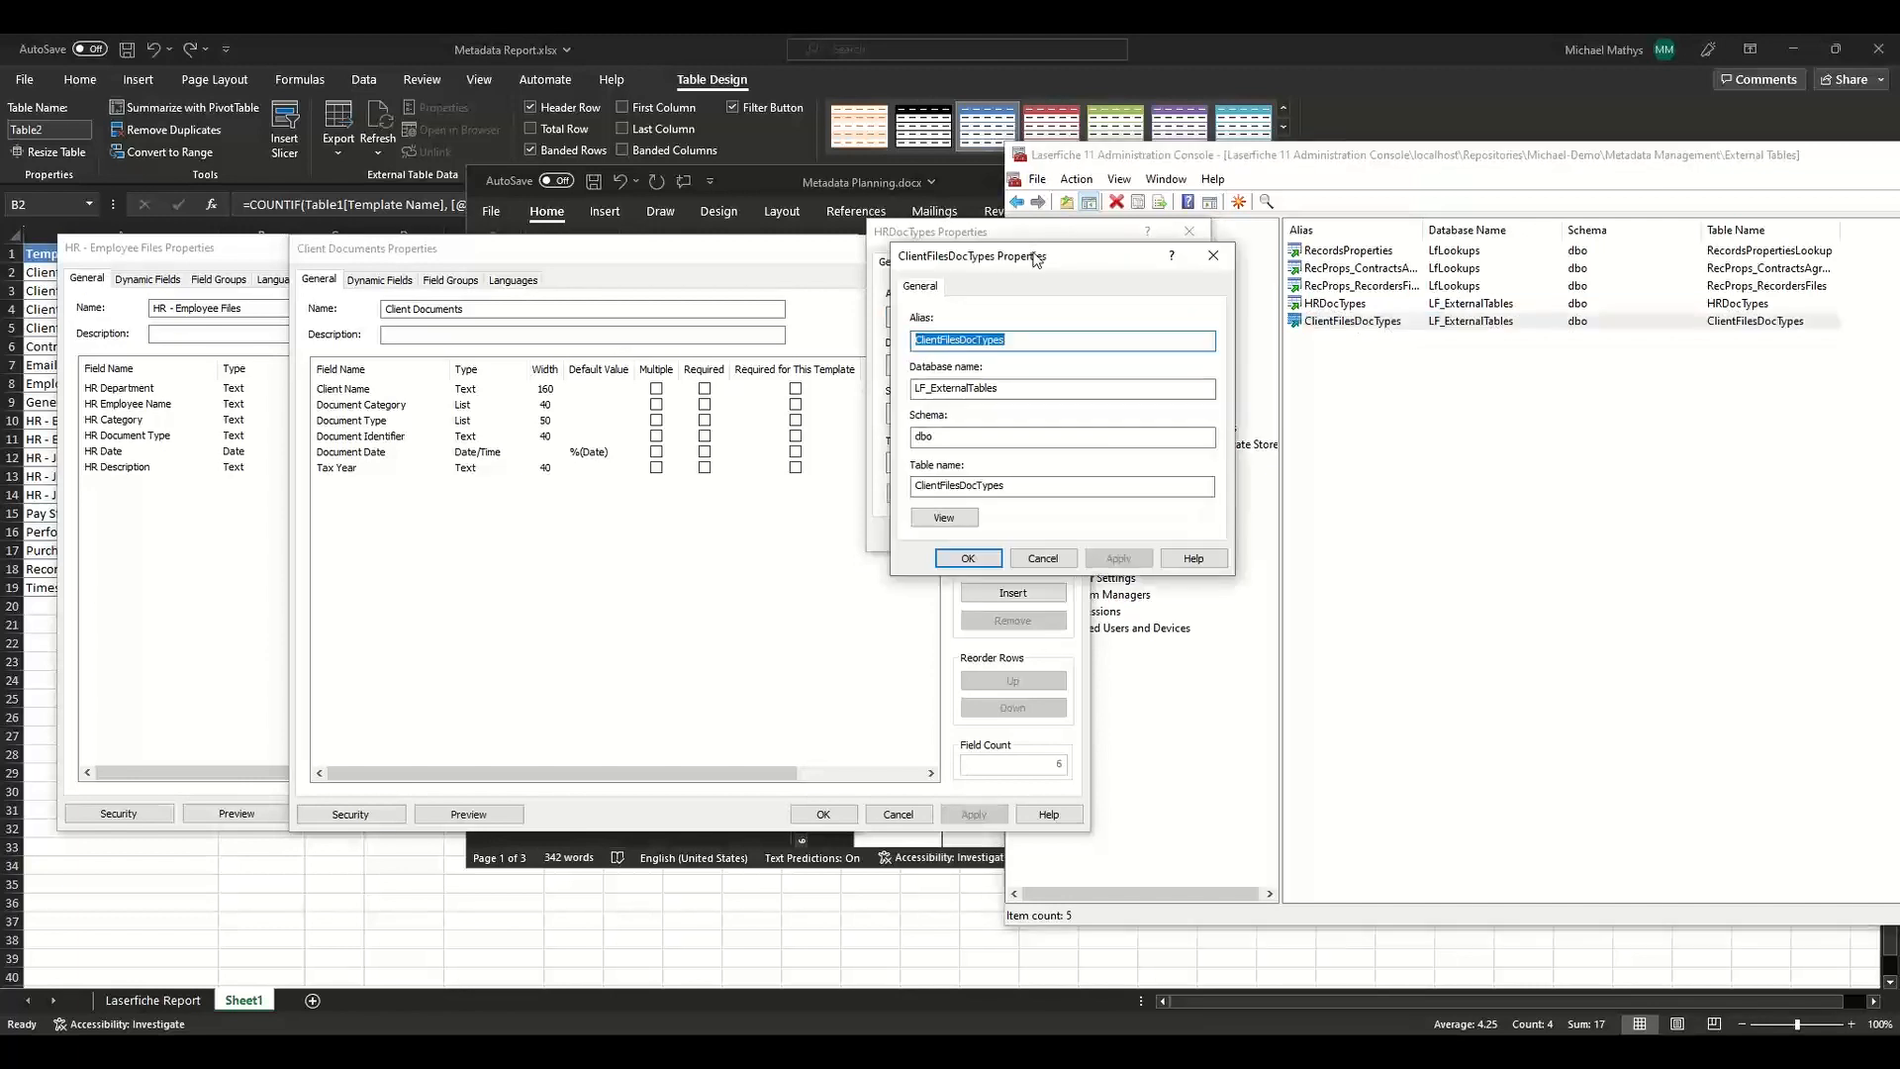
# View the contents of the ClientFilesDocTypes and HRDocTypes external tables, then close the table views and the ClientFilesDocTypes properties.
pyautogui.moveTo(1035, 258); pyautogui.dragTo(642, 230)
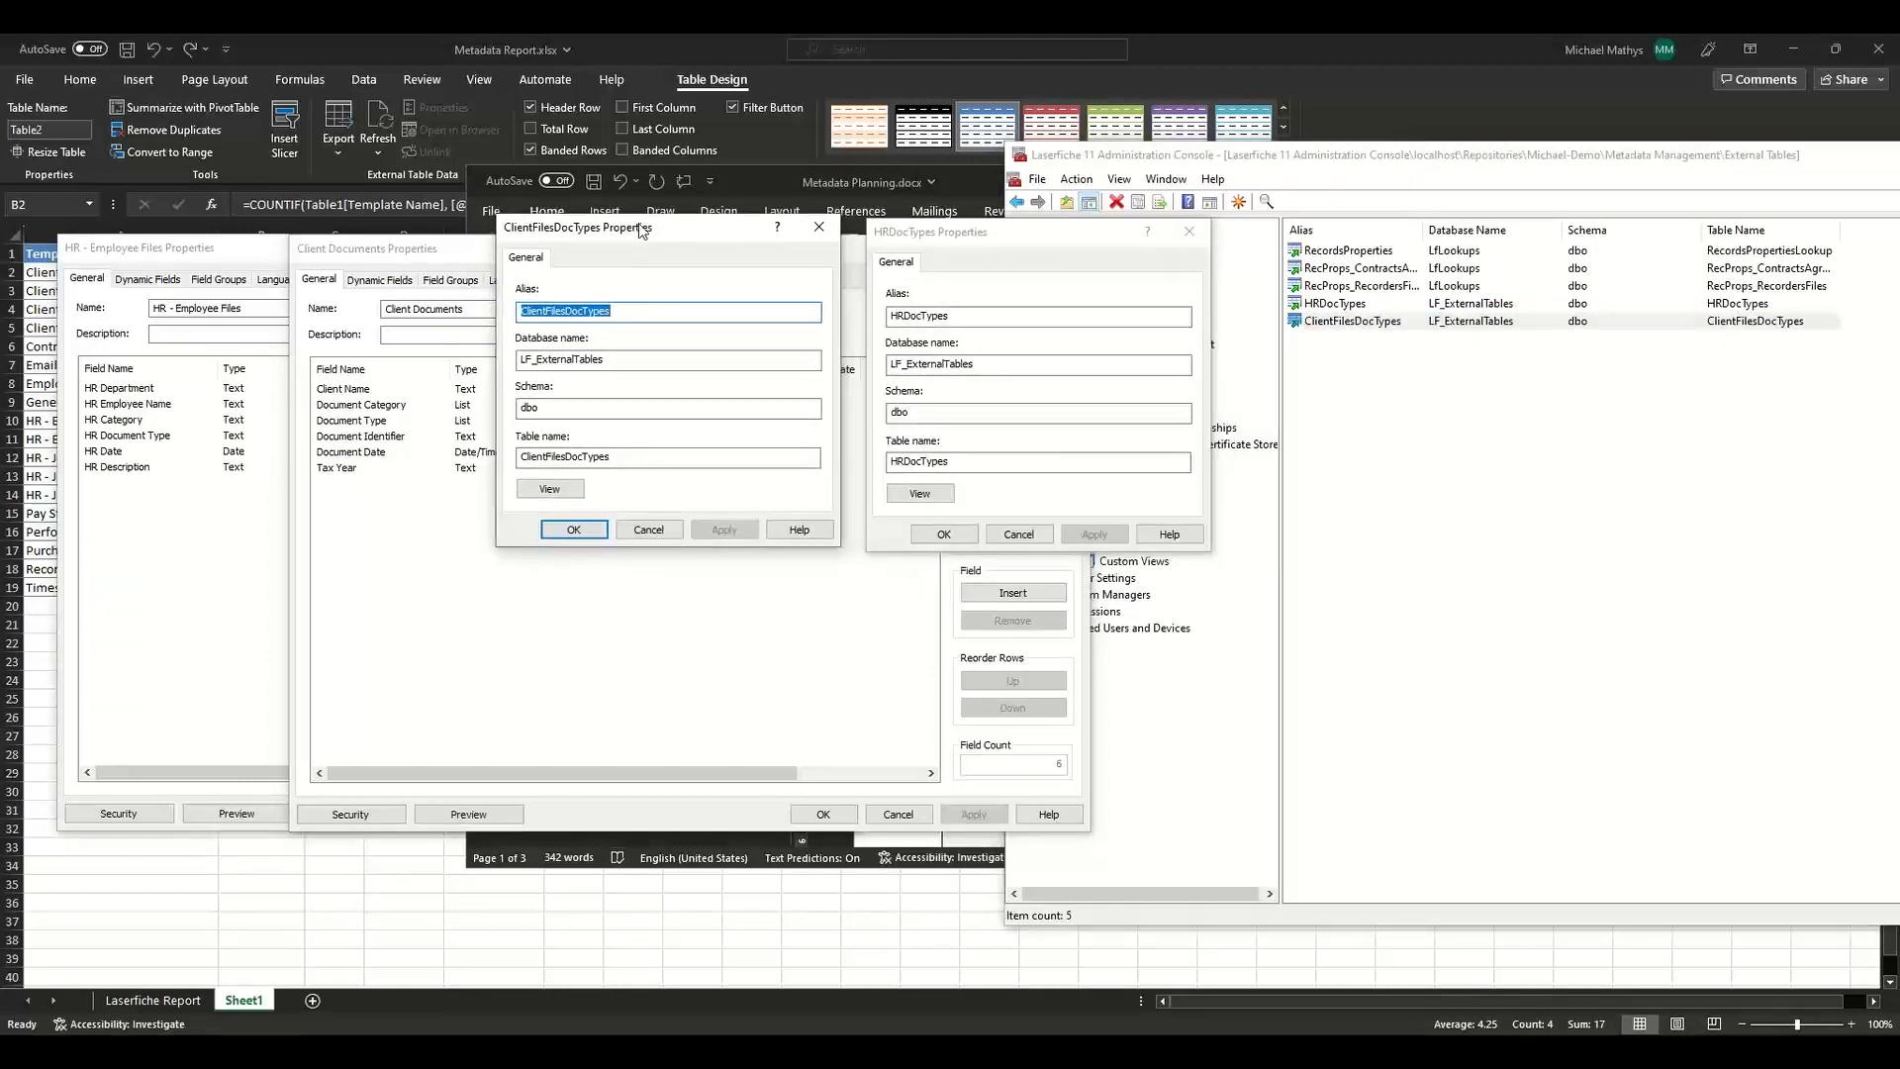
pyautogui.click(550, 489)
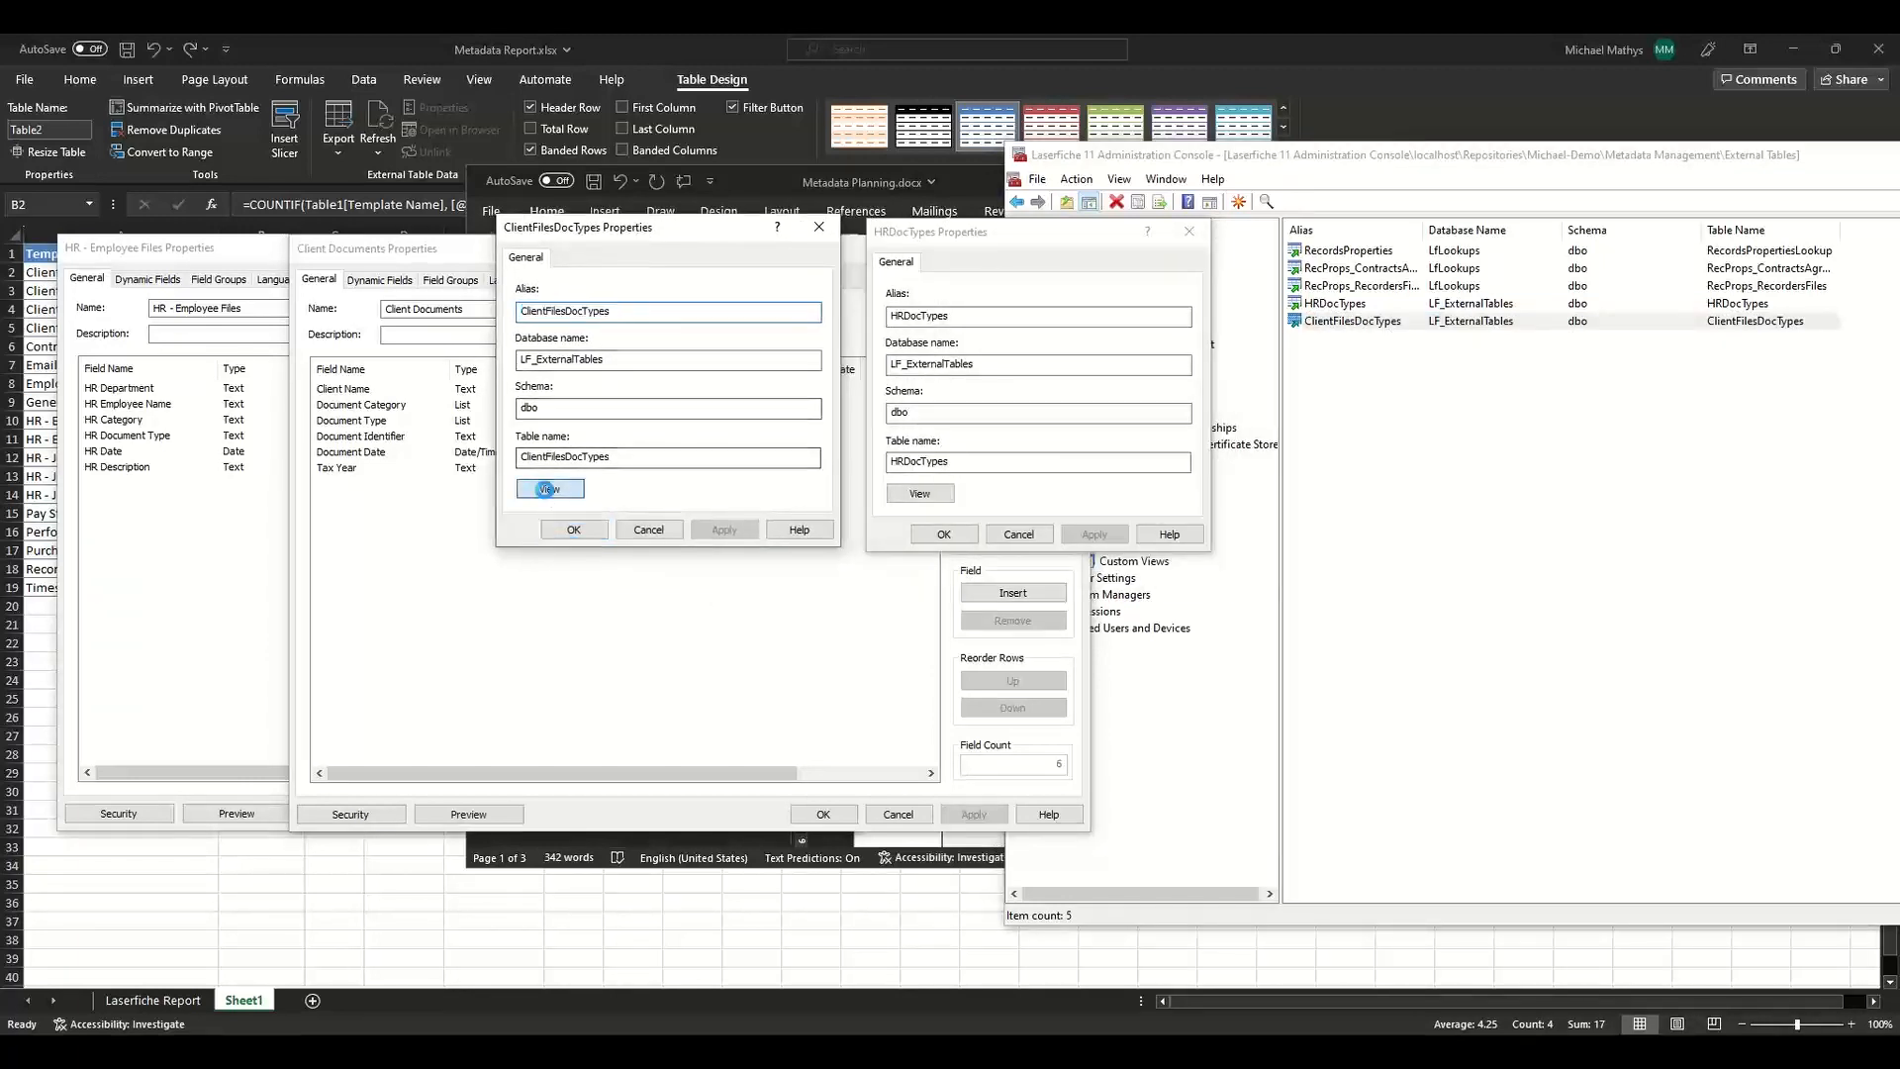
pyautogui.click(944, 494)
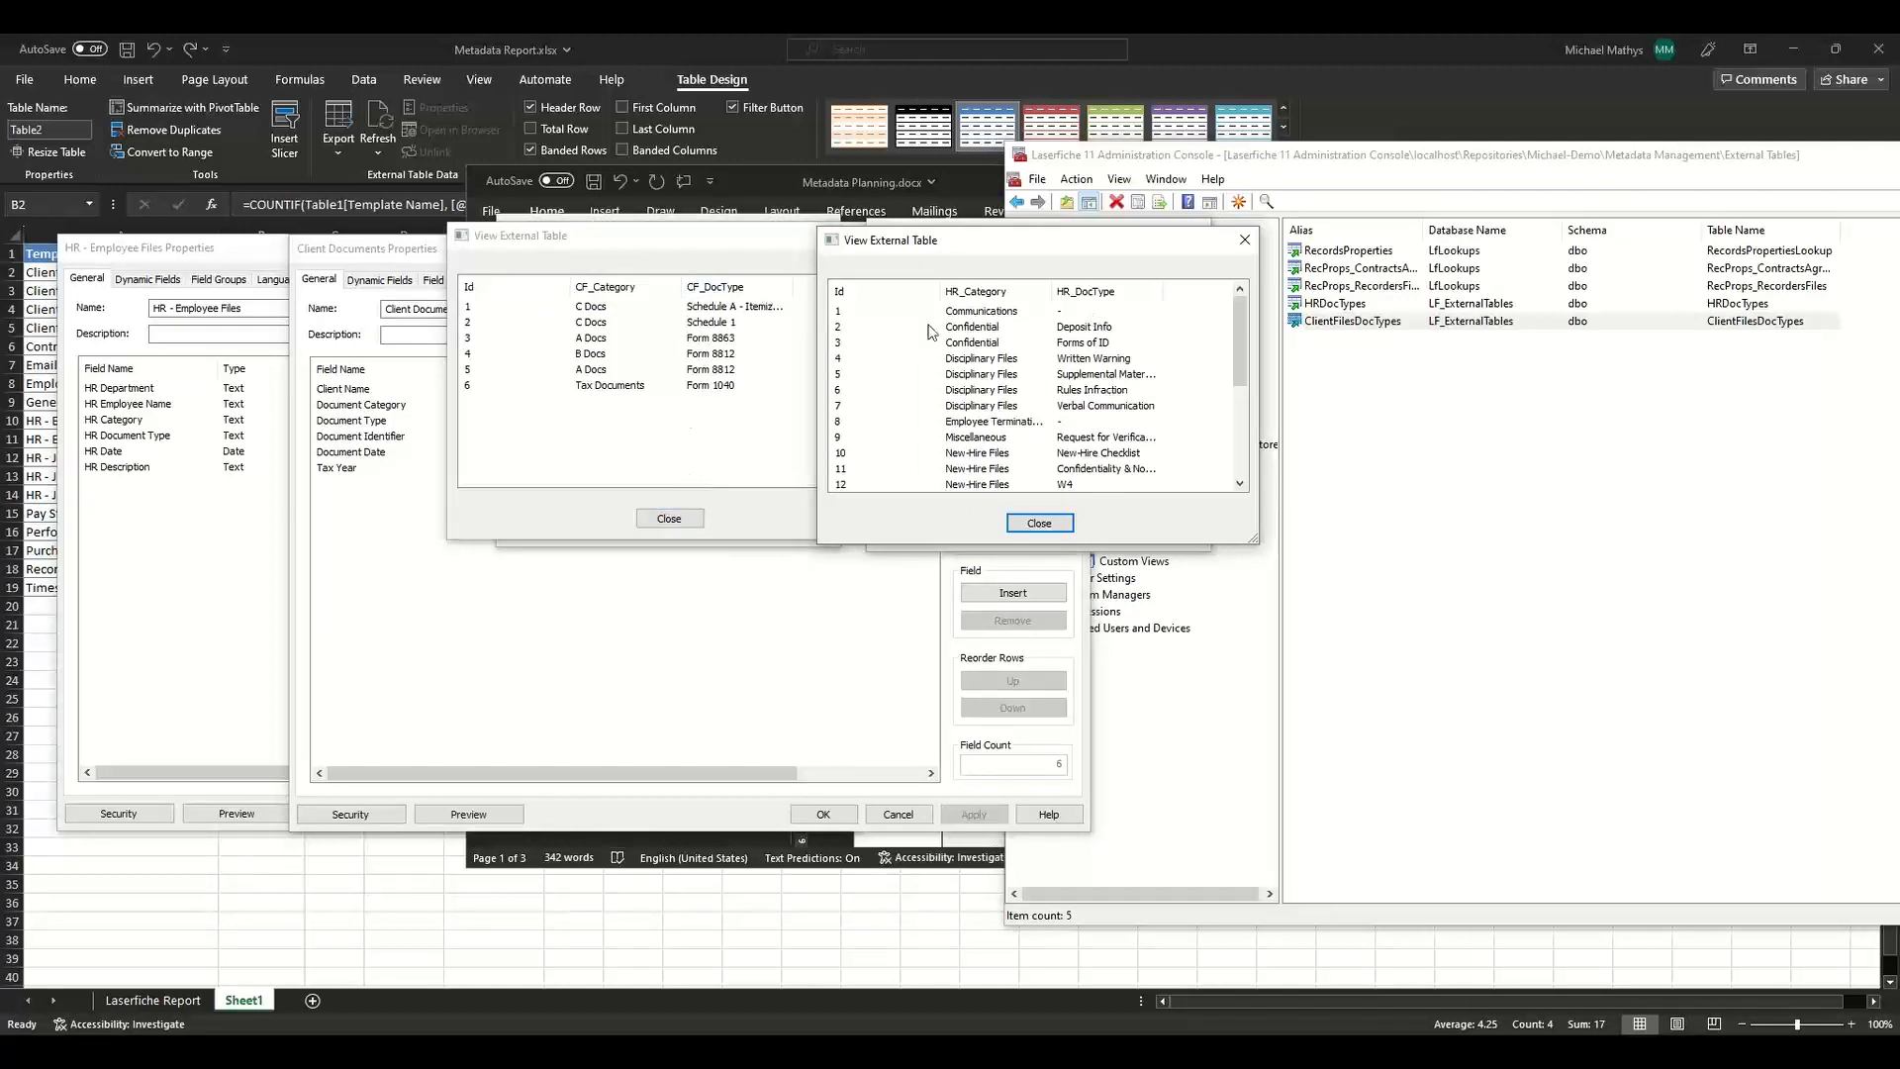
pyautogui.click(1111, 473)
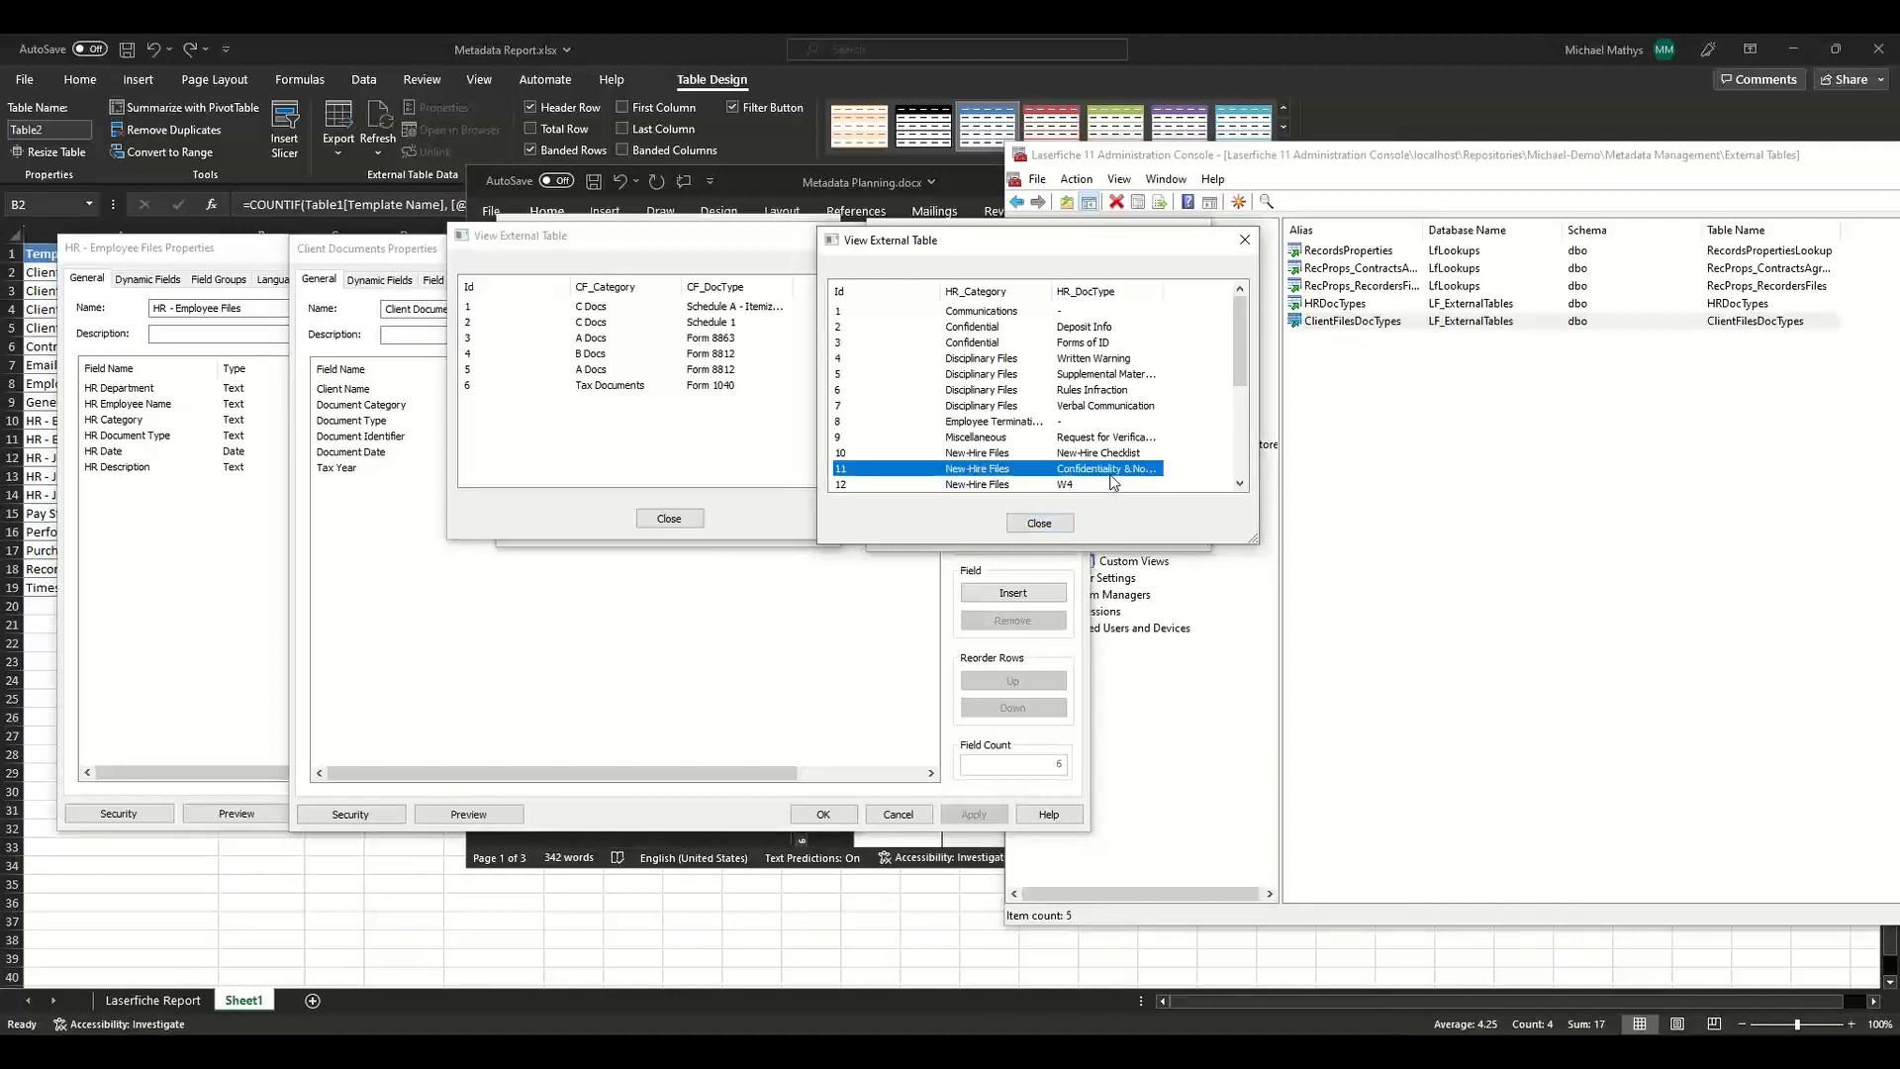
pyautogui.press('Escape')
pyautogui.click(744, 434)
pyautogui.press('Escape')
pyautogui.press('Escape')
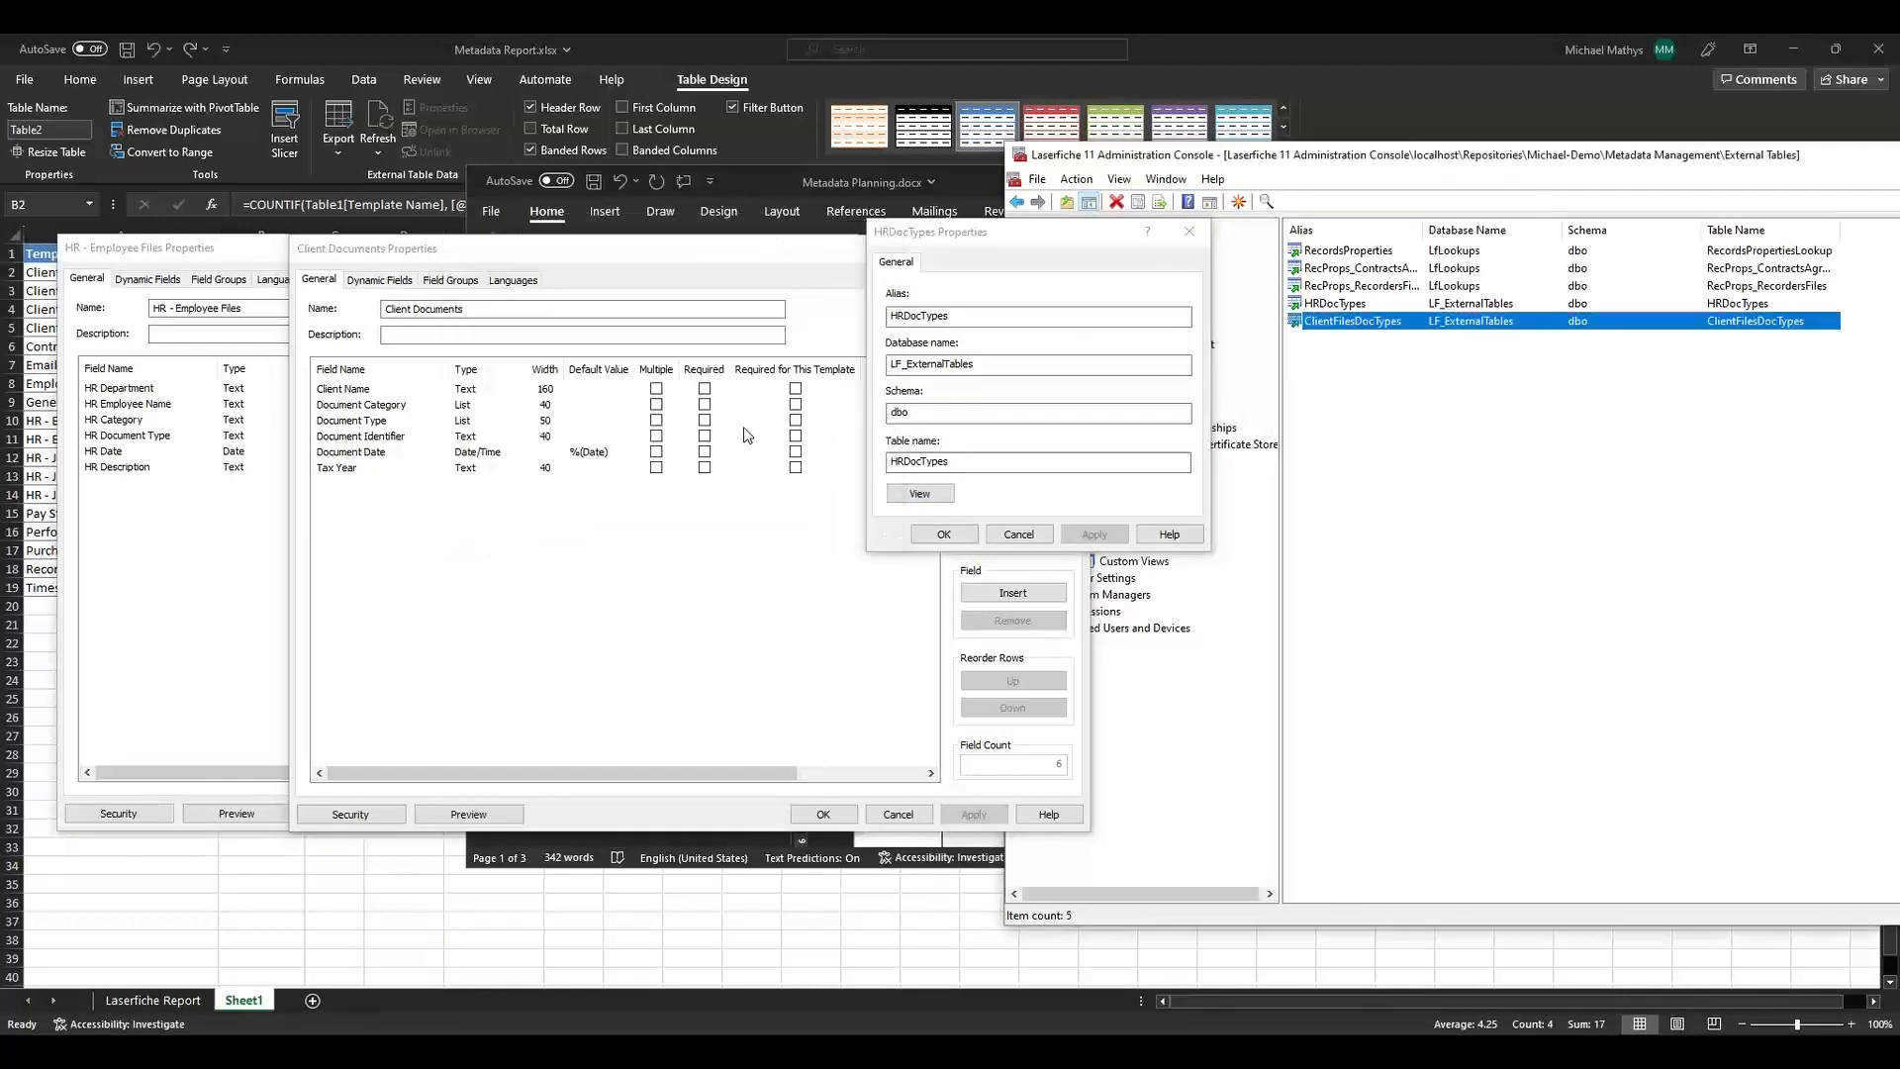
# Copy the HRDocTypes alias into the Notes of the HR Document Category and Document Type rows of the planning table.
pyautogui.click(1012, 416)
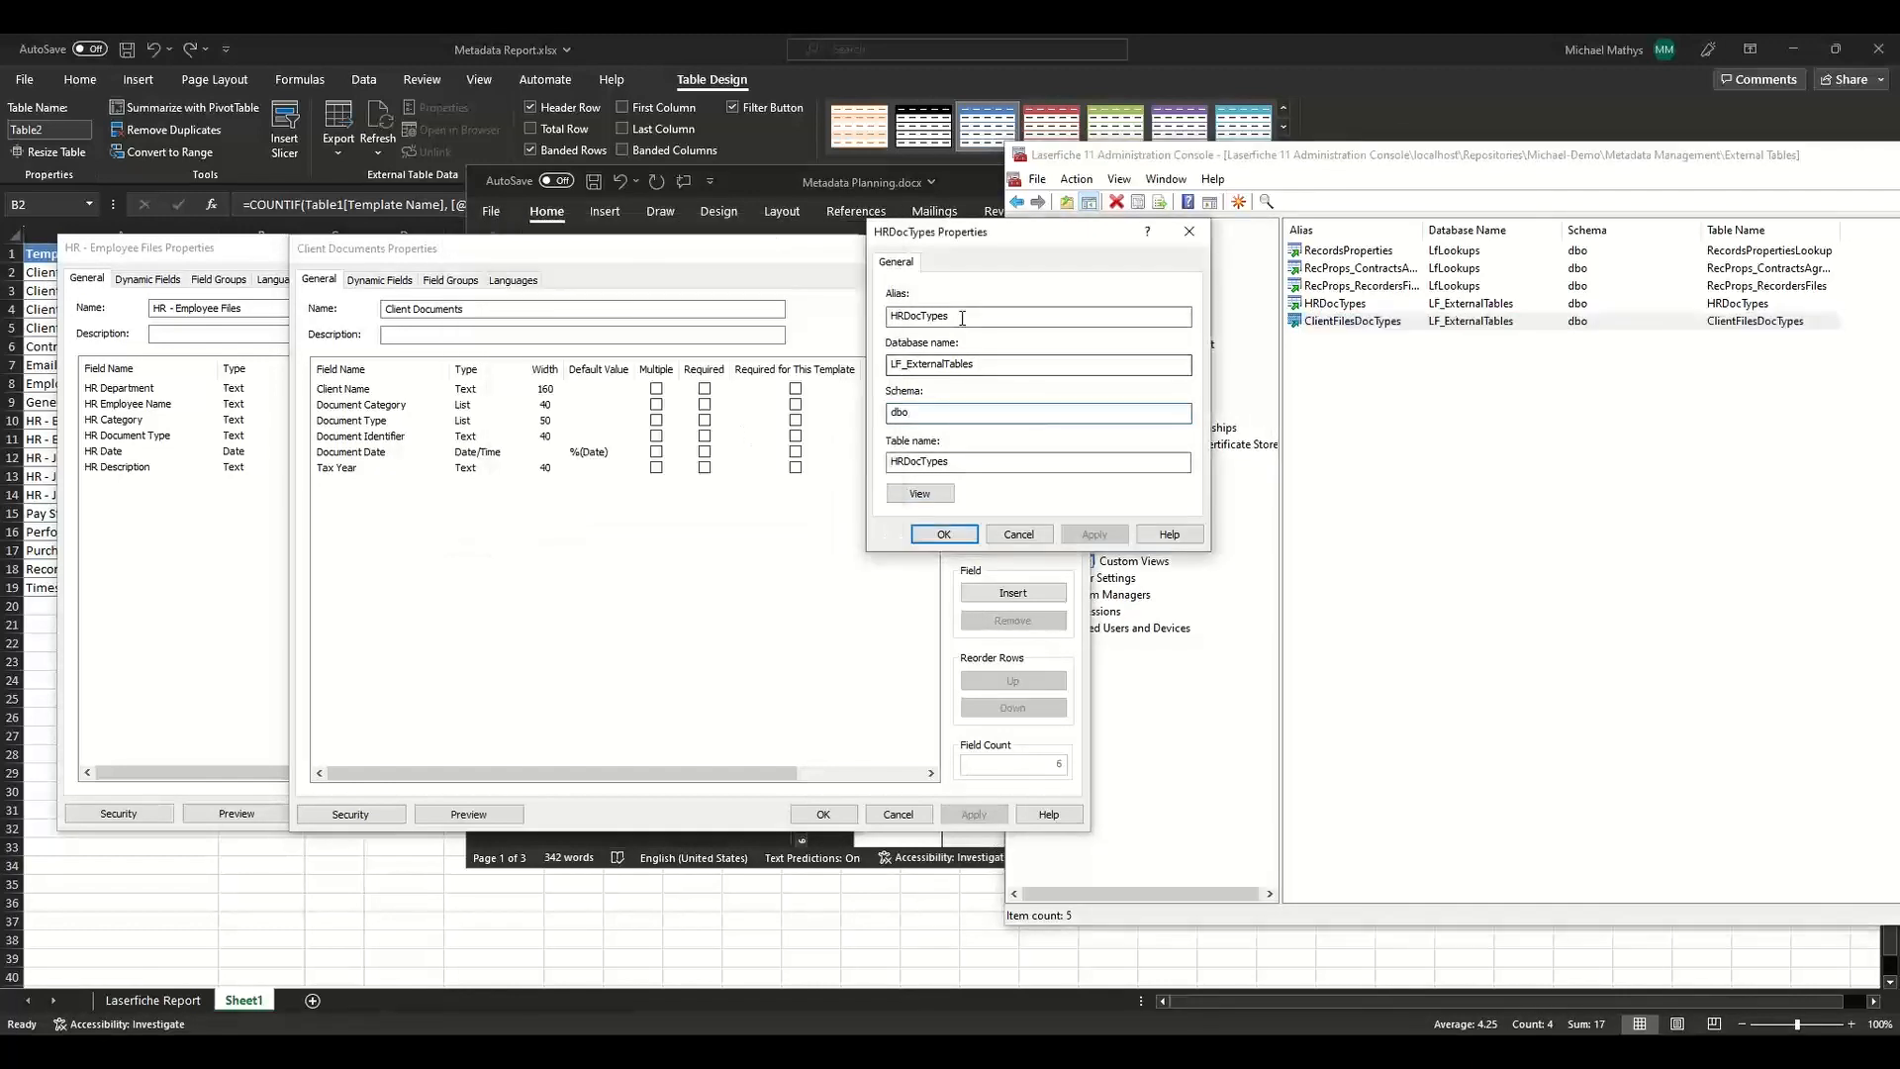
pyautogui.moveTo(963, 317); pyautogui.dragTo(875, 315)
pyautogui.hotkey('ctrl', 'c')
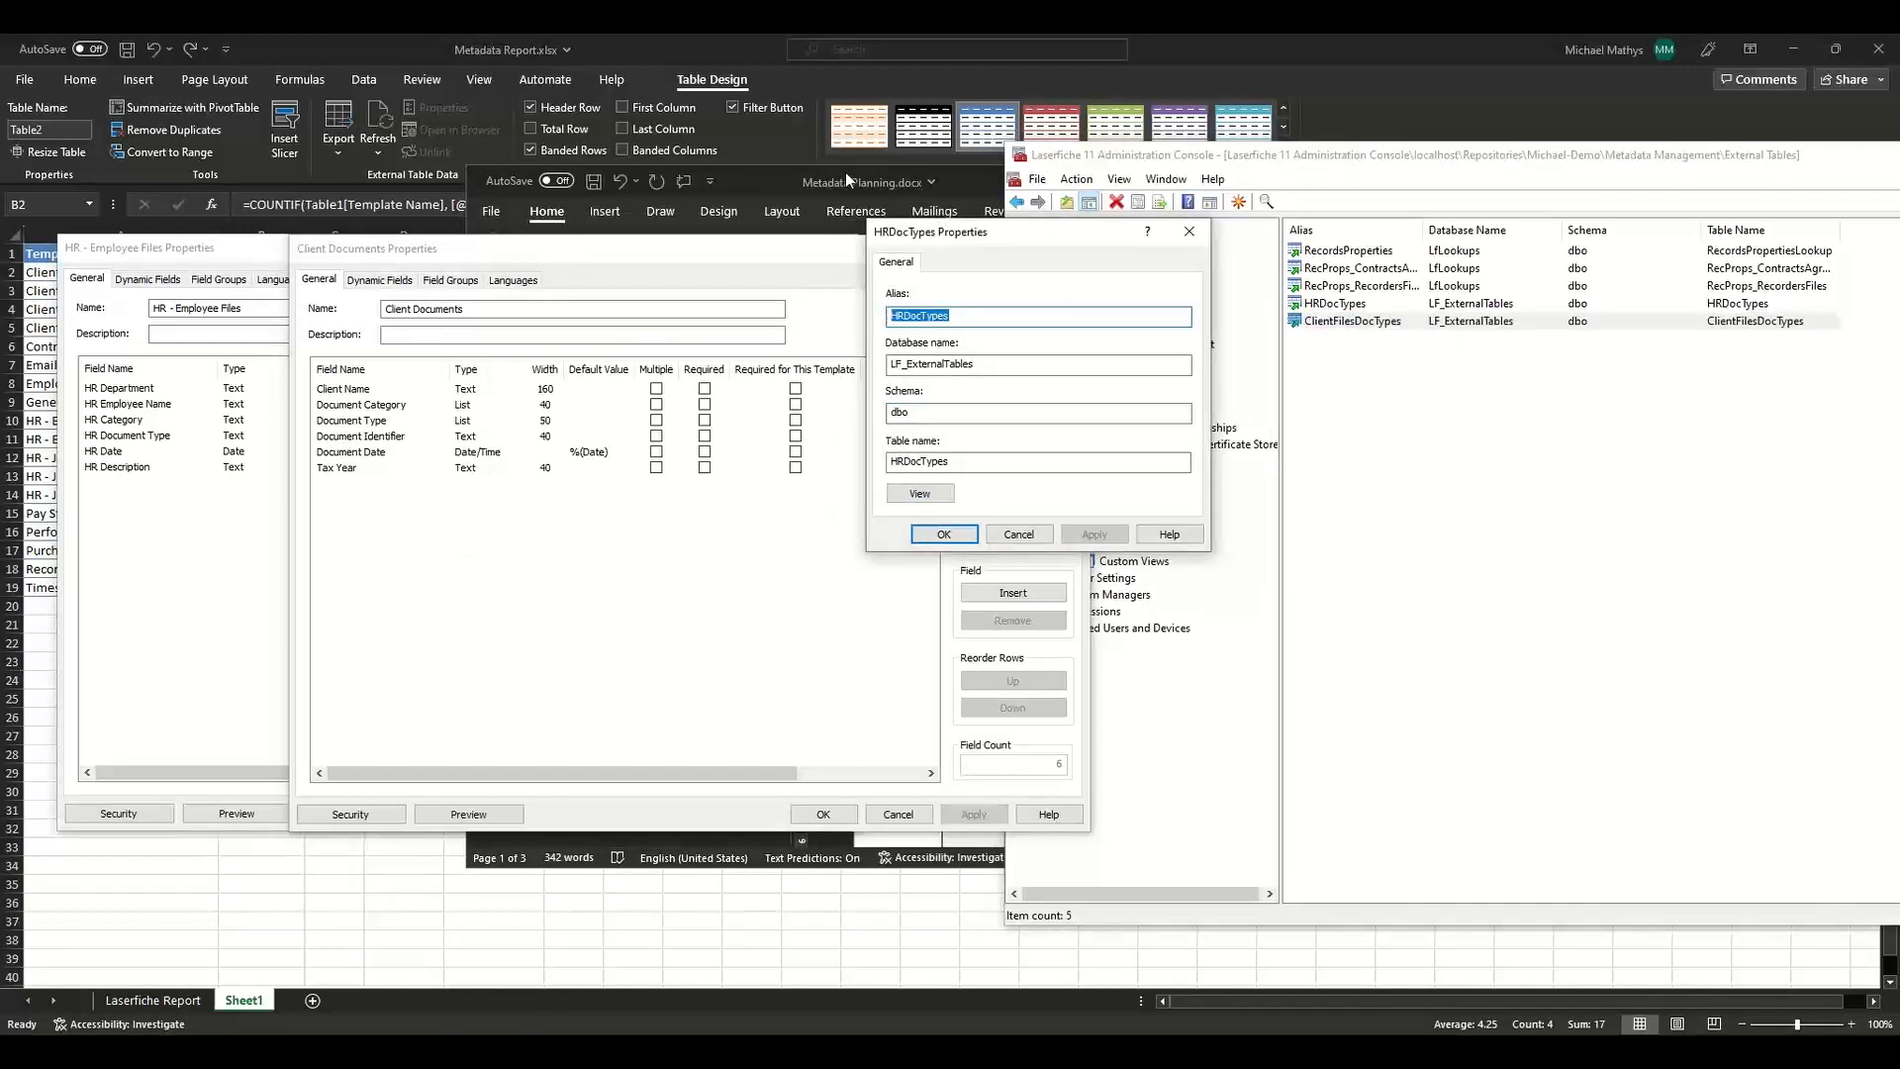
pyautogui.click(764, 182)
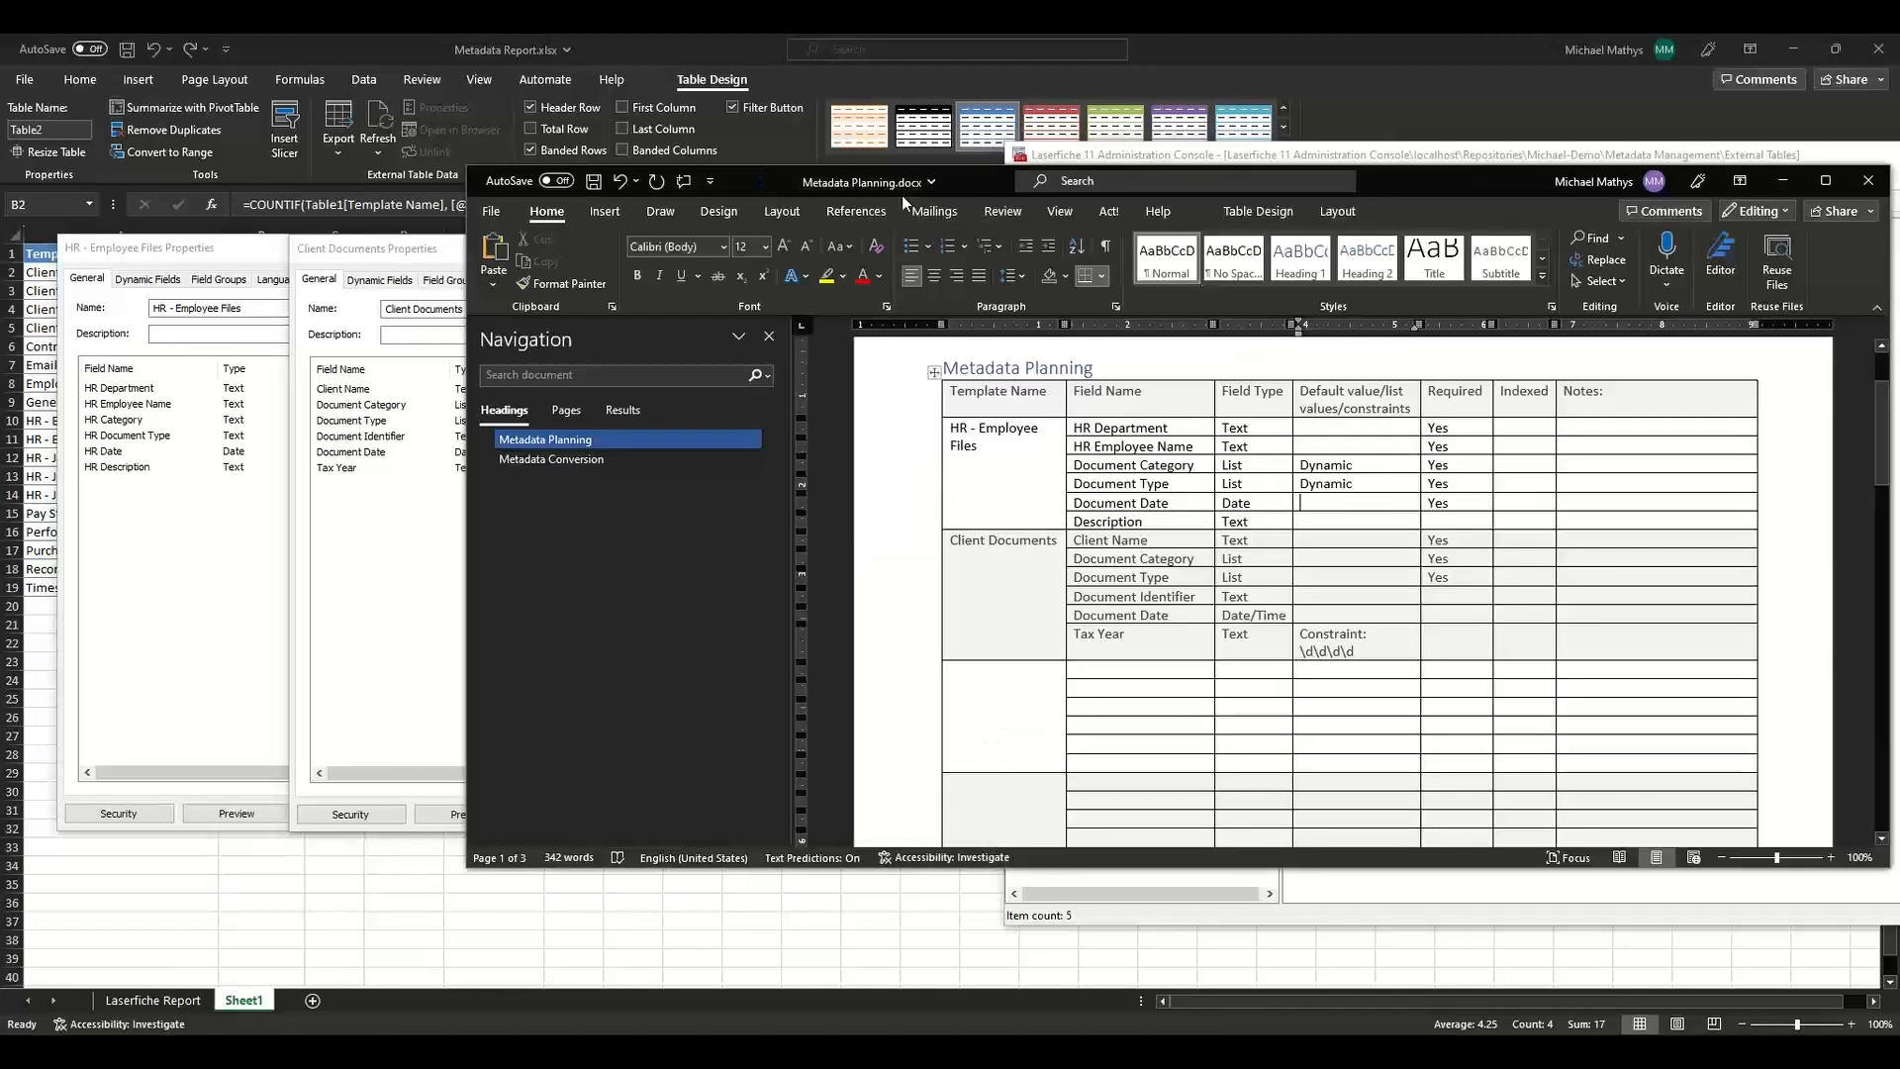
pyautogui.click(1572, 463)
pyautogui.hotkey('ctrl', 'v')
pyautogui.click(1577, 485)
pyautogui.hotkey('ctrl', 'v')
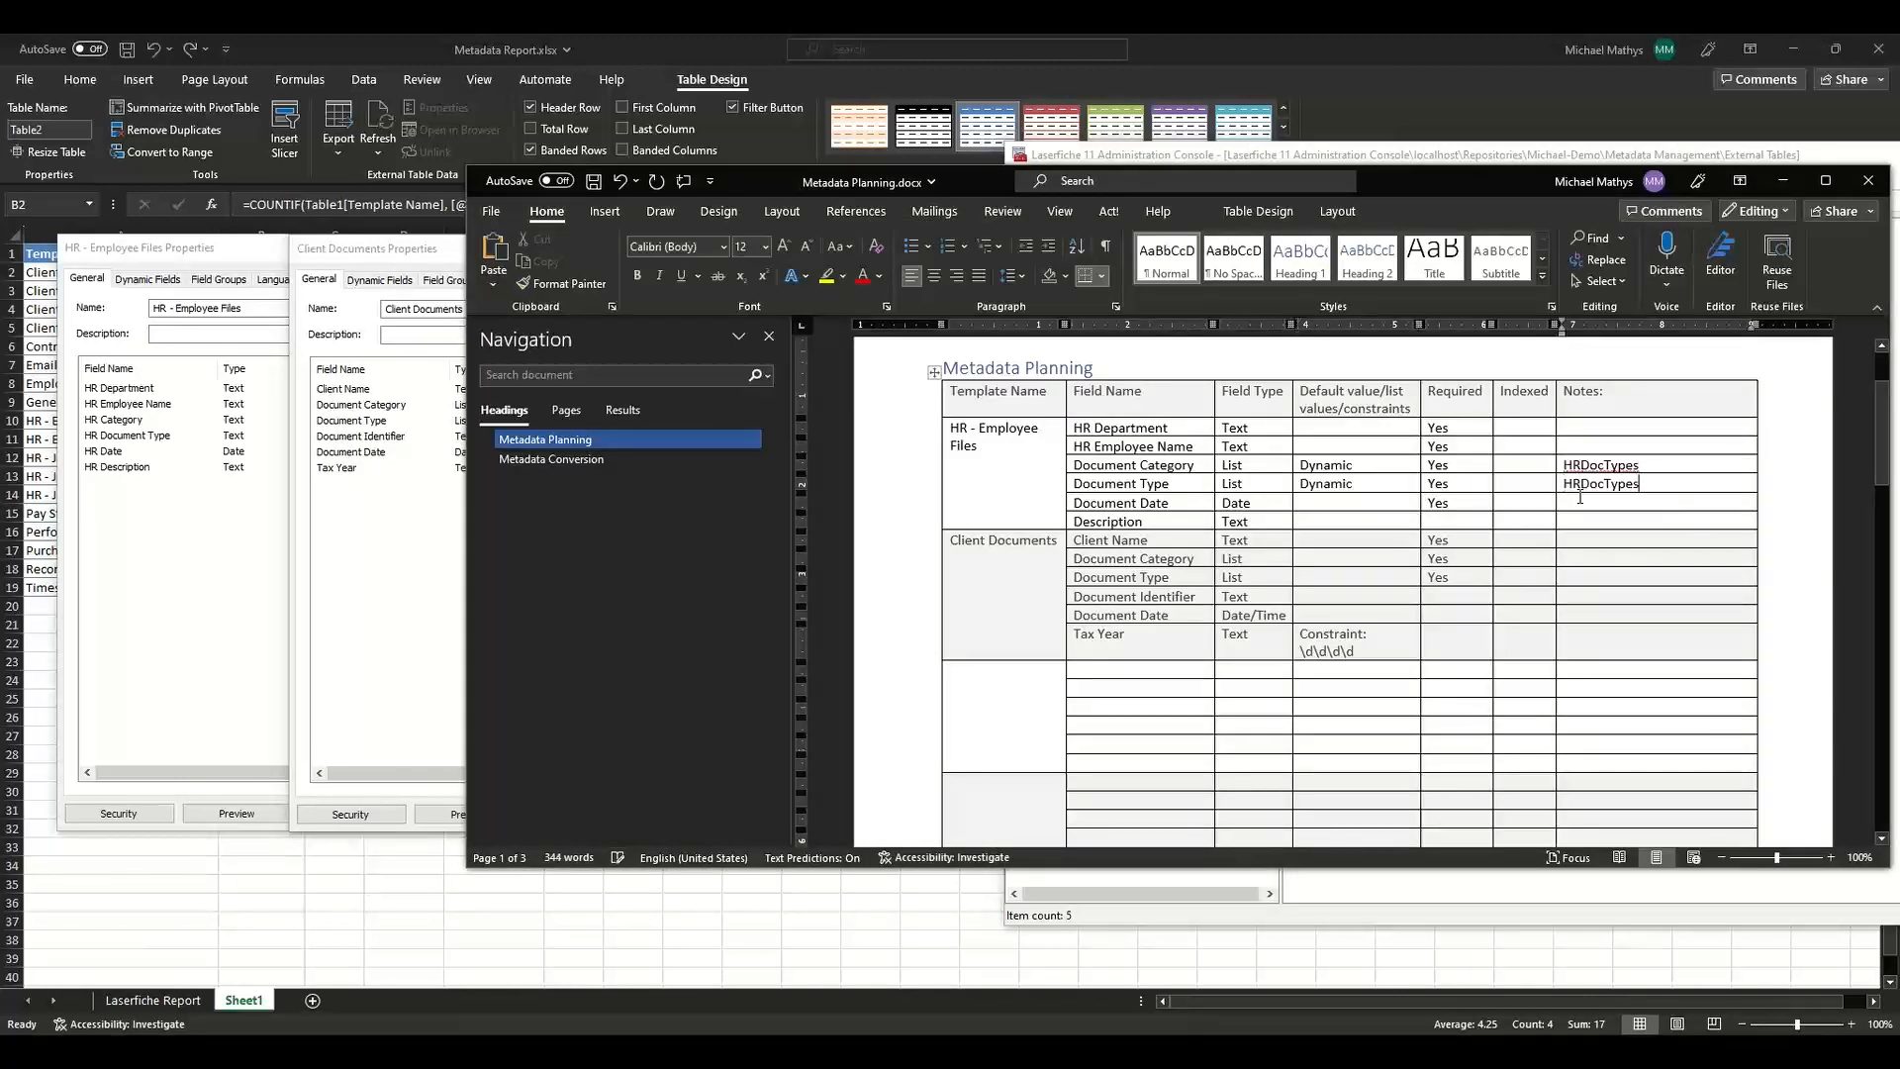
# Enter ClientFile Doc Types in the Notes of the Client Documents Document Category row.
pyautogui.click(1586, 555)
pyautogui.write('ClientFile Doc')
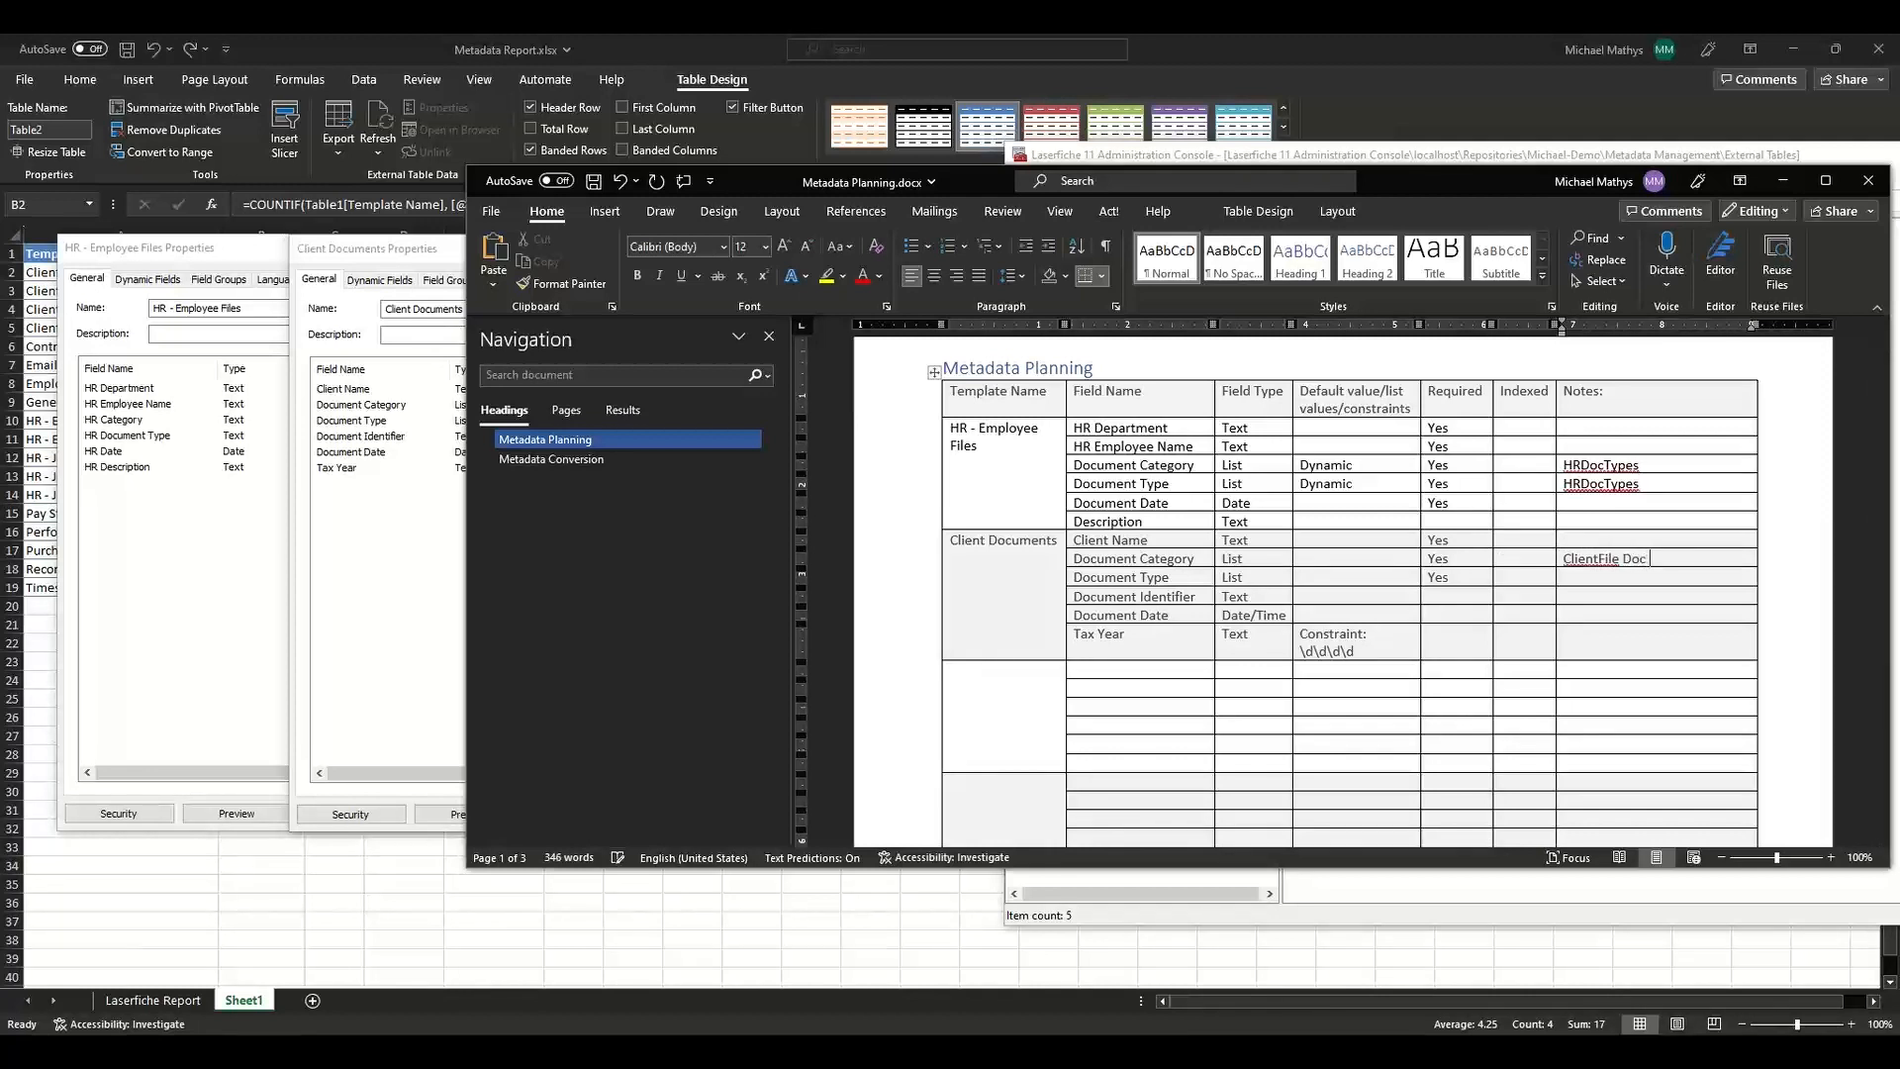
pyautogui.write(' Types')
# Copy Dynamic into the default value of the Client Documents Document Category and Document Type rows.
pyautogui.doubleClick(1325, 465)
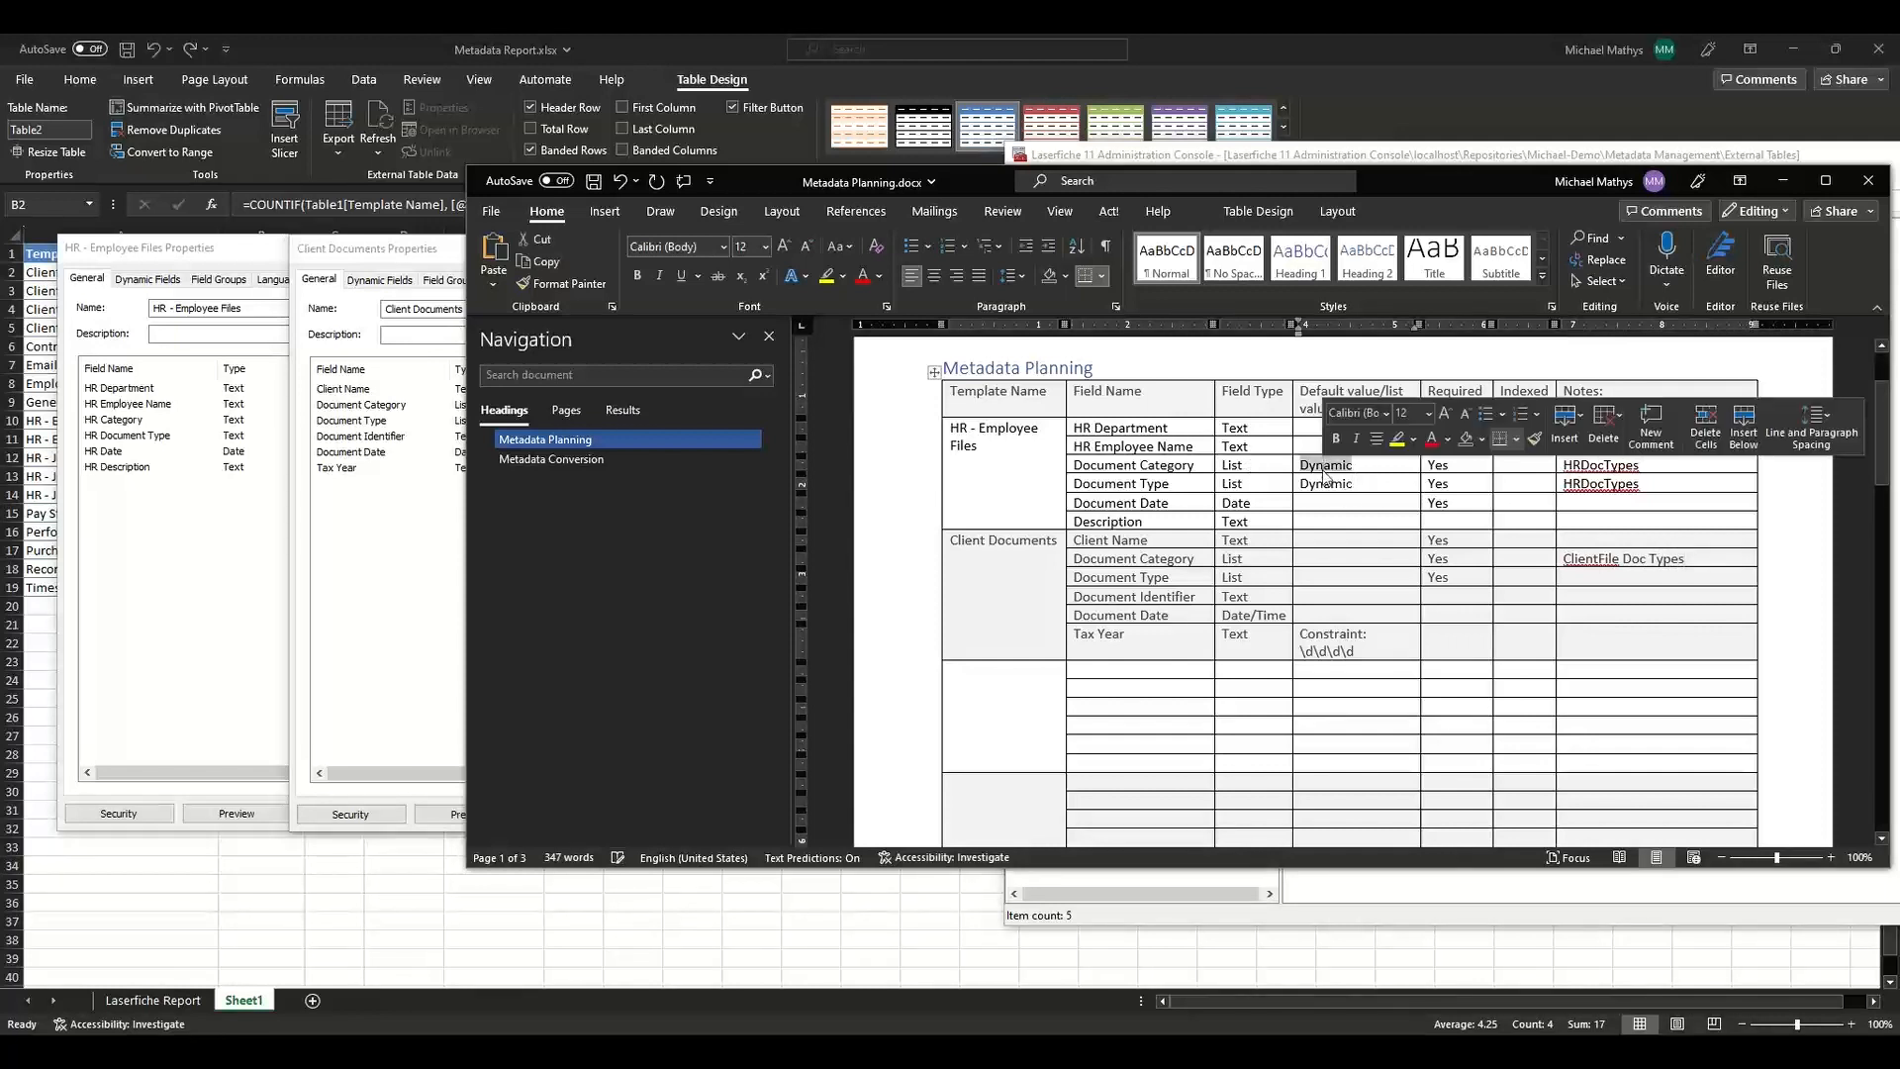
pyautogui.hotkey('ctrl', 'c')
pyautogui.click(1344, 558)
pyautogui.hotkey('ctrl', 'v')
pyautogui.click(1342, 578)
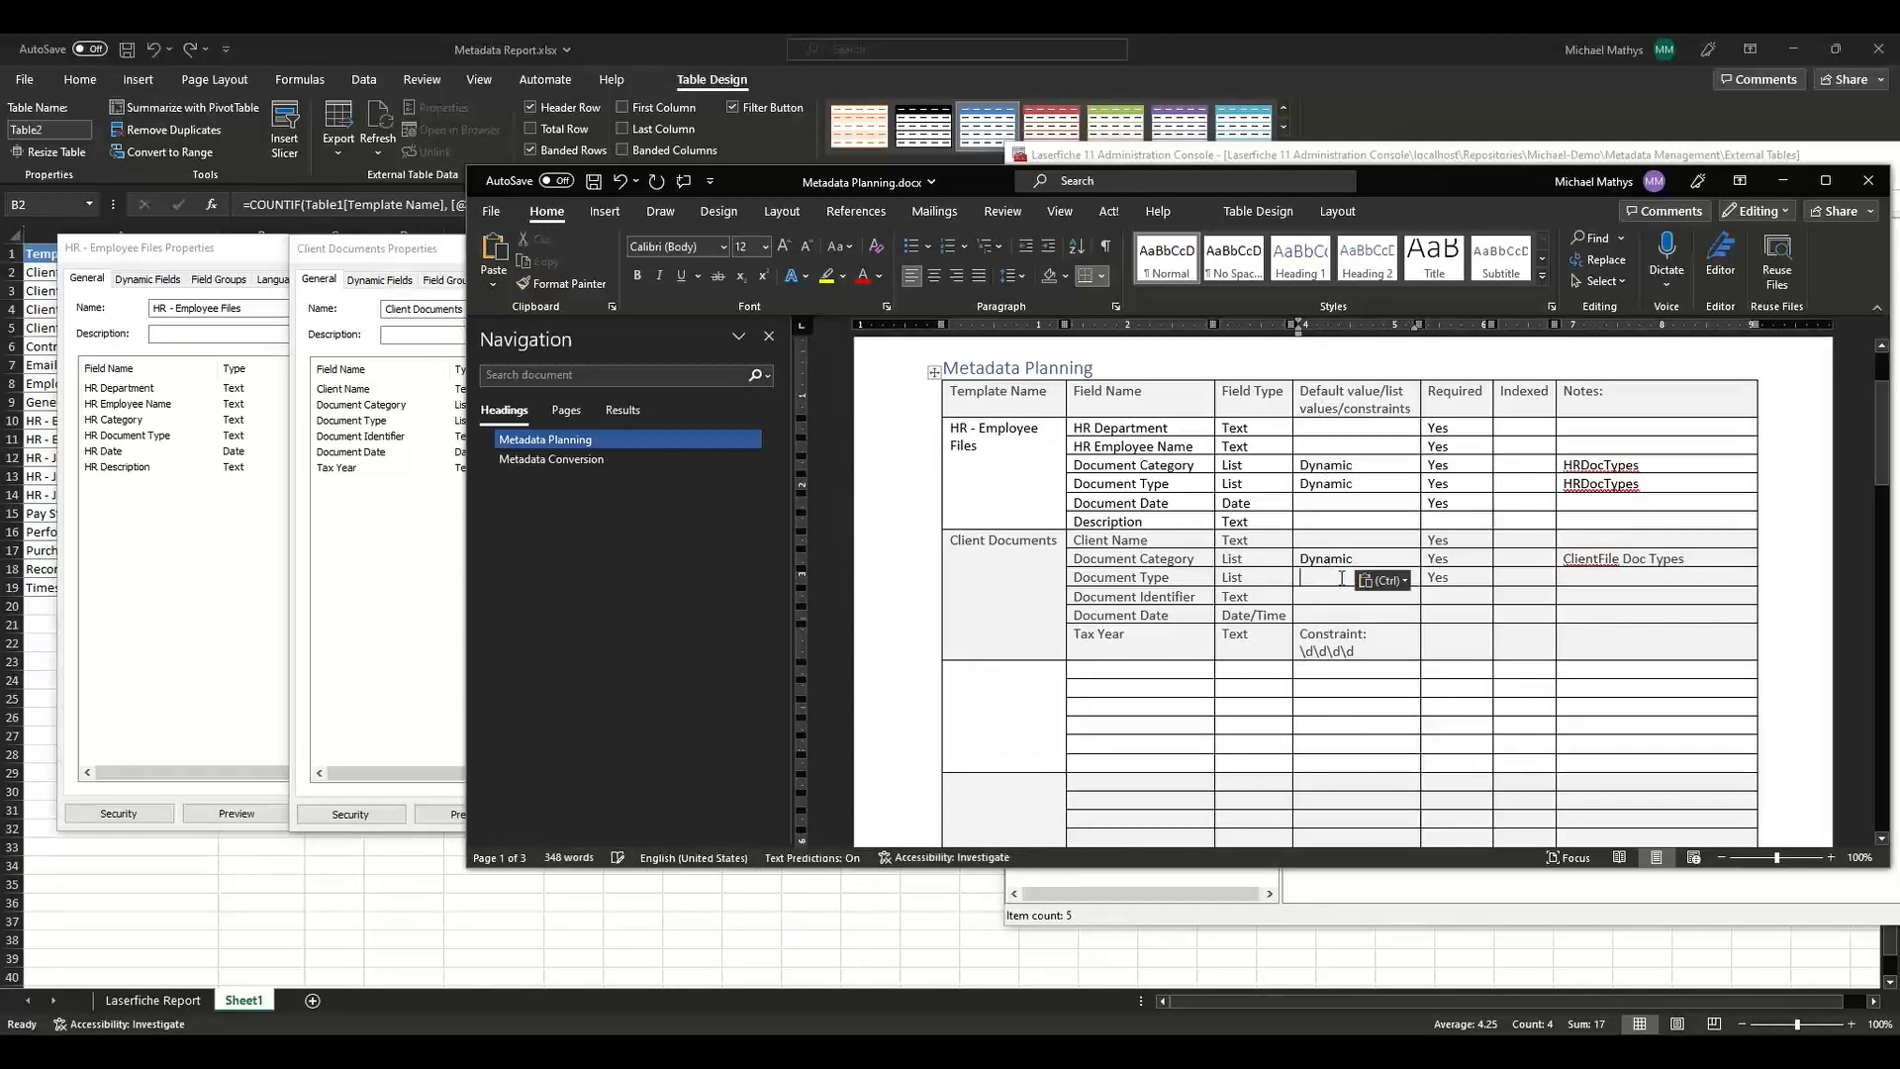
pyautogui.hotkey('ctrl', 'v')
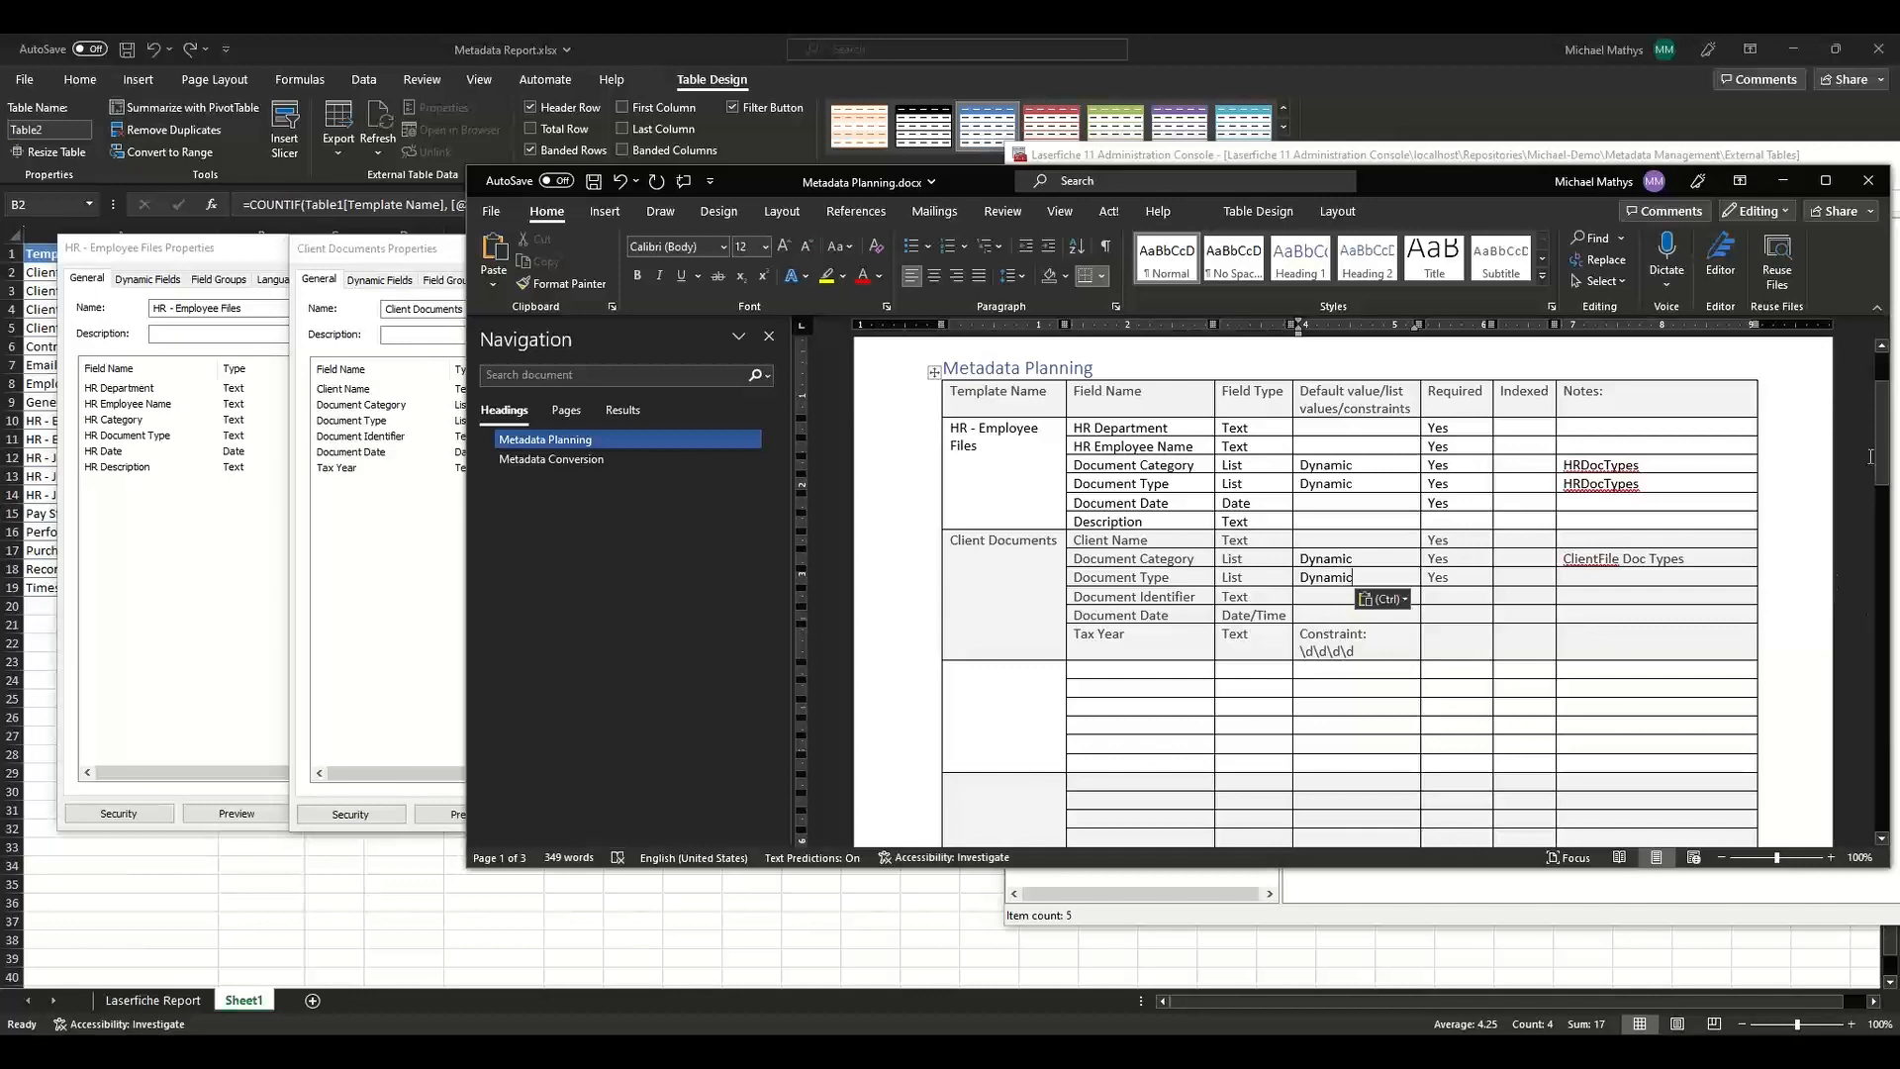
# Review the Metadata Conversion tables in the planning document against the template list in the Excel report.
pyautogui.moveTo(1878, 436); pyautogui.dragTo(1894, 588)
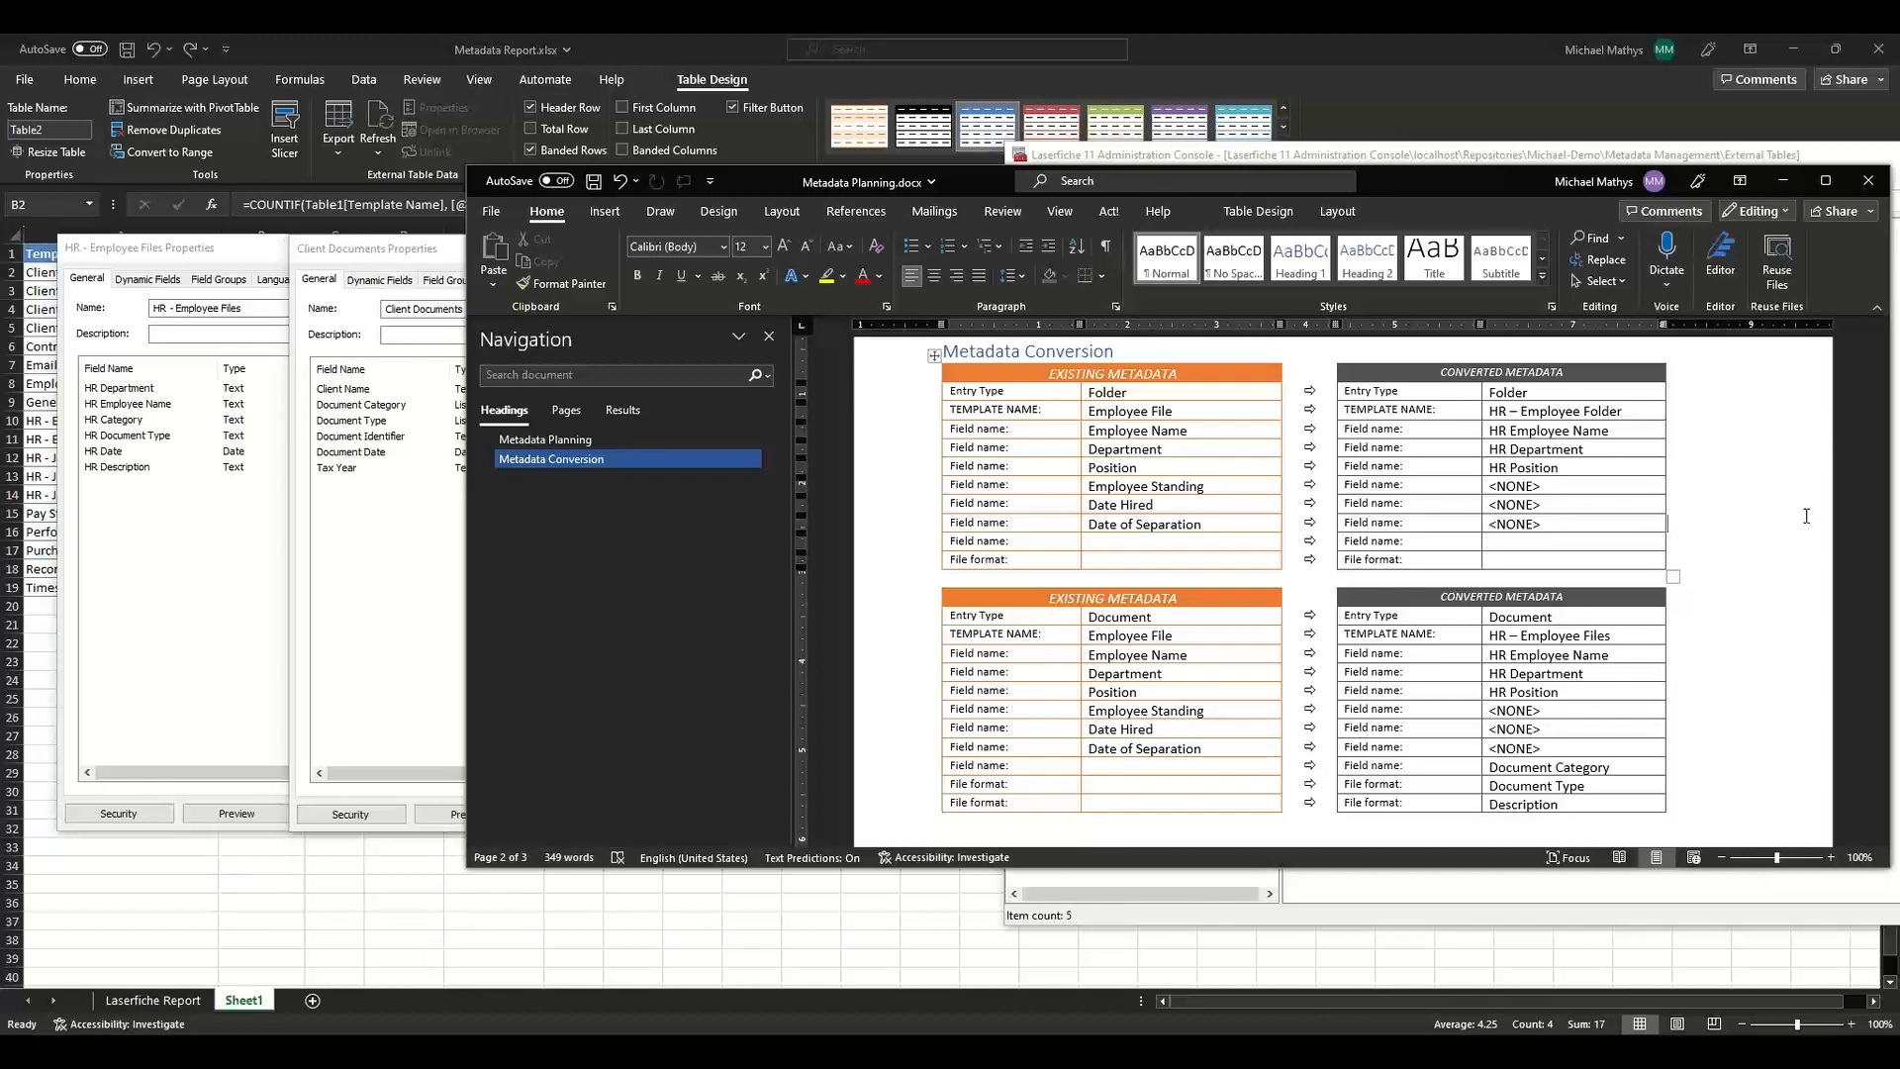
pyautogui.hotkey('ctrl', 'z')
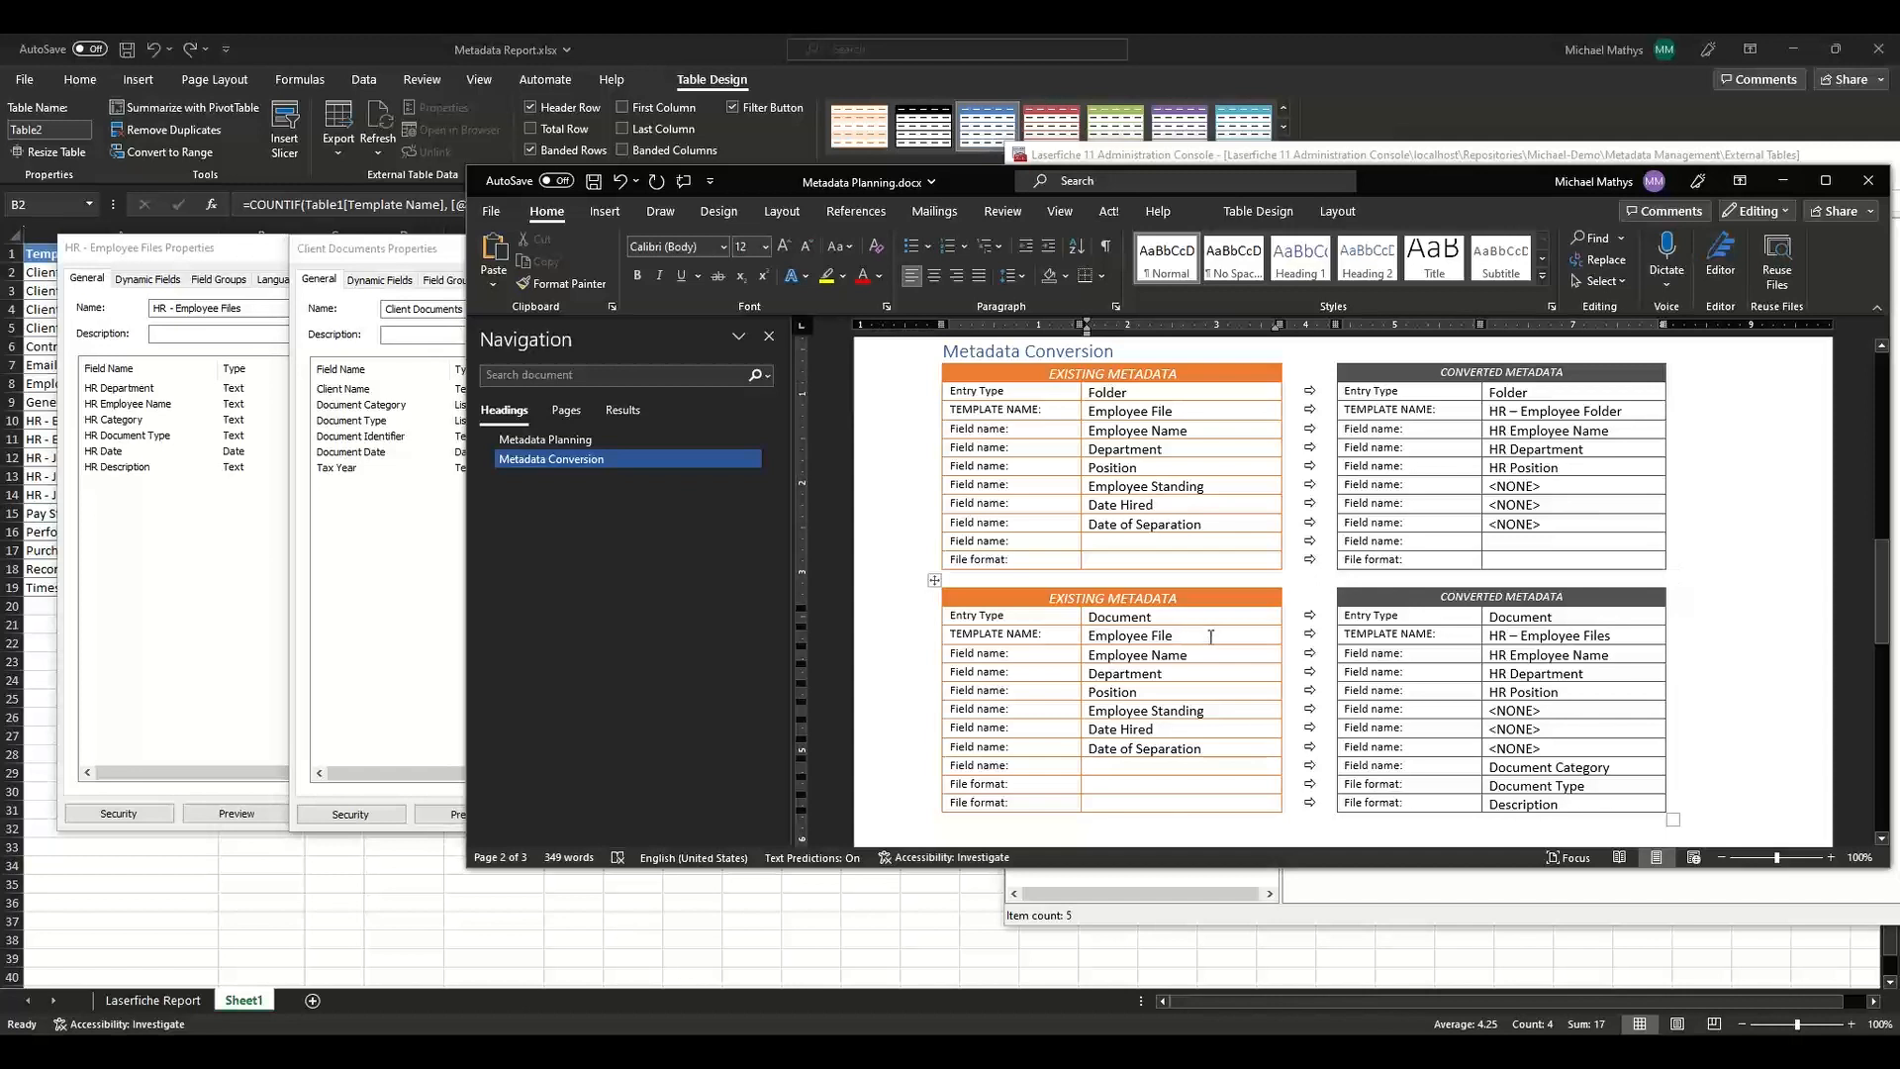
pyautogui.click(1562, 413)
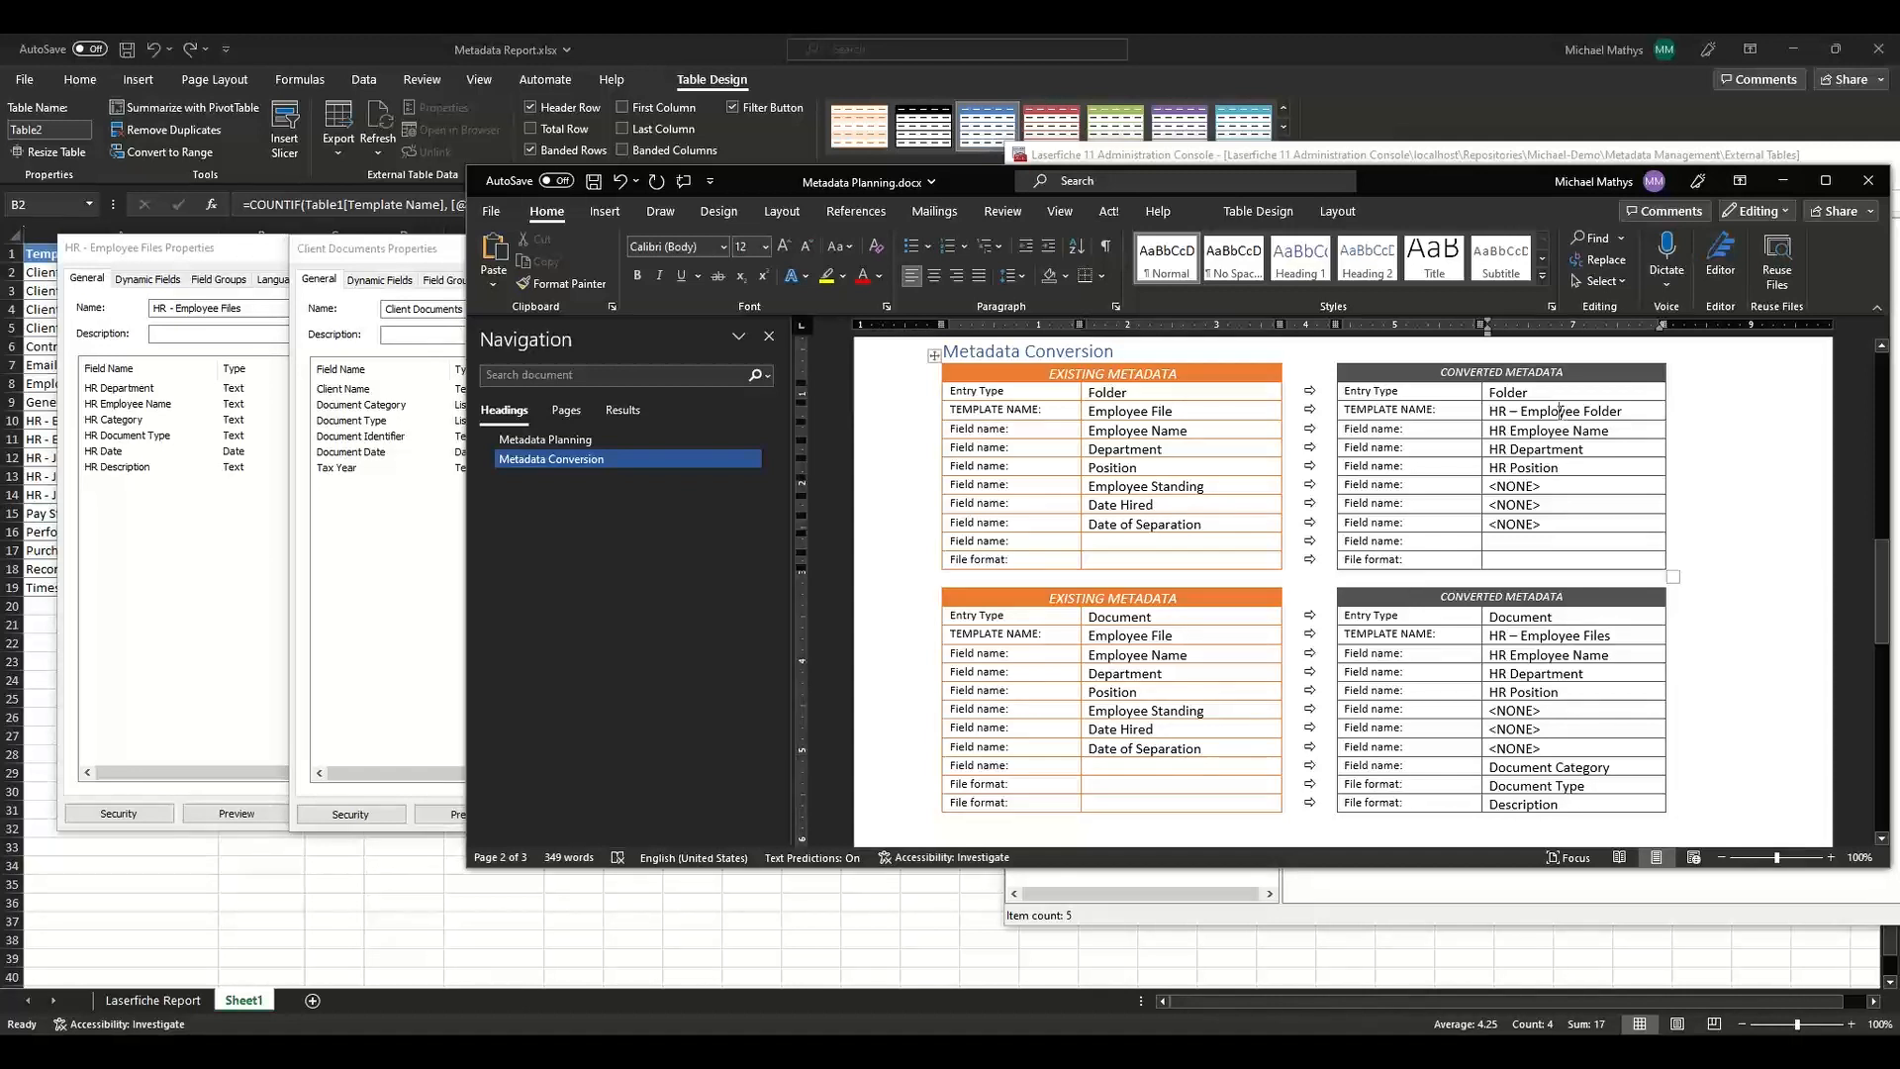
pyautogui.click(1617, 635)
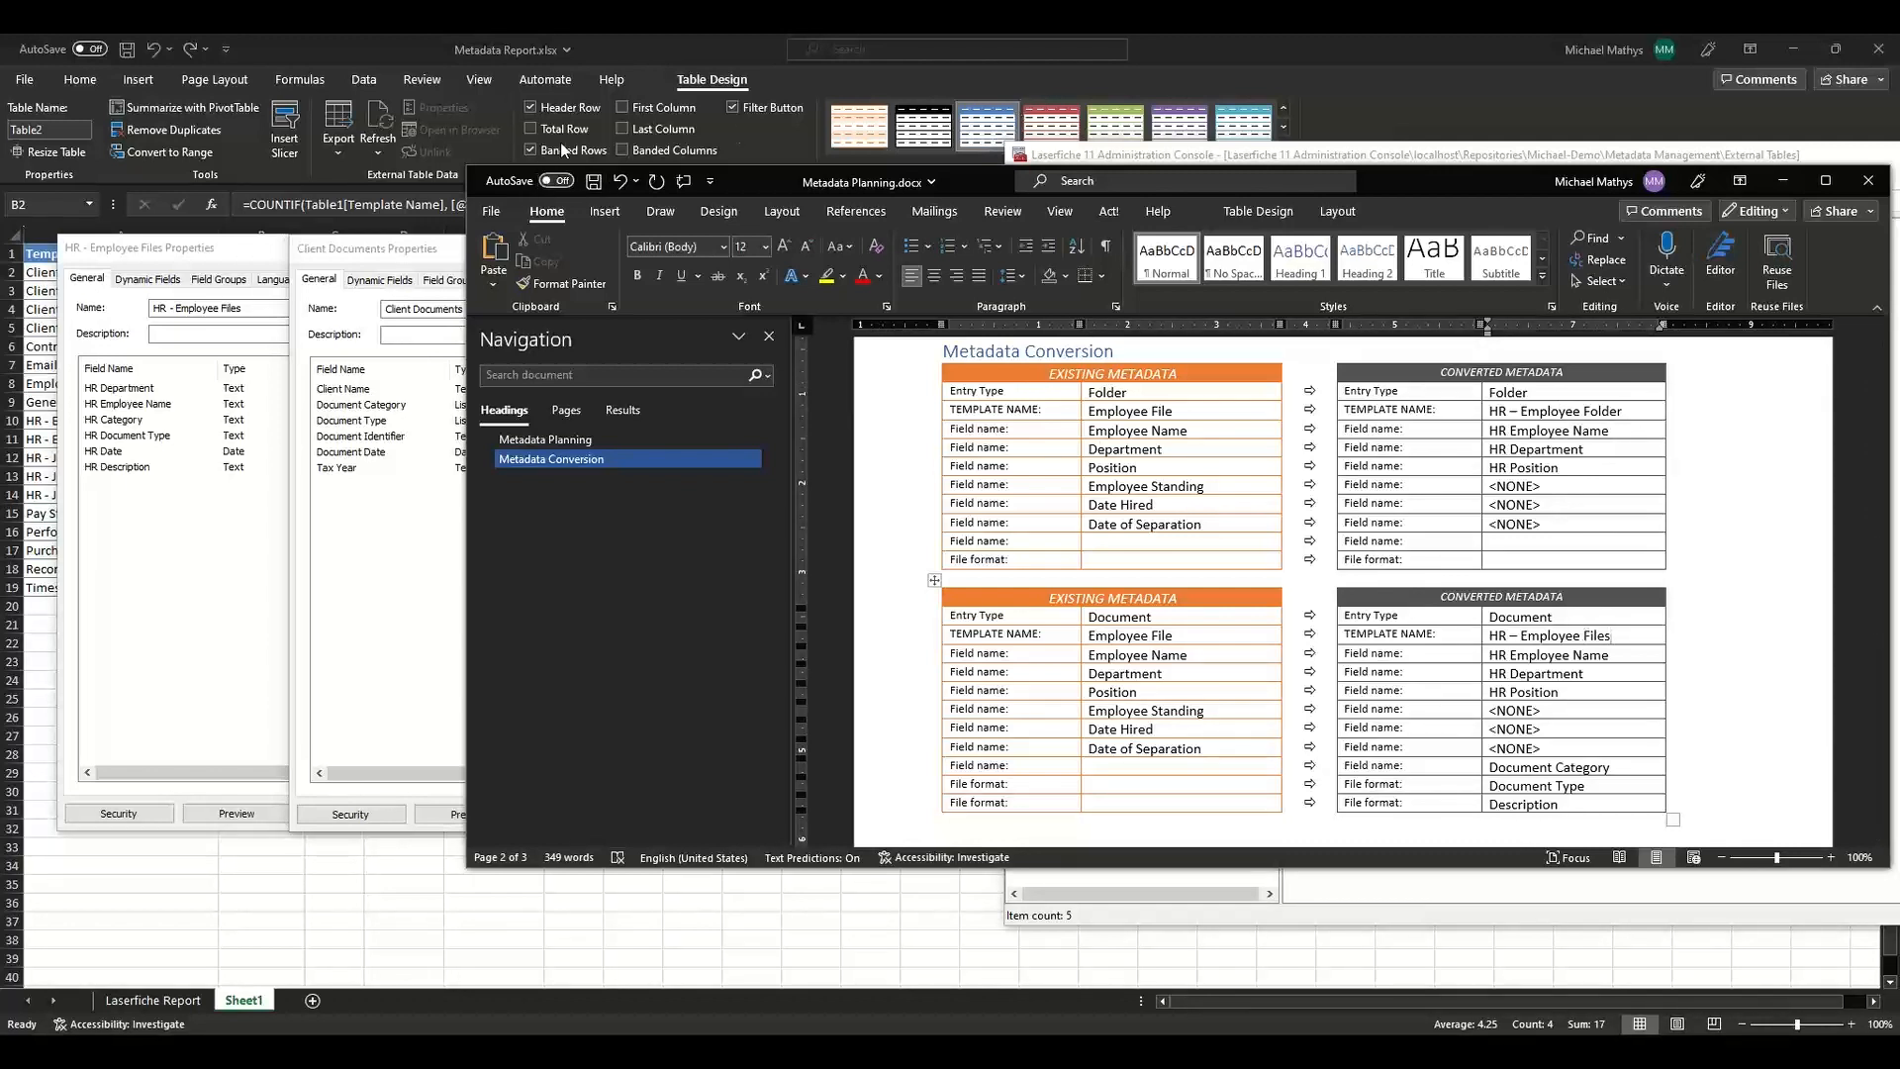
pyautogui.click(623, 54)
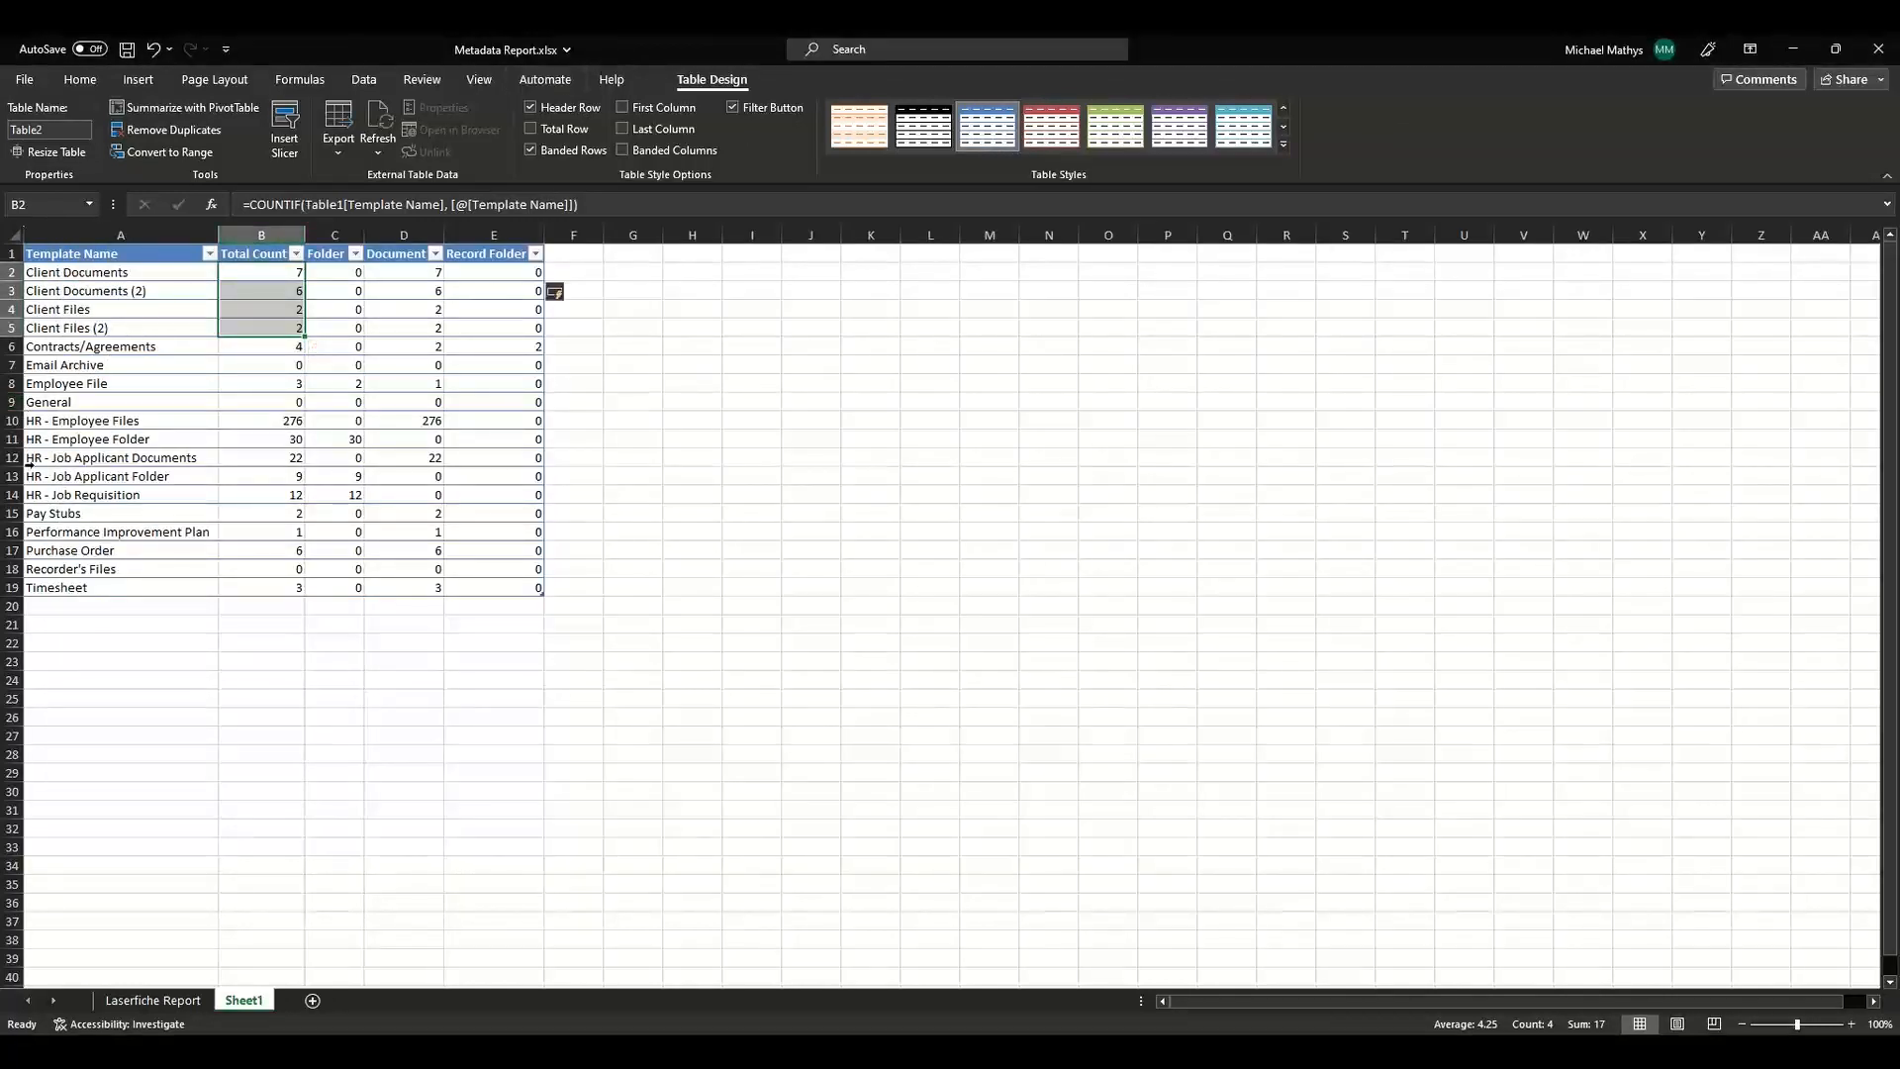
pyautogui.click(13, 384)
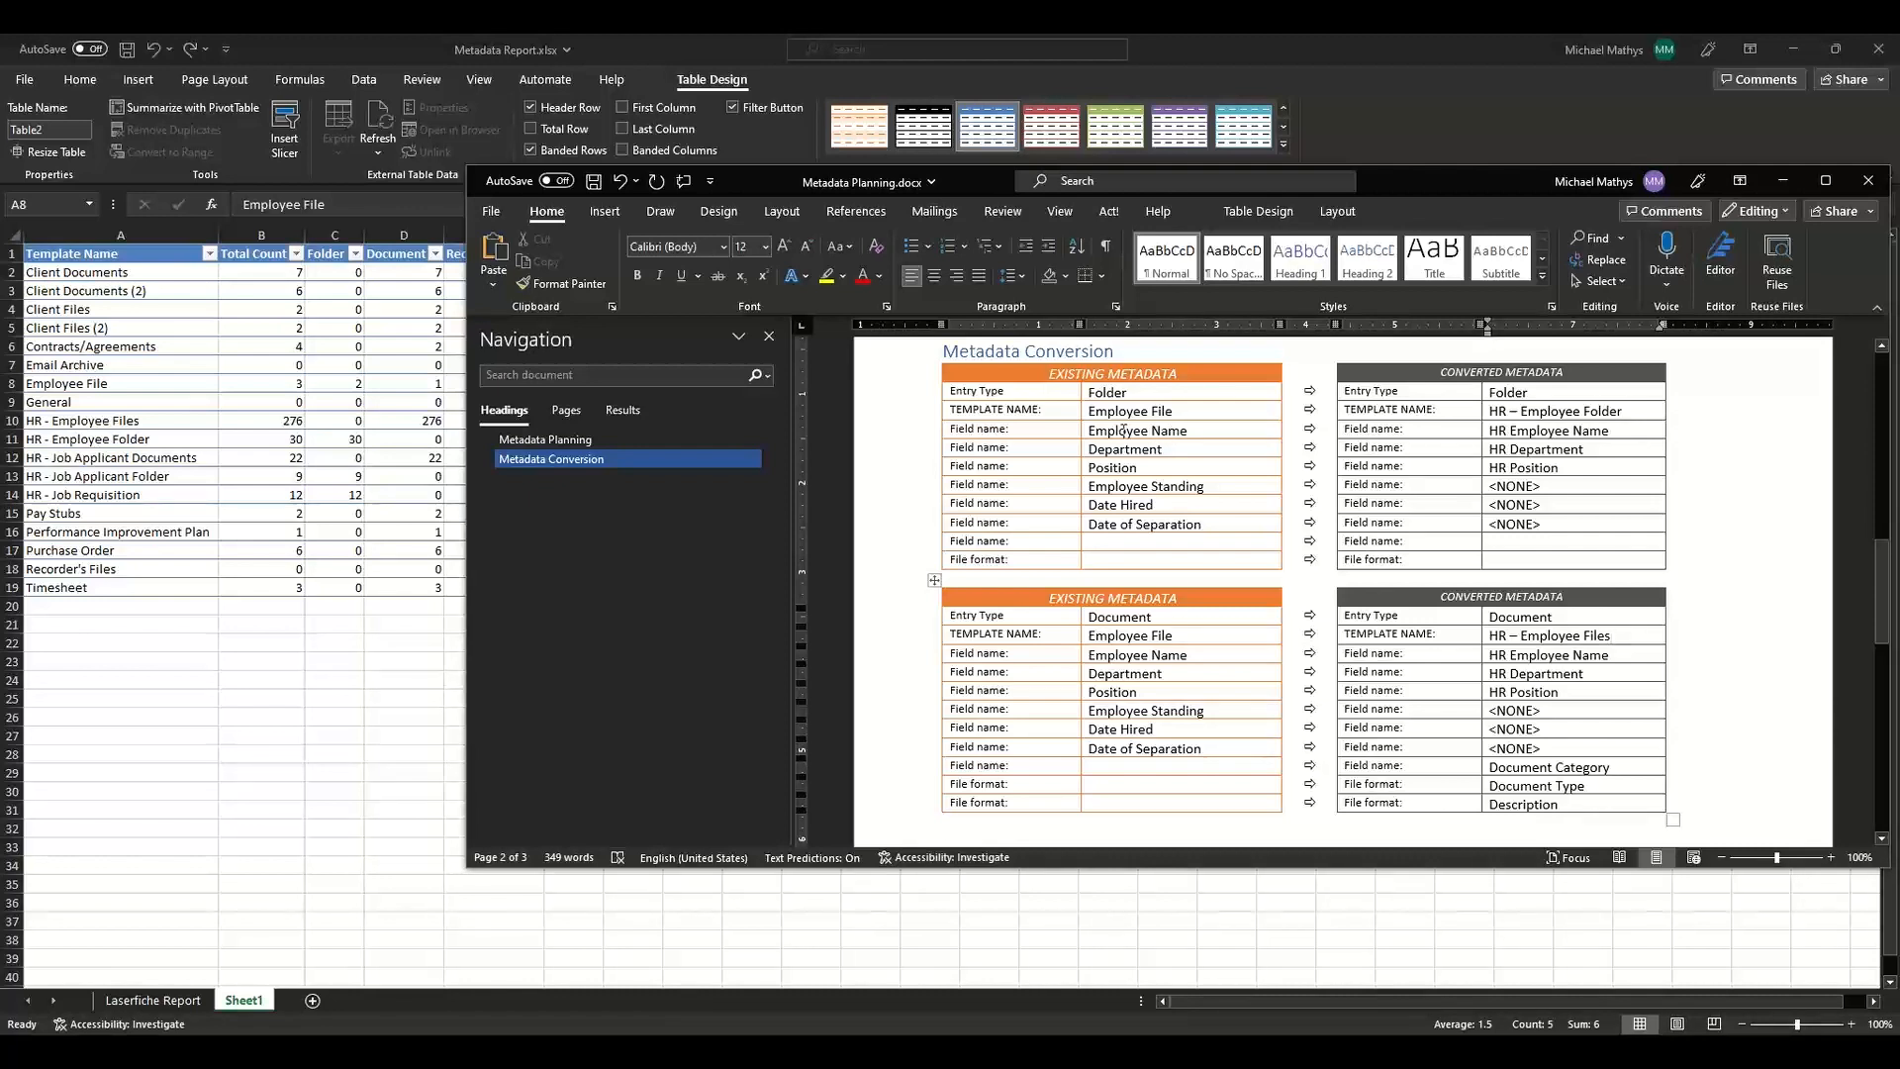
pyautogui.click(1541, 428)
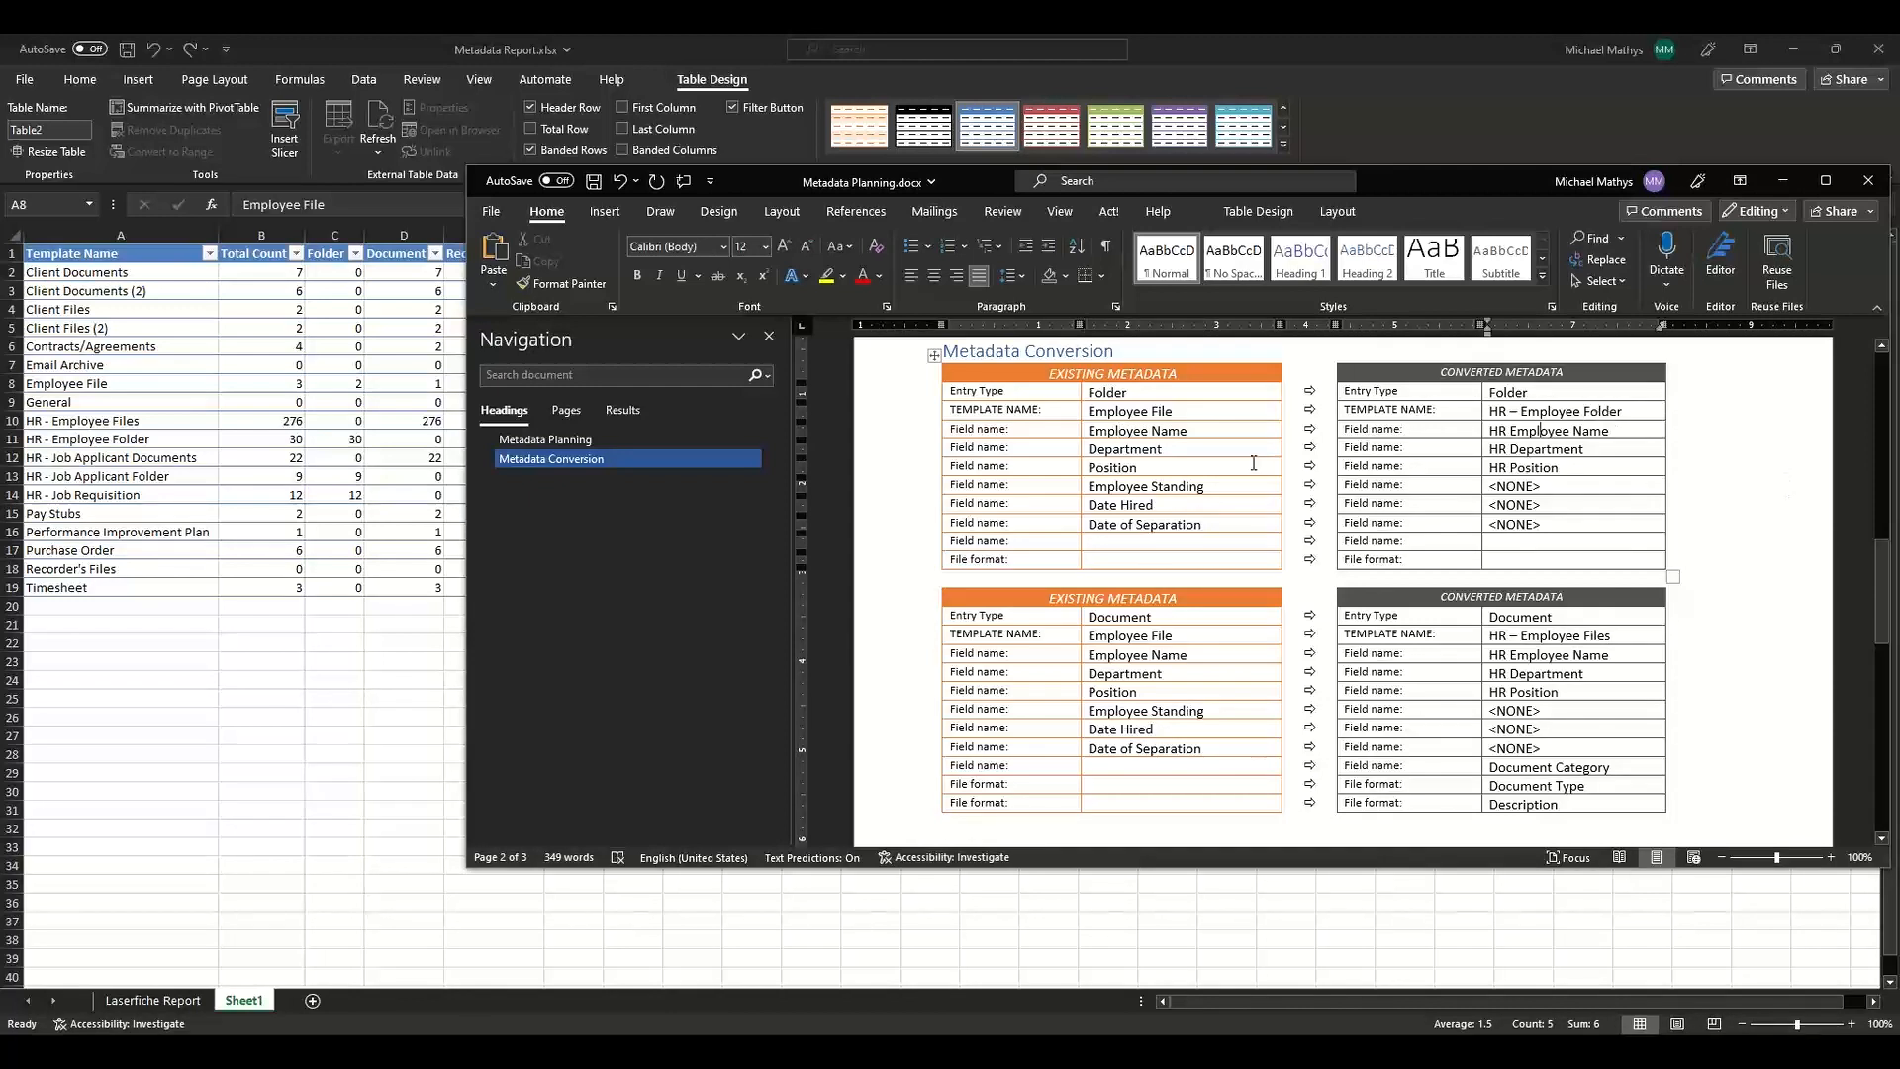
pyautogui.click(1254, 454)
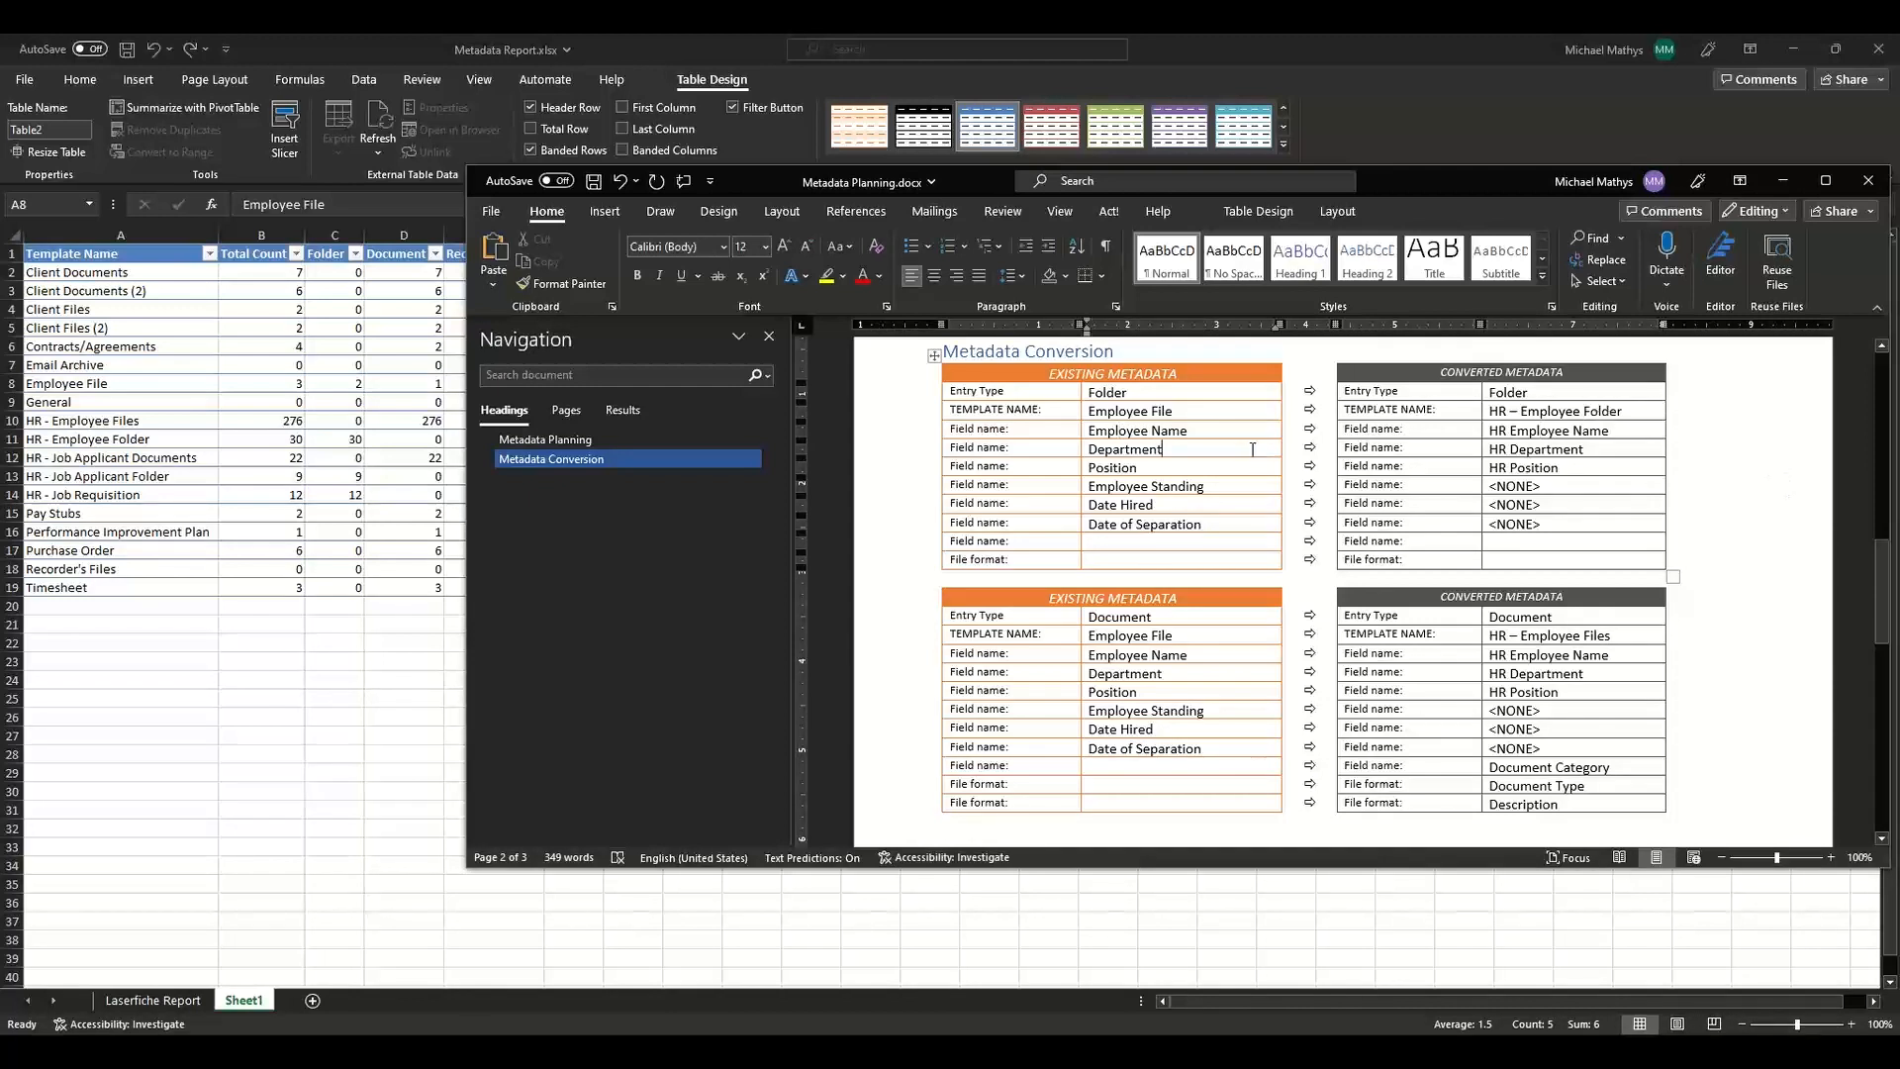
pyautogui.click(1574, 448)
pyautogui.click(1242, 464)
pyautogui.click(1529, 467)
pyautogui.click(1196, 485)
pyautogui.click(1187, 509)
pyautogui.moveTo(1886, 591); pyautogui.dragTo(1897, 724)
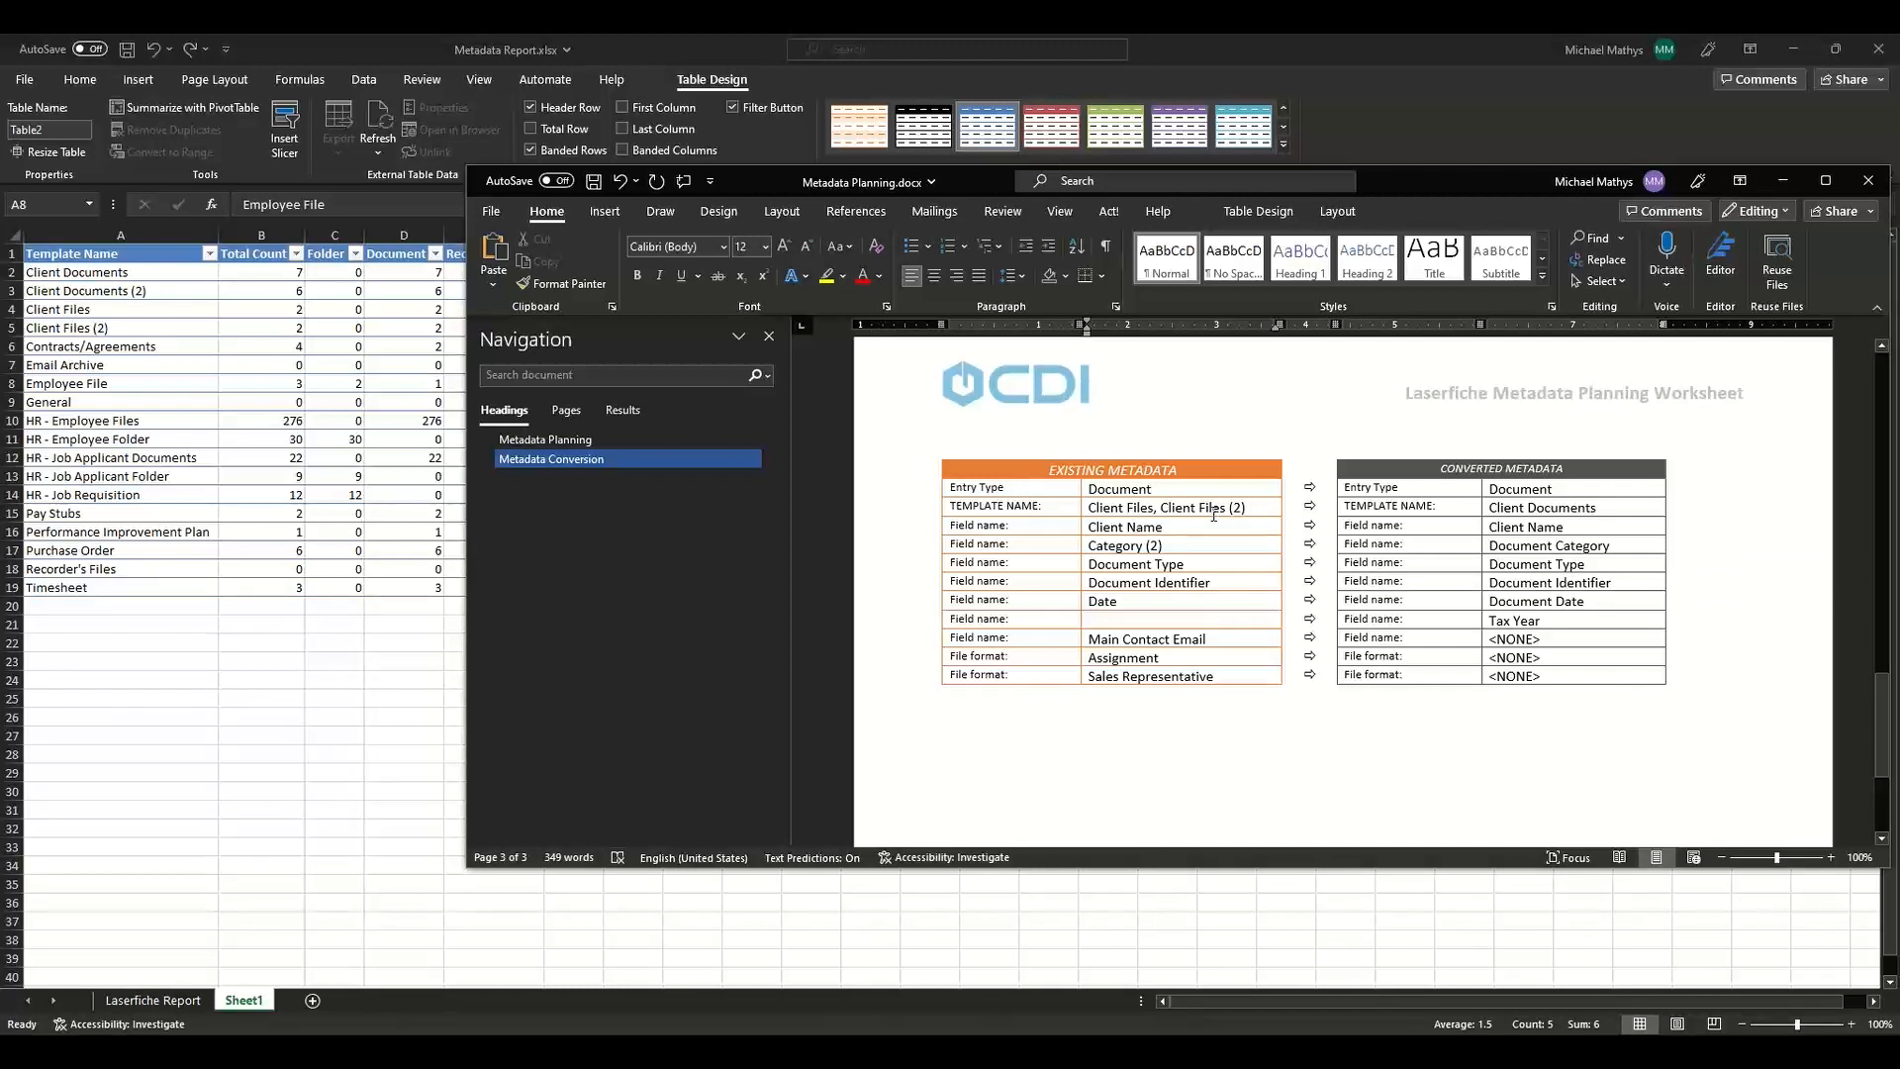
pyautogui.click(1621, 507)
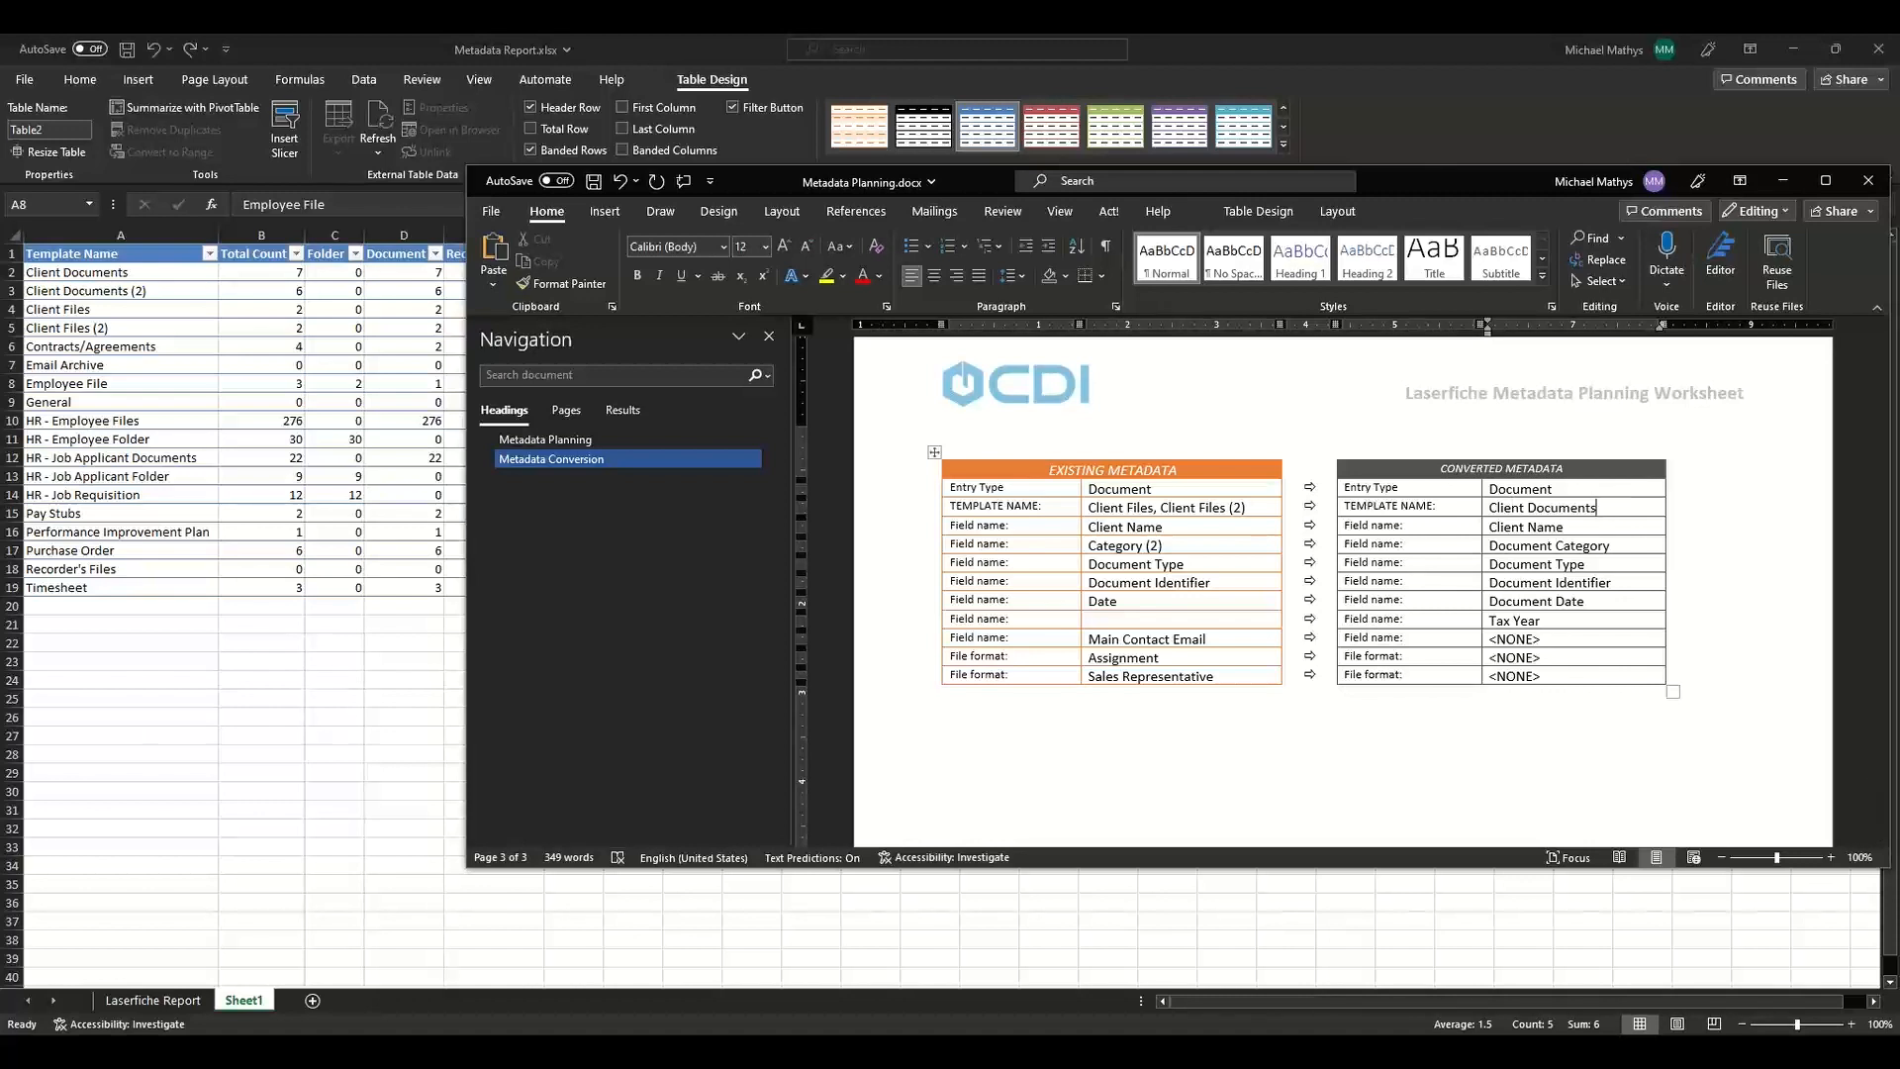
# Search the repository for entries using the Client Documents (2) template.
pyautogui.hotkey('alt', 'Tab')
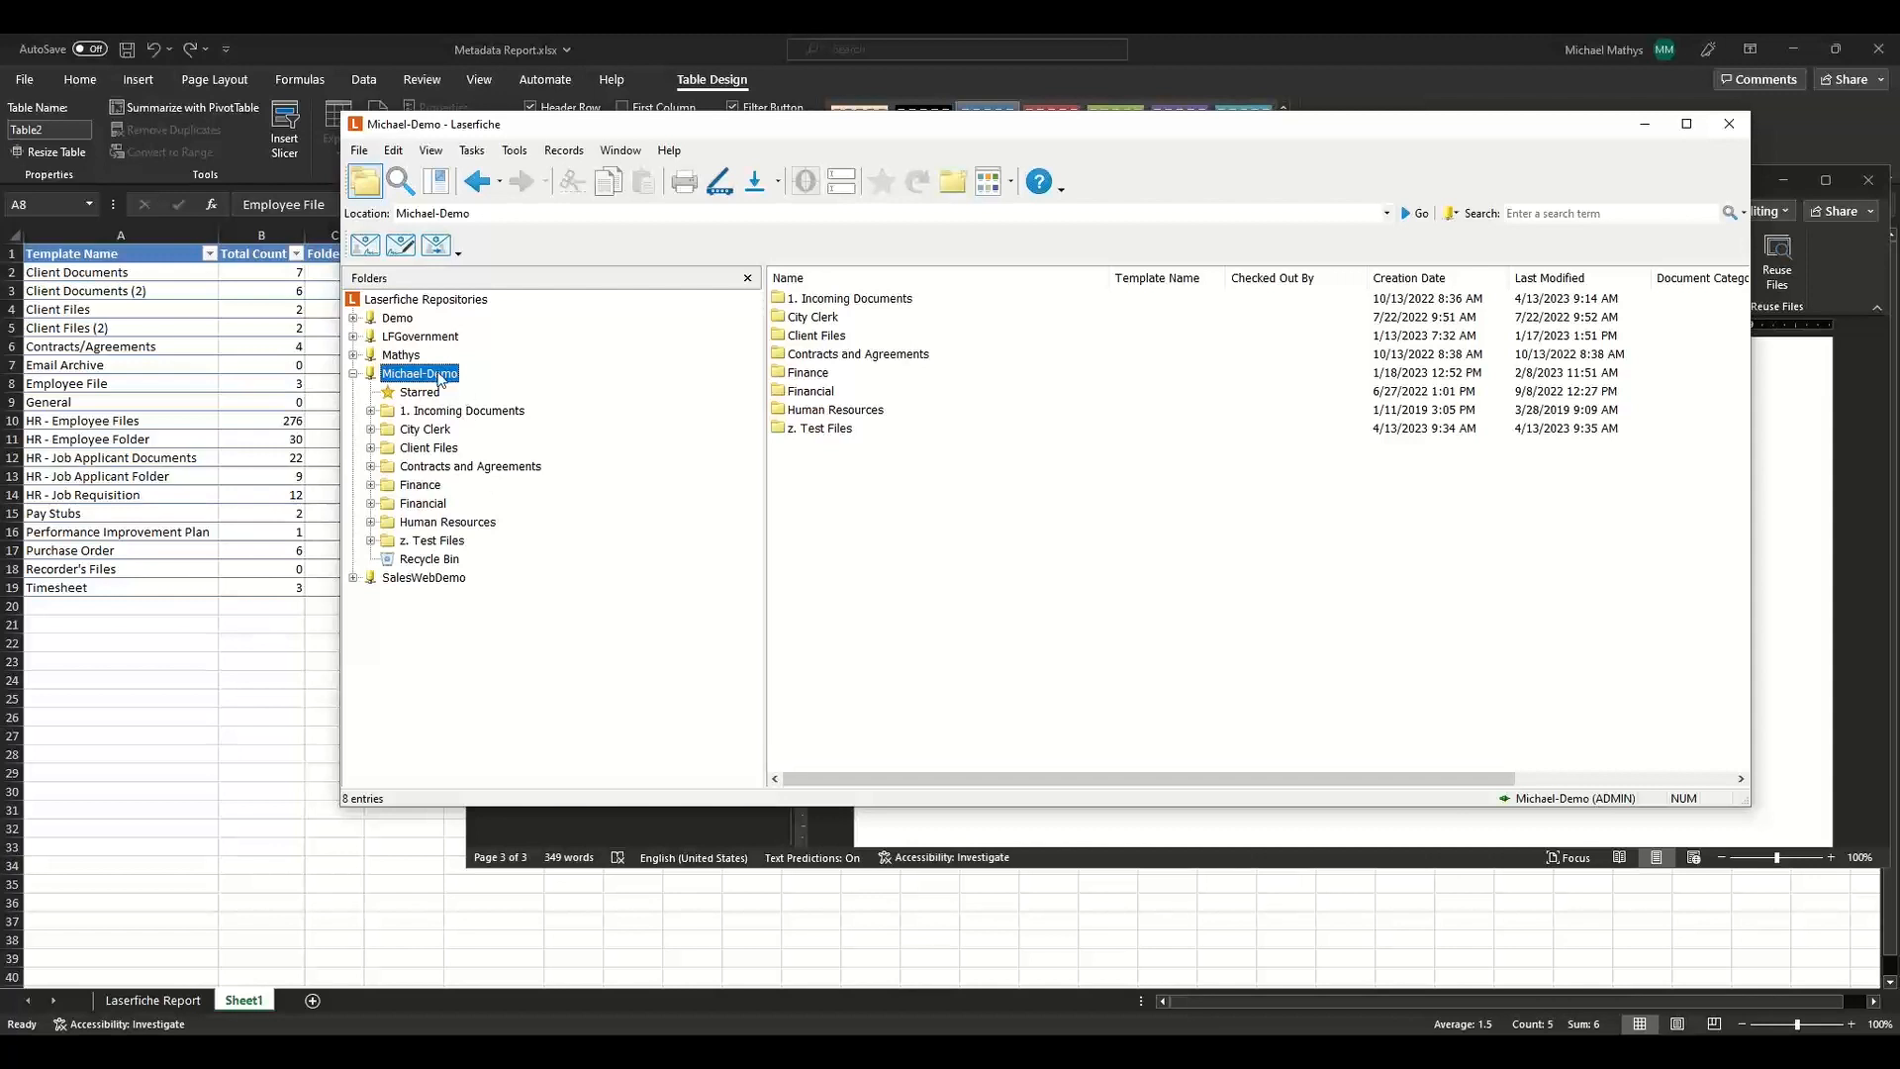
pyautogui.click(400, 181)
pyautogui.click(702, 490)
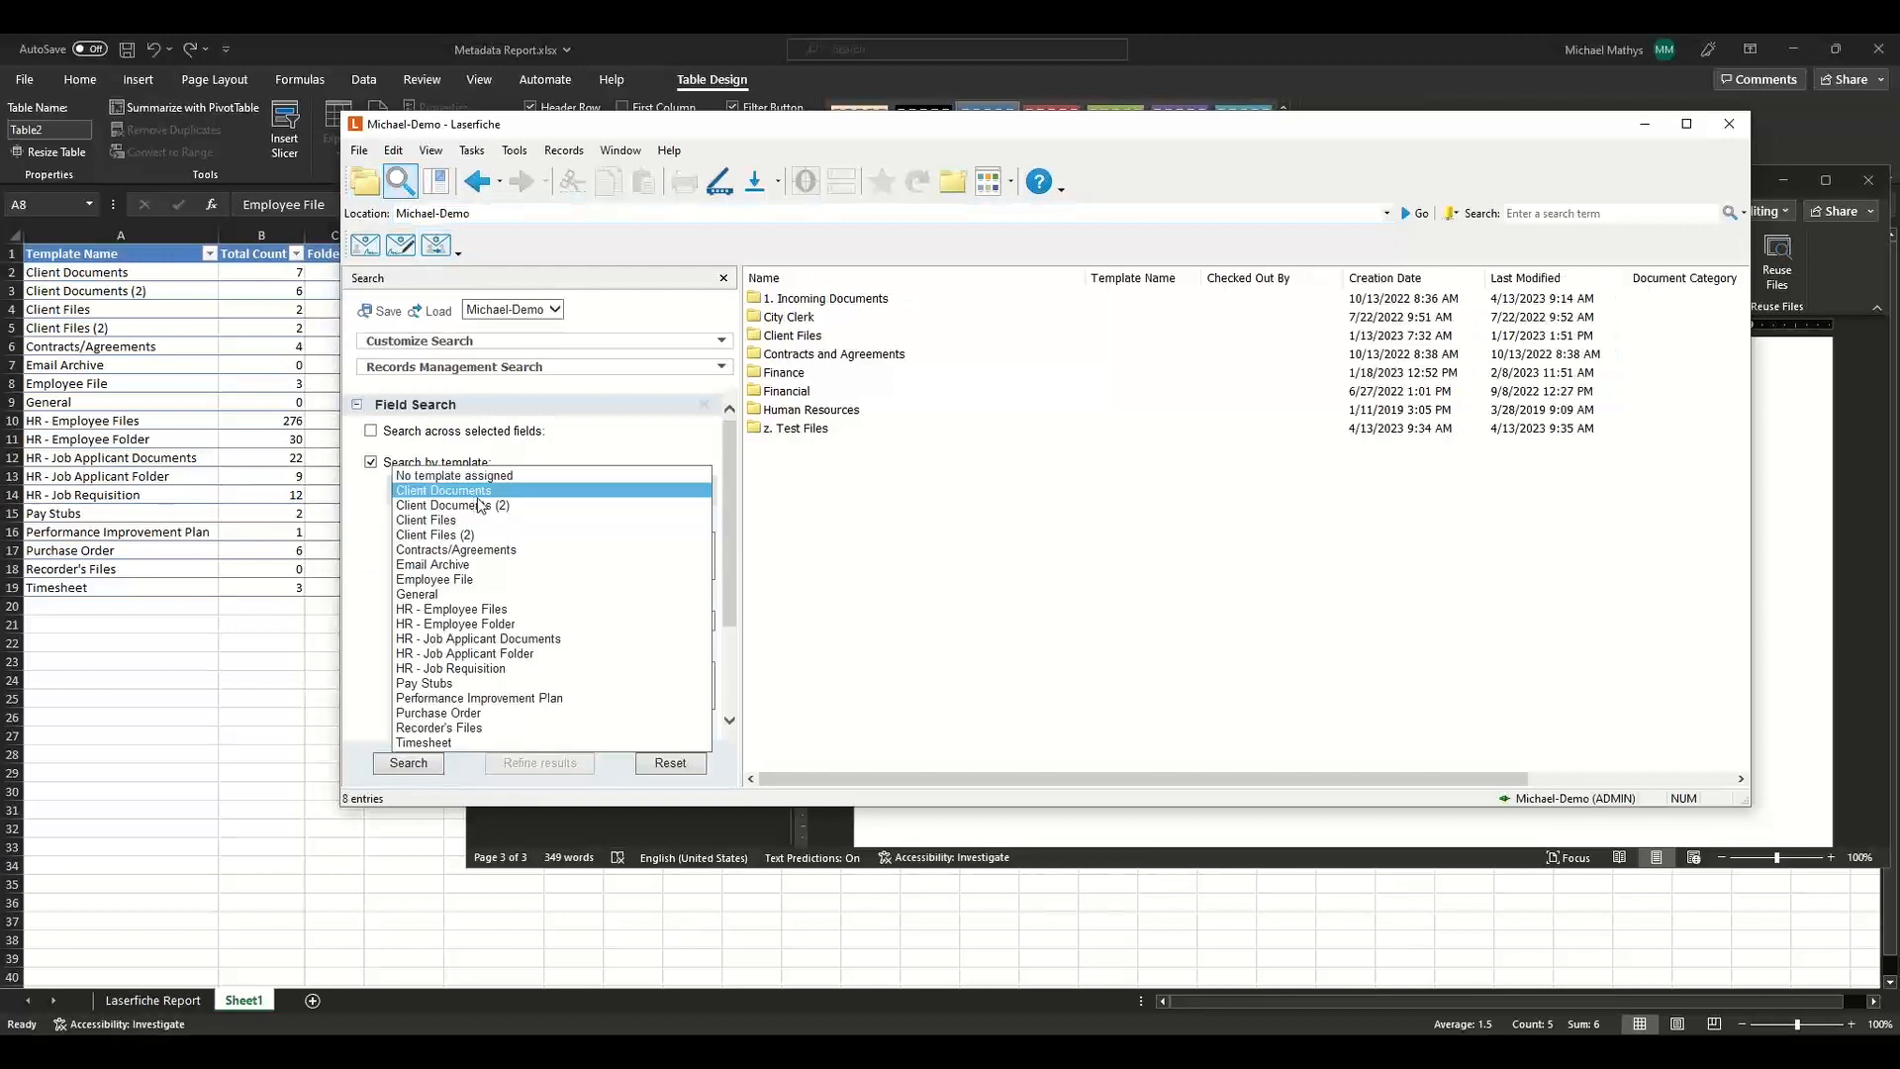
pyautogui.click(453, 505)
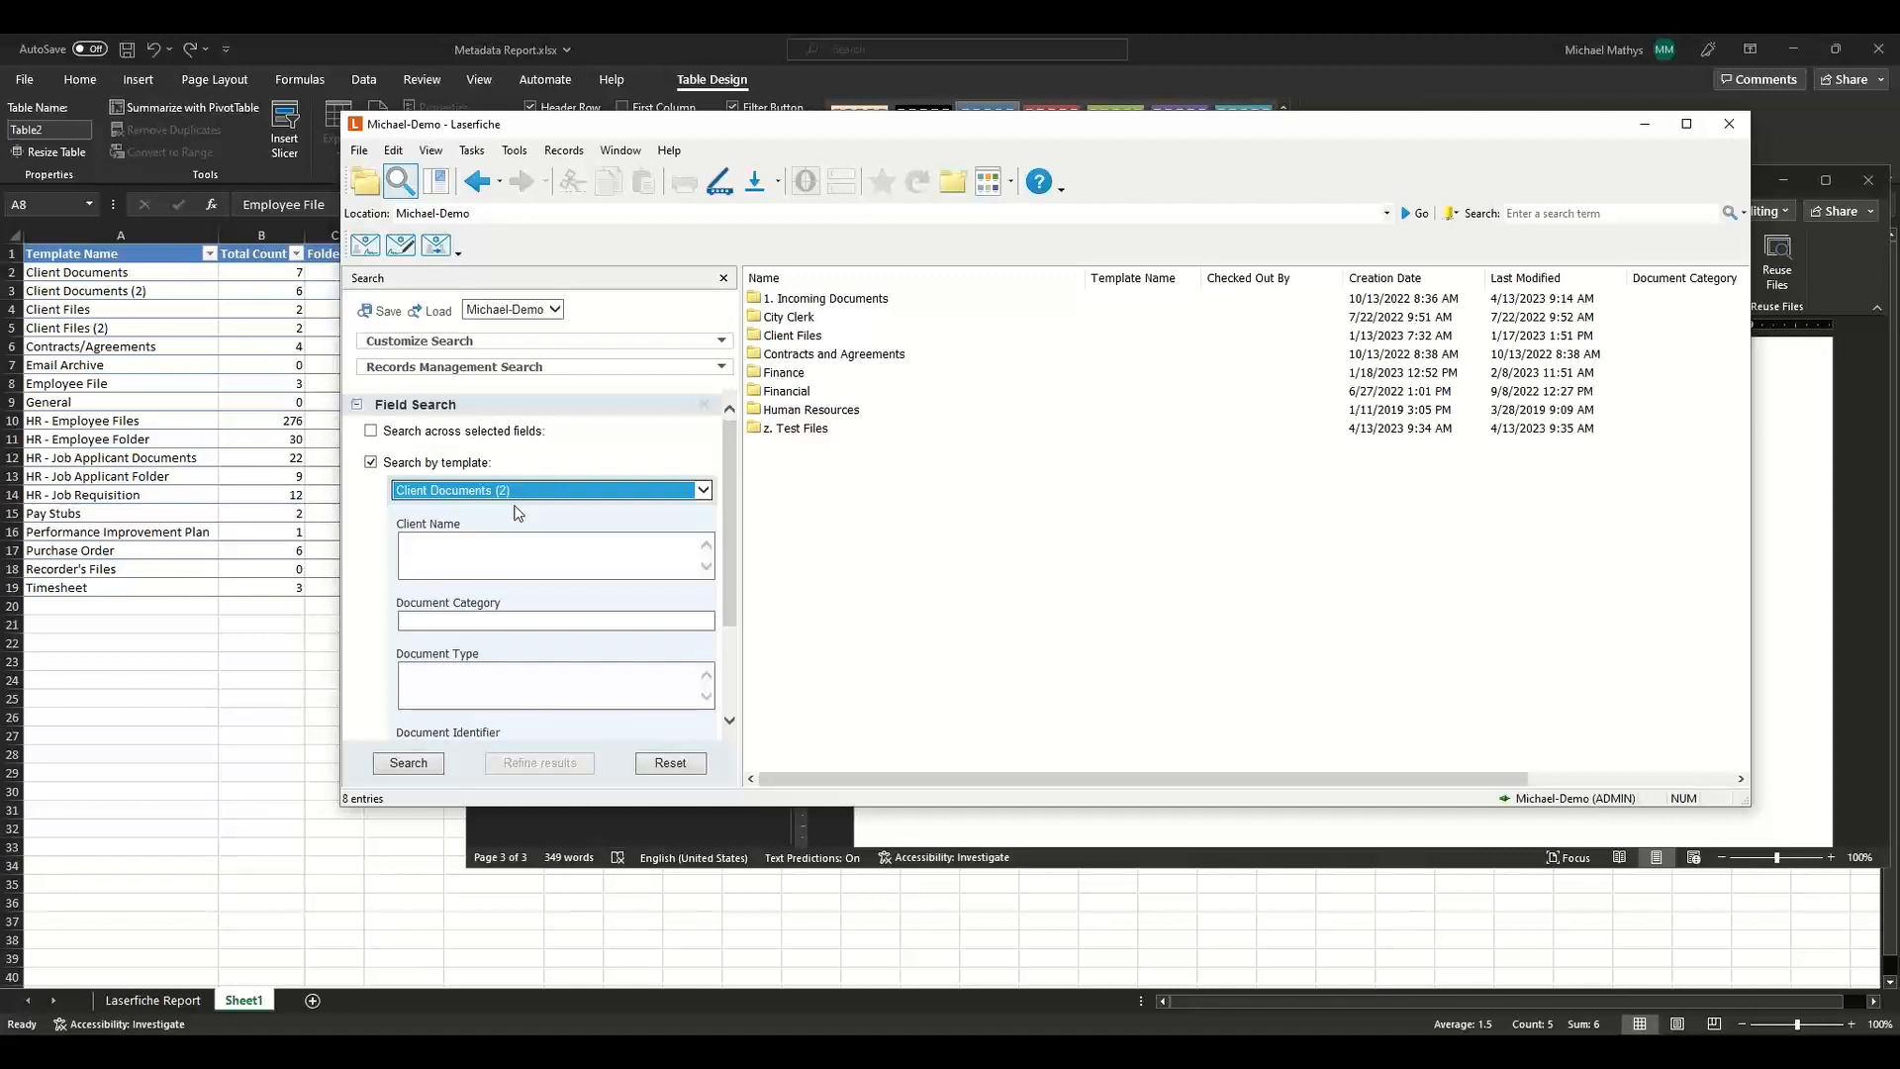
pyautogui.click(528, 492)
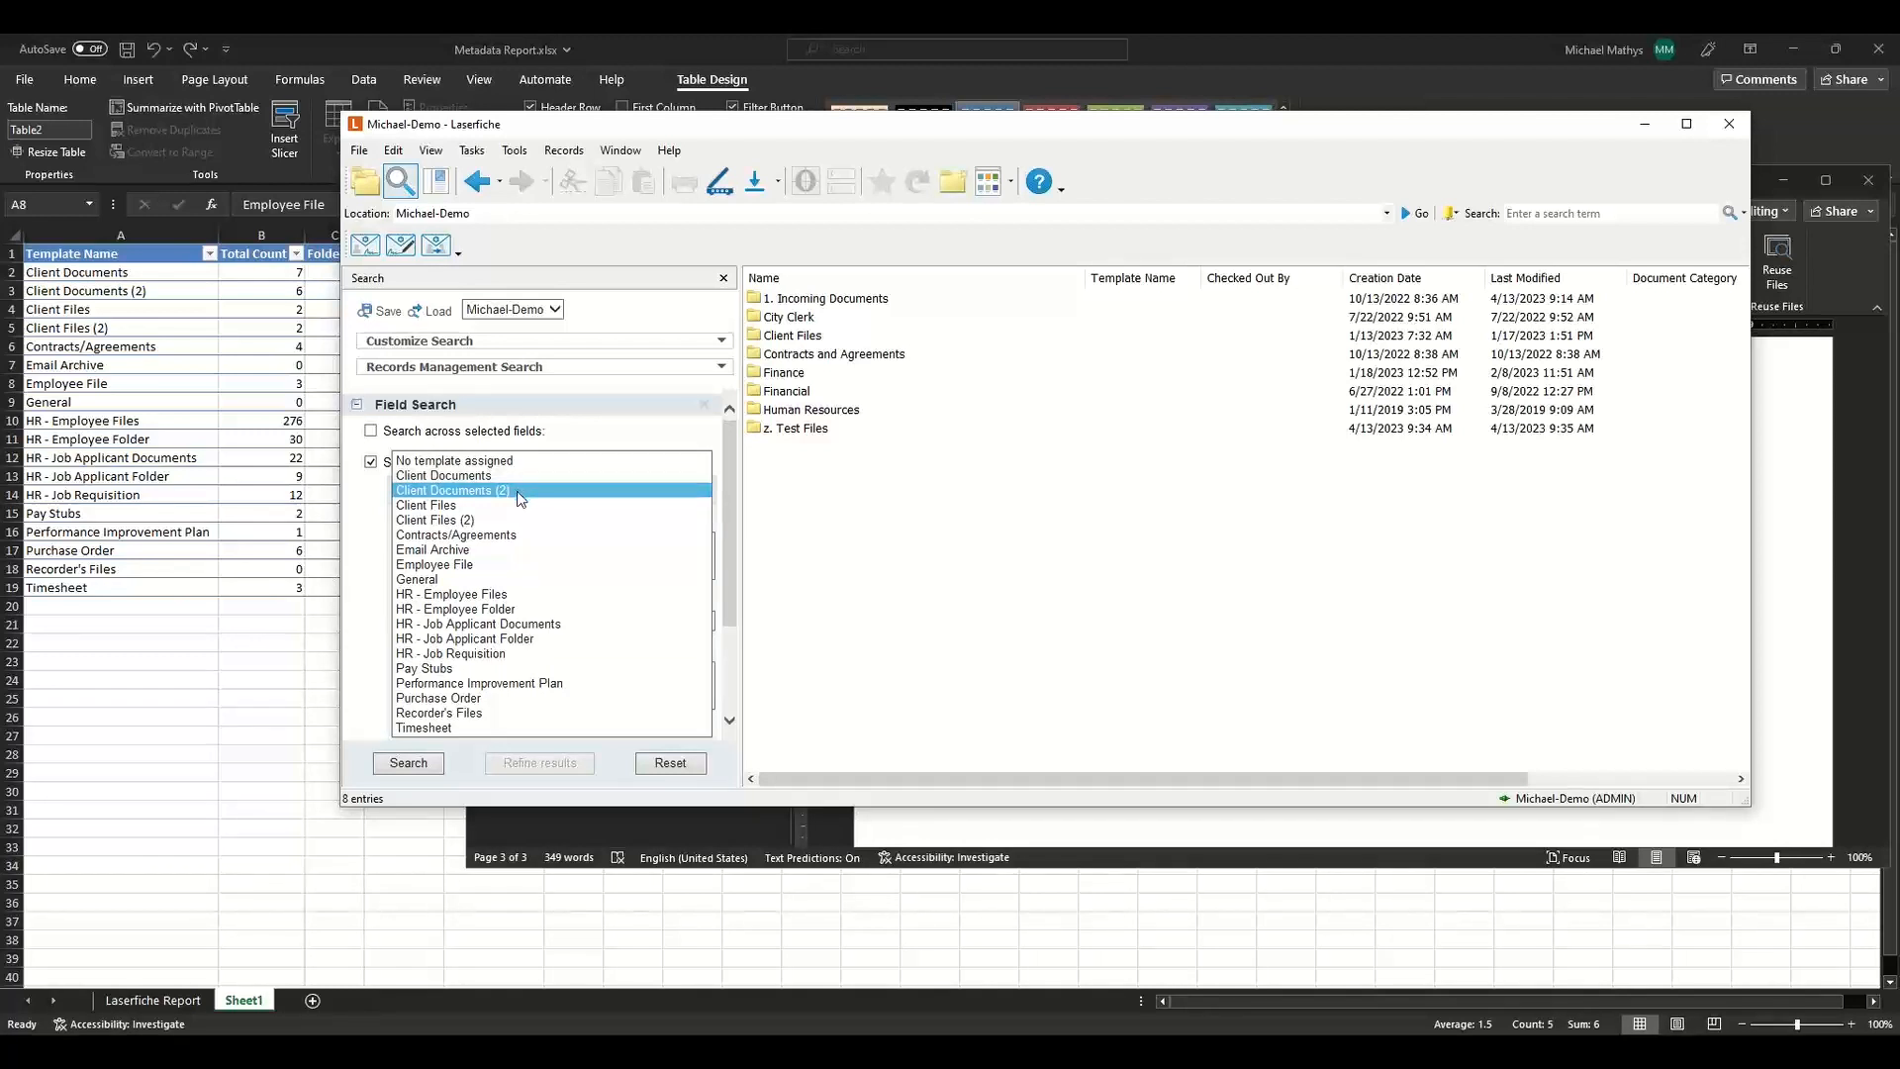
pyautogui.click(521, 492)
pyautogui.click(408, 762)
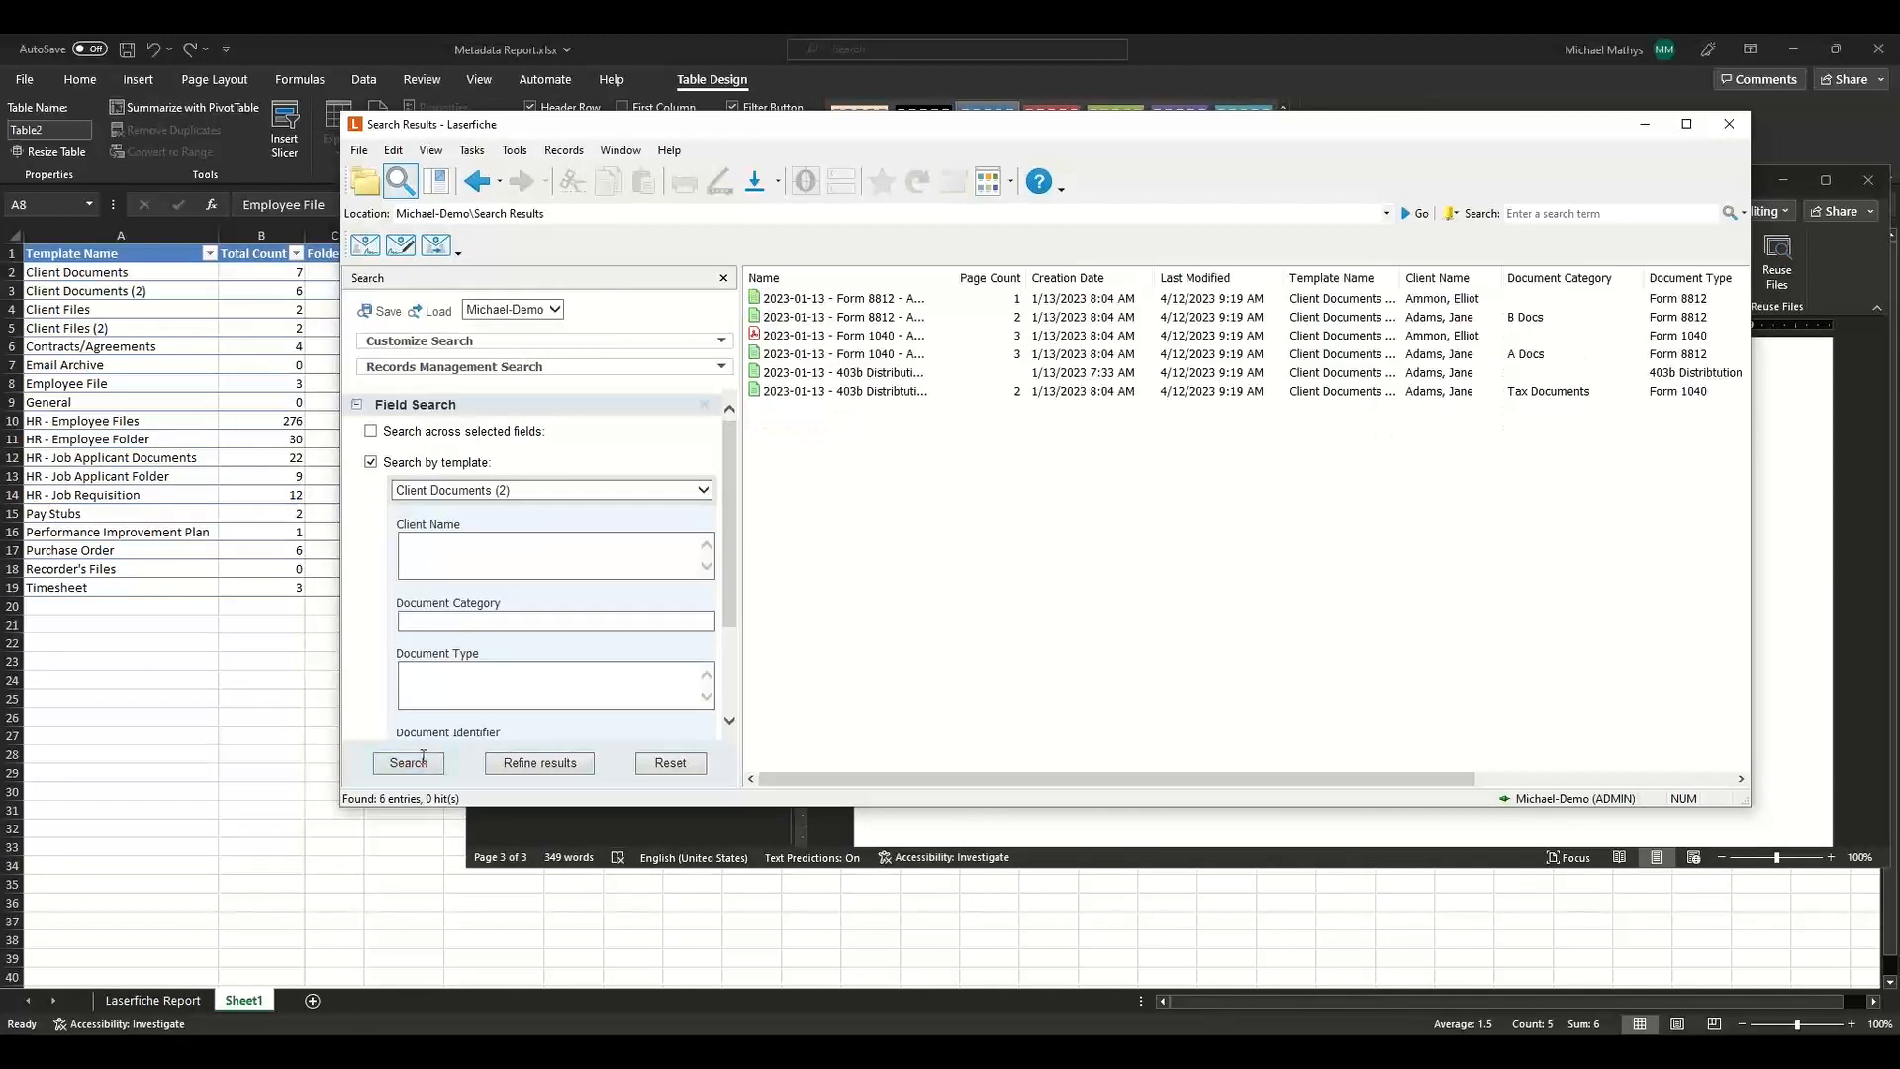
# Select all search results and open their field metadata to inspect the assigned template.
pyautogui.click(1008, 552)
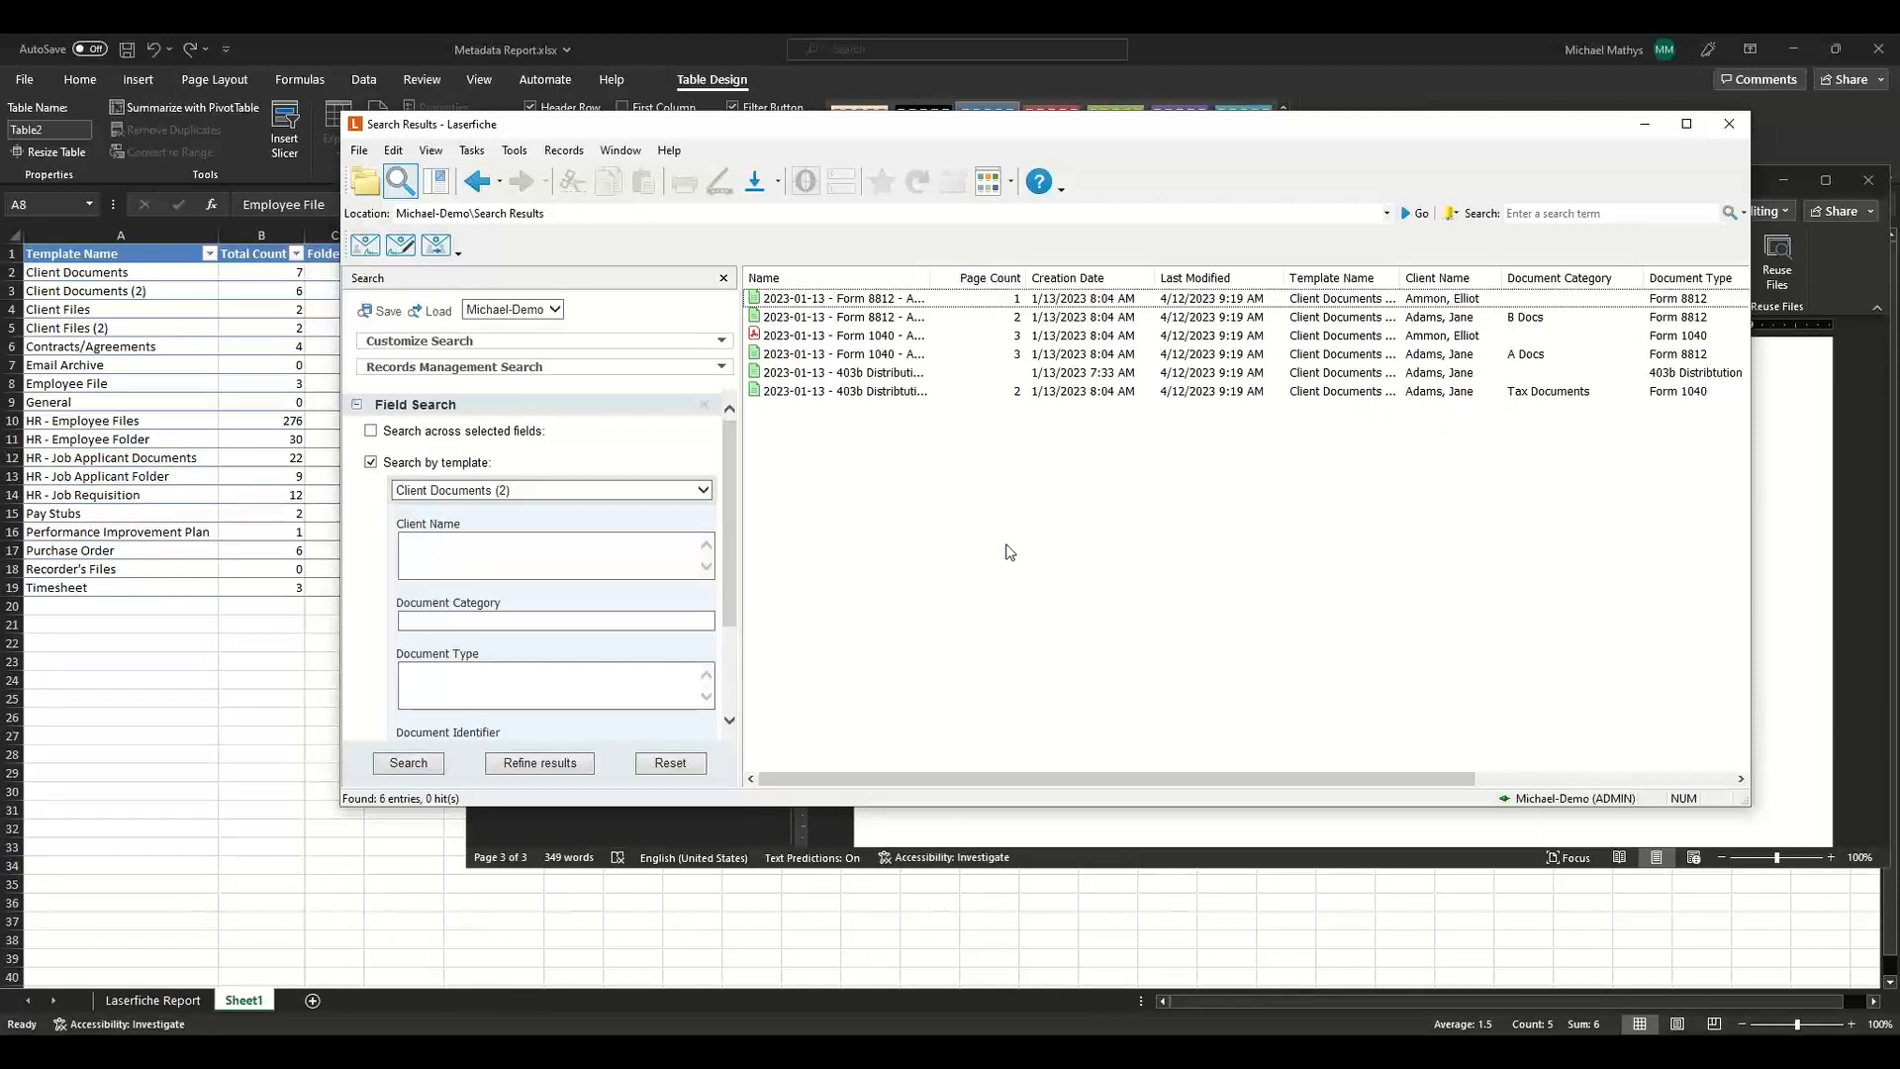
pyautogui.hotkey('ctrl', 'a')
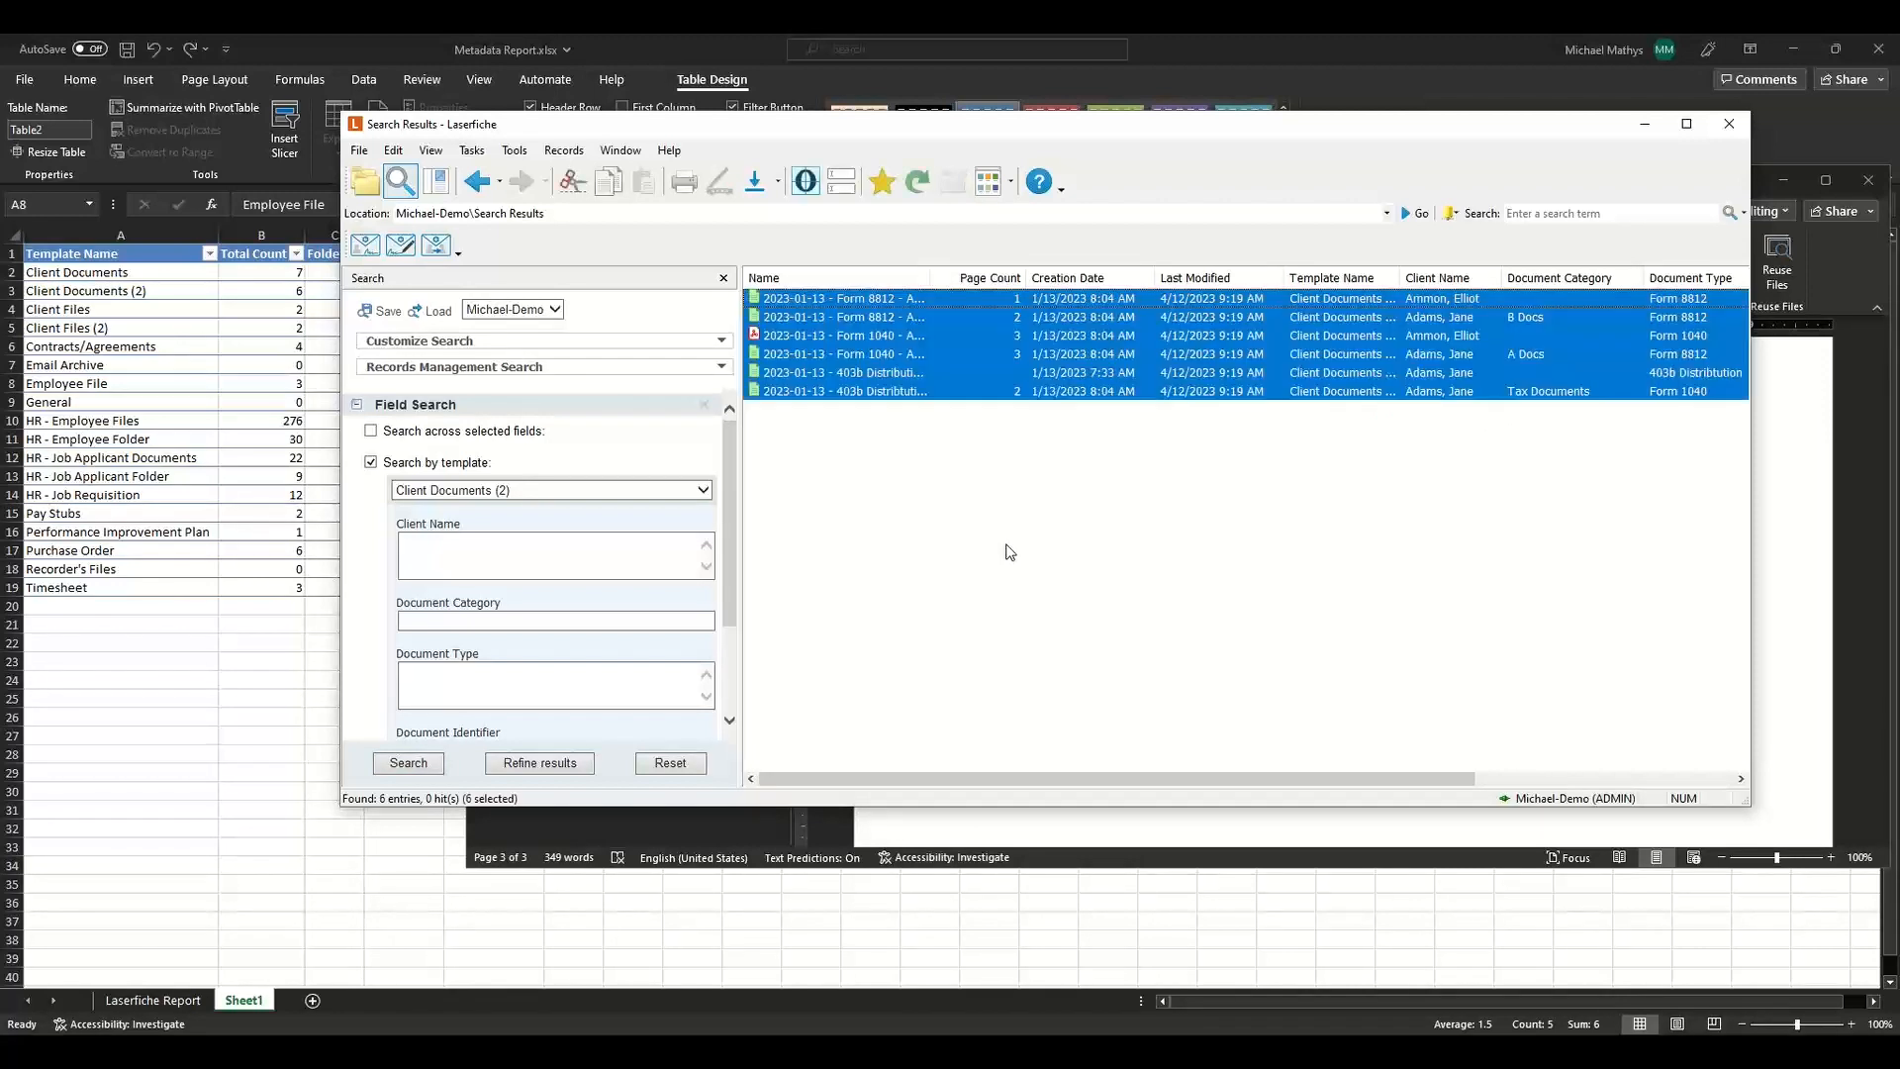
pyautogui.click(842, 181)
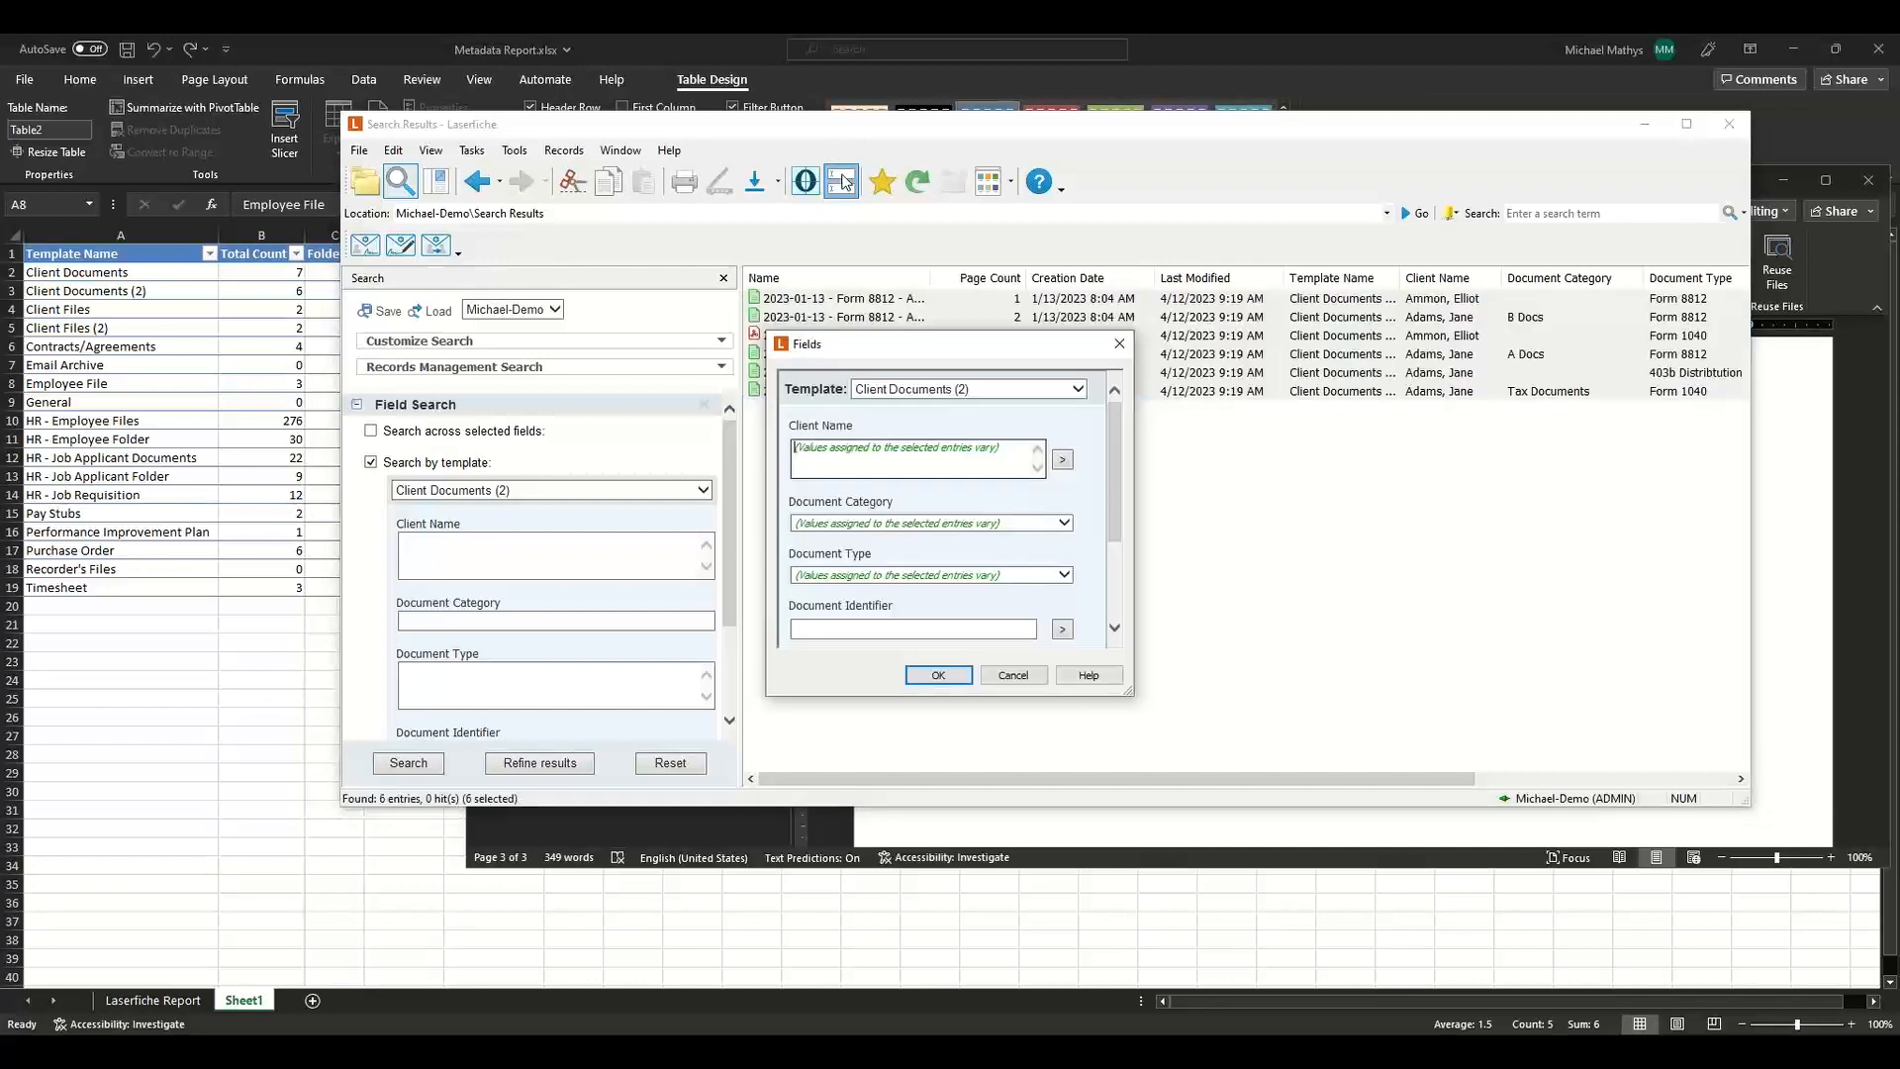
pyautogui.click(911, 392)
pyautogui.click(911, 392)
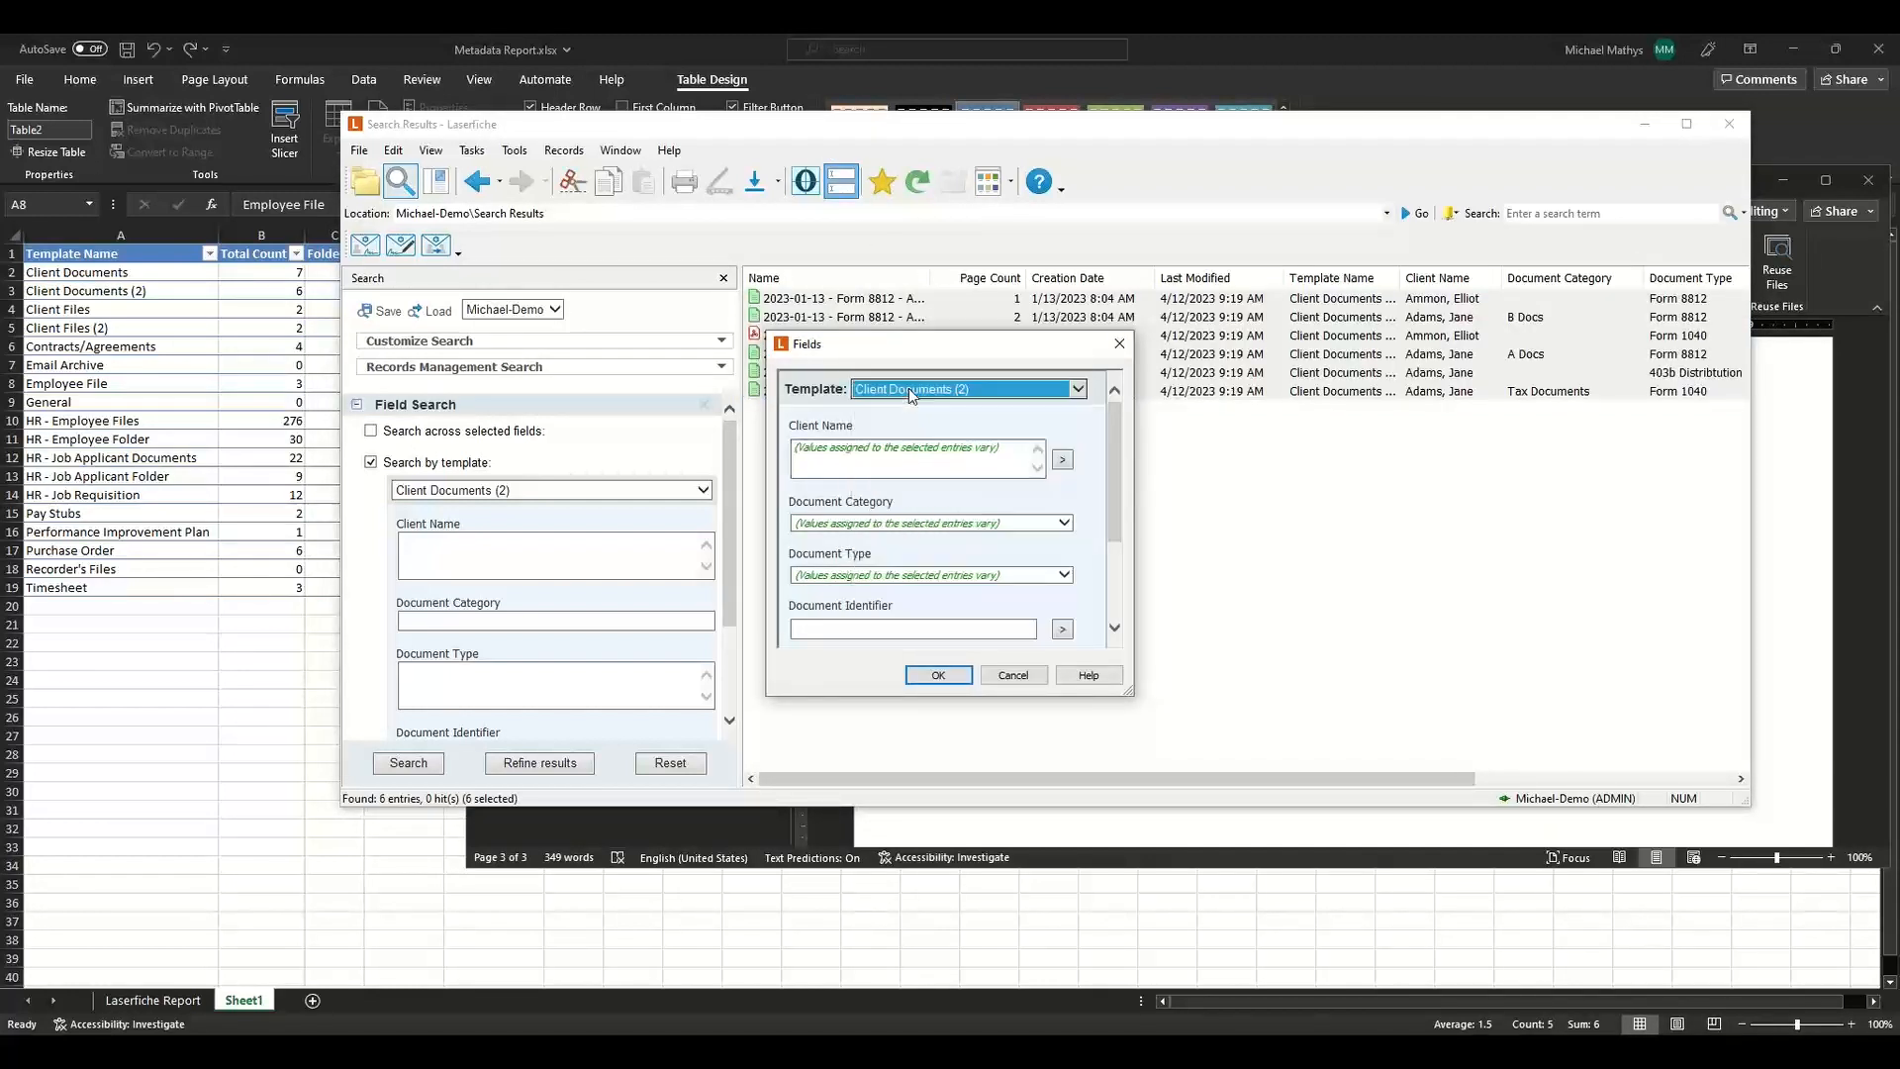
pyautogui.click(911, 391)
pyautogui.click(906, 379)
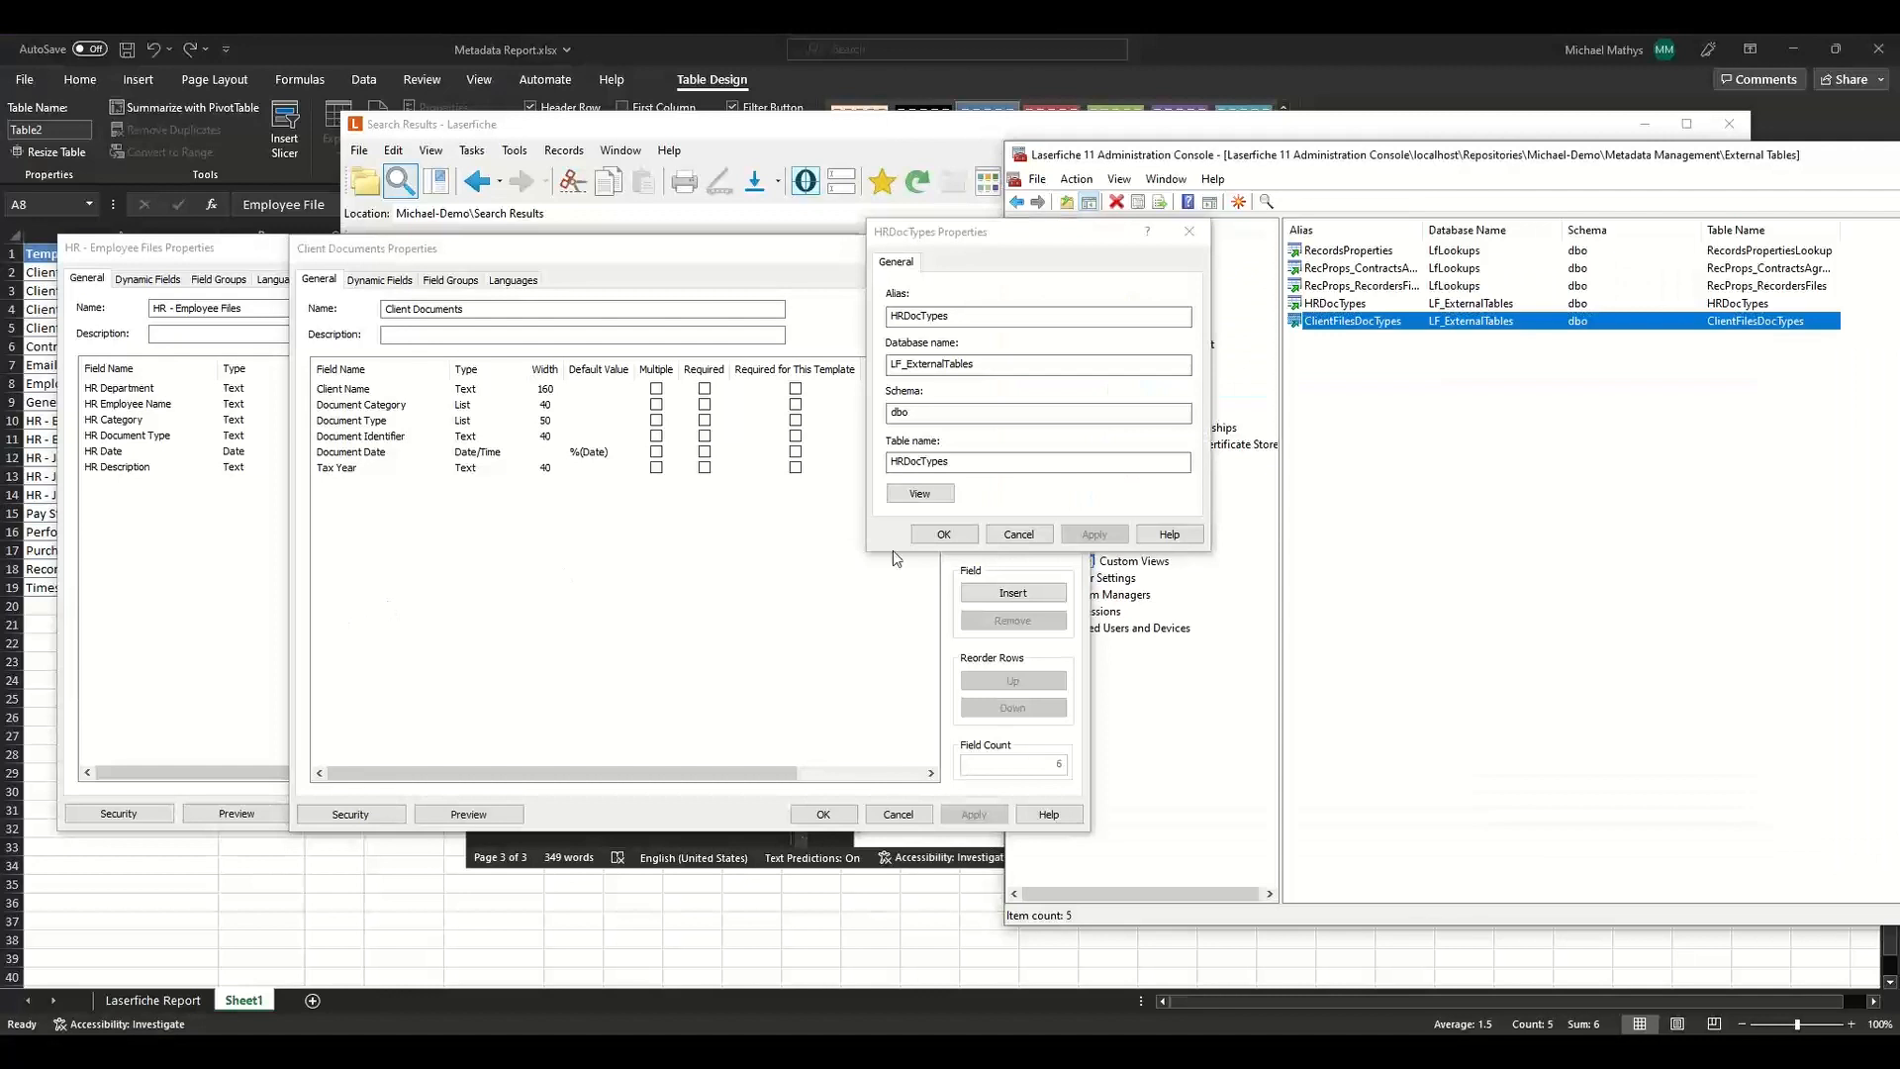
# Close the open property dialogs and delete the Client Documents (2) template from the repository's templates.
pyautogui.click(1018, 538)
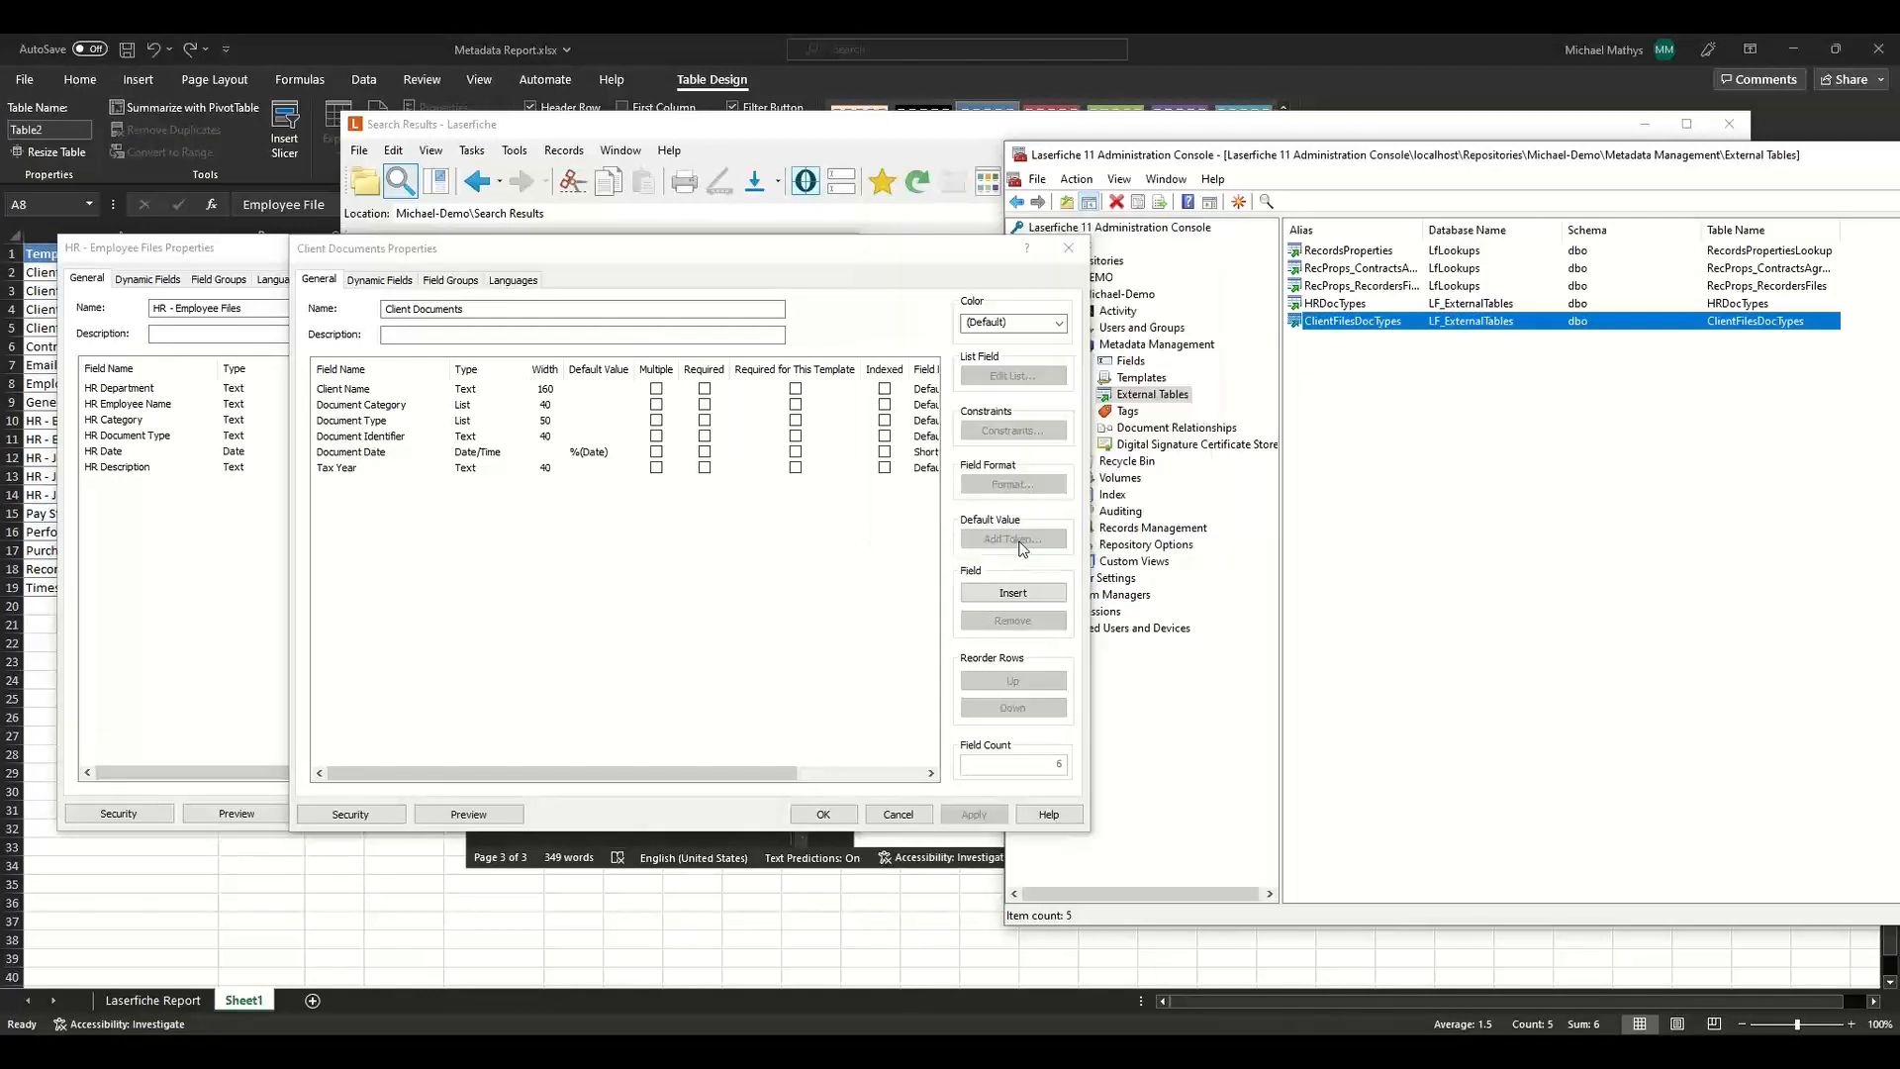
pyautogui.click(1068, 248)
pyautogui.click(850, 250)
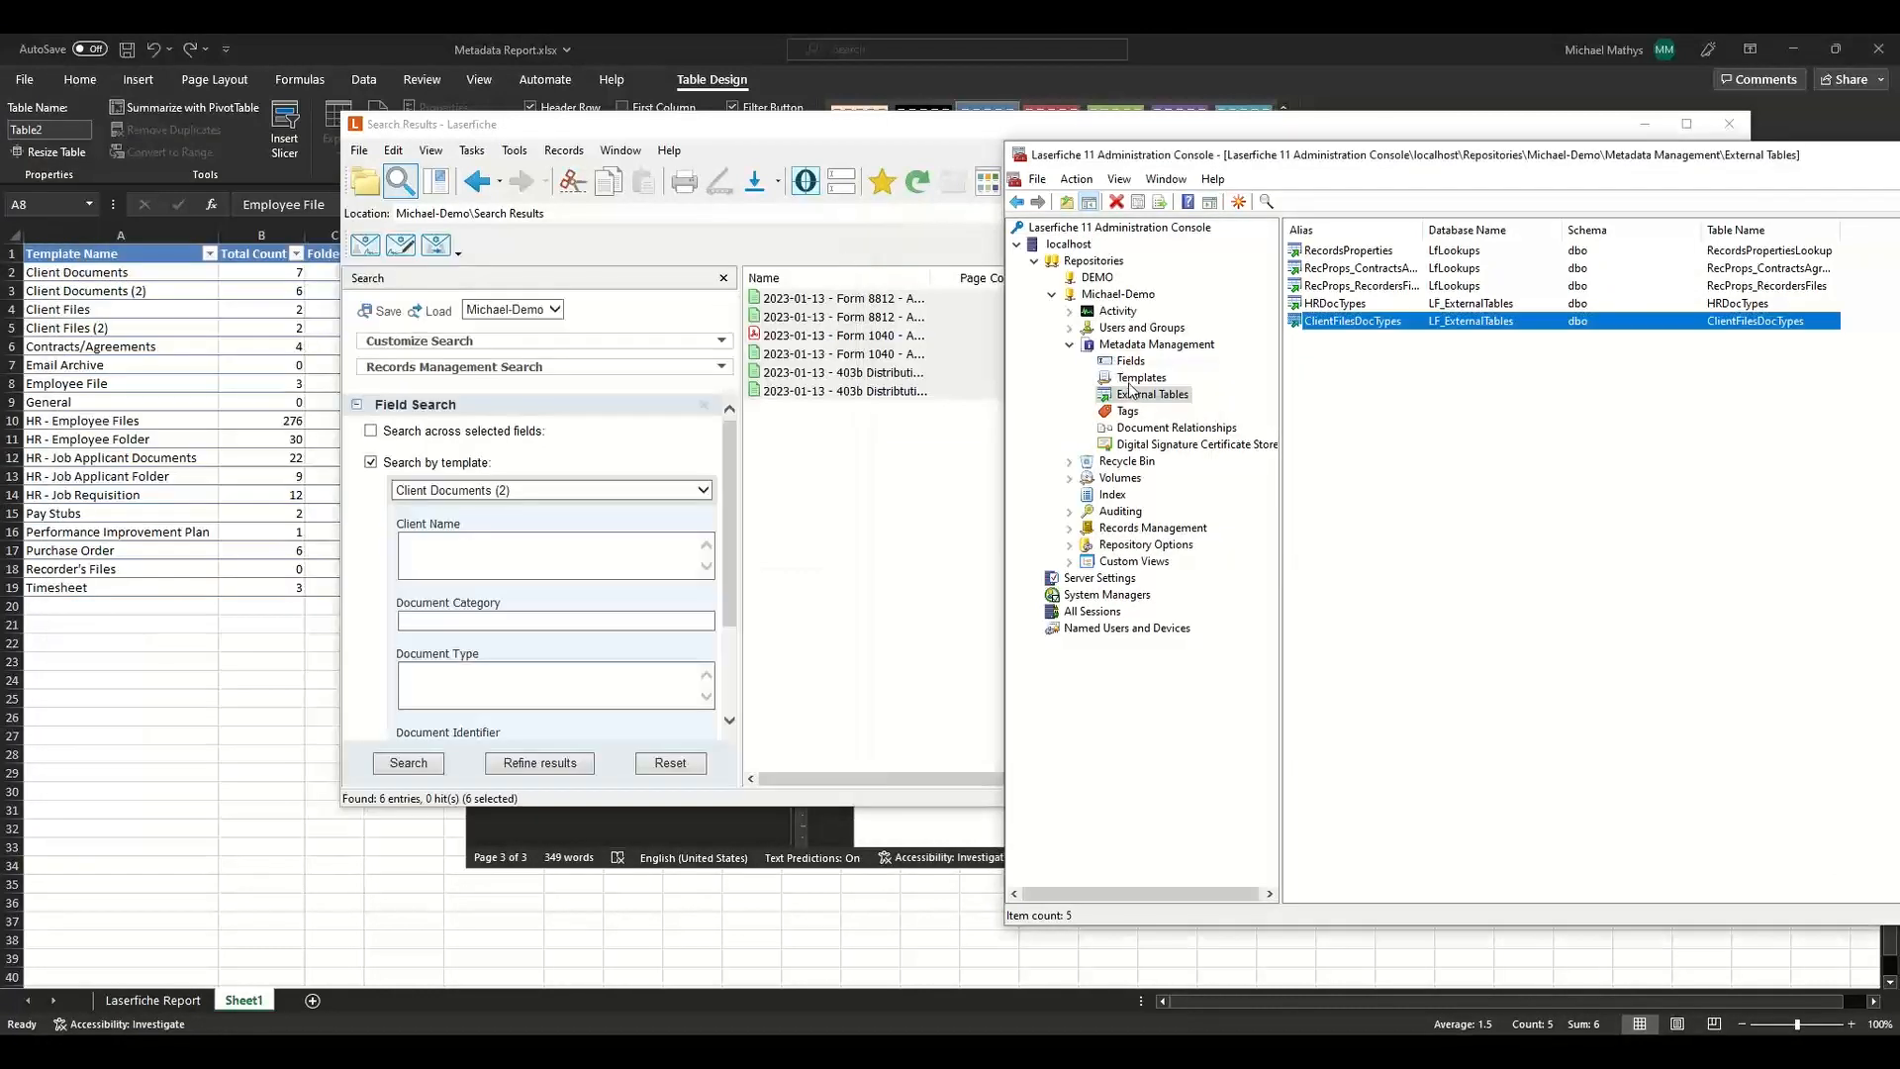
pyautogui.click(1136, 379)
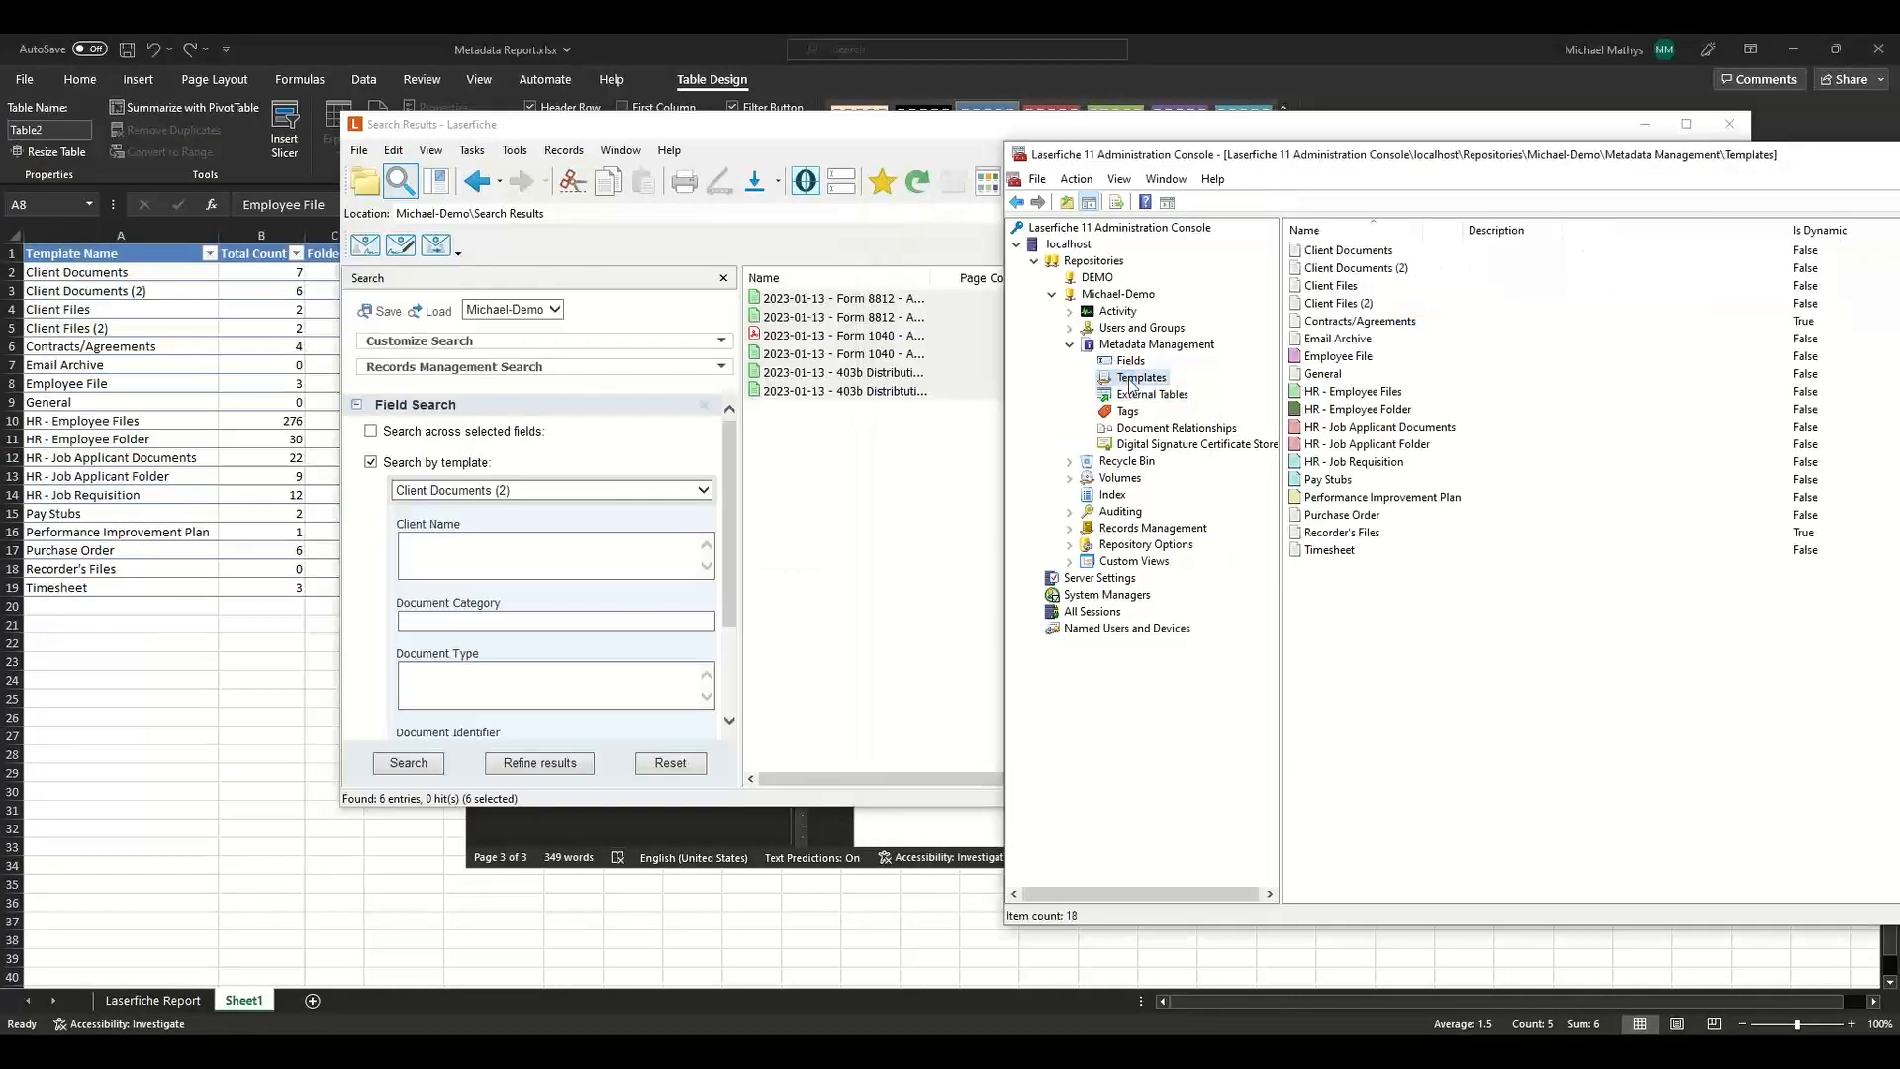
pyautogui.click(1367, 272)
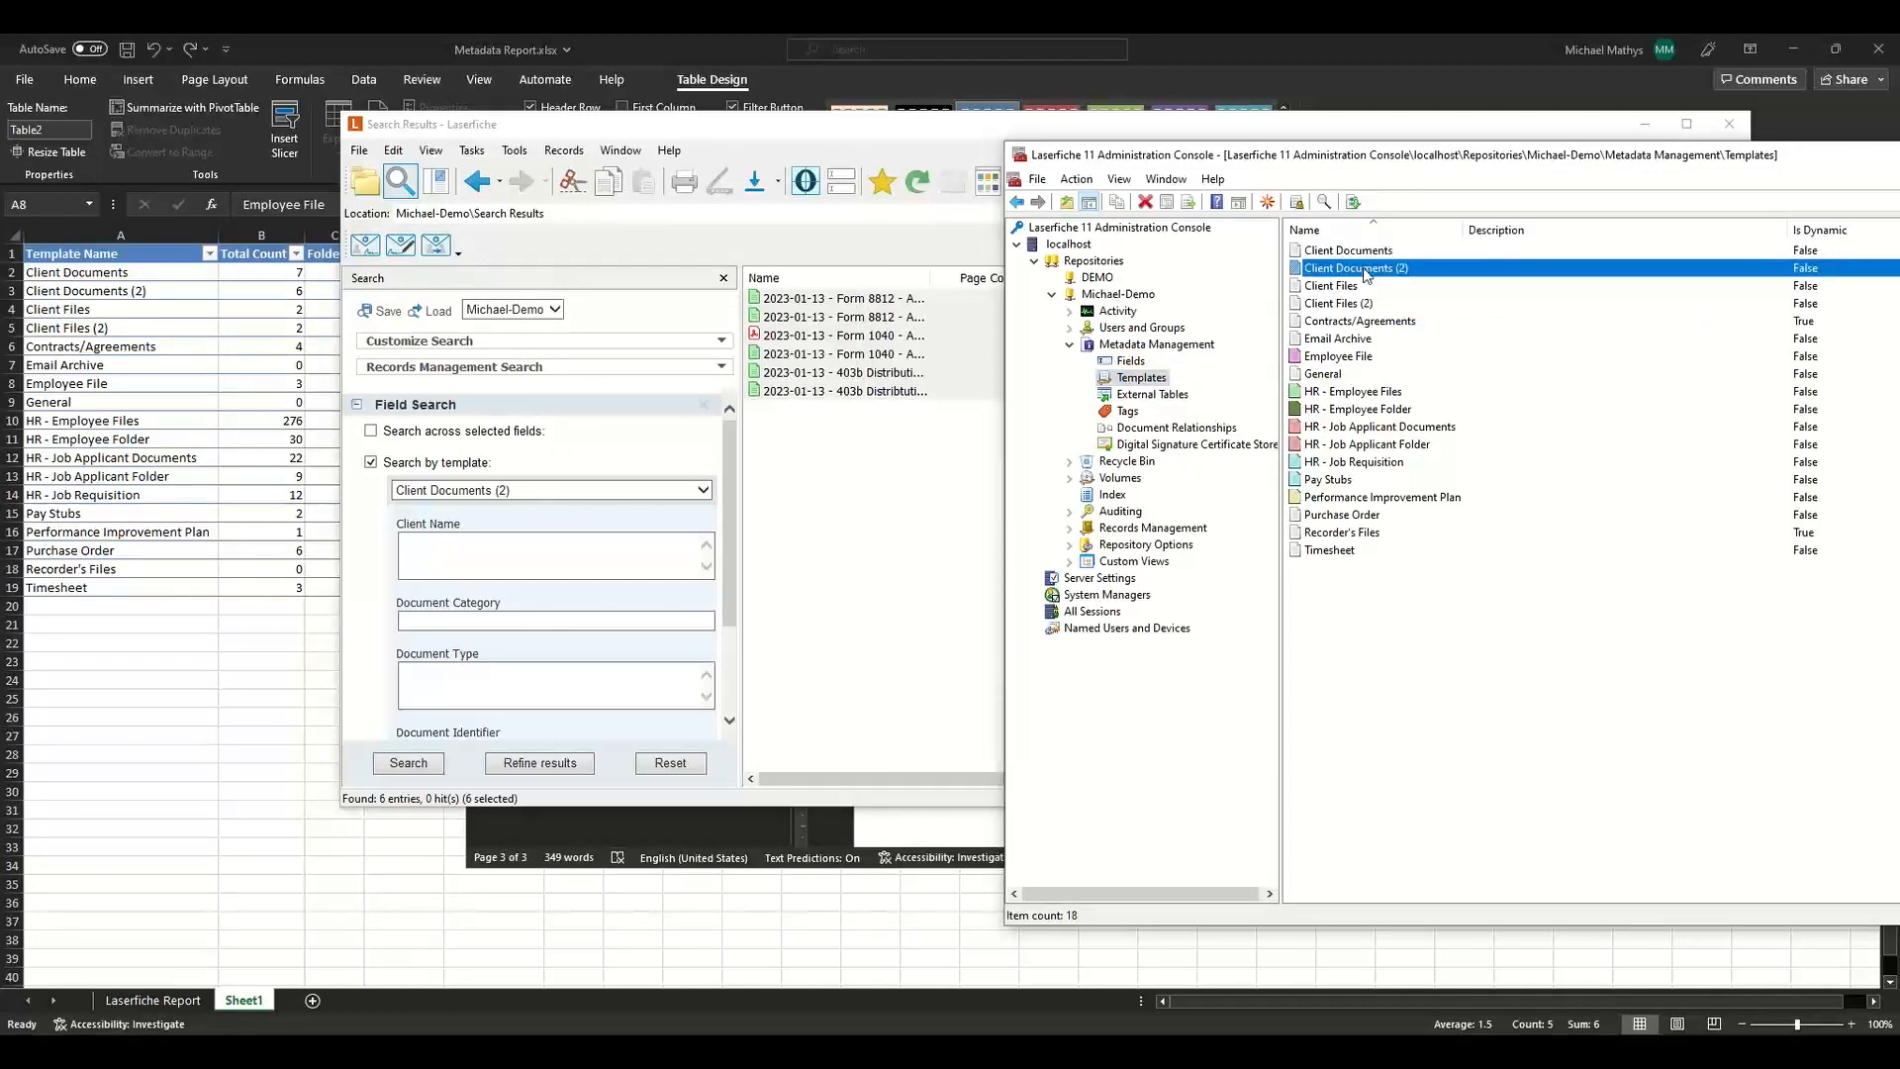
pyautogui.rightClick(1367, 273)
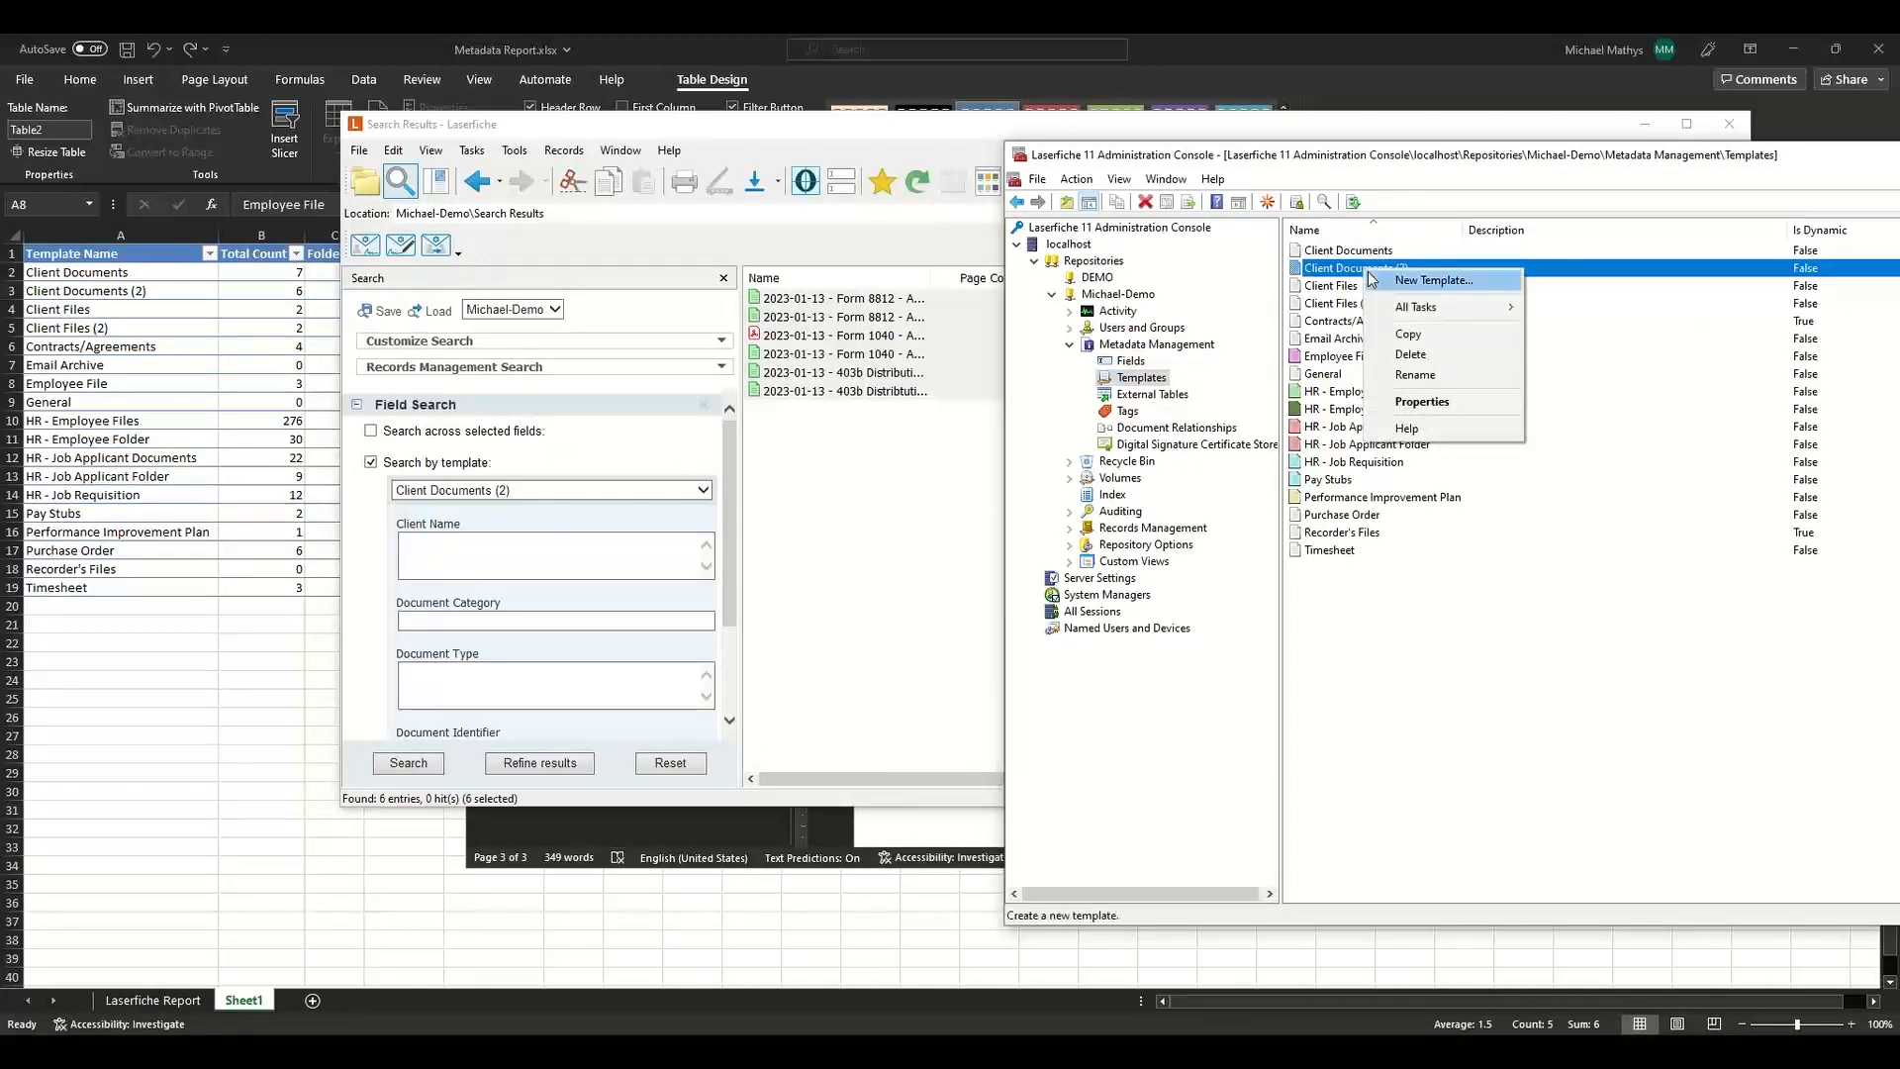
pyautogui.click(1414, 354)
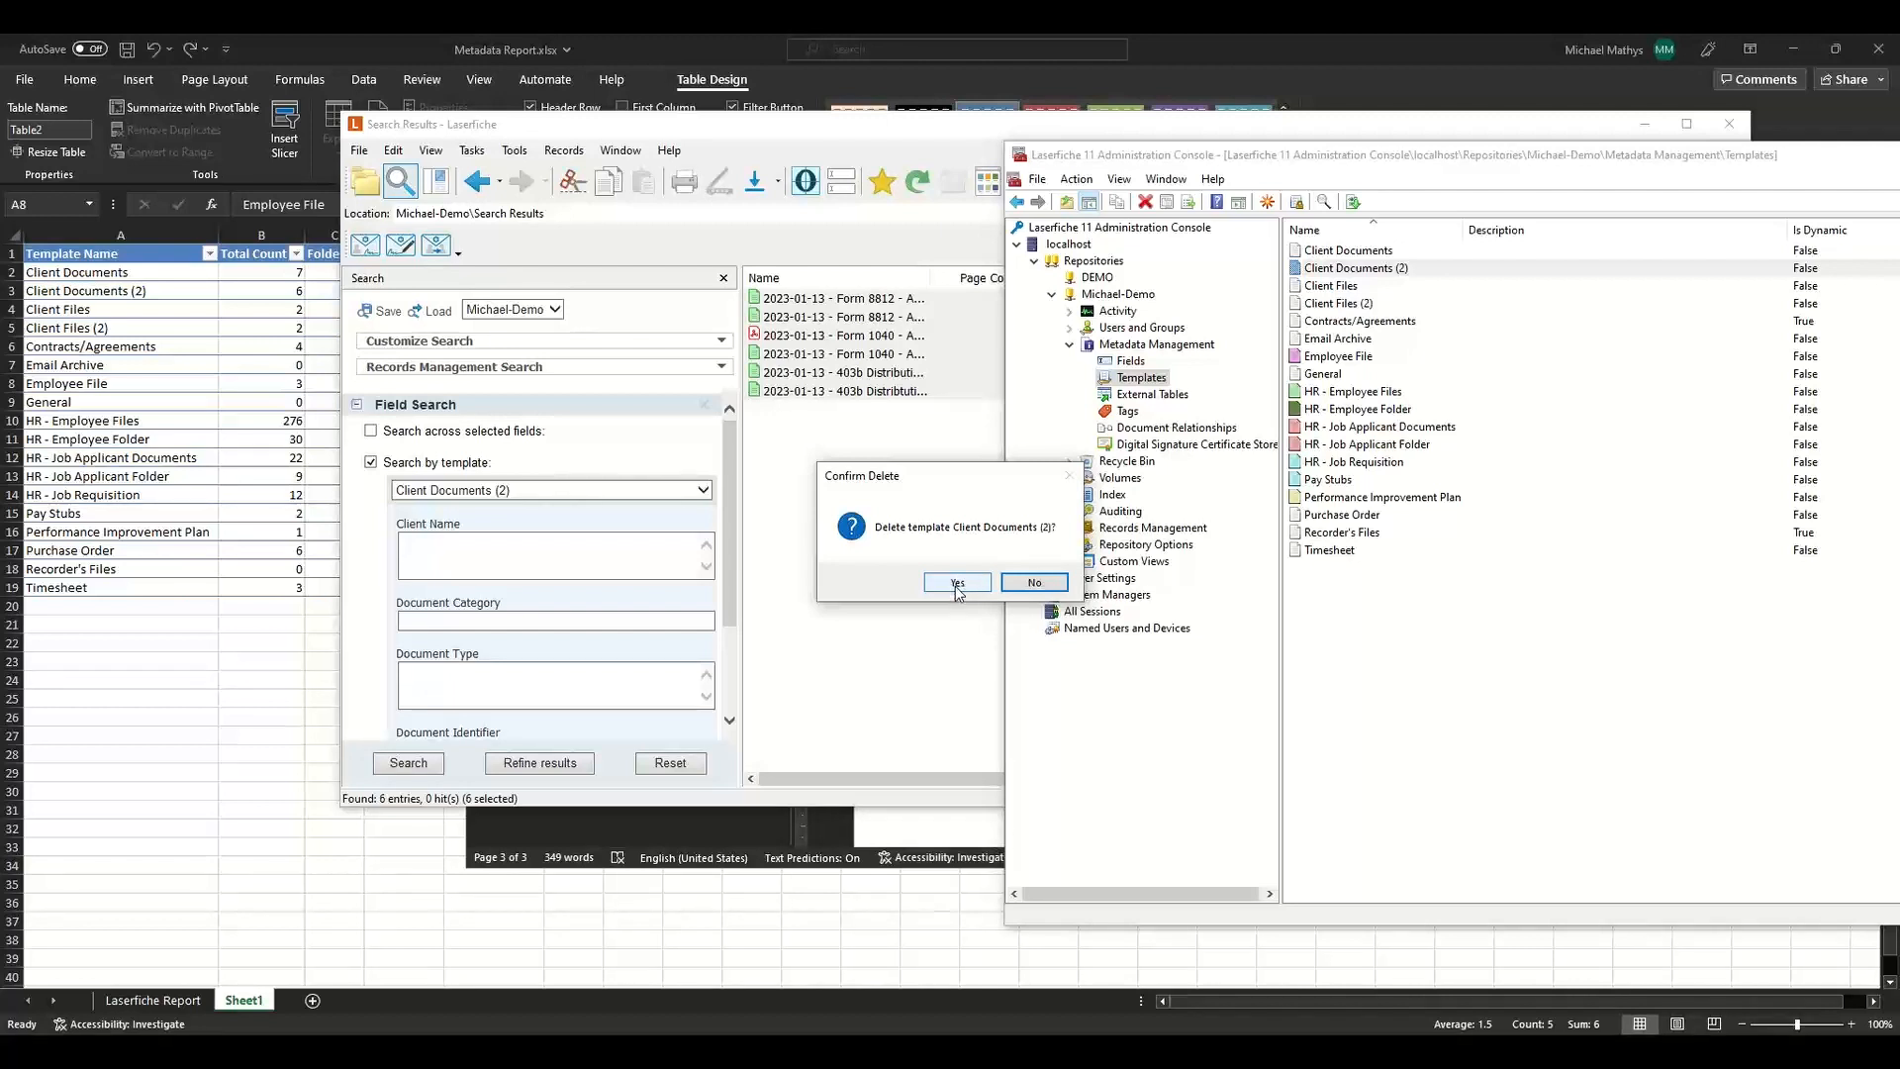
pyautogui.click(957, 583)
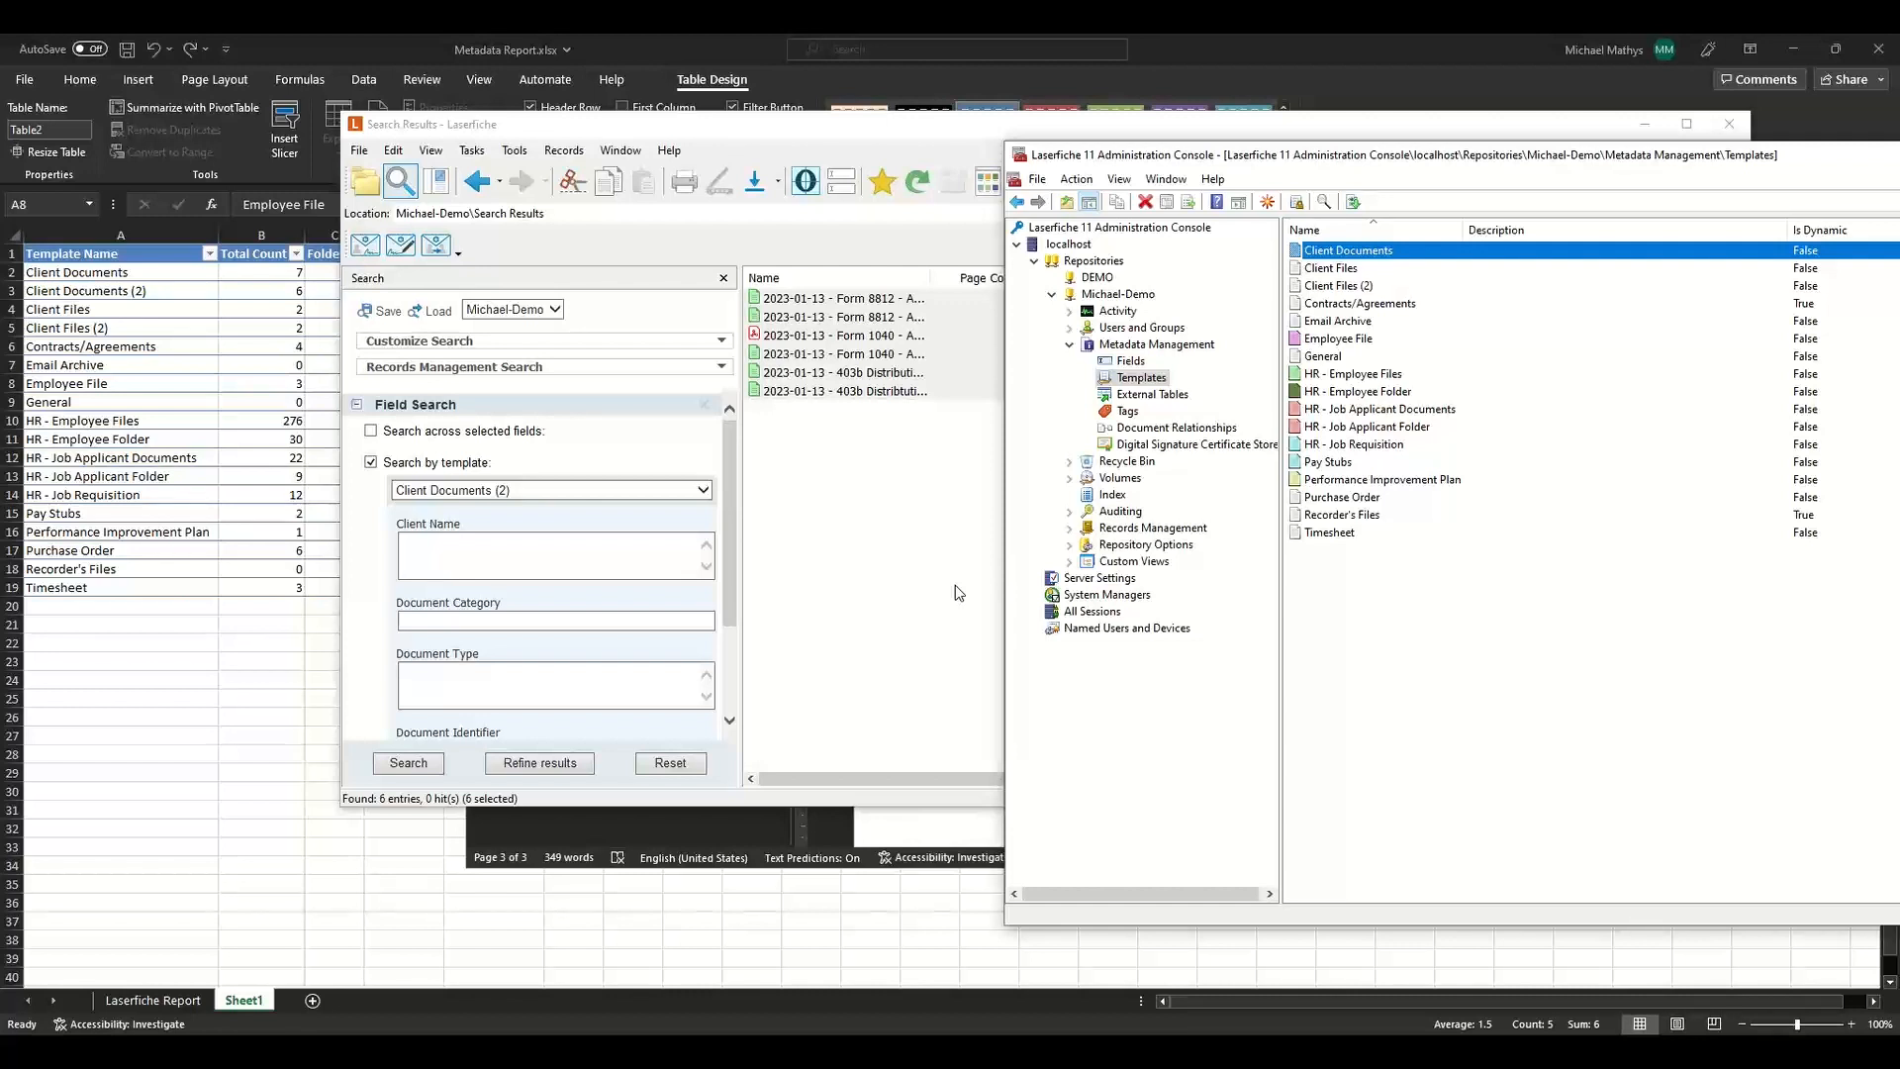
# Try to delete the Client Files template.
pyautogui.press('Down')
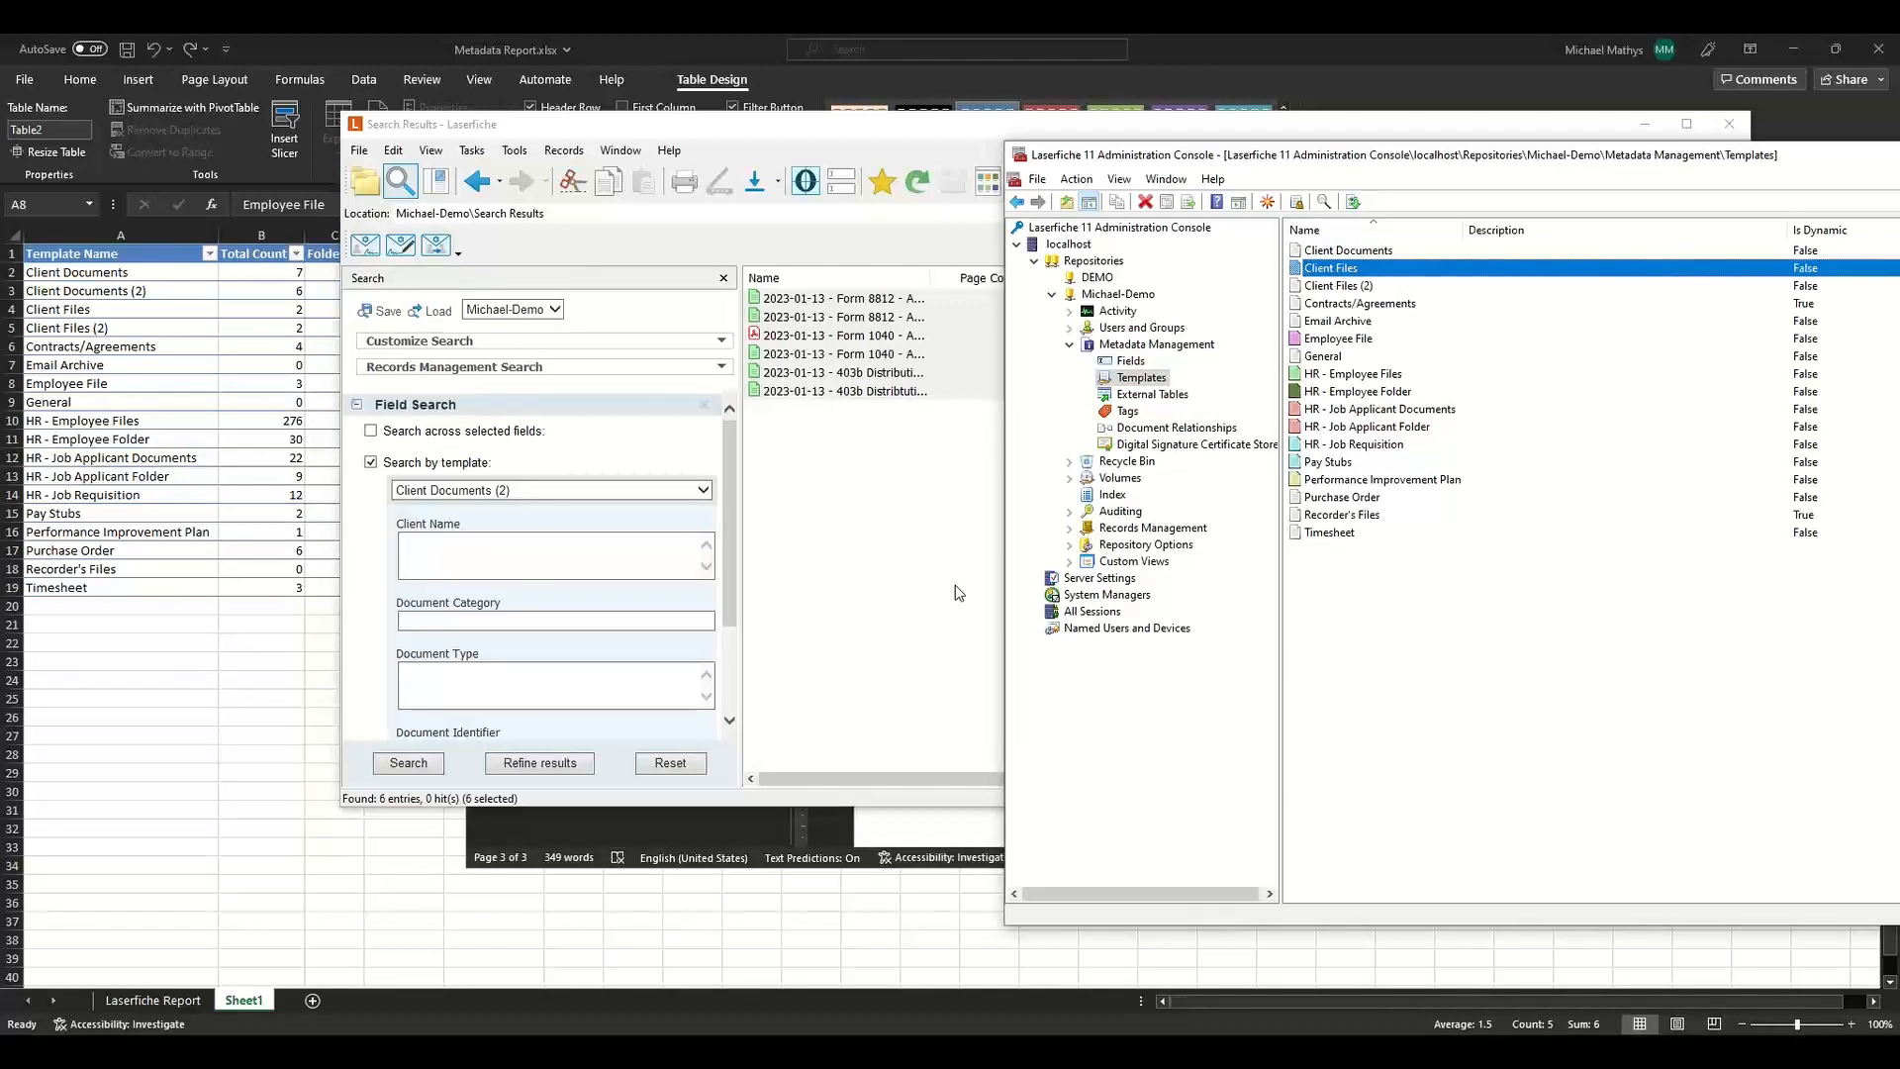
pyautogui.press('Delete')
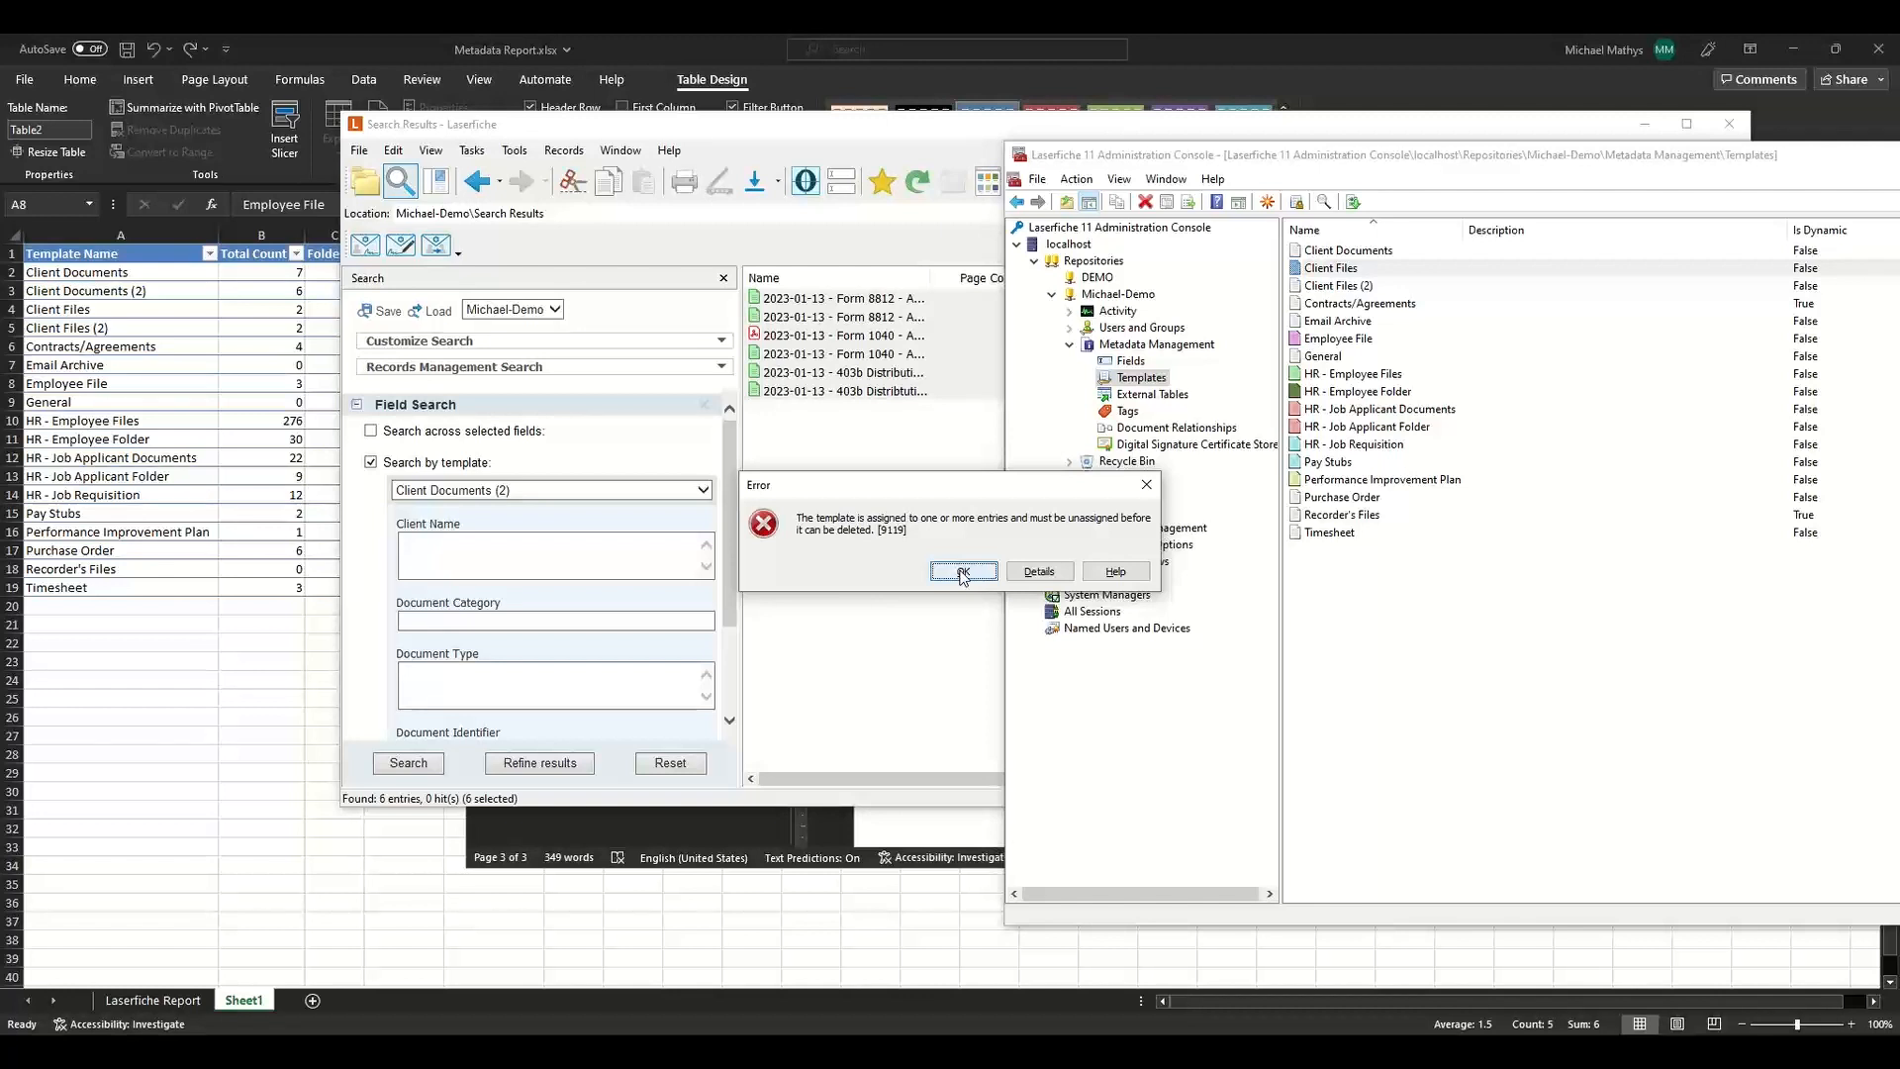
pyautogui.click(962, 573)
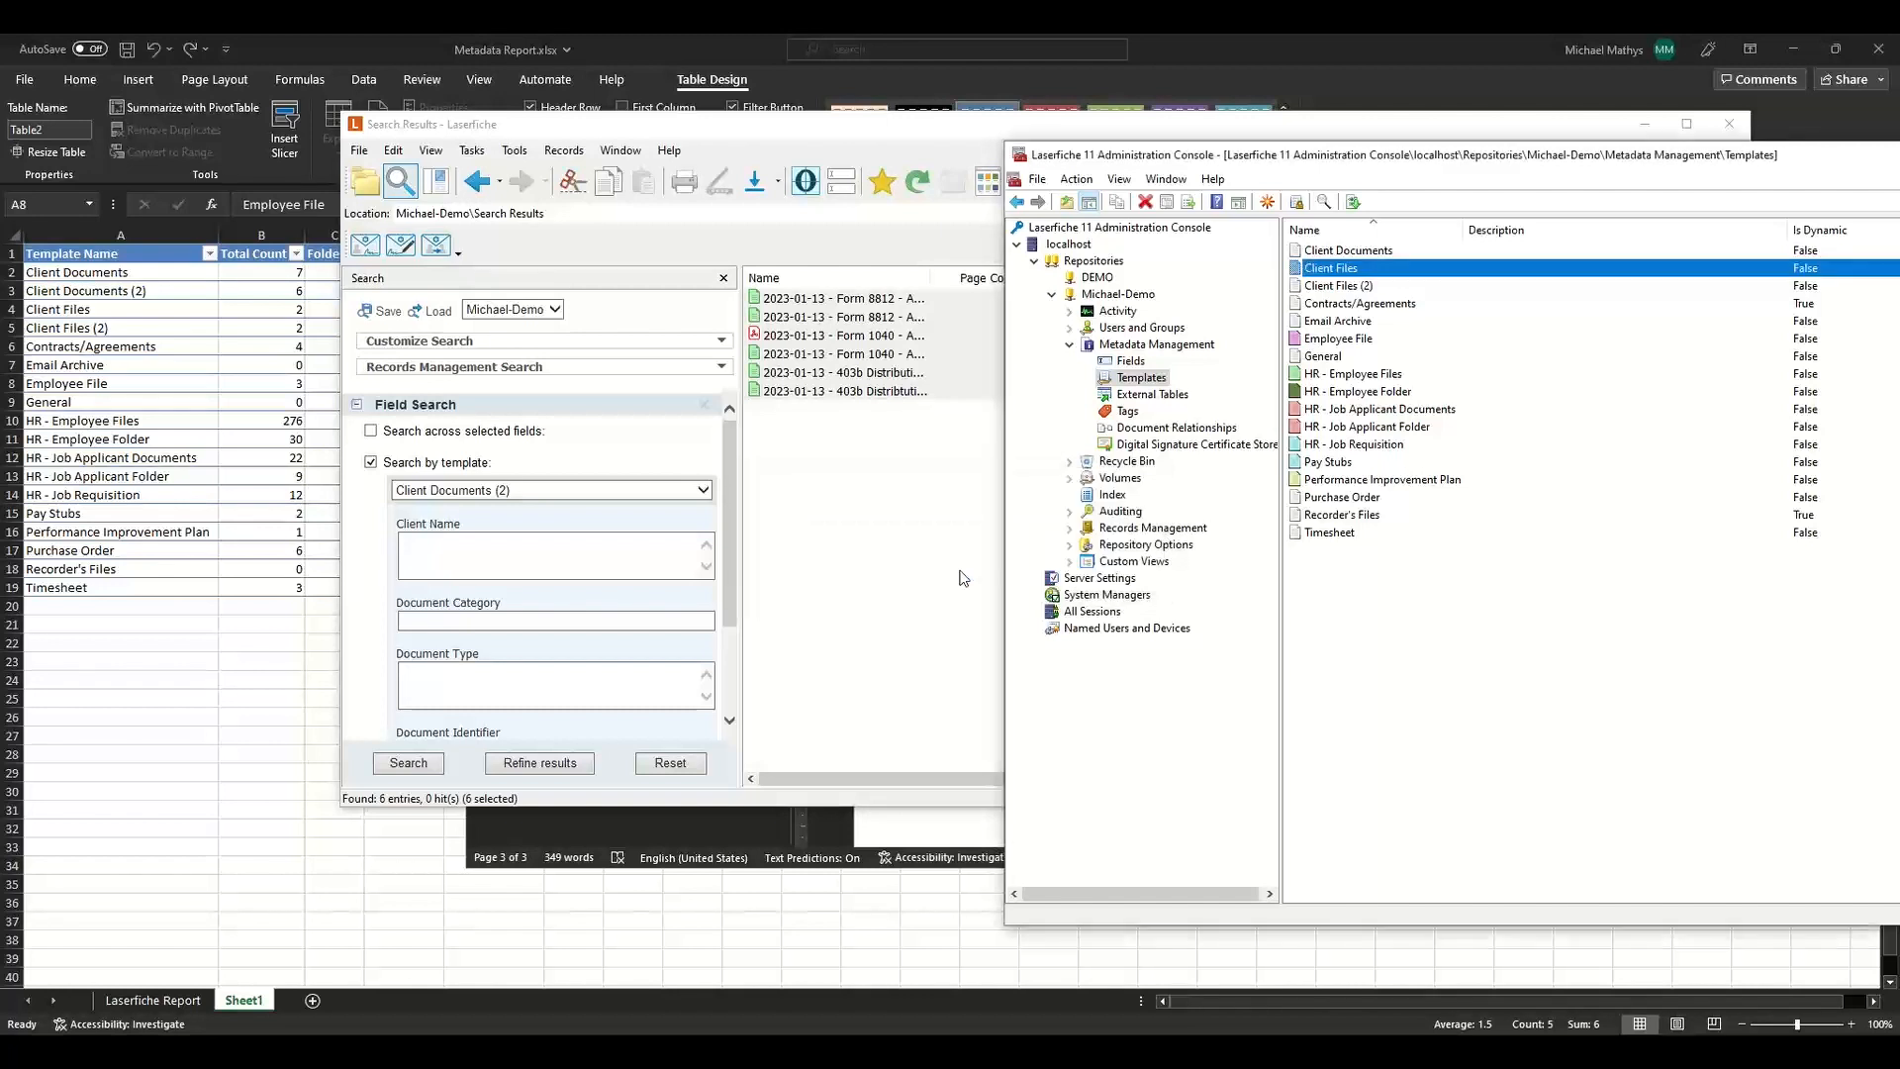
# Search the repository for entries with any value in the Abstract field and open the found entry's metadata.
pyautogui.click(1128, 361)
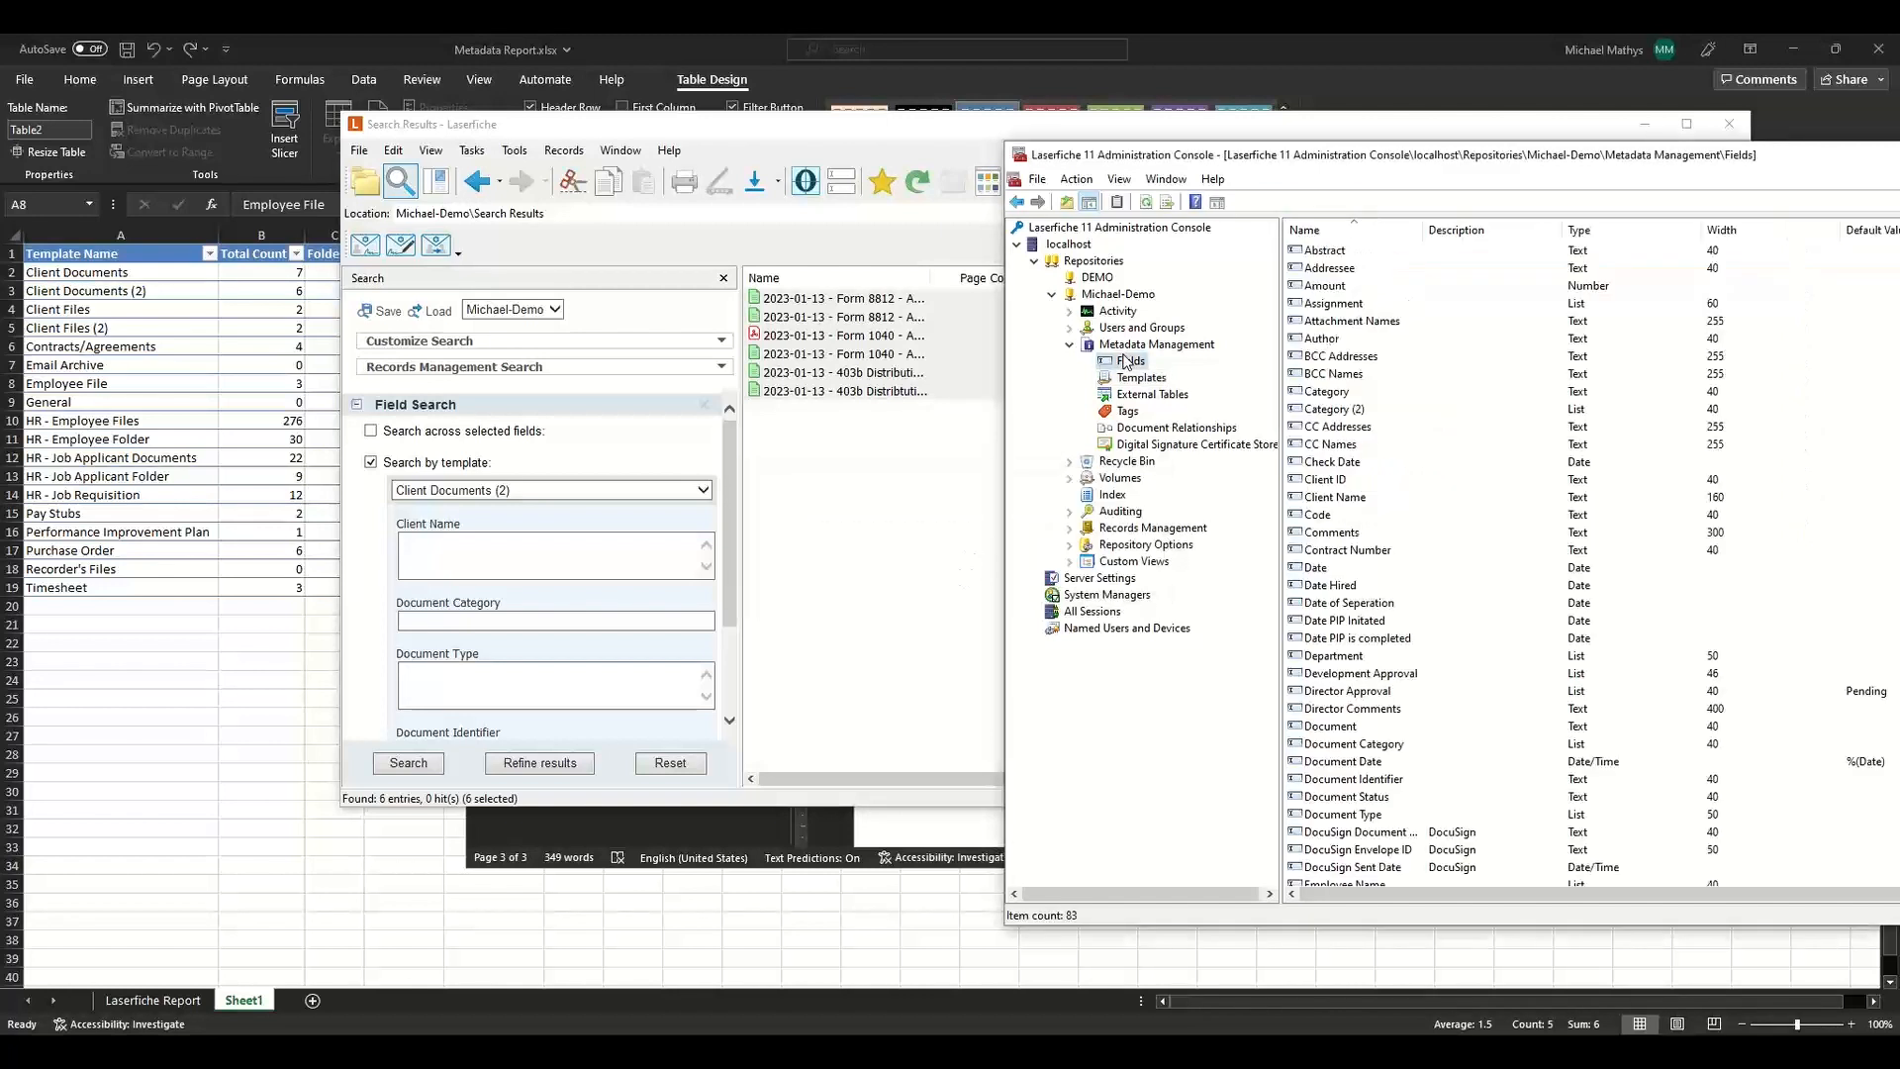
pyautogui.click(1321, 253)
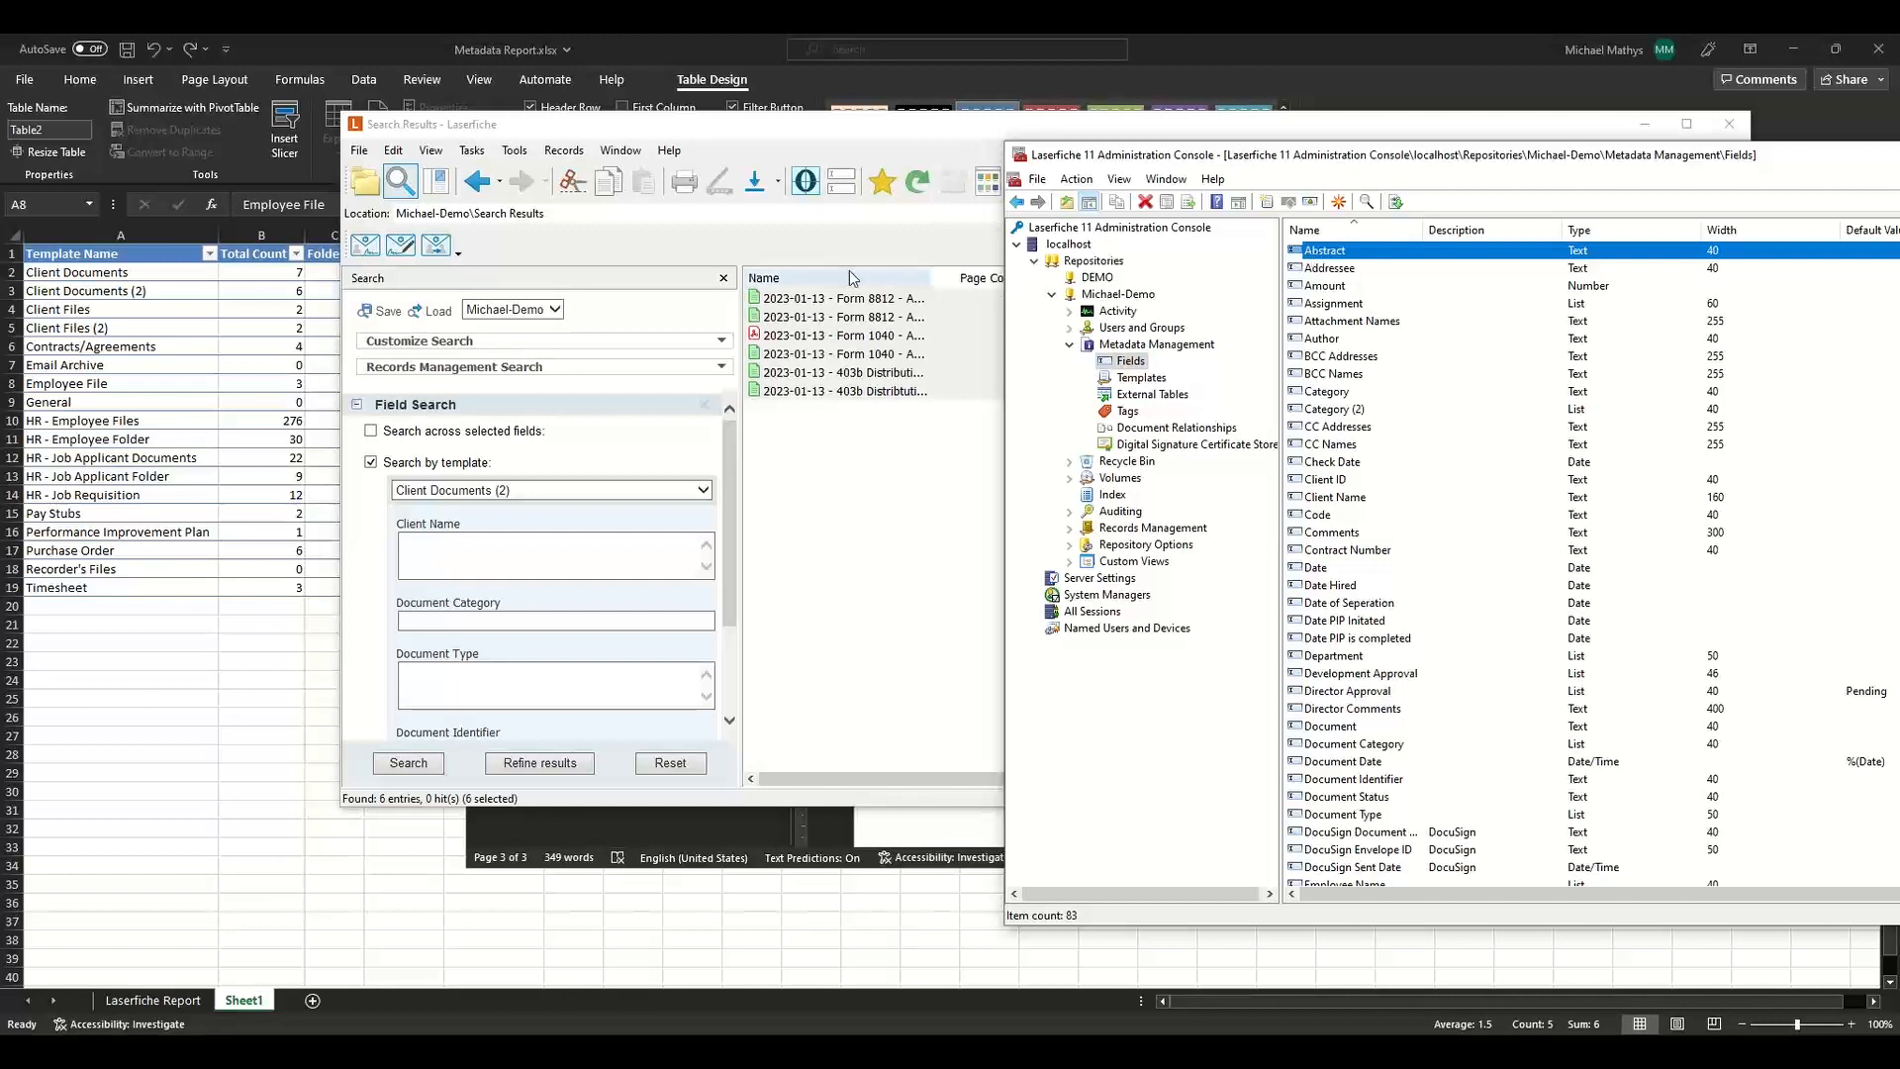
pyautogui.click(408, 466)
pyautogui.click(371, 431)
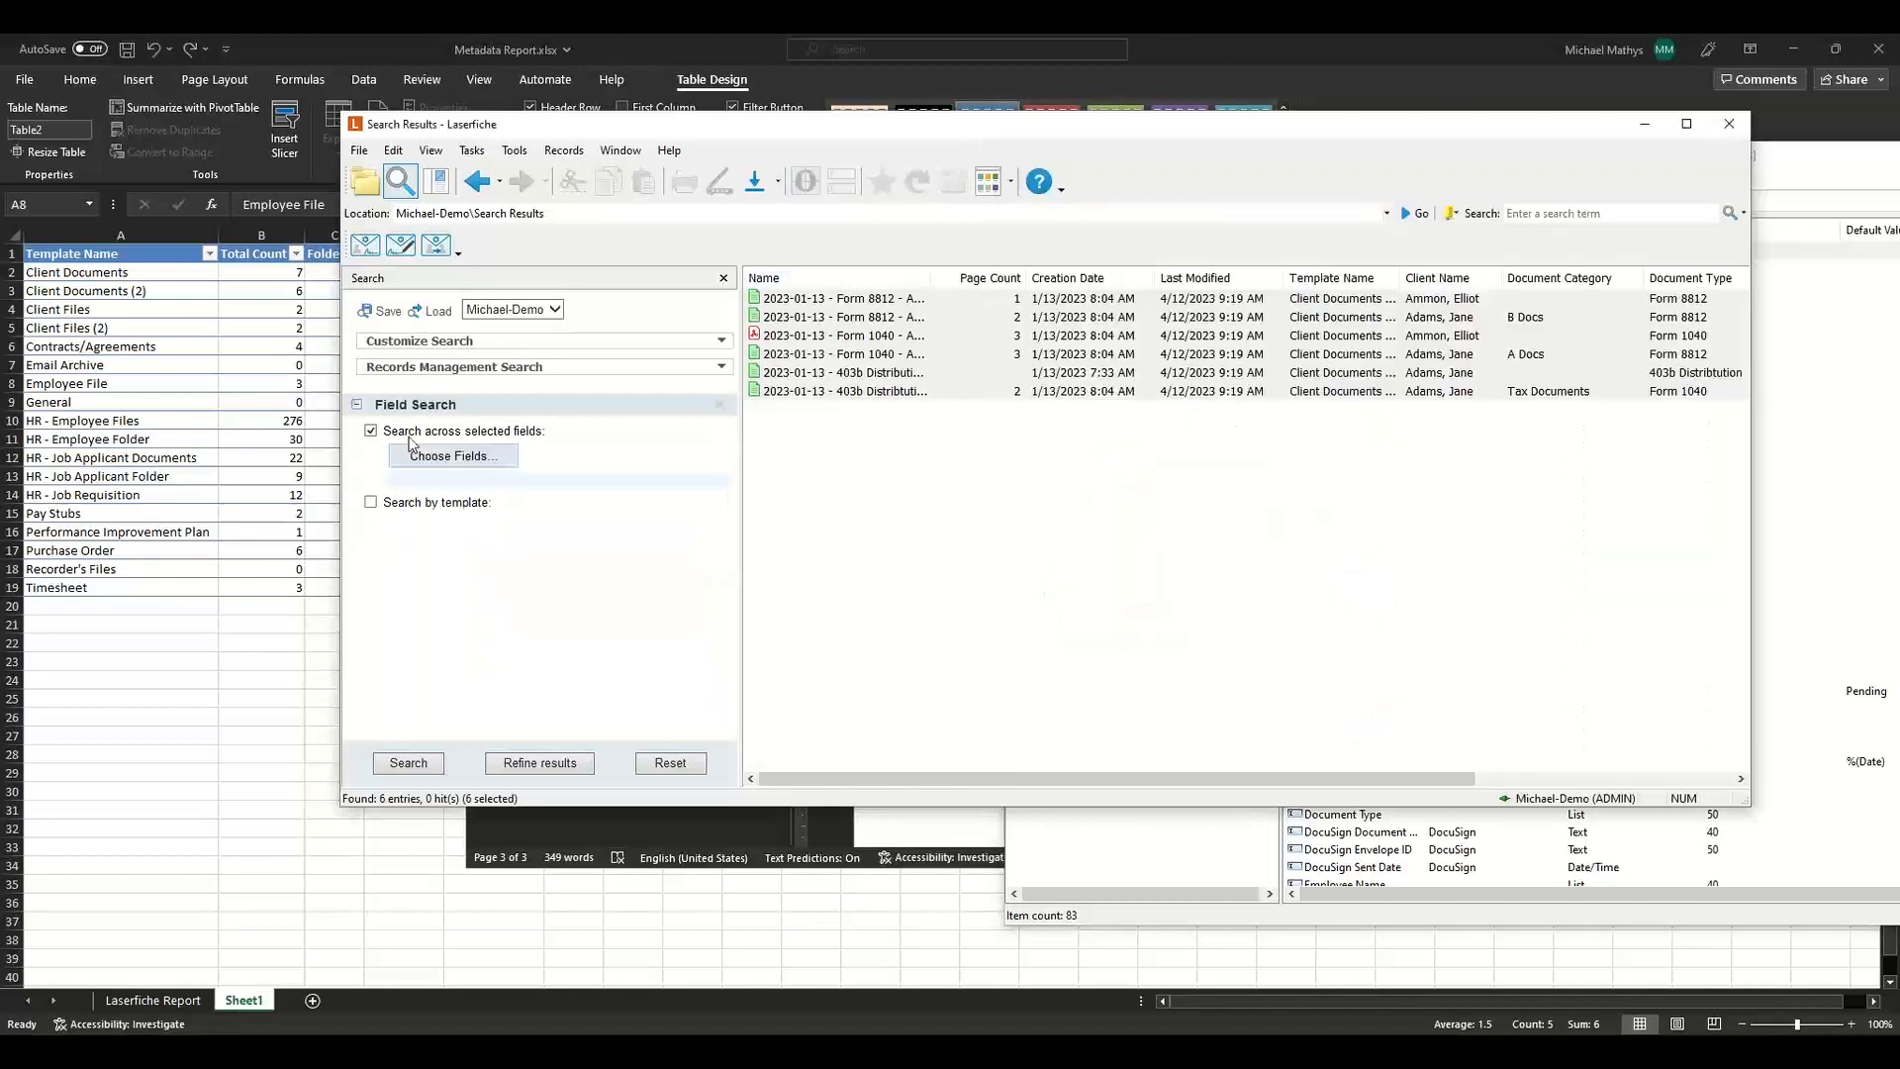
pyautogui.click(453, 455)
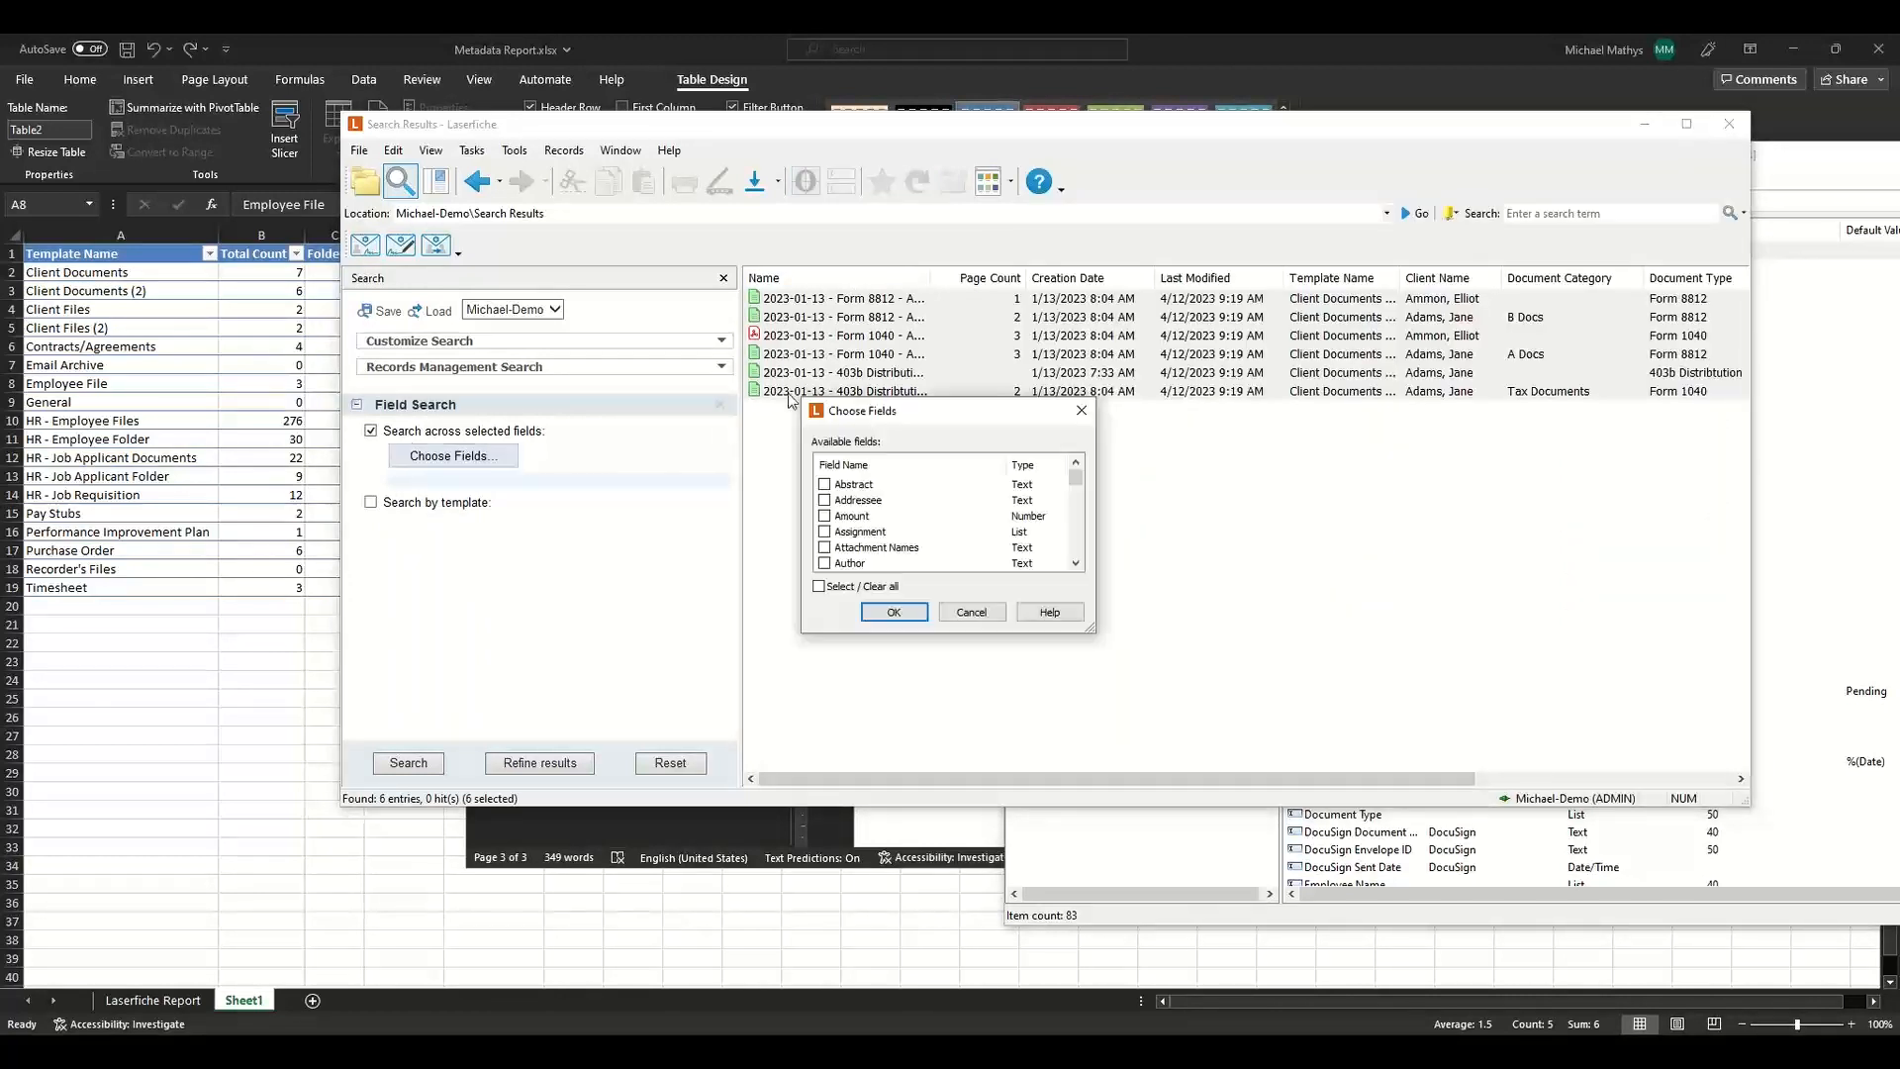
pyautogui.click(825, 485)
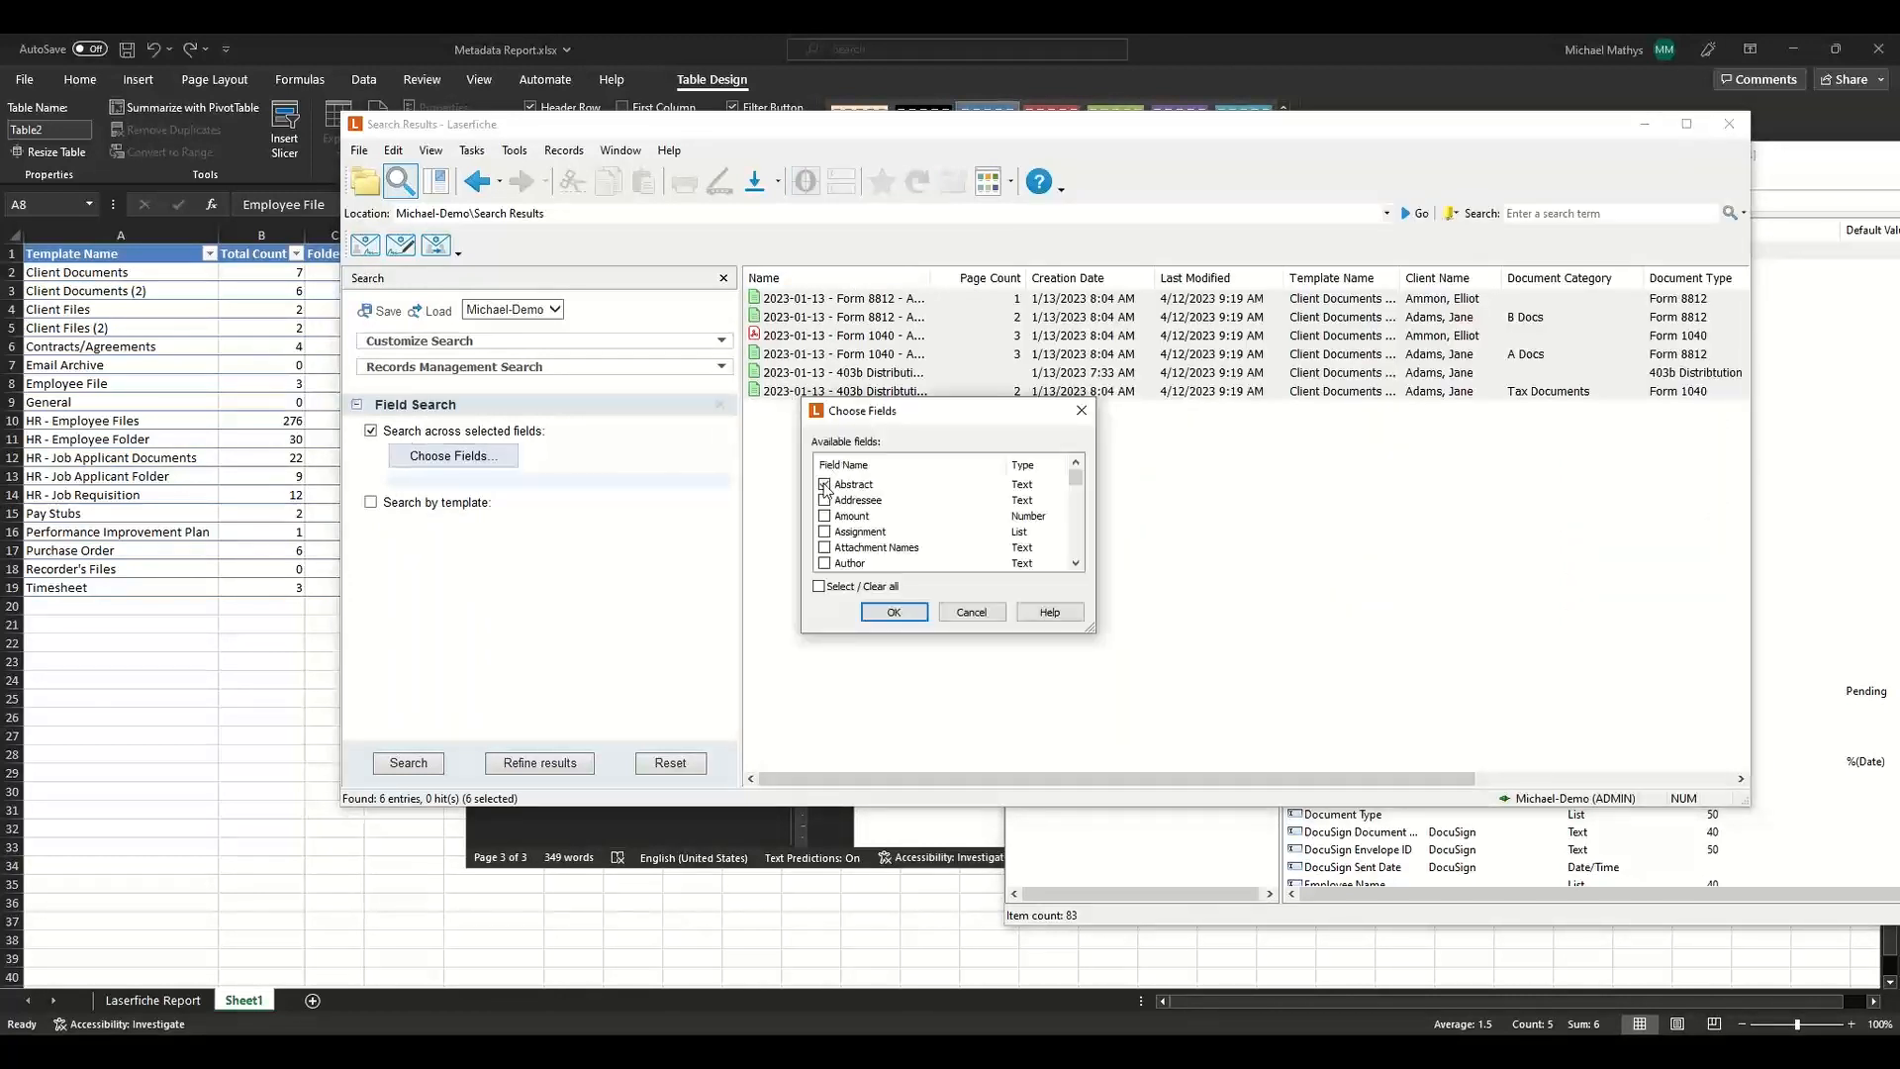
pyautogui.click(893, 613)
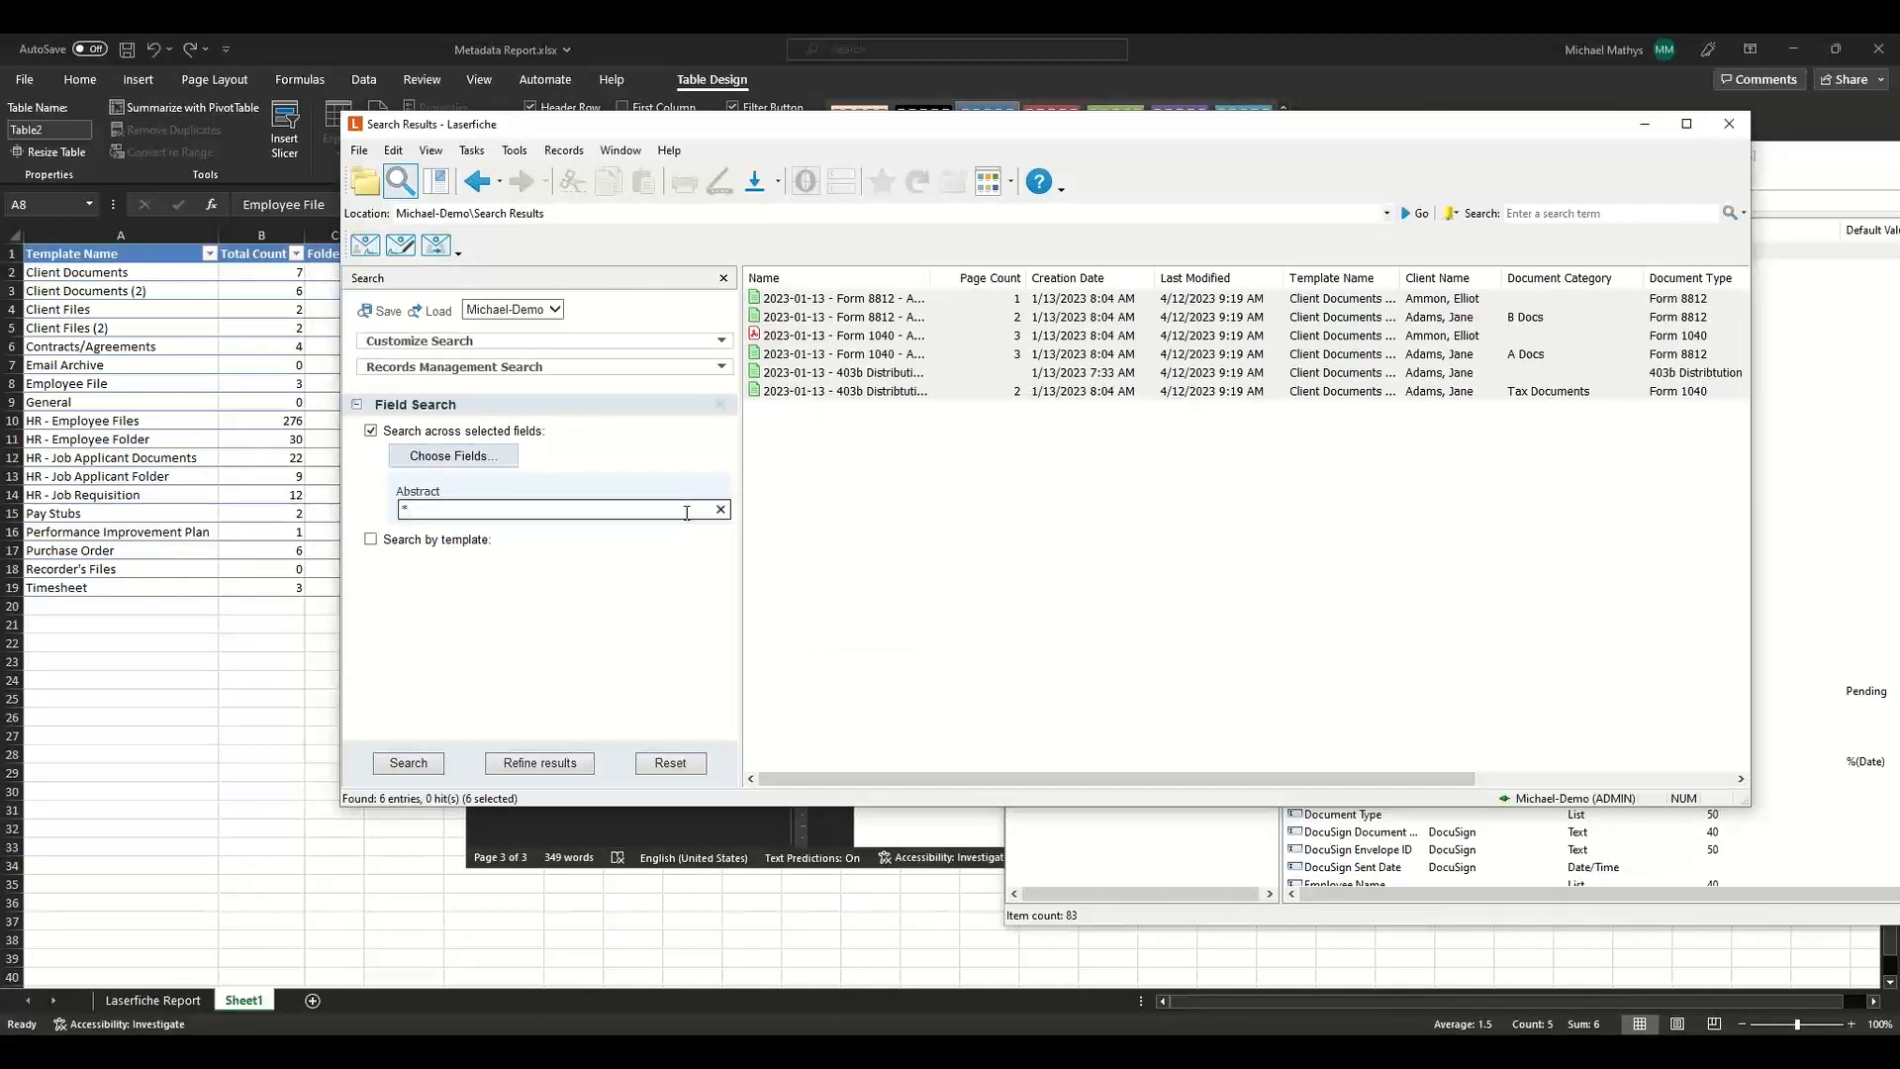
pyautogui.click(384, 768)
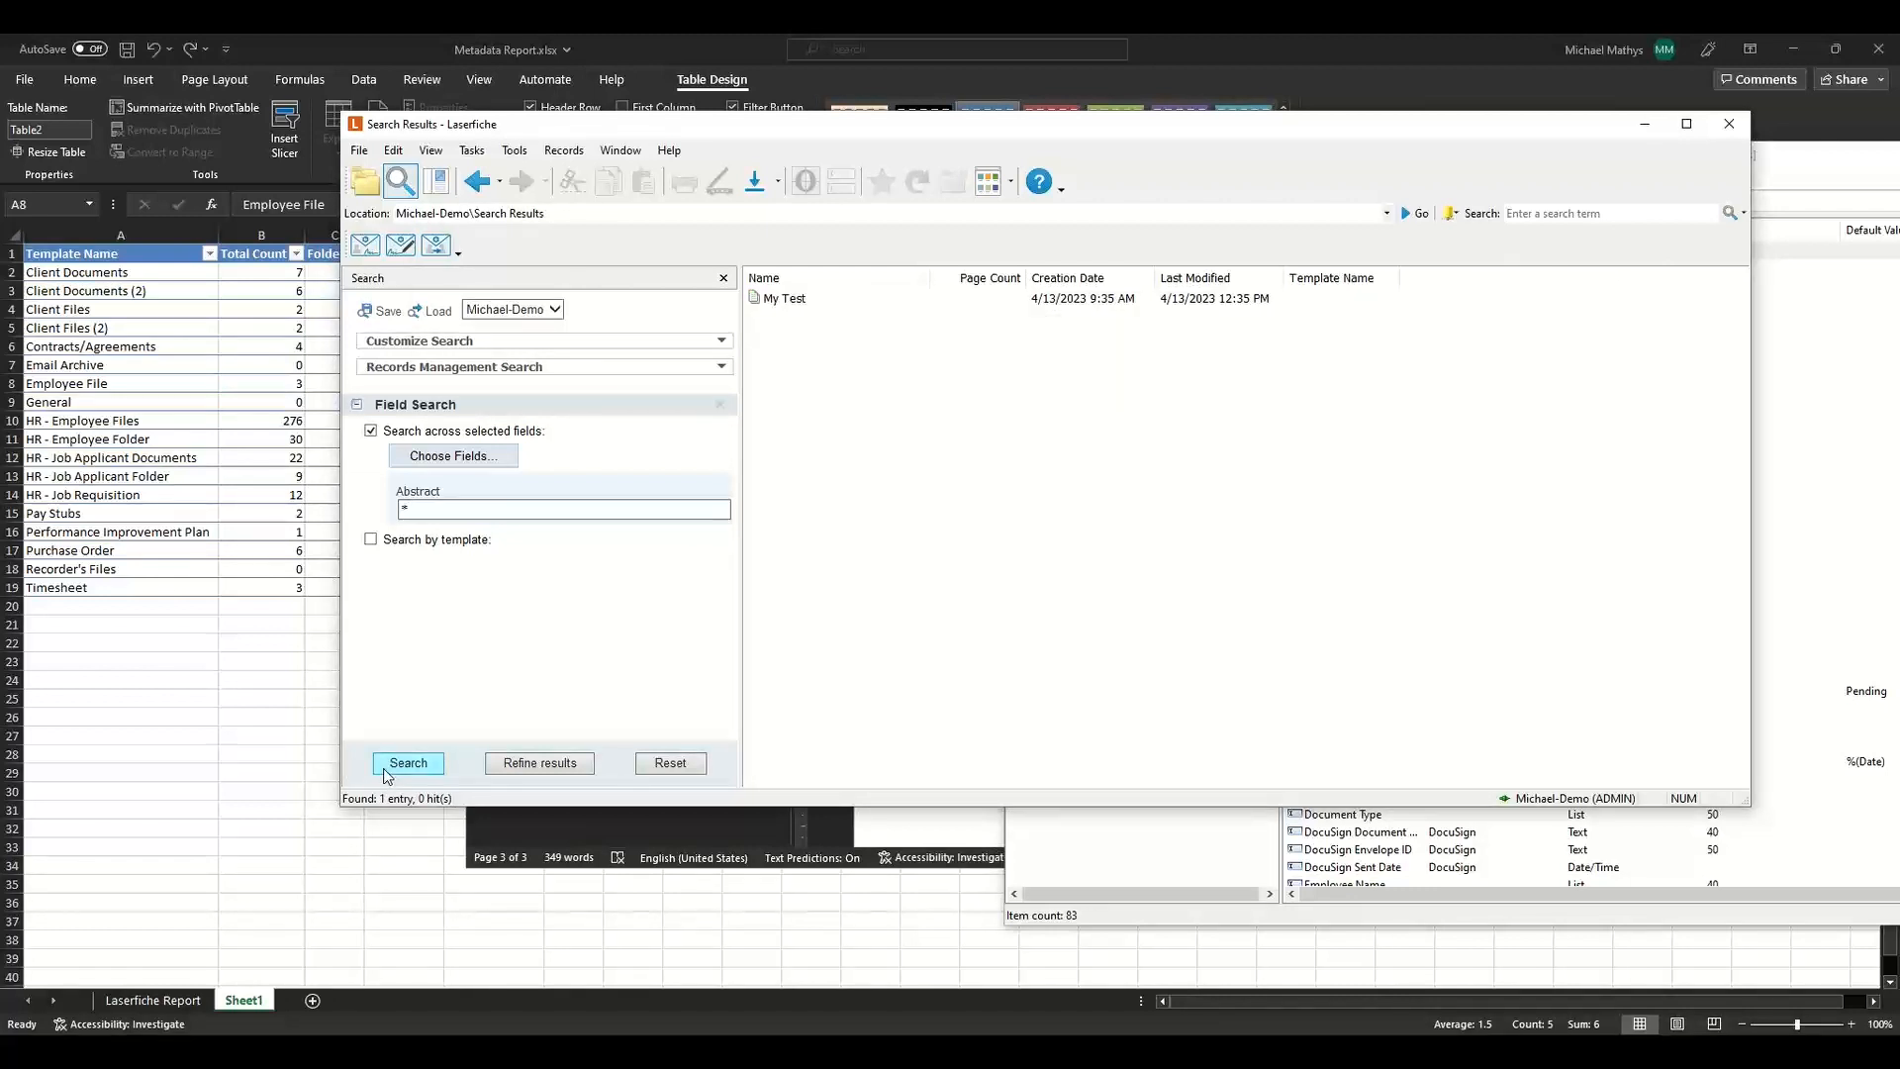
pyautogui.click(822, 298)
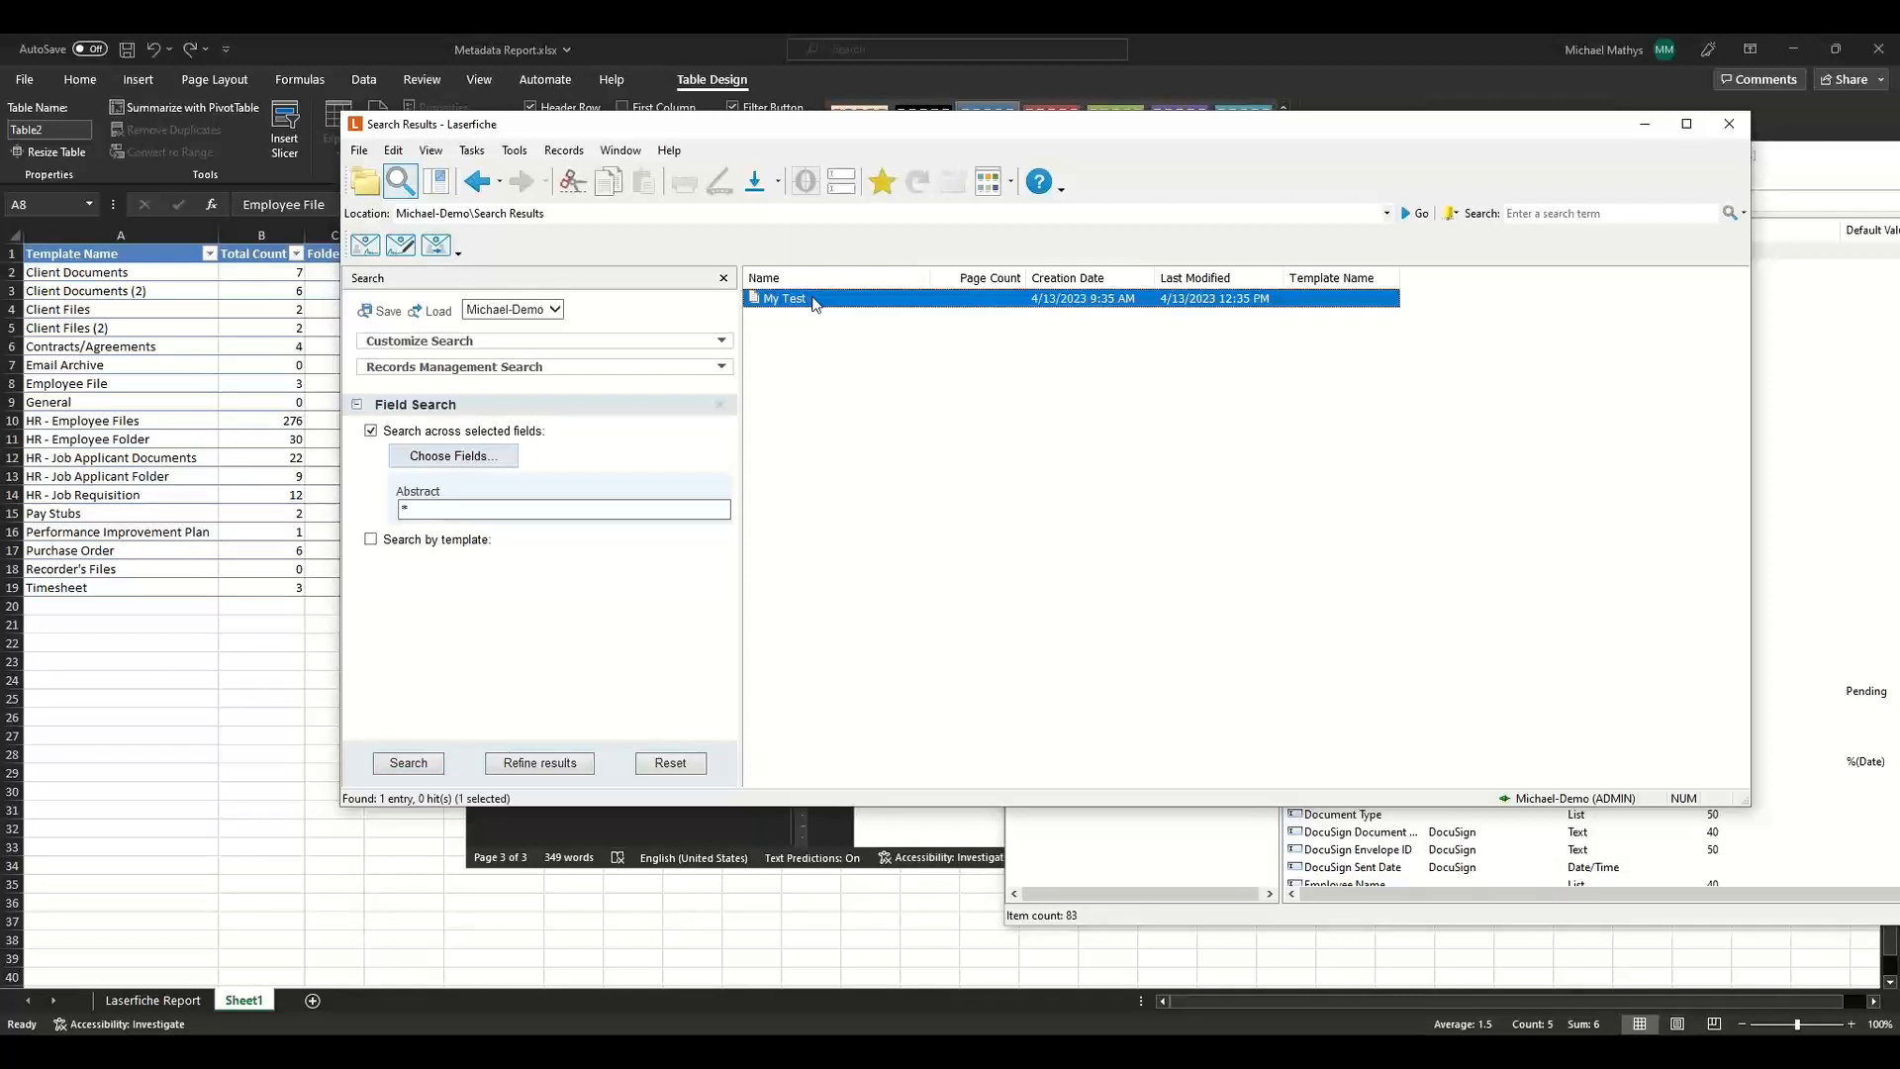
pyautogui.click(843, 181)
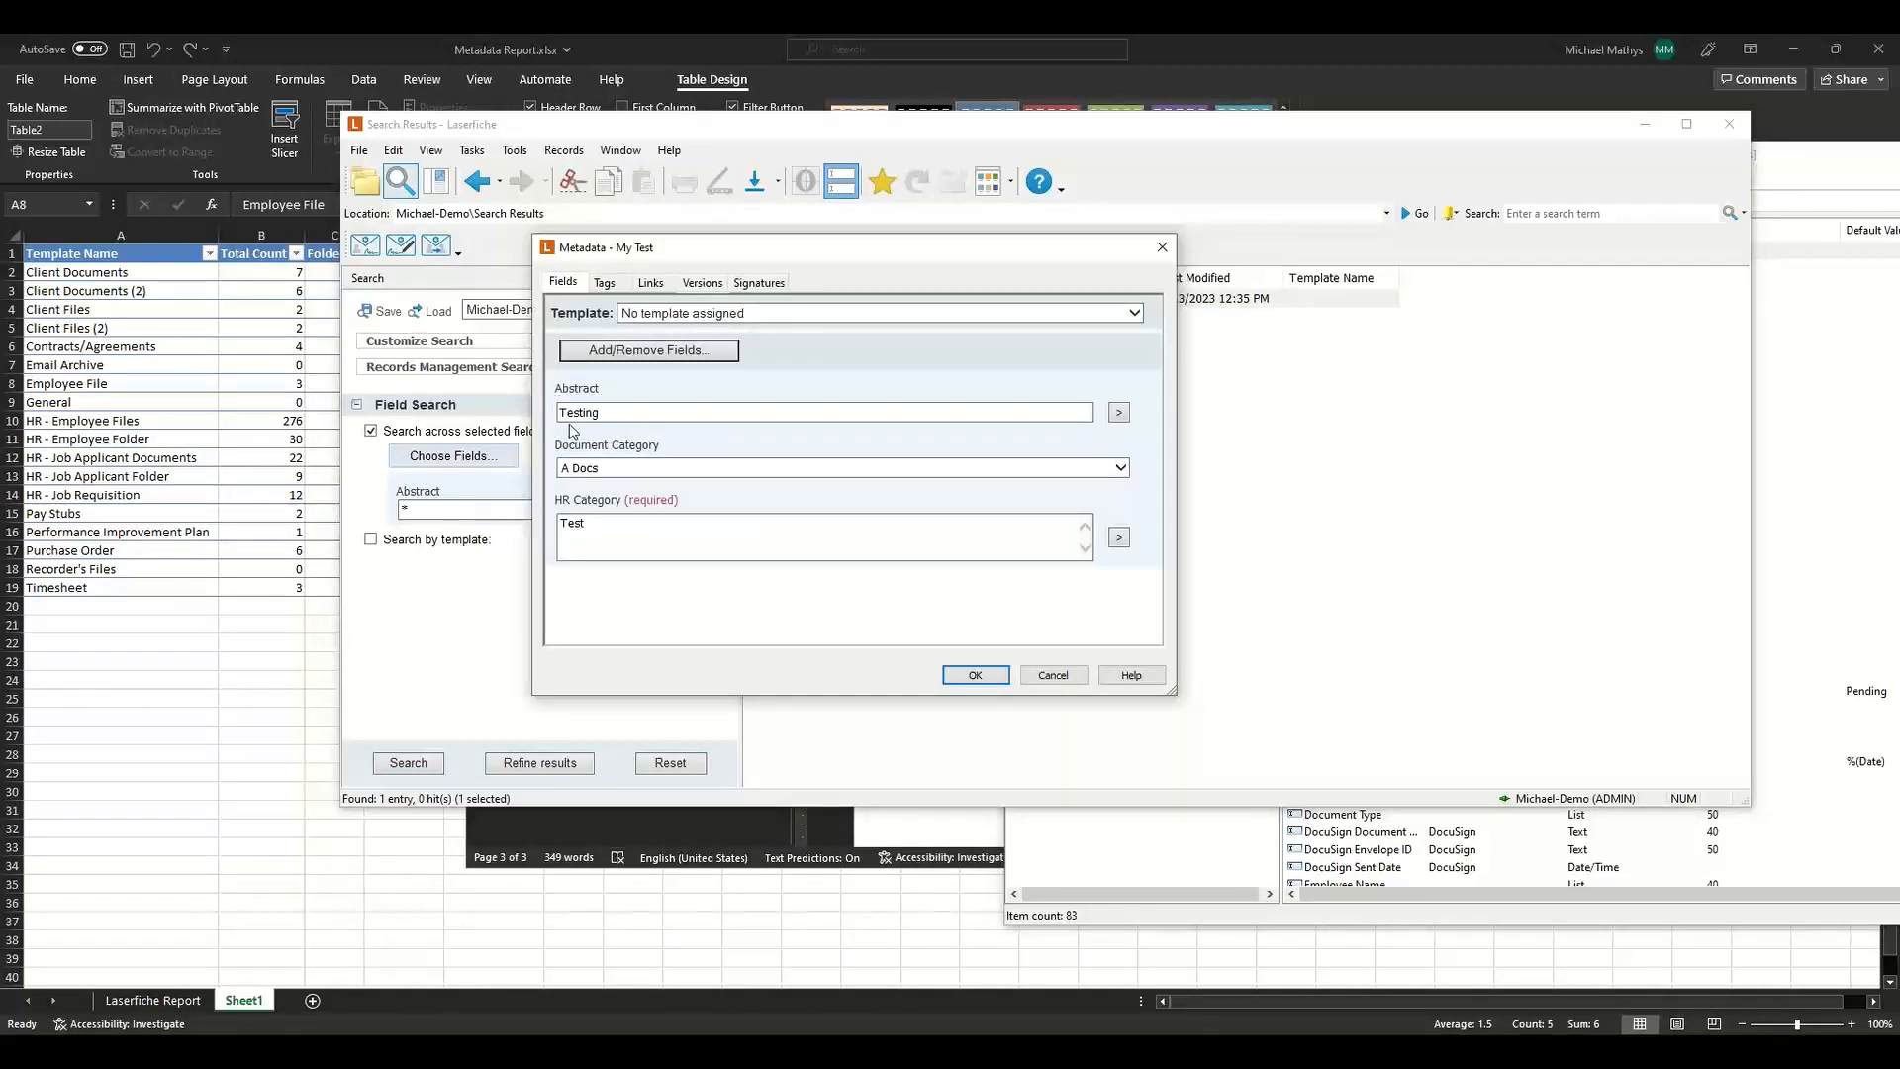
pyautogui.click(1051, 679)
# Delete the Abstract field from the repository's fields.
pyautogui.click(1259, 921)
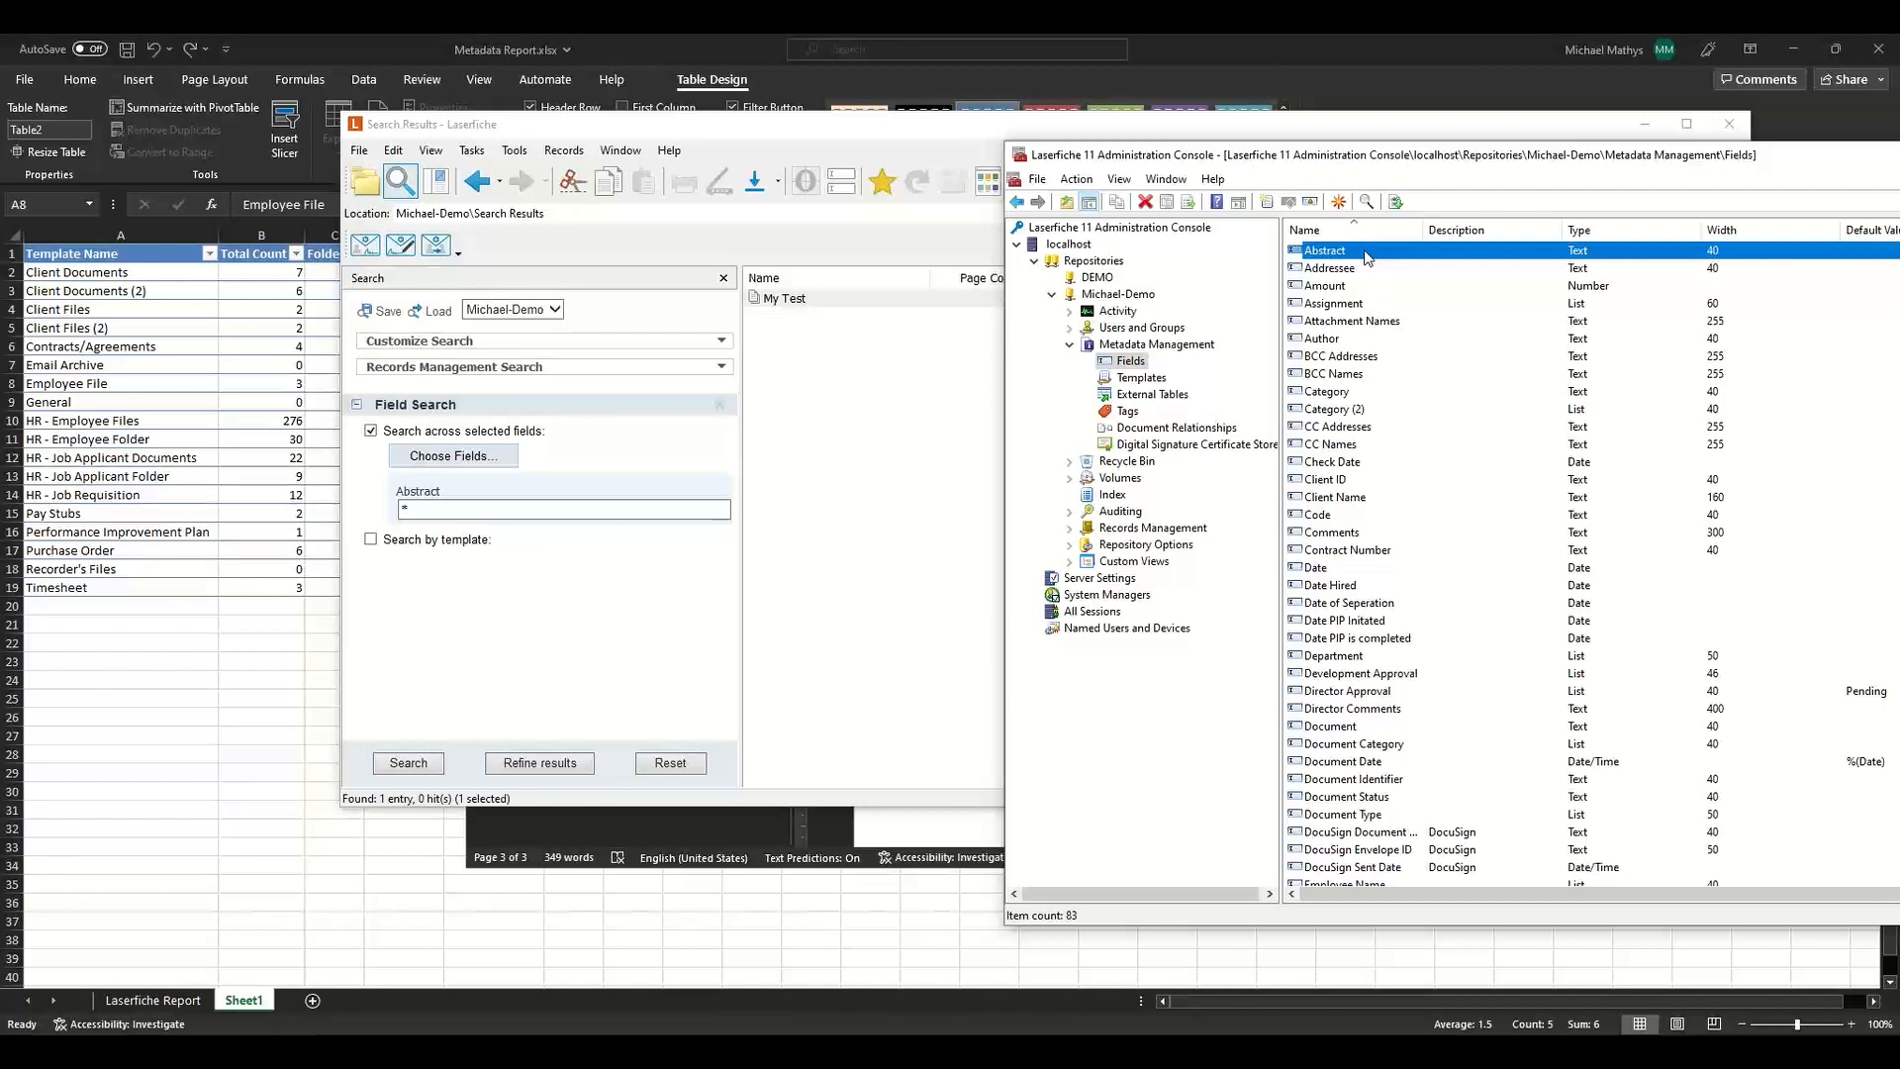
pyautogui.press('Delete')
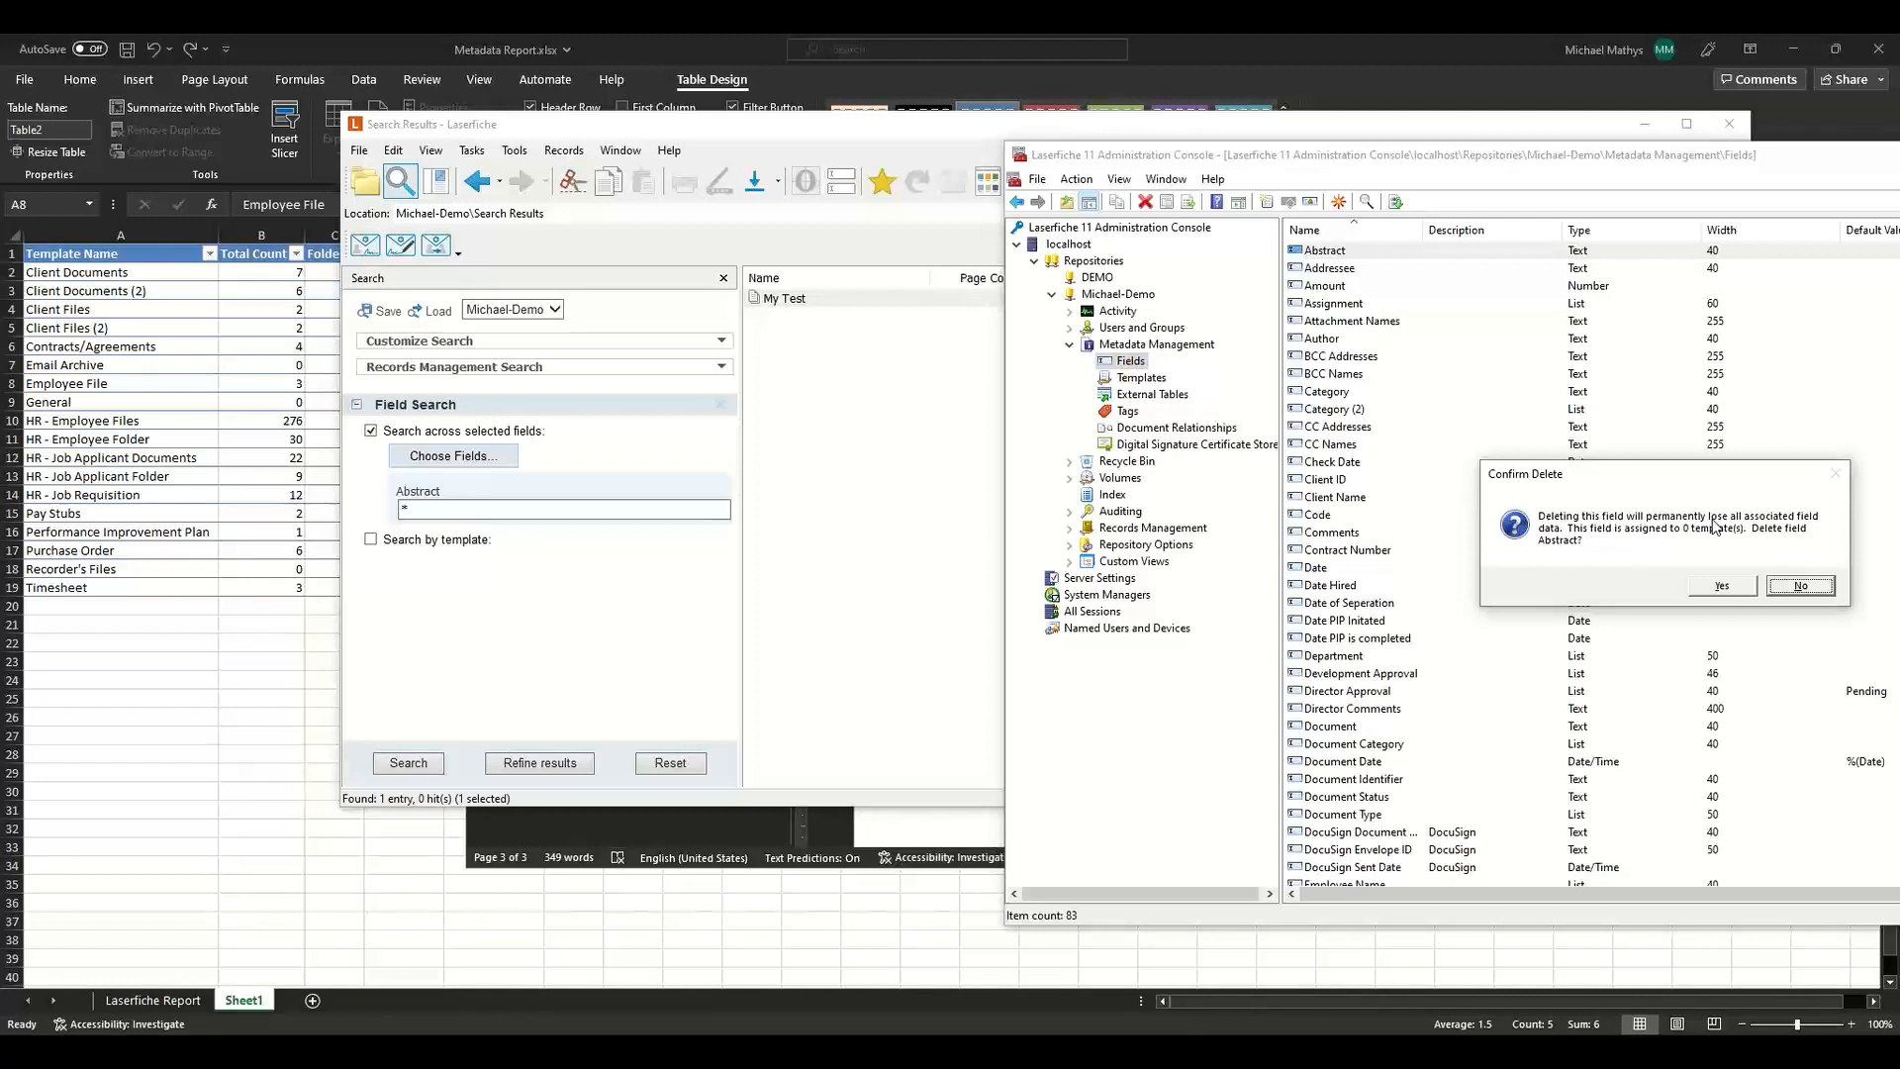
pyautogui.click(1722, 585)
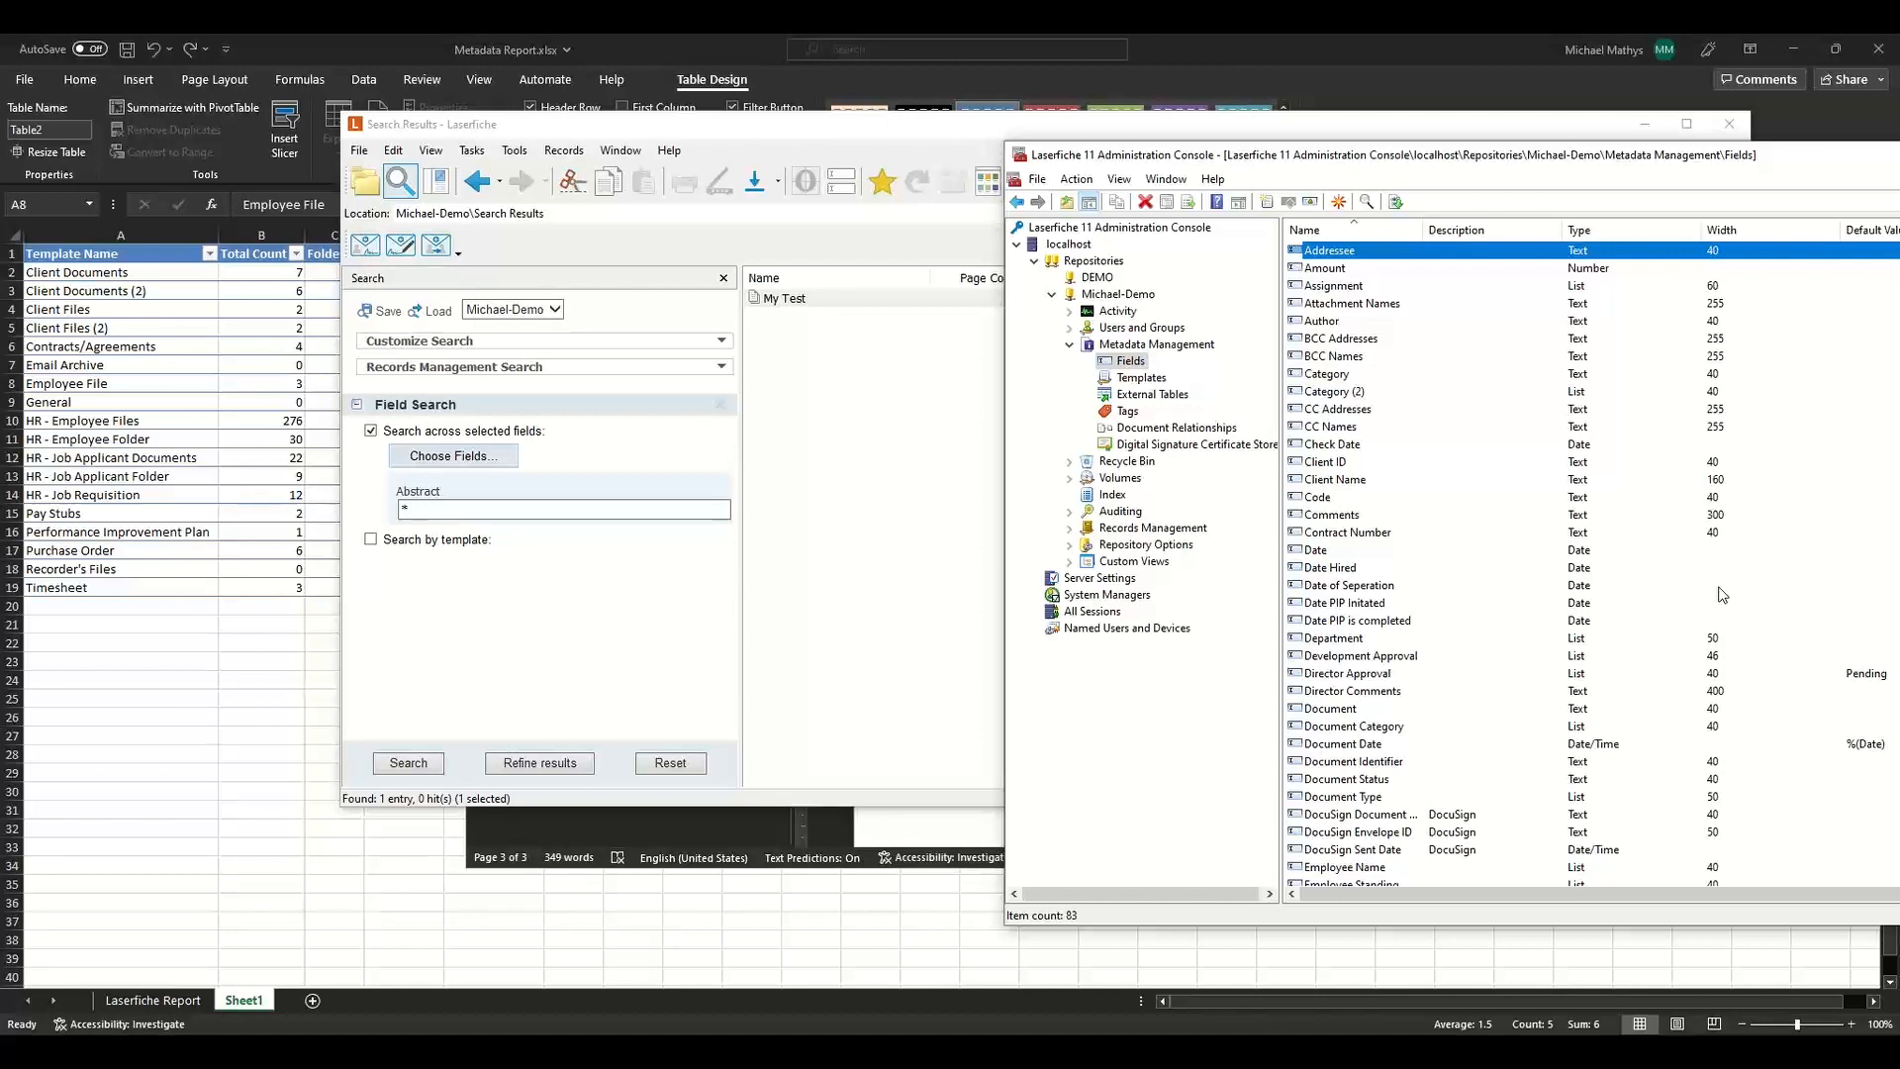
# Reopen the My Test entry's metadata to check which fields it still carries.
pyautogui.click(851, 300)
pyautogui.click(840, 181)
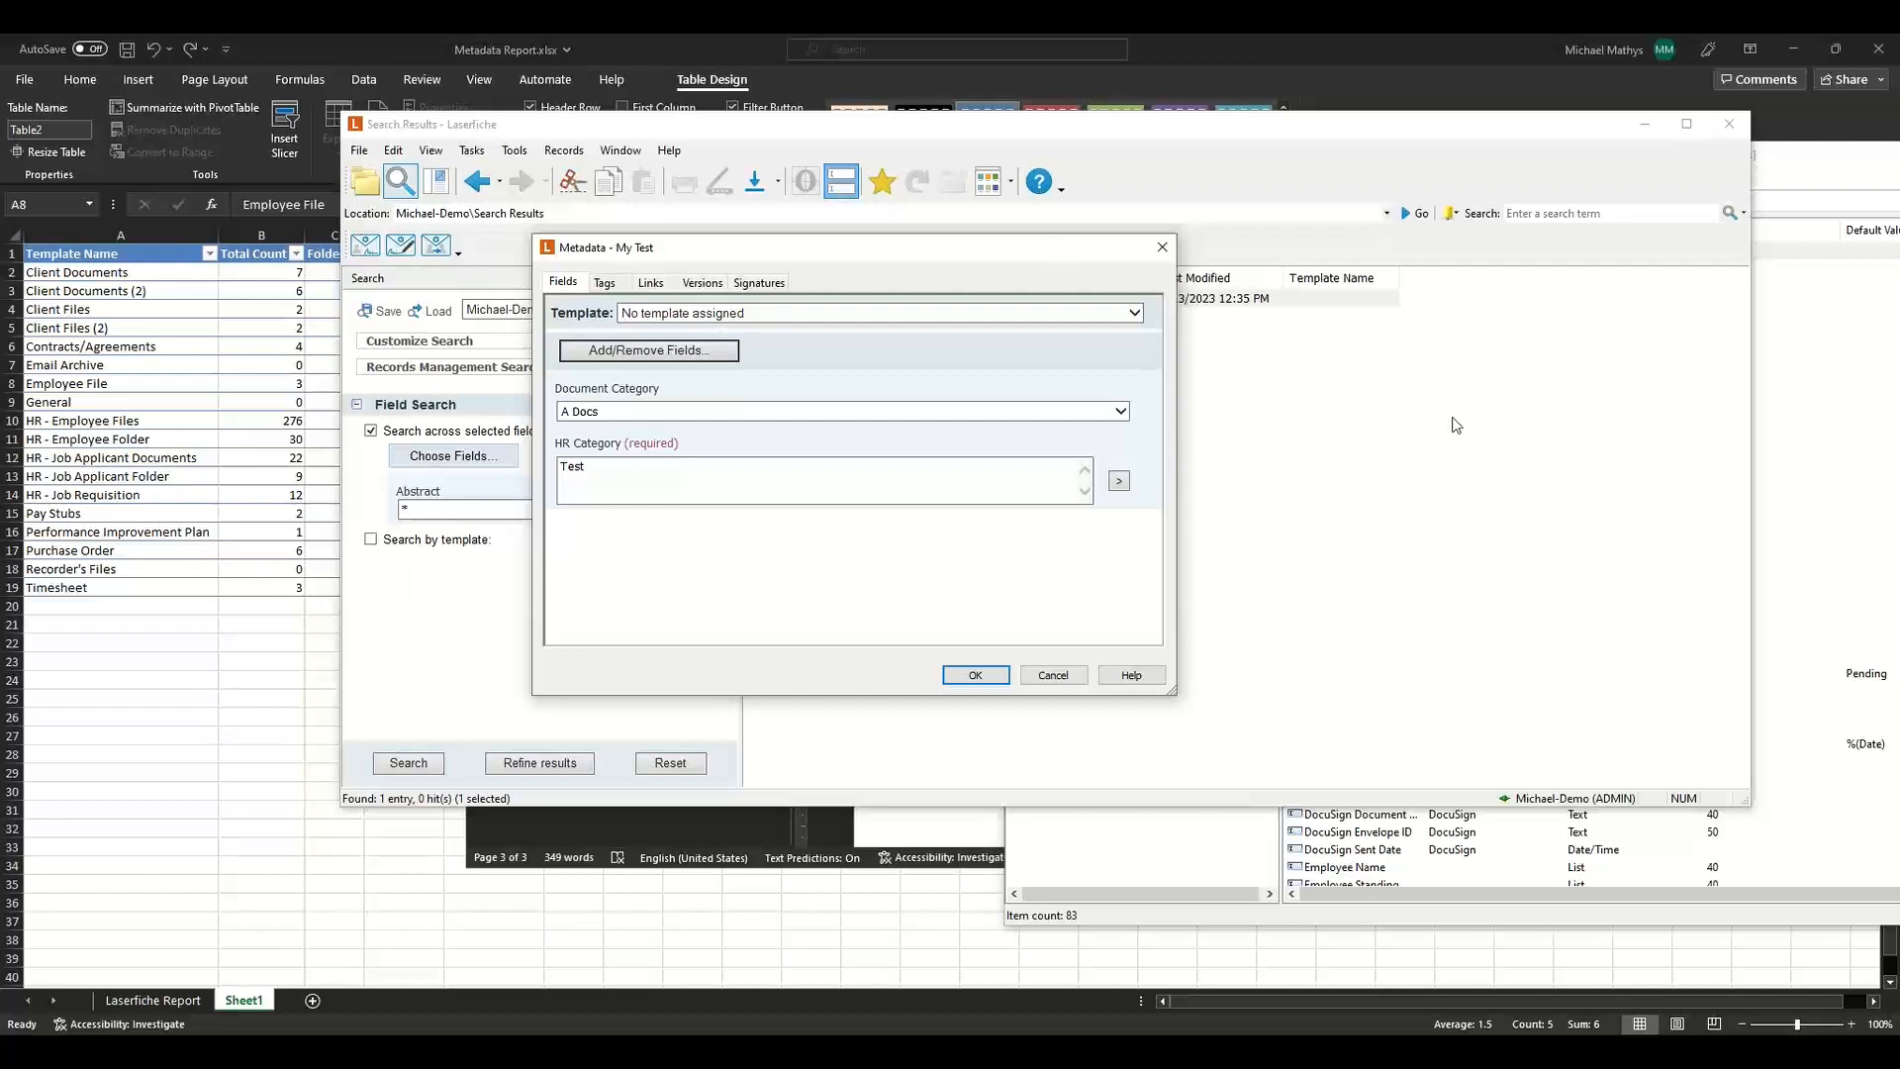
pyautogui.click(1162, 247)
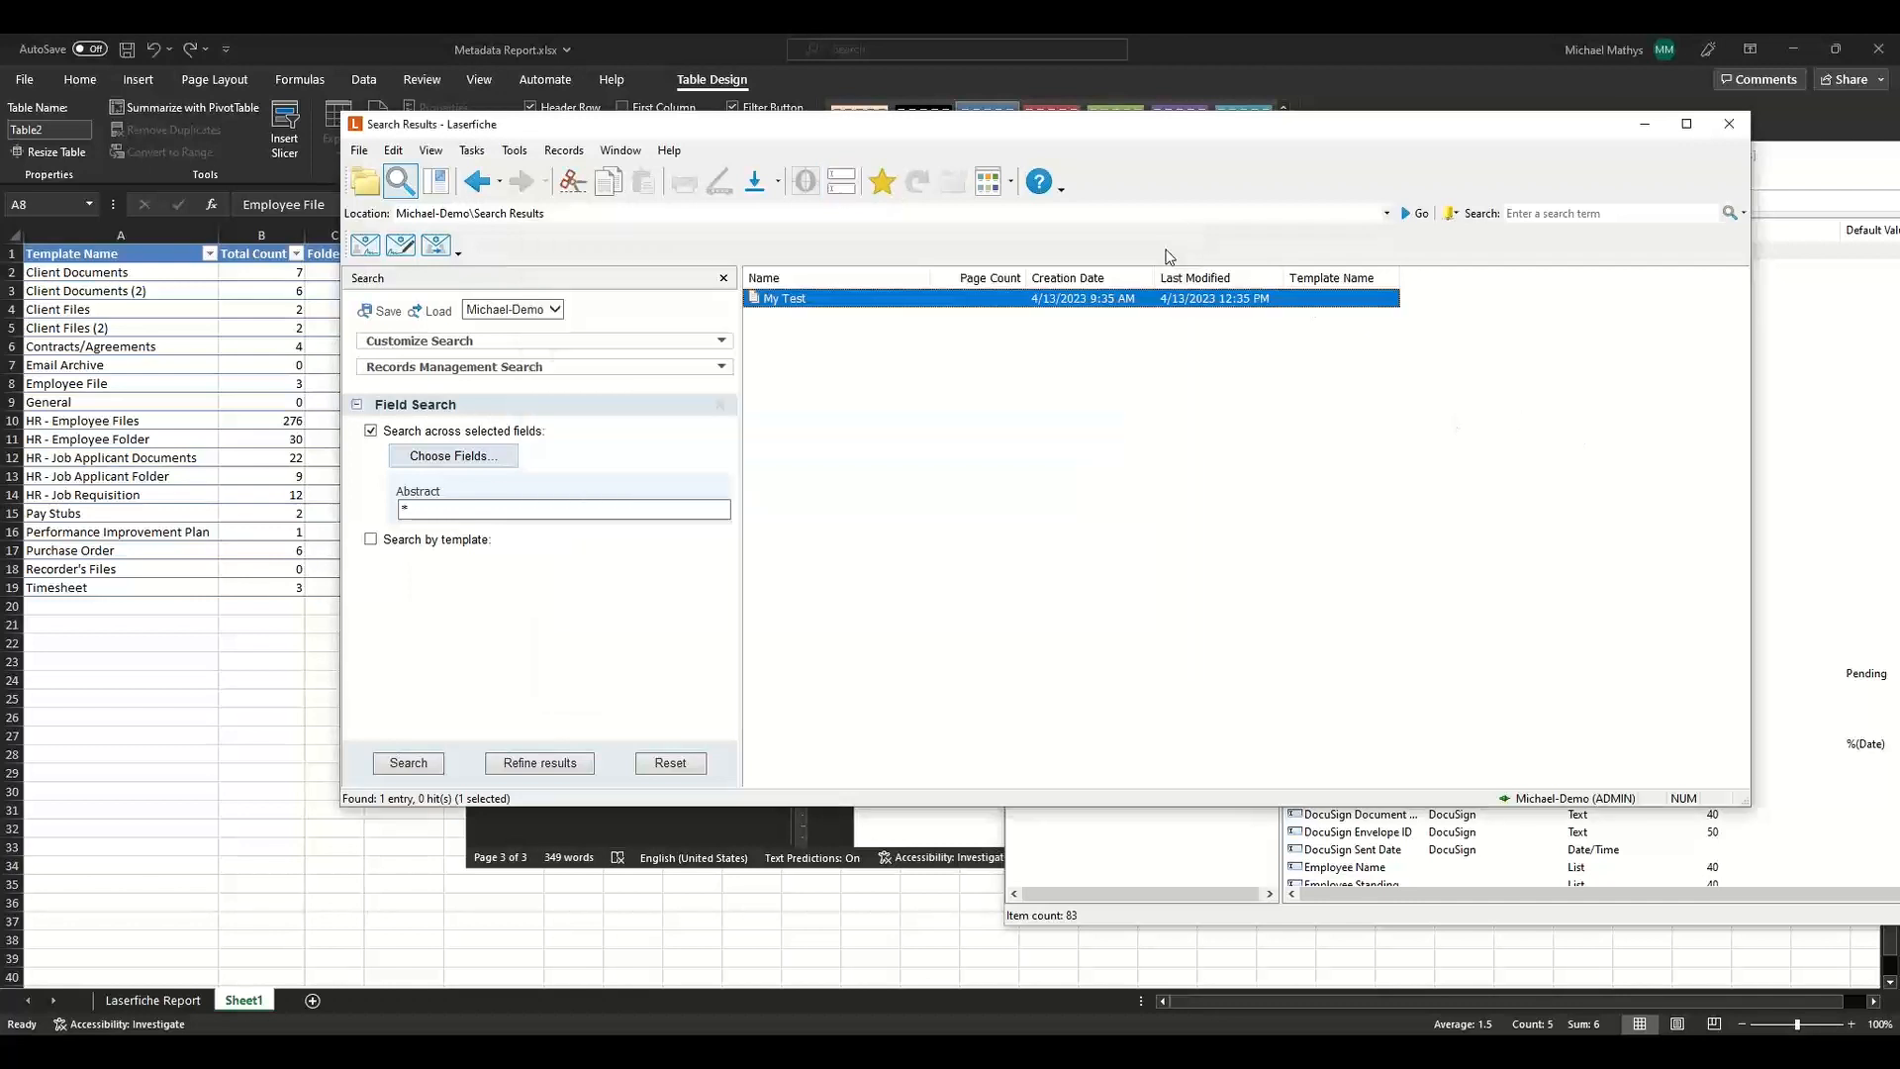
pyautogui.click(1798, 164)
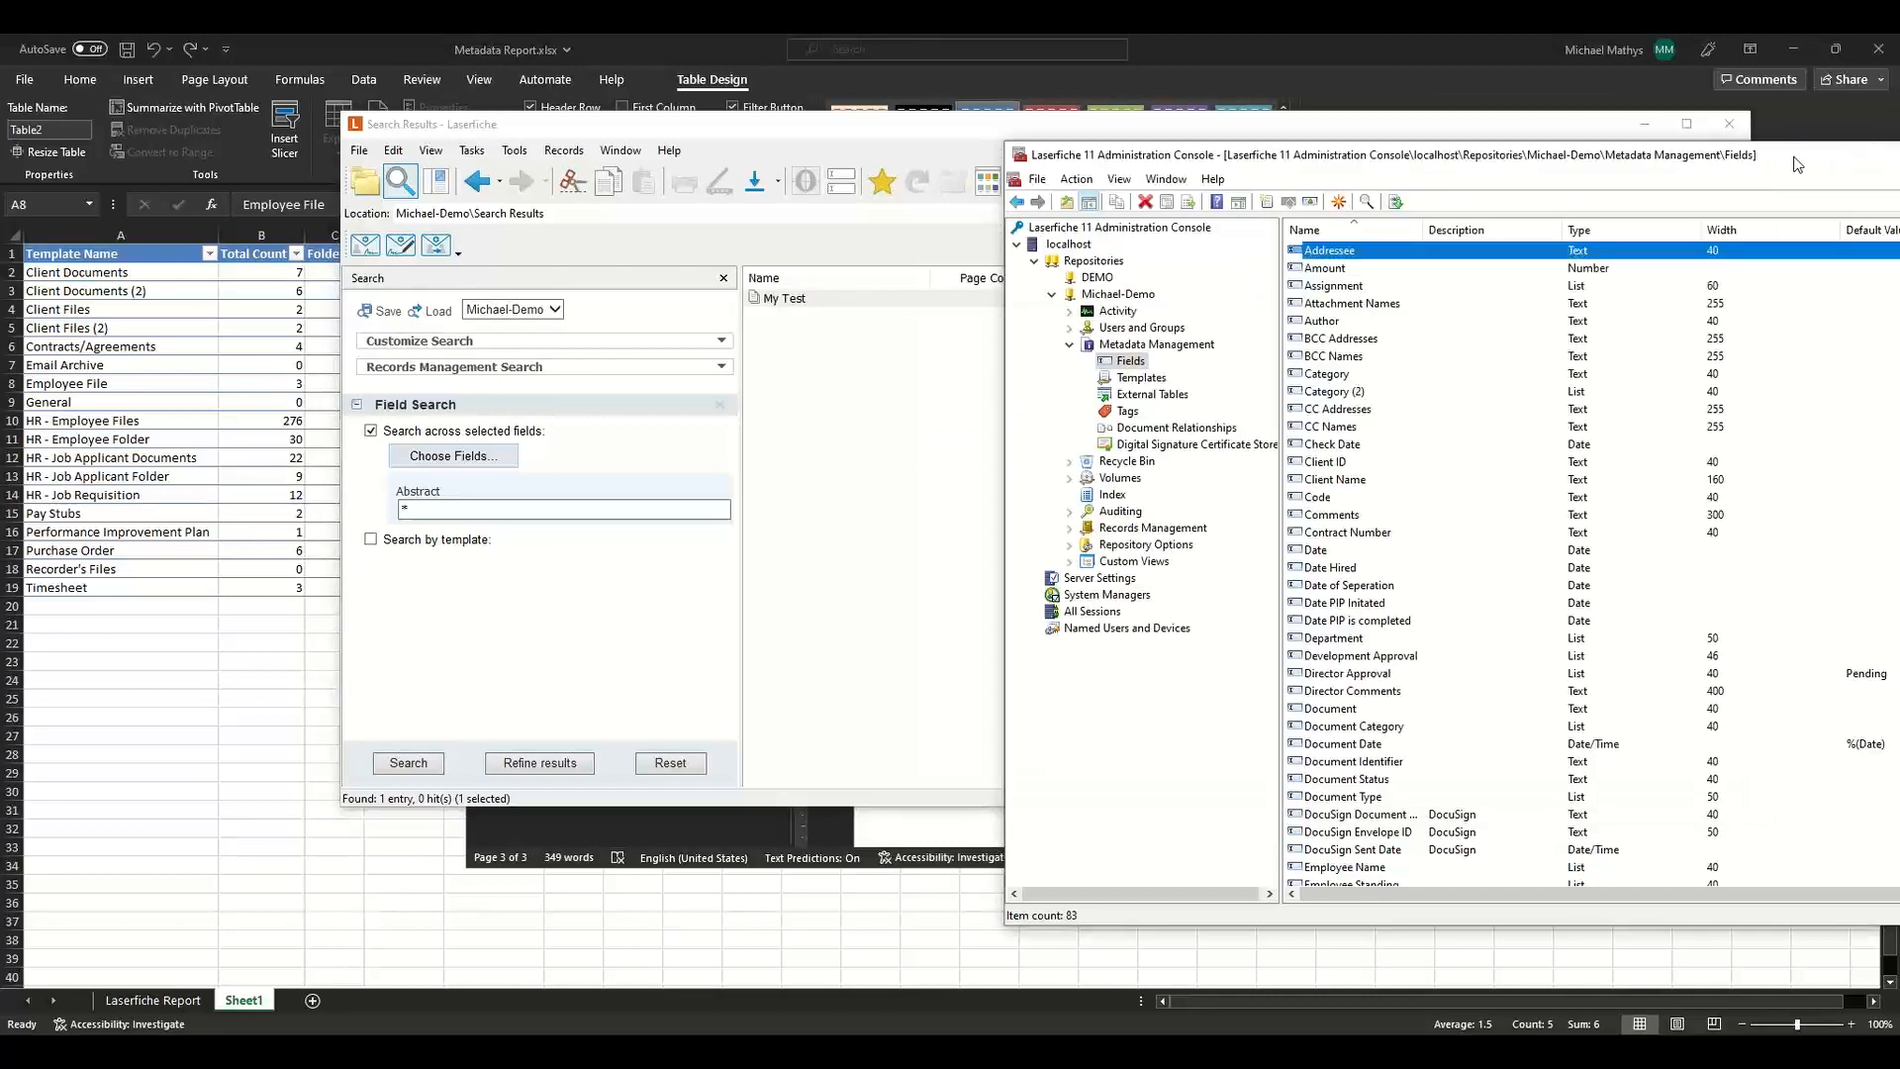
pyautogui.click(848, 188)
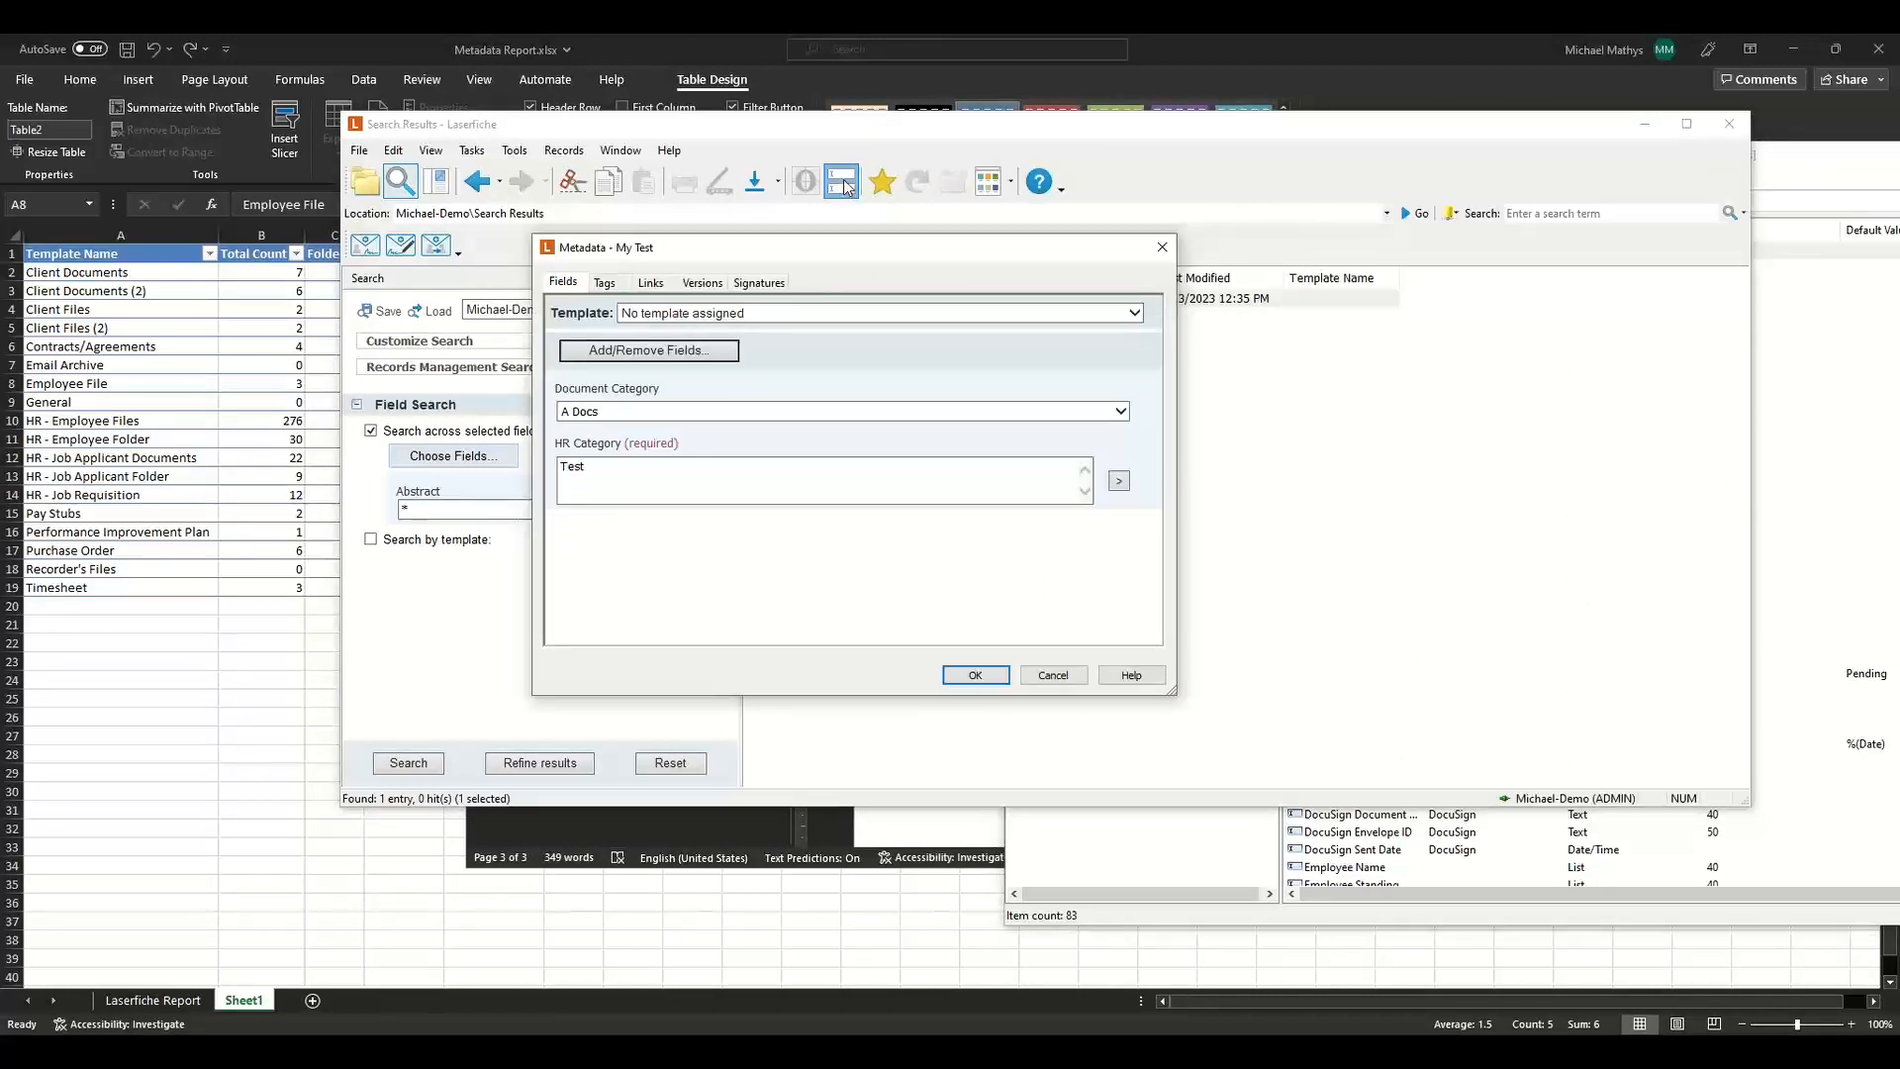
pyautogui.click(847, 186)
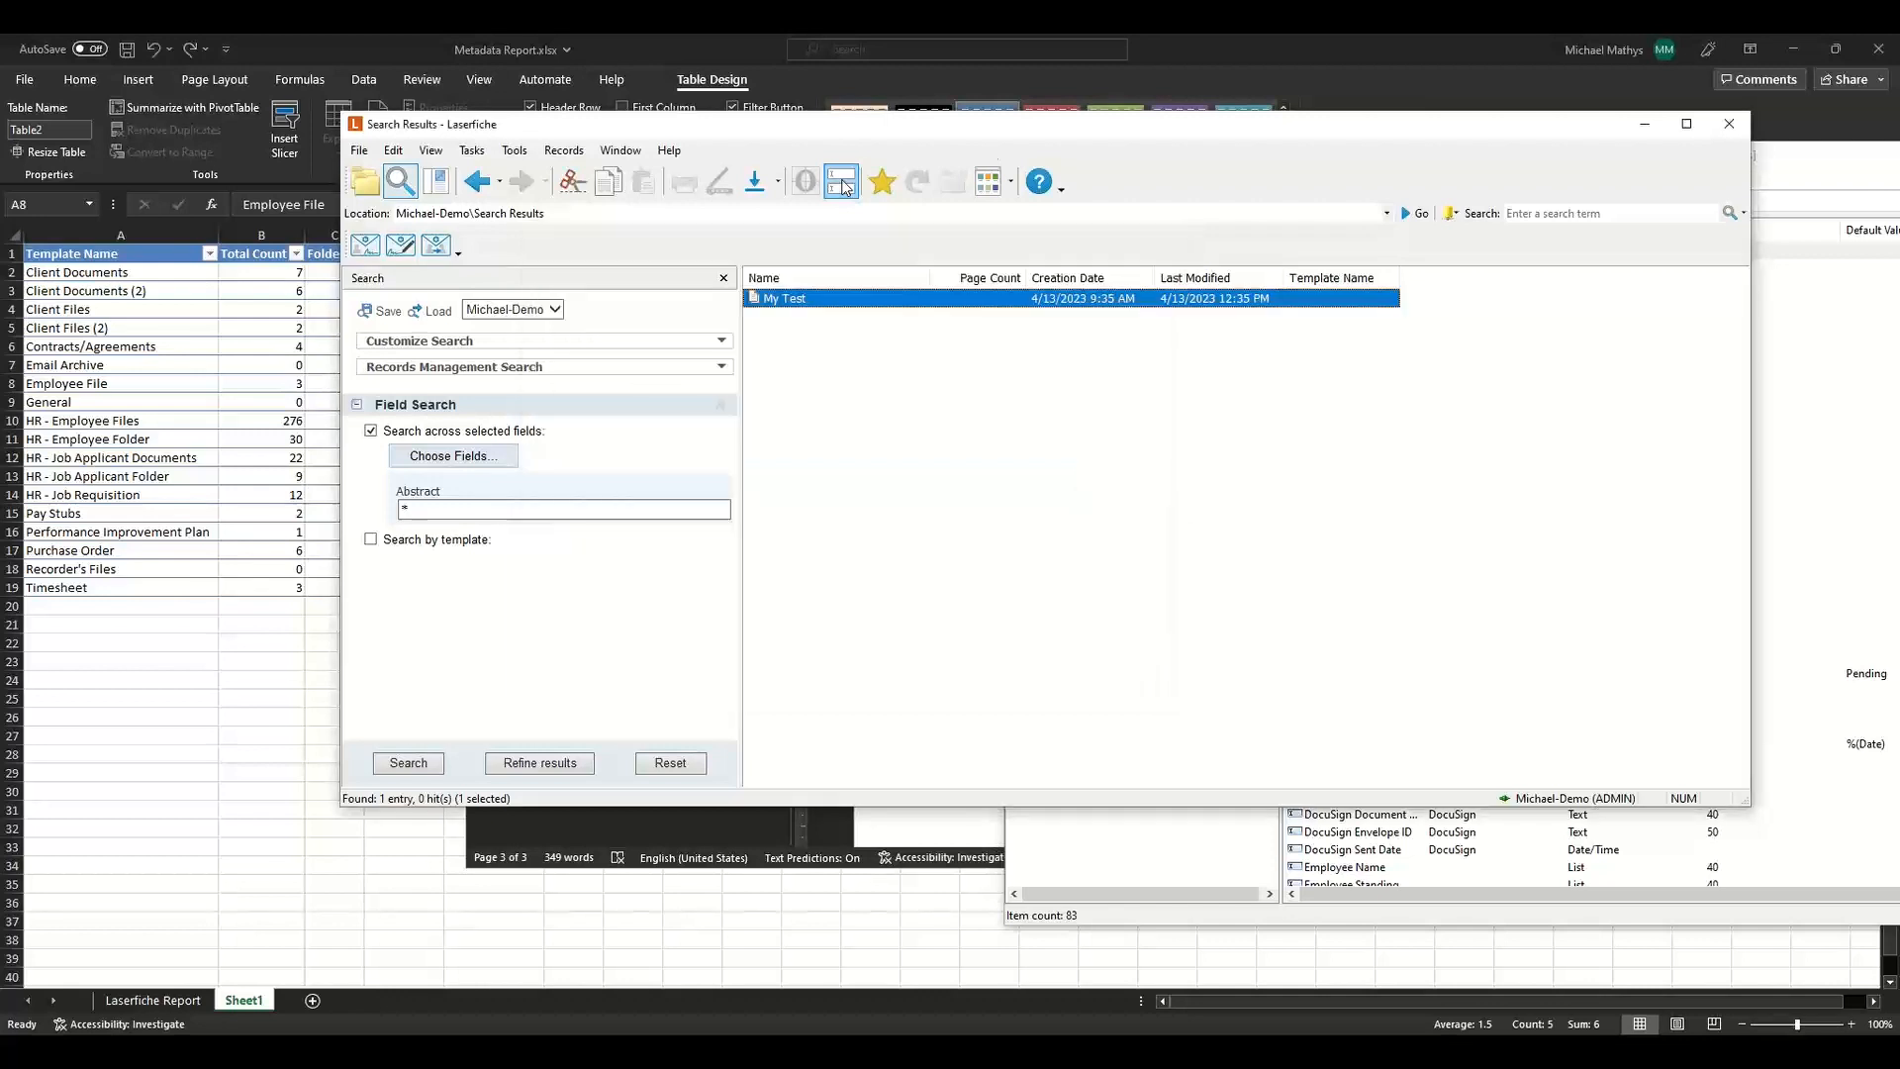
pyautogui.click(1837, 158)
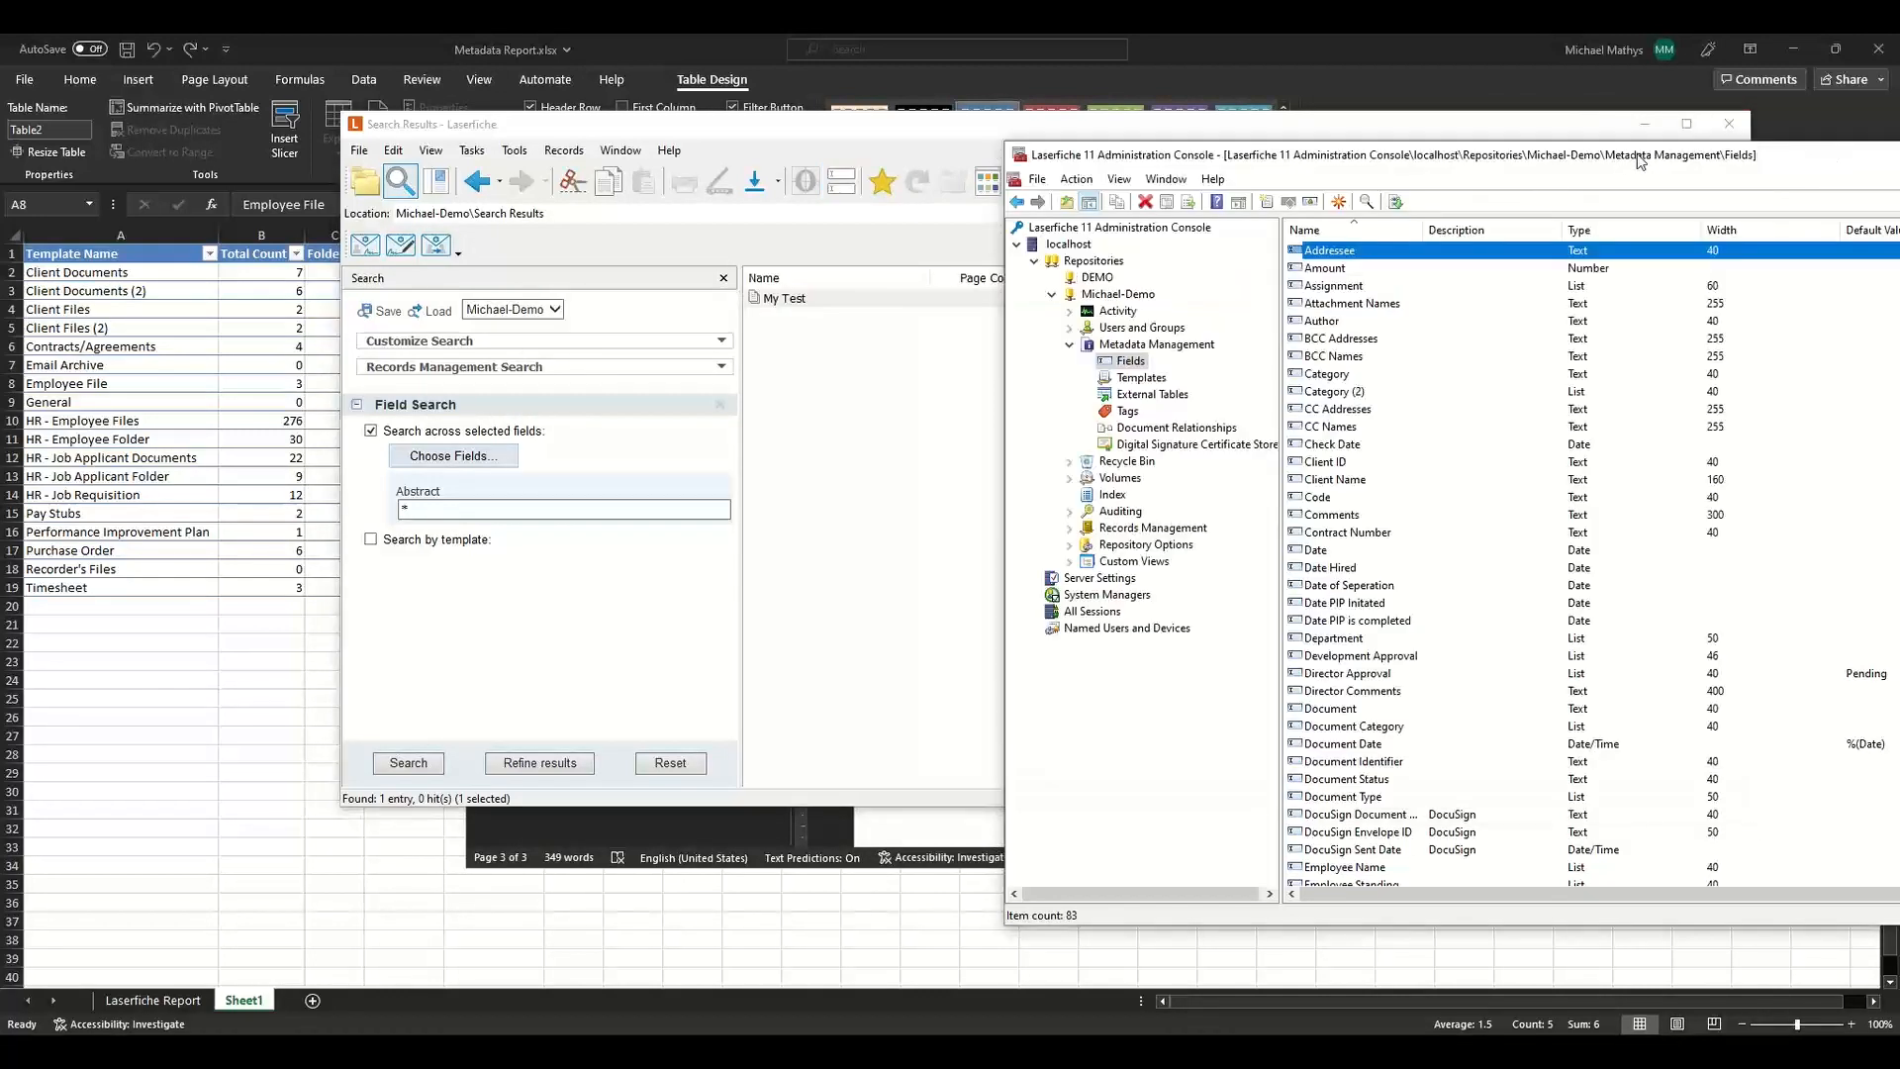
# Compare the repository's field list with the Metadata Planning tables in the planning document.
pyautogui.moveTo(1581, 161); pyautogui.dragTo(1302, 166)
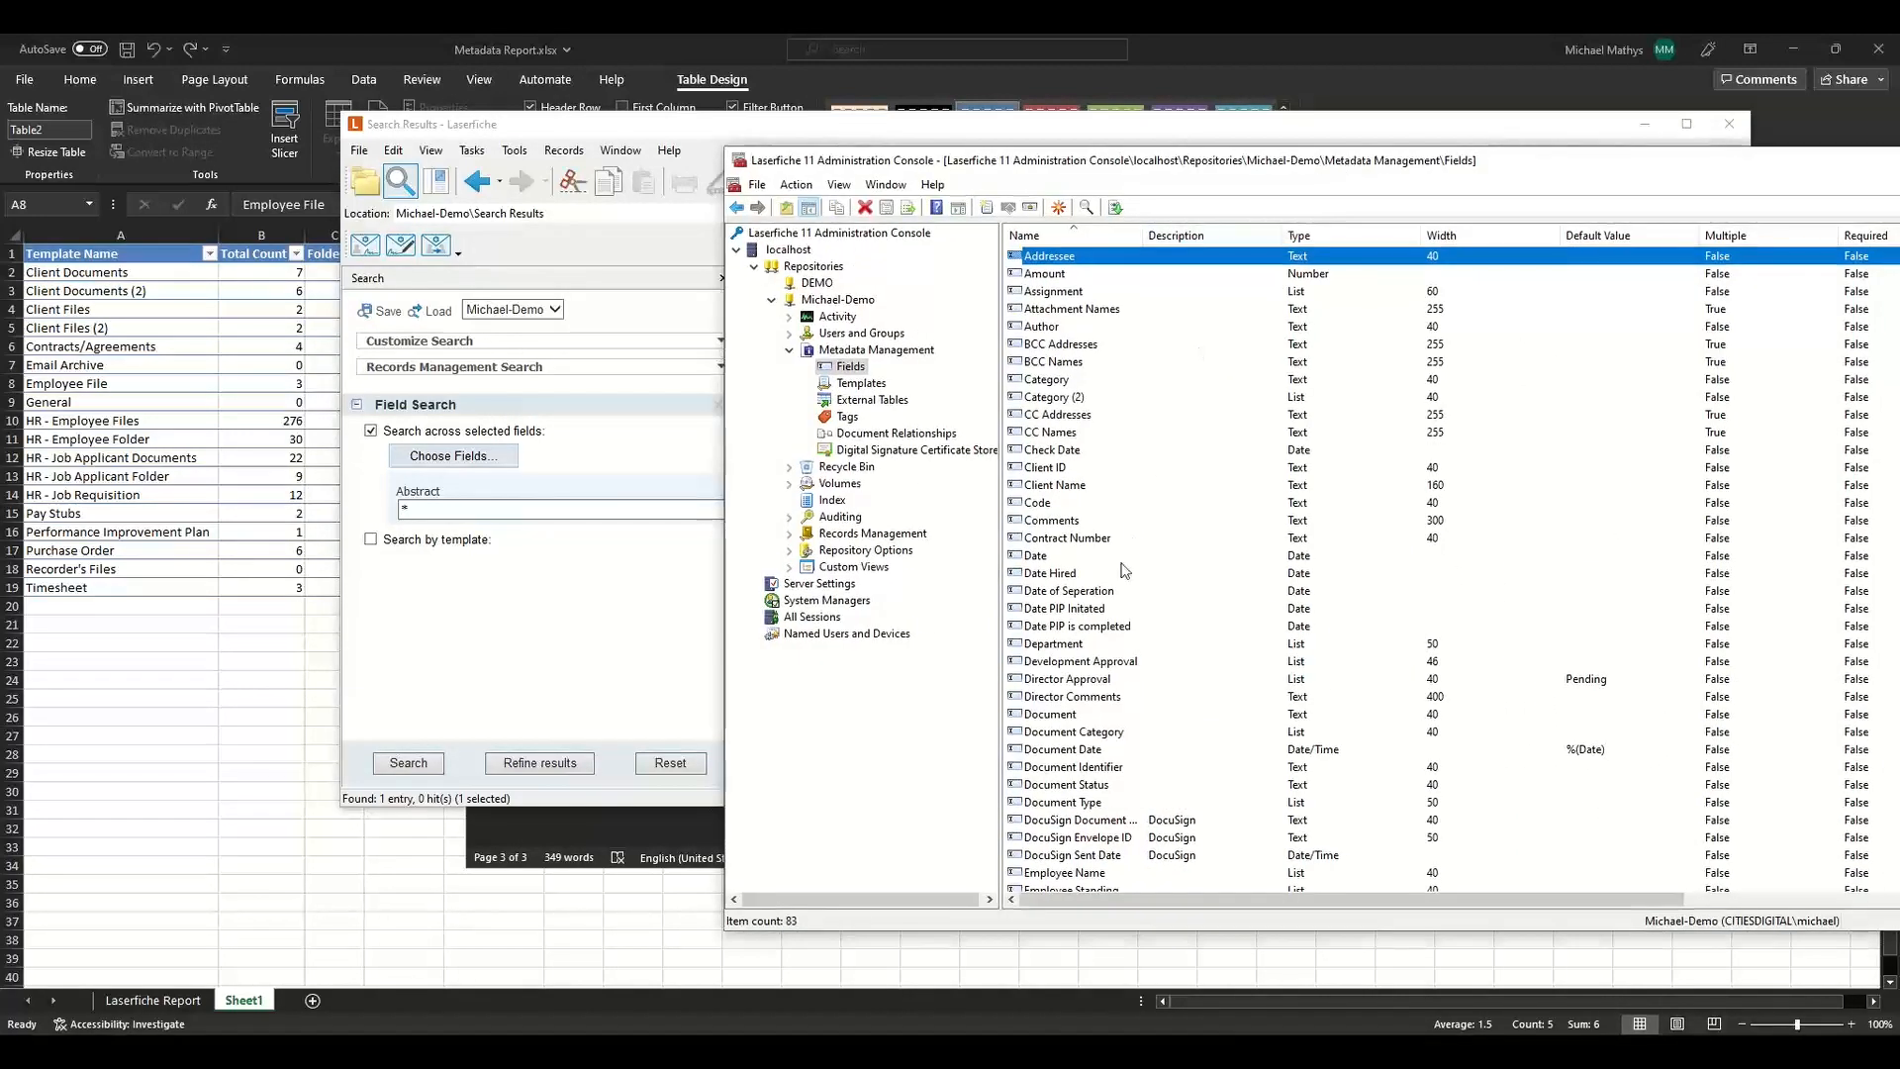
pyautogui.scroll(-1, 1102, 712)
pyautogui.click(1094, 682)
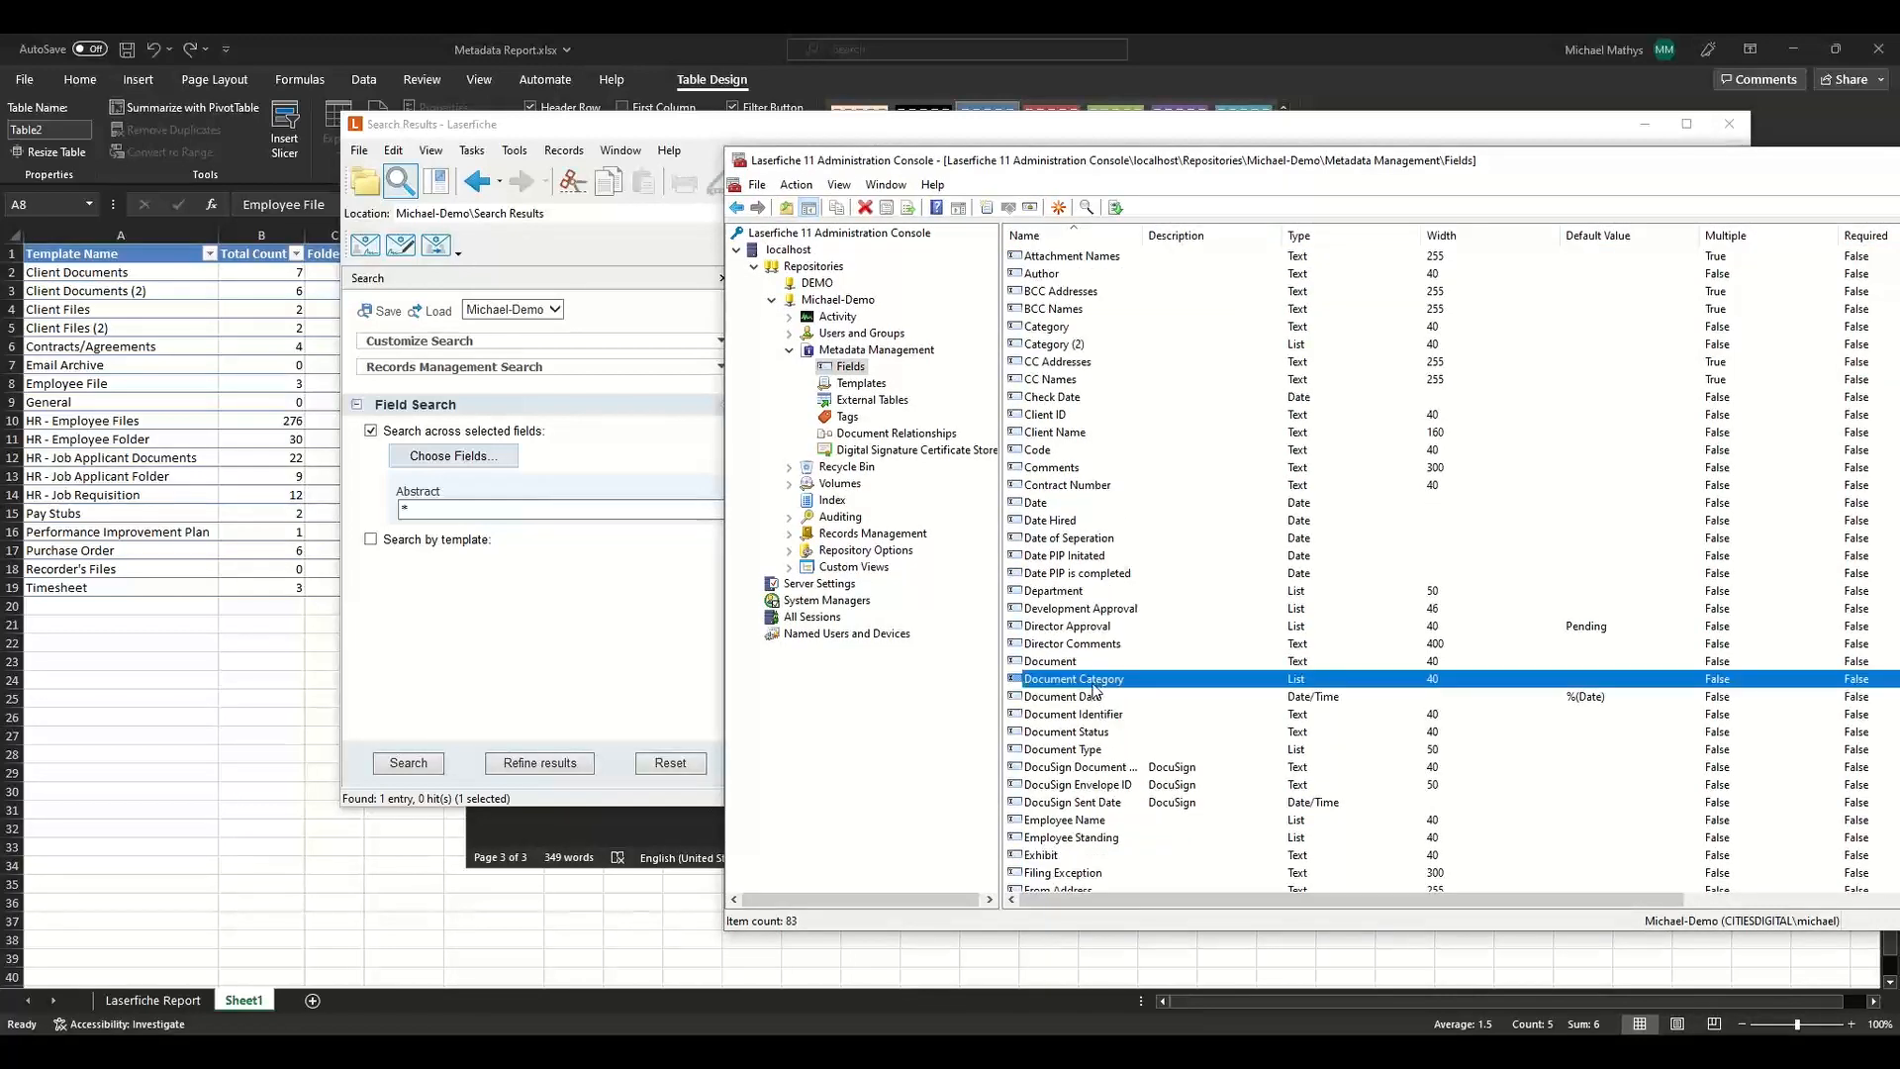
pyautogui.scroll(-4, 1094, 690)
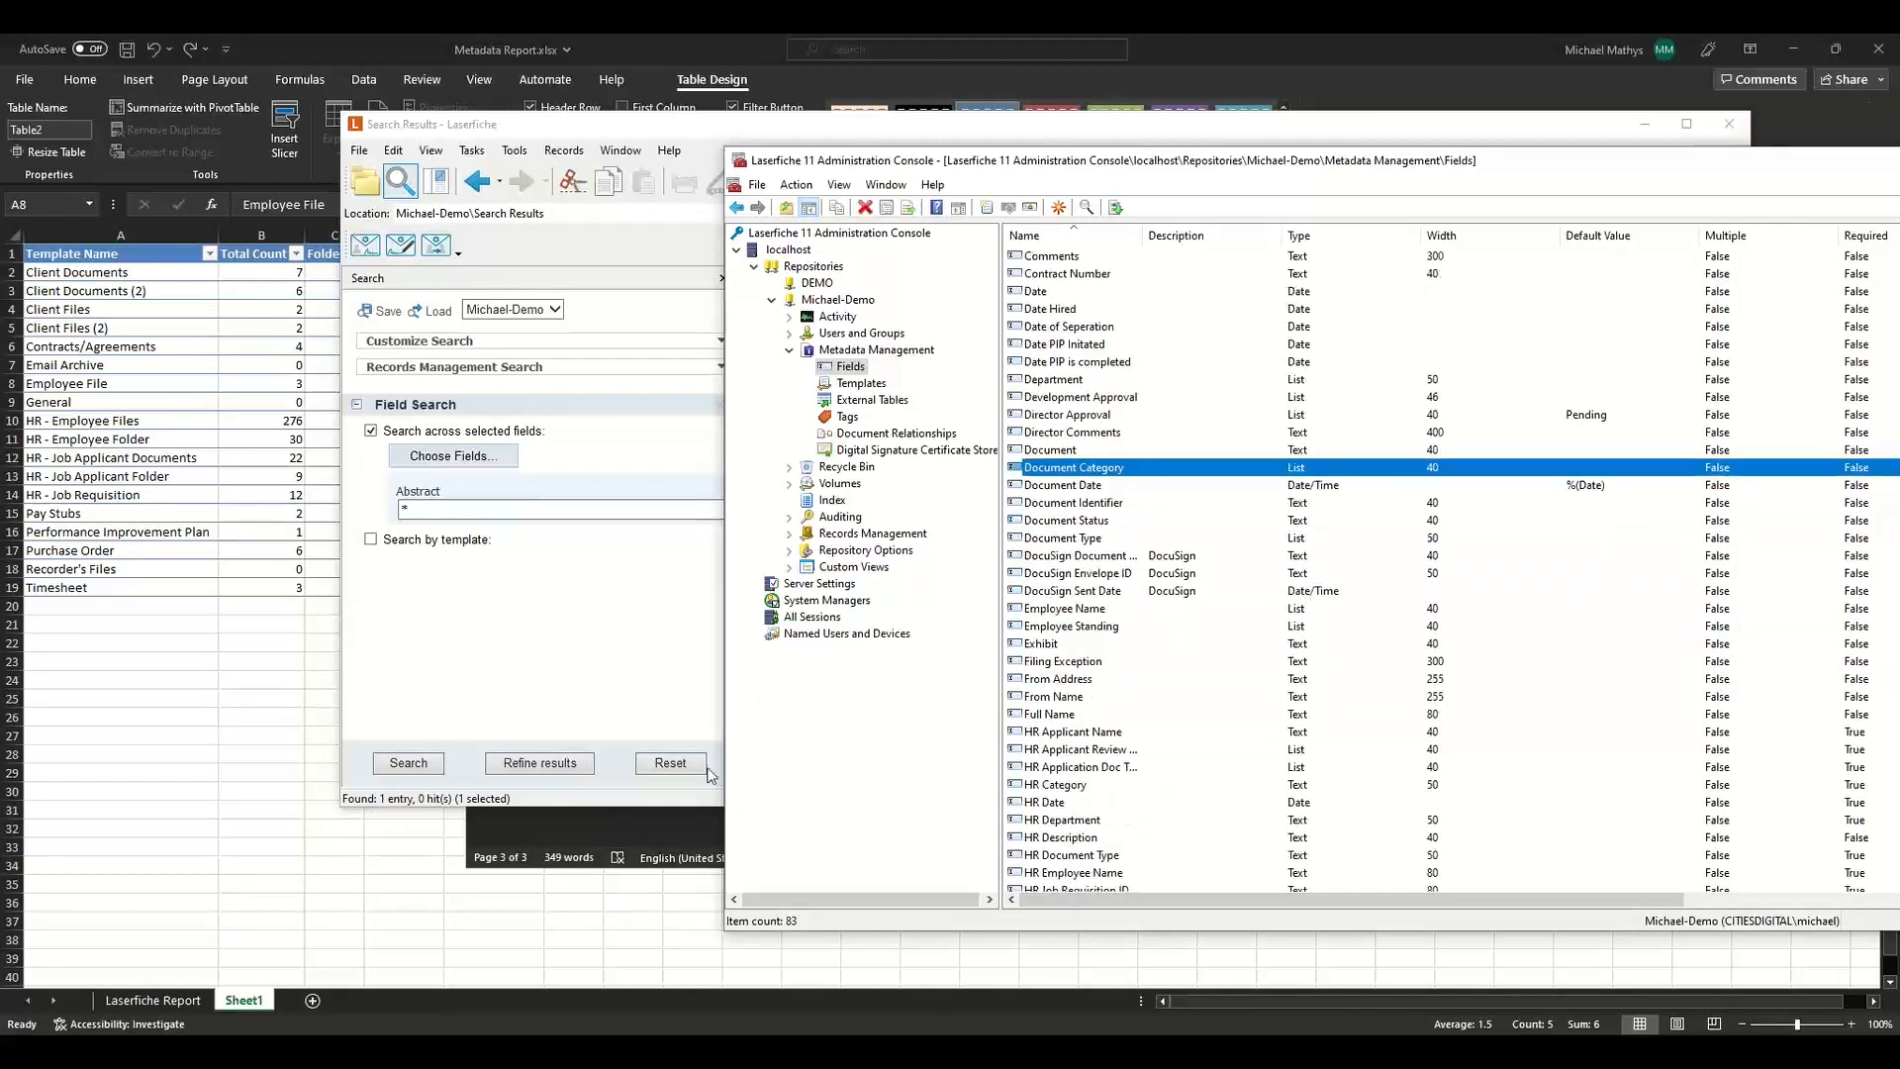
pyautogui.click(620, 824)
pyautogui.scroll(4, 1209, 393)
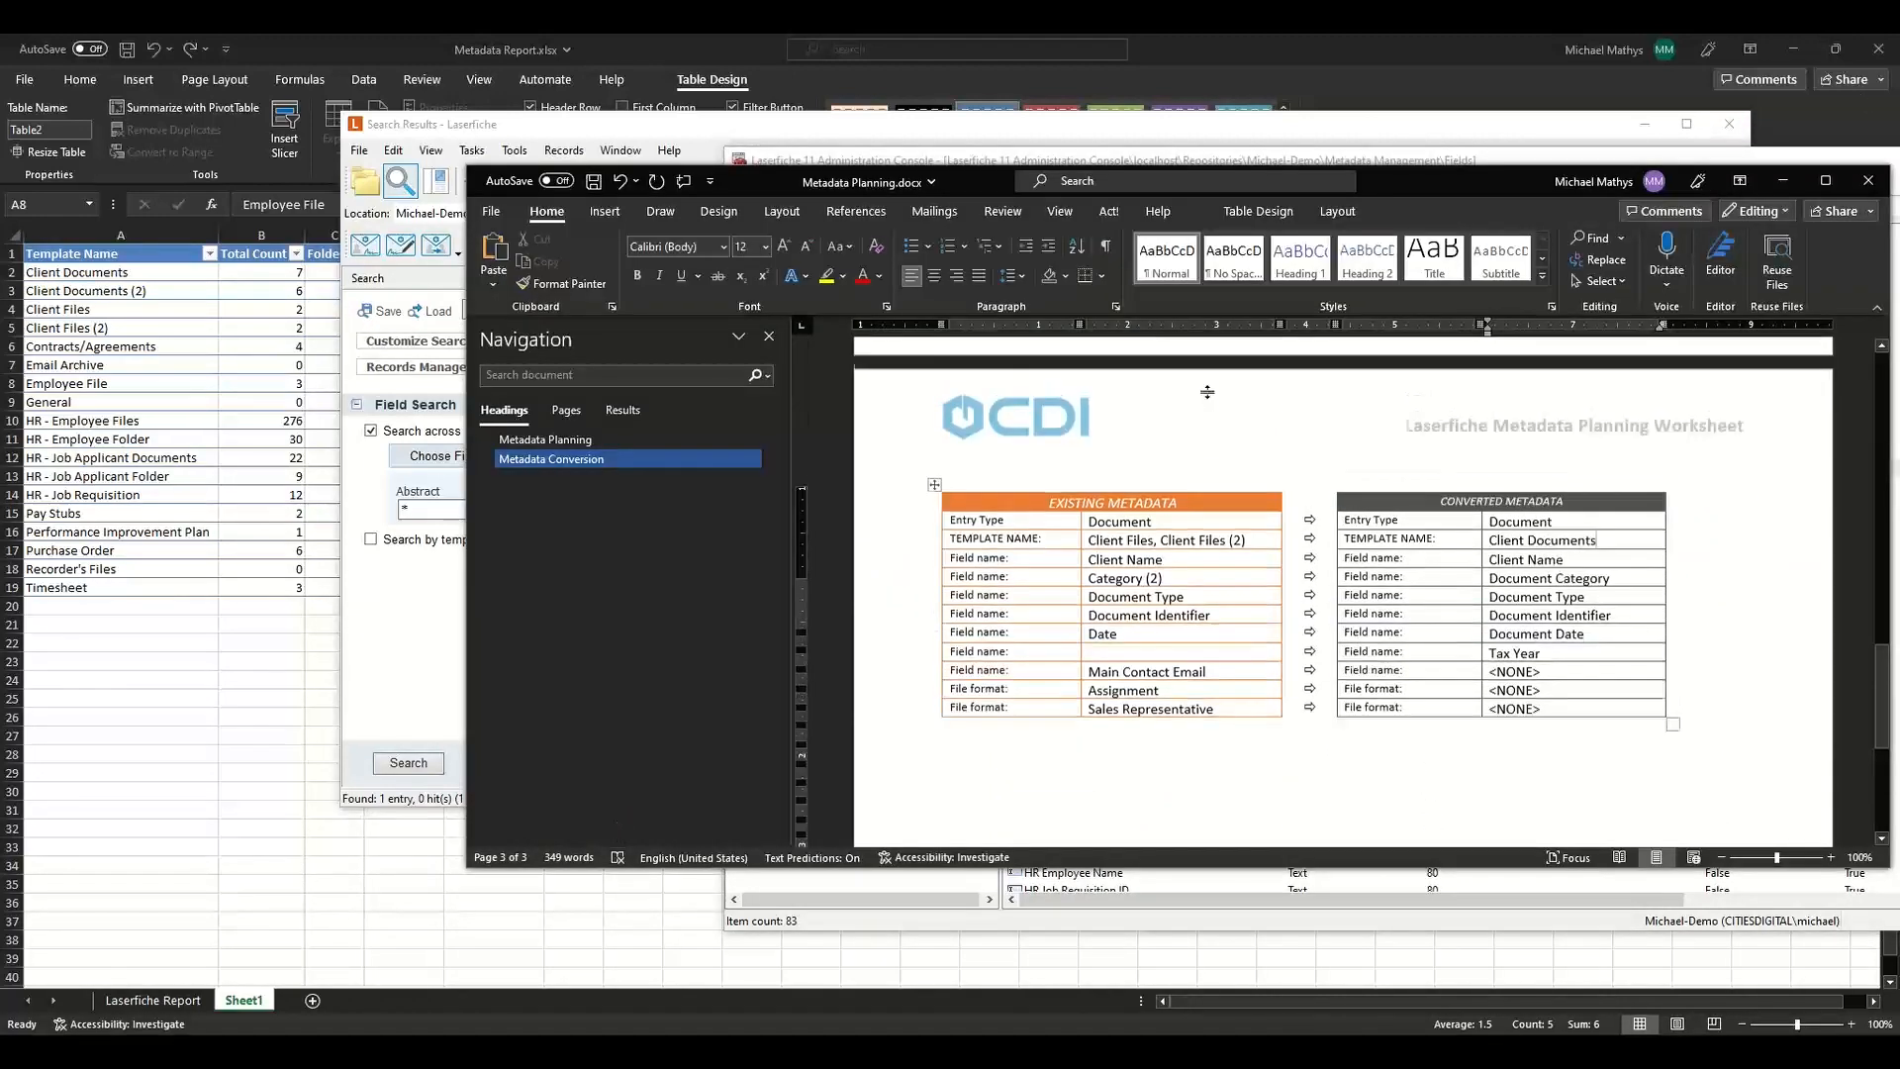
pyautogui.scroll(12, 1209, 393)
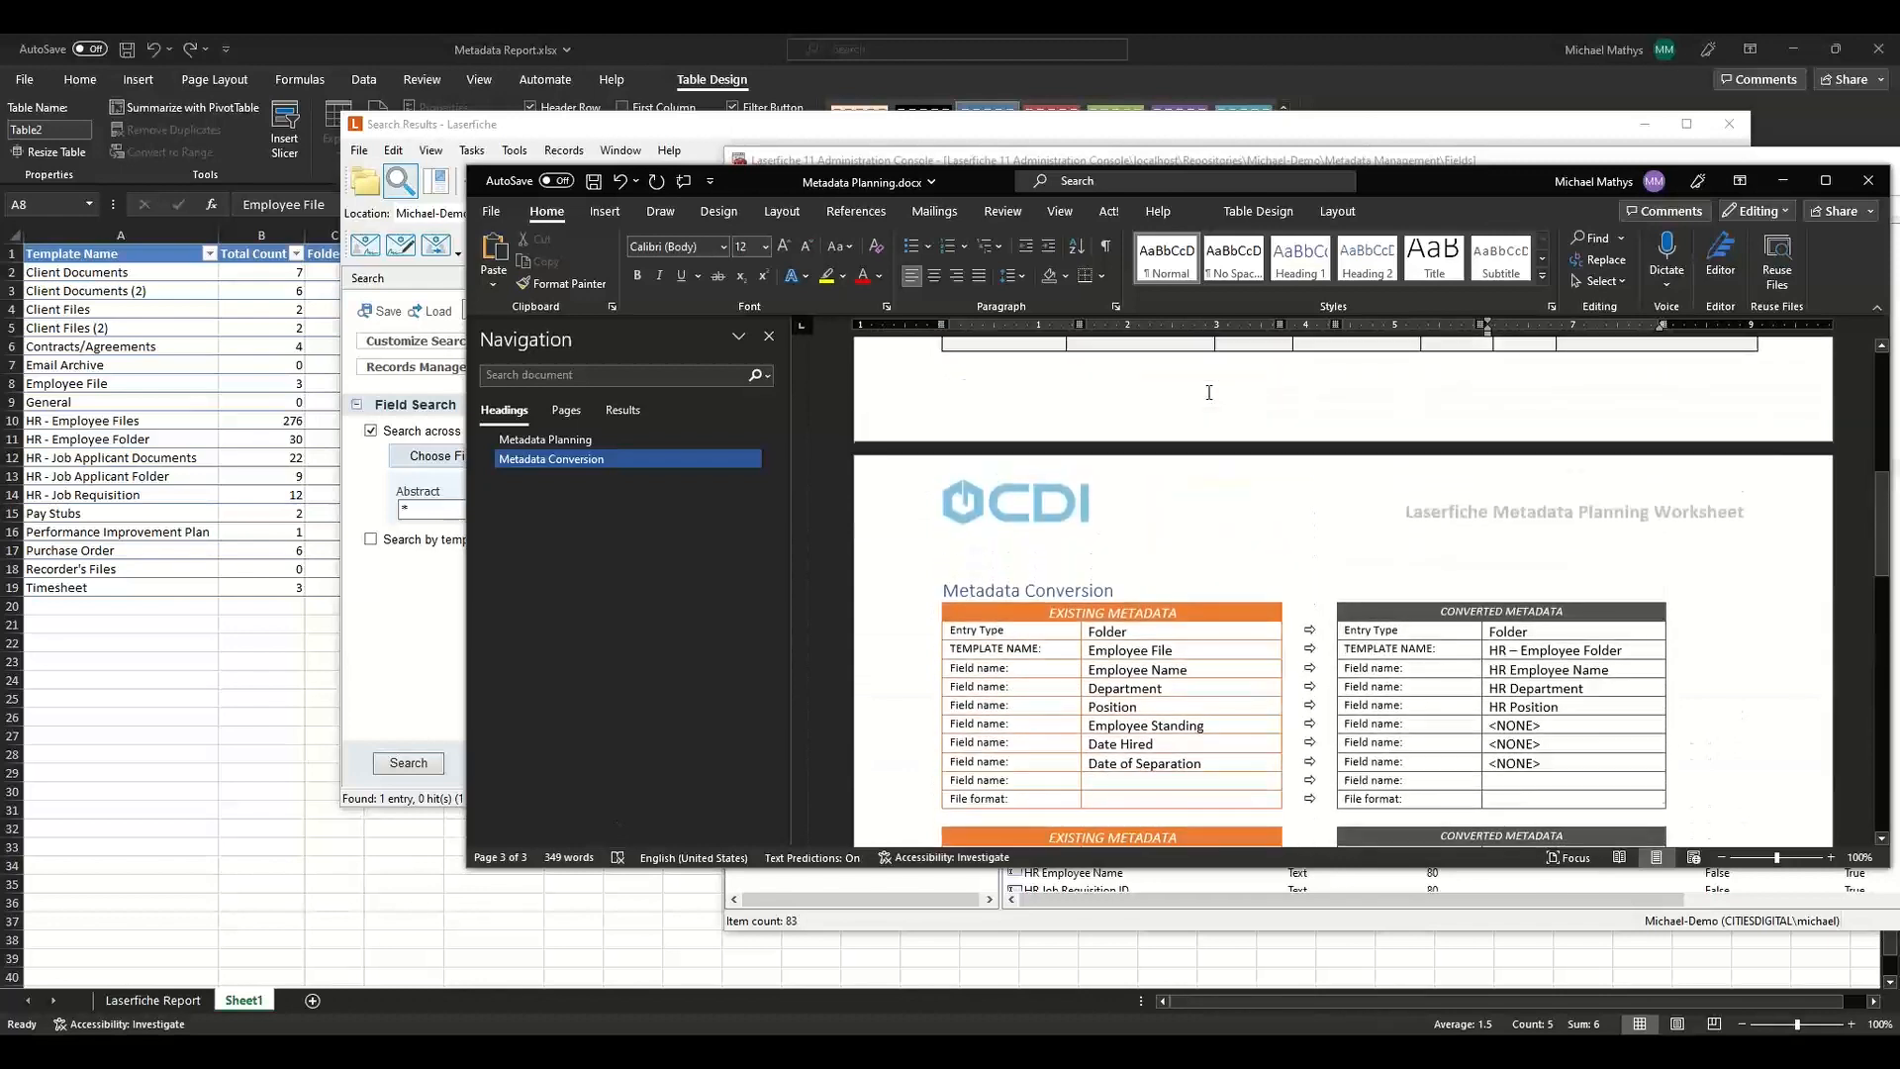
pyautogui.scroll(5, 1209, 393)
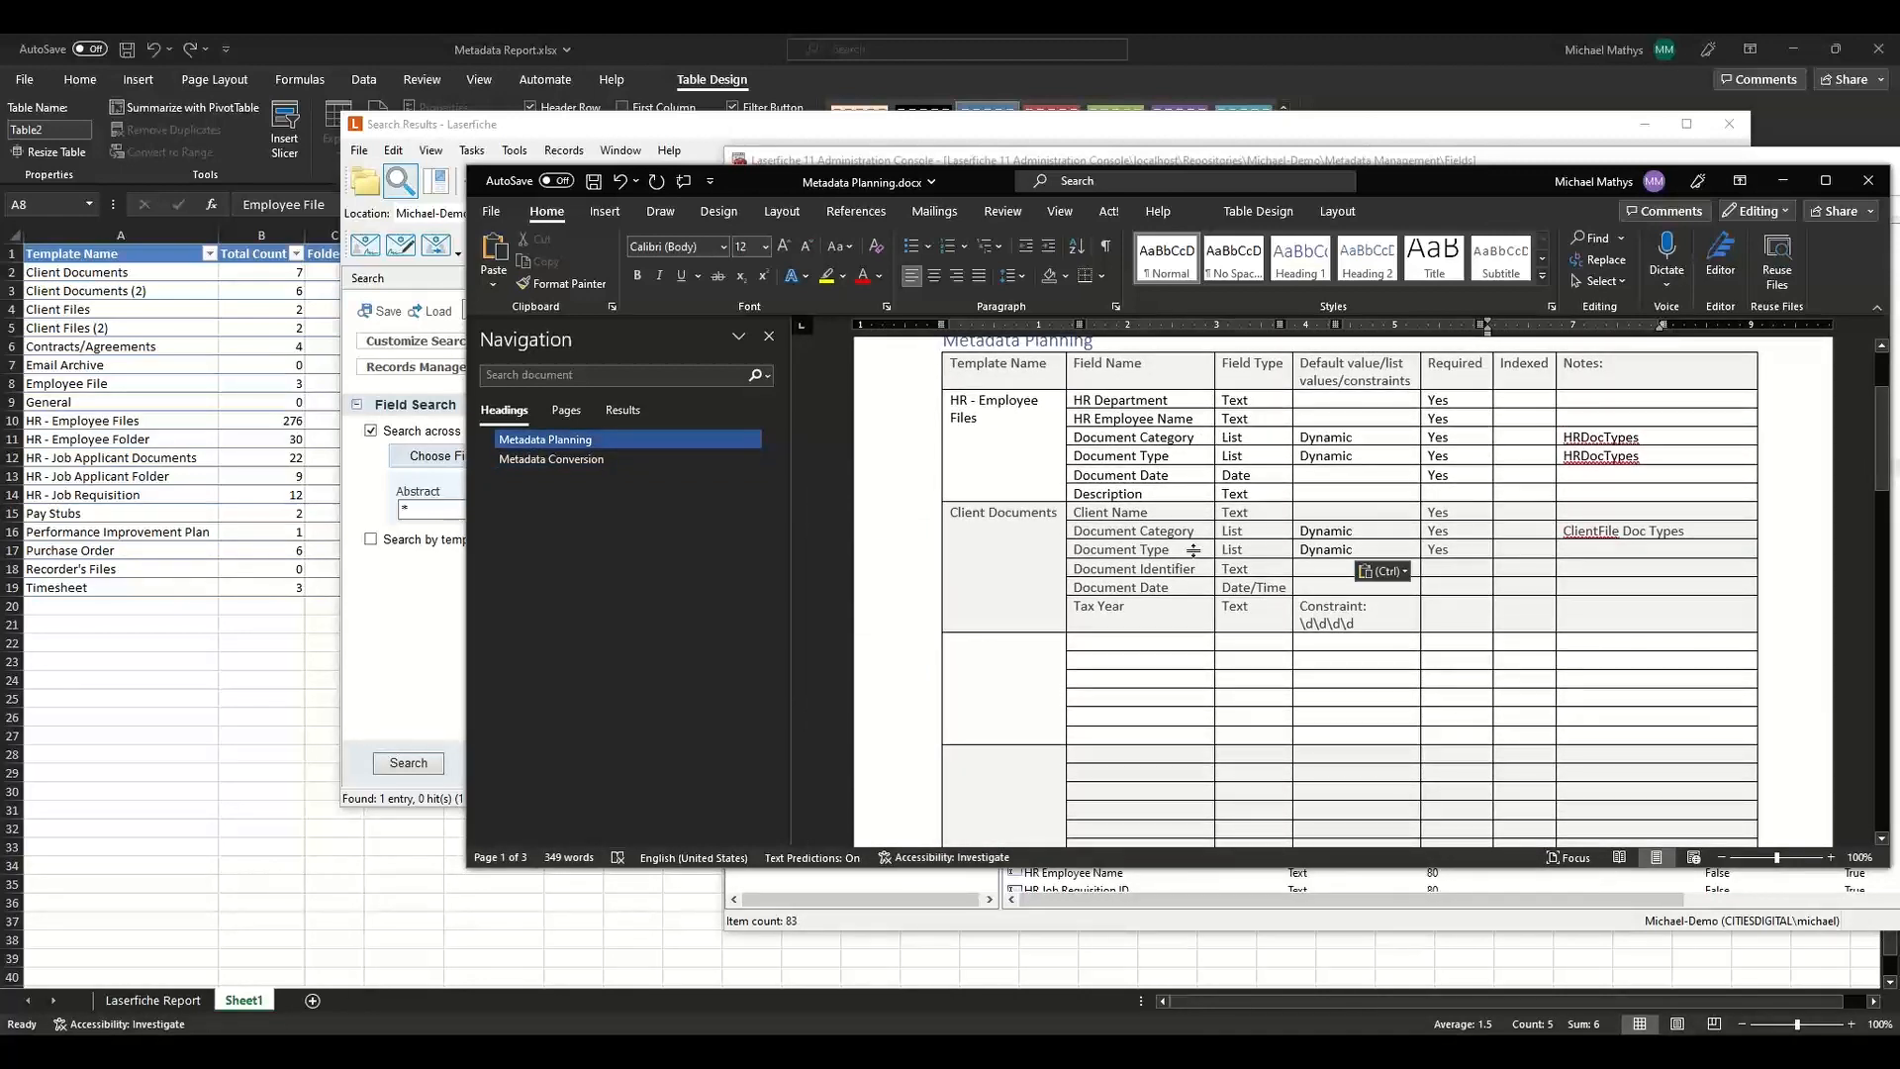
pyautogui.click(1218, 928)
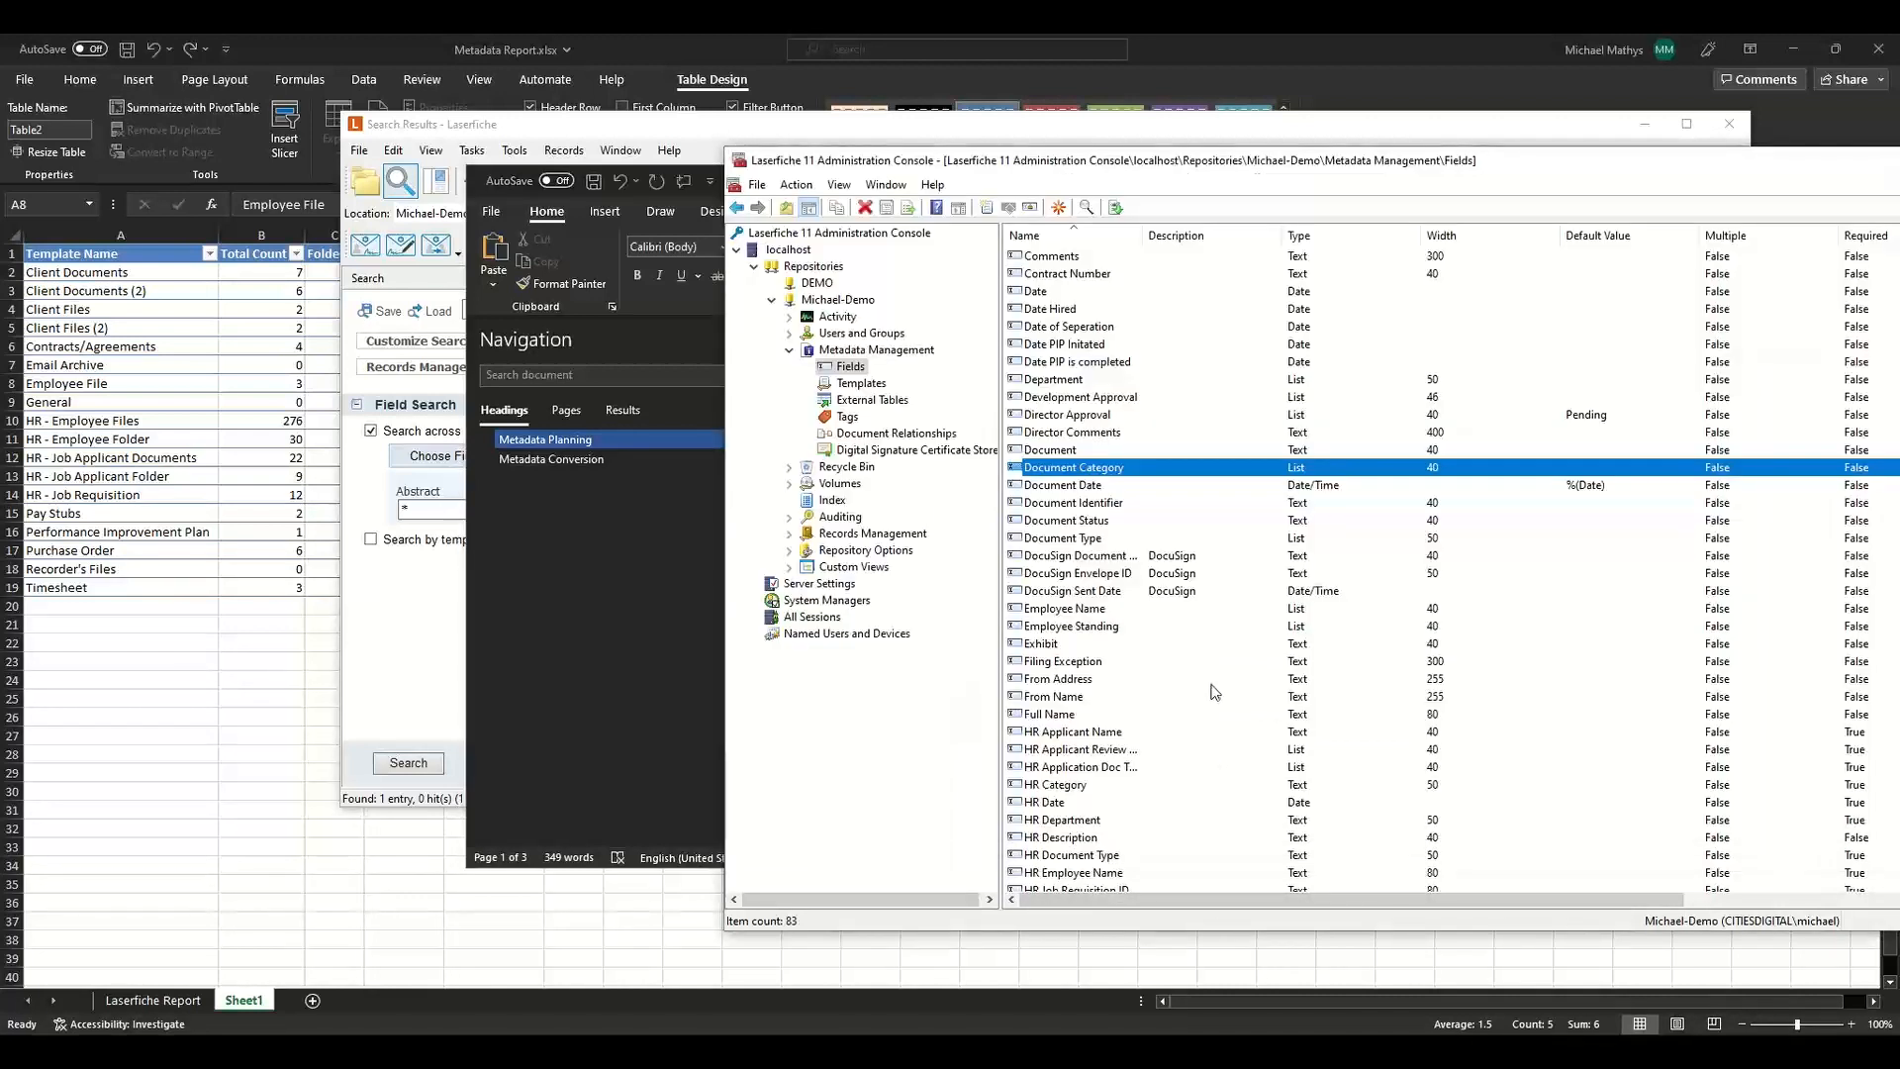
pyautogui.scroll(-2, 1215, 691)
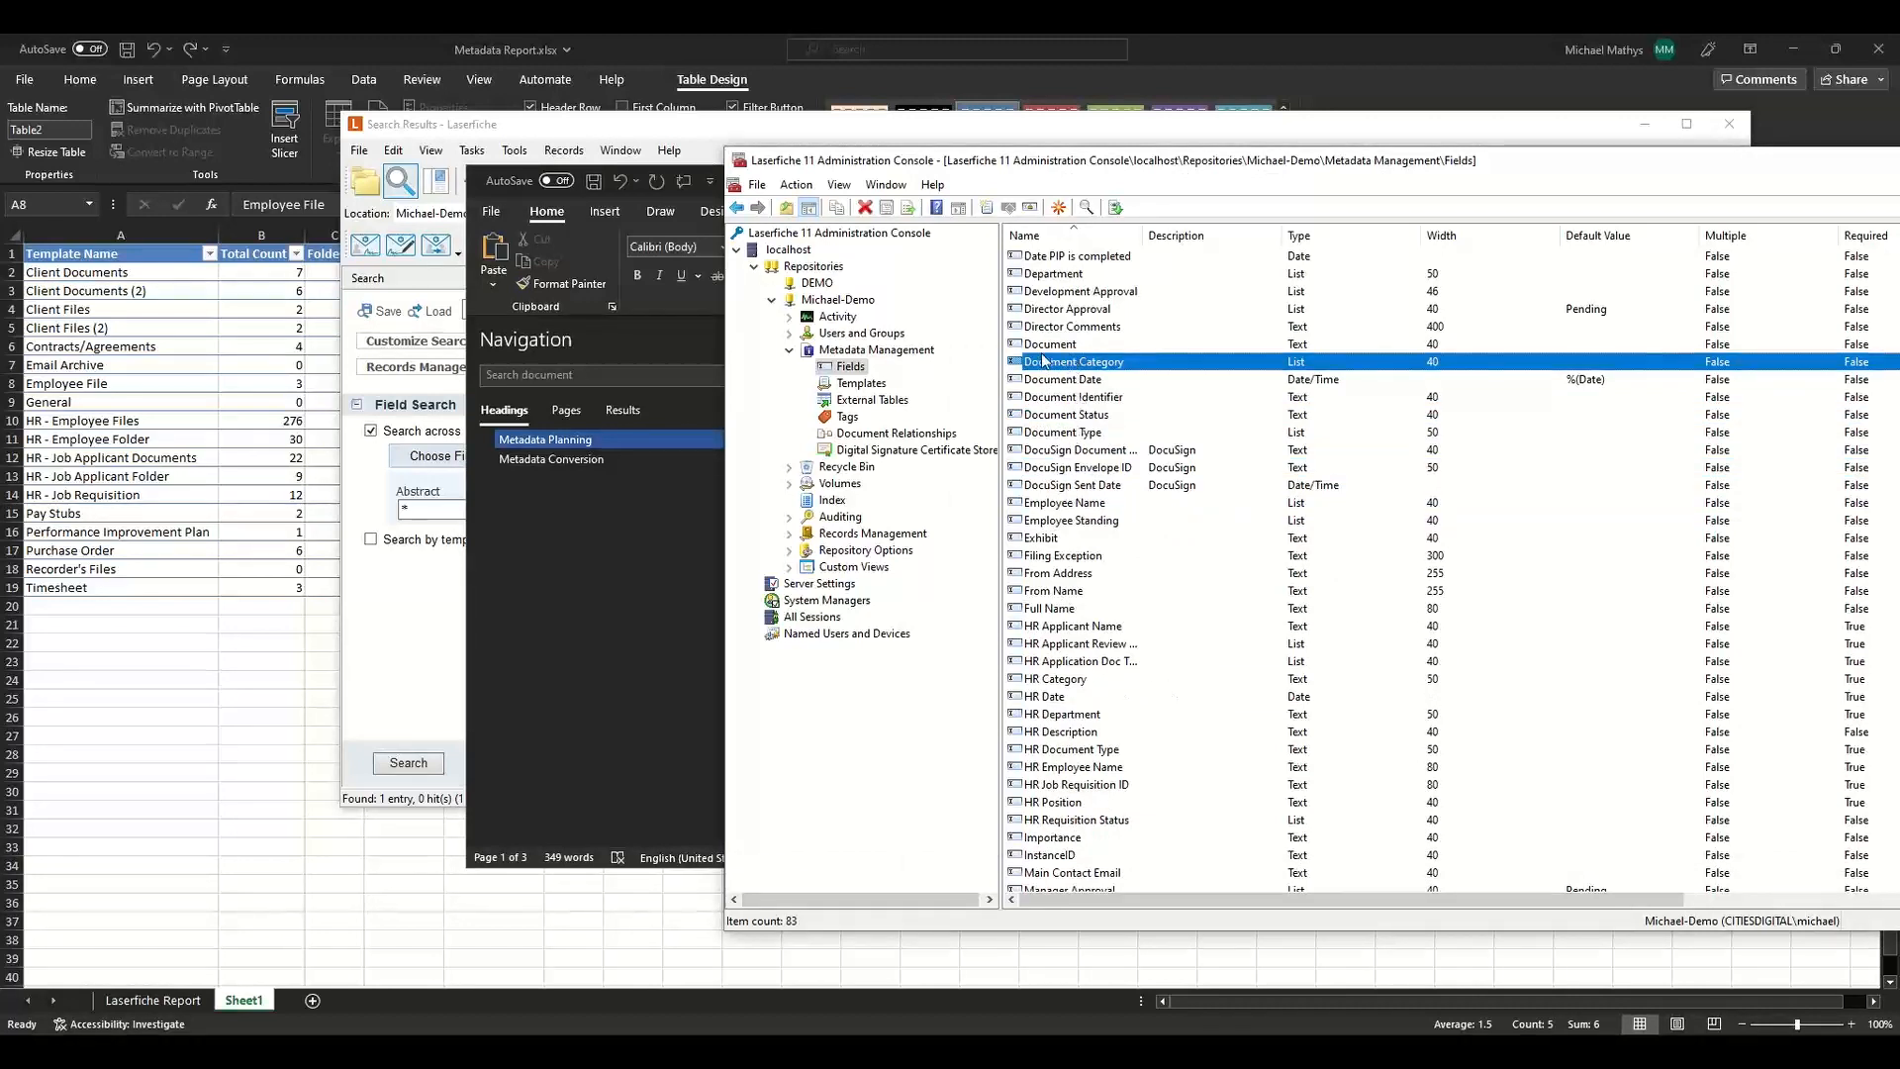
# Select the Document Category and HR Category fields and start merging them into a new field named Document Category.
pyautogui.keyDown('ctrl'); pyautogui.click(1040, 681); pyautogui.keyUp('ctrl')
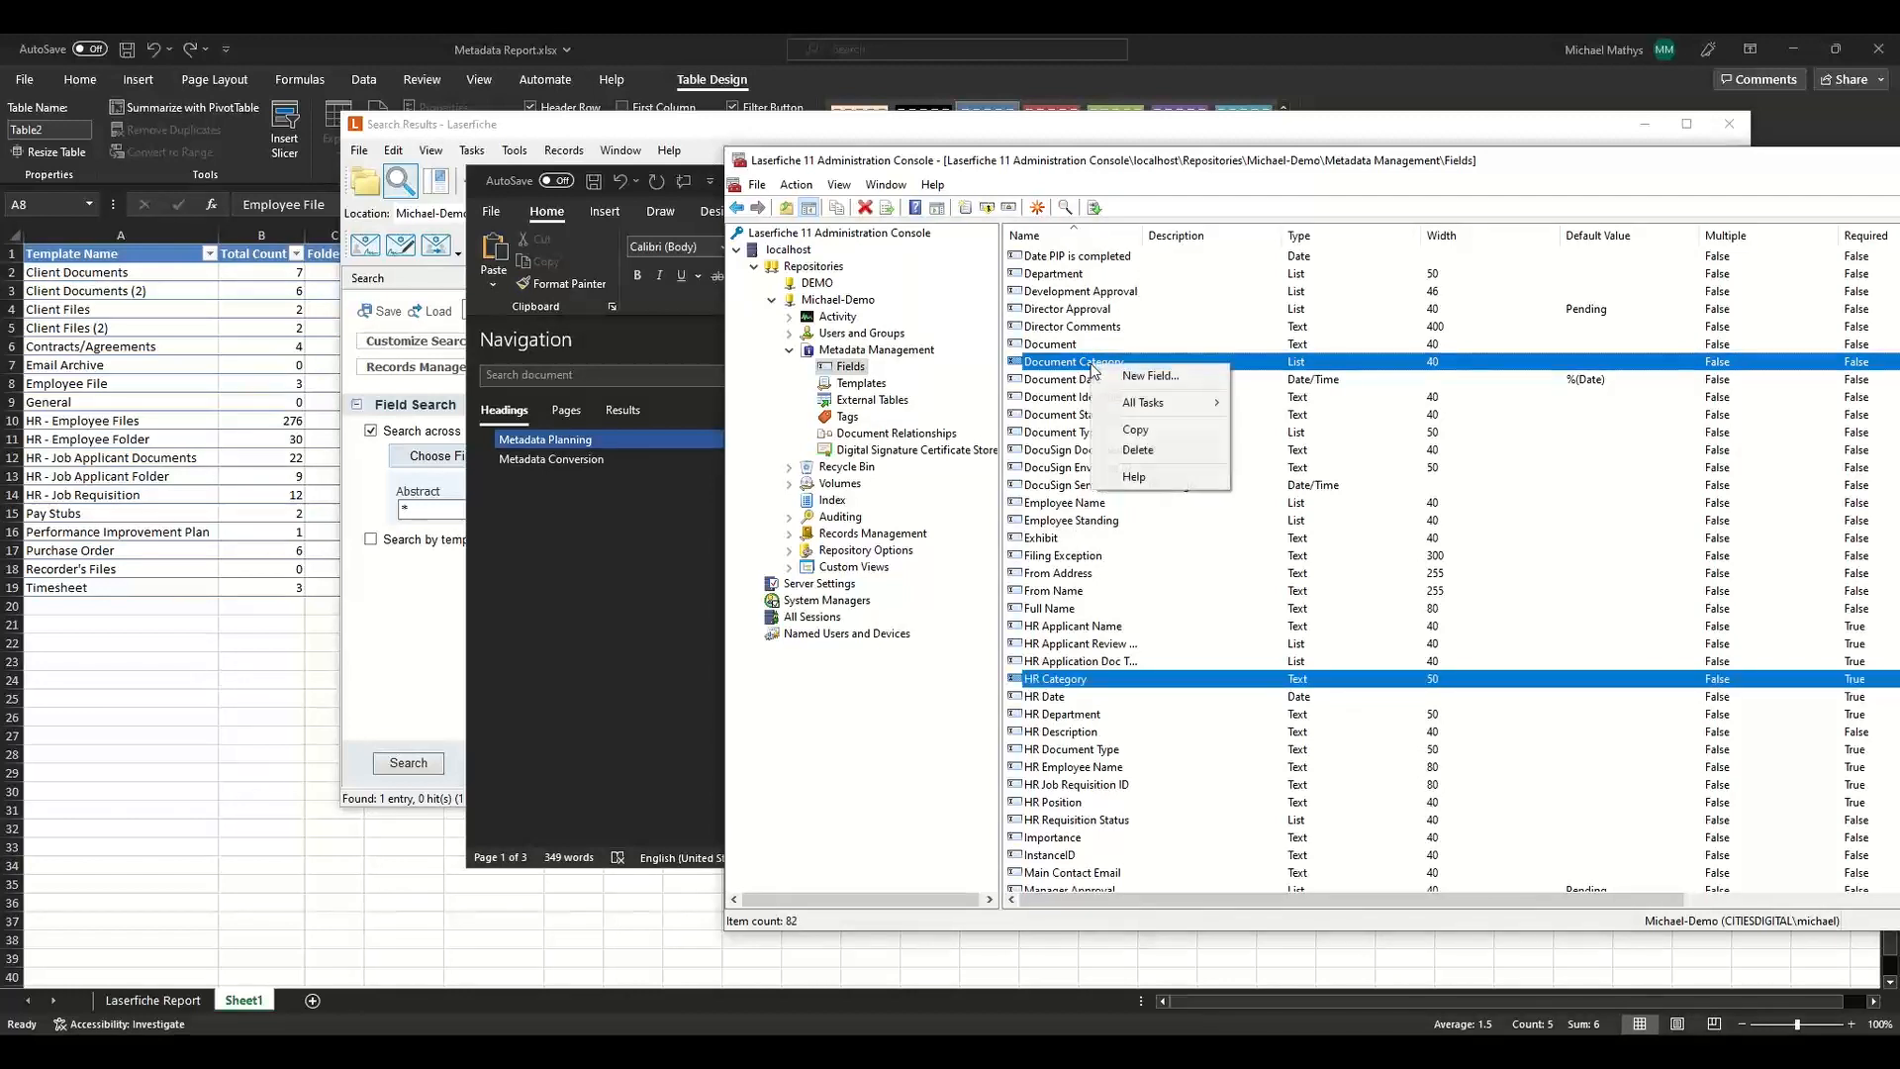
pyautogui.moveTo(1144, 404)
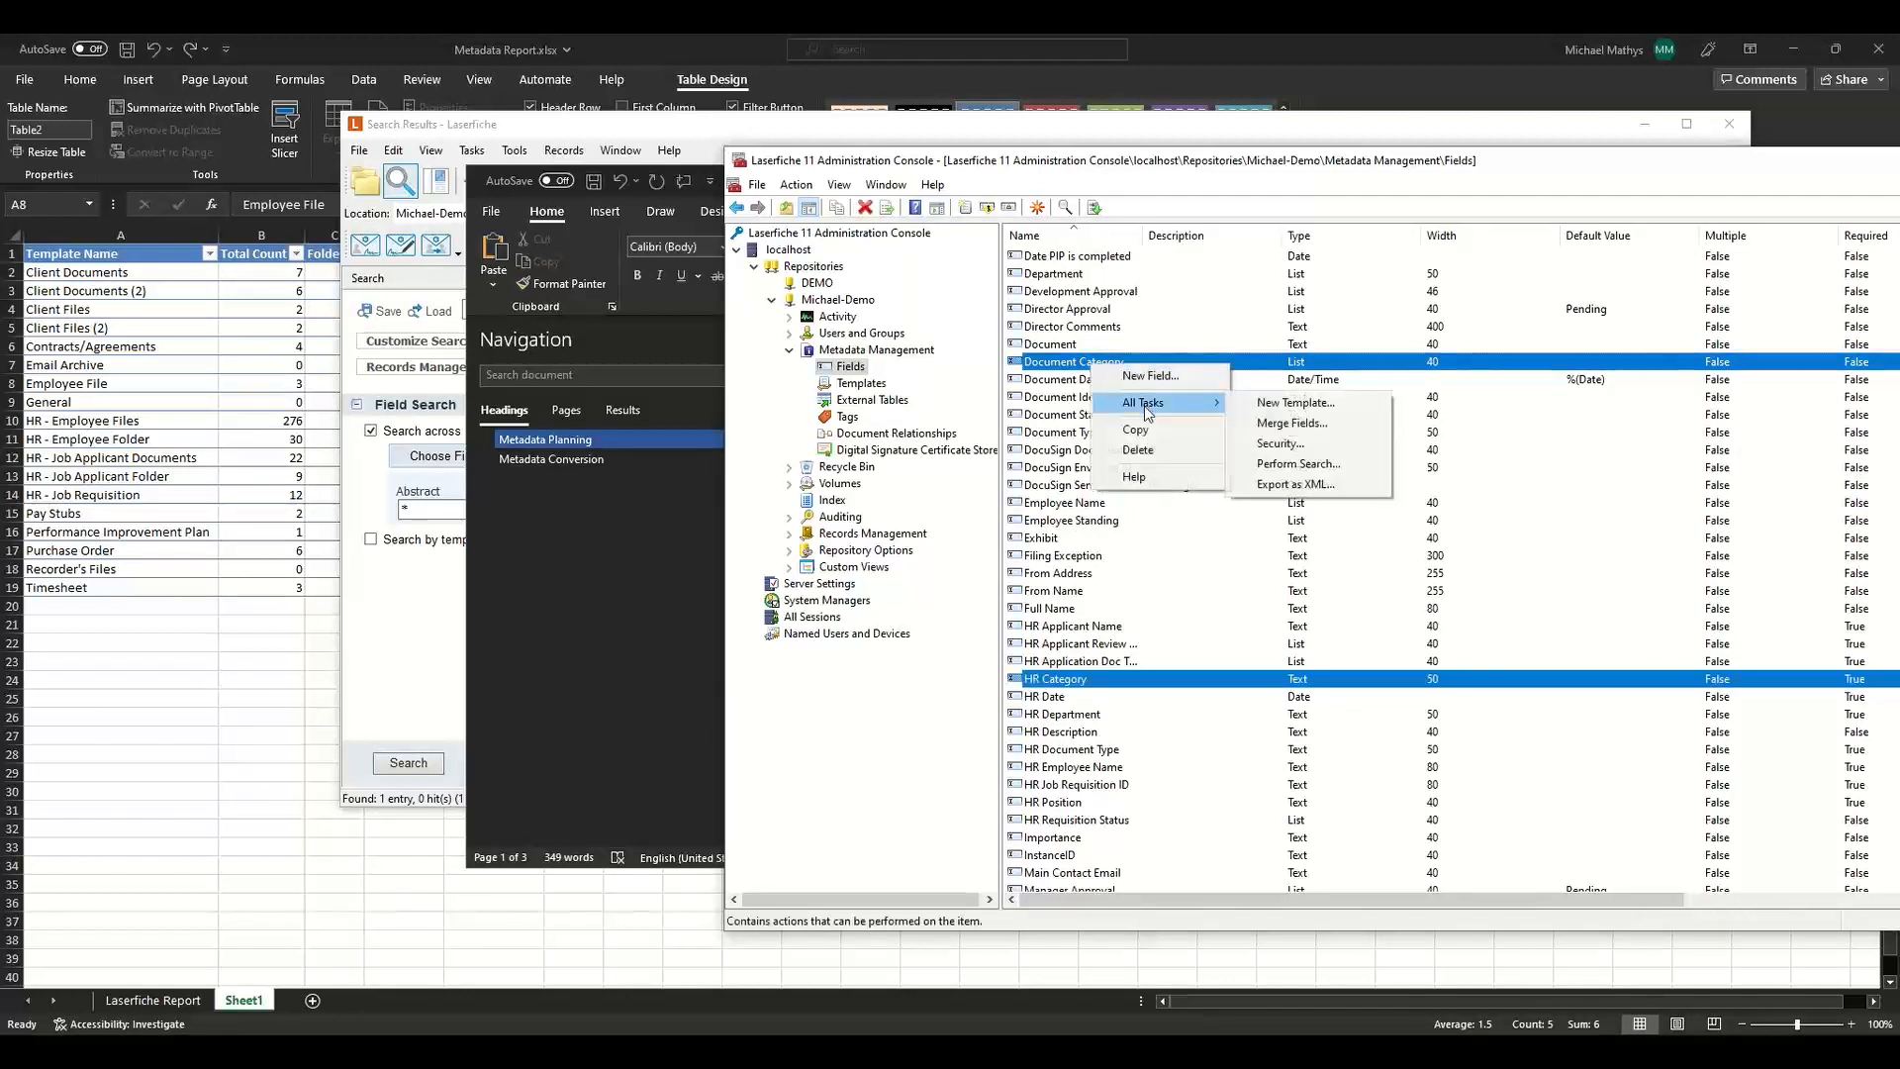
pyautogui.click(1344, 426)
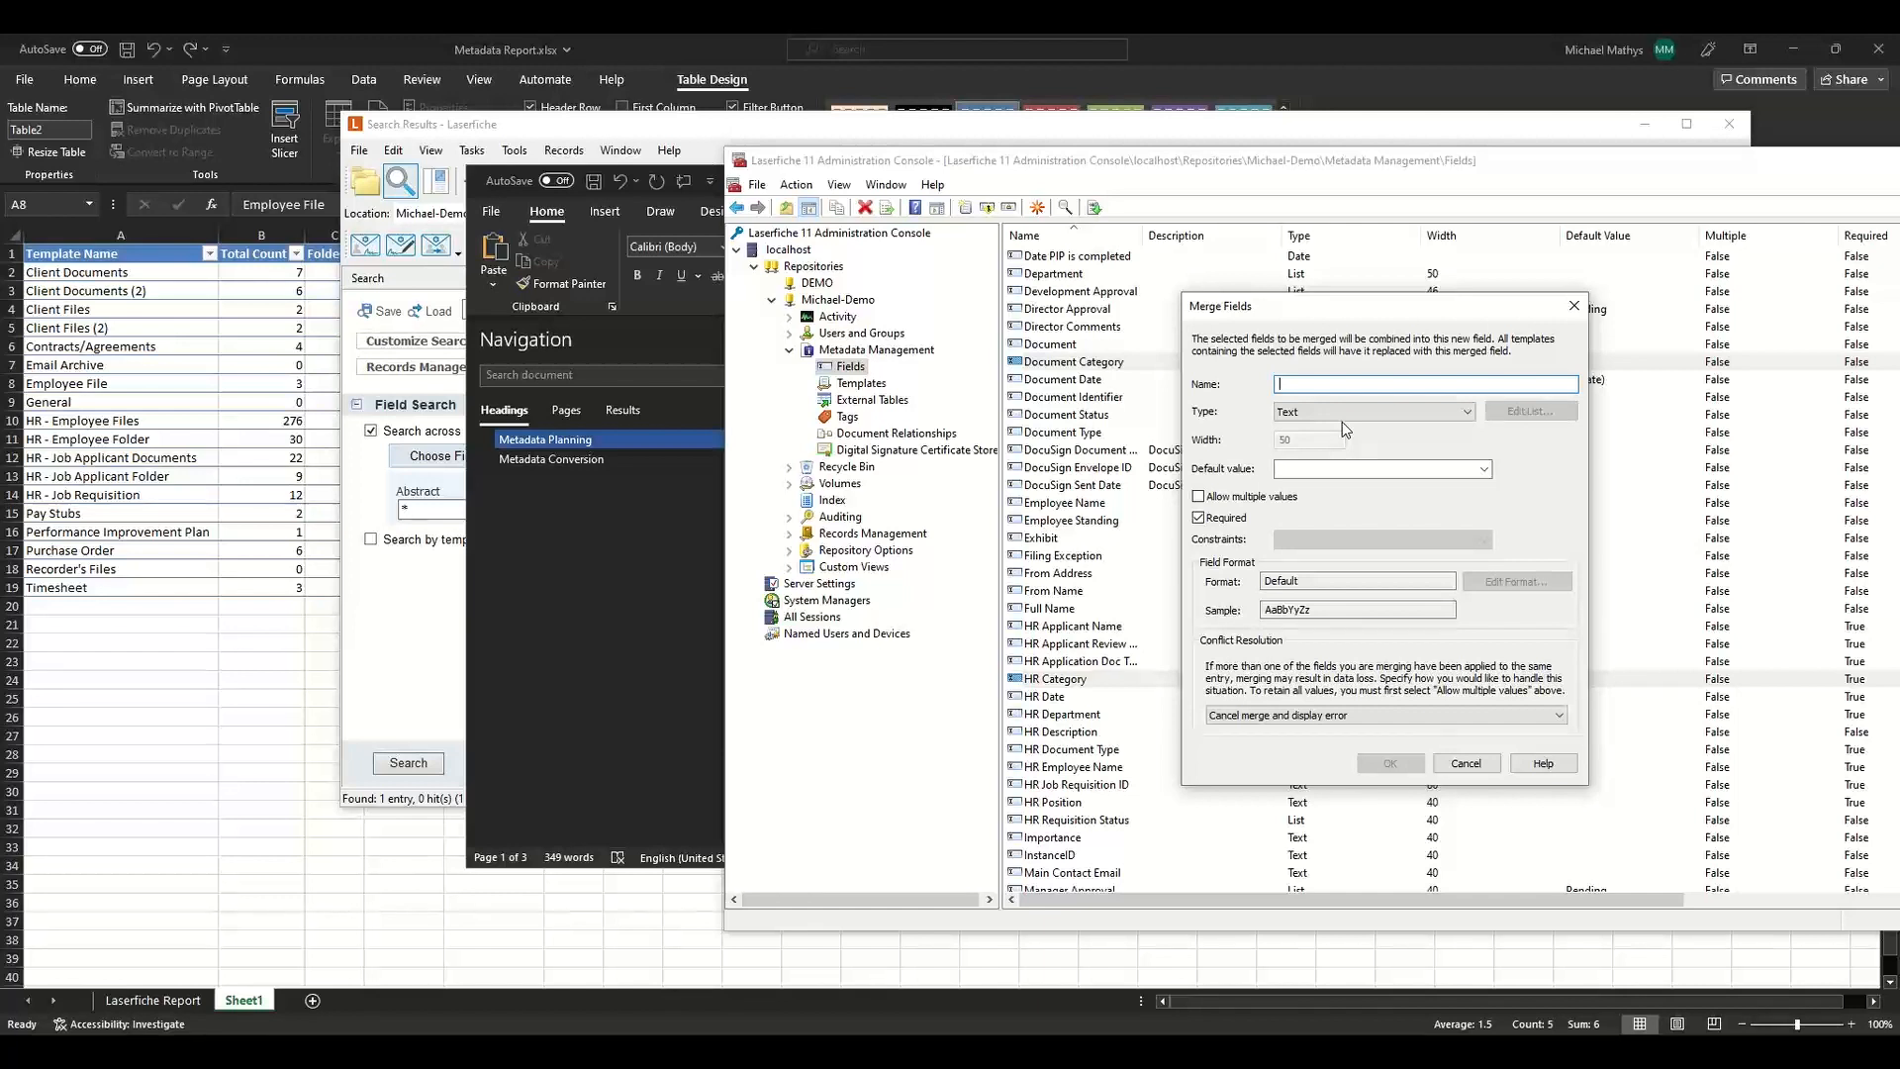
pyautogui.write('Document Category')
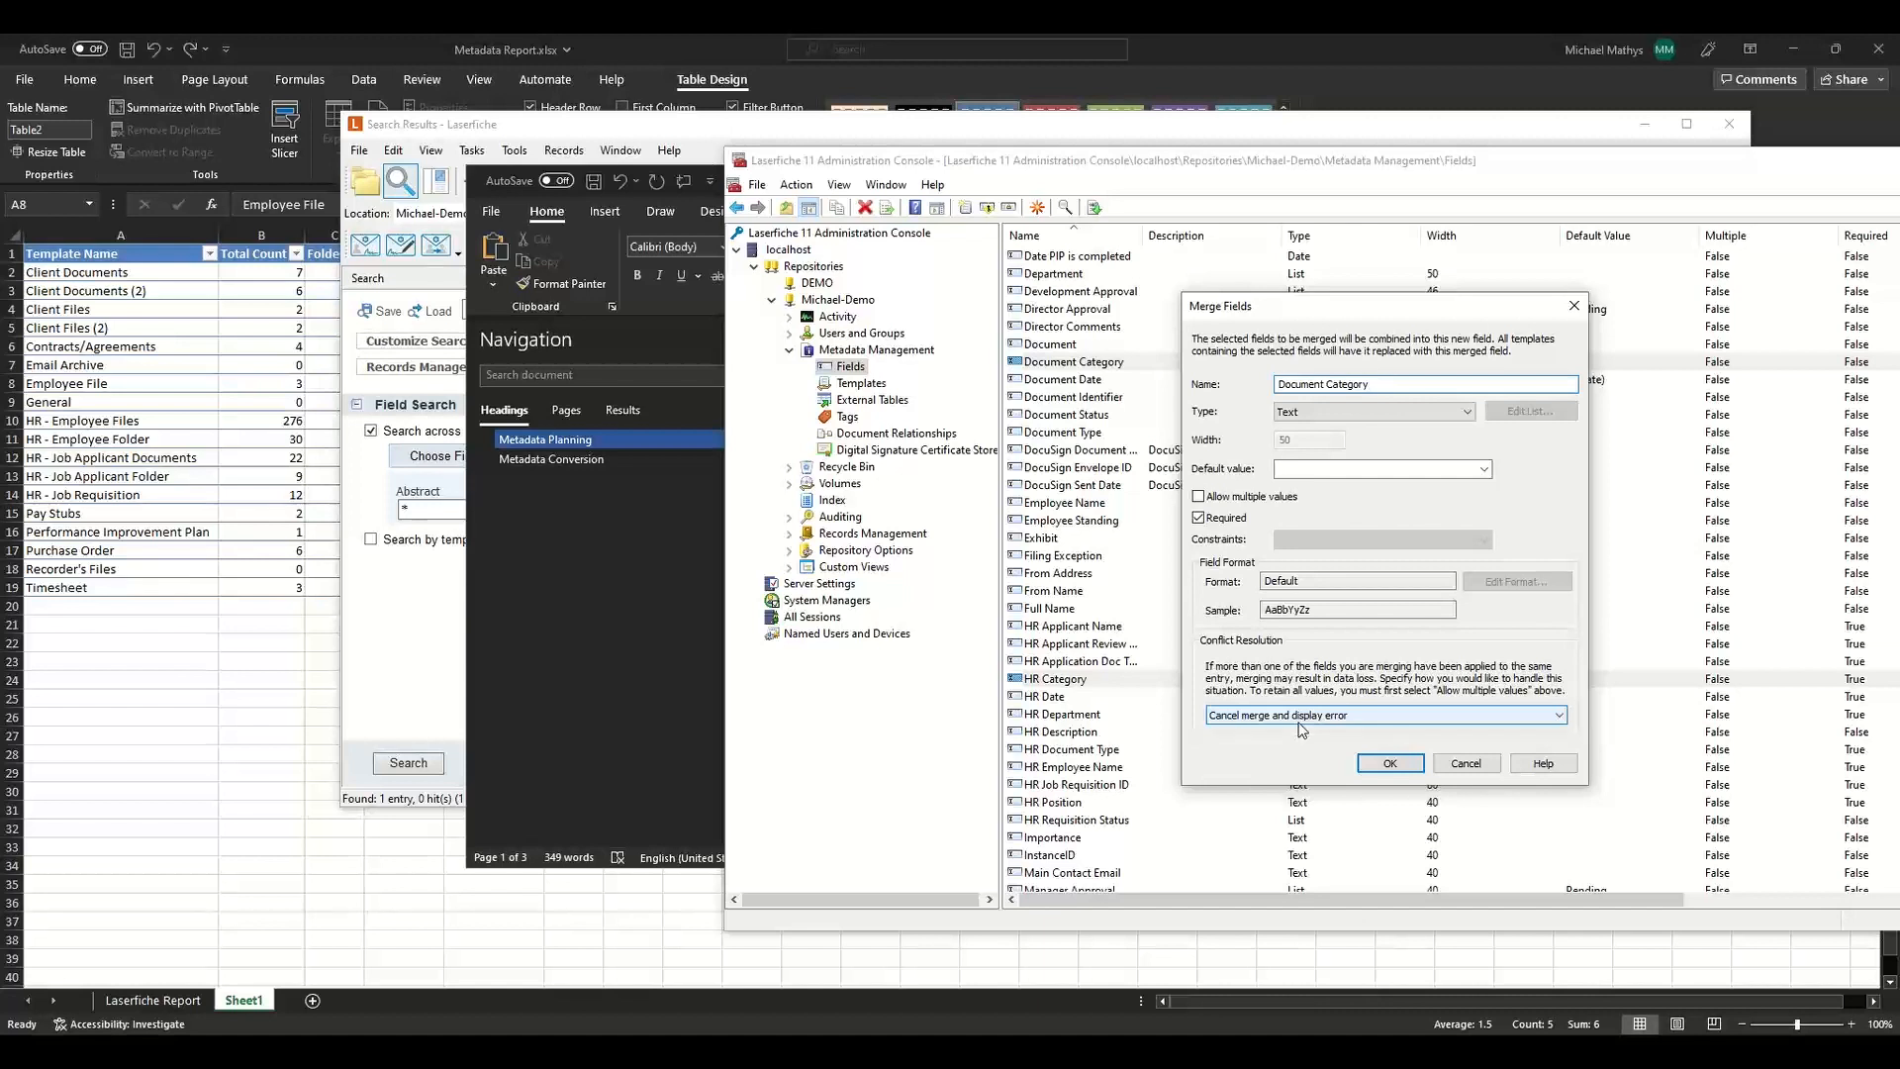
# Try to complete the merge, leaving multiple values off and conflict resolution as Cancel merge and display error.
pyautogui.click(1300, 721)
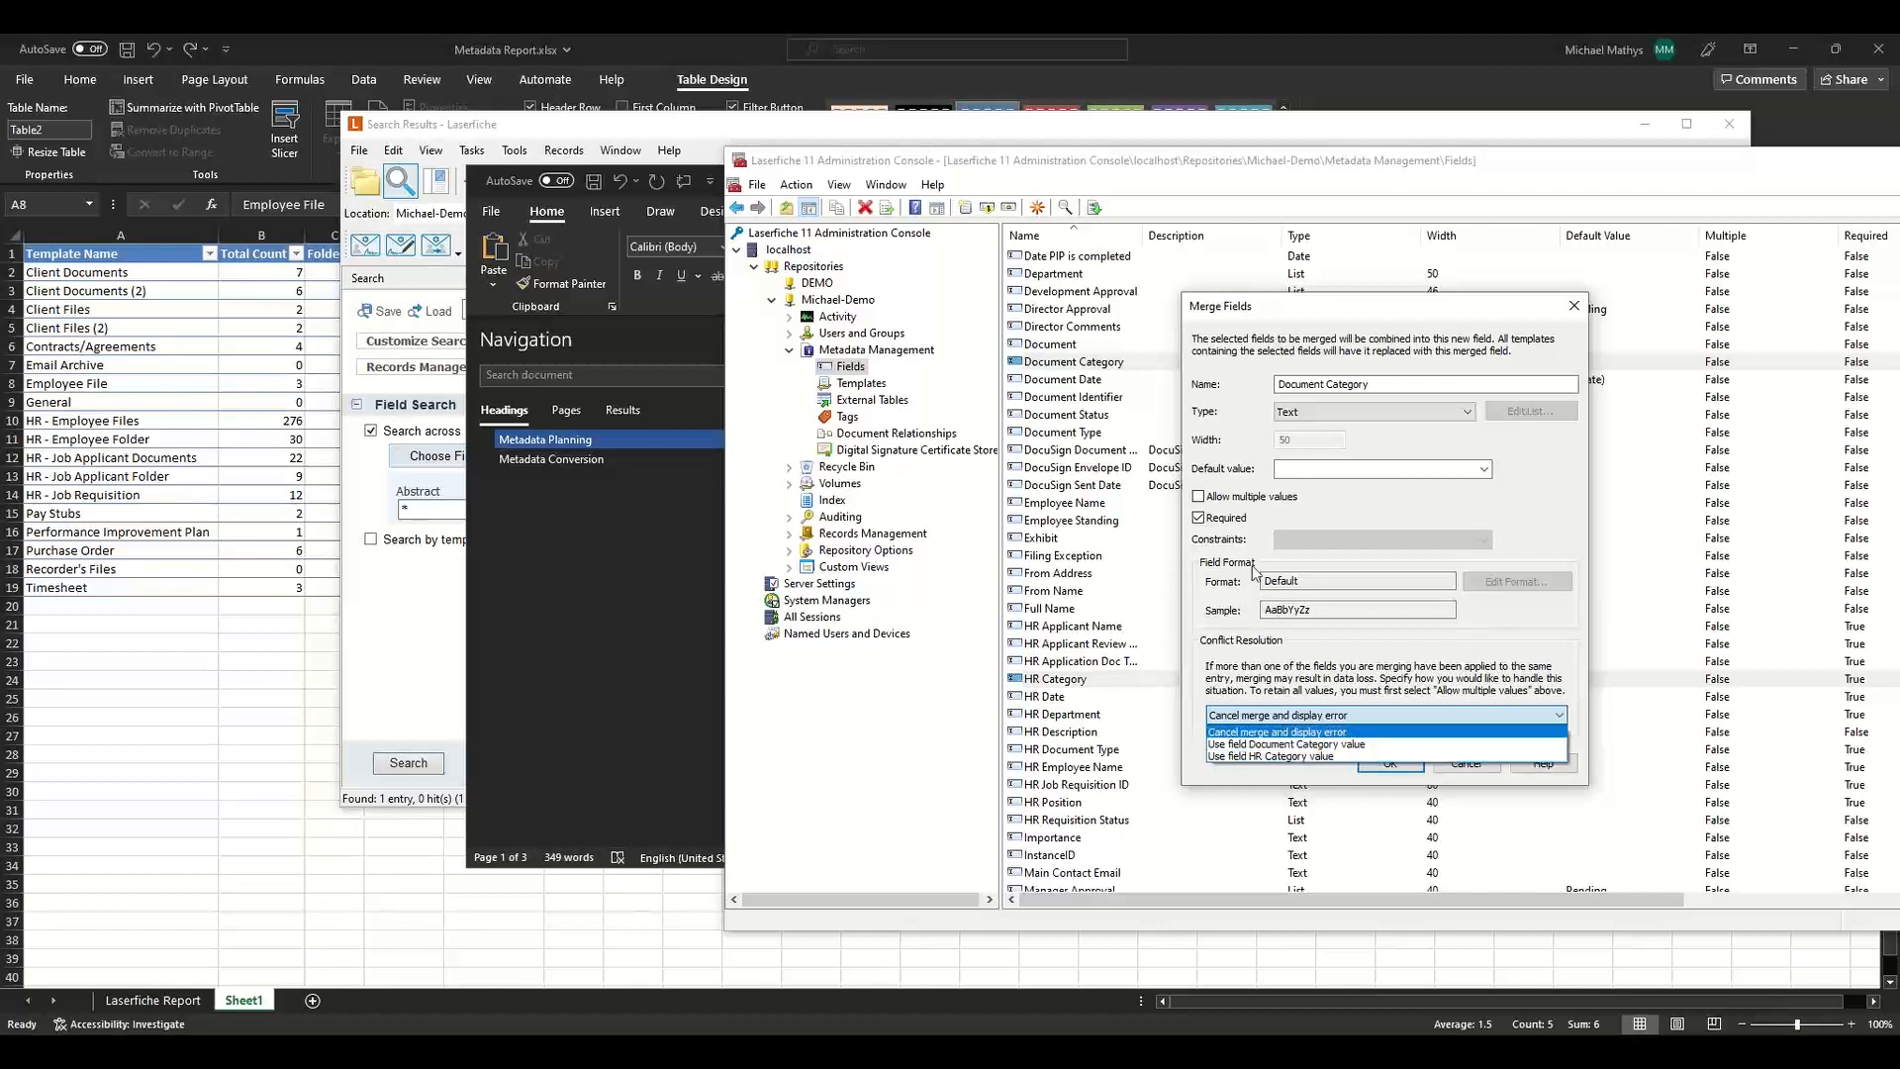
pyautogui.click(1231, 503)
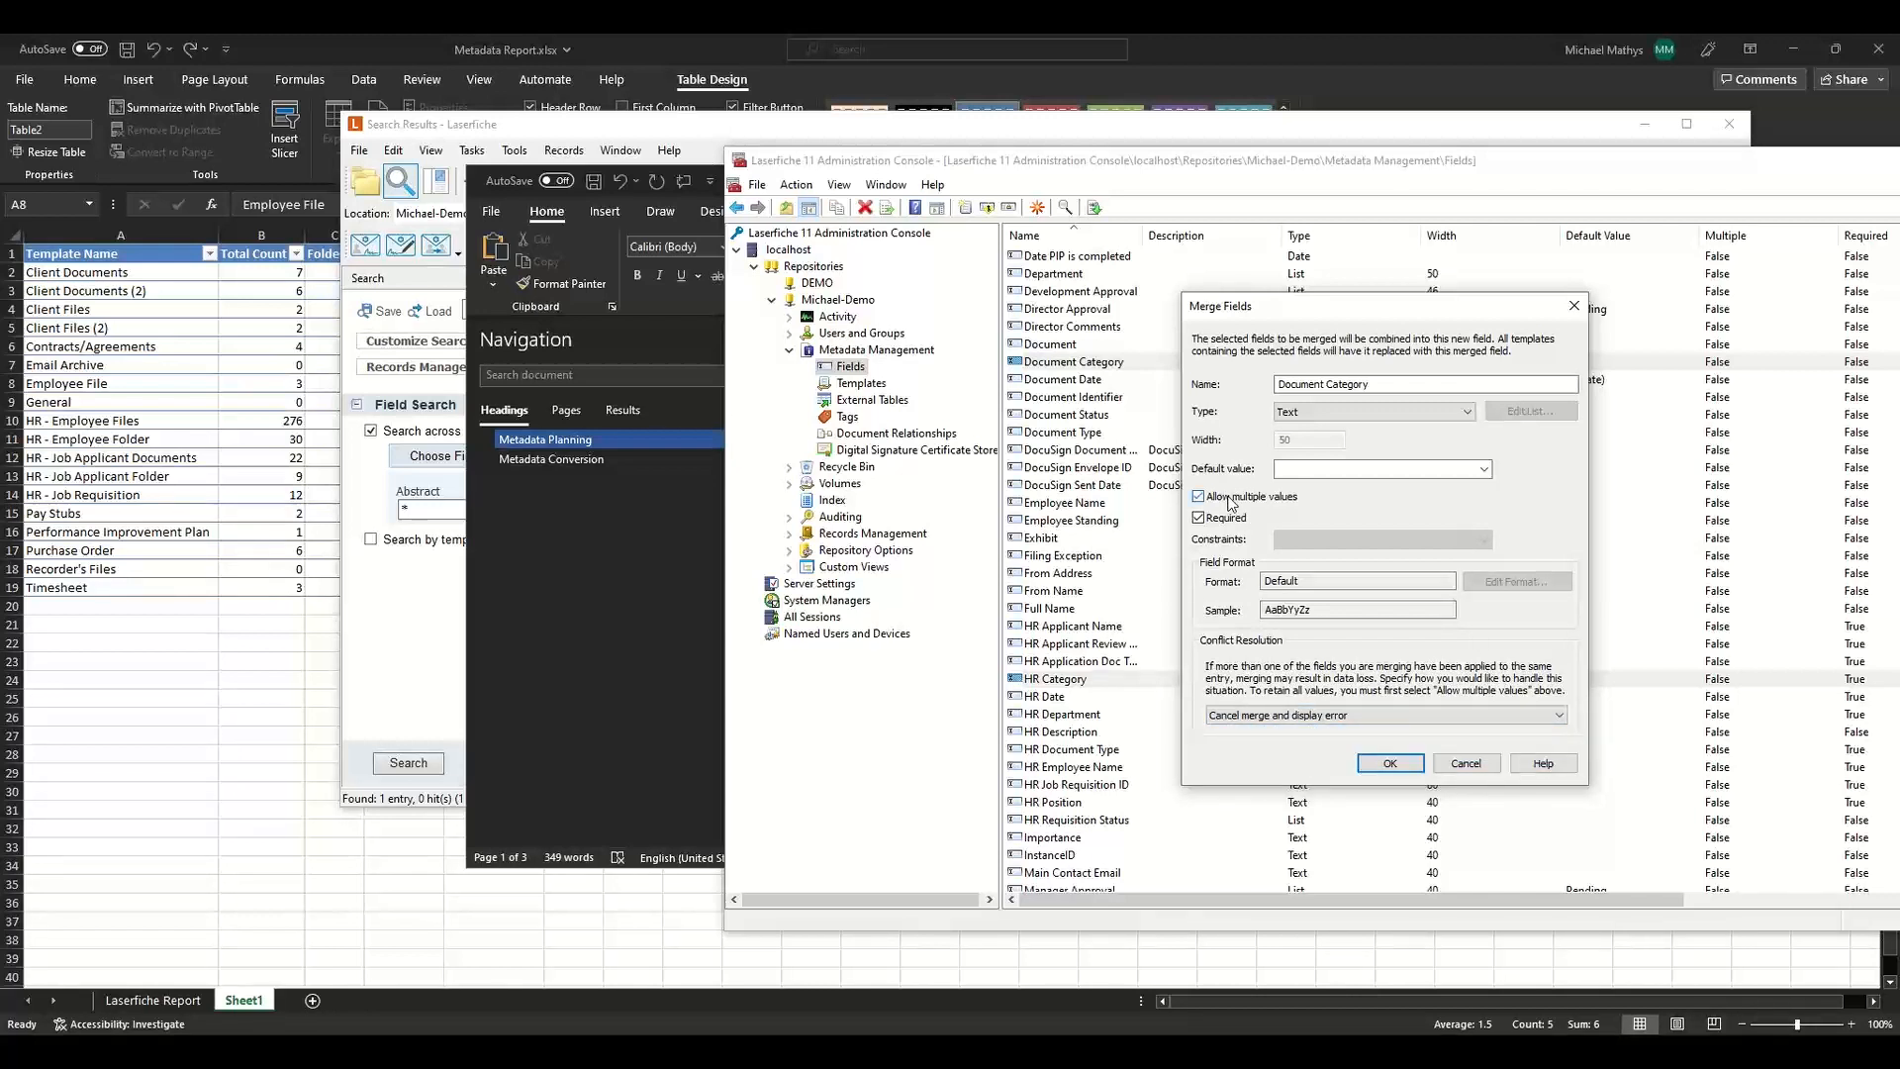
pyautogui.click(1482, 716)
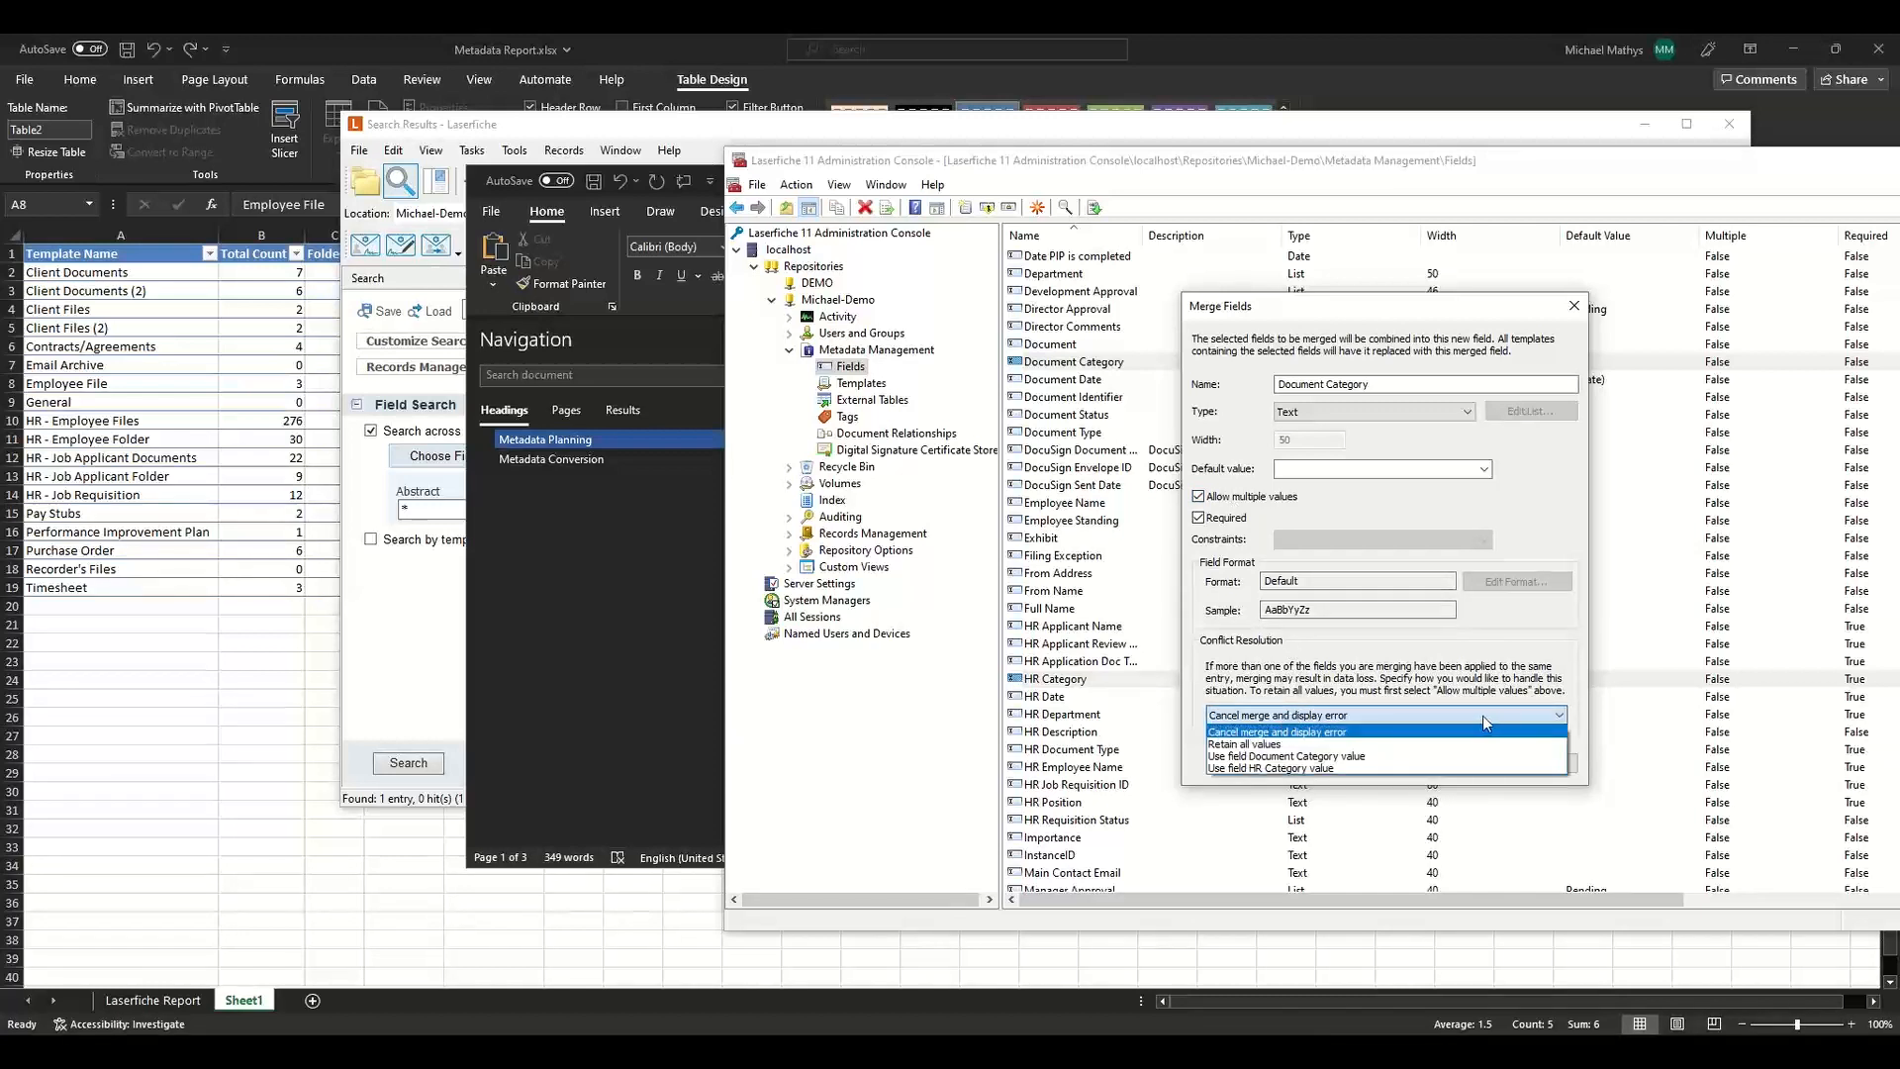
pyautogui.click(1326, 732)
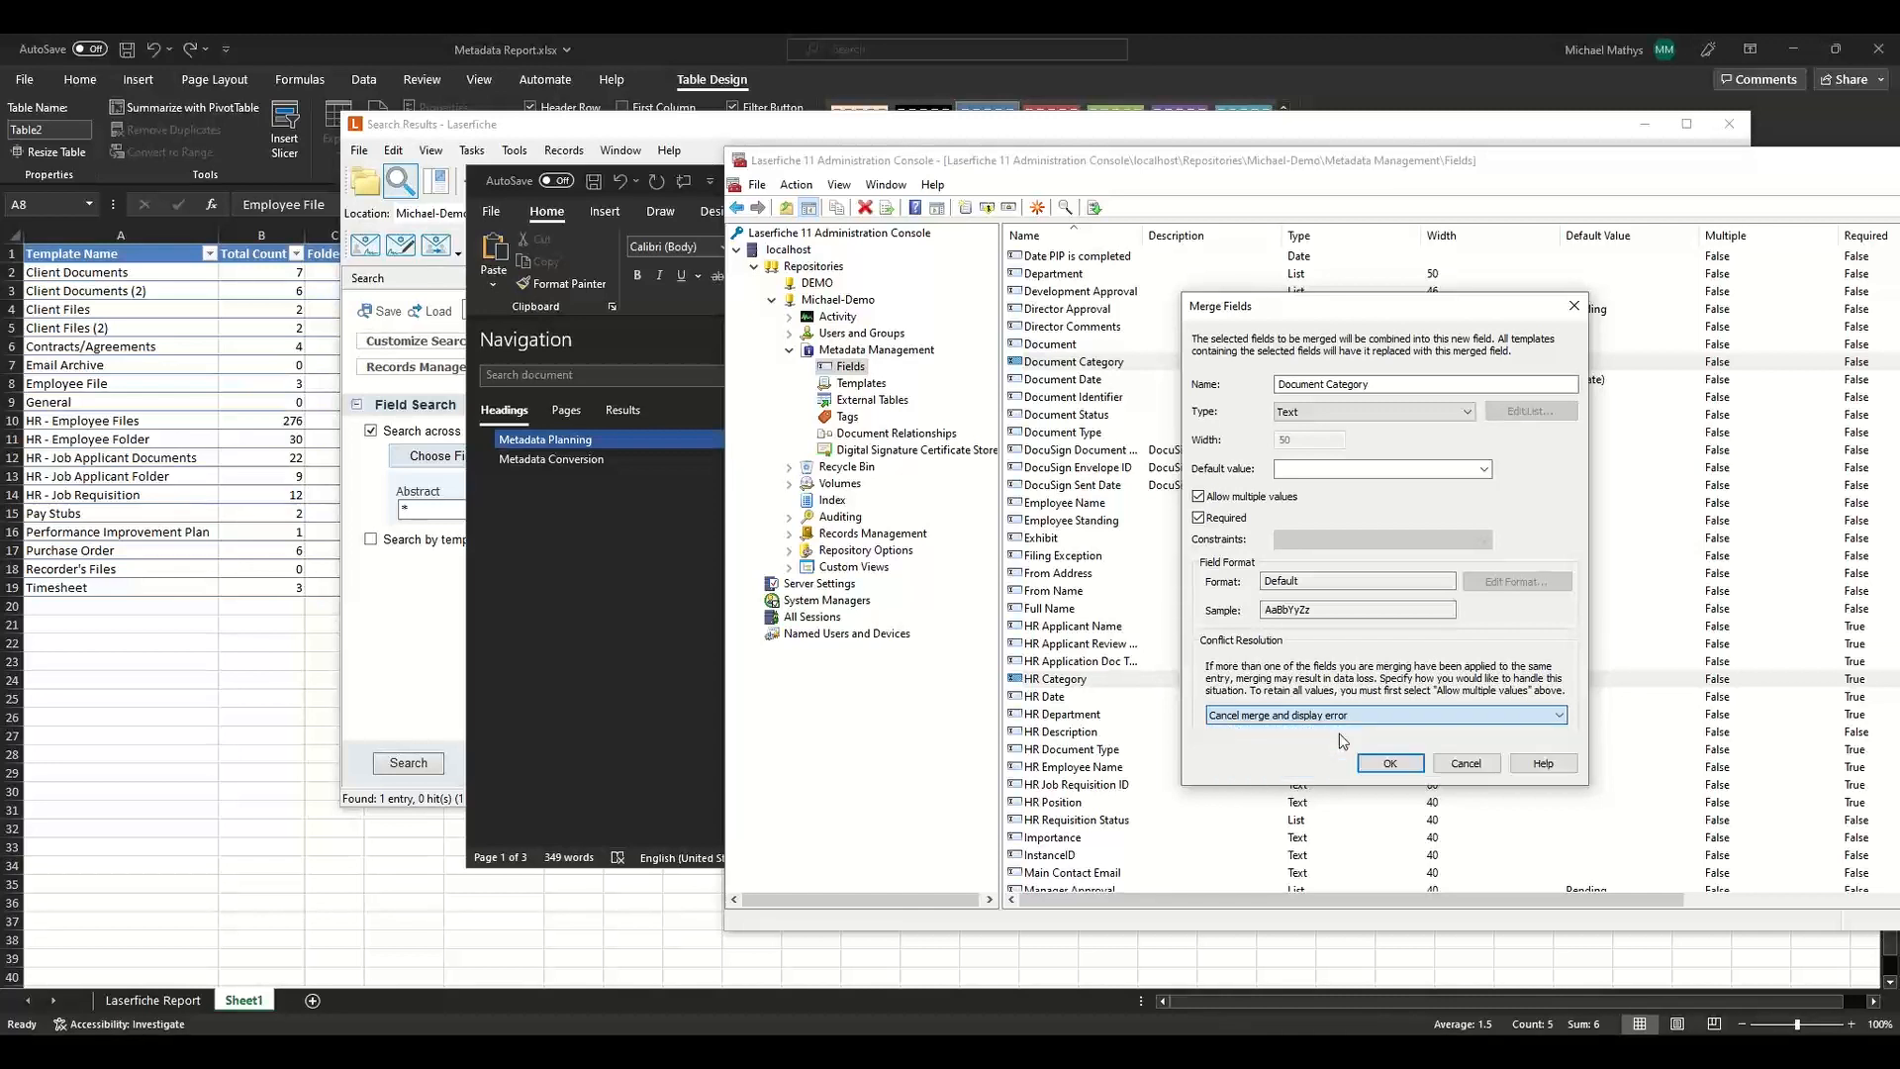
pyautogui.click(1260, 503)
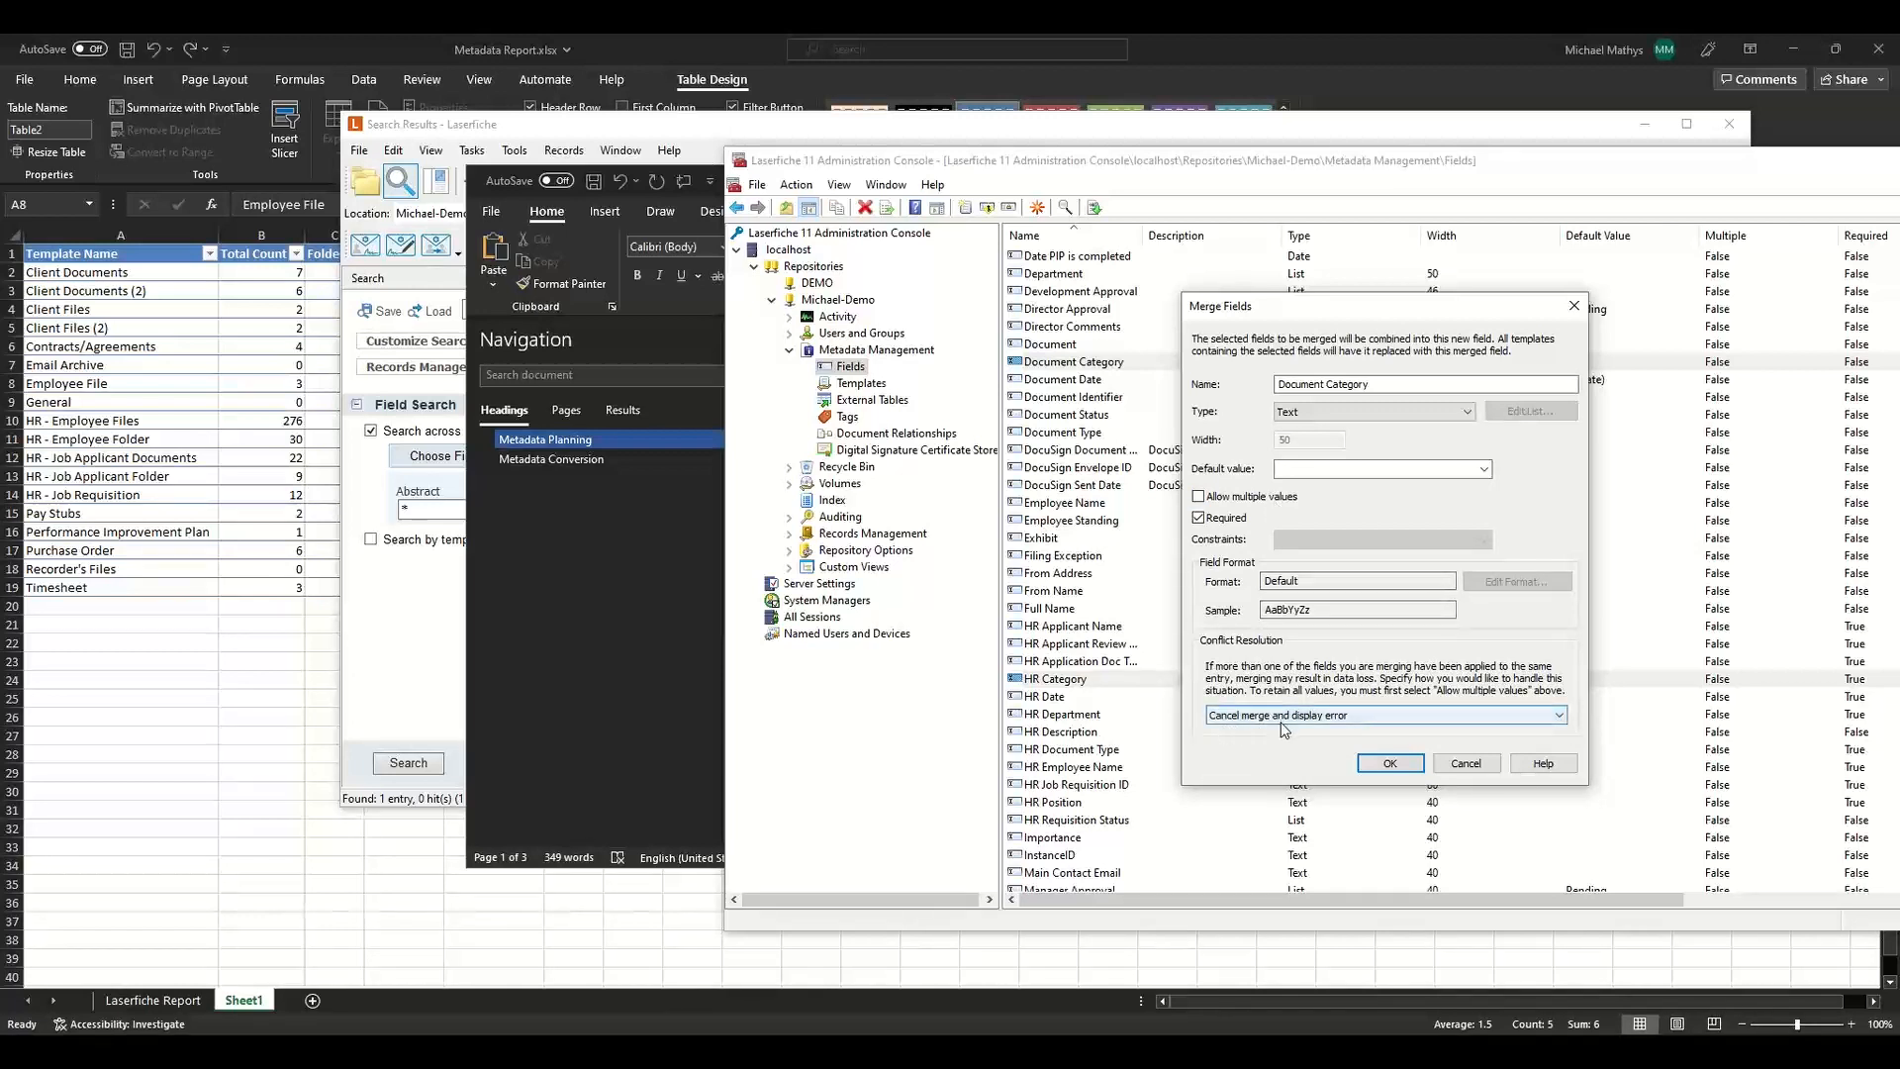
pyautogui.click(1388, 763)
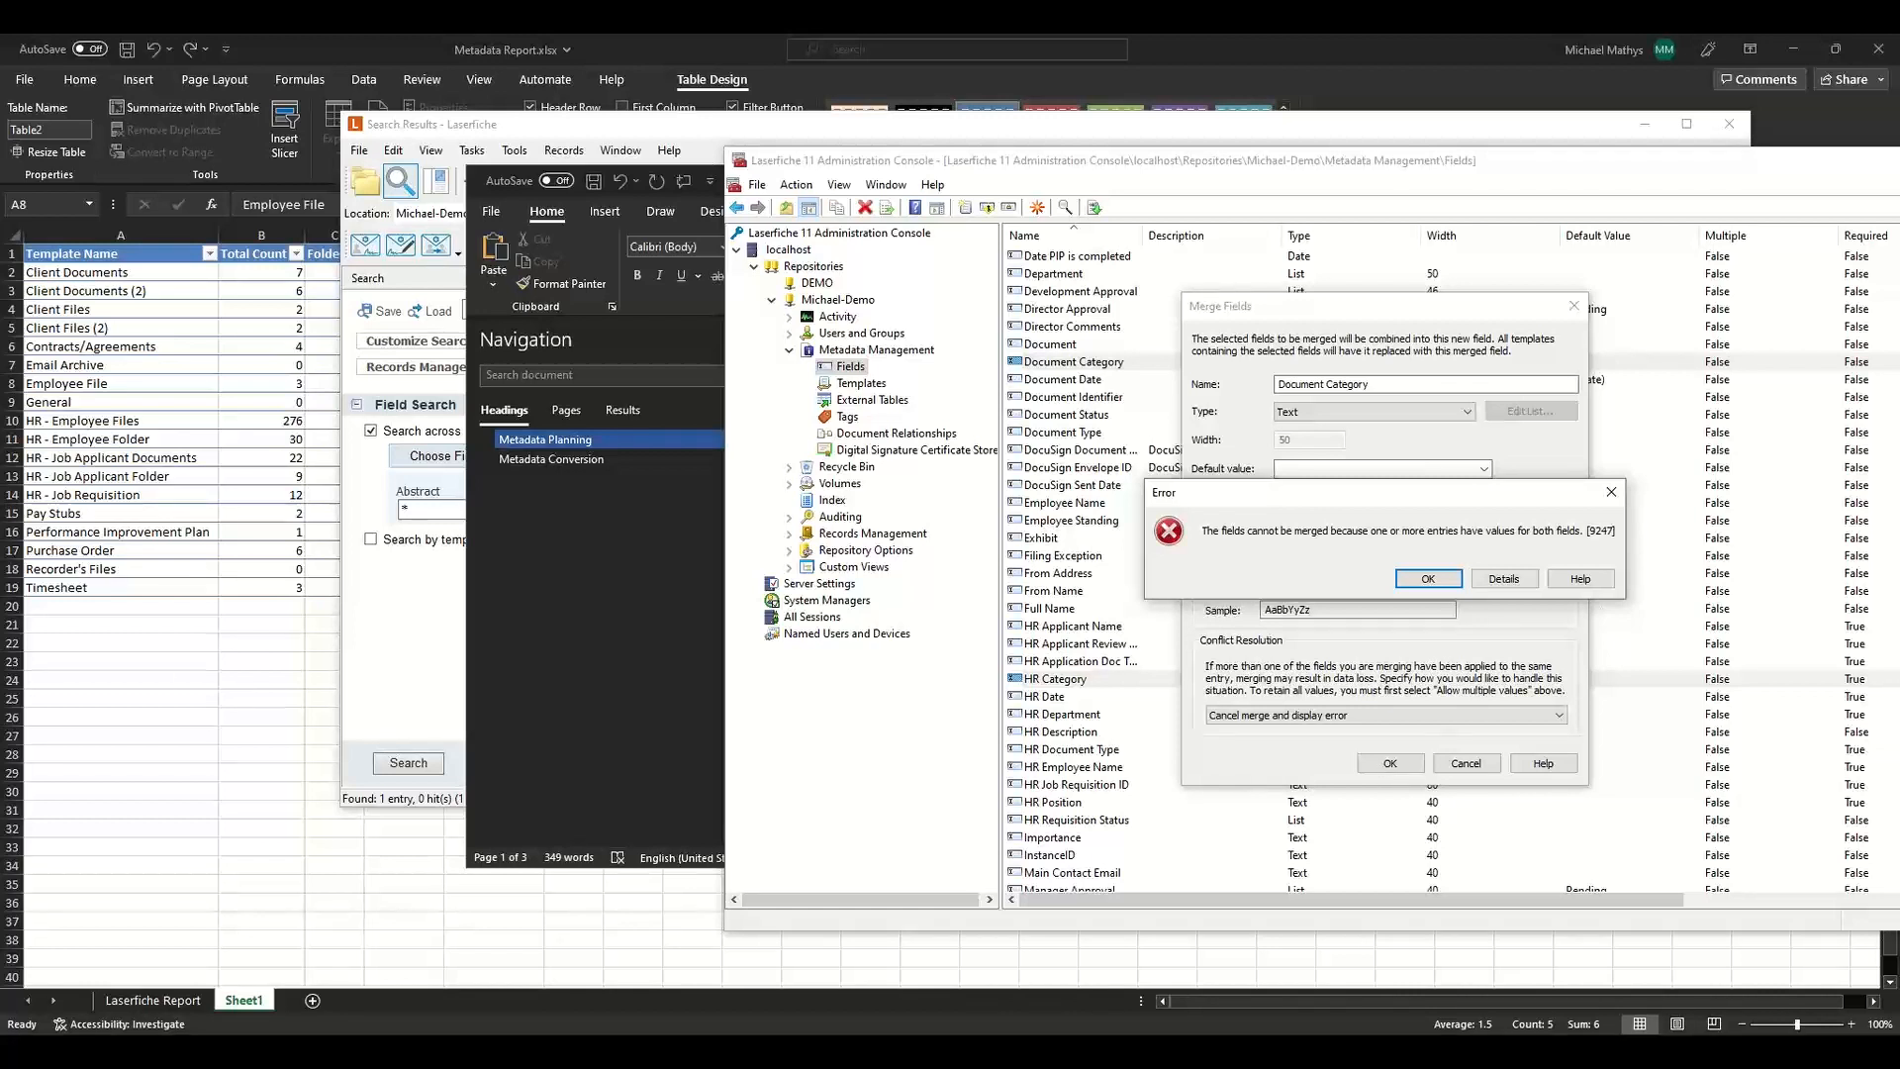
# Switch to the Laserfiche client, reset the search and browse to the Michael-Demo repository root.
pyautogui.hotkey('alt', 'Tab')
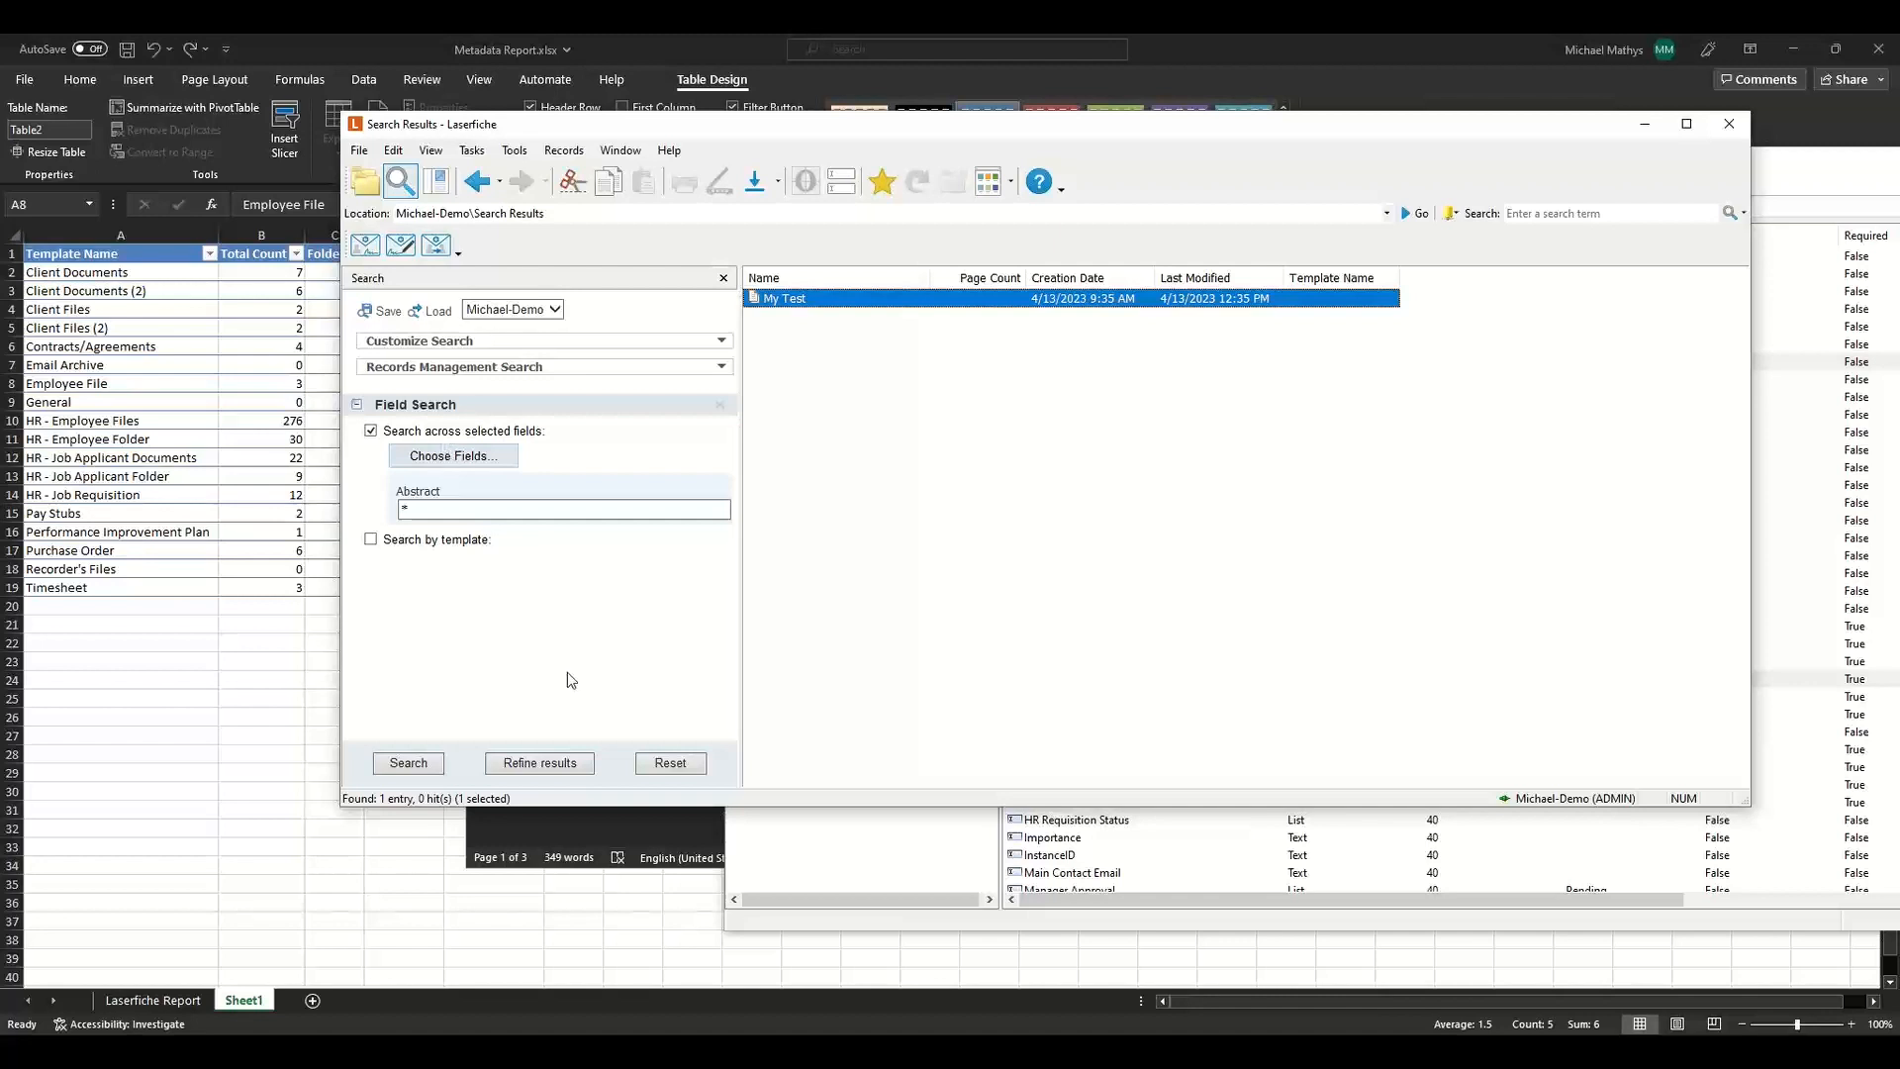
pyautogui.click(669, 763)
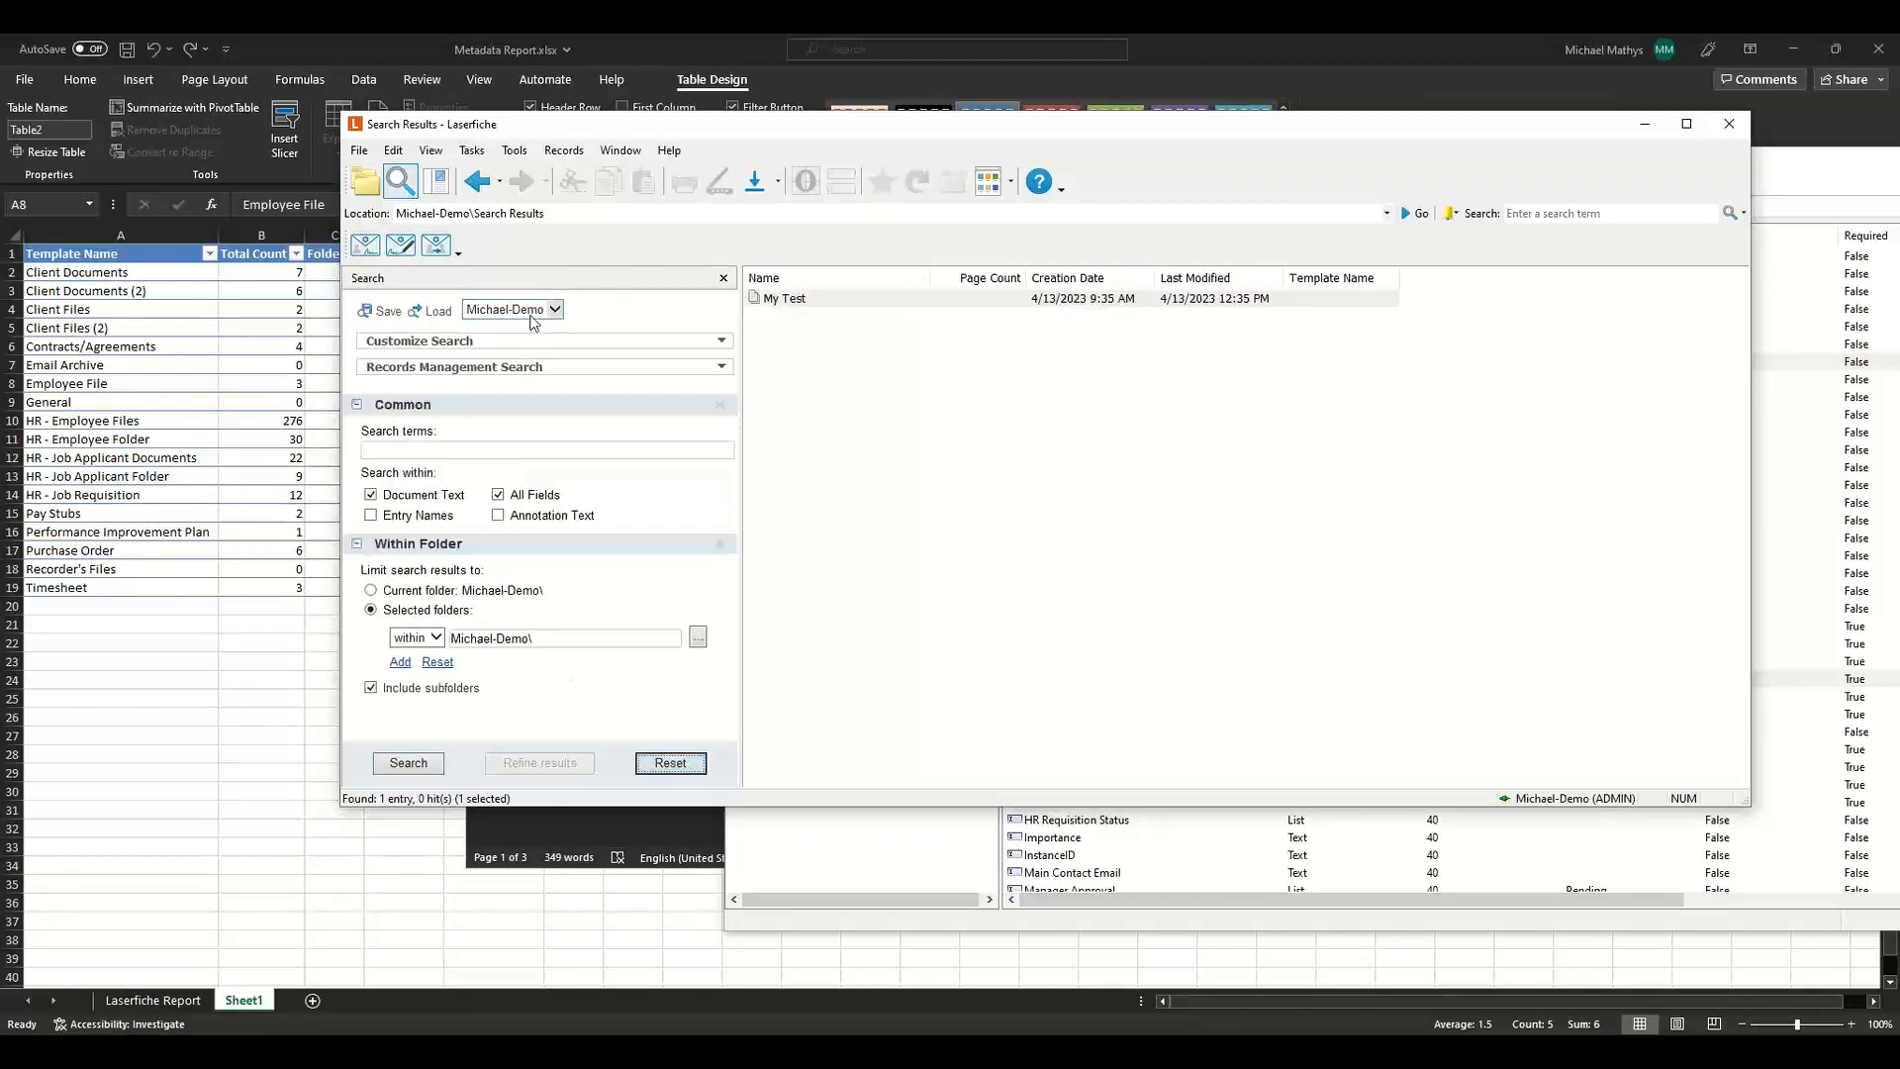
pyautogui.click(360, 186)
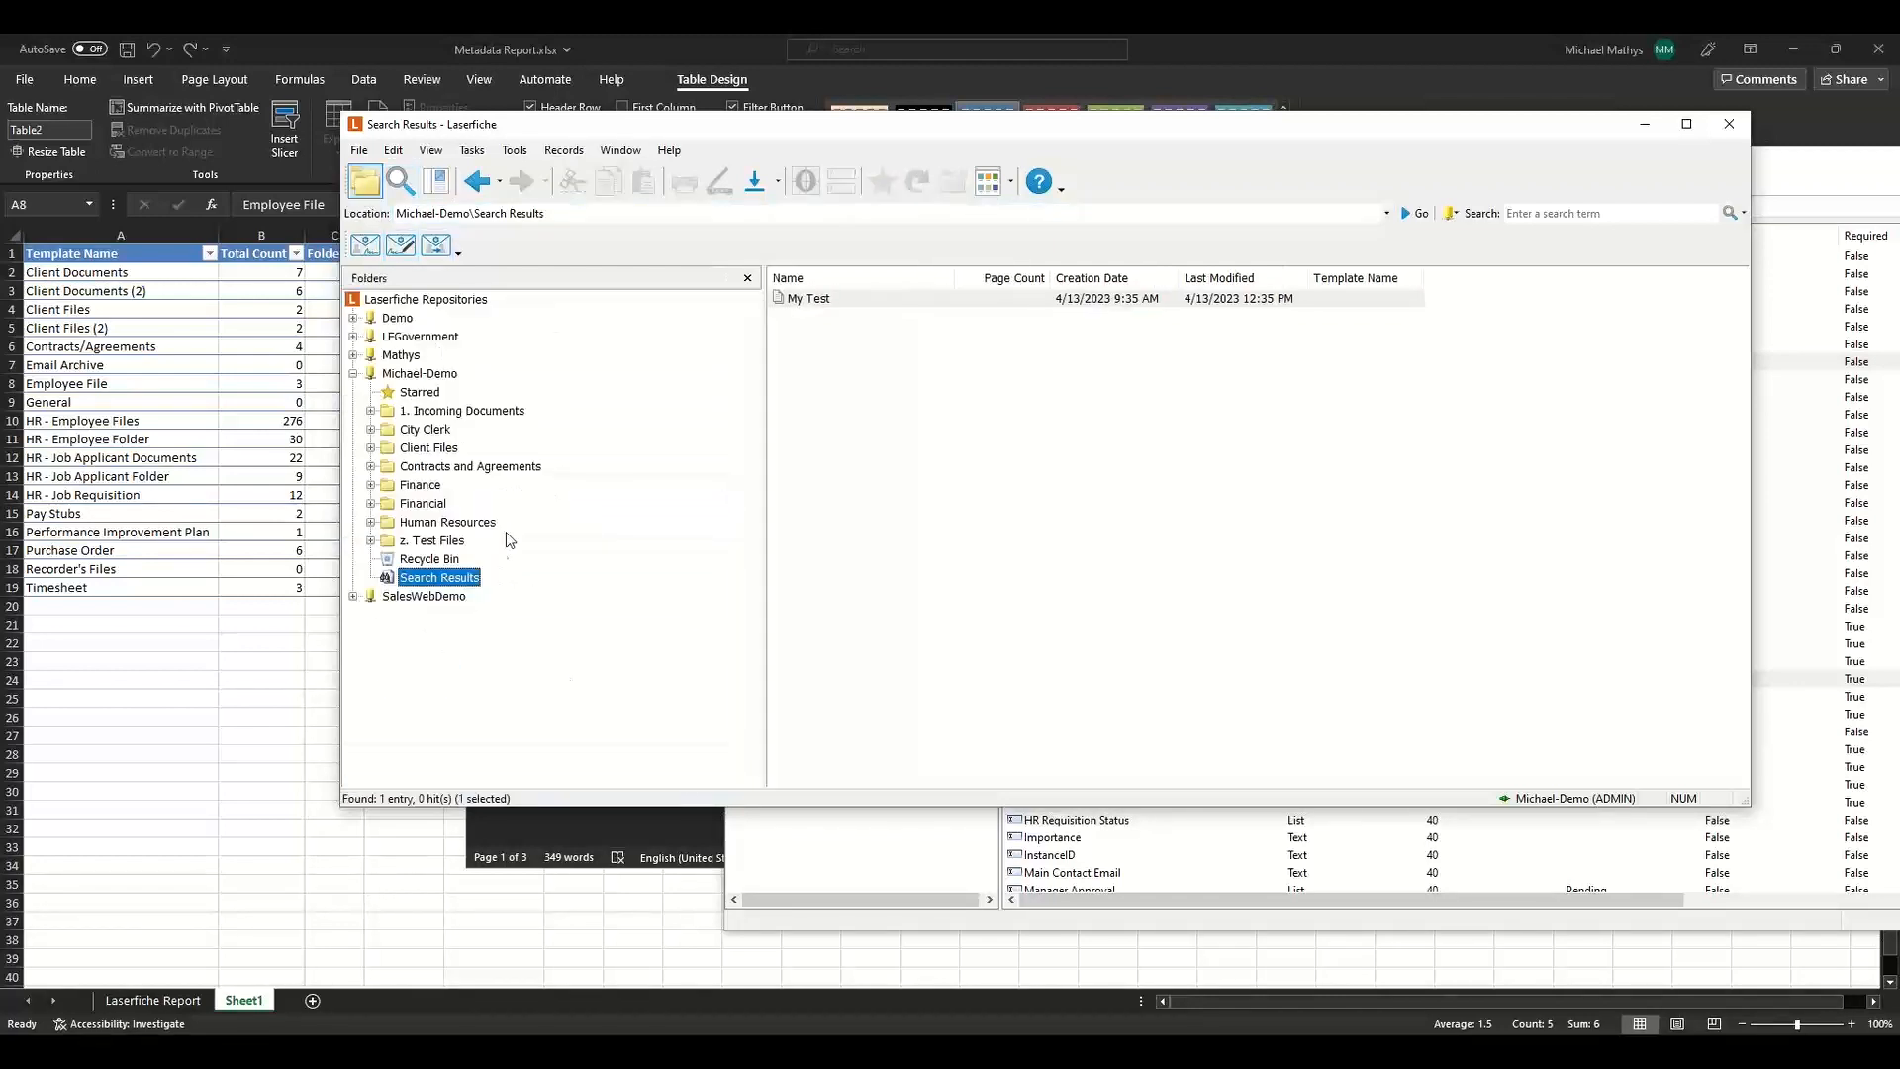
pyautogui.rightClick(465, 581)
pyautogui.click(510, 592)
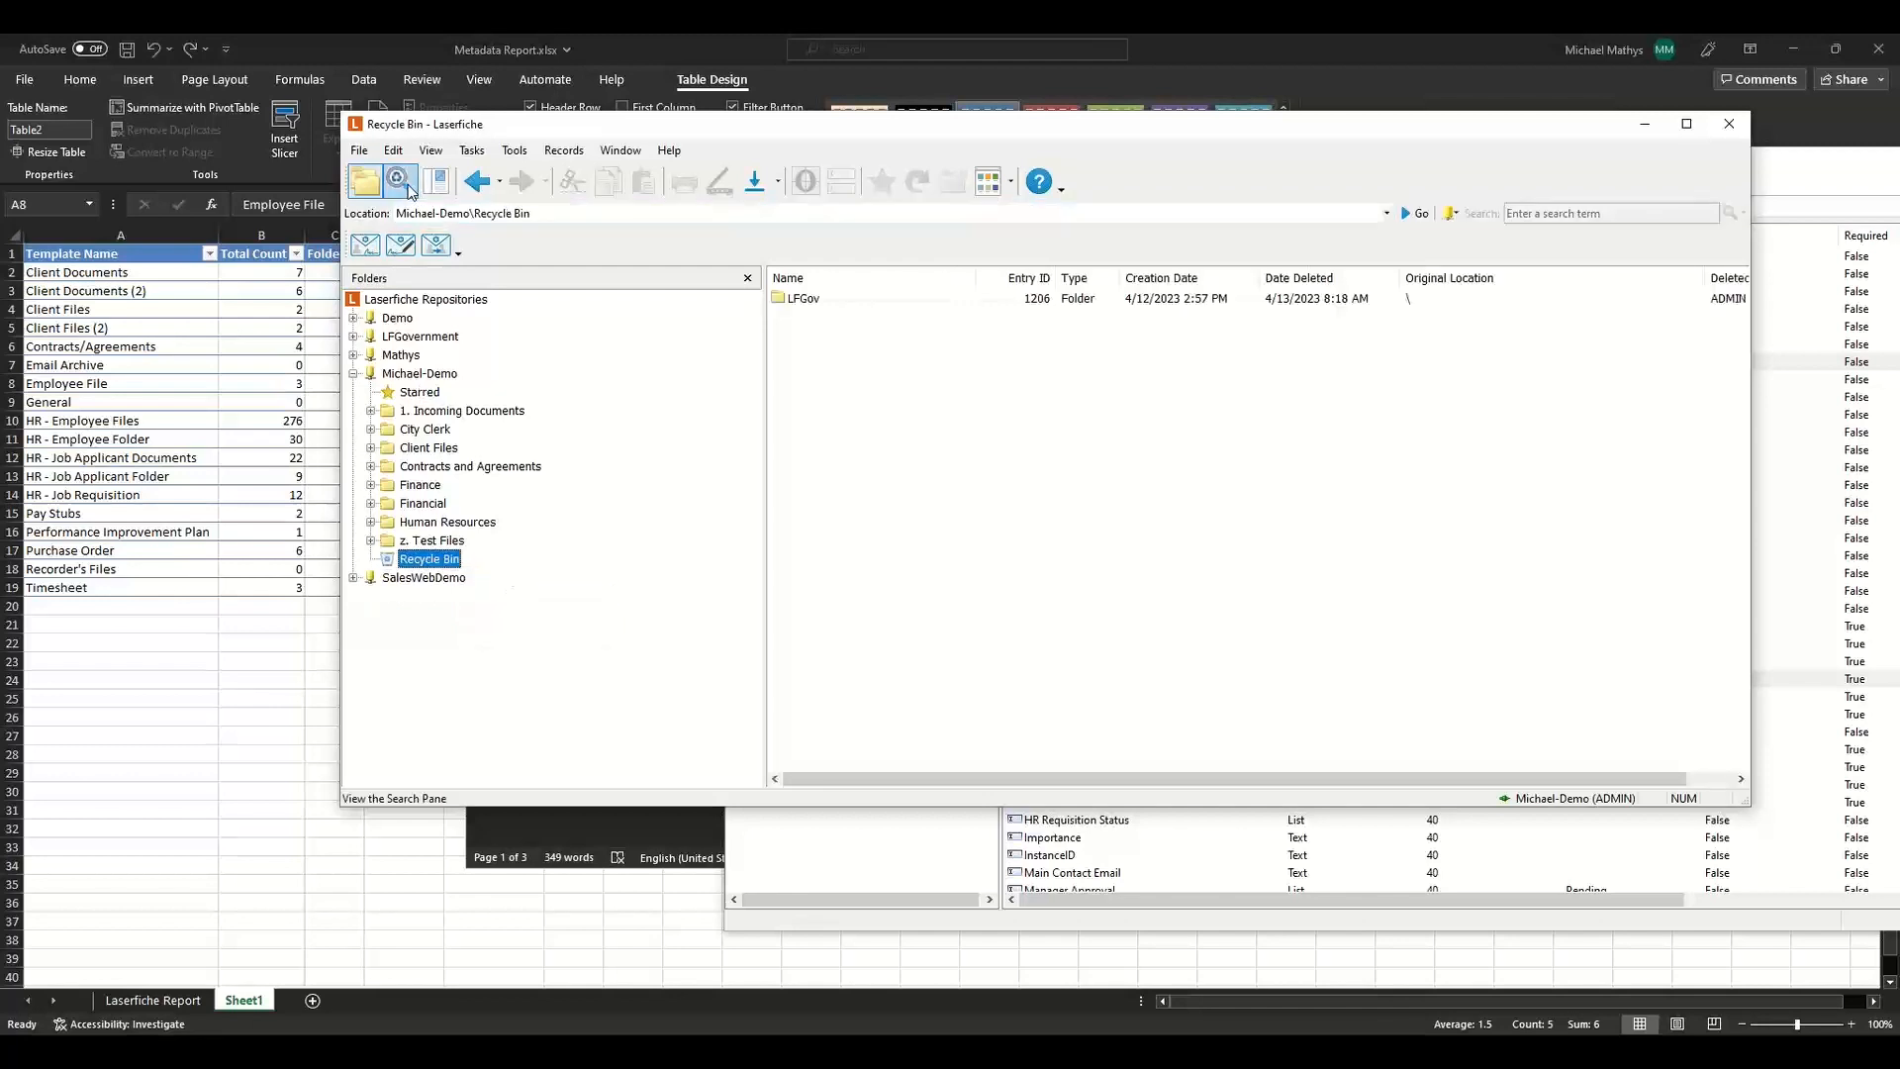
pyautogui.click(394, 377)
pyautogui.click(399, 182)
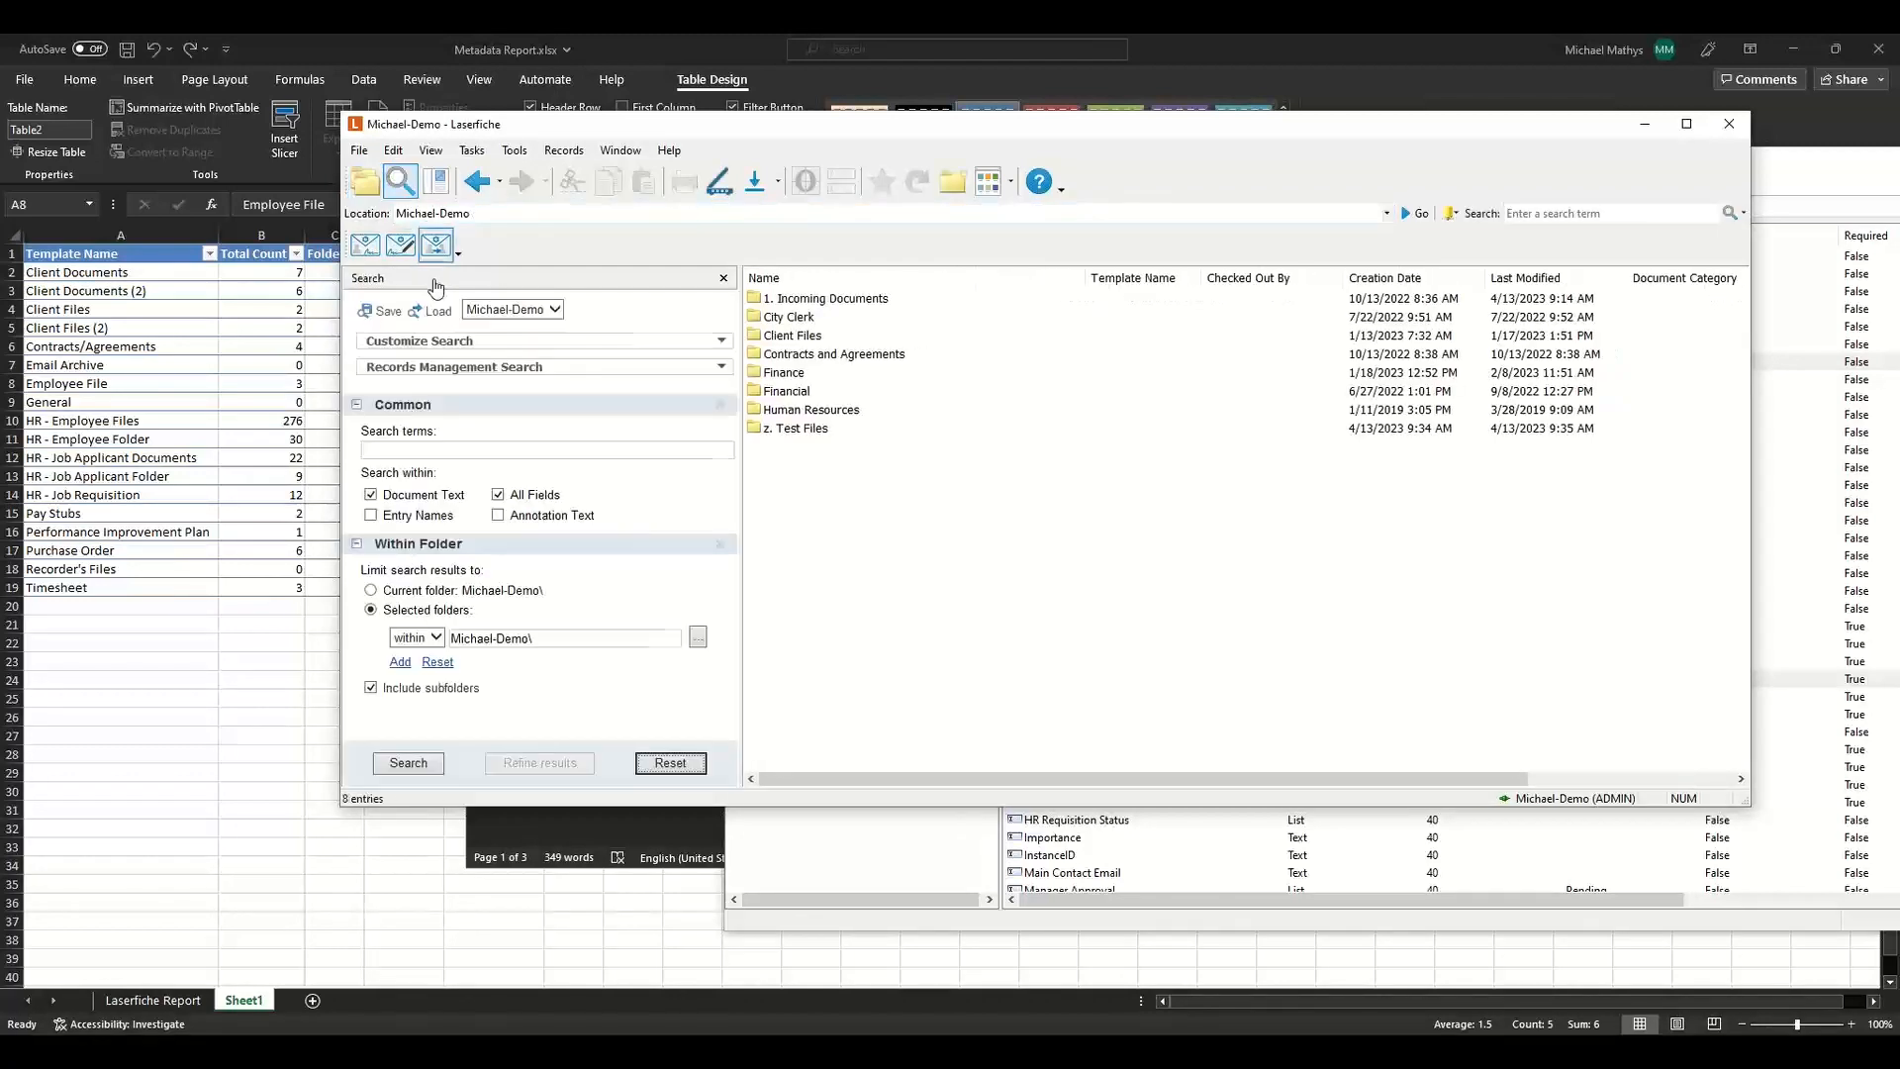
# Collapse the Common and Within Folder sections and add a Field Search section to the search pane.
pyautogui.click(463, 409)
pyautogui.click(460, 435)
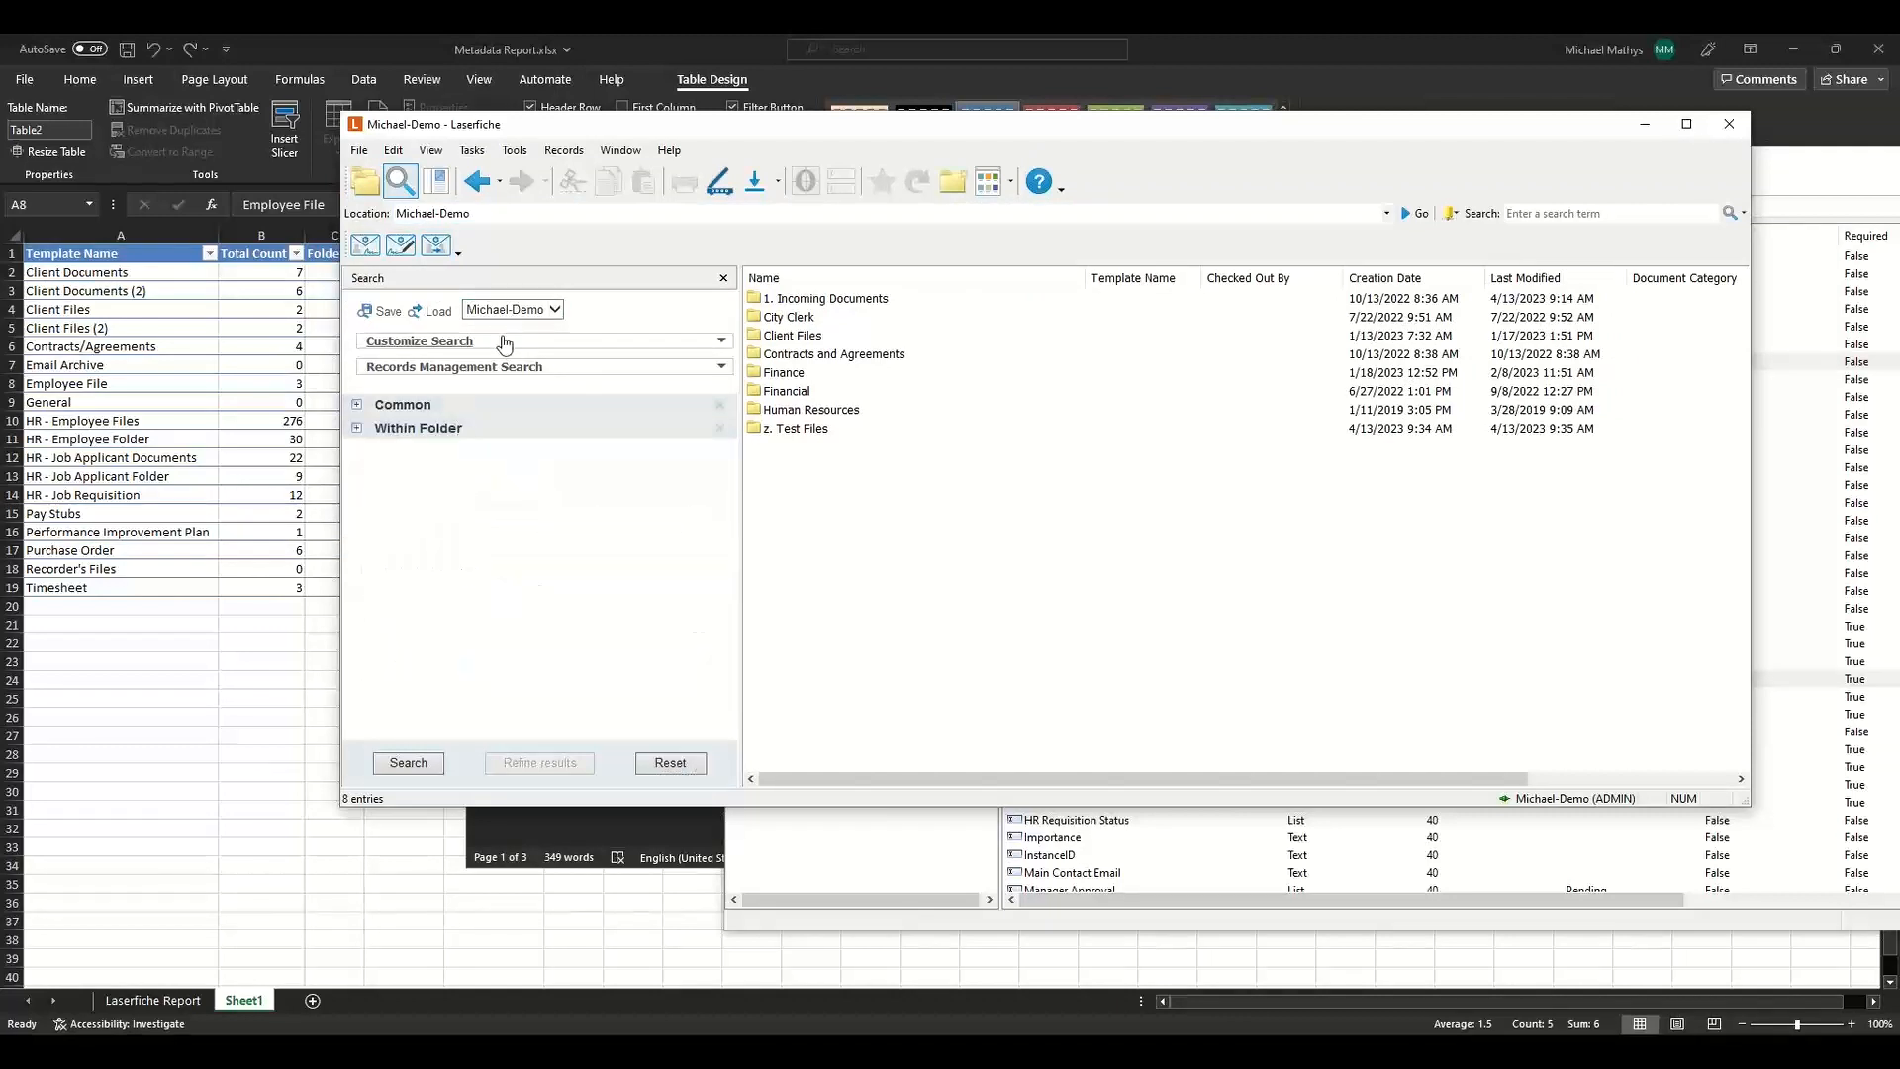
pyautogui.click(485, 340)
pyautogui.click(493, 473)
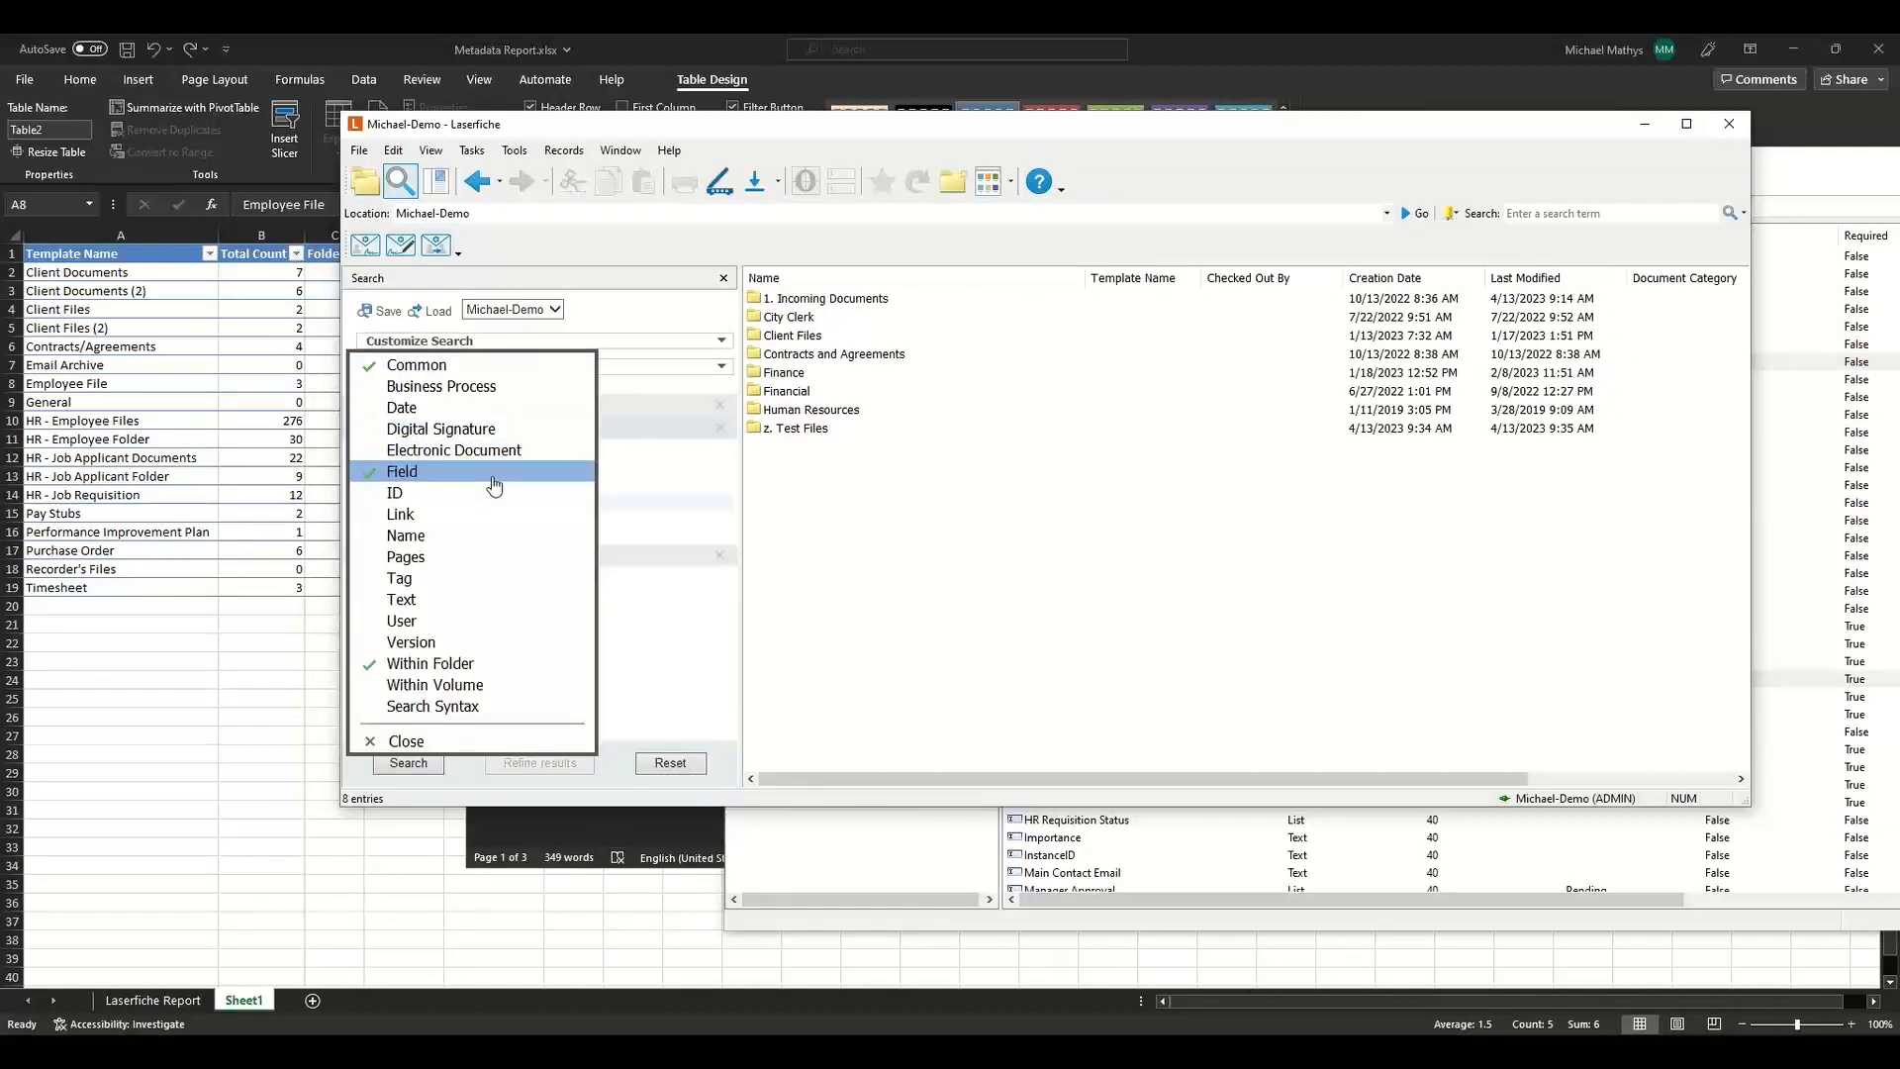
pyautogui.click(447, 743)
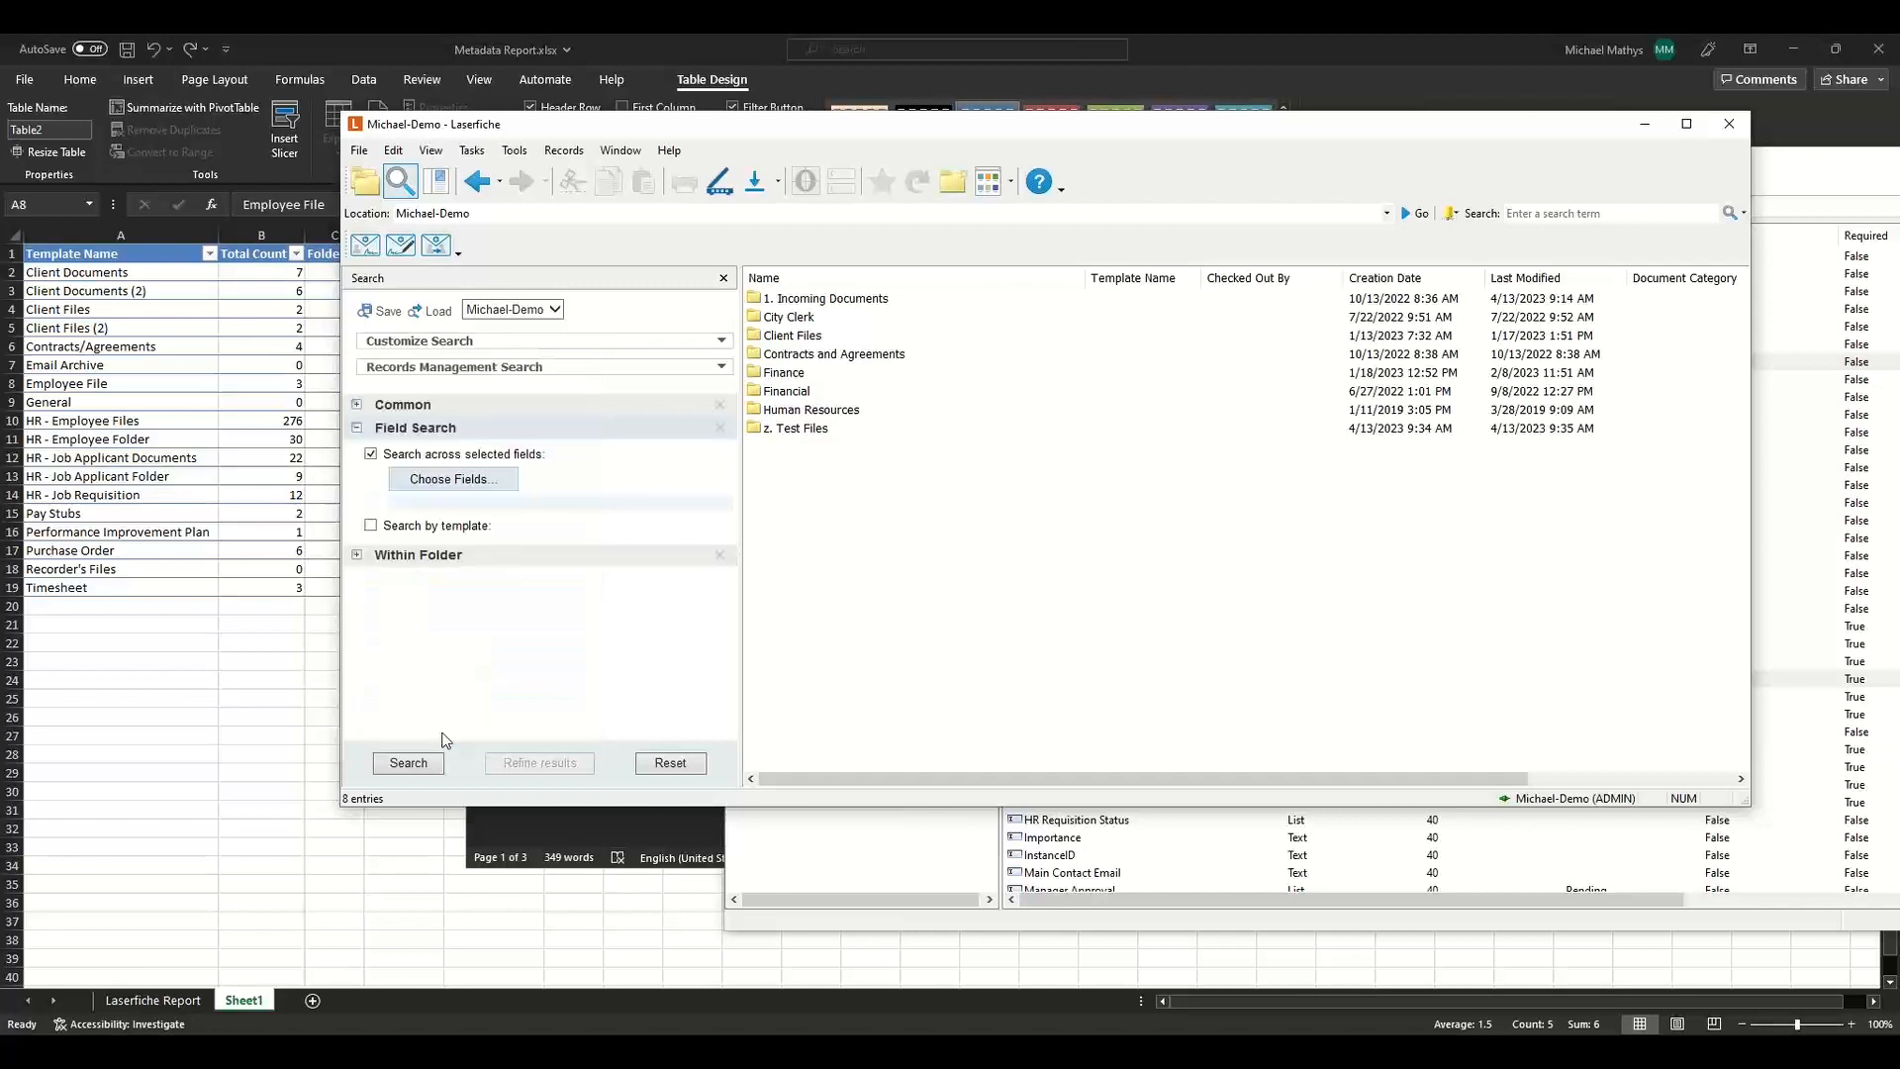
# Choose the Document Category and HR Category fields for the field search.
pyautogui.click(460, 484)
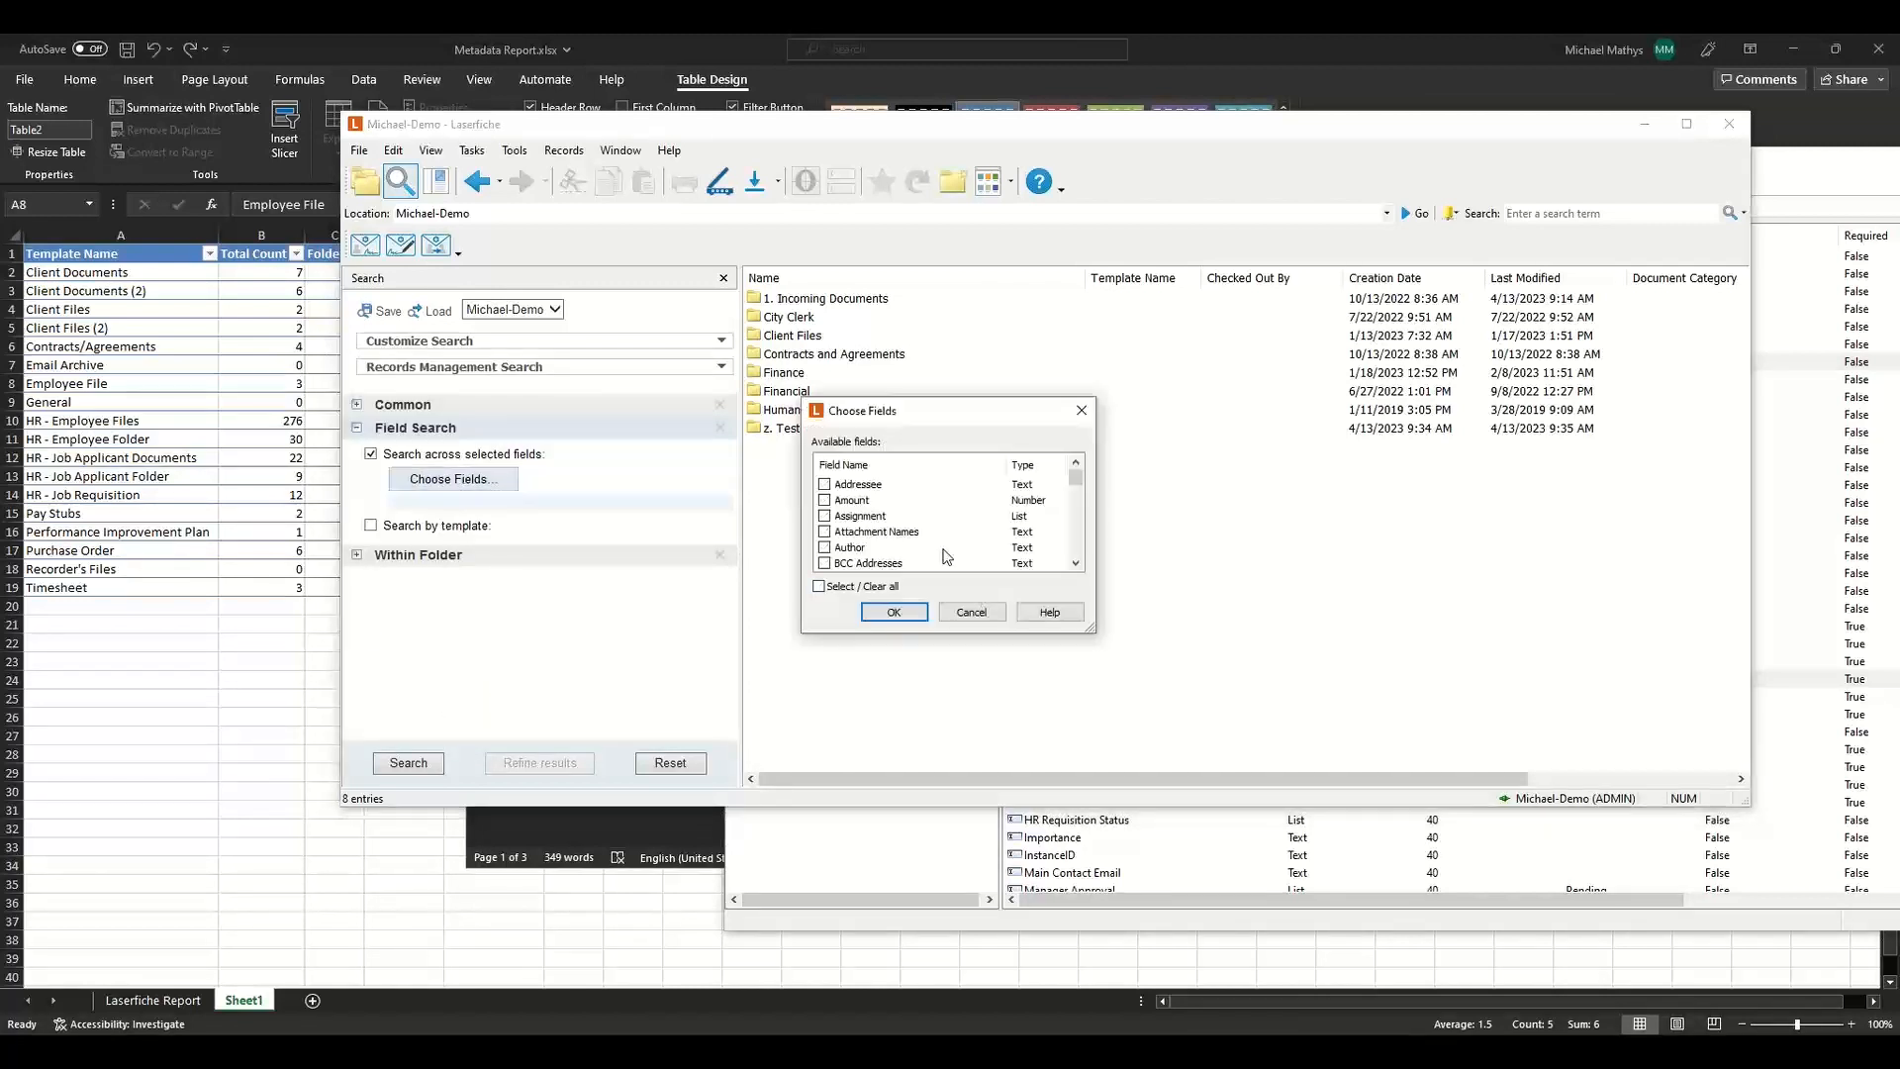
pyautogui.scroll(-2, 947, 556)
pyautogui.scroll(-1, 947, 556)
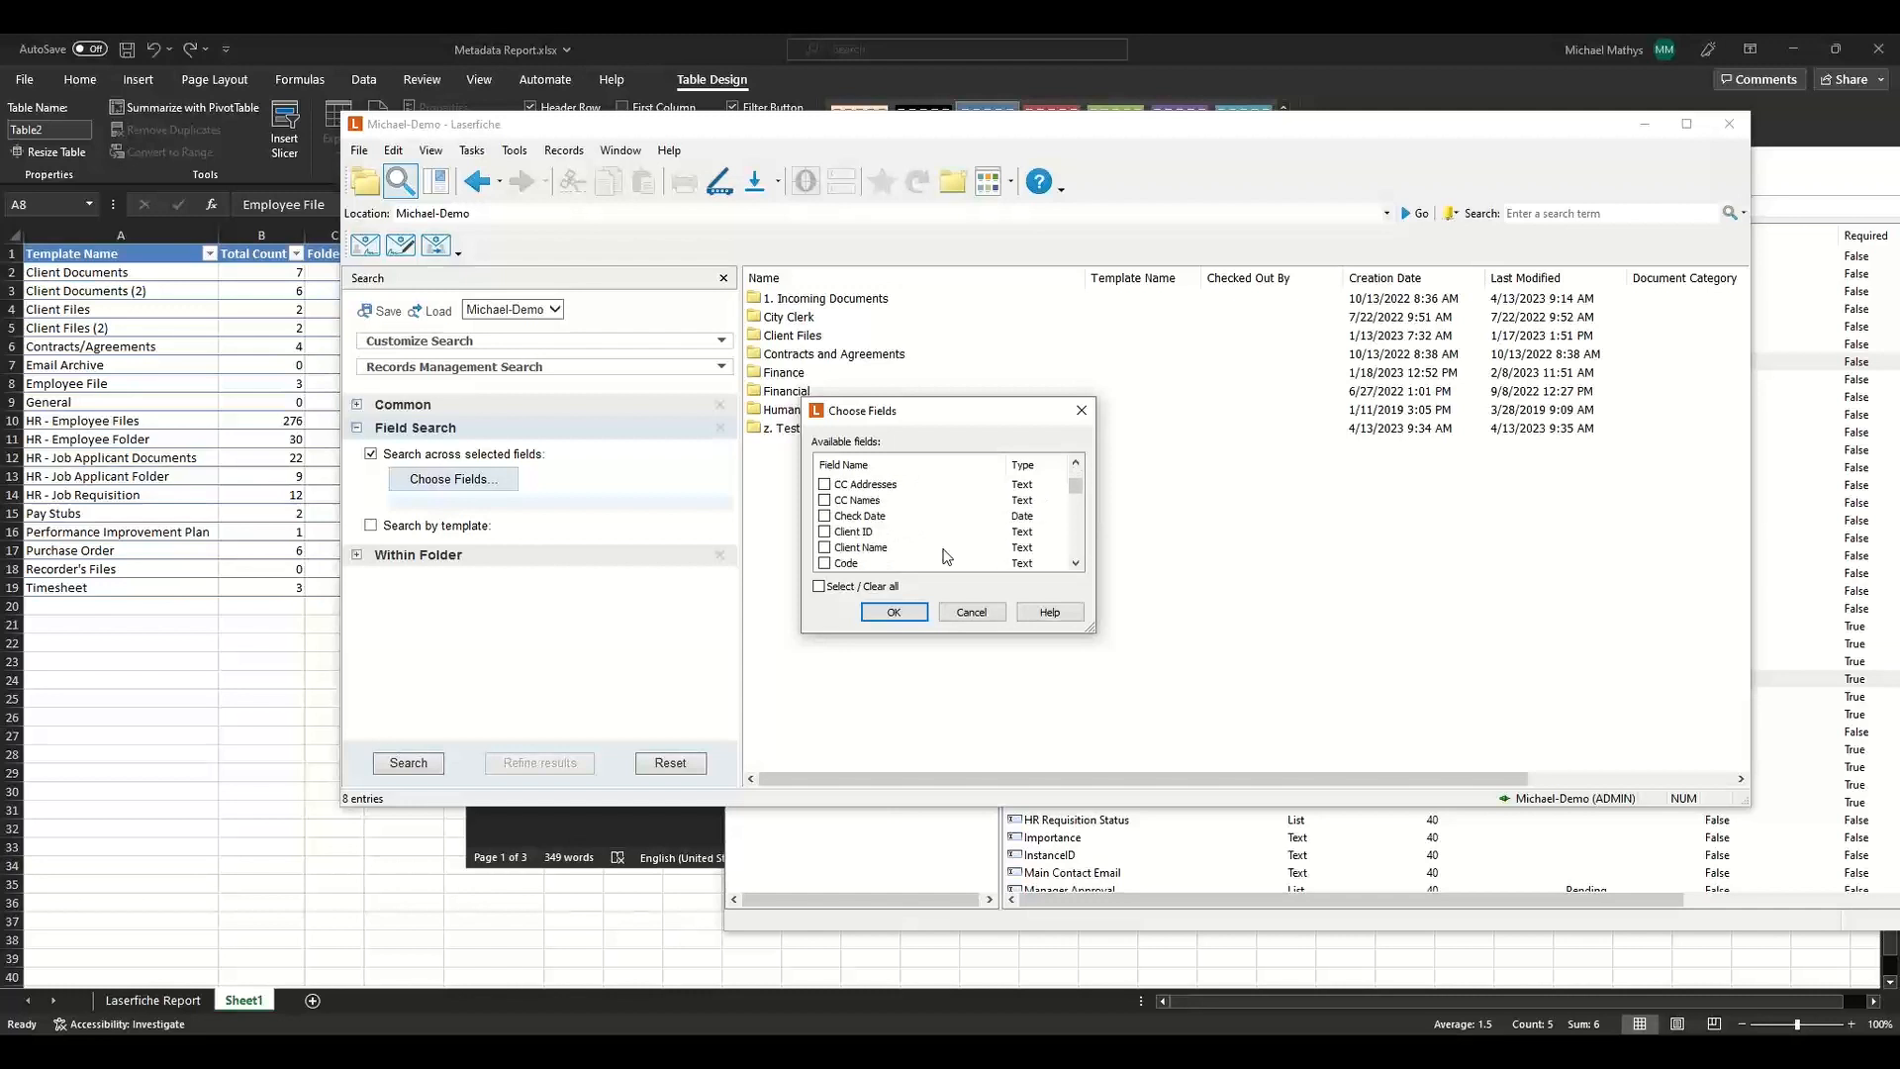
pyautogui.scroll(-2, 947, 556)
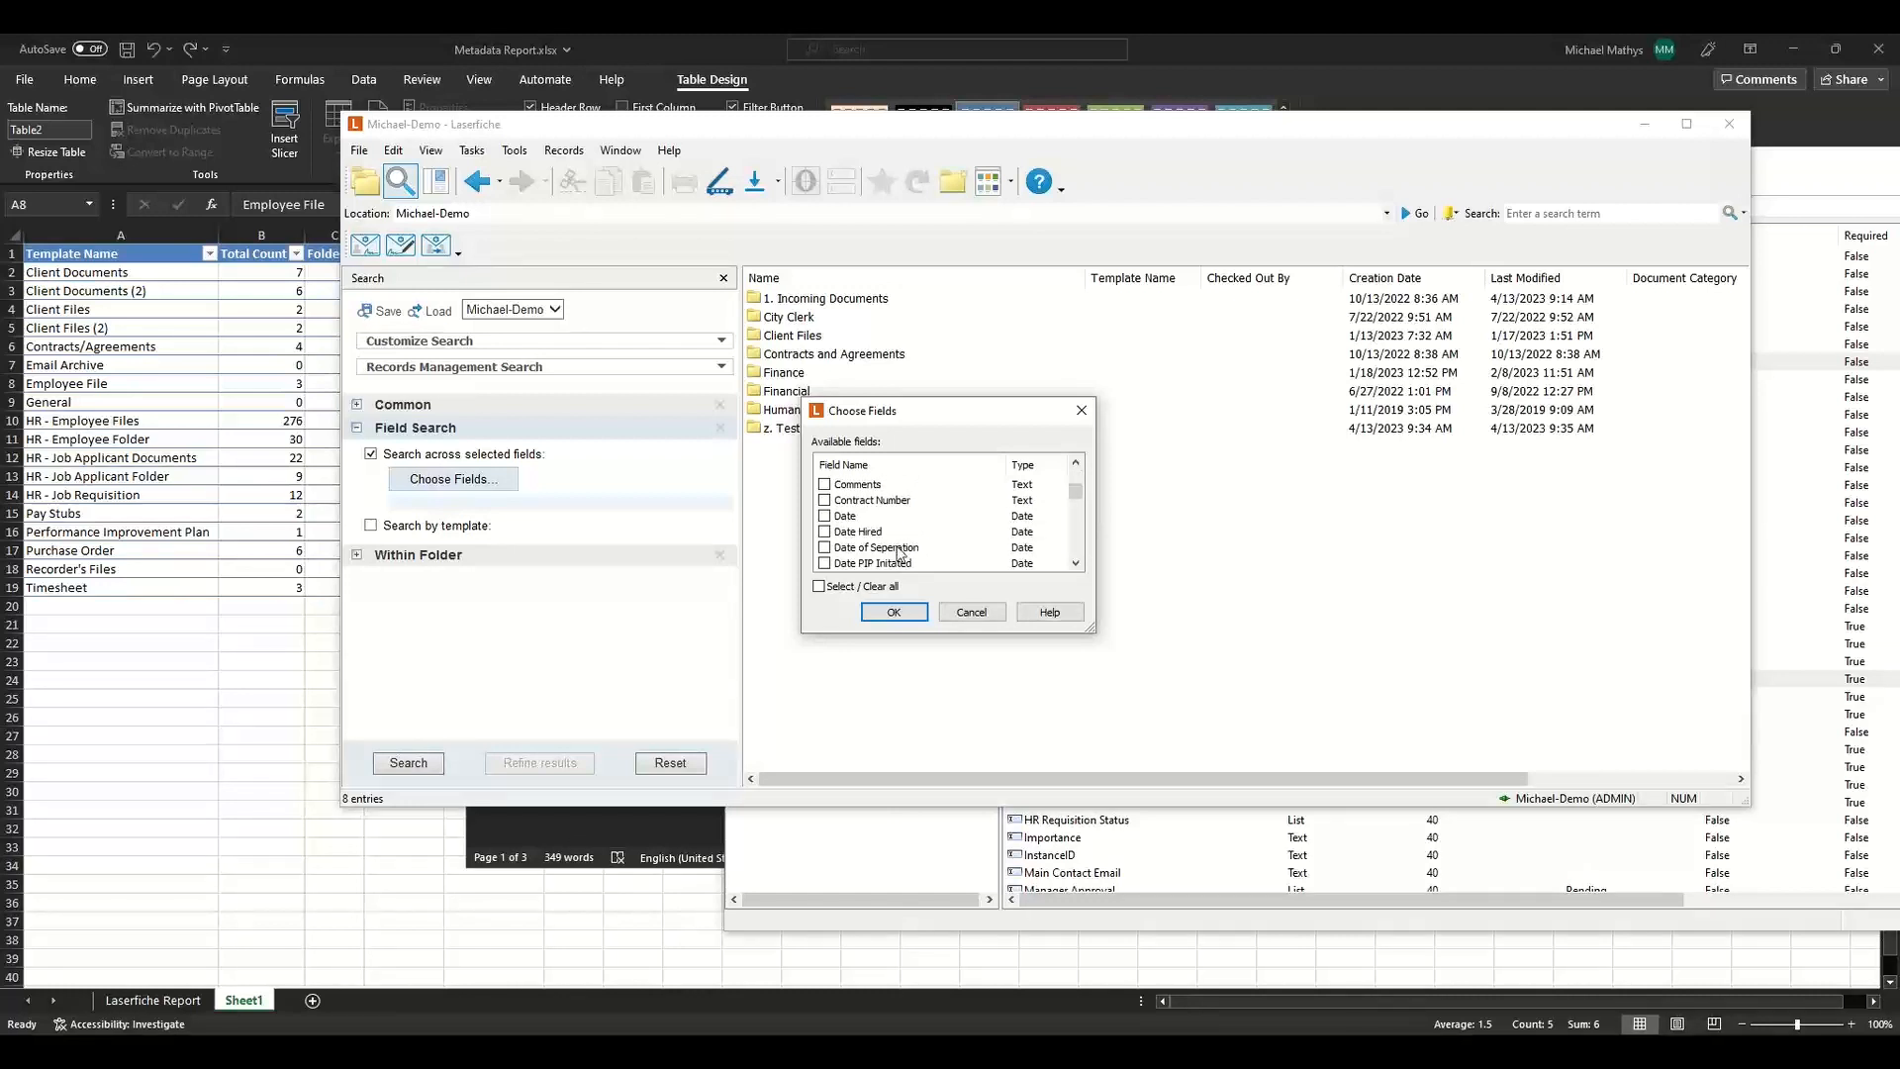
pyautogui.scroll(-2, 900, 555)
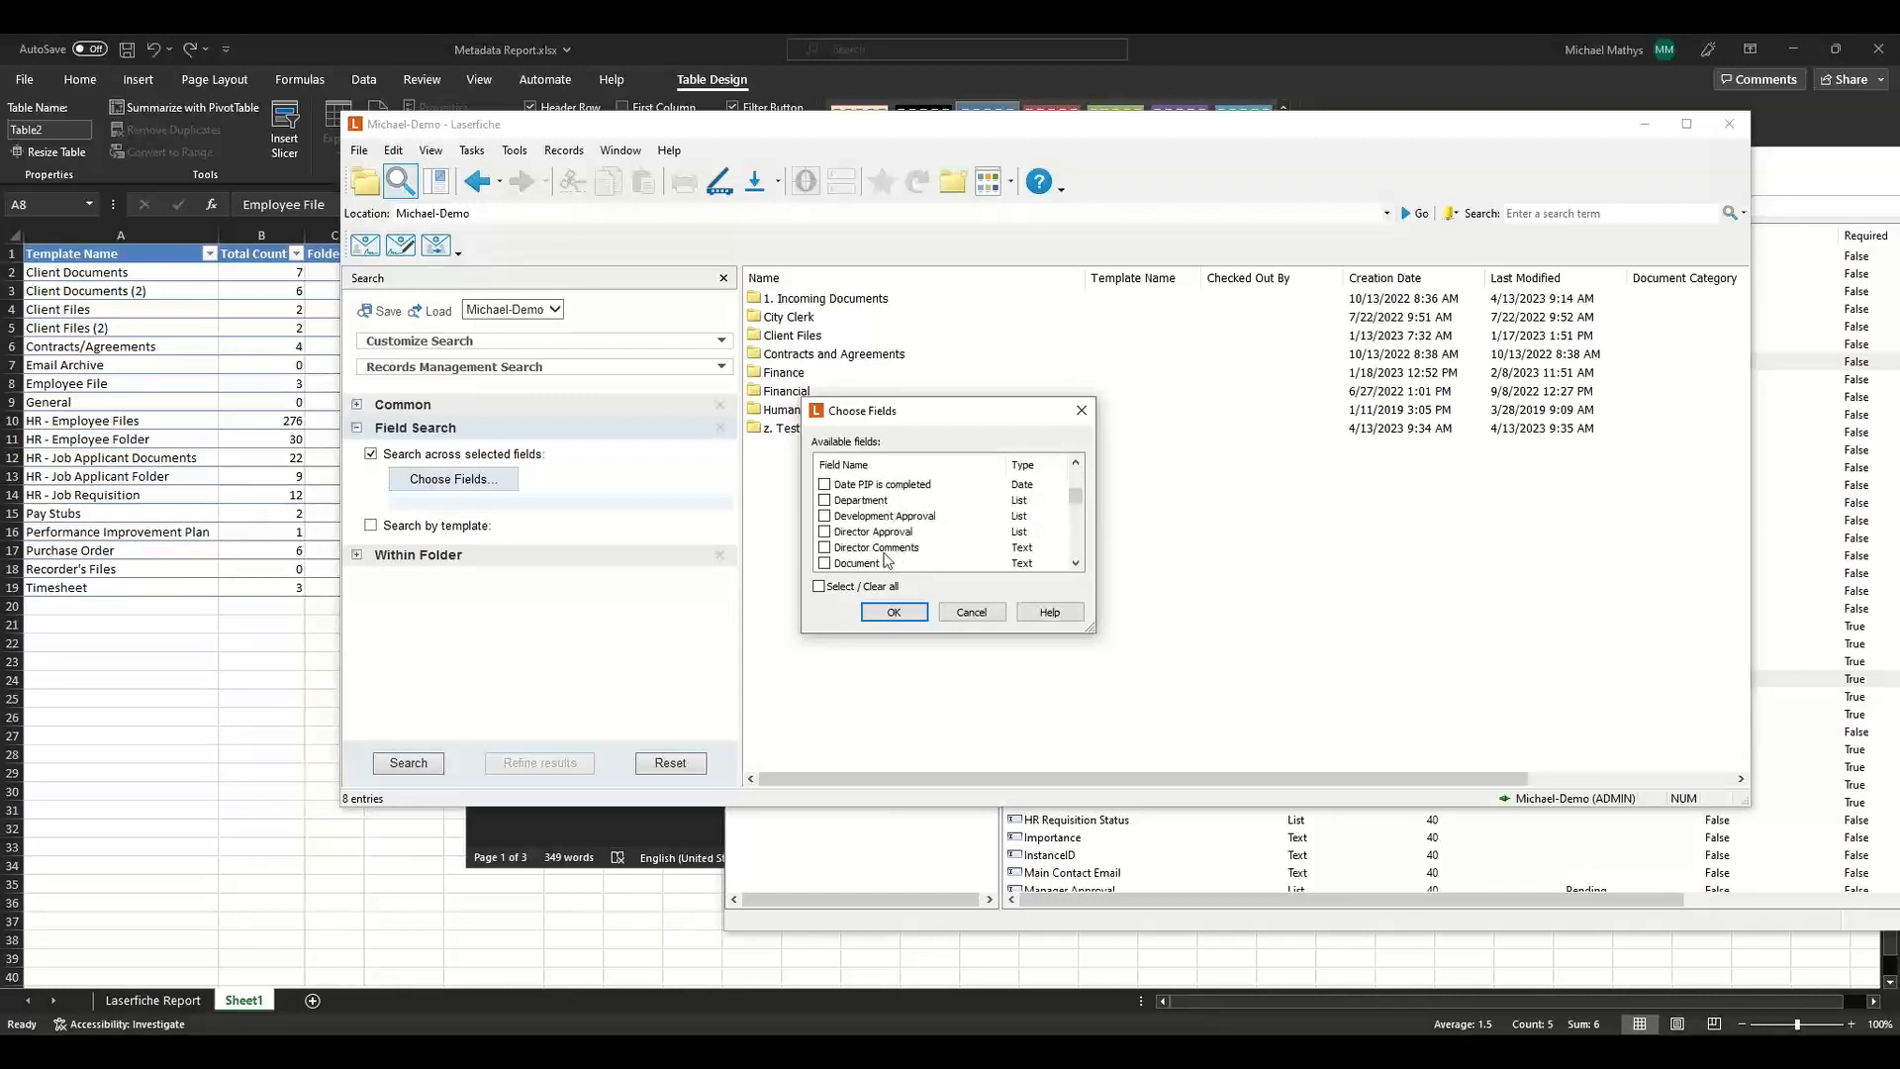
pyautogui.scroll(-1, 965, 539)
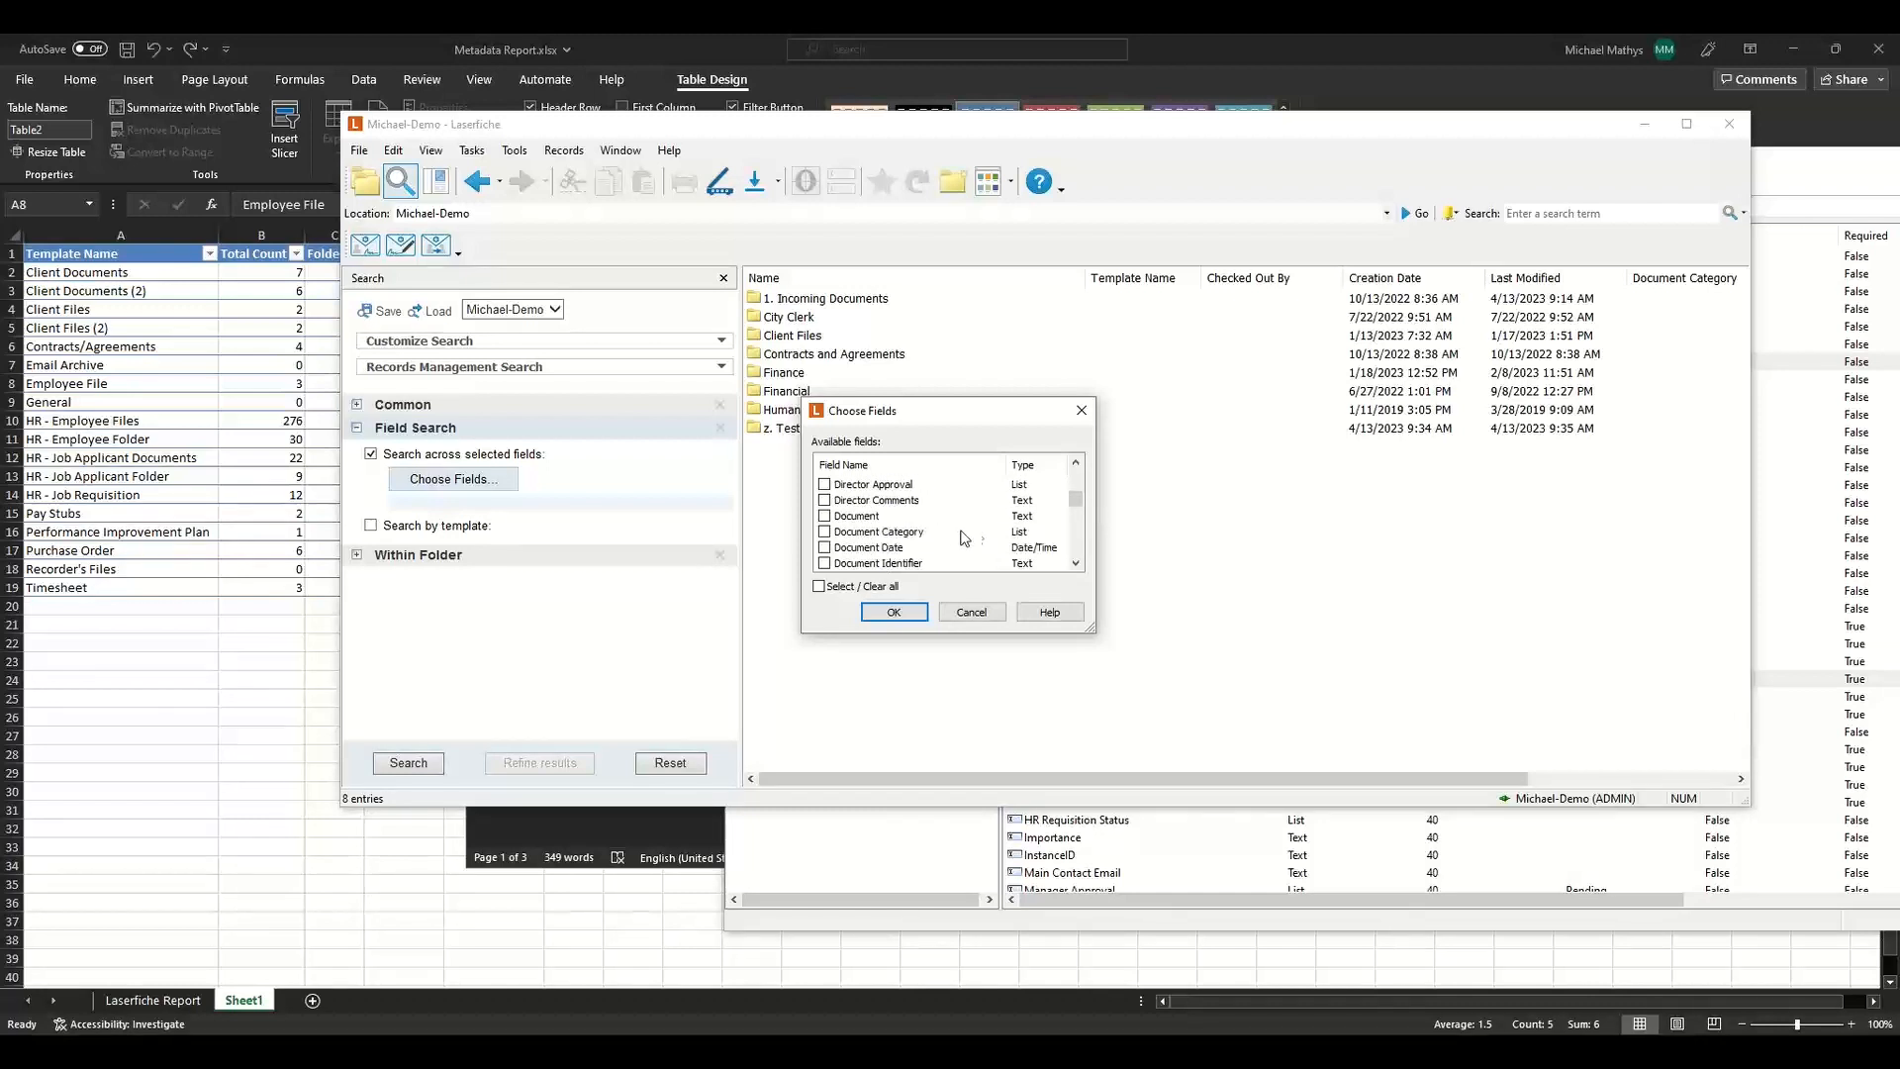
pyautogui.click(961, 537)
pyautogui.scroll(-2, 961, 537)
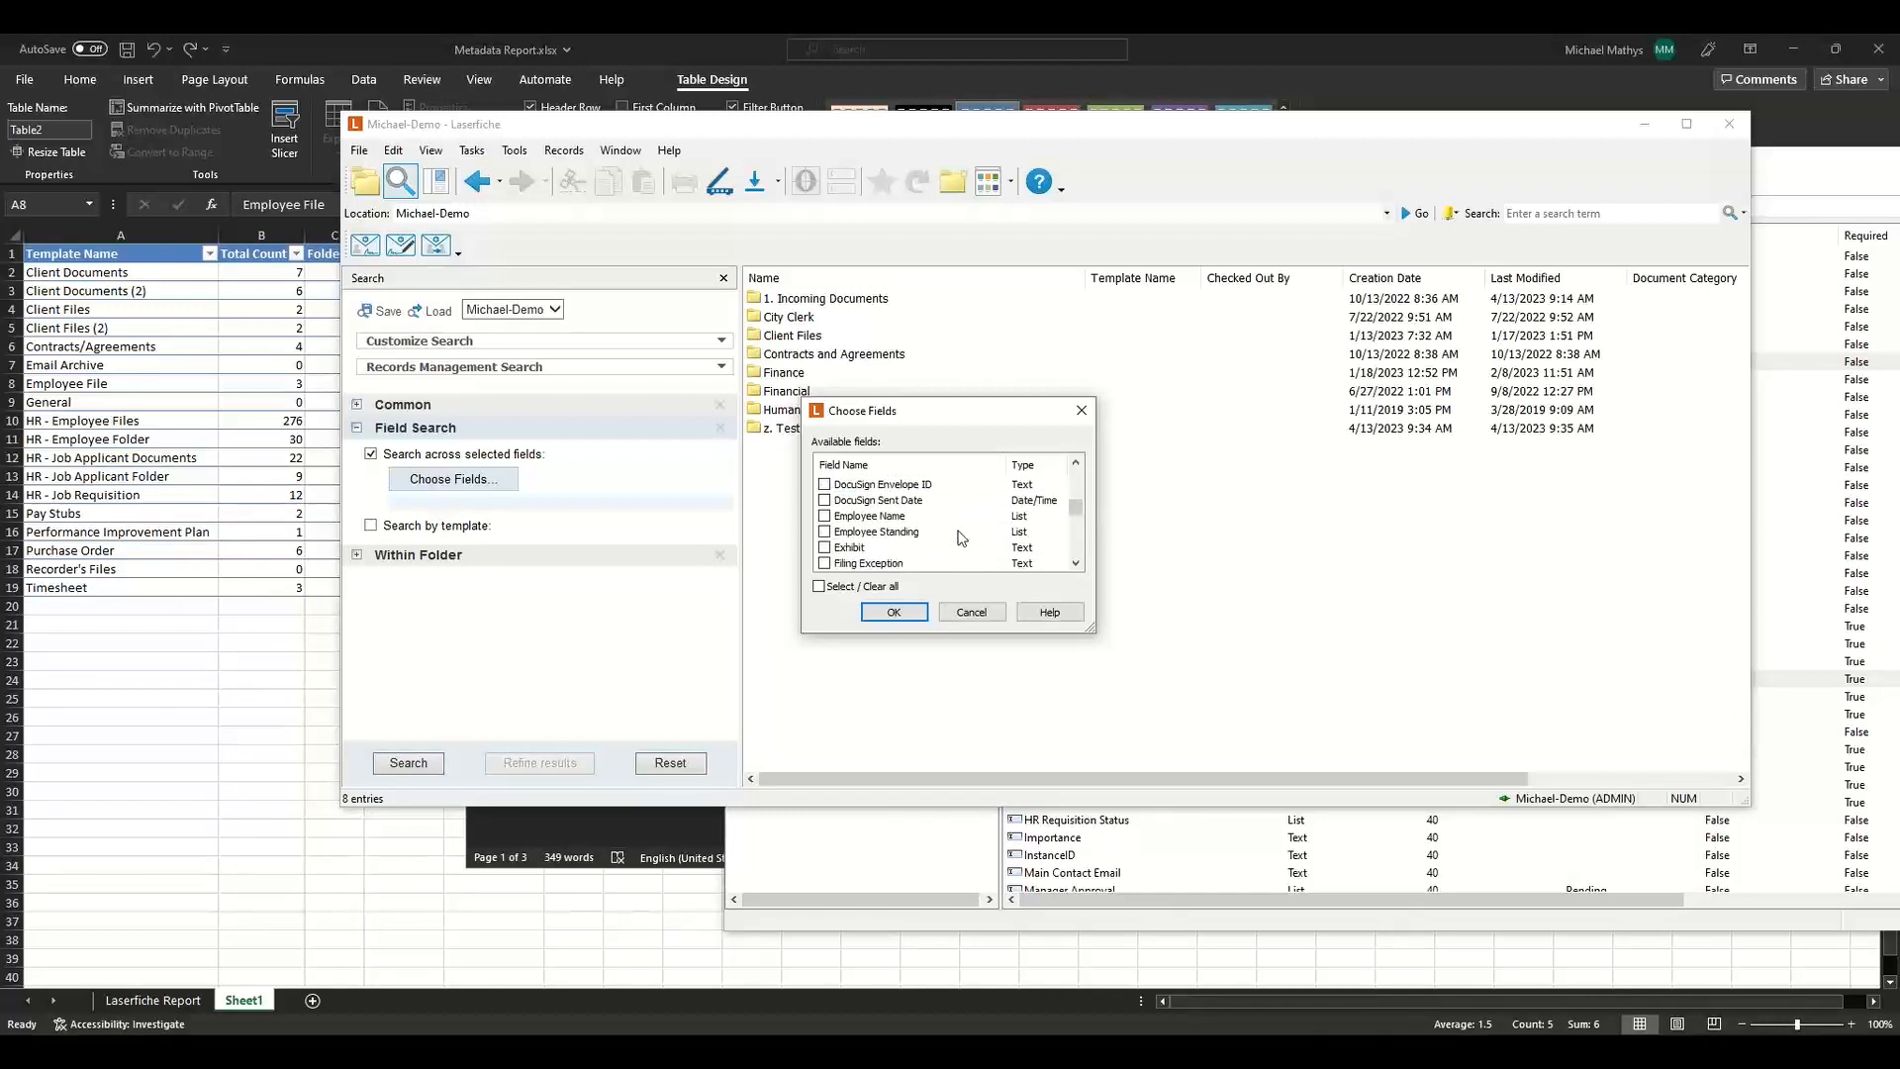
pyautogui.scroll(-3, 961, 538)
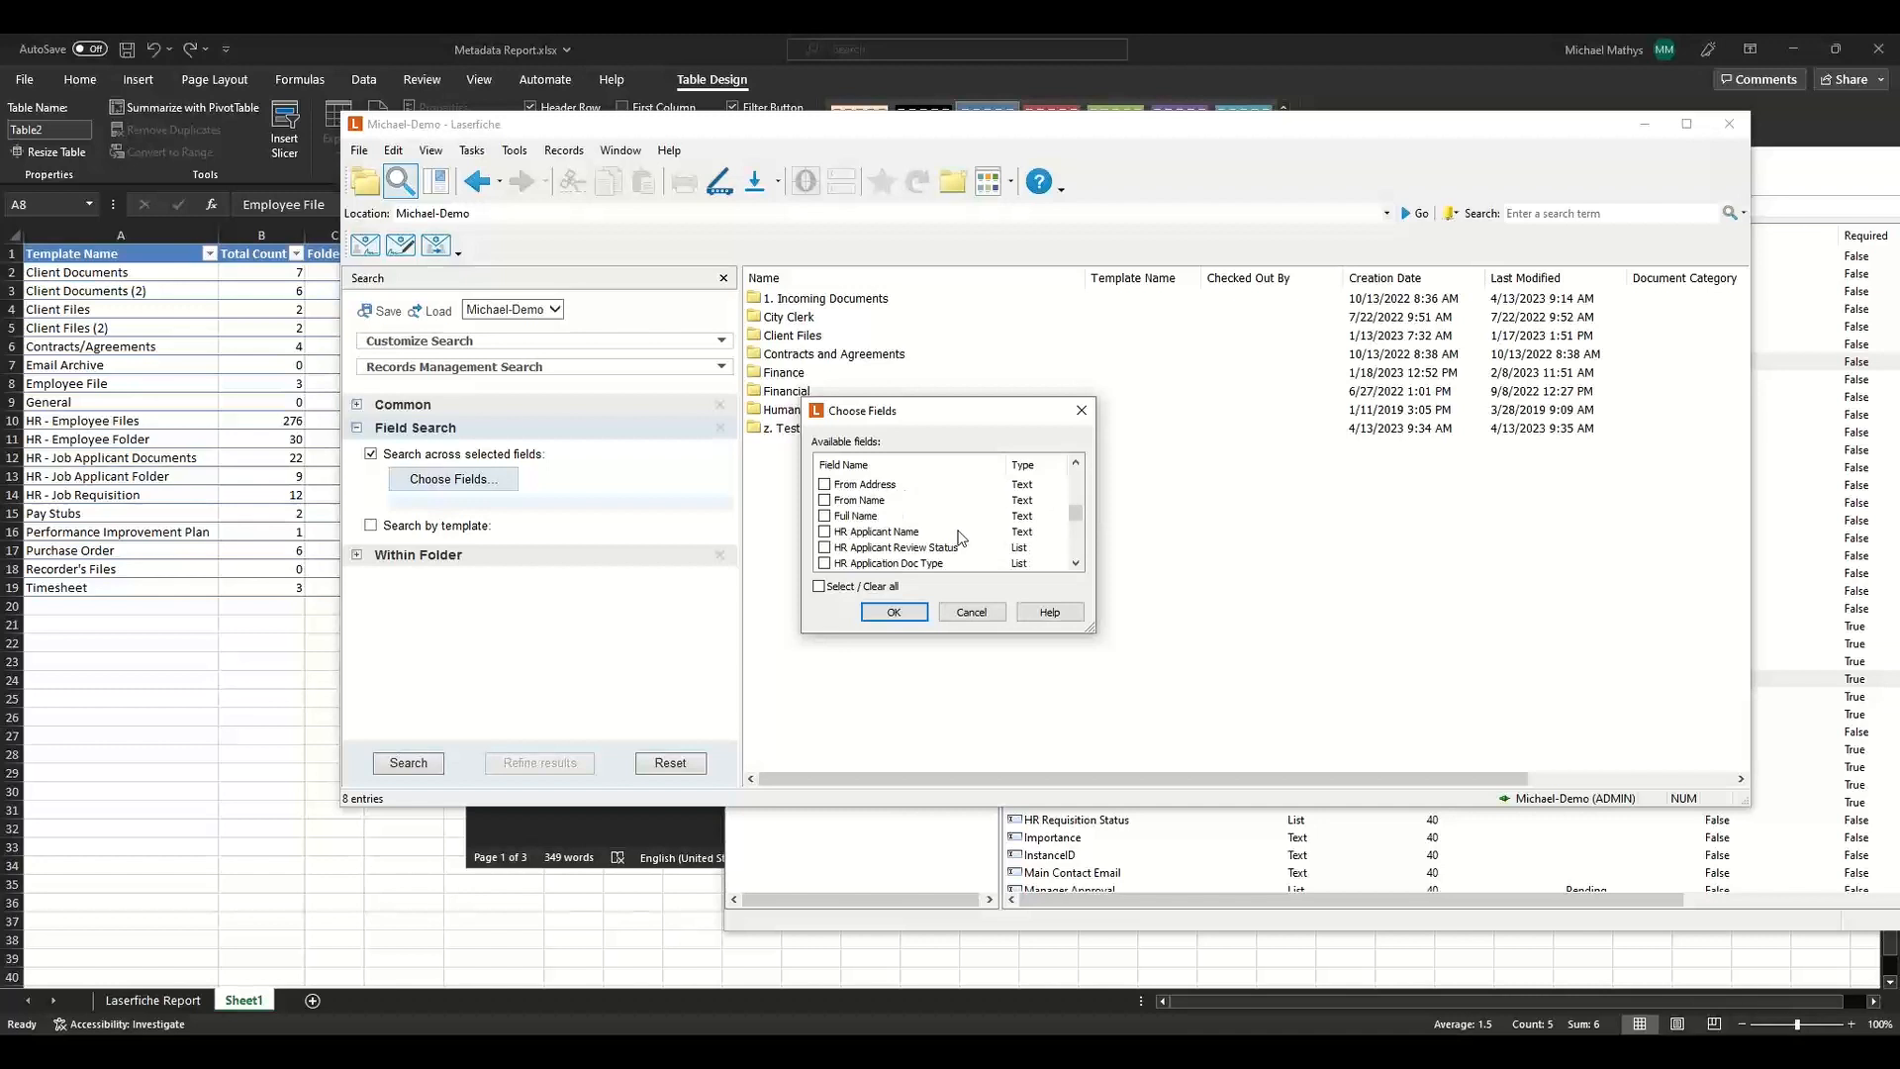
pyautogui.scroll(-1, 961, 537)
pyautogui.click(896, 535)
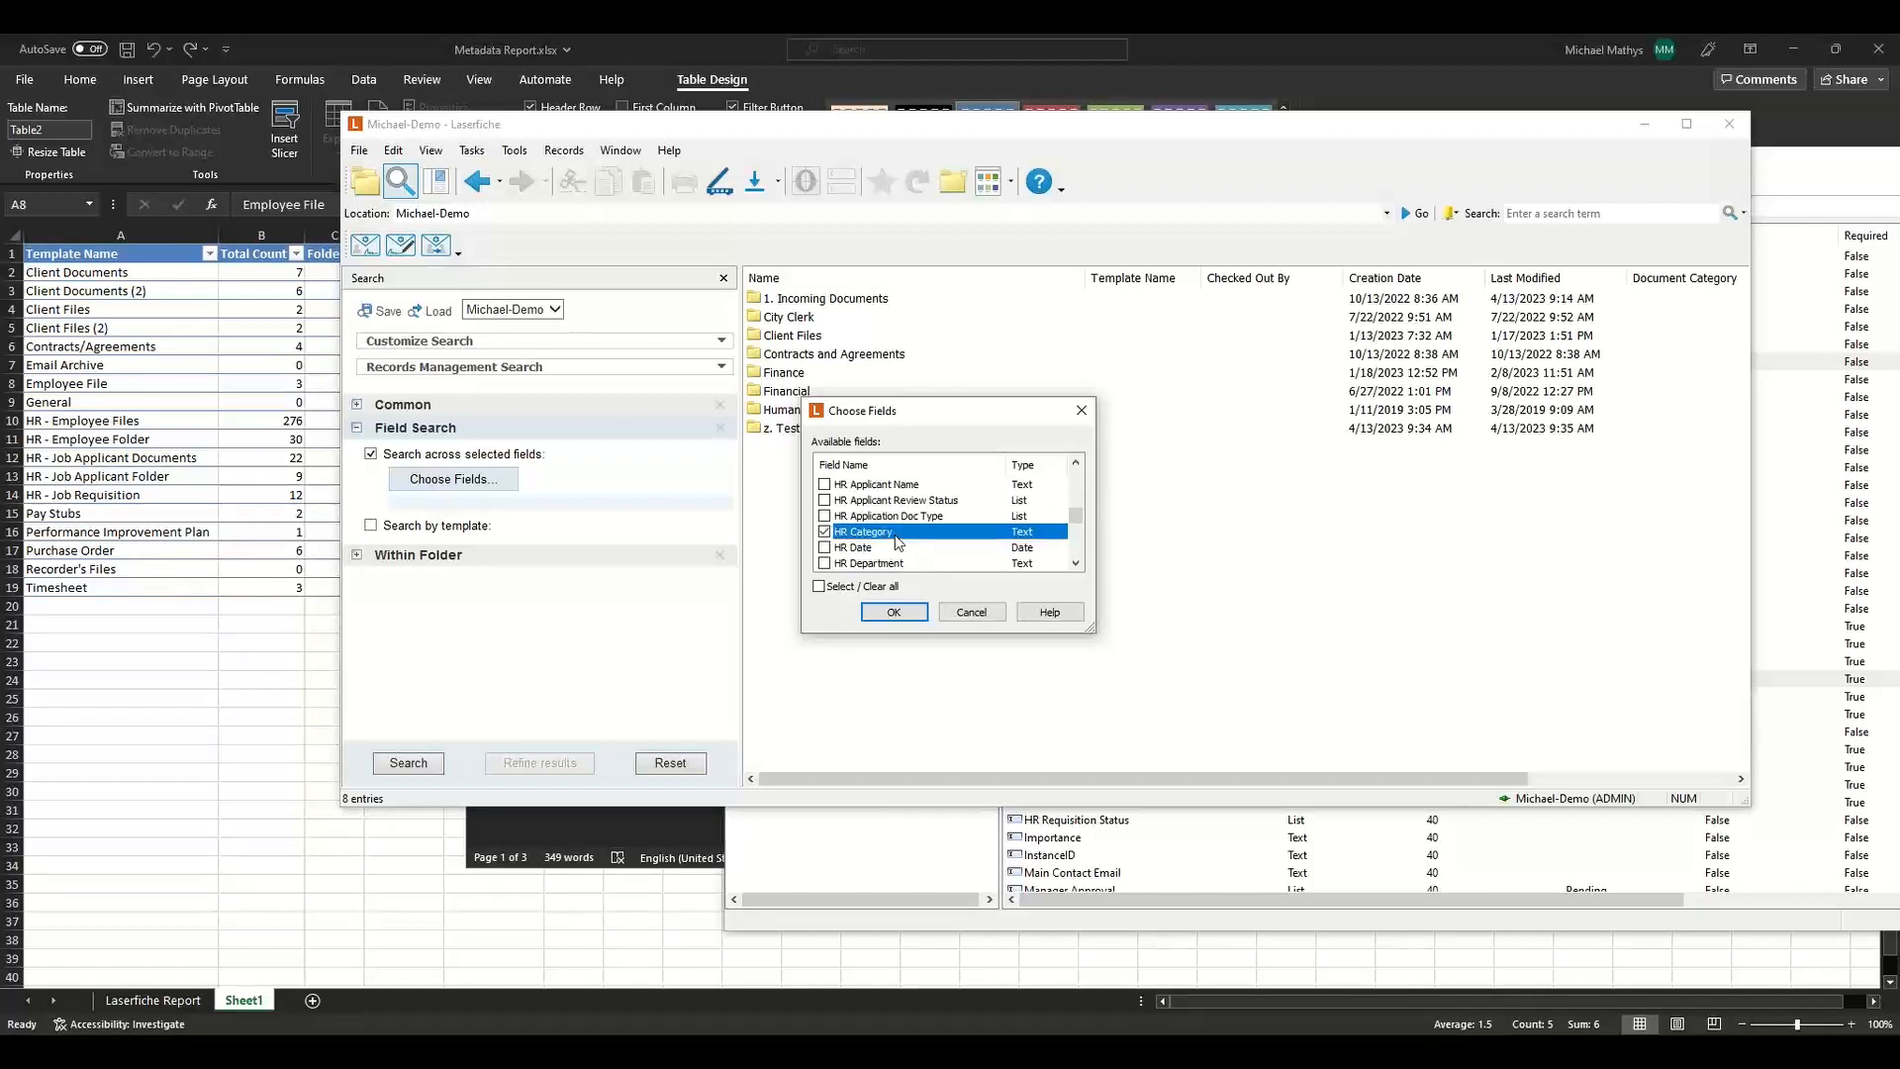
pyautogui.click(896, 613)
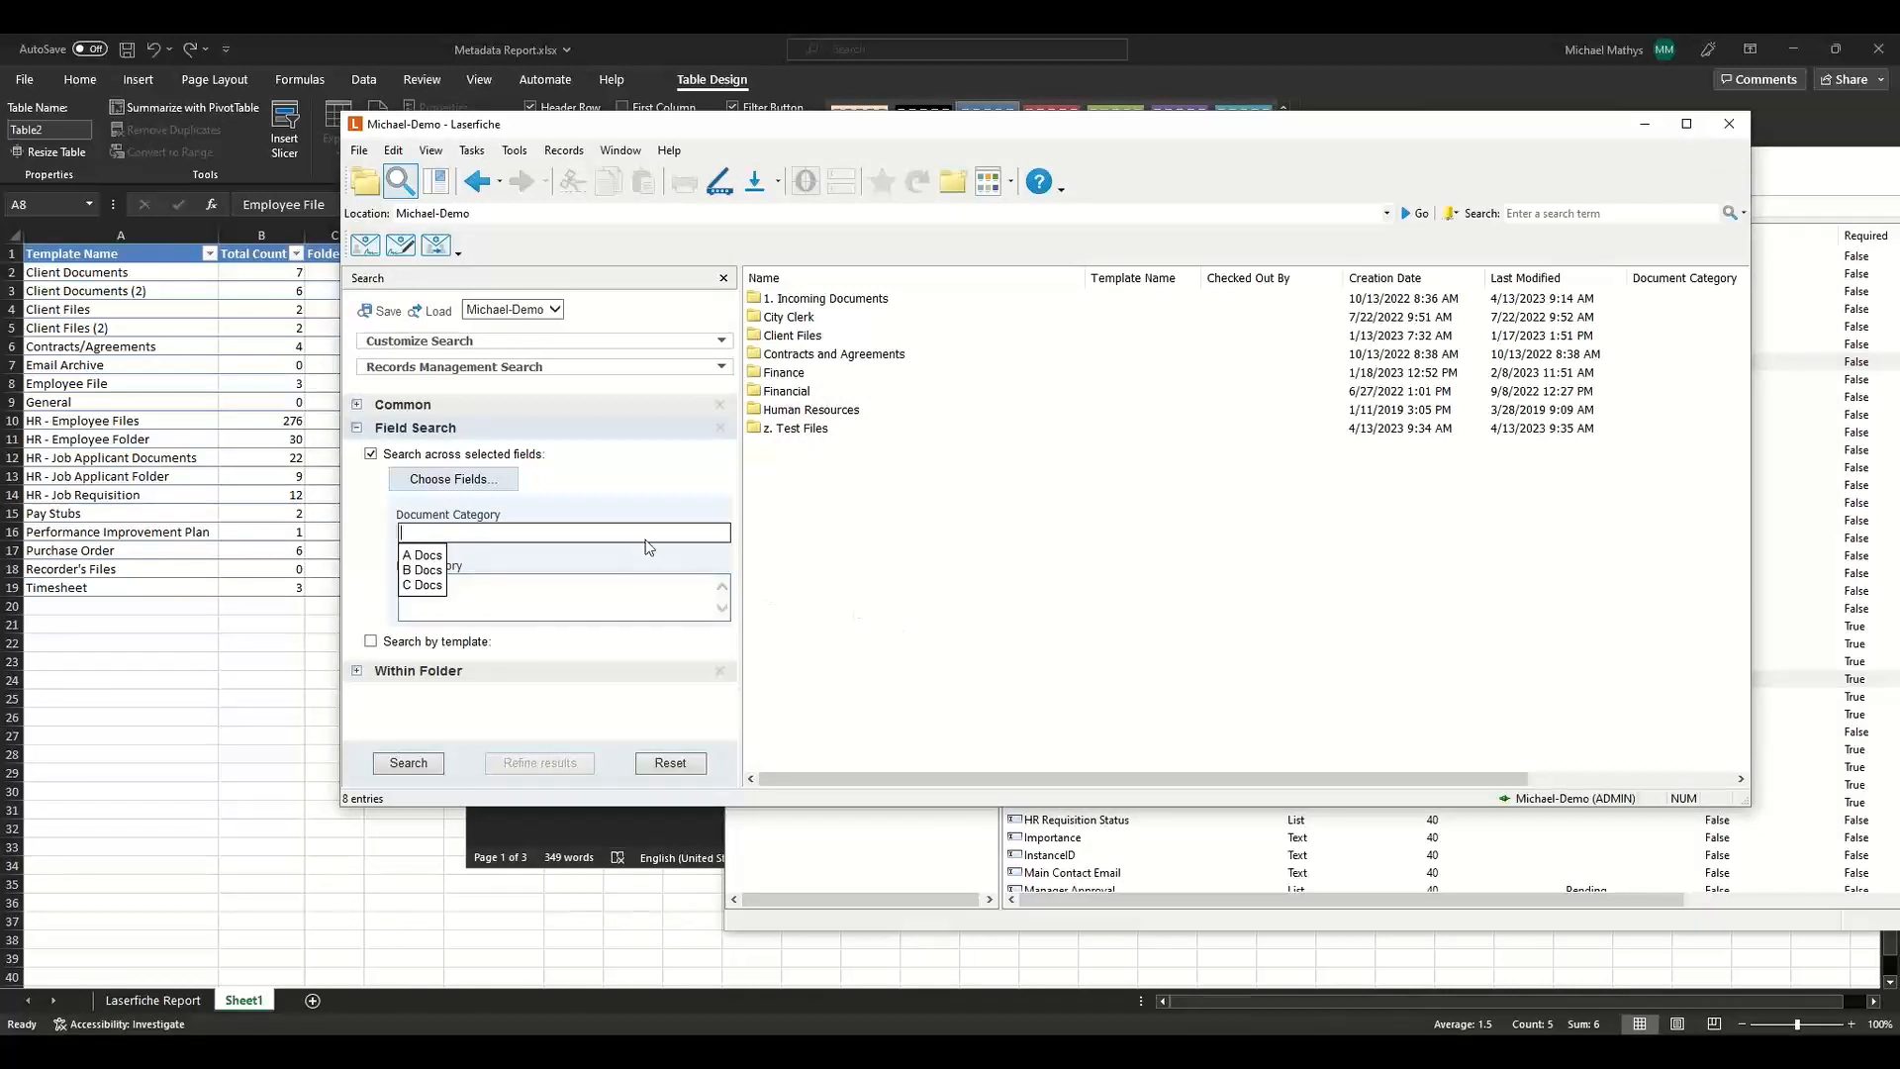
# Search for entries with any value (*) in both the Document Category and HR Category fields.
pyautogui.click(630, 598)
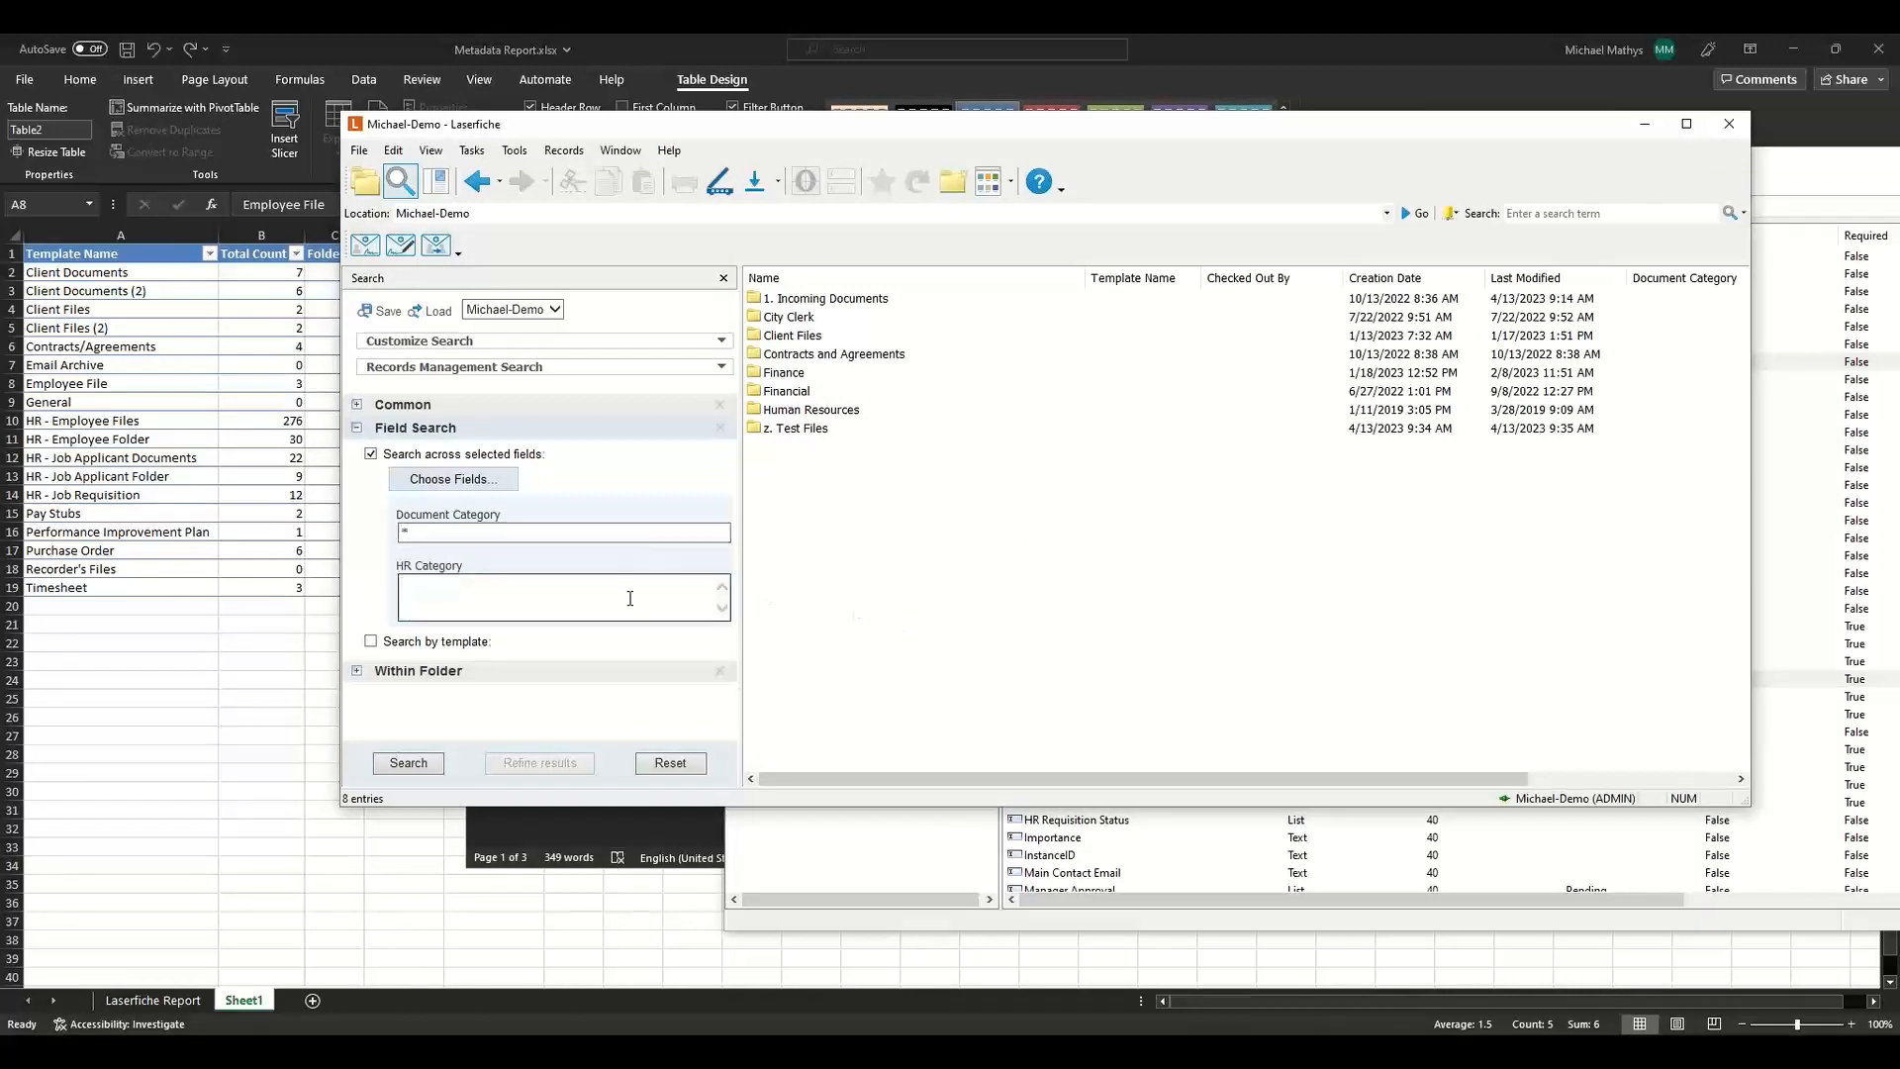
pyautogui.write('*')
pyautogui.click(431, 764)
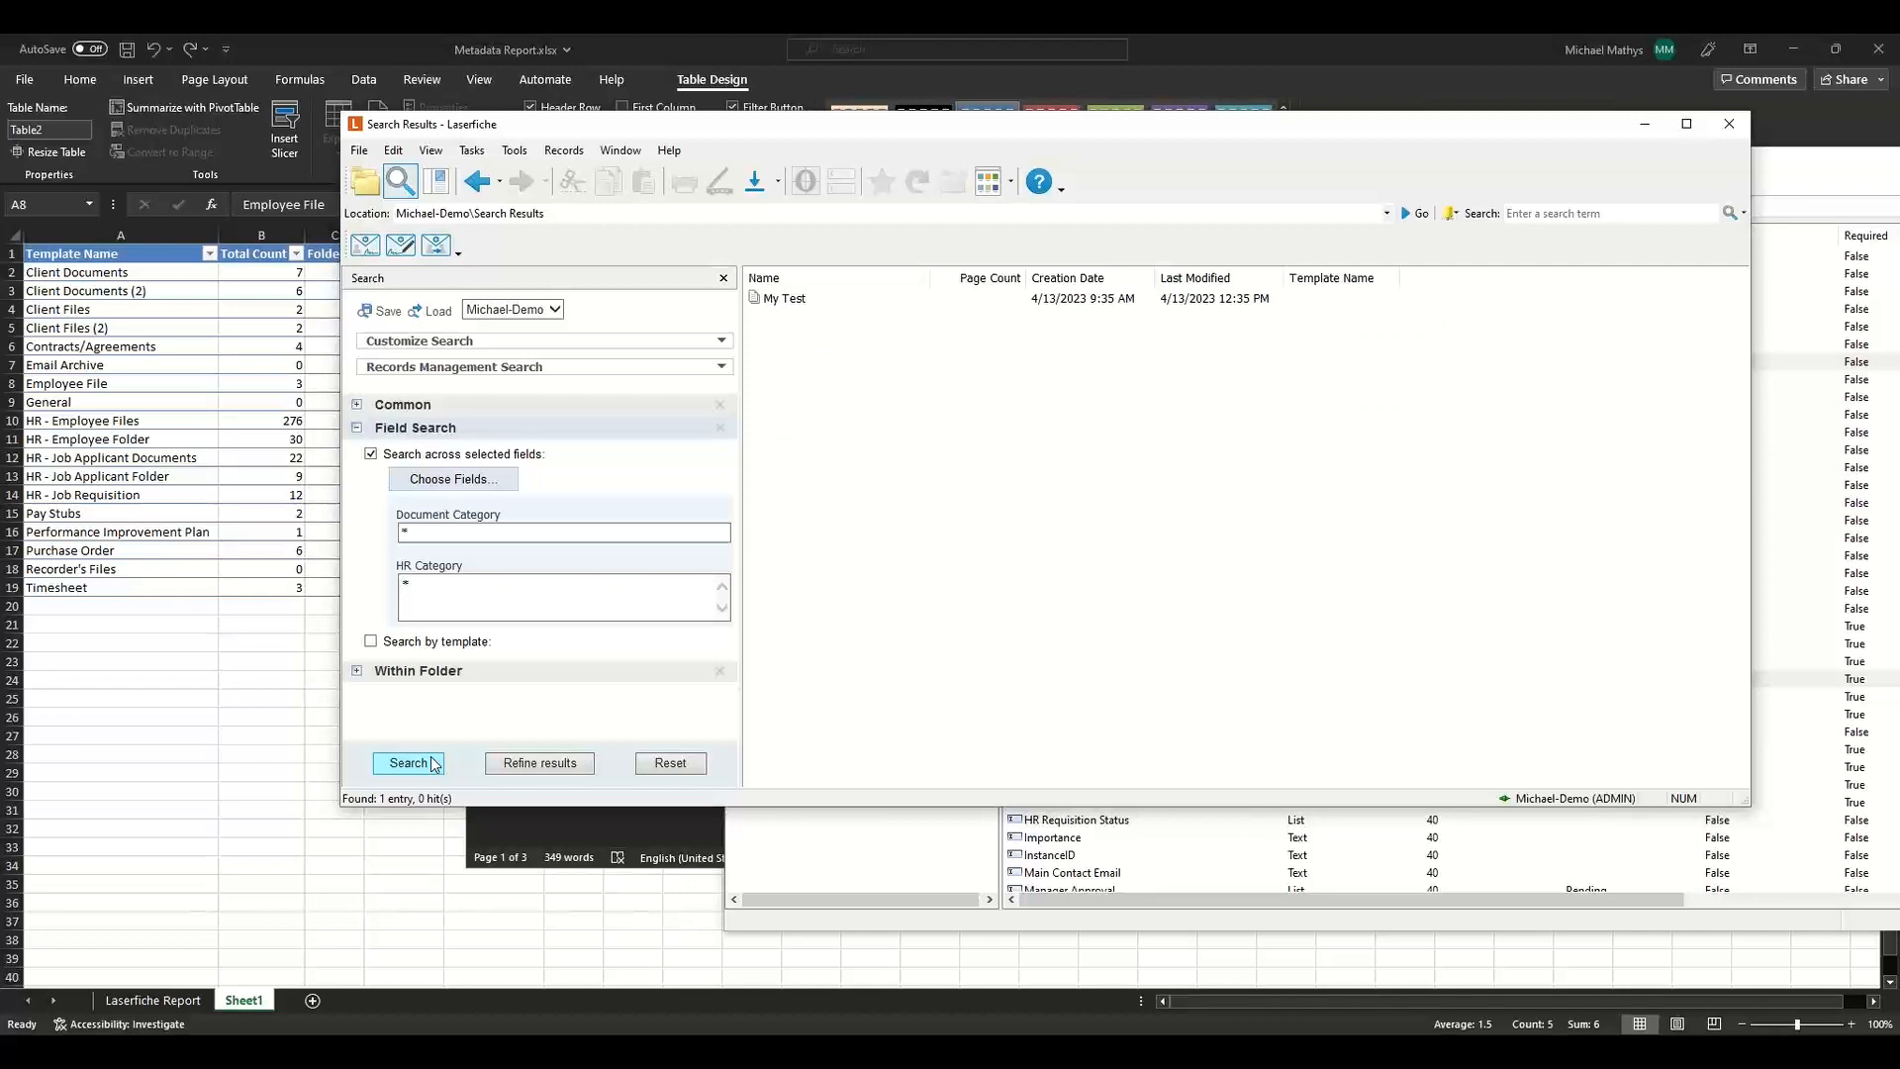
# Open the My Test entry's metadata and remove the Document Category field from it.
pyautogui.click(1041, 299)
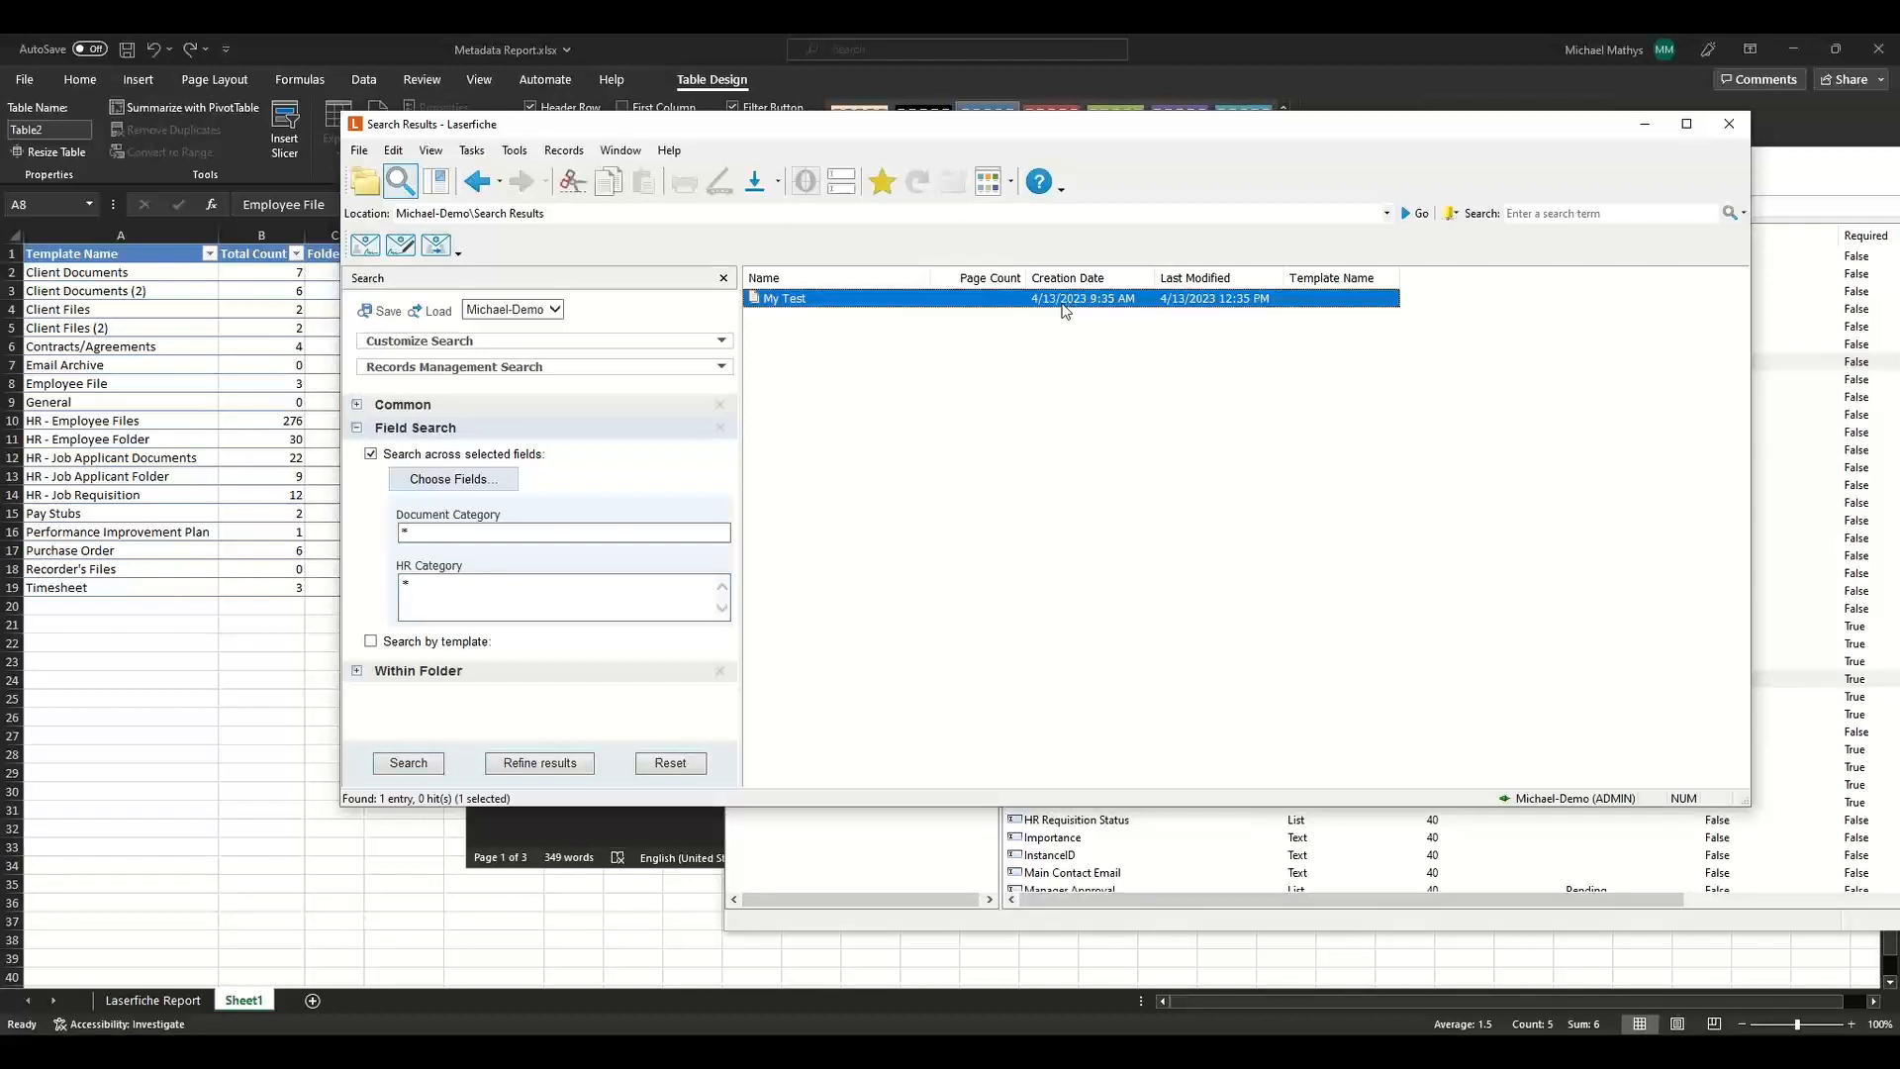
pyautogui.click(841, 181)
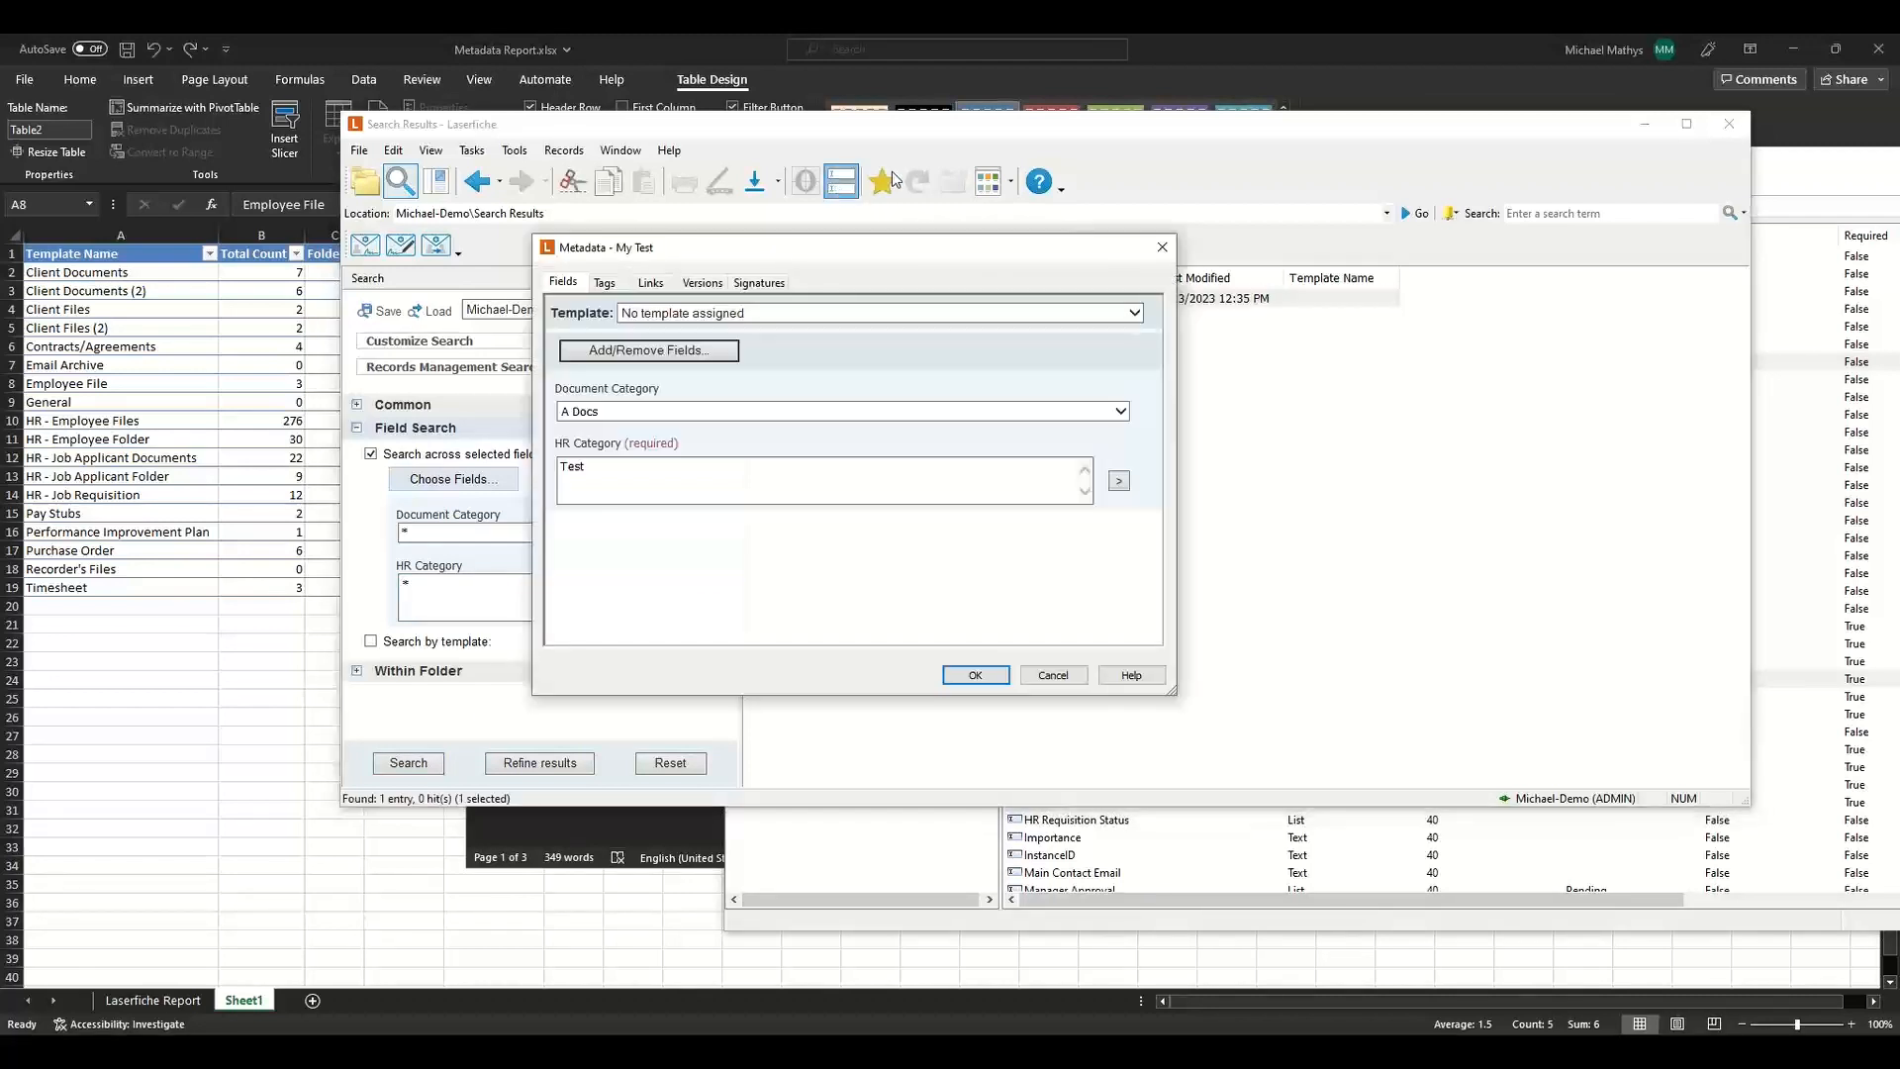
pyautogui.click(754, 467)
pyautogui.click(714, 413)
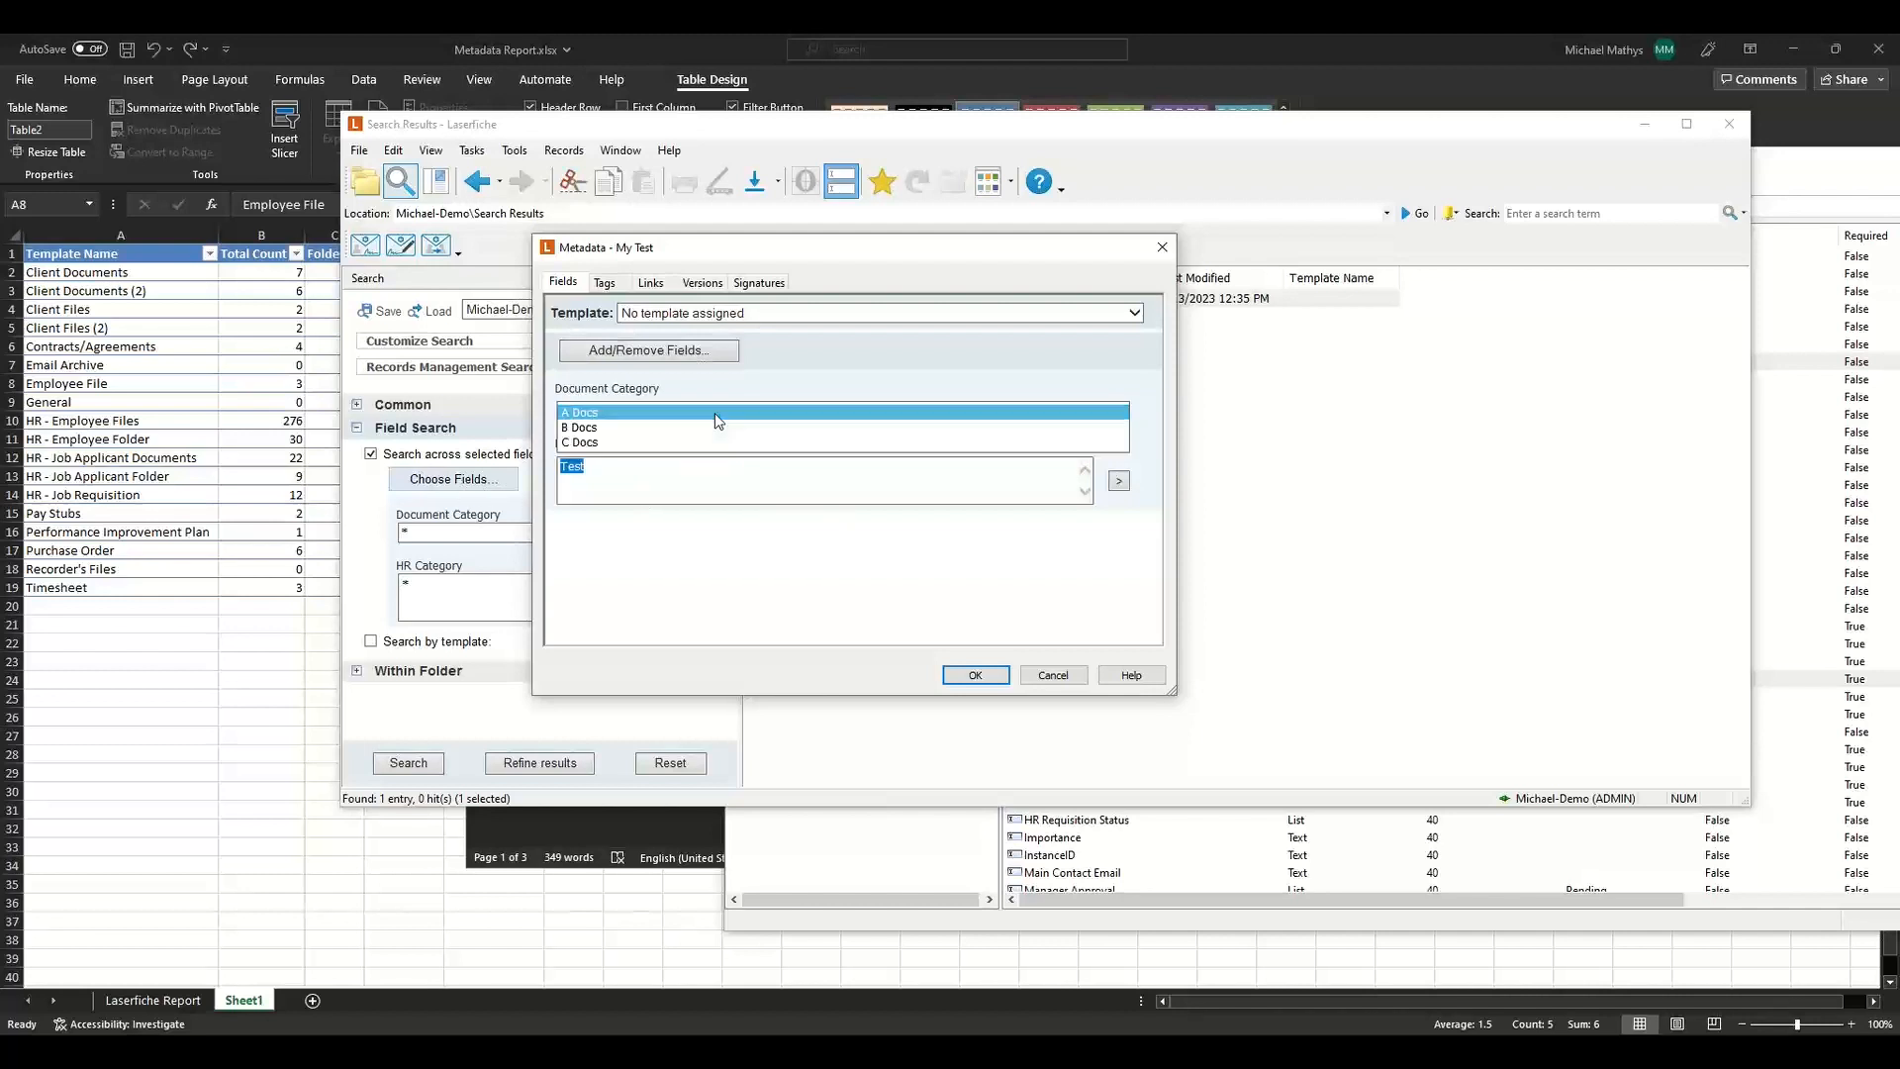
pyautogui.click(709, 426)
pyautogui.click(692, 352)
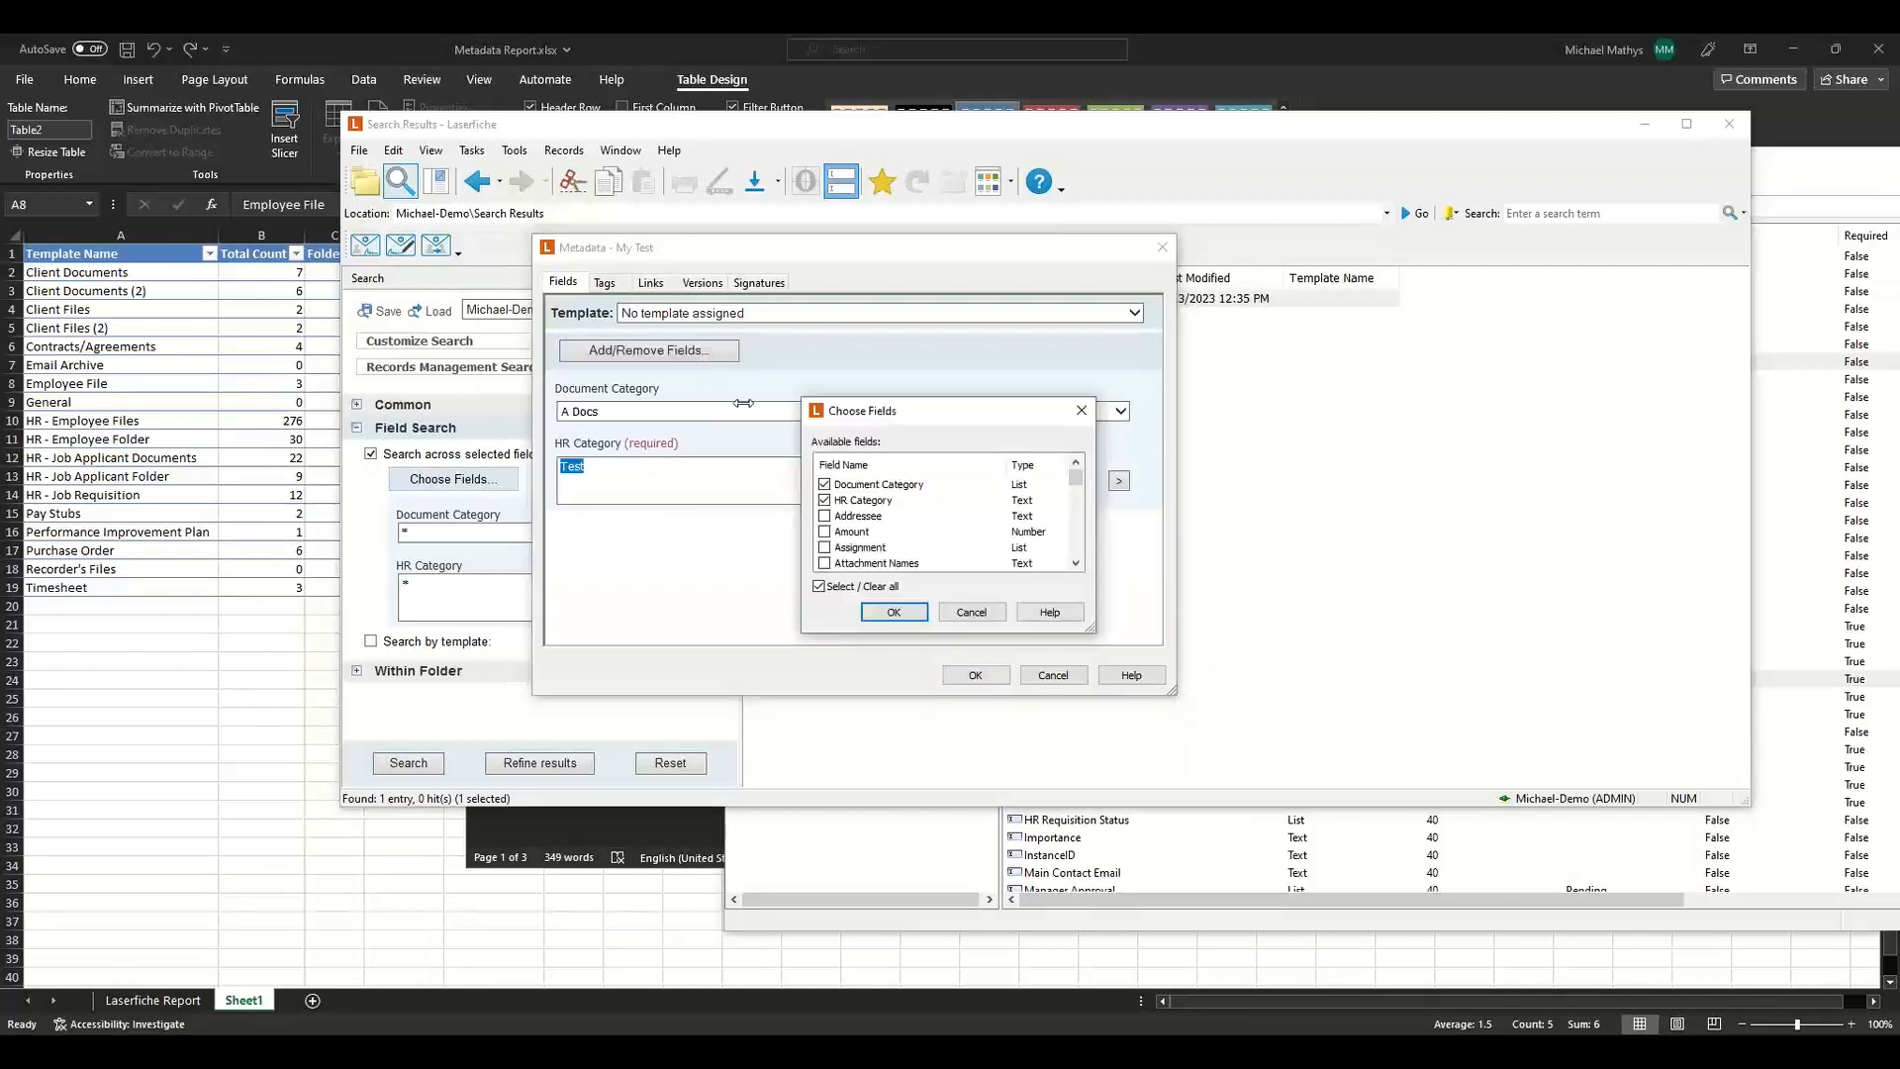
pyautogui.click(824, 485)
pyautogui.click(865, 614)
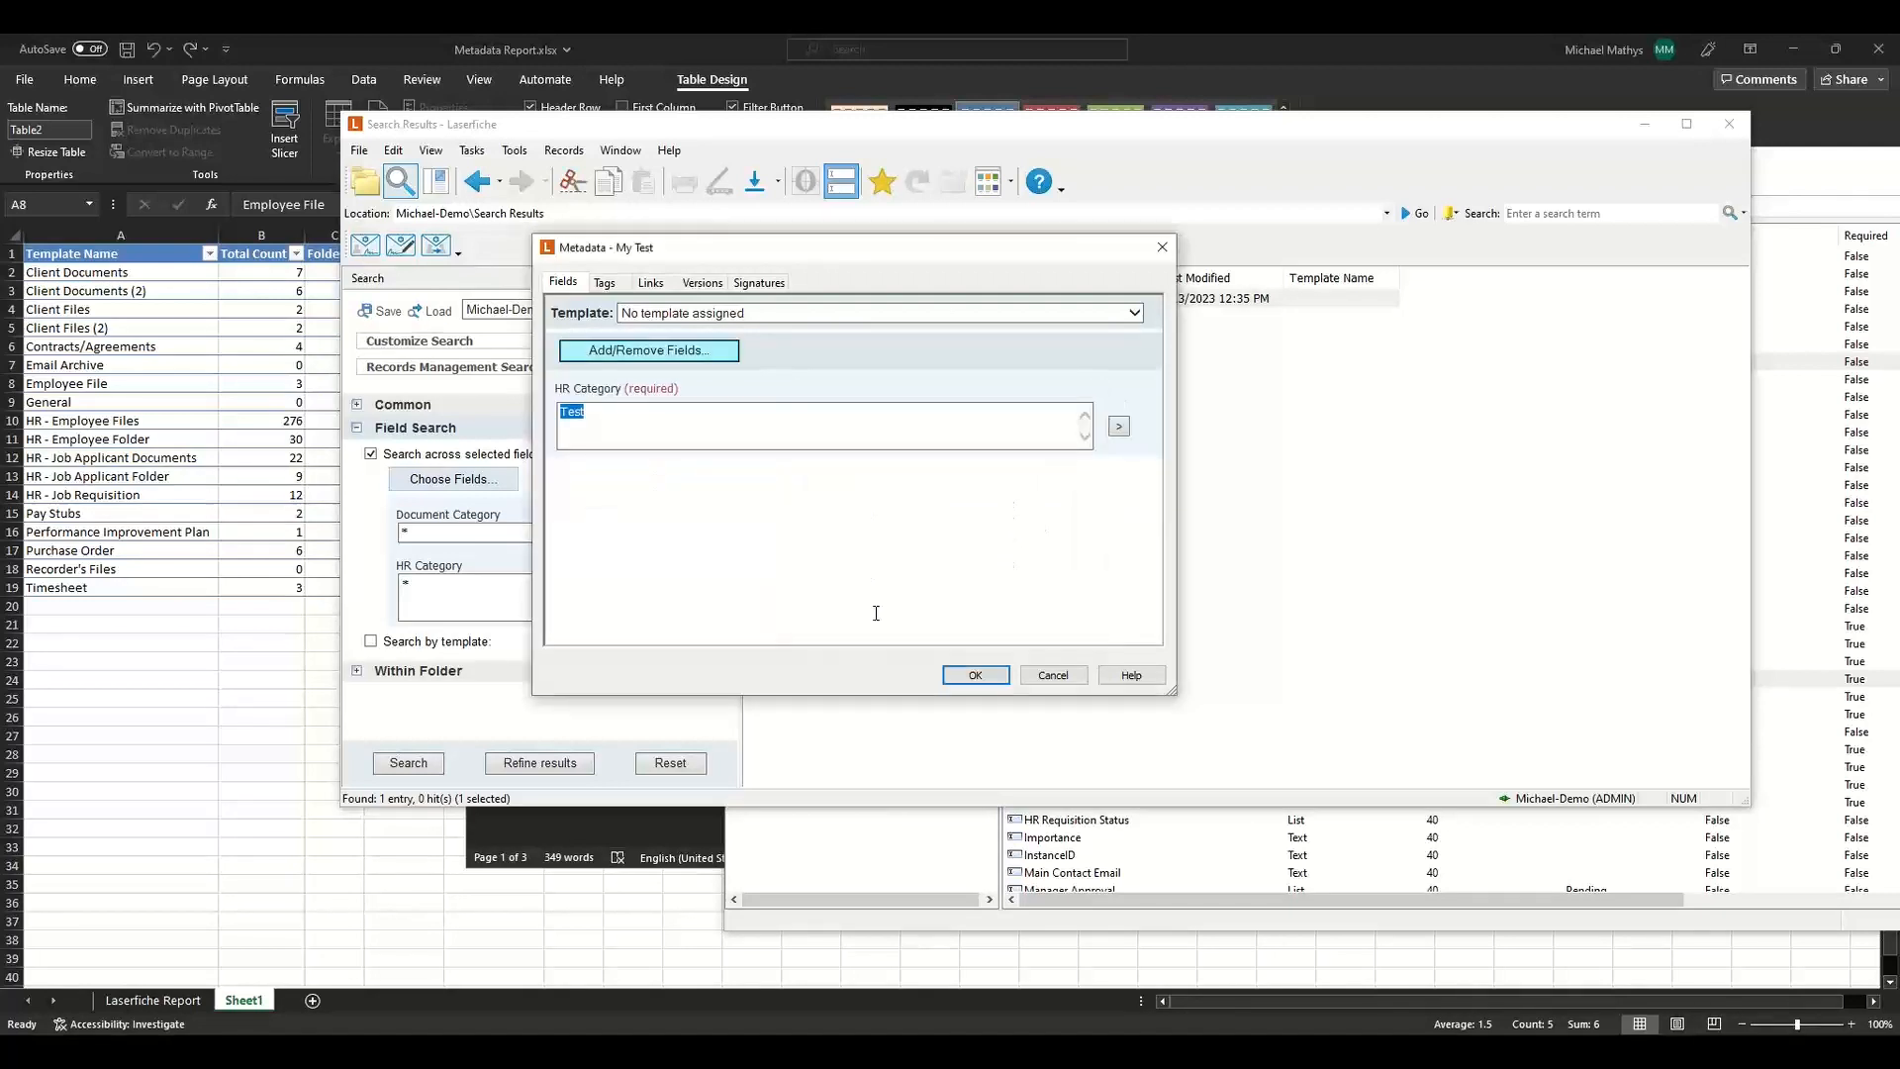
pyautogui.click(956, 675)
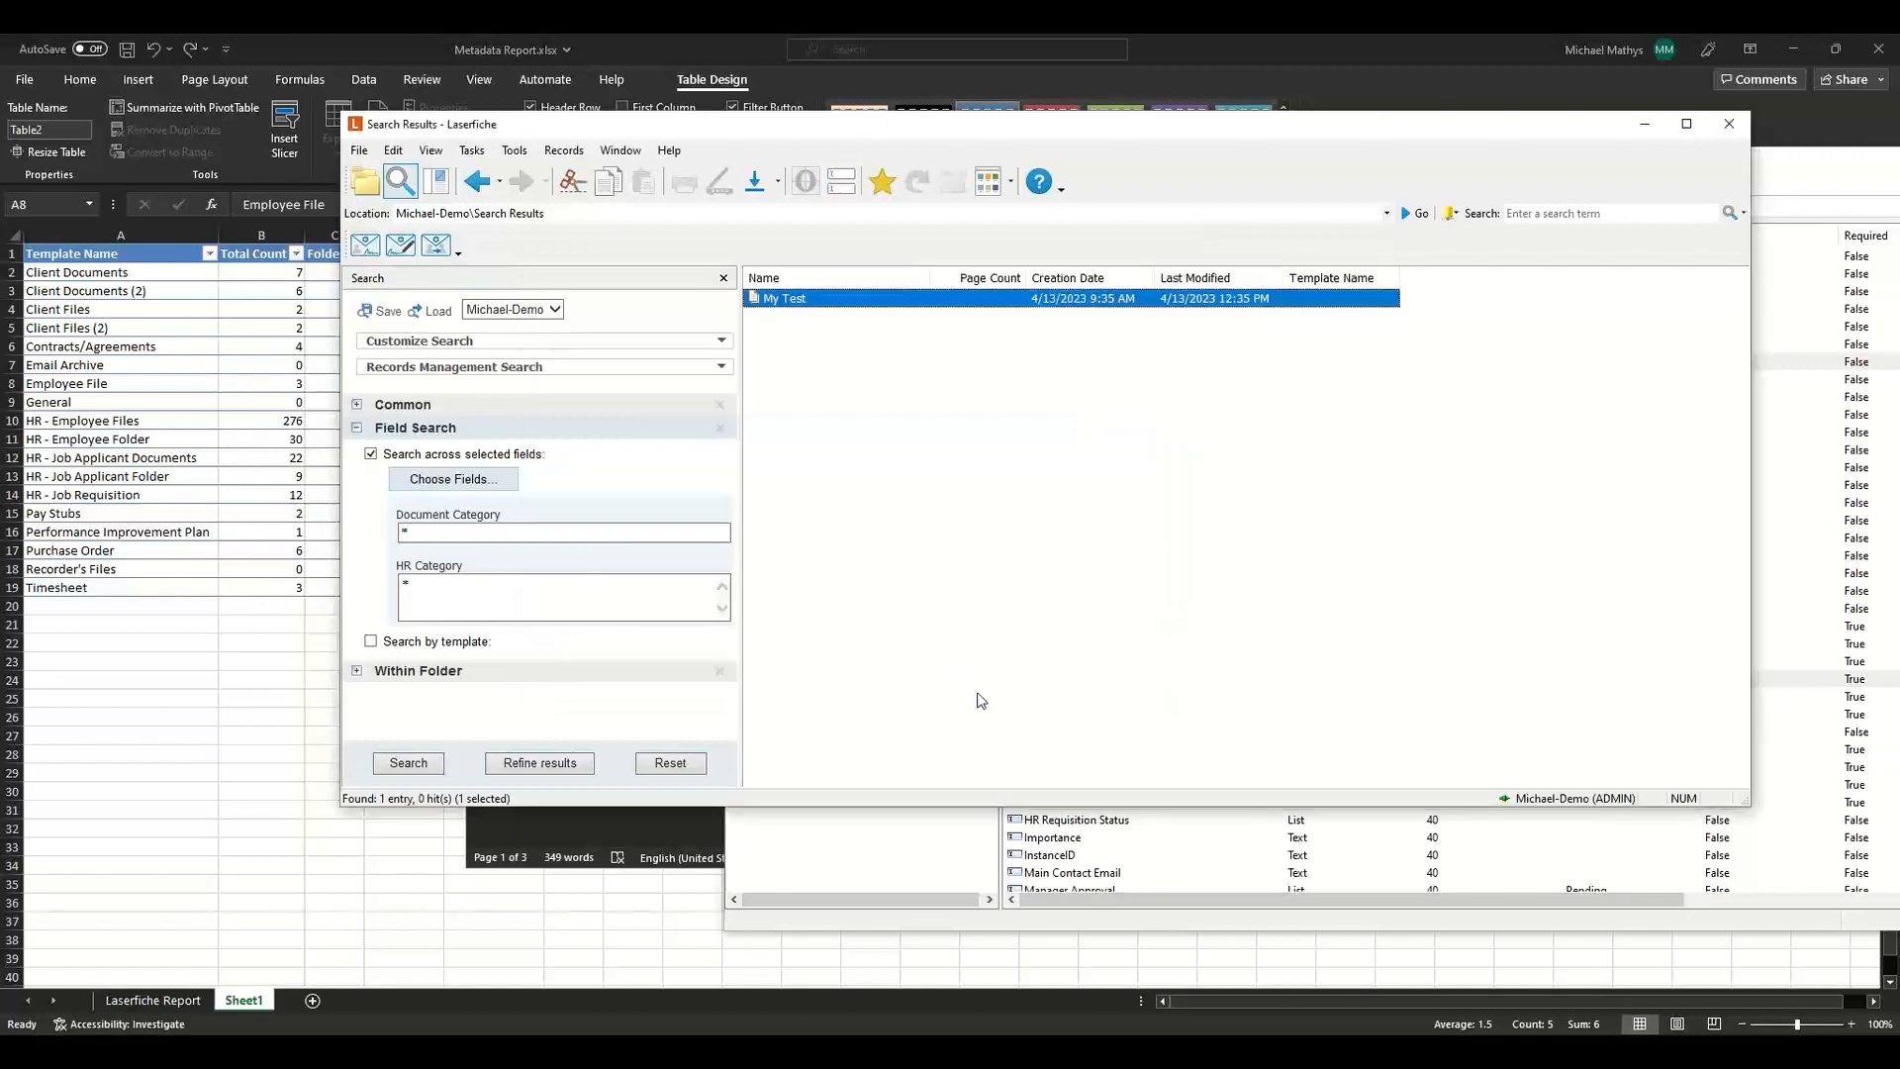
# Merge the HR Category field into the Document Category field in the administration console.
pyautogui.click(1143, 917)
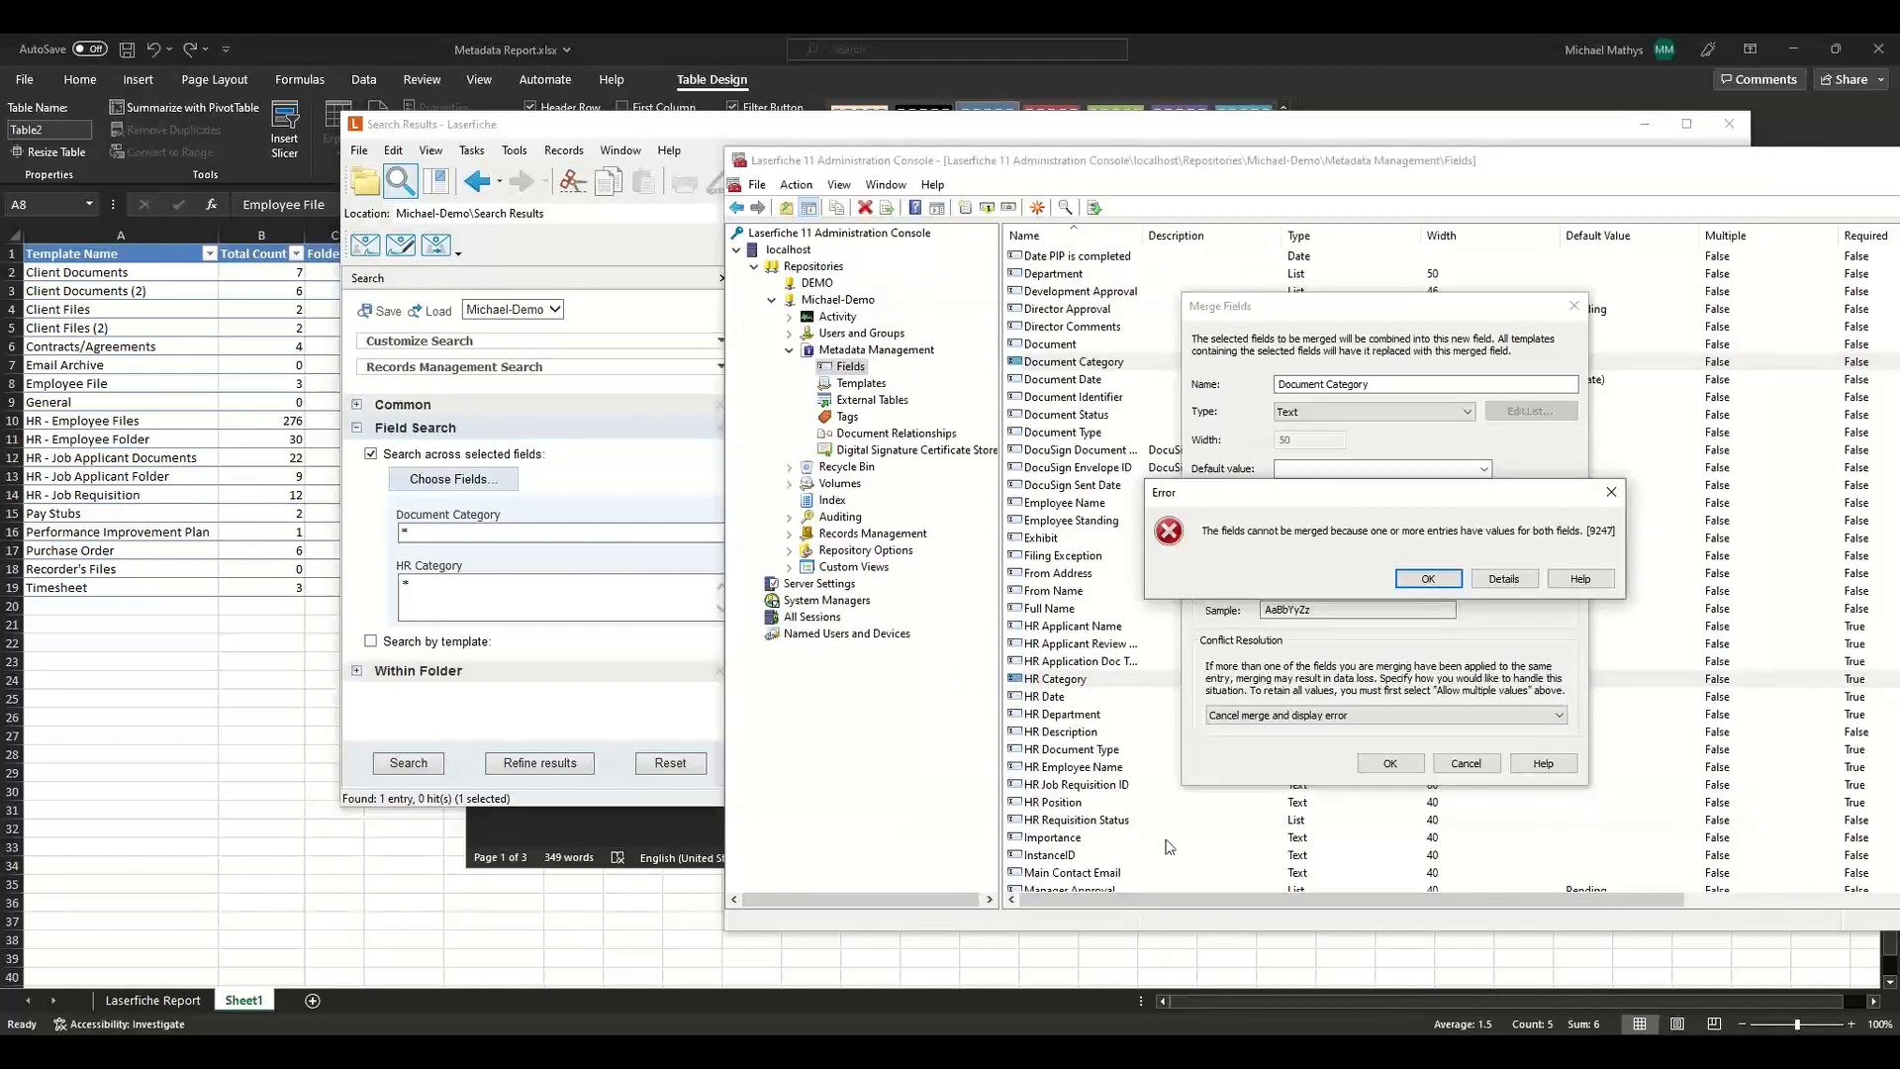
pyautogui.click(1421, 582)
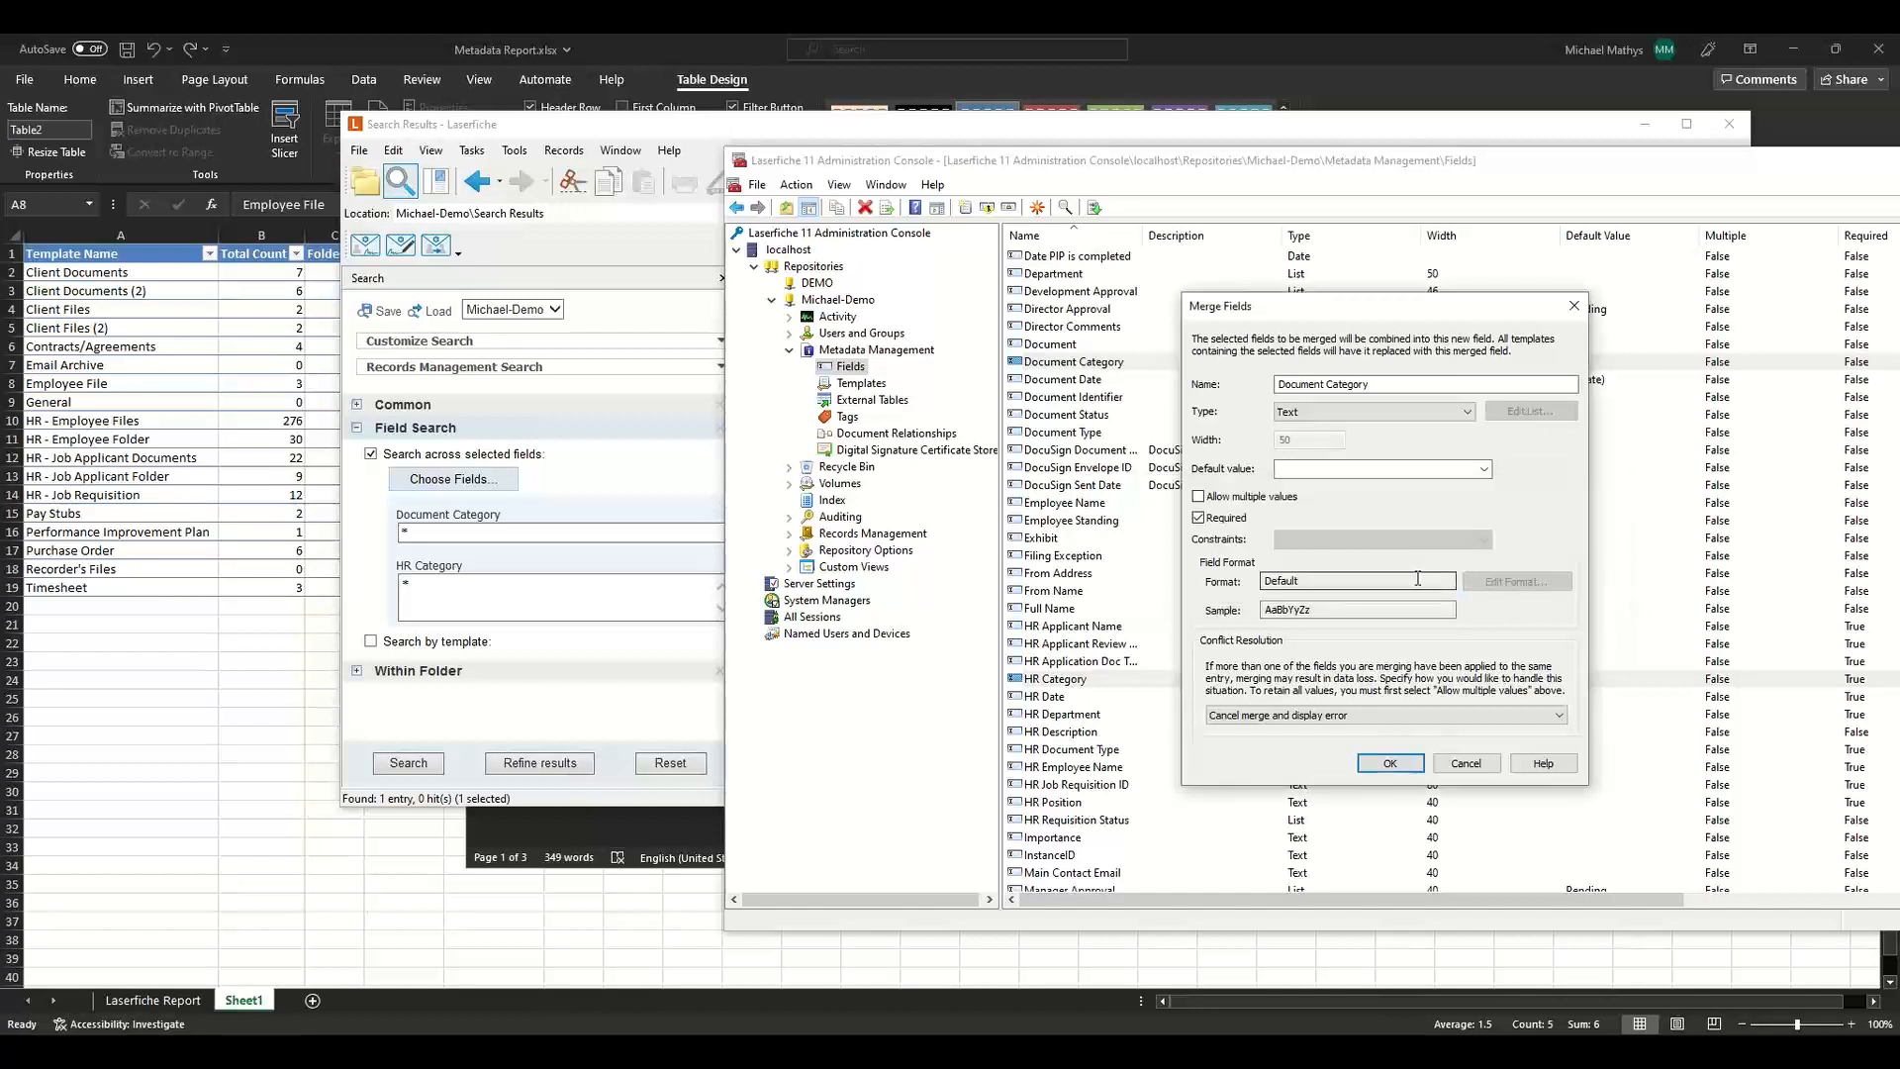
pyautogui.click(1411, 764)
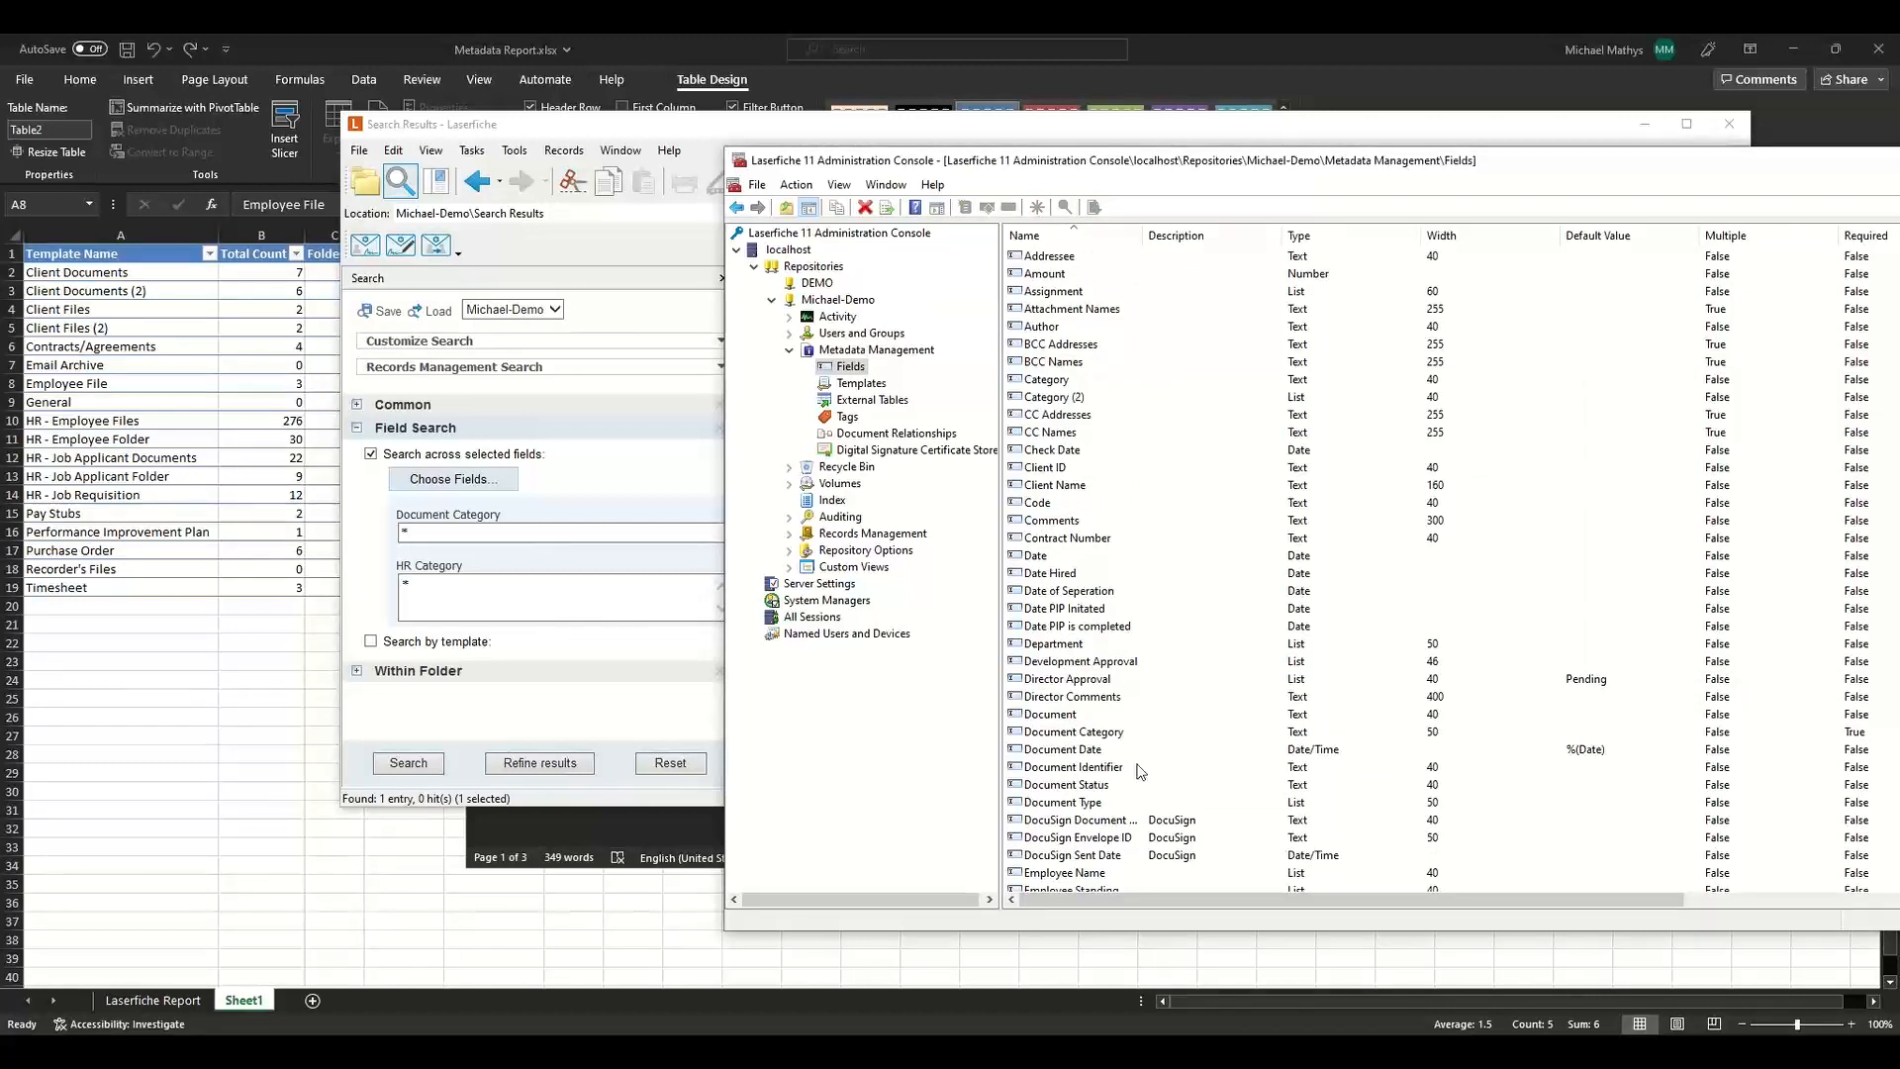
# Select the Document Category field and scroll through the field list to review the remaining fields.
pyautogui.click(1115, 735)
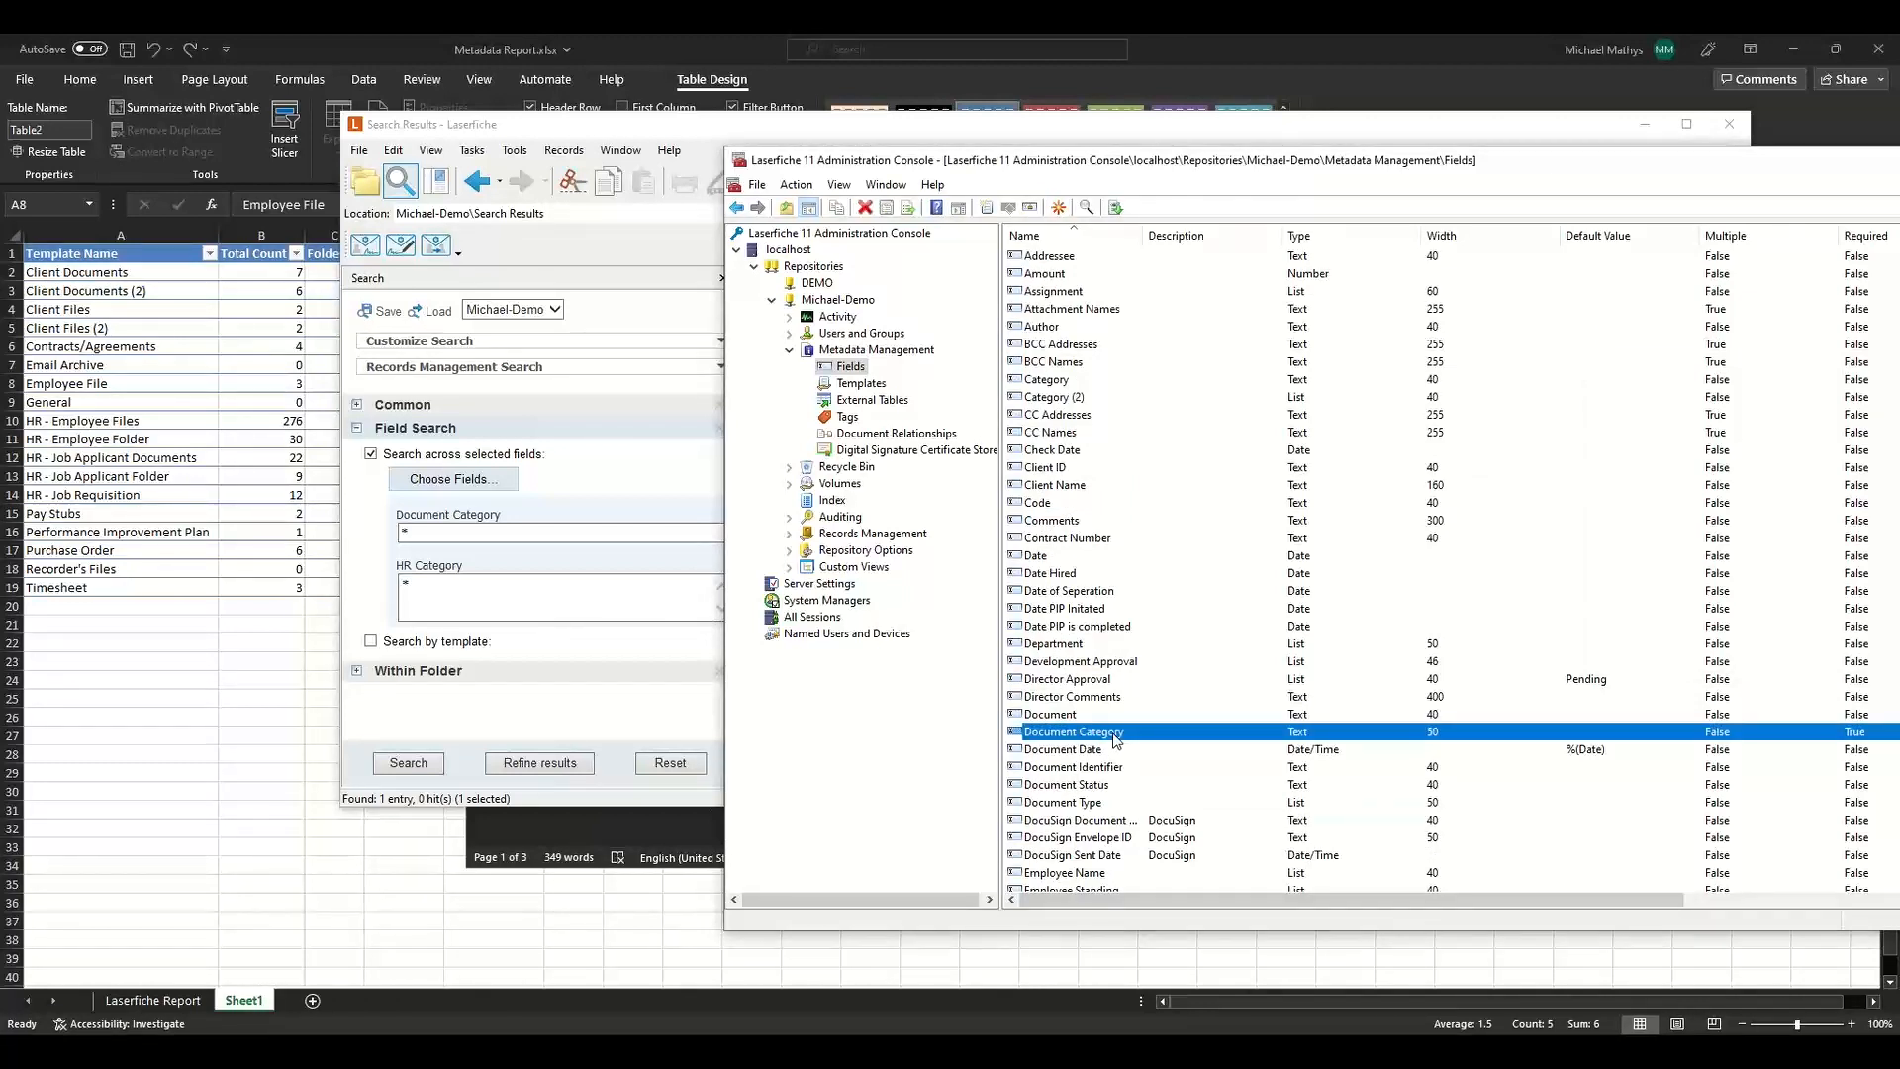
pyautogui.scroll(-5, 1115, 737)
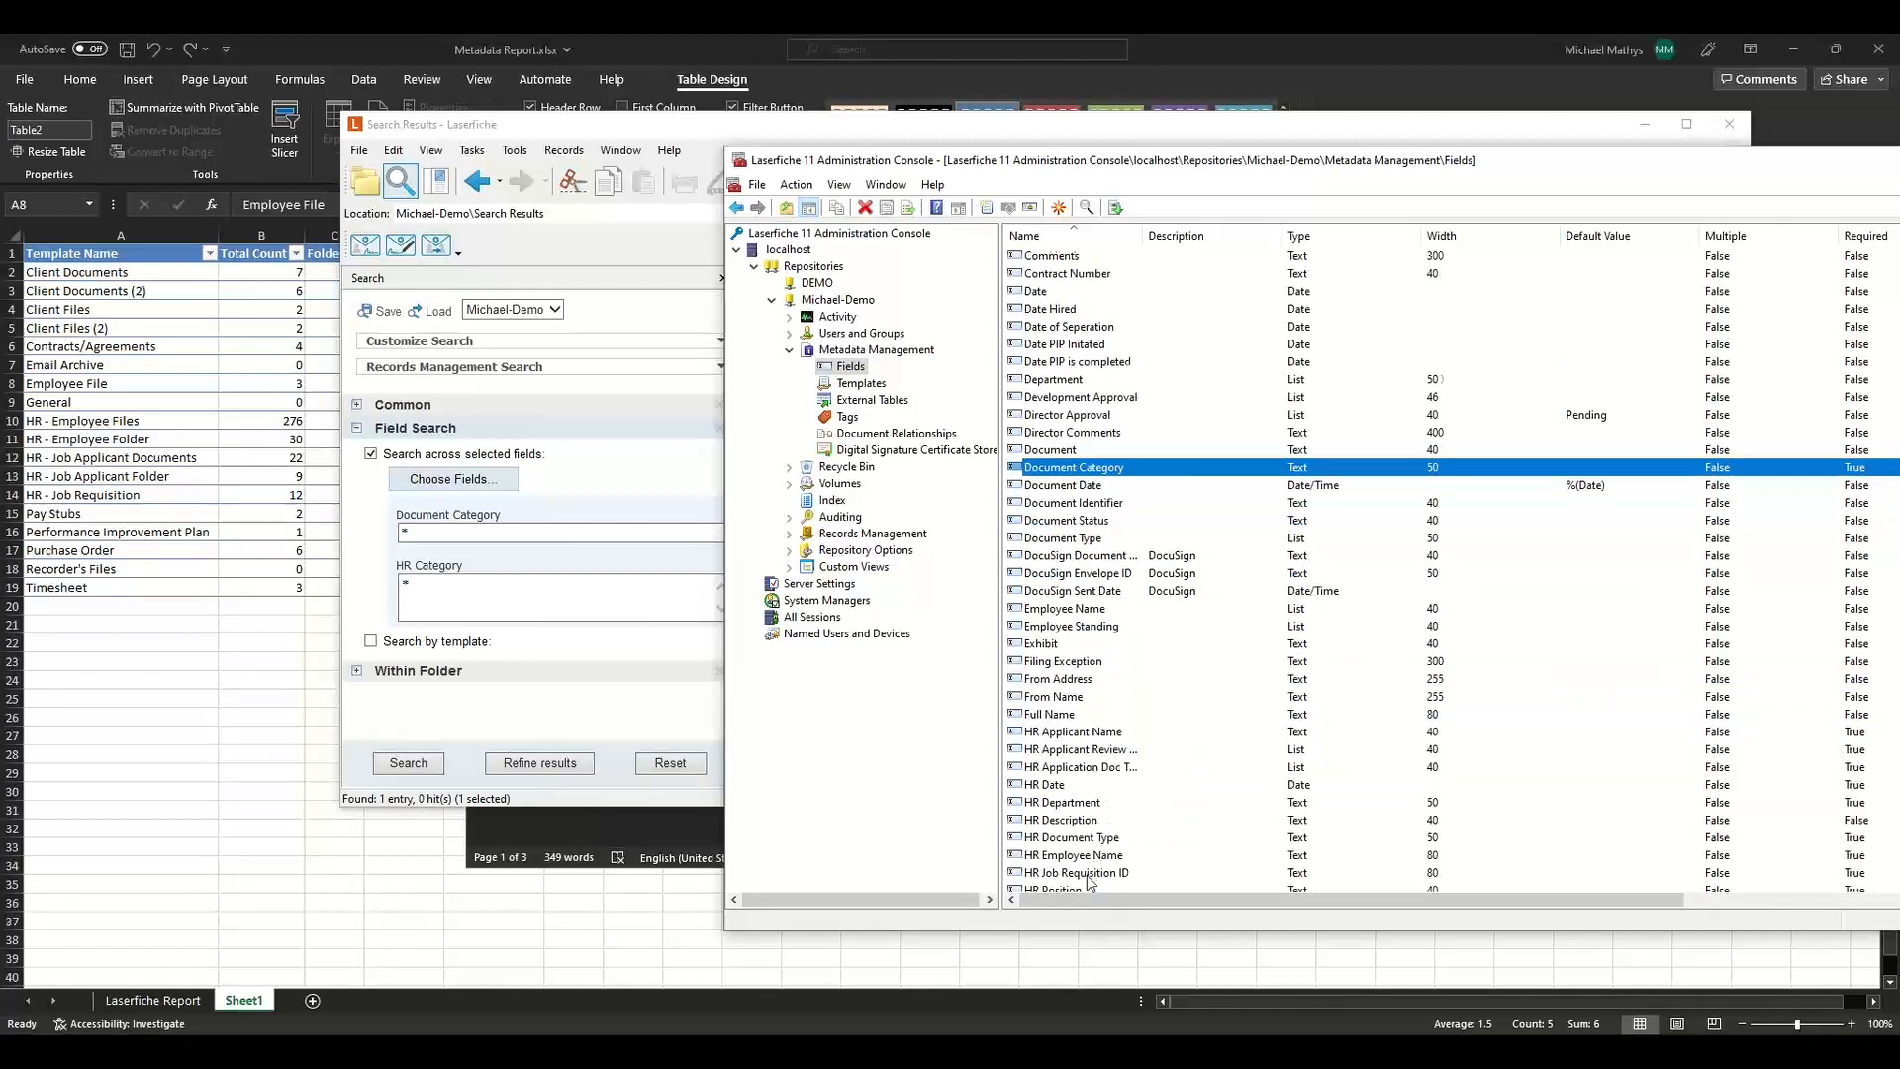
pyautogui.scroll(-2, 1089, 882)
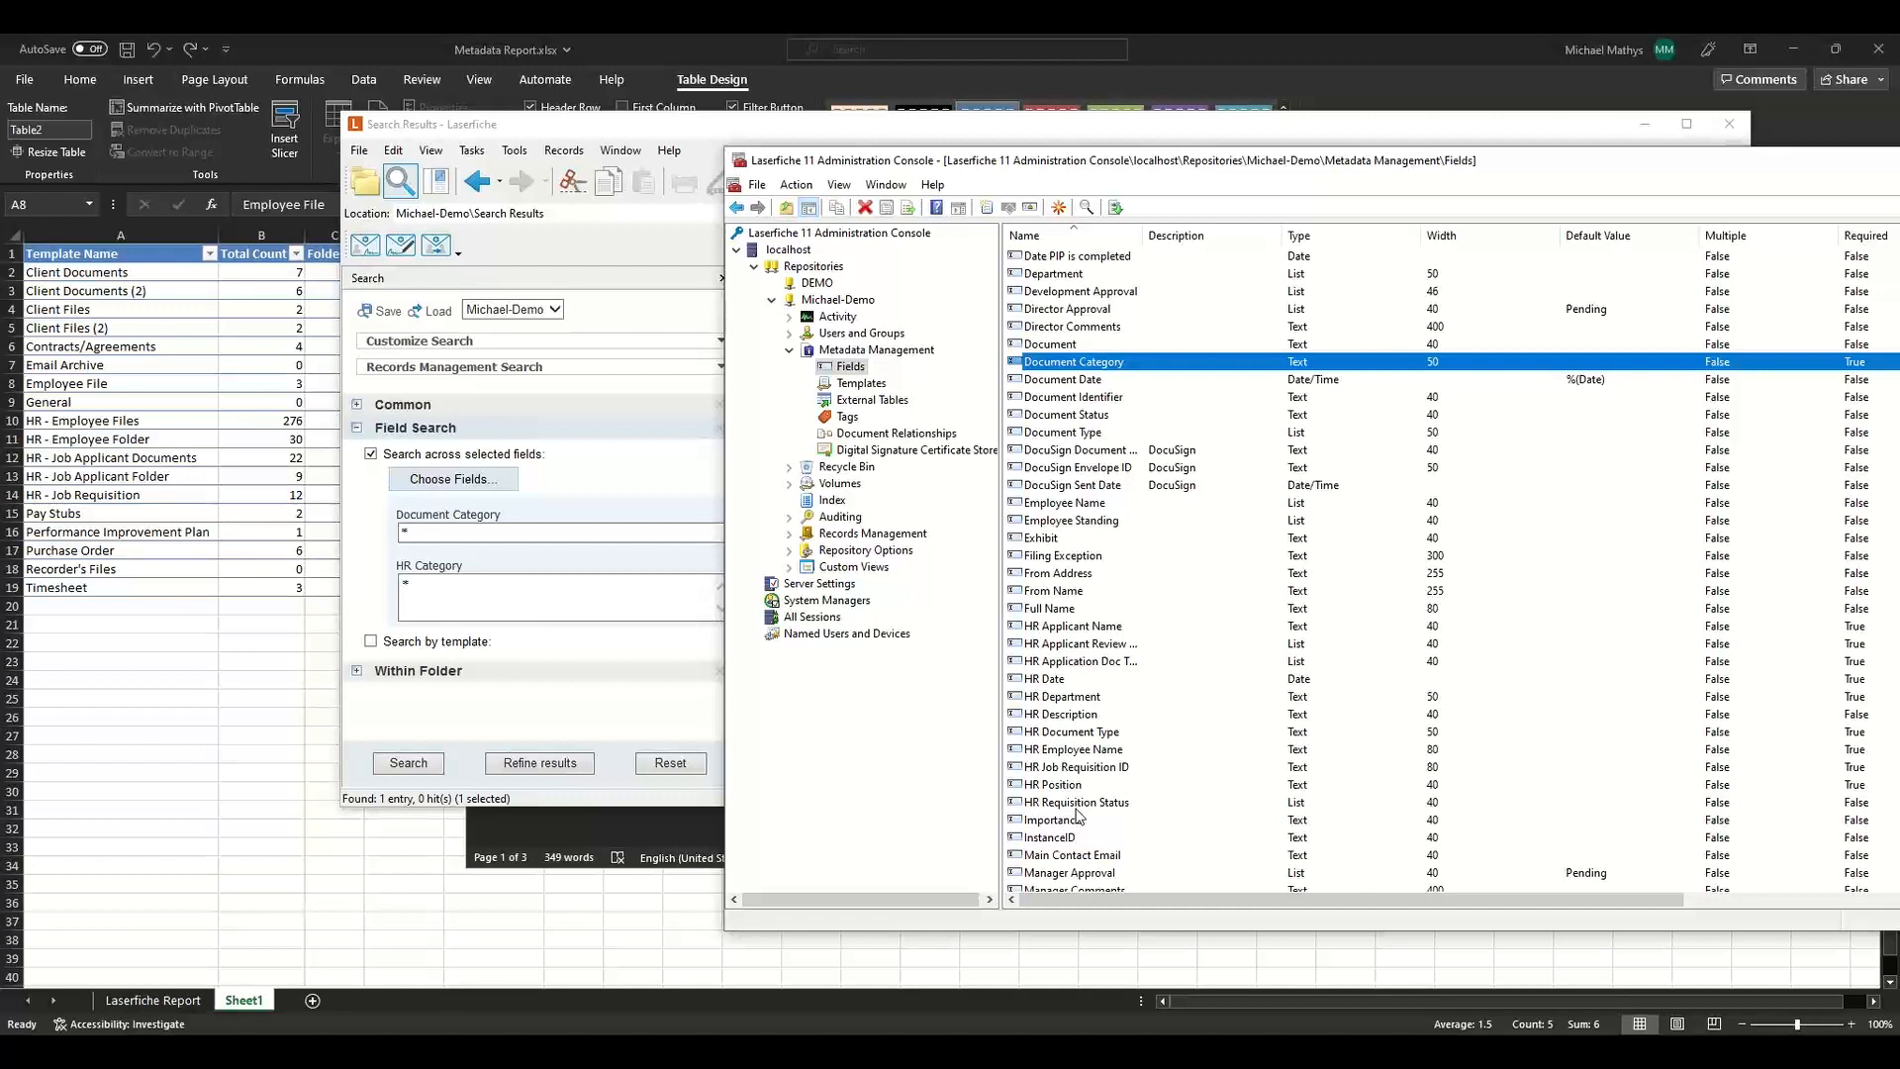
# Open the repository's templates list and select the Client Documents template.
pyautogui.click(861, 385)
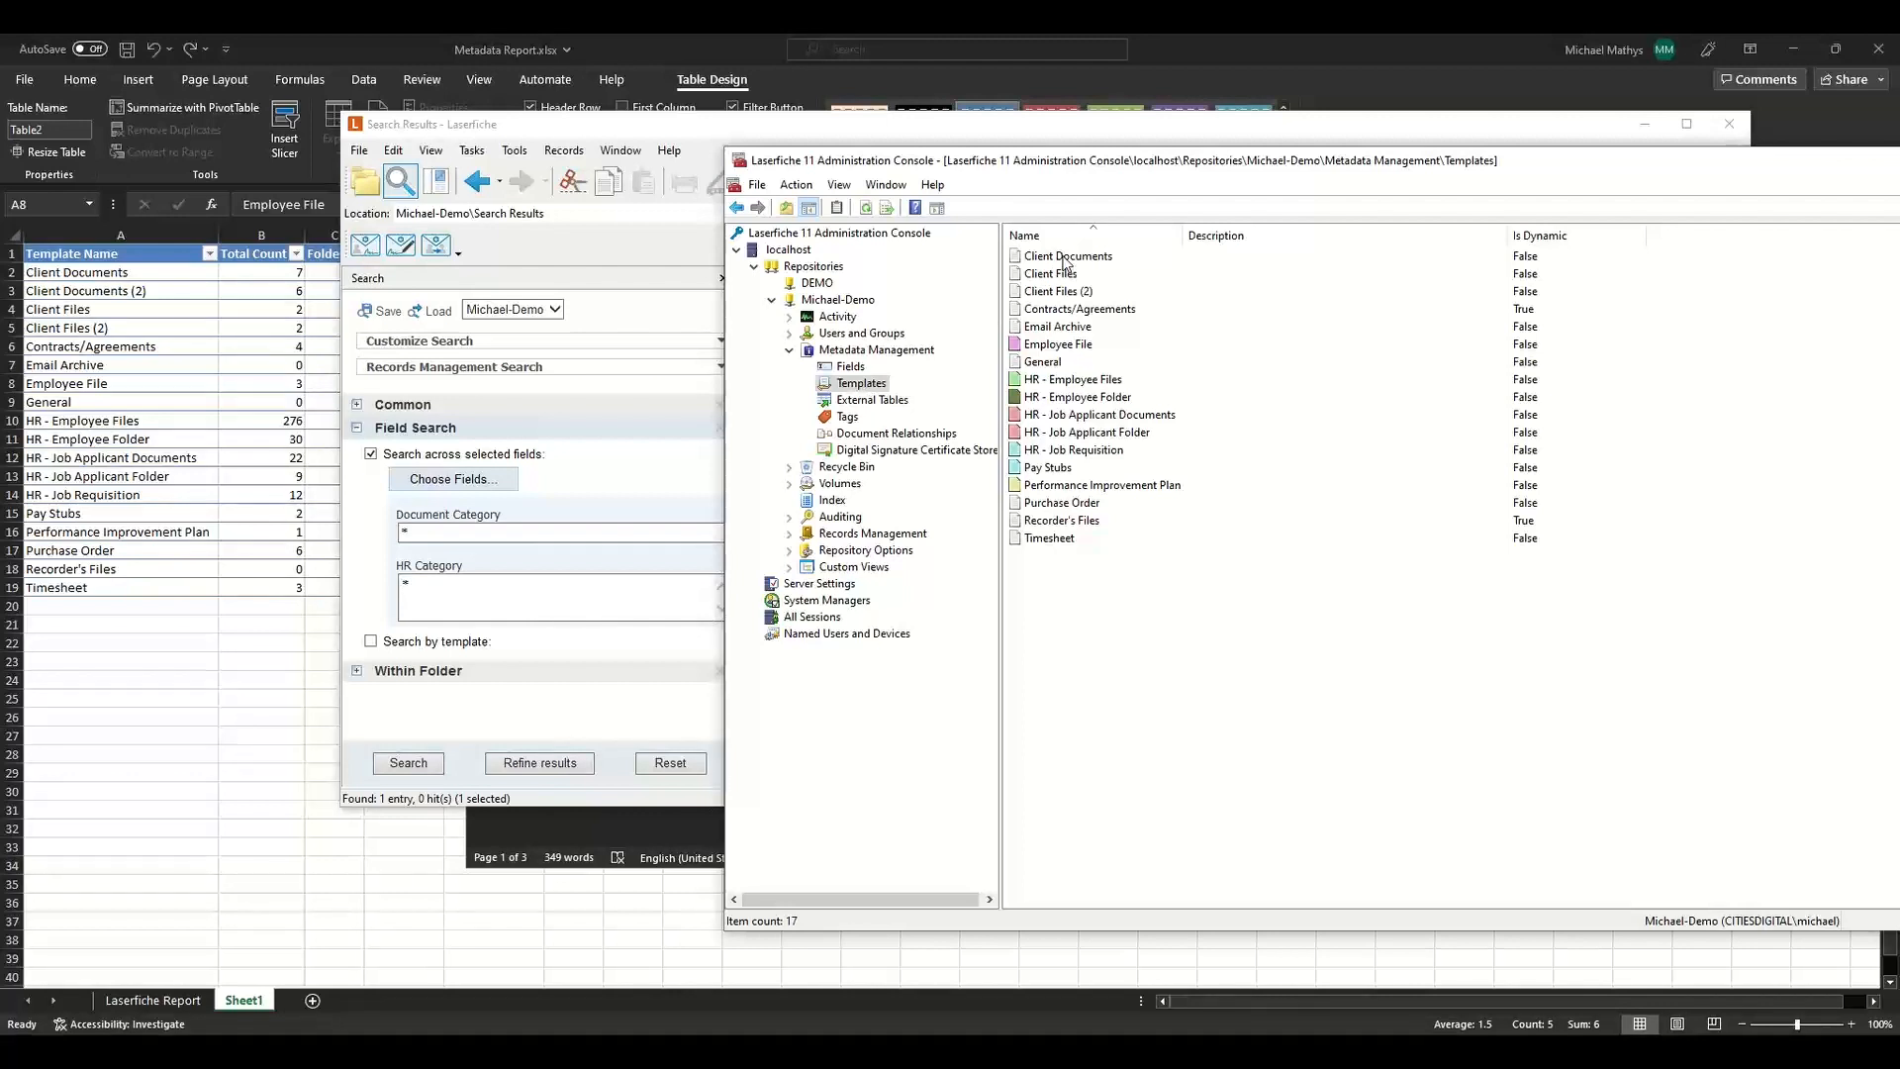
pyautogui.click(1065, 259)
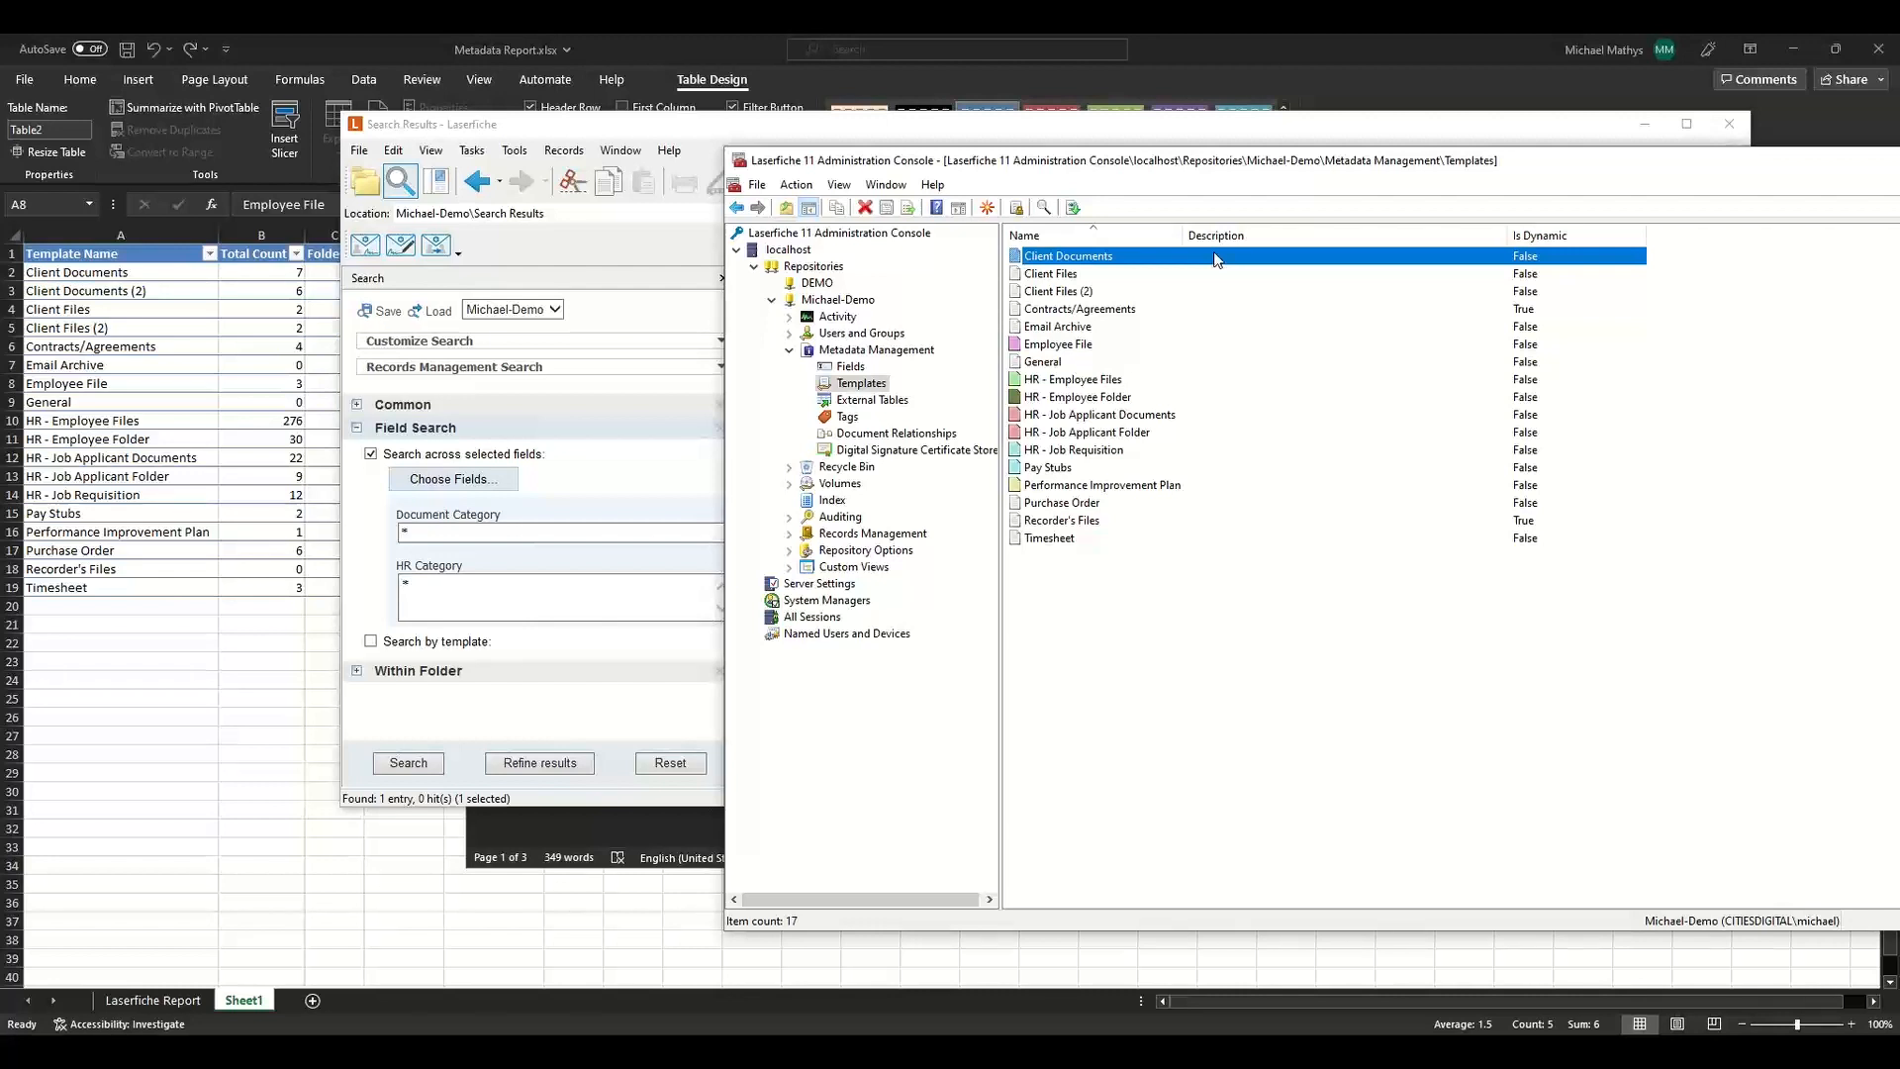
# Merge the Document Type and HR Document Type fields into a single field named Document Type.
pyautogui.click(850, 366)
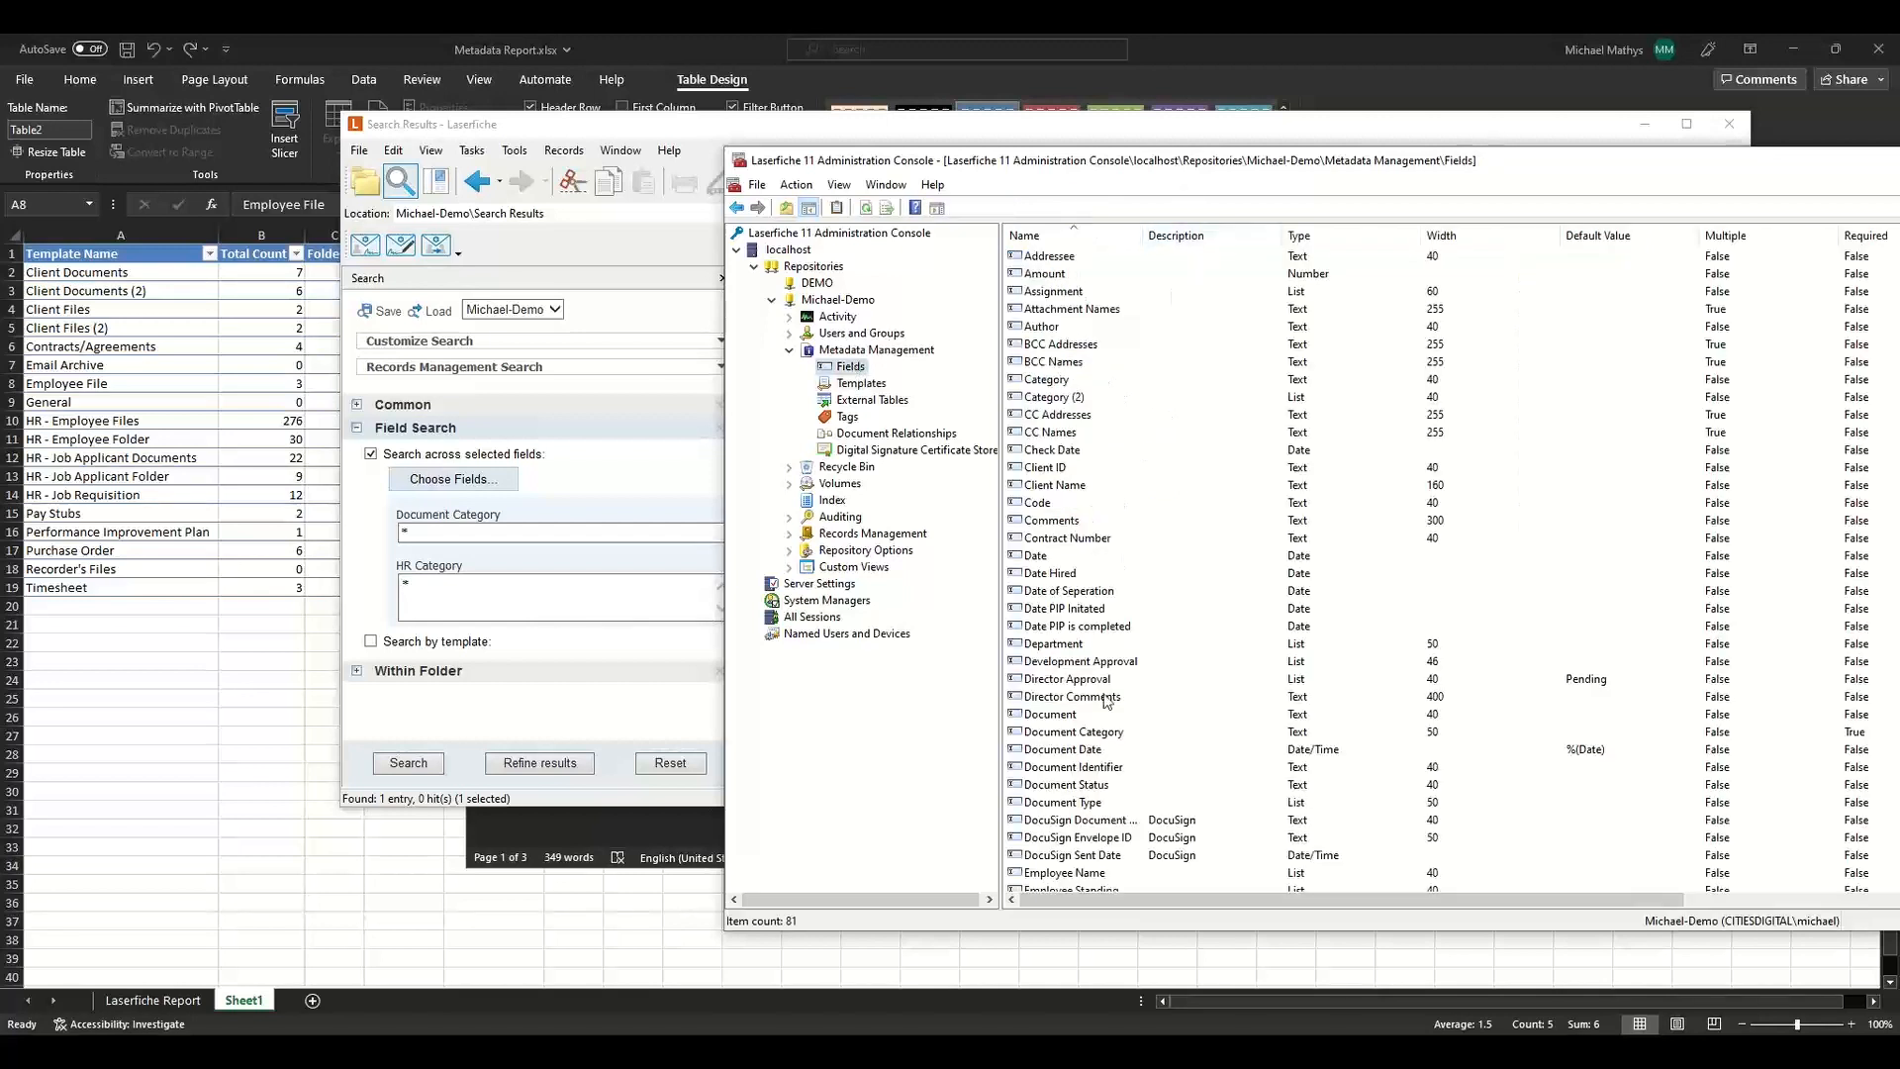
pyautogui.click(1079, 802)
pyautogui.scroll(-5, 1077, 809)
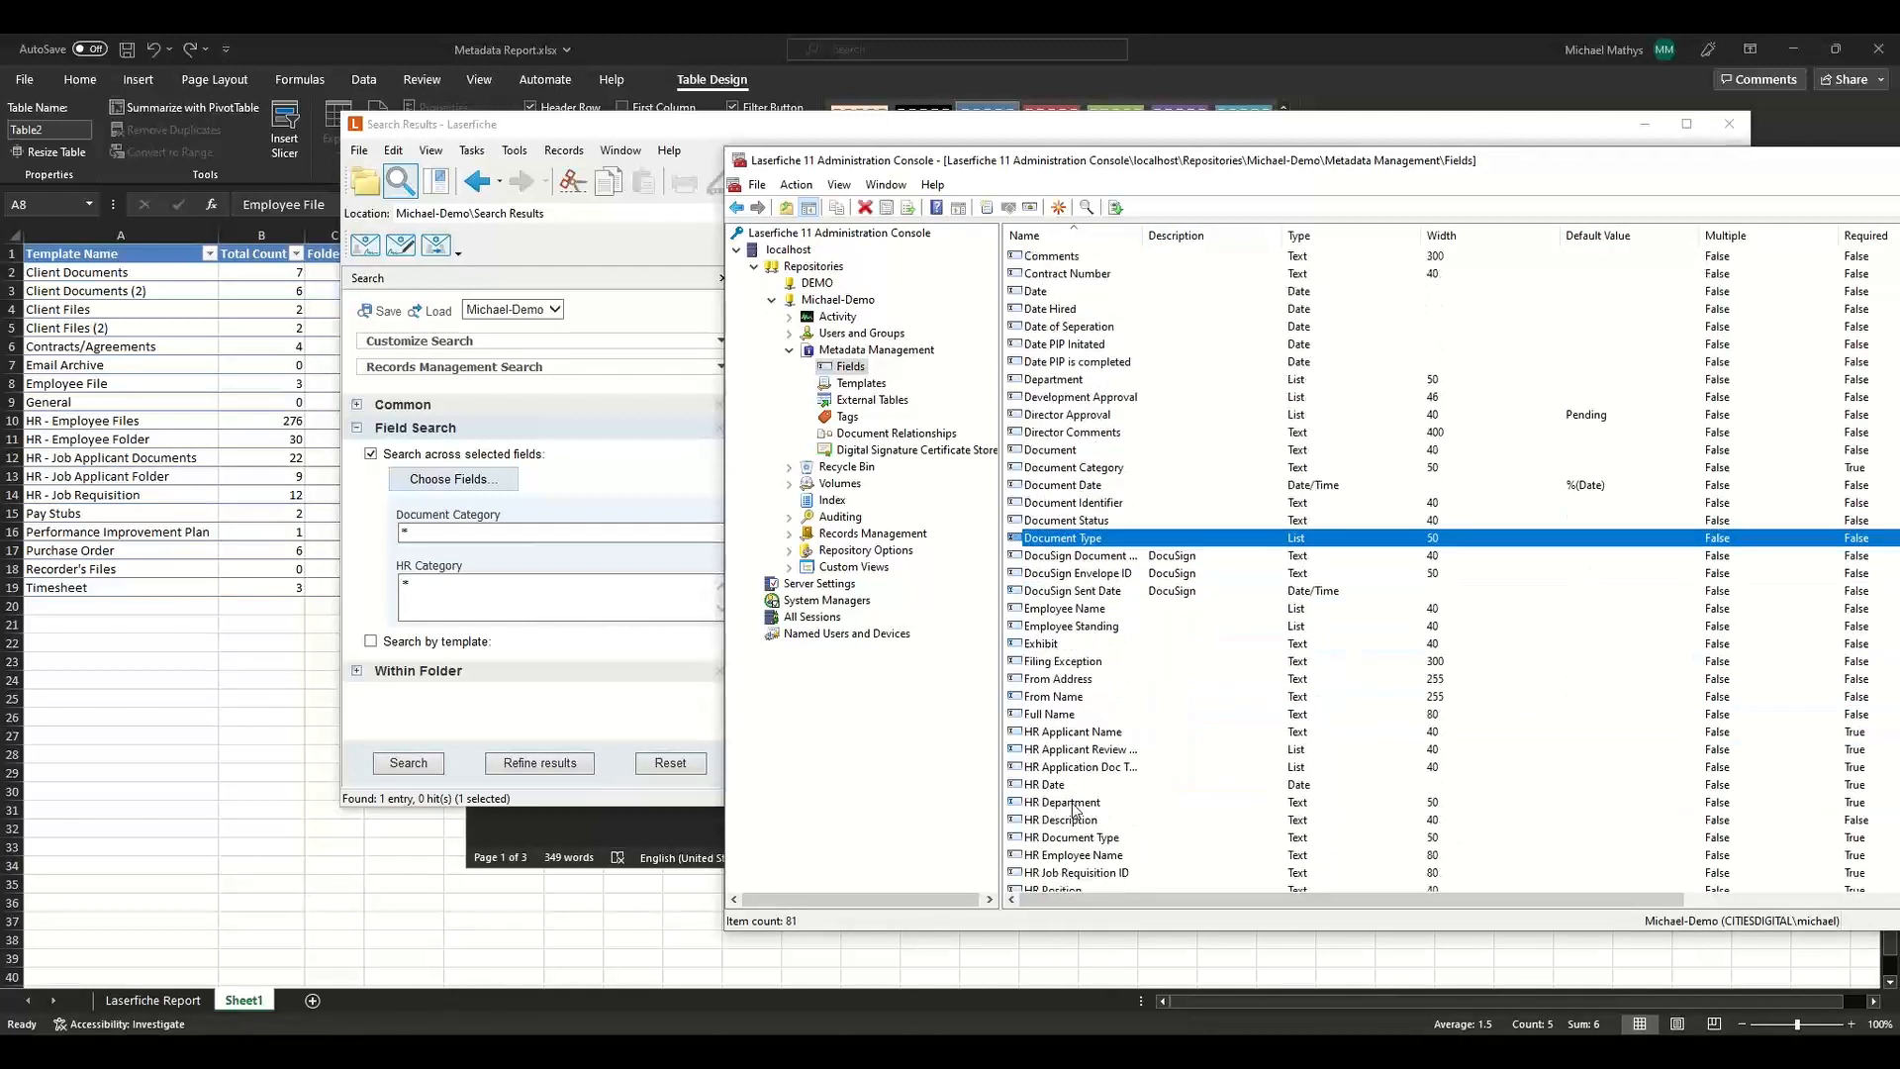
pyautogui.scroll(-2, 1076, 810)
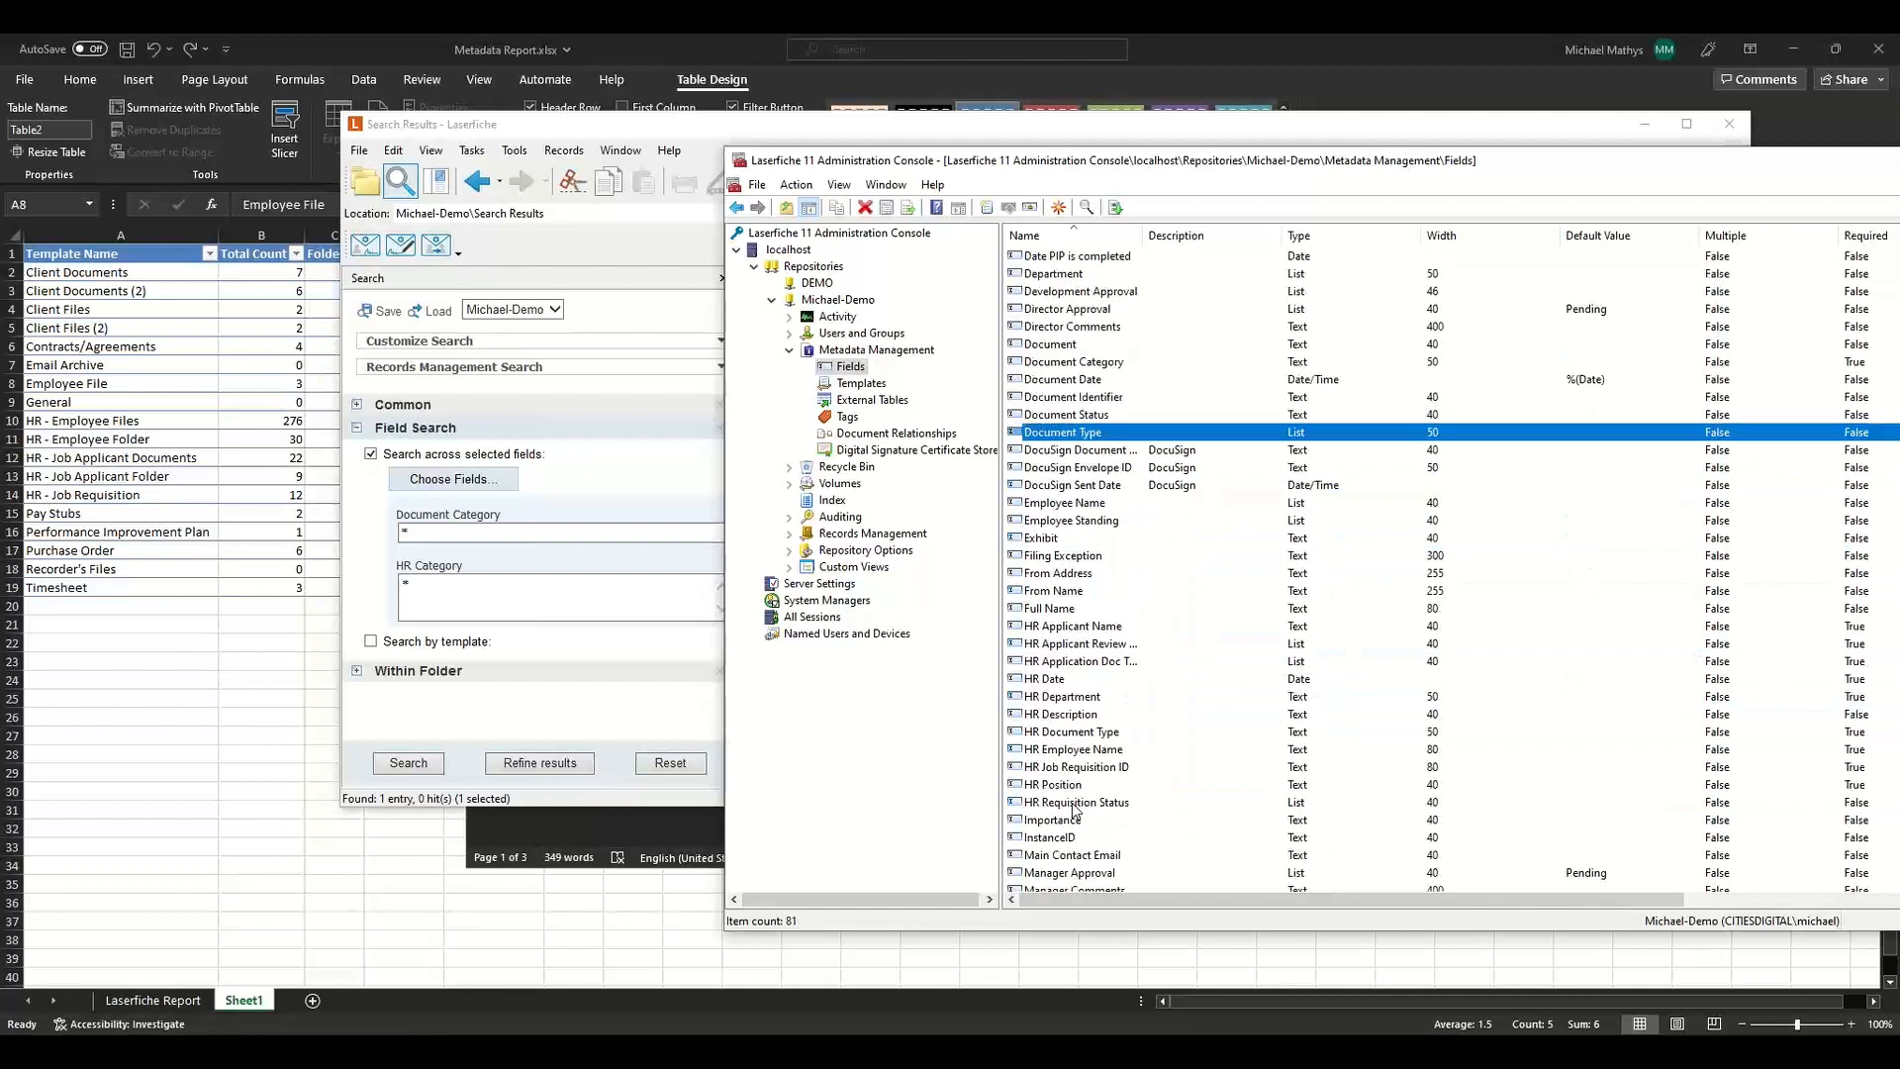
pyautogui.keyDown('shift'); pyautogui.click(1072, 733); pyautogui.keyUp('shift')
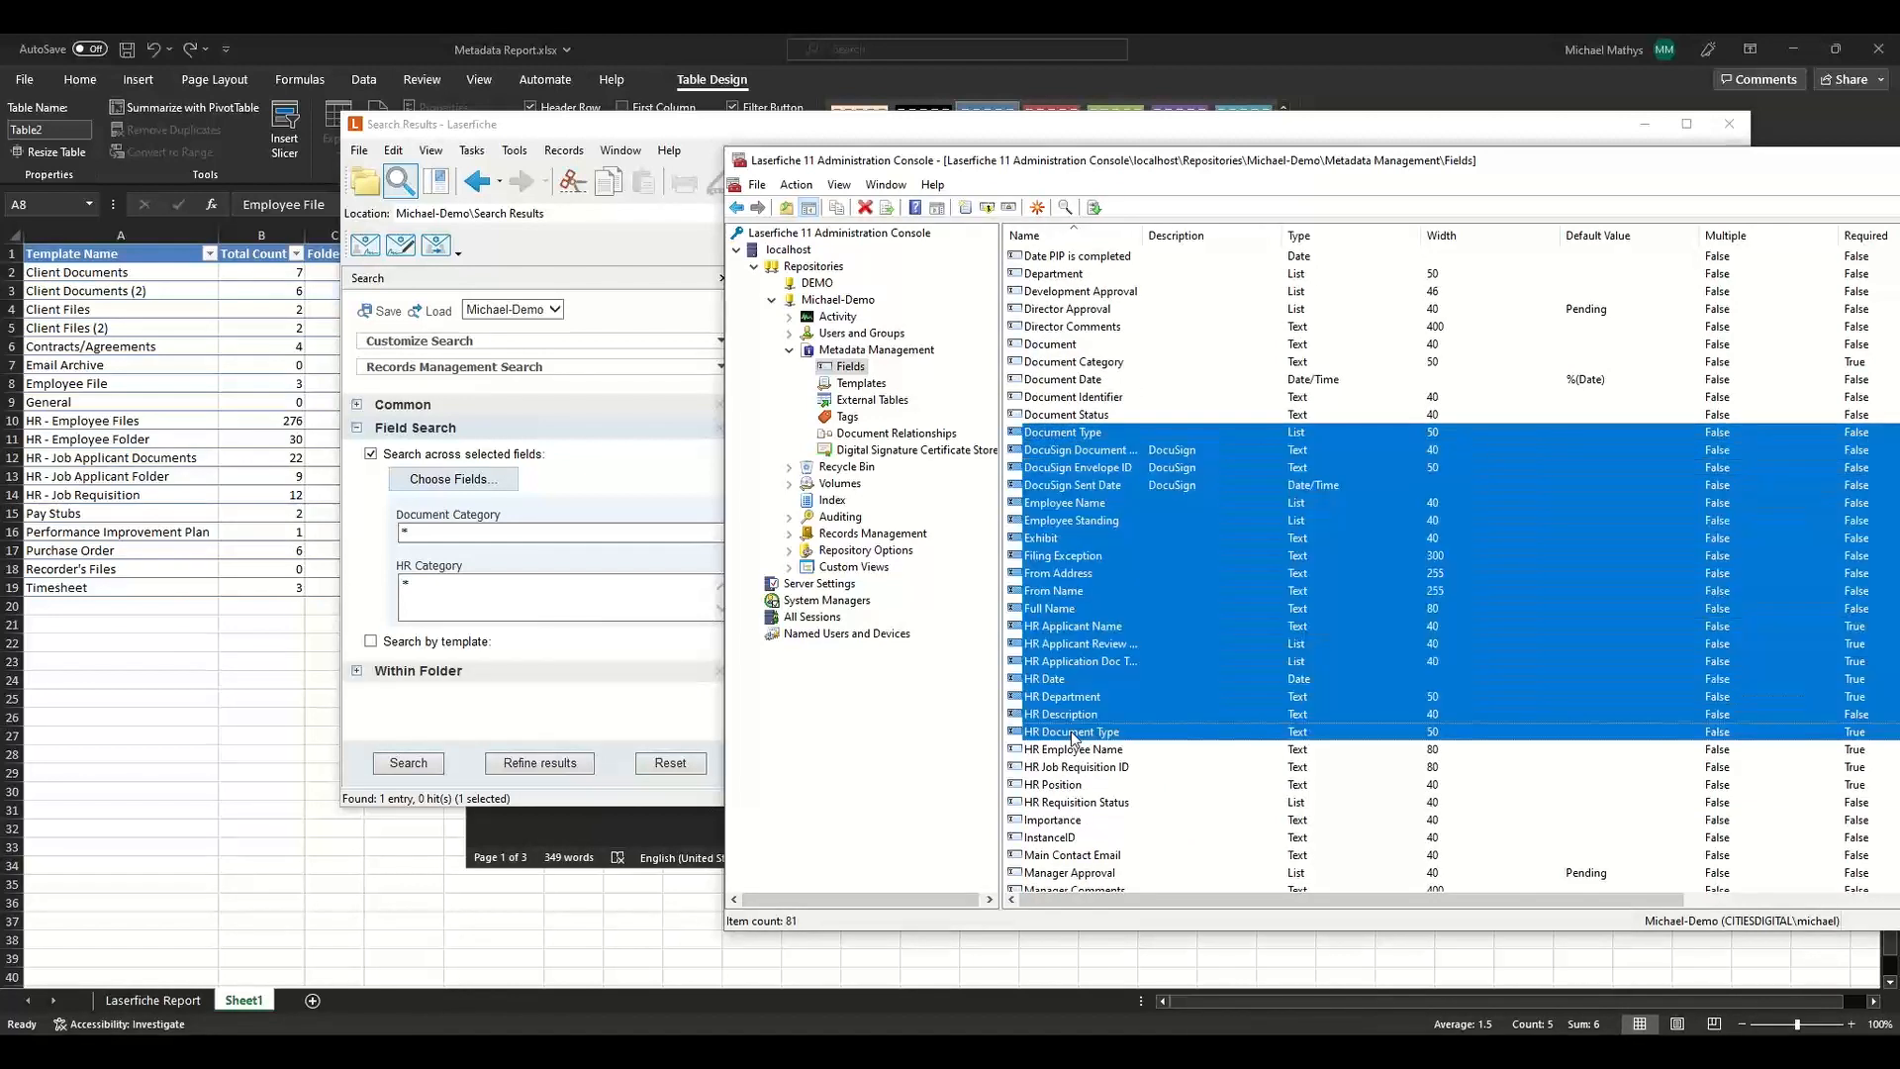
pyautogui.rightClick(1071, 732)
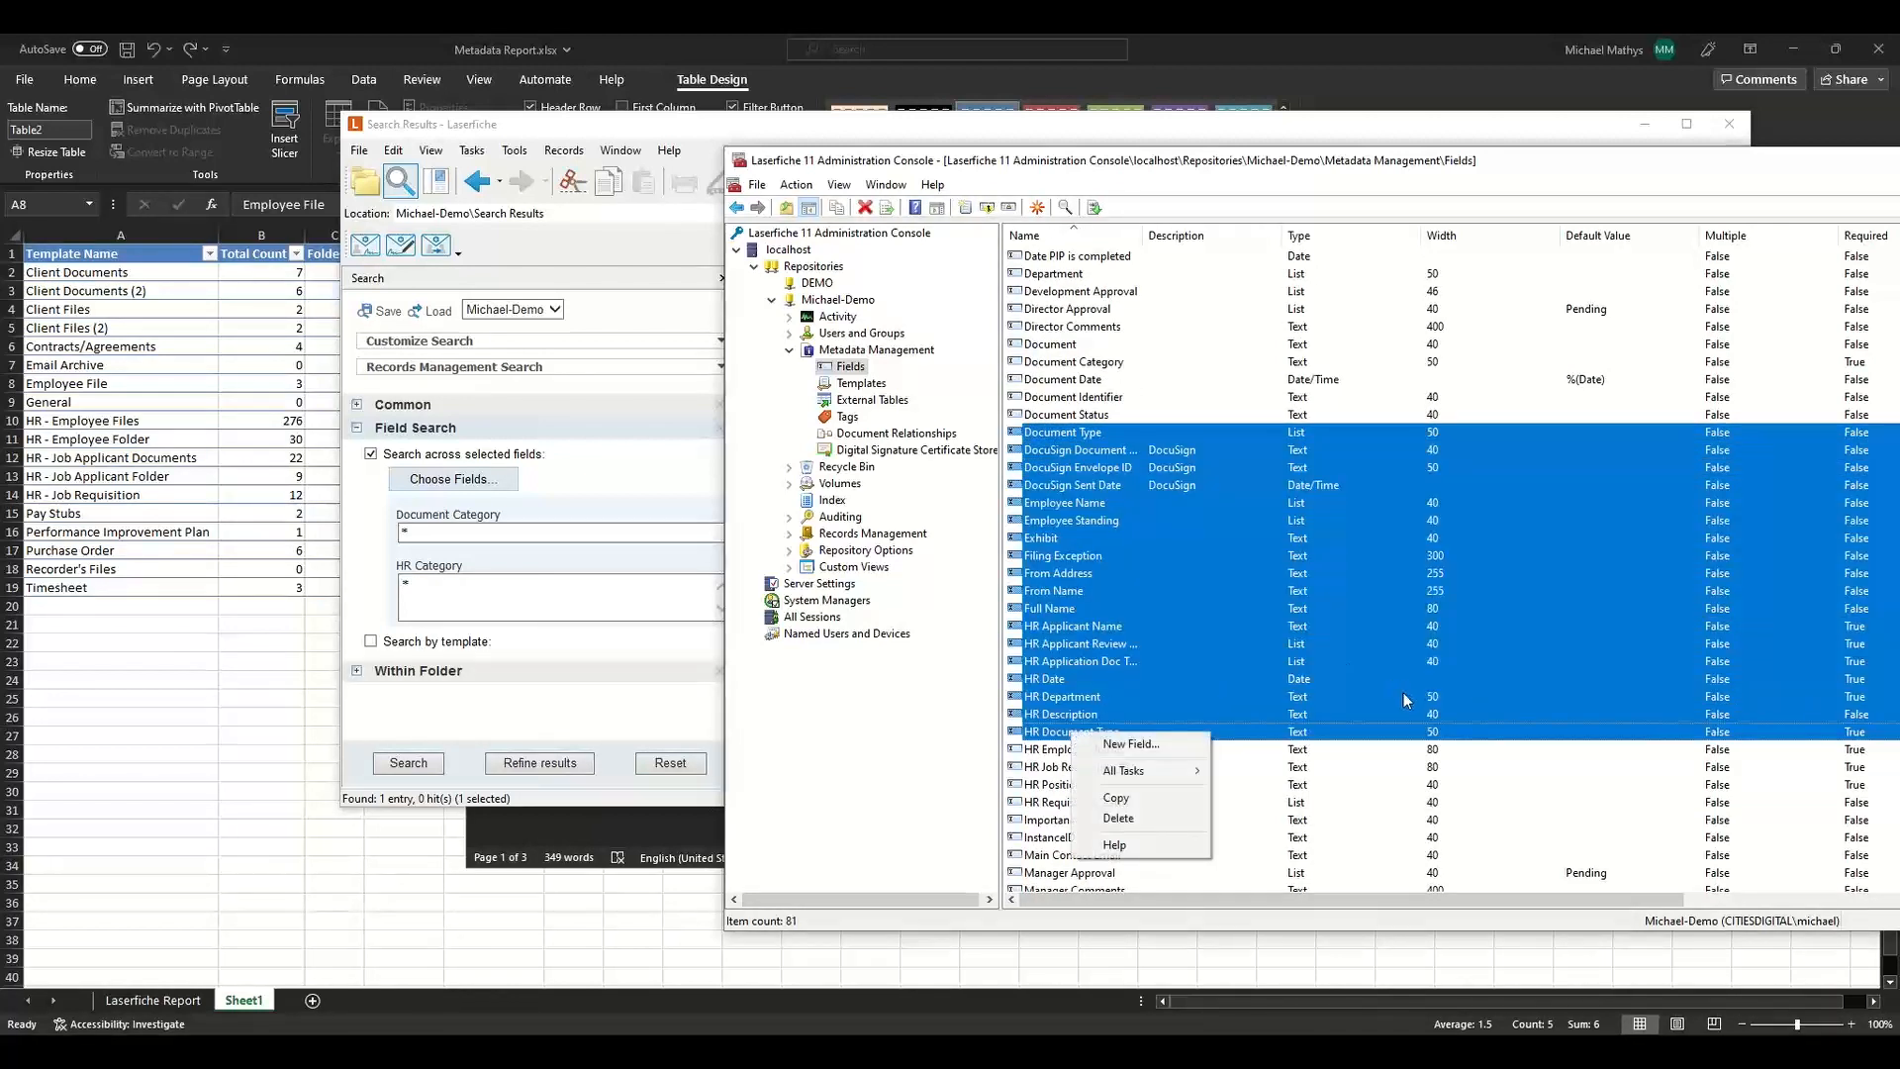
pyautogui.press('Escape')
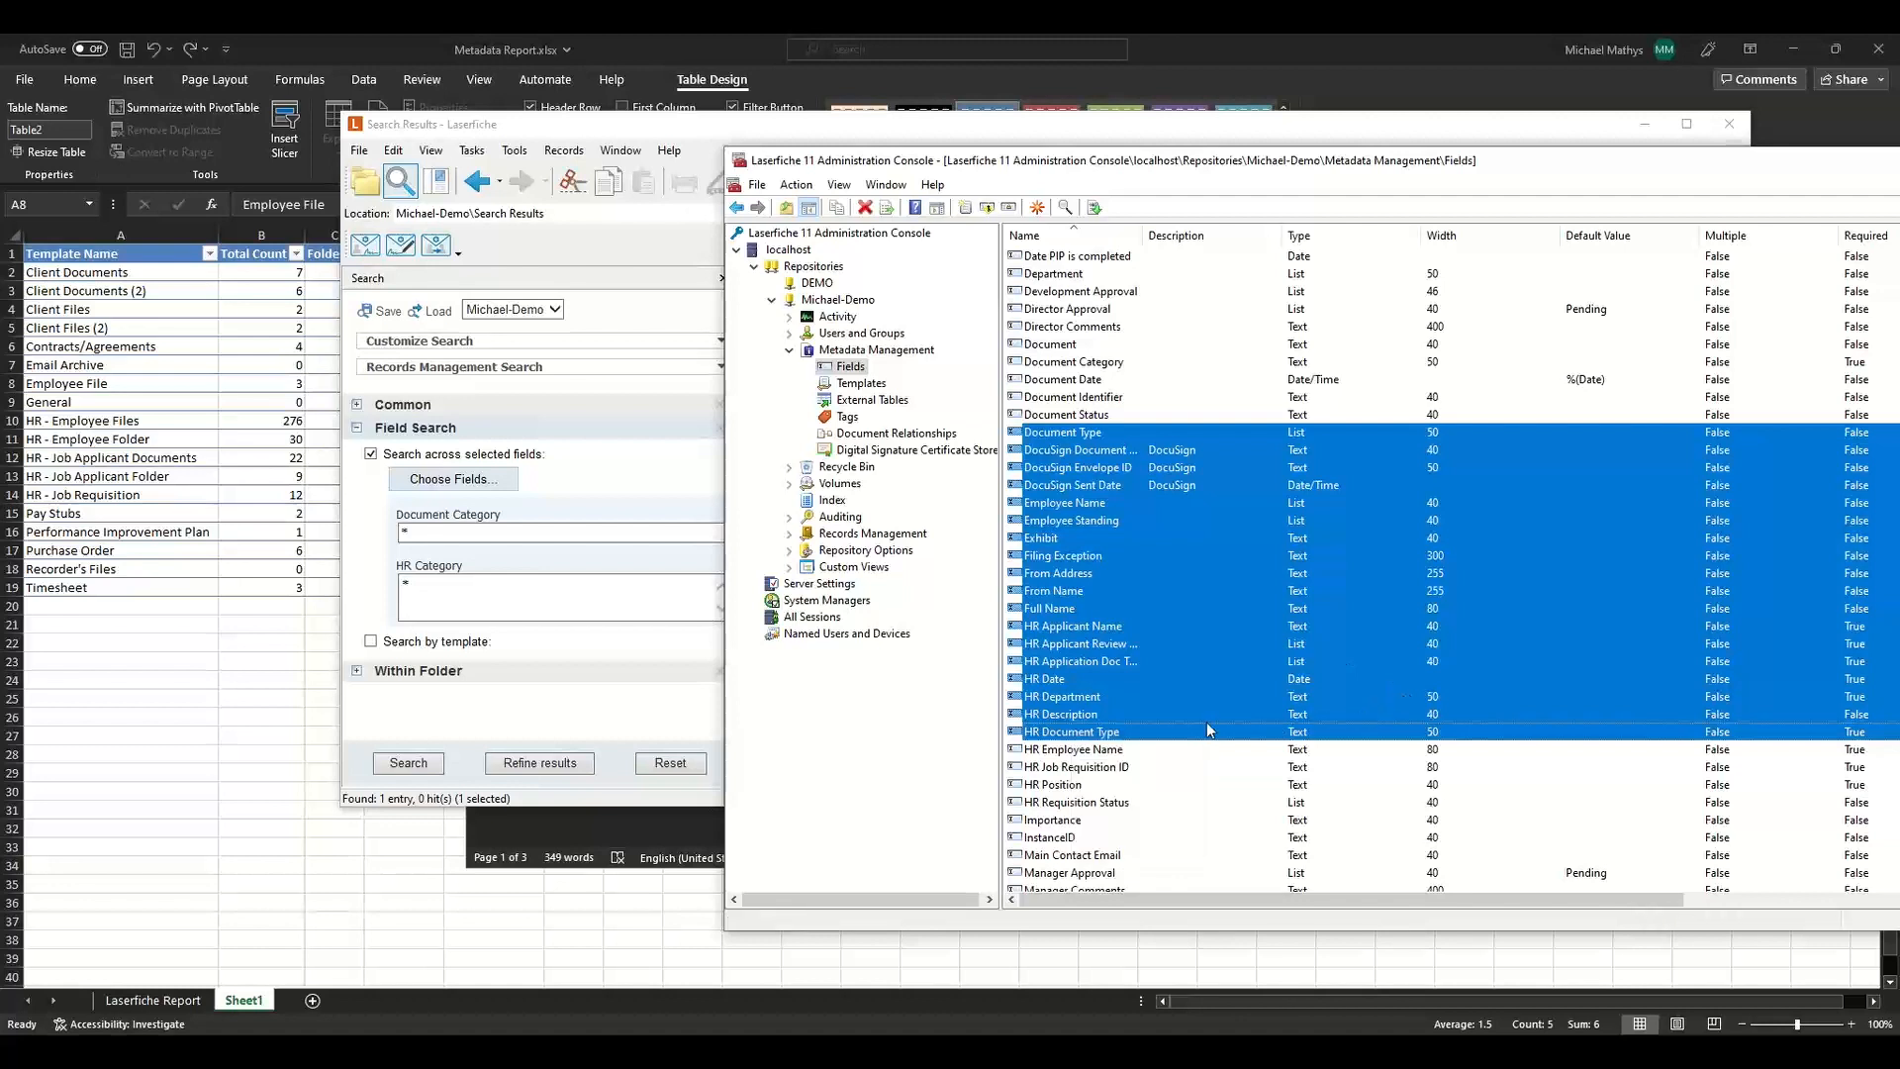
pyautogui.click(1132, 733)
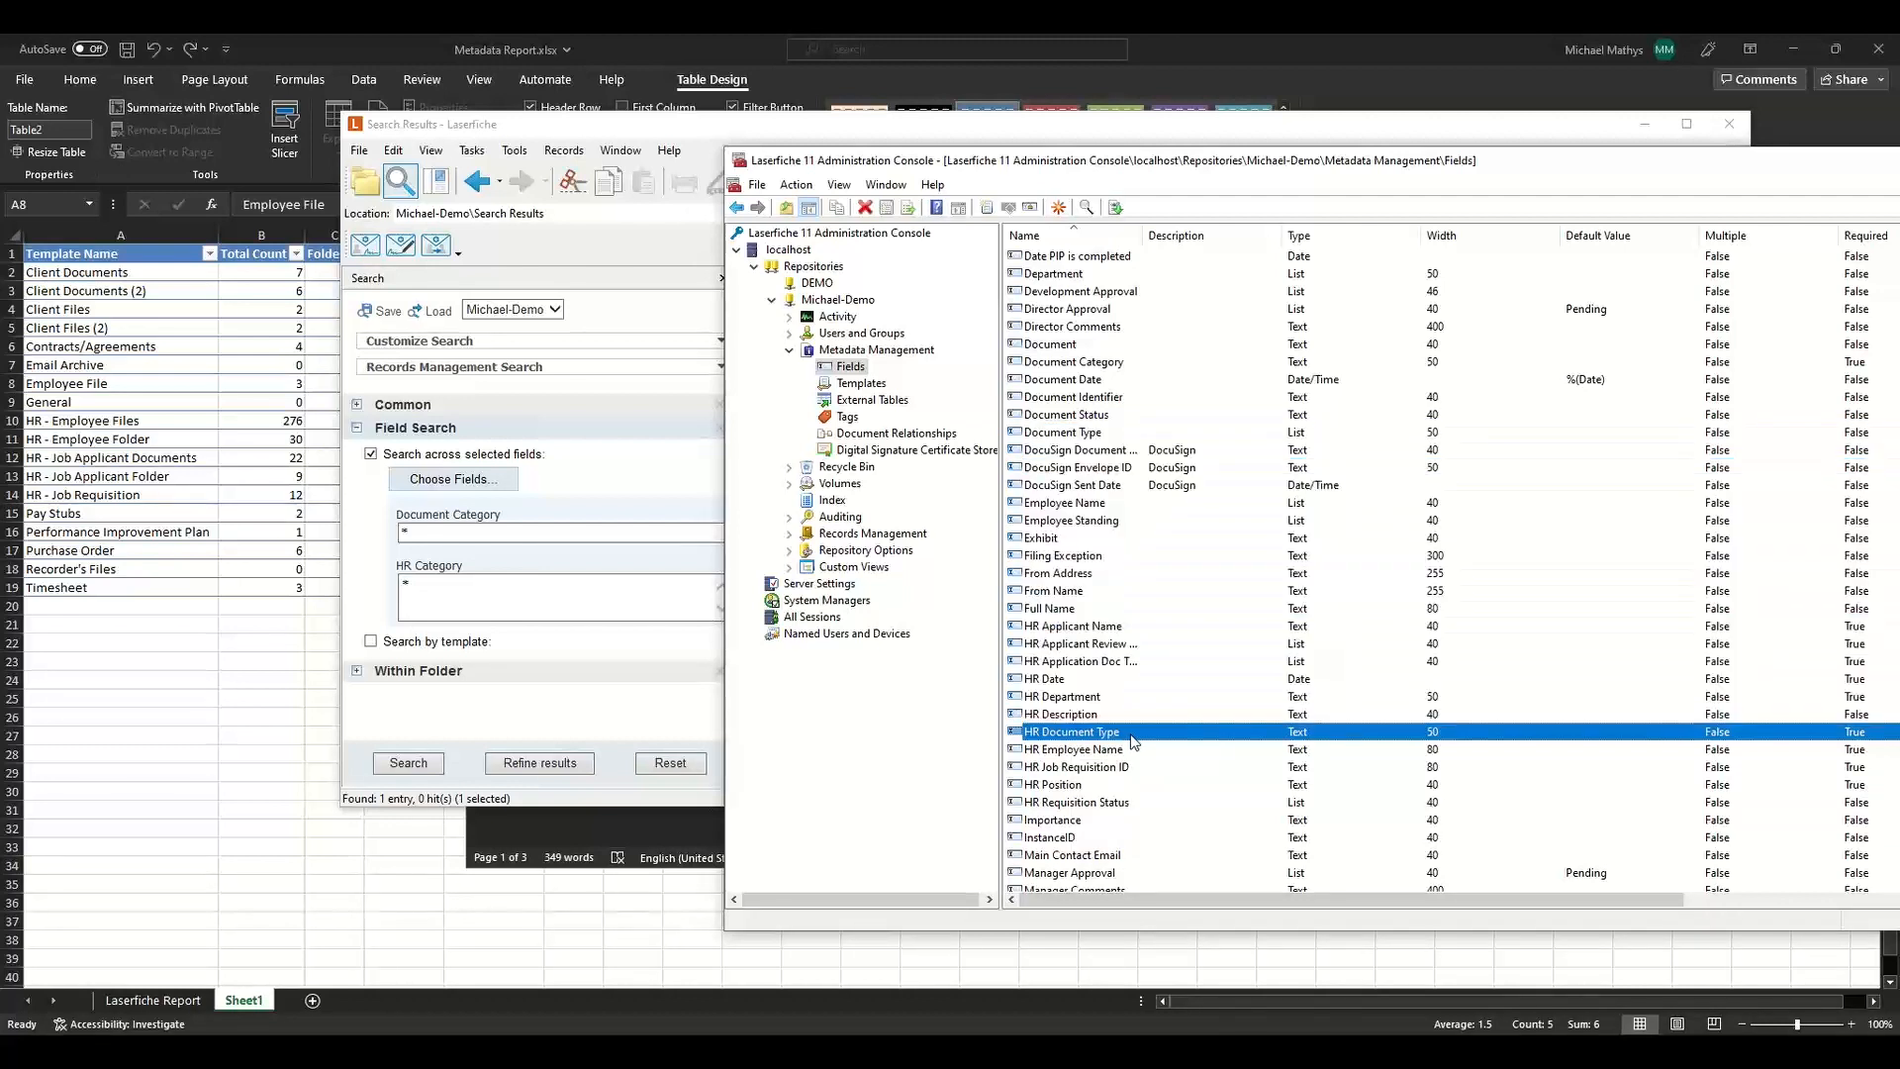
pyautogui.keyDown('ctrl'); pyautogui.click(1065, 435); pyautogui.keyUp('ctrl')
pyautogui.rightClick(1065, 437)
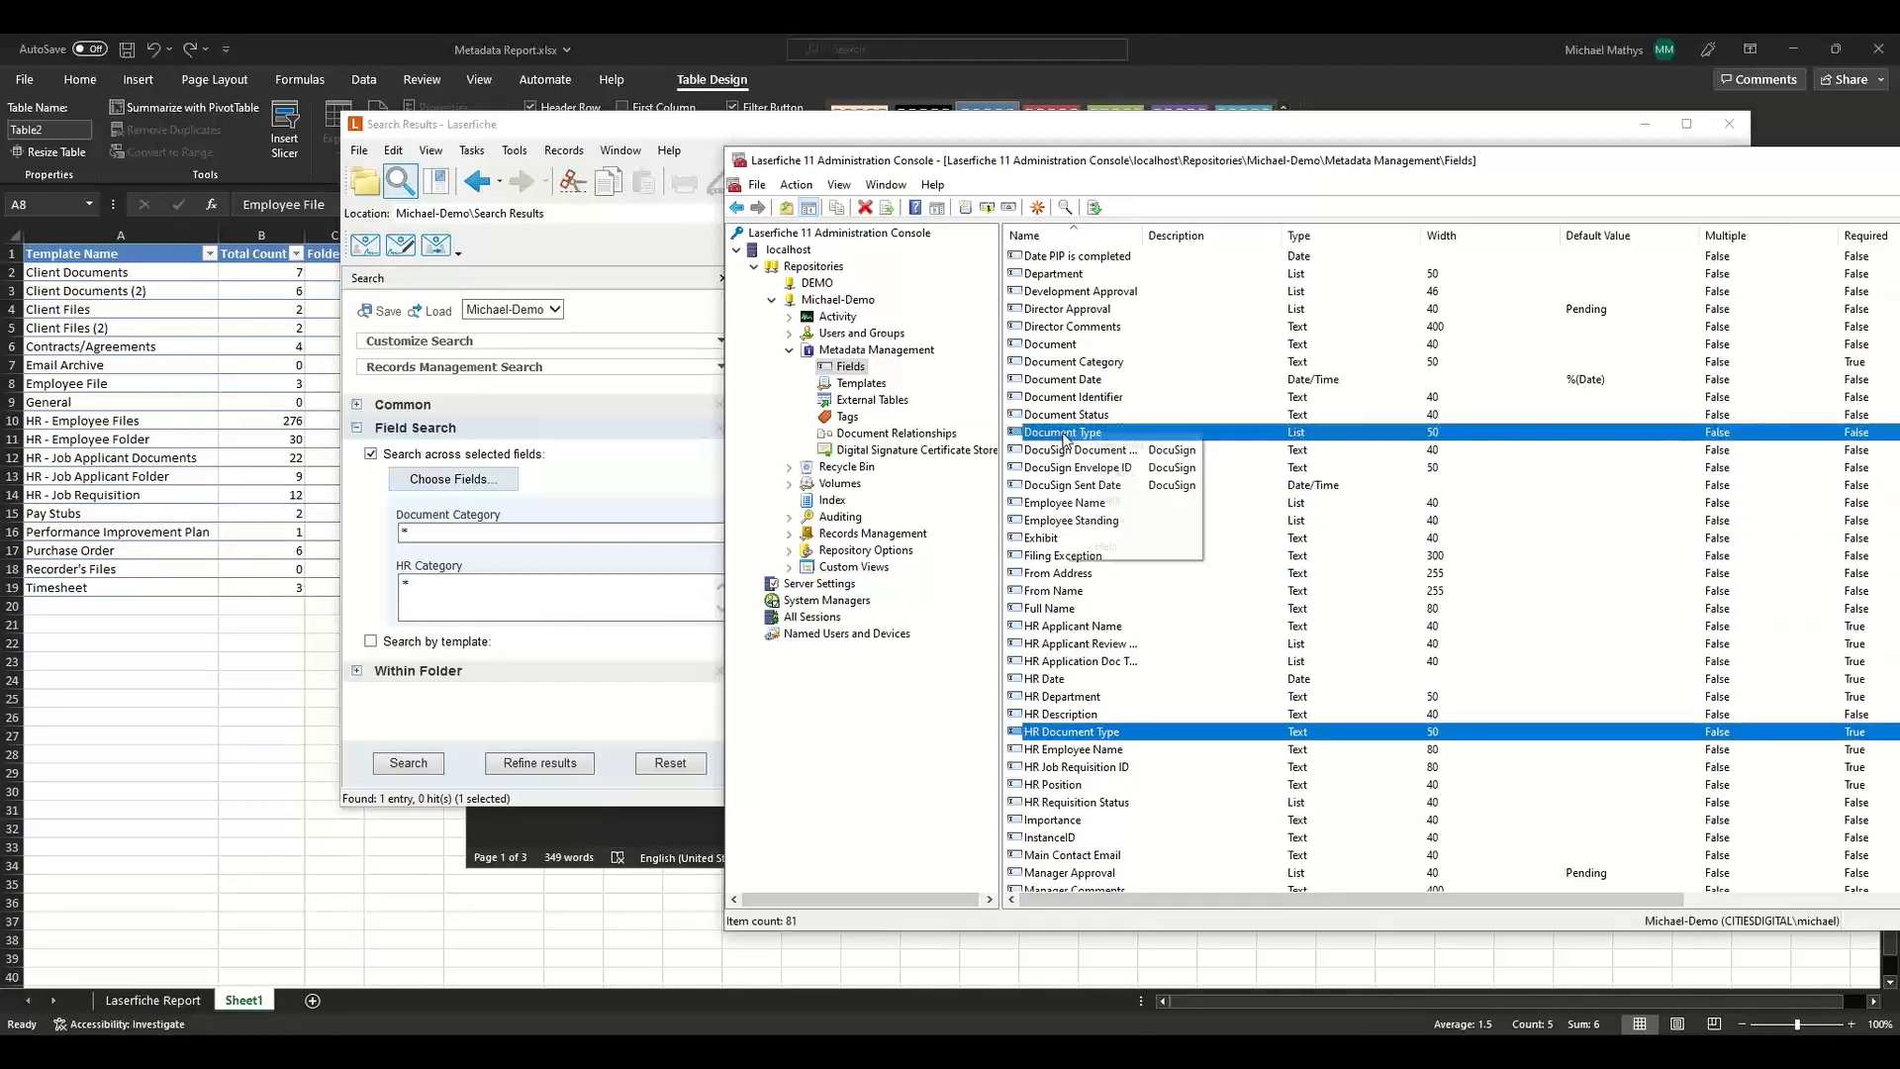
pyautogui.moveTo(1199, 473)
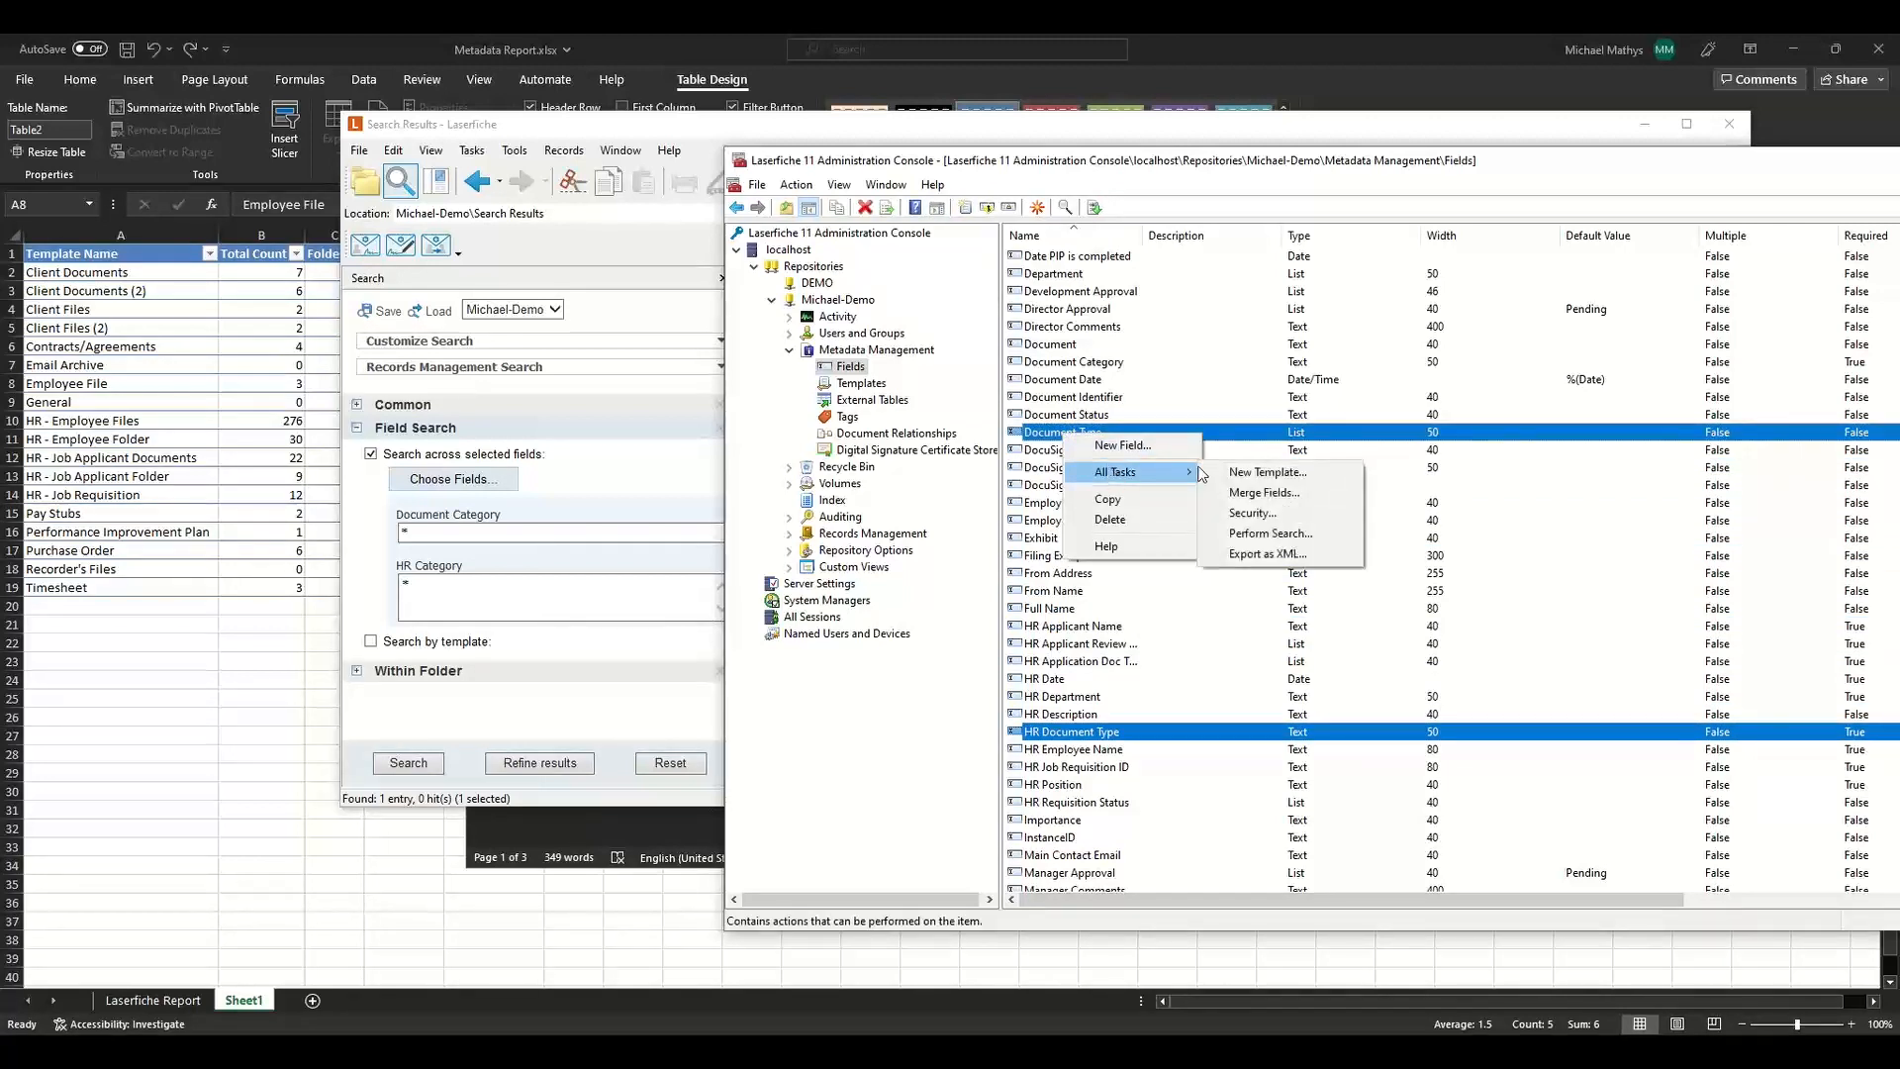
pyautogui.click(1263, 493)
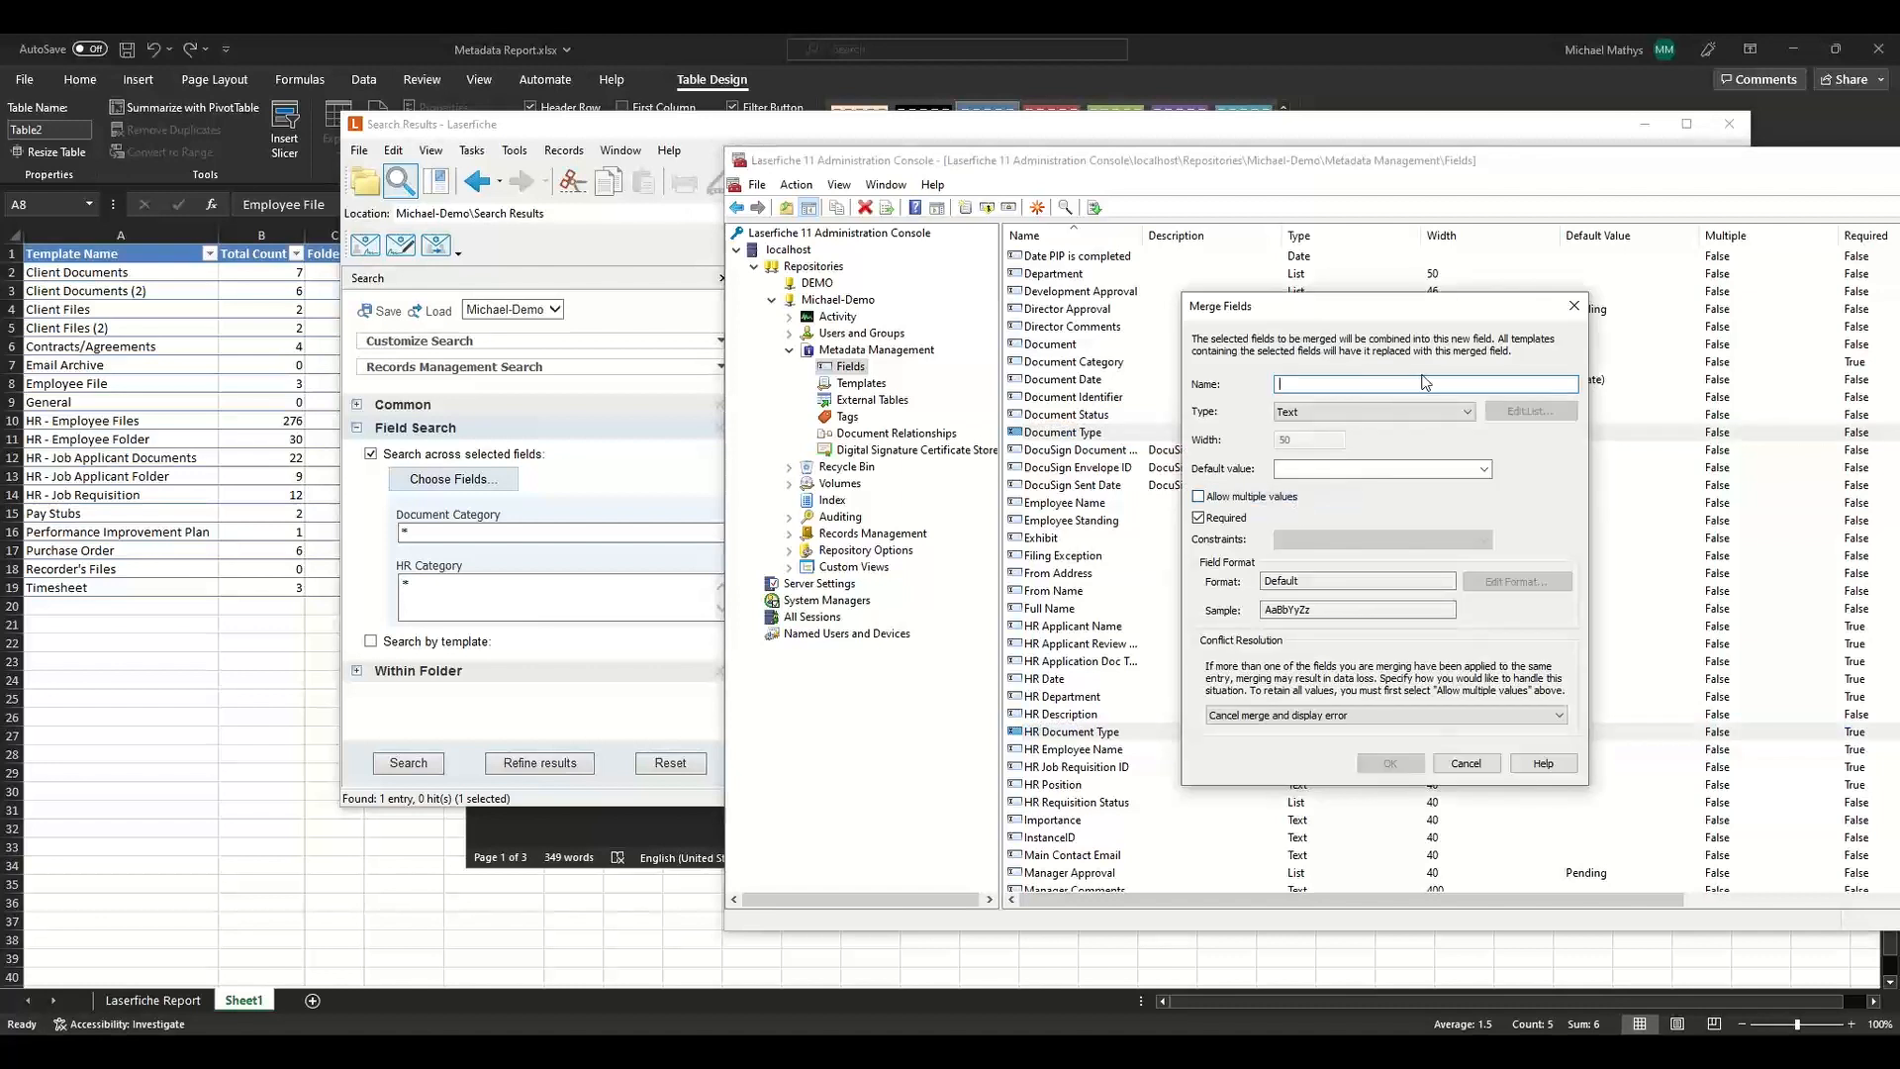
pyautogui.write('Document Type')
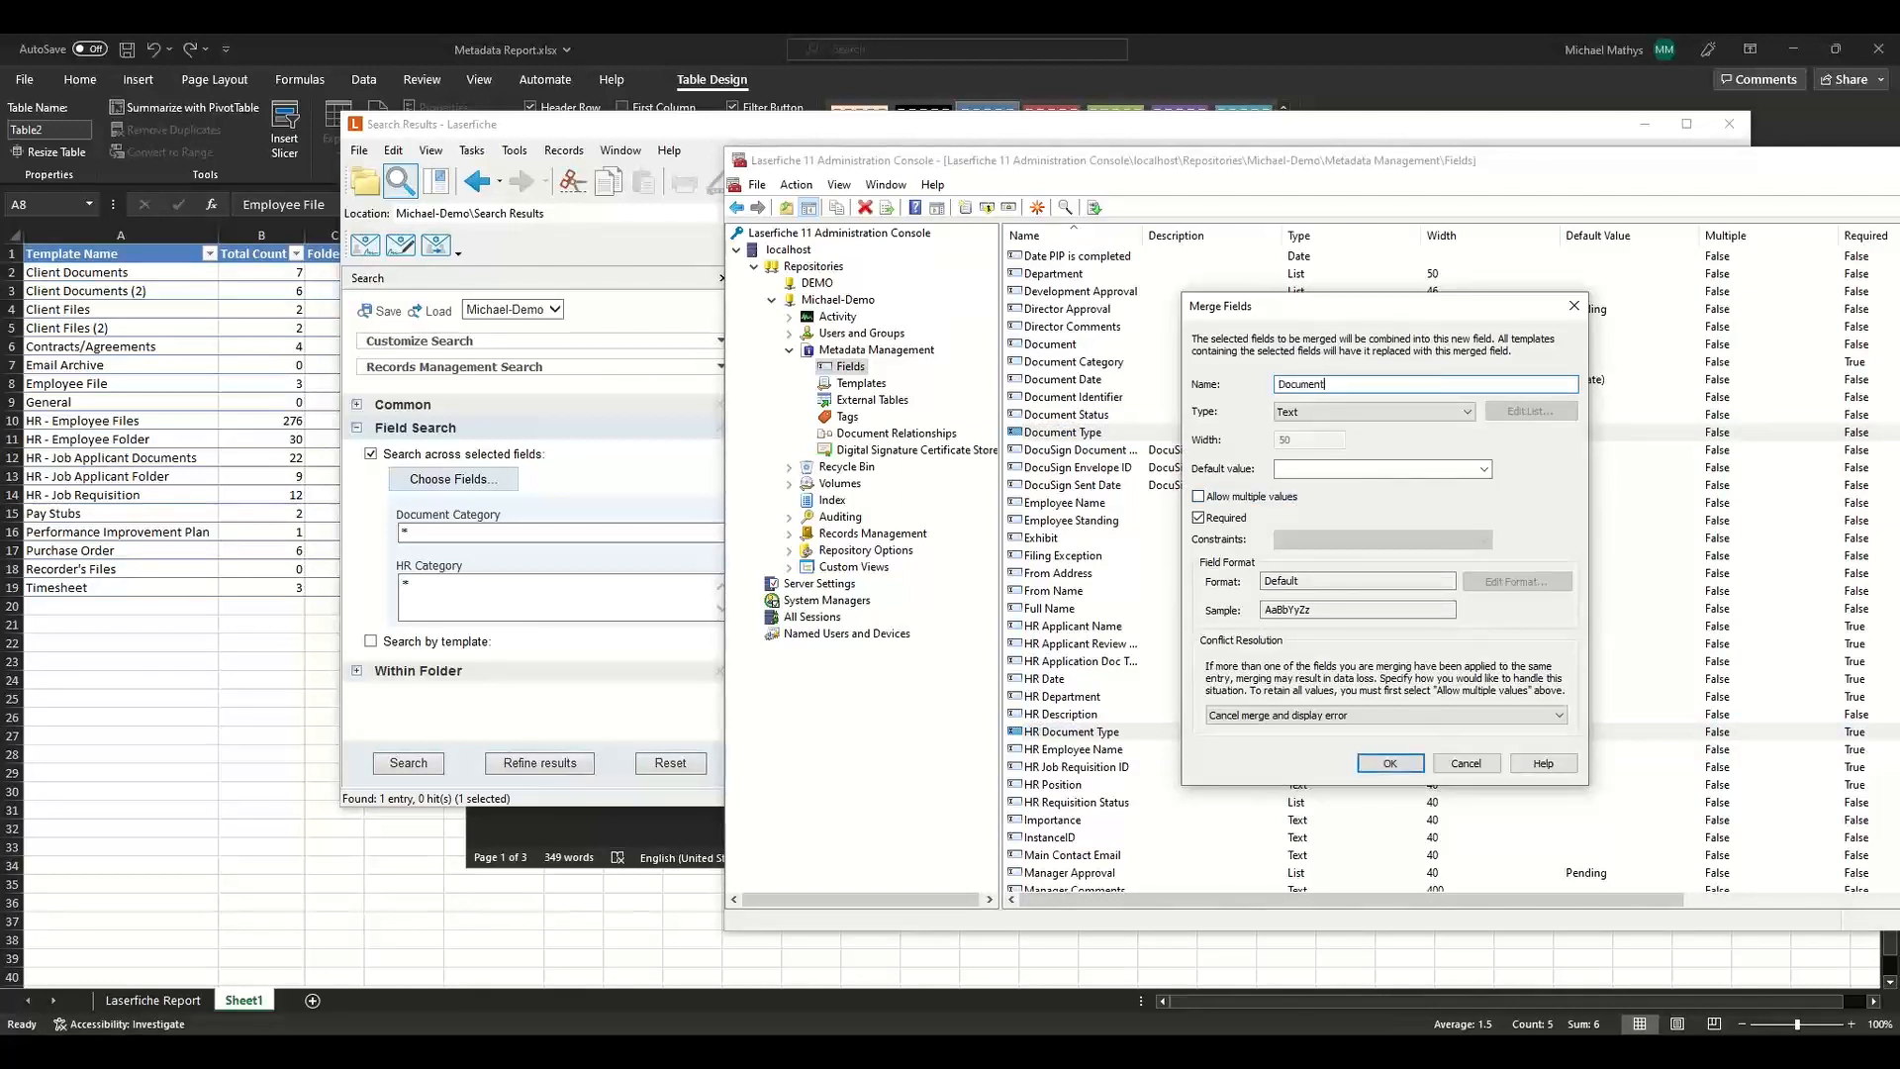
pyautogui.click(1399, 764)
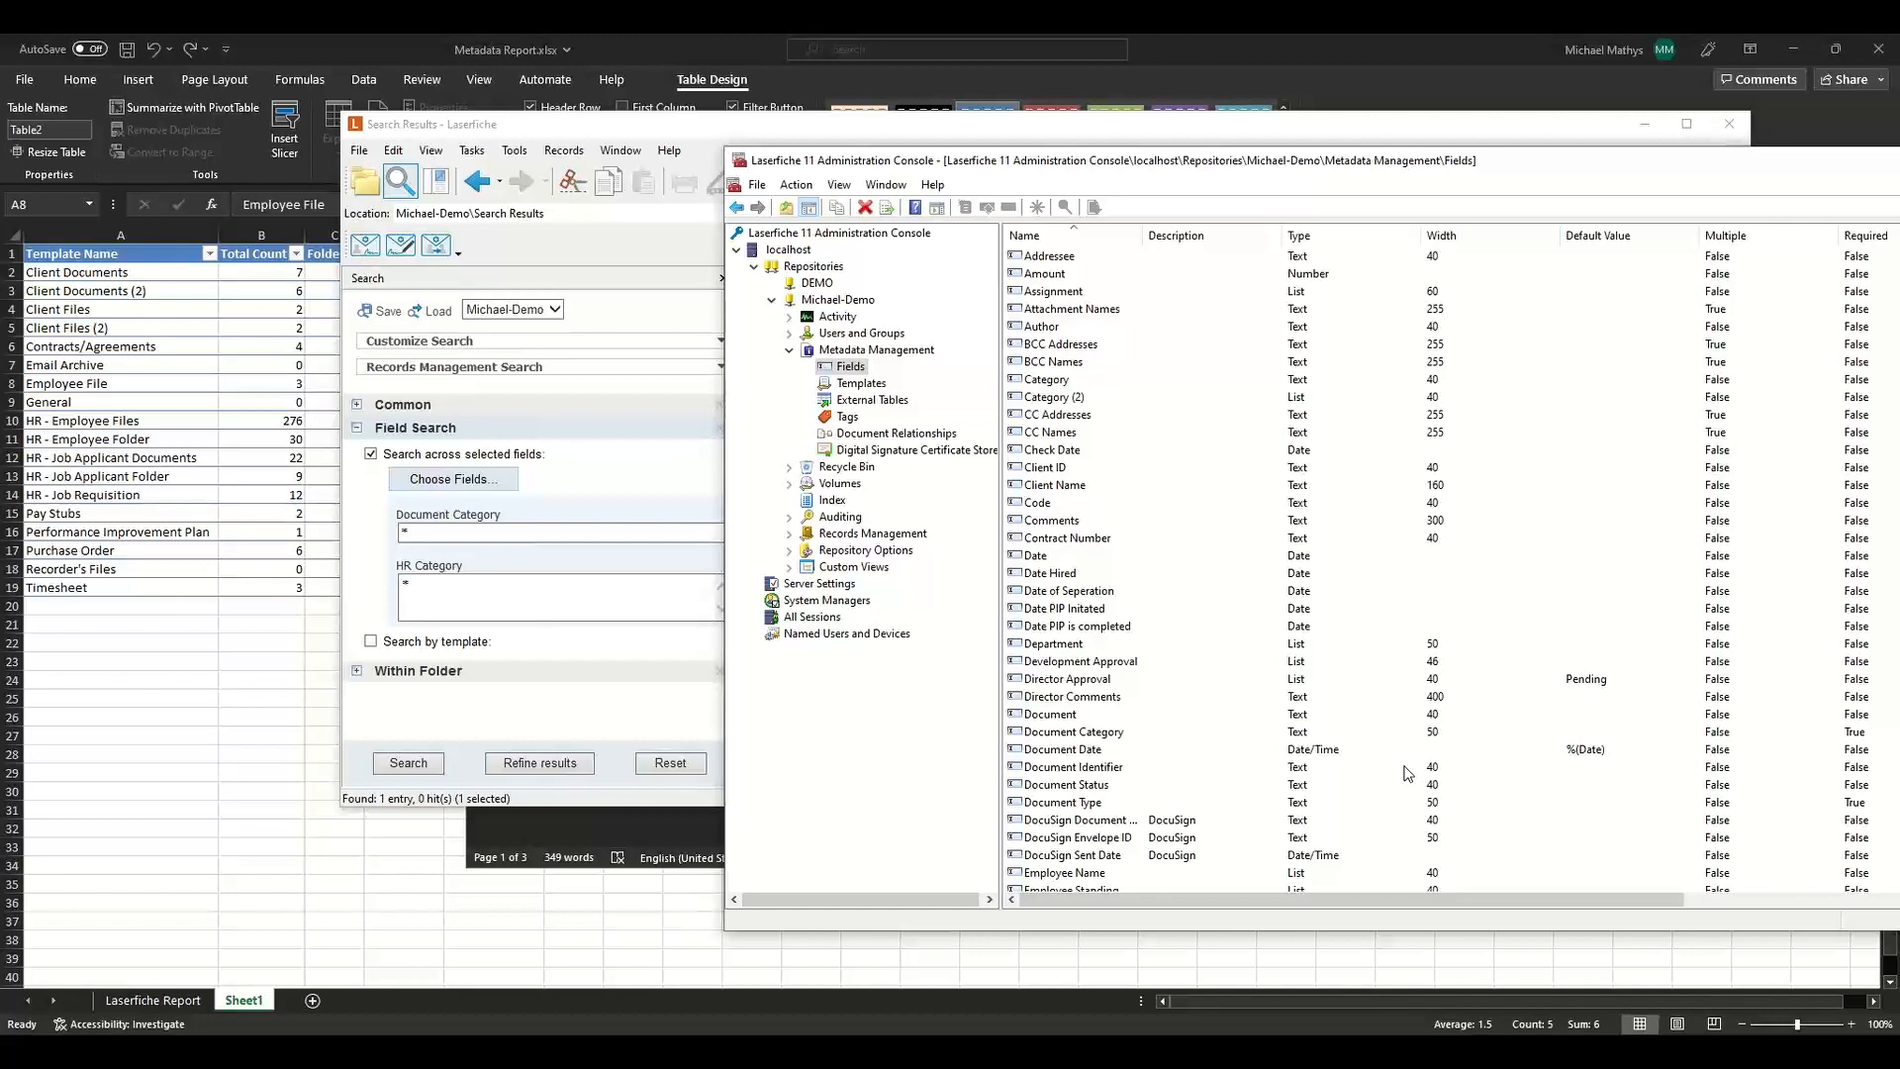
# Open the HR - Employee Files template's properties and switch to its dynamic fields settings.
pyautogui.click(859, 384)
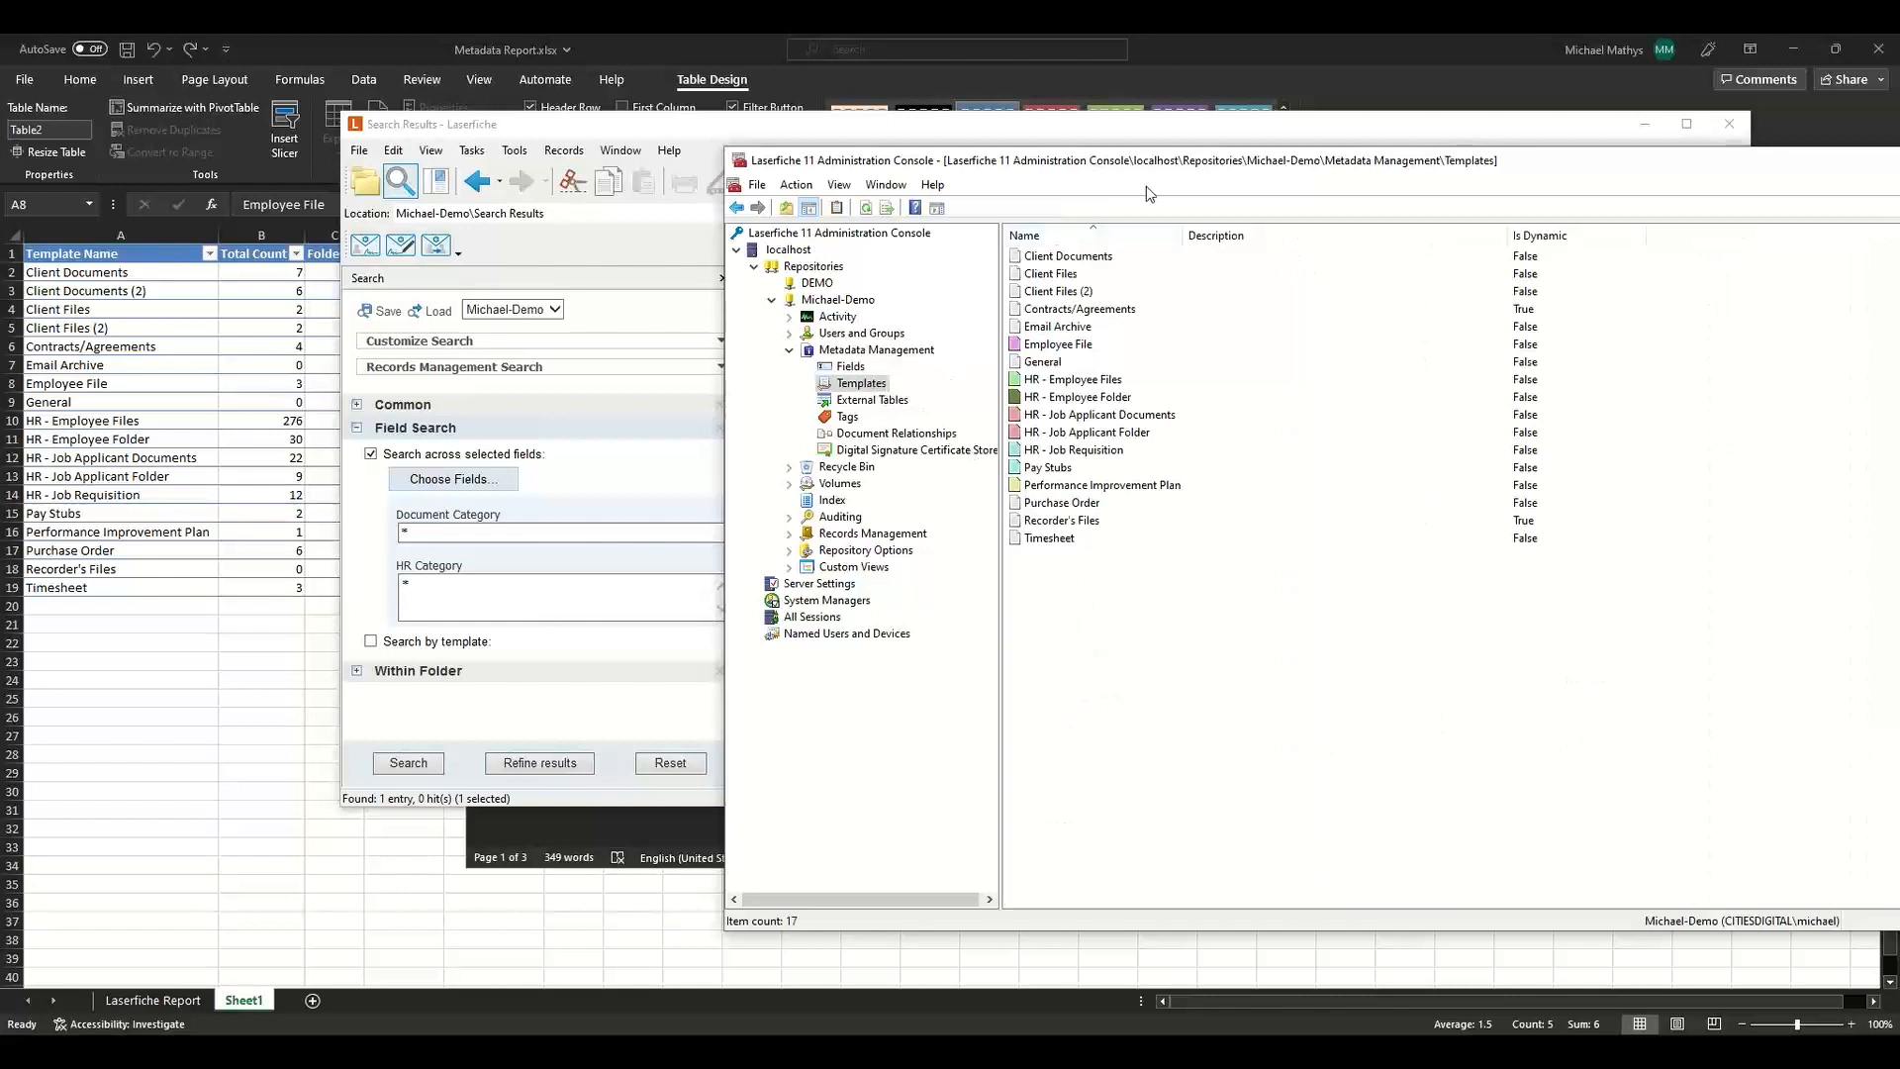
pyautogui.click(1090, 384)
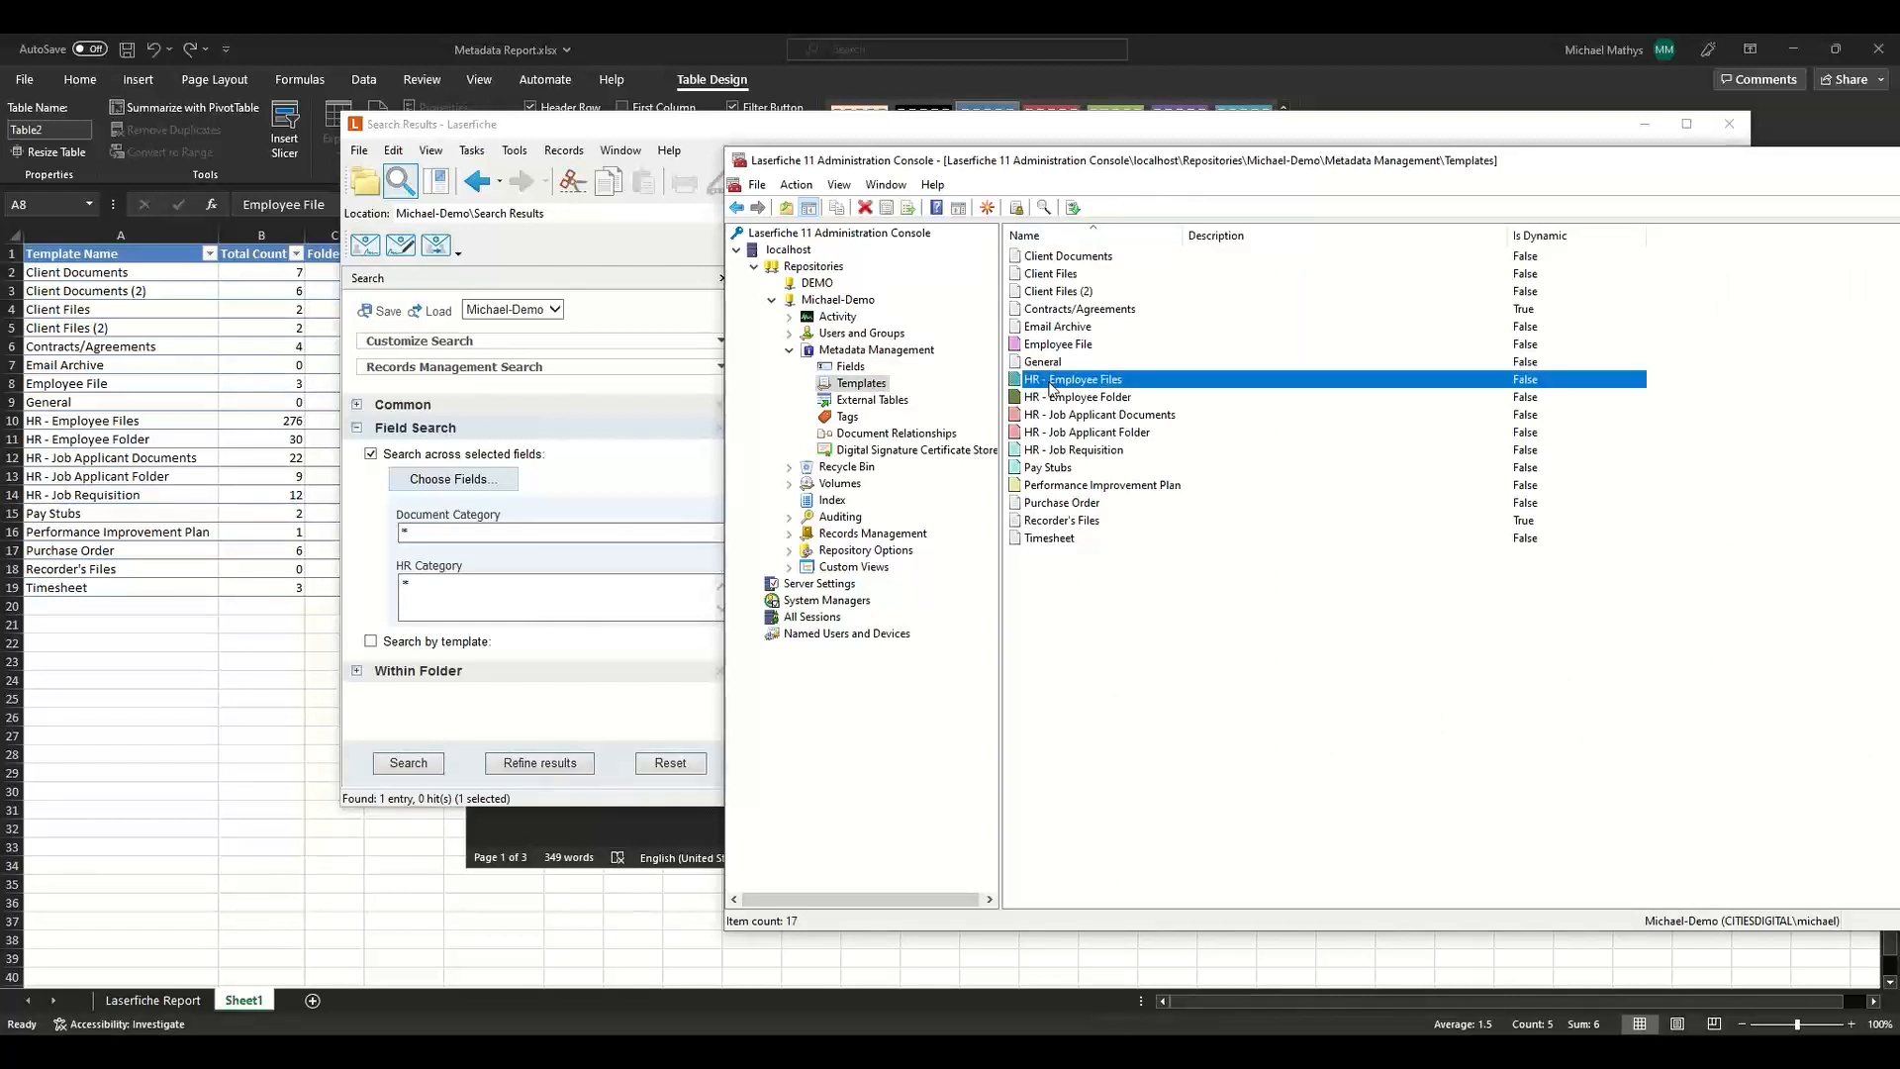
pyautogui.doubleClick(1079, 382)
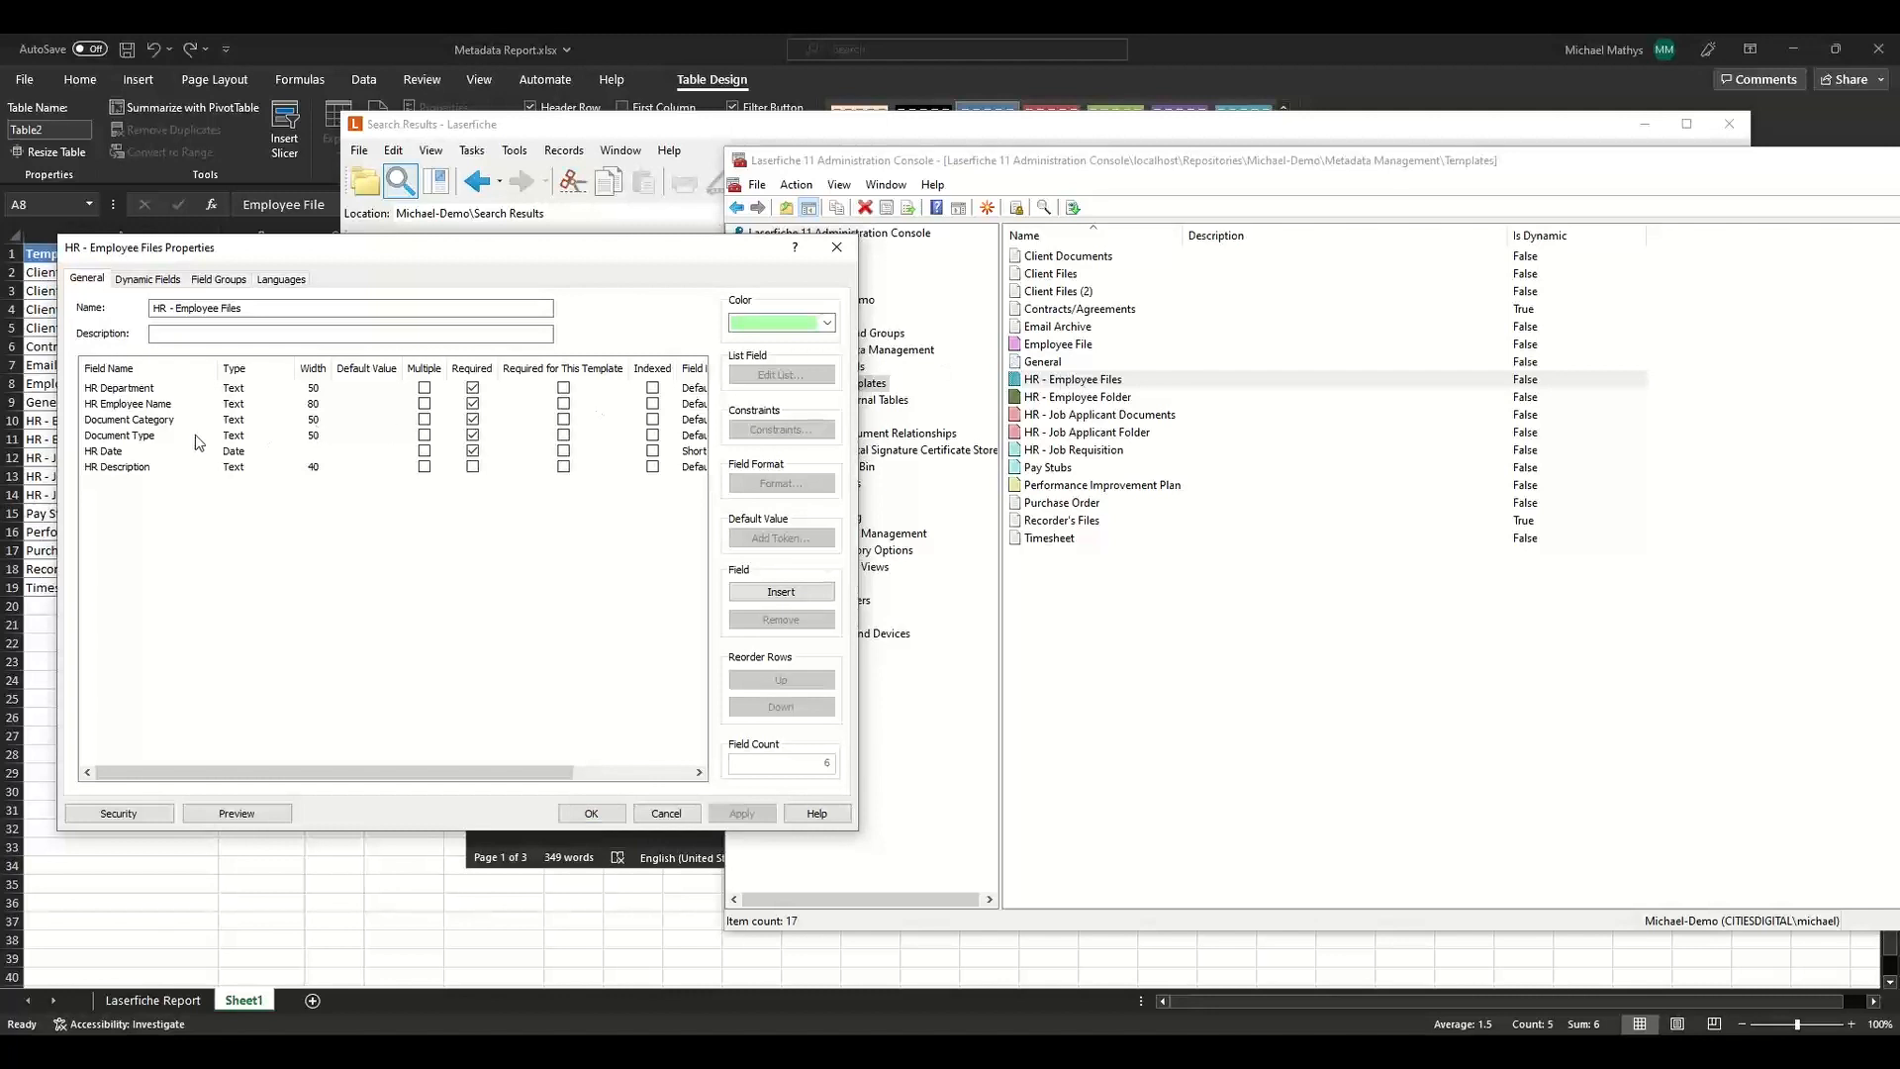
pyautogui.click(194, 424)
pyautogui.click(190, 436)
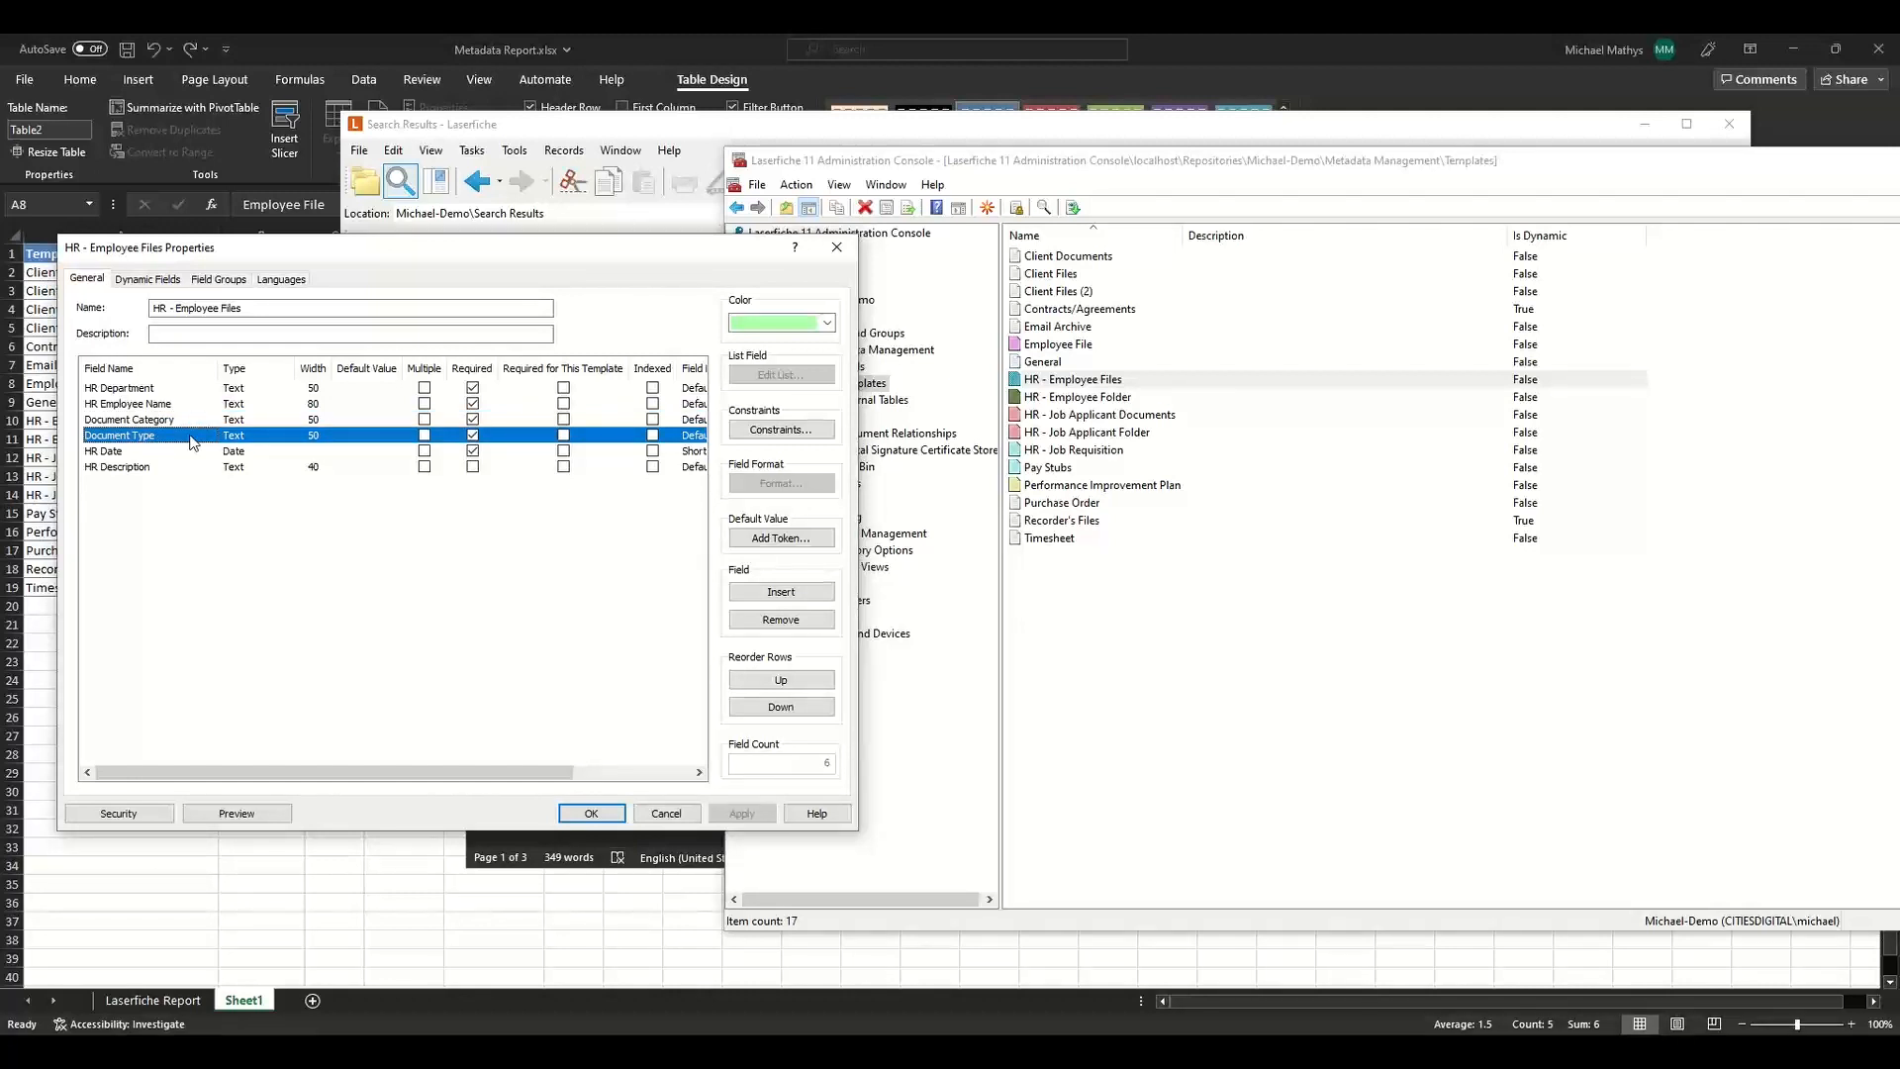
pyautogui.click(151, 280)
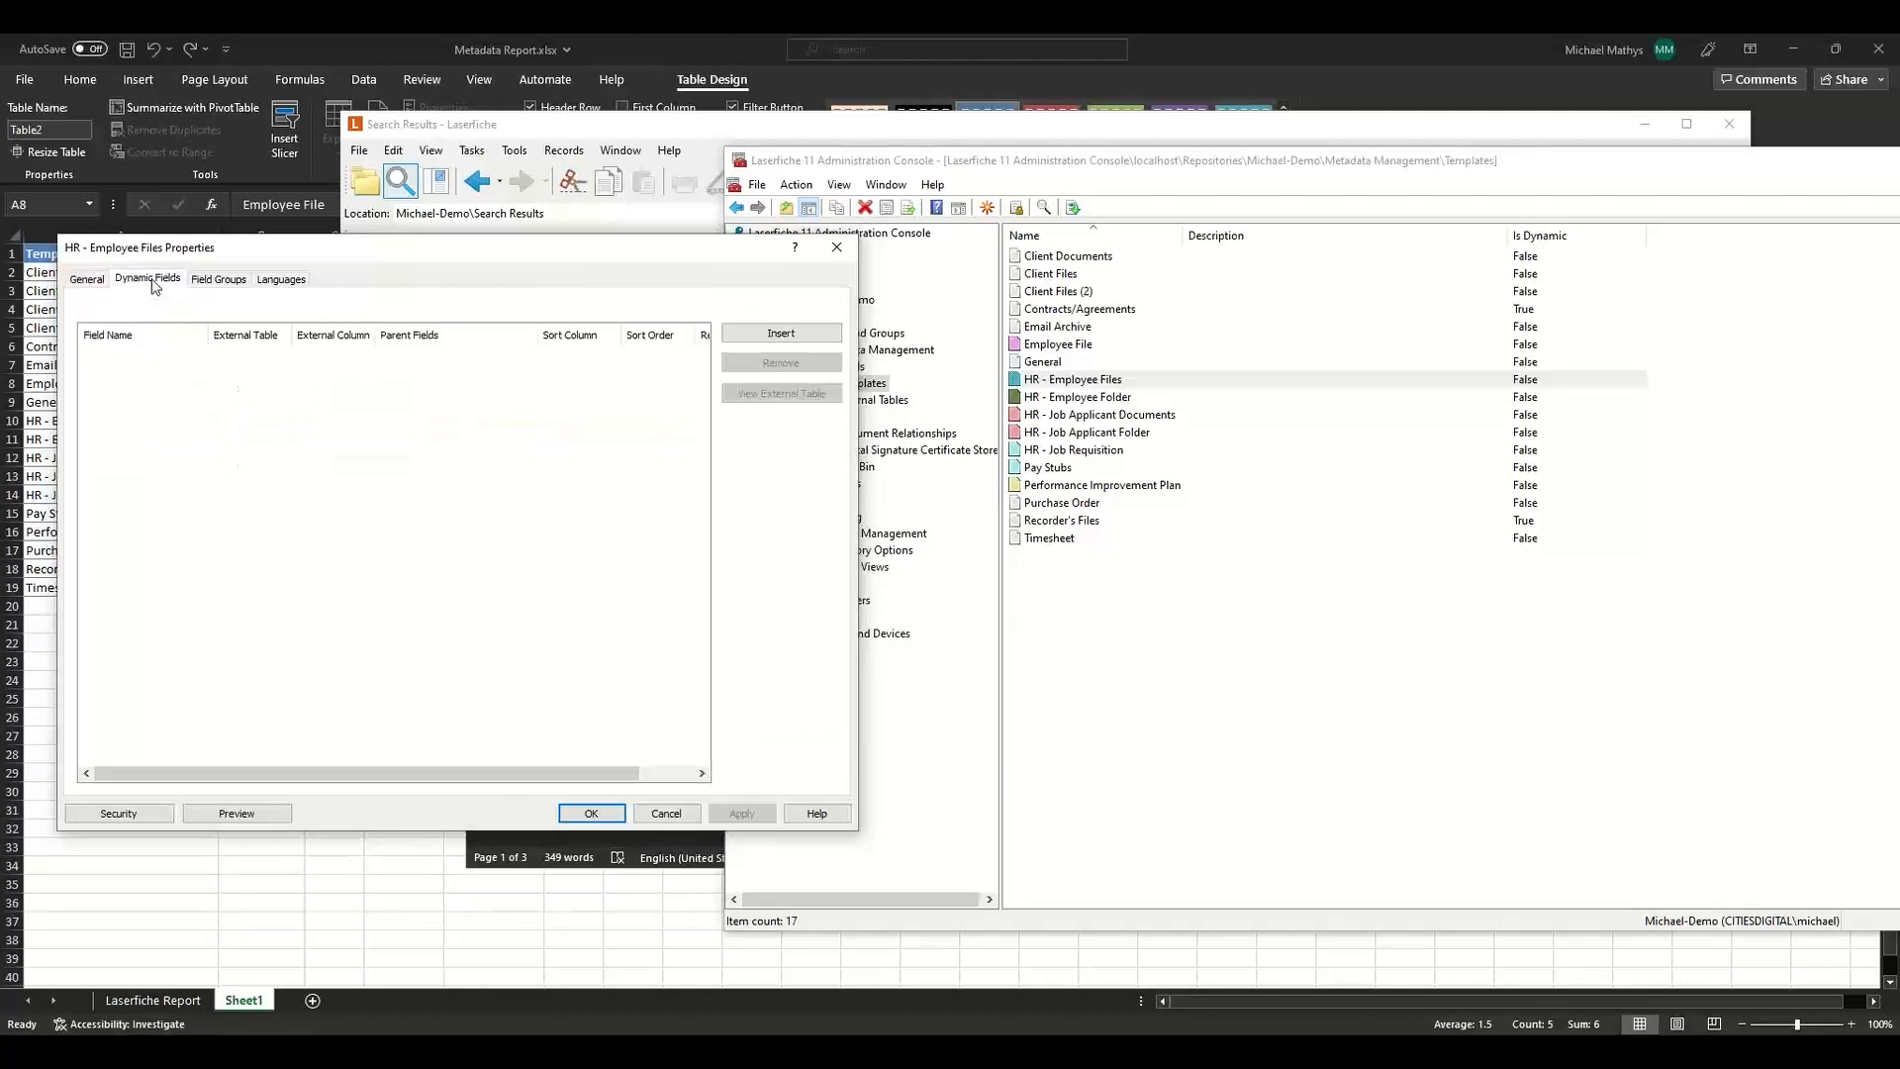
# Add Document Category and Document Type as dynamic fields of the HR - Employee Files template.
pyautogui.click(159, 355)
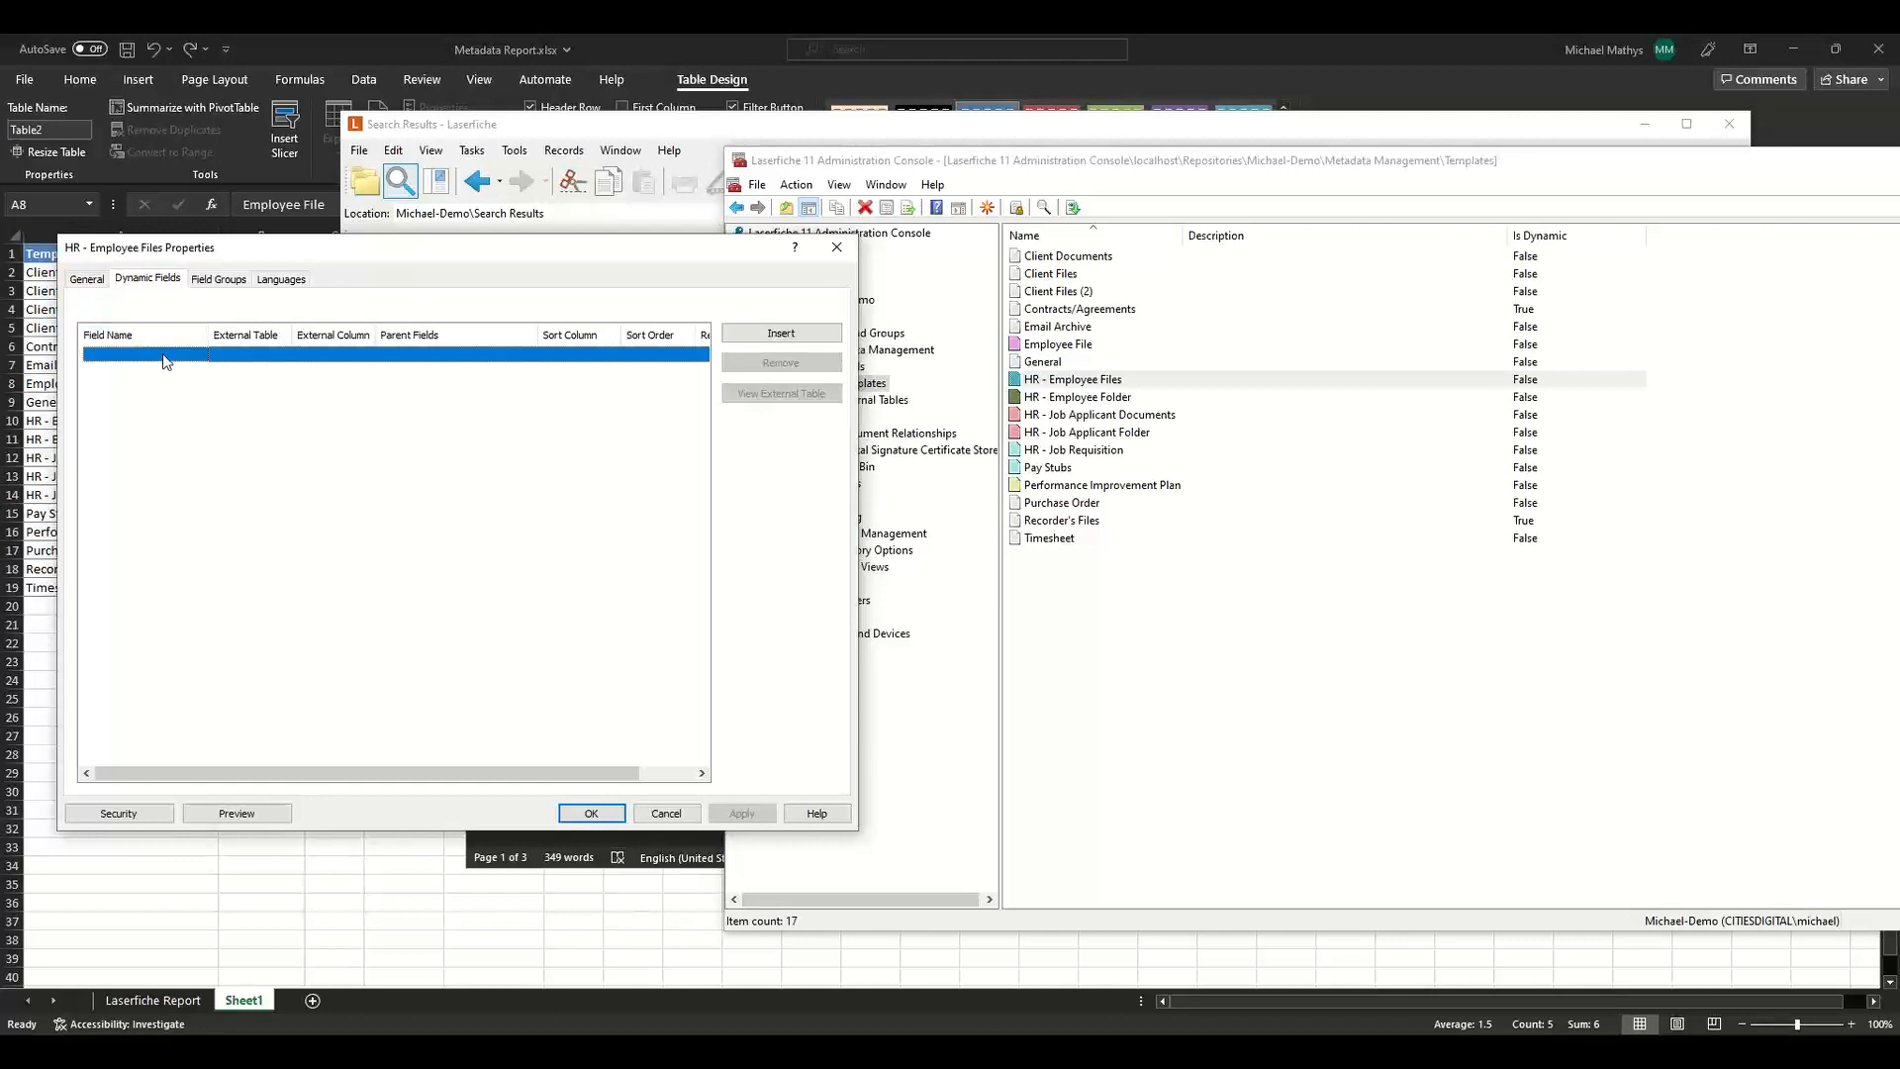
pyautogui.click(162, 354)
pyautogui.click(165, 368)
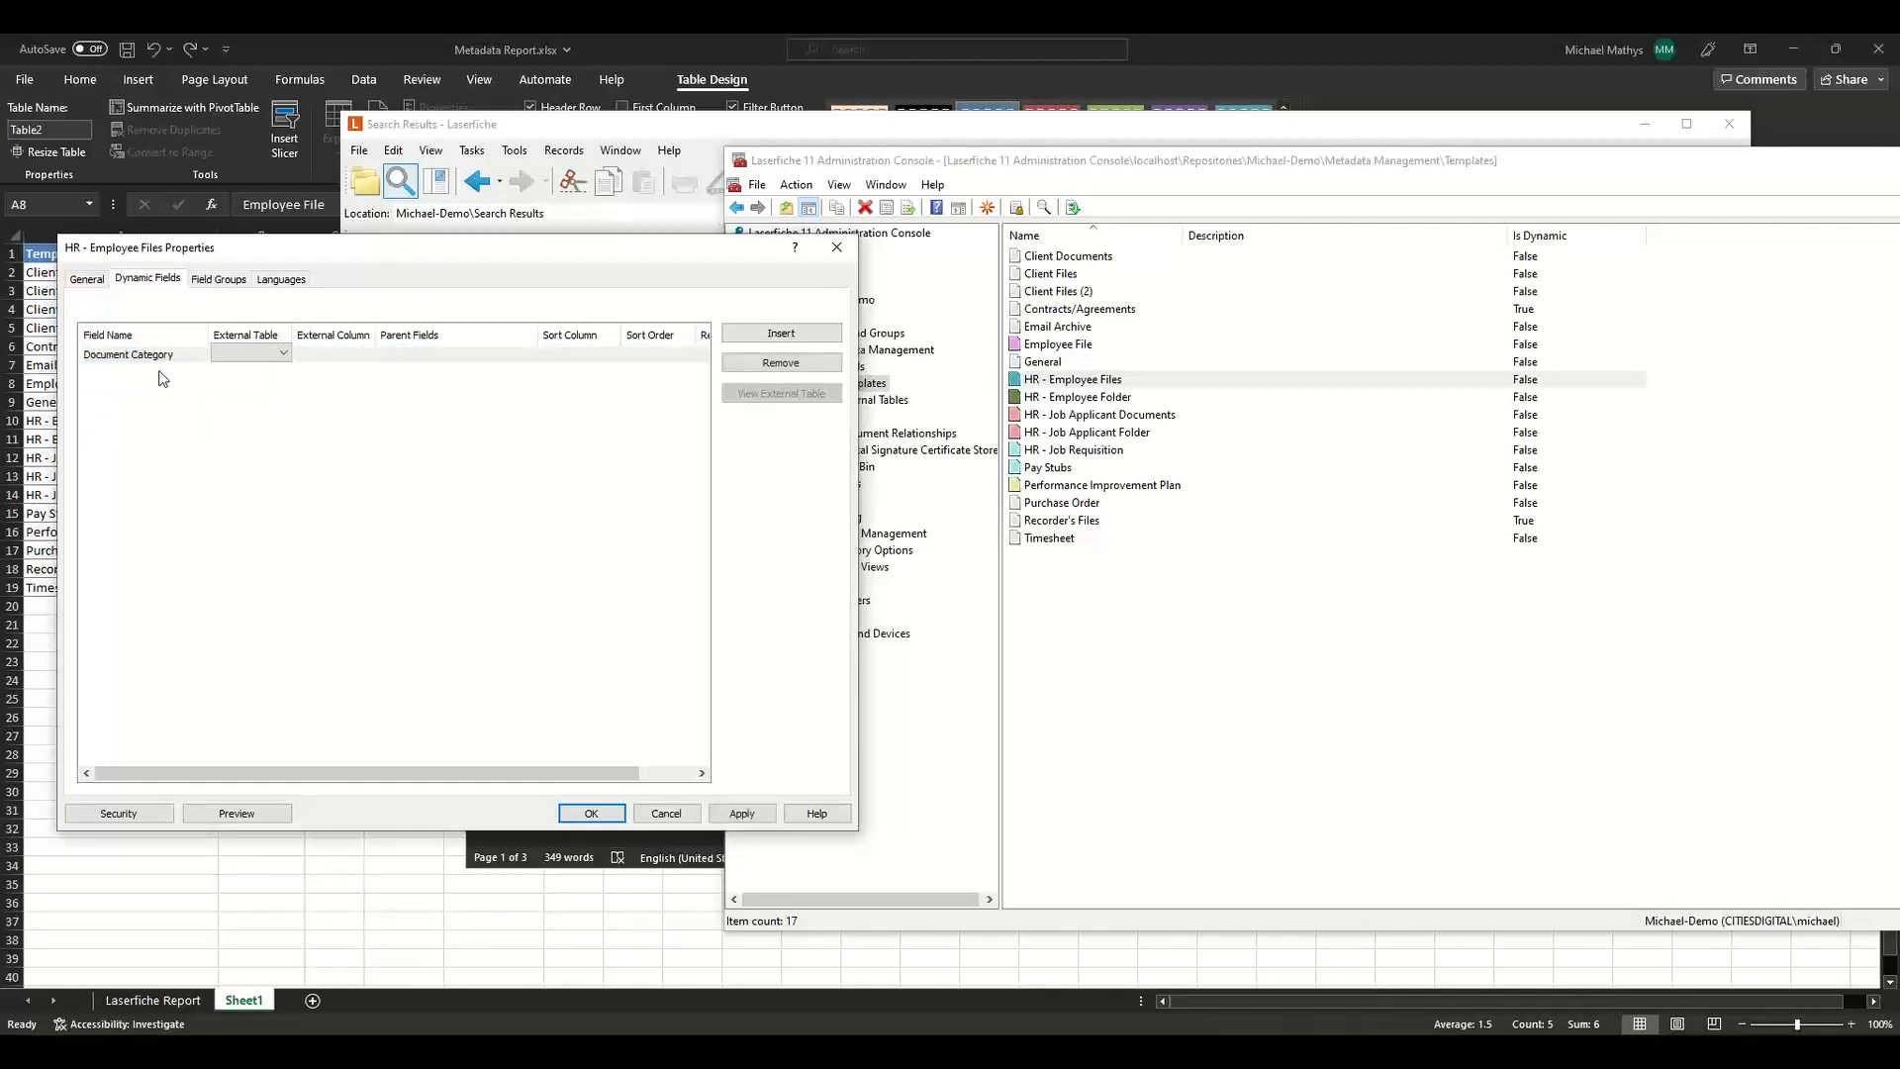
pyautogui.doubleClick(162, 374)
pyautogui.click(155, 396)
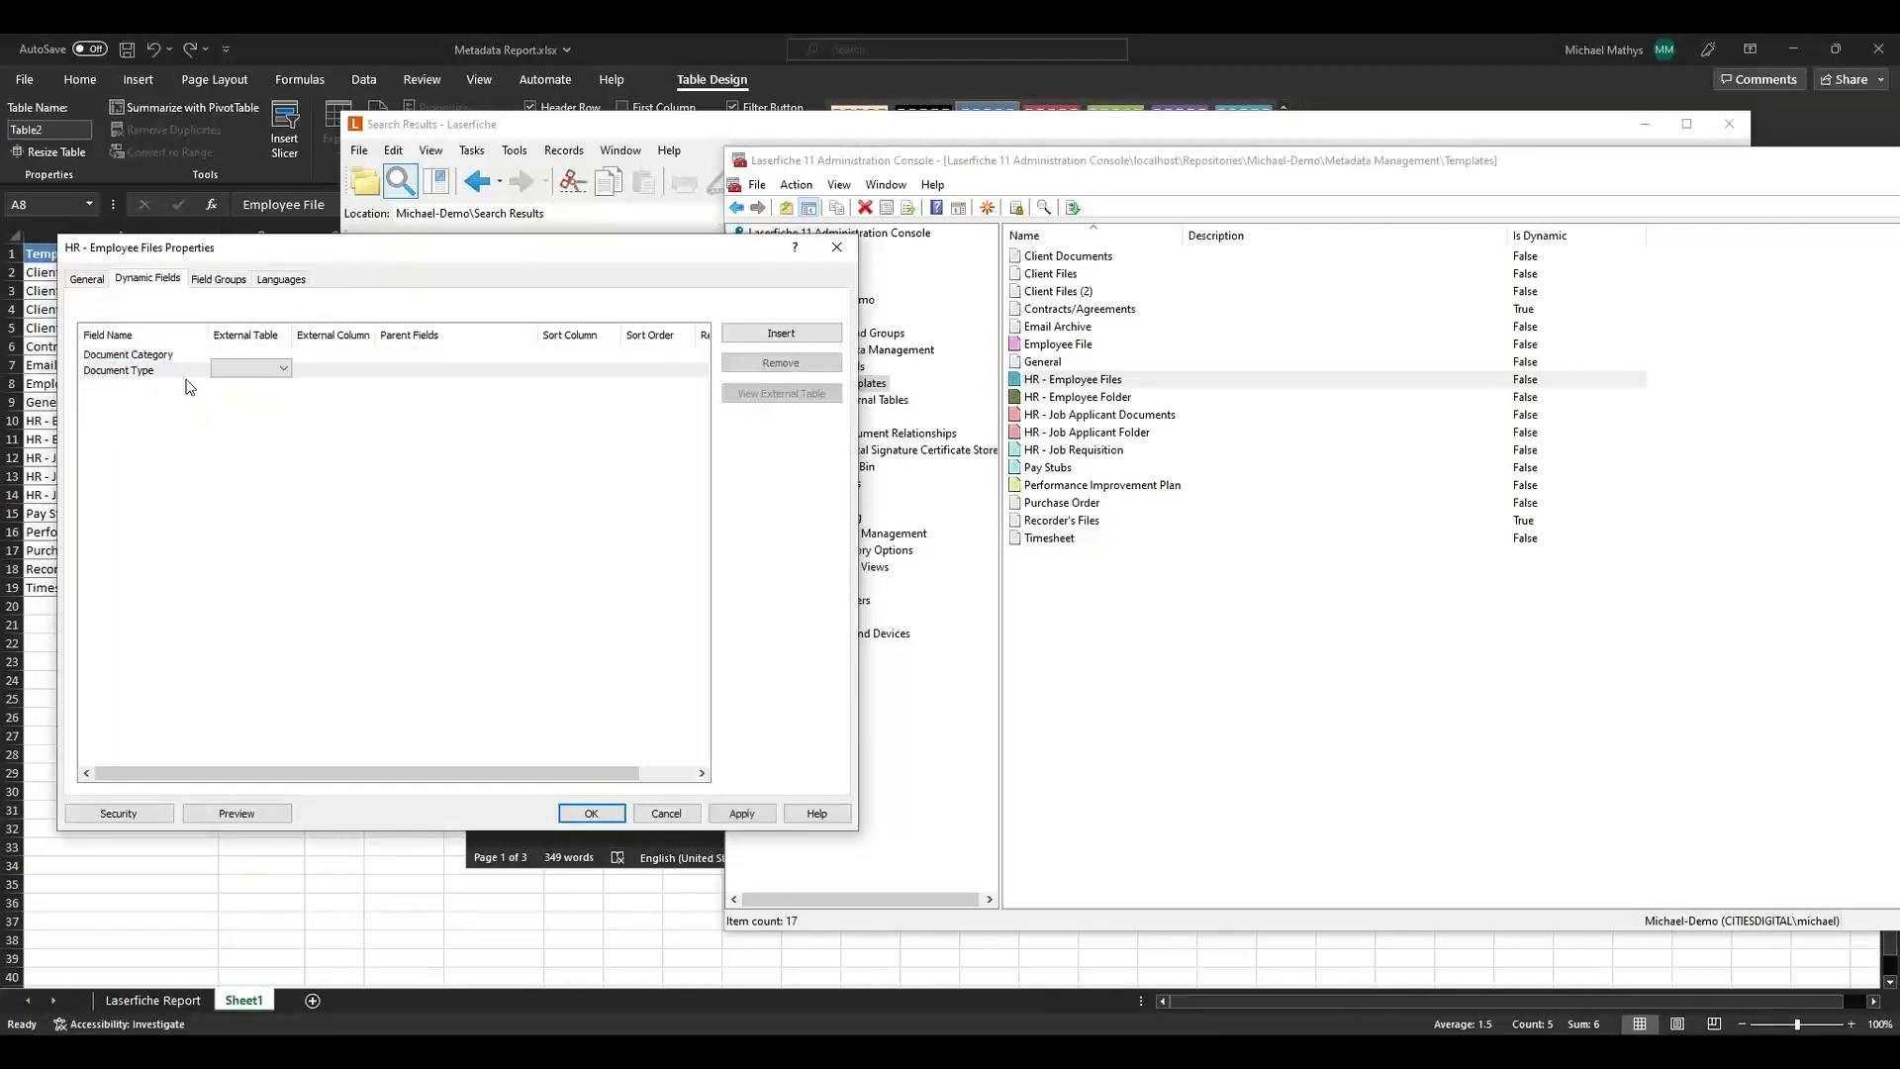
# Link both the Document Category and Document Type dynamic fields to the HRDocTypes external table.
pyautogui.click(227, 364)
pyautogui.click(226, 356)
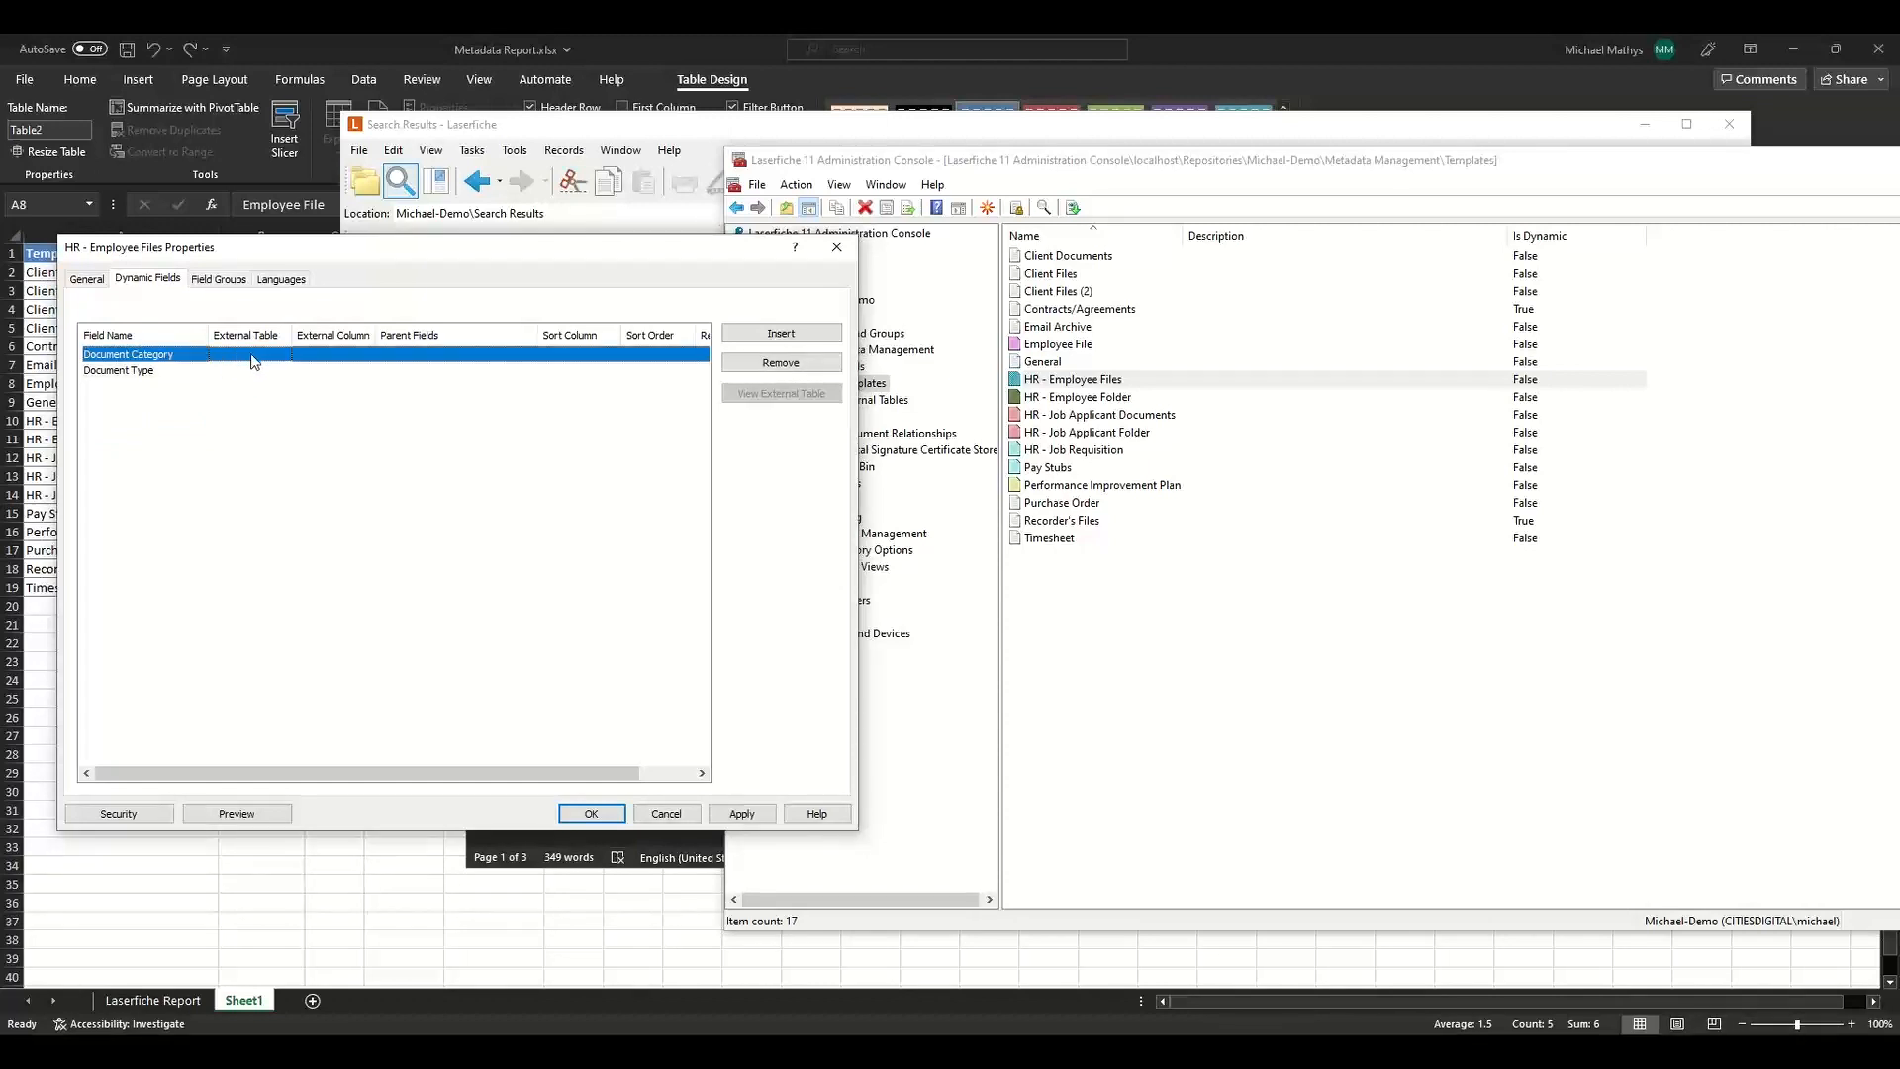
pyautogui.click(253, 358)
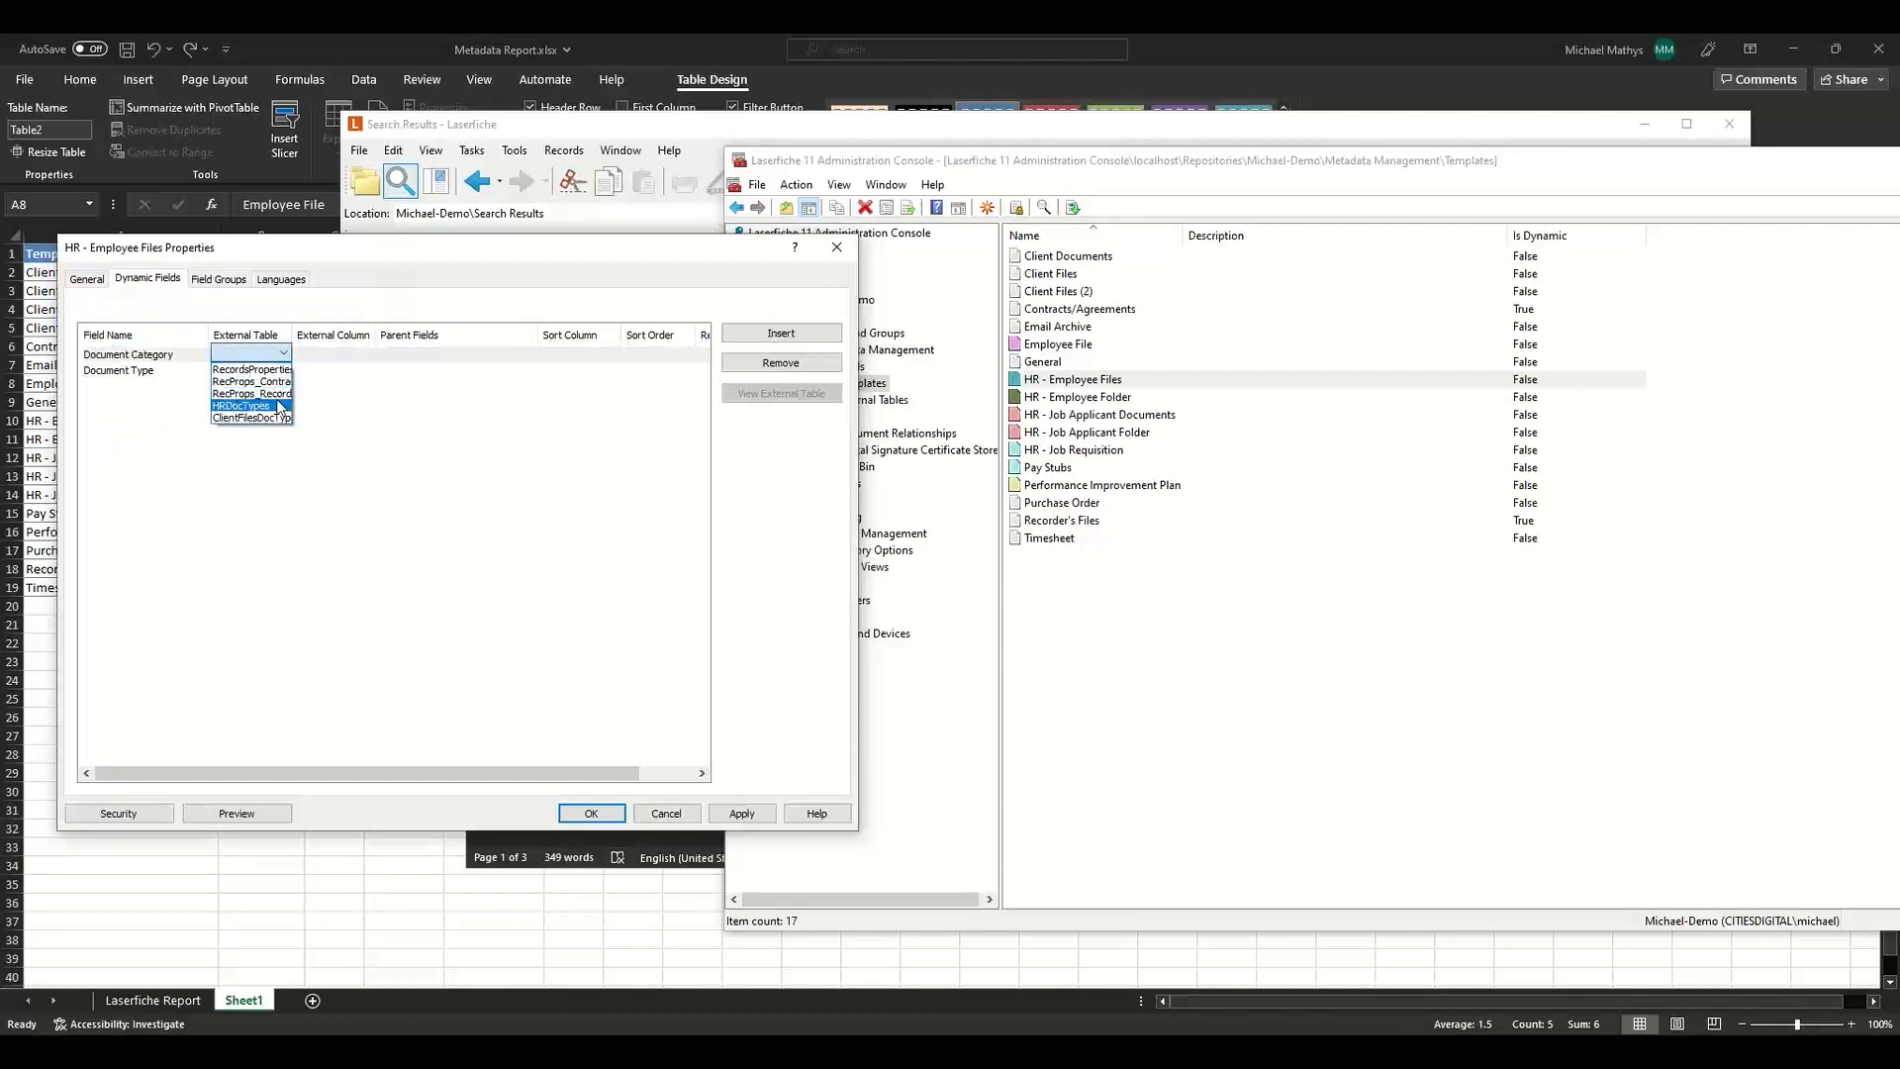
pyautogui.click(265, 410)
pyautogui.click(259, 371)
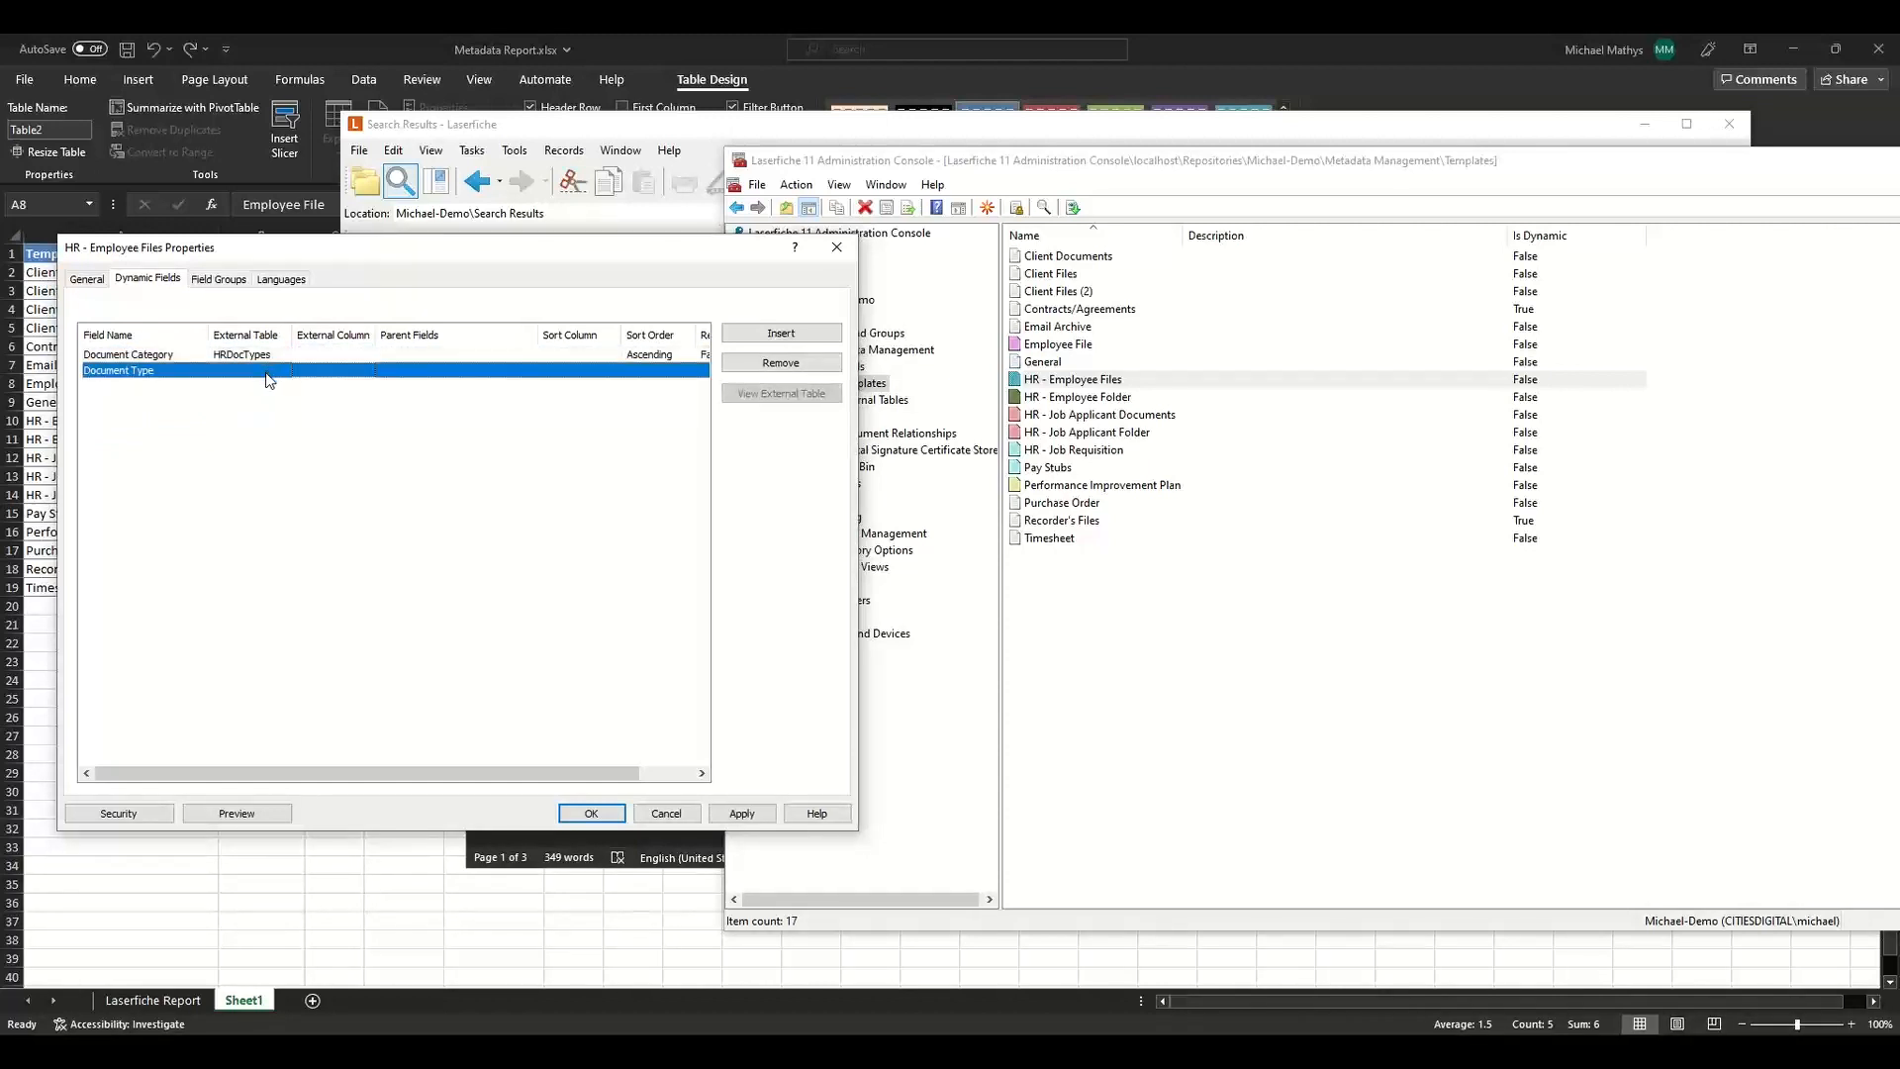
pyautogui.click(259, 368)
pyautogui.click(259, 421)
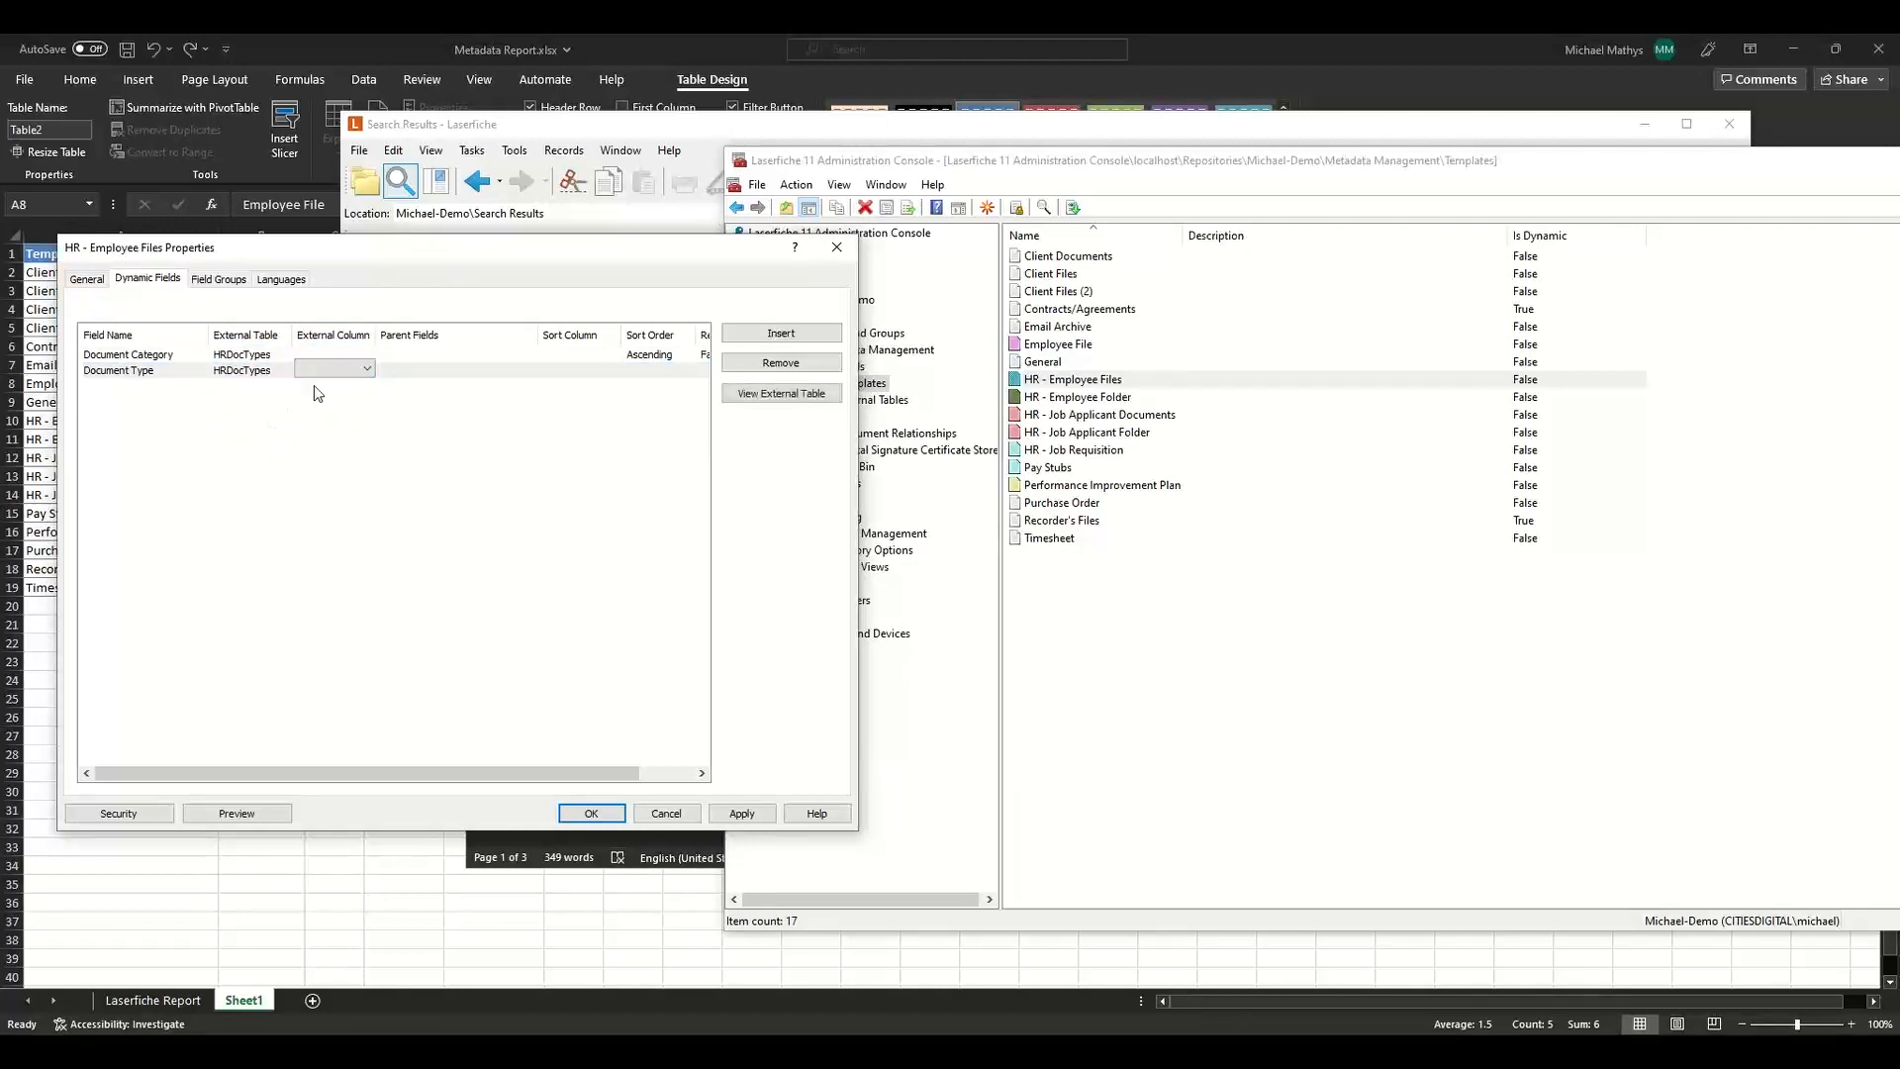
# Map Document Category to the HR_Category external column, leaving it without parent fields.
pyautogui.click(348, 354)
pyautogui.click(363, 354)
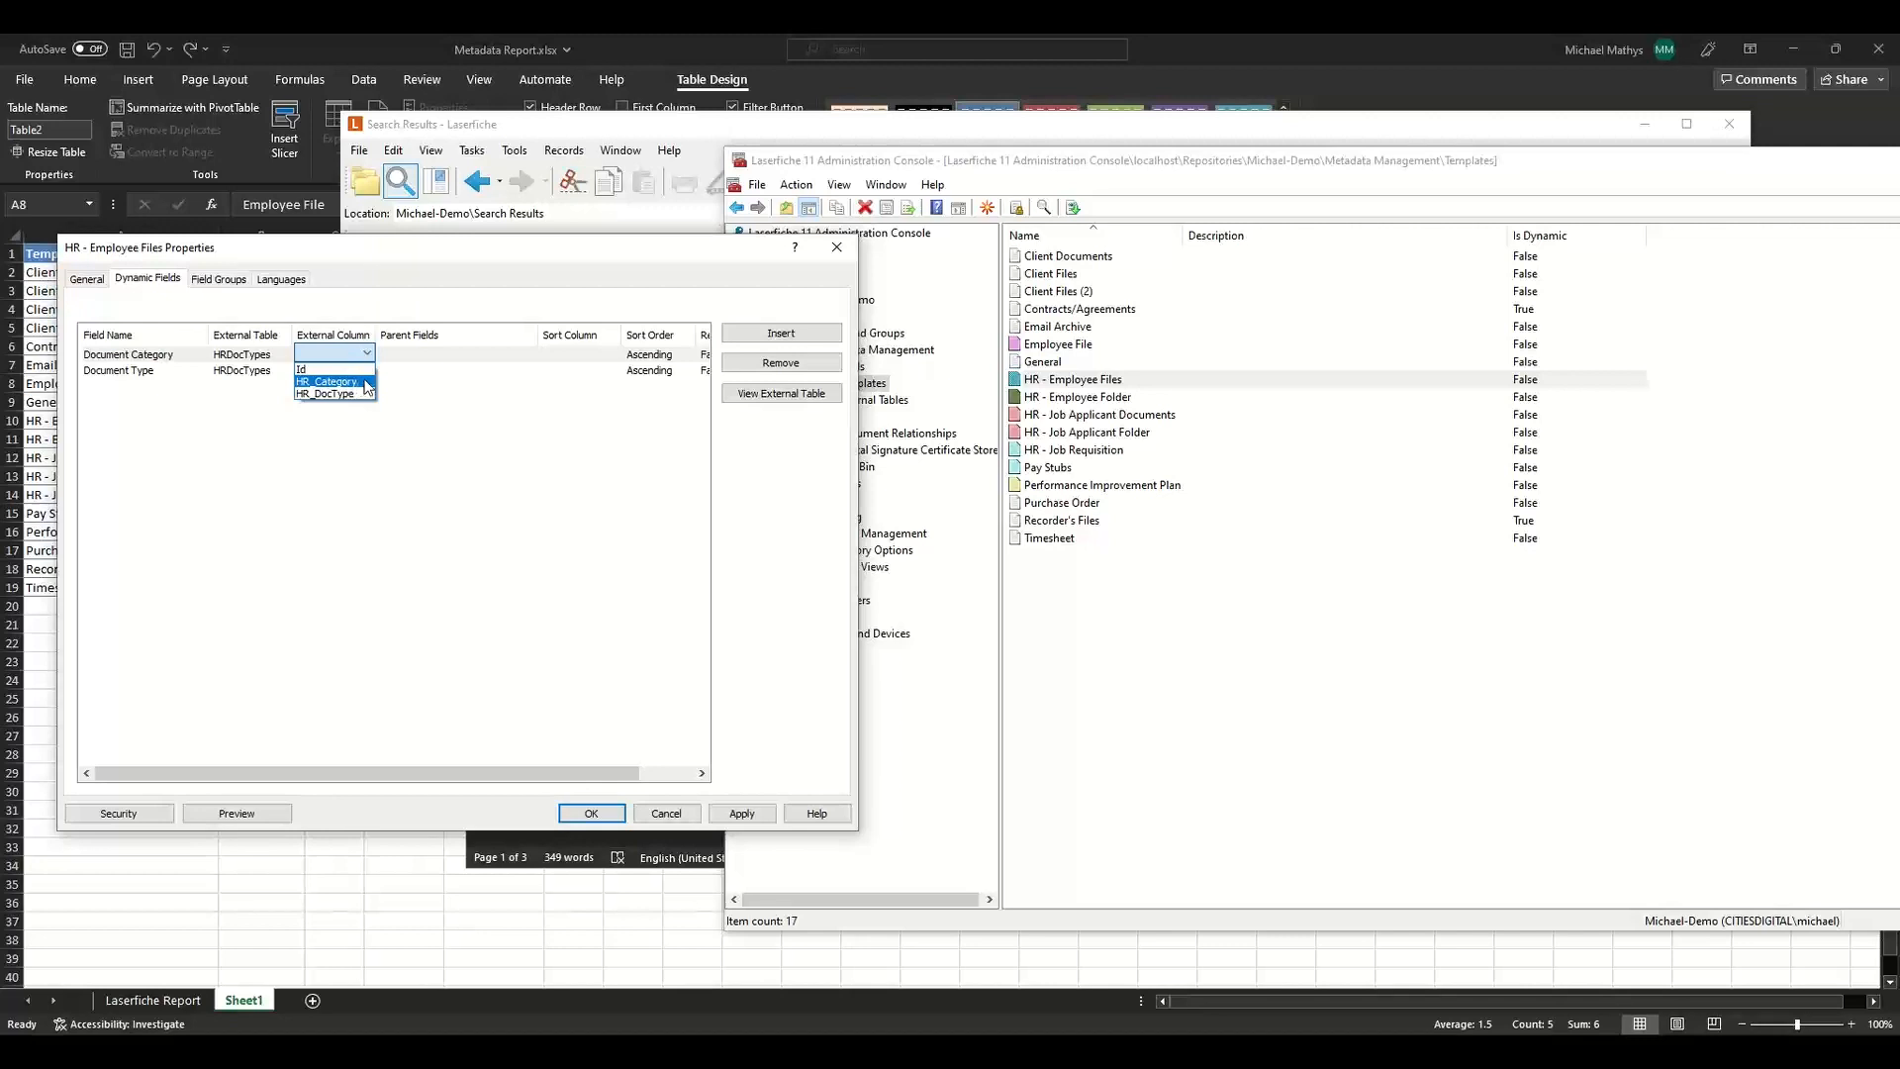
pyautogui.click(356, 382)
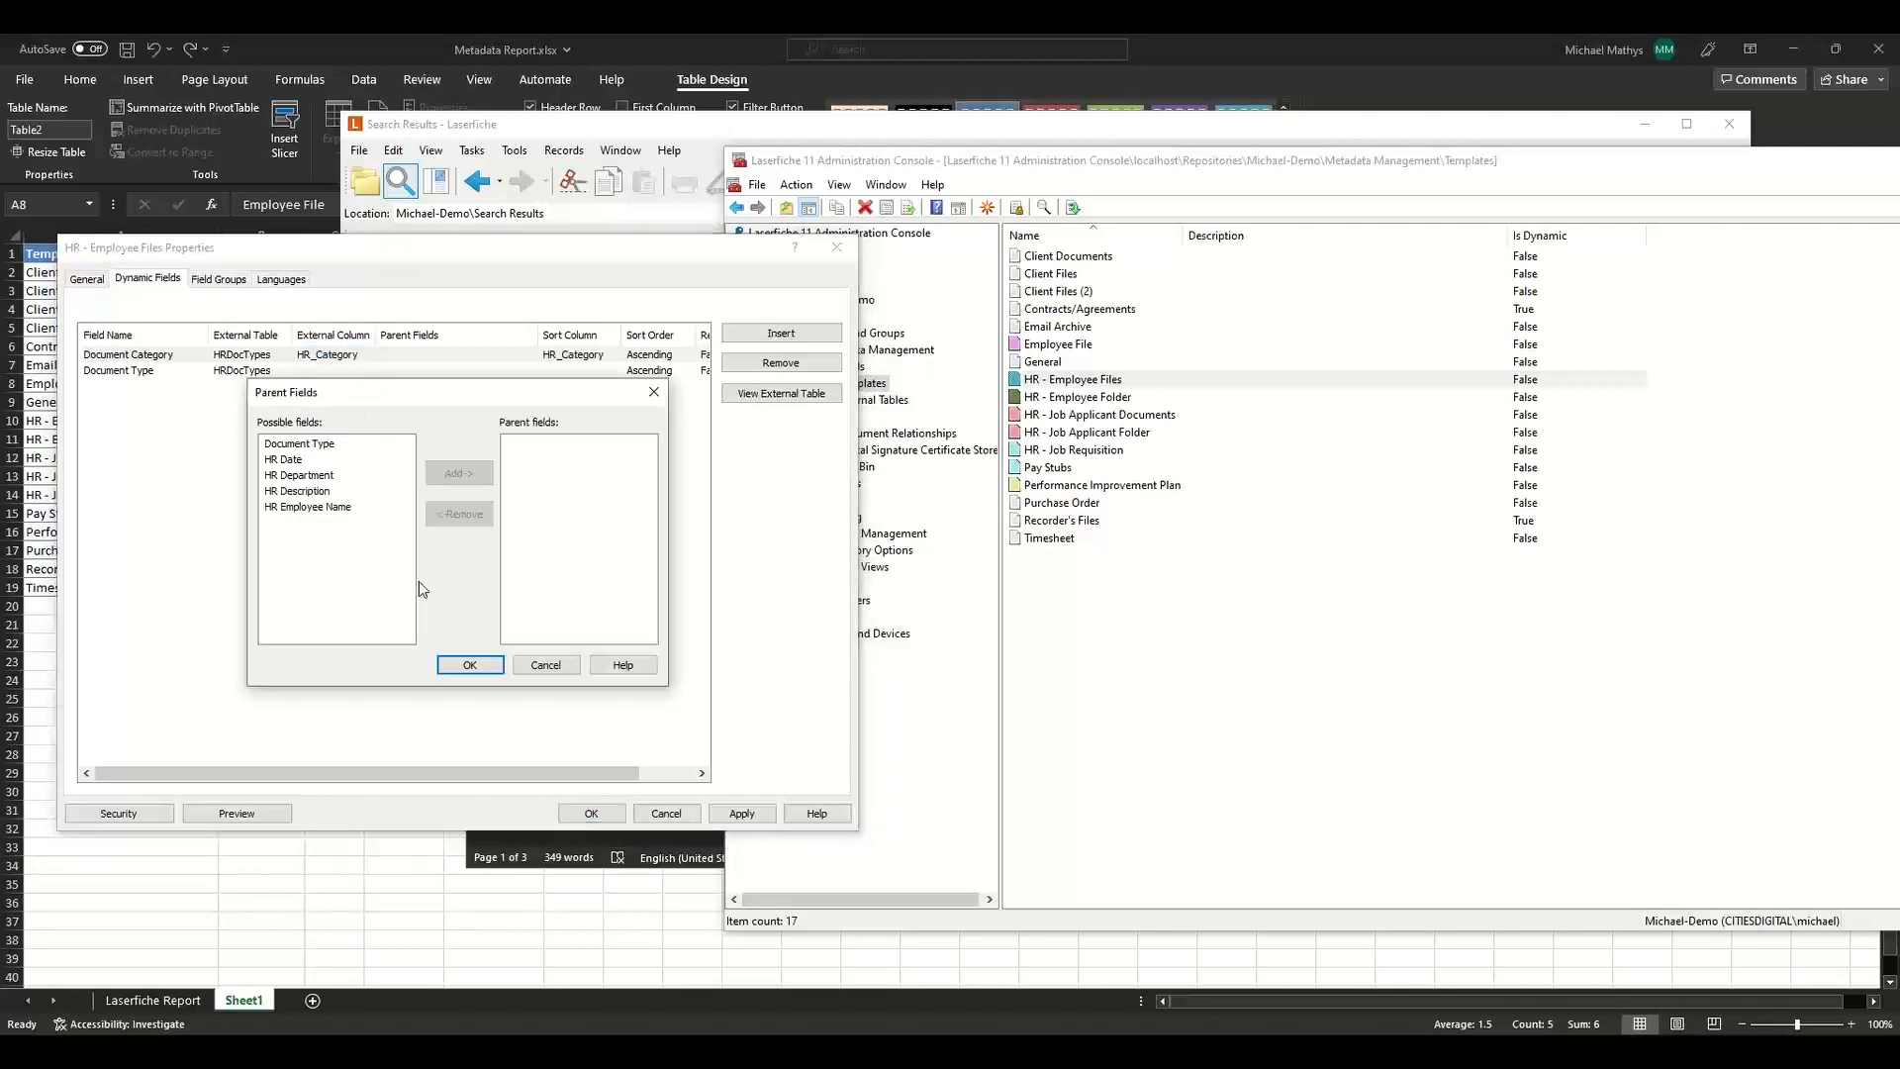
pyautogui.click(485, 665)
# Map Document Type to the HR_DocType external column with Document Category as its parent field.
pyautogui.click(344, 374)
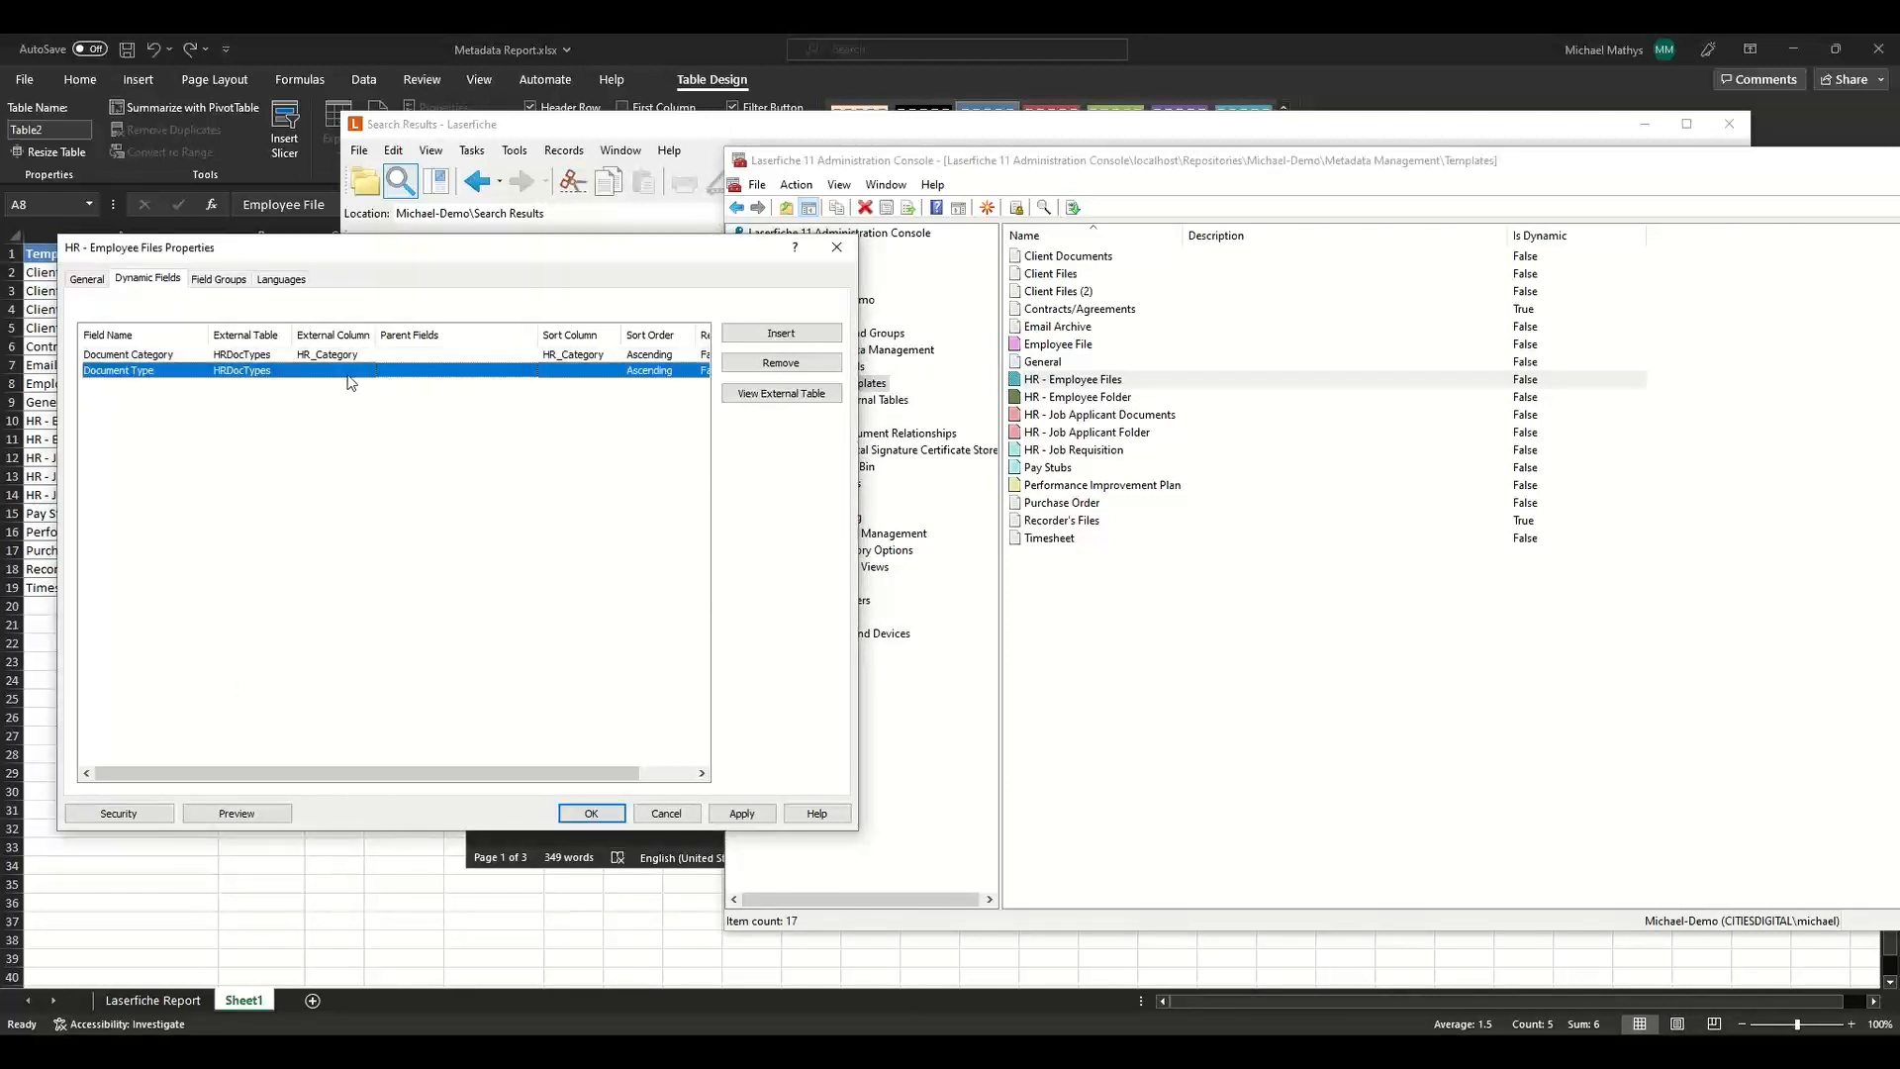
pyautogui.click(357, 370)
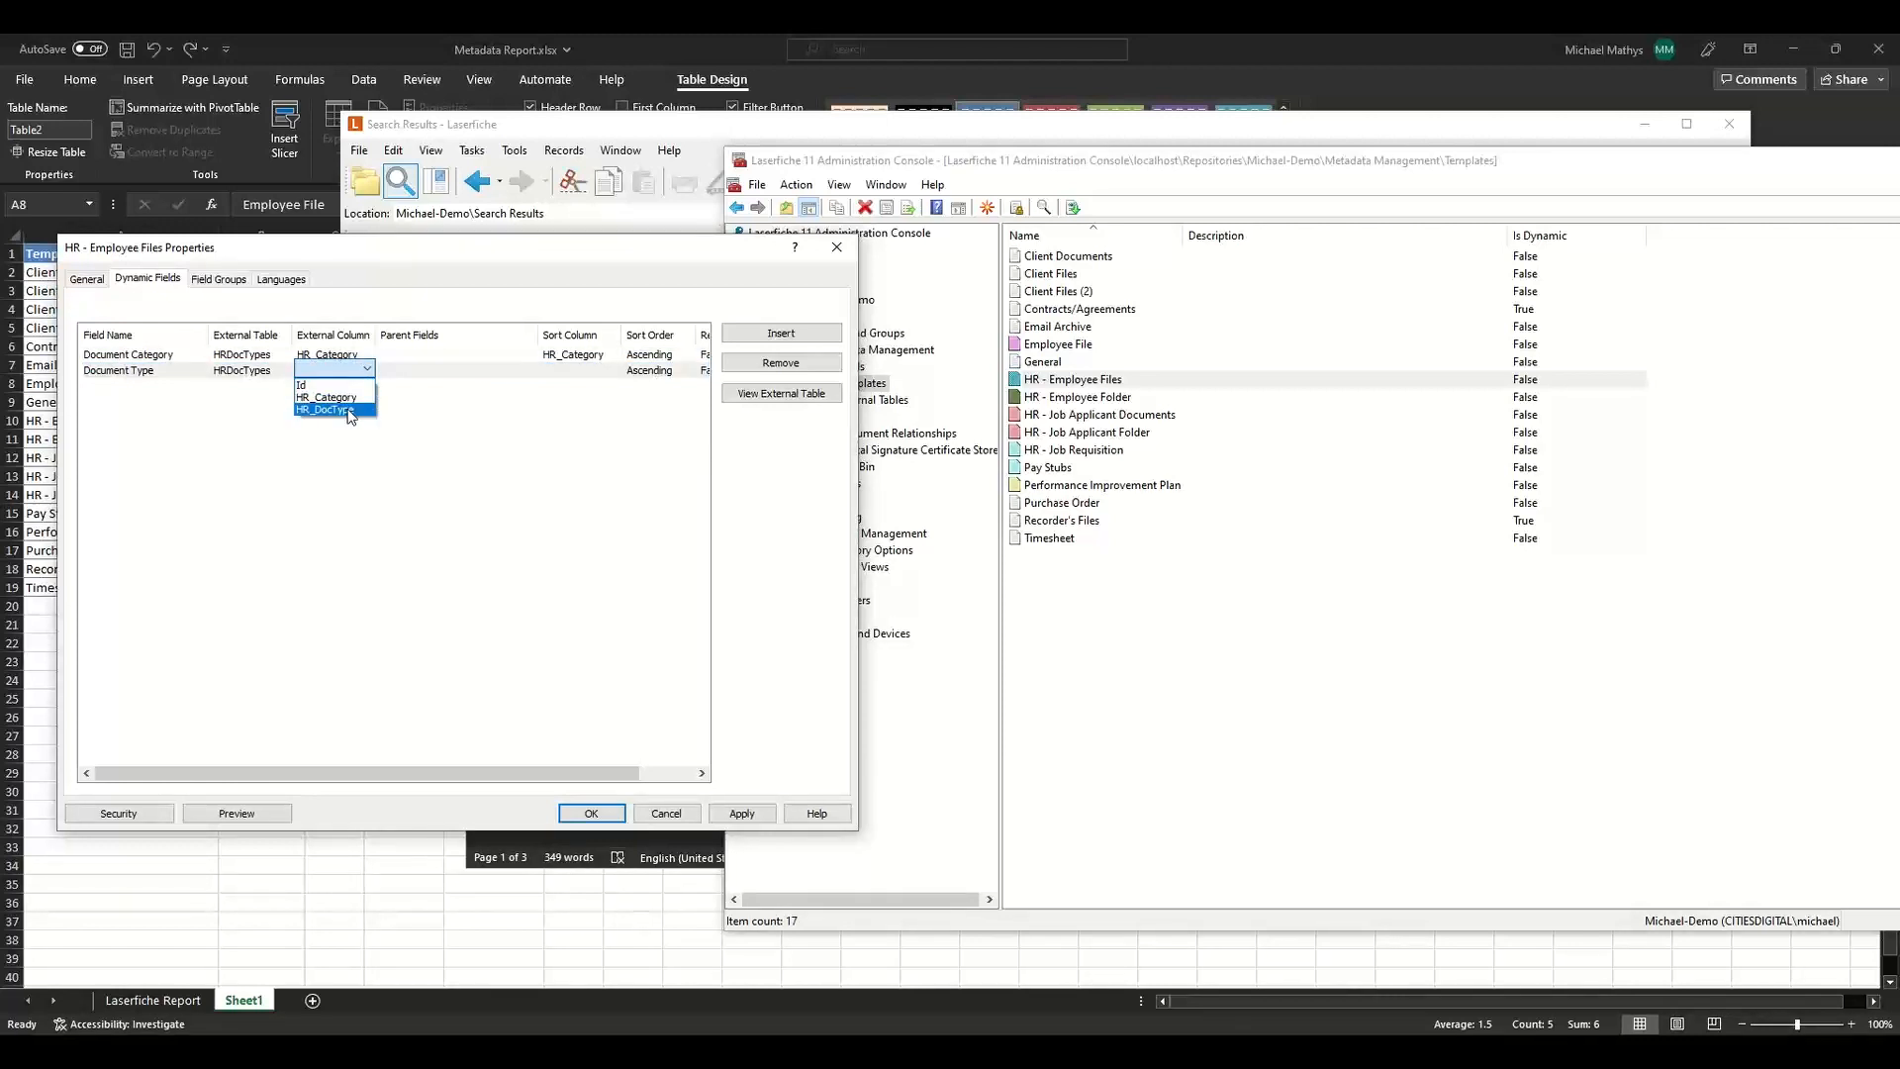
pyautogui.click(349, 410)
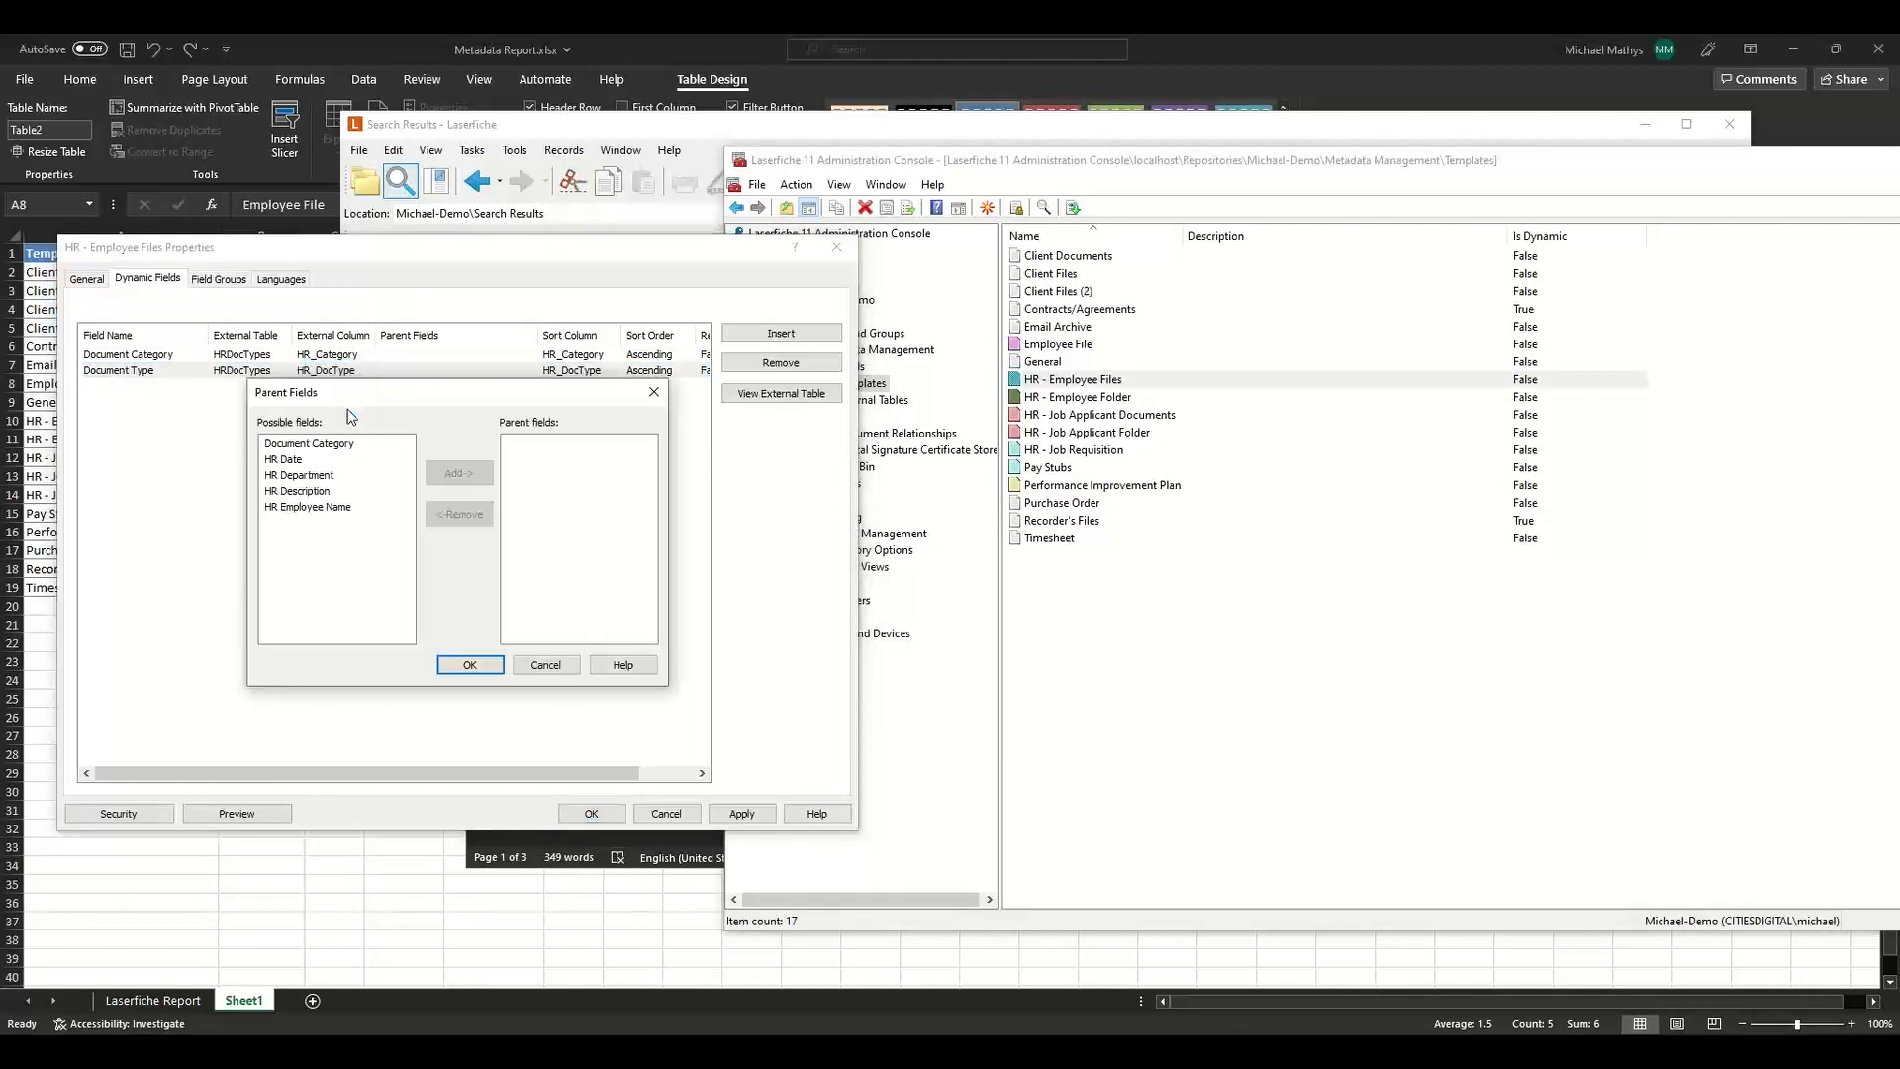
pyautogui.click(302, 446)
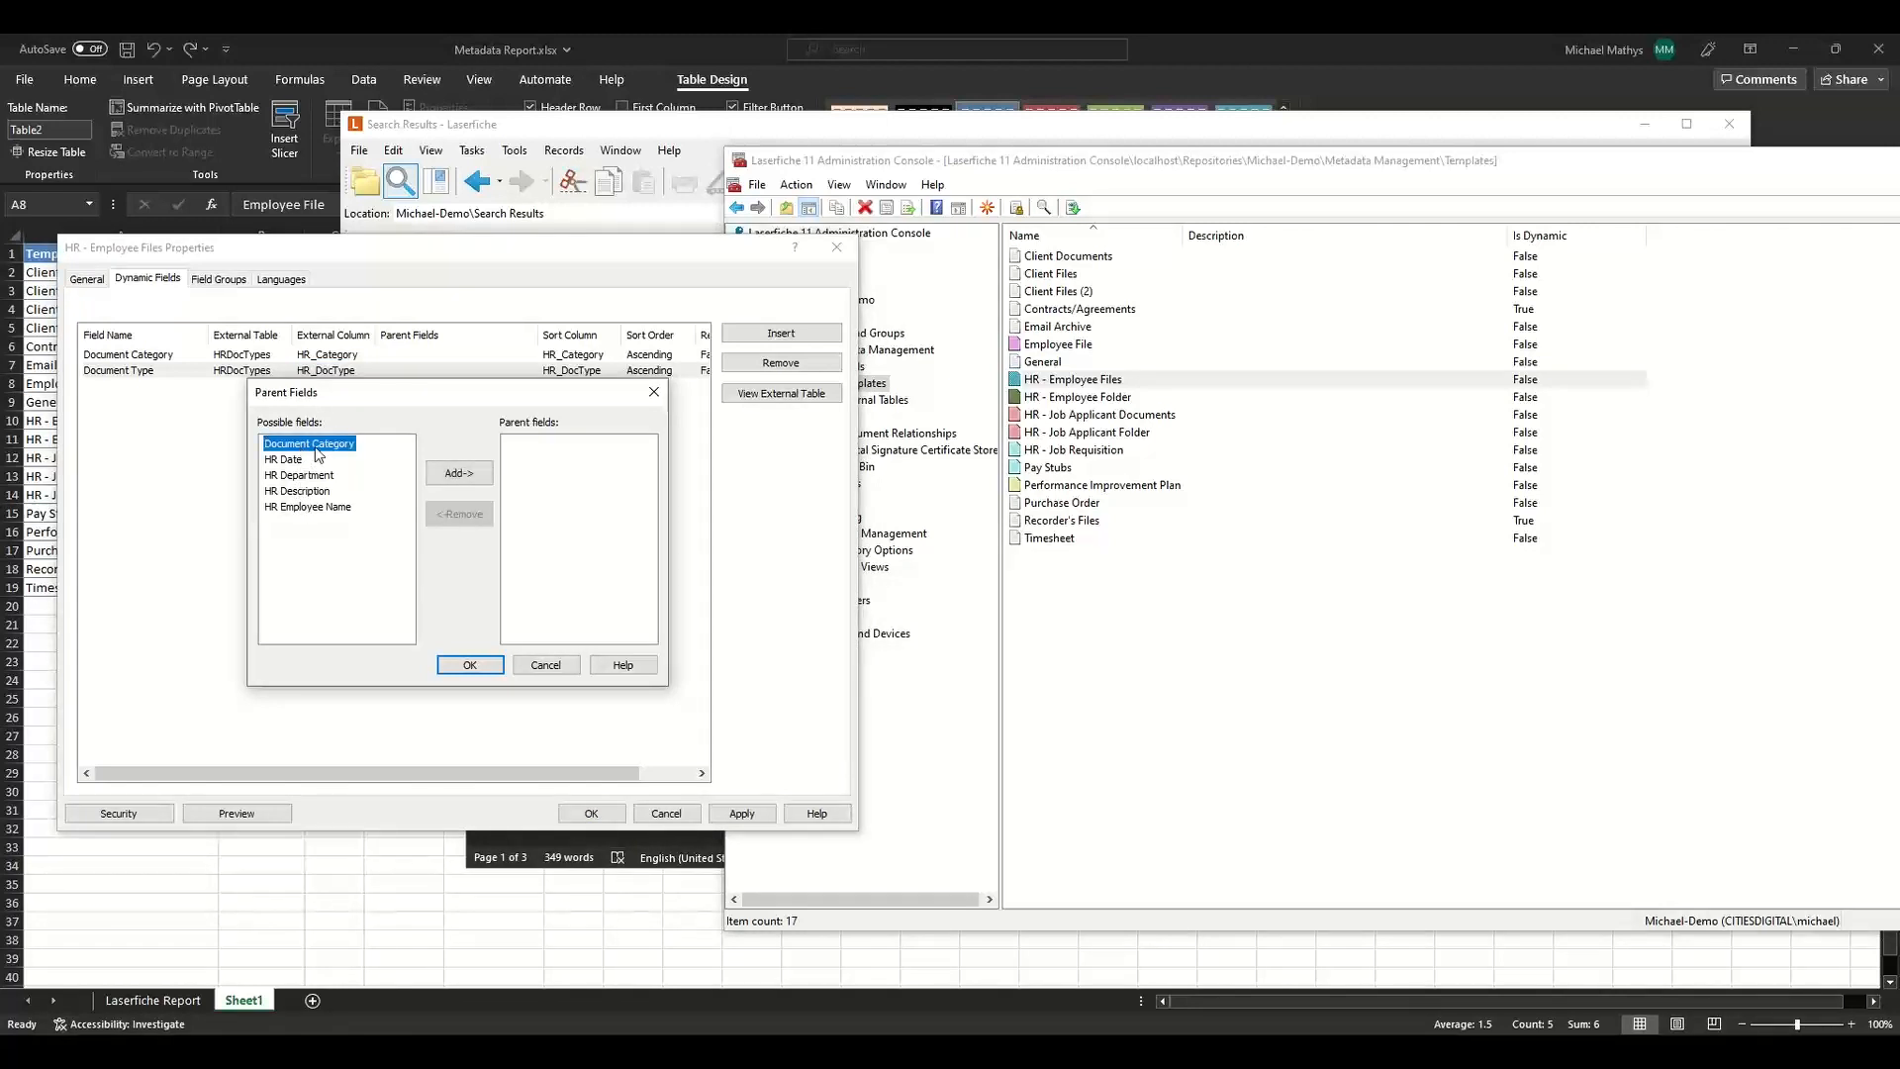
pyautogui.click(460, 473)
pyautogui.click(466, 665)
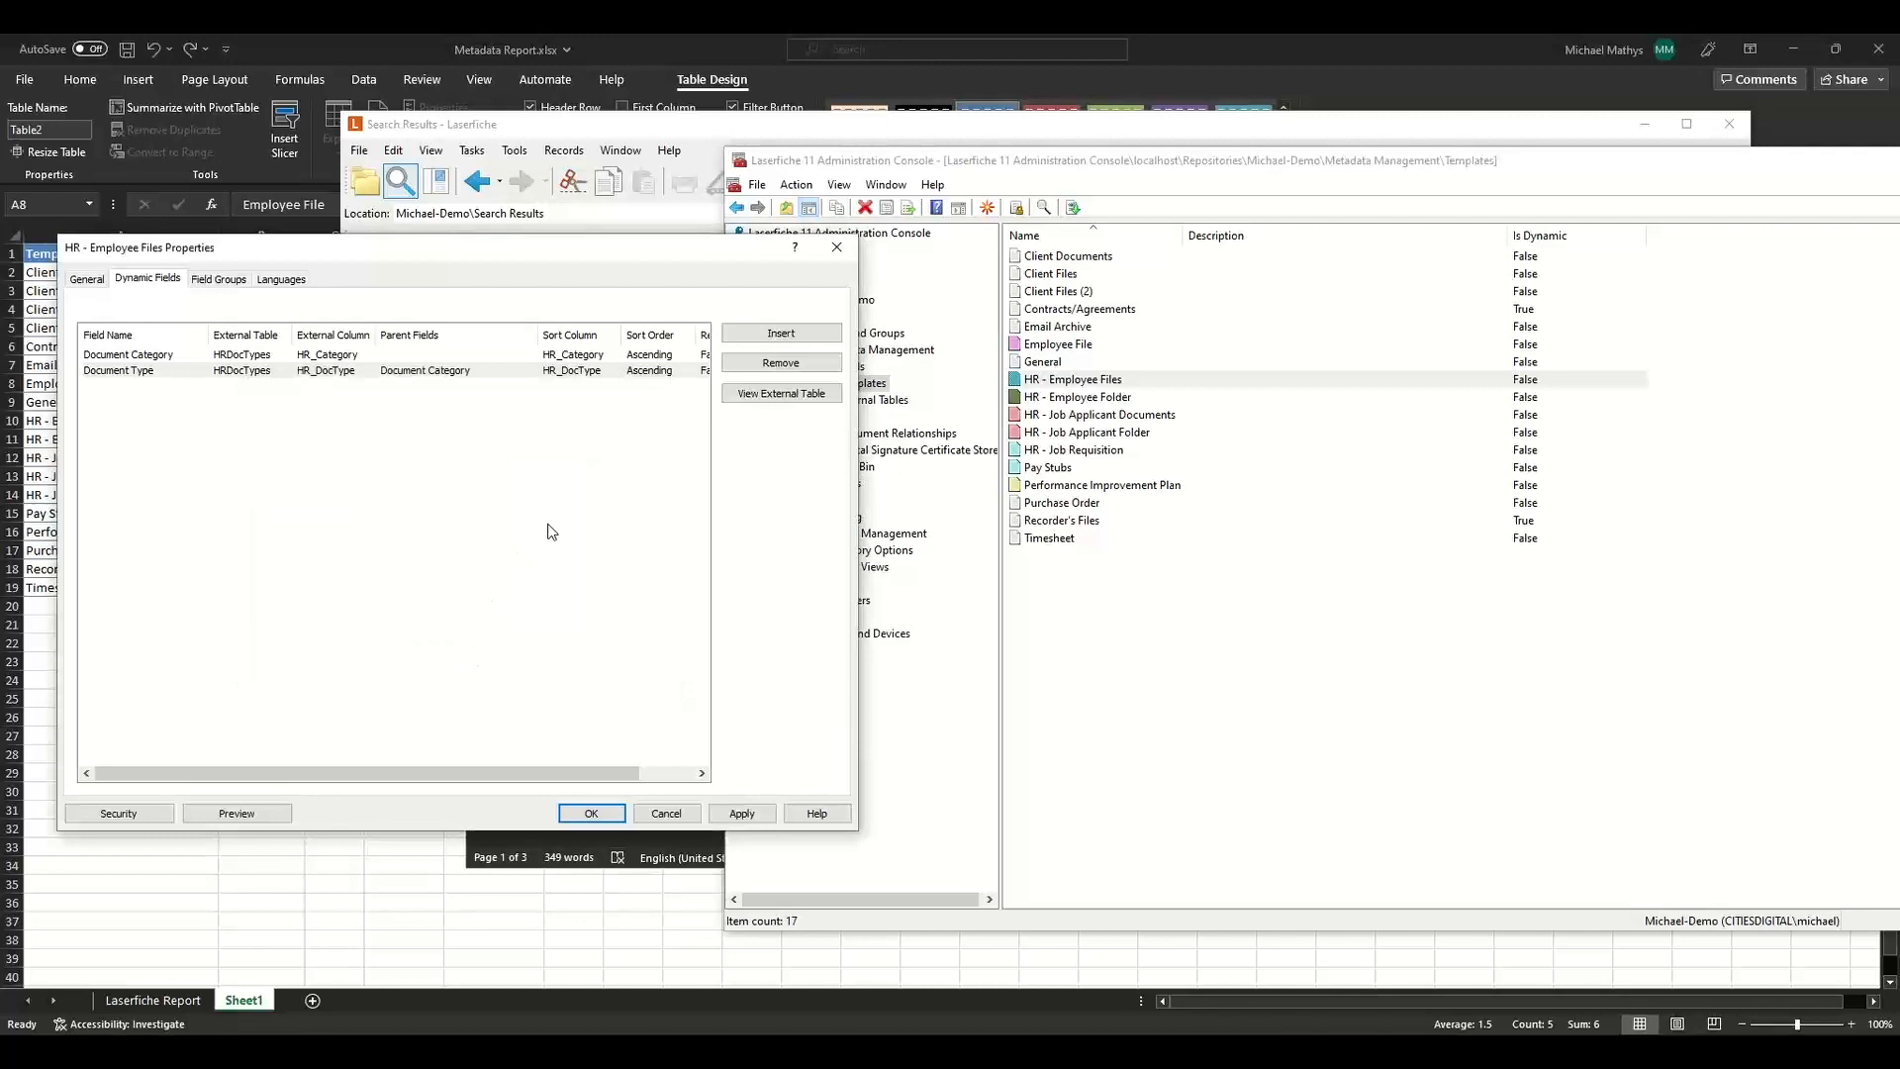
# Save and preview the template, choosing Confidential as Document Category and opening the Document Type choices.
pyautogui.click(236, 813)
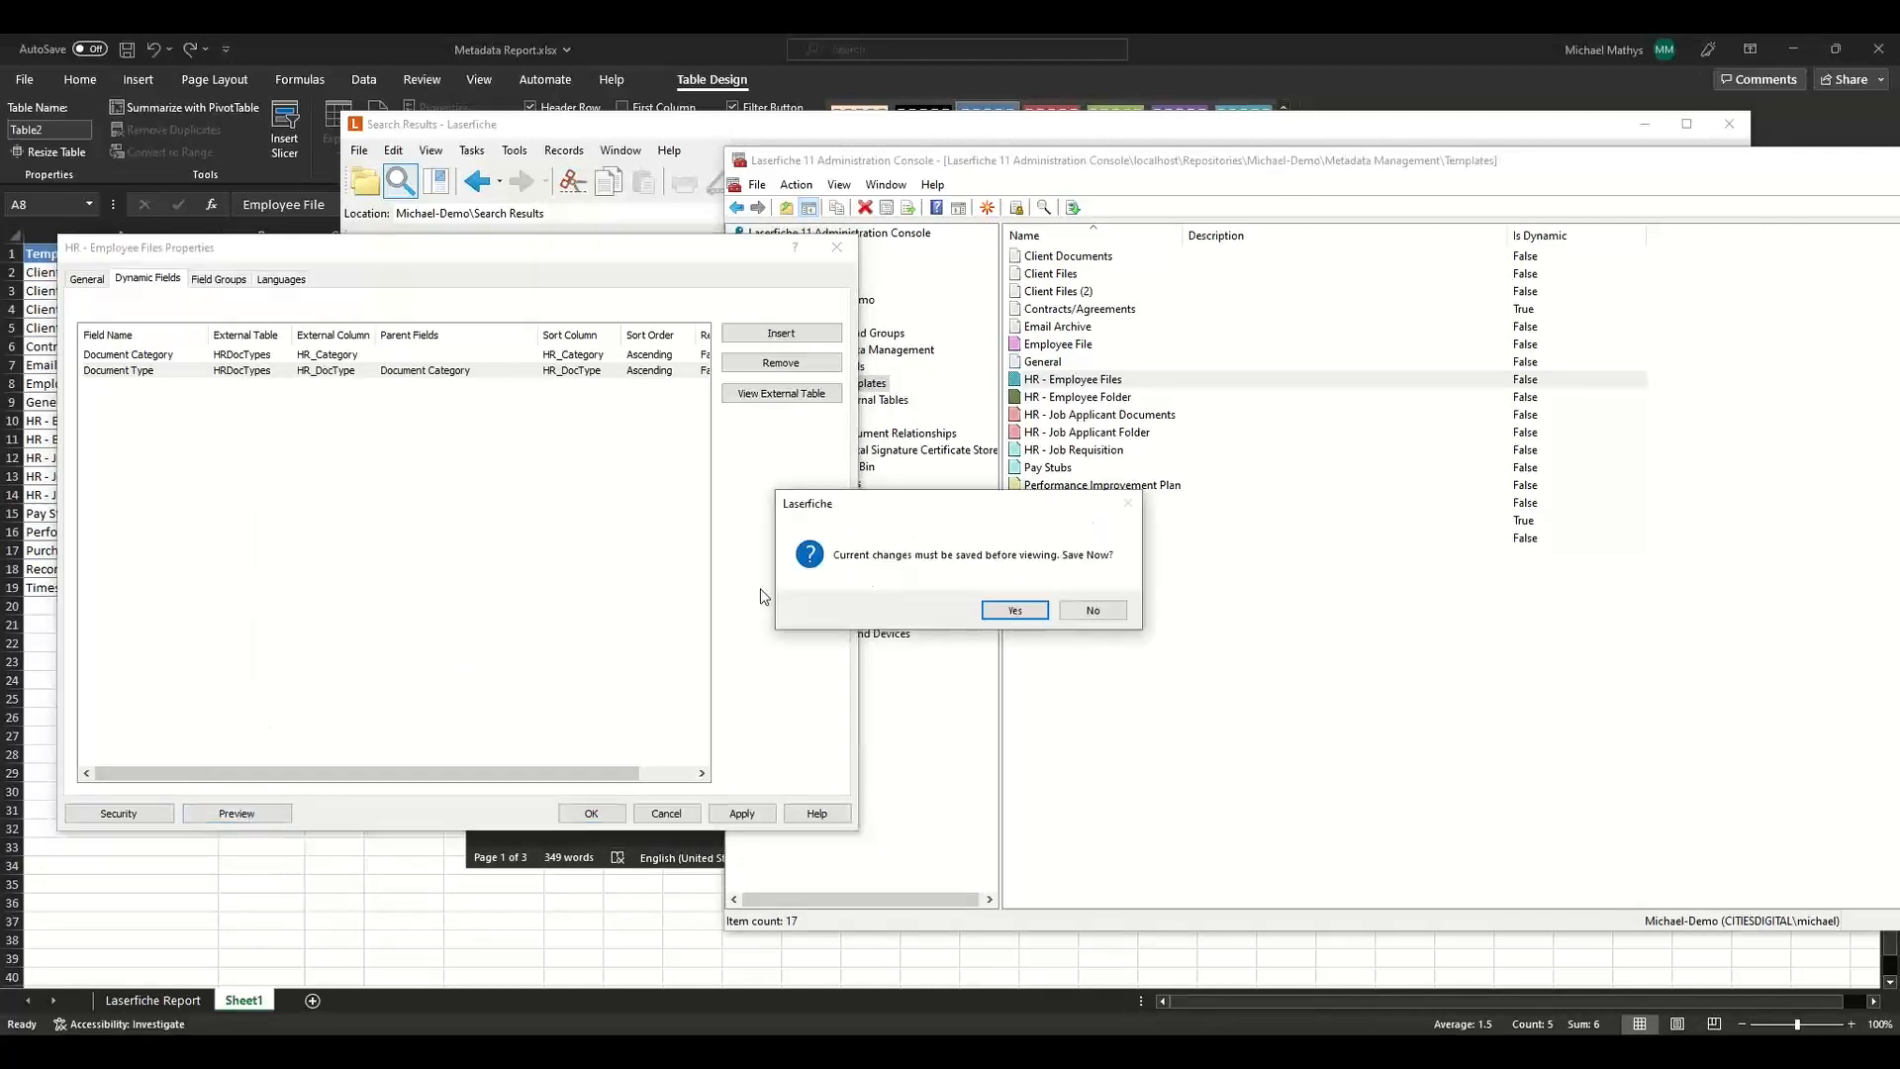
pyautogui.click(1014, 610)
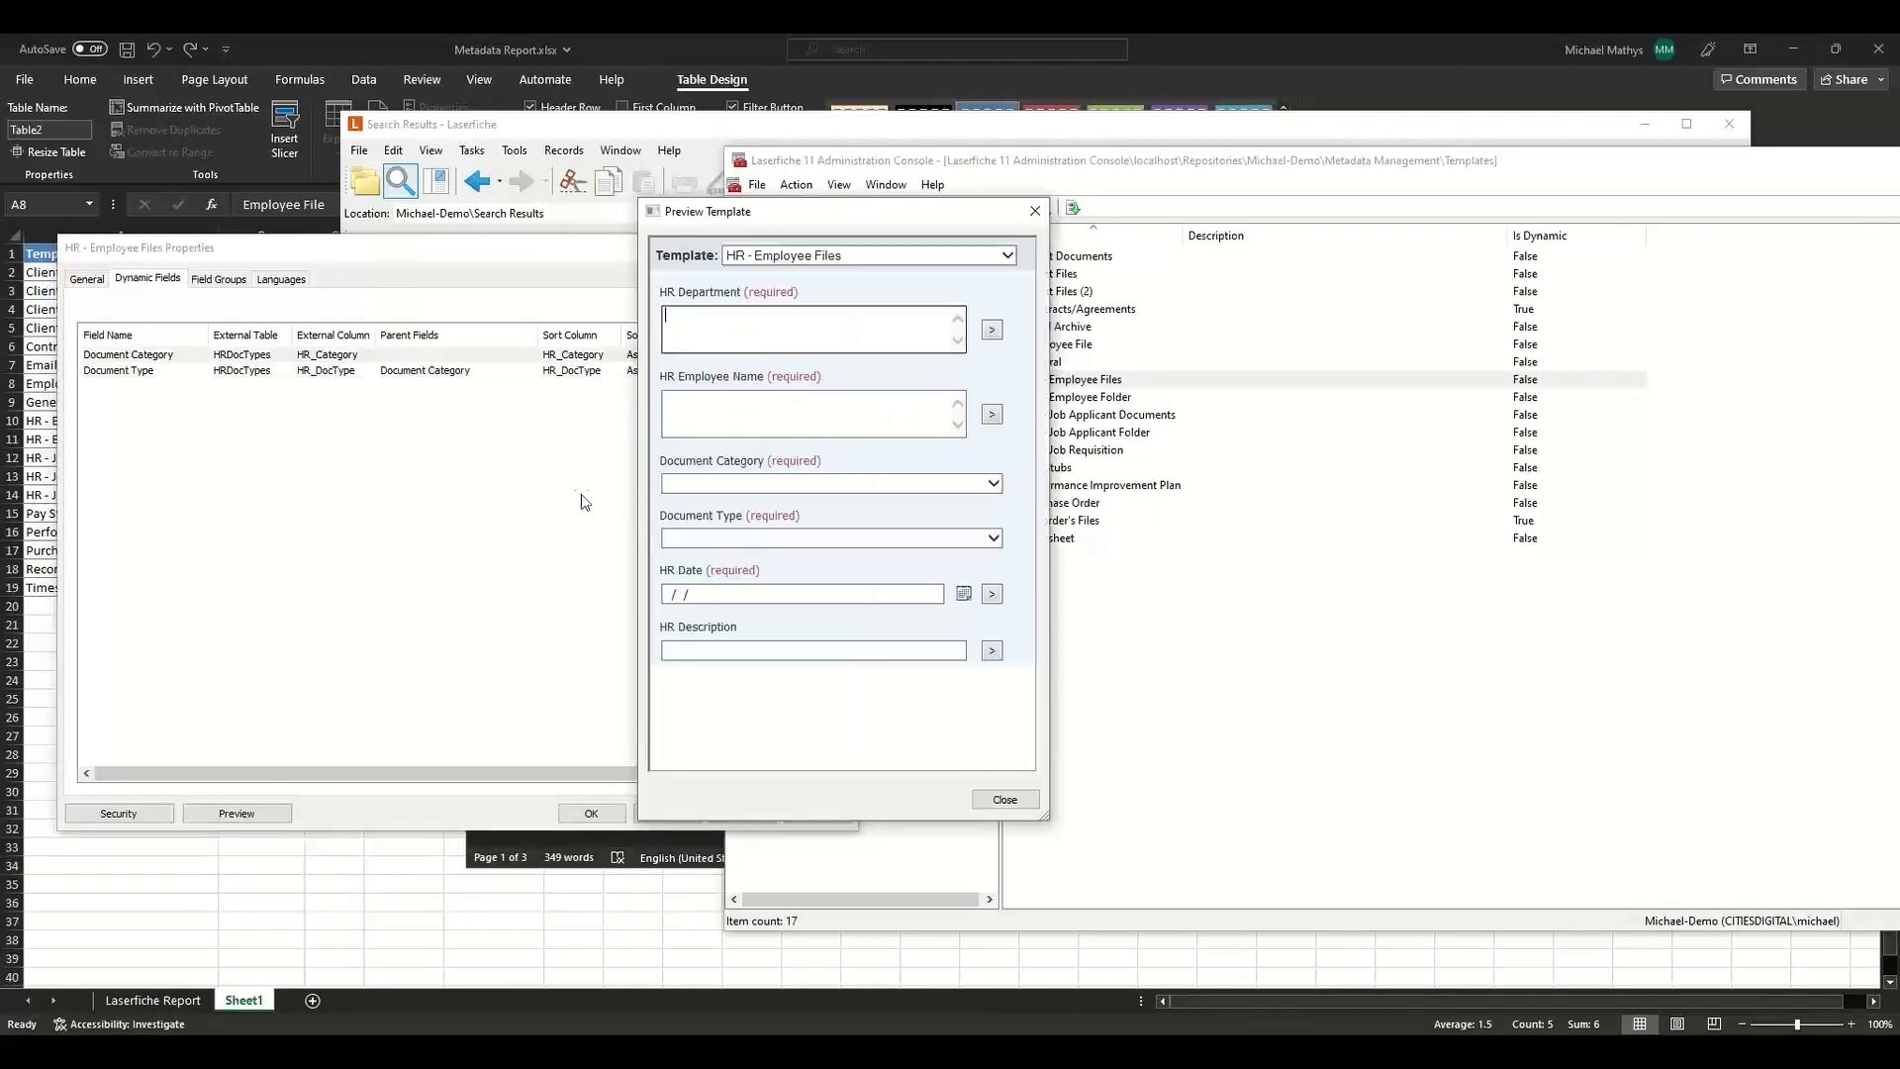
pyautogui.click(827, 482)
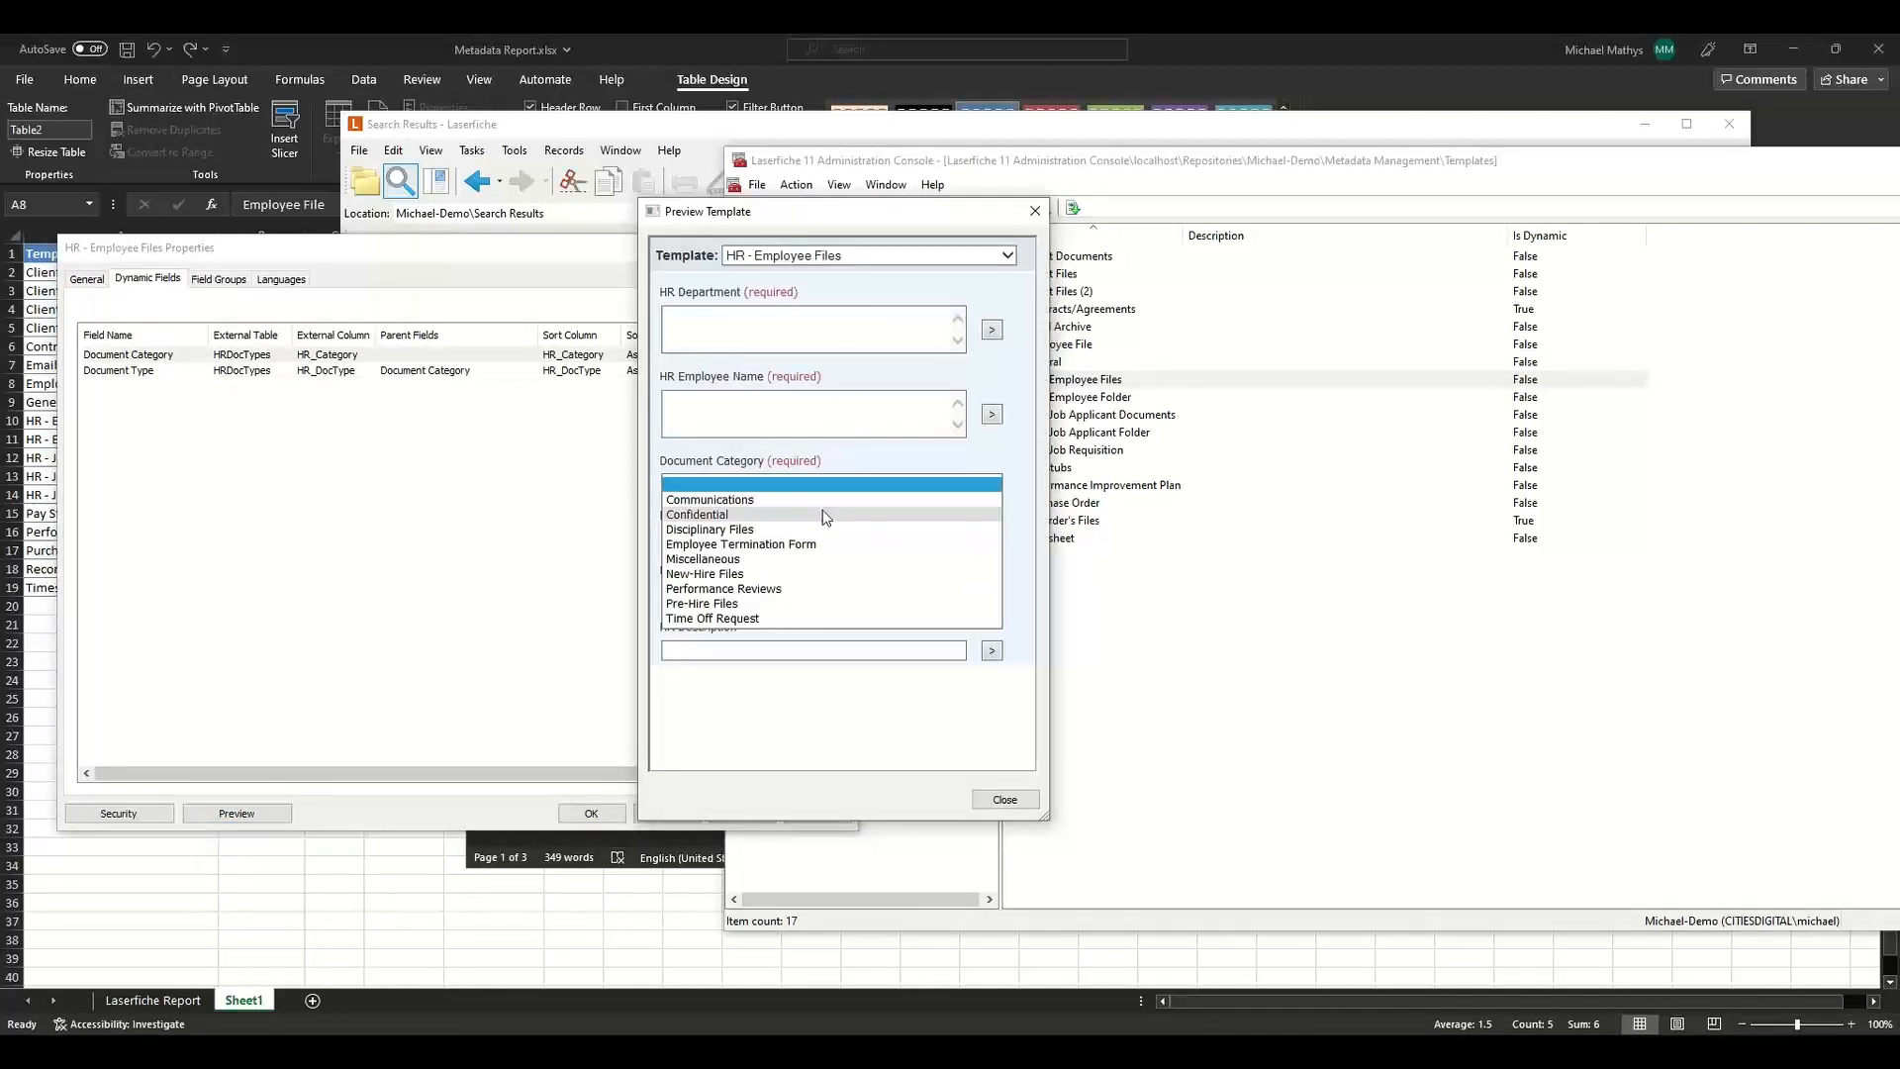
pyautogui.click(823, 512)
pyautogui.click(824, 538)
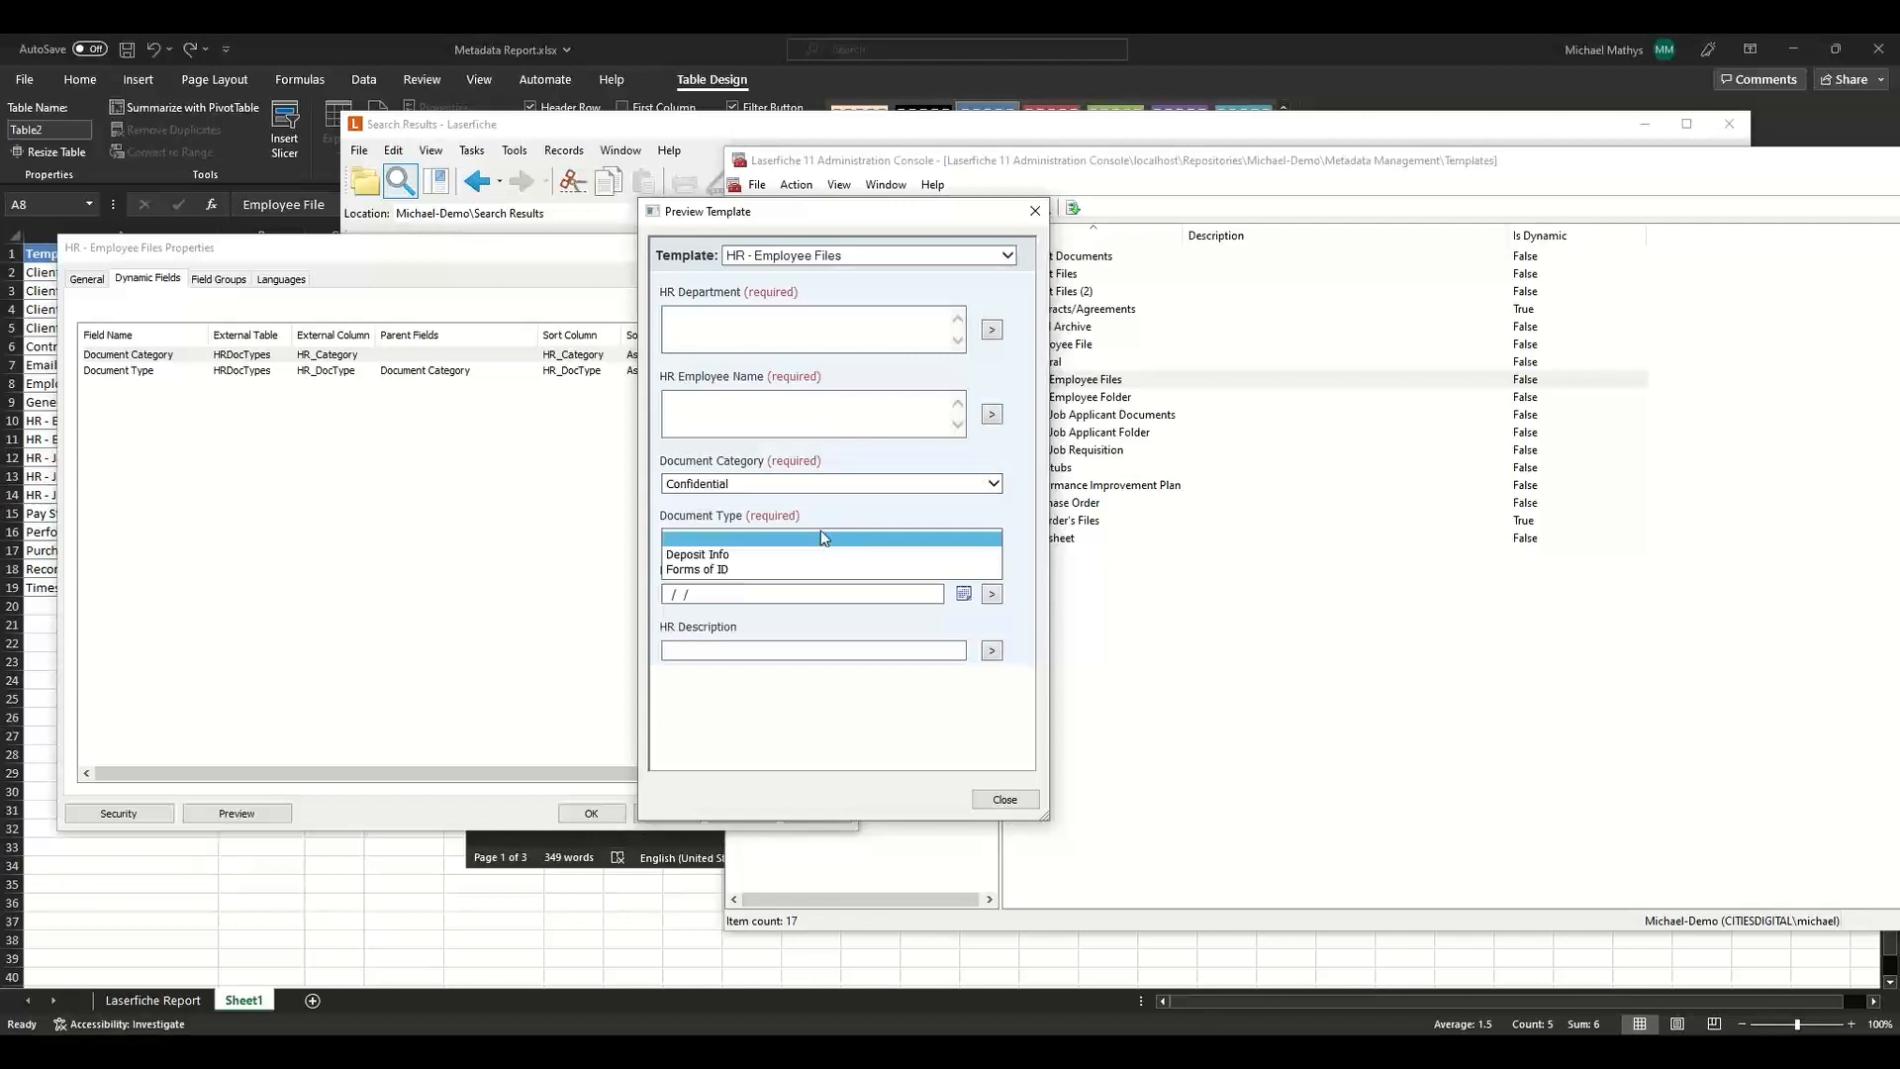
# Try category and type combinations in the HR - Employee Files preview, ending with Disciplinary Files and Verbal Communication.
pyautogui.click(818, 551)
pyautogui.click(816, 485)
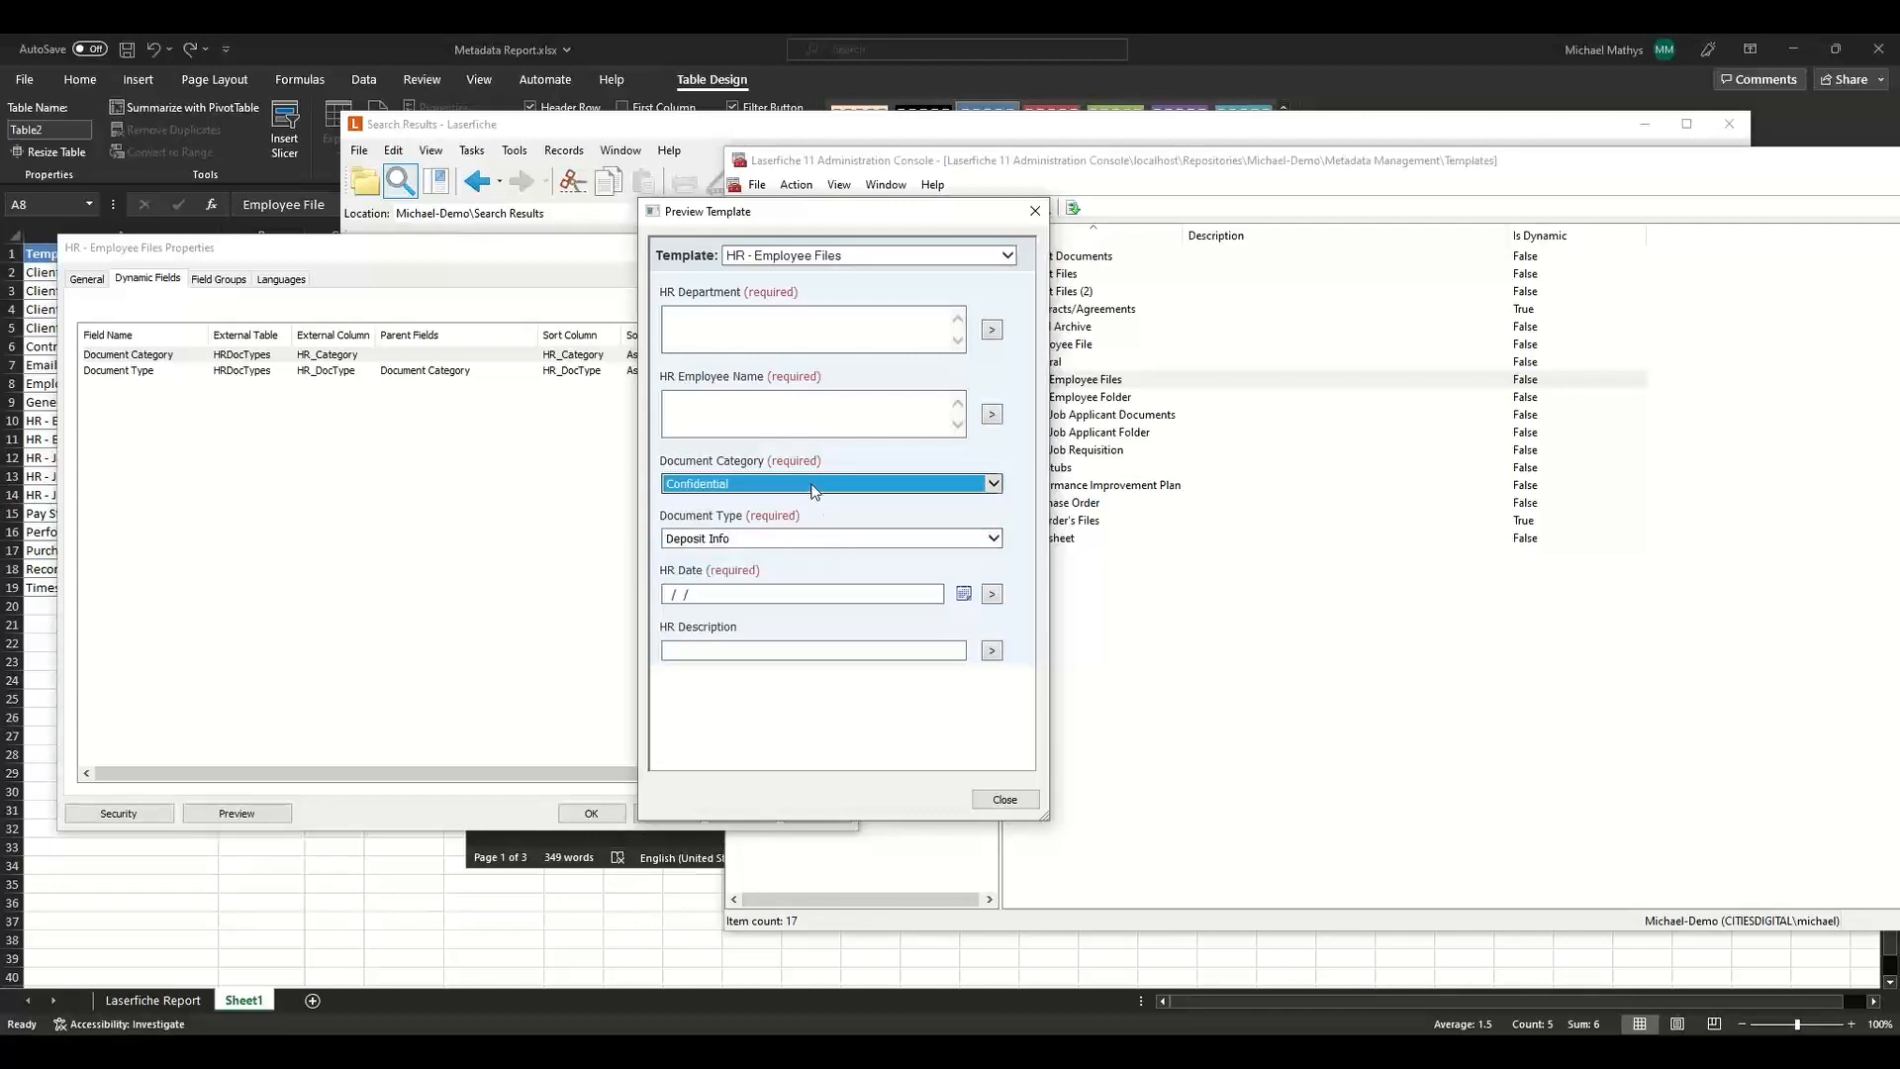
pyautogui.click(808, 498)
pyautogui.click(809, 536)
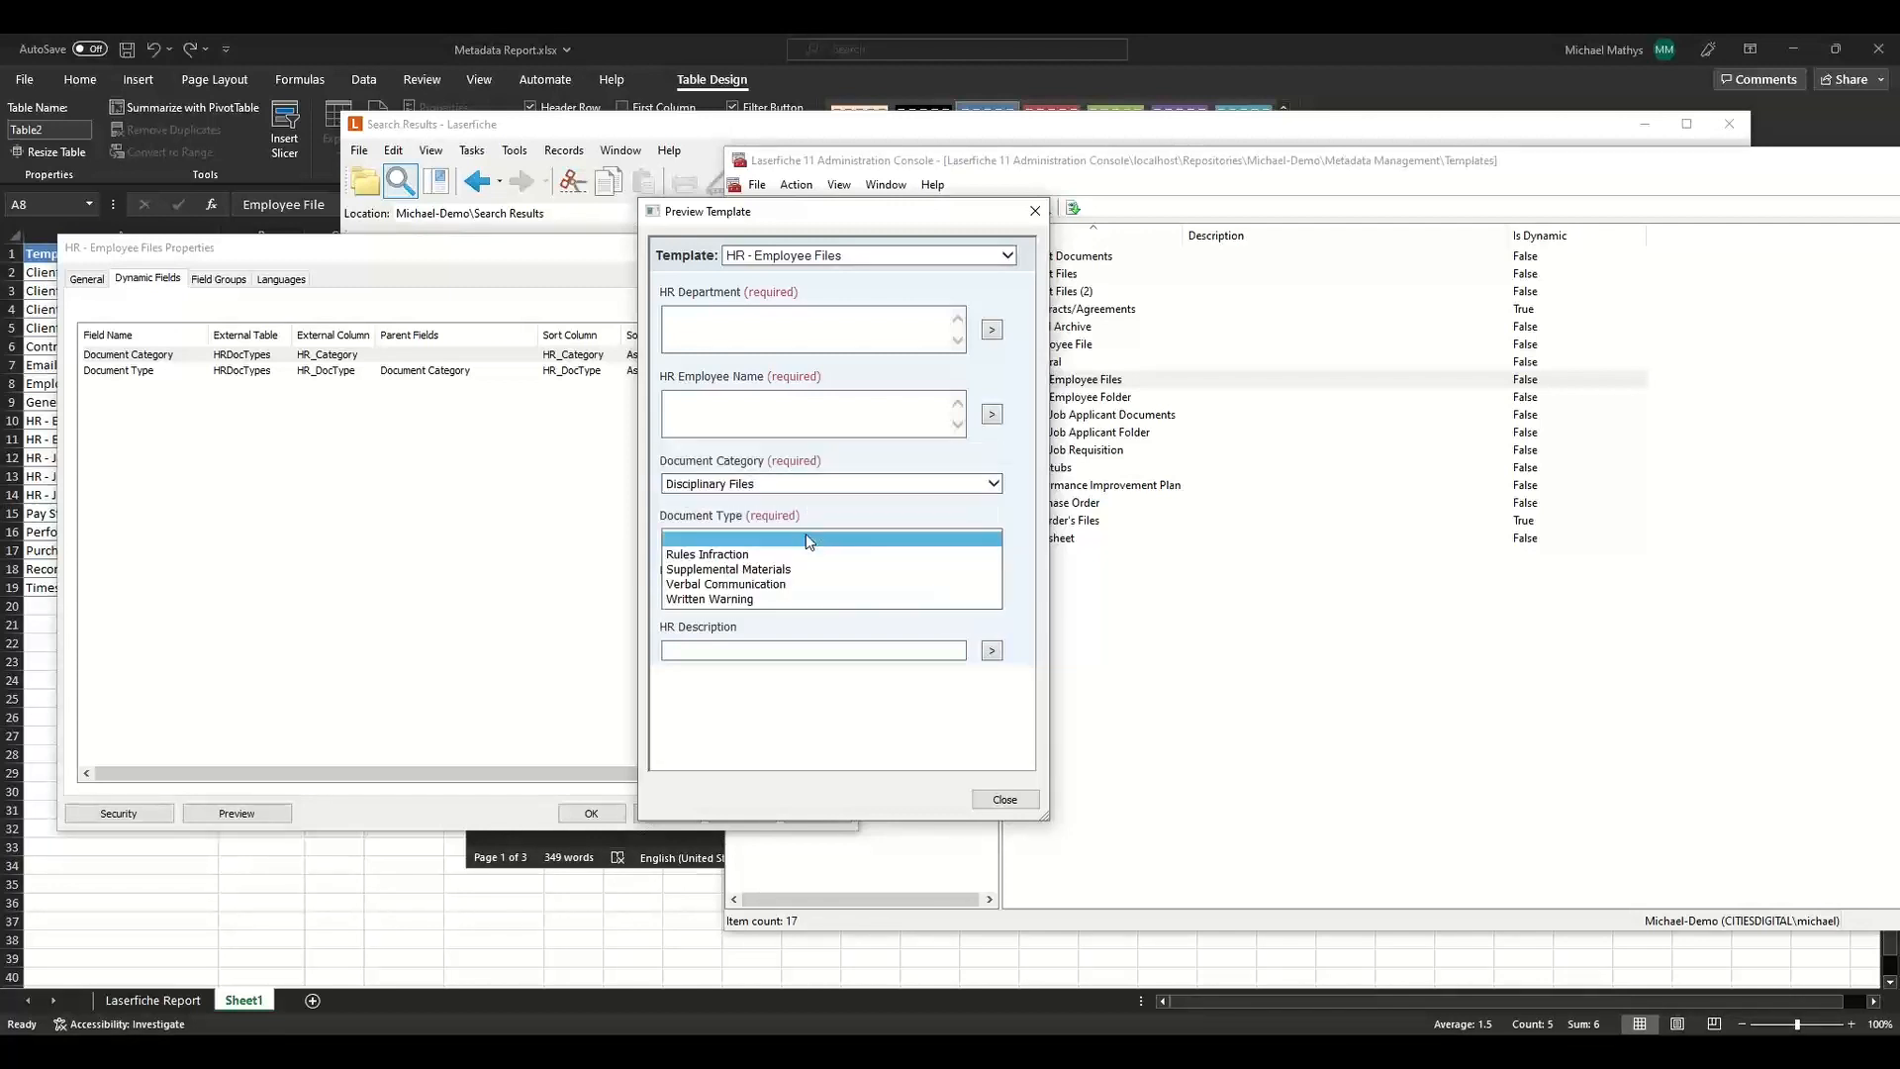
pyautogui.click(805, 588)
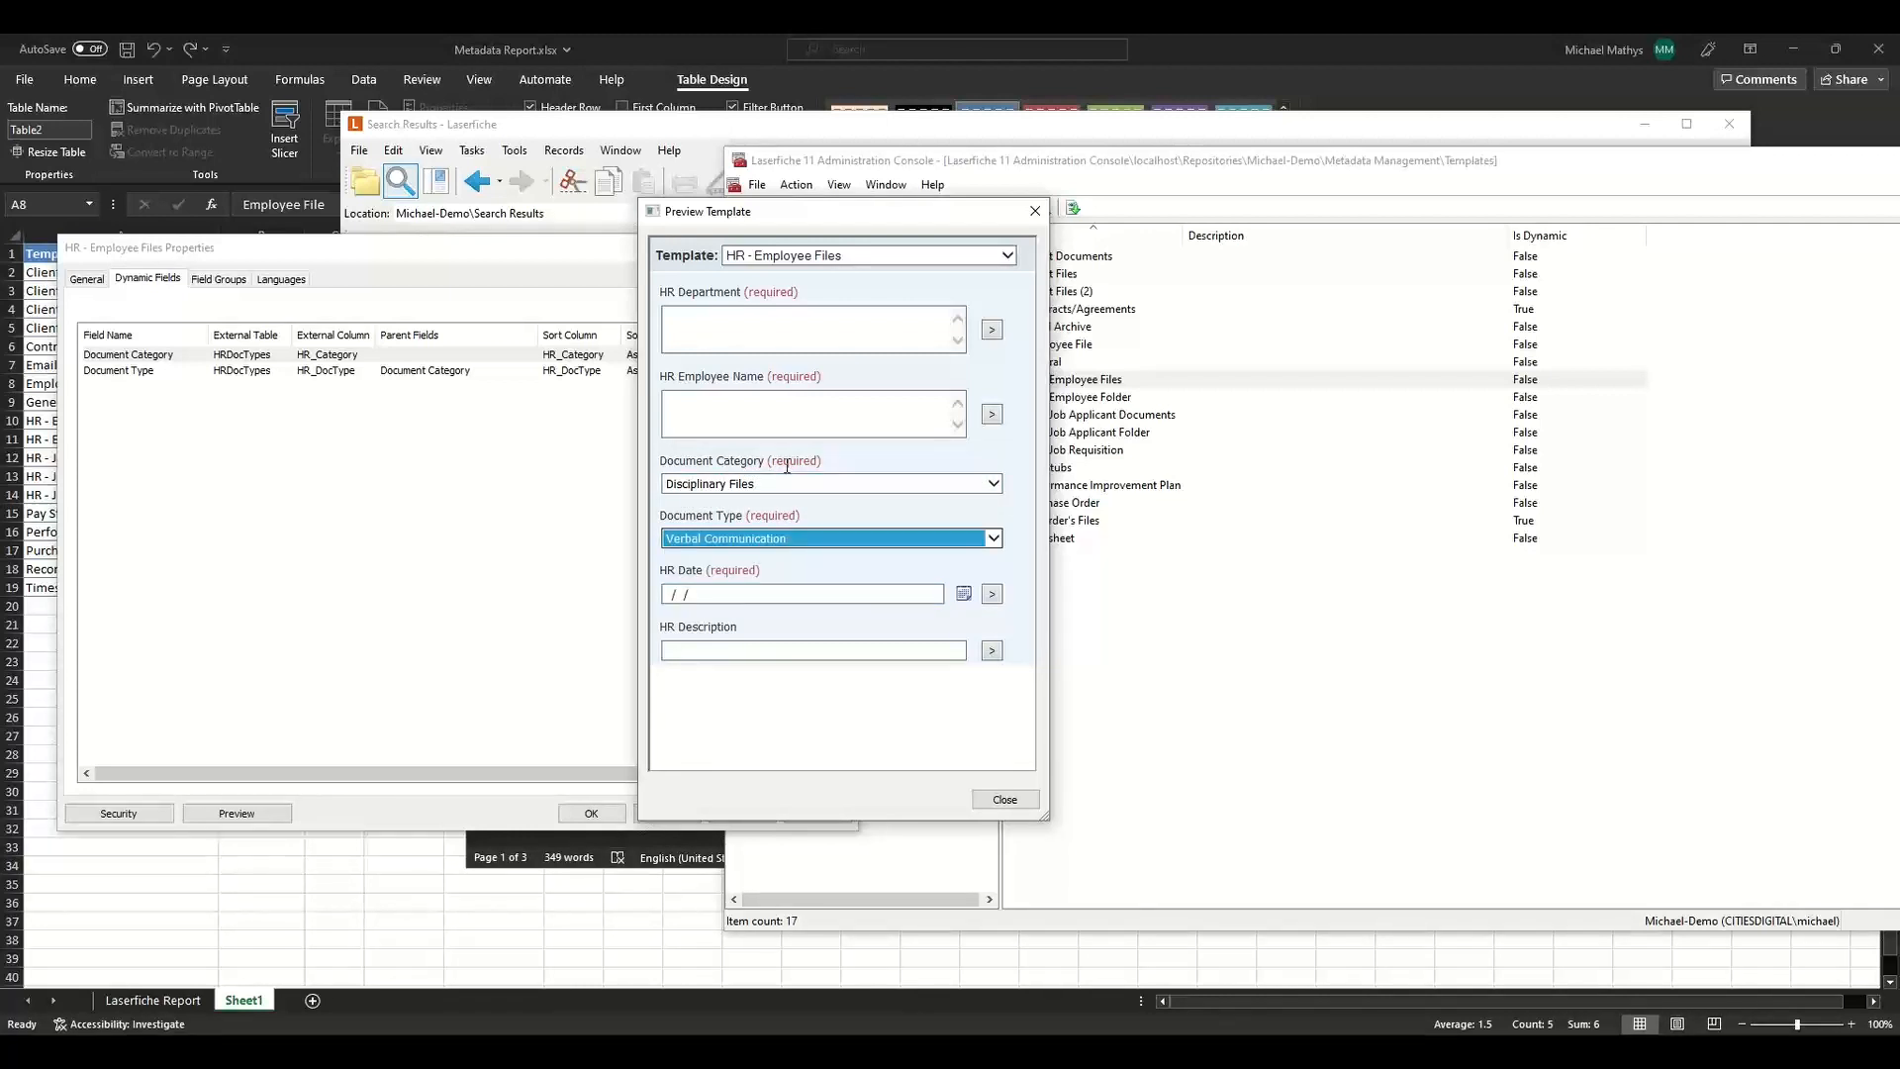
# Close the preview and confirm the HR - Employee Files template properties.
pyautogui.click(1004, 800)
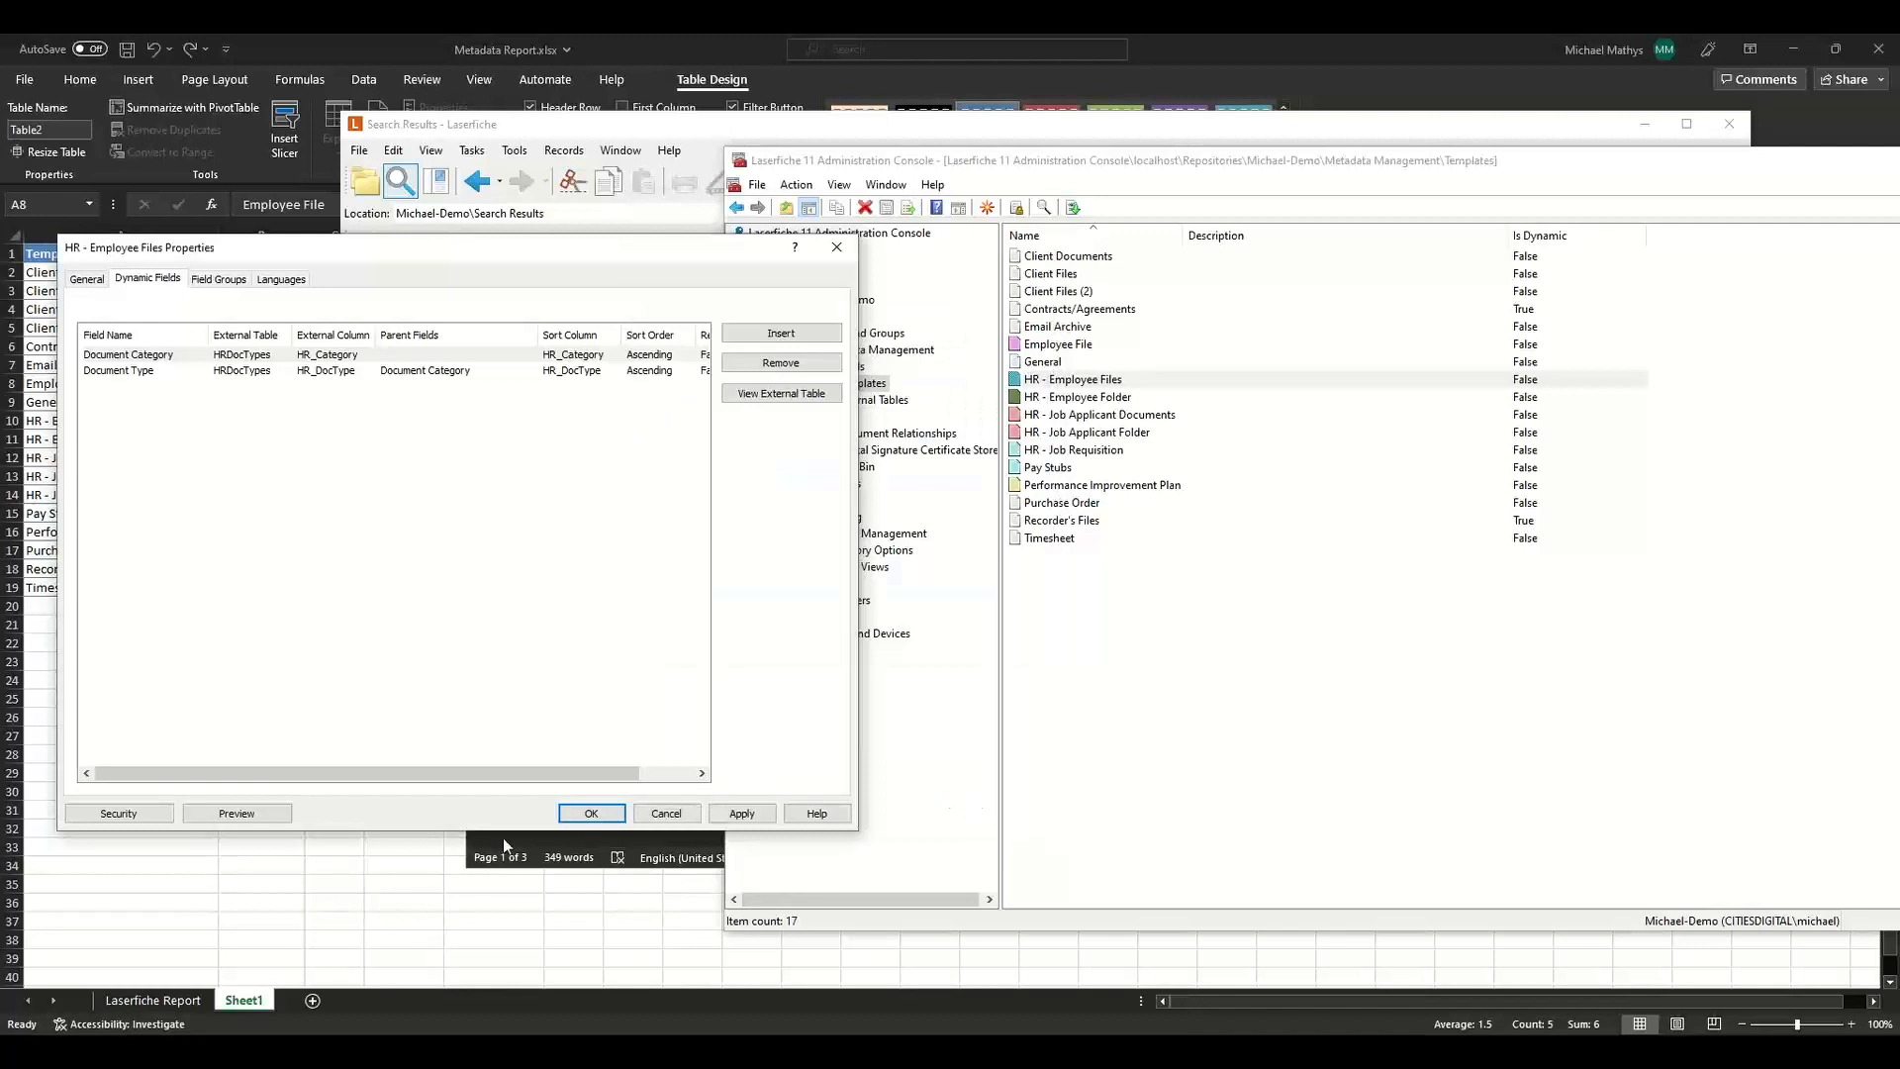
pyautogui.click(584, 814)
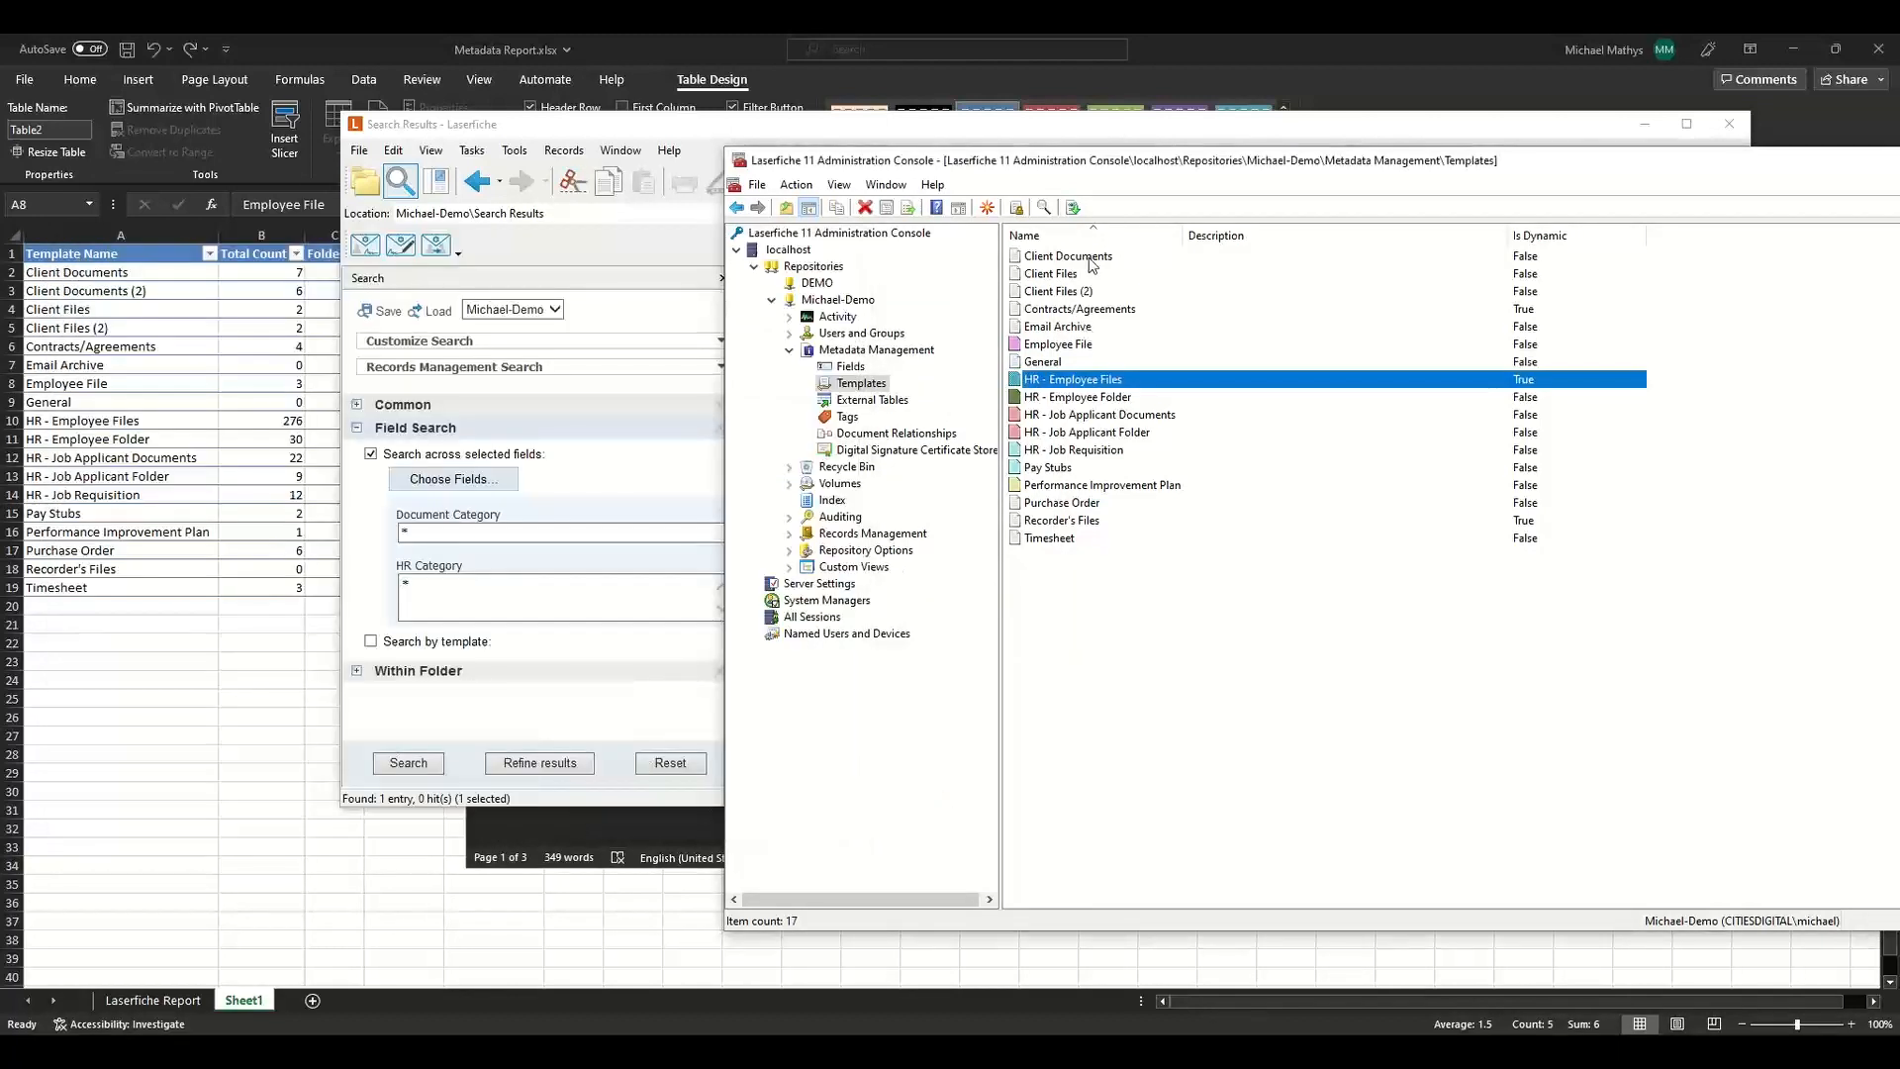
# Open the Client Documents template properties and preview its fields before closing the preview.
pyautogui.click(1089, 259)
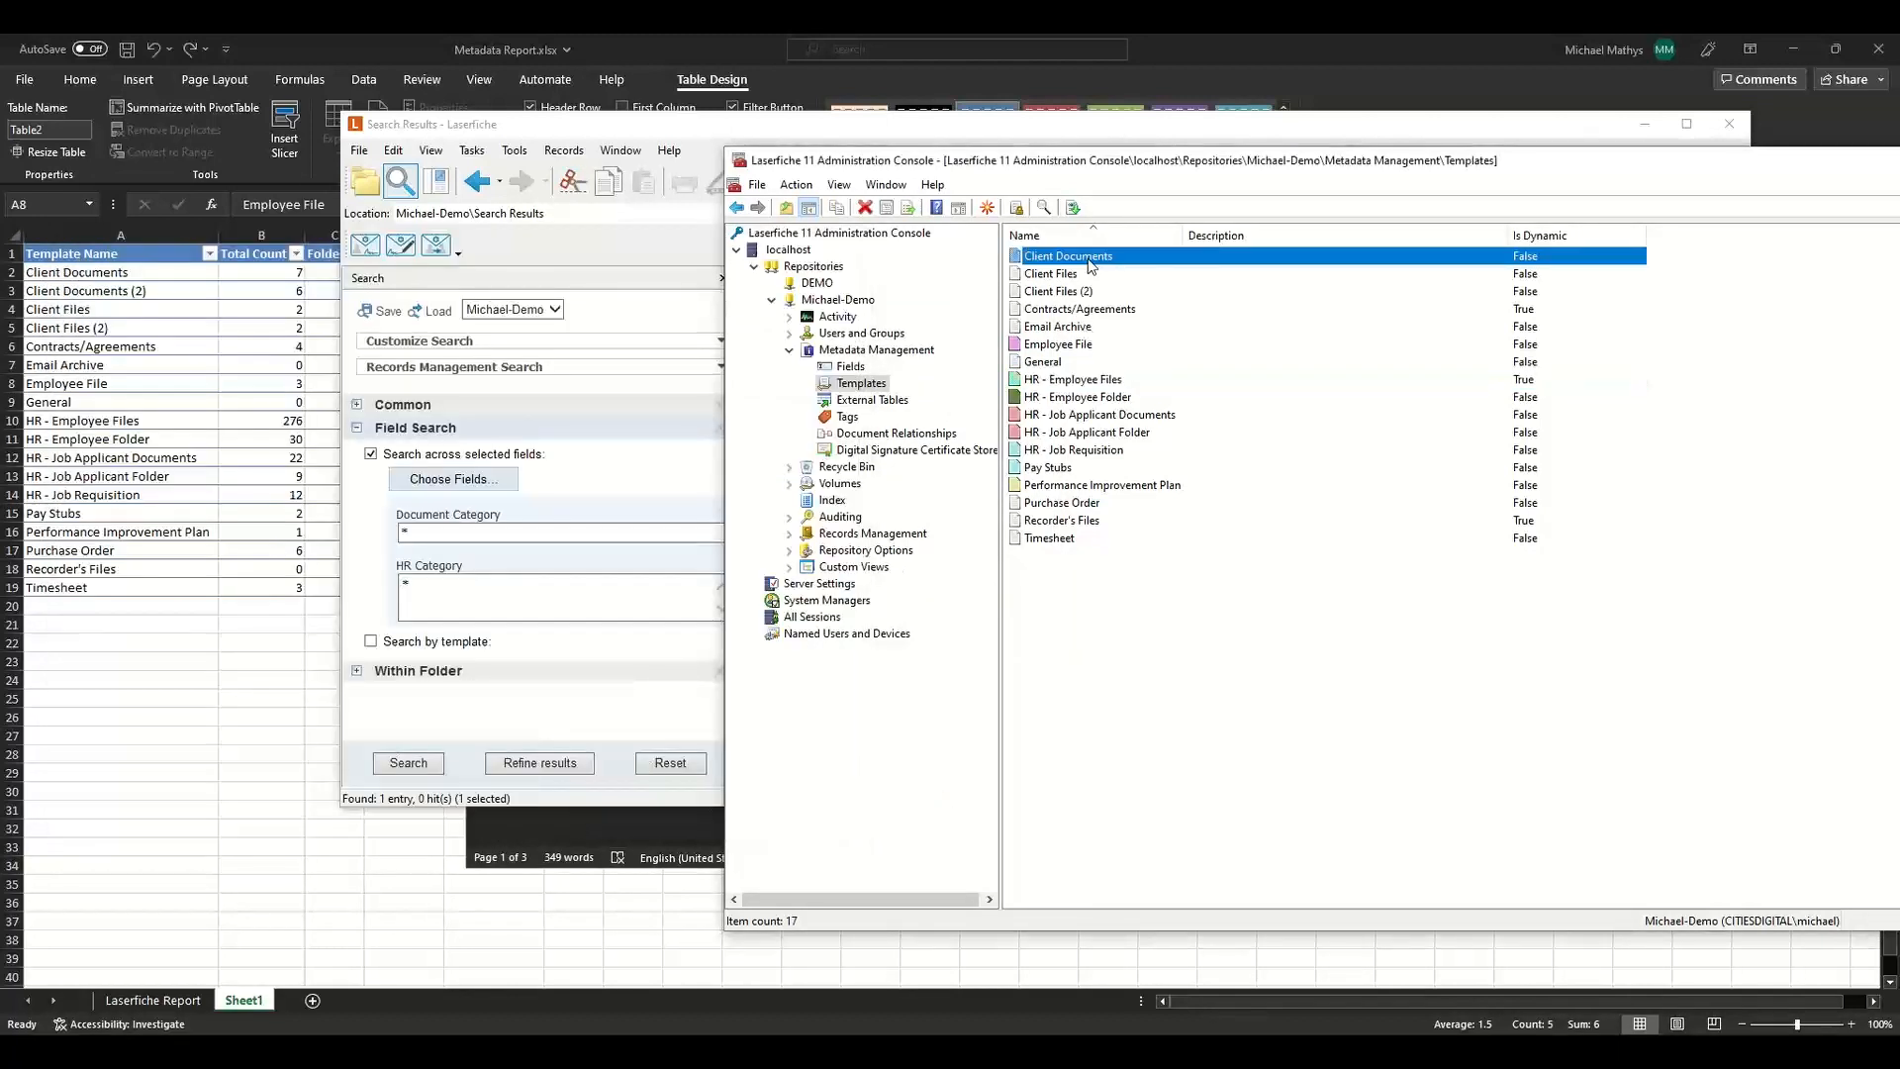
pyautogui.doubleClick(1089, 260)
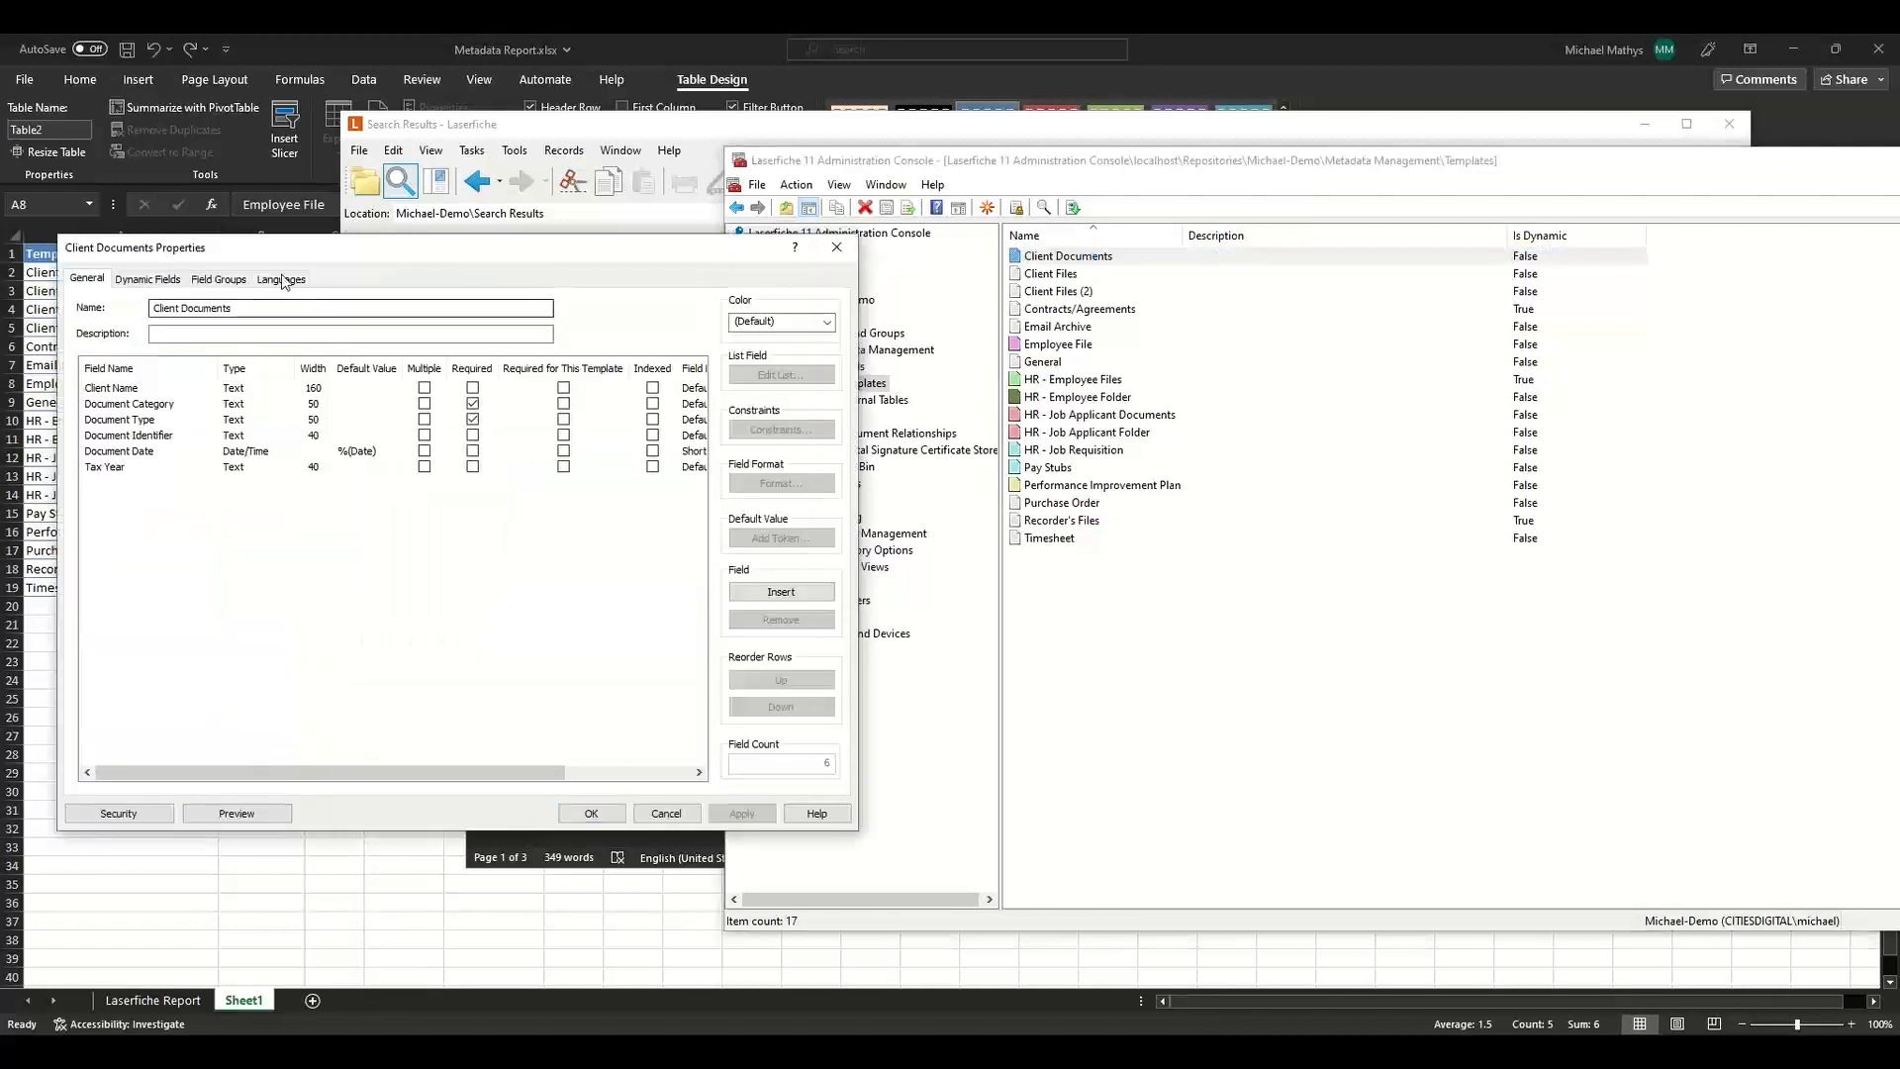
pyautogui.click(225, 817)
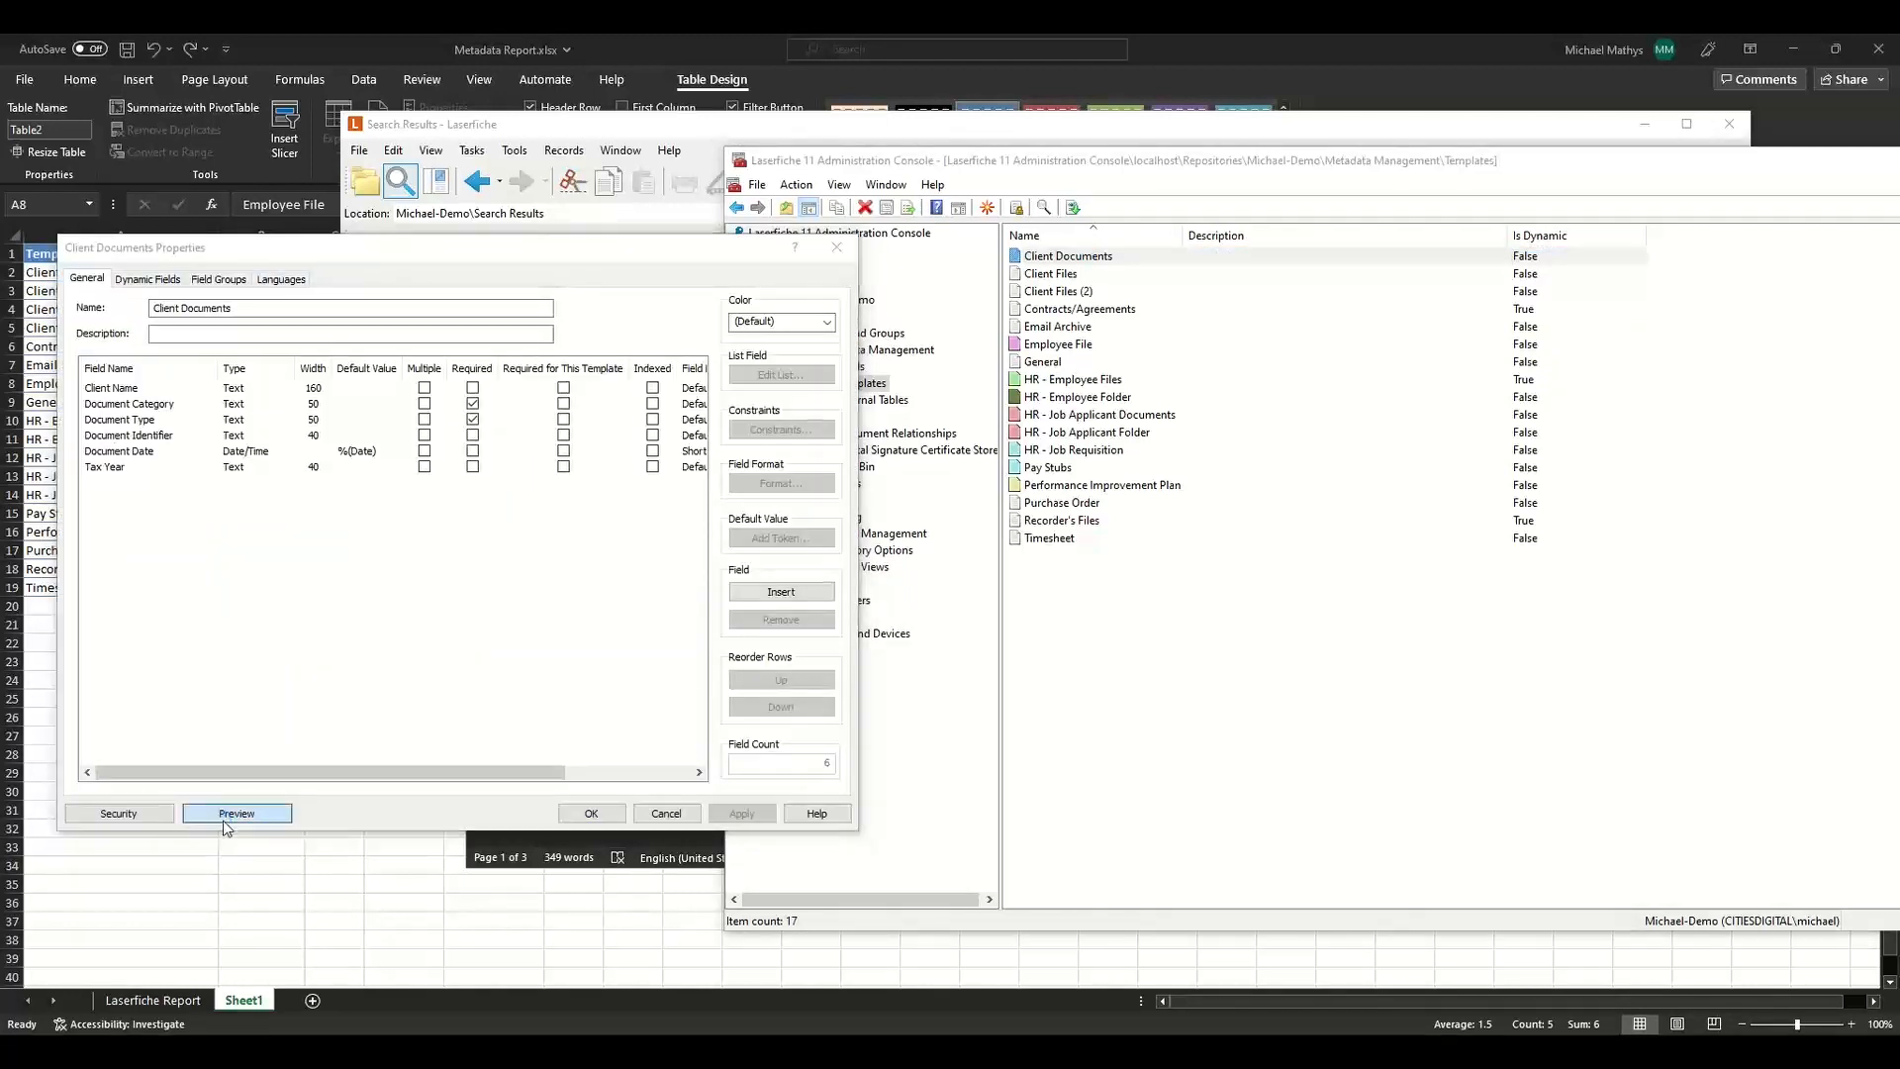
pyautogui.click(760, 405)
pyautogui.click(730, 510)
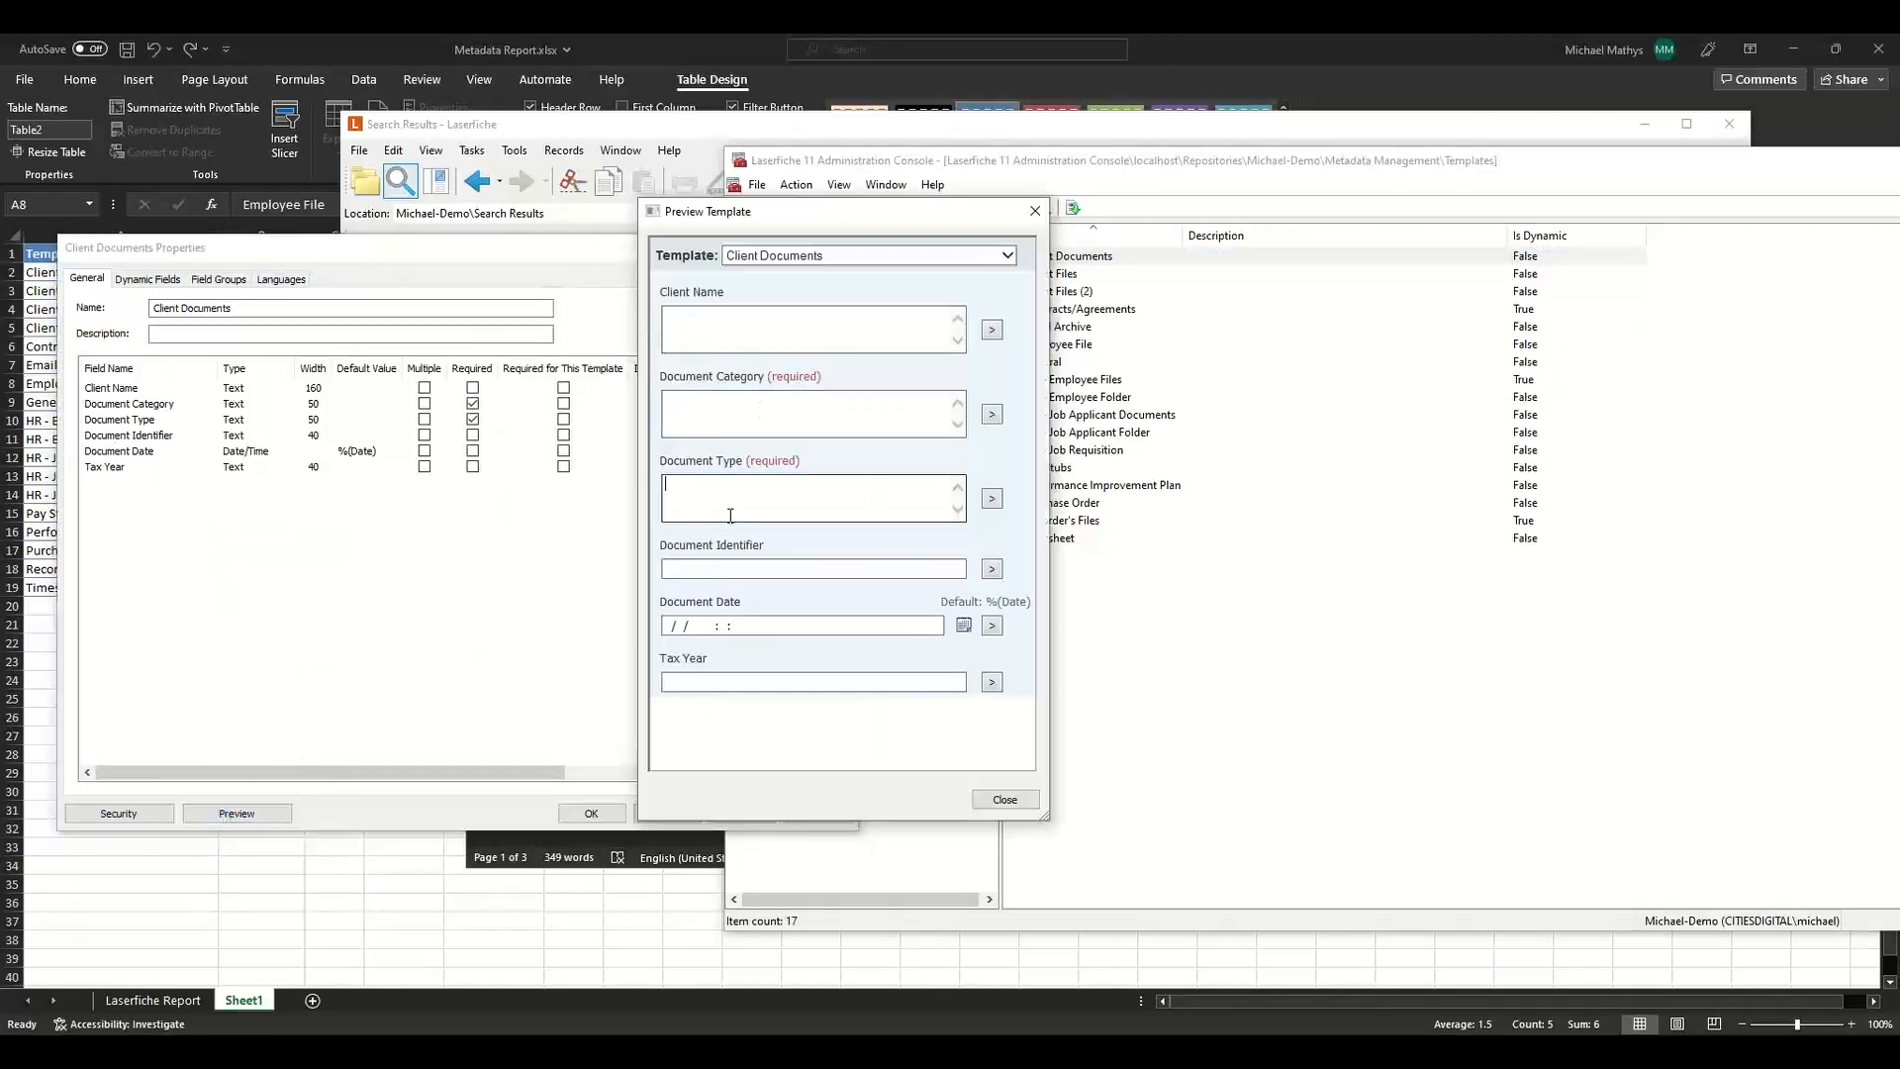
pyautogui.click(1036, 211)
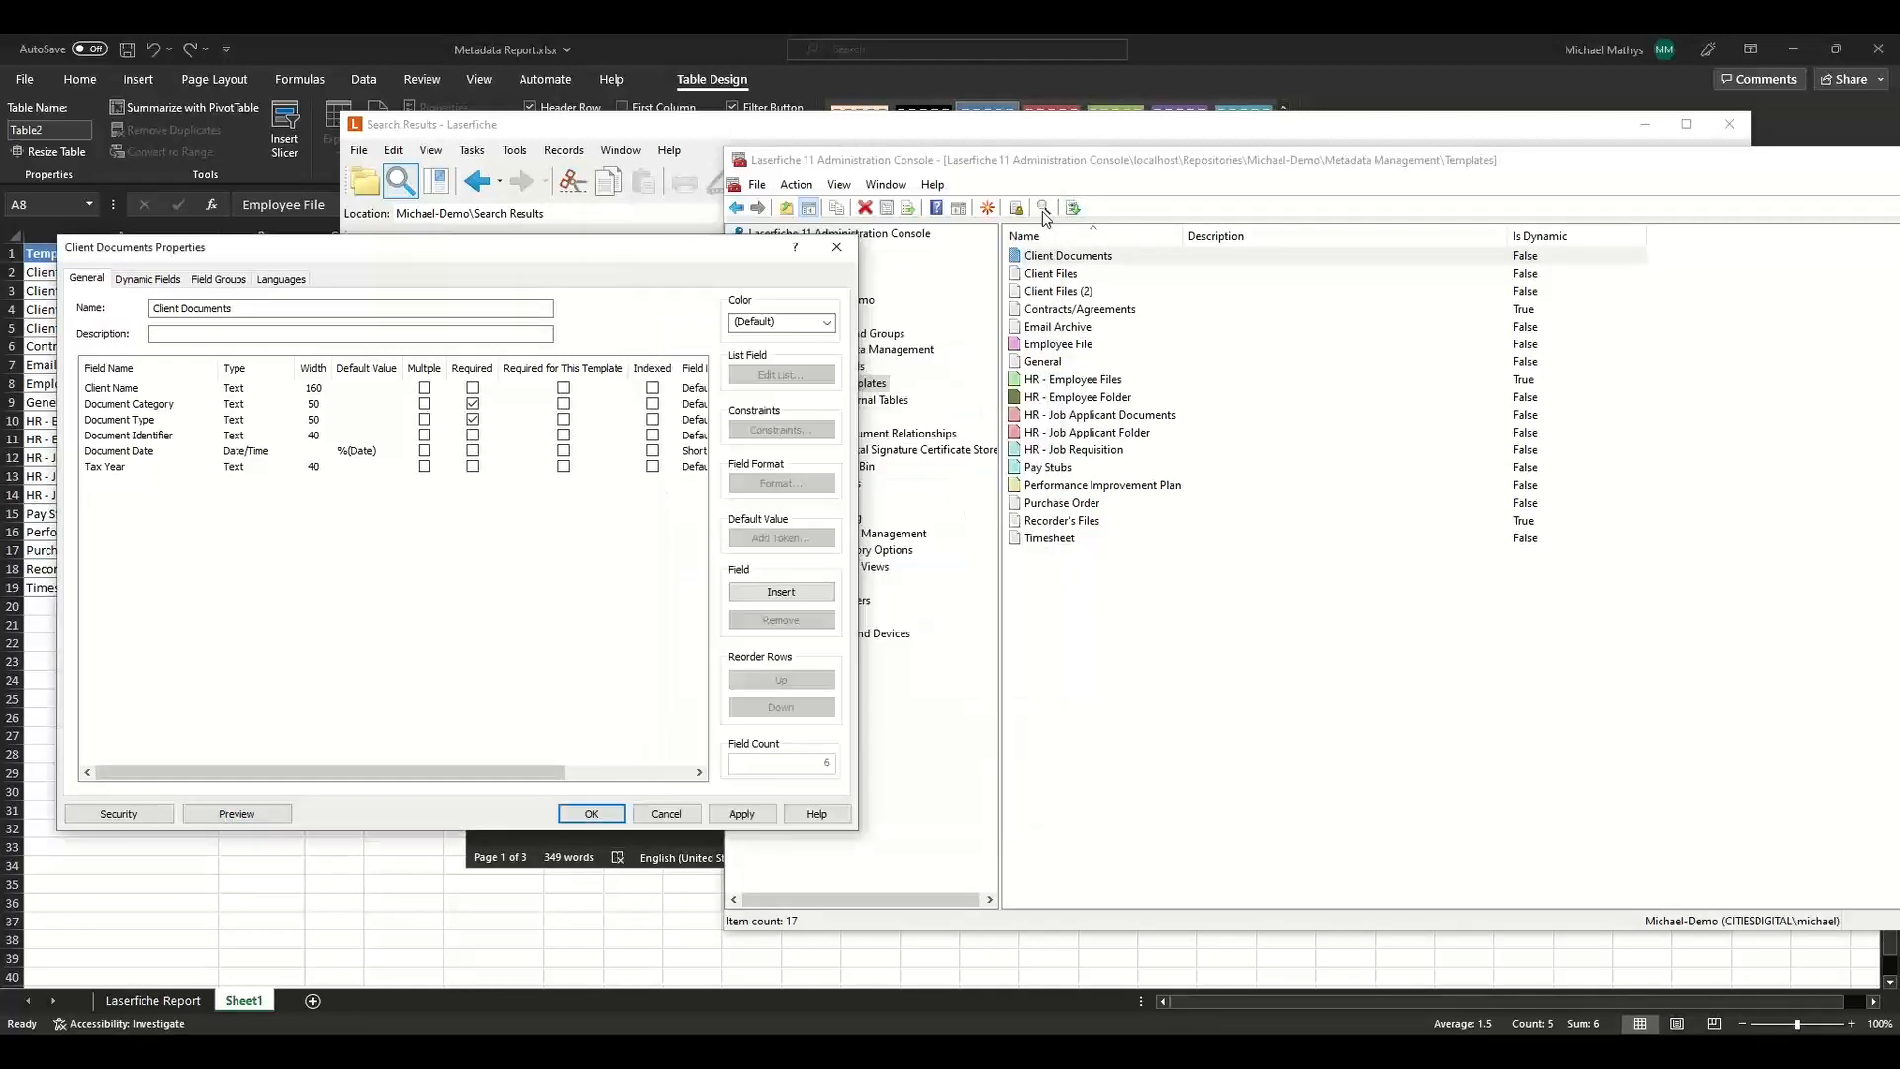
# Add Document Category and Document Type as dynamic fields on the Client Documents template.
pyautogui.click(159, 281)
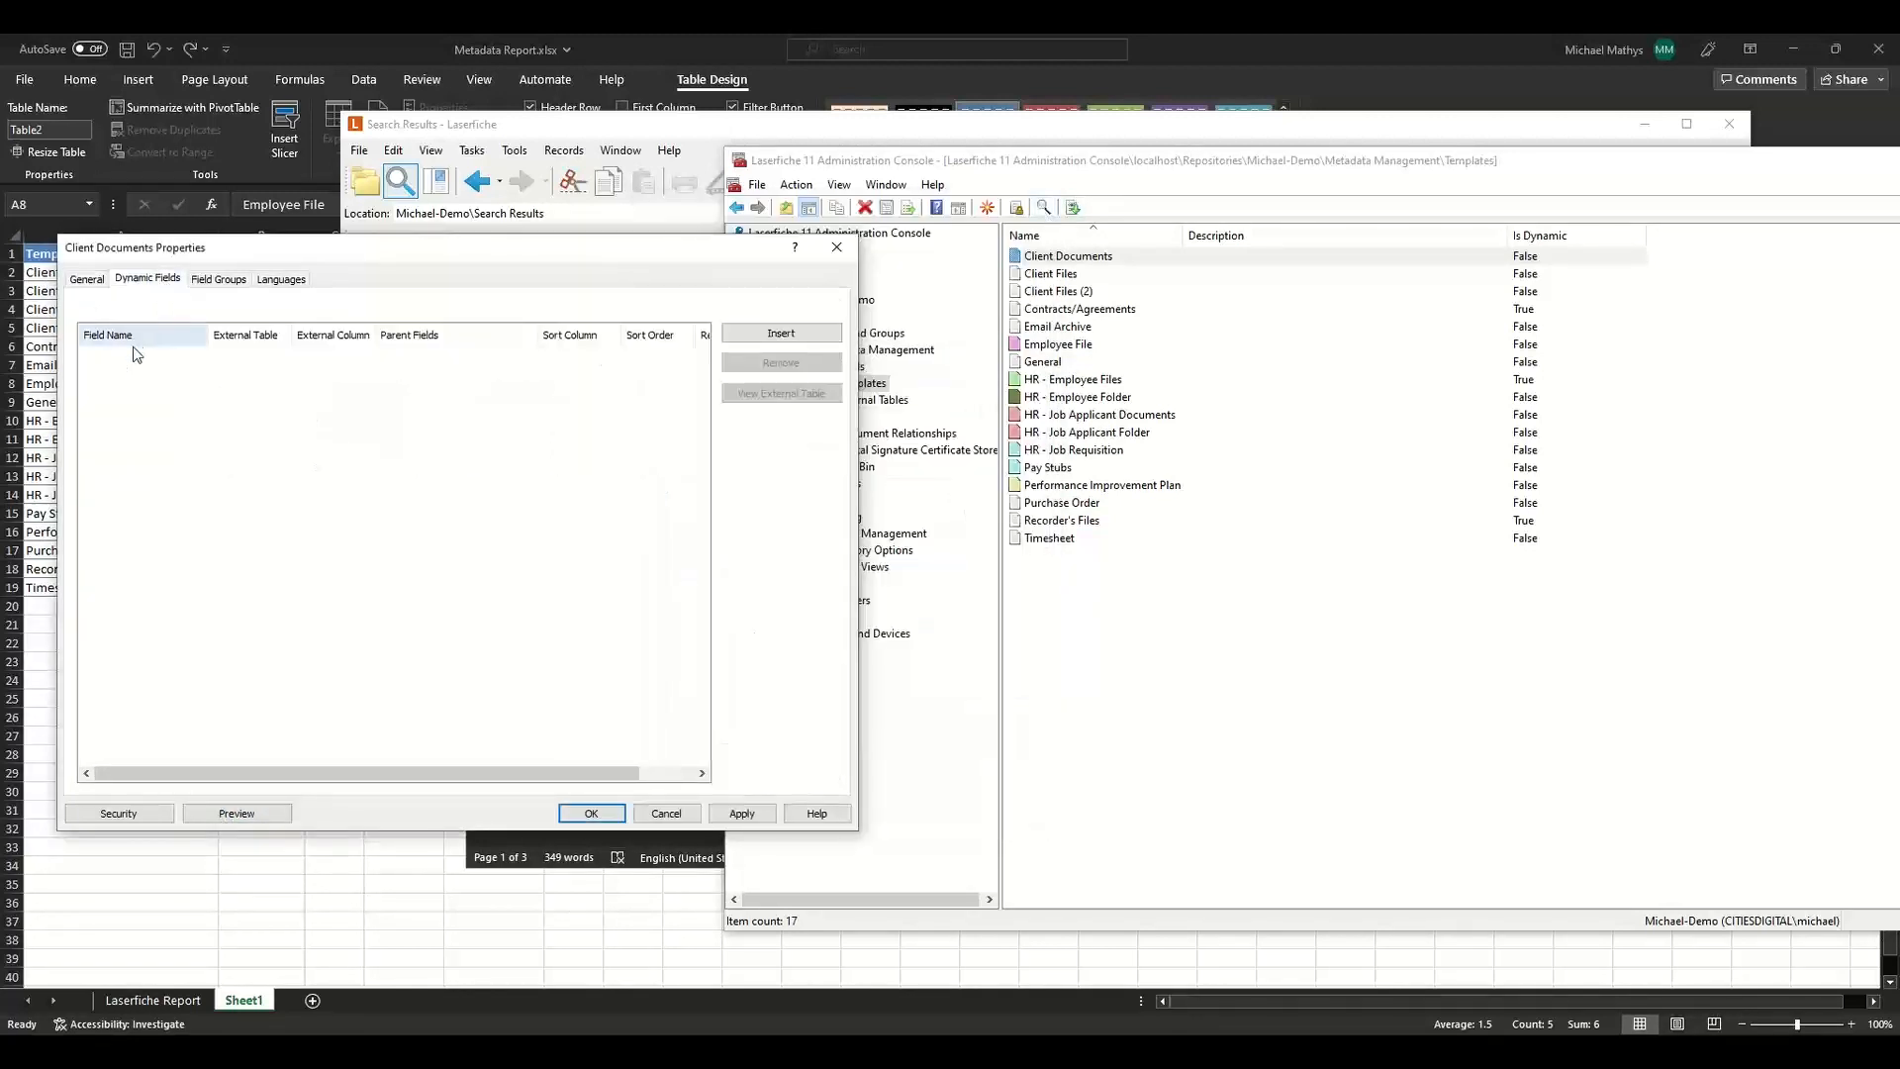
pyautogui.click(137, 356)
pyautogui.click(136, 356)
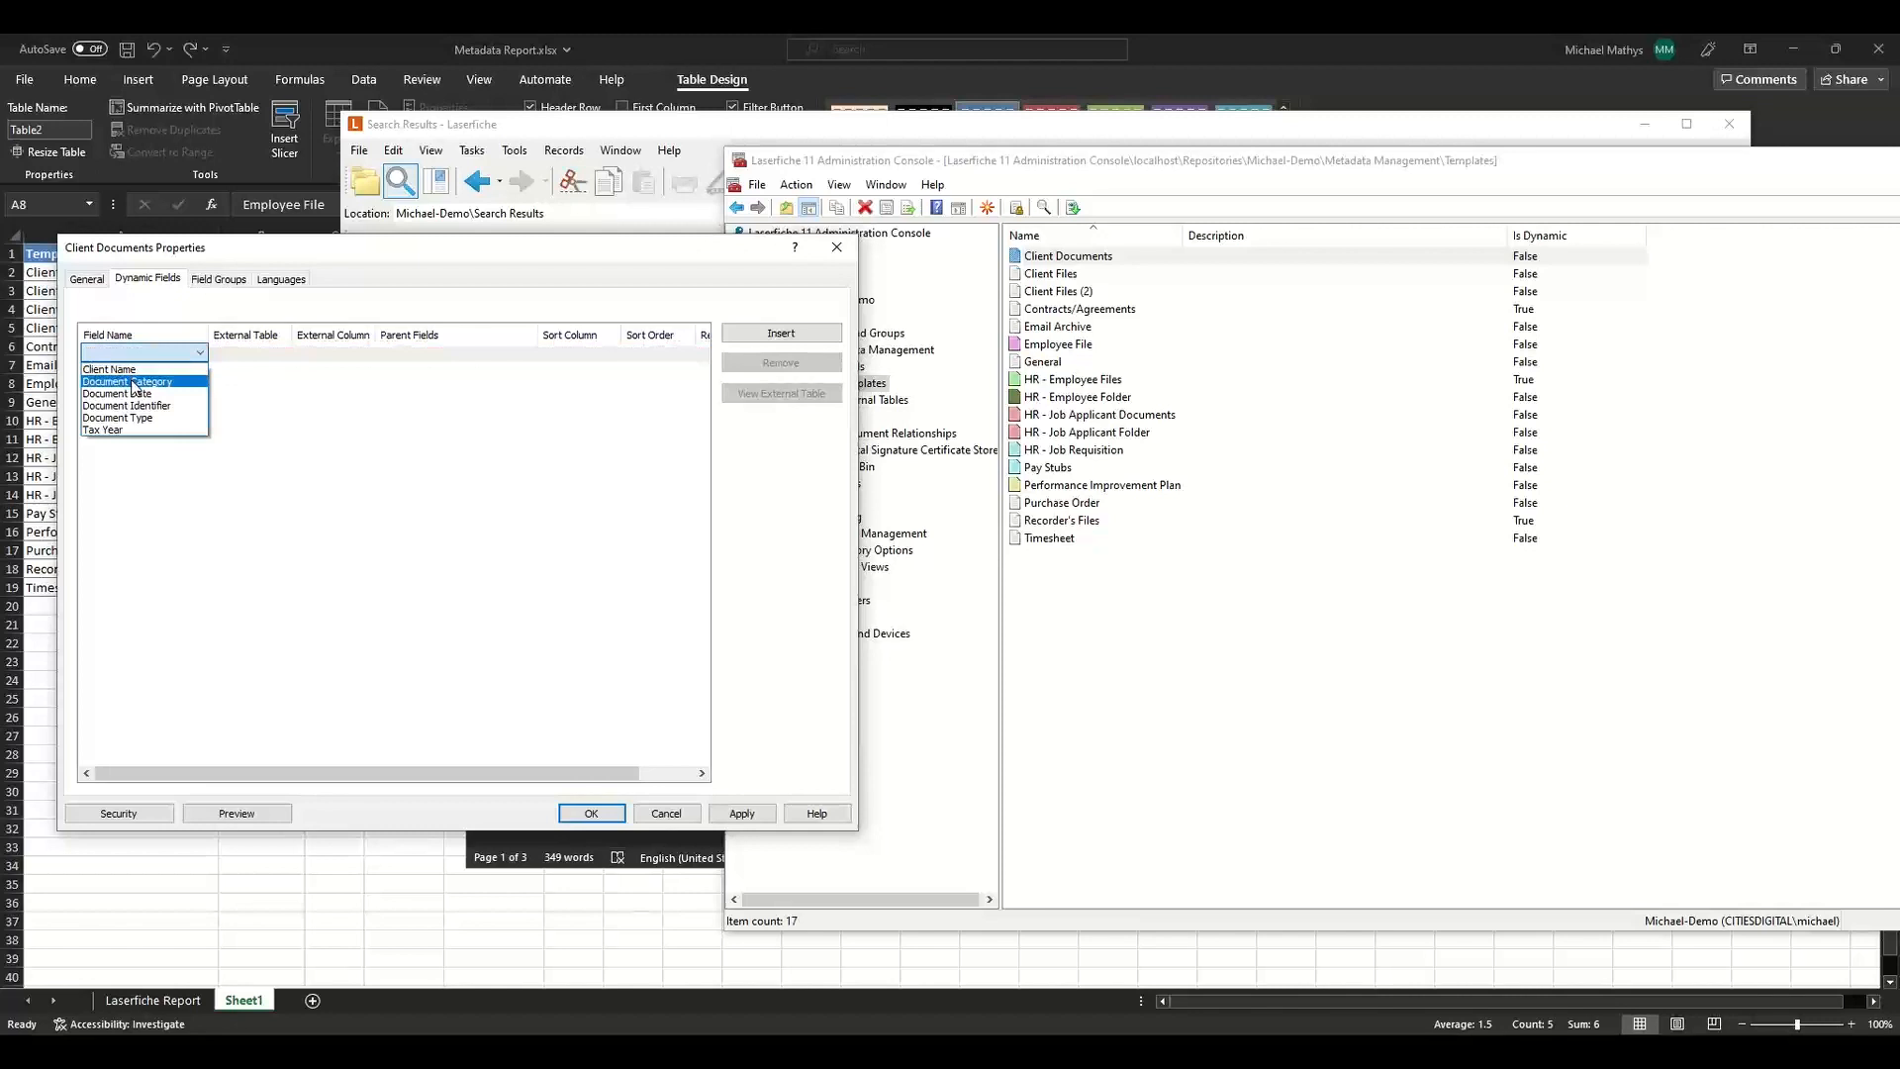
pyautogui.click(133, 382)
pyautogui.click(137, 370)
pyautogui.click(137, 370)
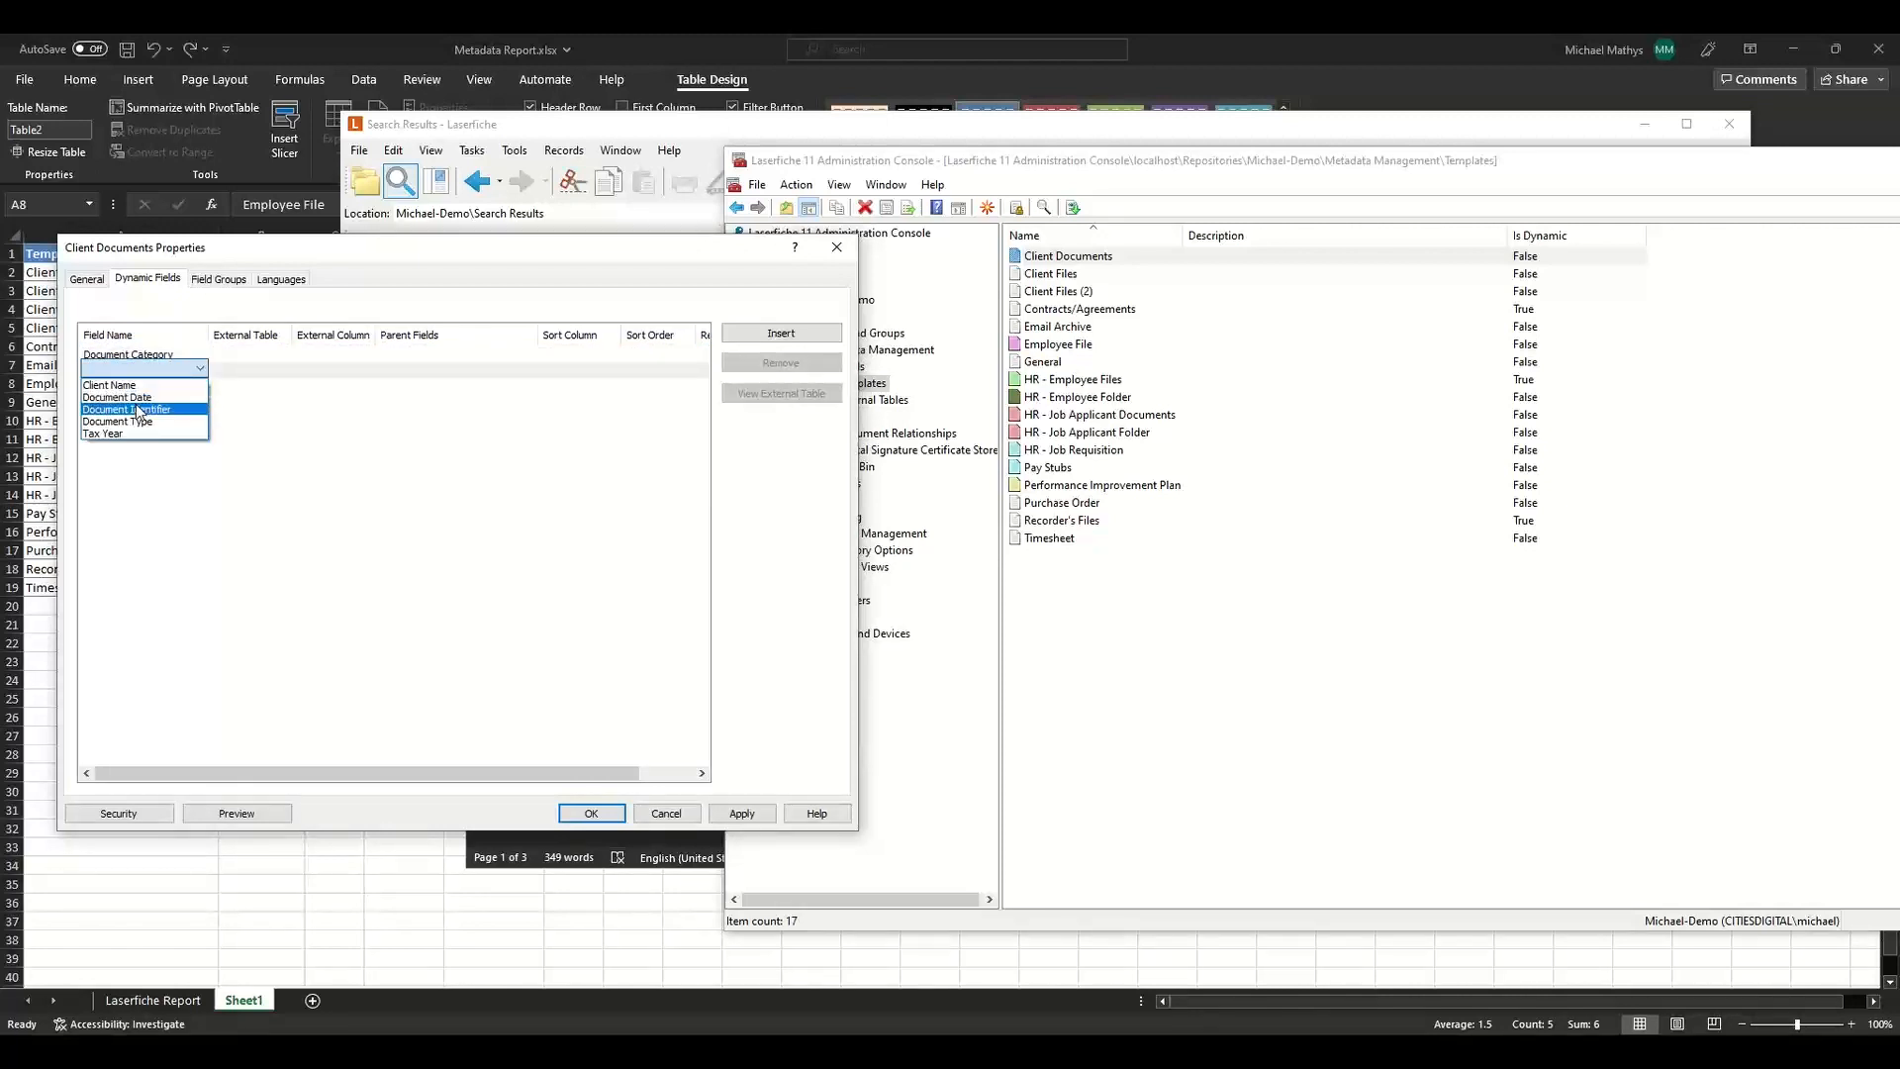
pyautogui.click(138, 422)
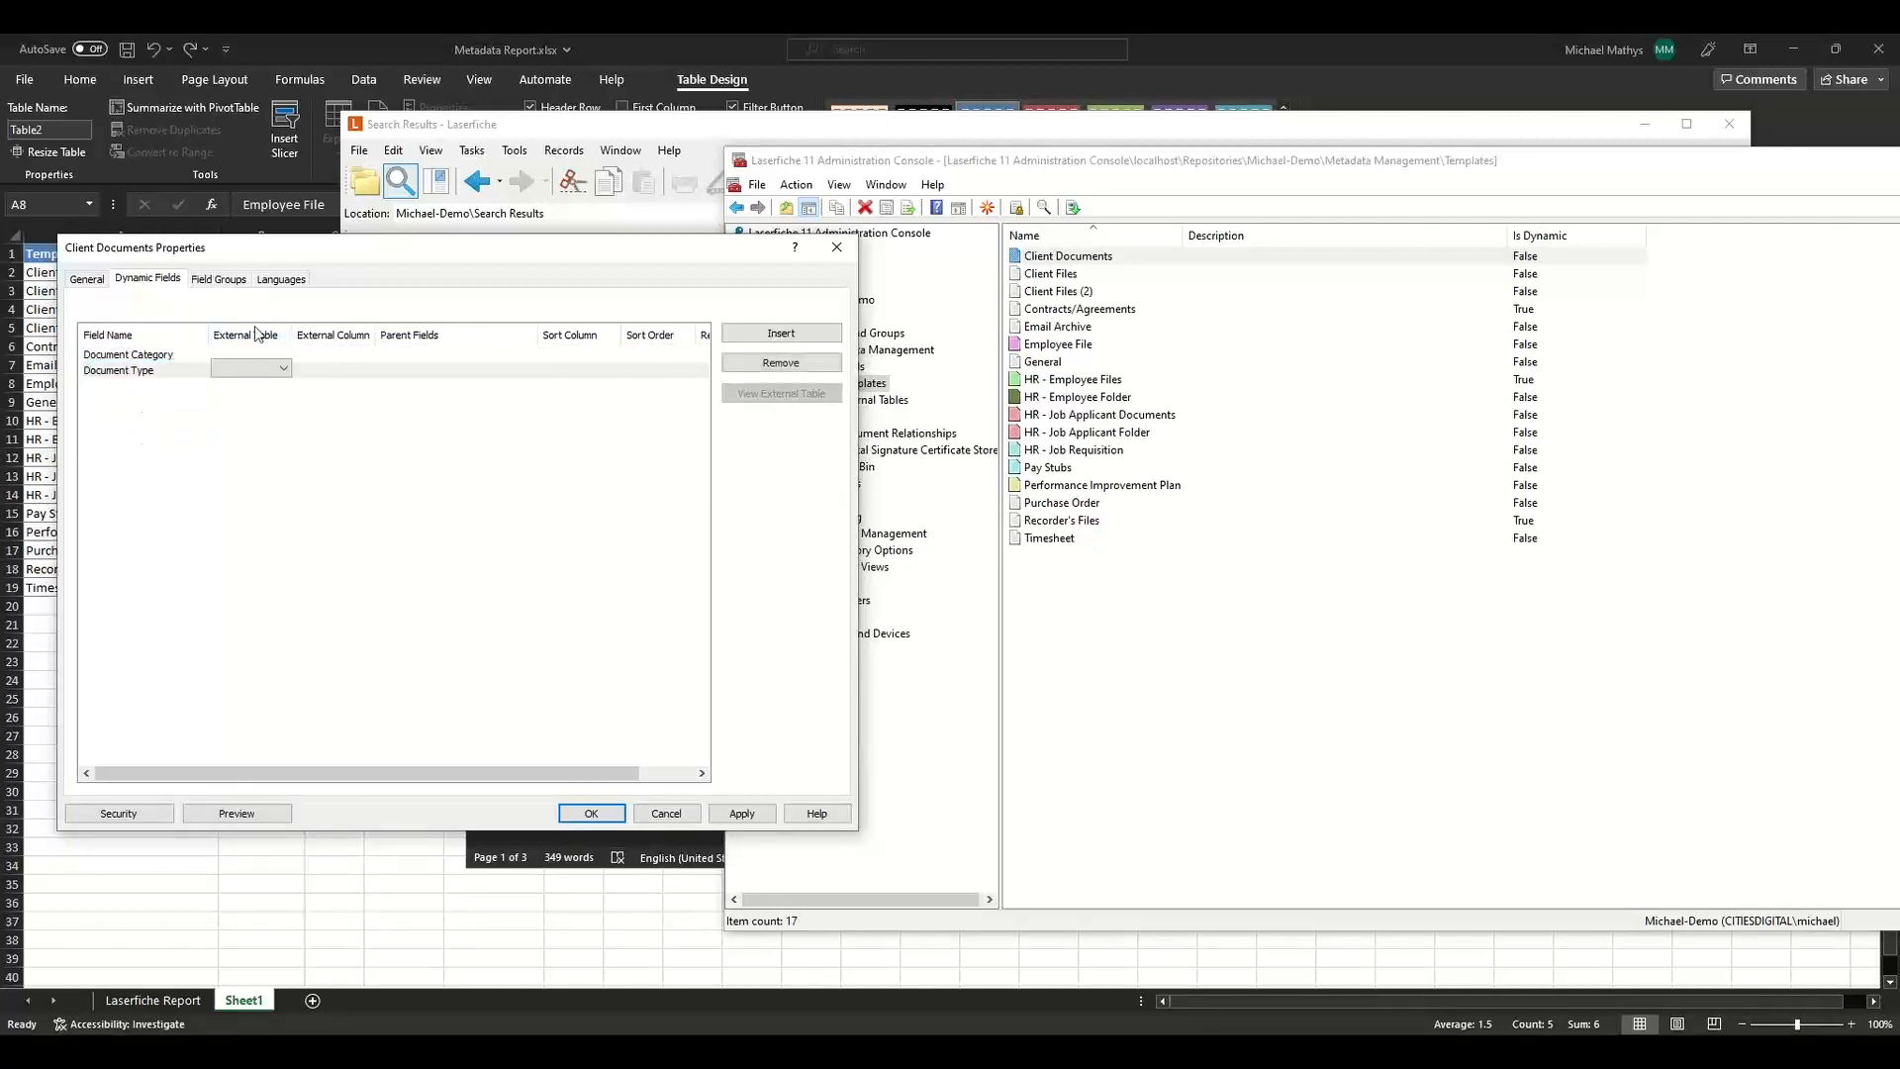
# Link both Client Documents dynamic fields to the ClientFilesDocTypes external table.
pyautogui.click(256, 355)
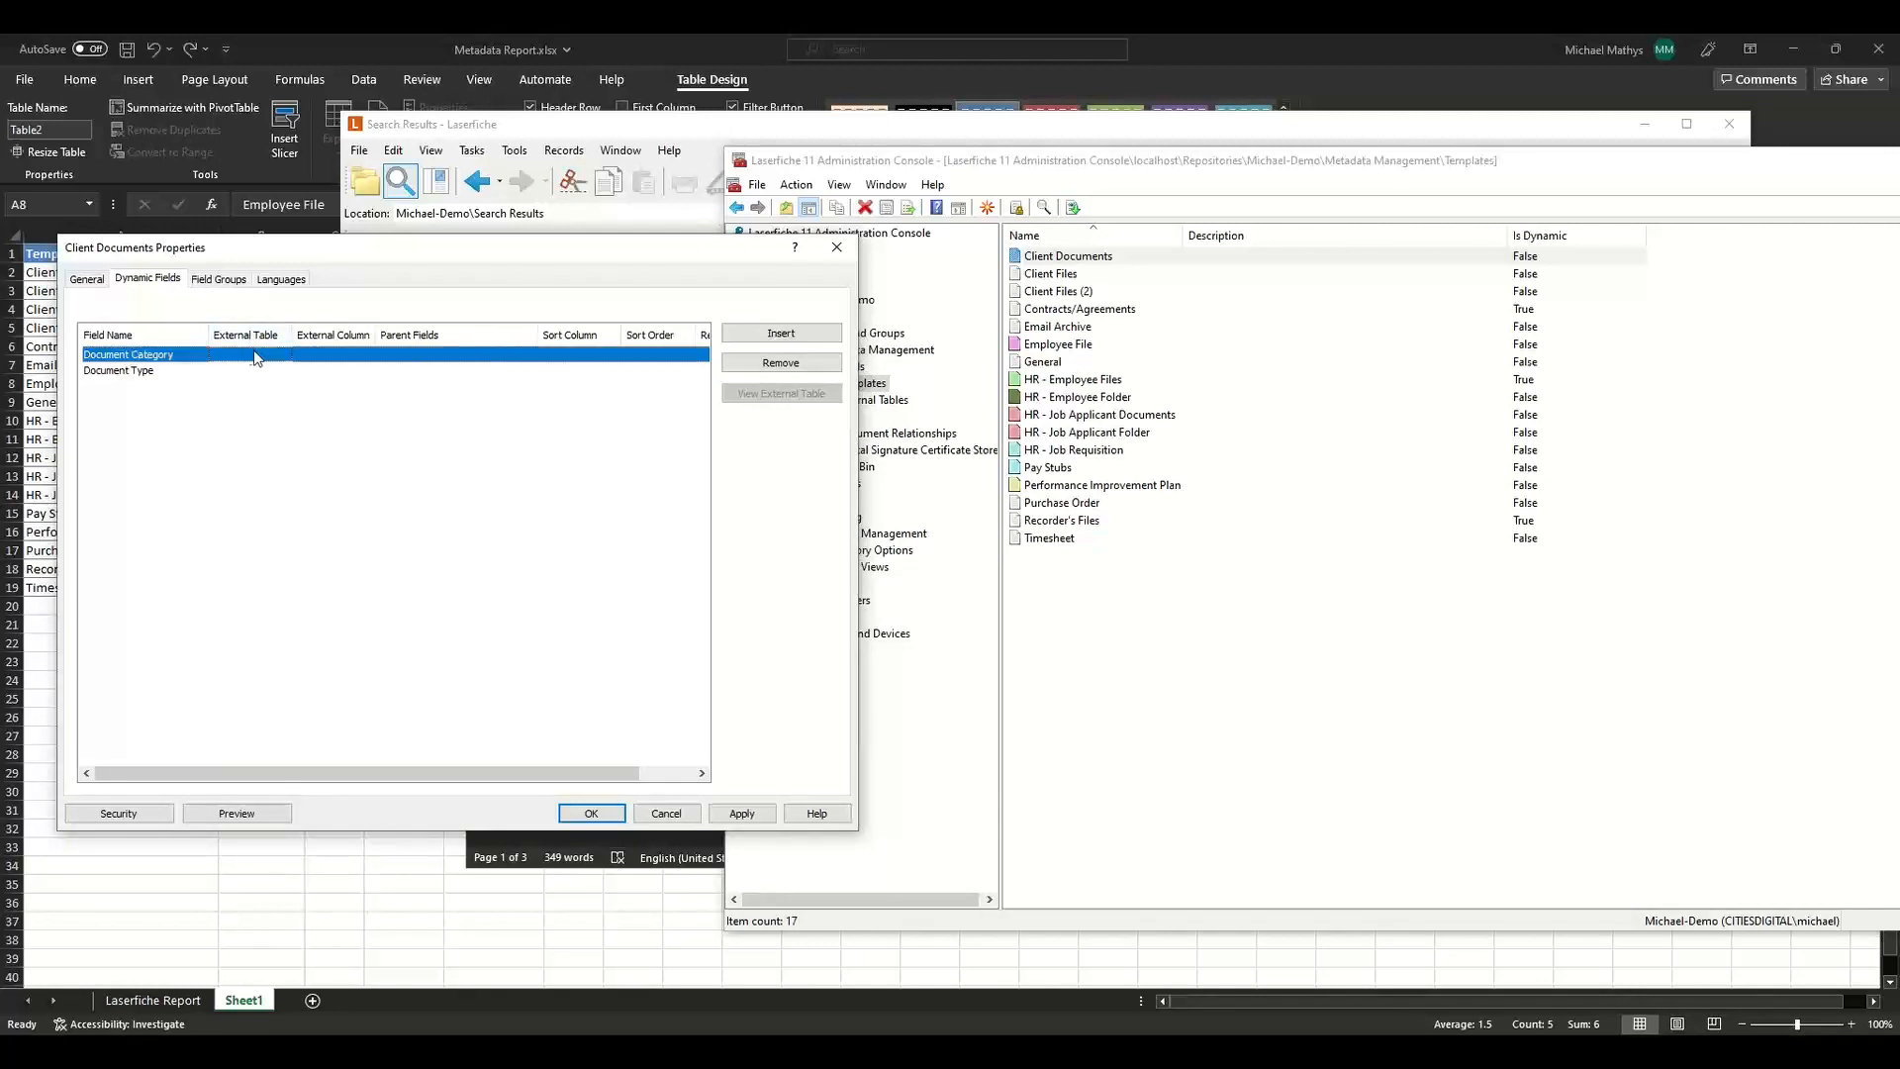
pyautogui.click(256, 356)
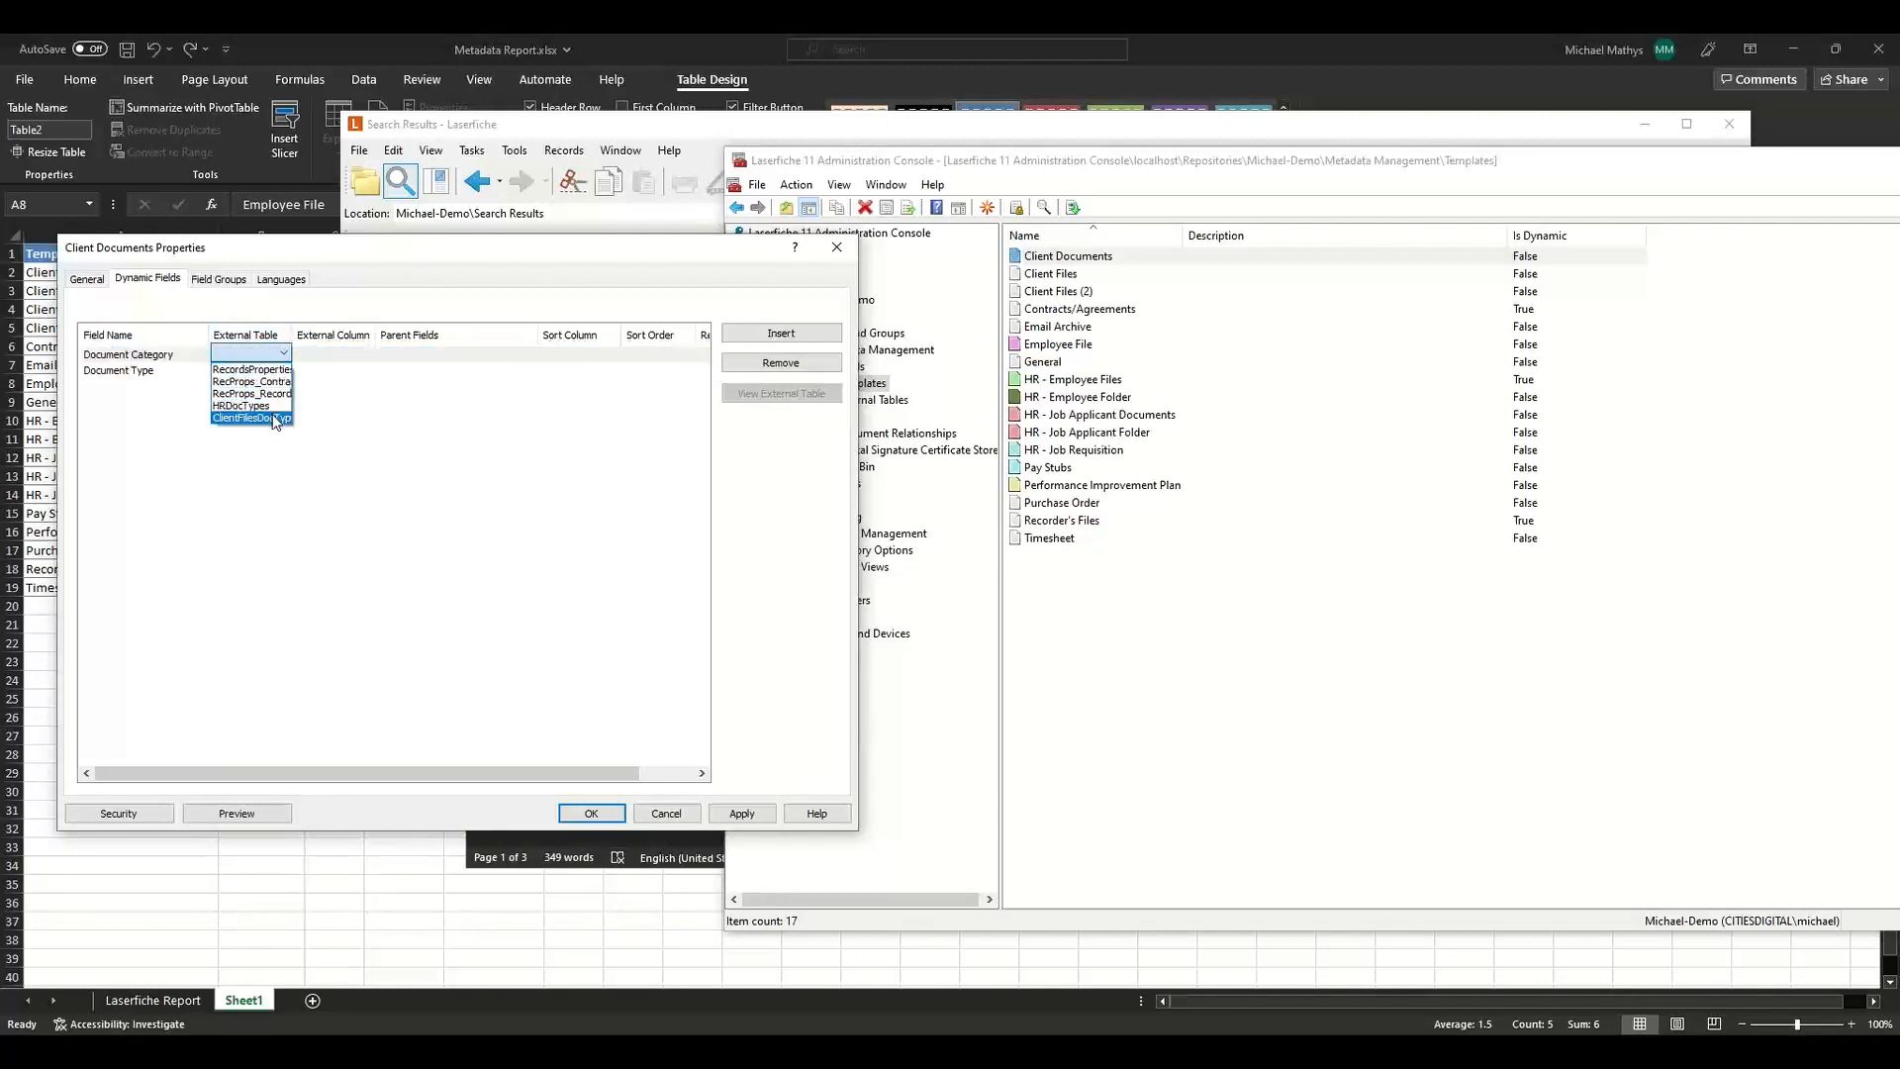
pyautogui.click(276, 419)
pyautogui.click(267, 370)
pyautogui.click(268, 370)
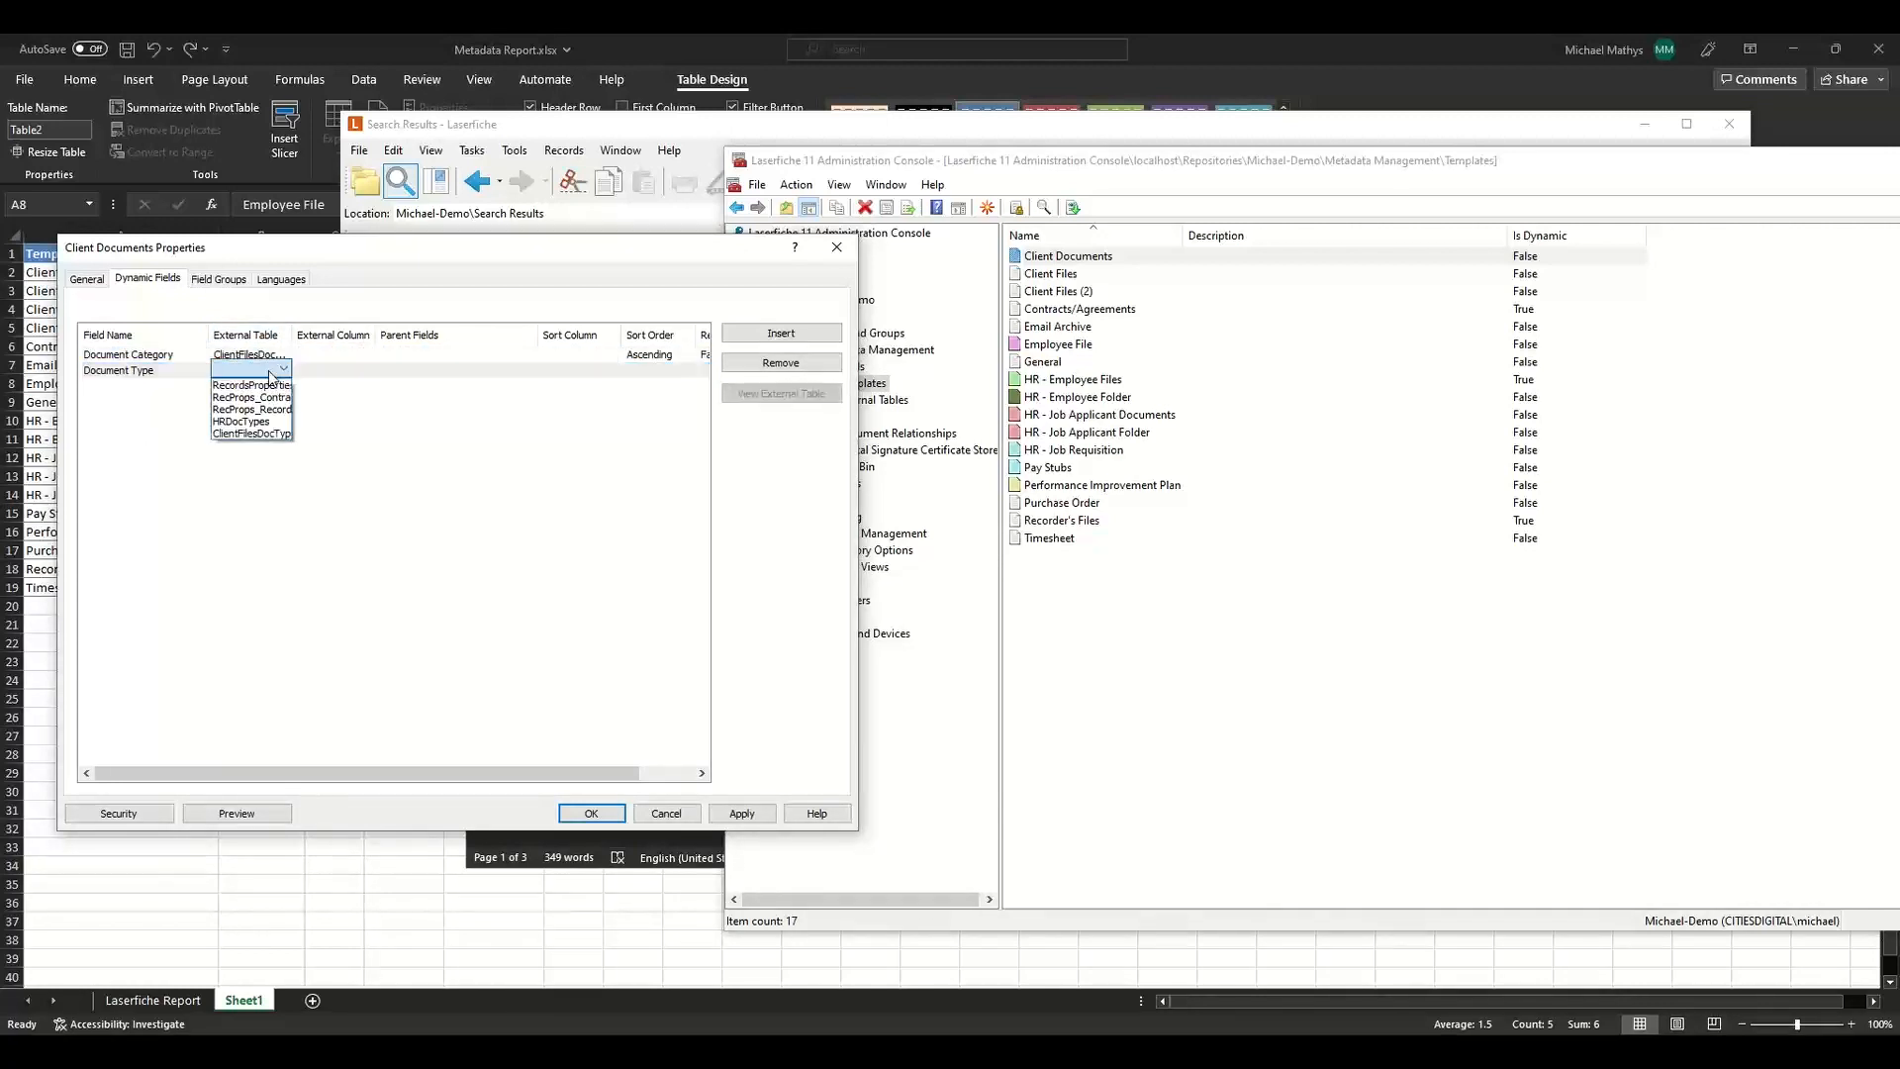
pyautogui.click(267, 433)
# Map Document Category to the CF_Category external column, leaving it without parent fields.
pyautogui.click(336, 354)
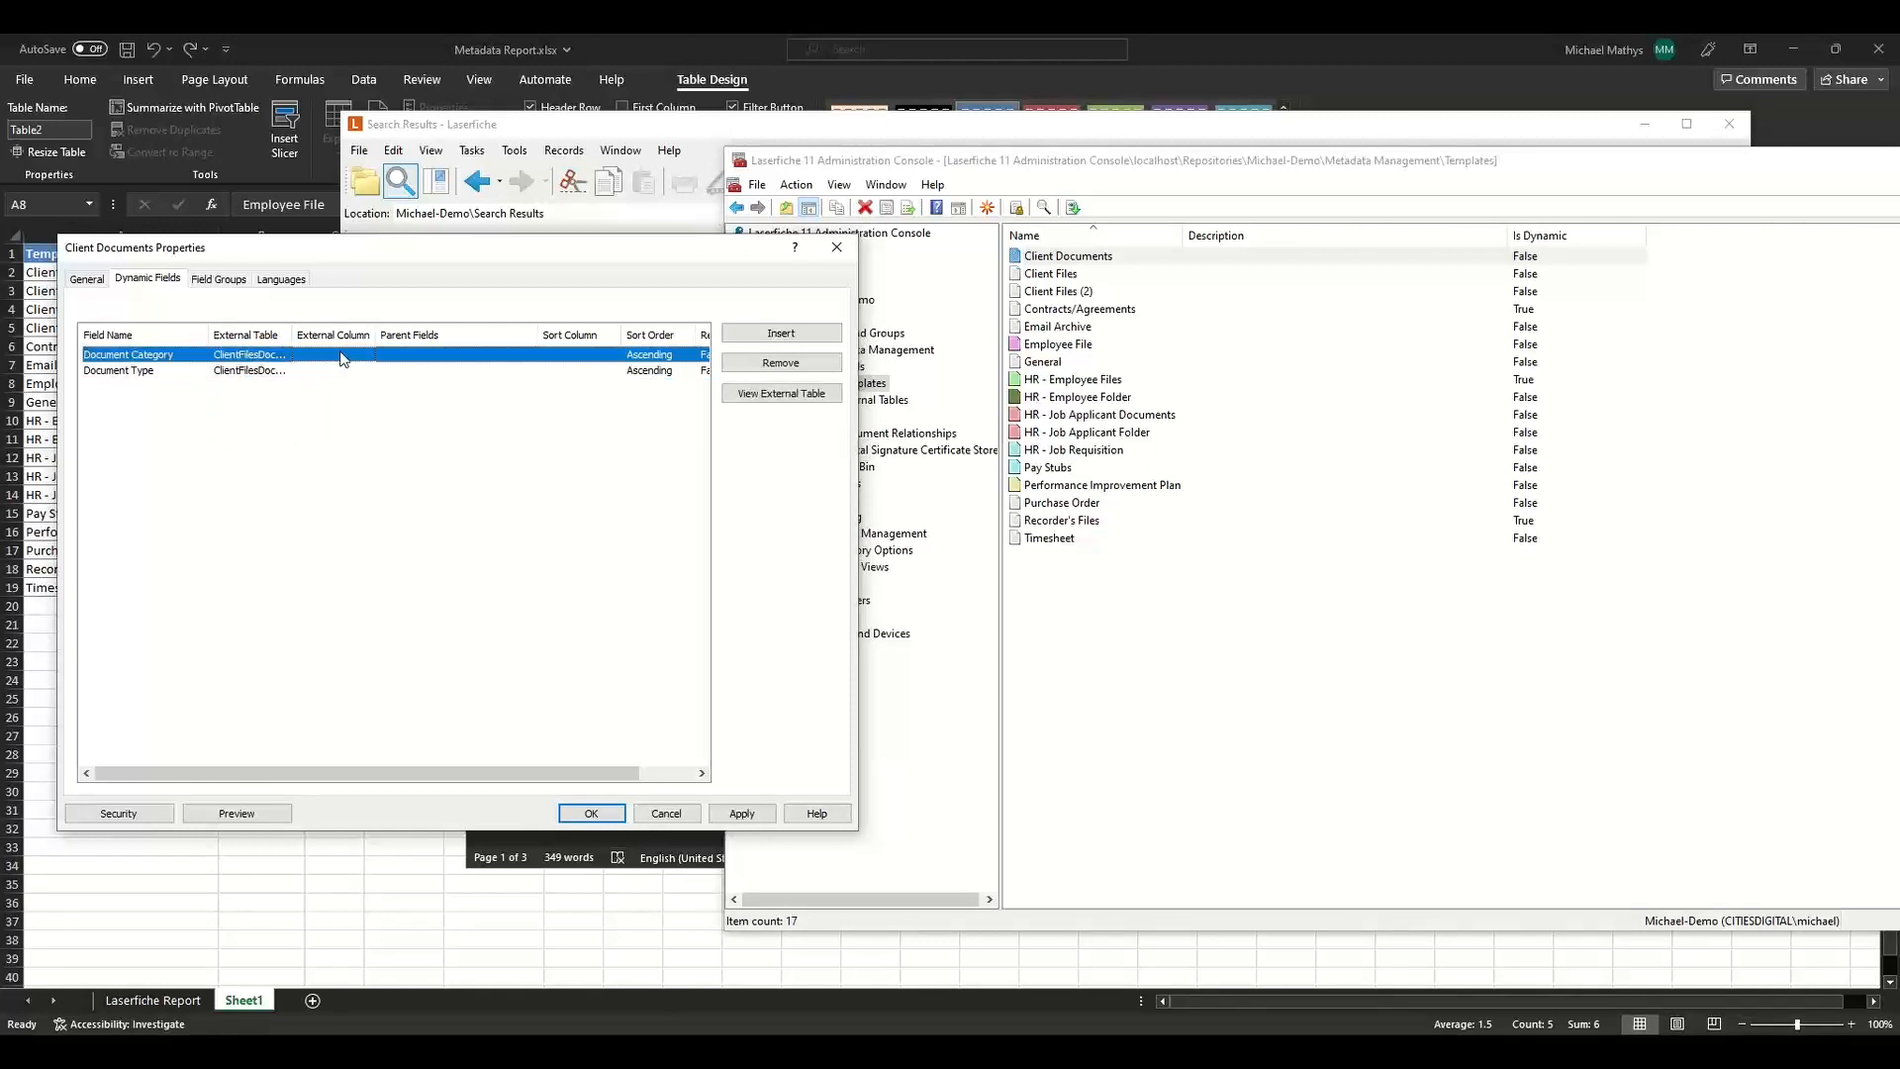
pyautogui.click(336, 355)
pyautogui.click(345, 382)
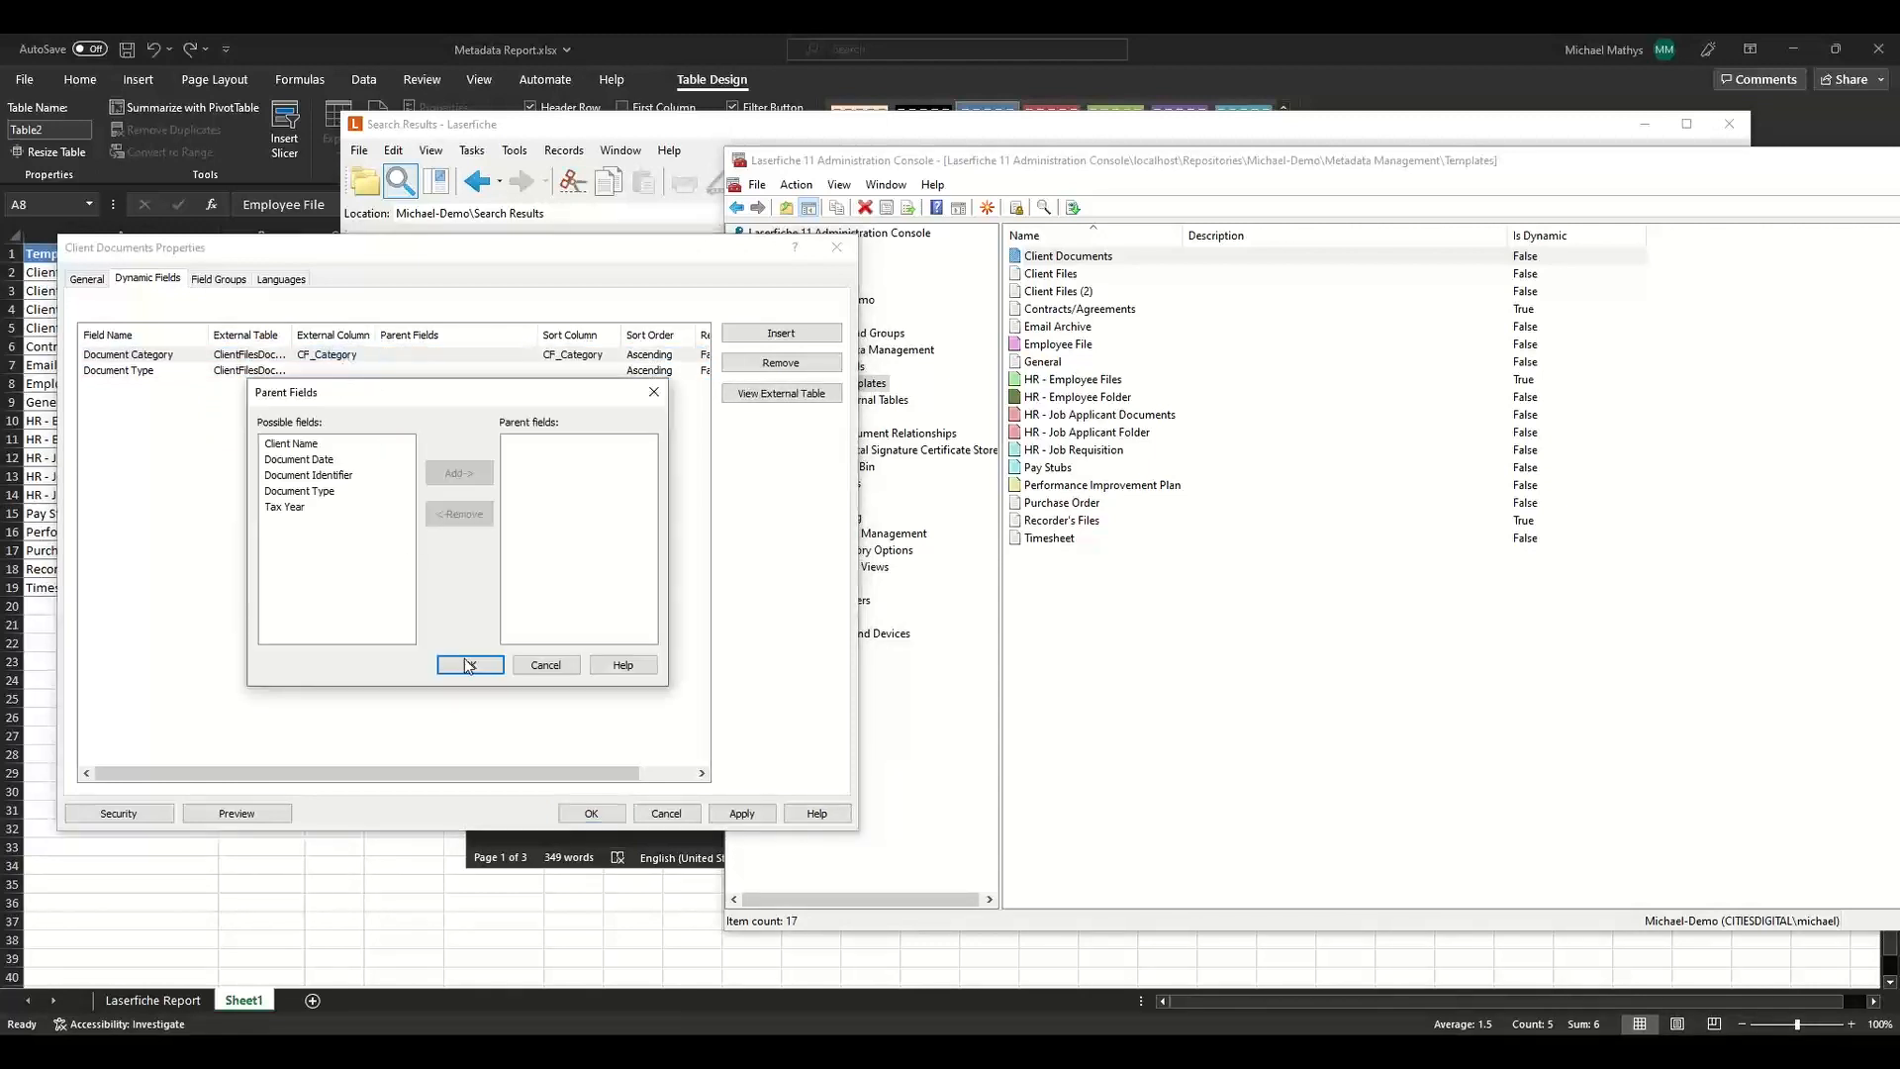
pyautogui.click(469, 664)
# Map Document Type to the CF_DocType external column with Document Category as its parent field.
pyautogui.click(354, 370)
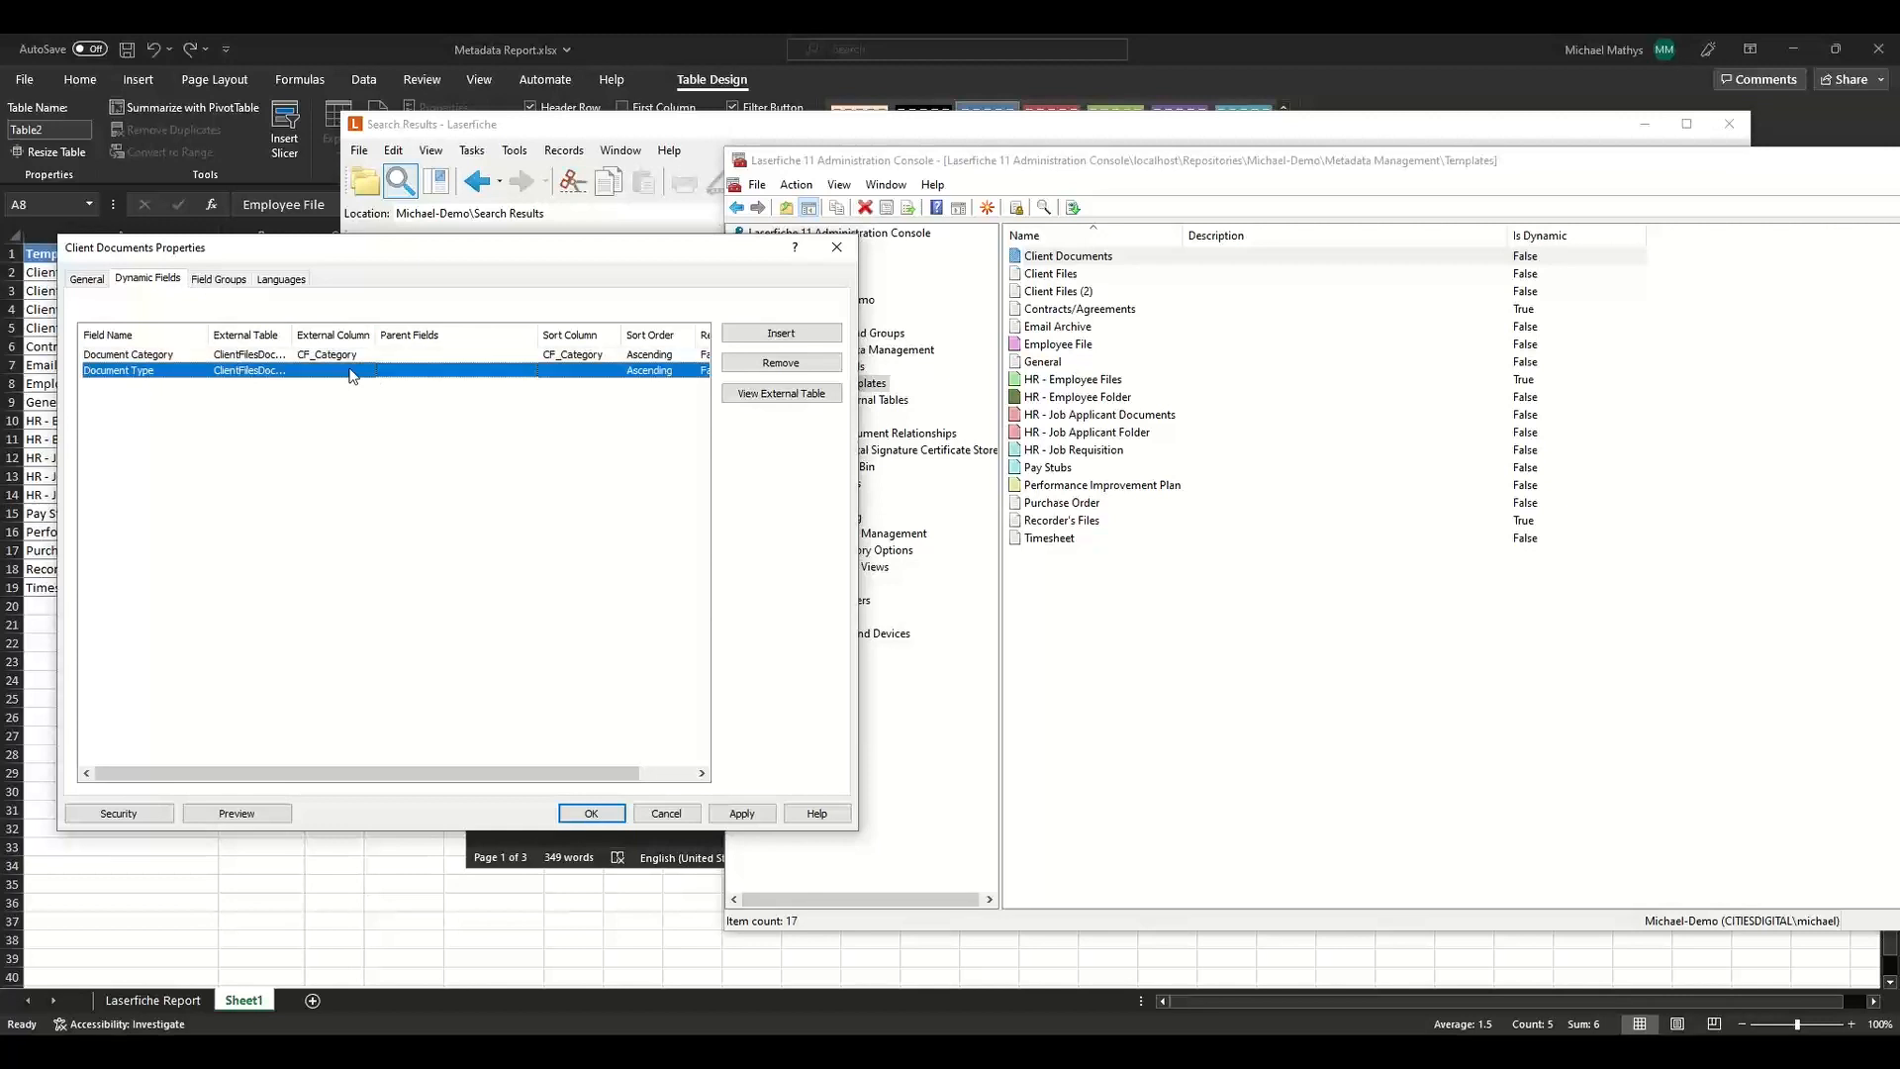
pyautogui.click(353, 370)
pyautogui.click(333, 408)
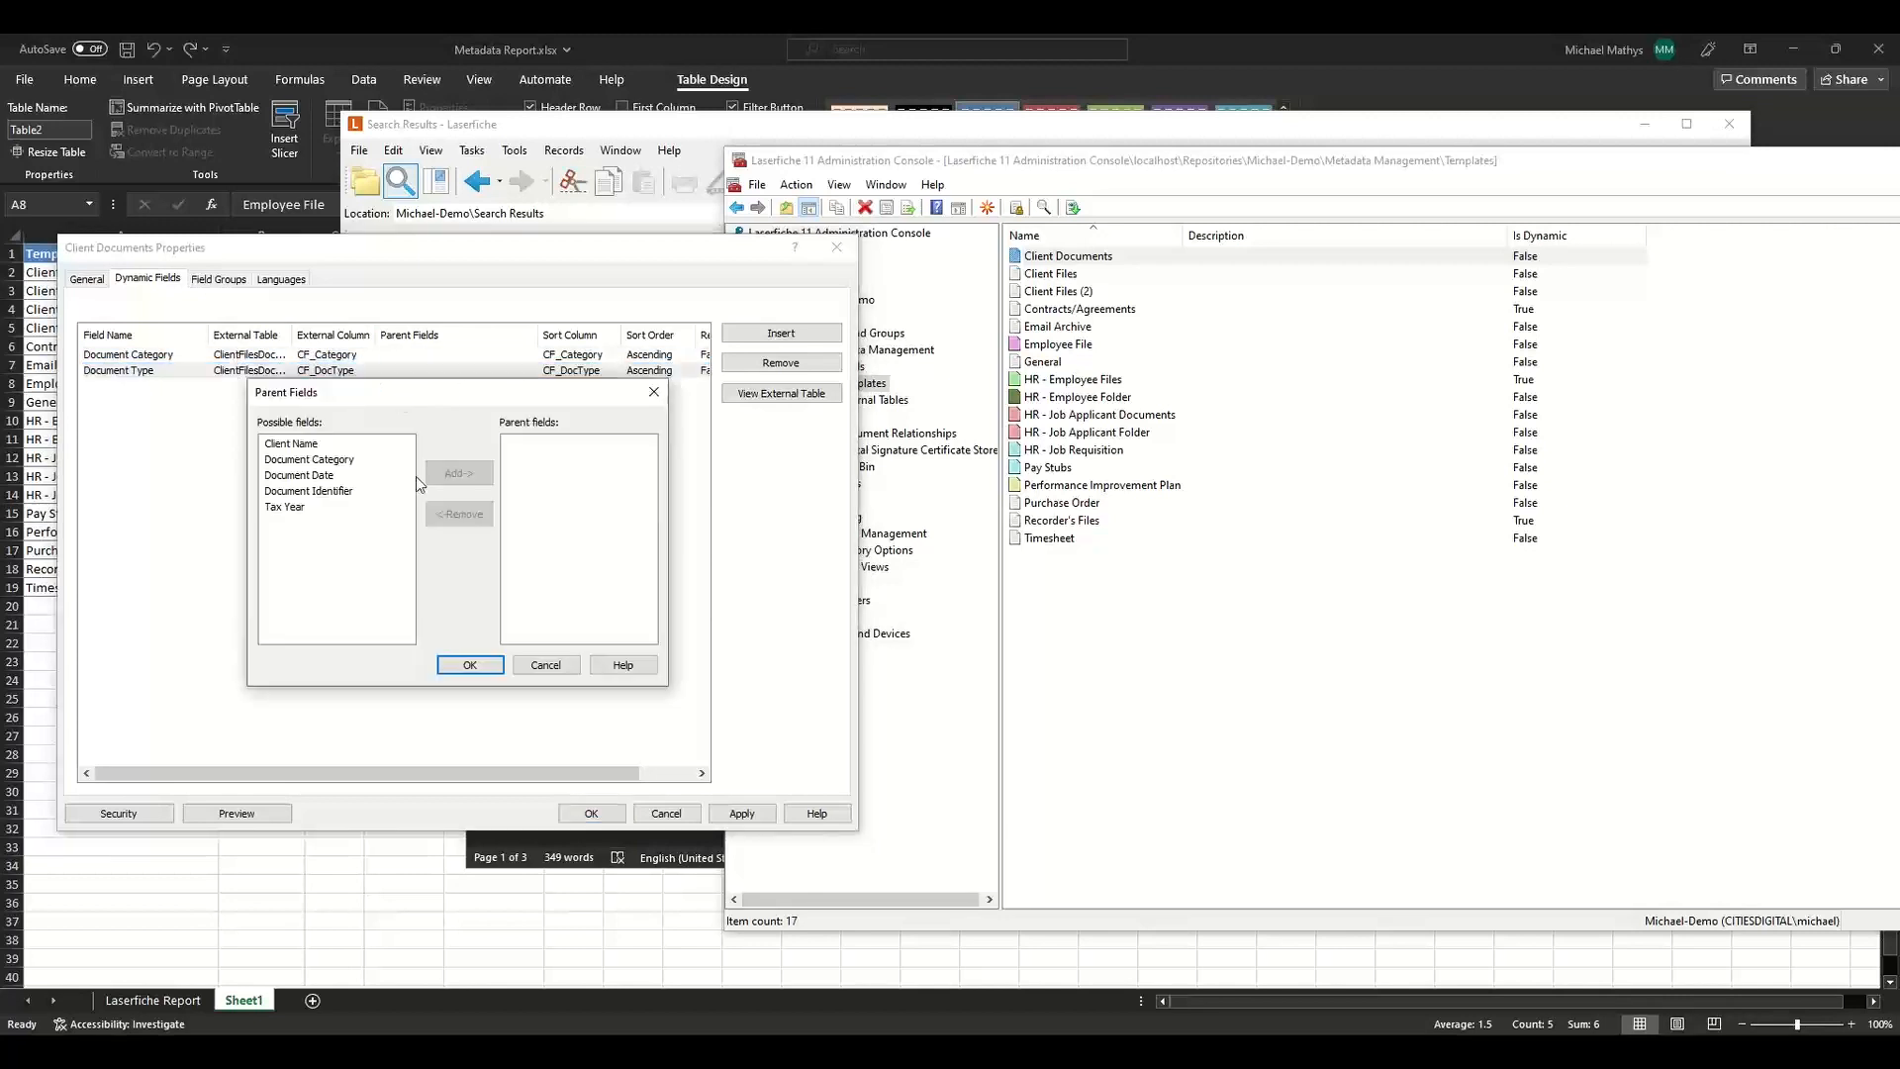
pyautogui.click(312, 459)
pyautogui.click(454, 473)
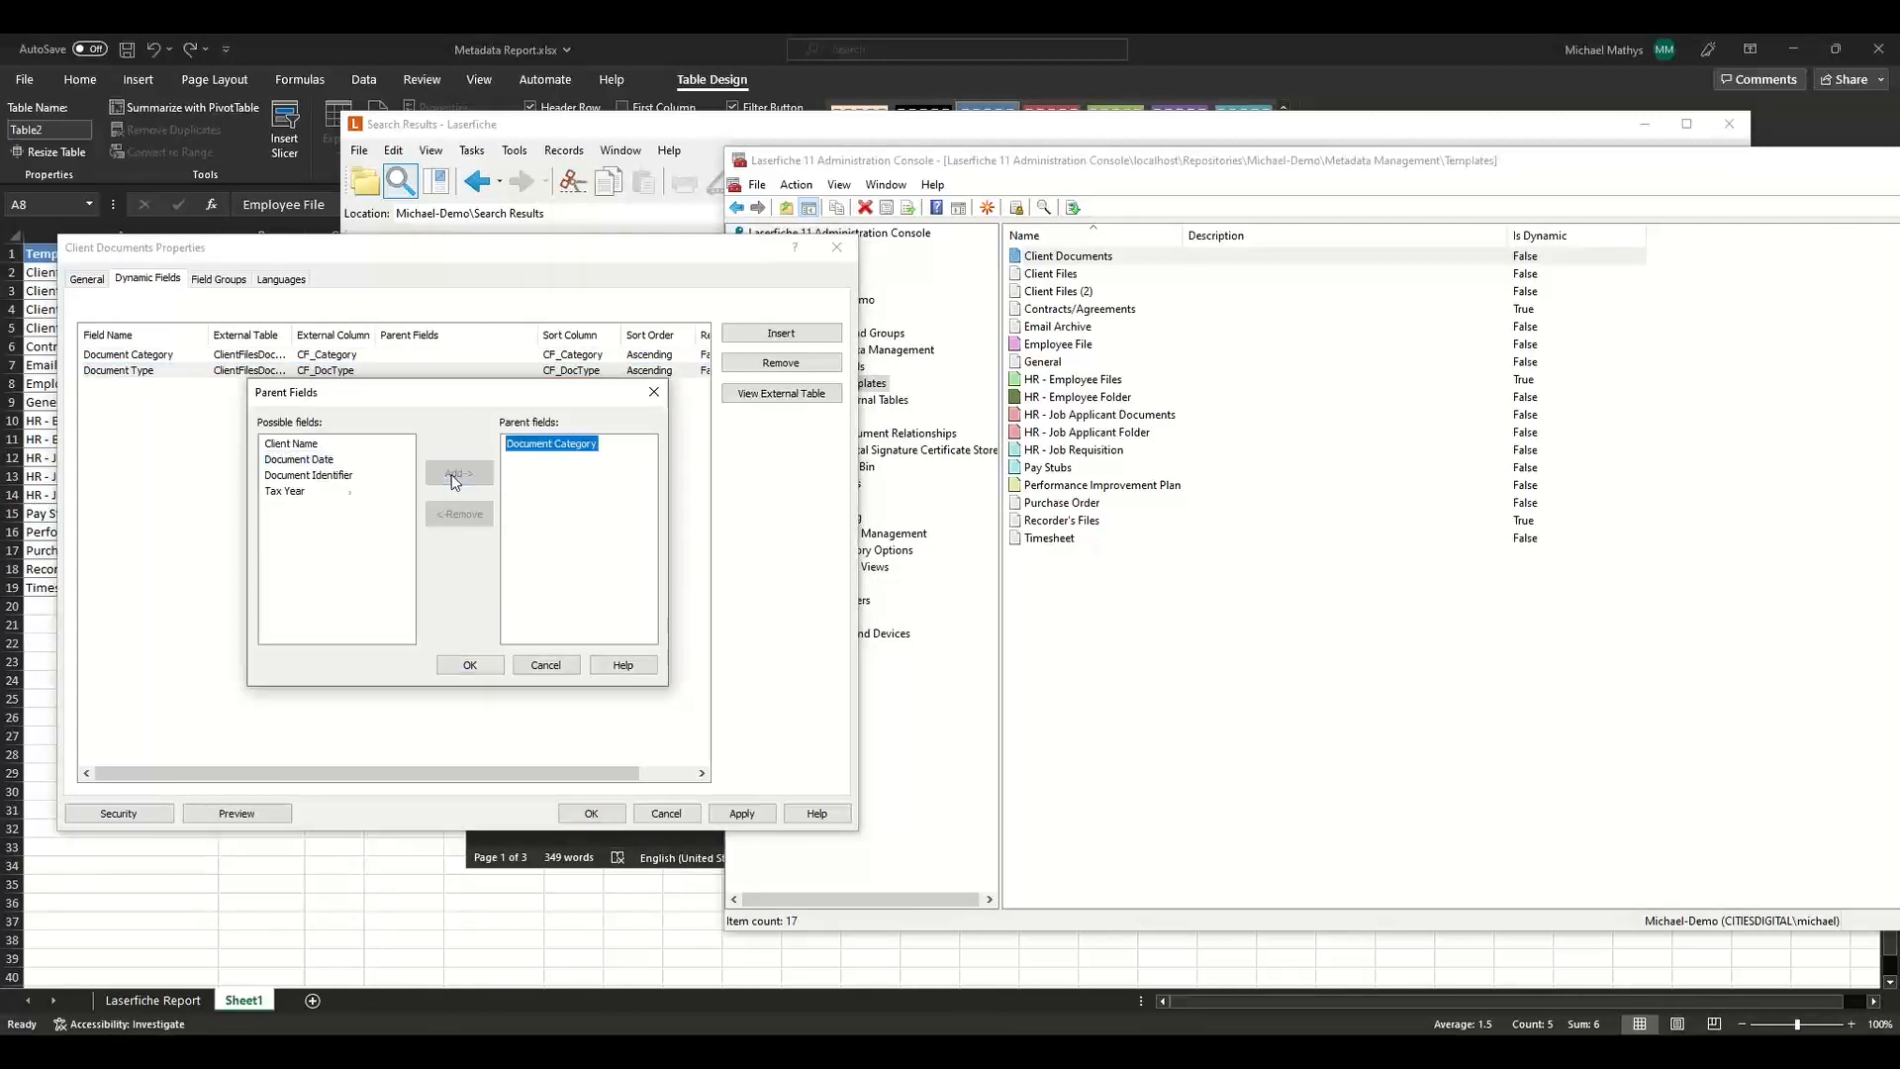
pyautogui.click(480, 659)
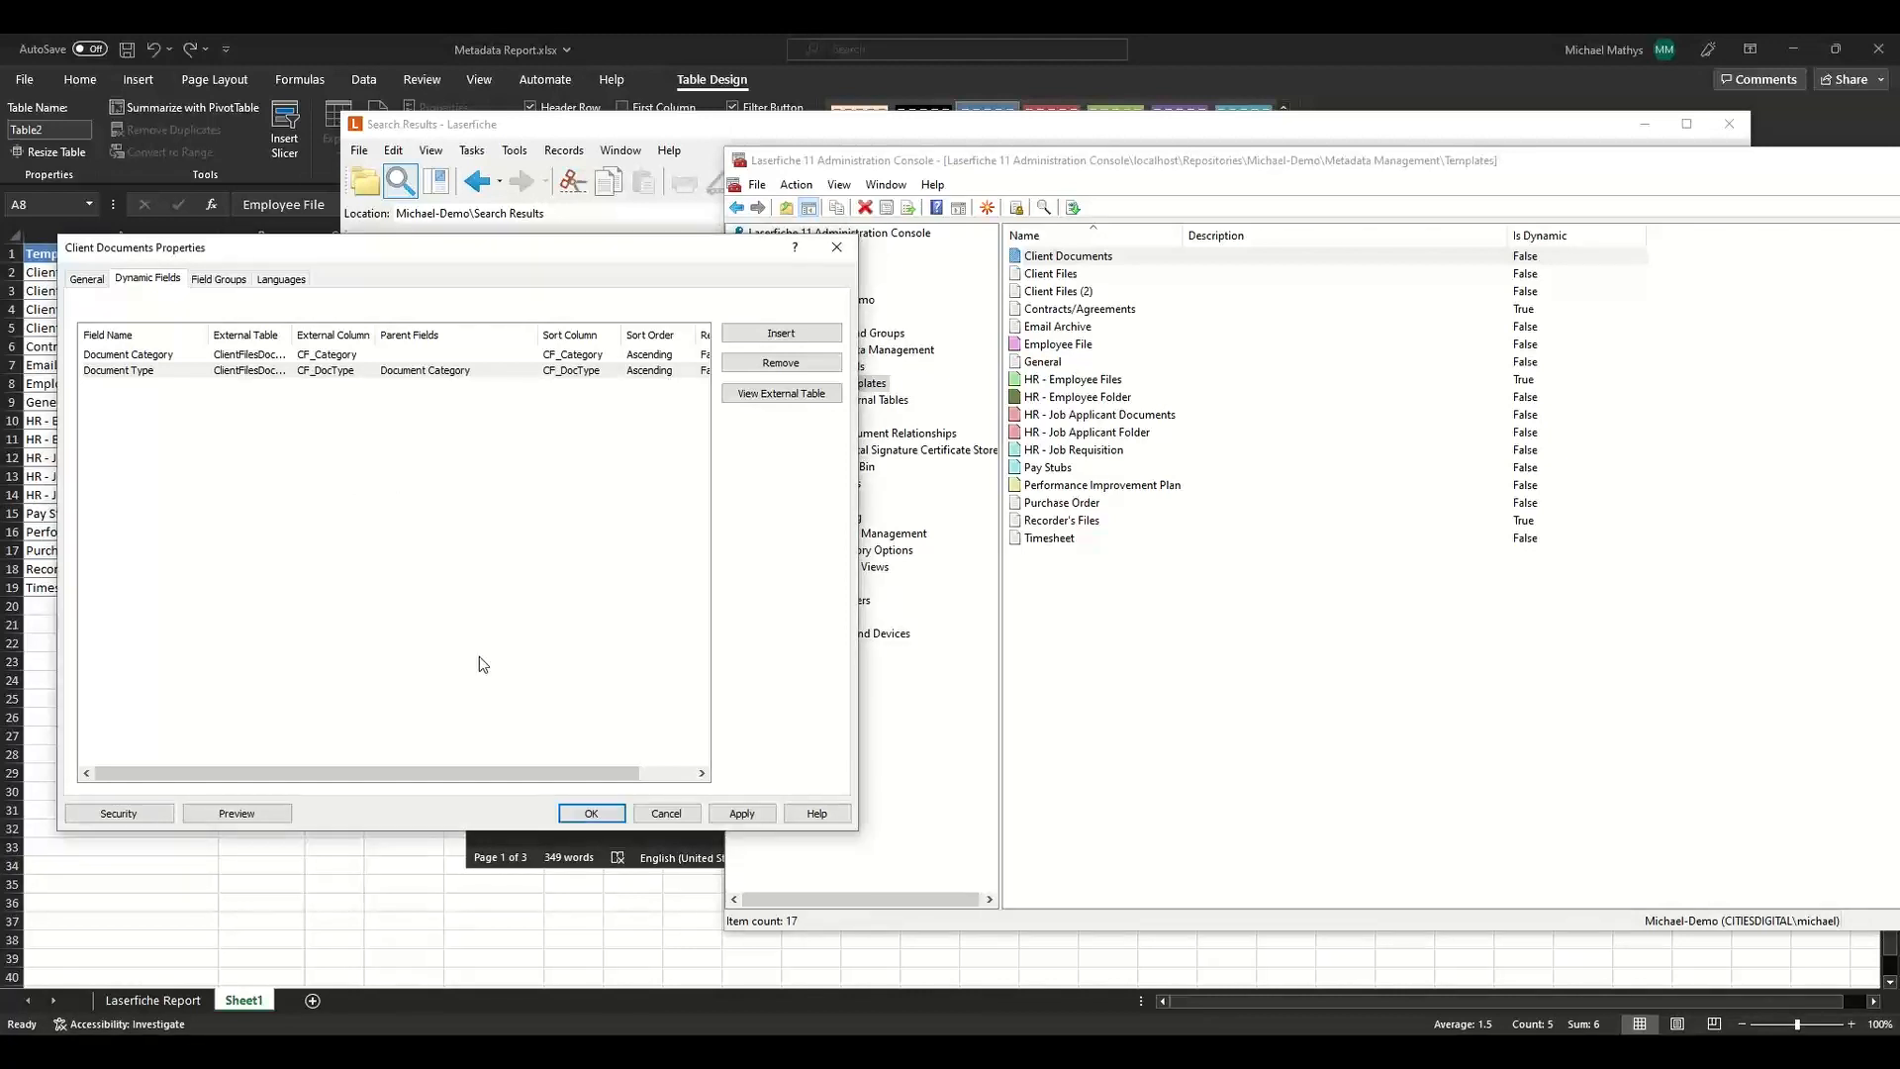
# Preview the Client Documents template, choosing C Docs as Document Category and Schedule 1 as Document Type.
pyautogui.click(231, 821)
pyautogui.click(1013, 608)
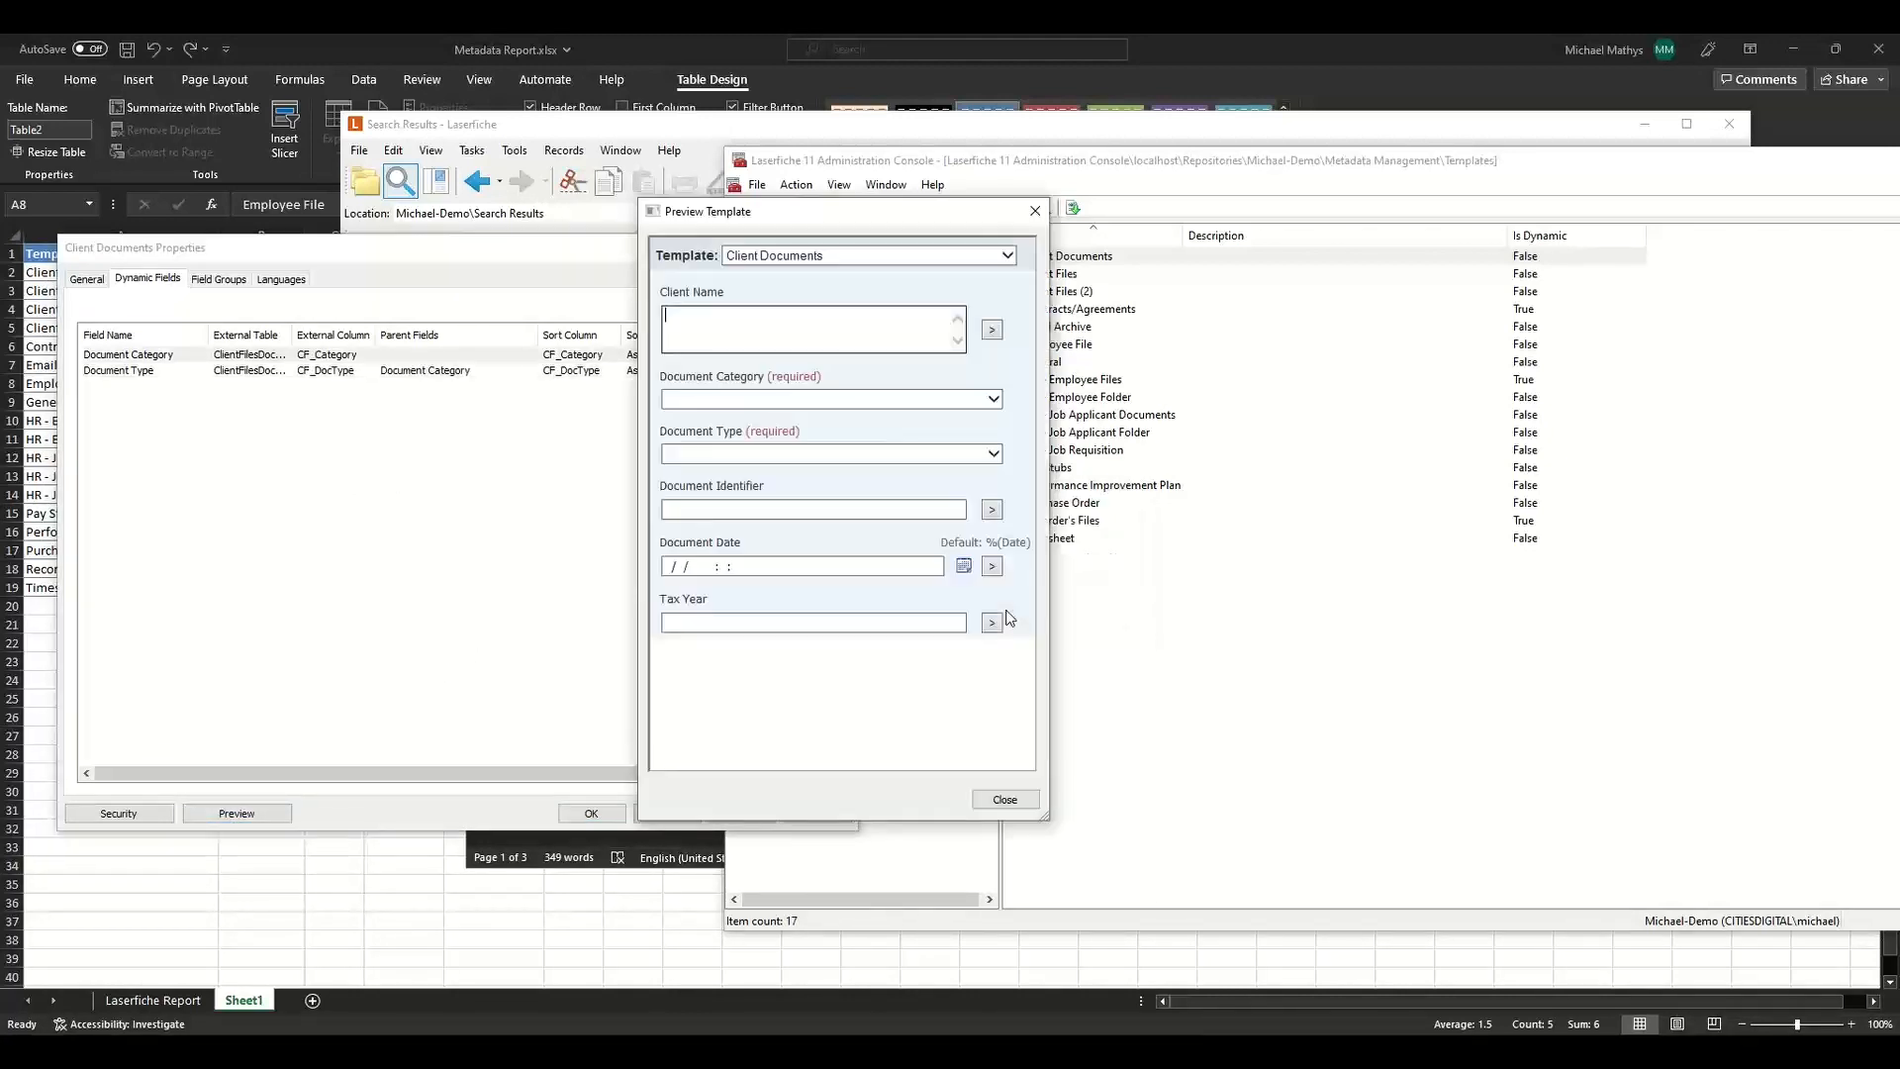
pyautogui.click(802, 399)
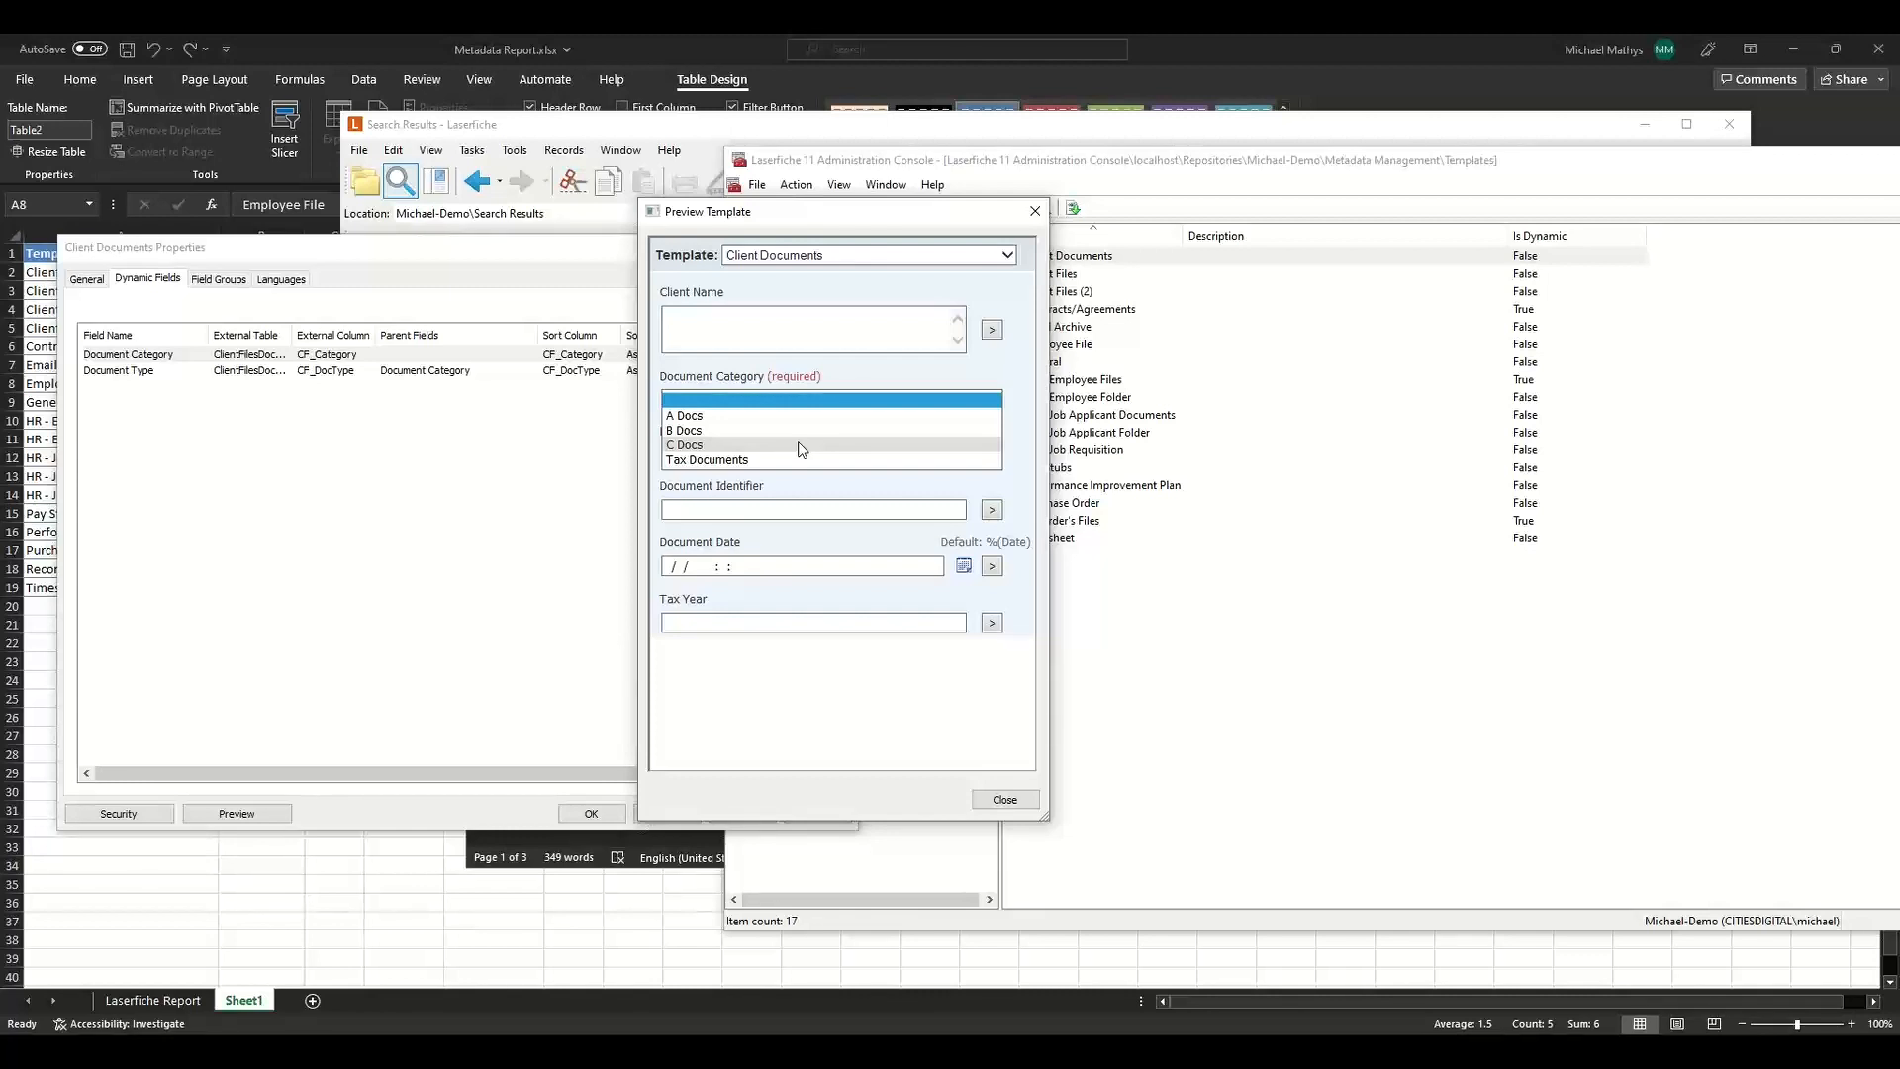
pyautogui.click(801, 445)
pyautogui.click(801, 451)
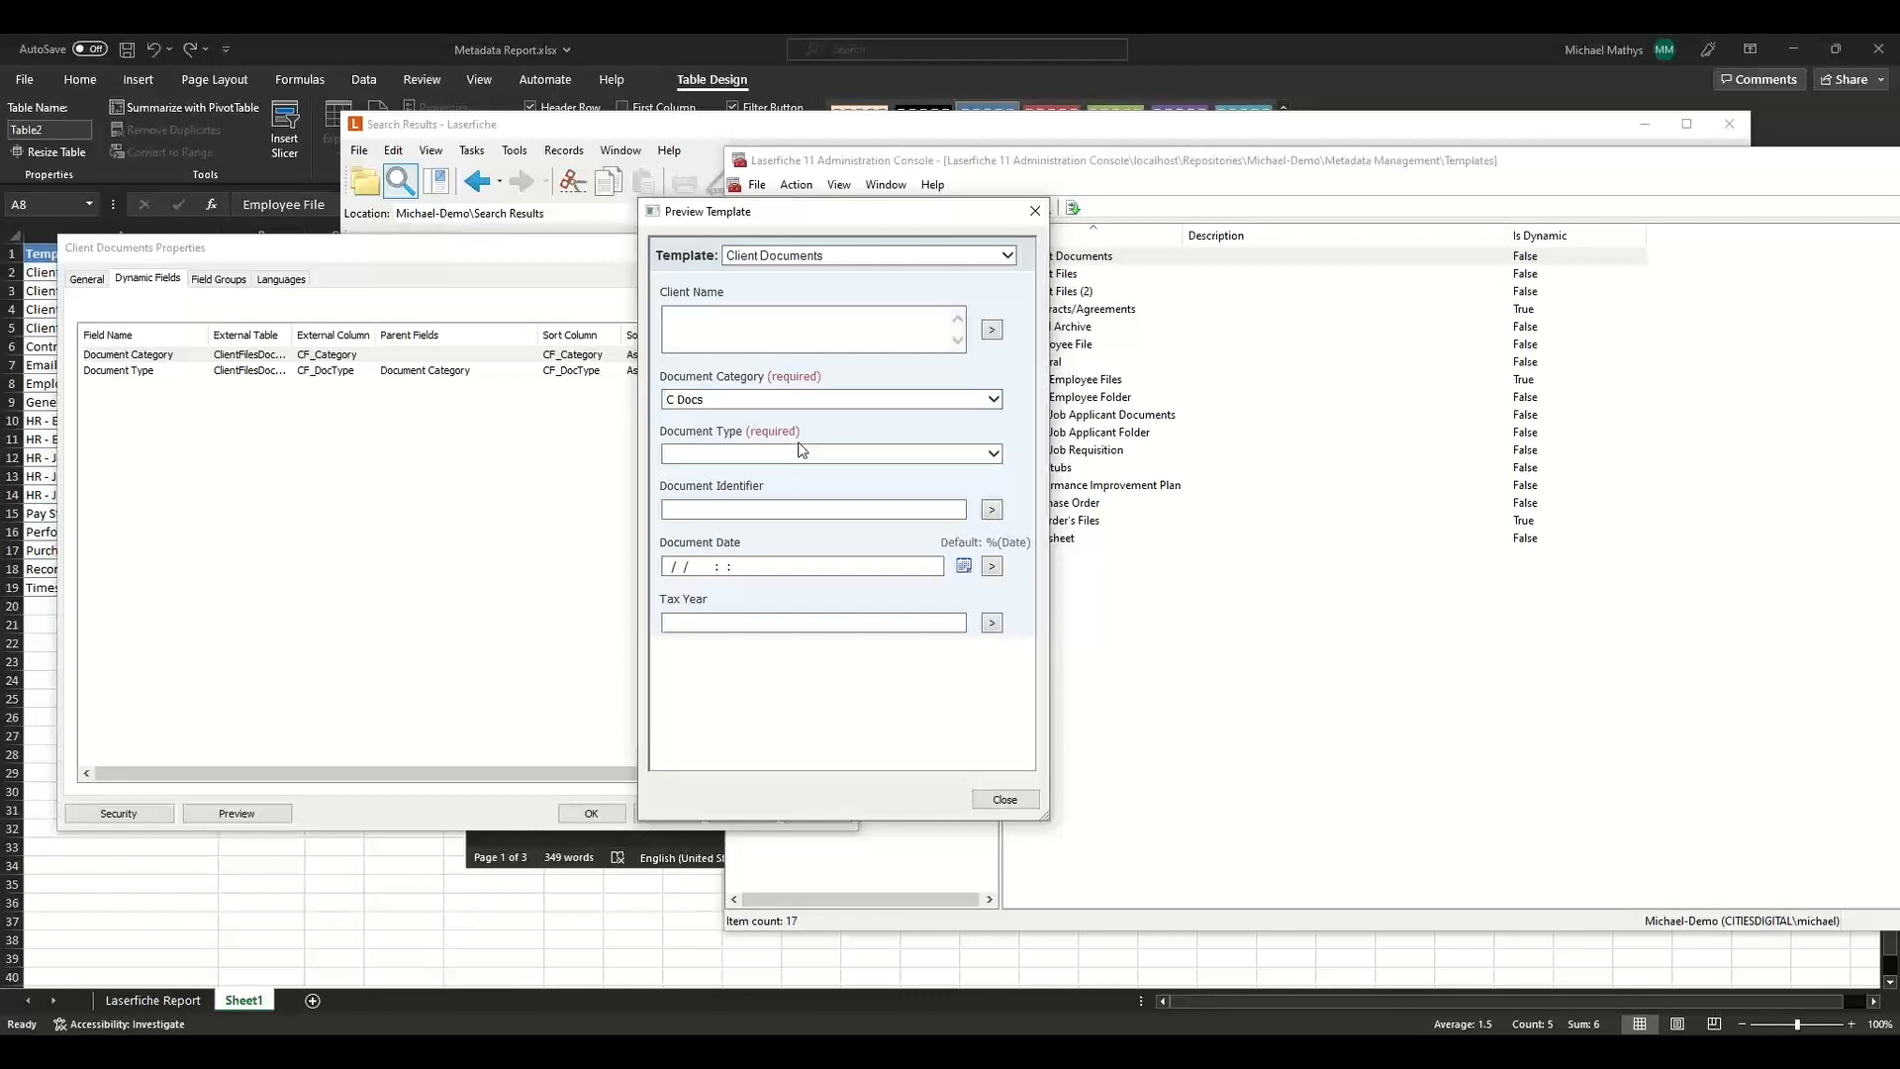
pyautogui.click(812, 473)
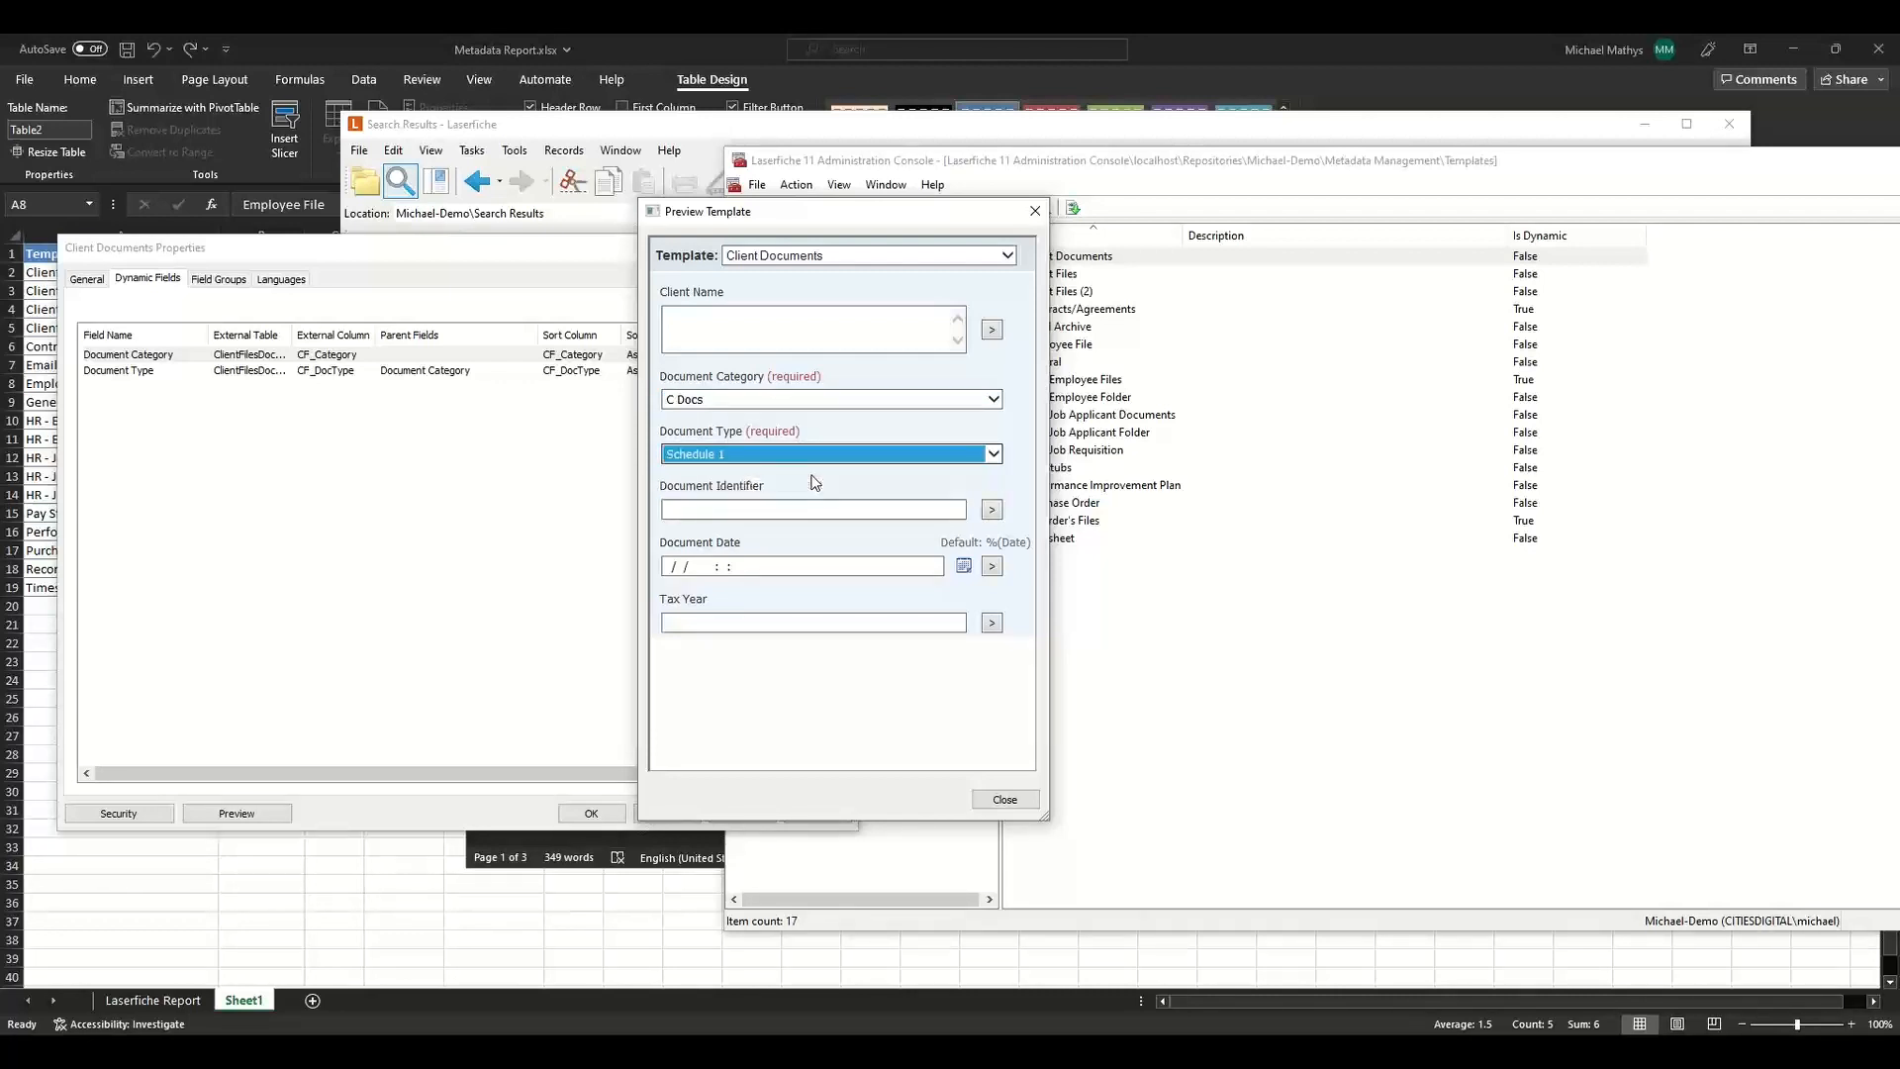
# Open a preview of the HR - Employee Files template and place it beside the Client Documents preview.
pyautogui.click(1184, 638)
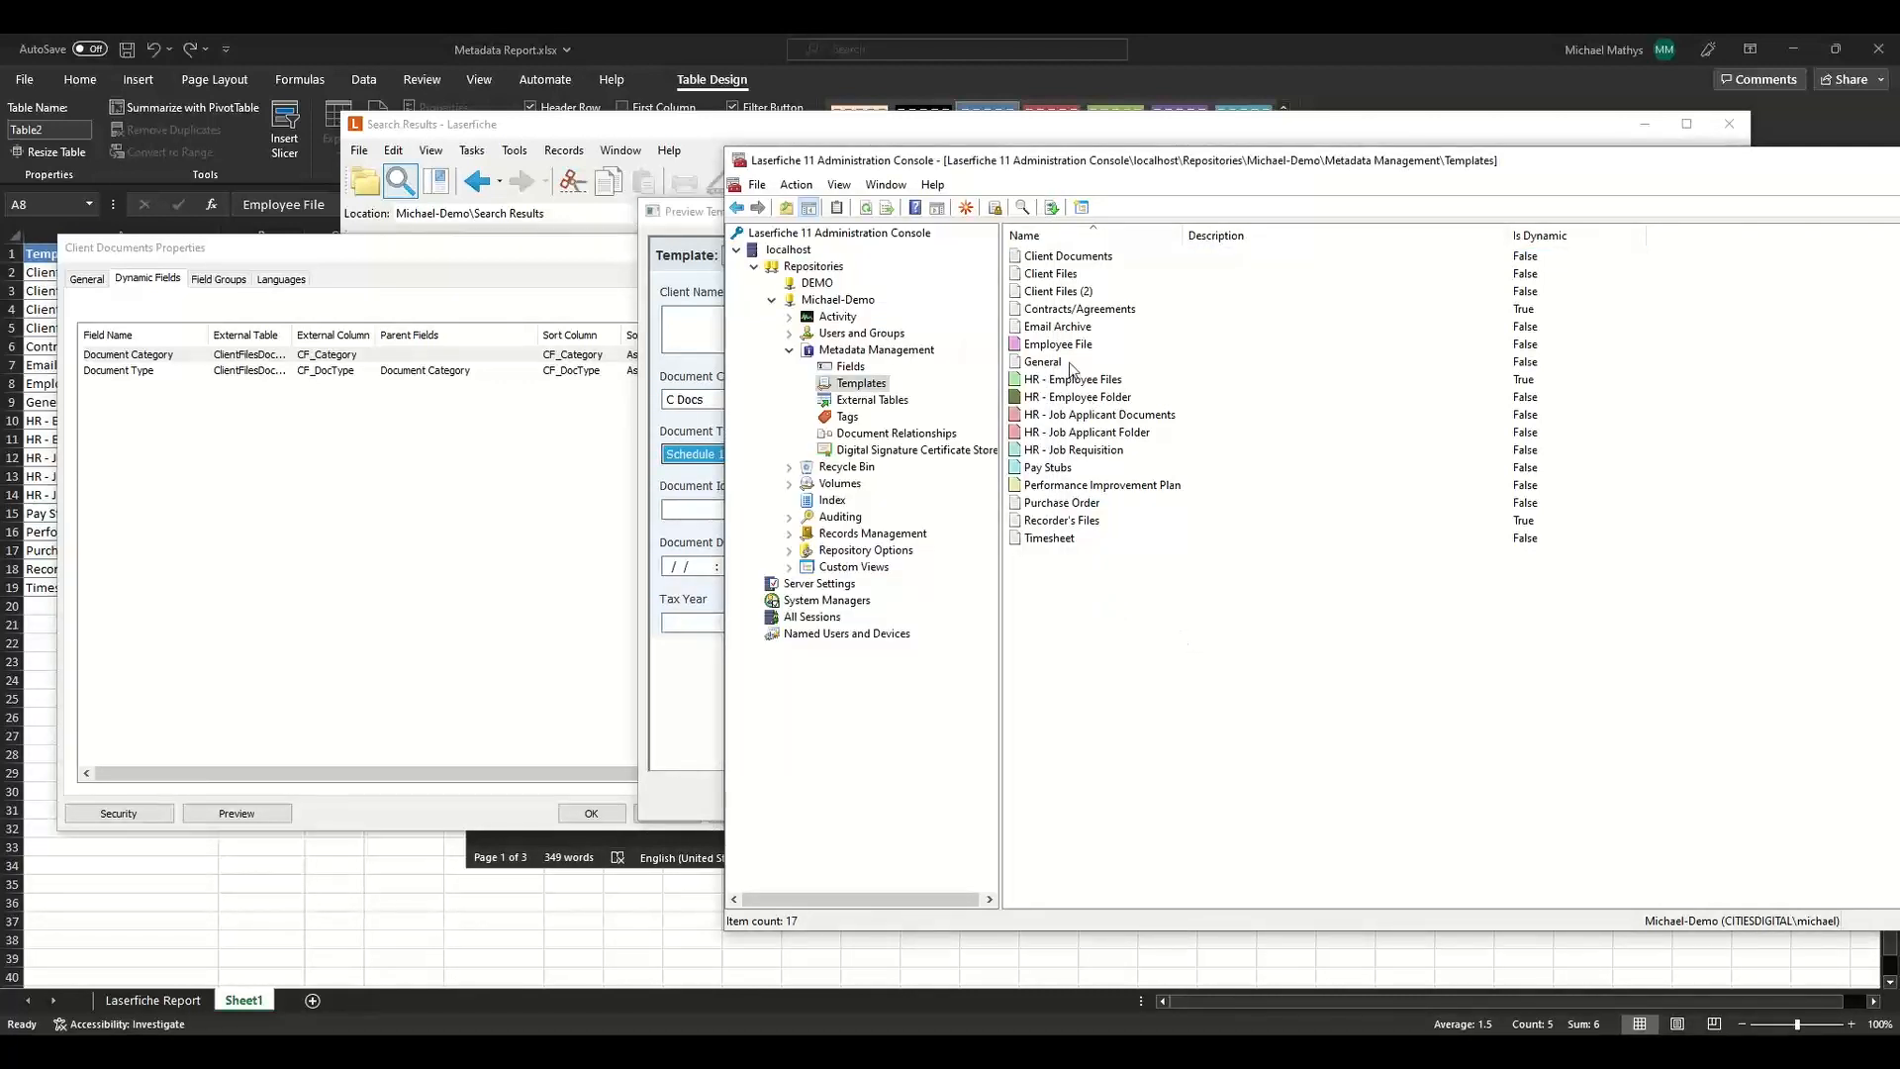
pyautogui.doubleClick(1061, 386)
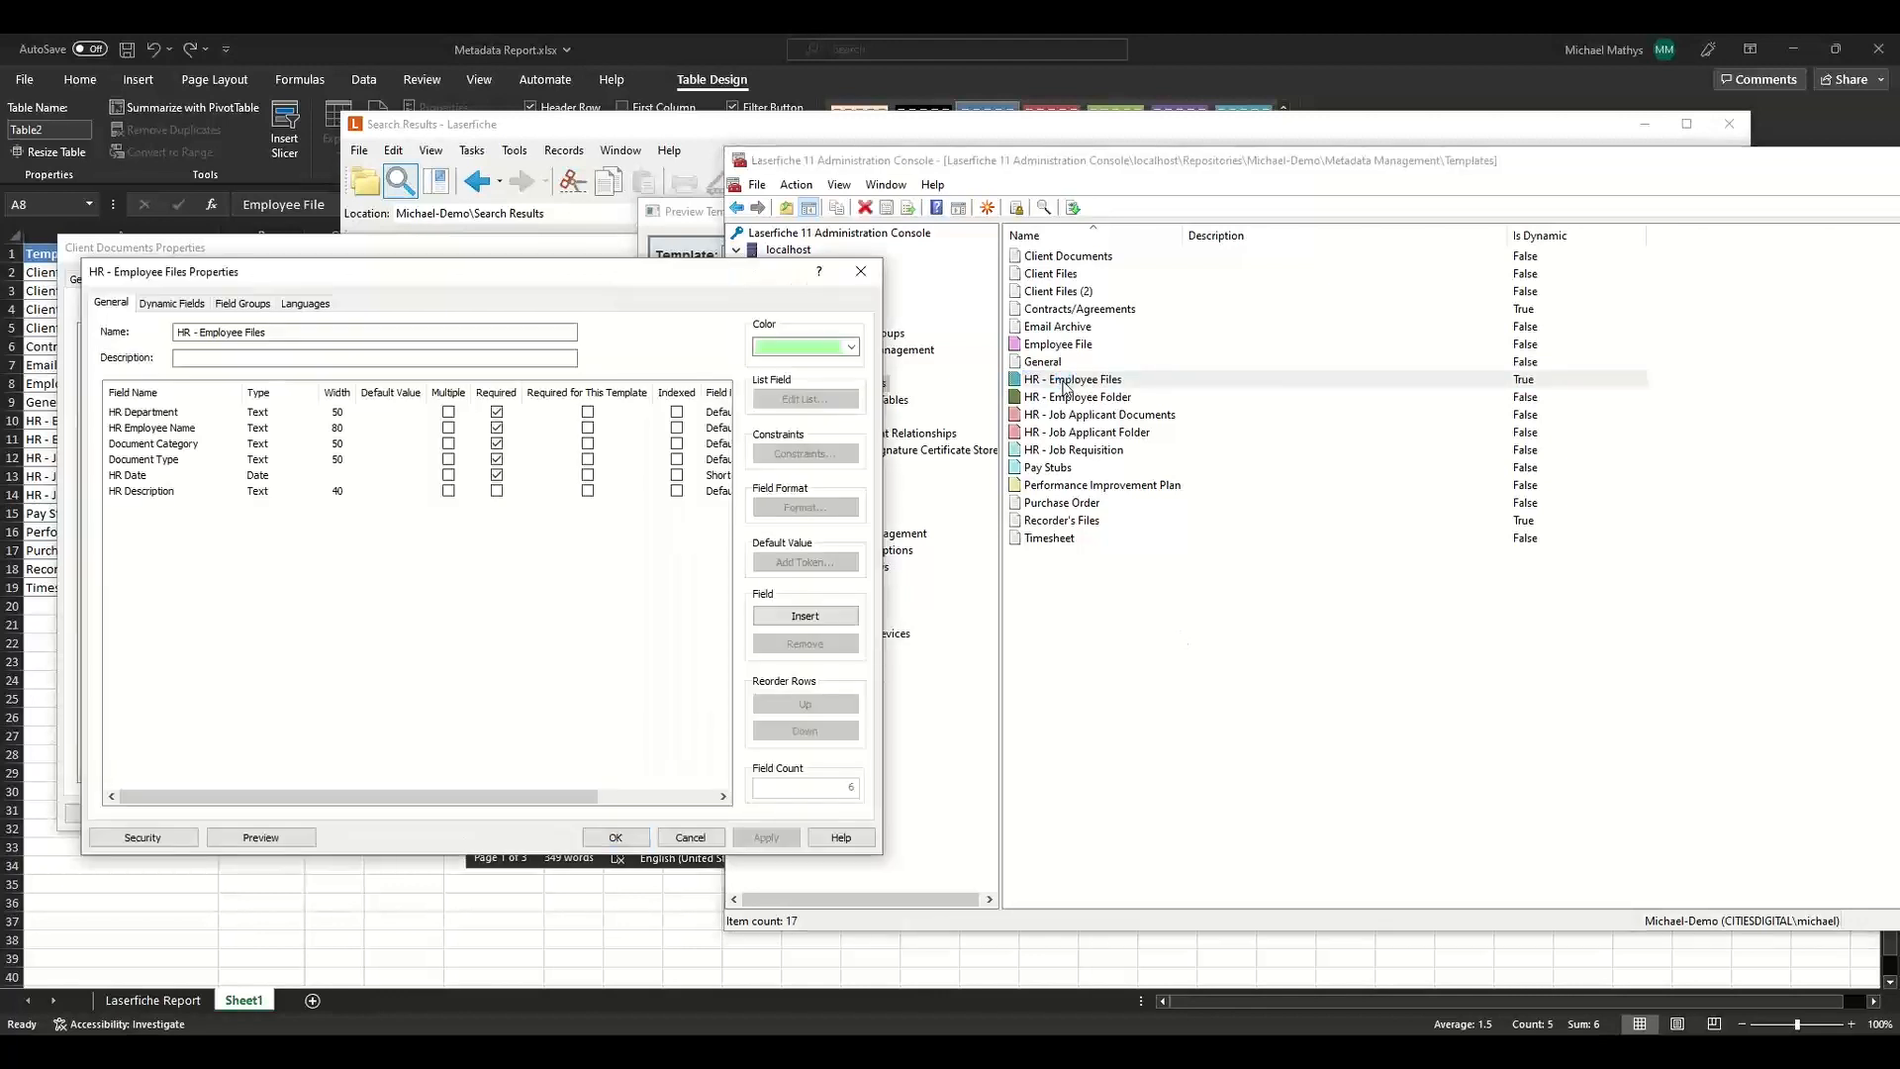
pyautogui.click(309, 838)
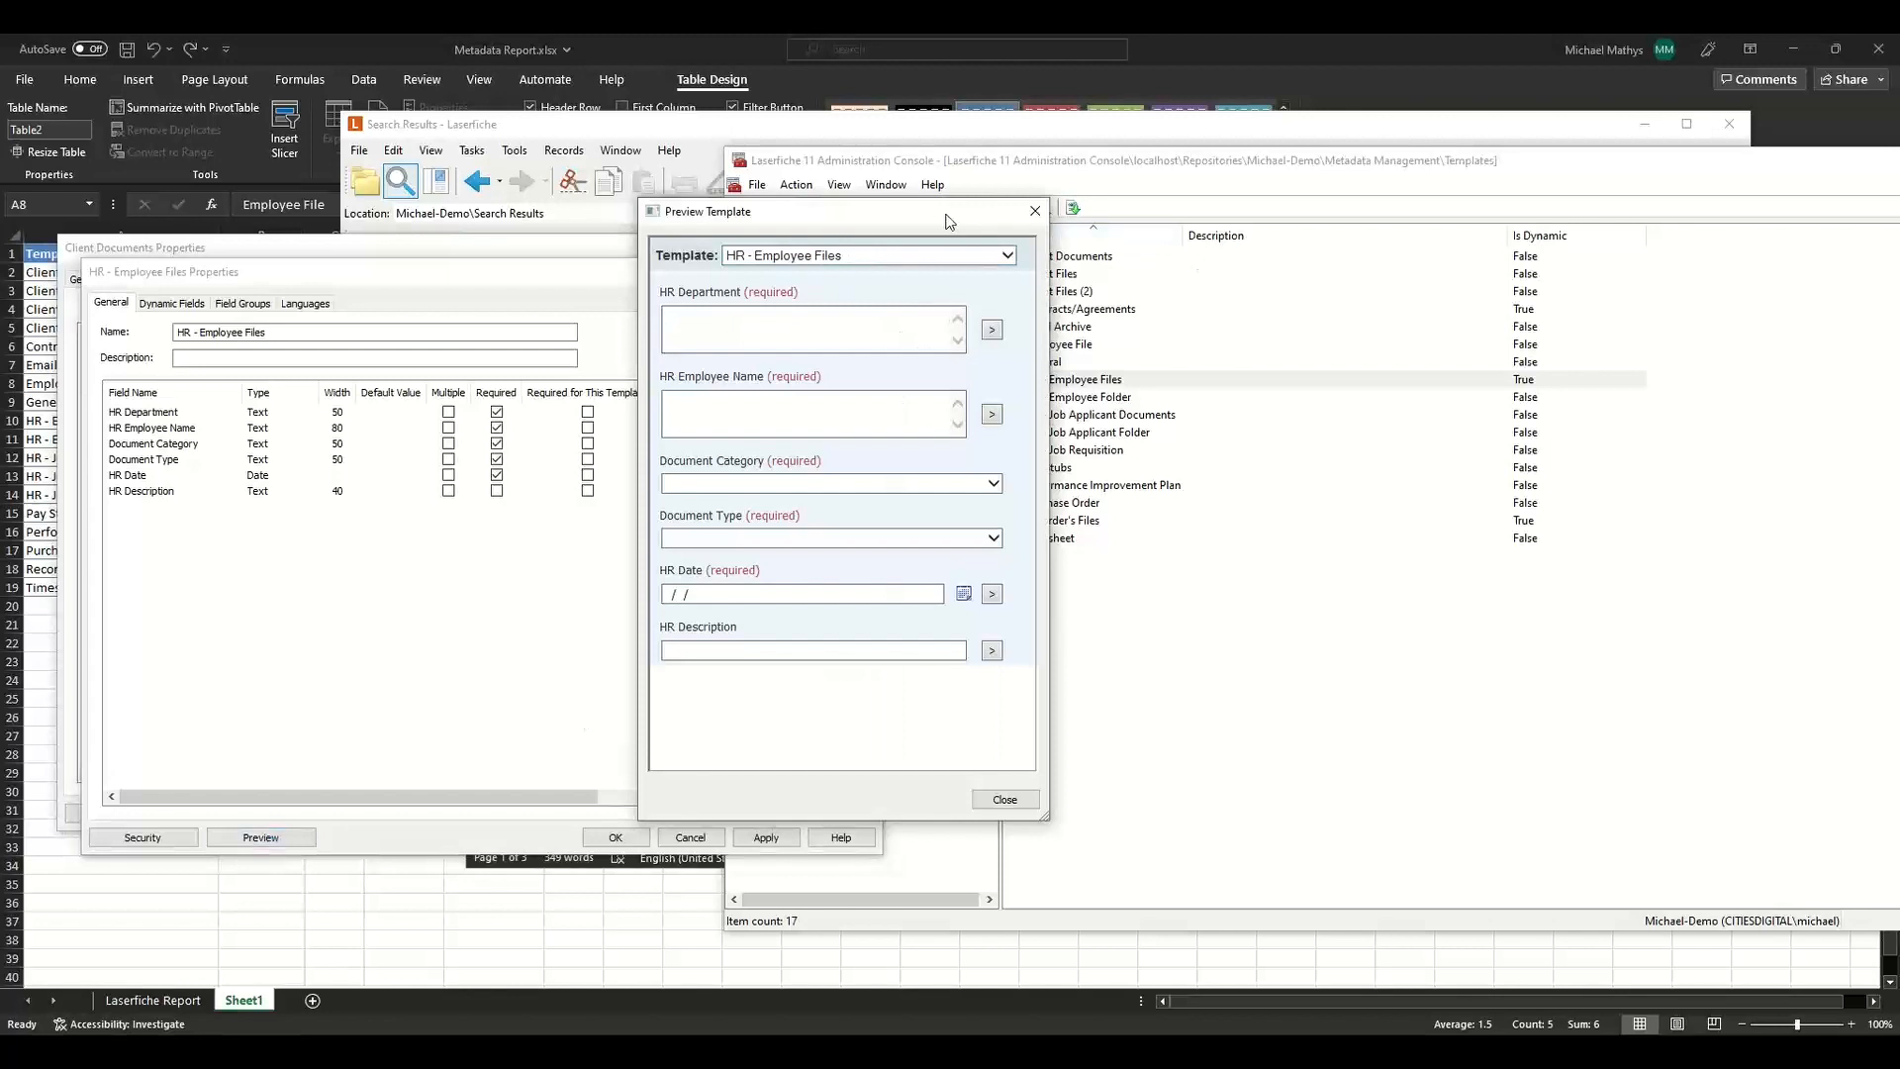
pyautogui.moveTo(938, 218); pyautogui.dragTo(1383, 199)
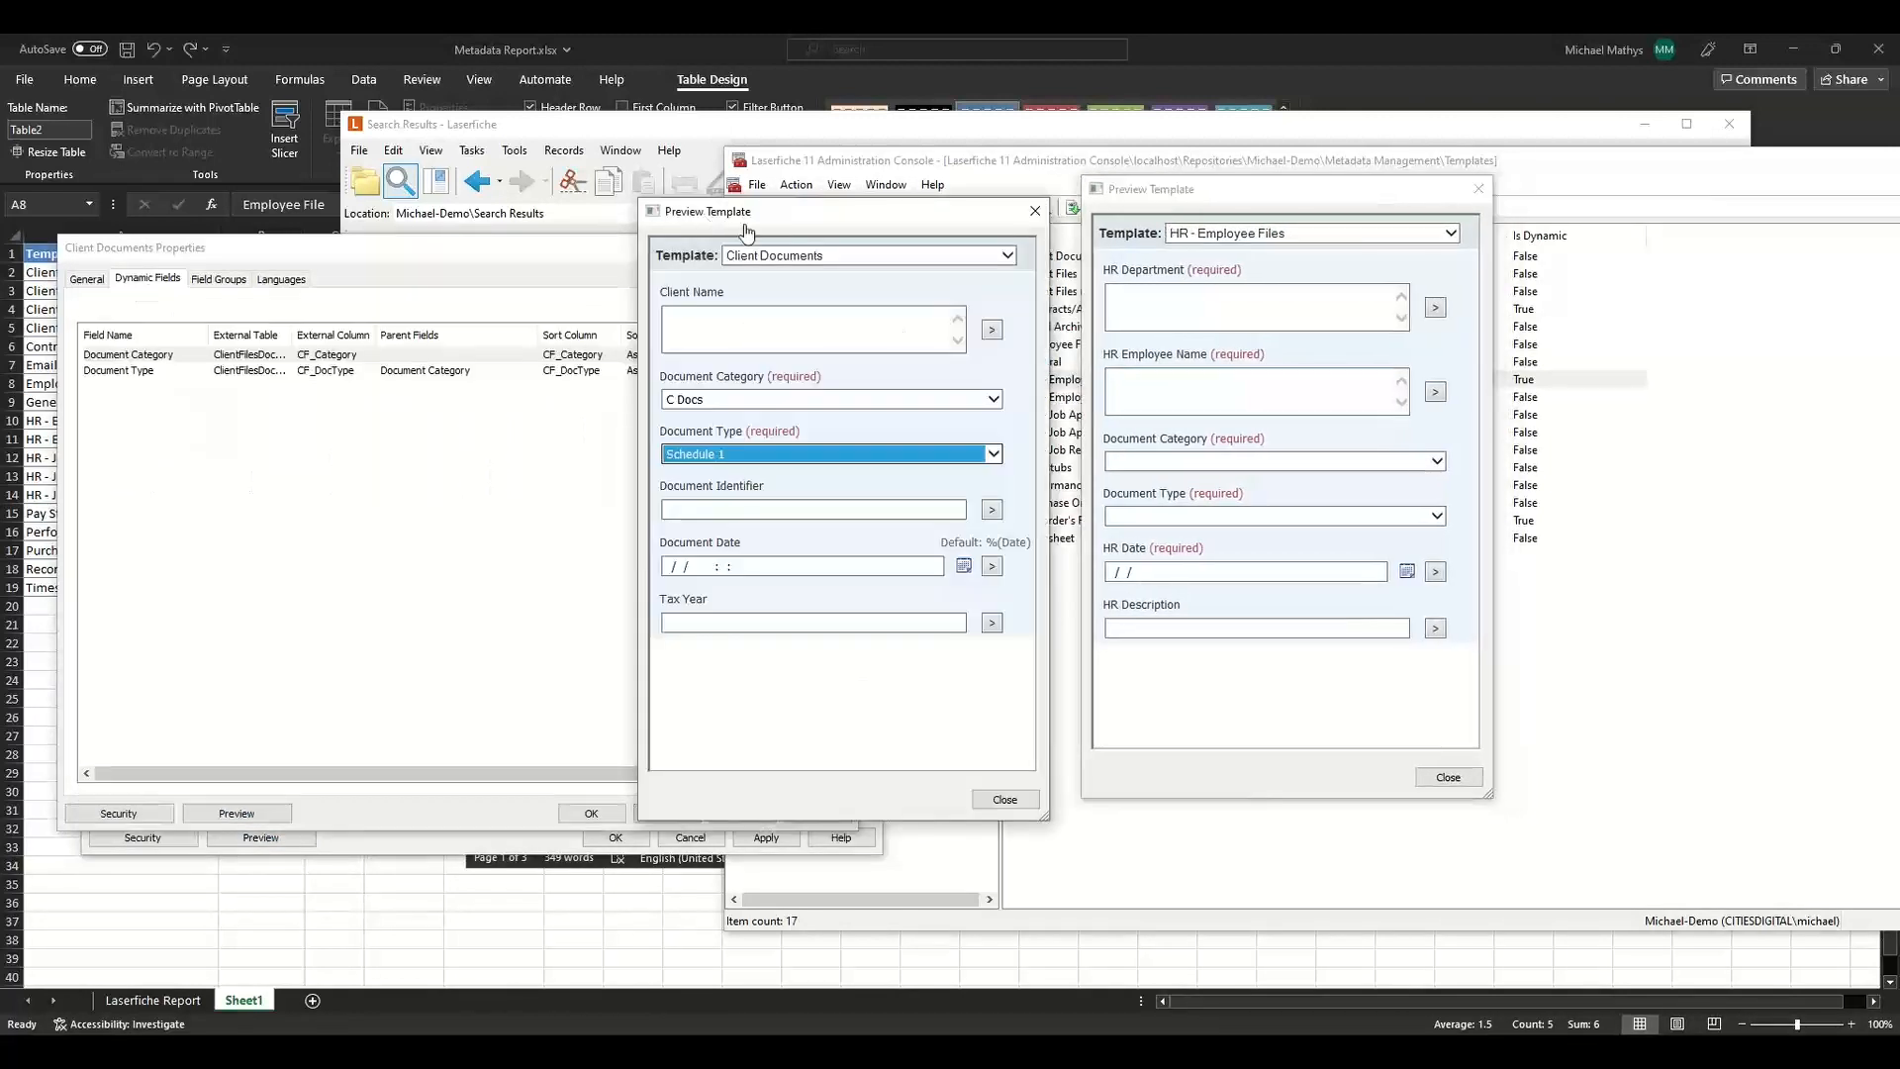
# Compare the HR Document Category choices with the Client Documents Document Type choices, then close both previews.
pyautogui.click(1148, 461)
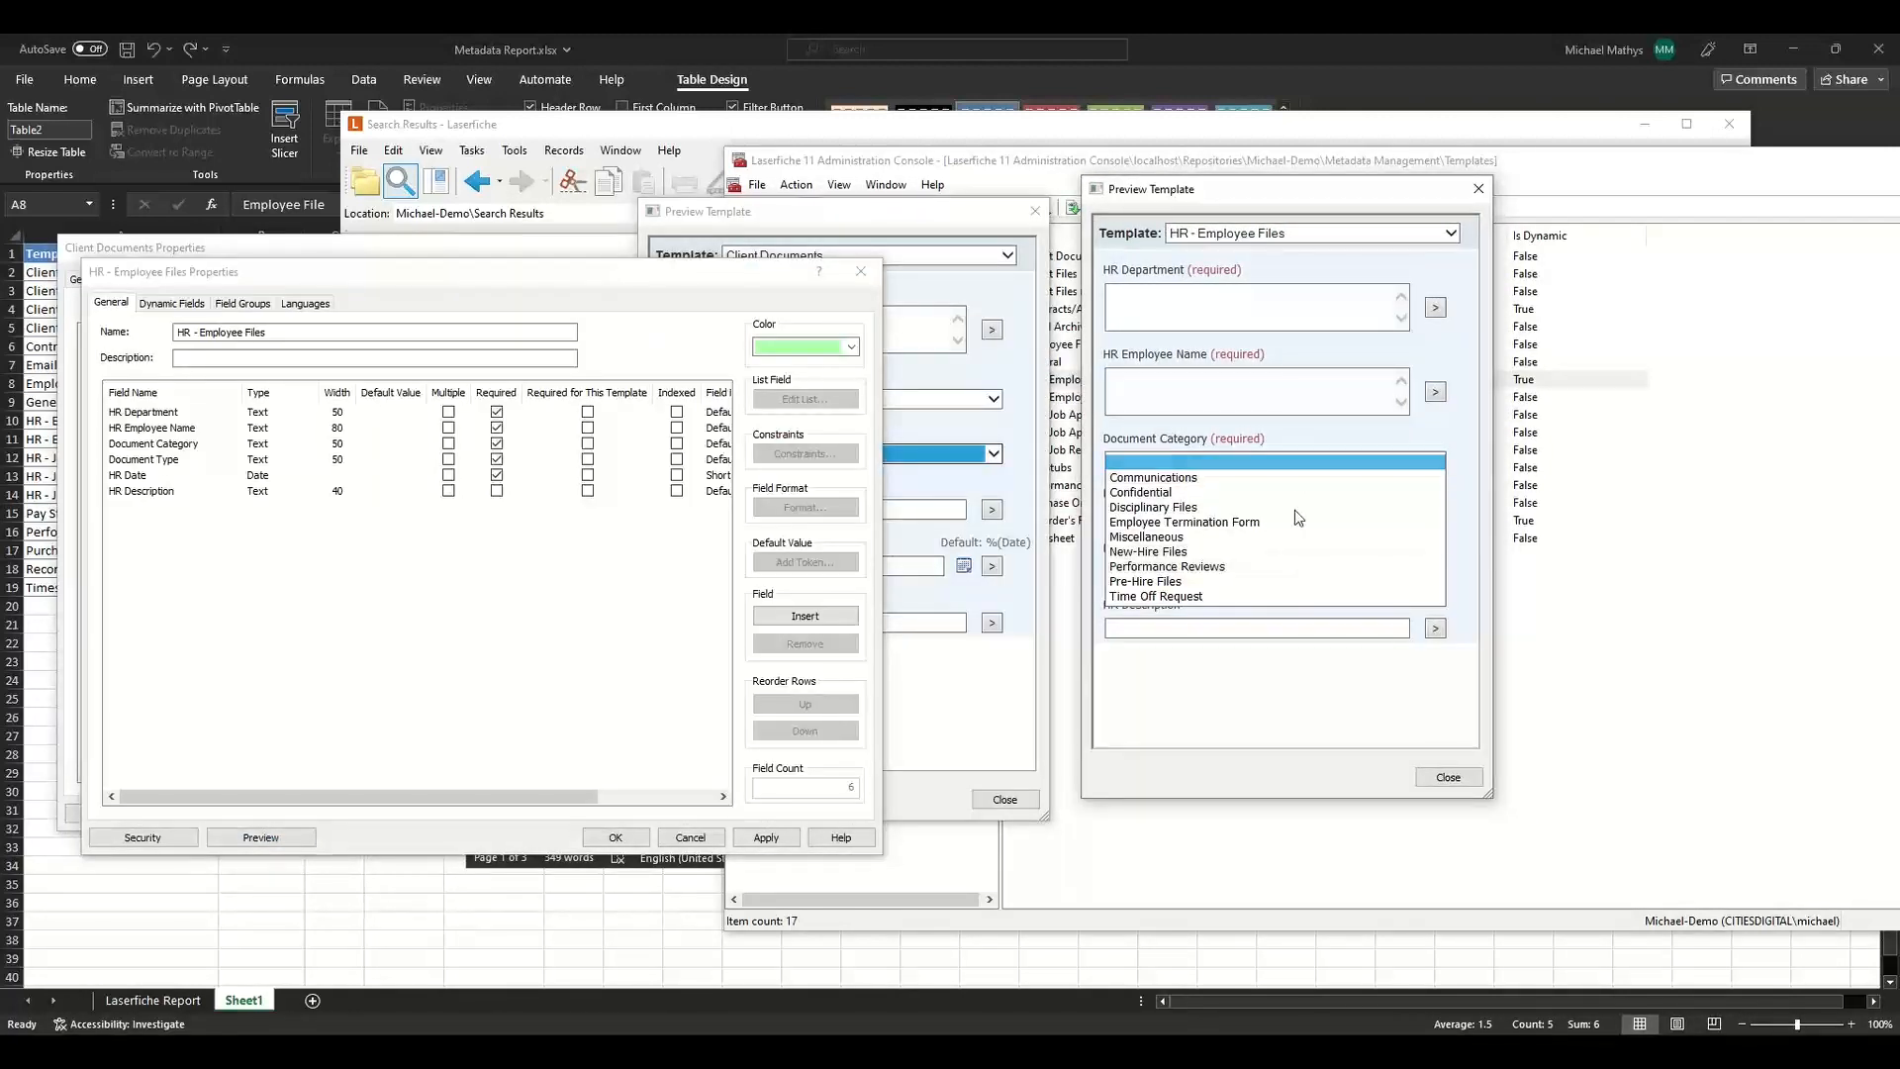
pyautogui.click(957, 458)
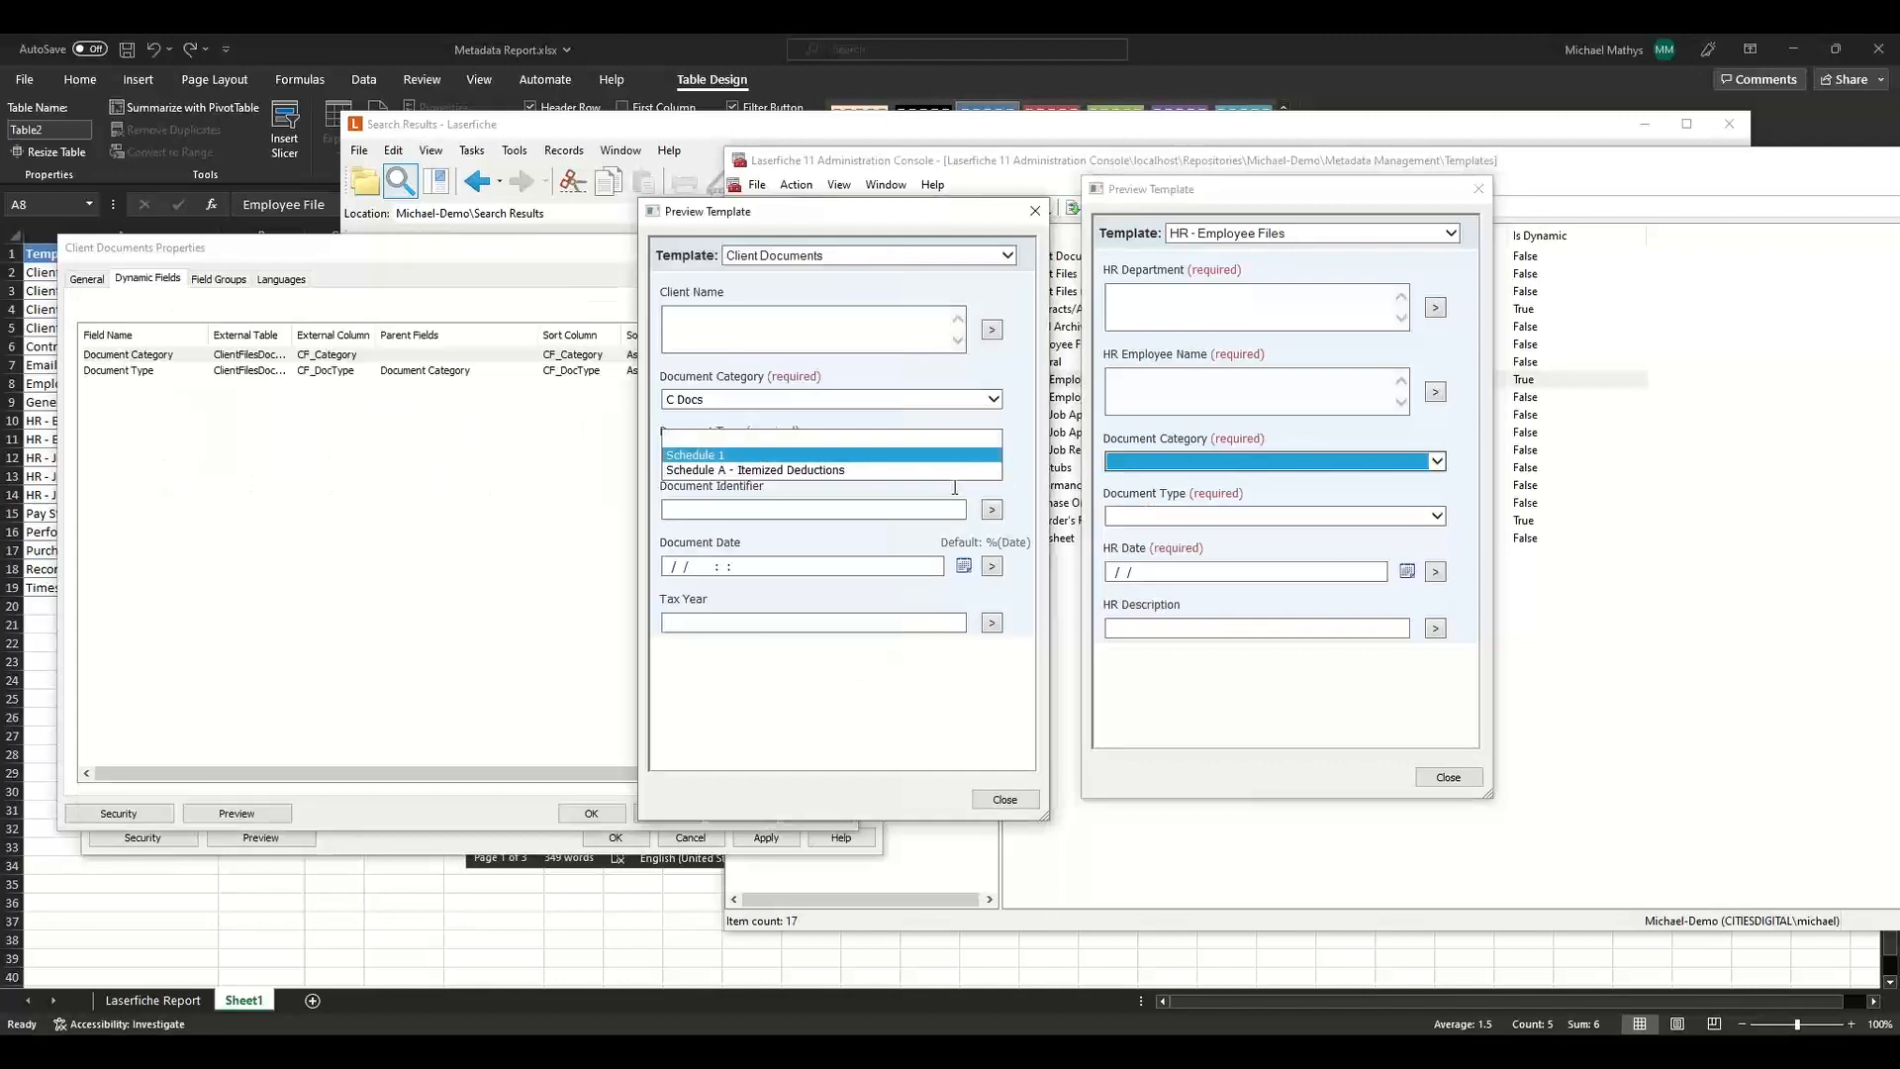
pyautogui.click(1032, 797)
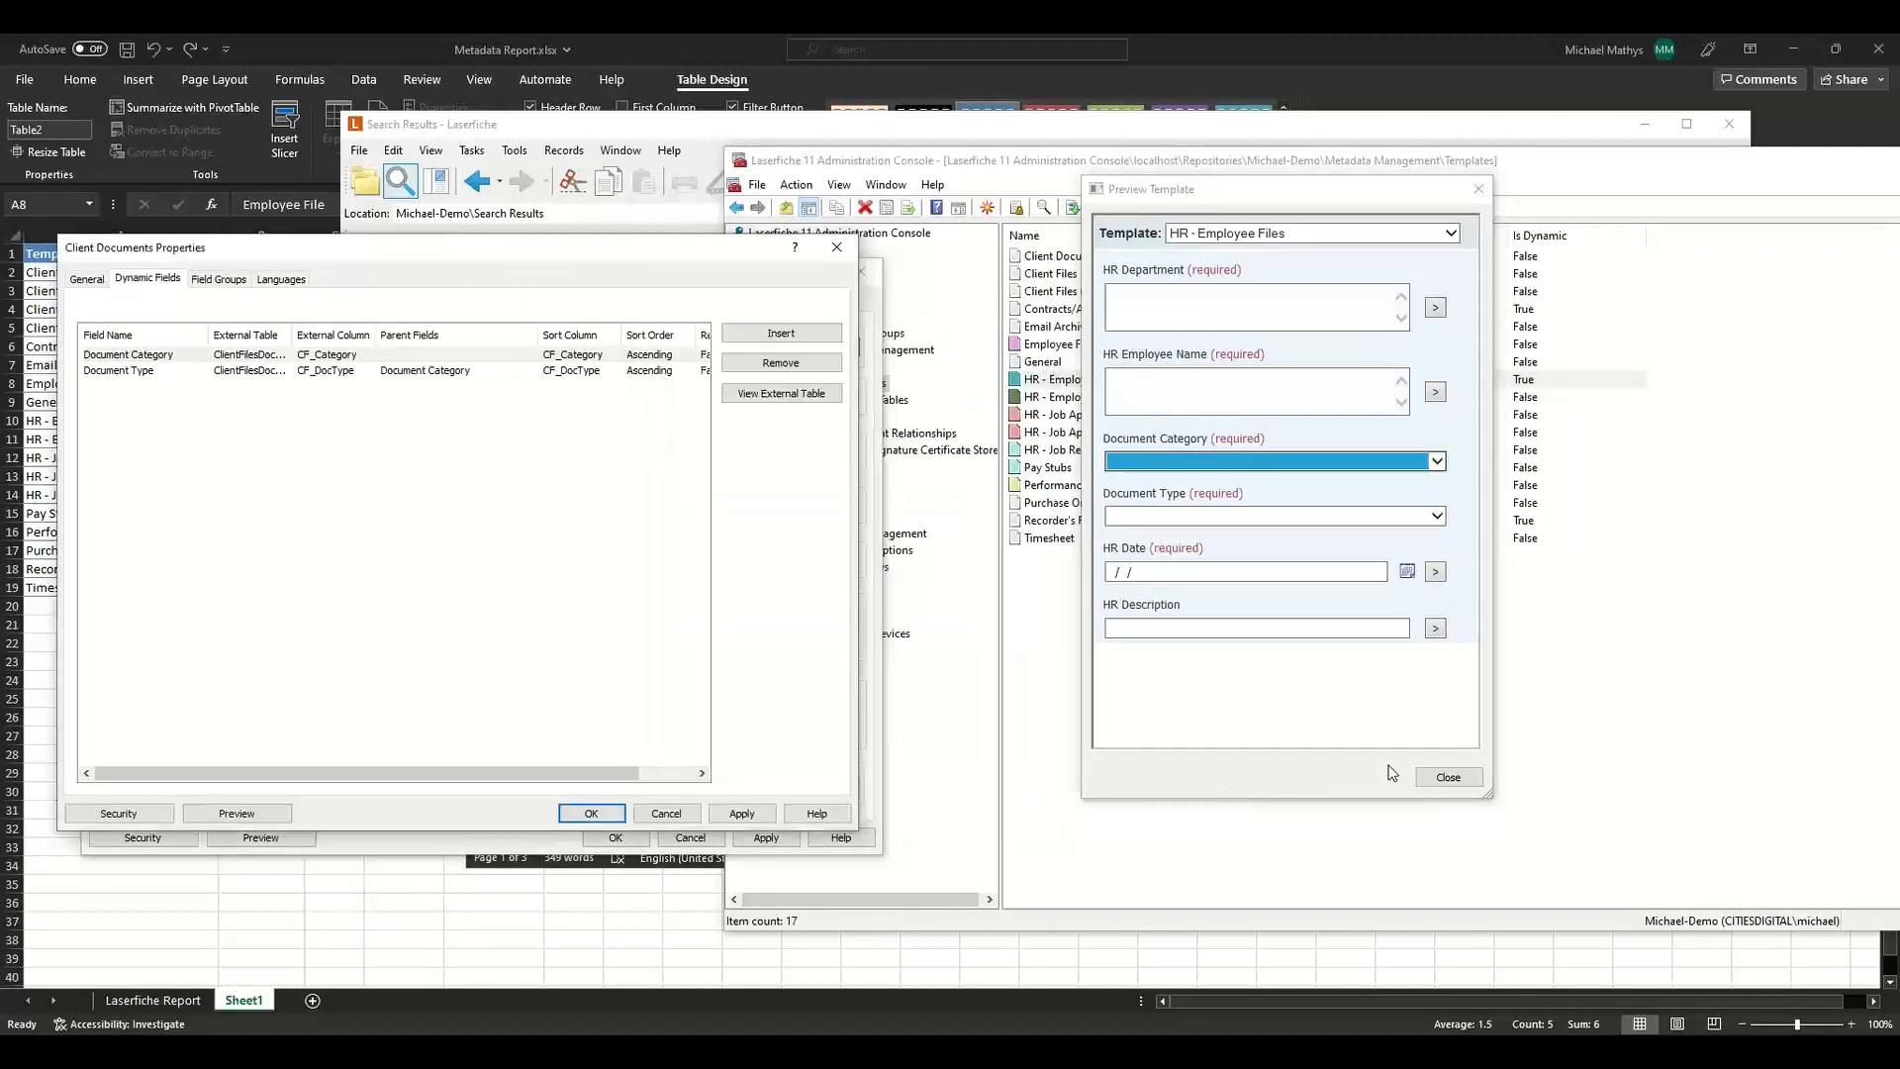
pyautogui.click(1411, 771)
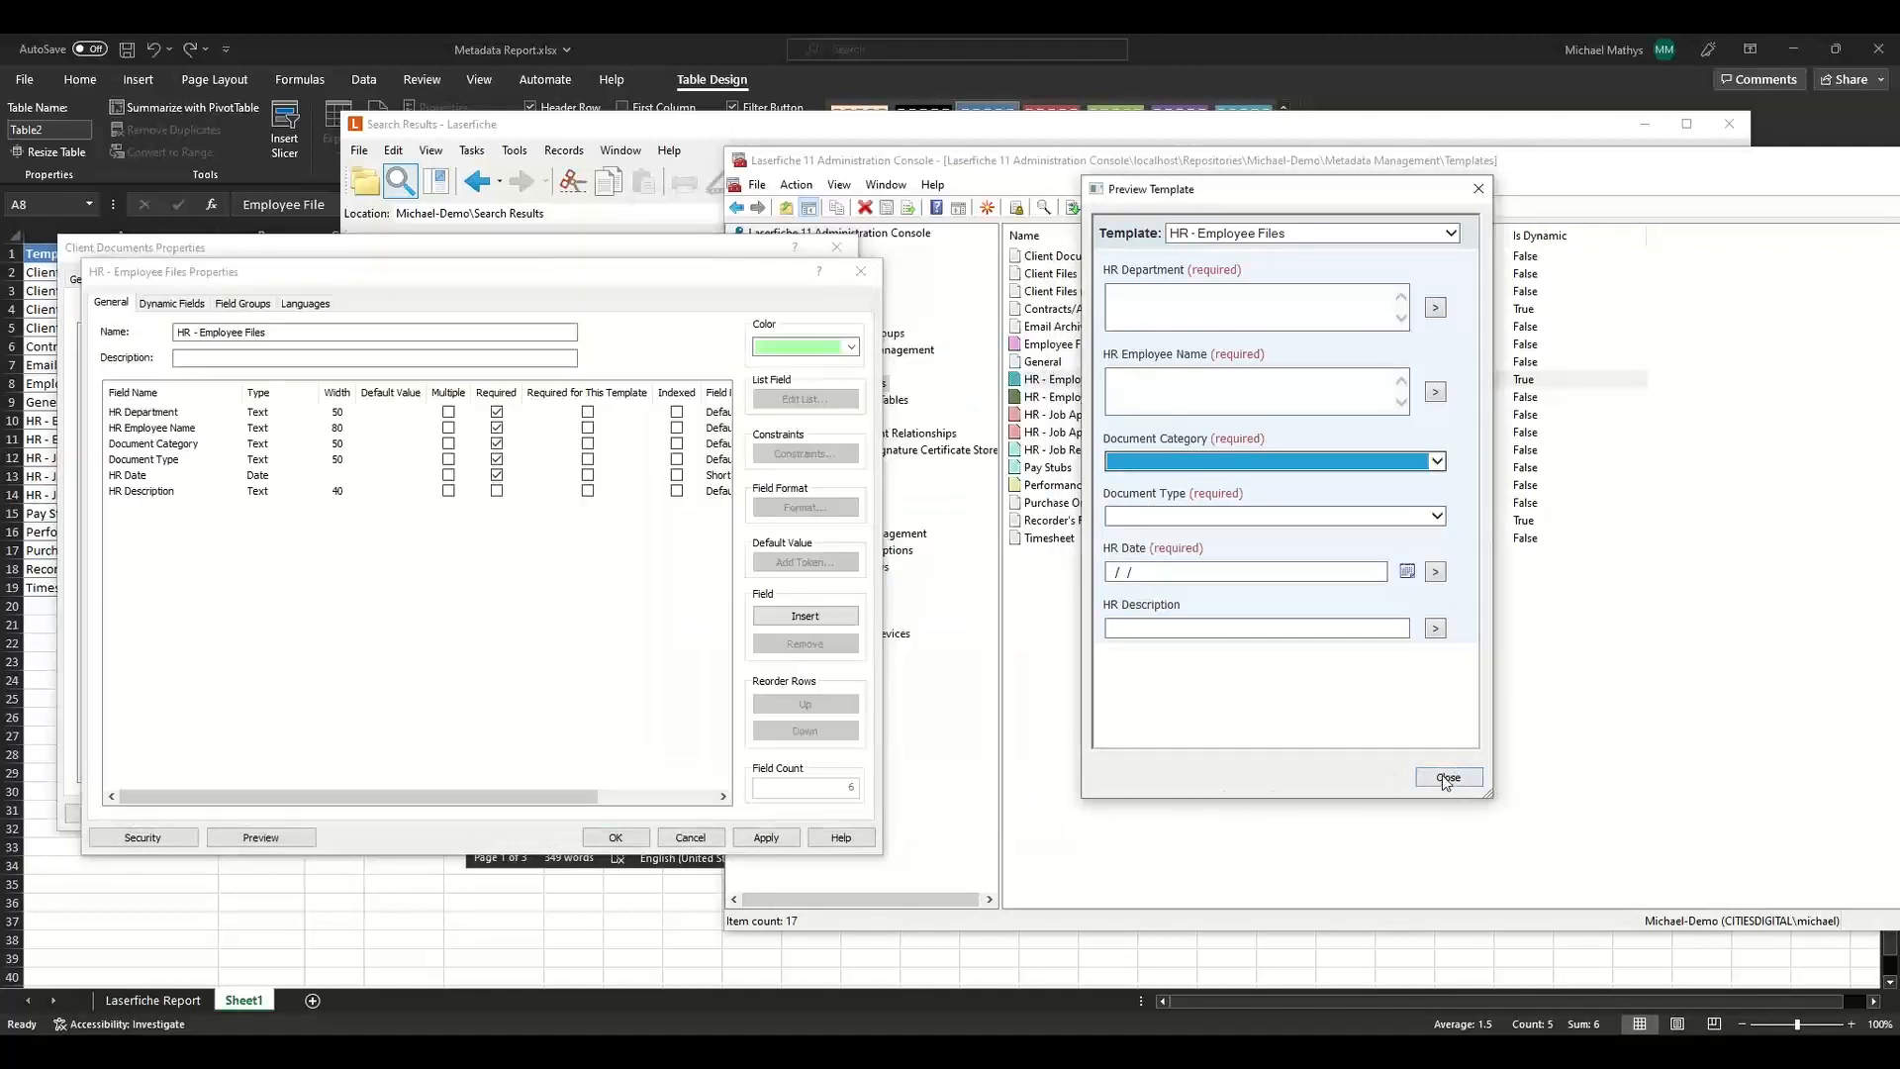
# Close the HR template preview and confirm both the HR - Employee Files and Client Documents template properties.
pyautogui.click(1446, 777)
pyautogui.click(615, 837)
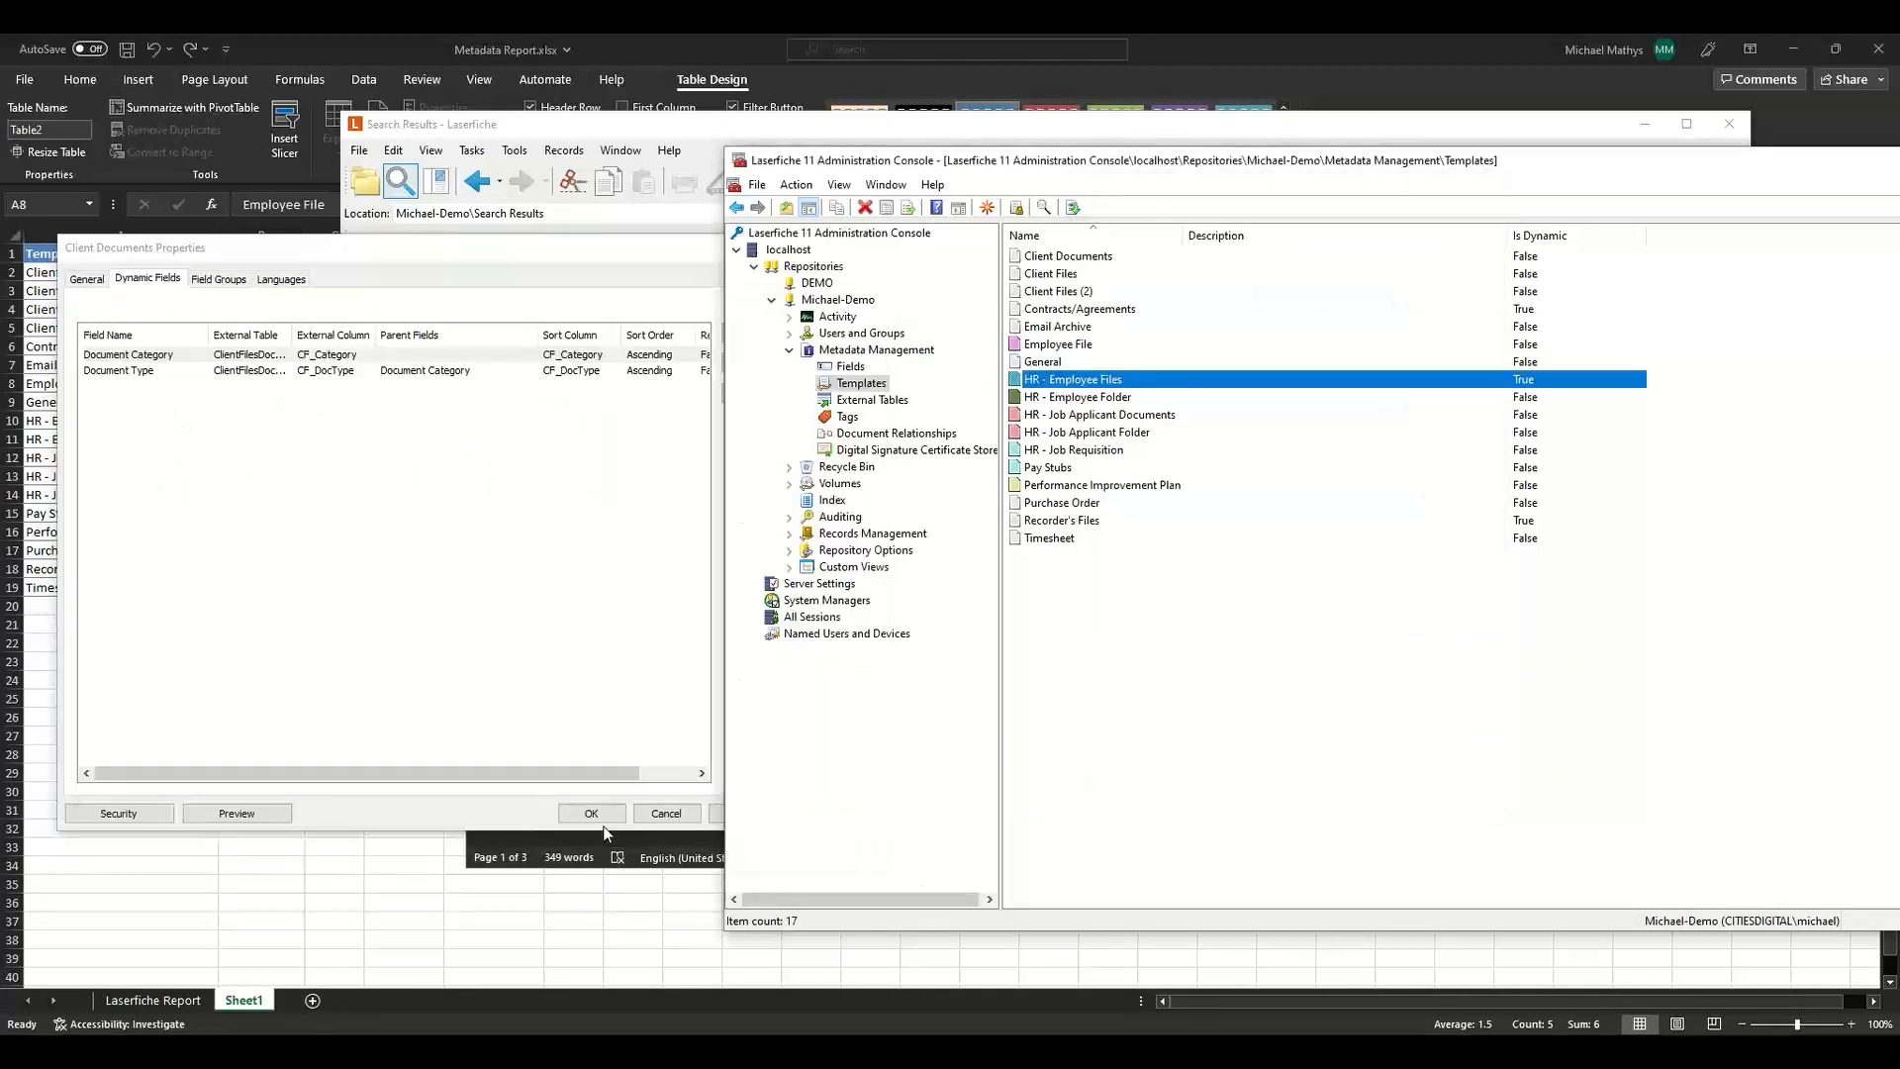
pyautogui.click(591, 814)
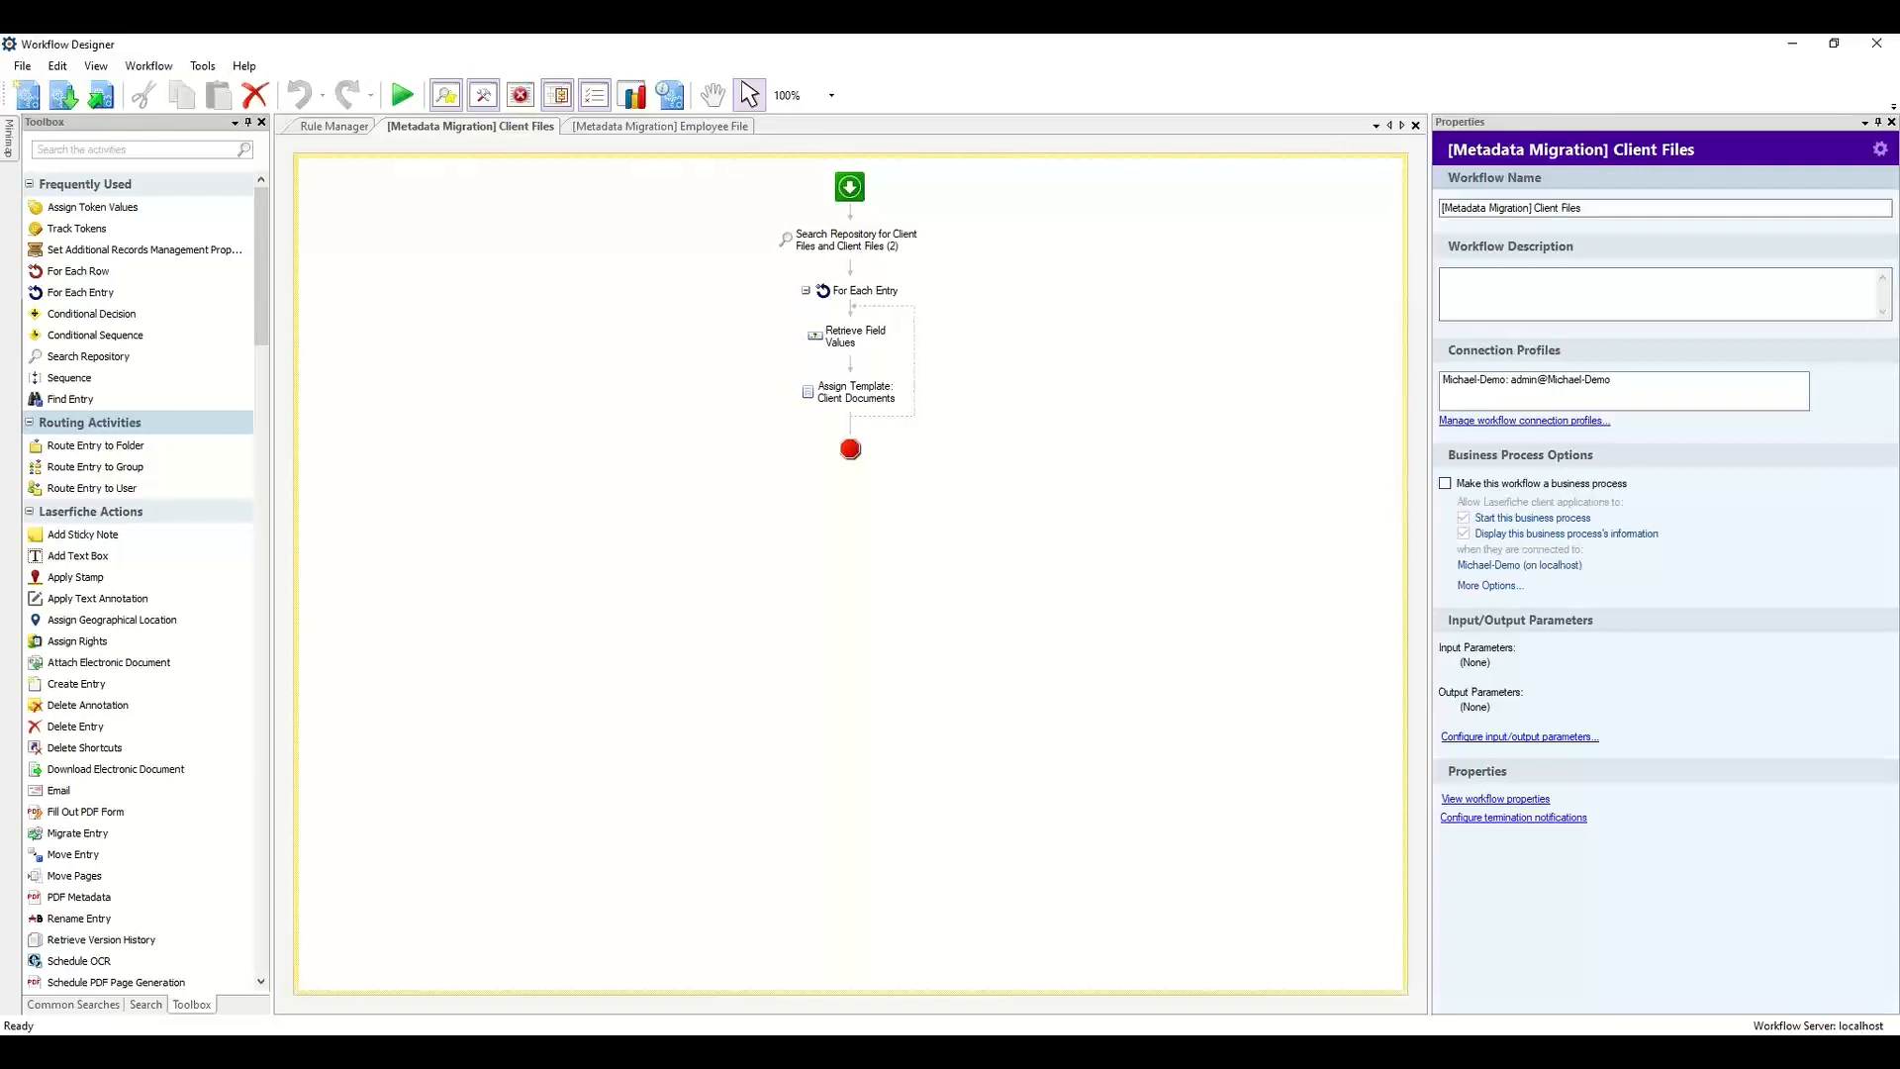
# Review each activity of the Client Files metadata migration workflow.
pyautogui.click(817, 255)
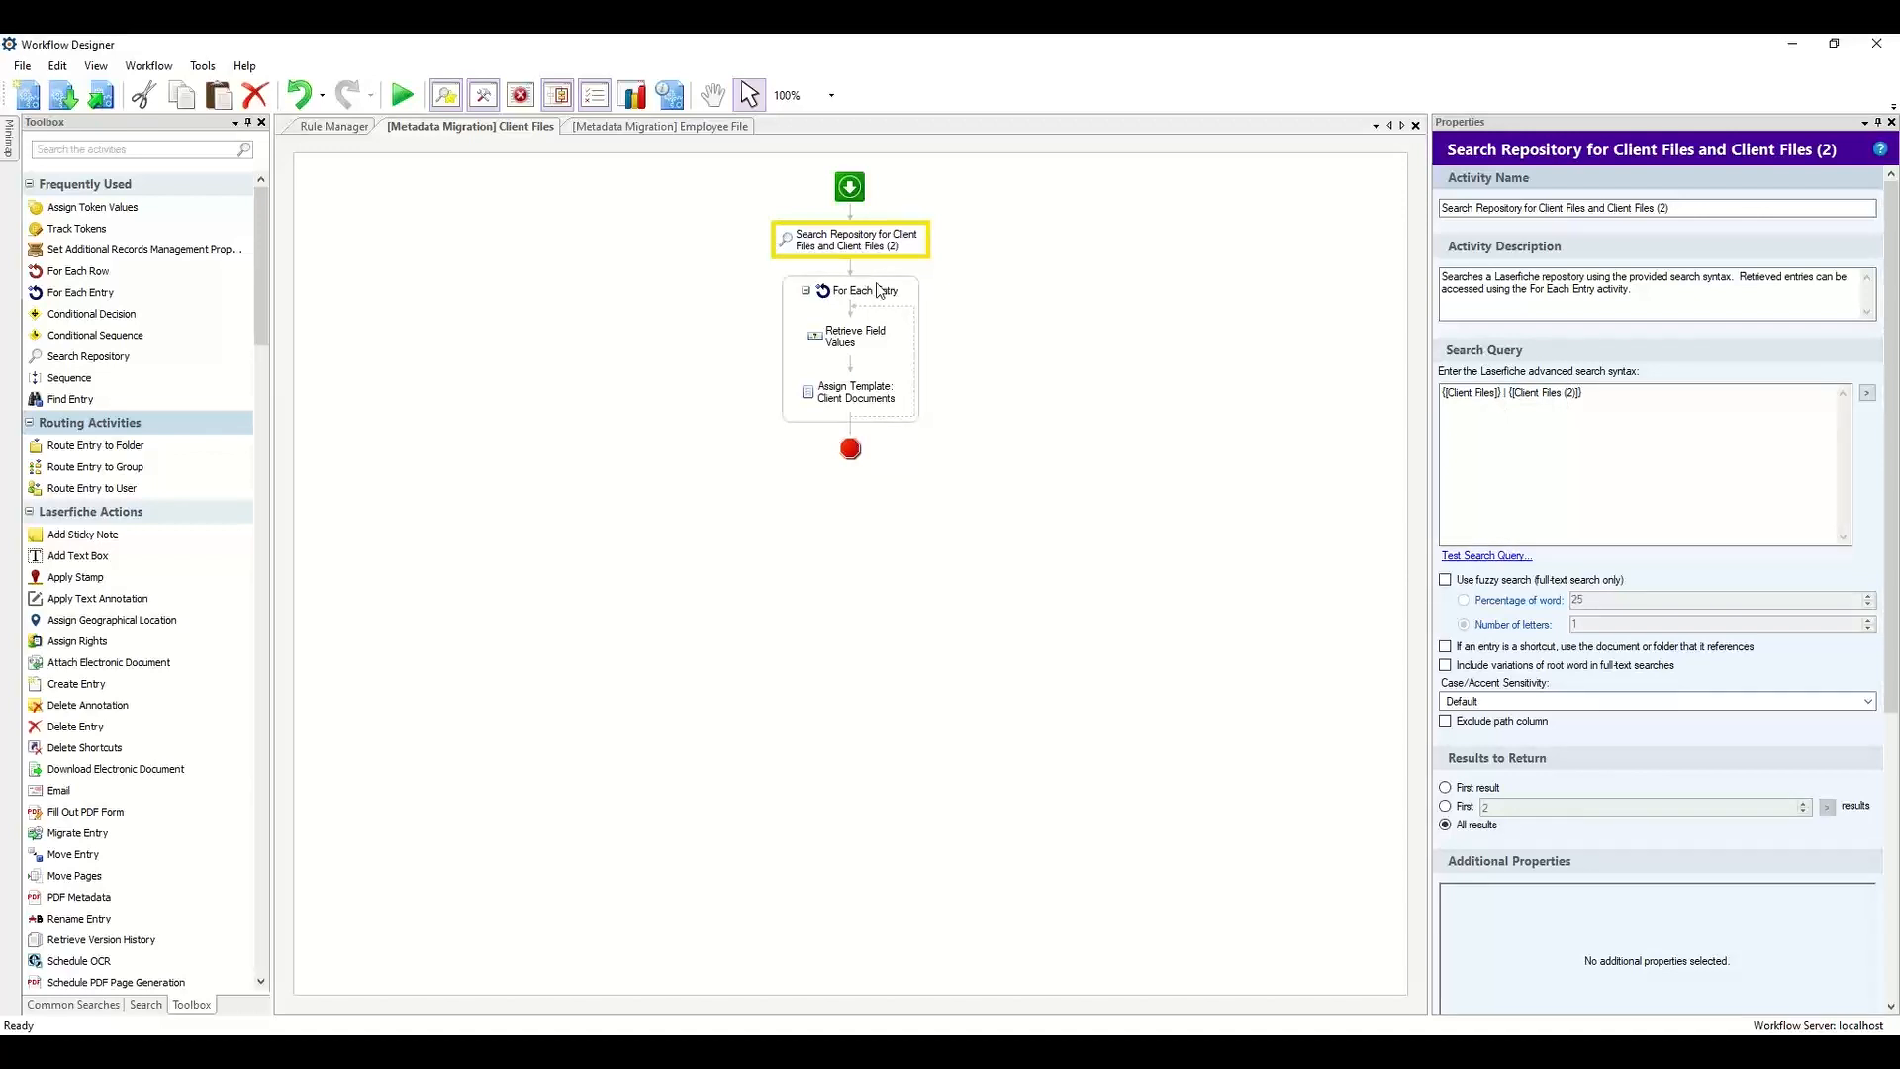
pyautogui.click(909, 299)
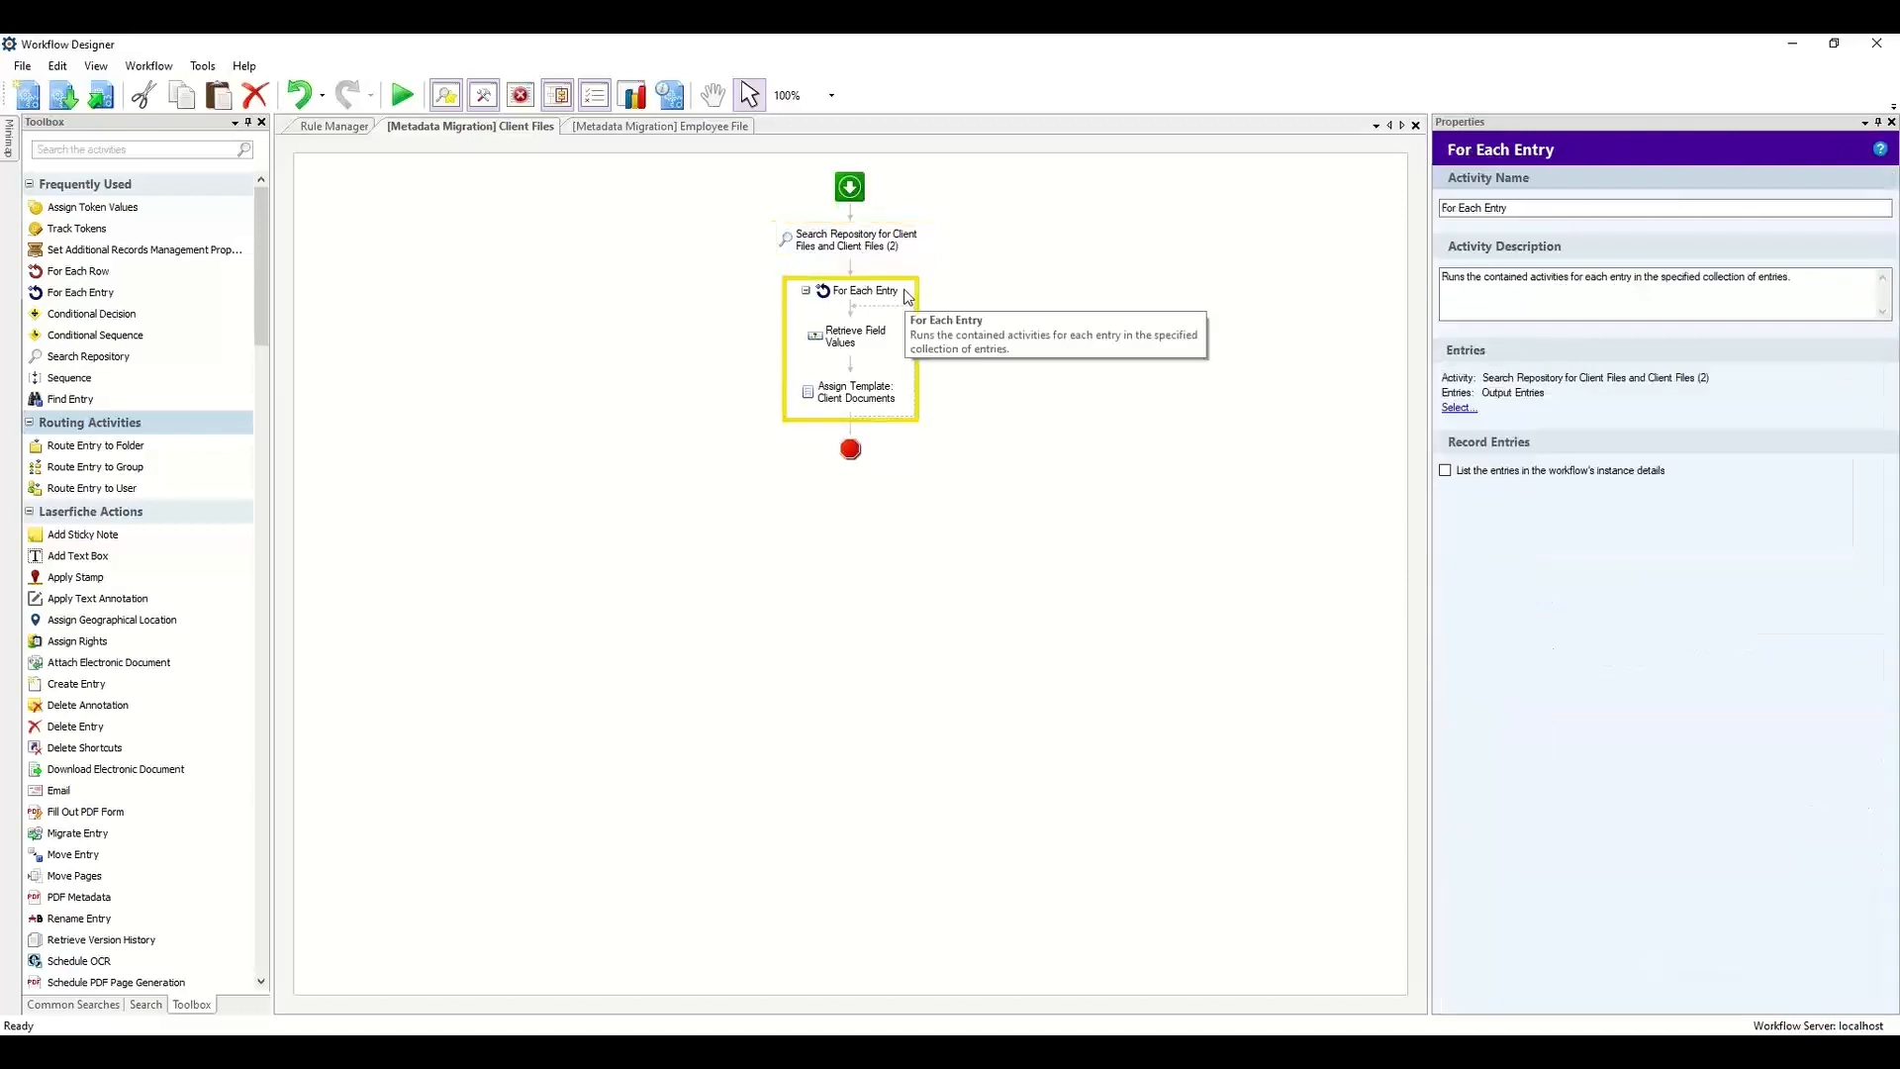
pyautogui.click(888, 342)
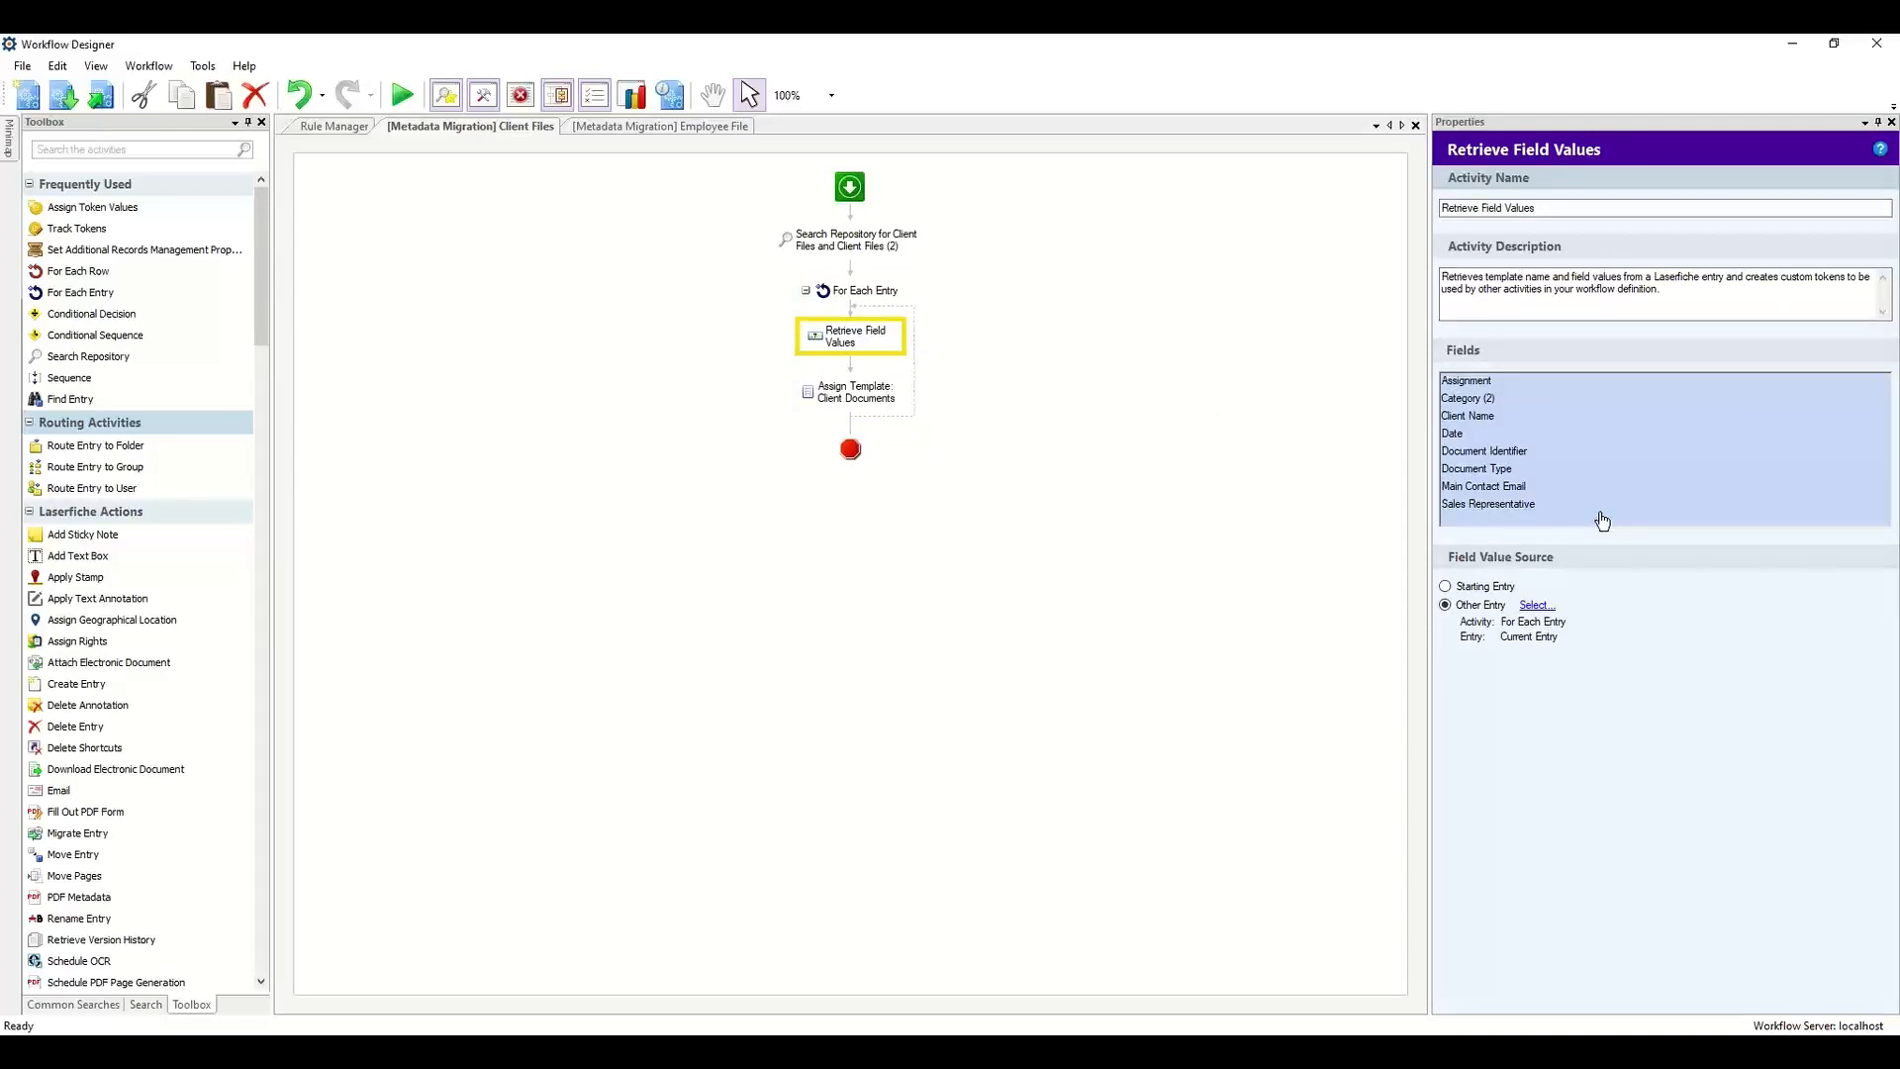
pyautogui.click(888, 394)
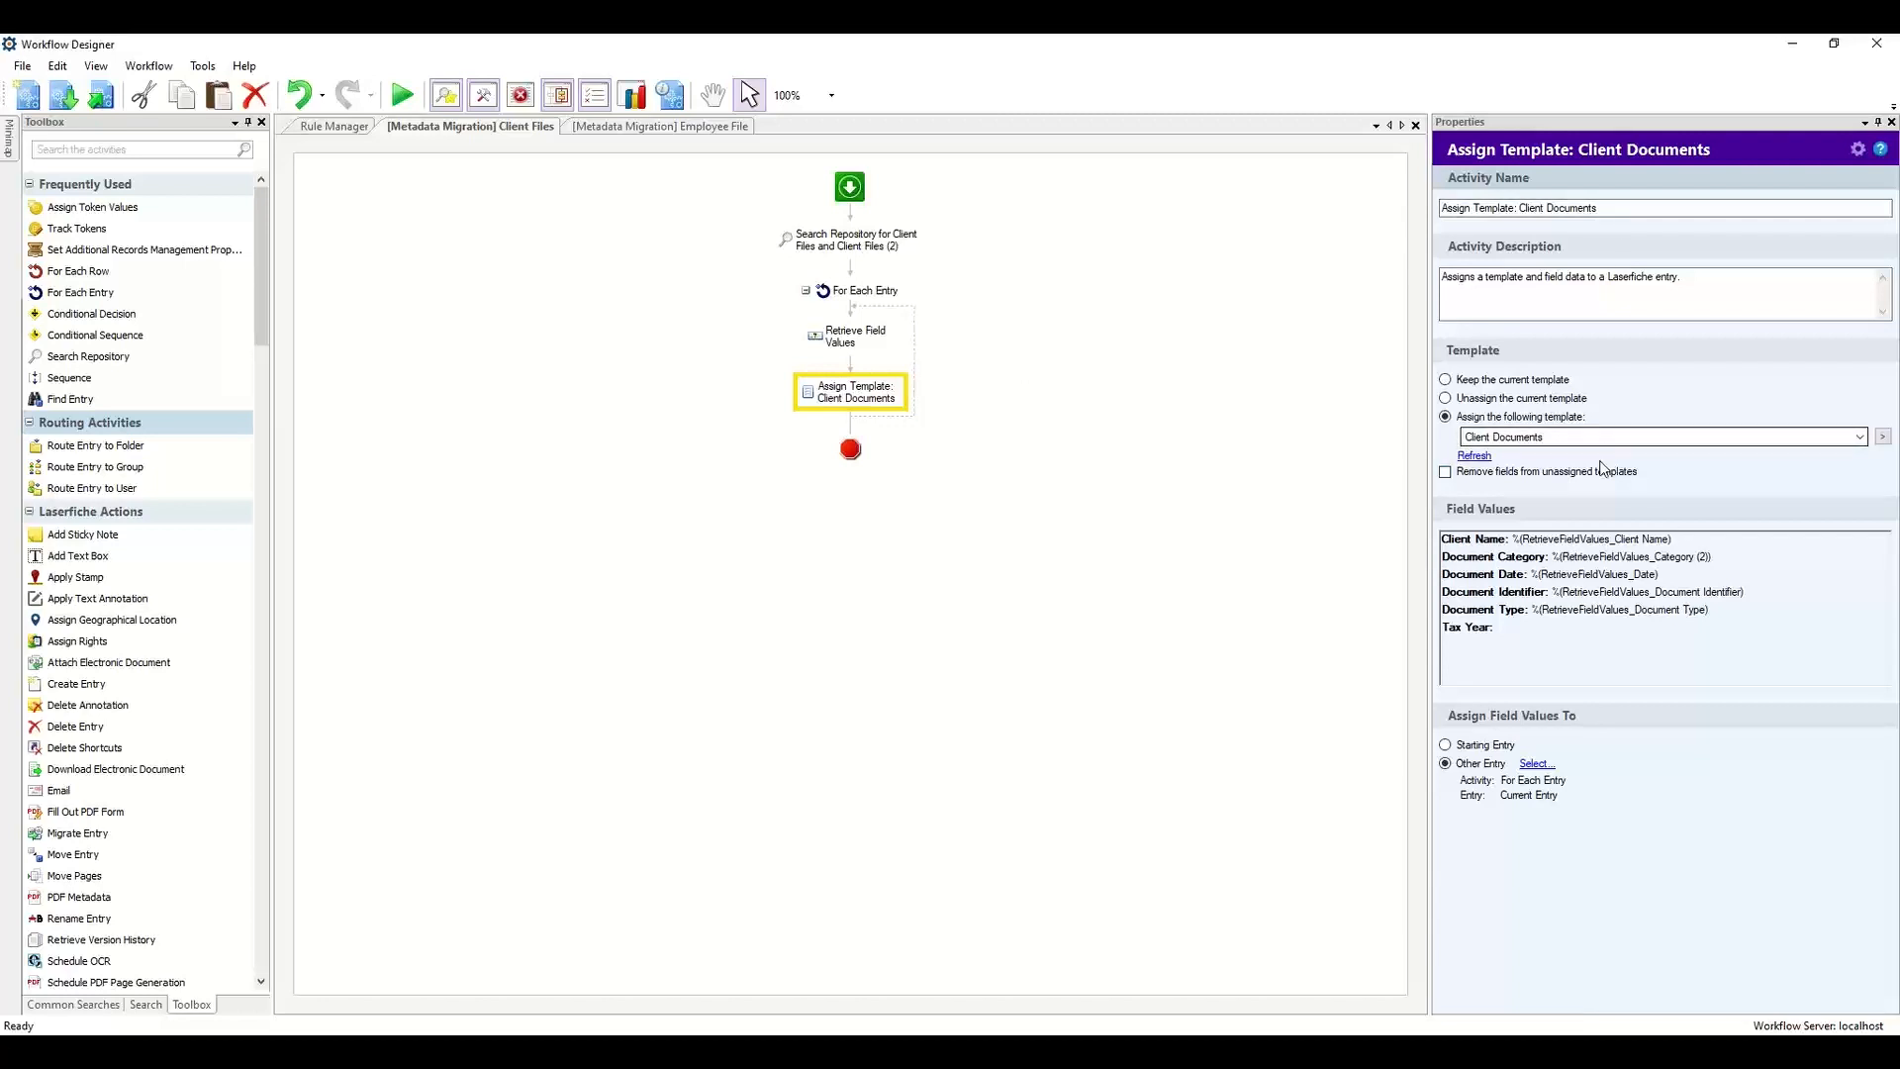
# Set the Assign Template activity's Tax Year field to the Retrieve Field Values Date token formatted as yyyy.
pyautogui.click(1595, 575)
pyautogui.doubleClick(1594, 575)
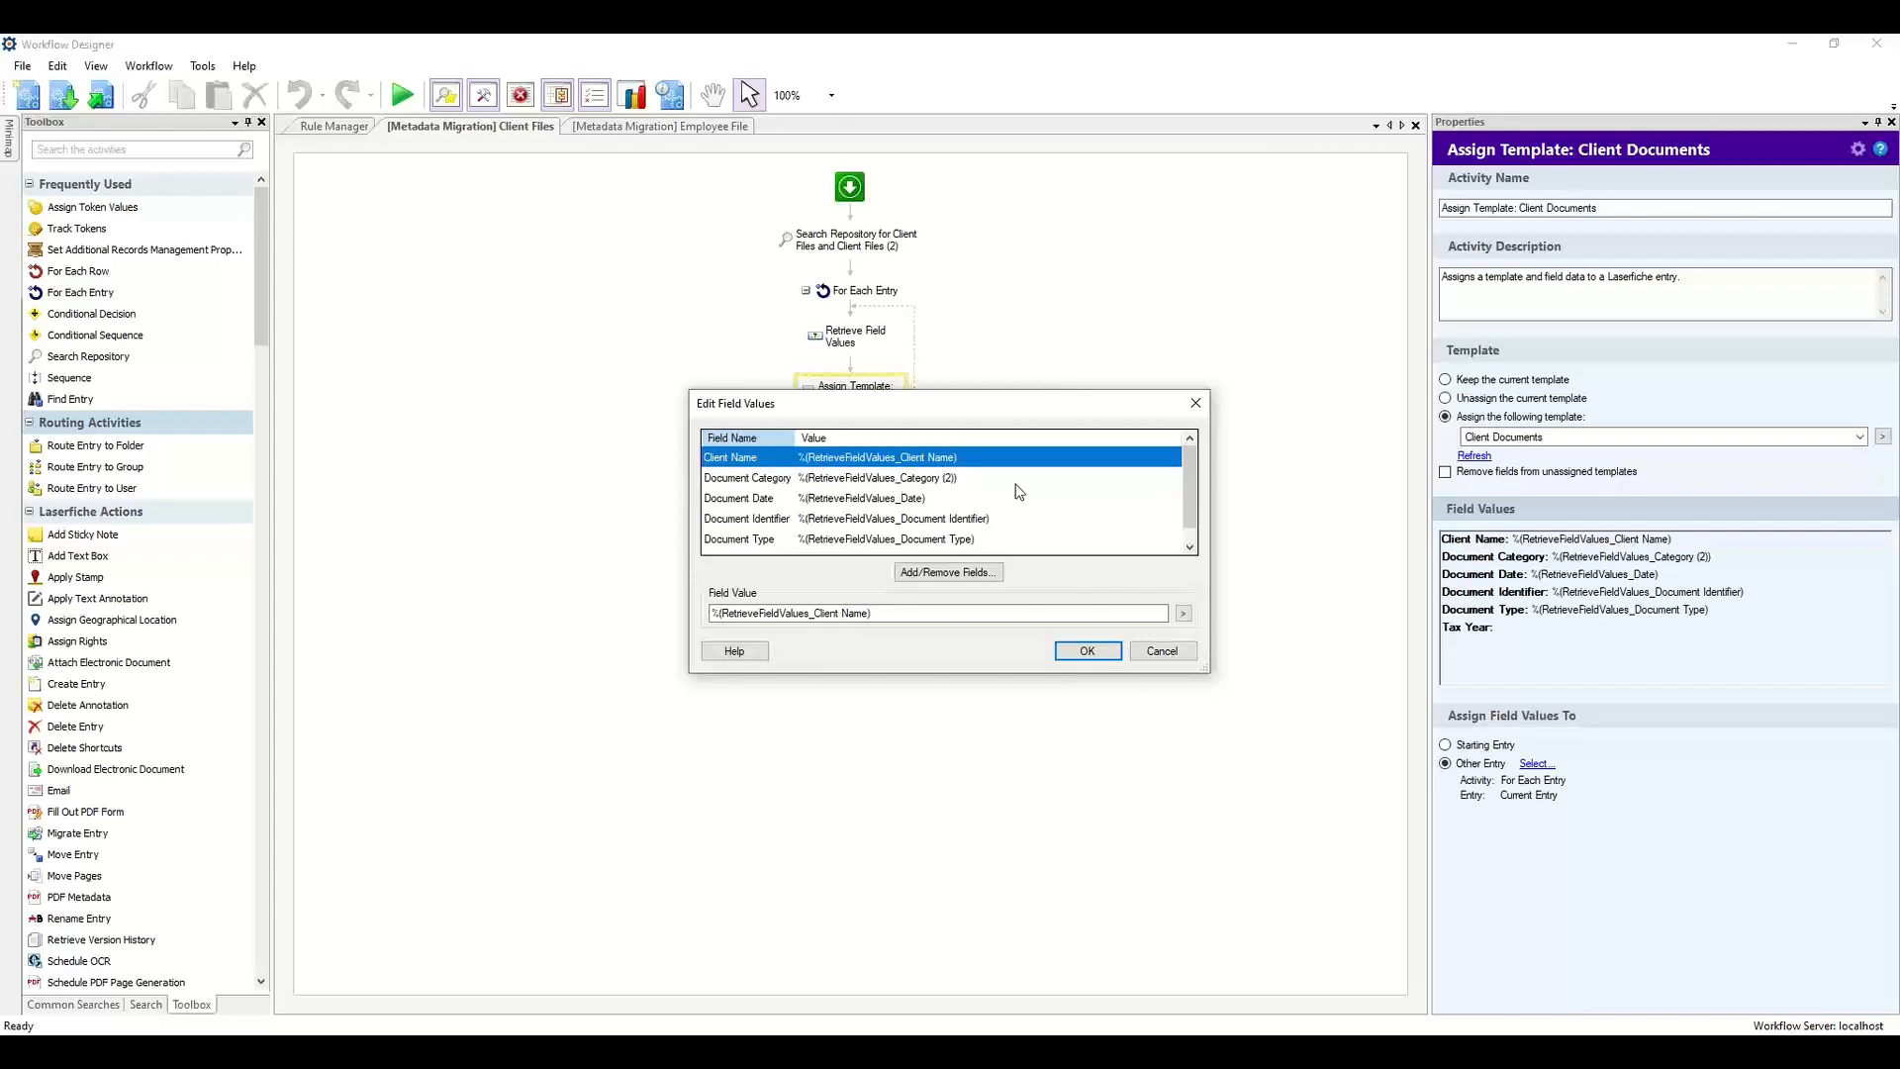
pyautogui.moveTo(1193, 467); pyautogui.dragTo(1192, 484)
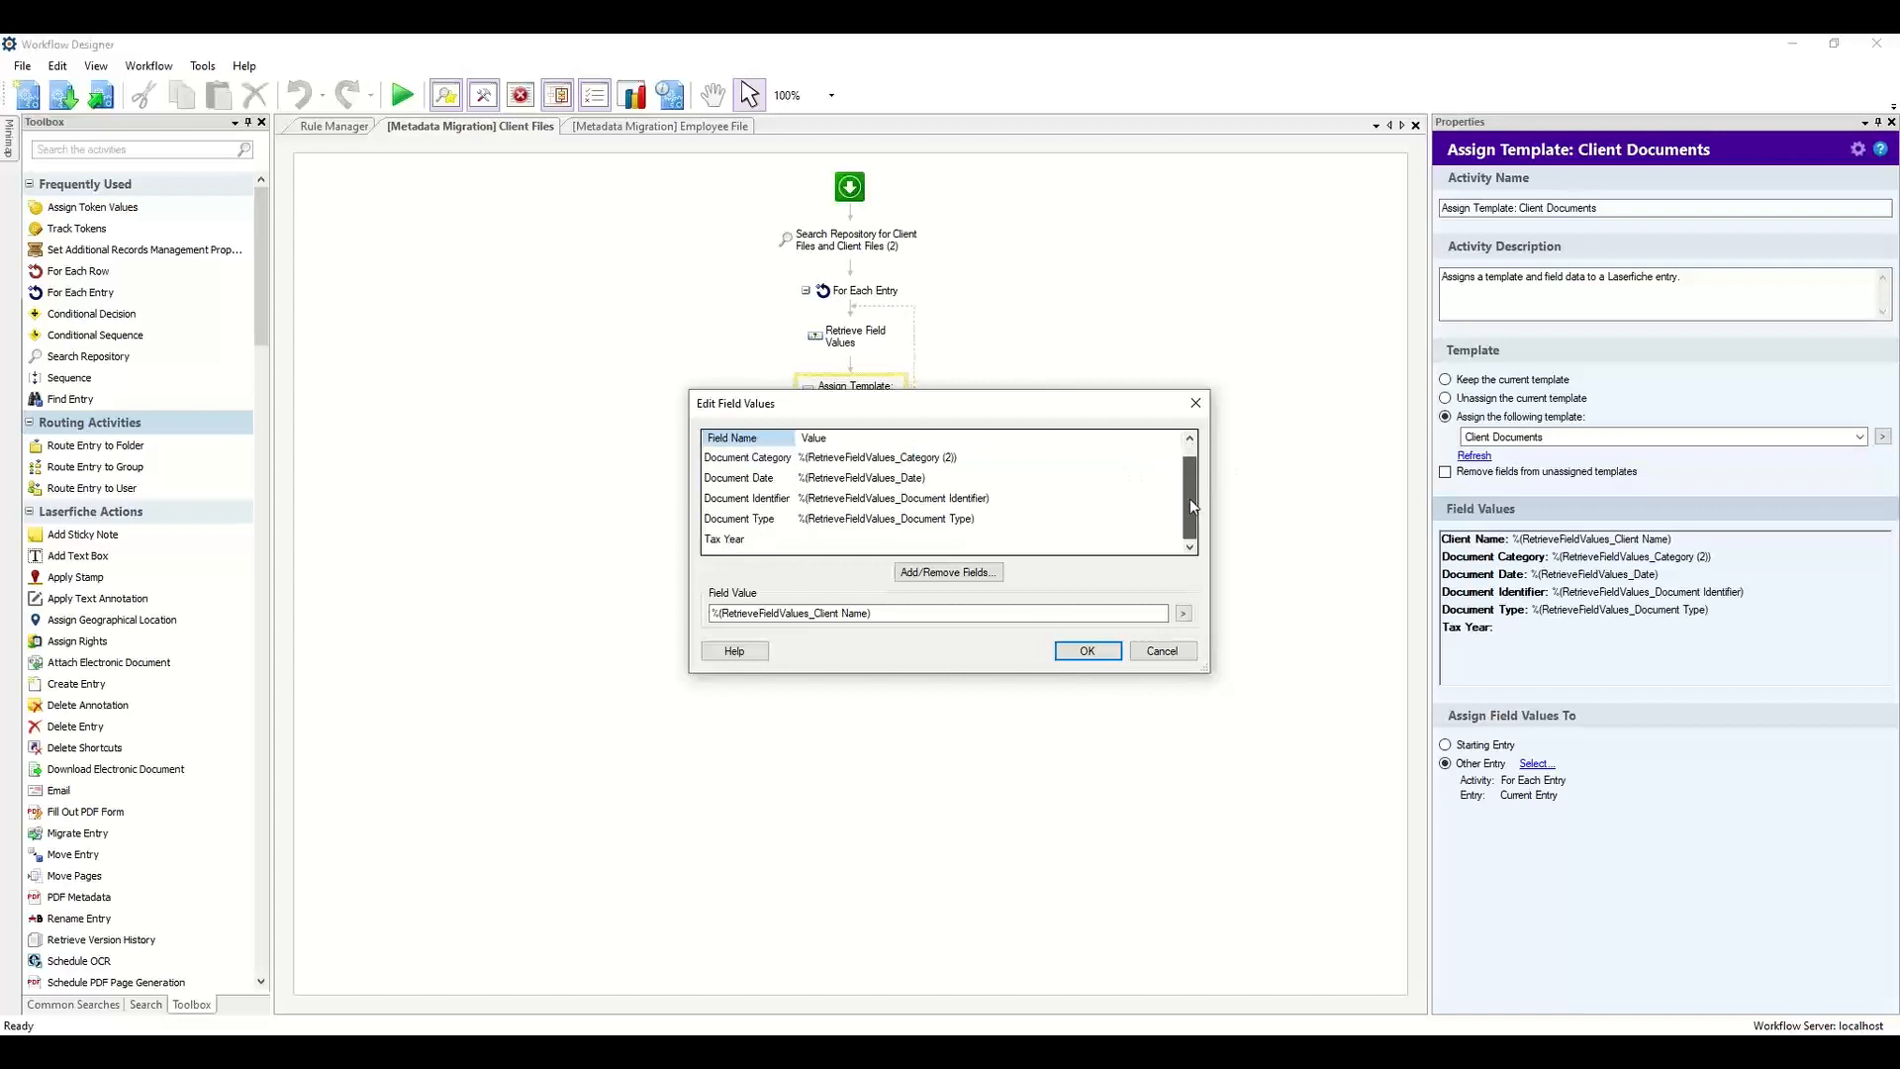
pyautogui.click(861, 540)
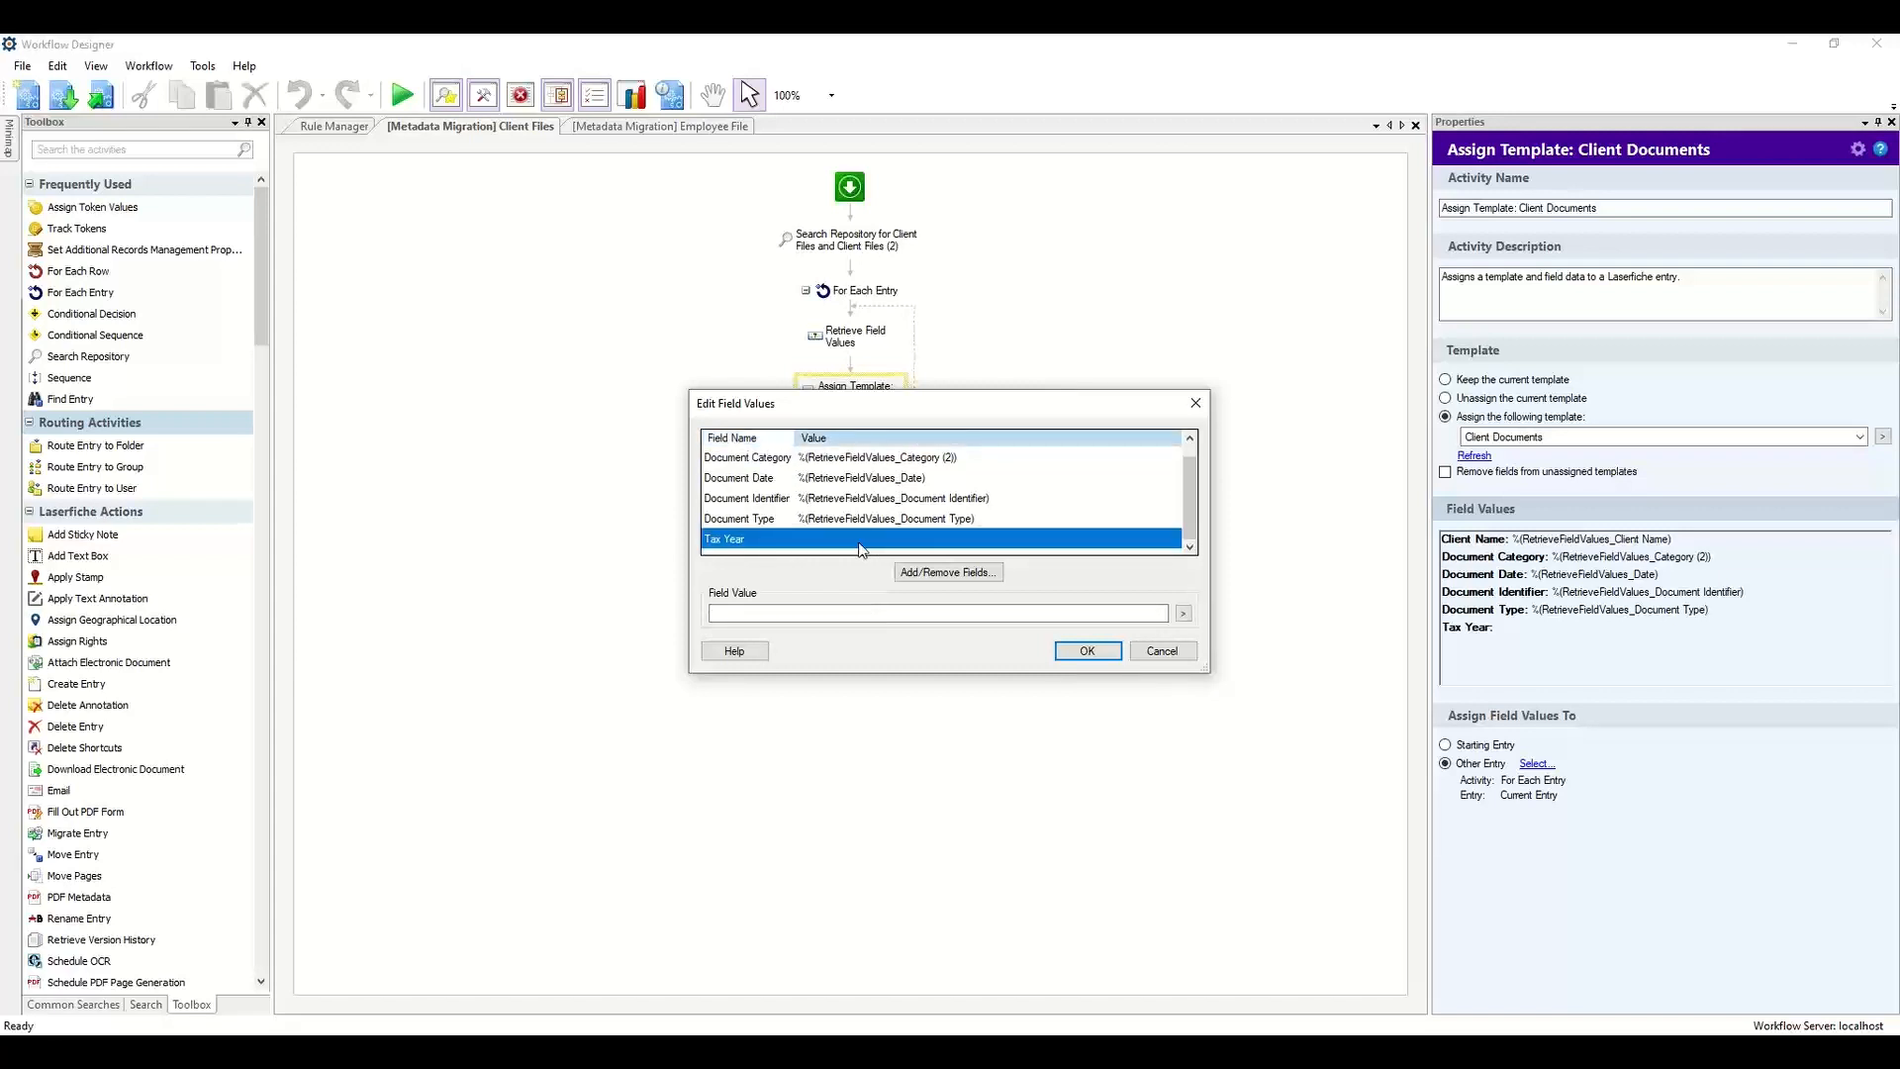
pyautogui.click(1184, 614)
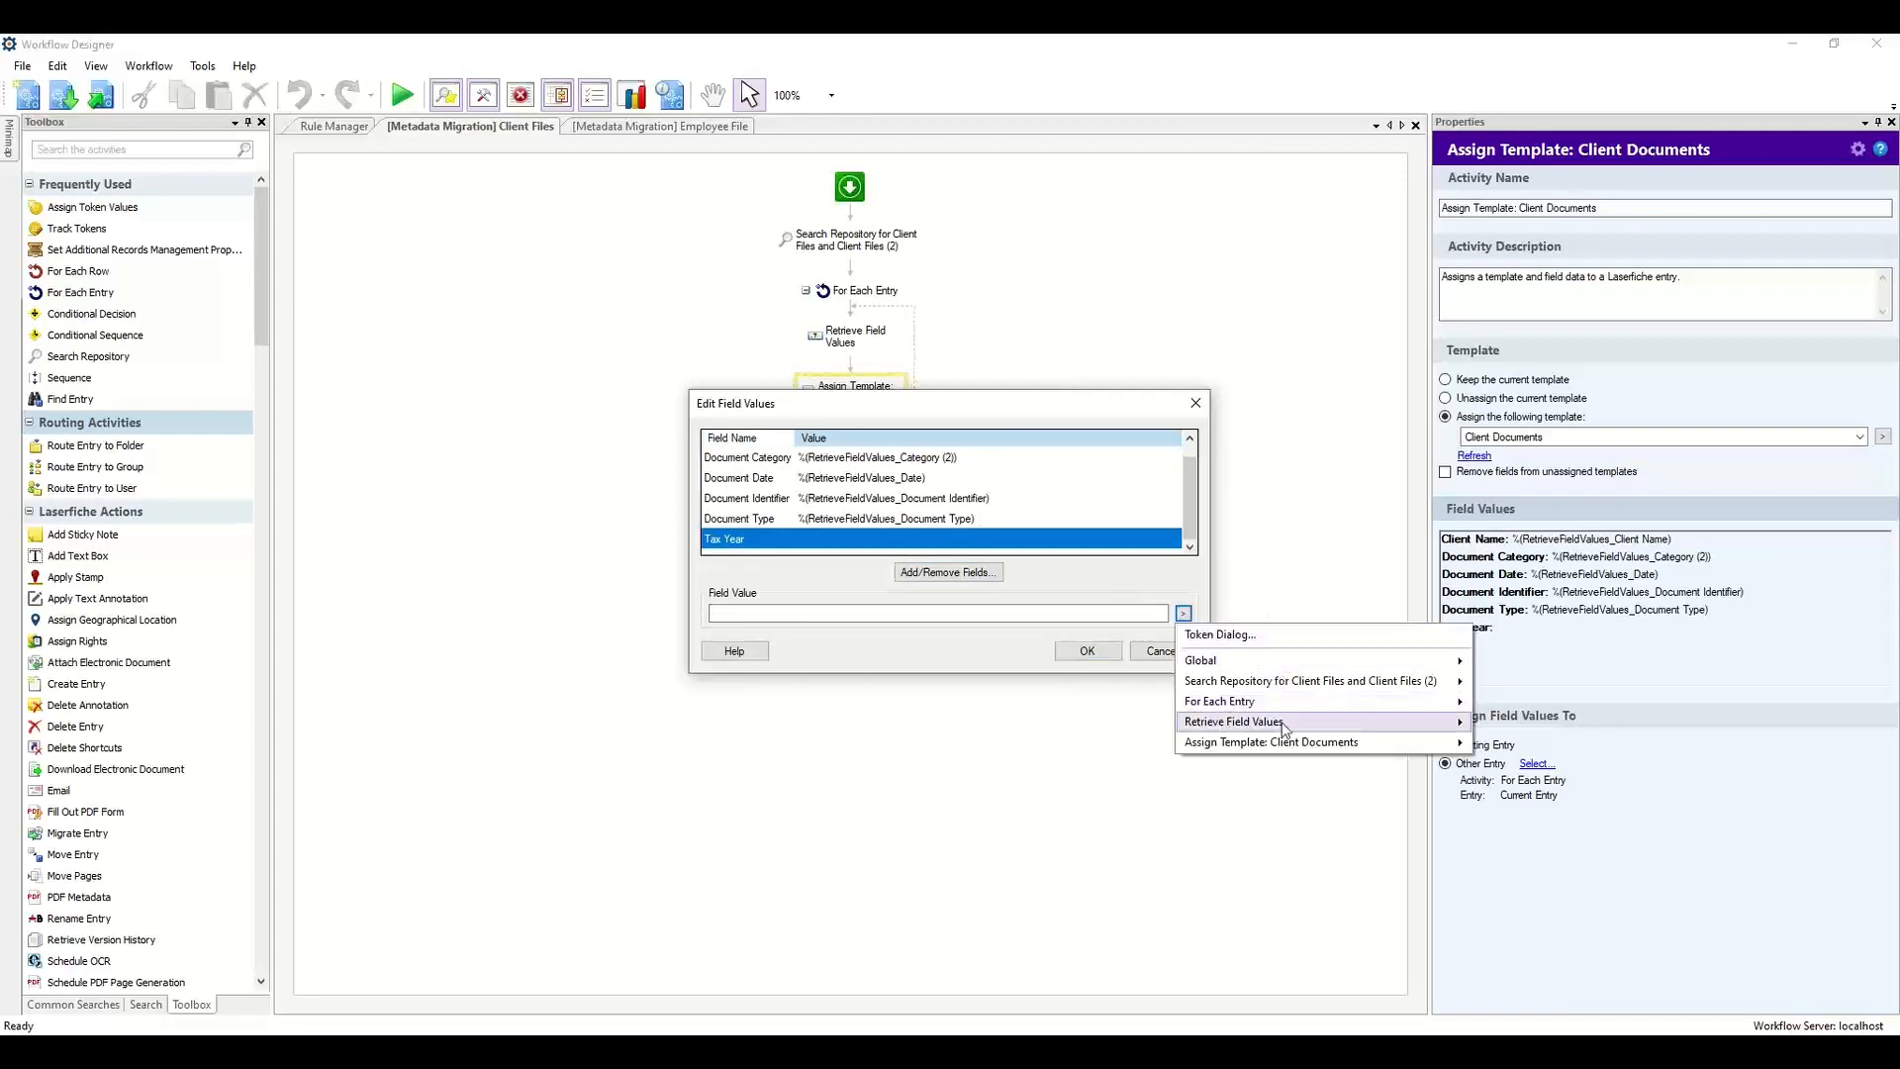
pyautogui.moveTo(1284, 730)
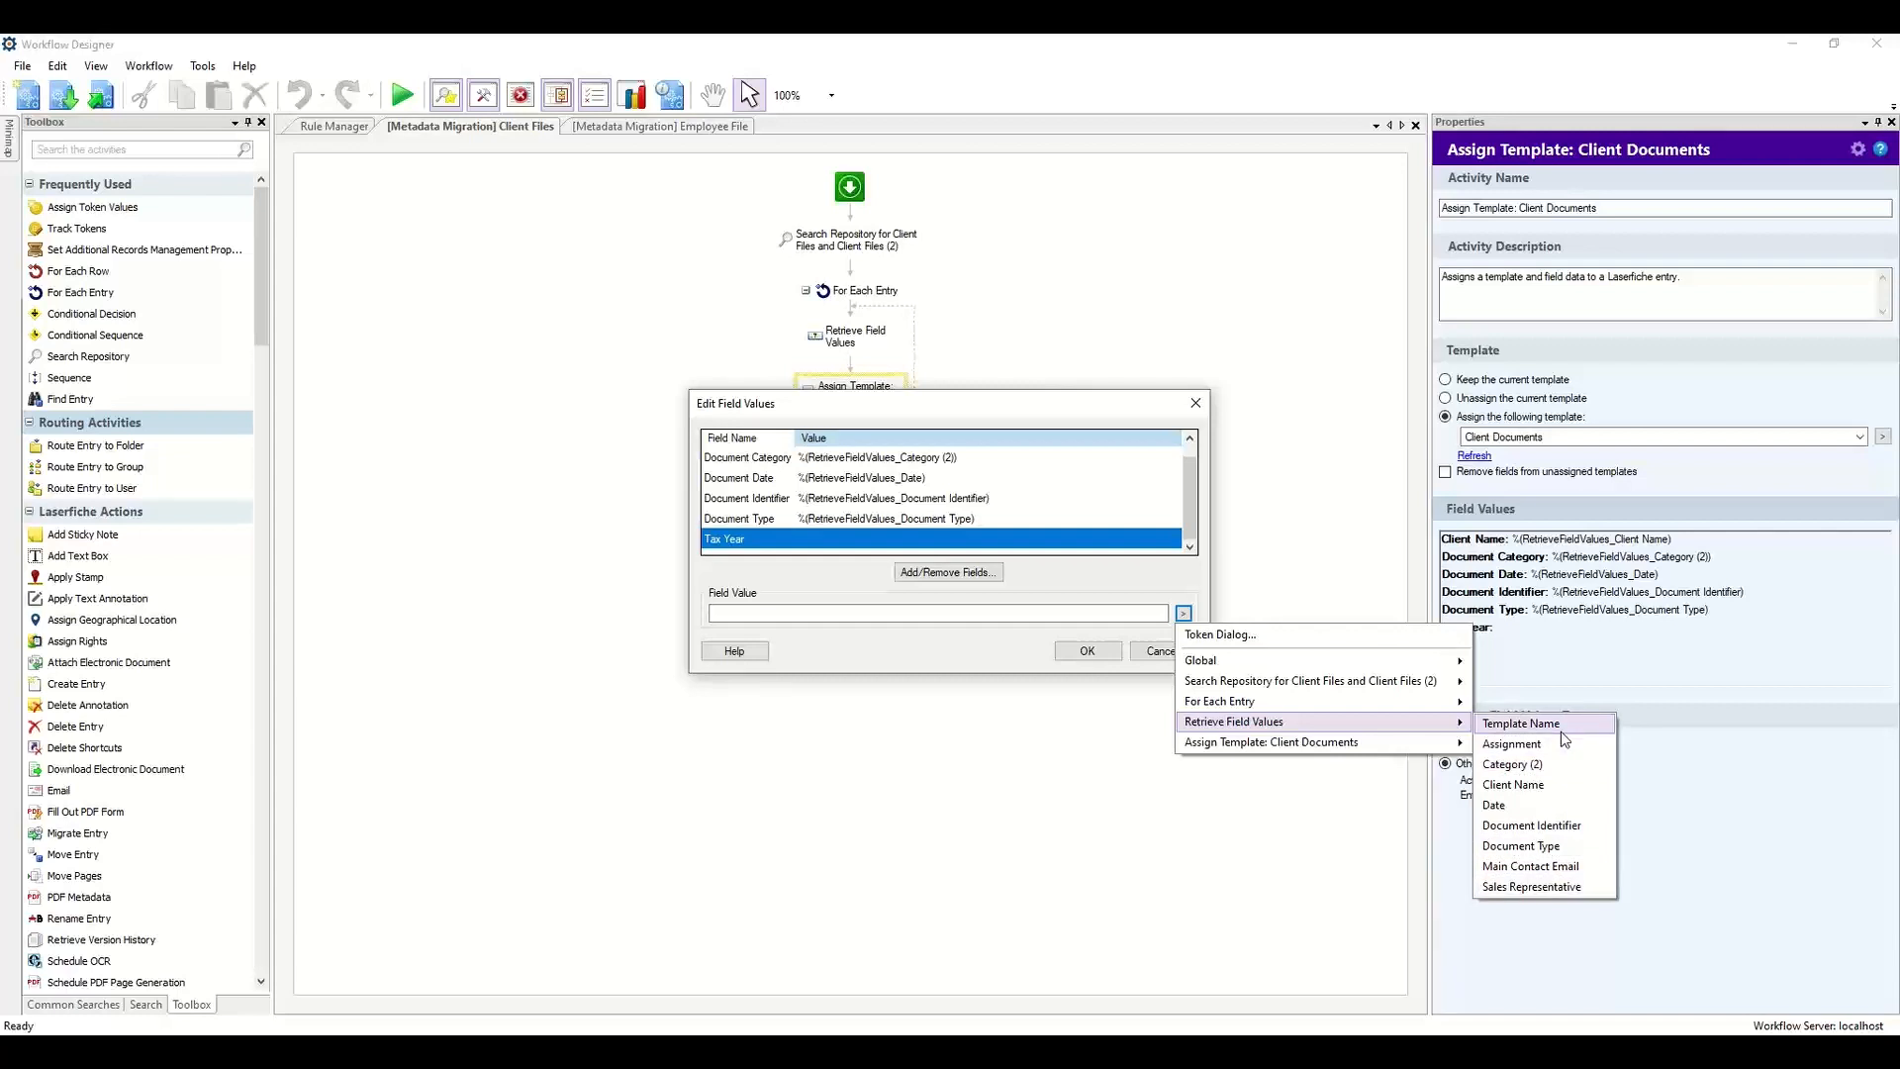
pyautogui.click(1537, 805)
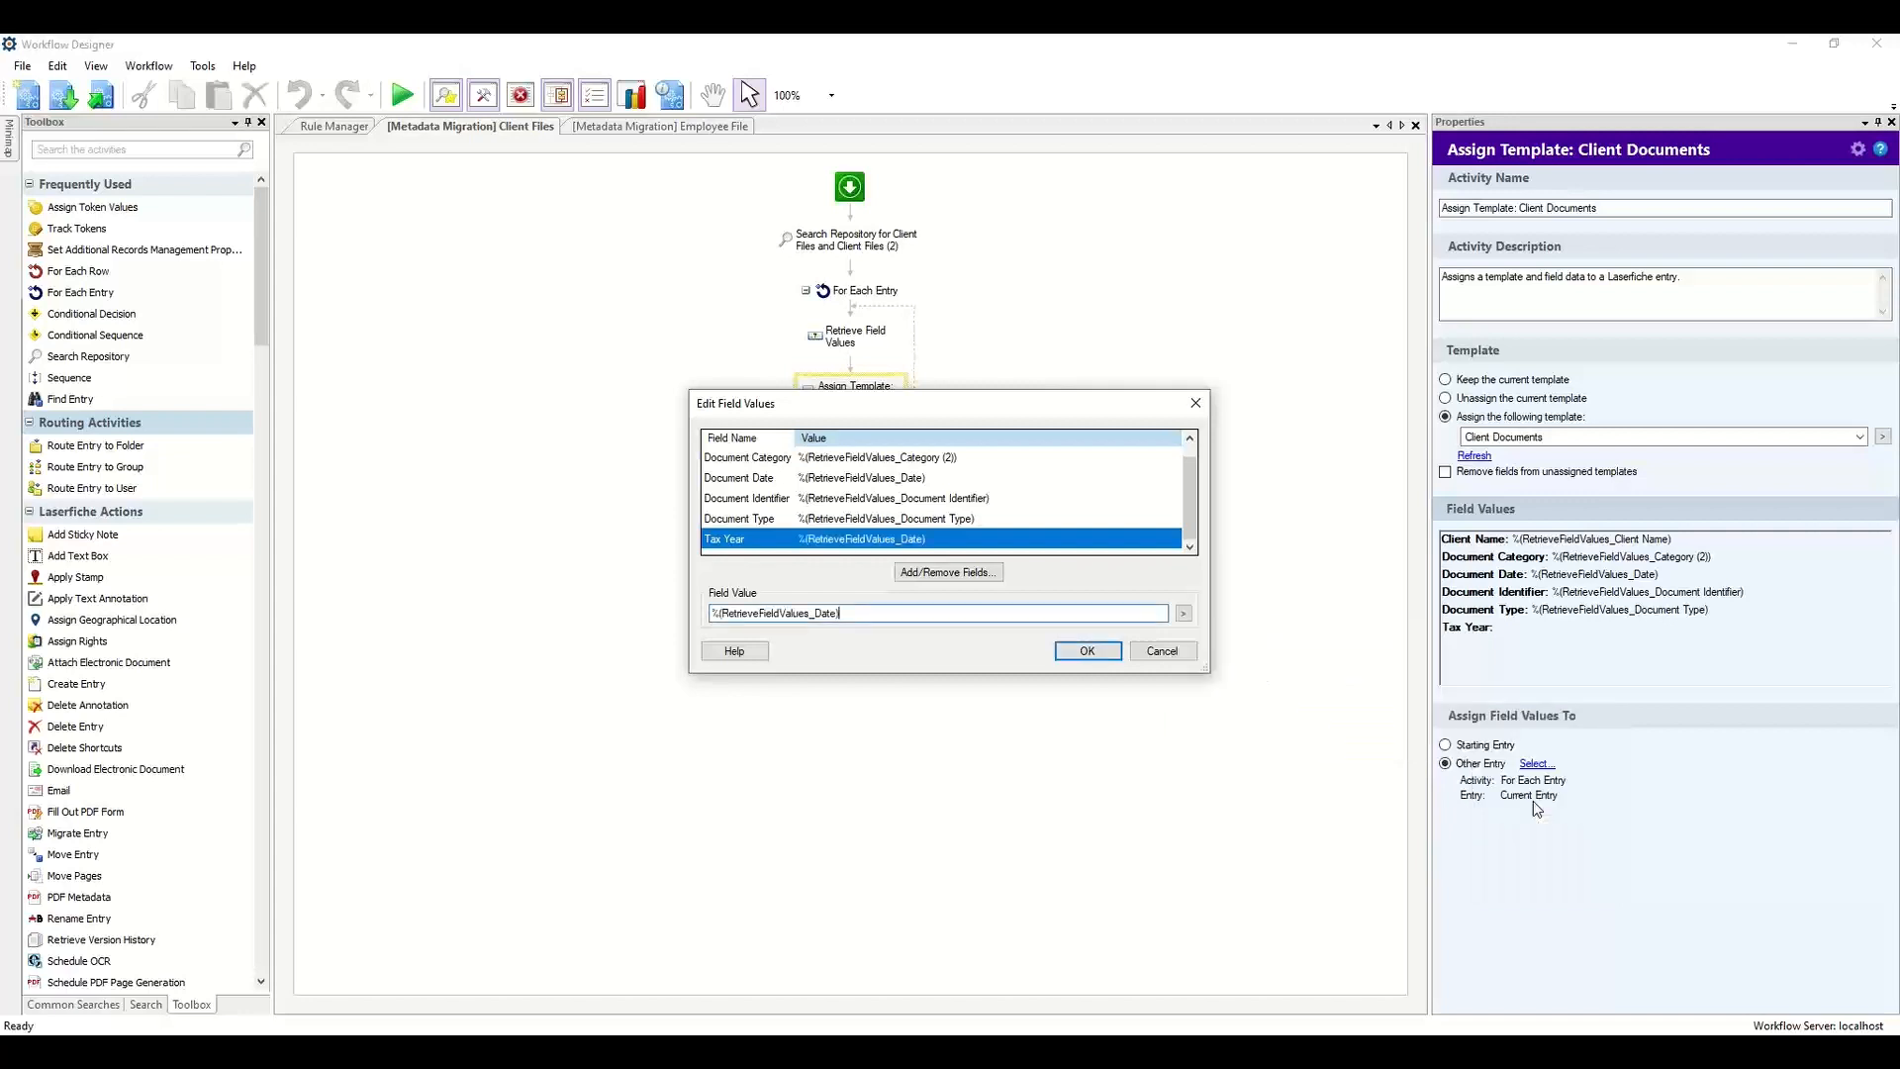
pyautogui.click(1184, 616)
pyautogui.click(1235, 636)
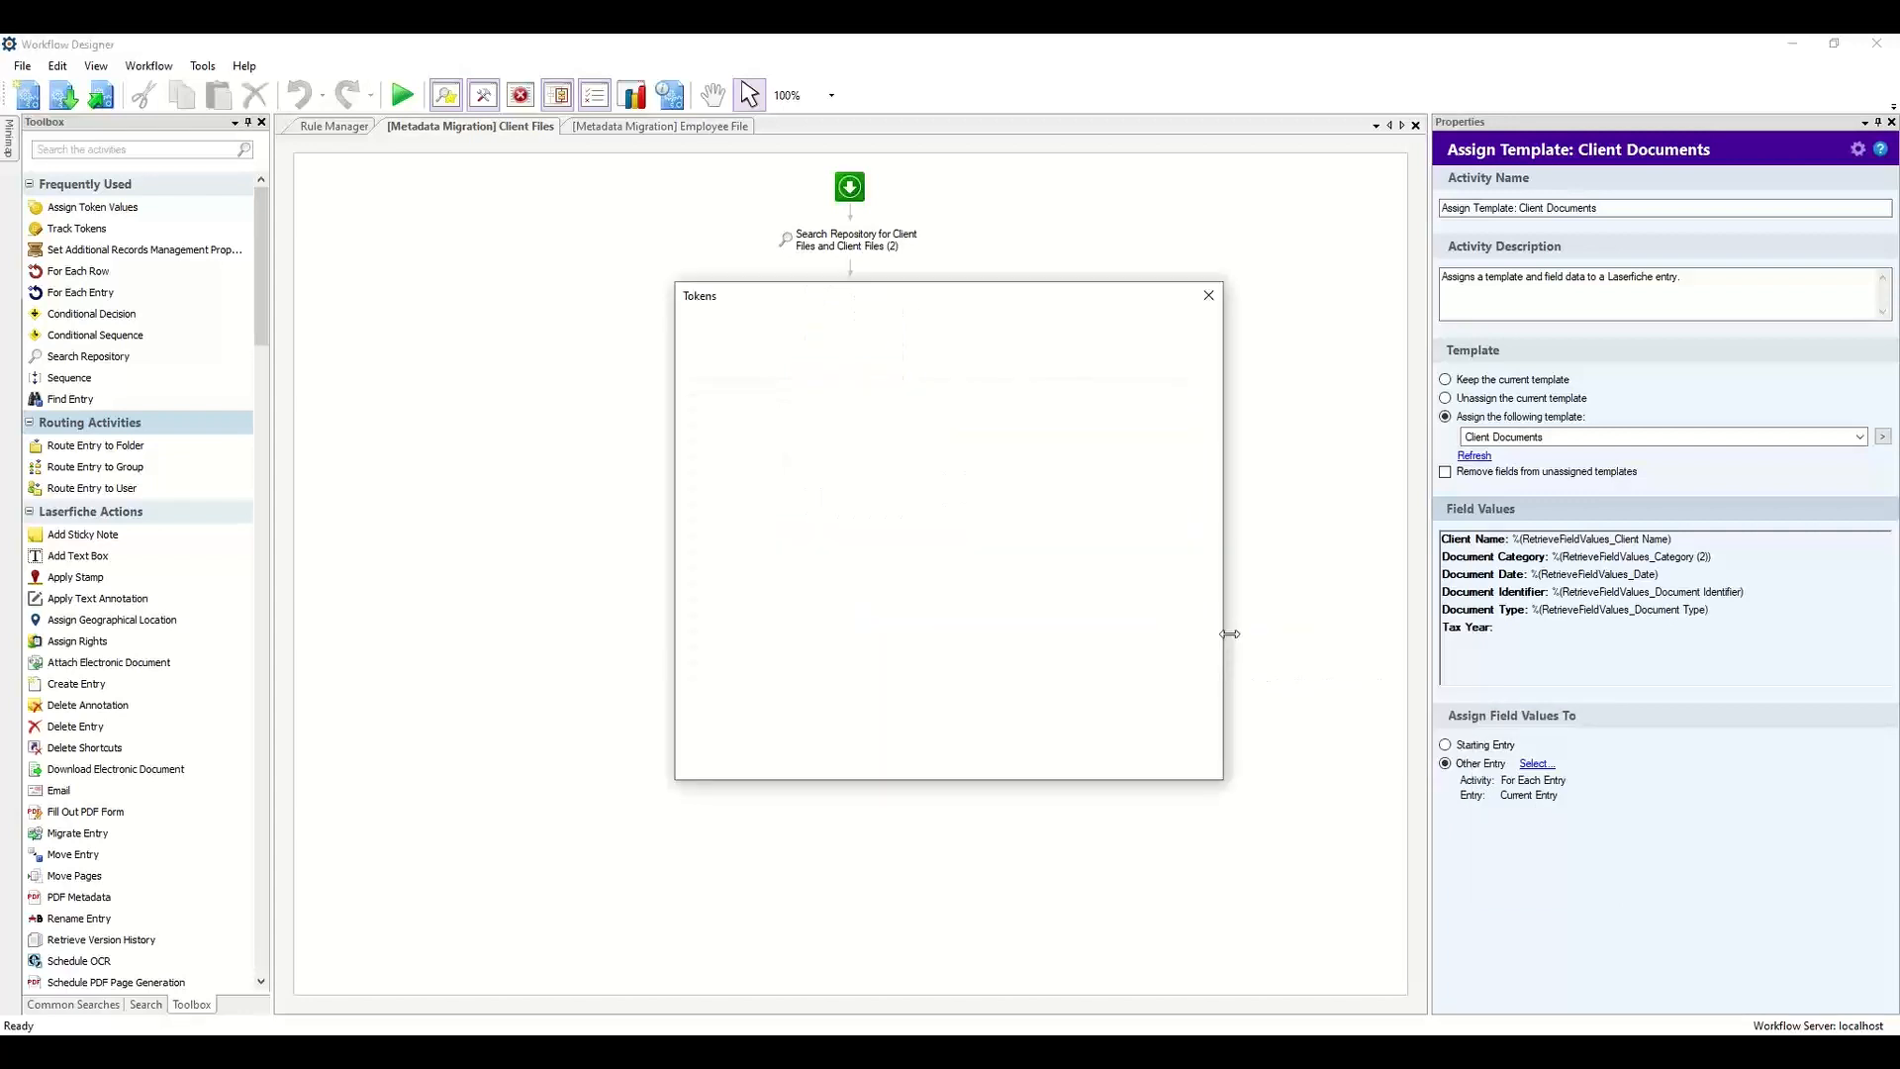
pyautogui.click(701, 333)
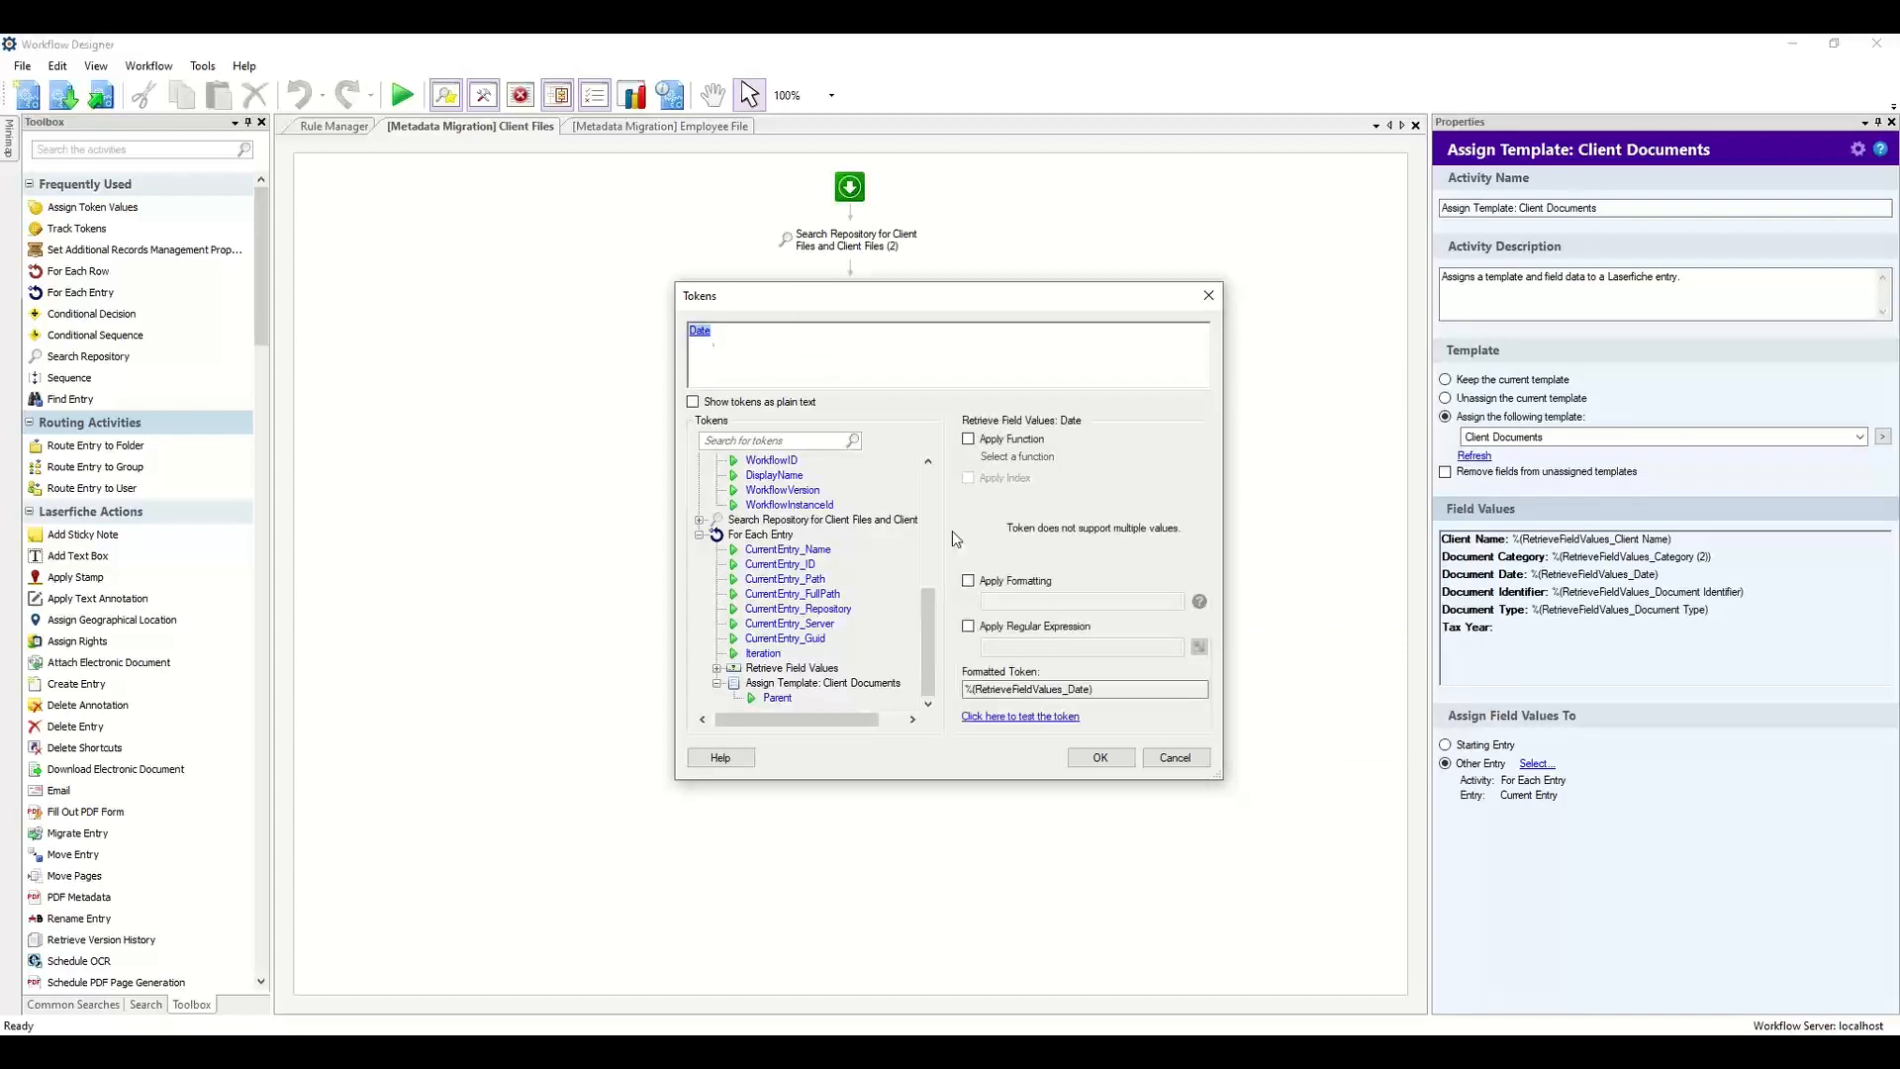
pyautogui.click(980, 582)
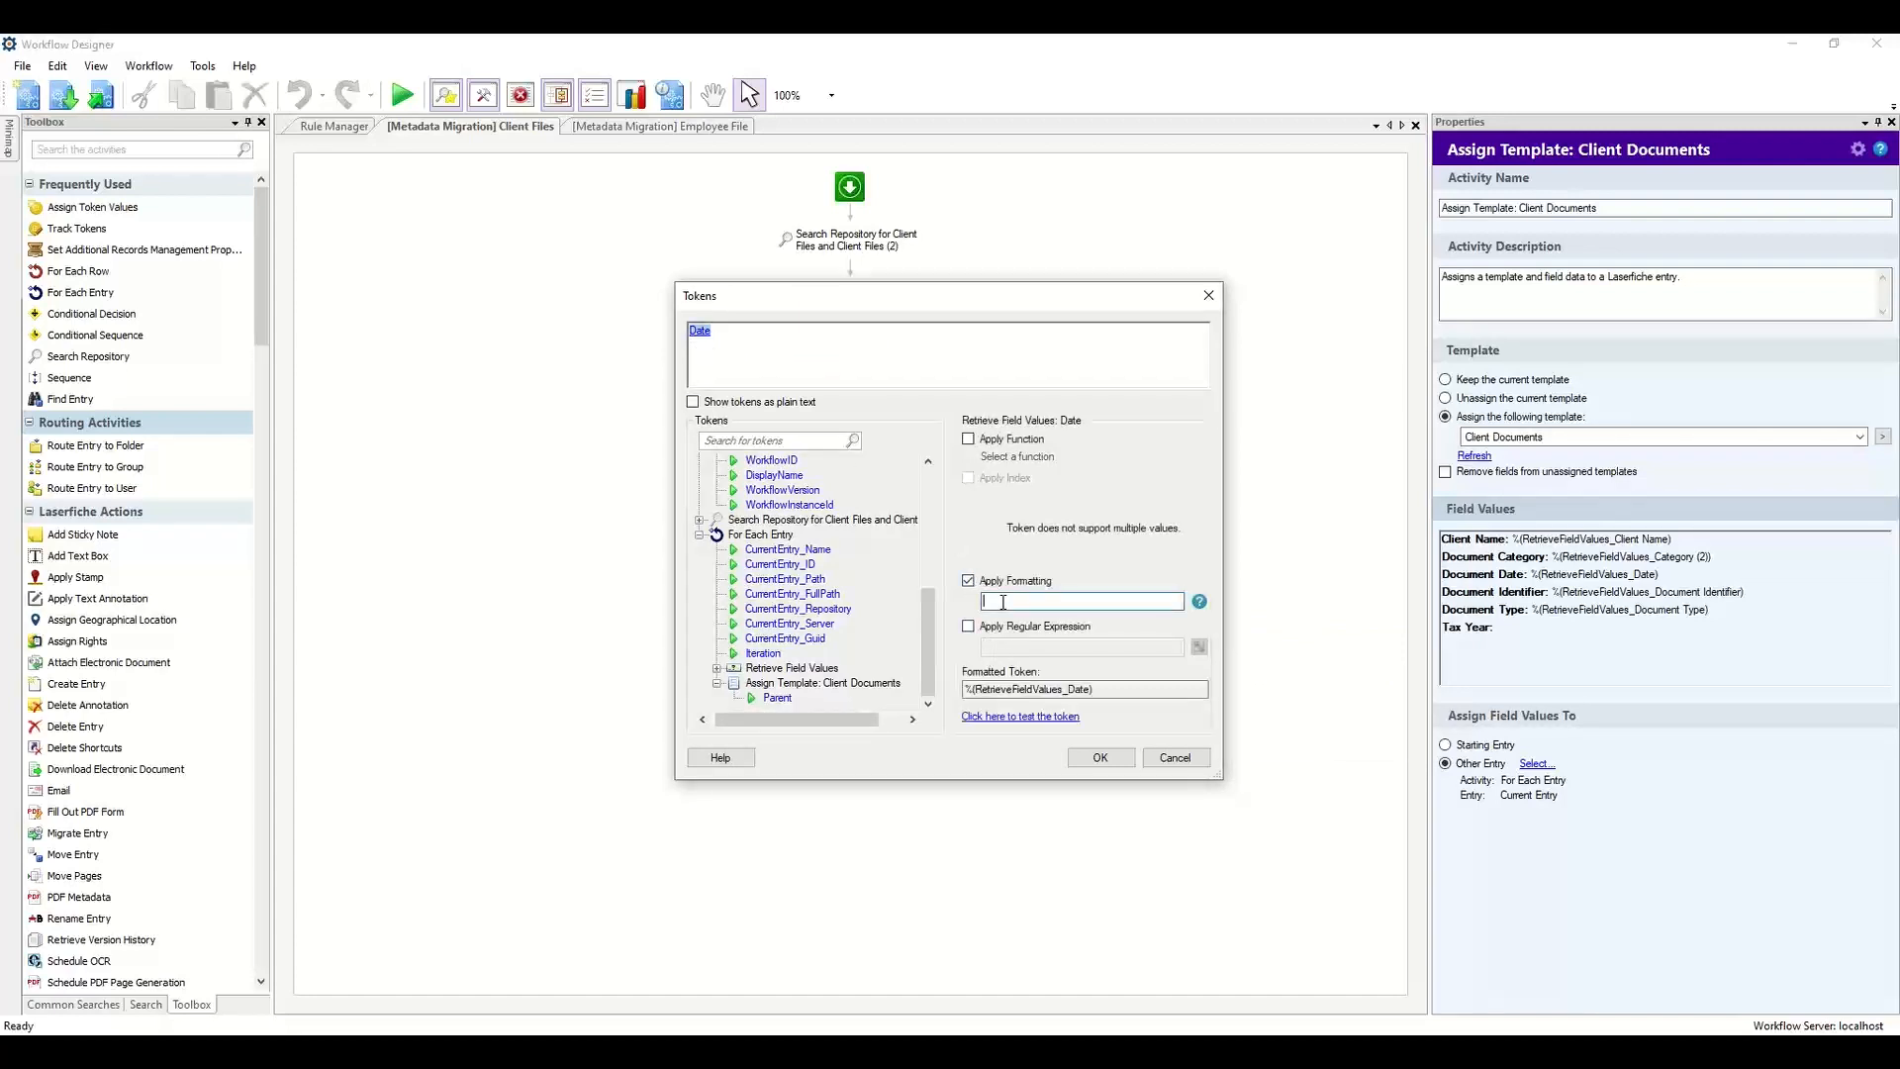
pyautogui.write('yyyy')
pyautogui.click(1005, 715)
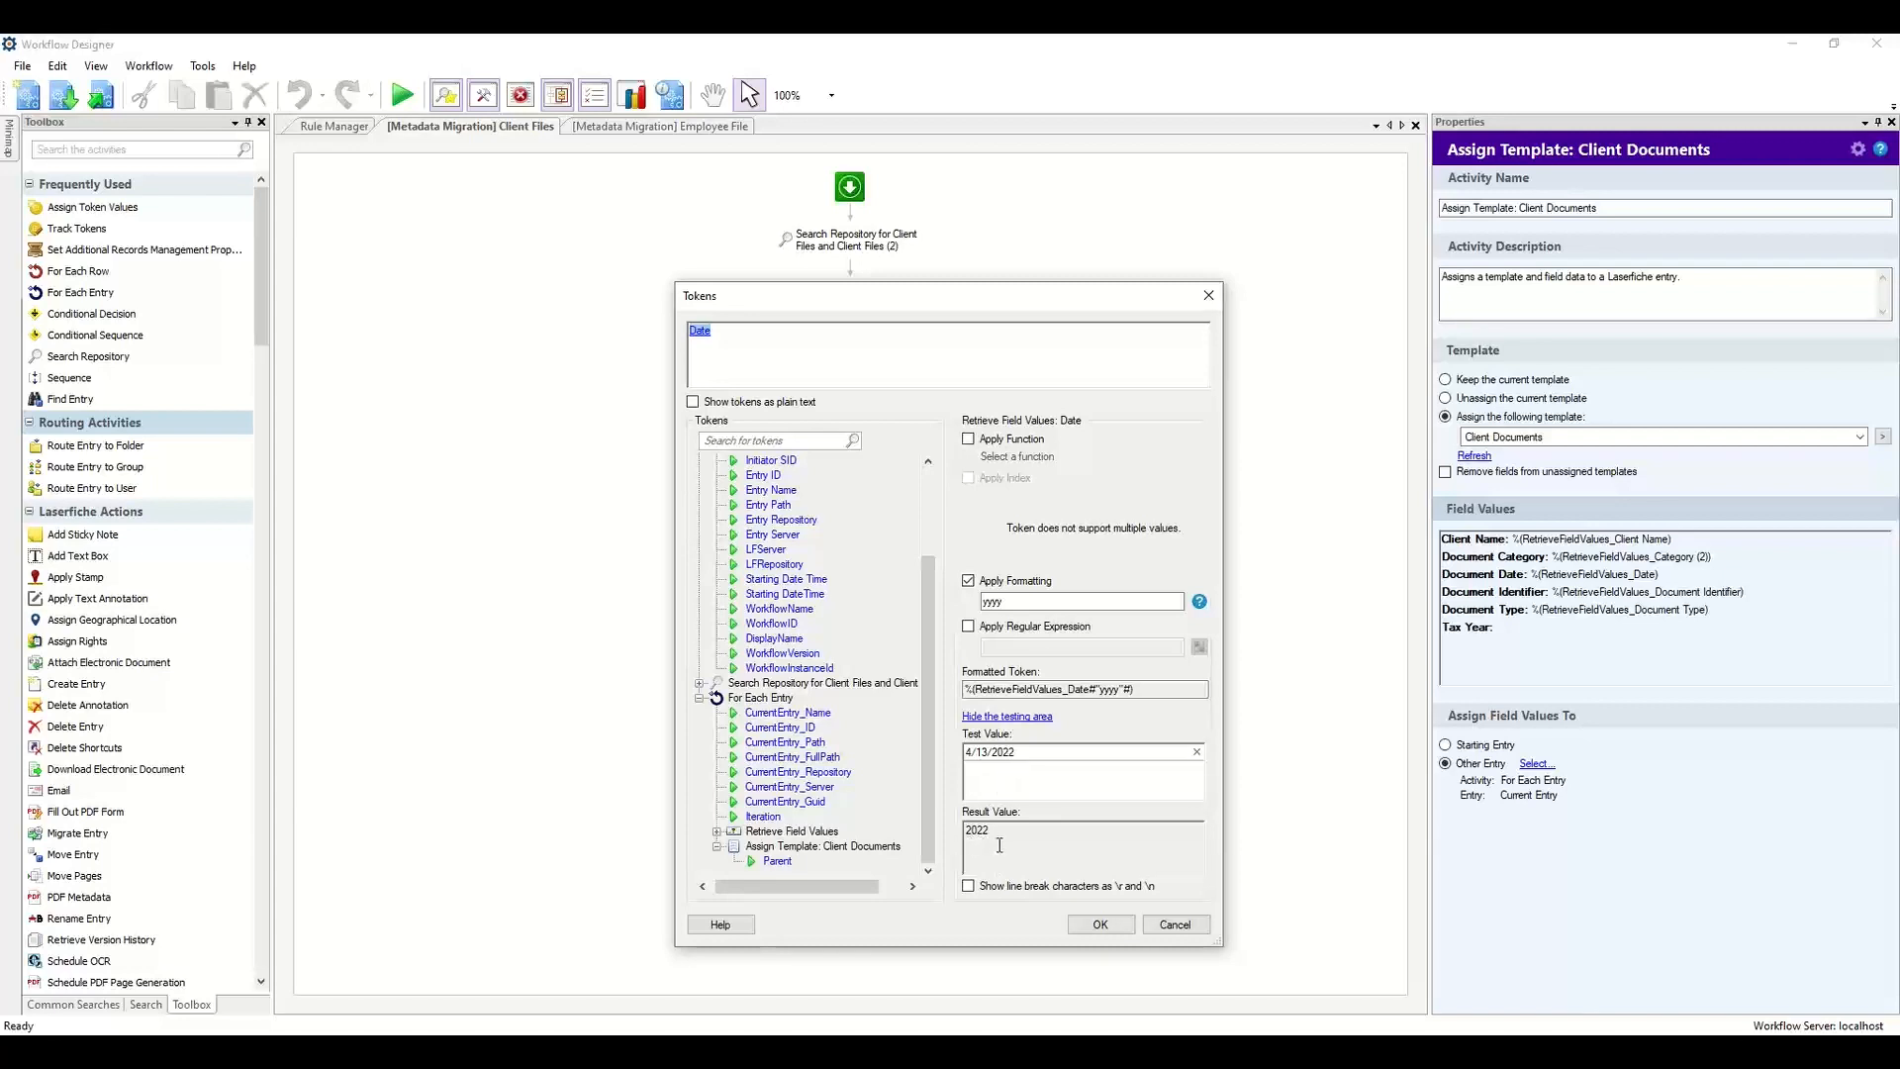
pyautogui.click(1098, 926)
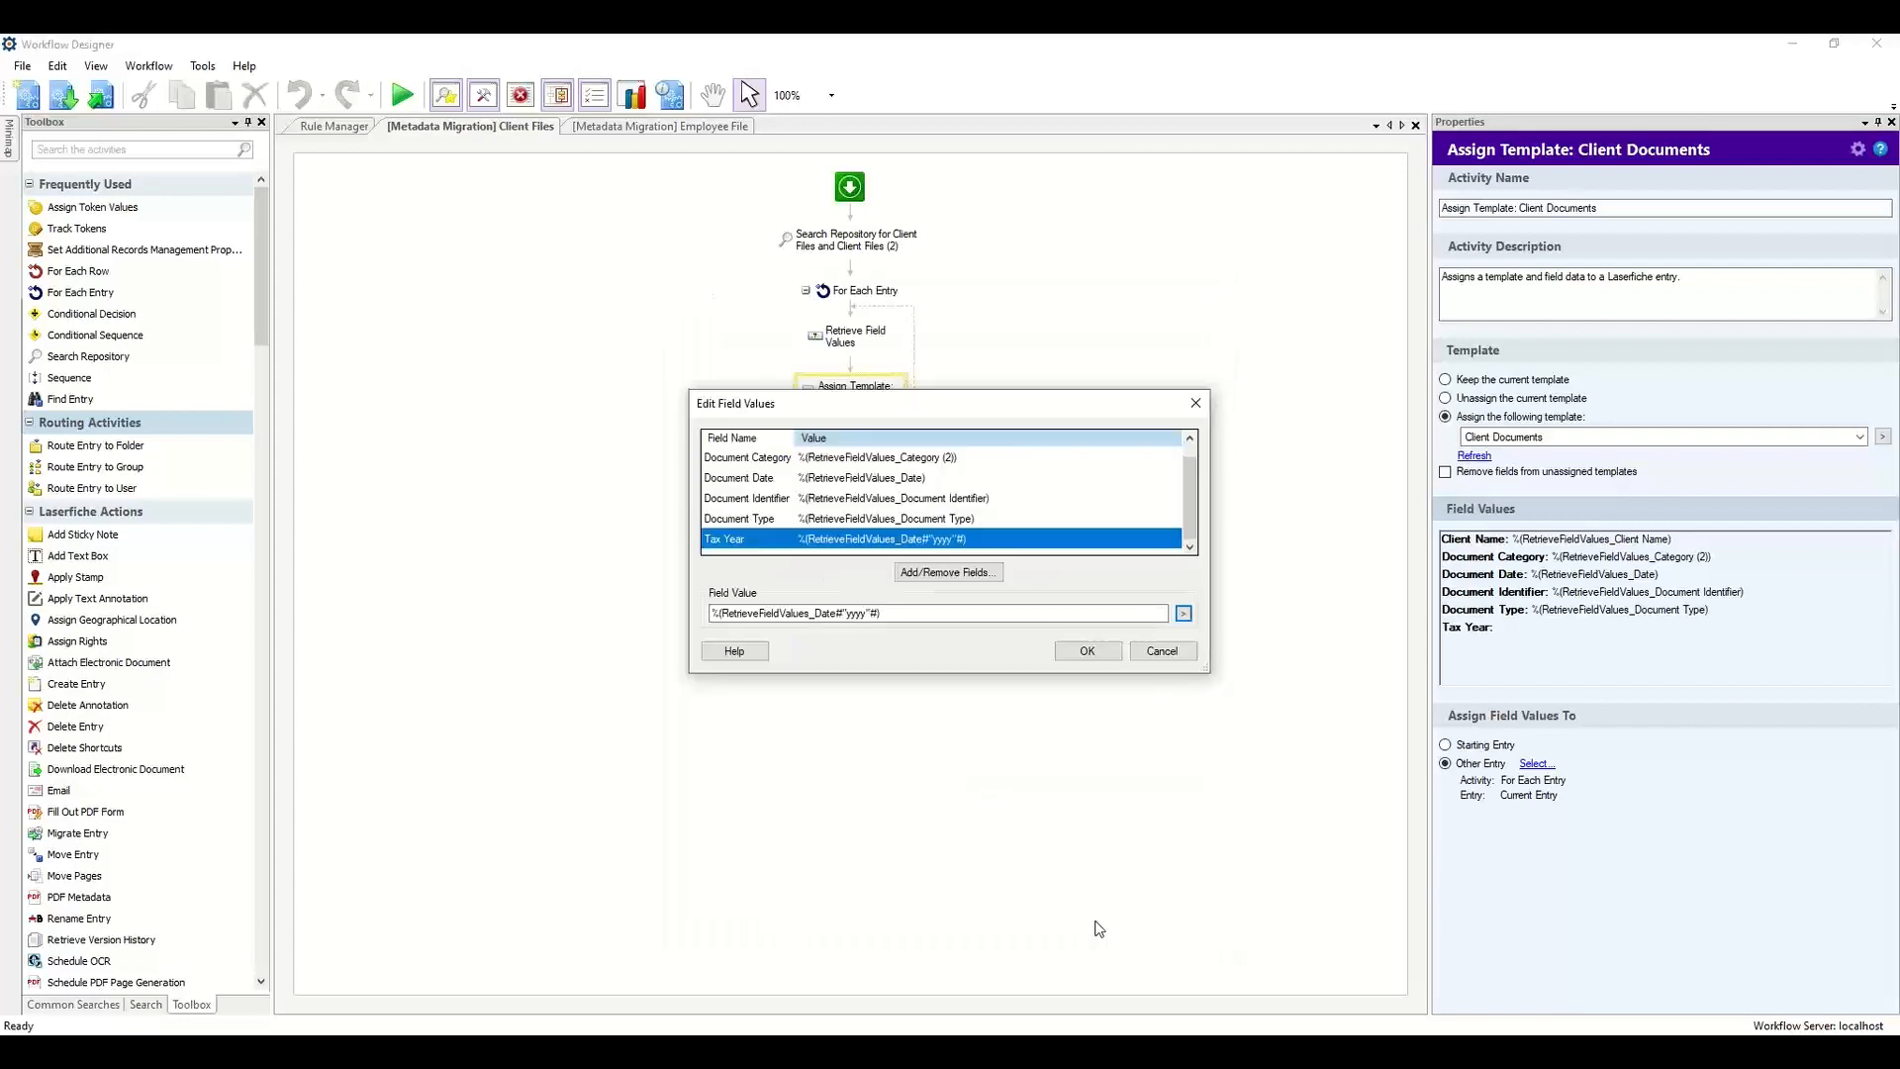
pyautogui.click(1088, 658)
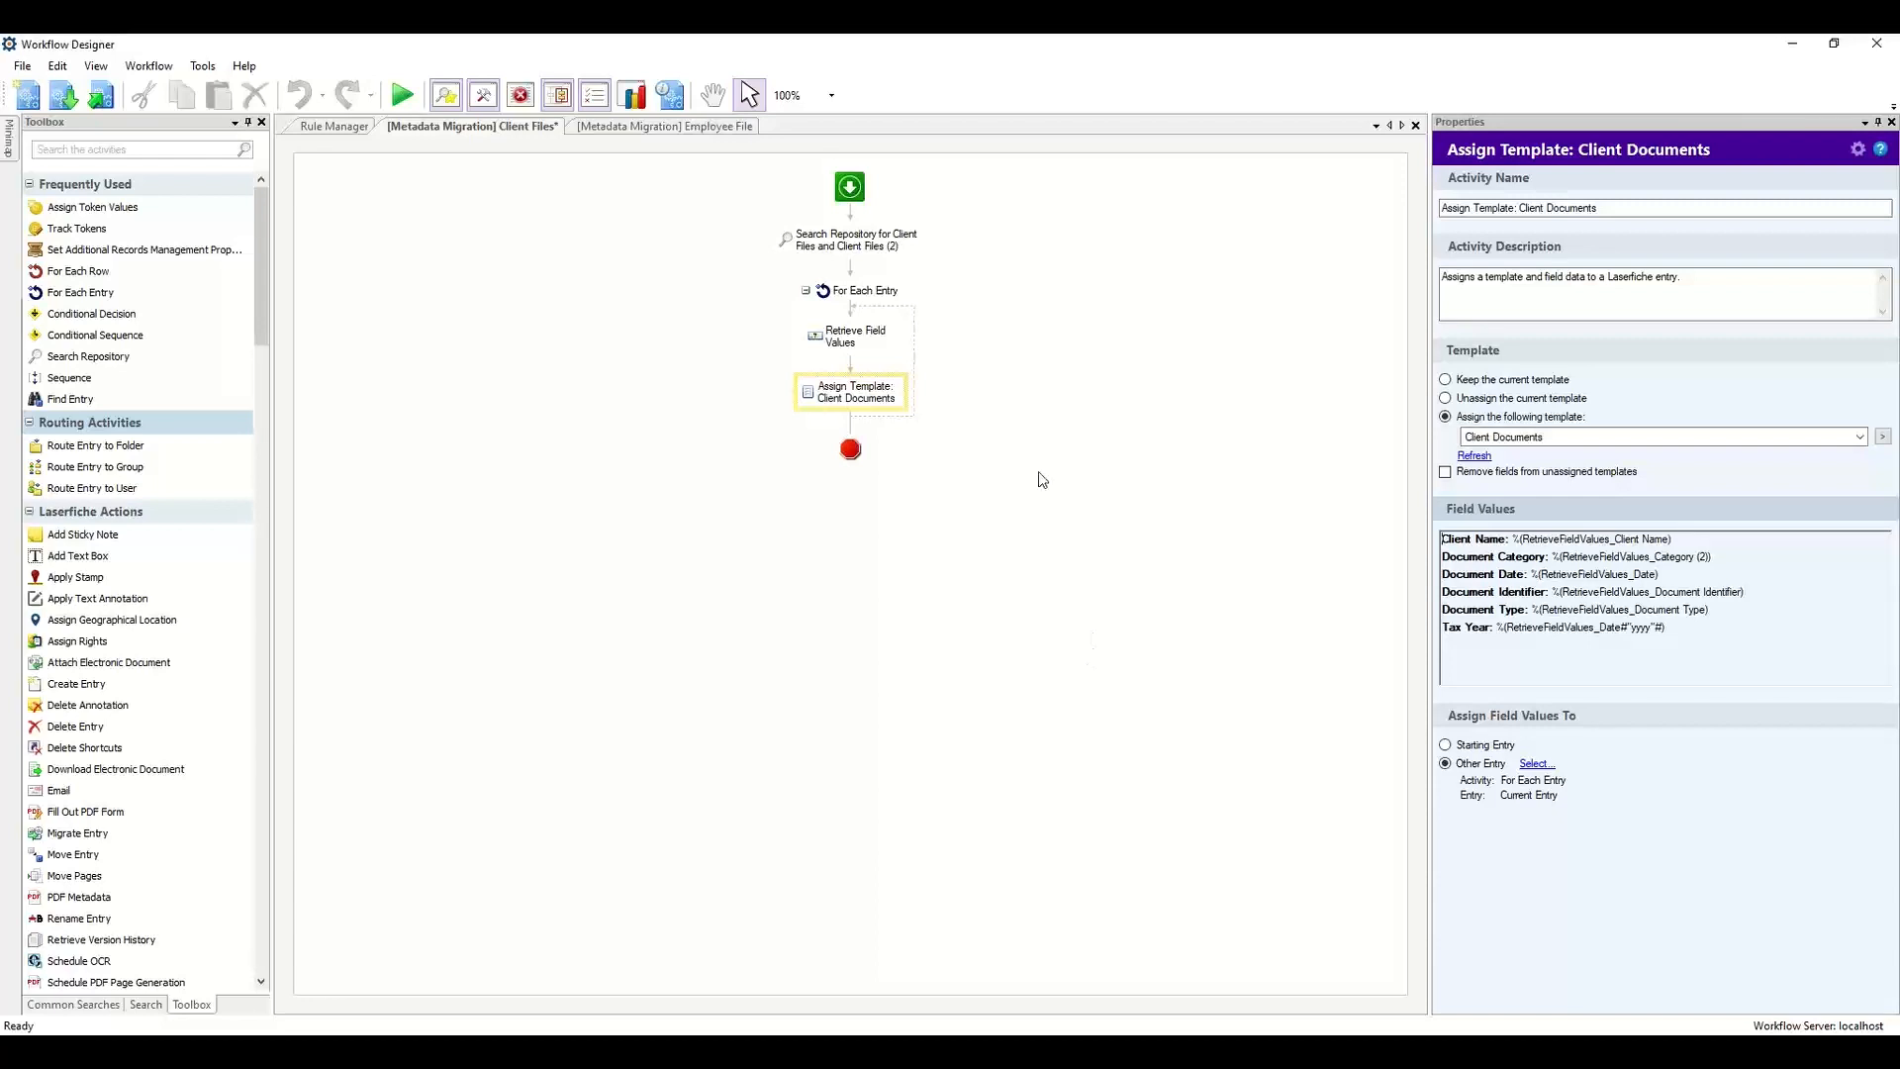
# Turn on listing For Each Entry entries in instance details, then publish the workflow without a starting rule.
pyautogui.click(908, 299)
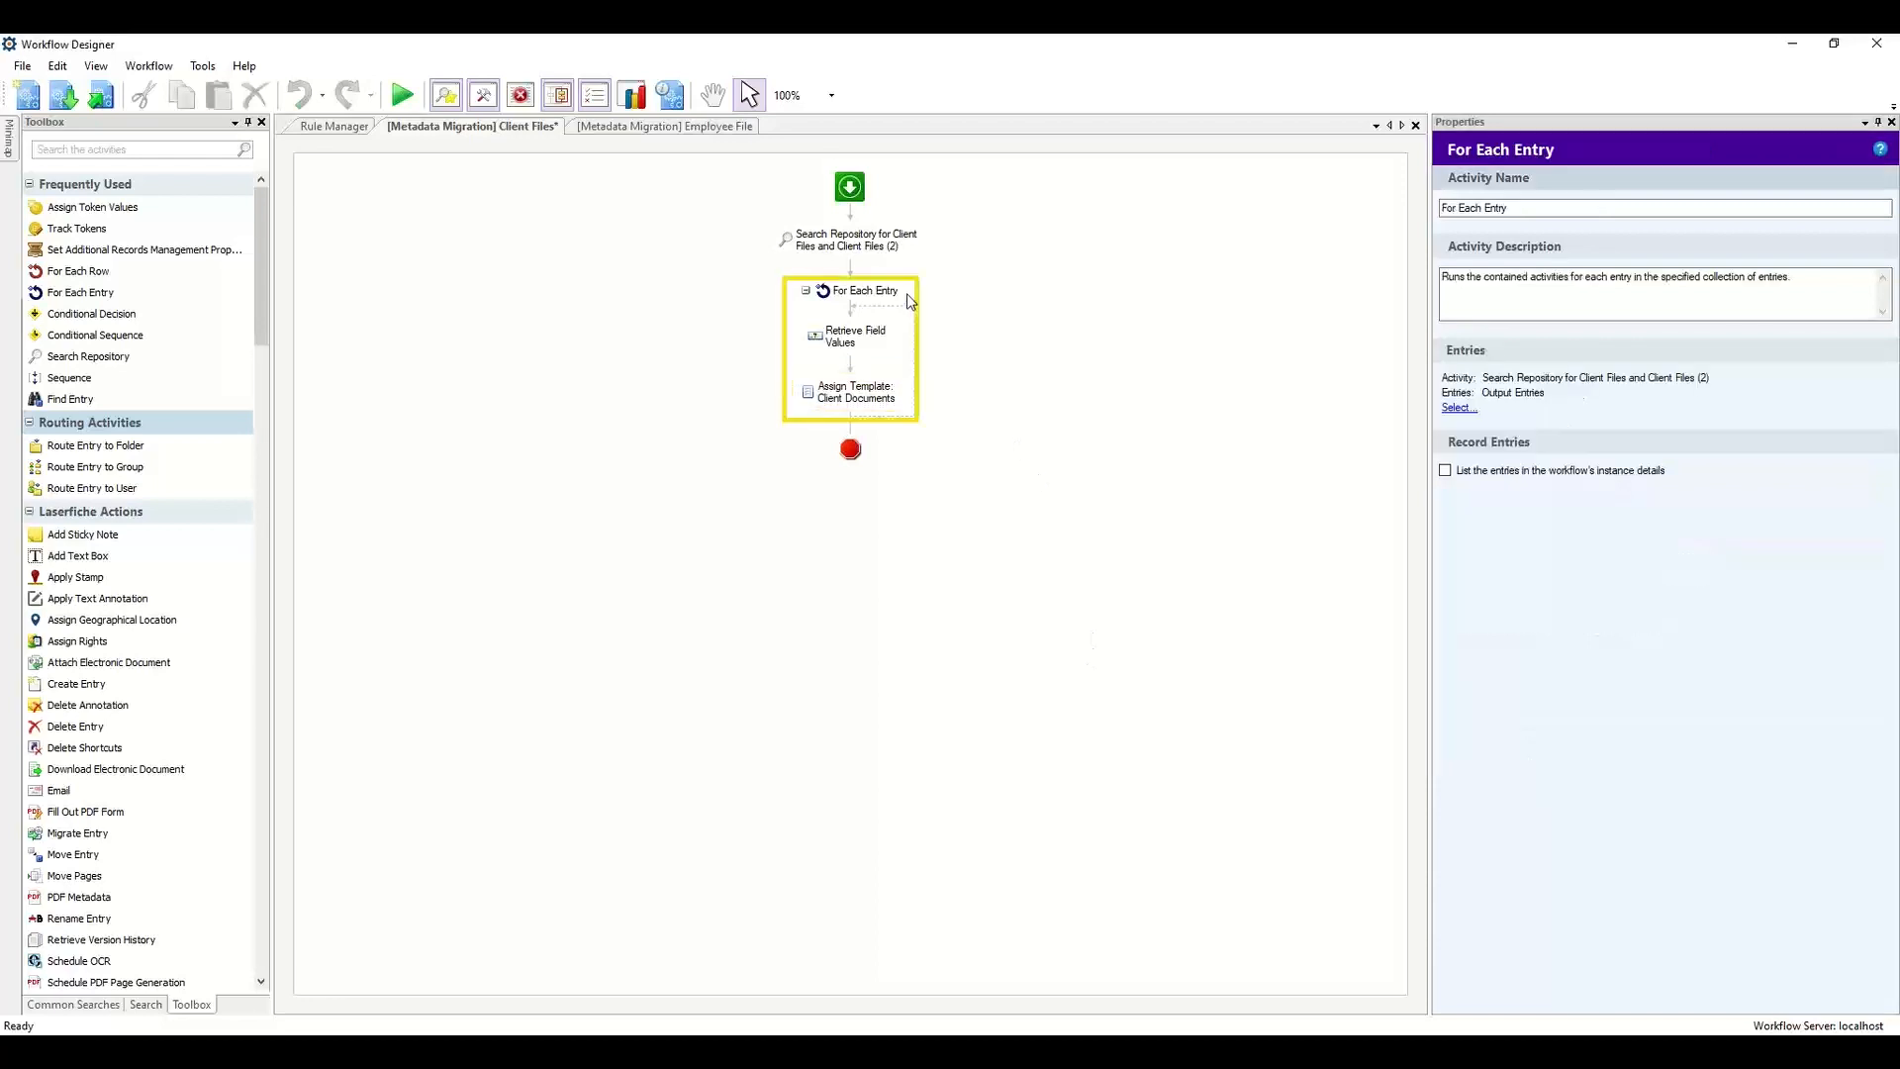
pyautogui.click(1586, 471)
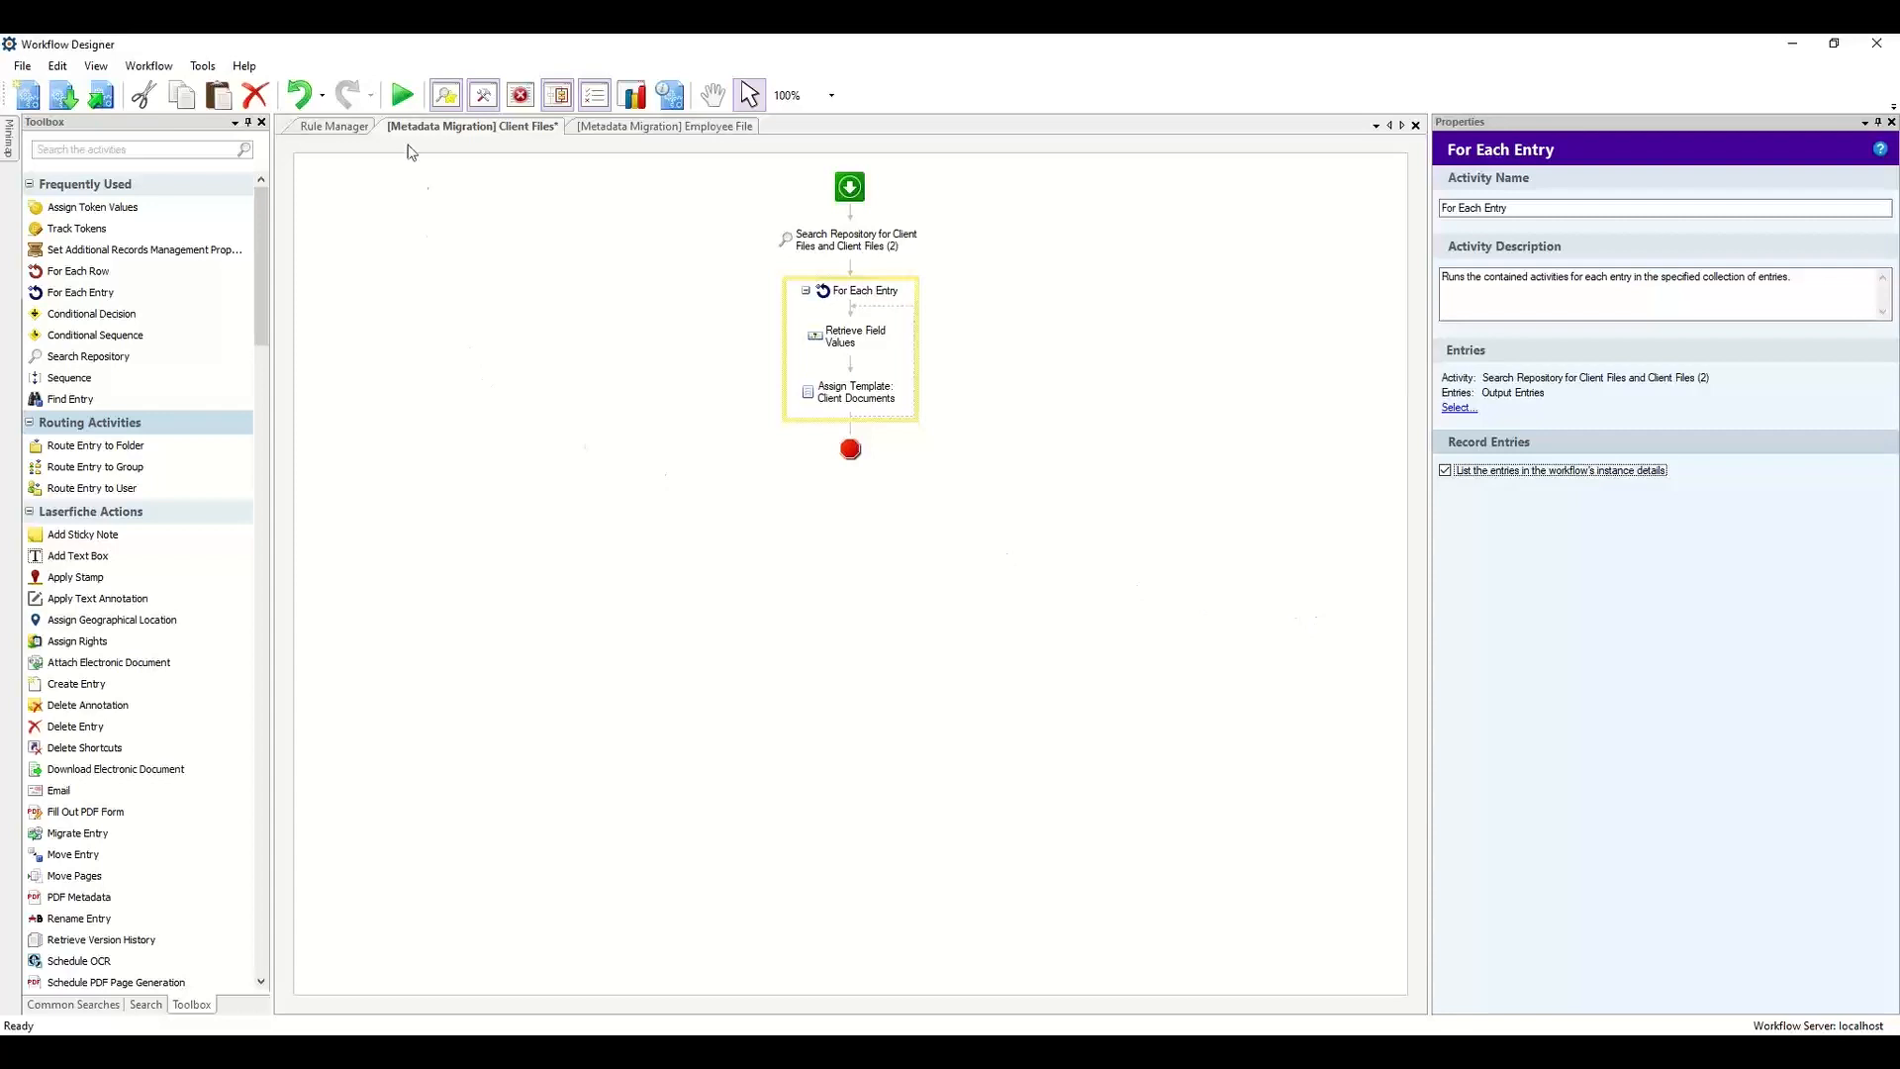
pyautogui.click(388, 98)
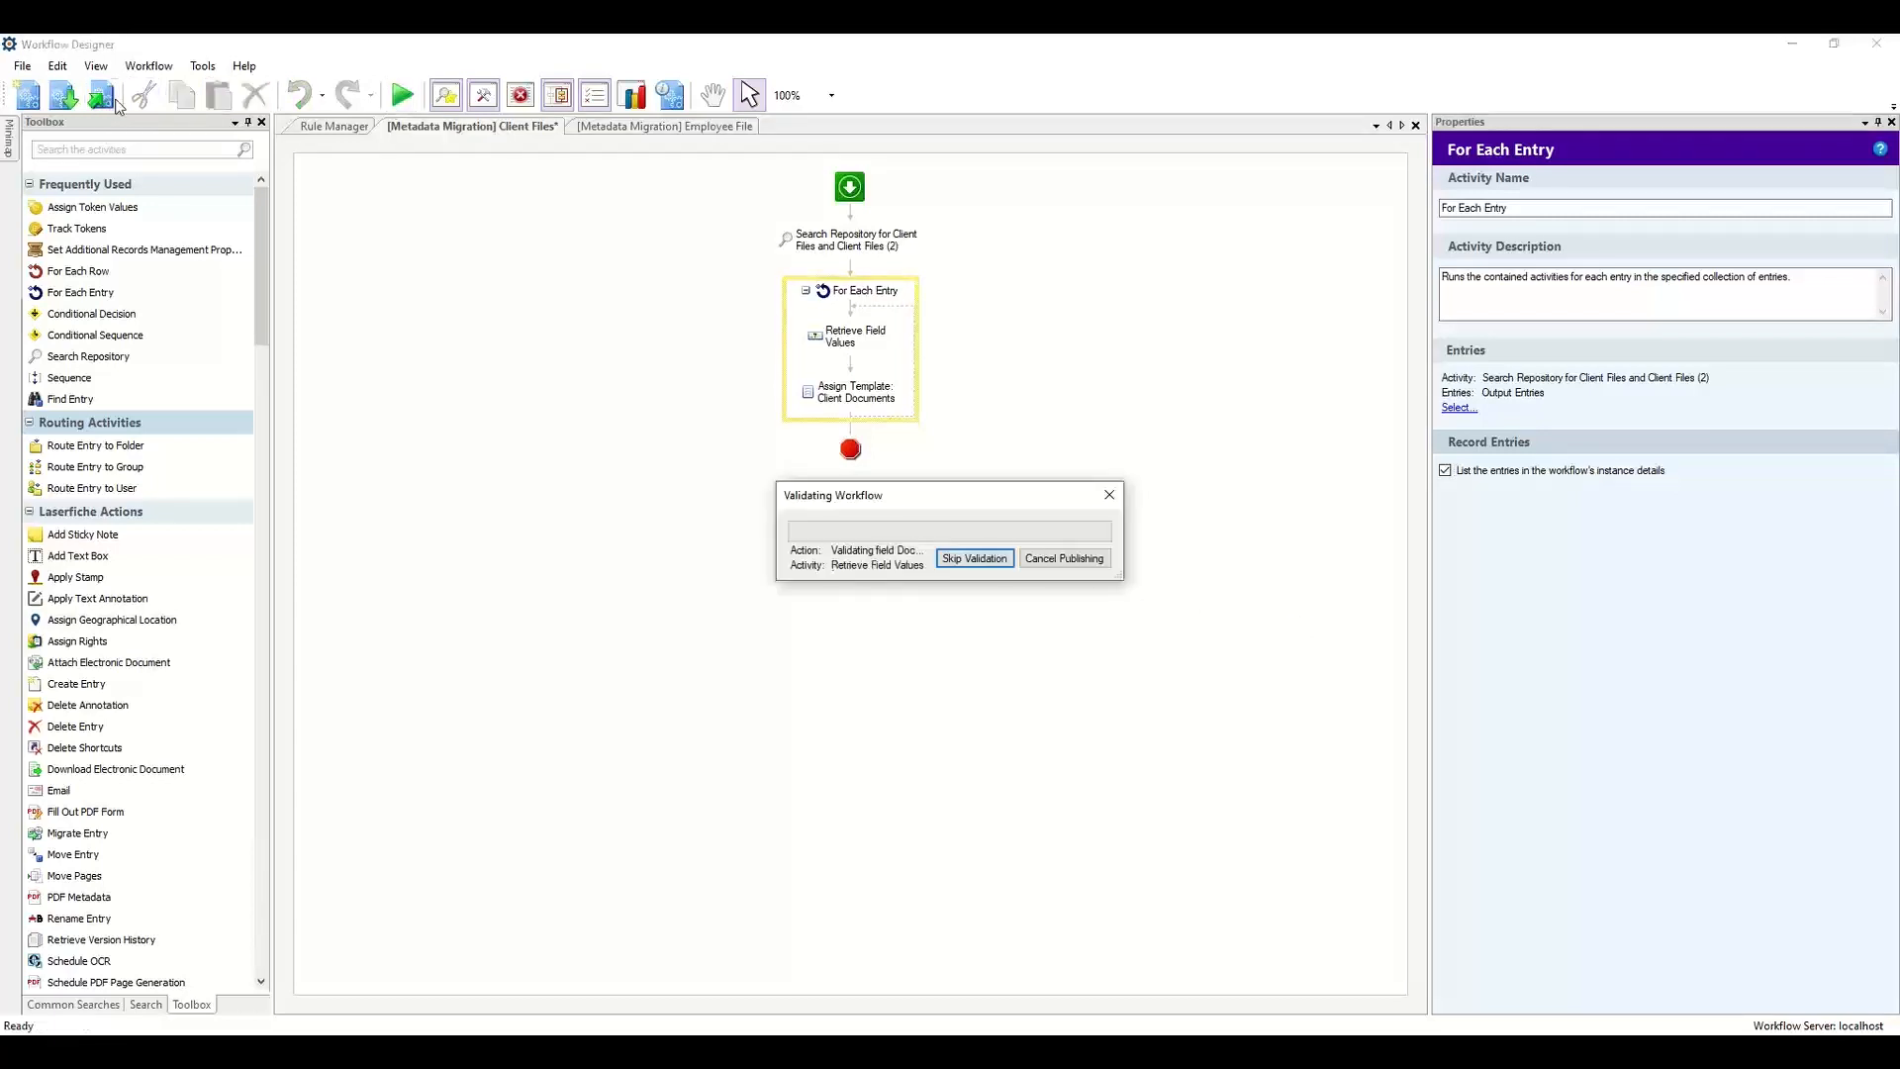
pyautogui.click(1055, 582)
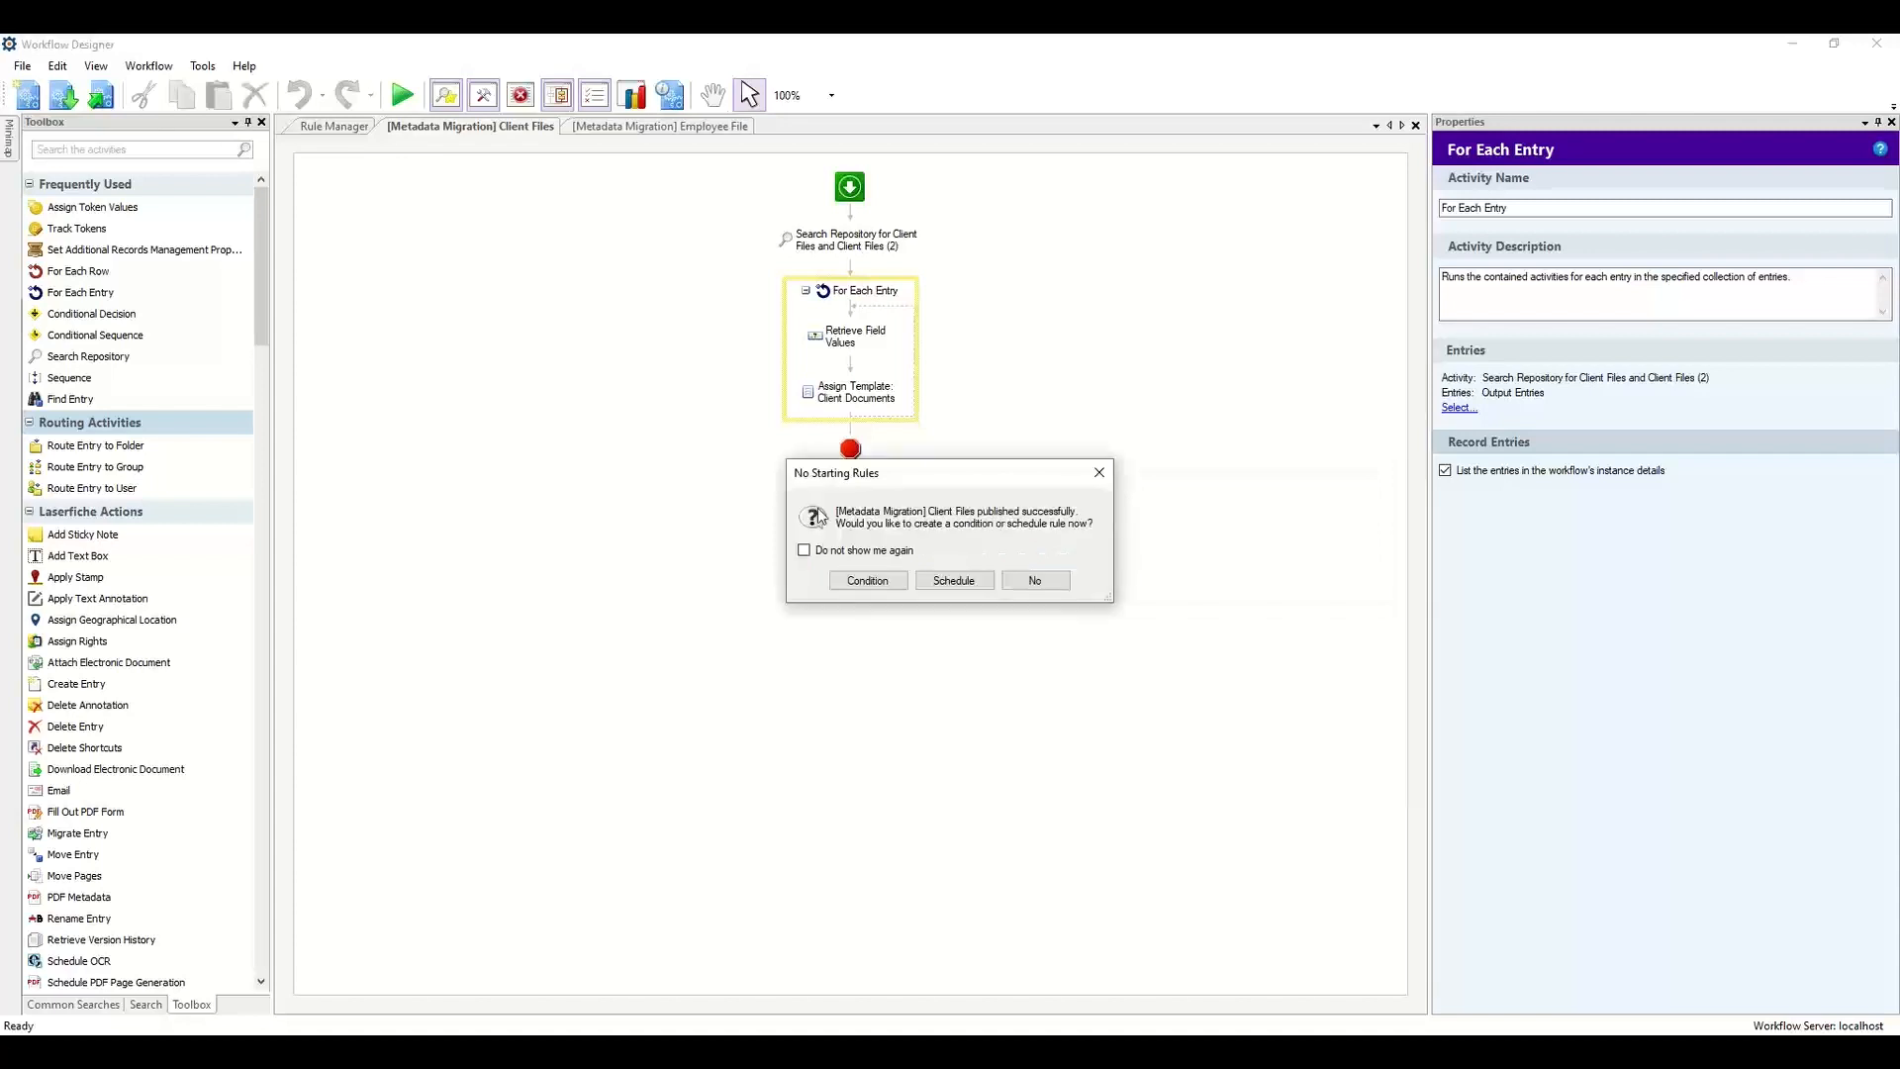
pyautogui.click(1025, 584)
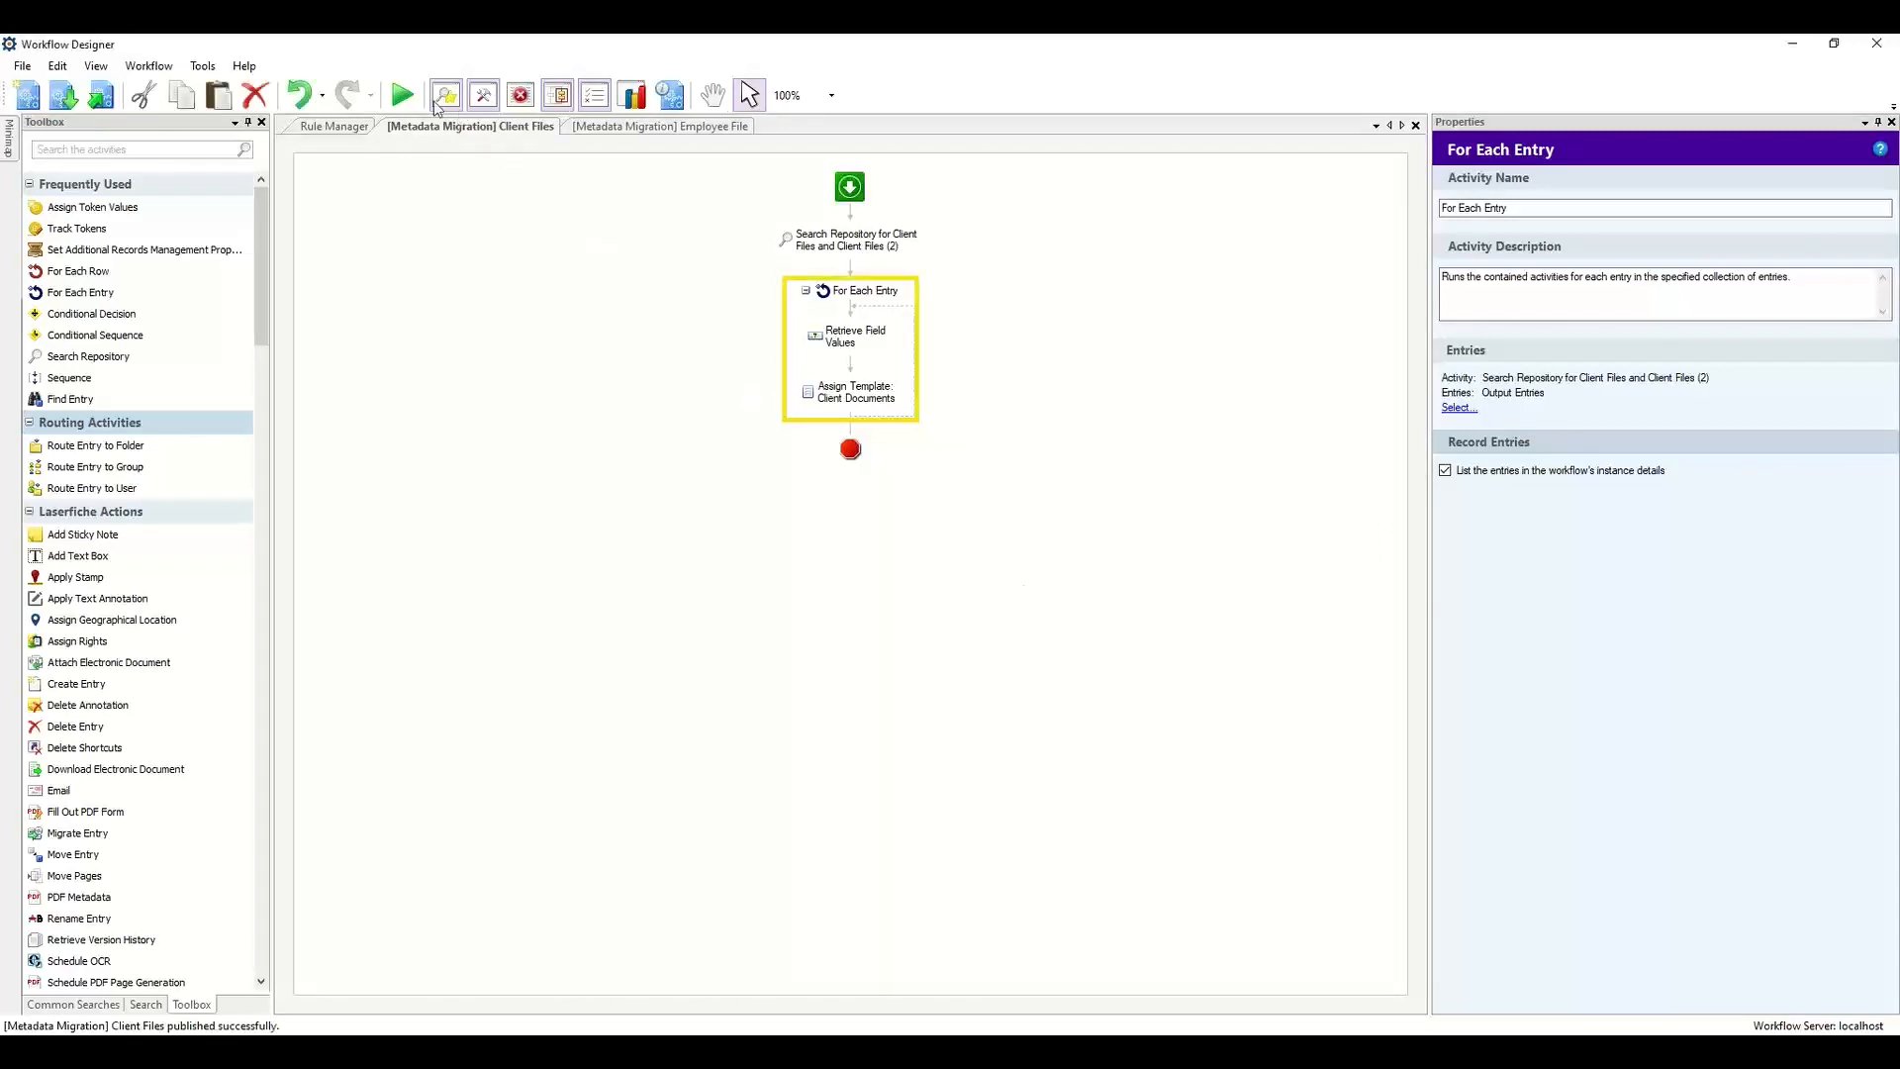
# Run the Client Files migration workflow.
pyautogui.click(401, 96)
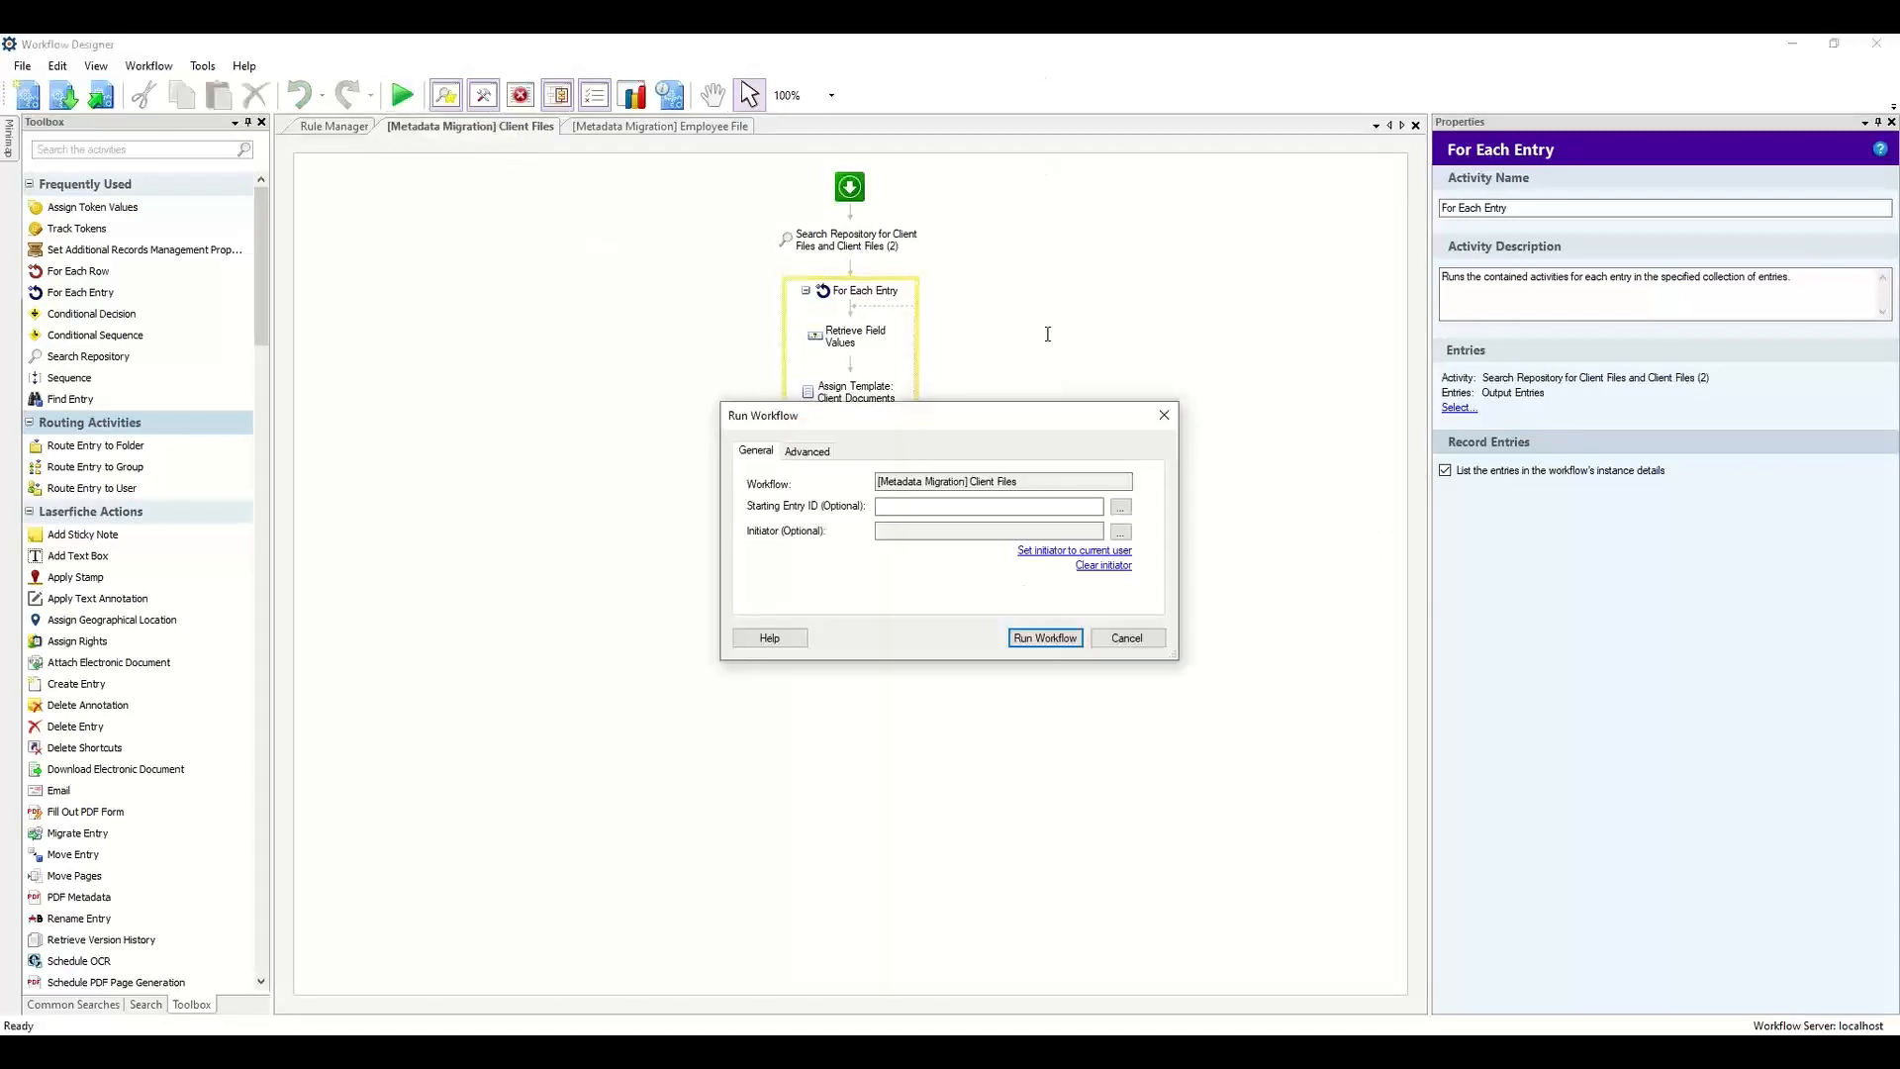
pyautogui.click(1037, 638)
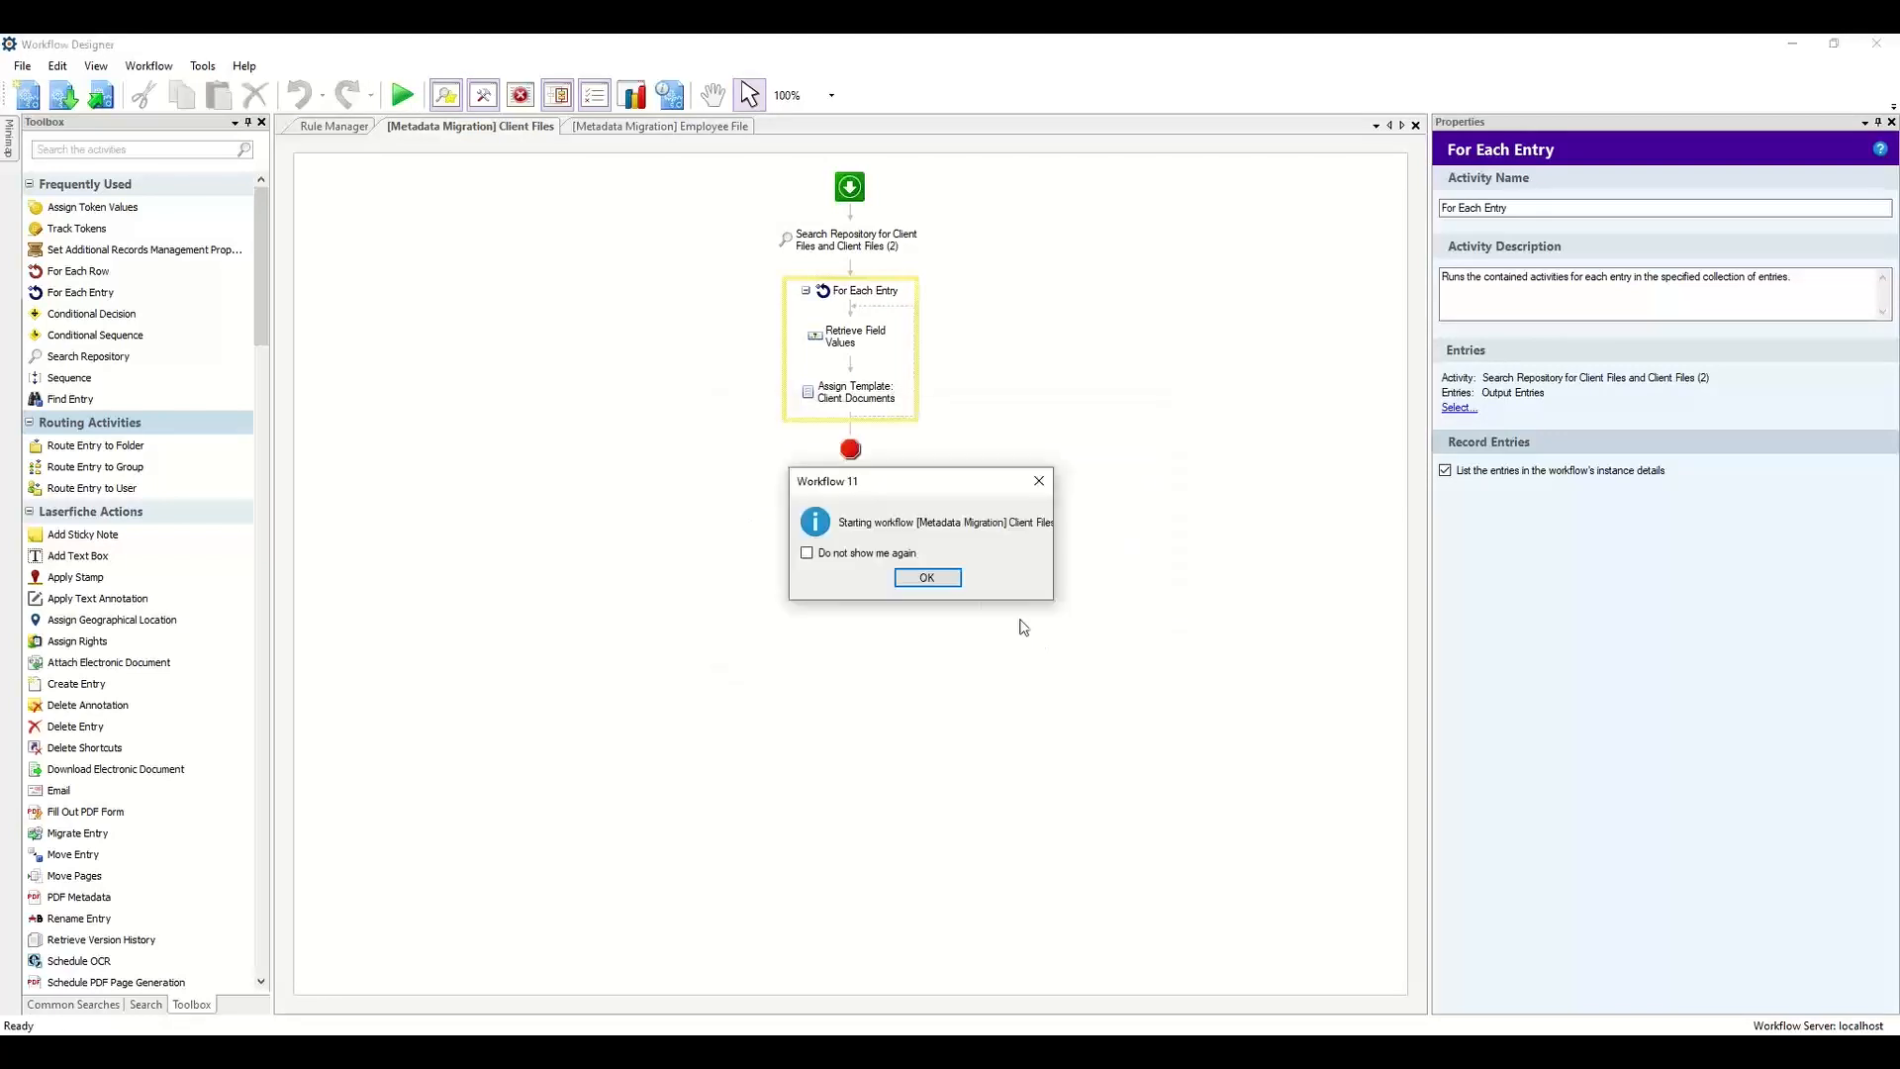
pyautogui.click(902, 577)
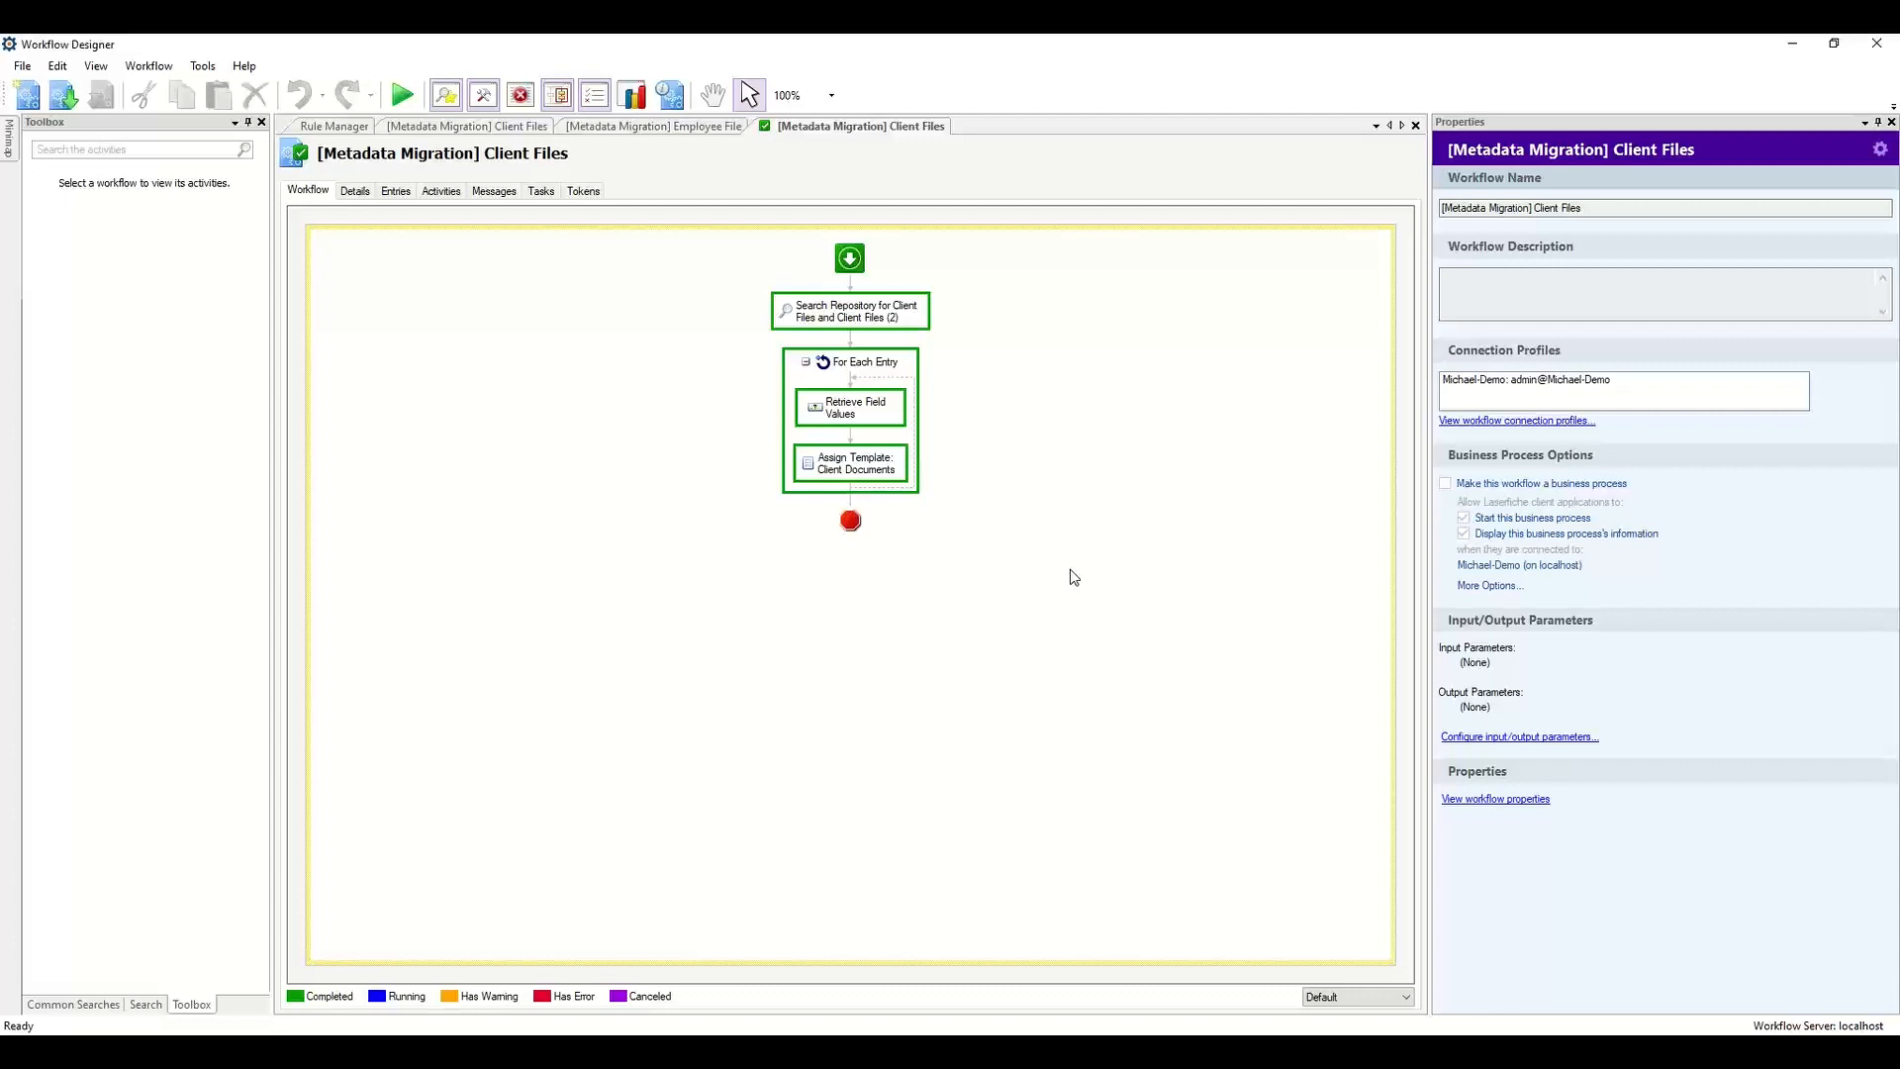
# Inspect the entries processed by the run, opening the New Format document to check its metadata fields.
pyautogui.click(387, 198)
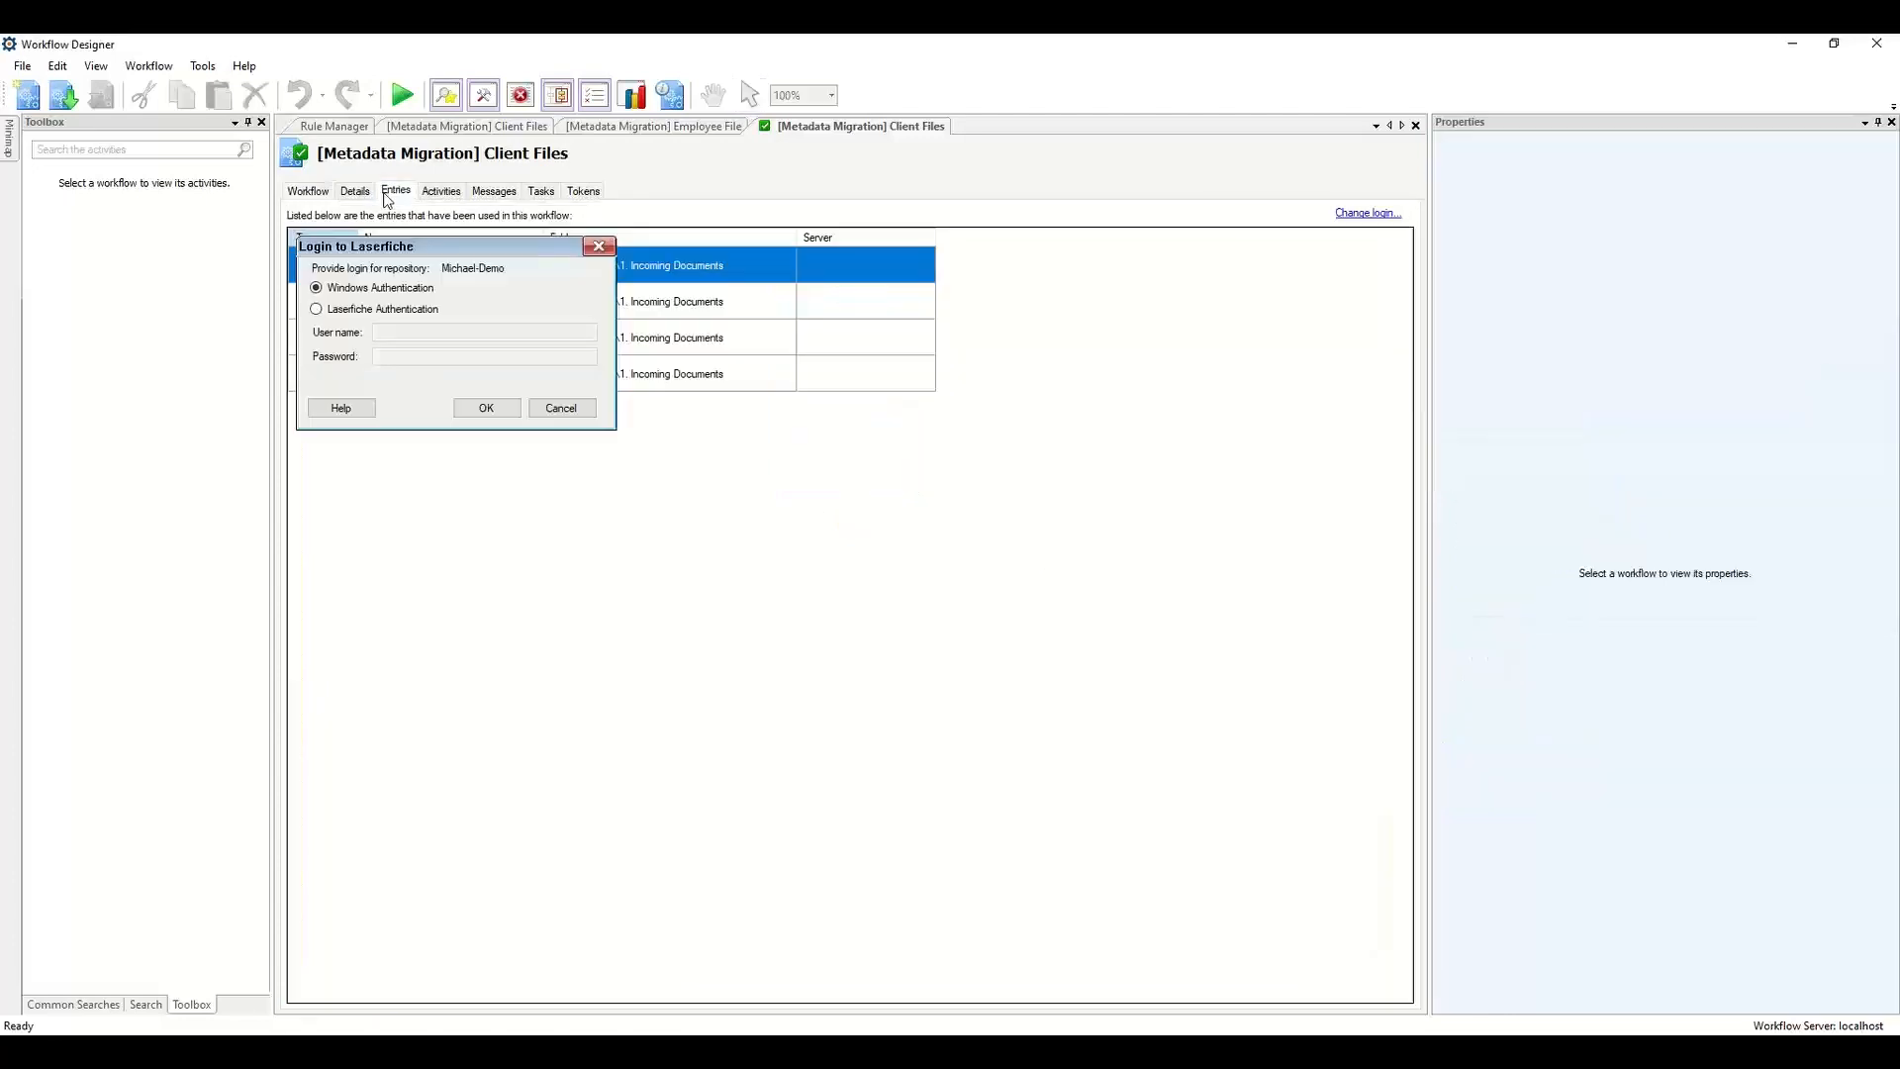
pyautogui.click(487, 408)
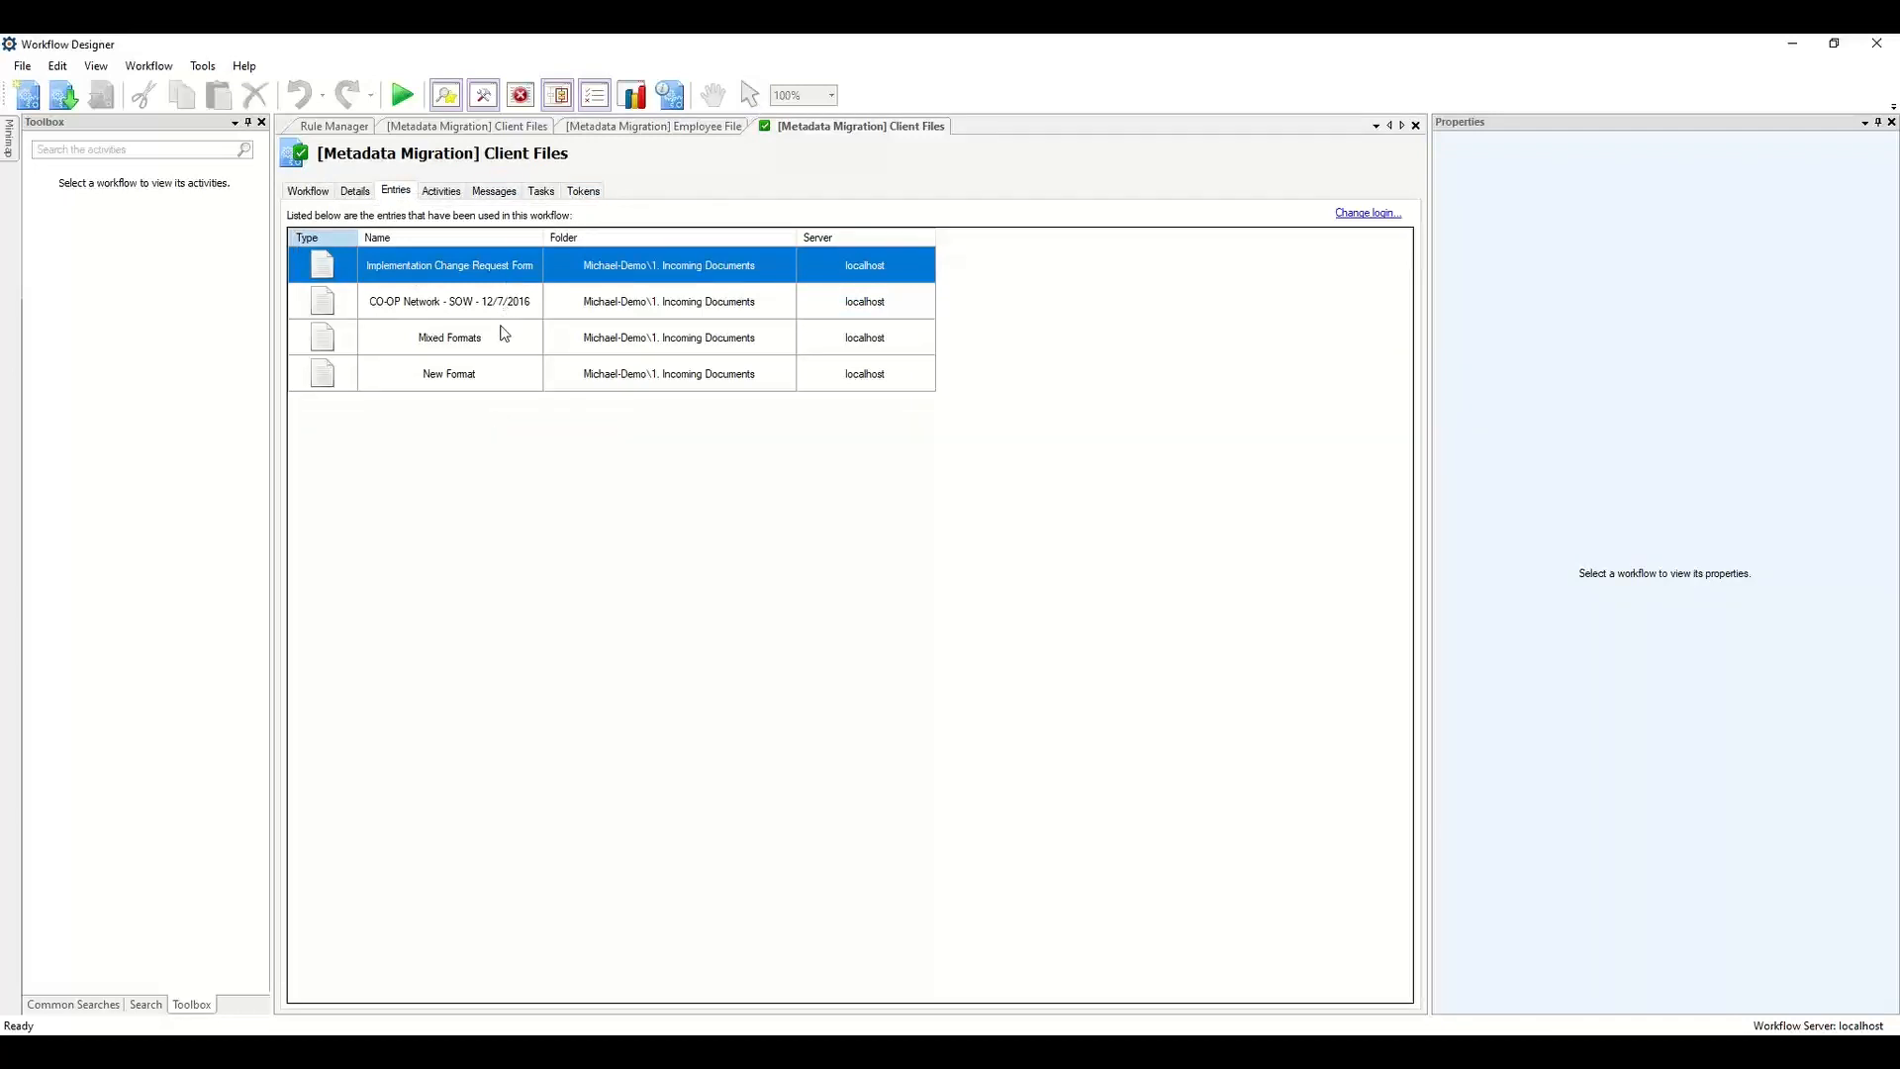
pyautogui.click(582, 372)
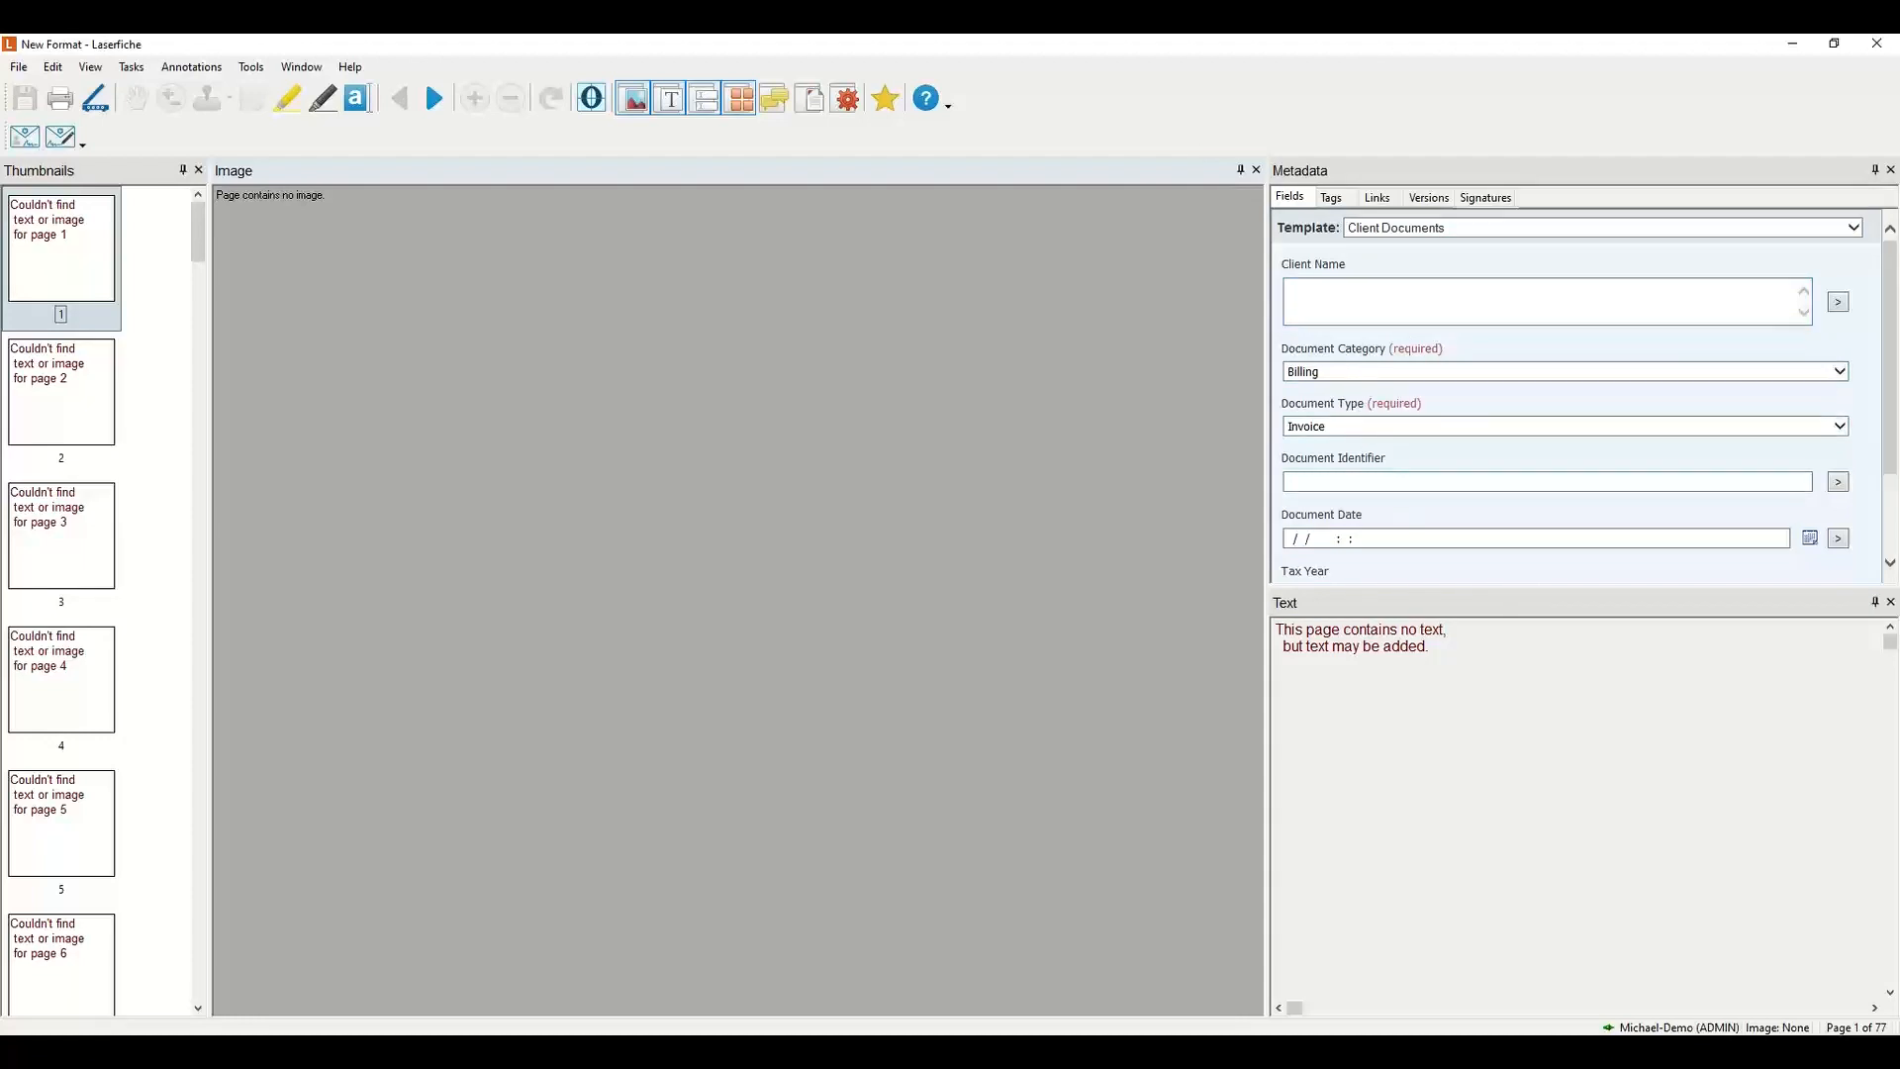
pyautogui.moveTo(1894, 400); pyautogui.dragTo(1894, 469)
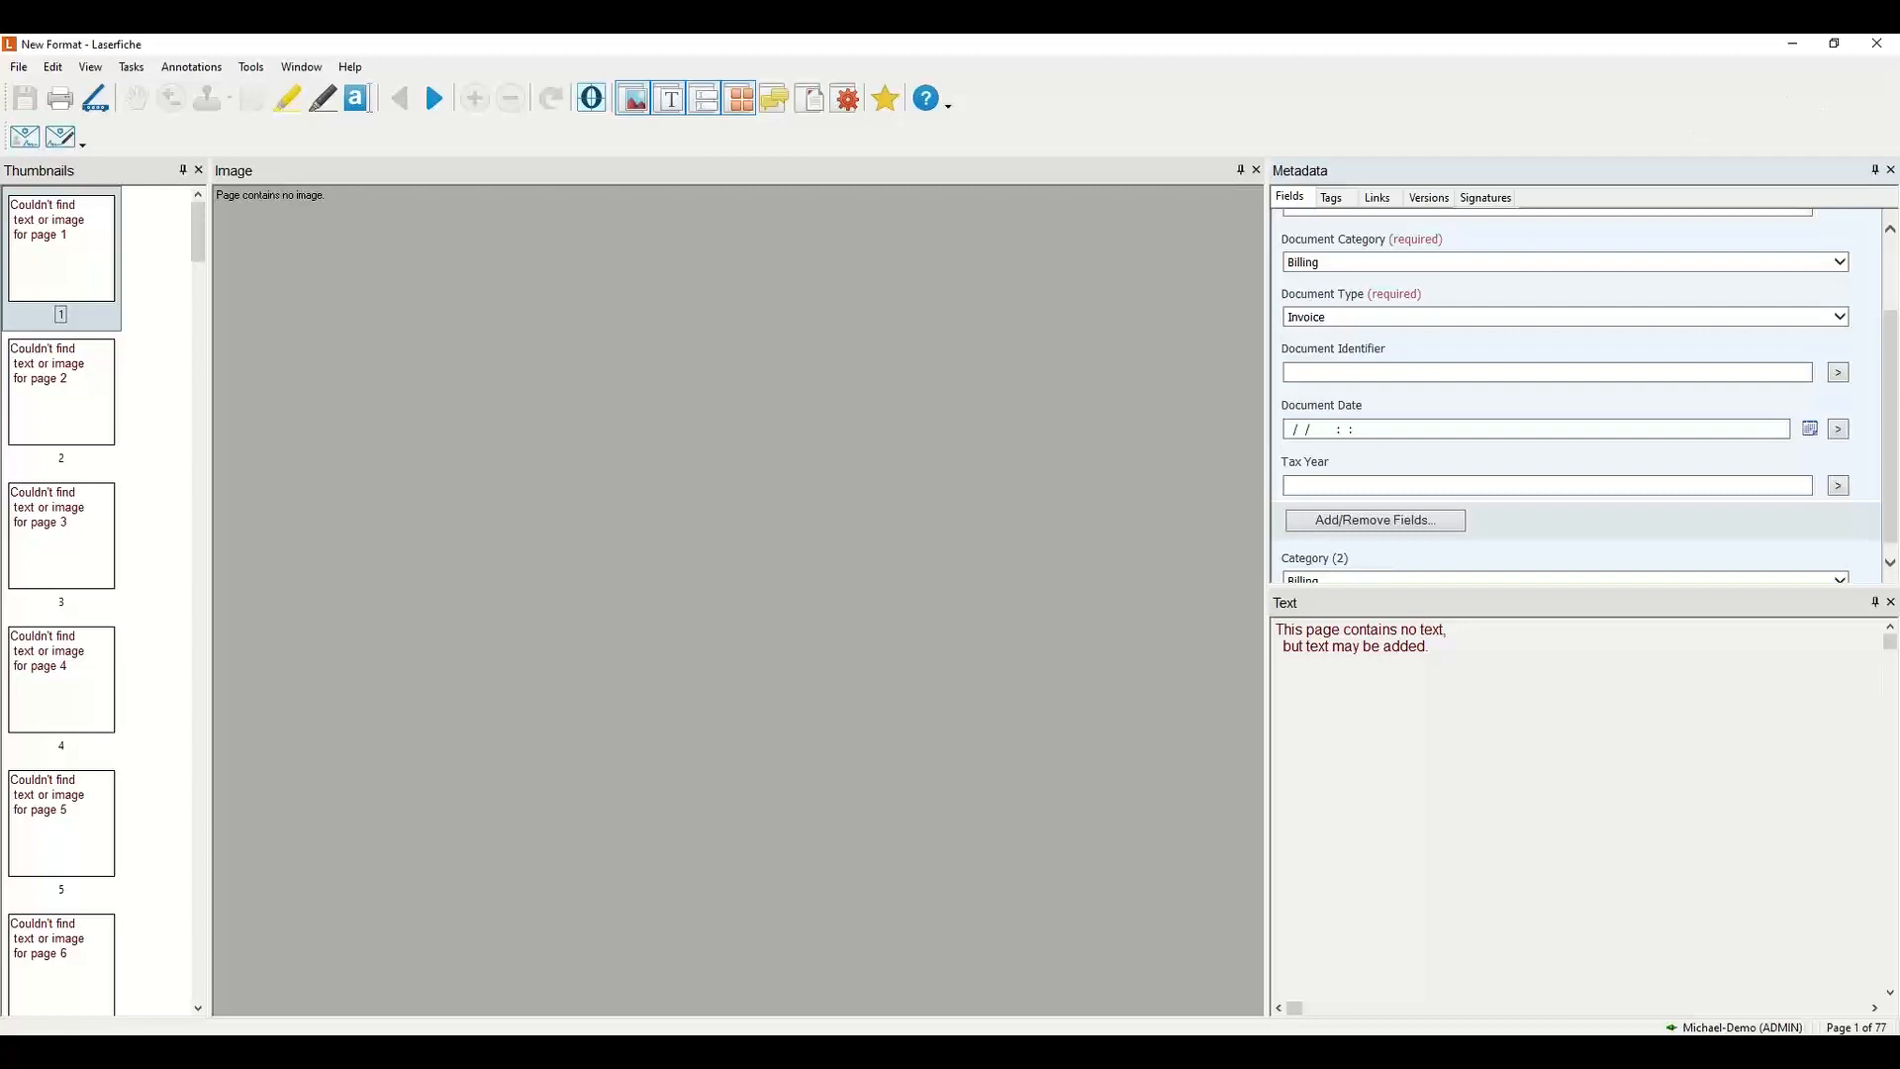
pyautogui.click(1877, 44)
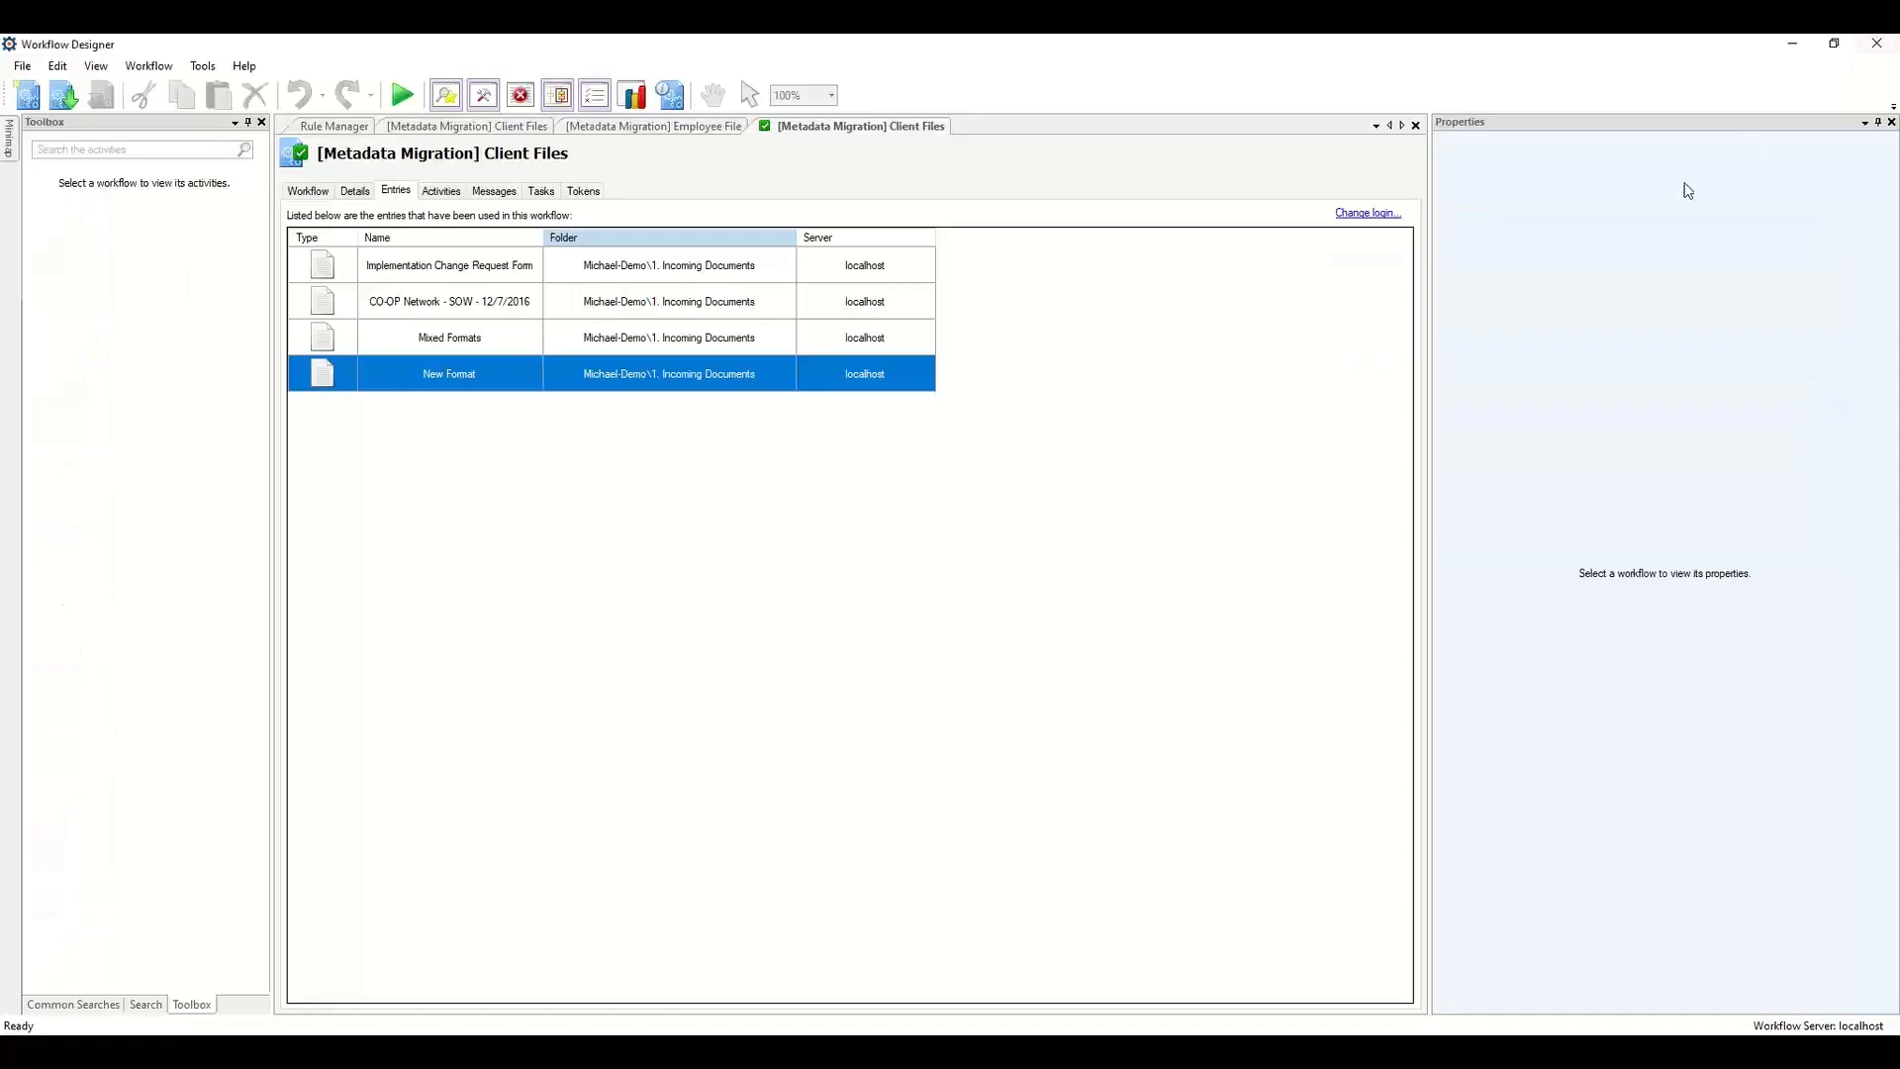
# Review the Folder and Document branches and template assignments of the Employee File migration workflow.
pyautogui.click(644, 128)
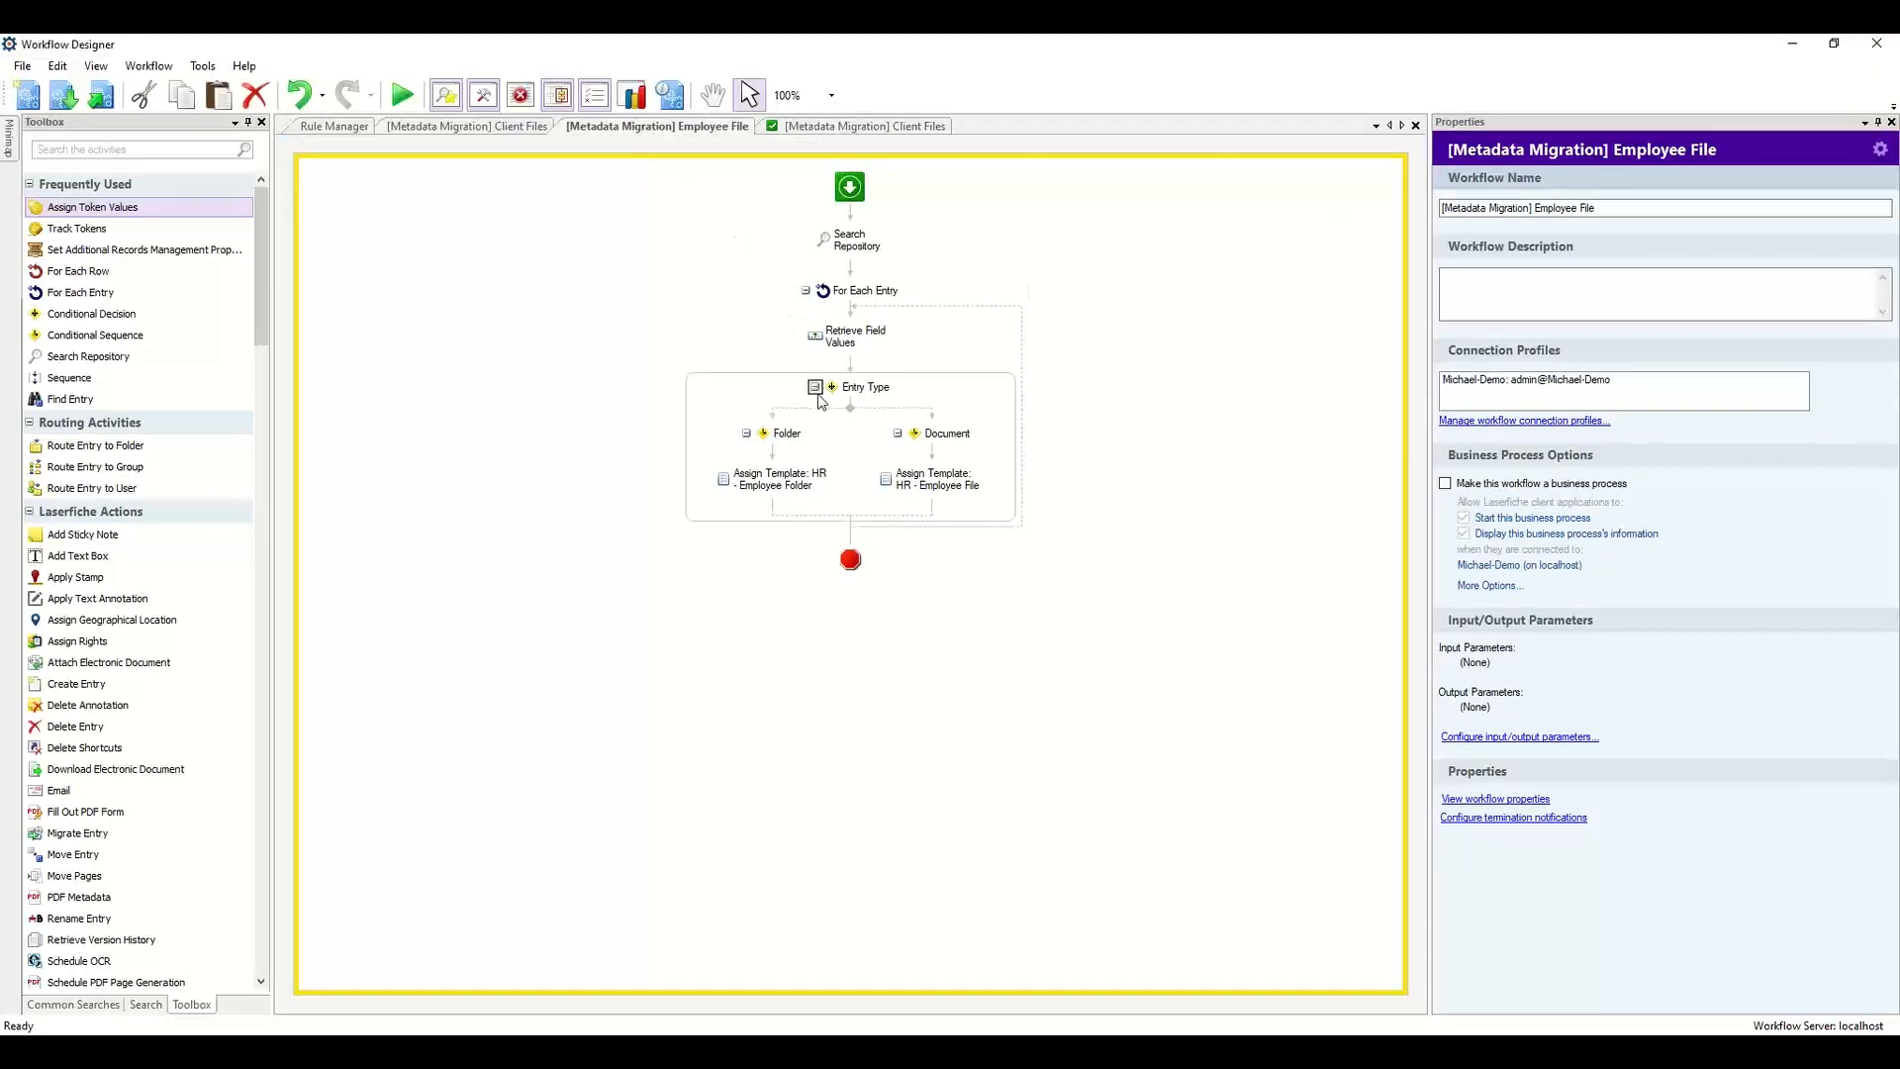
pyautogui.click(804, 439)
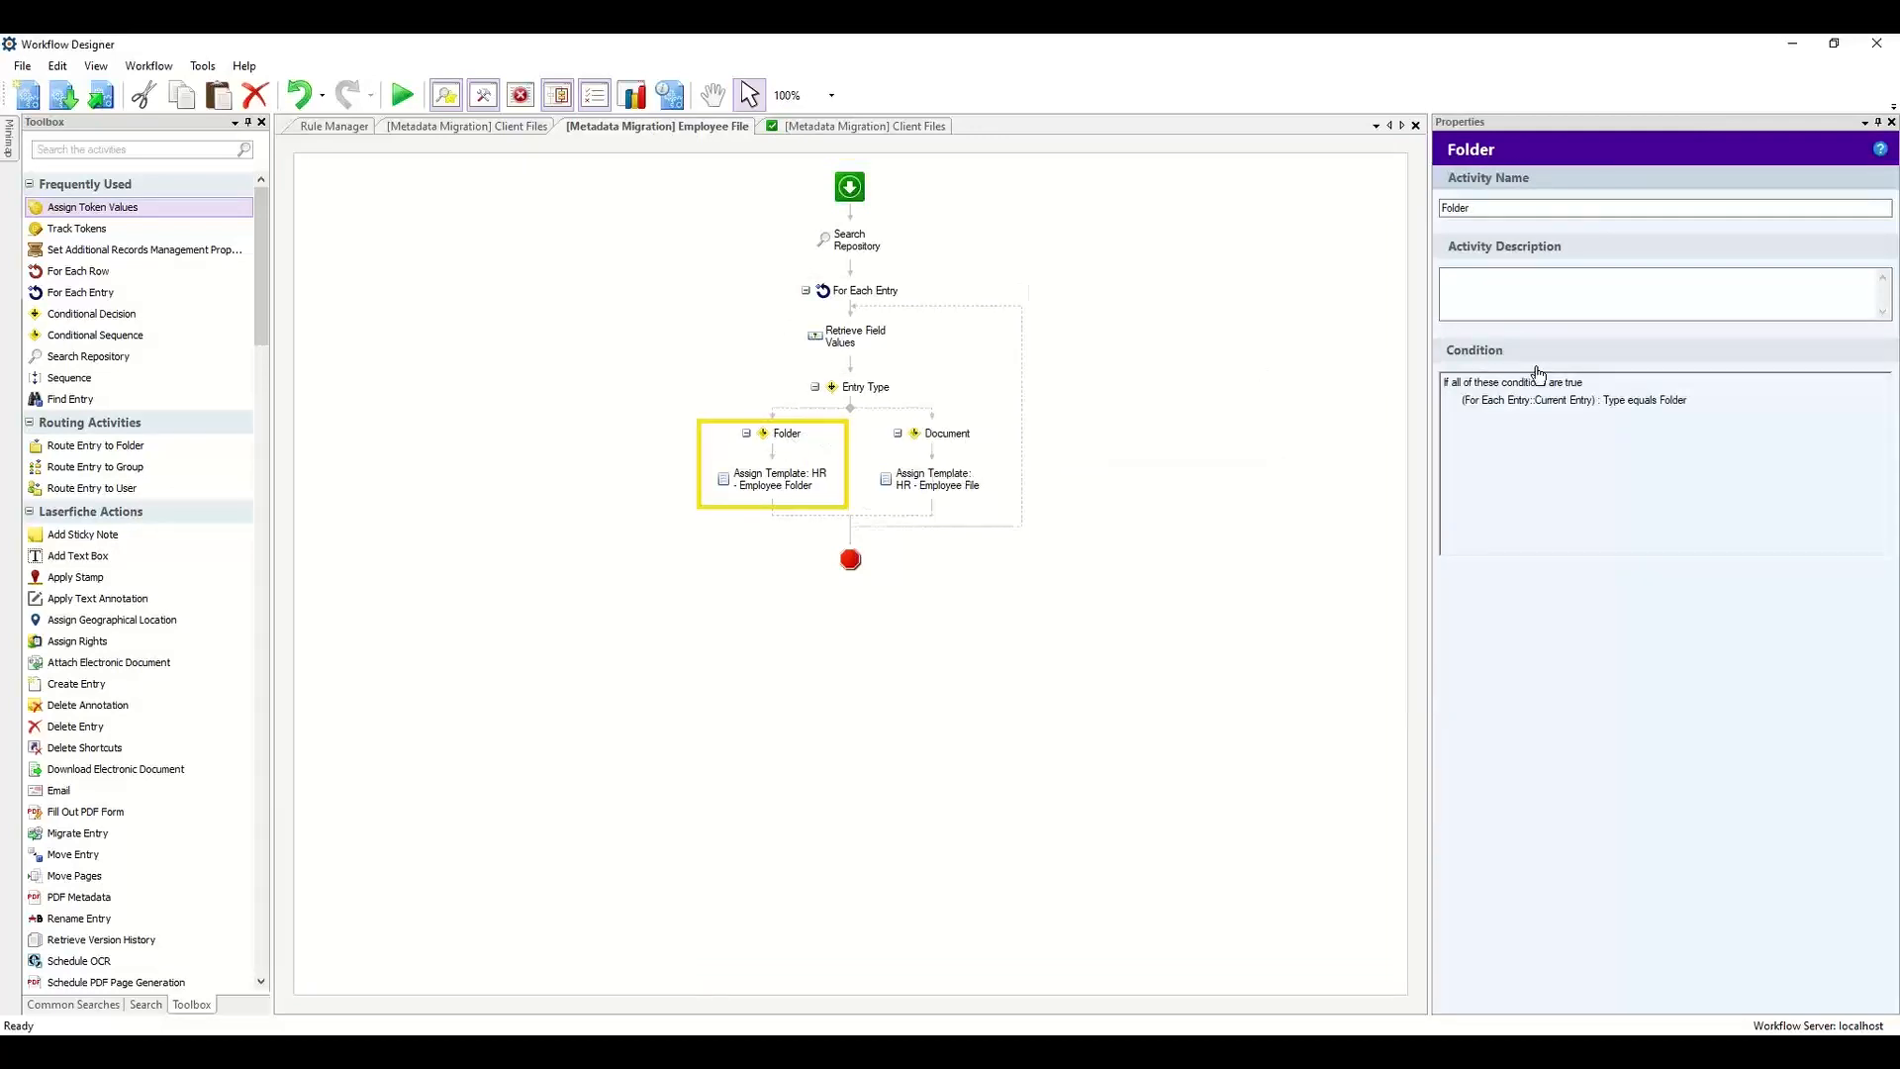
pyautogui.click(958, 453)
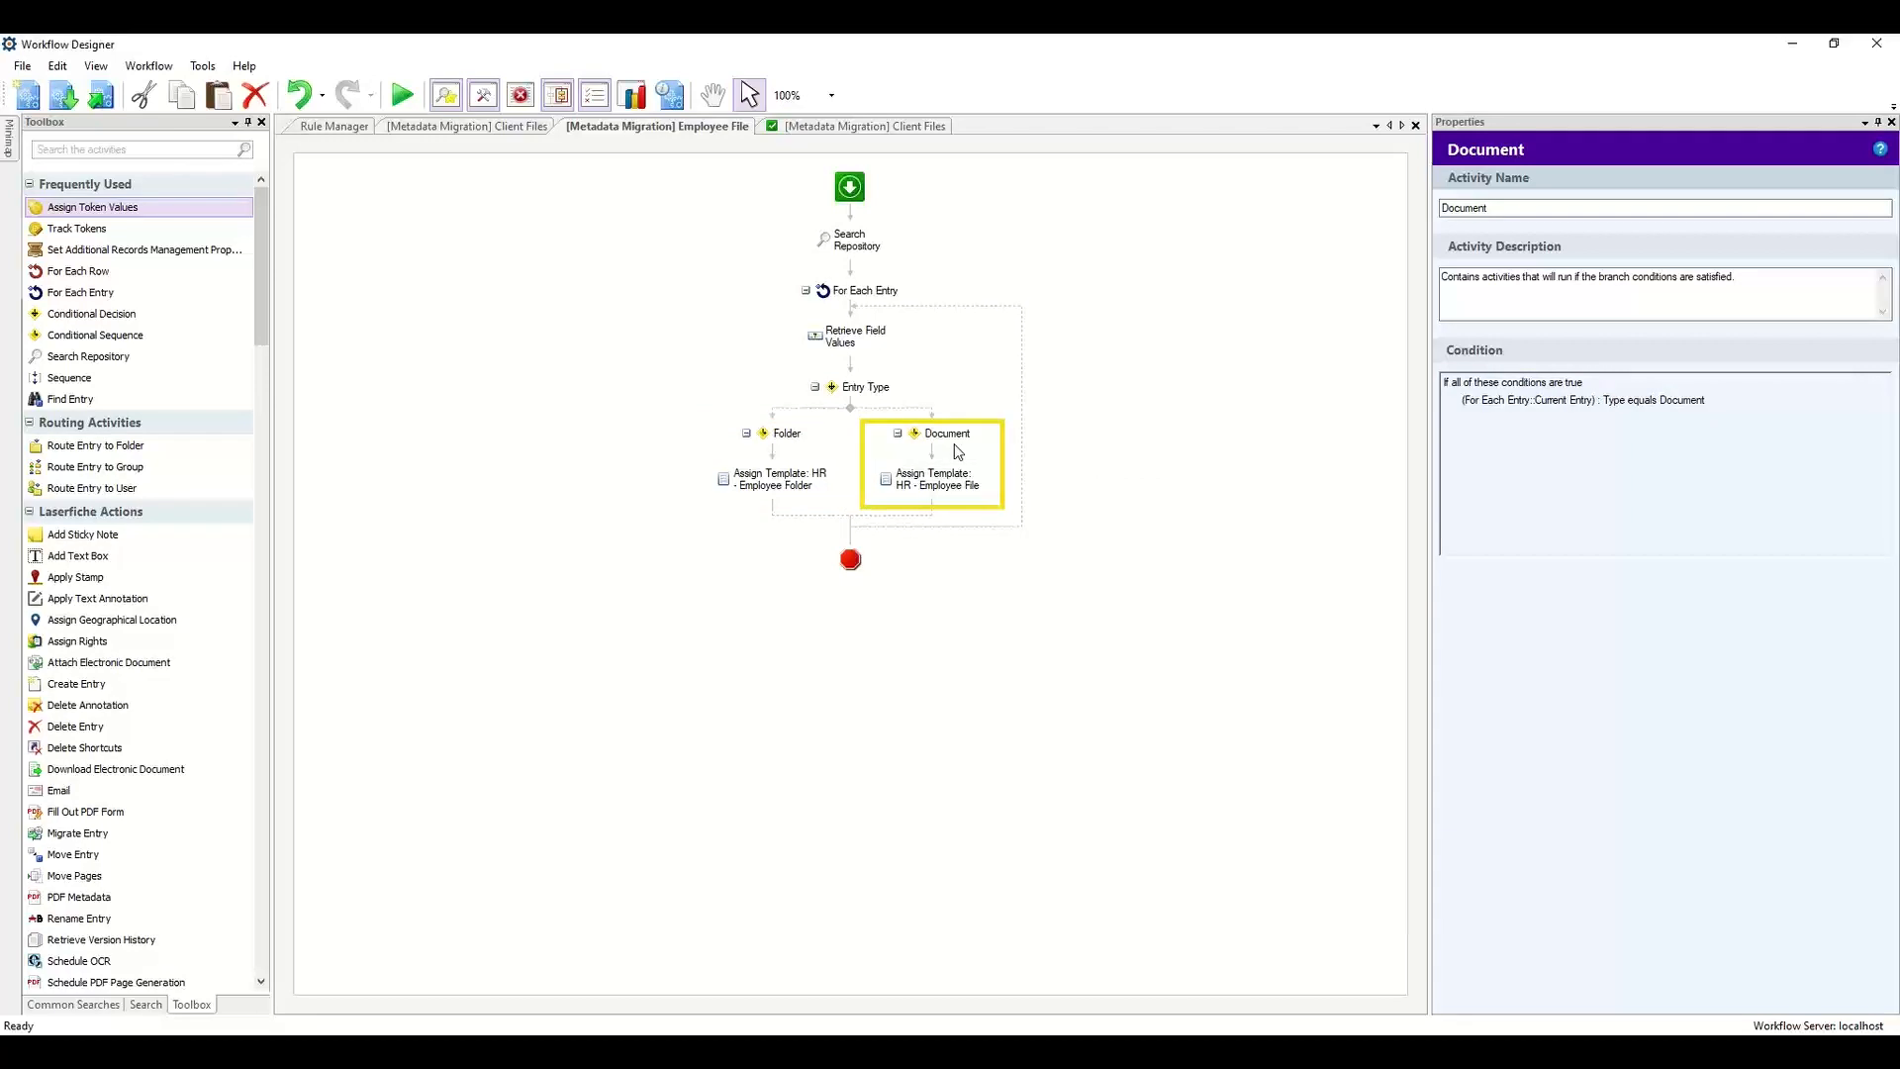
pyautogui.click(763, 494)
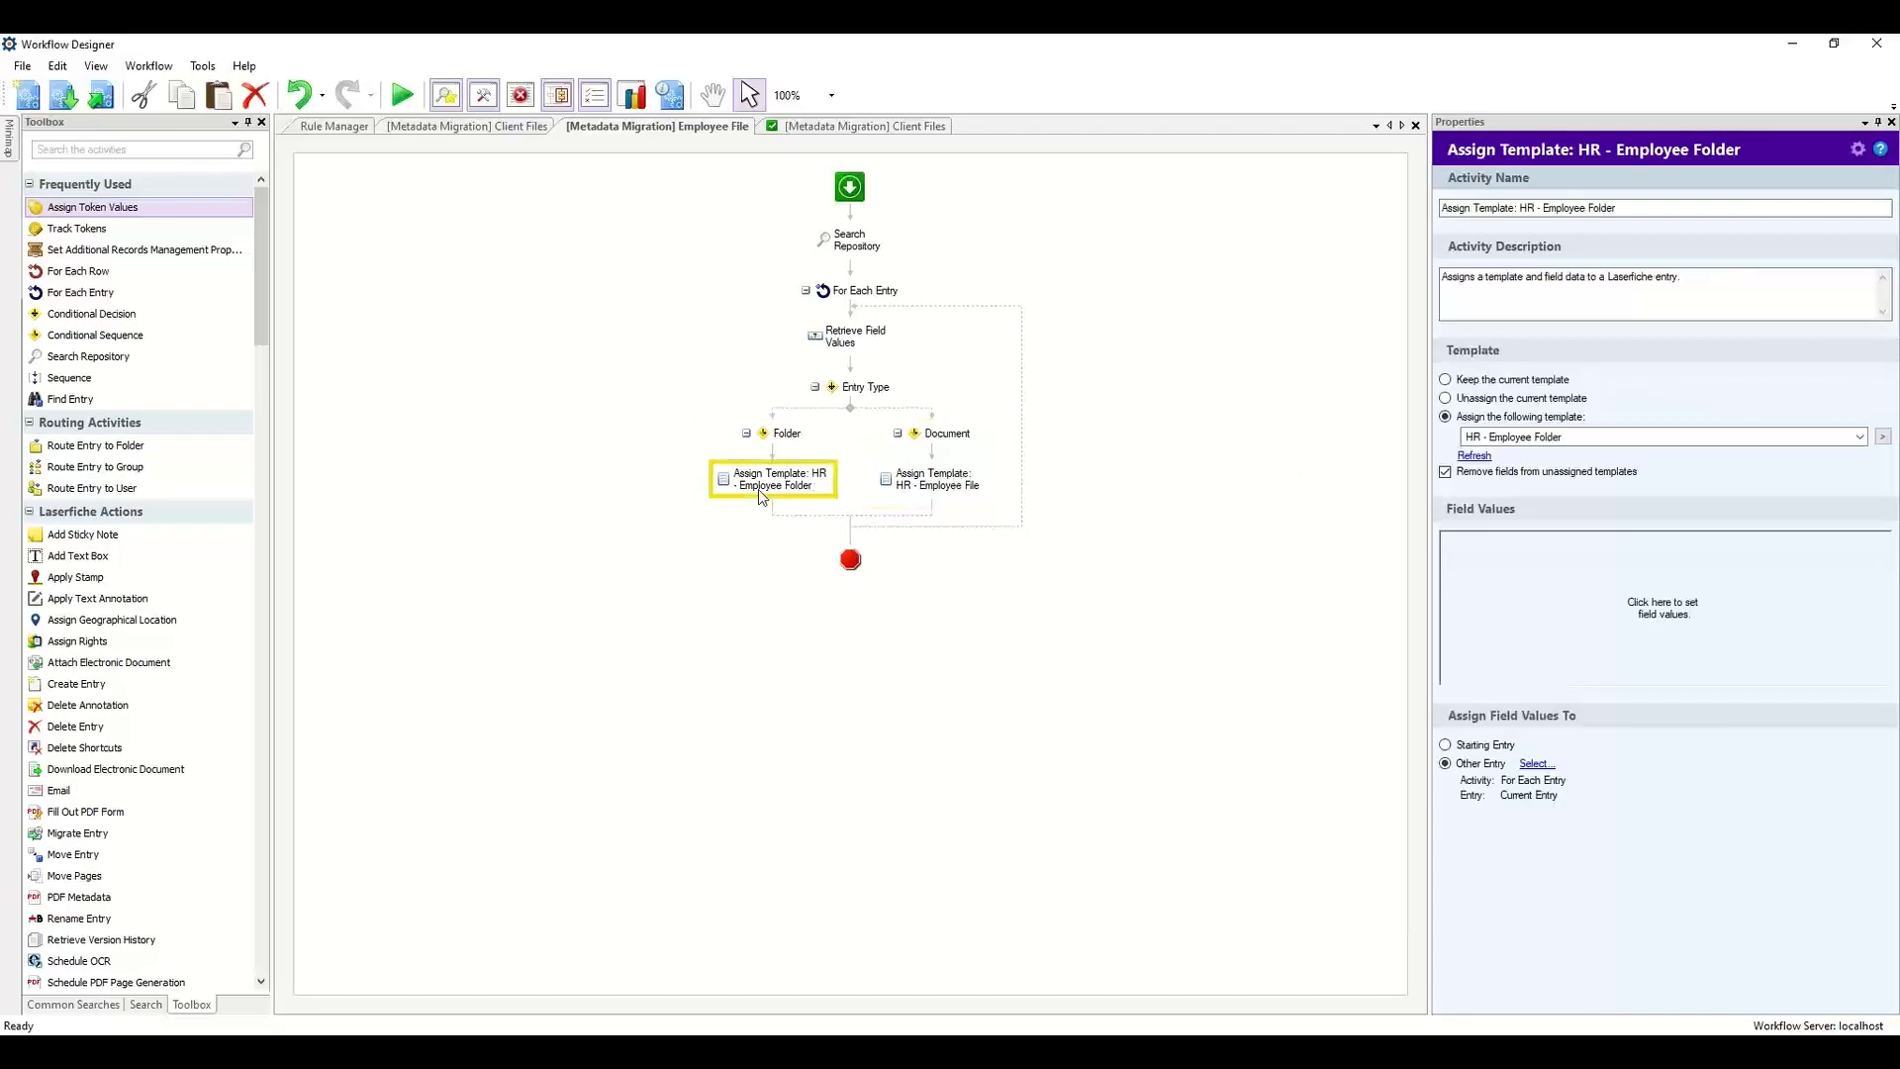
# Add all fields of the HR - Employee Folder template to the folder's Assign Template field values.
pyautogui.click(1512, 608)
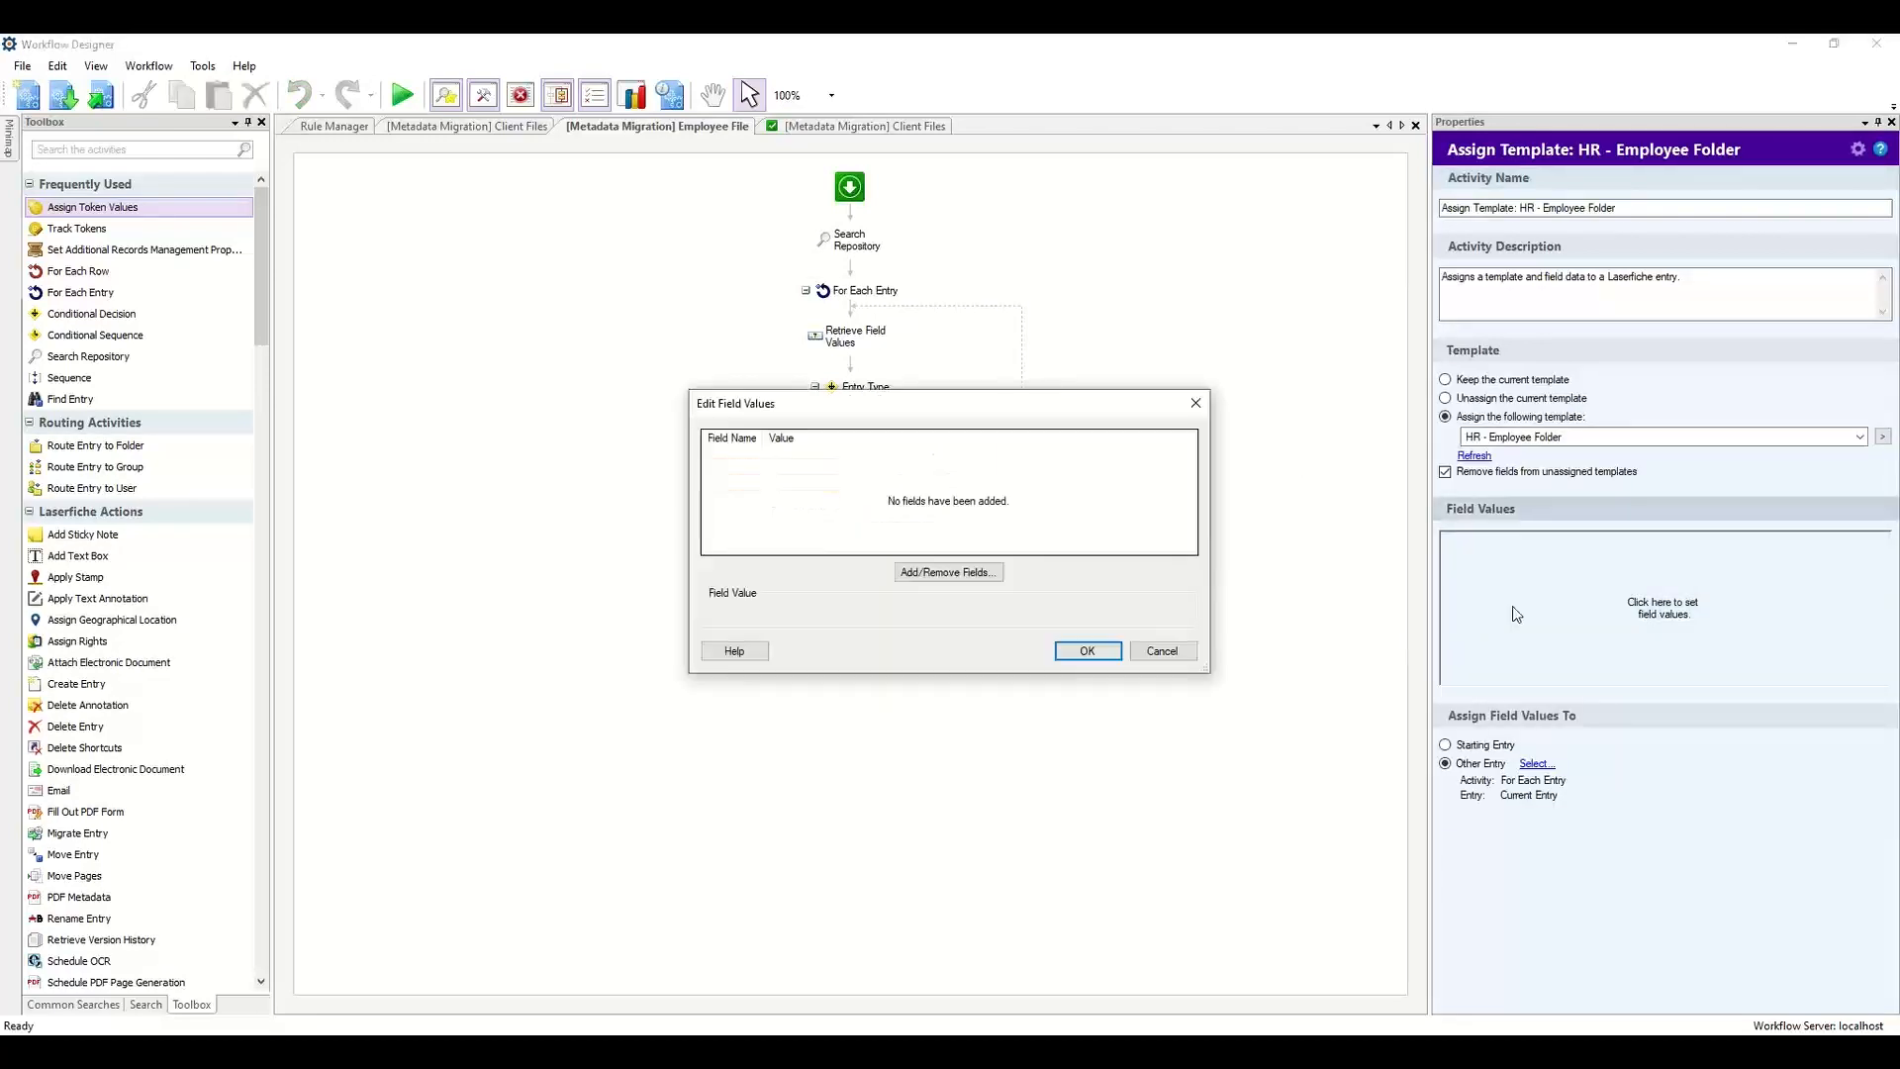
pyautogui.click(978, 574)
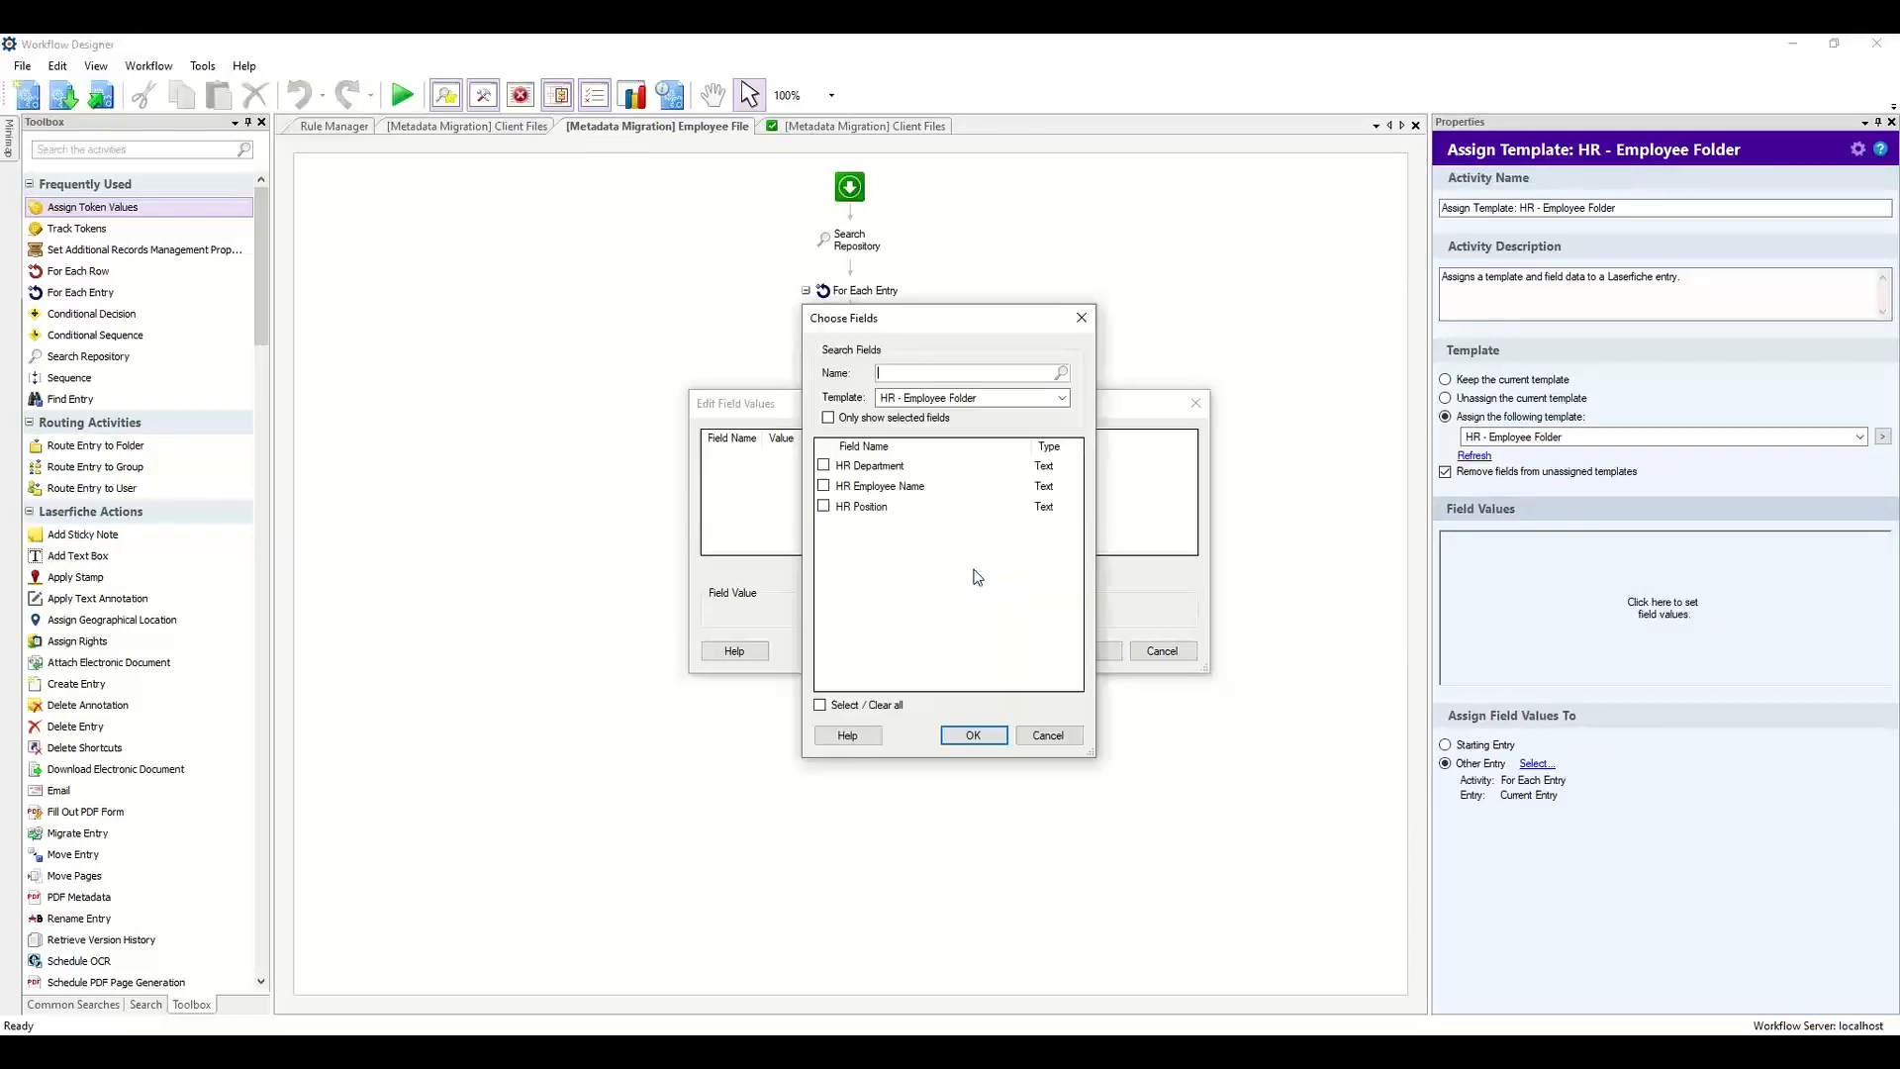
pyautogui.click(819, 706)
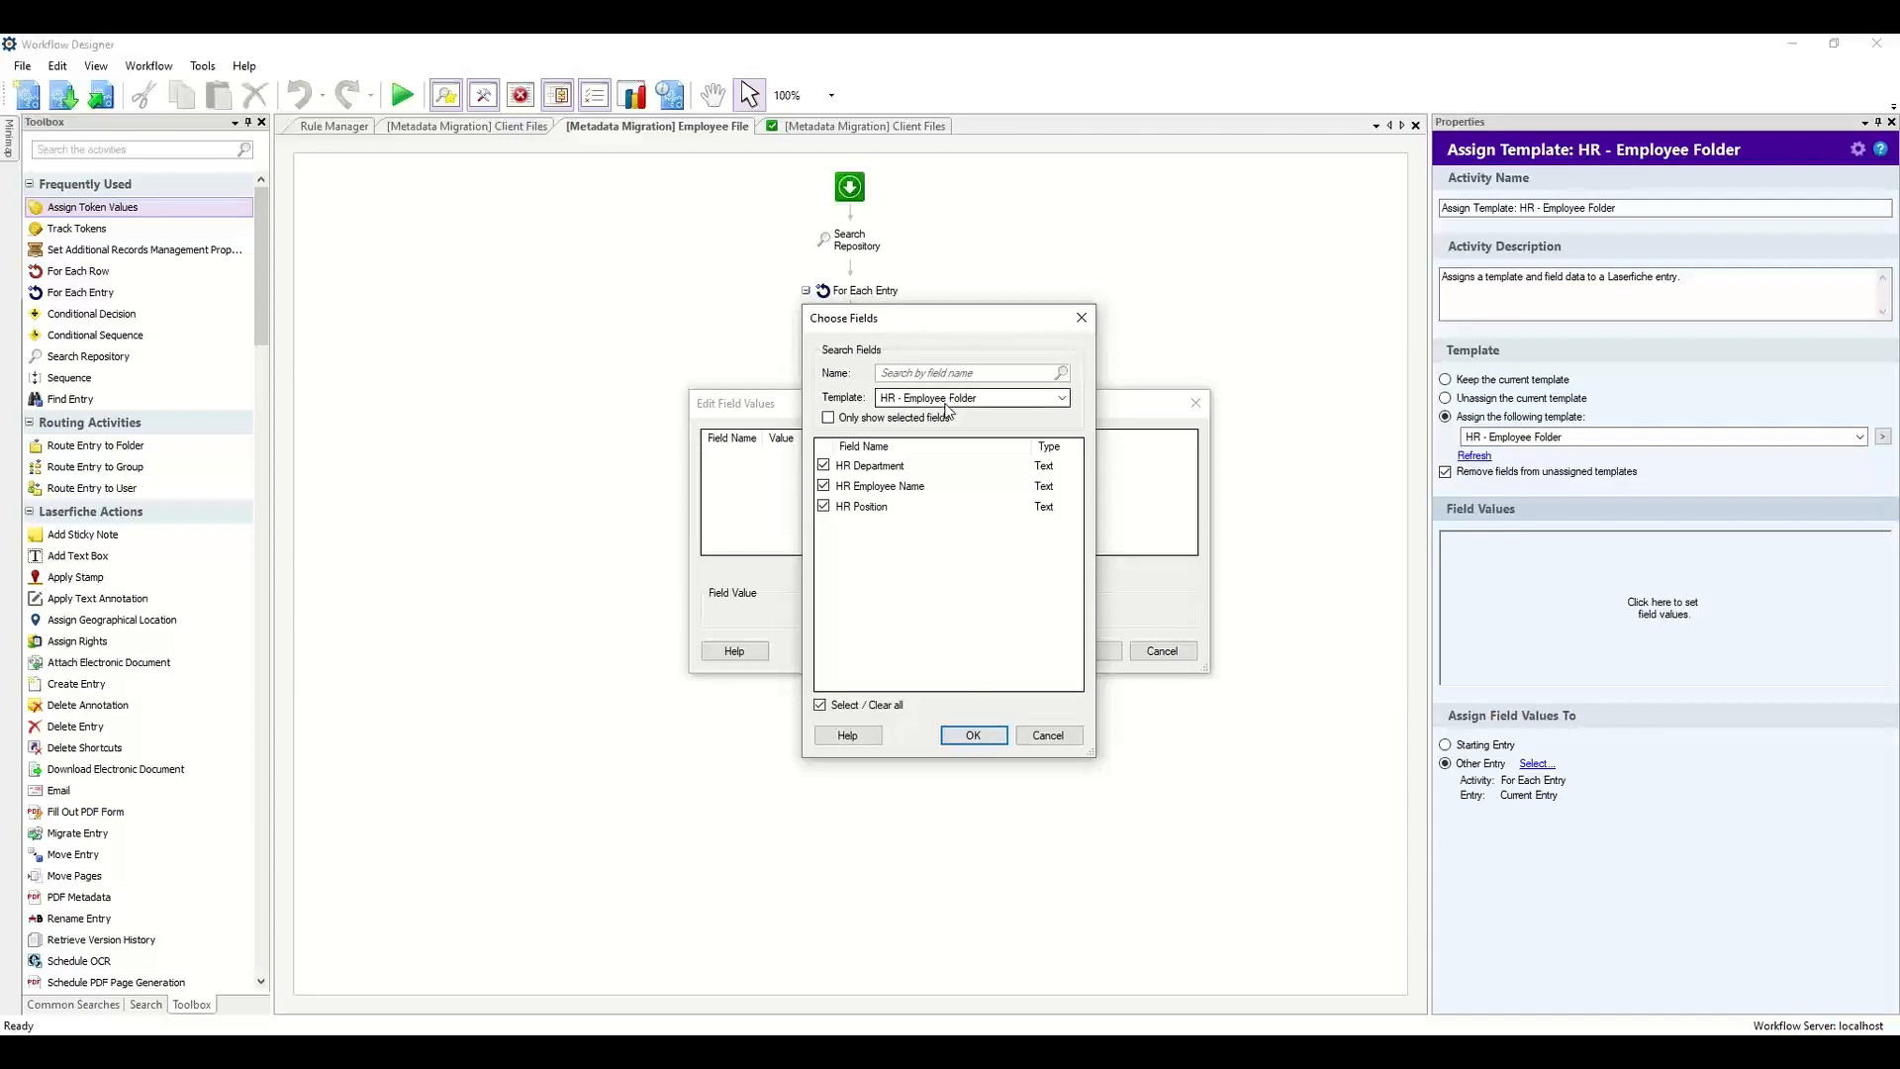
pyautogui.click(971, 733)
# Map HR Department, HR Employee Name and HR Position to the retrieved Department, Employee Name and Position field tokens.
pyautogui.click(1184, 613)
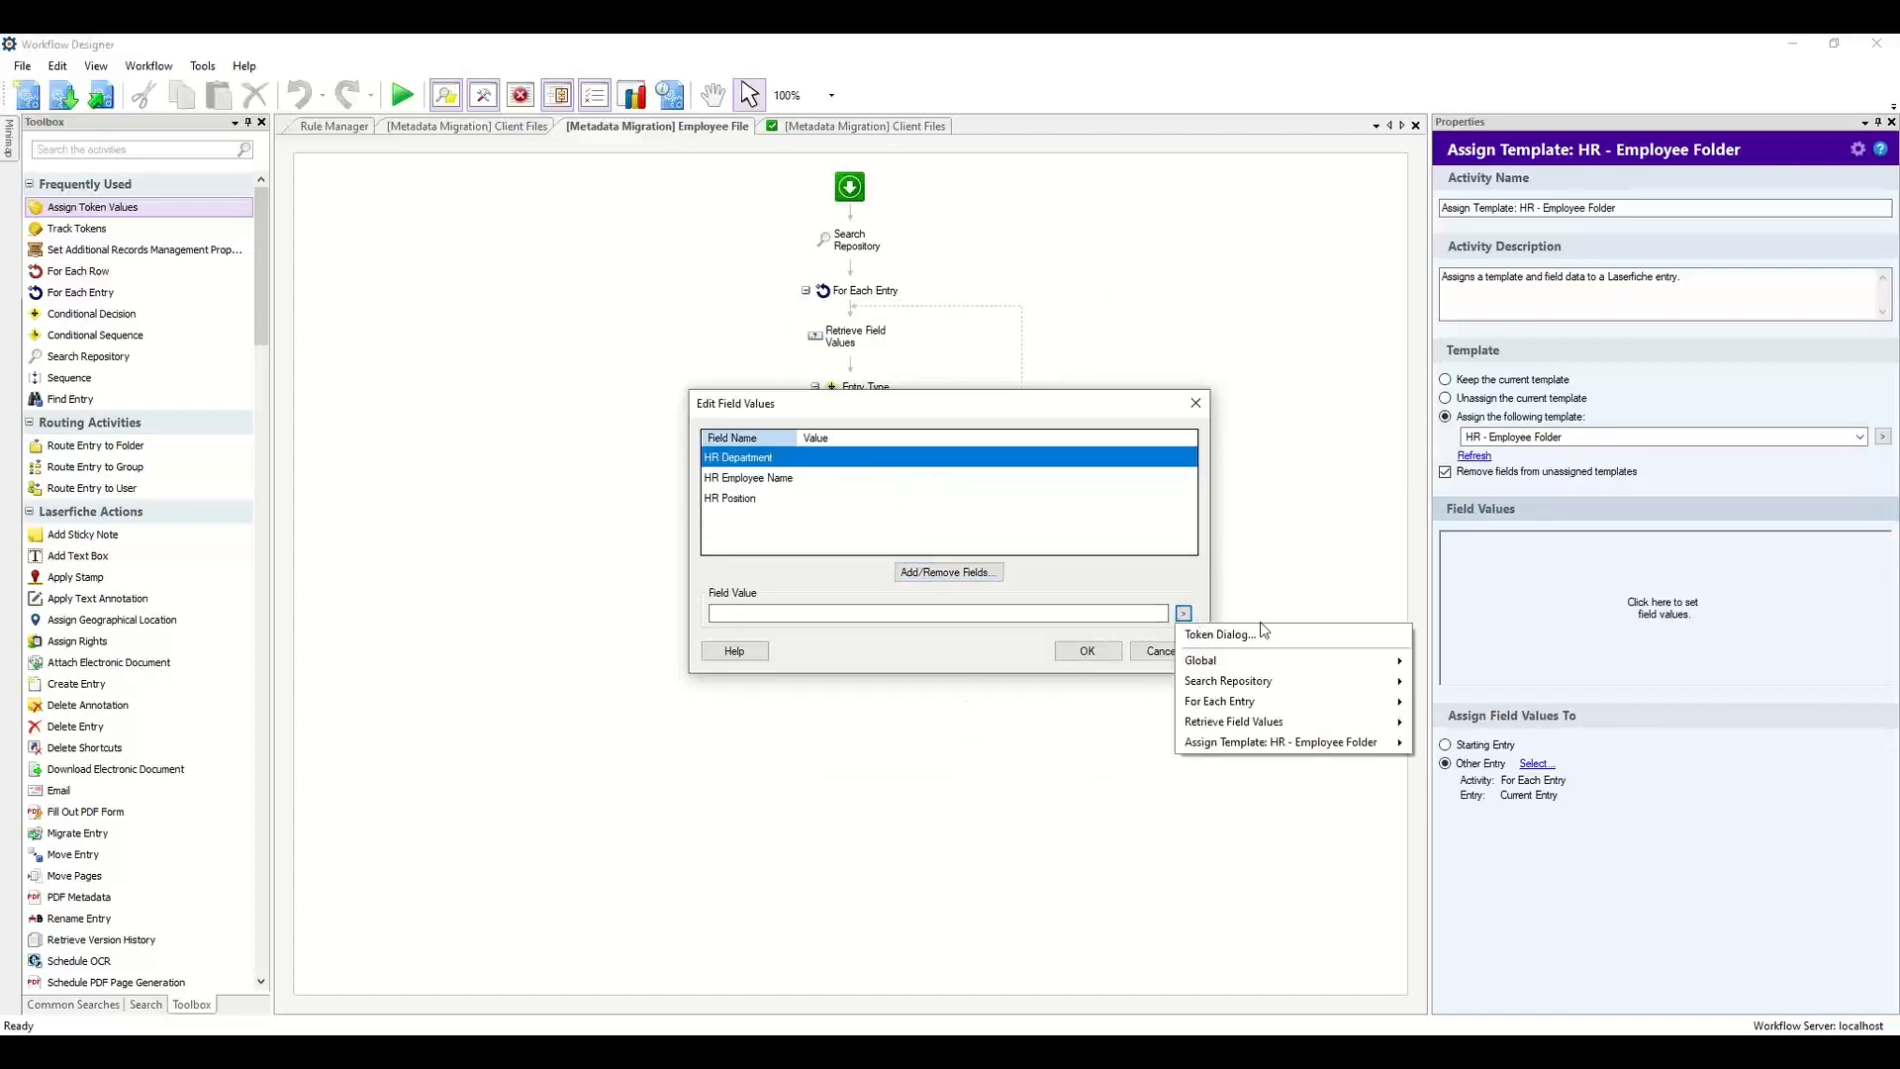
pyautogui.moveTo(1311, 723)
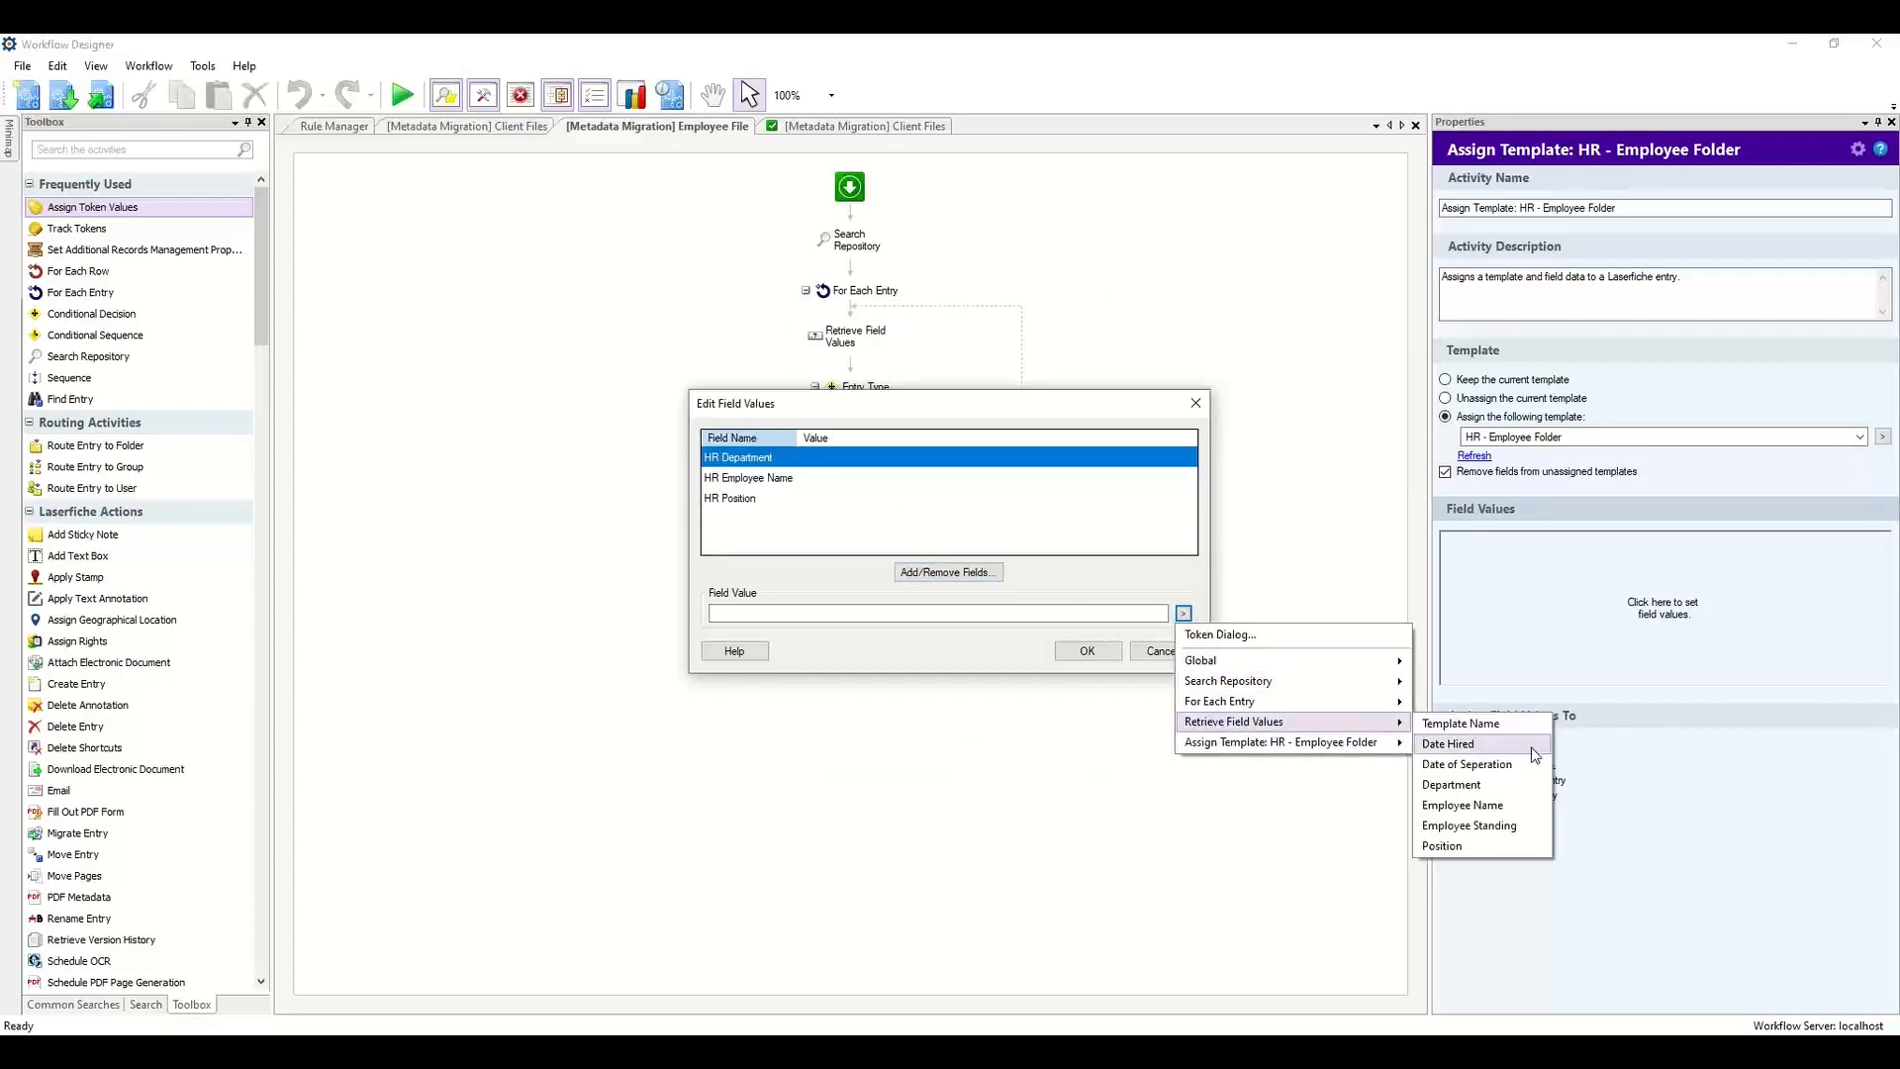
pyautogui.click(1529, 796)
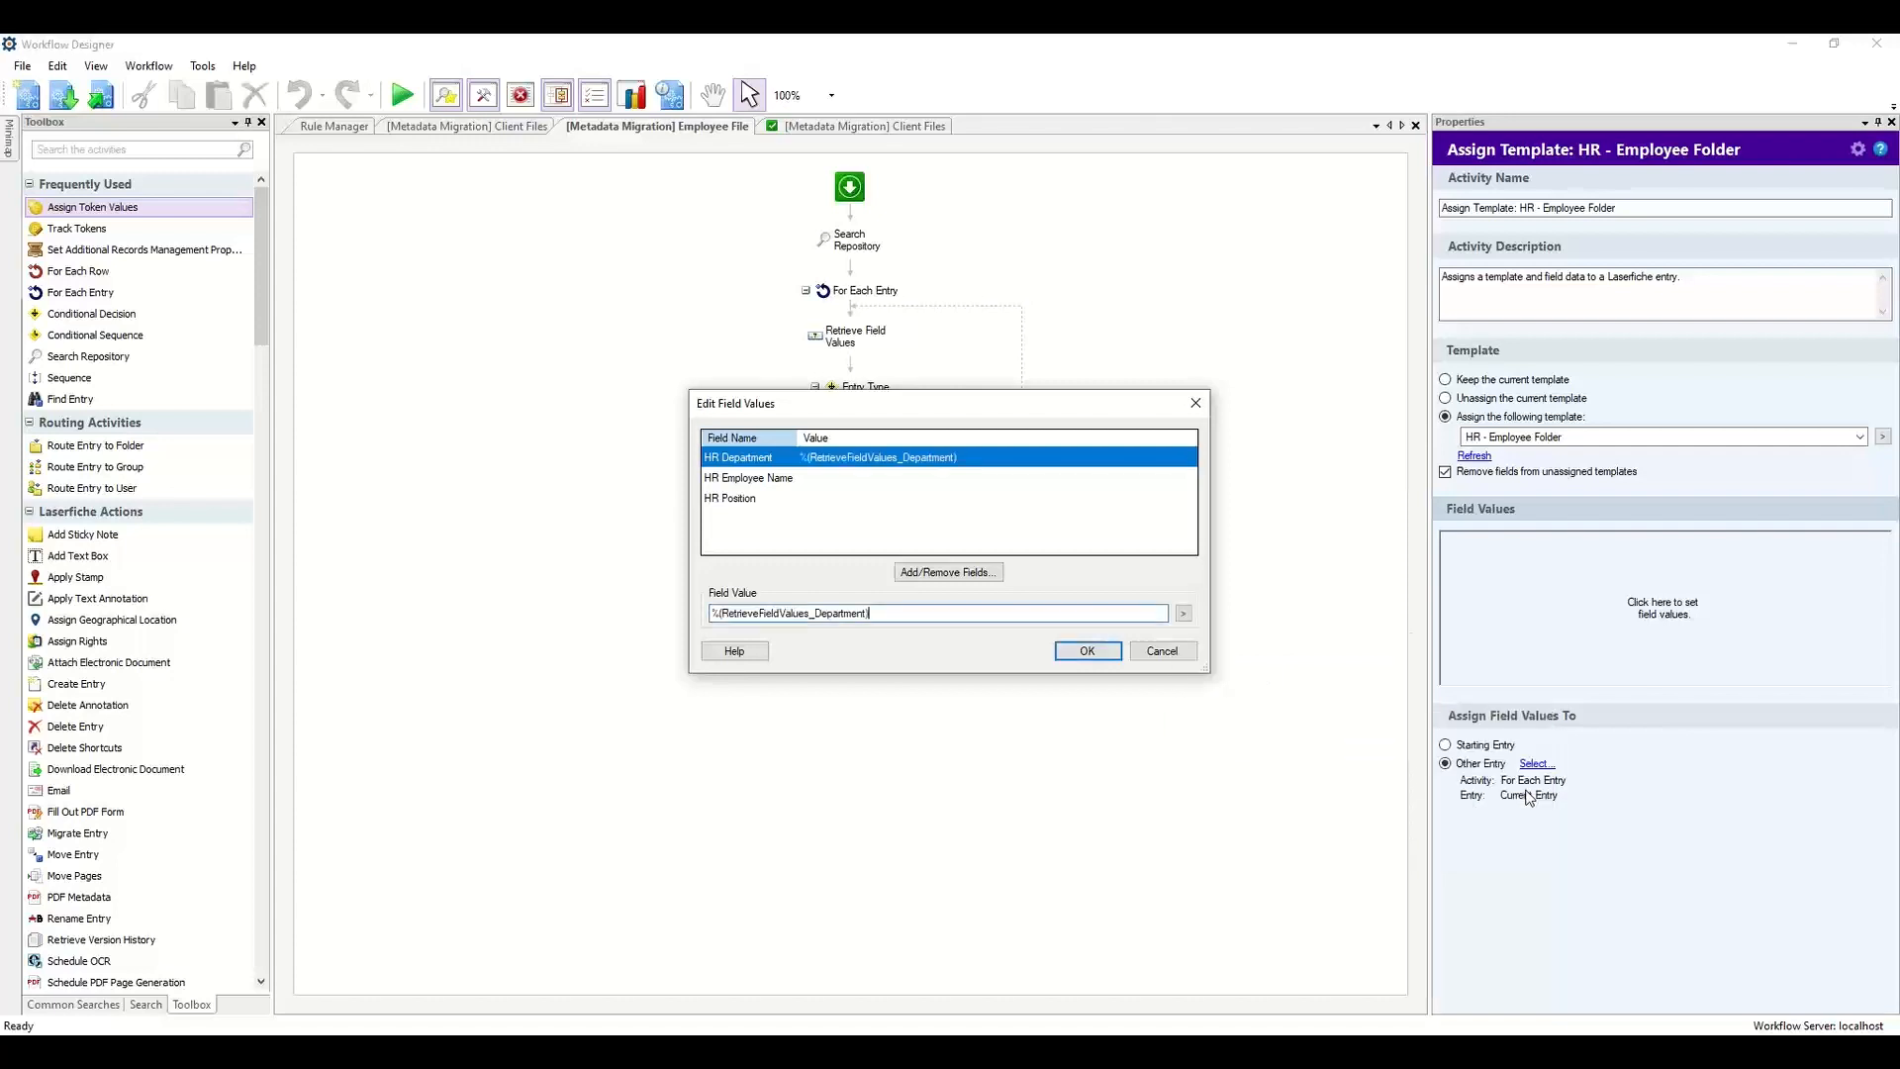
pyautogui.click(752, 483)
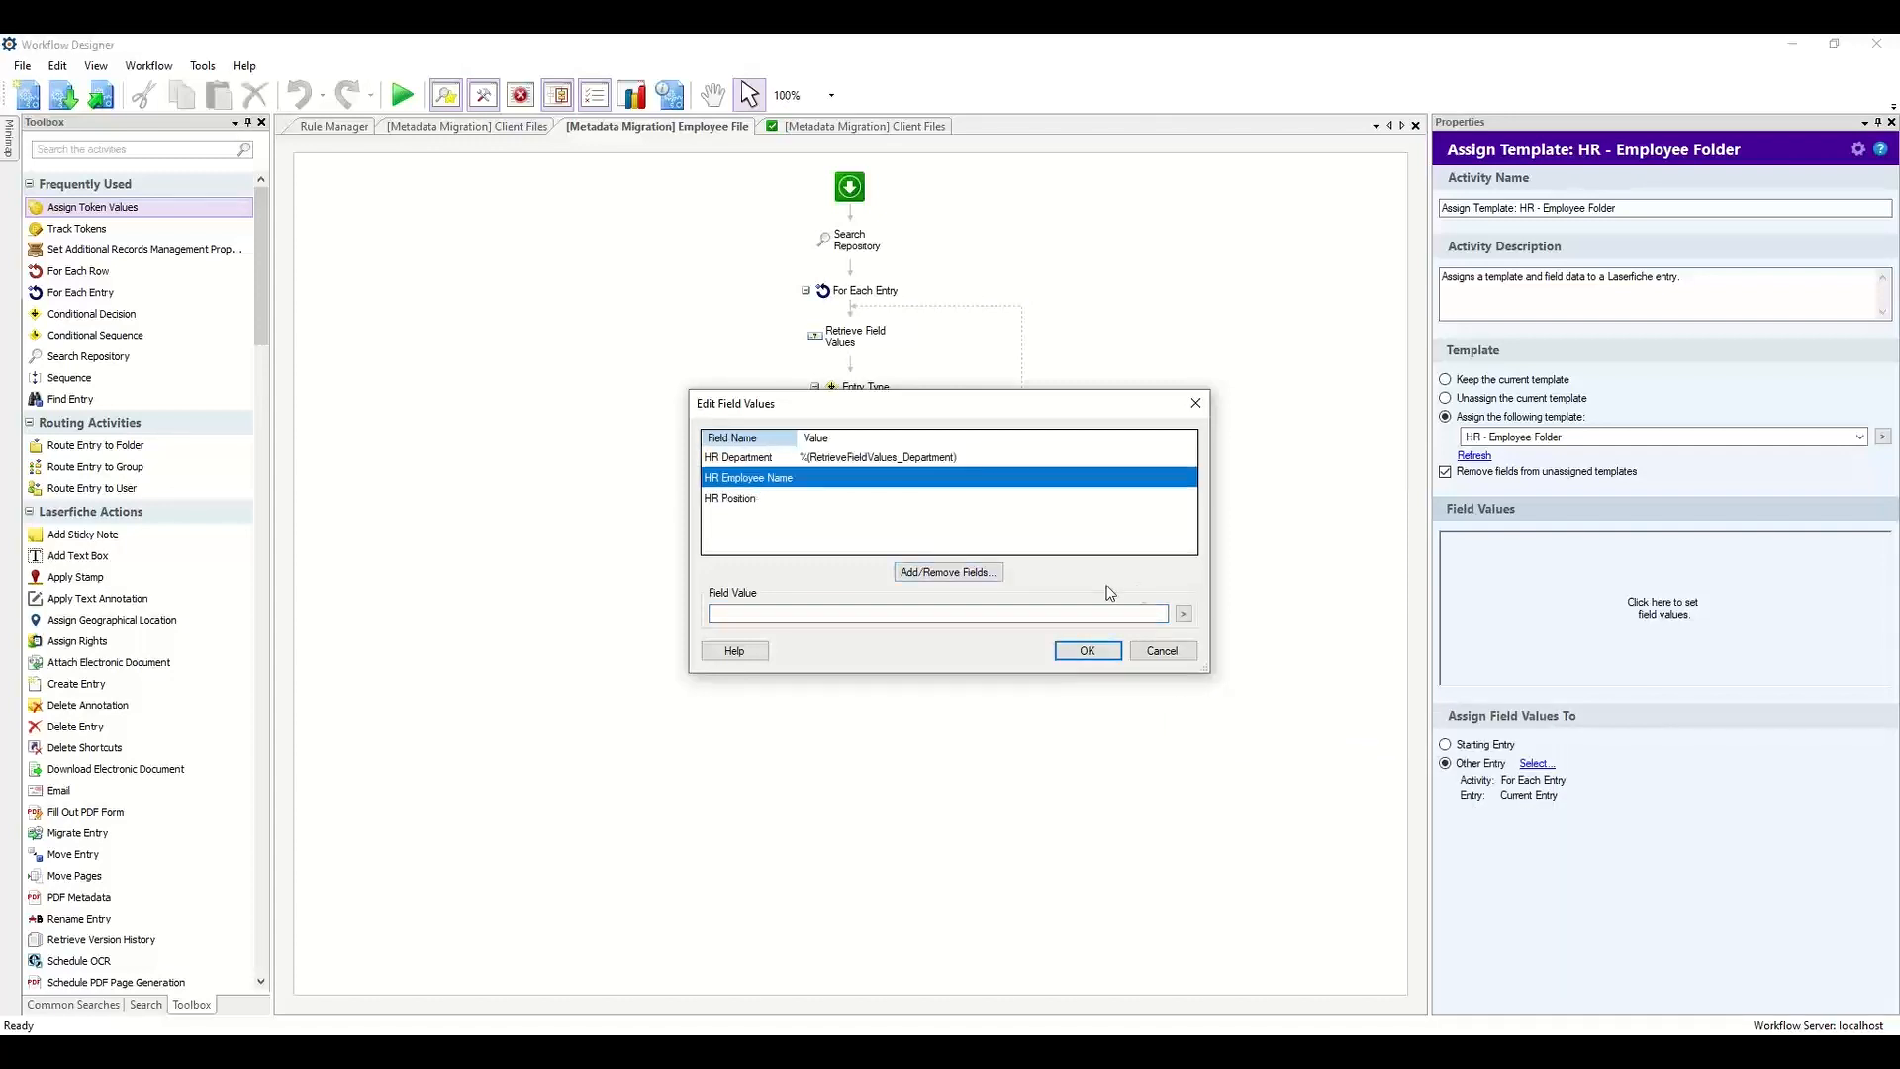
pyautogui.click(1184, 615)
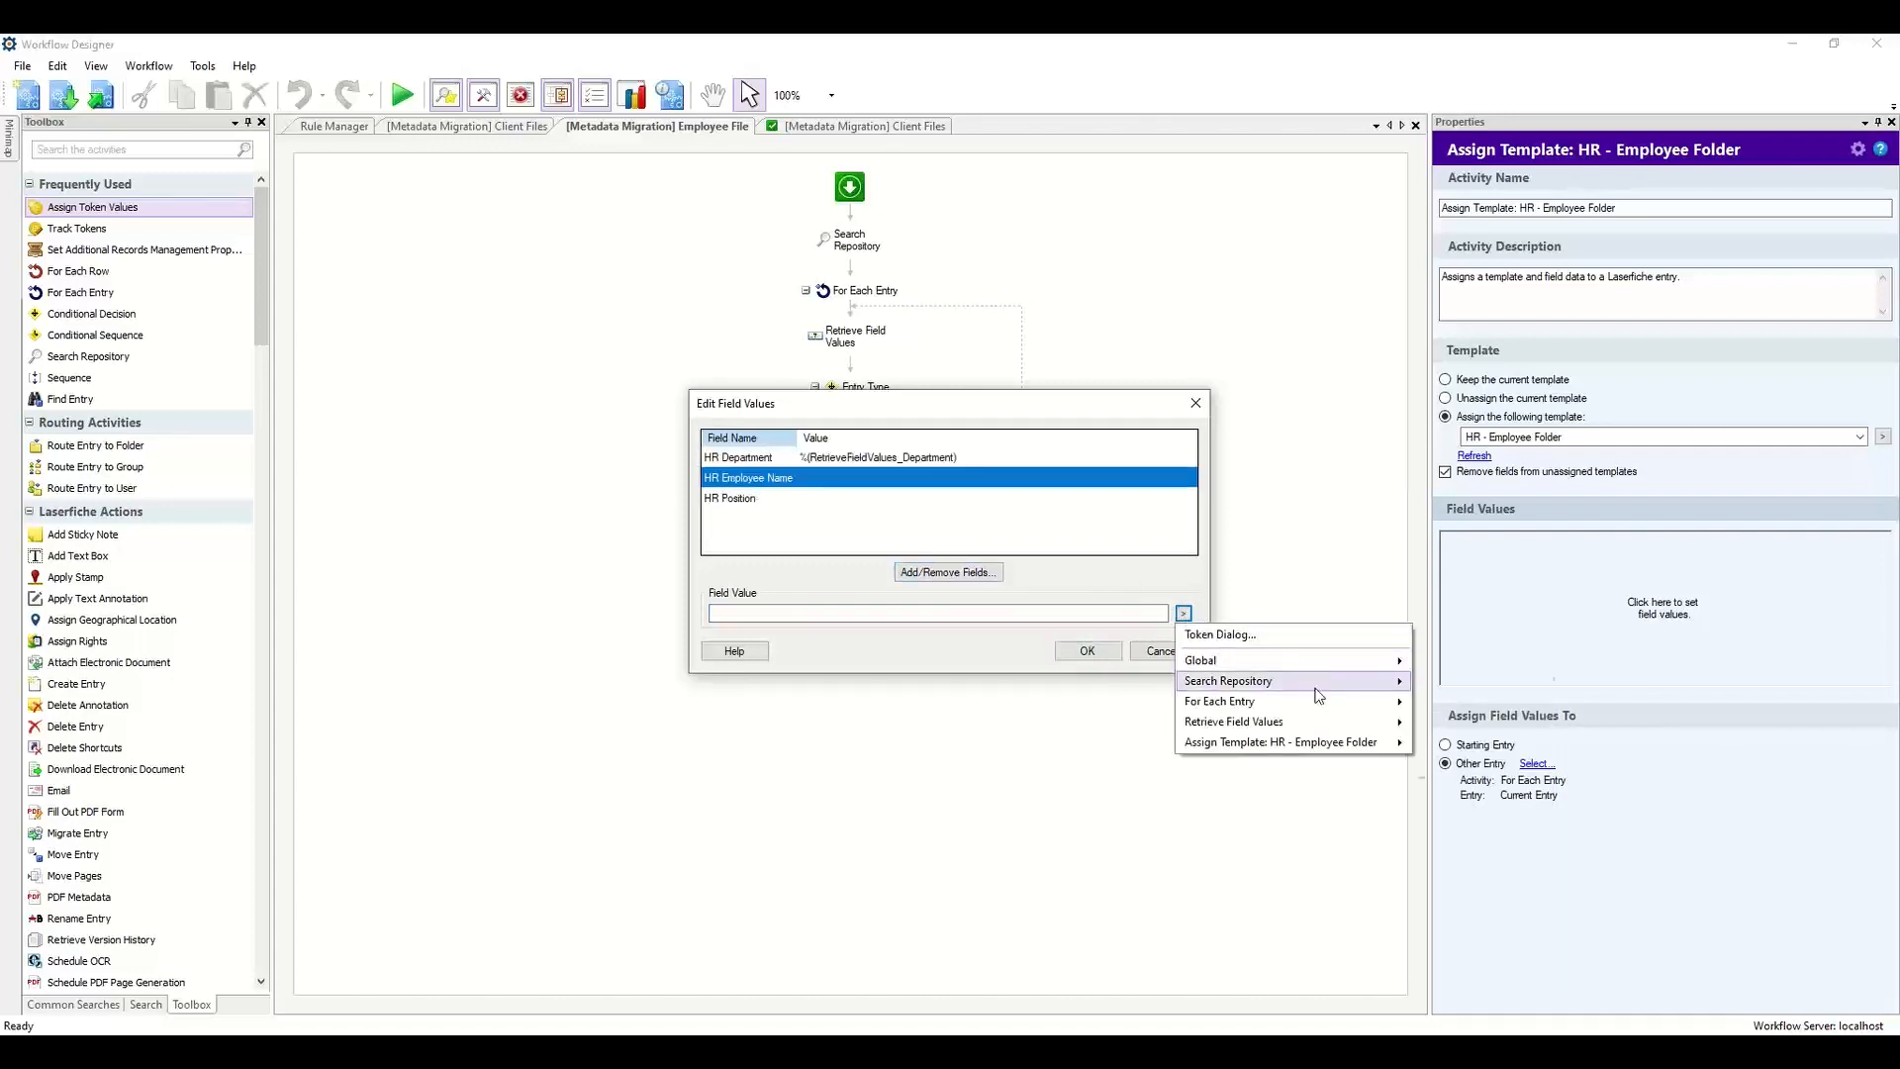
pyautogui.moveTo(1290, 730)
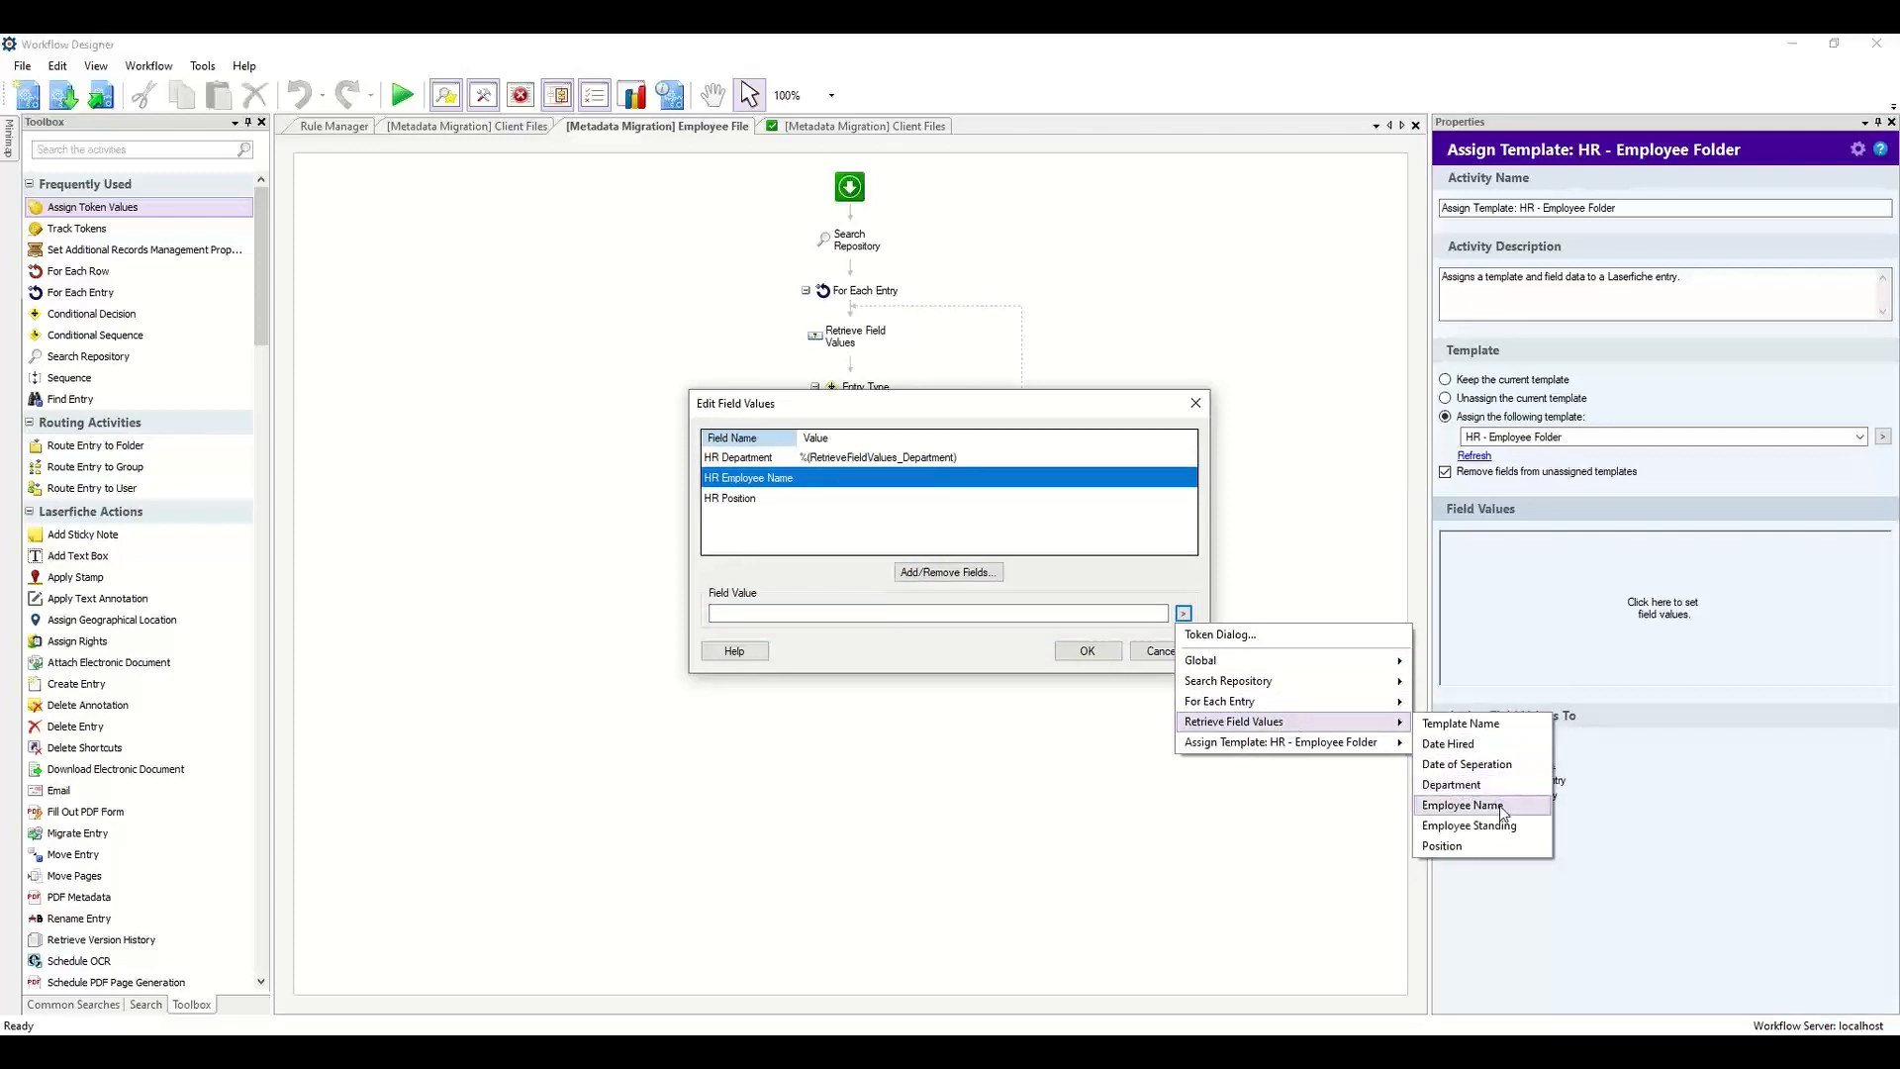
pyautogui.click(1463, 805)
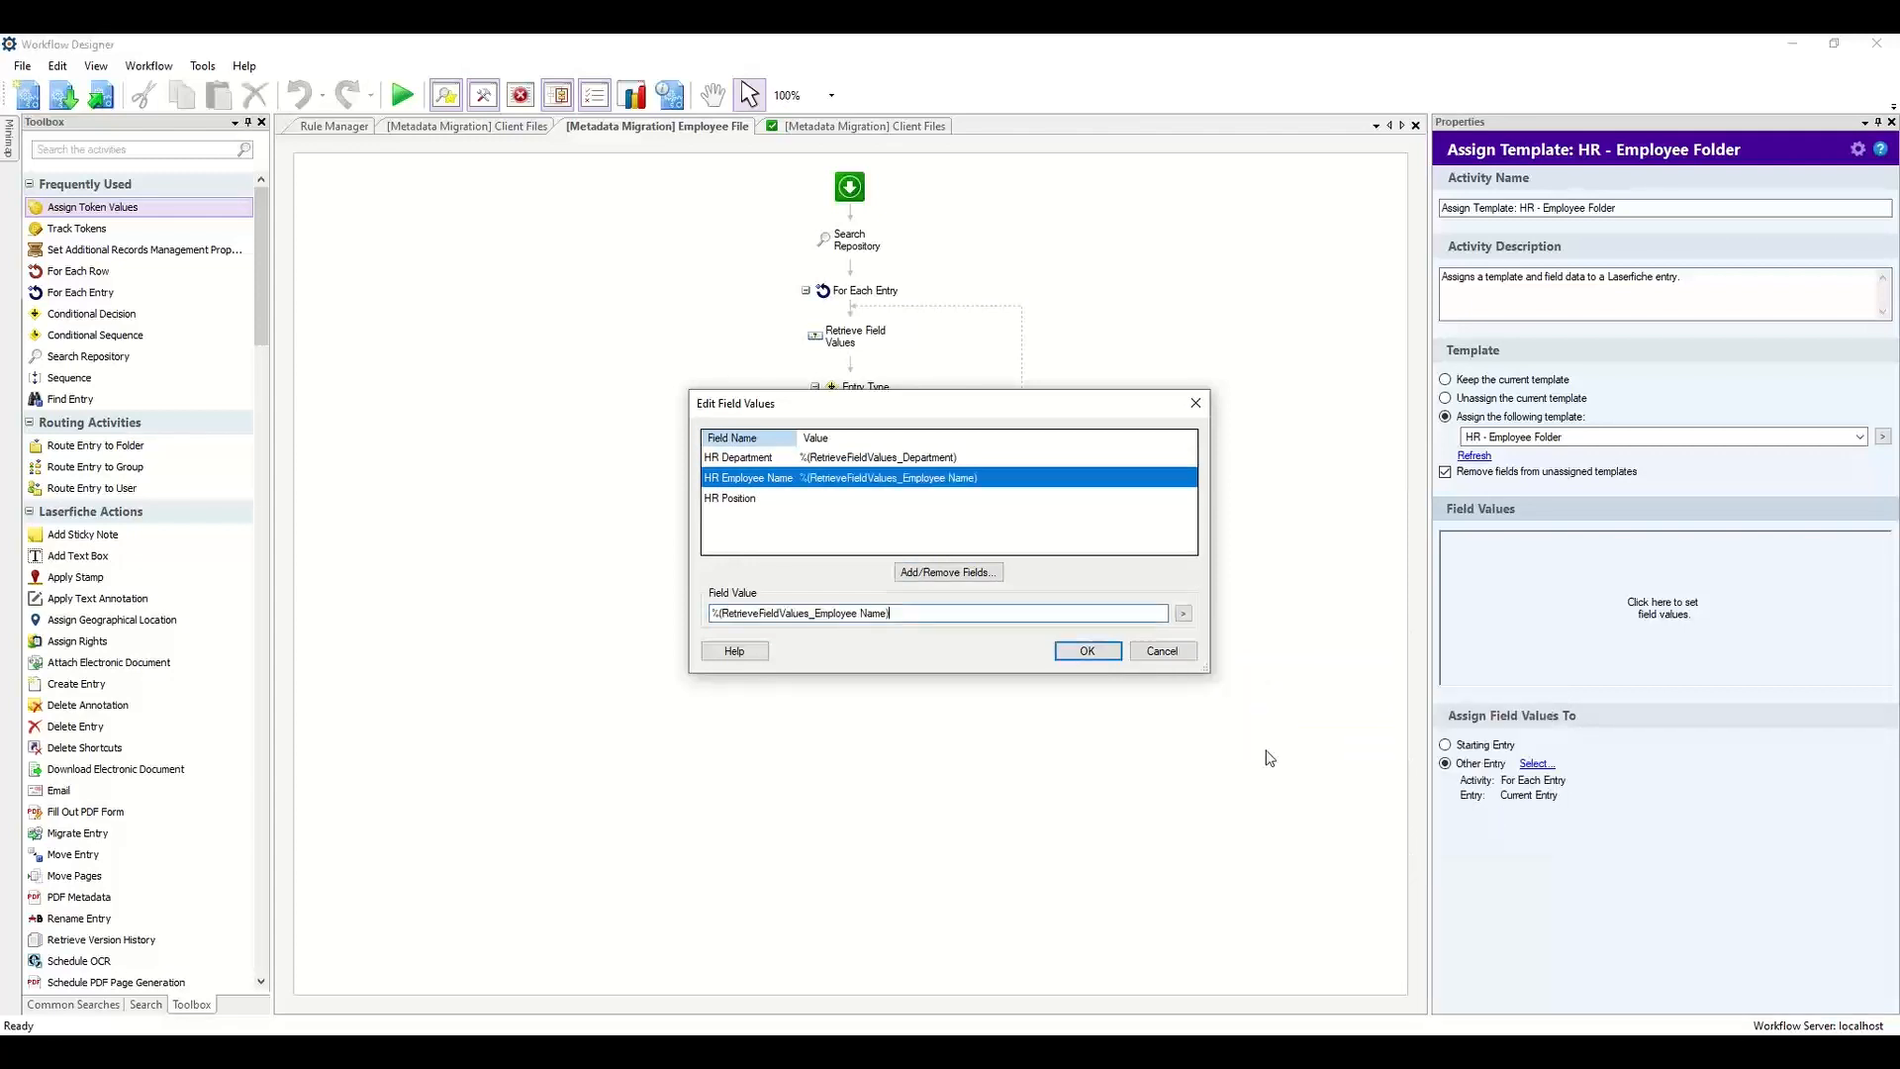
pyautogui.click(904, 500)
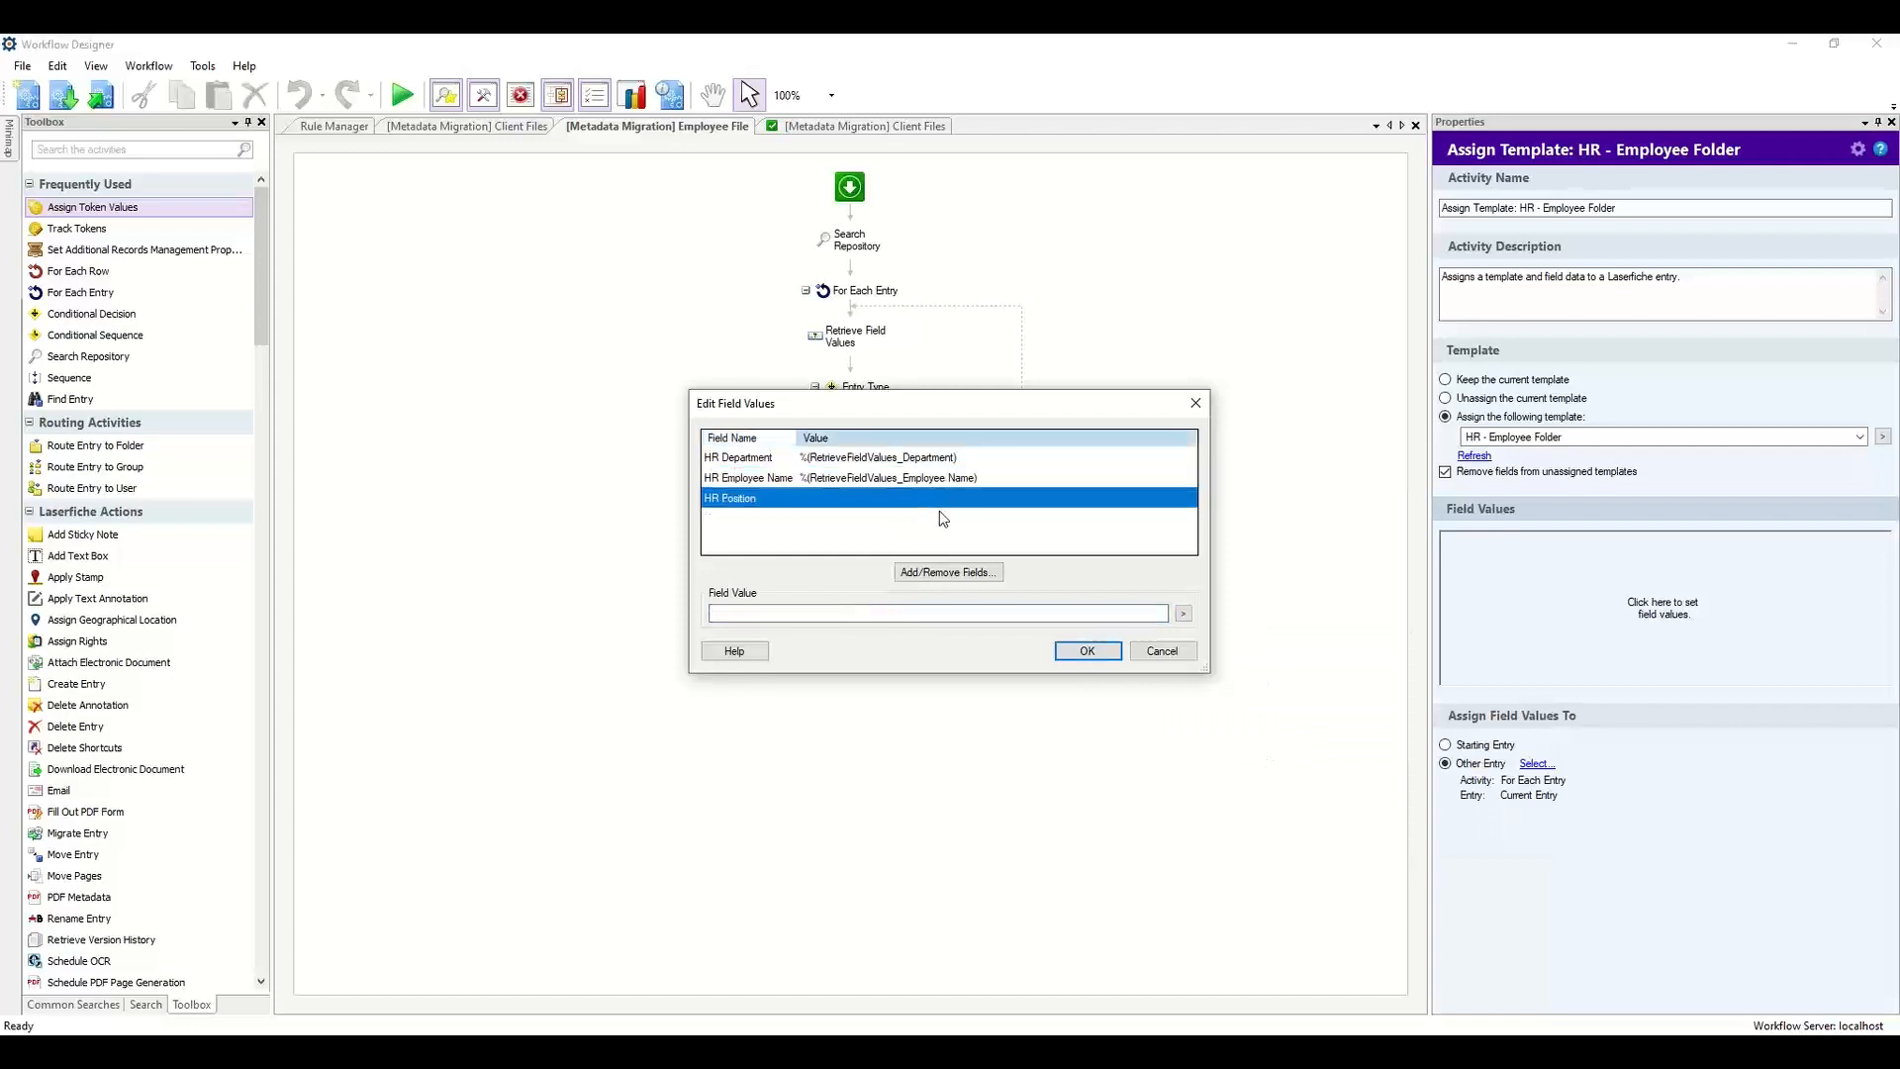
pyautogui.click(1182, 615)
pyautogui.moveTo(1287, 721)
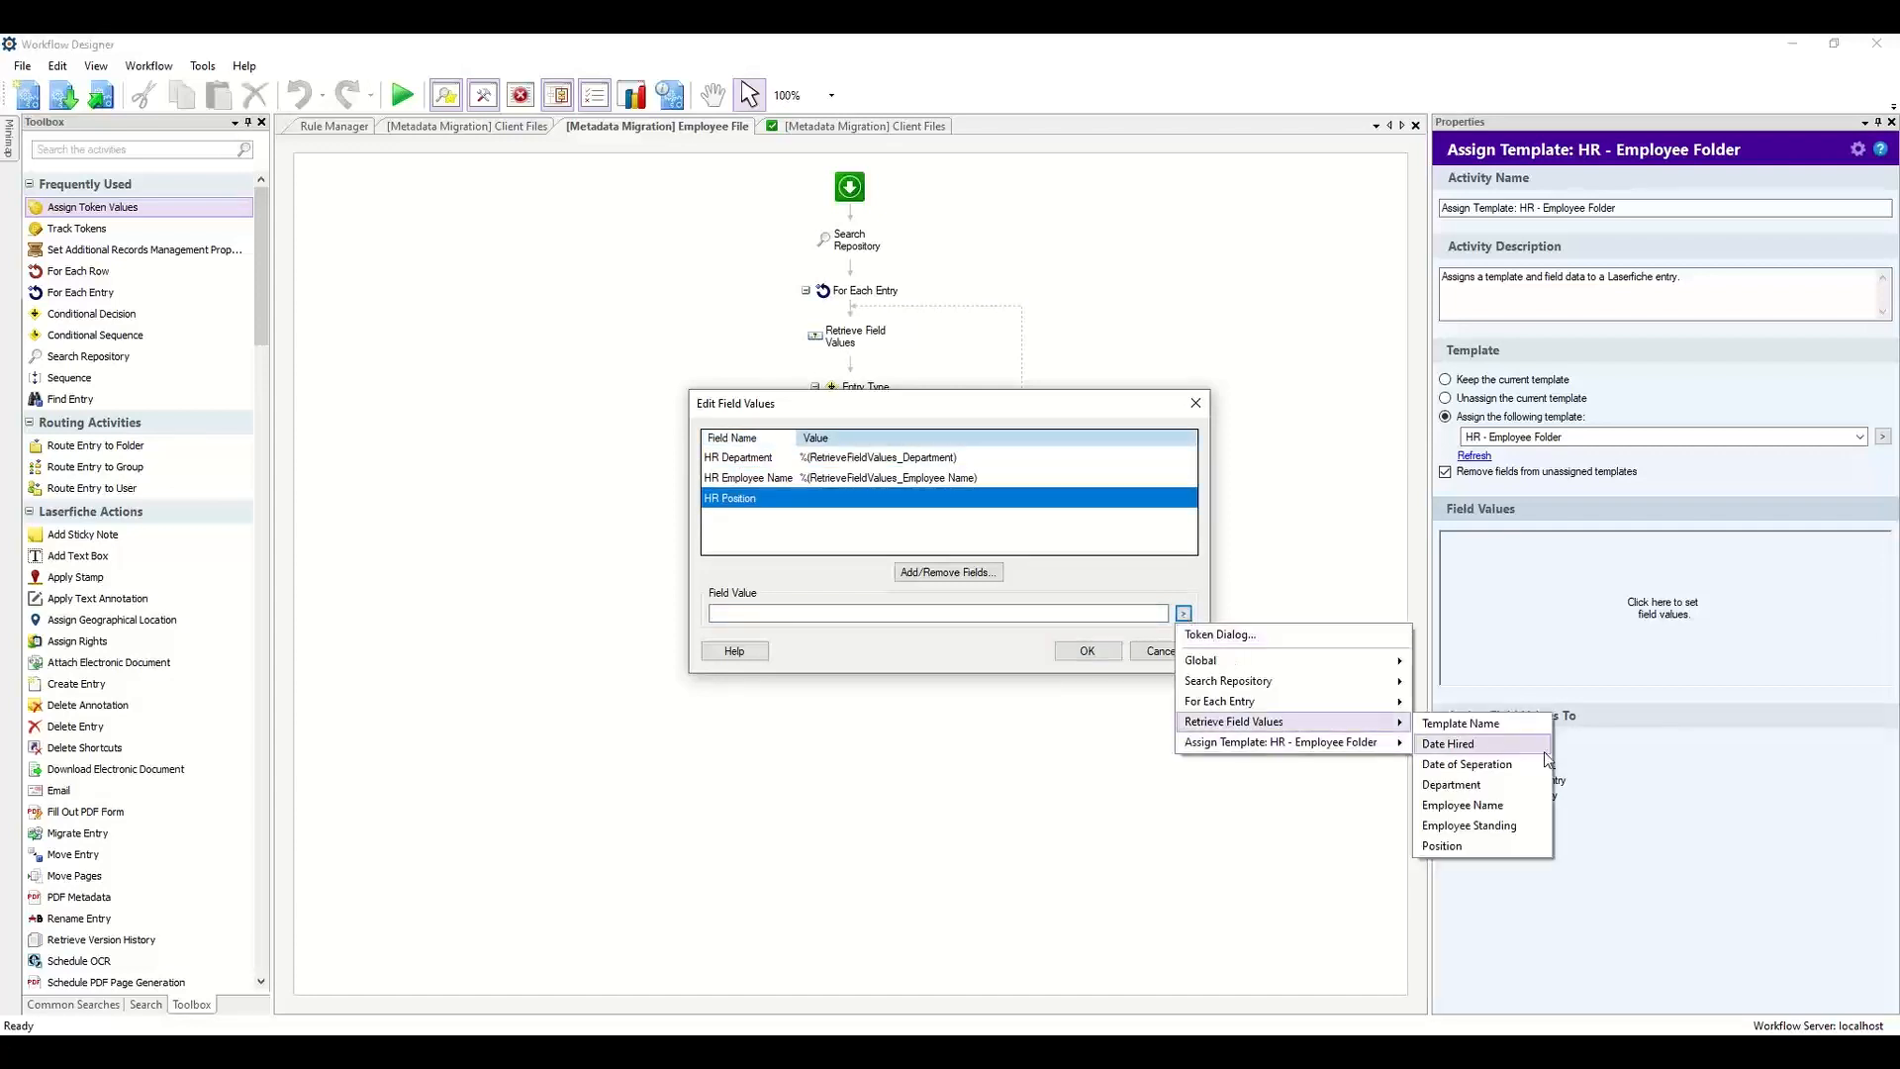
pyautogui.click(1520, 847)
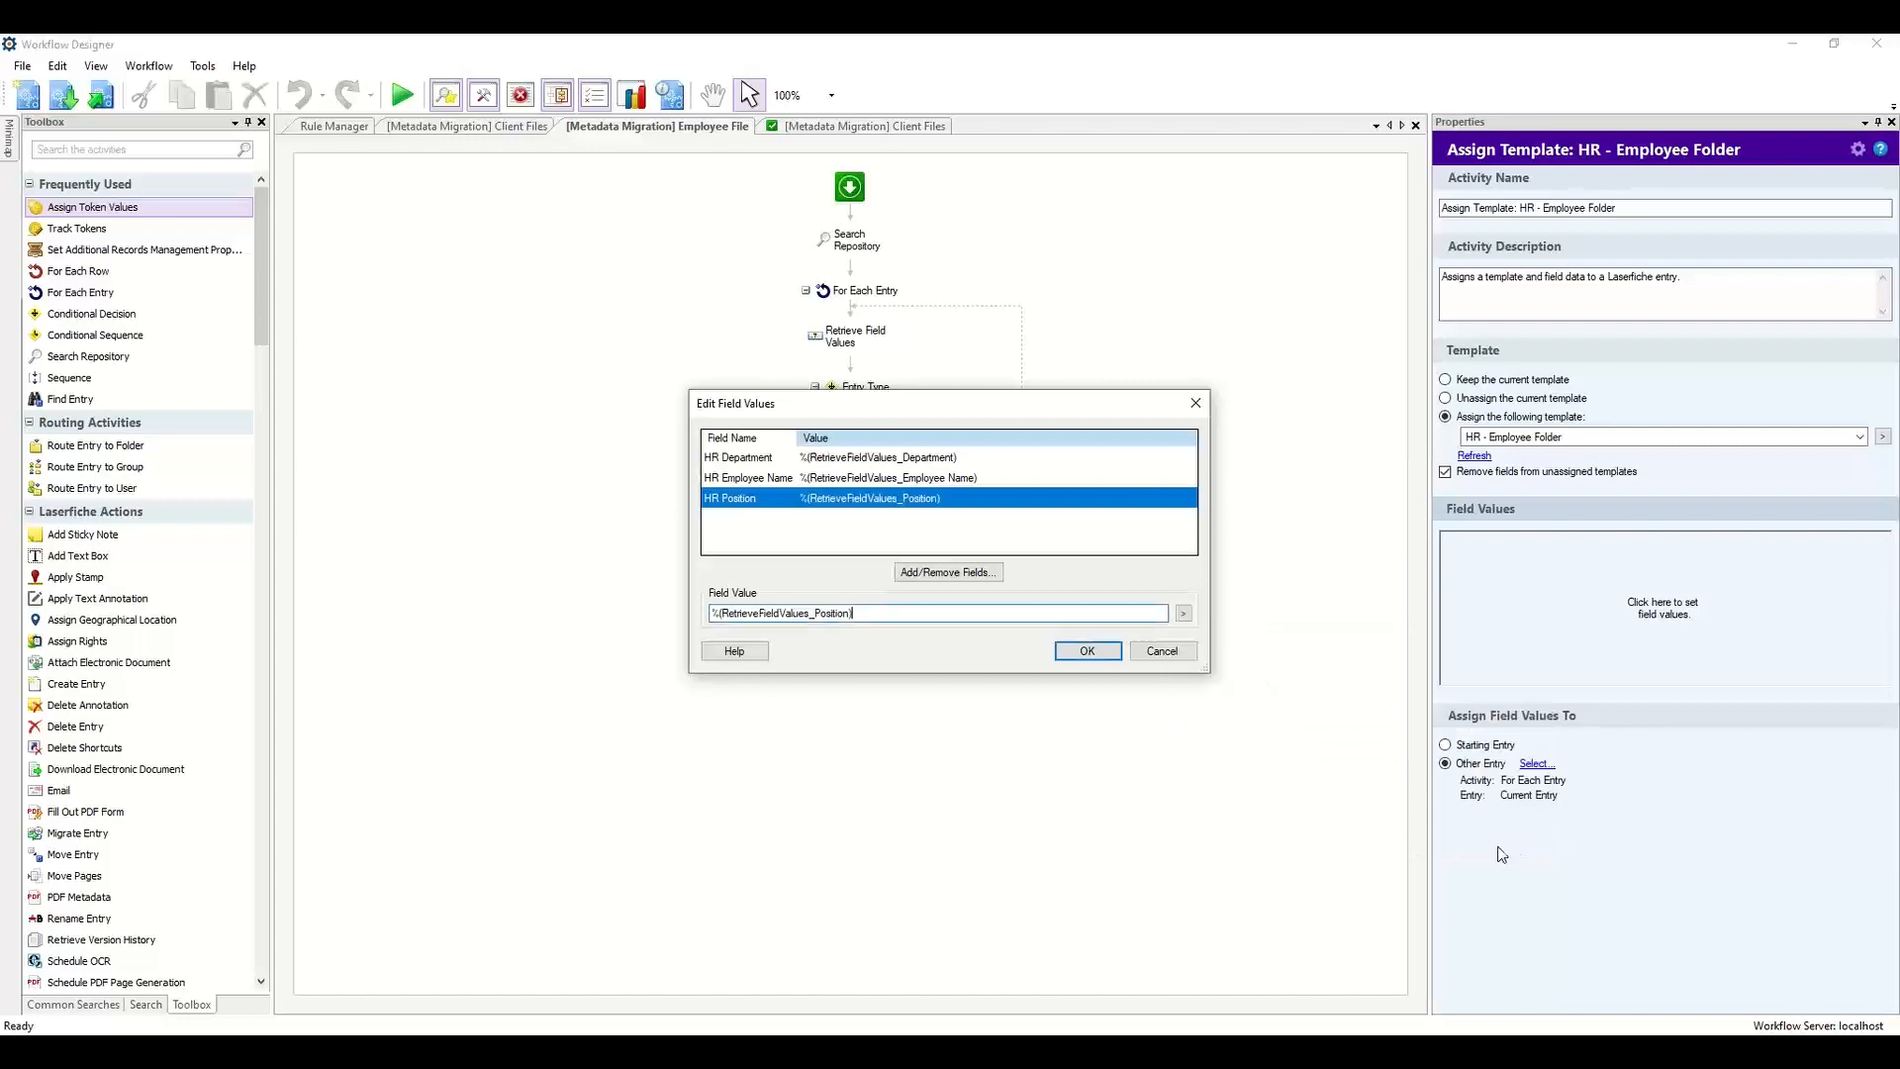
pyautogui.click(1090, 651)
# Add all fields of the HR - Employee Files template to the document's Assign Template field values.
pyautogui.click(967, 478)
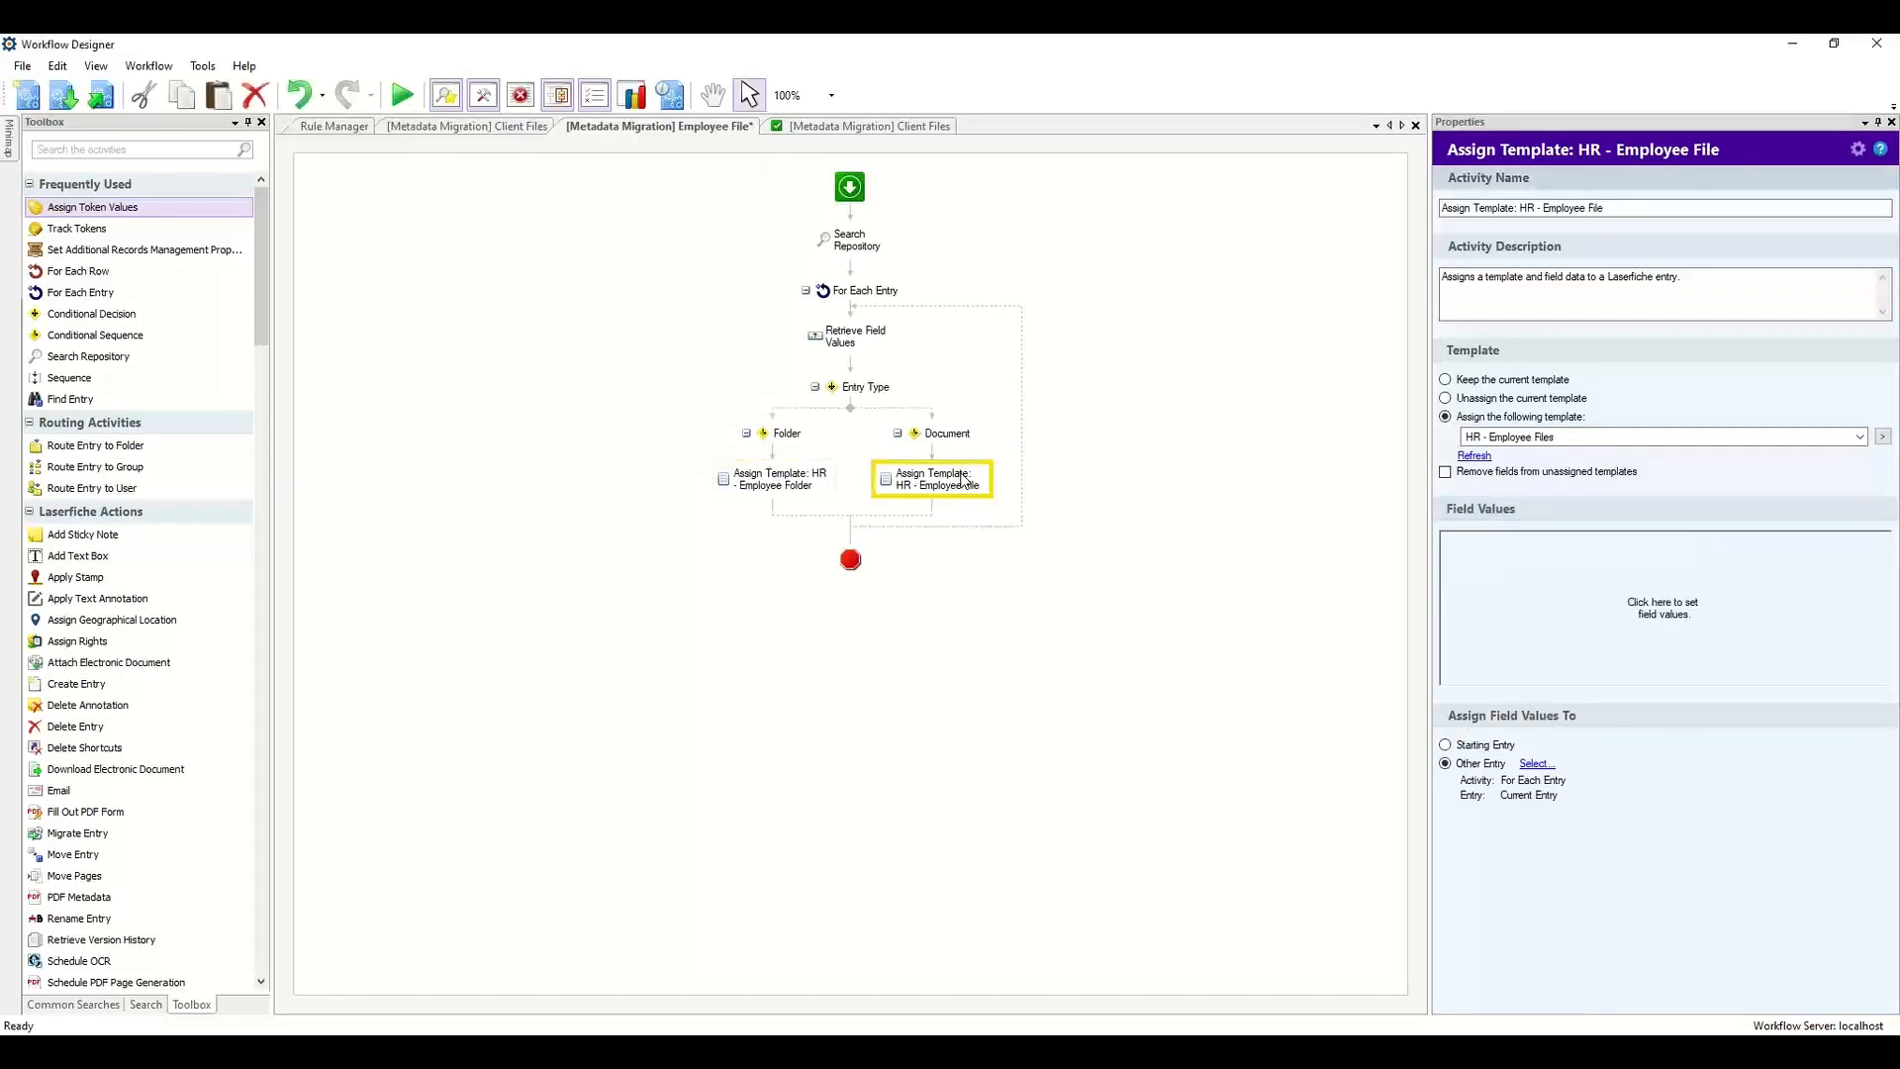
pyautogui.click(1551, 629)
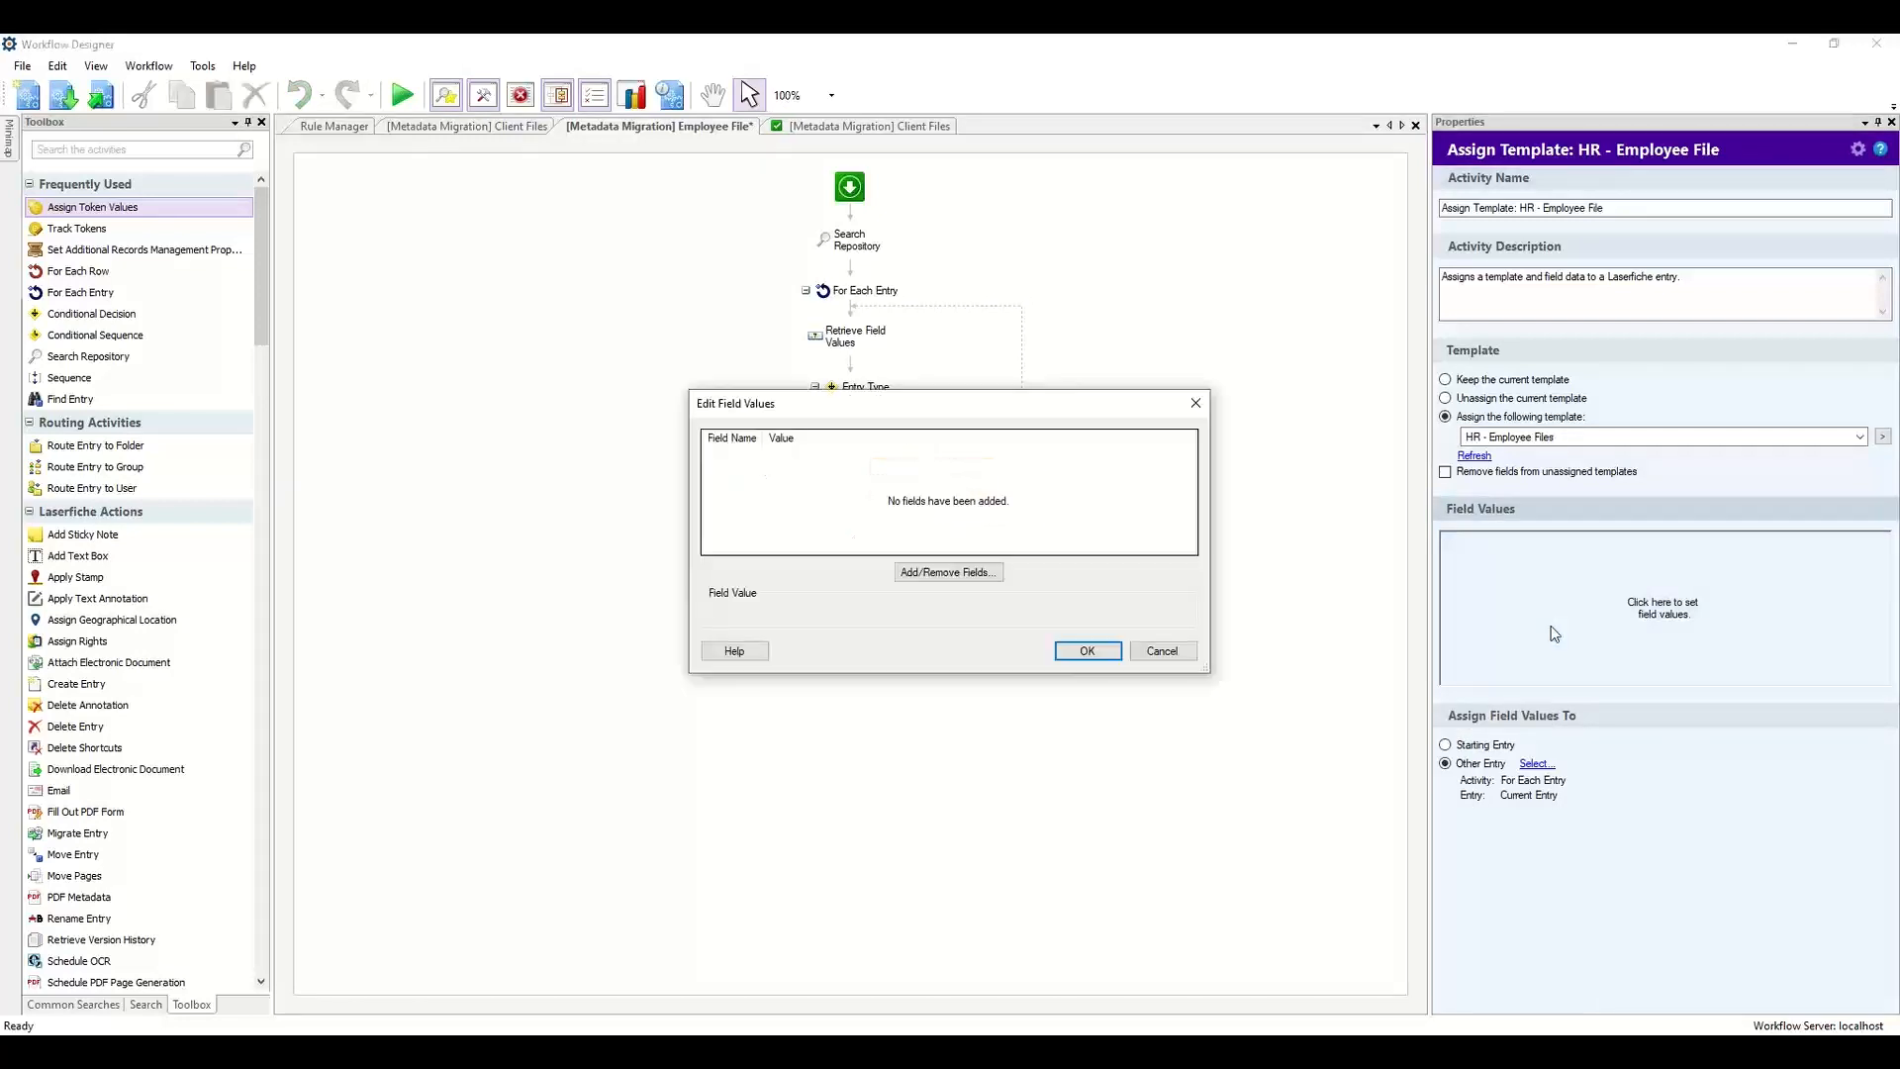
pyautogui.click(952, 578)
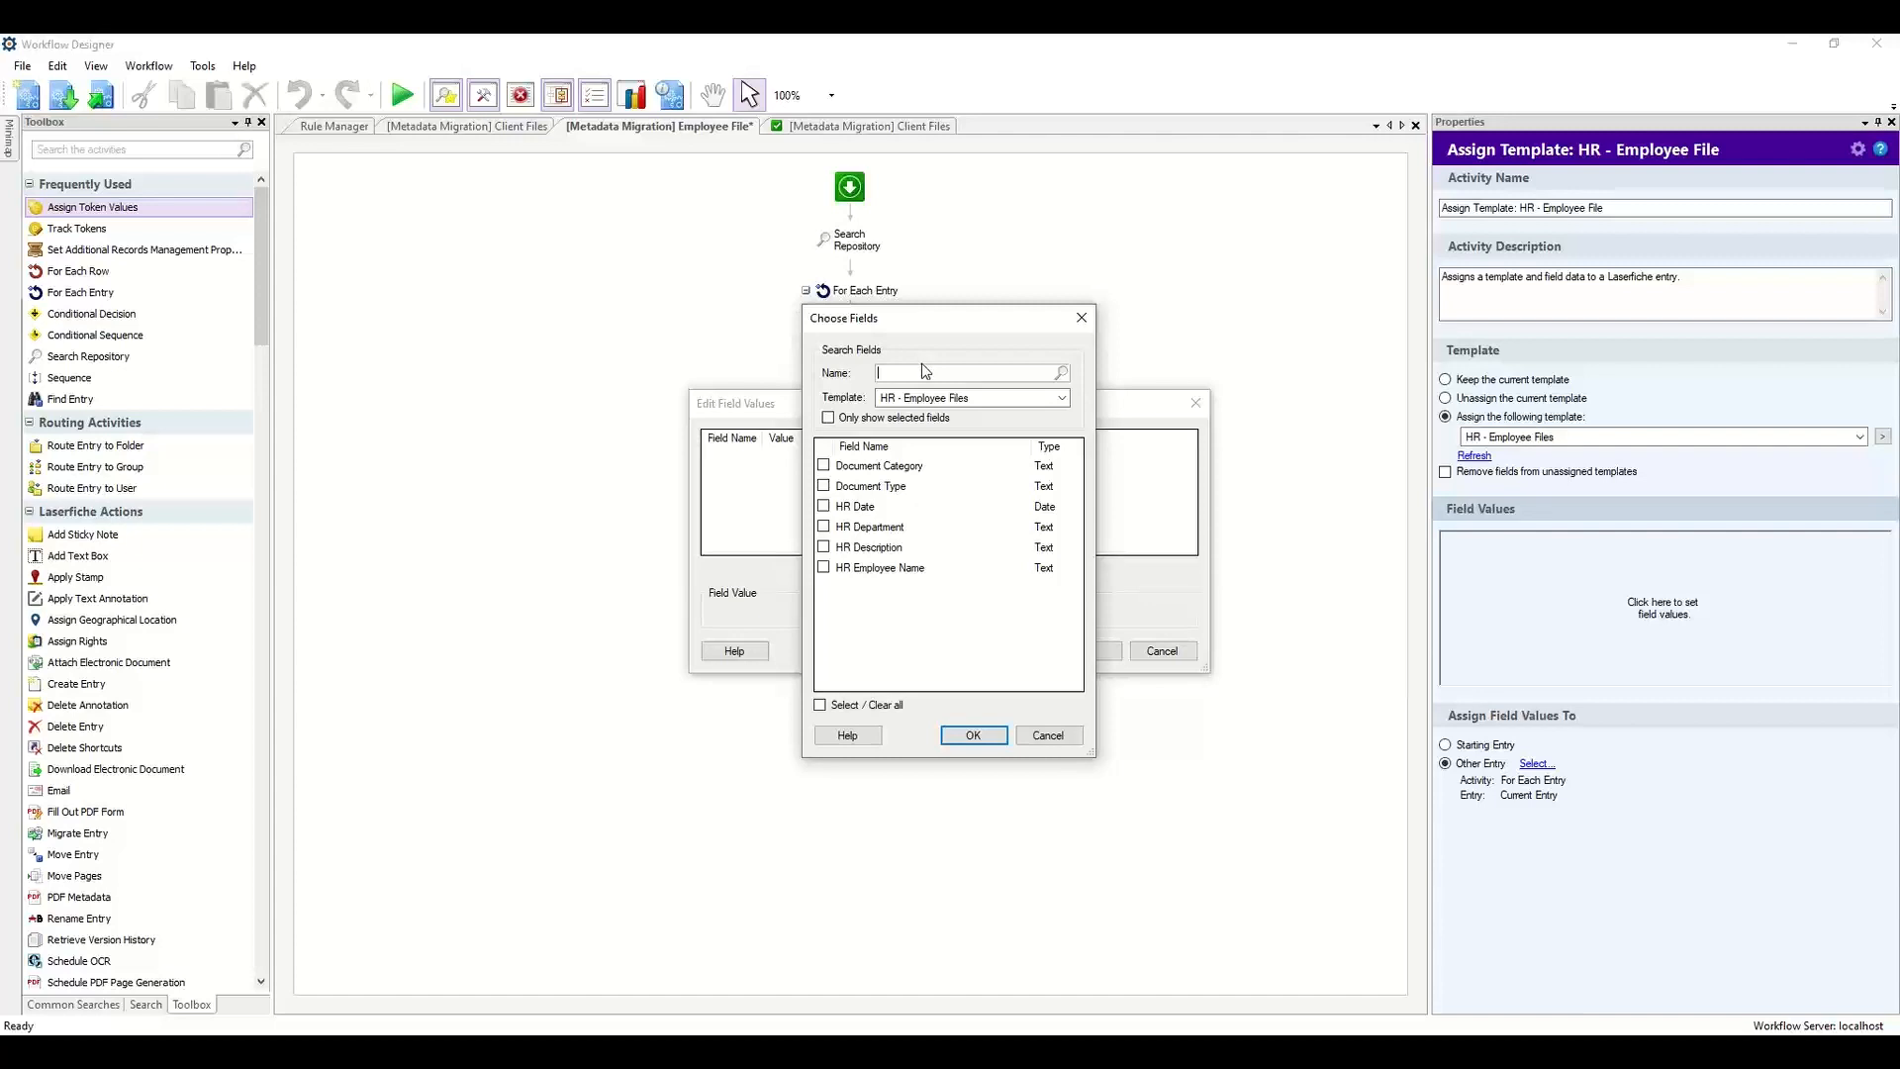
pyautogui.click(880, 706)
pyautogui.click(965, 737)
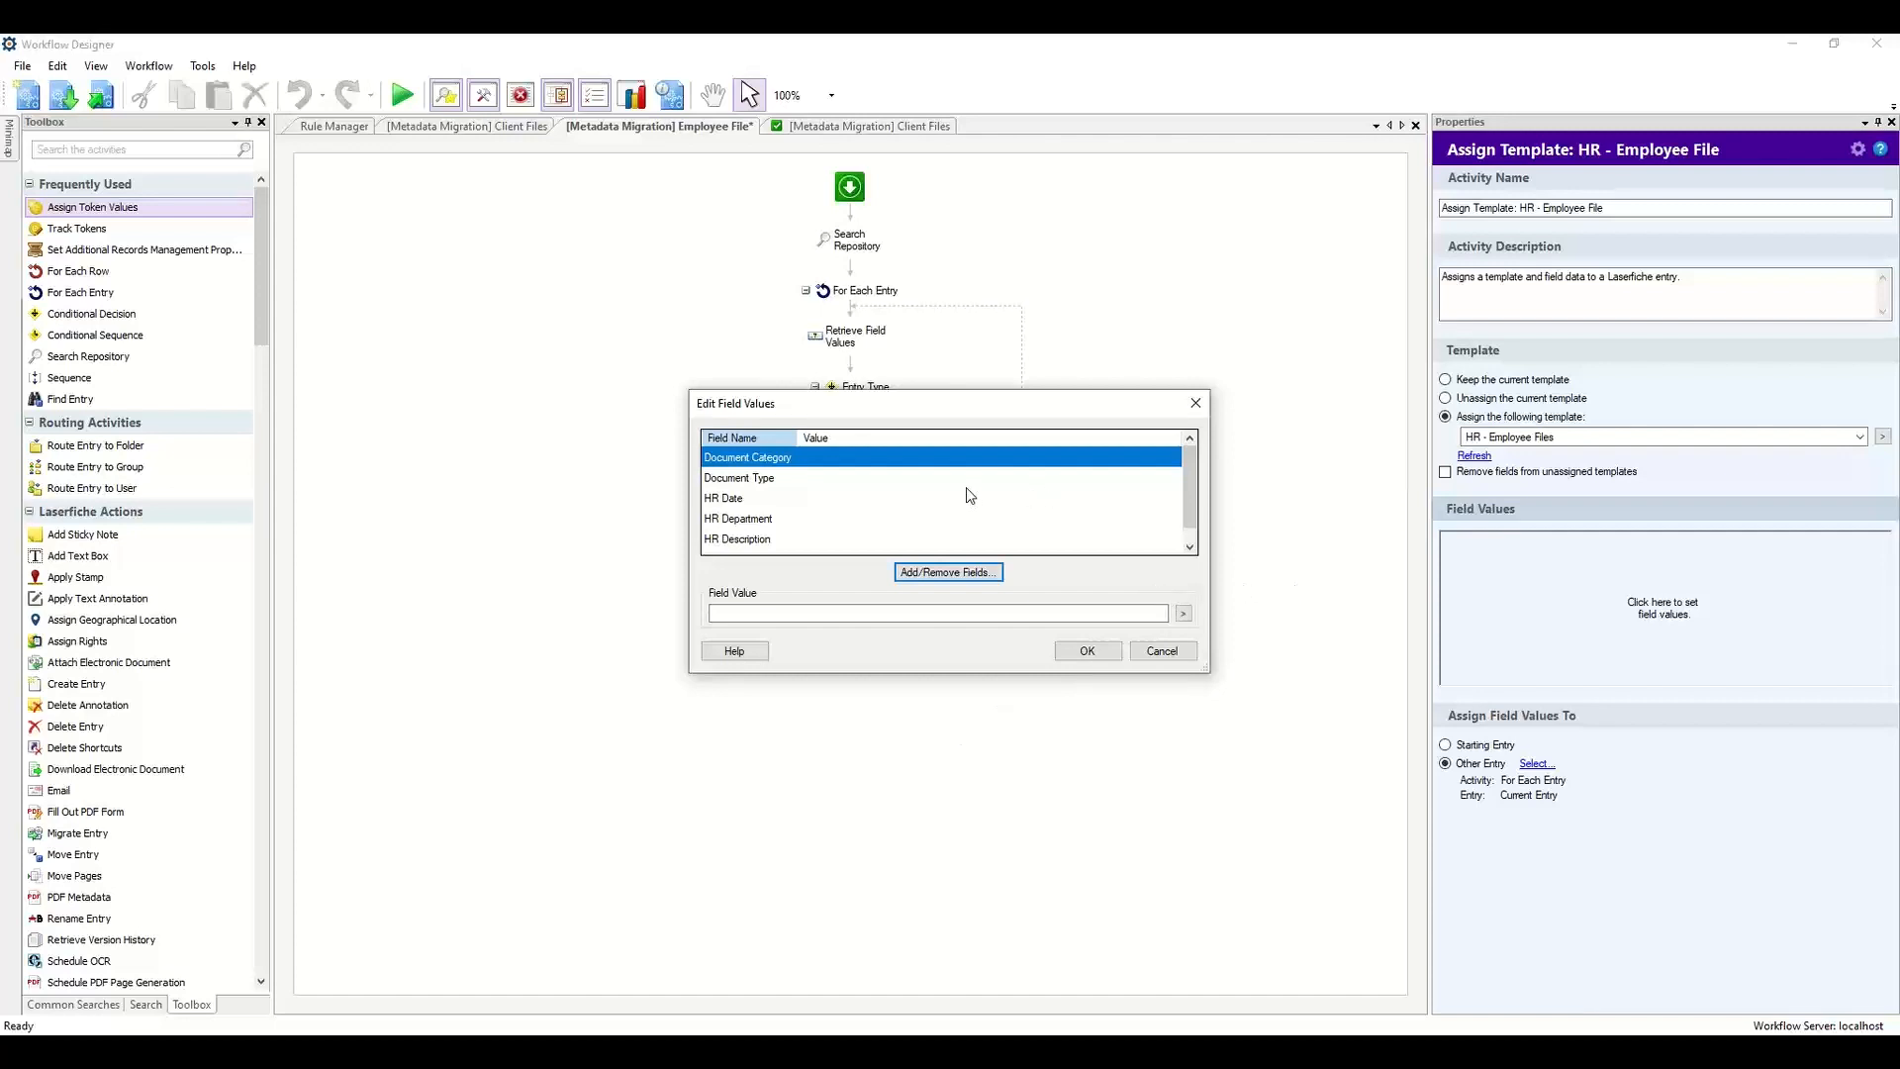
# Set the document's HR Date field value to 4/13/2023.
pyautogui.click(1184, 613)
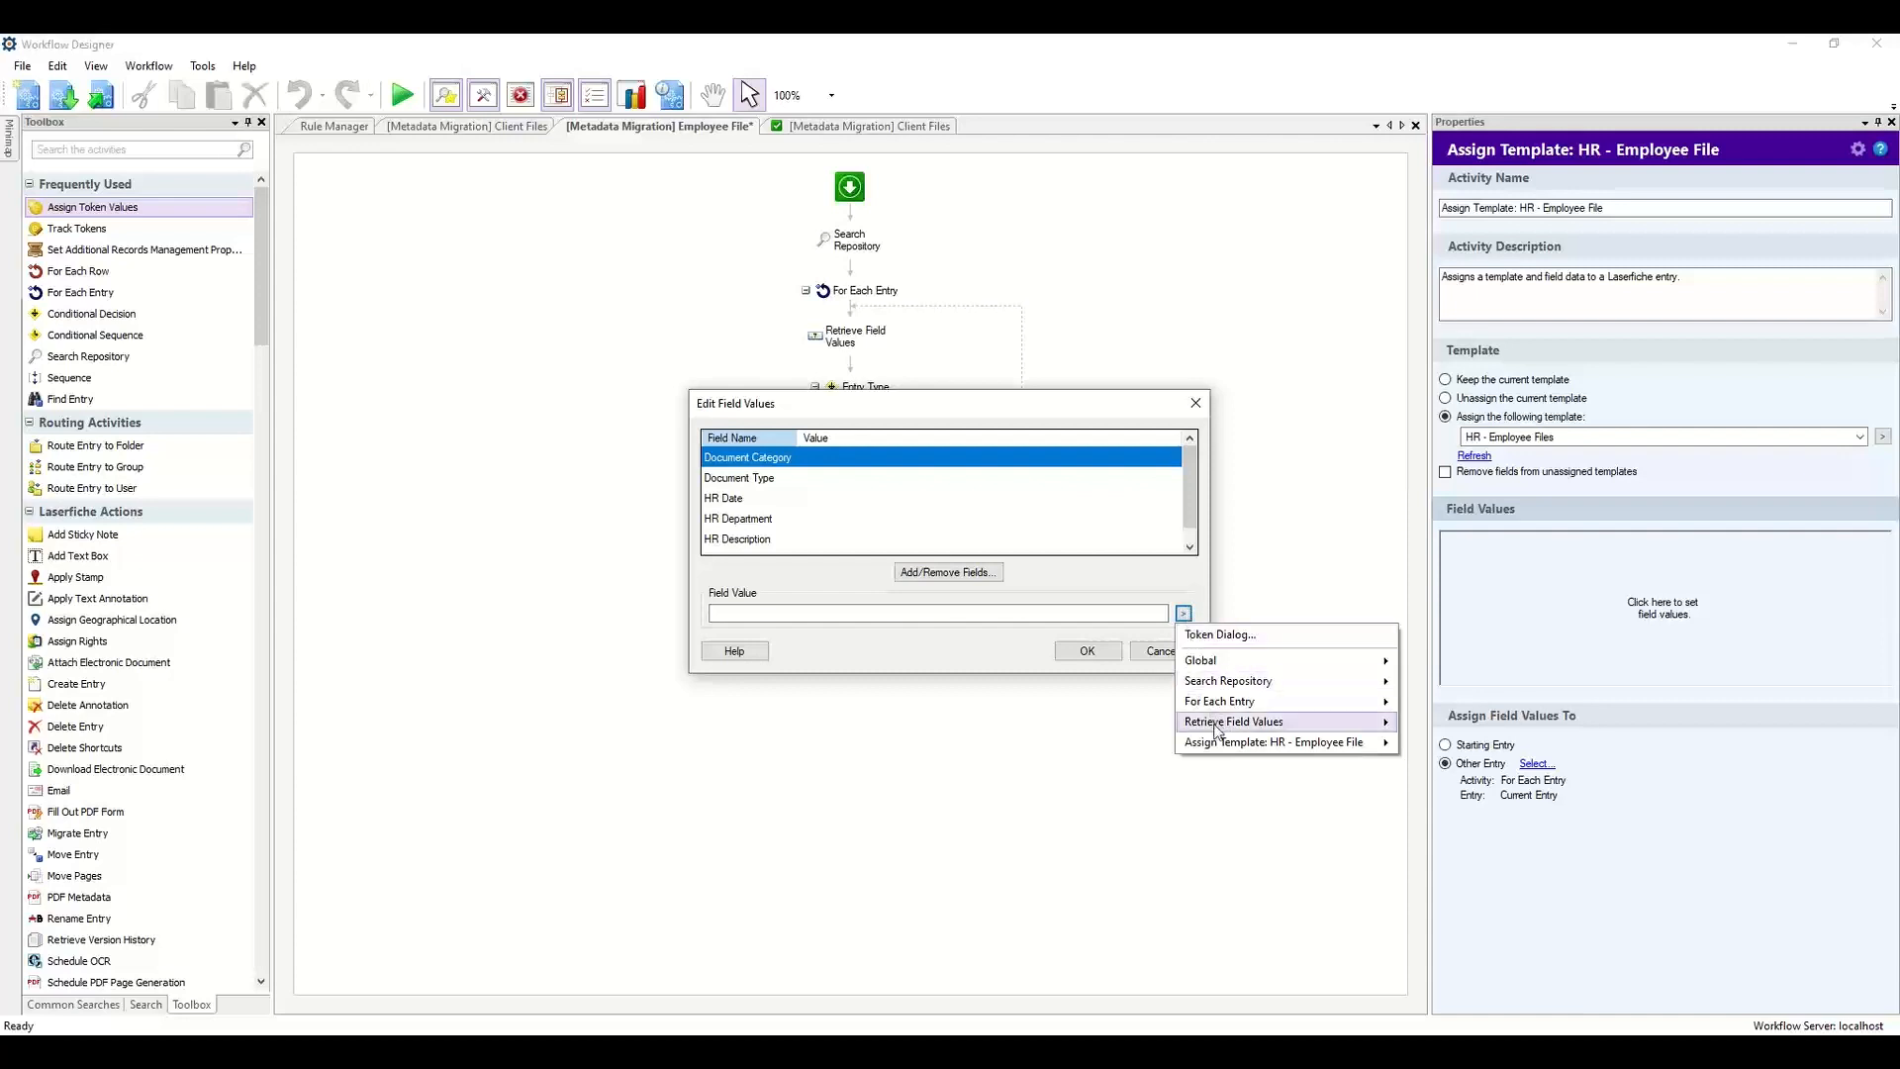
pyautogui.moveTo(1225, 729)
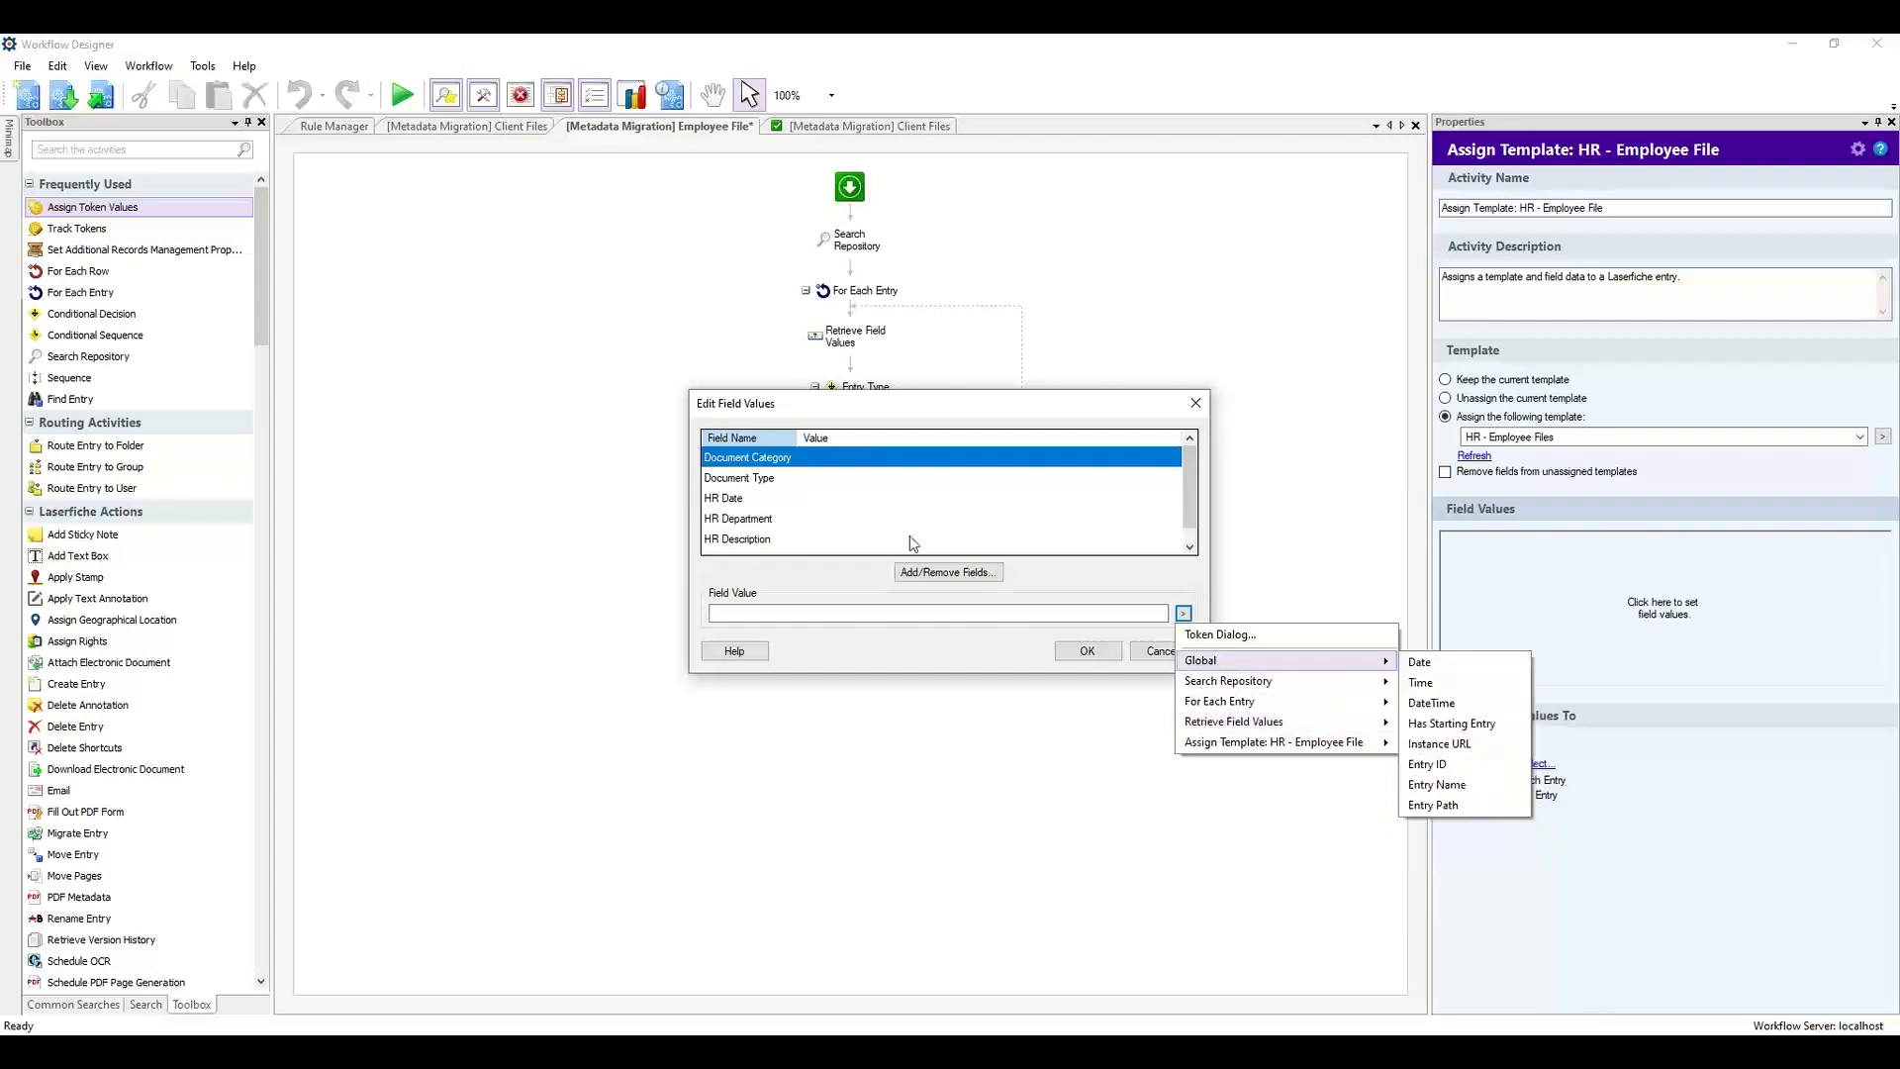
pyautogui.click(847, 495)
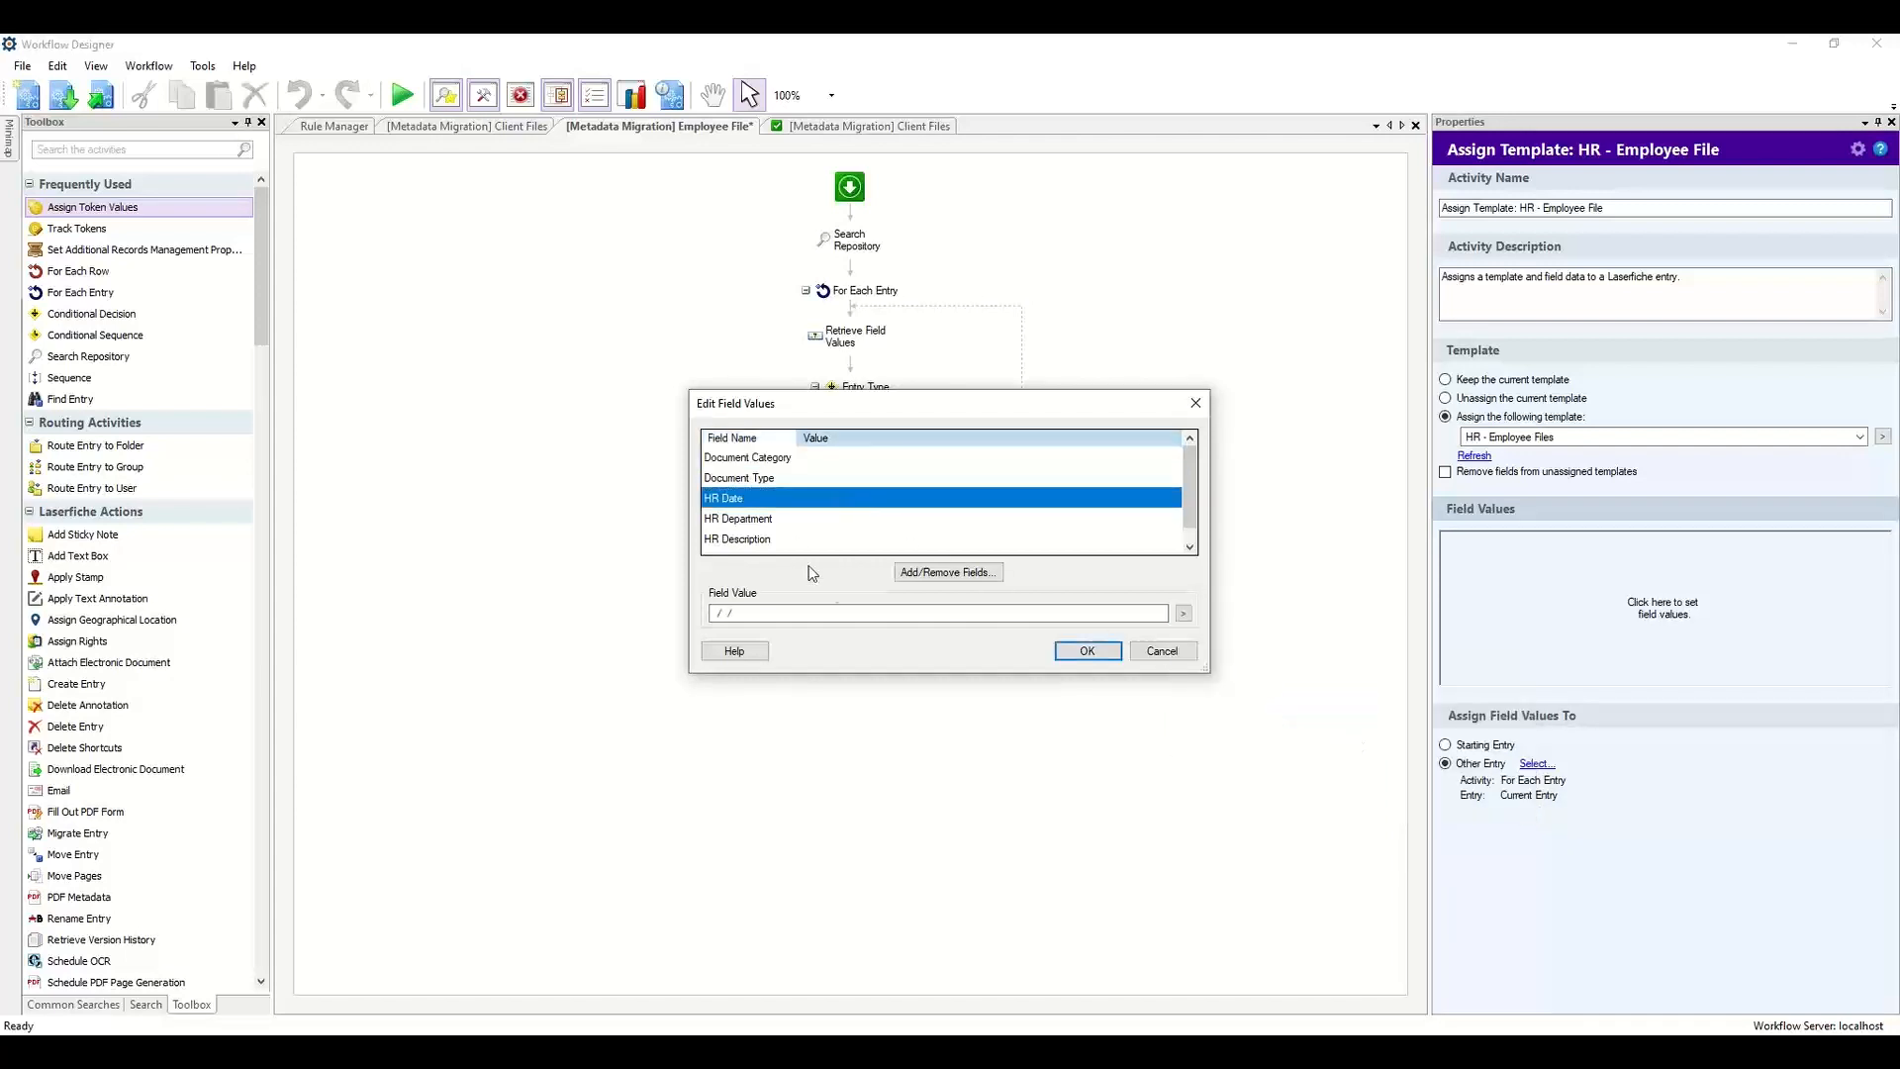
pyautogui.click(1183, 614)
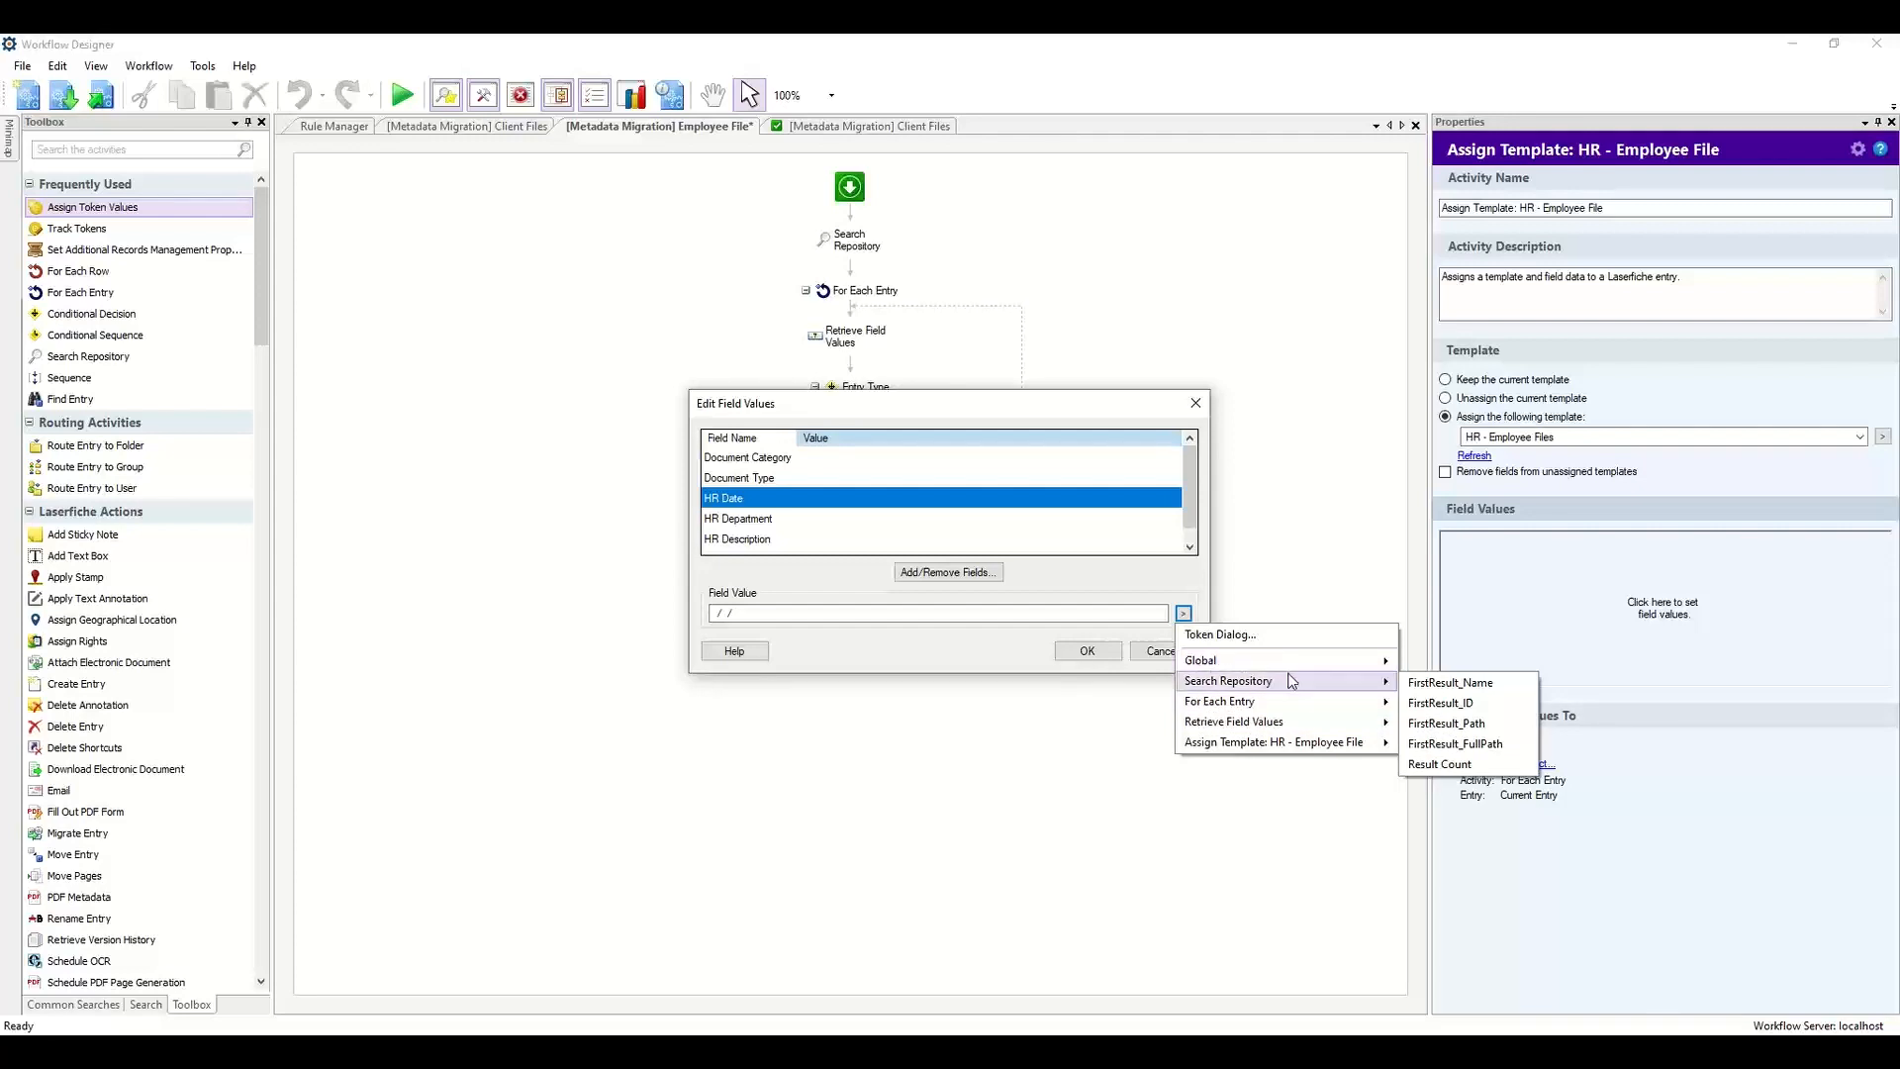
pyautogui.click(1020, 613)
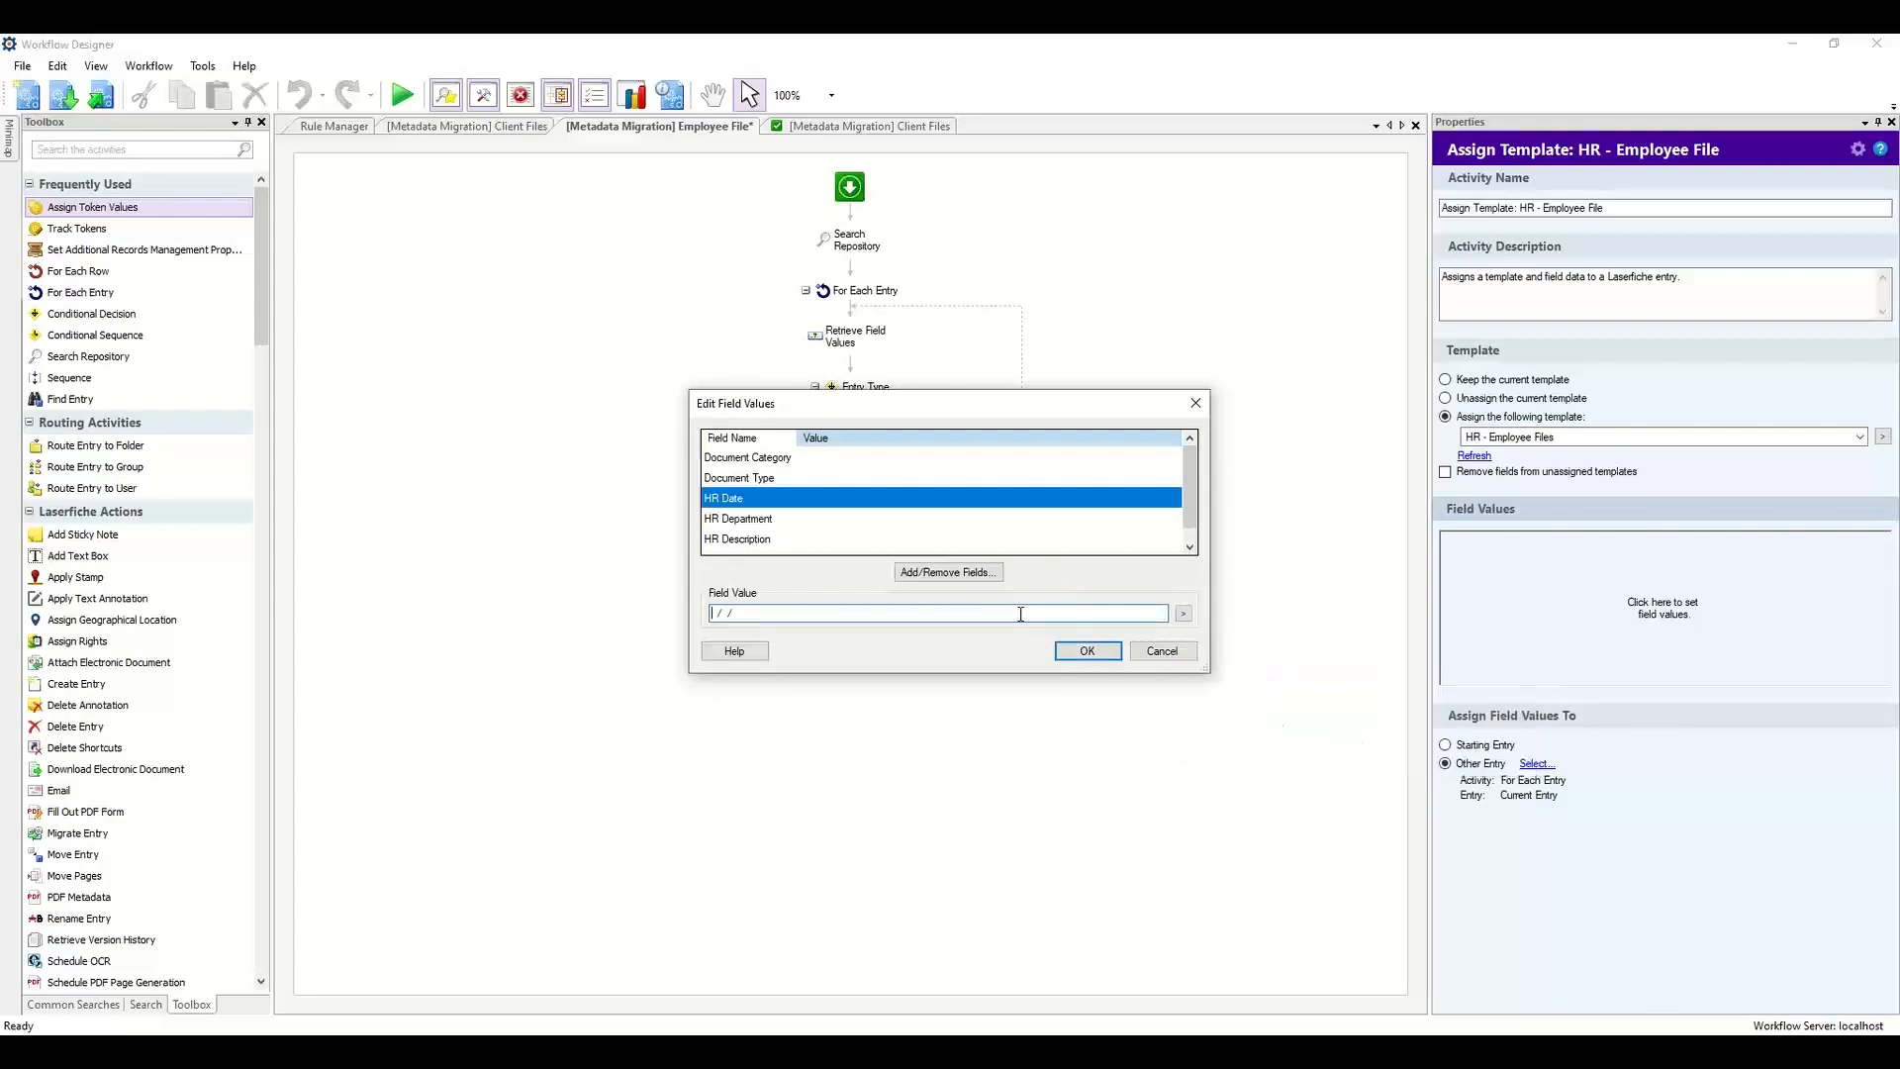
pyautogui.doubleClick(1020, 614)
# Map HR Department to the retrieved Department field token and save the field values.
pyautogui.click(829, 518)
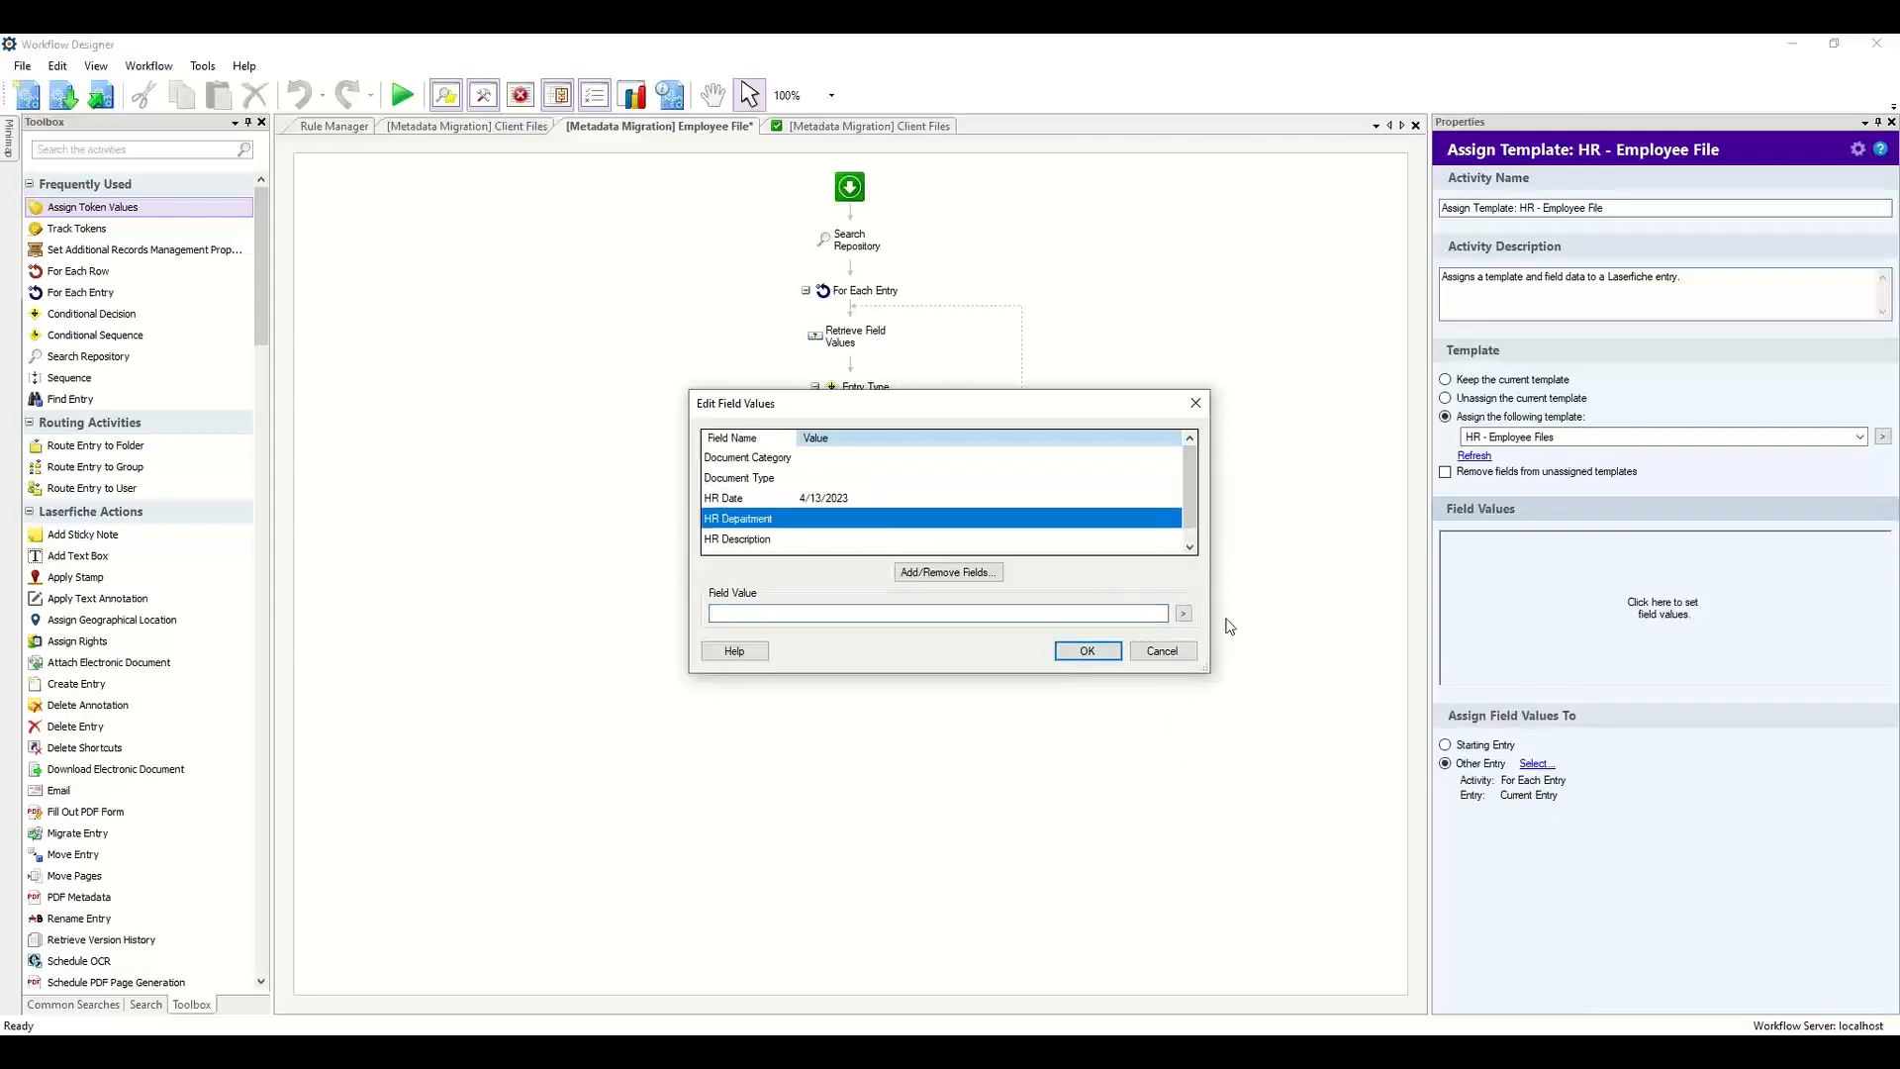
pyautogui.click(1180, 614)
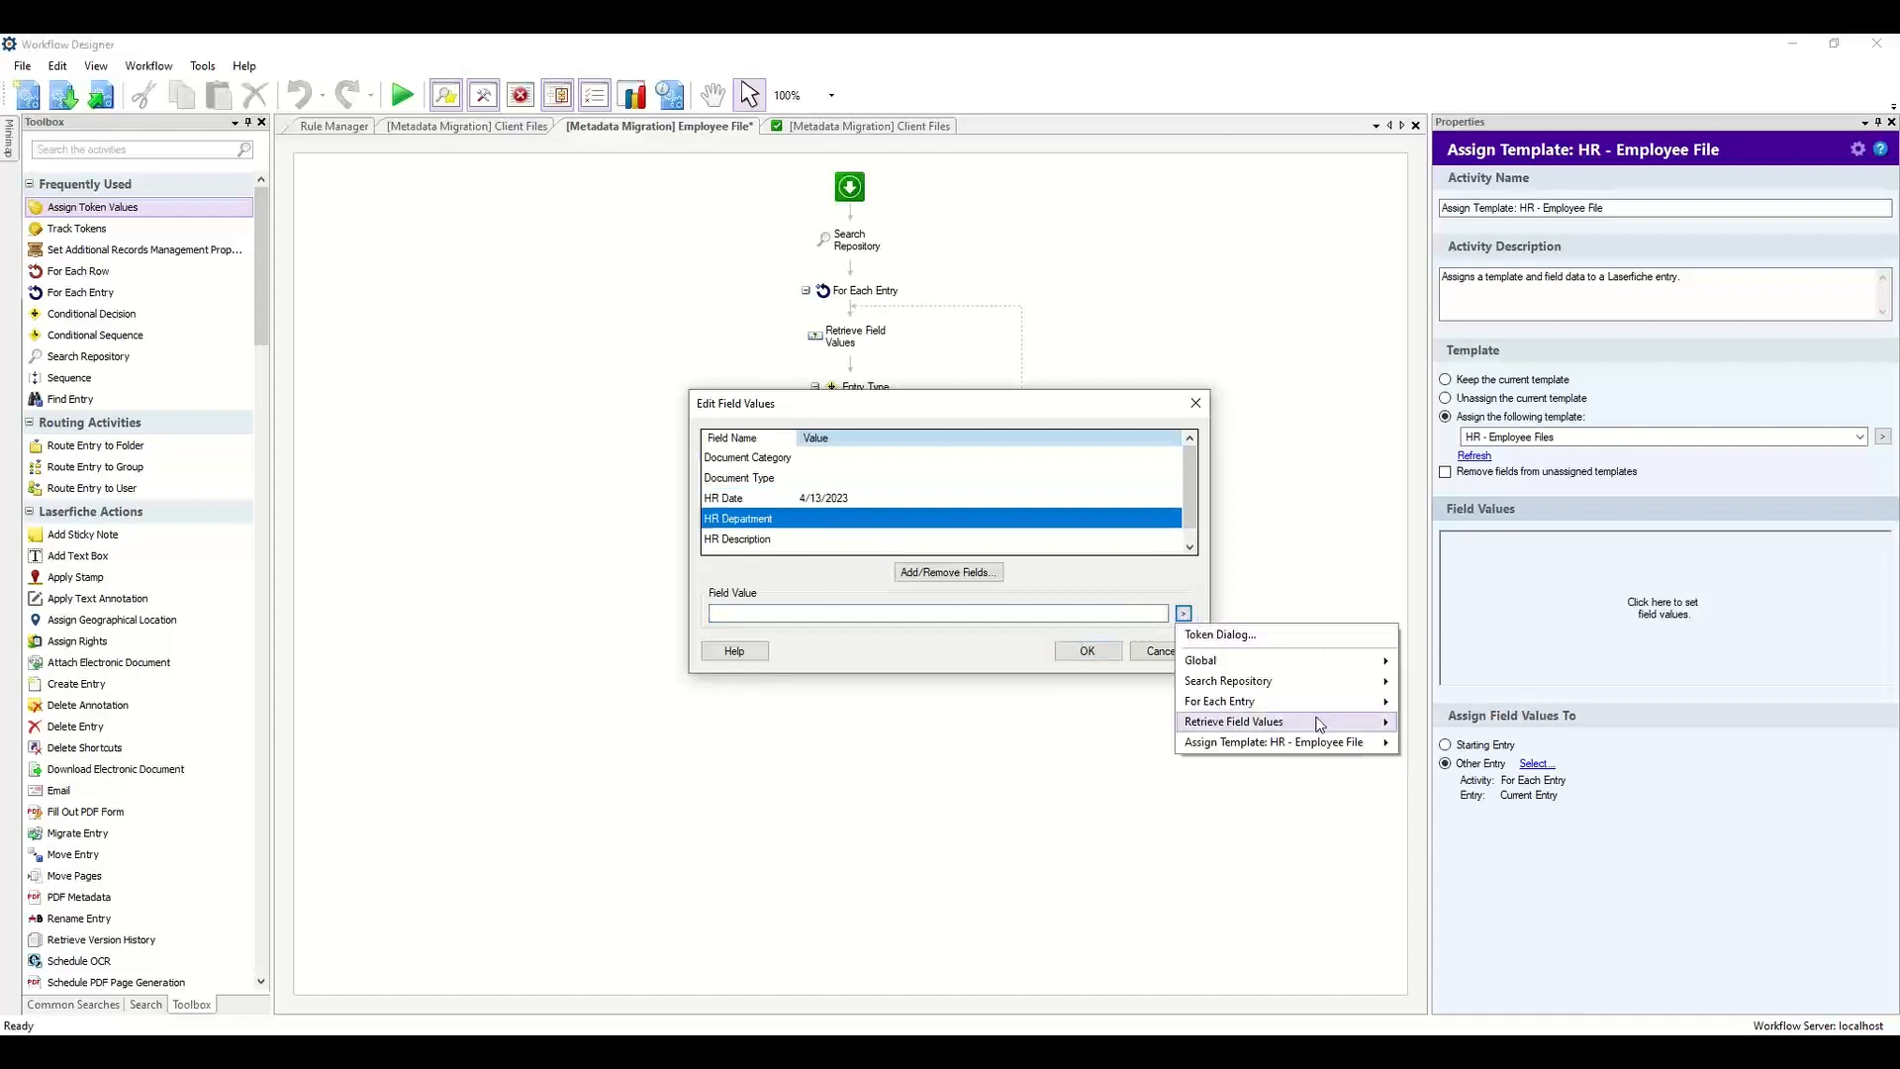
pyautogui.moveTo(1368, 725)
pyautogui.click(1468, 783)
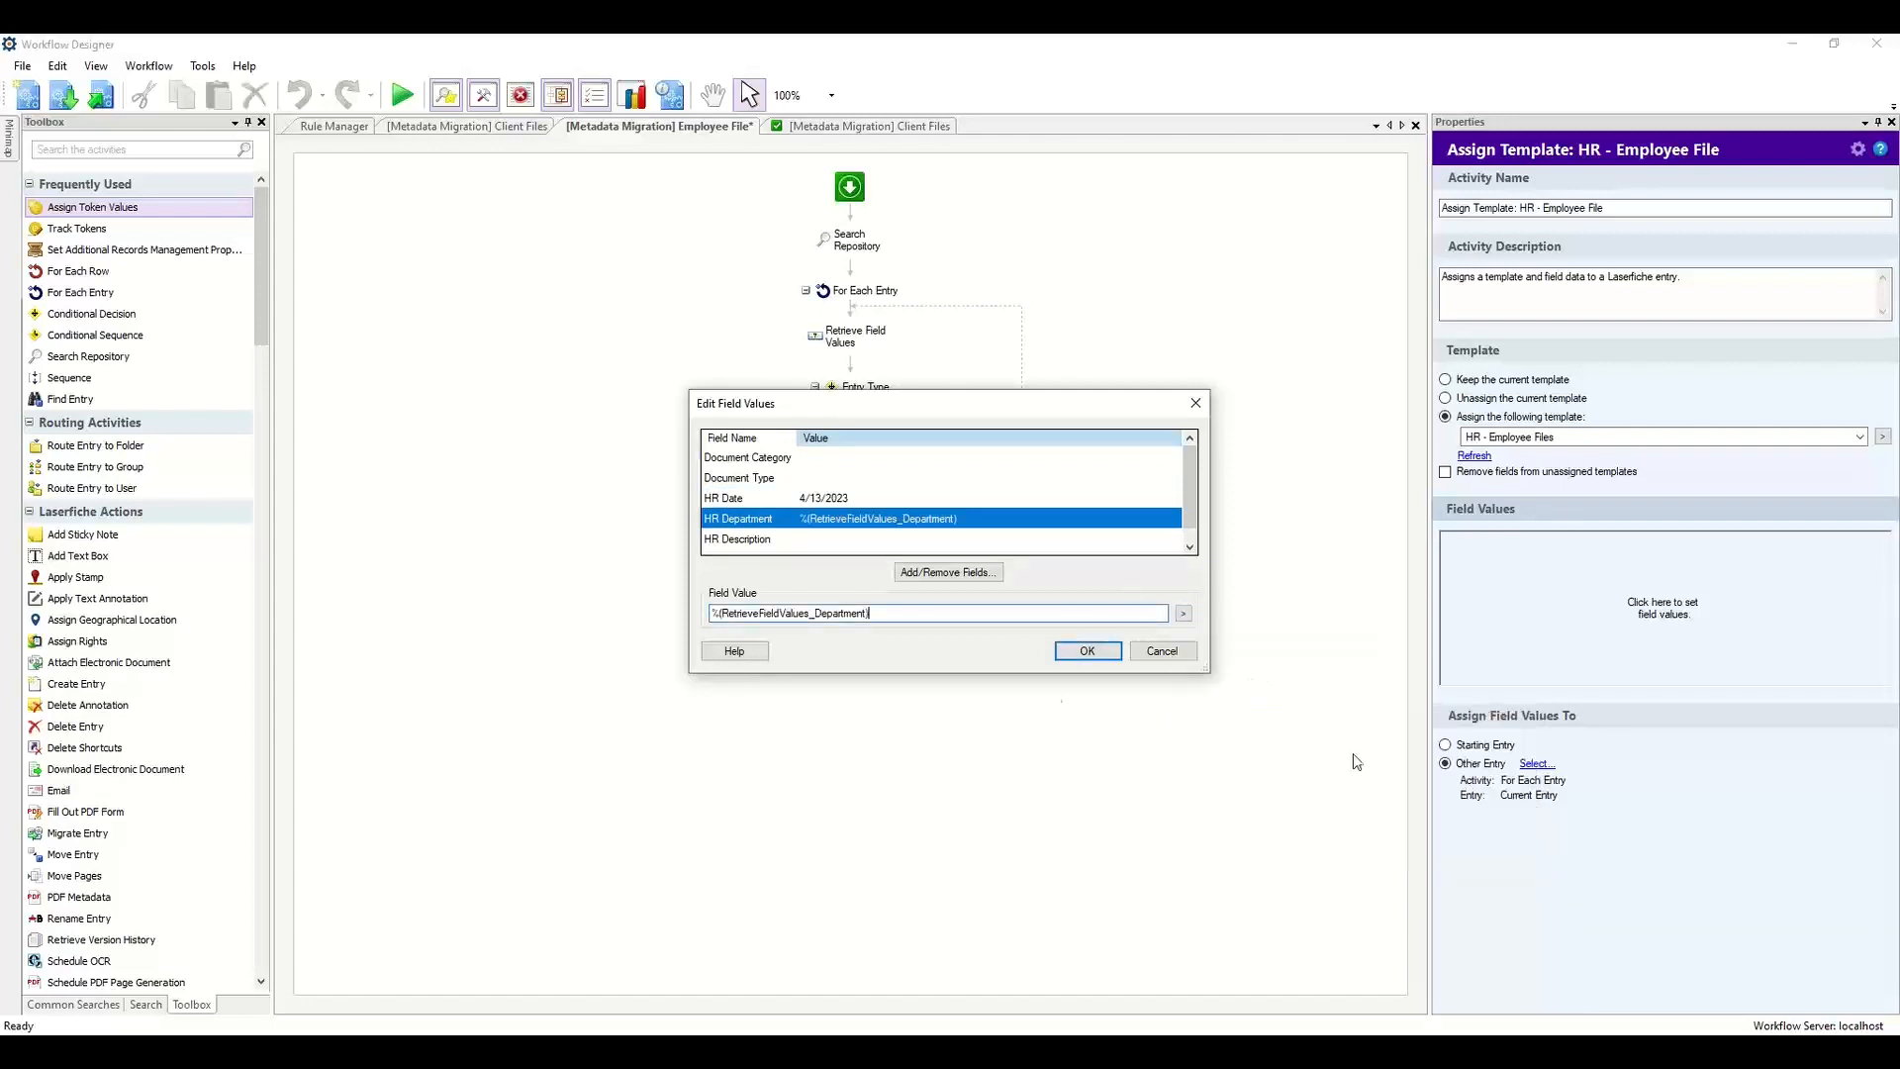
pyautogui.click(753, 541)
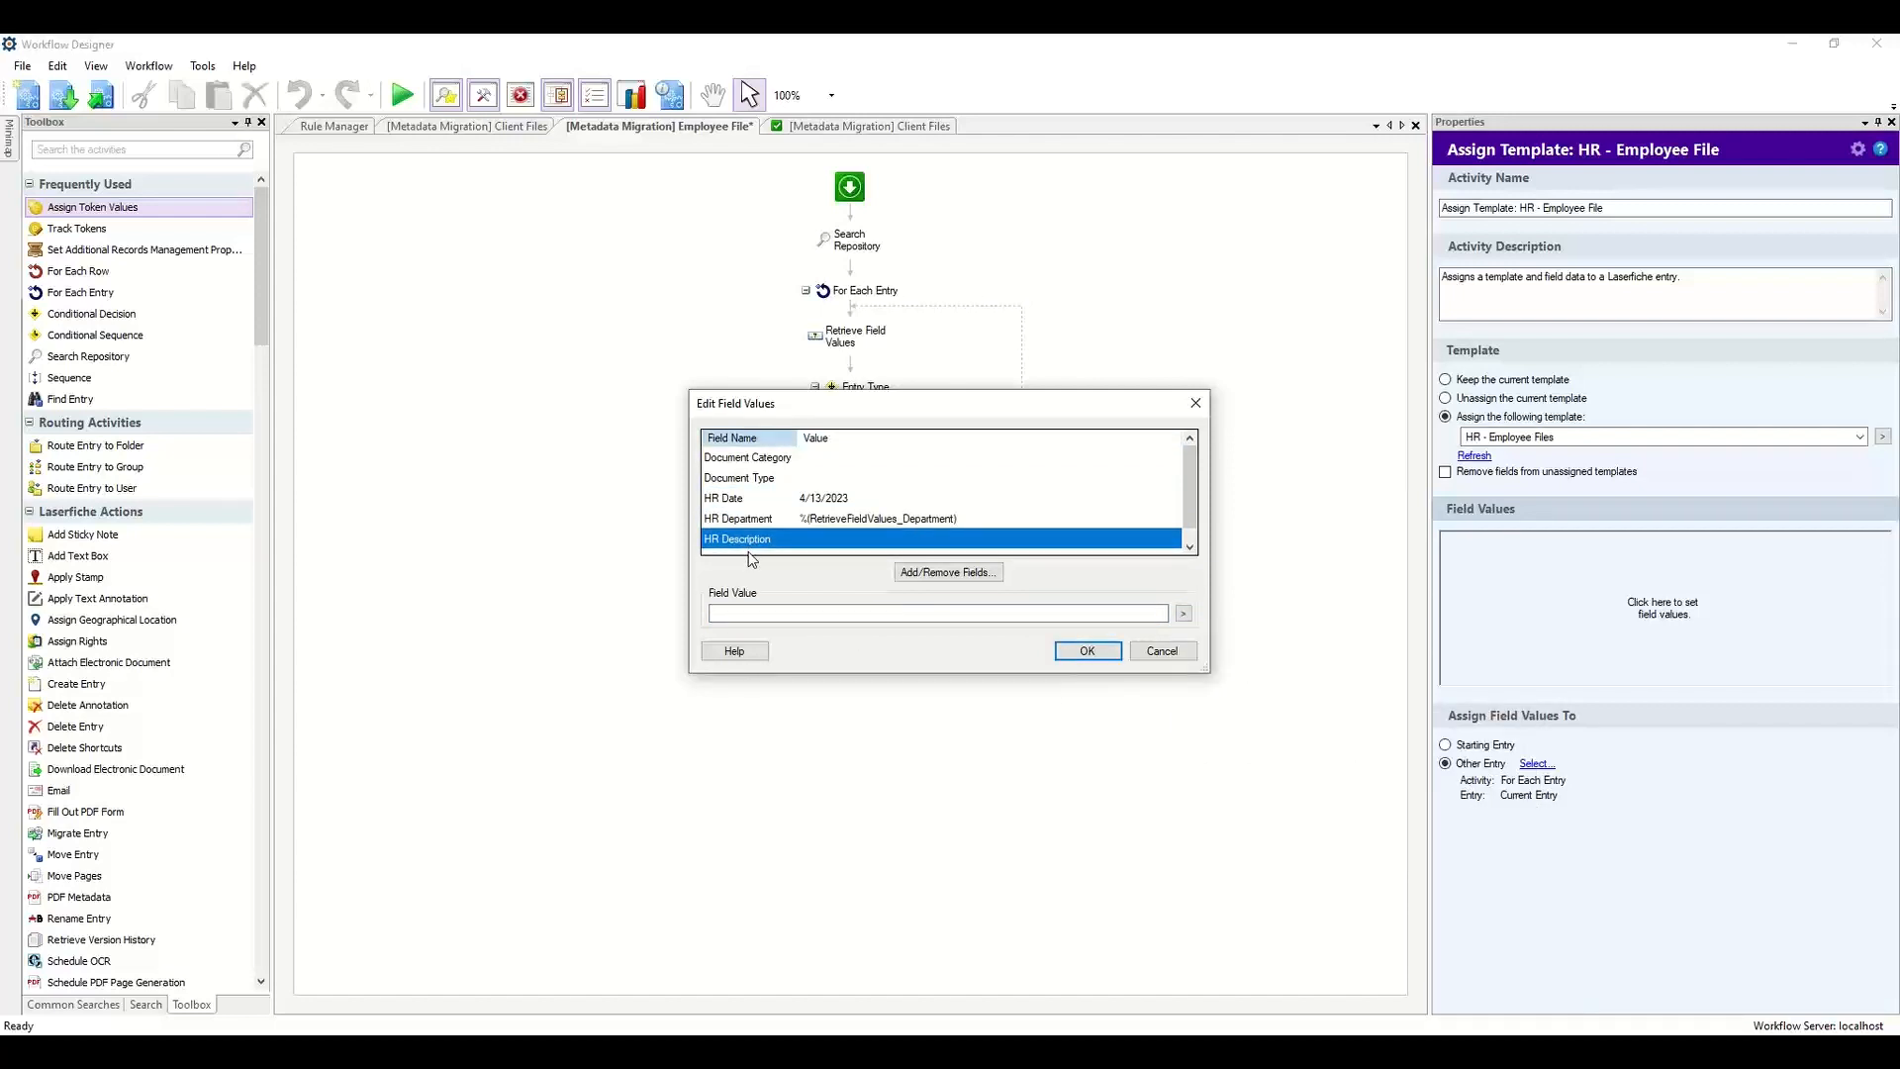
pyautogui.click(1089, 652)
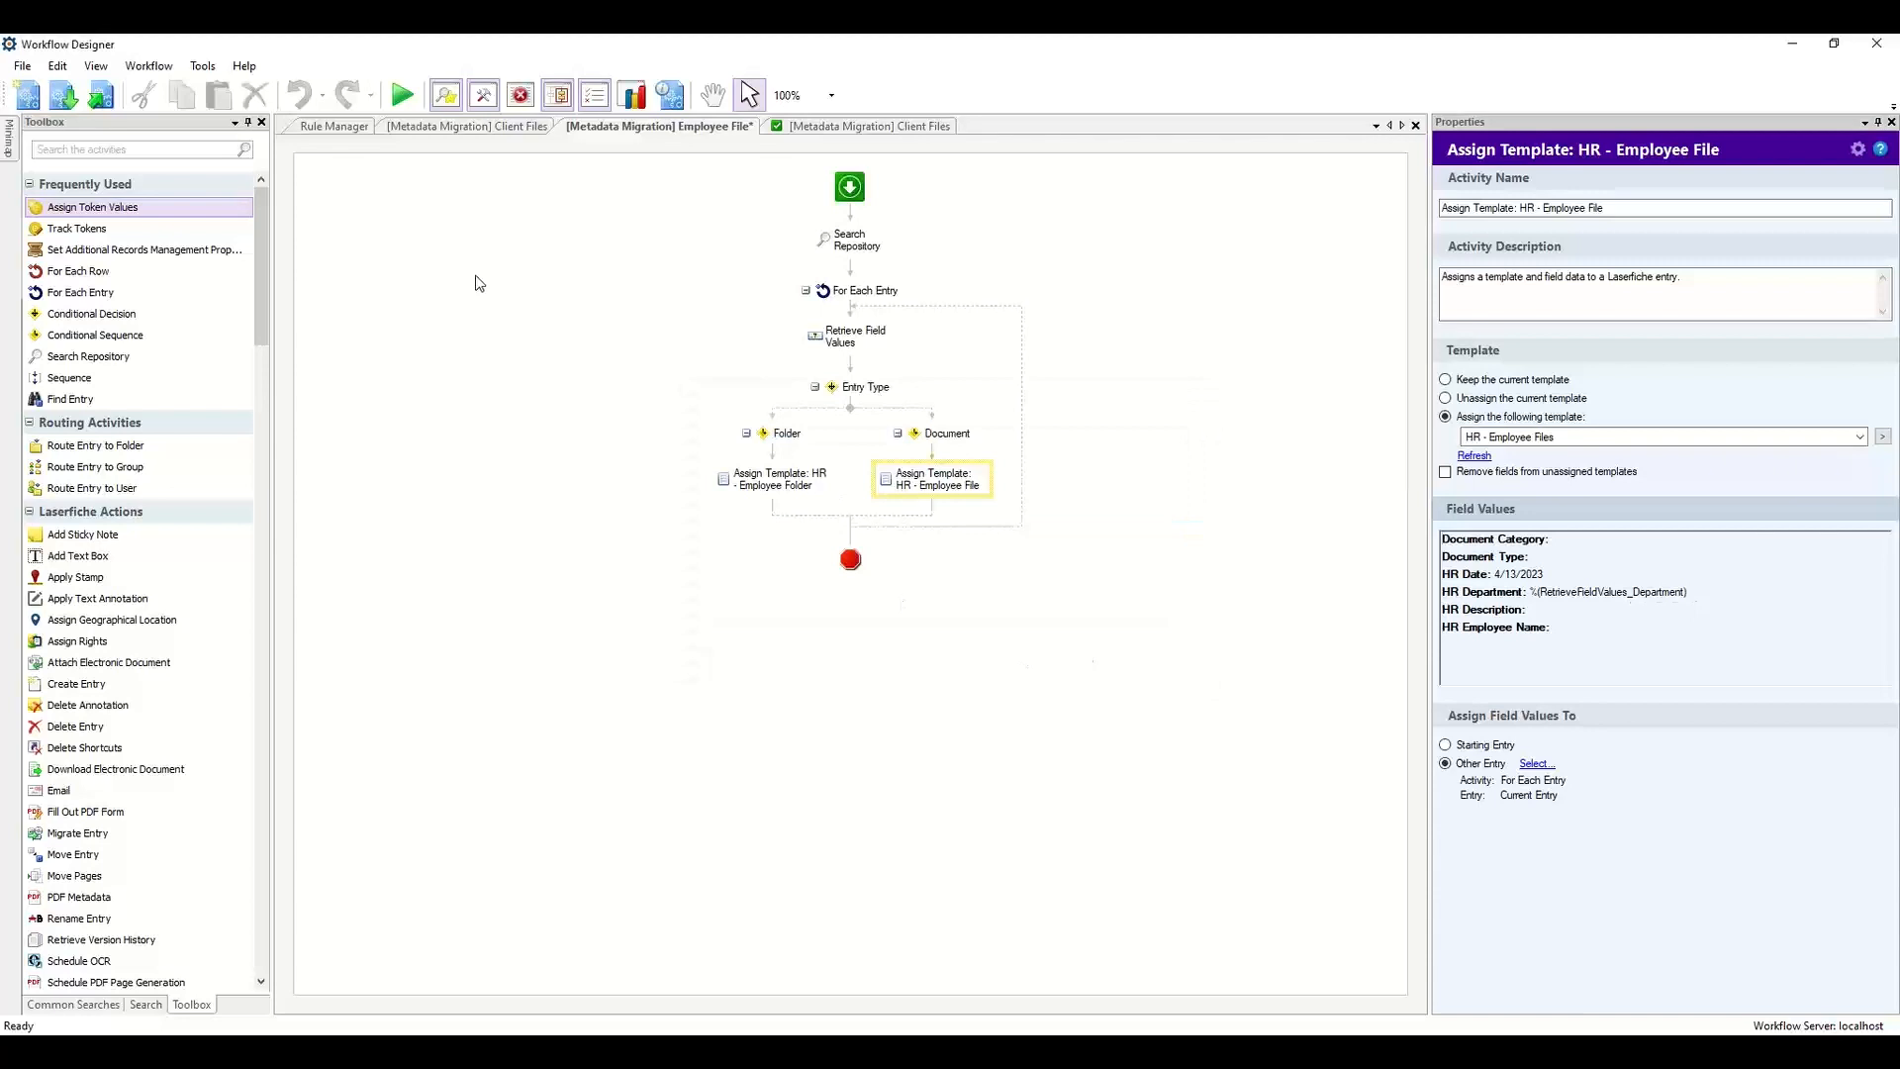
# Publish the Employee File workflow, replacing the existing version, without adding a starting rule.
pyautogui.click(98, 99)
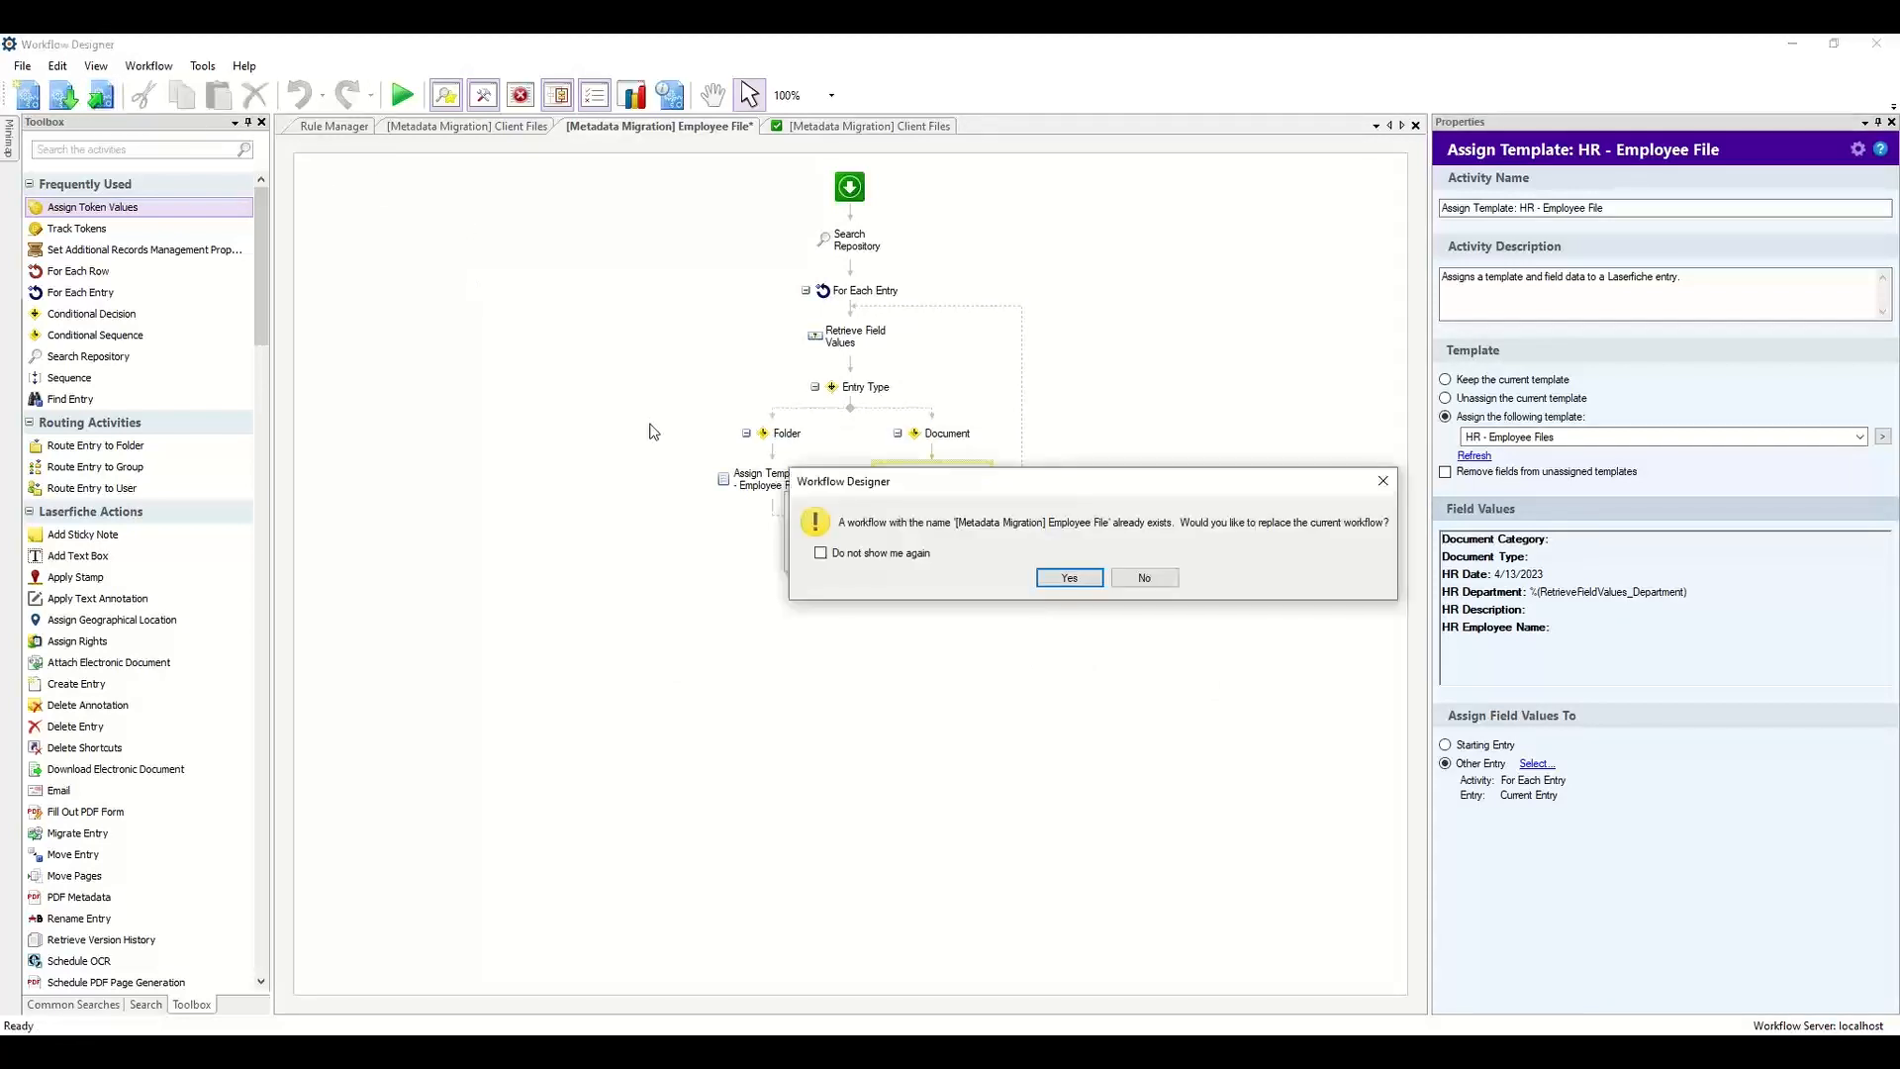
pyautogui.click(1089, 577)
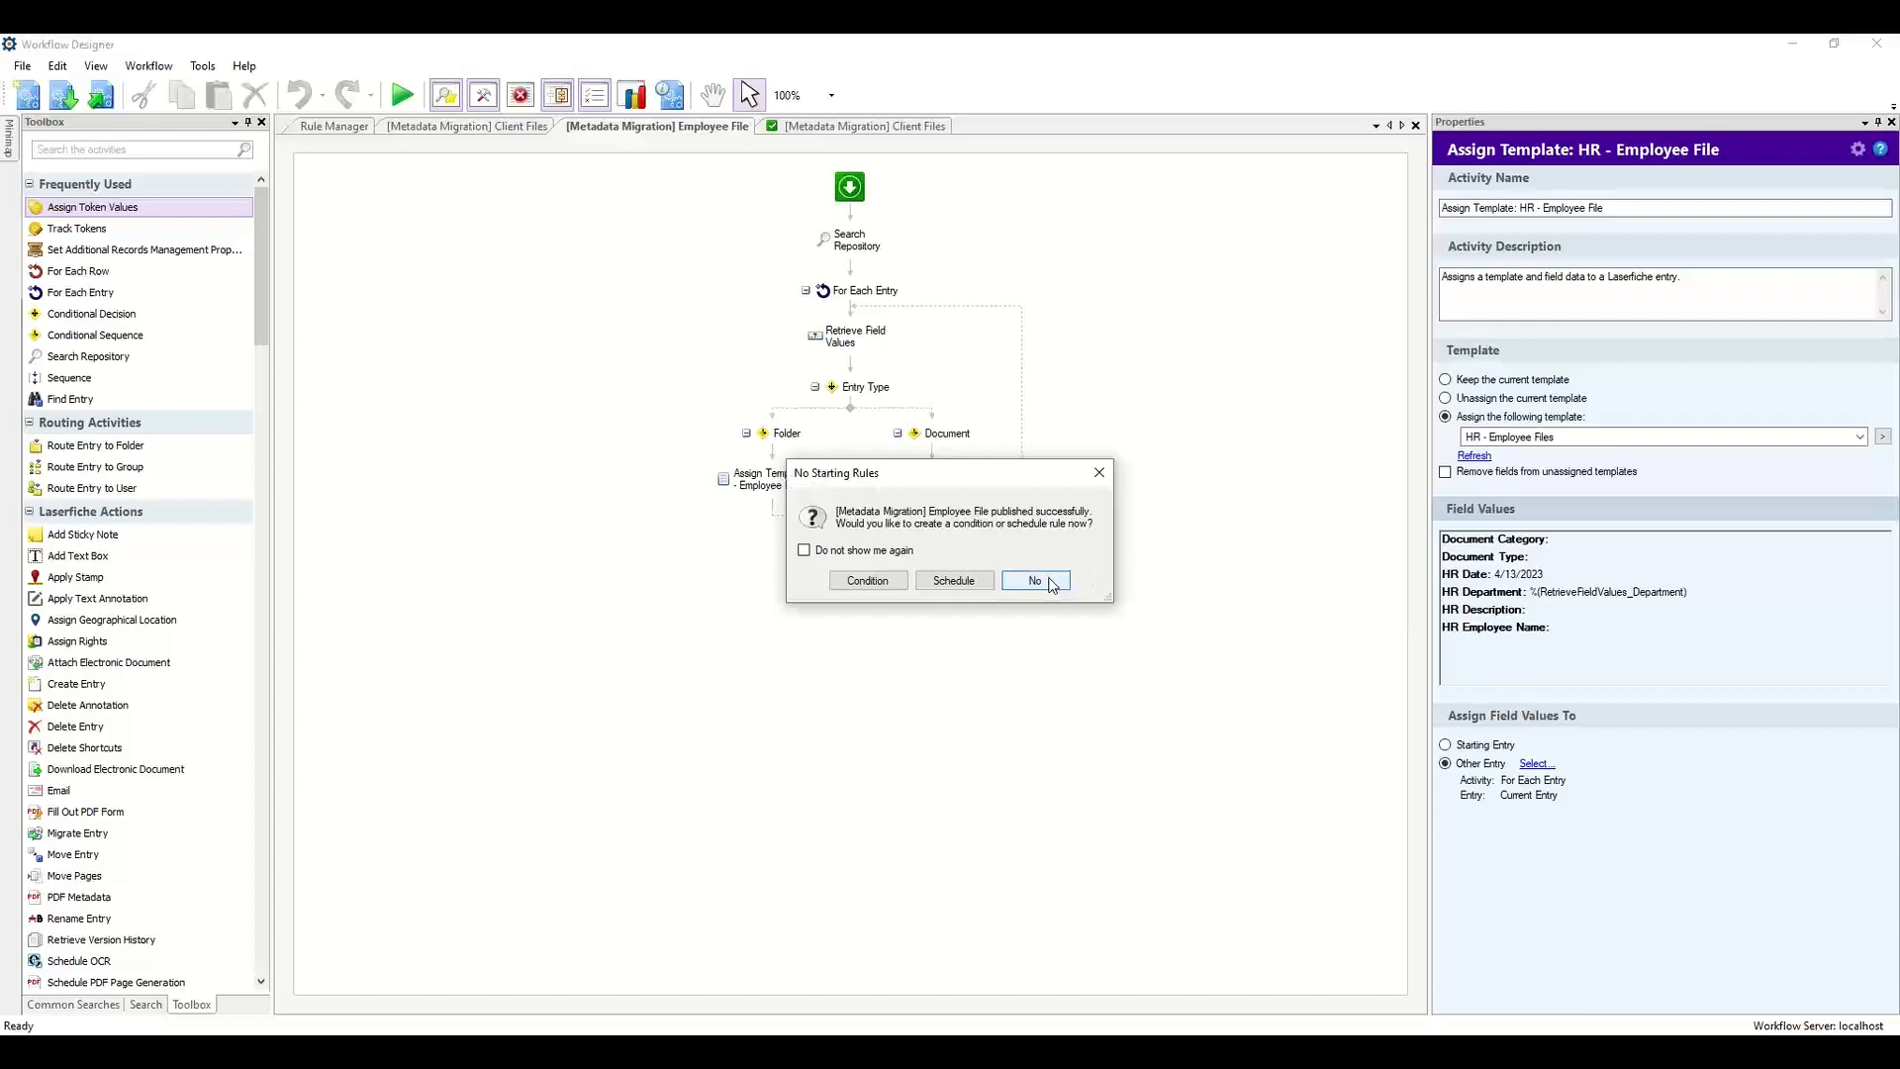
pyautogui.click(1045, 580)
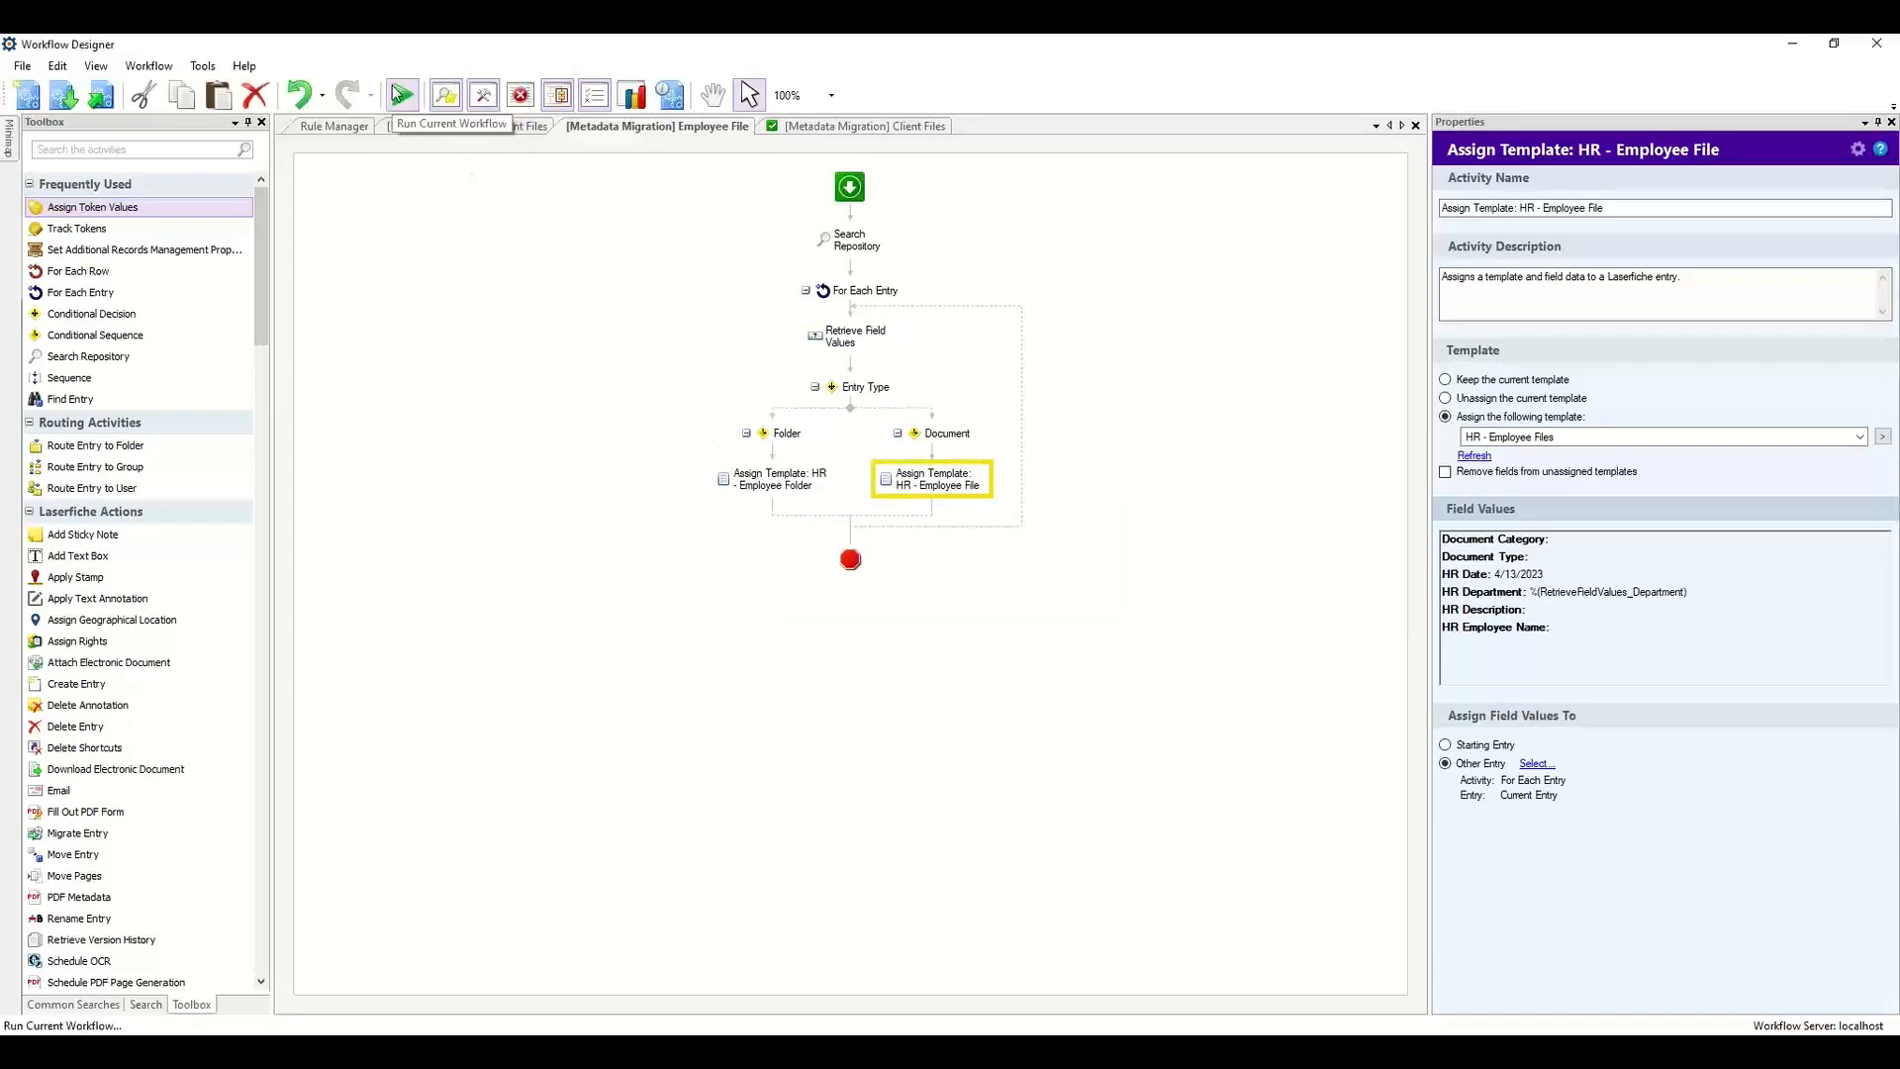
# Run the Employee File migration workflow.
pyautogui.click(401, 95)
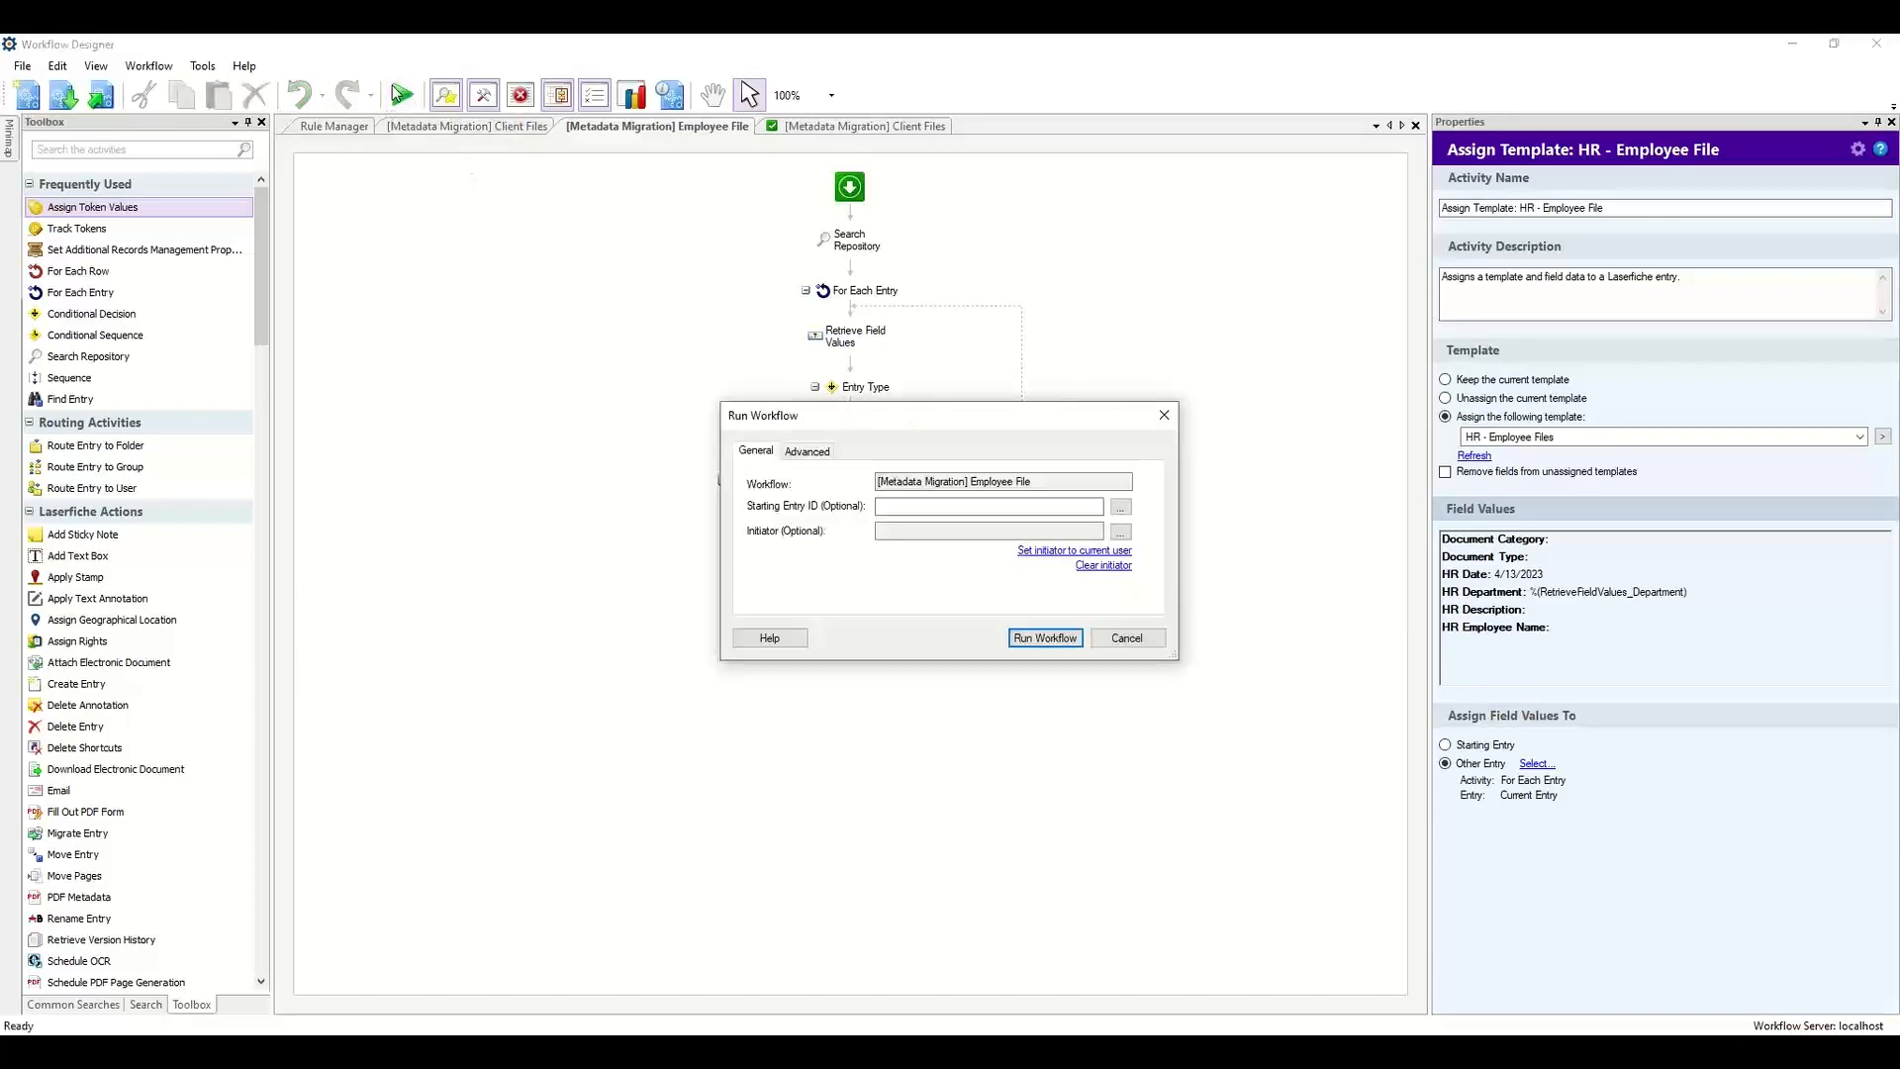
pyautogui.click(1063, 638)
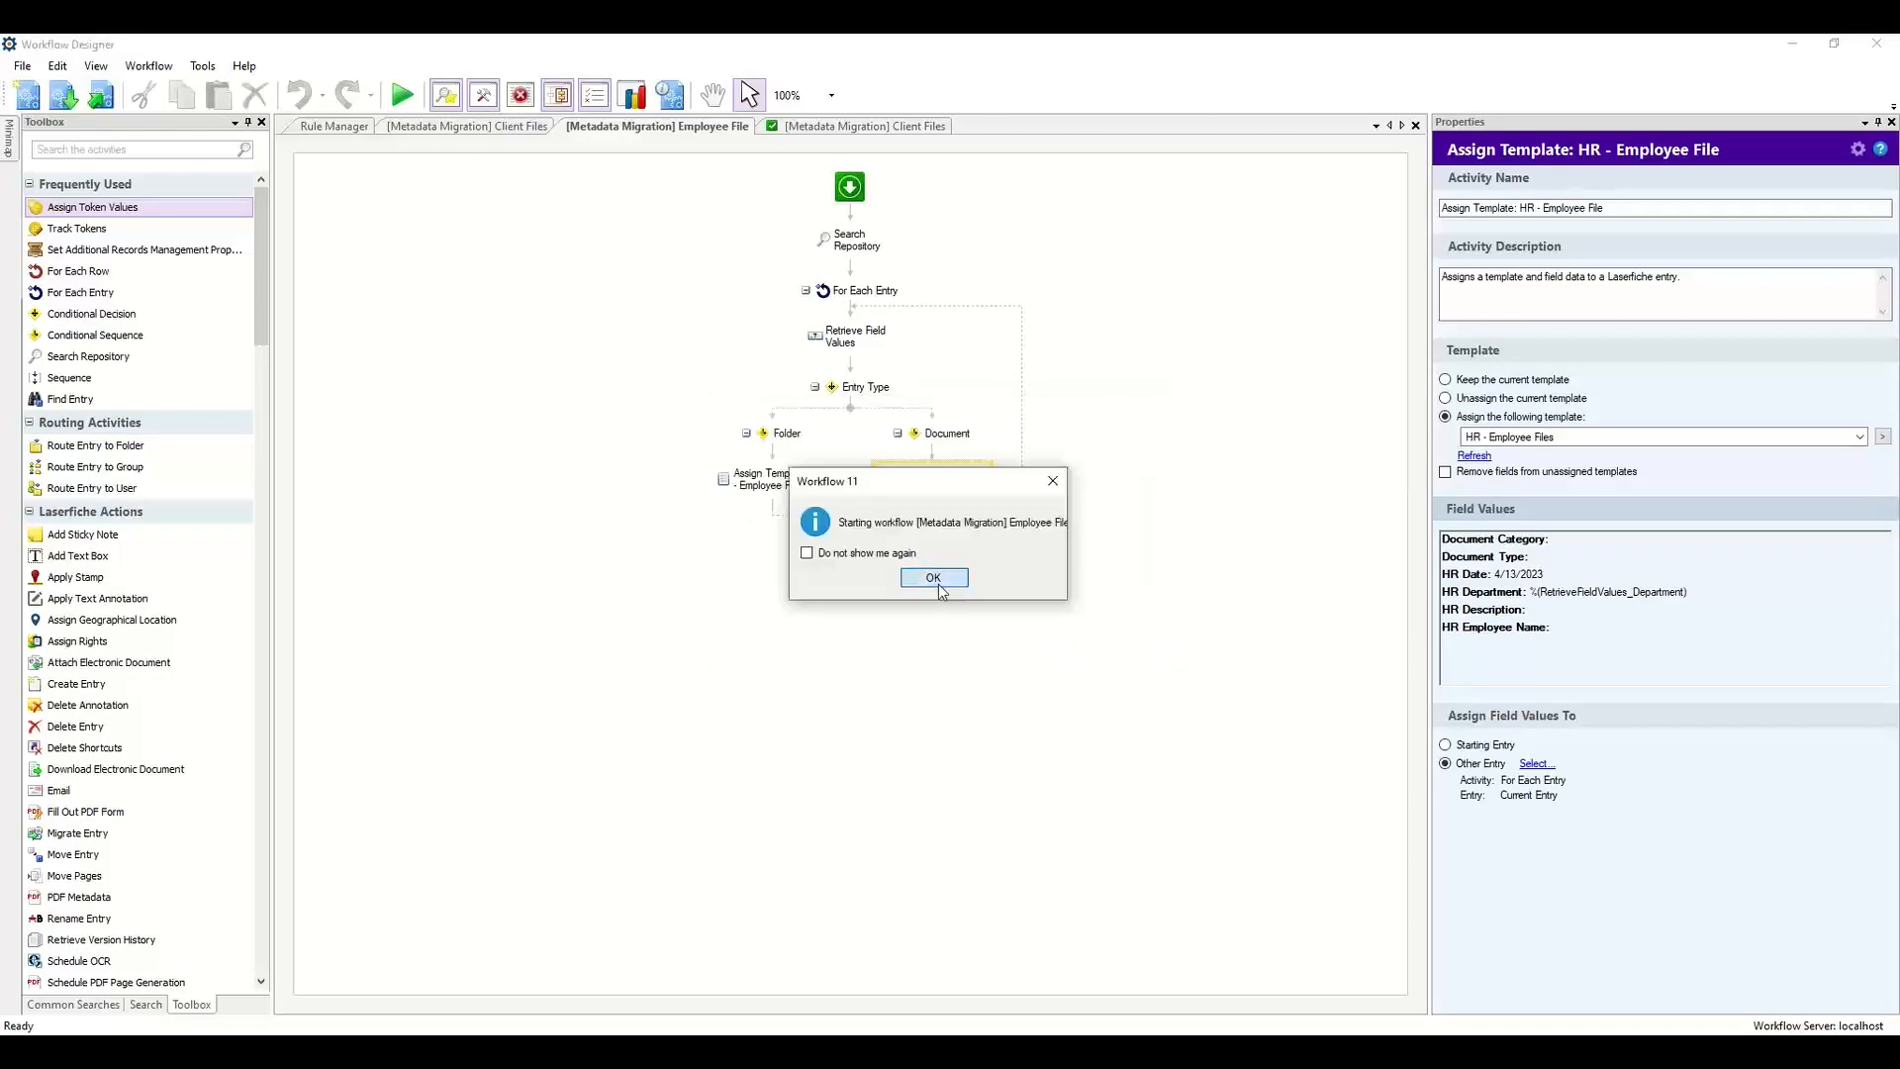
pyautogui.click(940, 586)
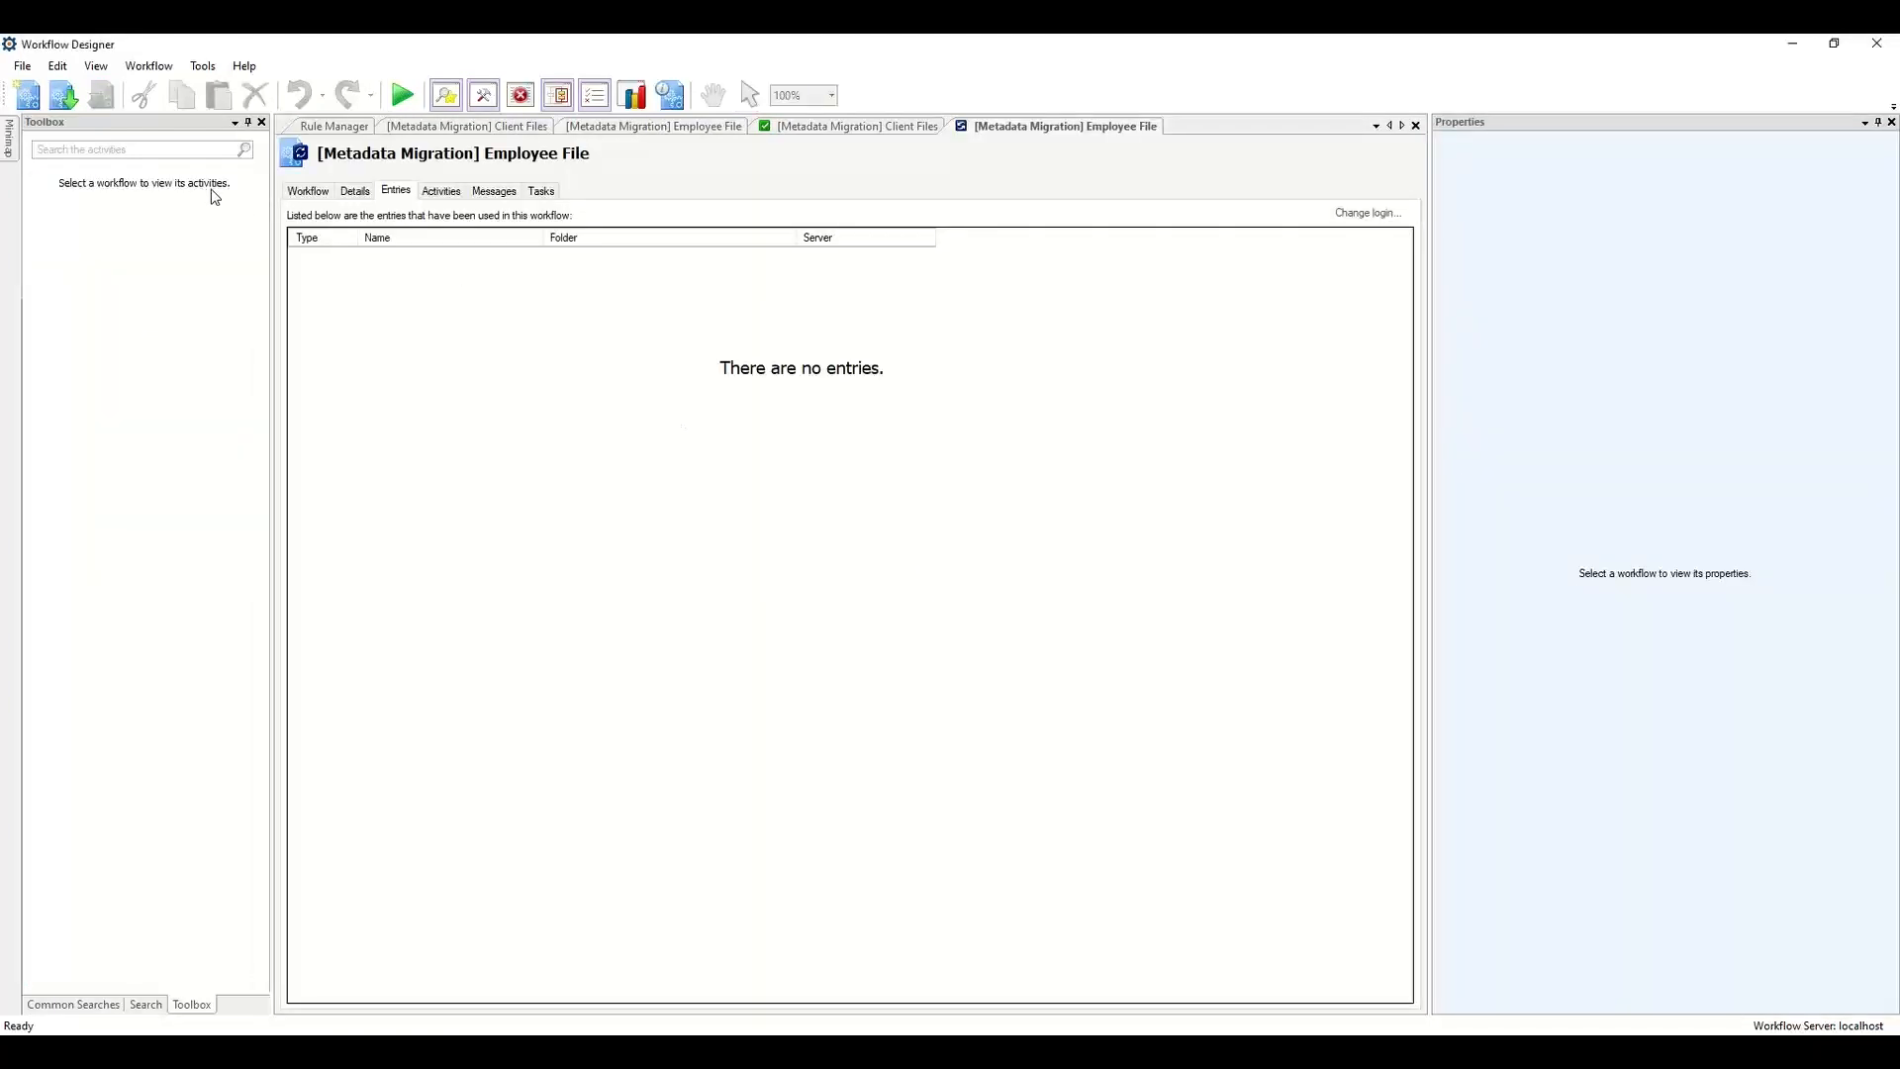
# Inspect the run's activity diagram and its error and information messages.
pyautogui.click(297, 193)
pyautogui.click(1339, 685)
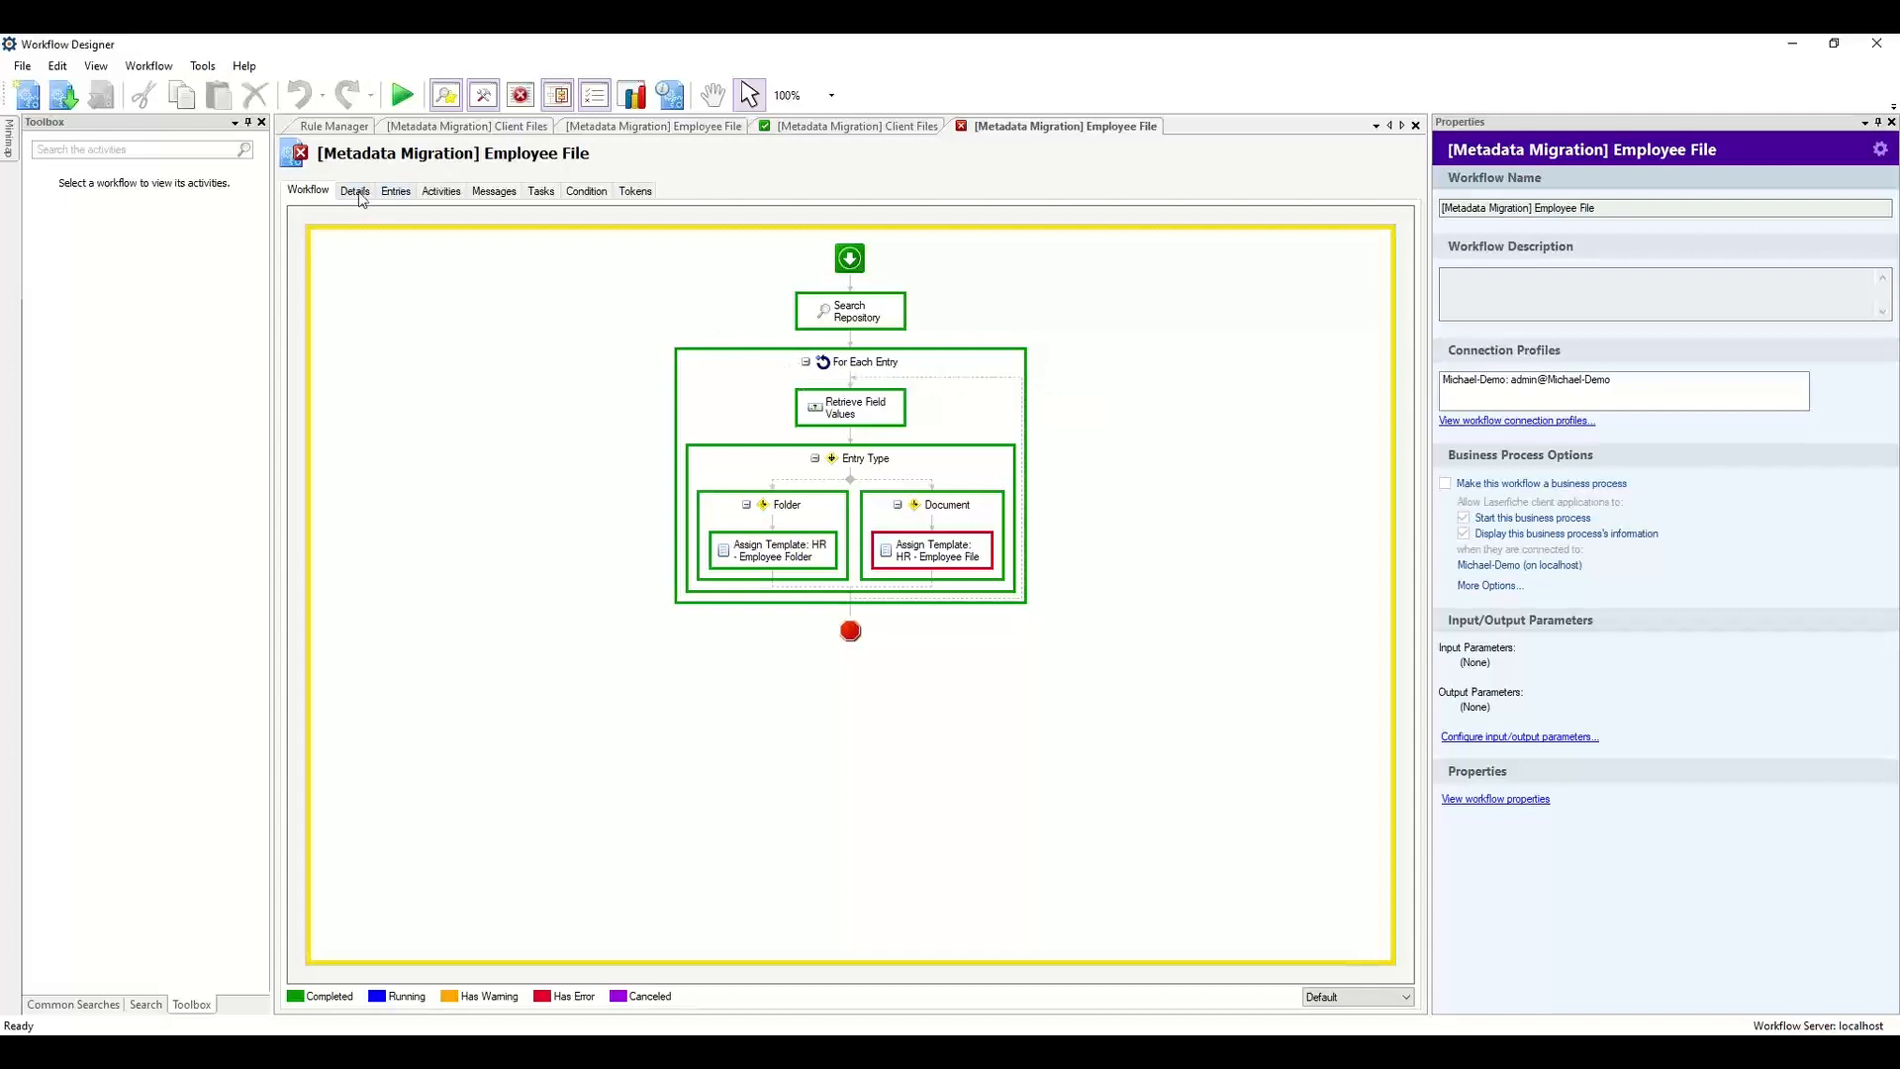
pyautogui.click(491, 192)
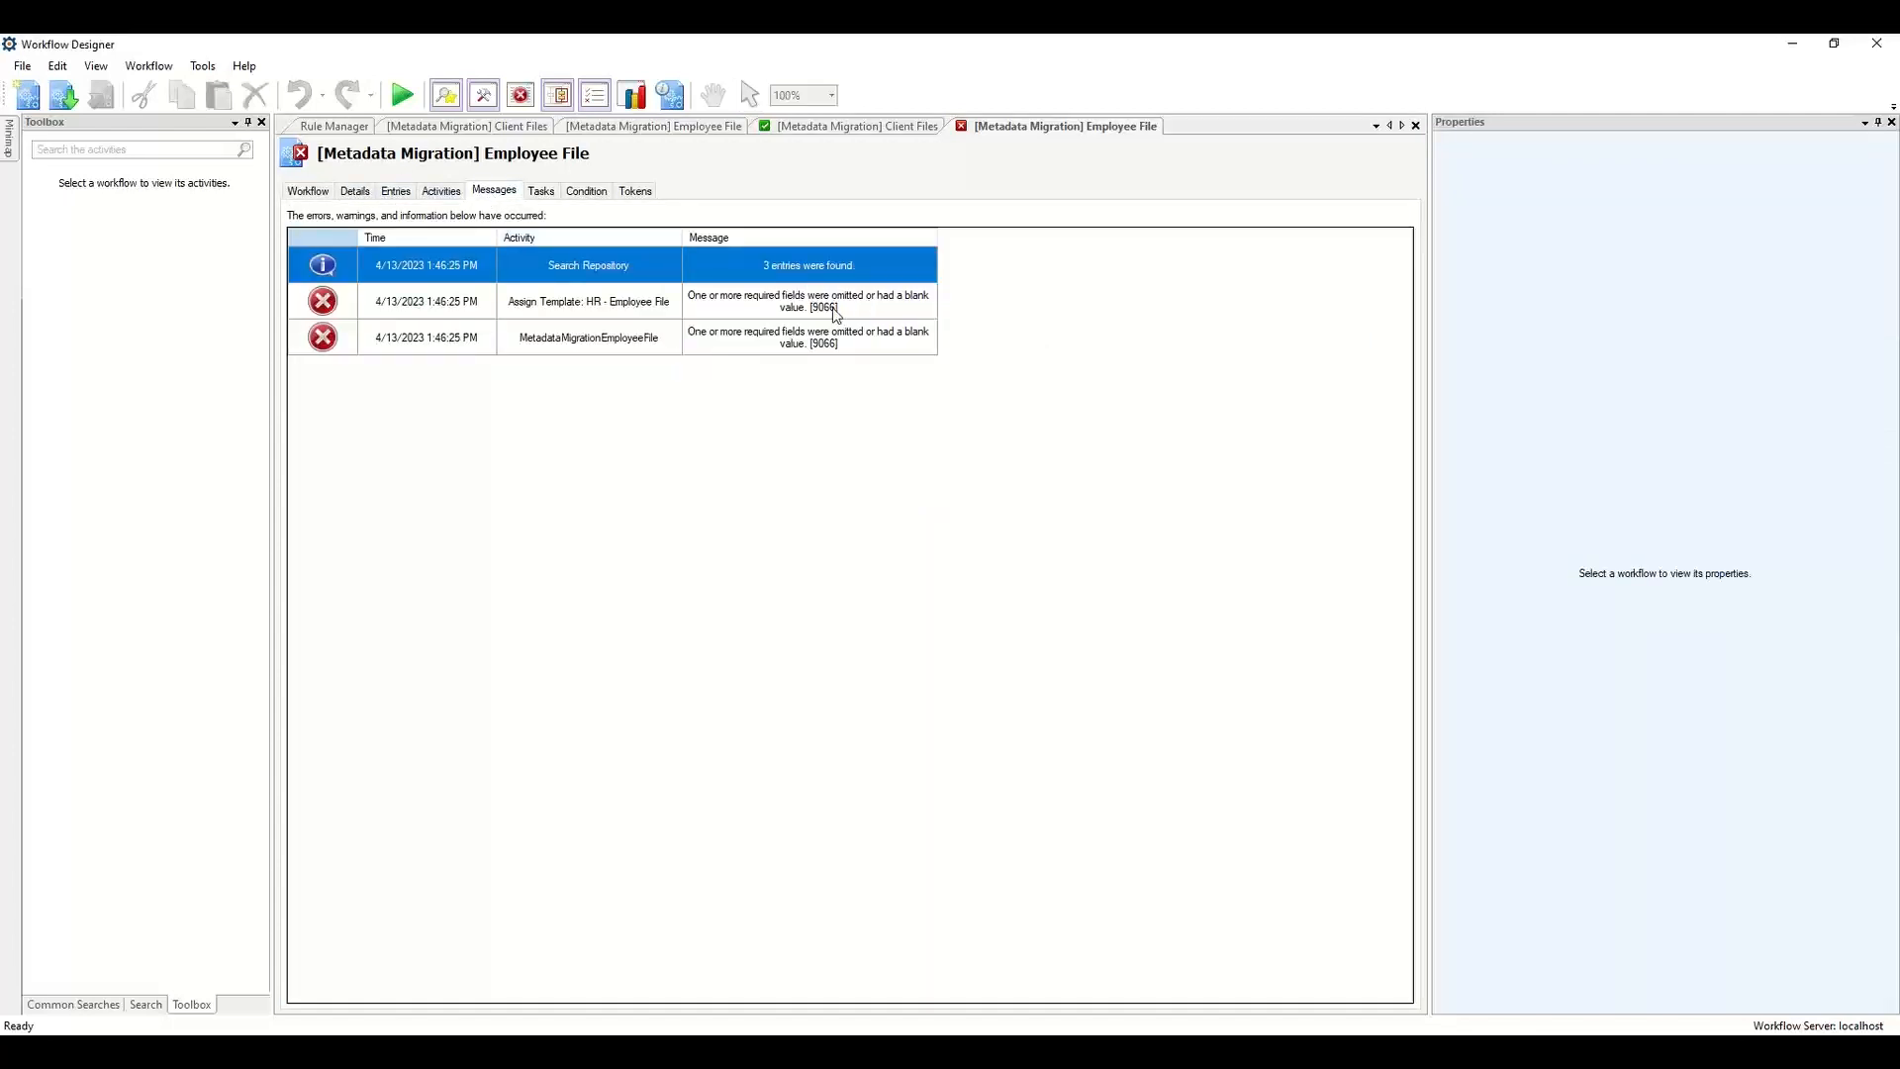
pyautogui.click(836, 314)
pyautogui.click(836, 341)
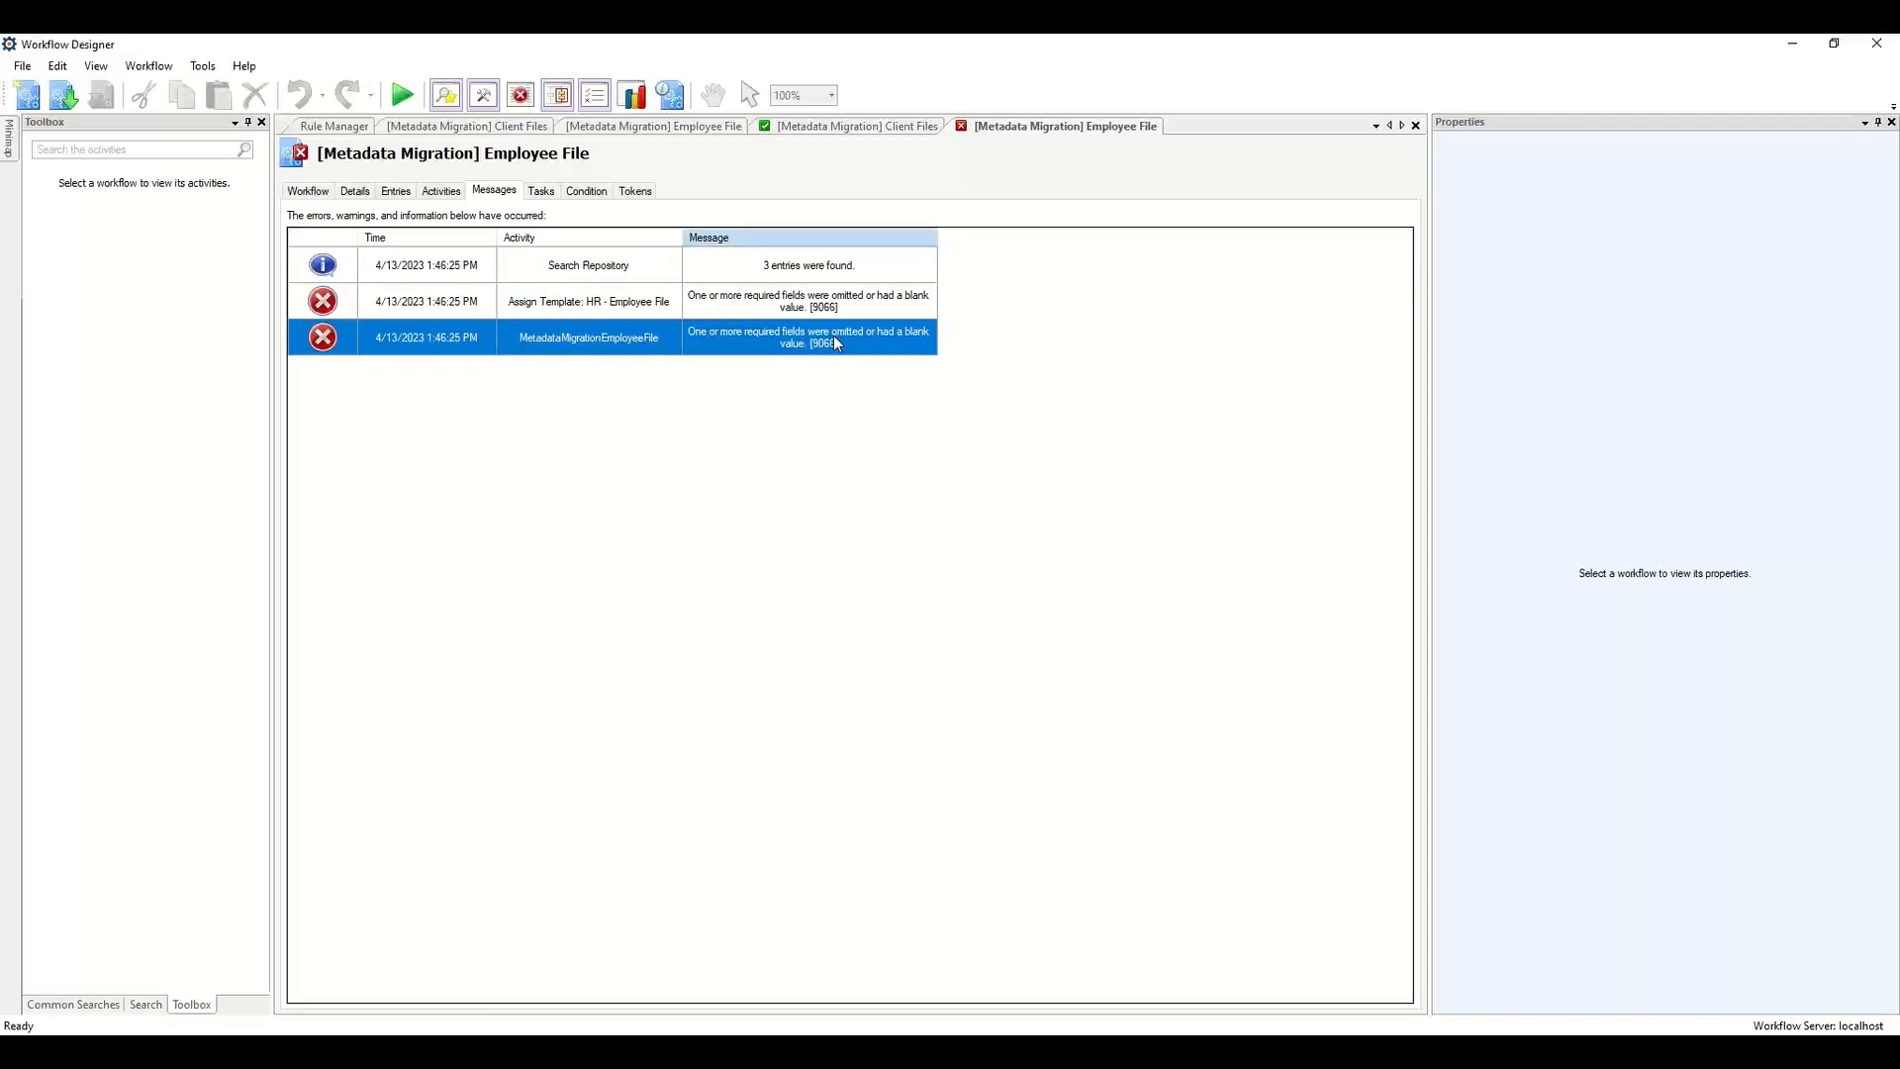
# In the HR - Employee File template assignment, set Document Category to Misc and Document Type to Conversion.
pyautogui.click(618, 127)
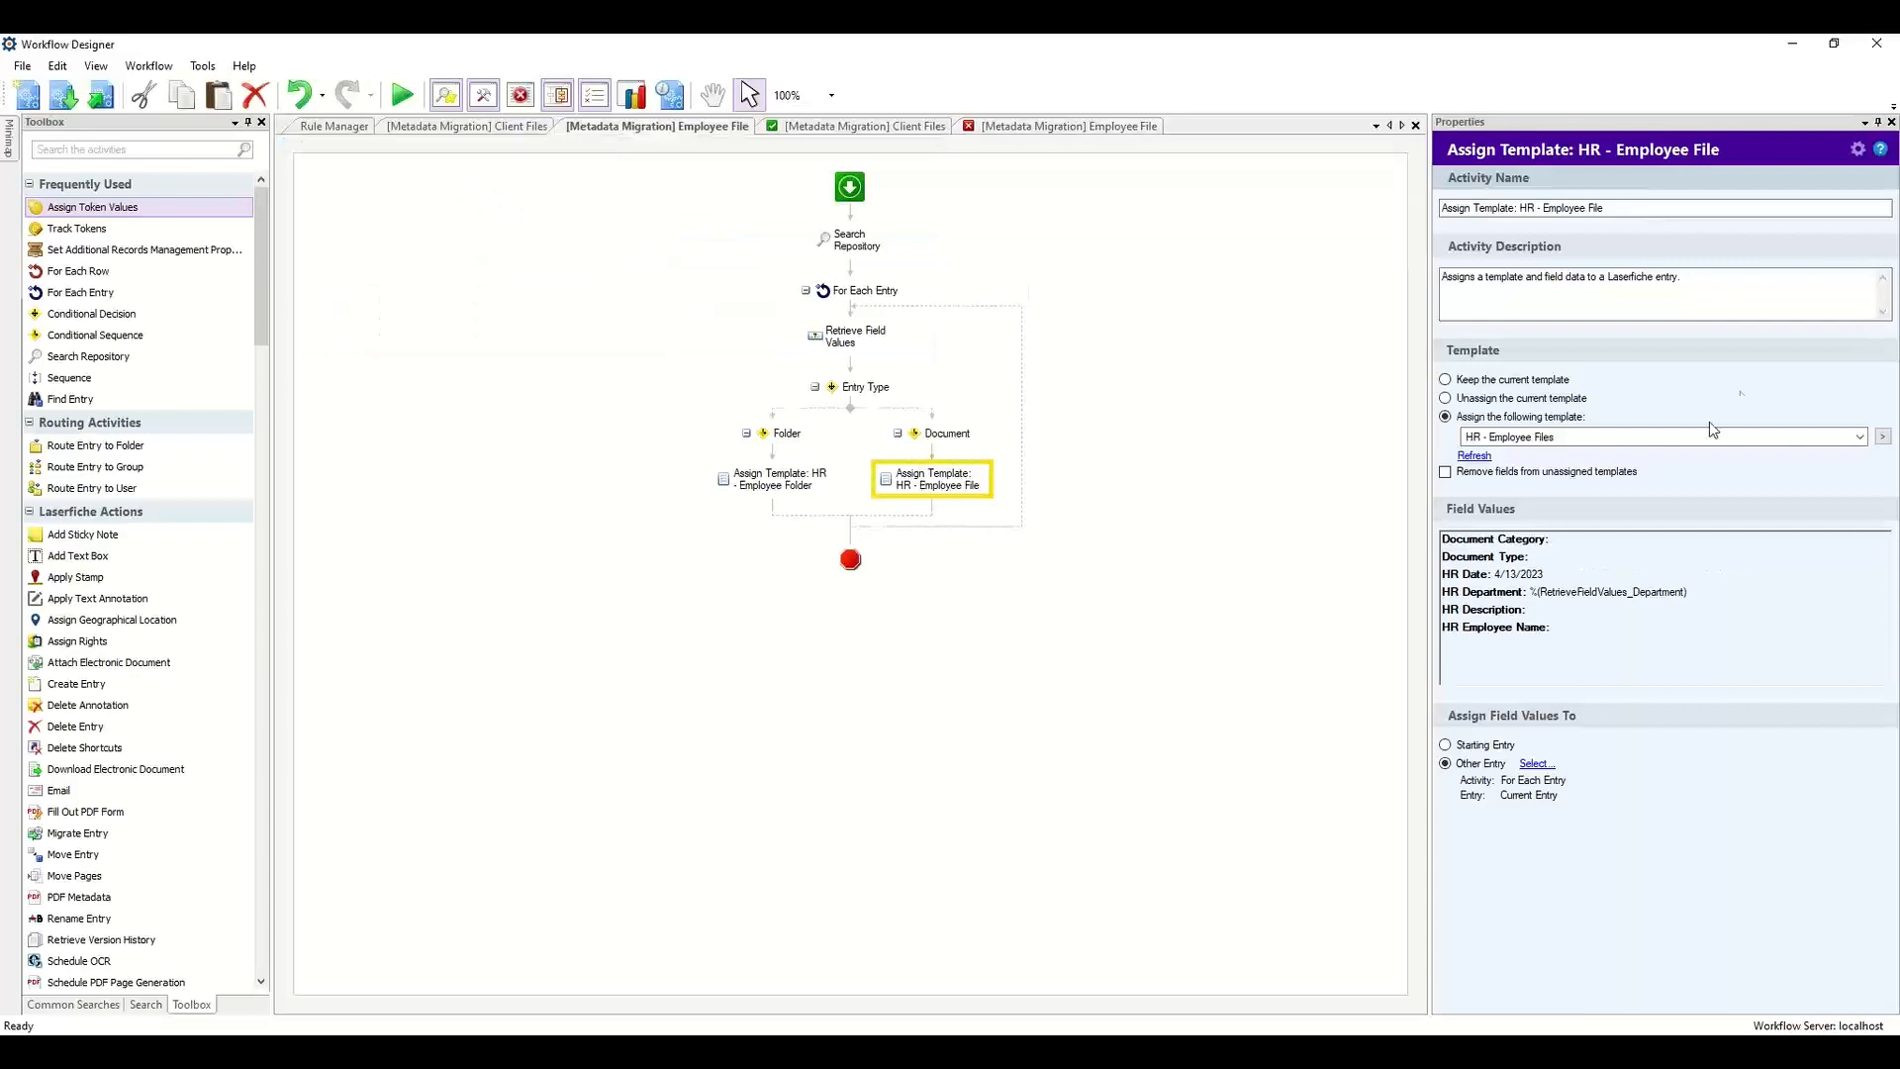
pyautogui.rightClick(1574, 564)
pyautogui.click(1511, 574)
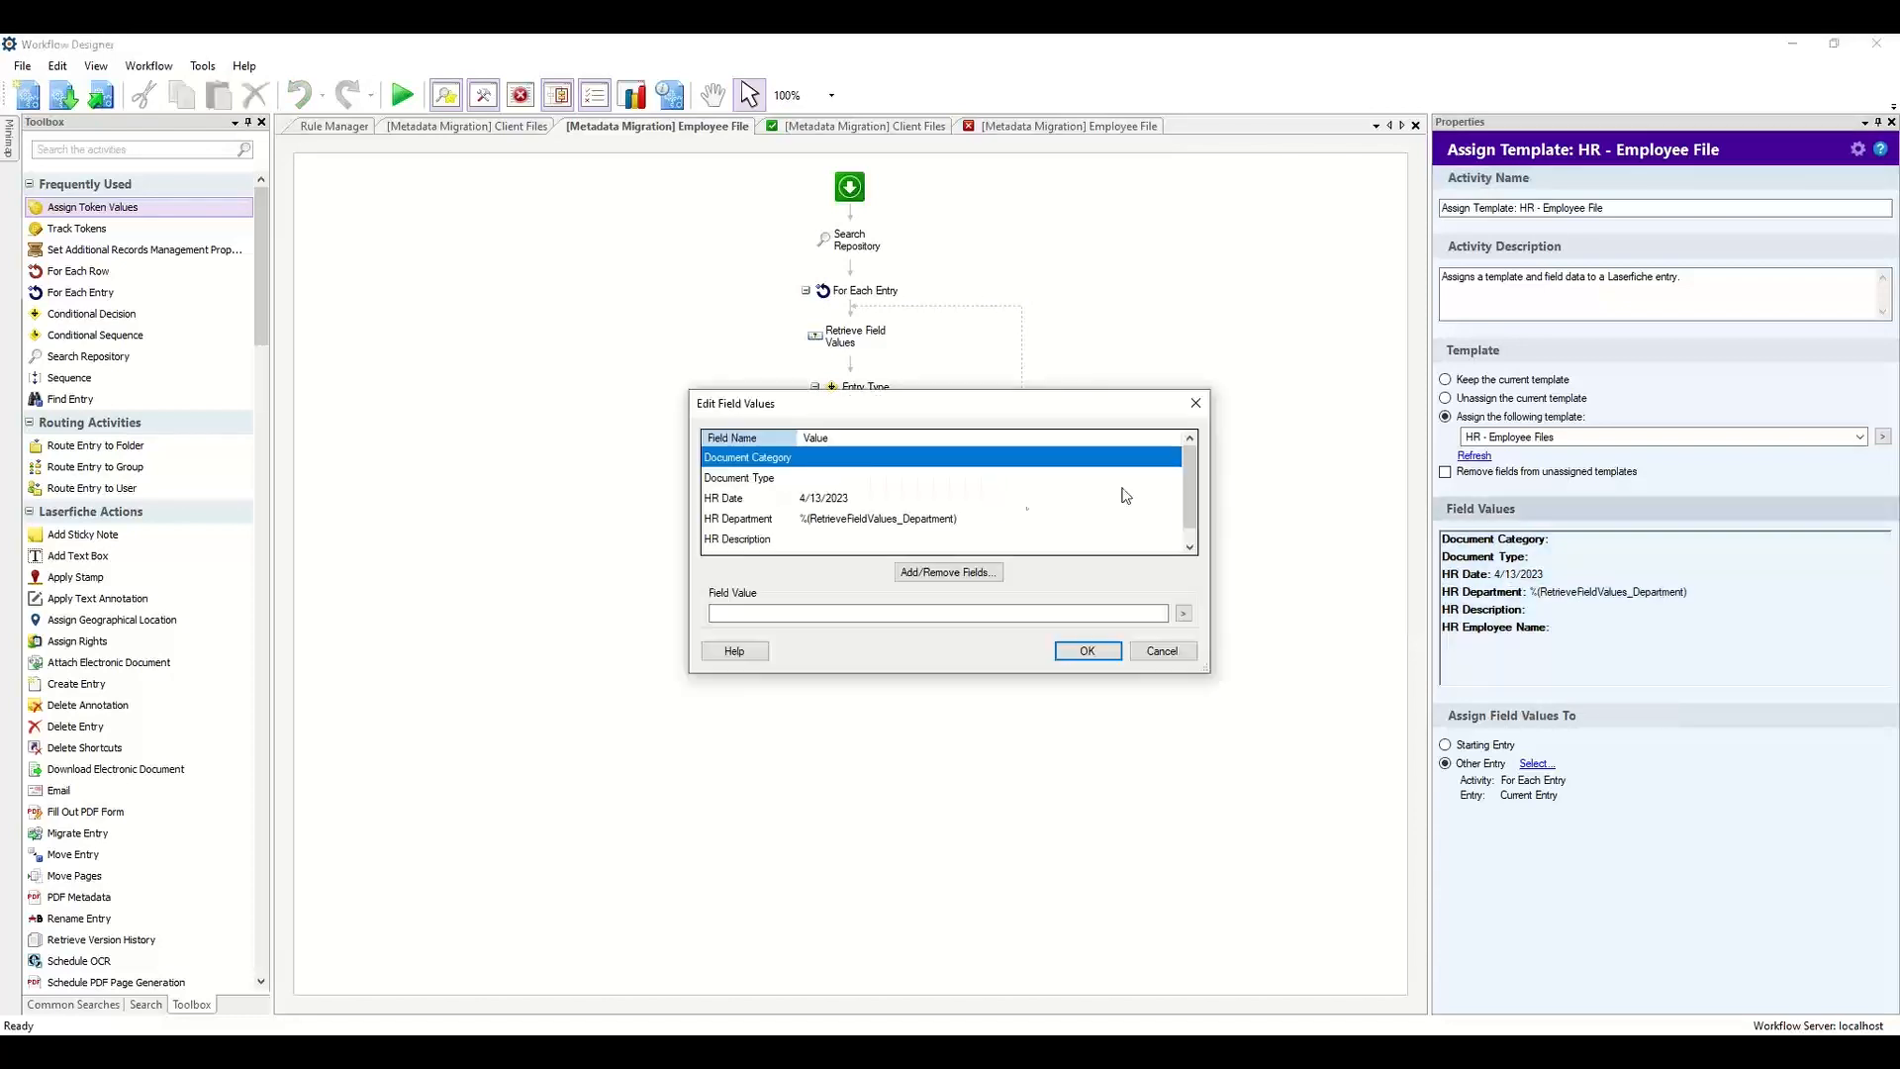
pyautogui.click(1012, 478)
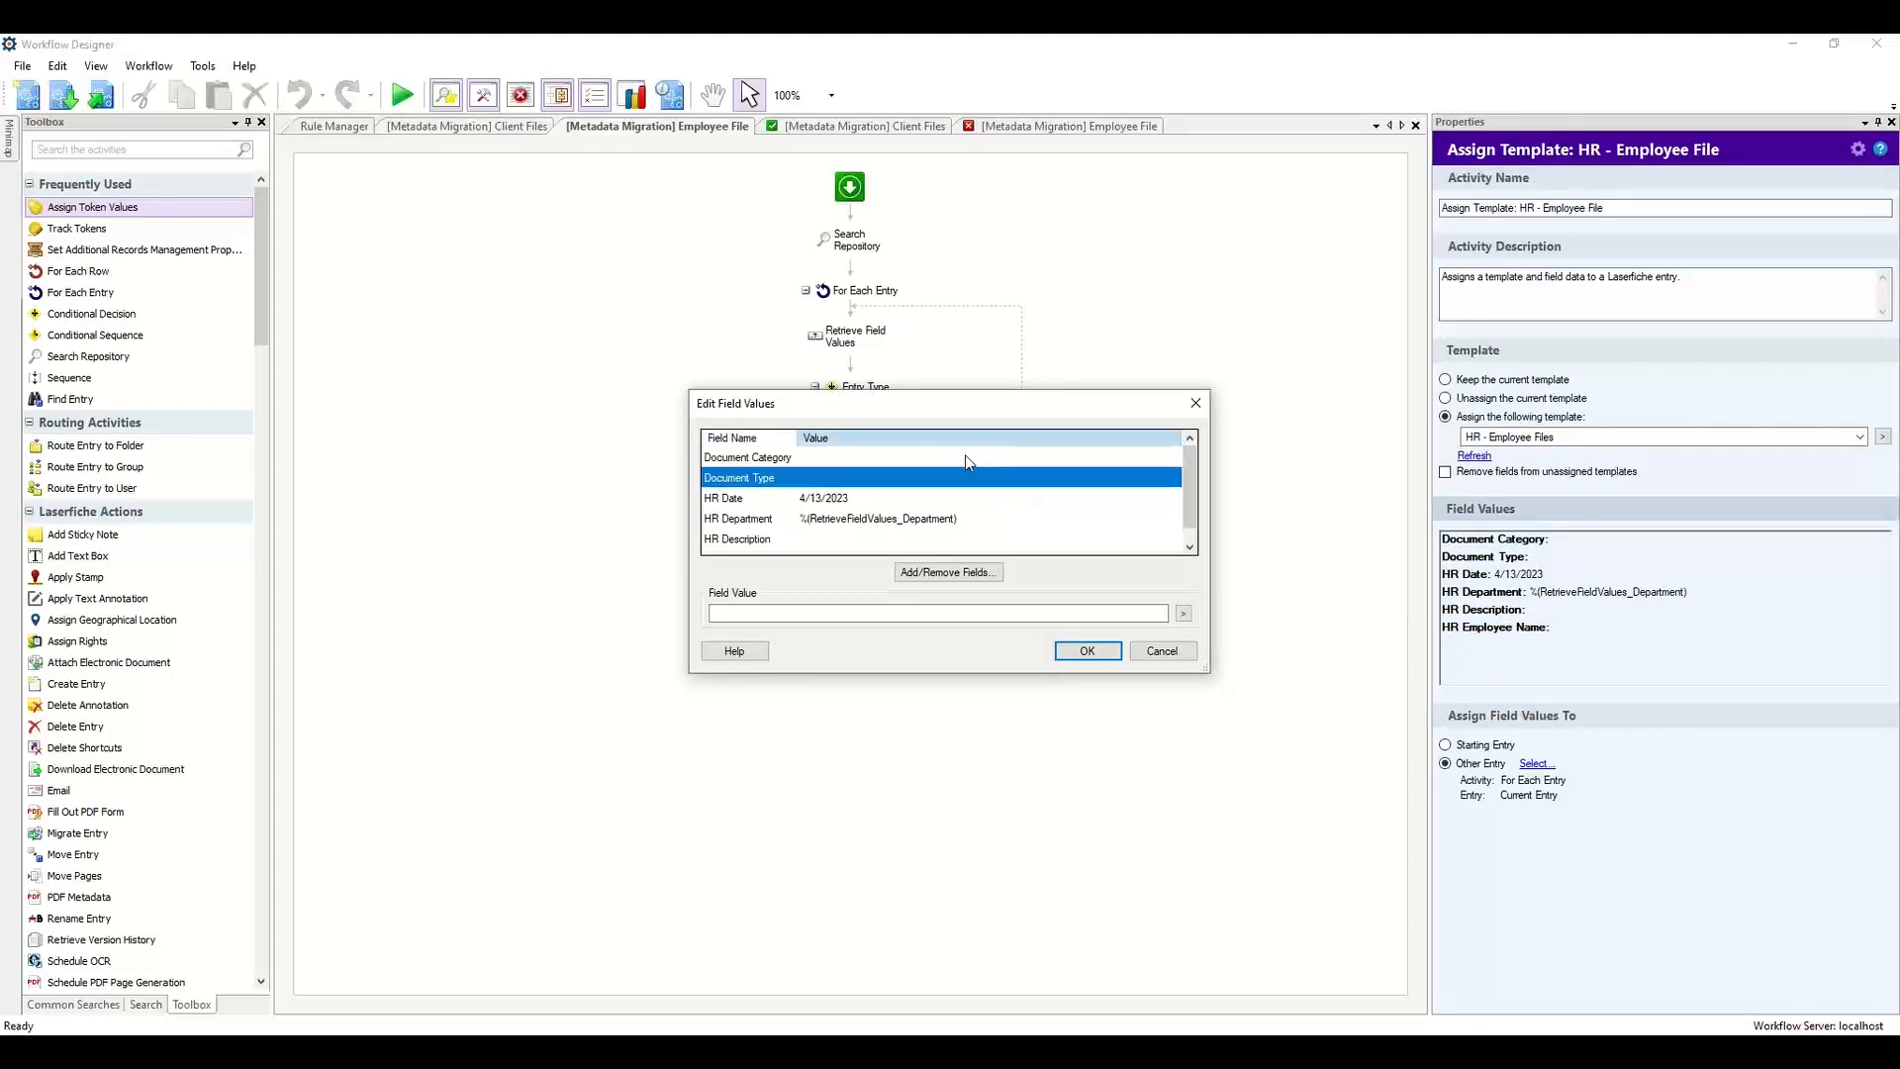
pyautogui.click(975, 457)
pyautogui.click(892, 612)
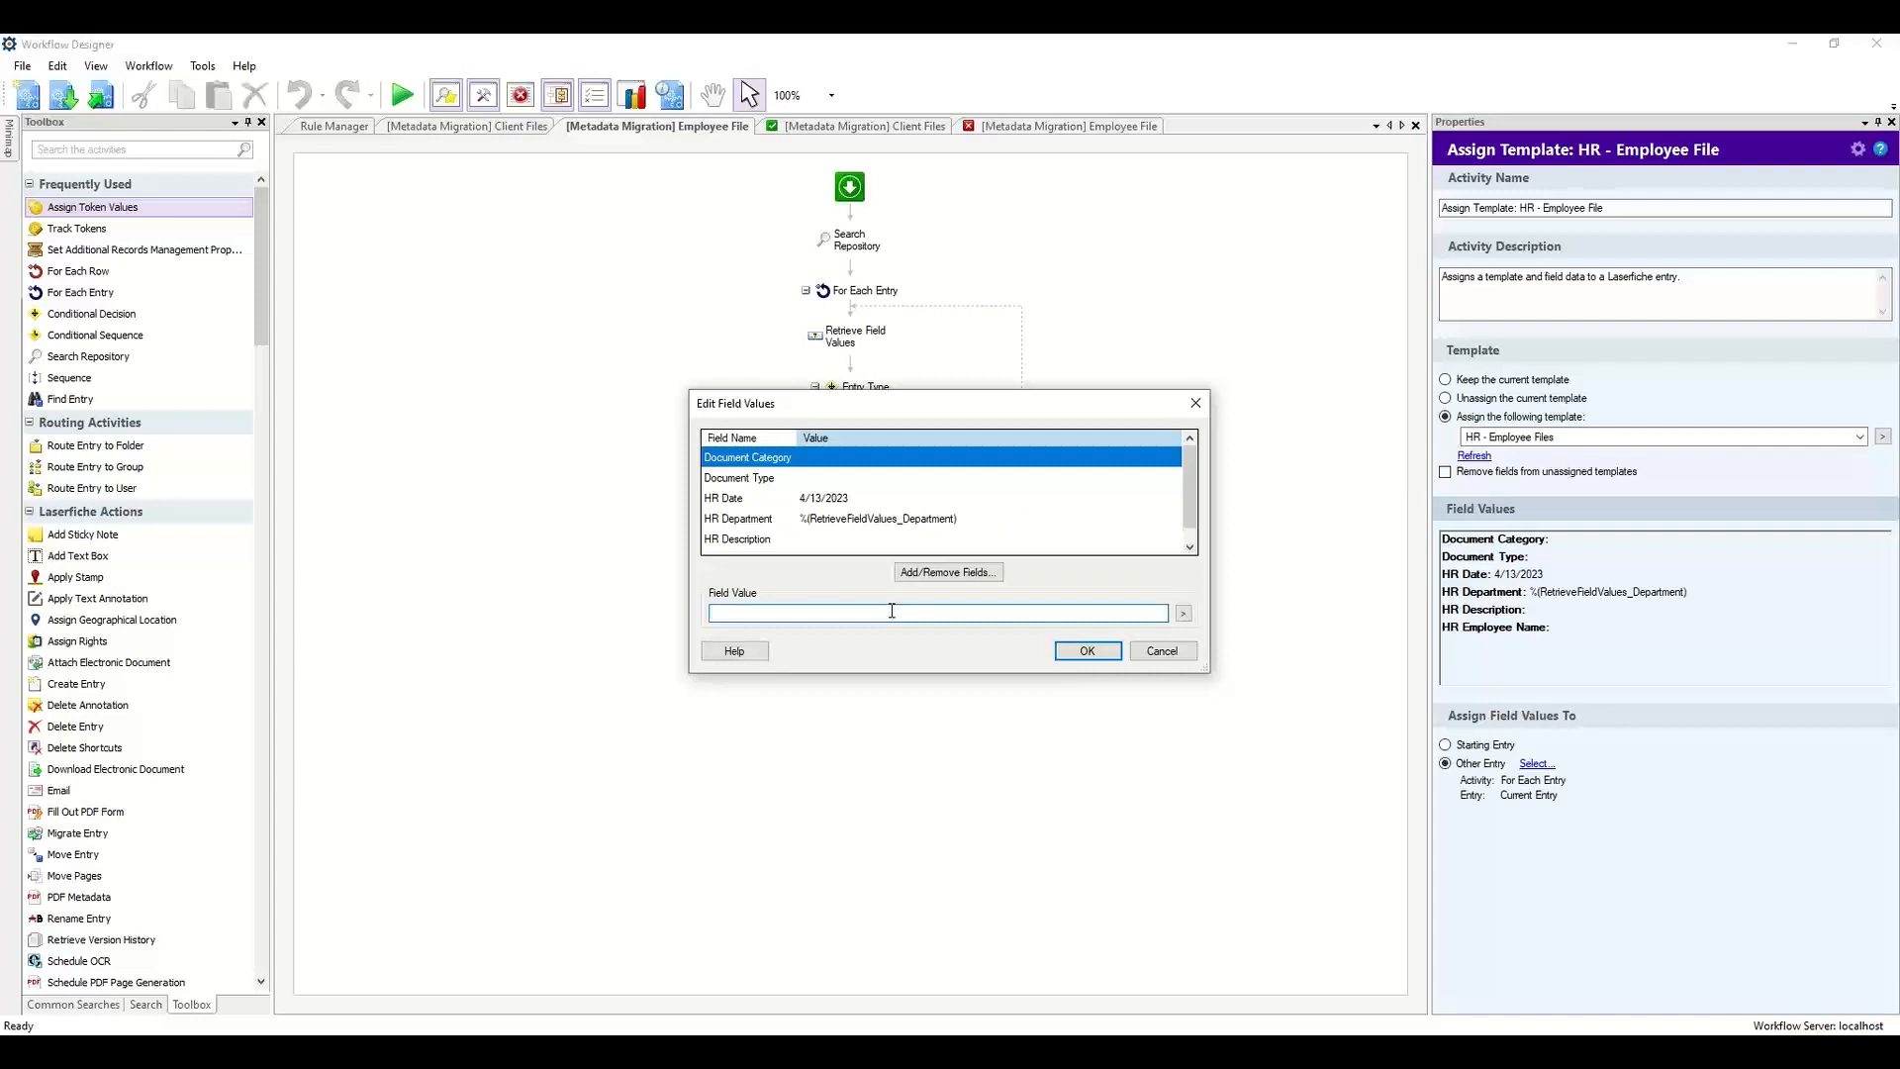
pyautogui.write('Conversion')
pyautogui.hotkey('ctrl', 'a')
pyautogui.press('BackSpace')
pyautogui.write('Misc')
pyautogui.click(905, 479)
pyautogui.click(902, 611)
pyautogui.write('Conversion')
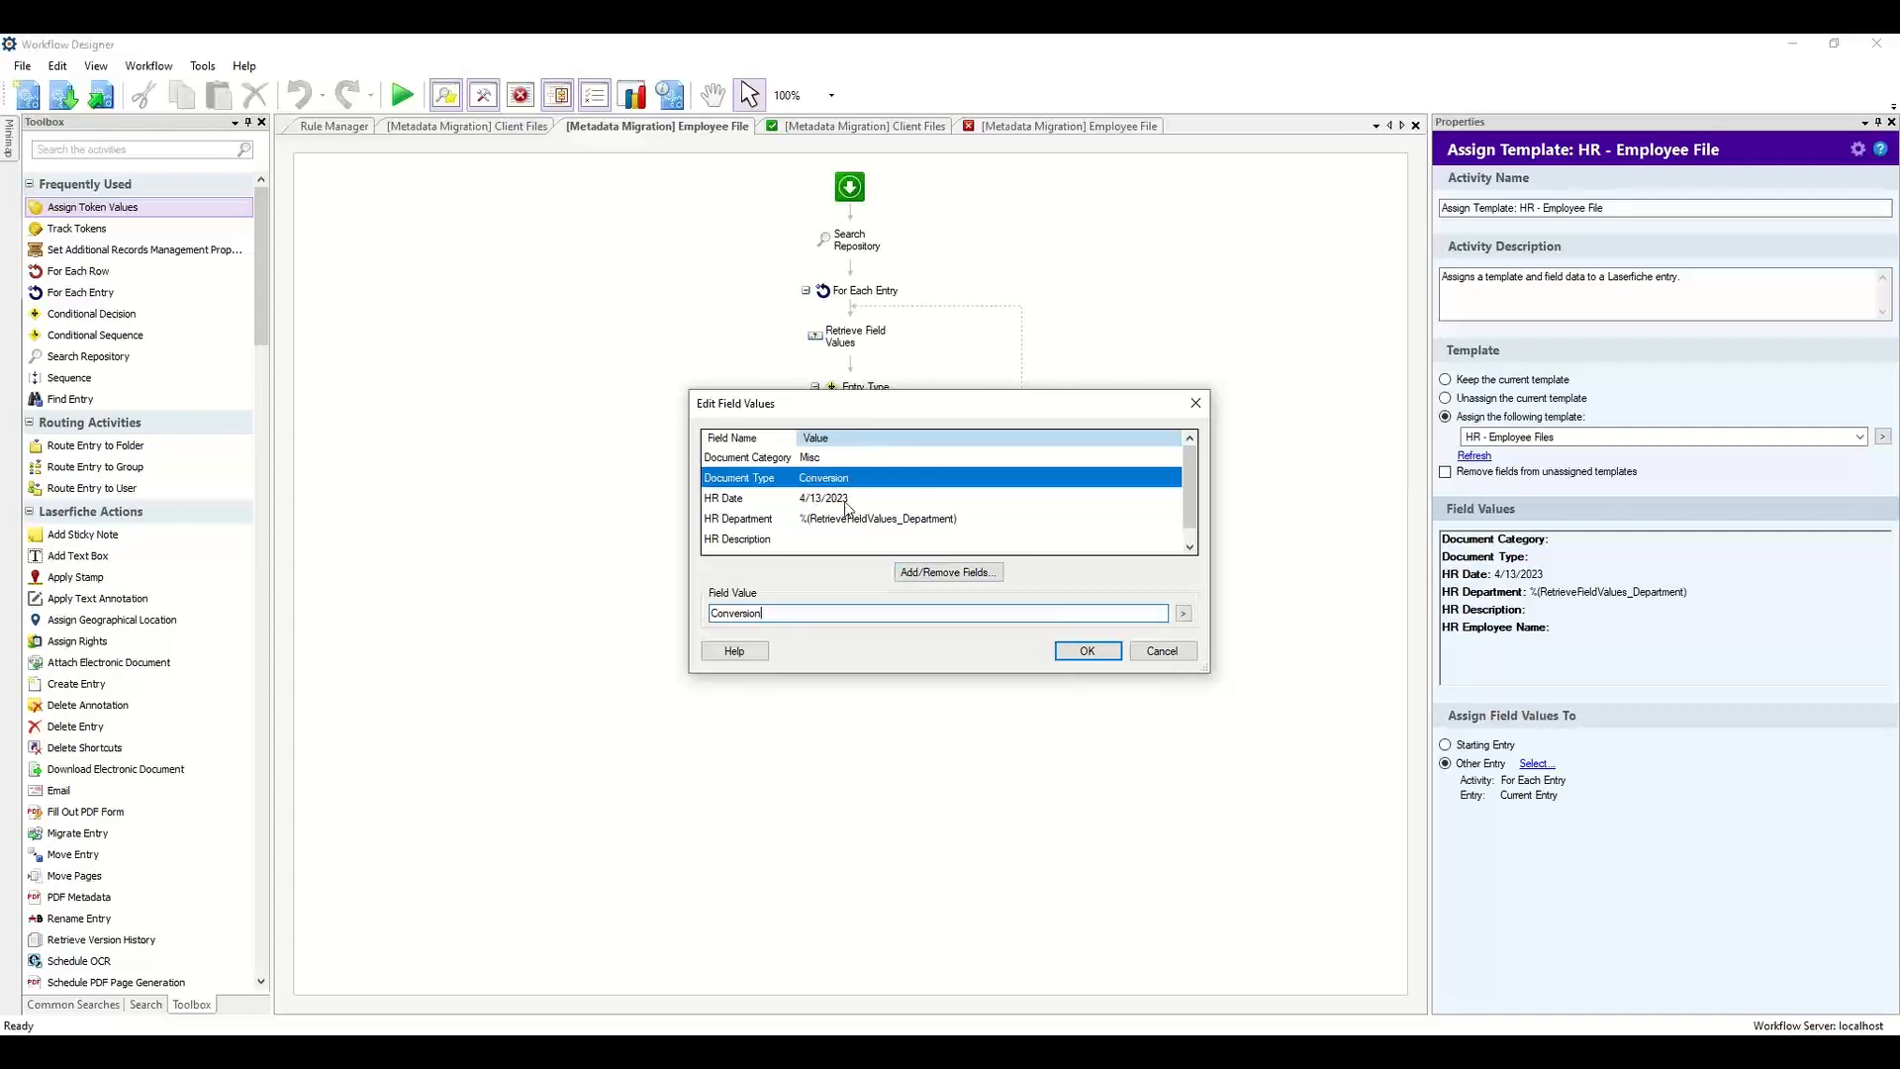
pyautogui.click(1088, 650)
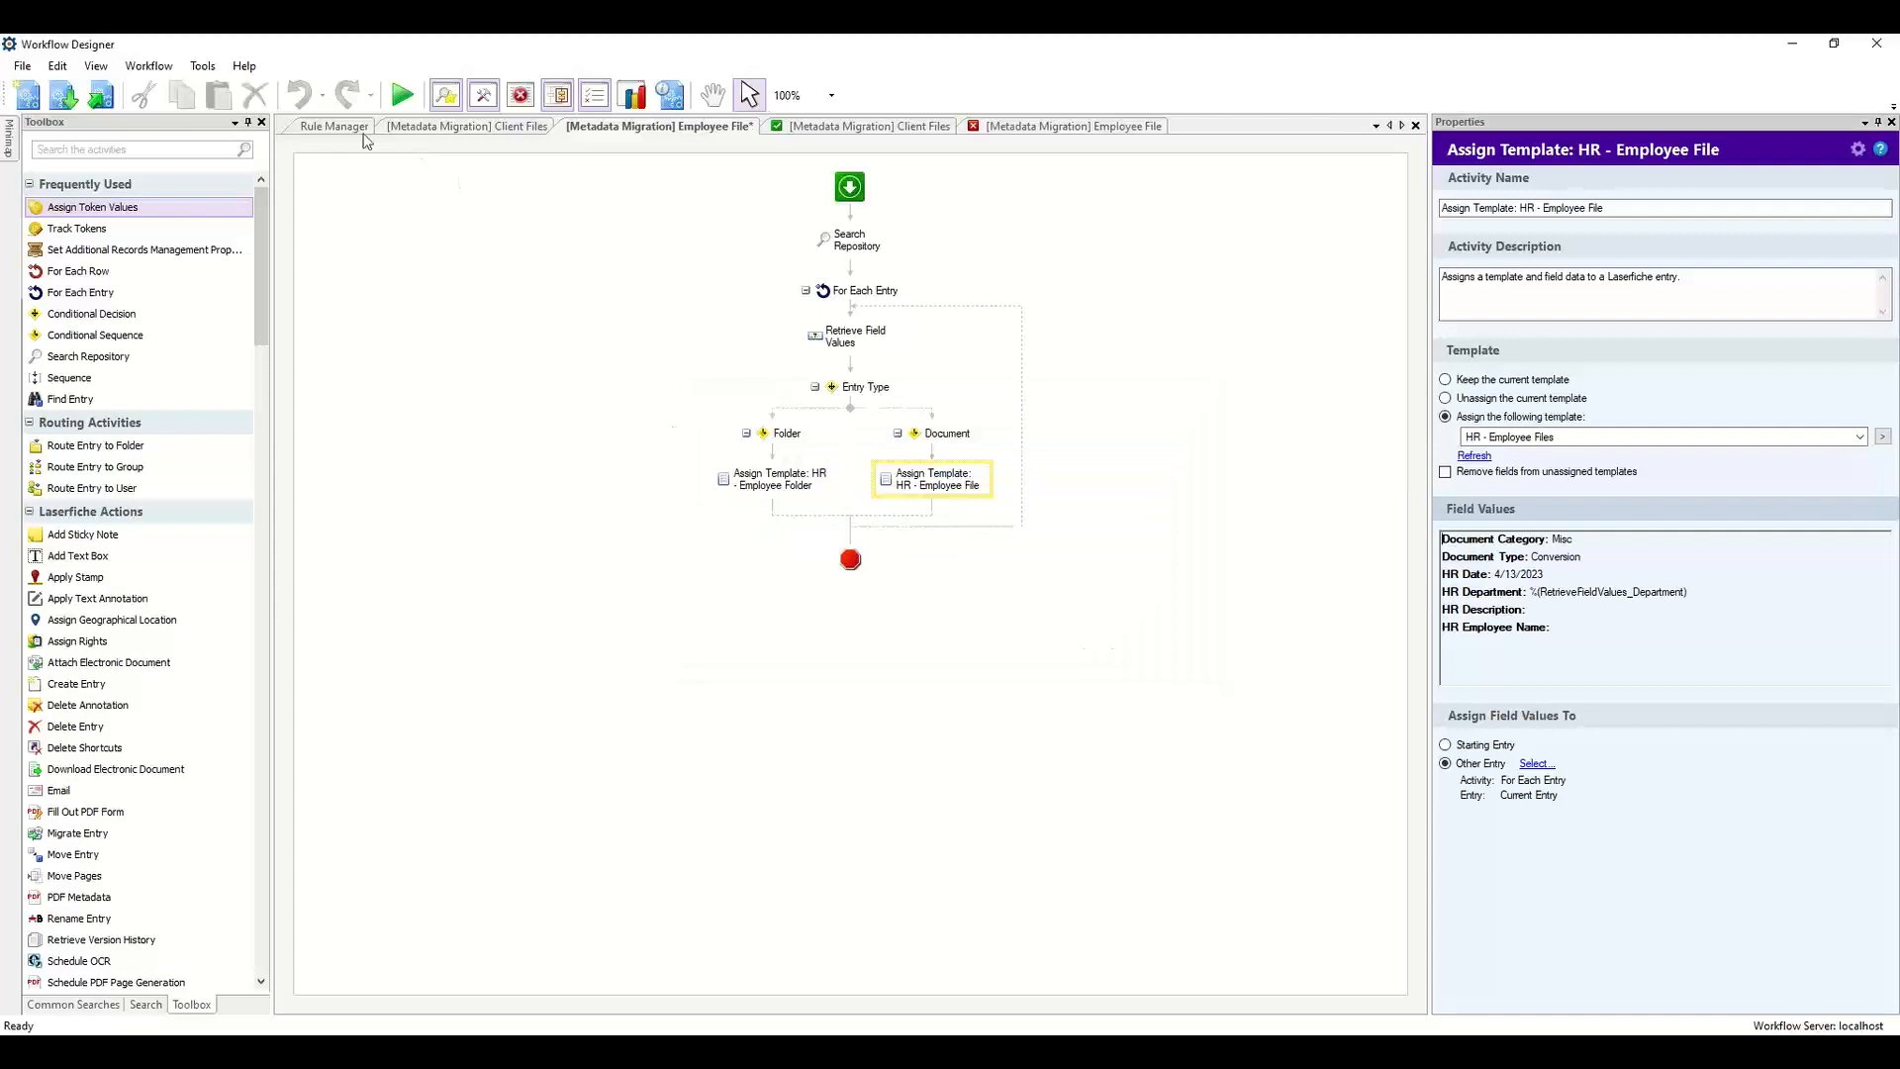
# Run the Employee File migration workflow and inspect its activity diagram and messages.
pyautogui.click(402, 95)
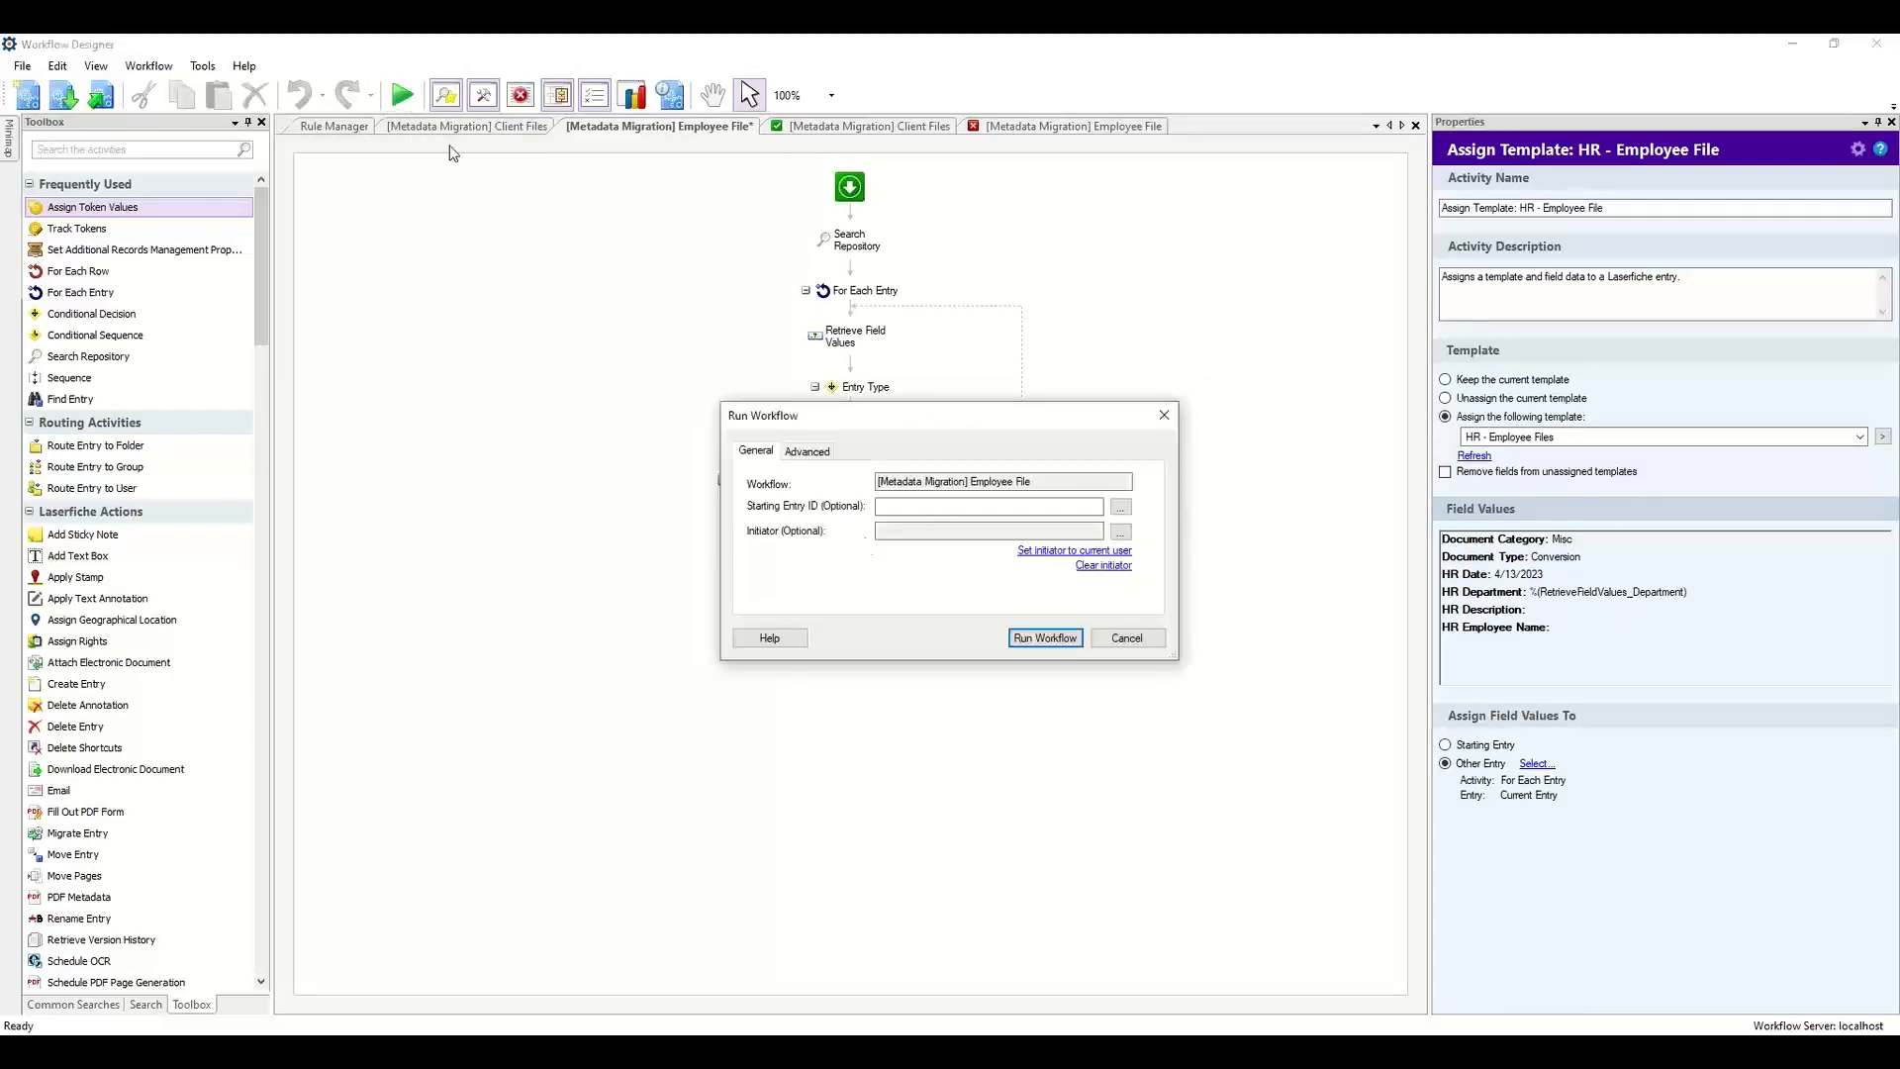
pyautogui.click(1043, 637)
pyautogui.click(941, 615)
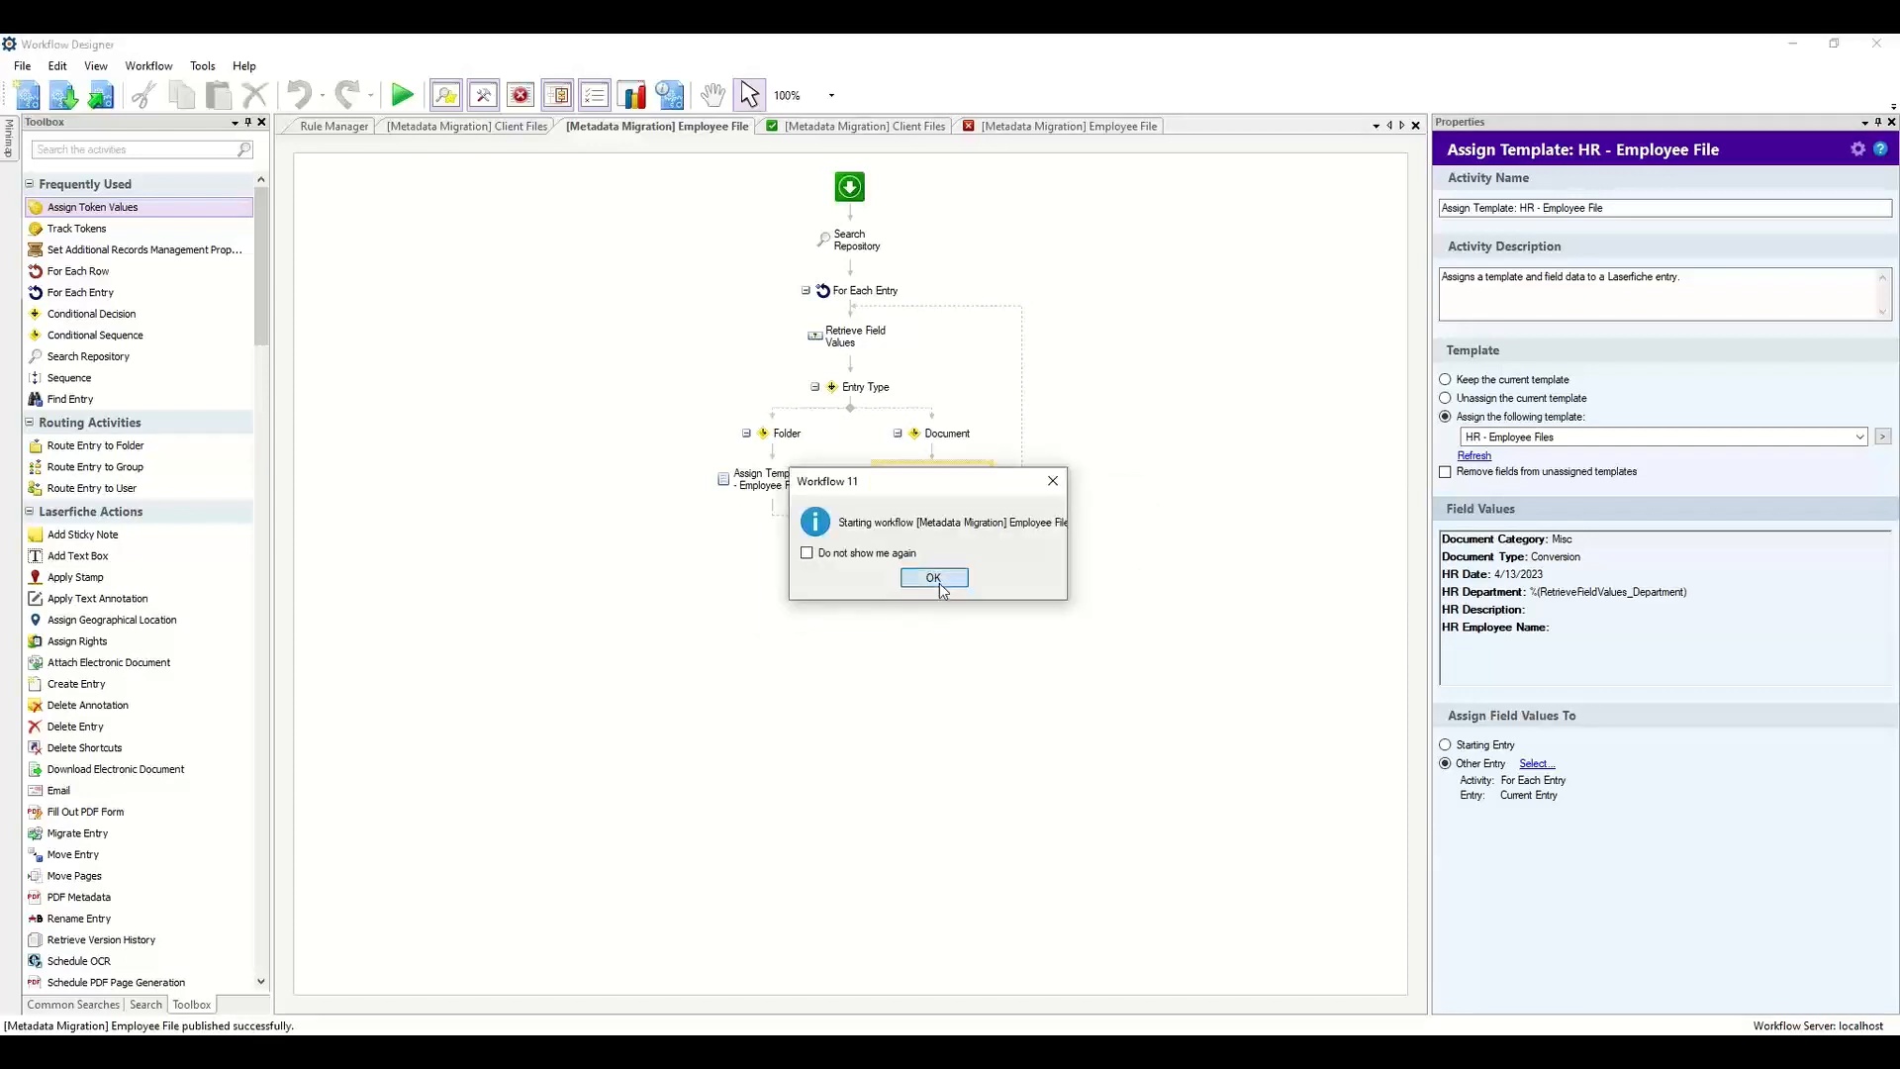
pyautogui.click(938, 582)
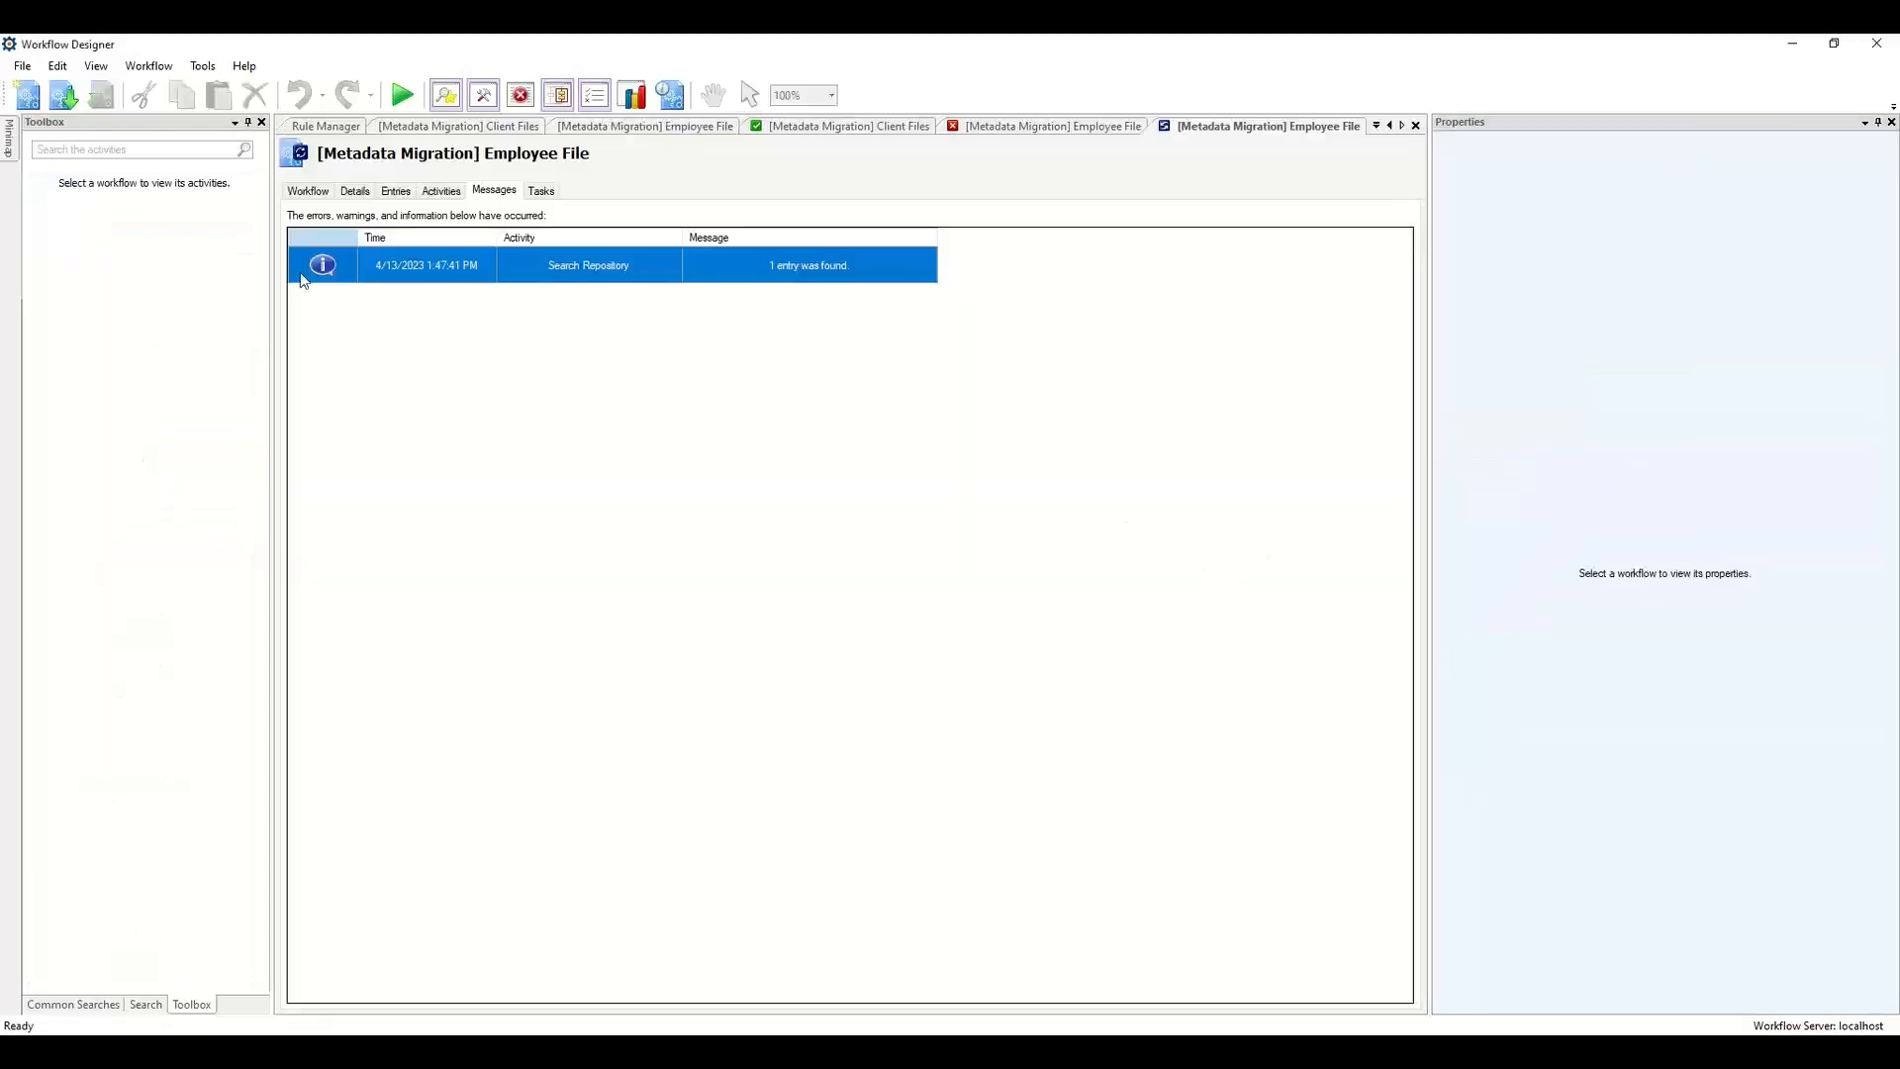
pyautogui.click(295, 196)
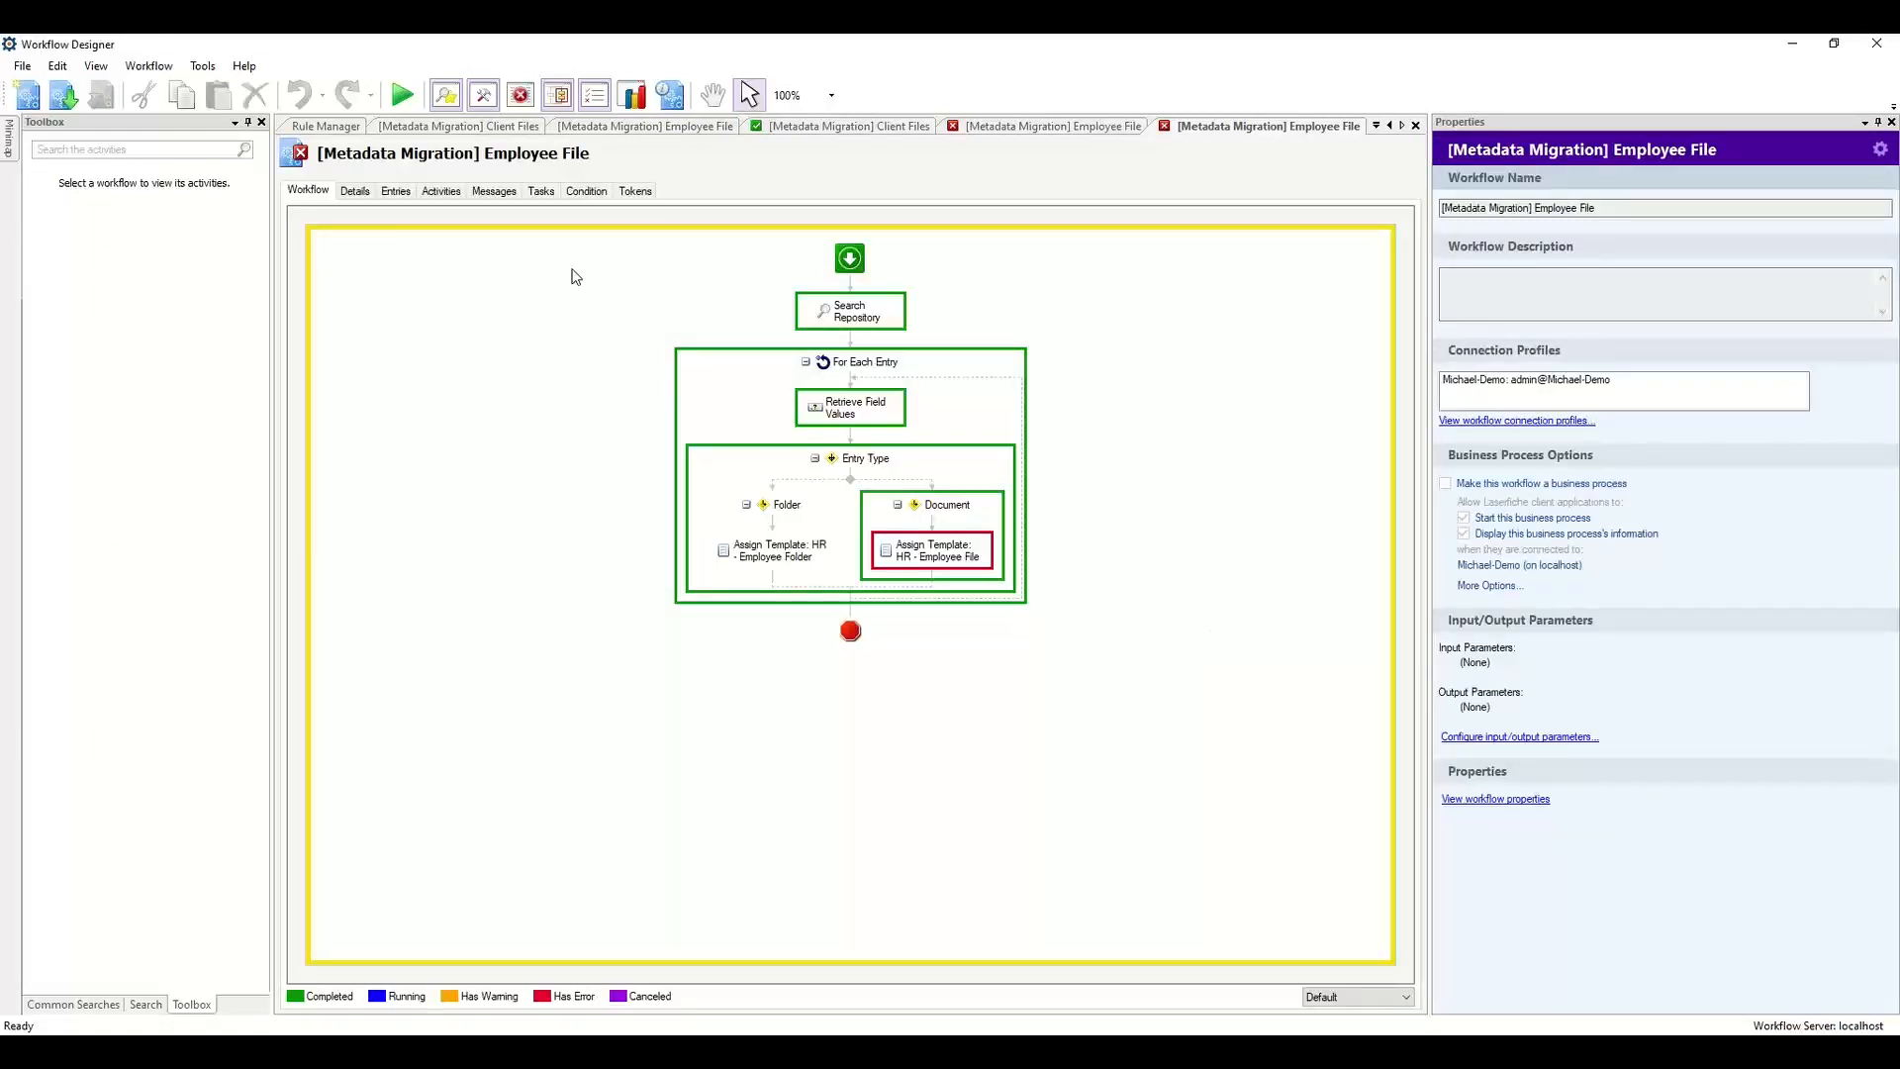
pyautogui.click(501, 192)
pyautogui.click(772, 346)
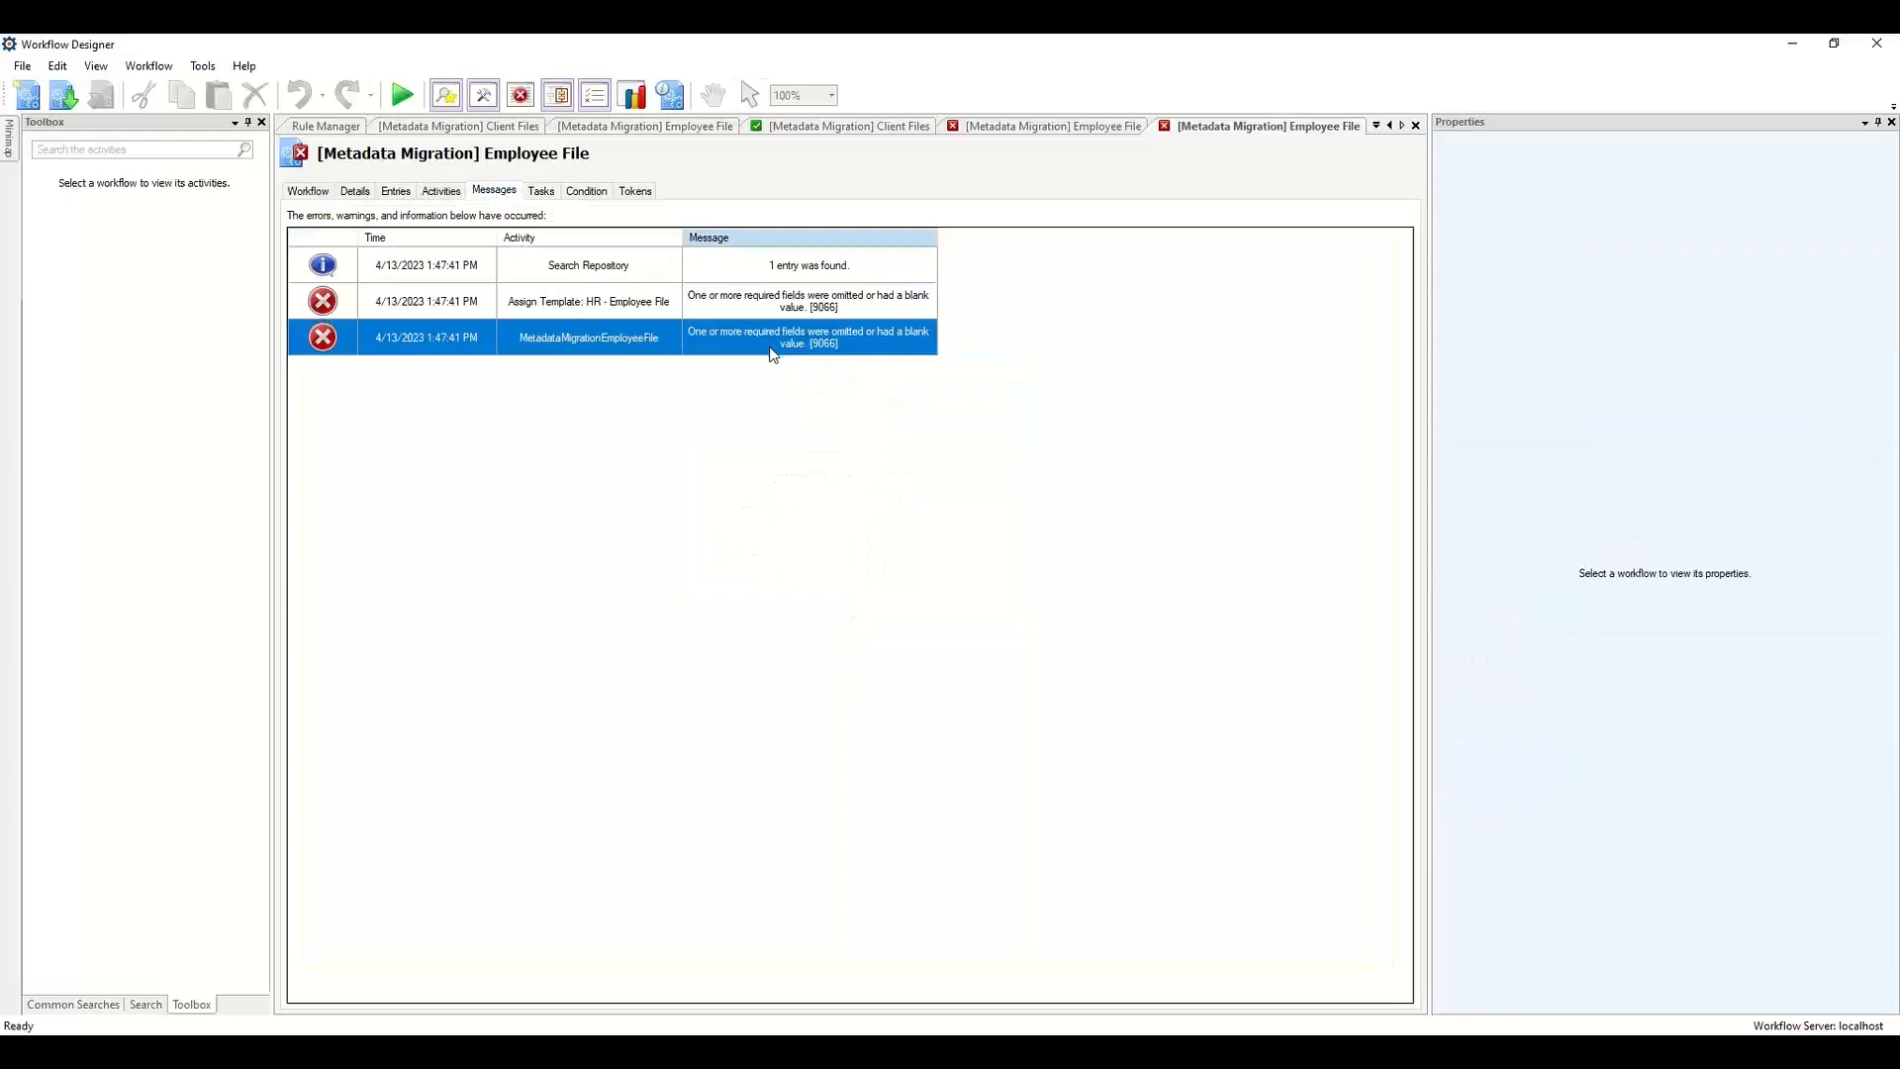
# Map HR Employee Name to the retrieved Employee Name field token and save the field values.
pyautogui.click(716, 127)
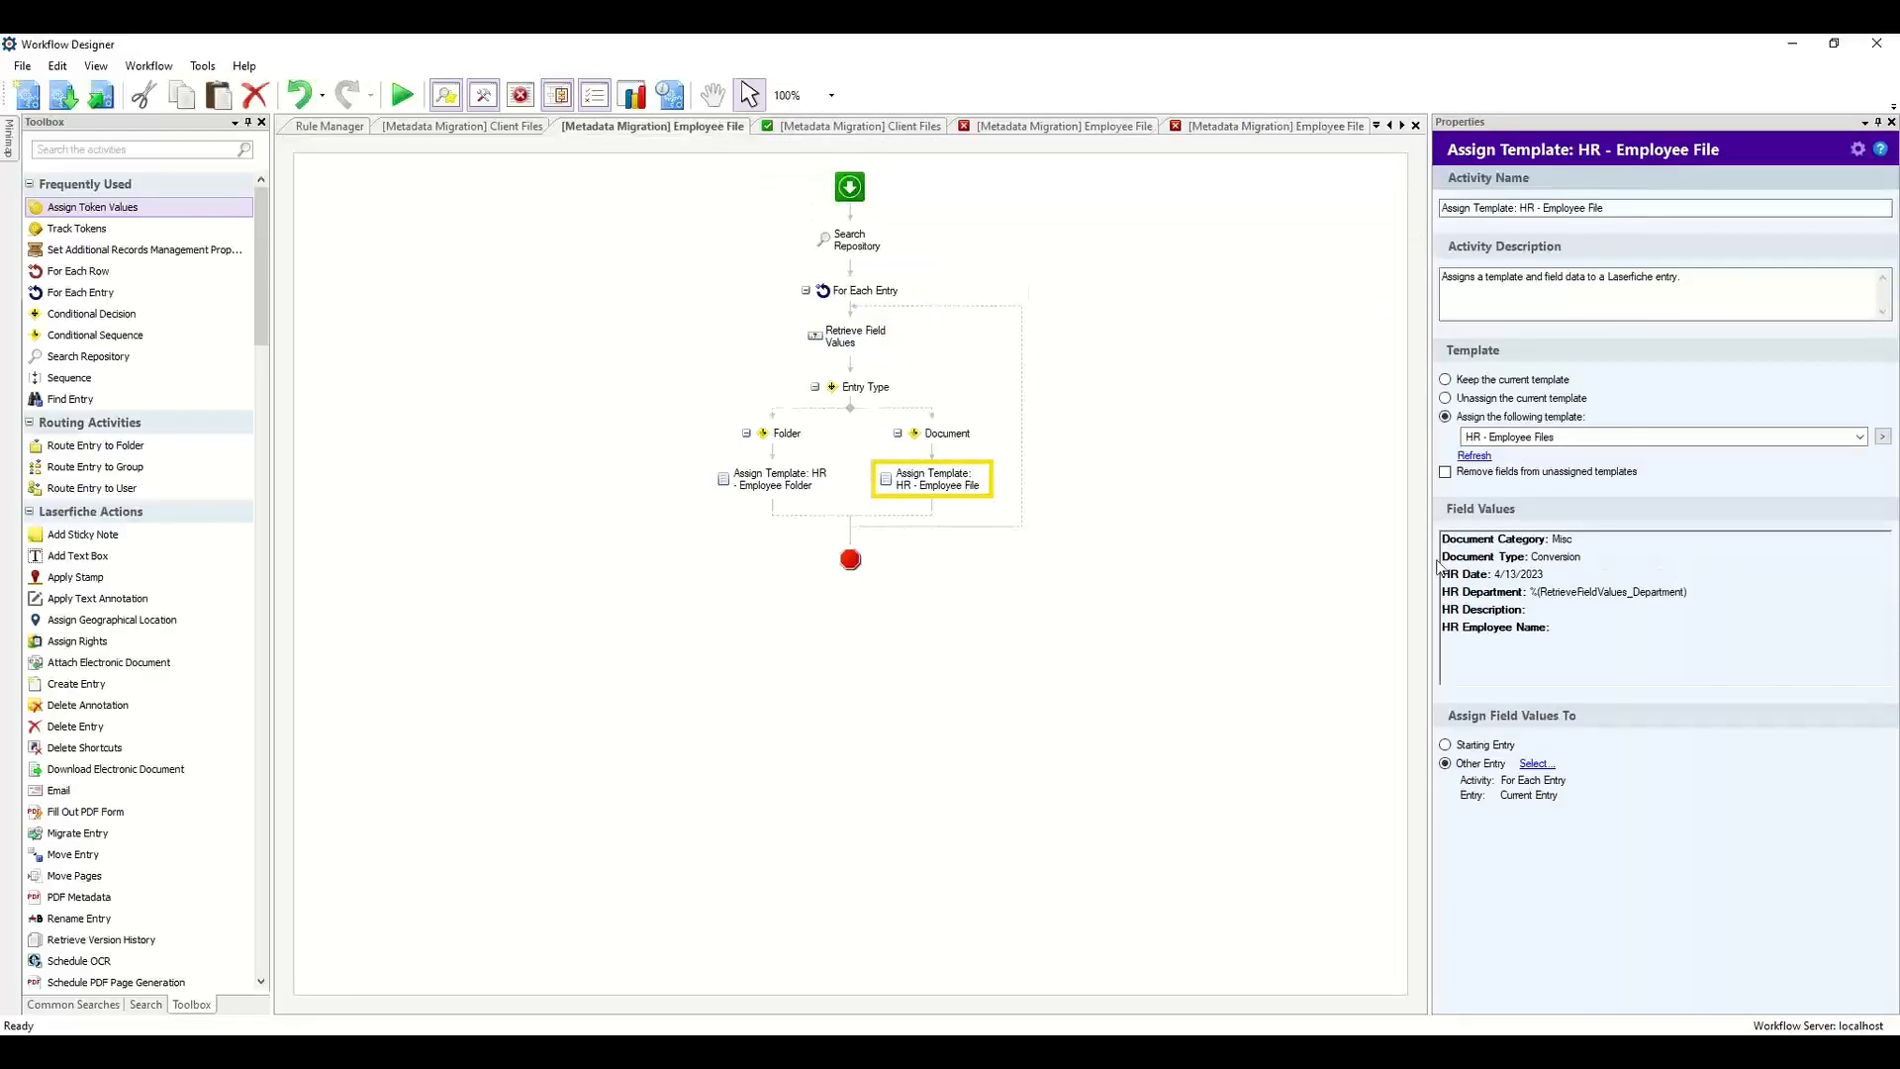
pyautogui.click(1576, 582)
pyautogui.click(890, 539)
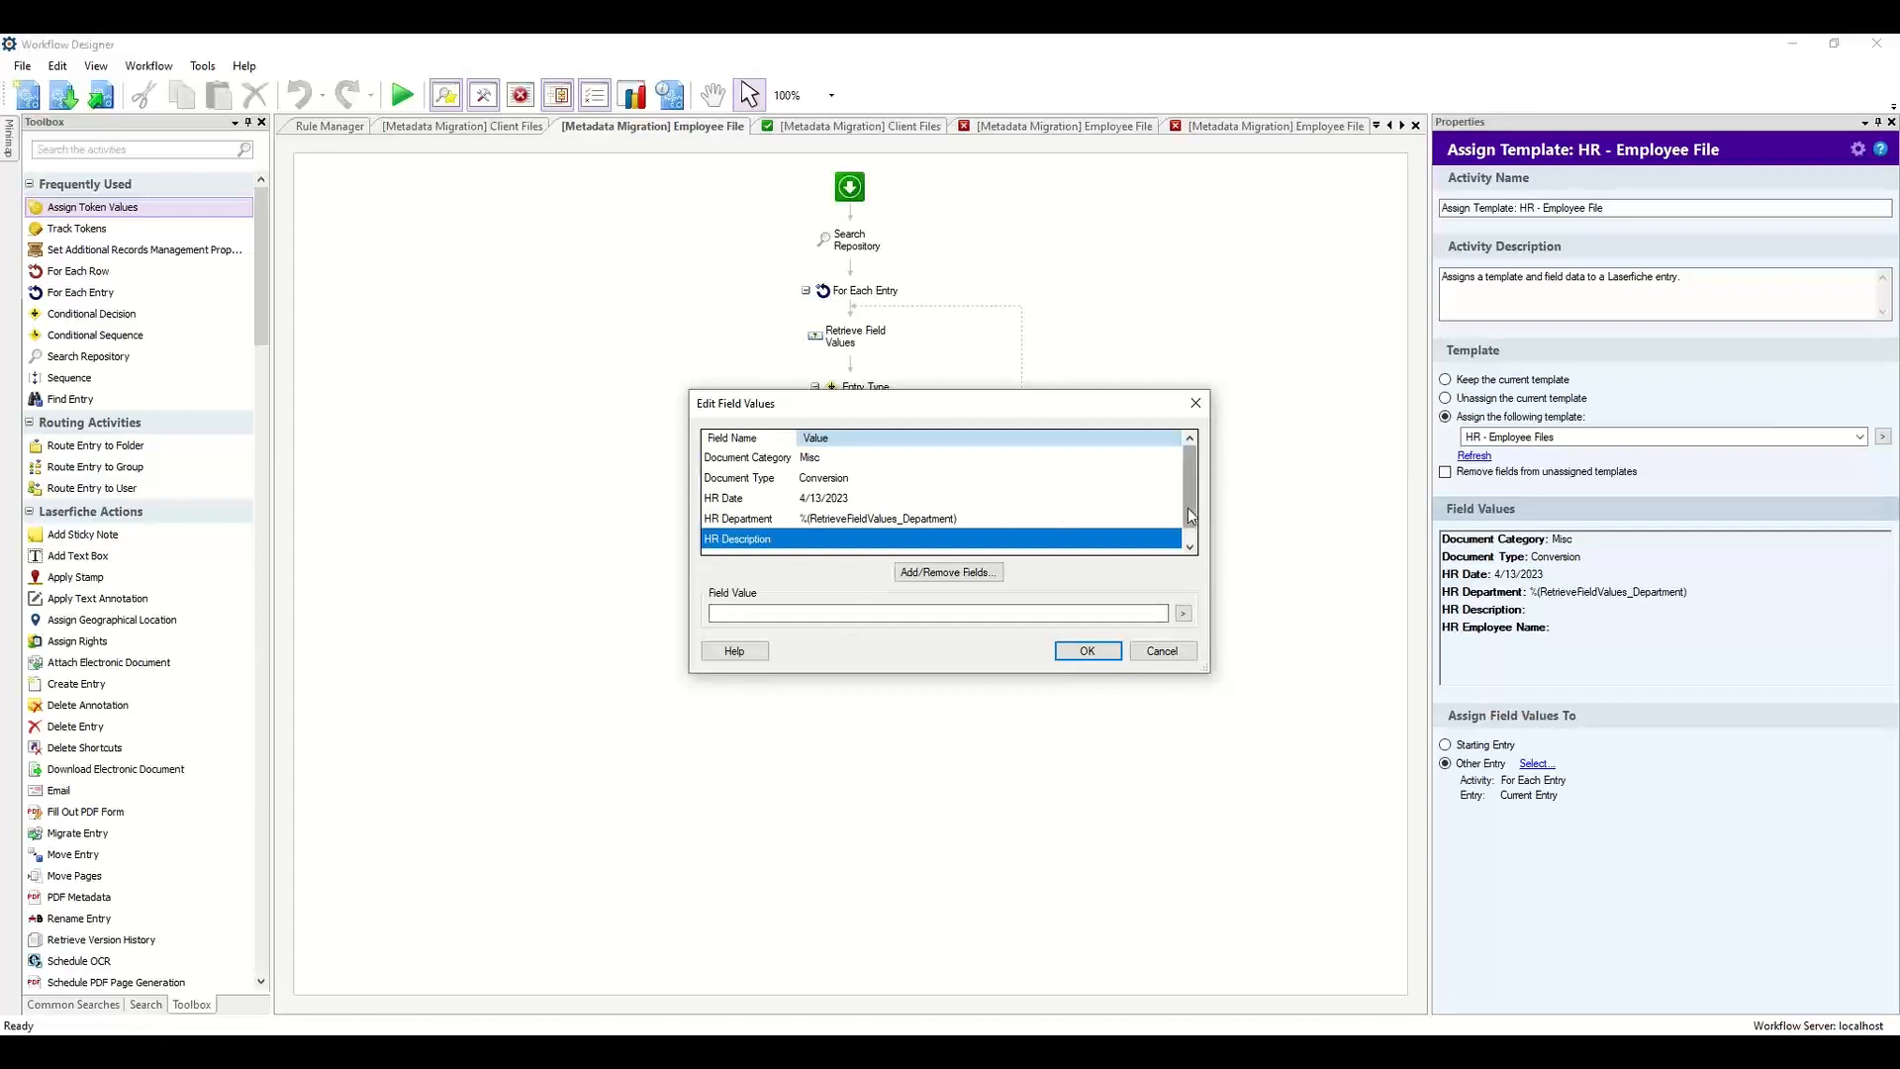
pyautogui.scroll(-1, 1187, 520)
pyautogui.click(1092, 539)
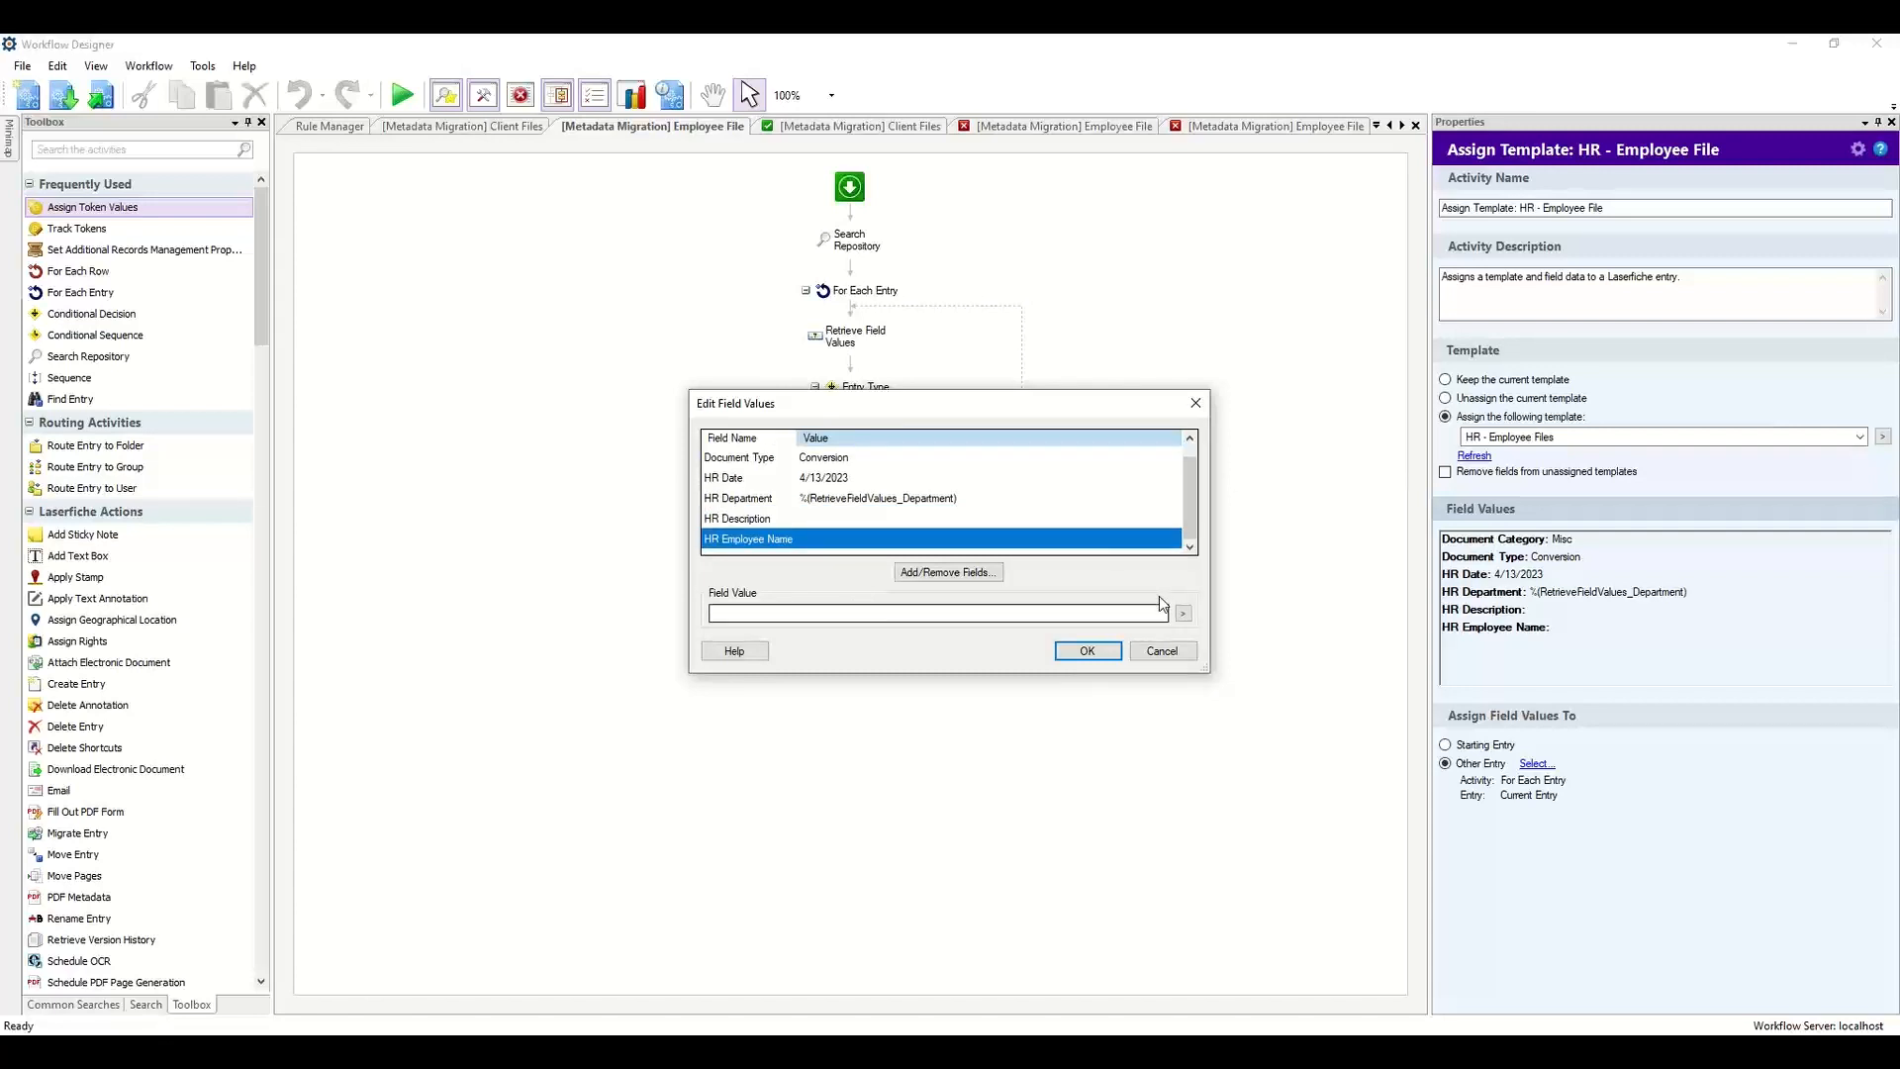
pyautogui.click(1183, 614)
pyautogui.moveTo(1286, 724)
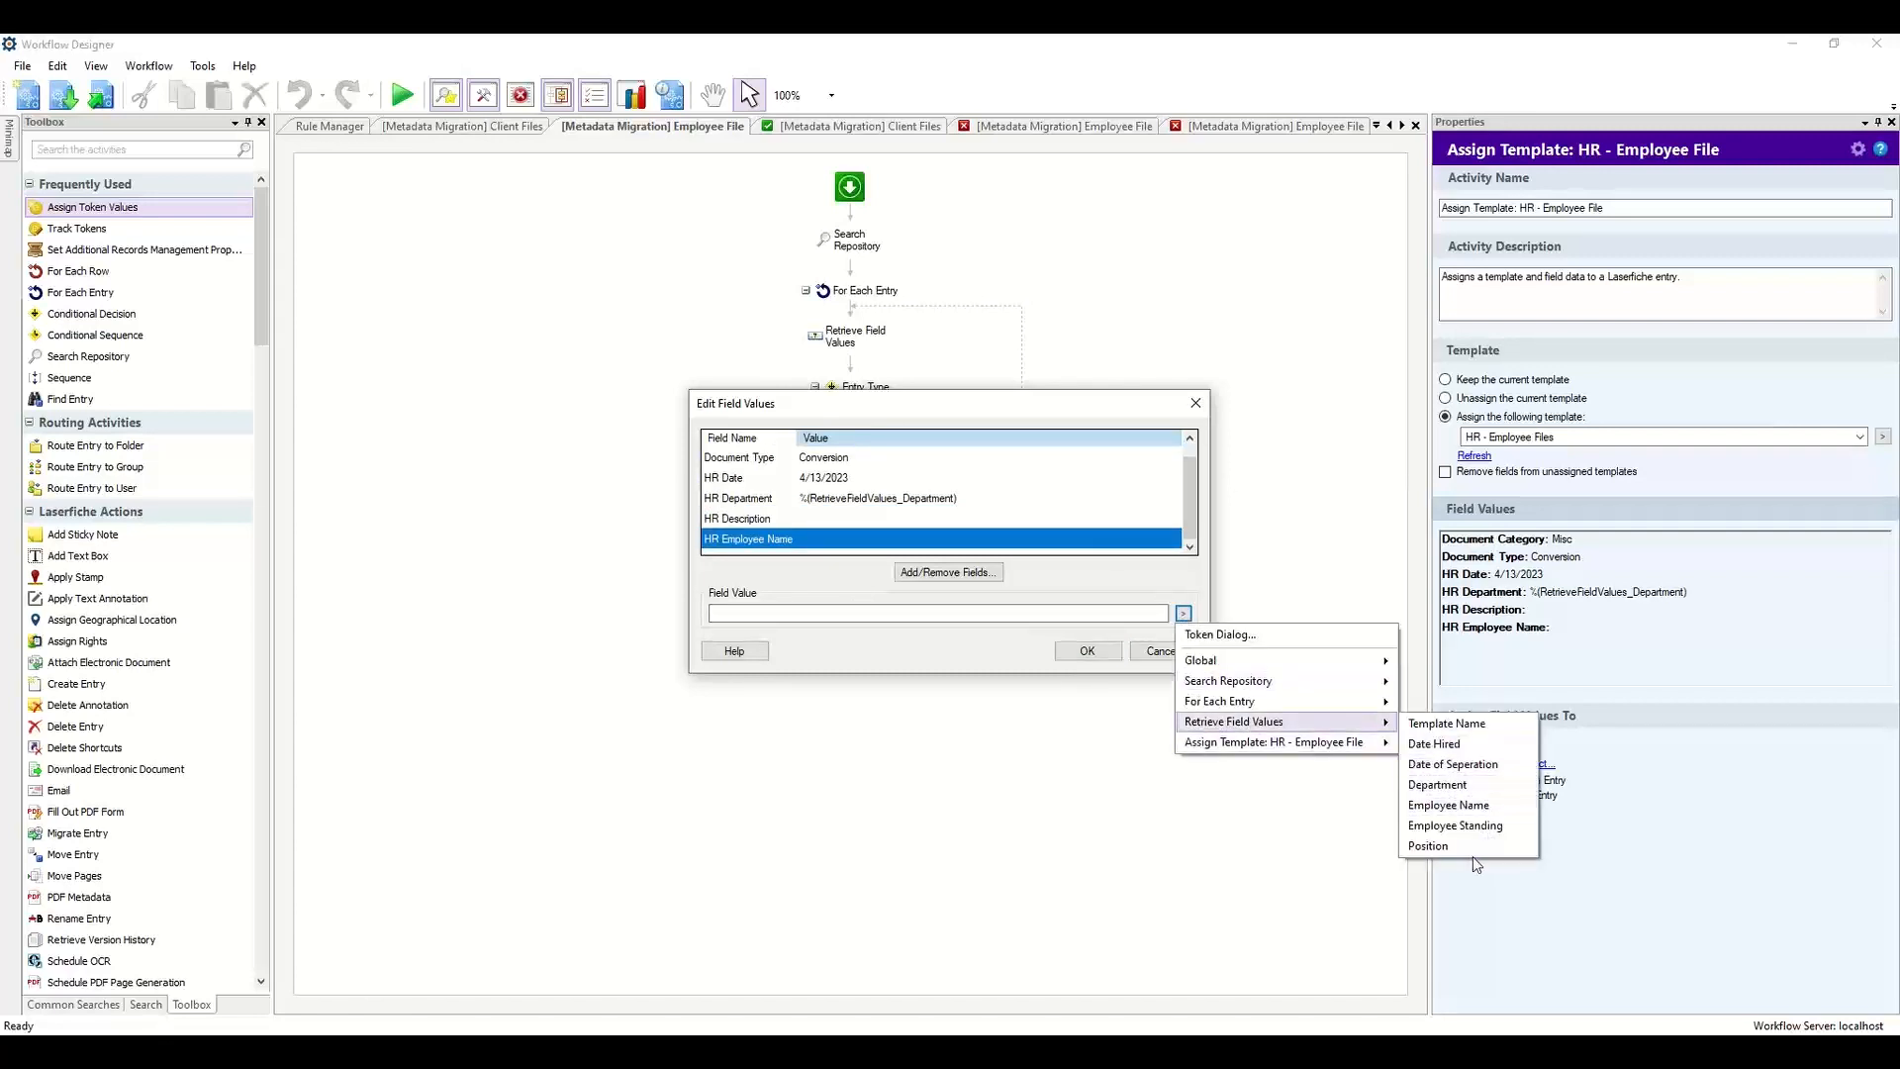
pyautogui.click(1465, 806)
pyautogui.click(1091, 653)
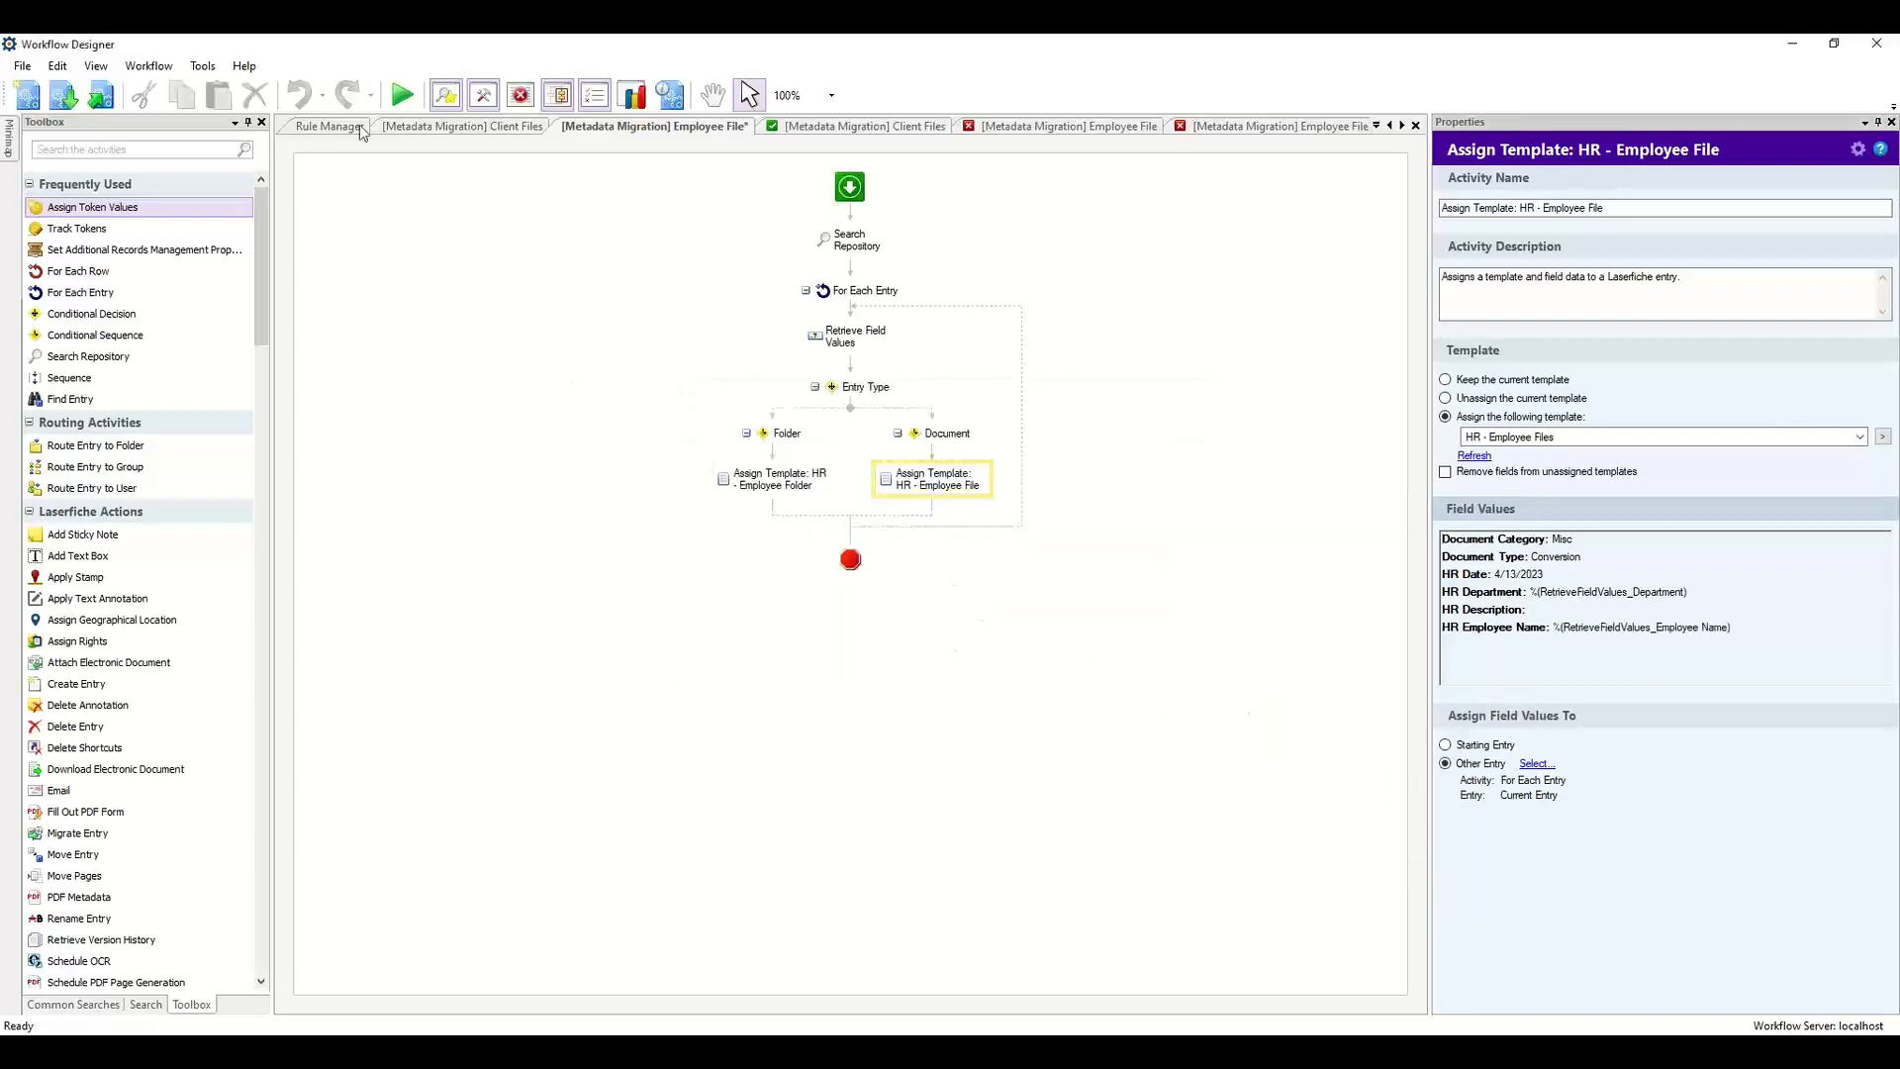
# Run the Employee File migration workflow again.
pyautogui.click(402, 94)
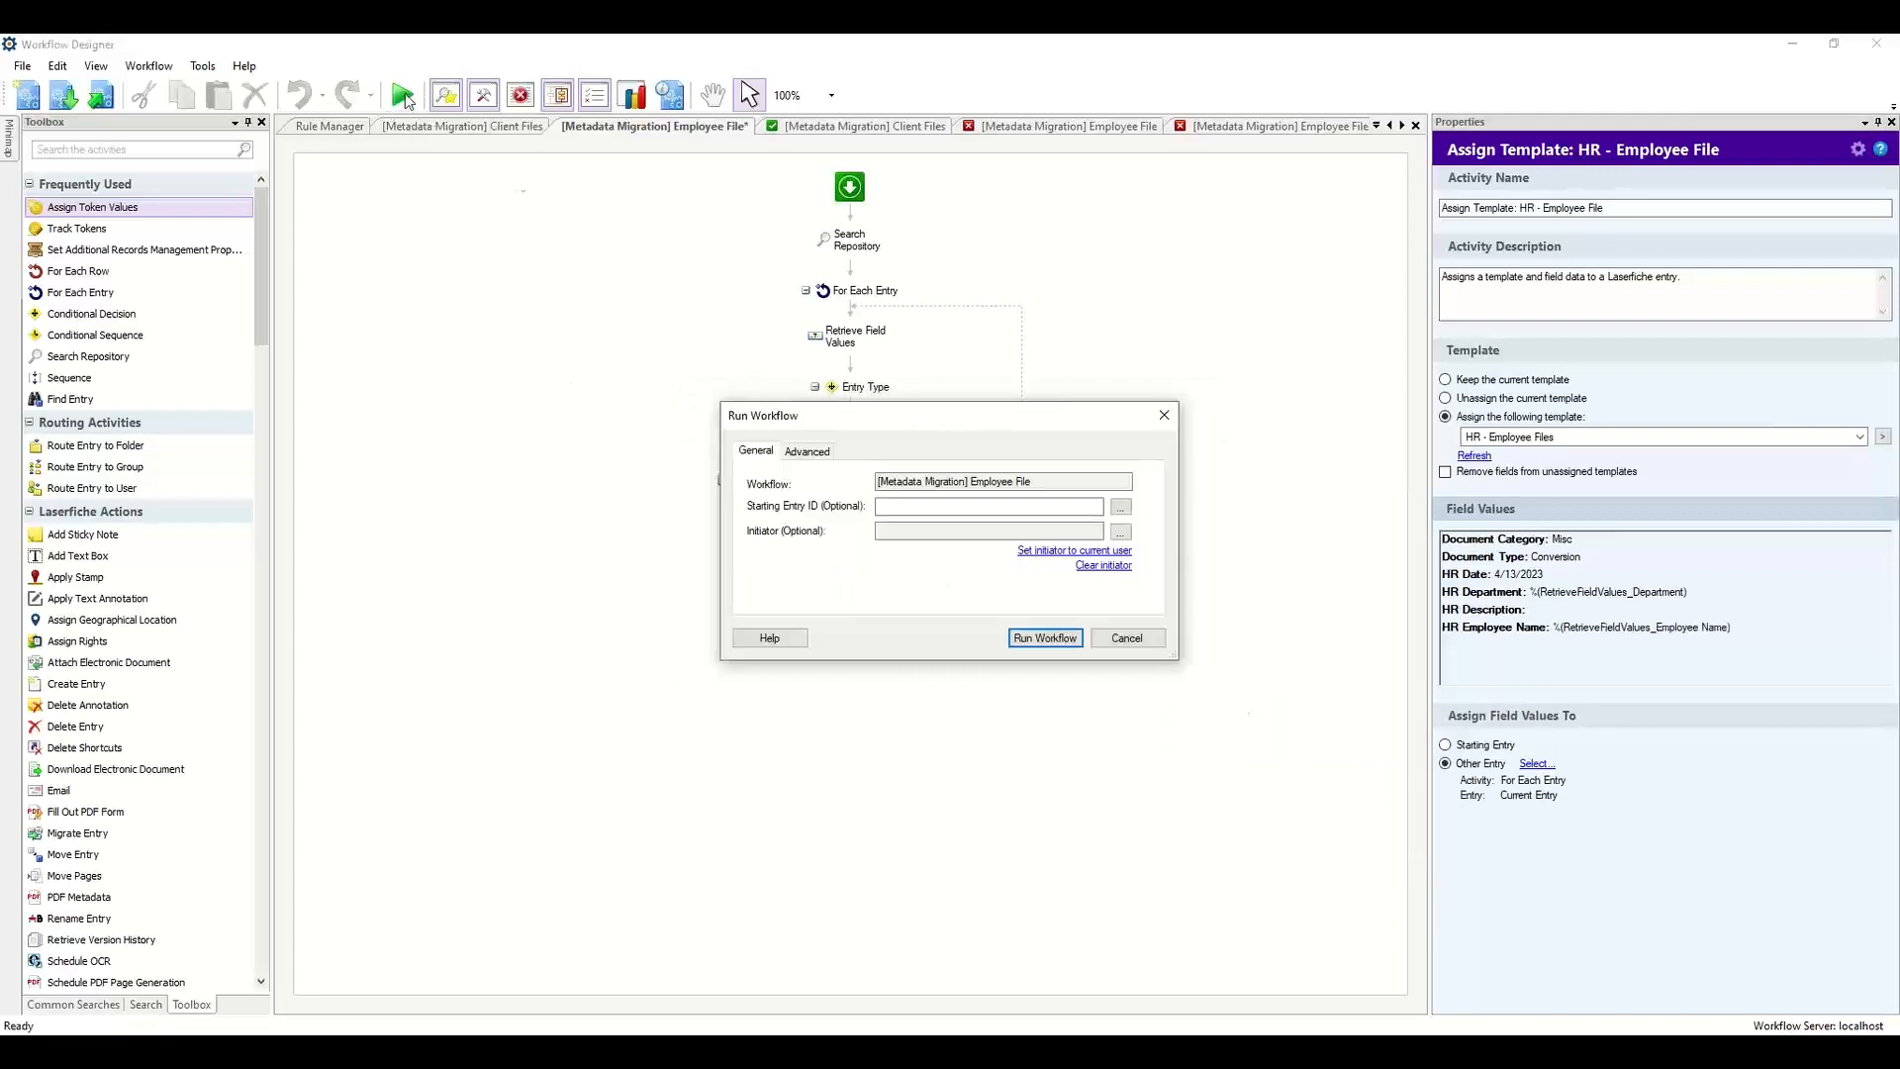
pyautogui.click(1044, 637)
pyautogui.click(945, 613)
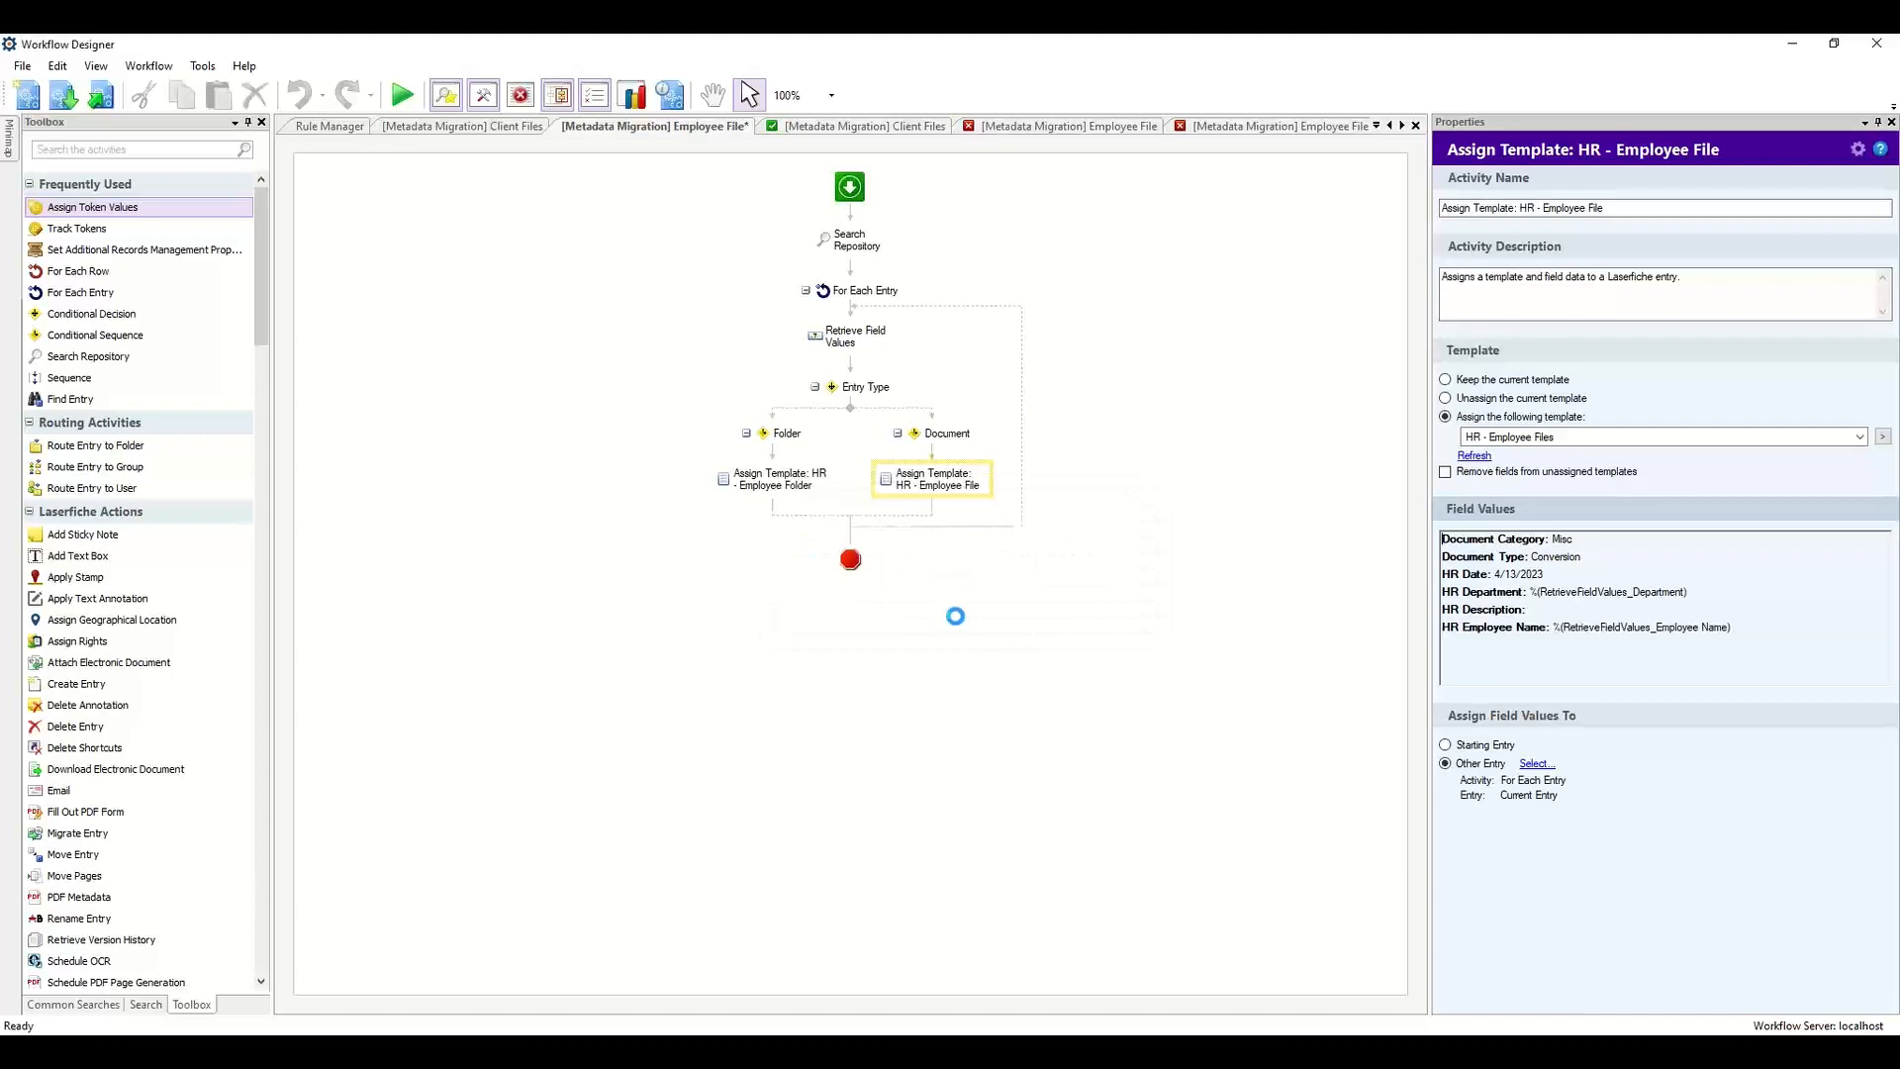
pyautogui.click(943, 581)
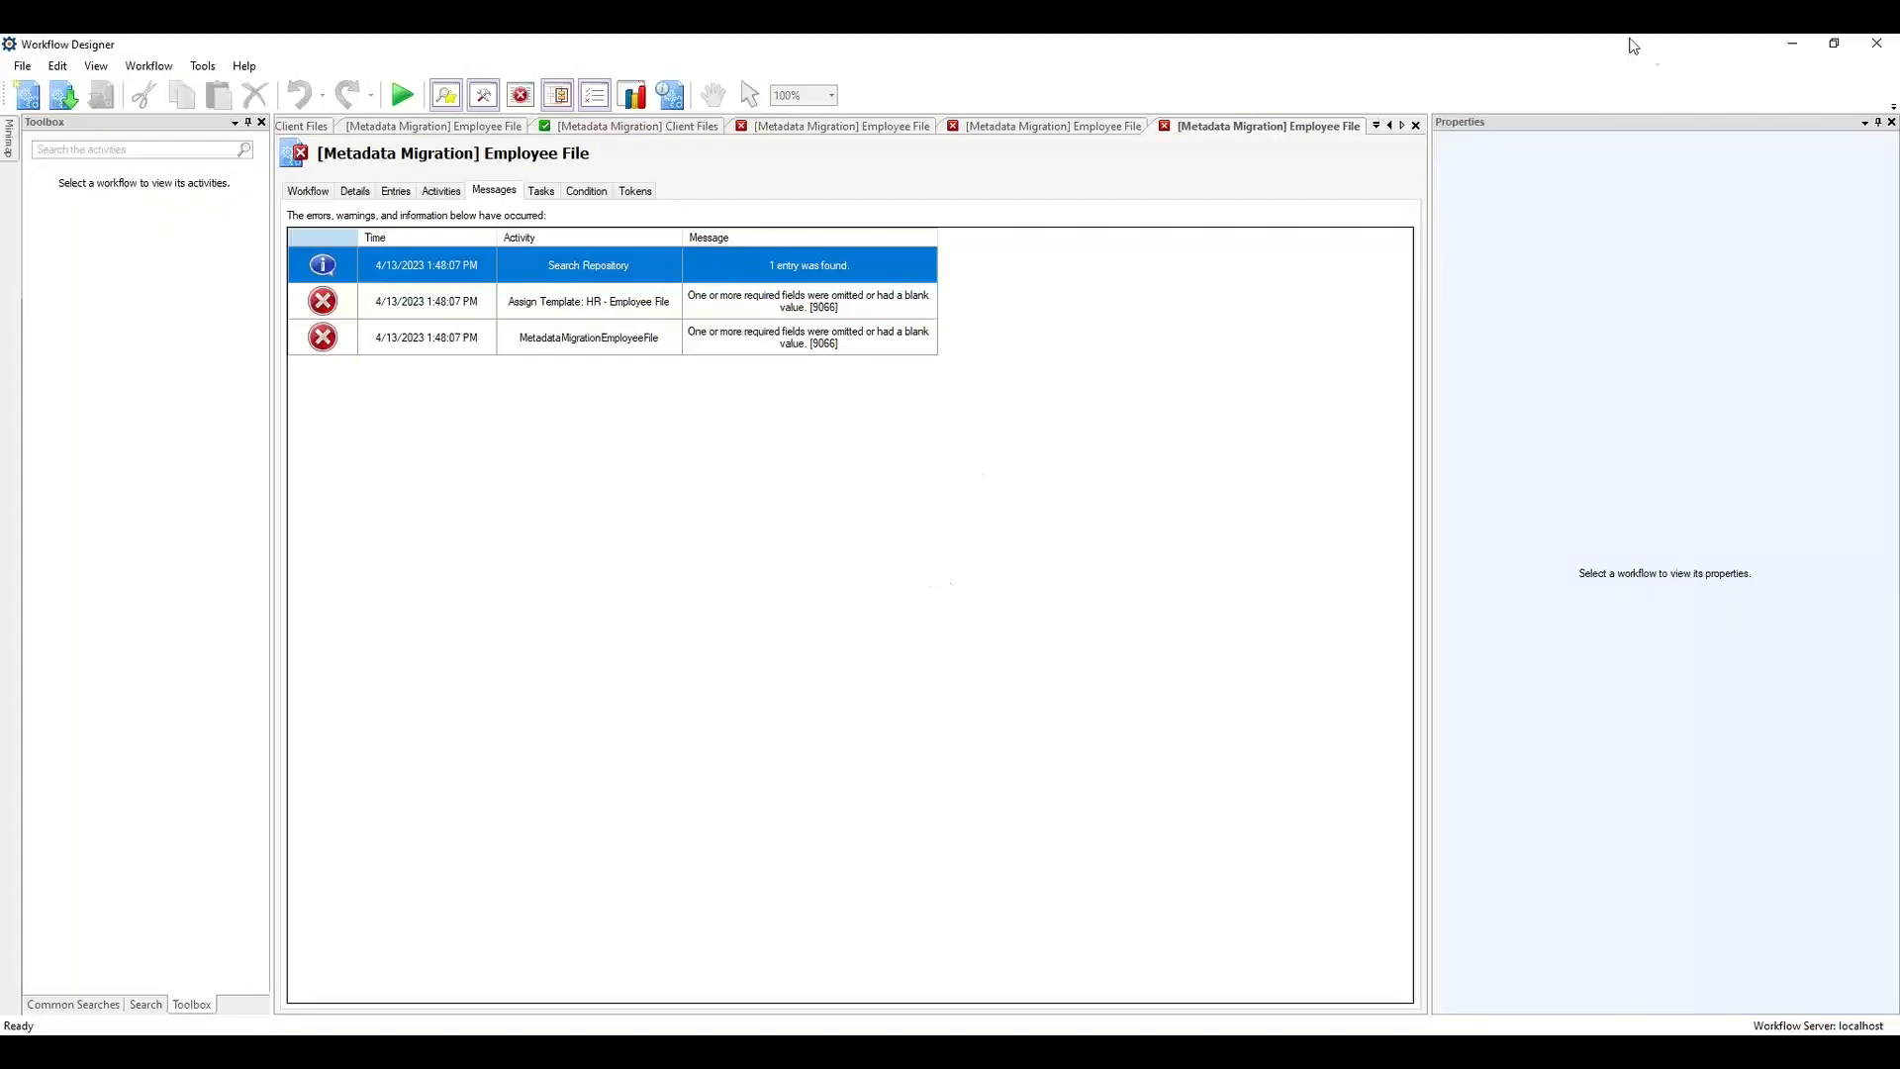
# Delete the duplicate Client Files (2) template in the Administration Console's template list.
pyautogui.click(1792, 43)
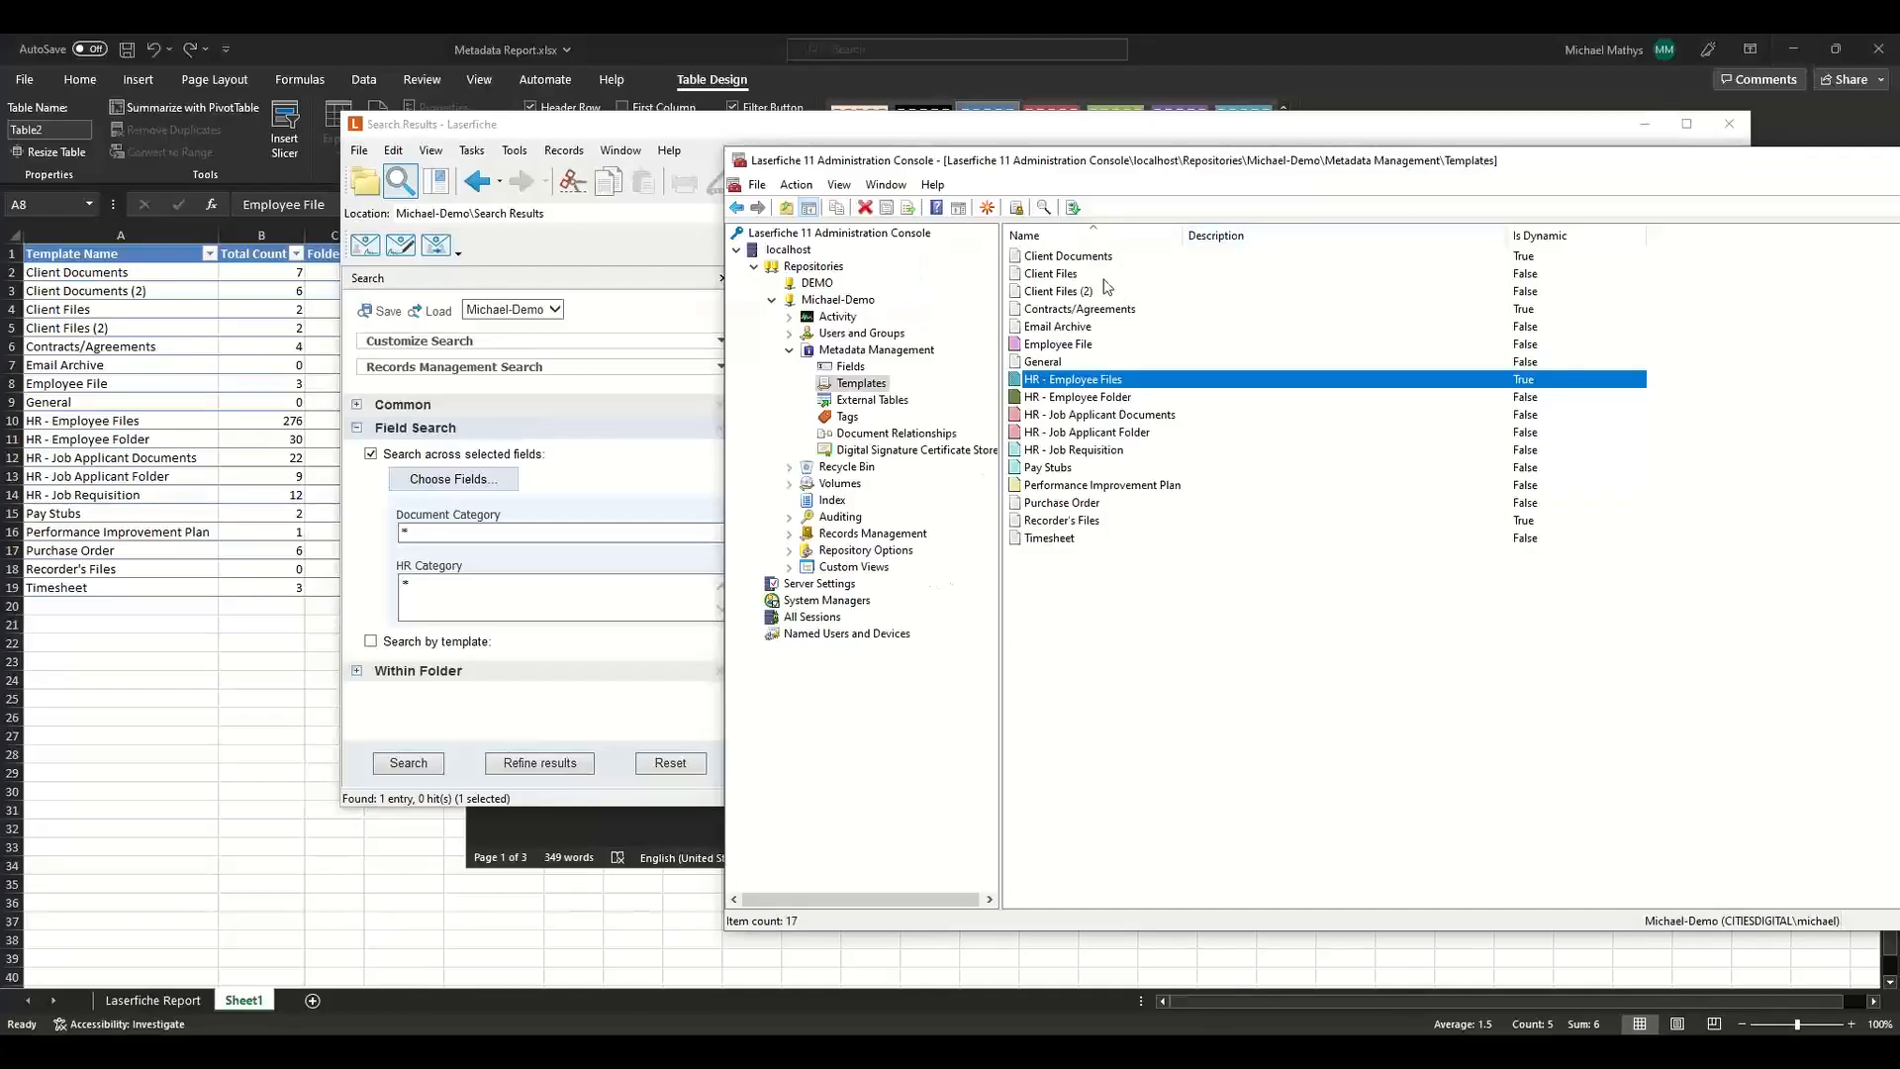
pyautogui.click(1078, 295)
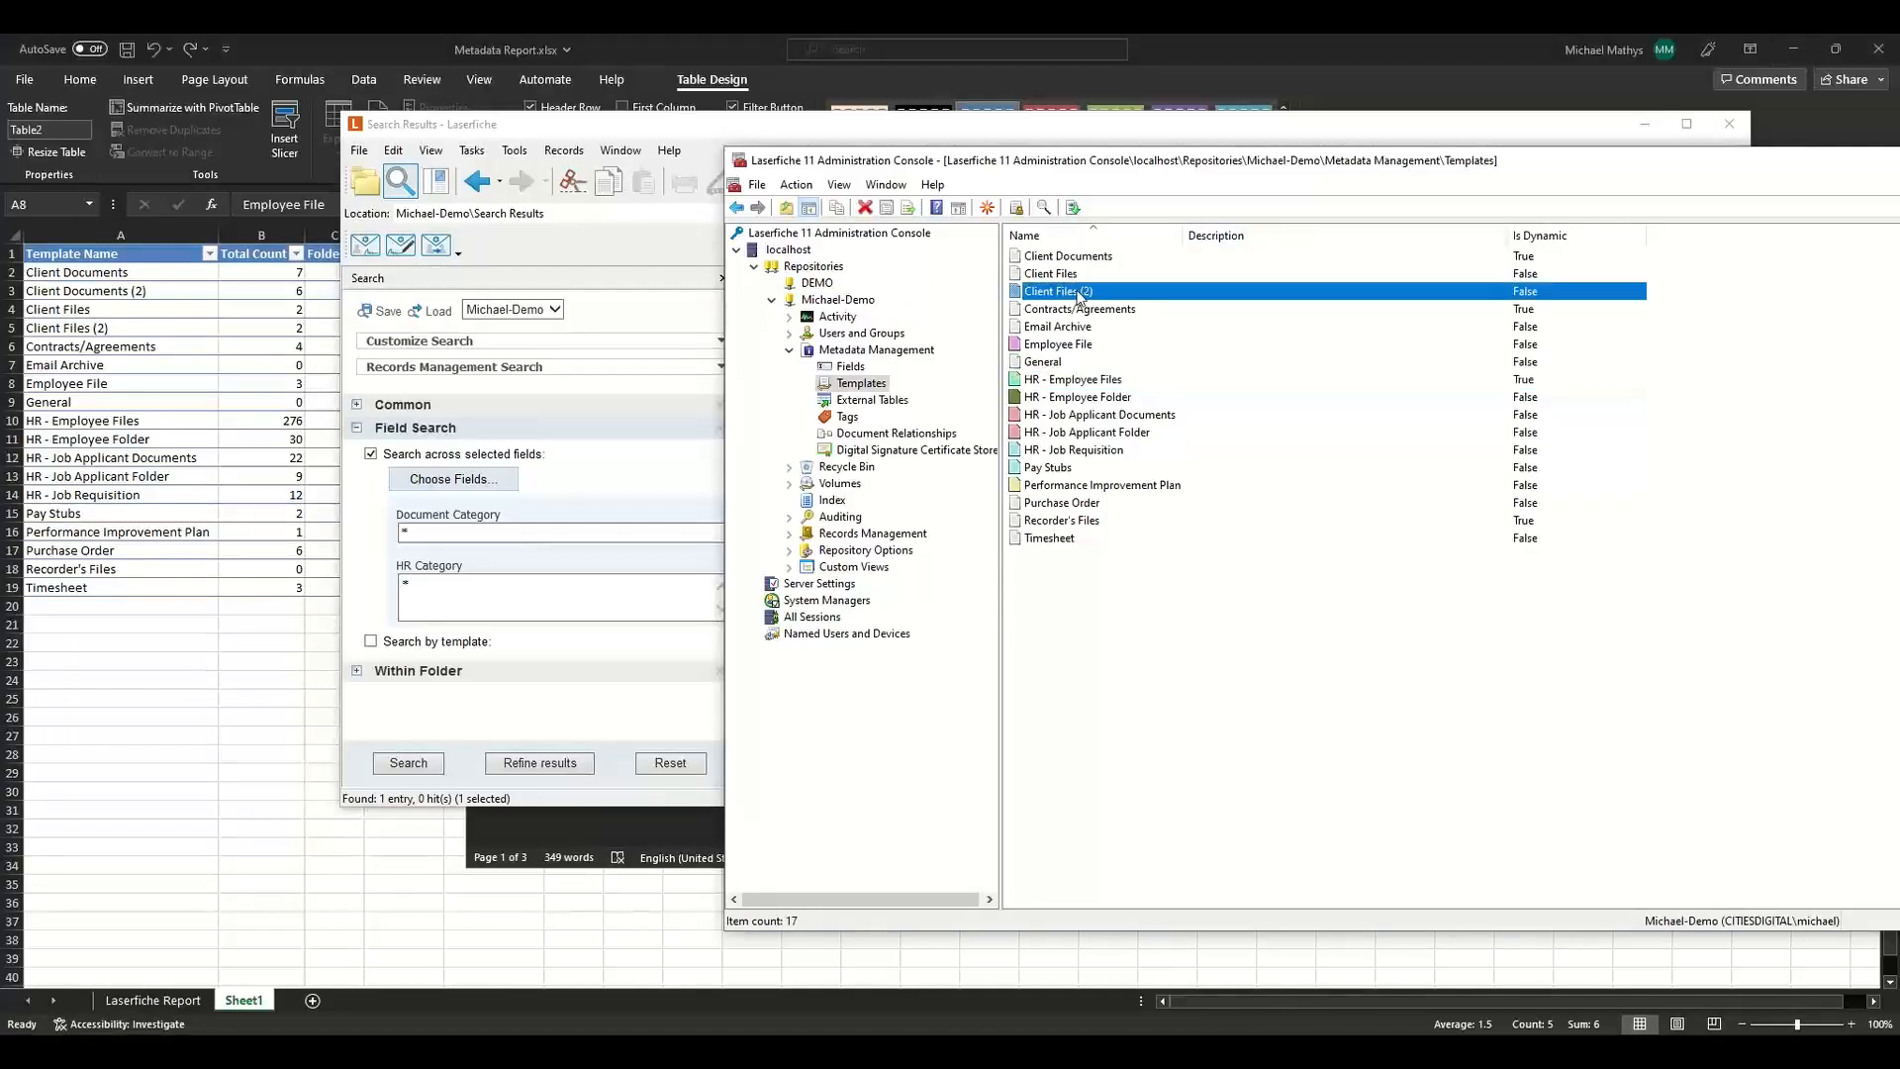
pyautogui.press('Delete')
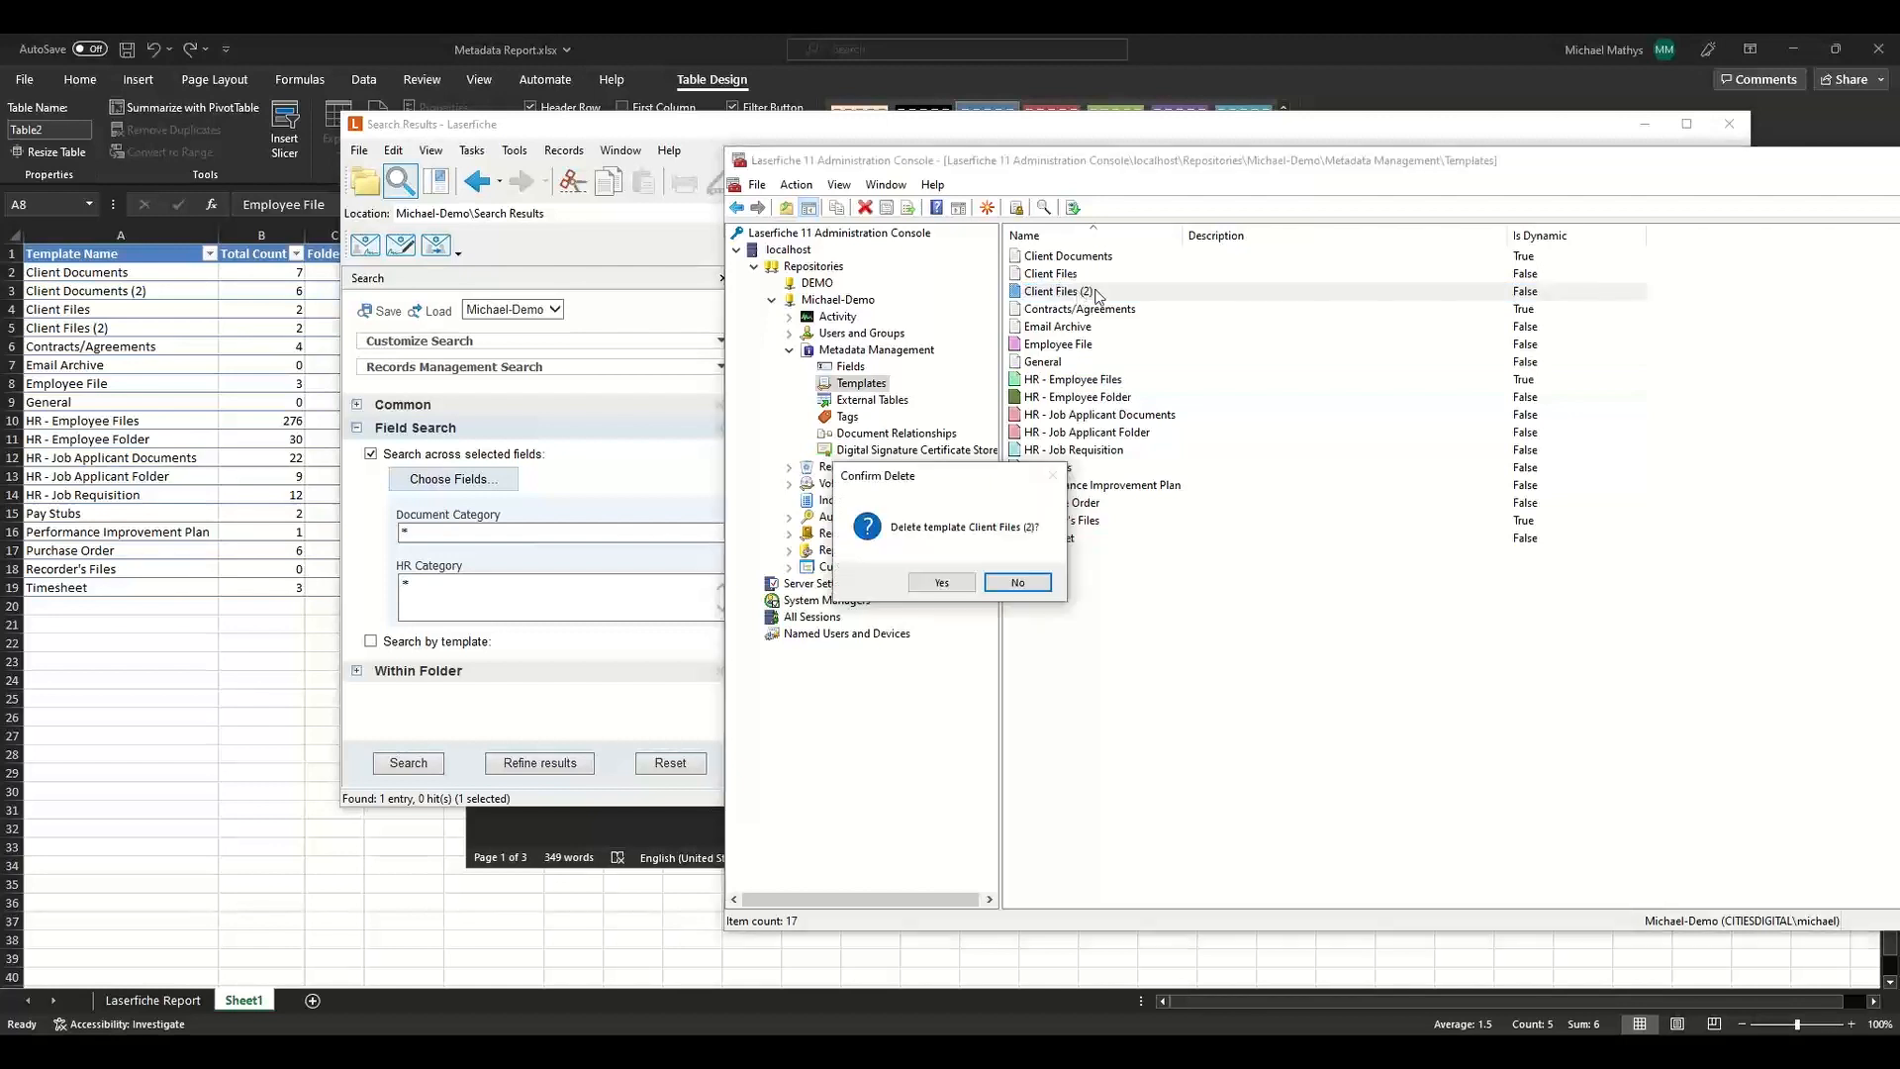
pyautogui.click(942, 584)
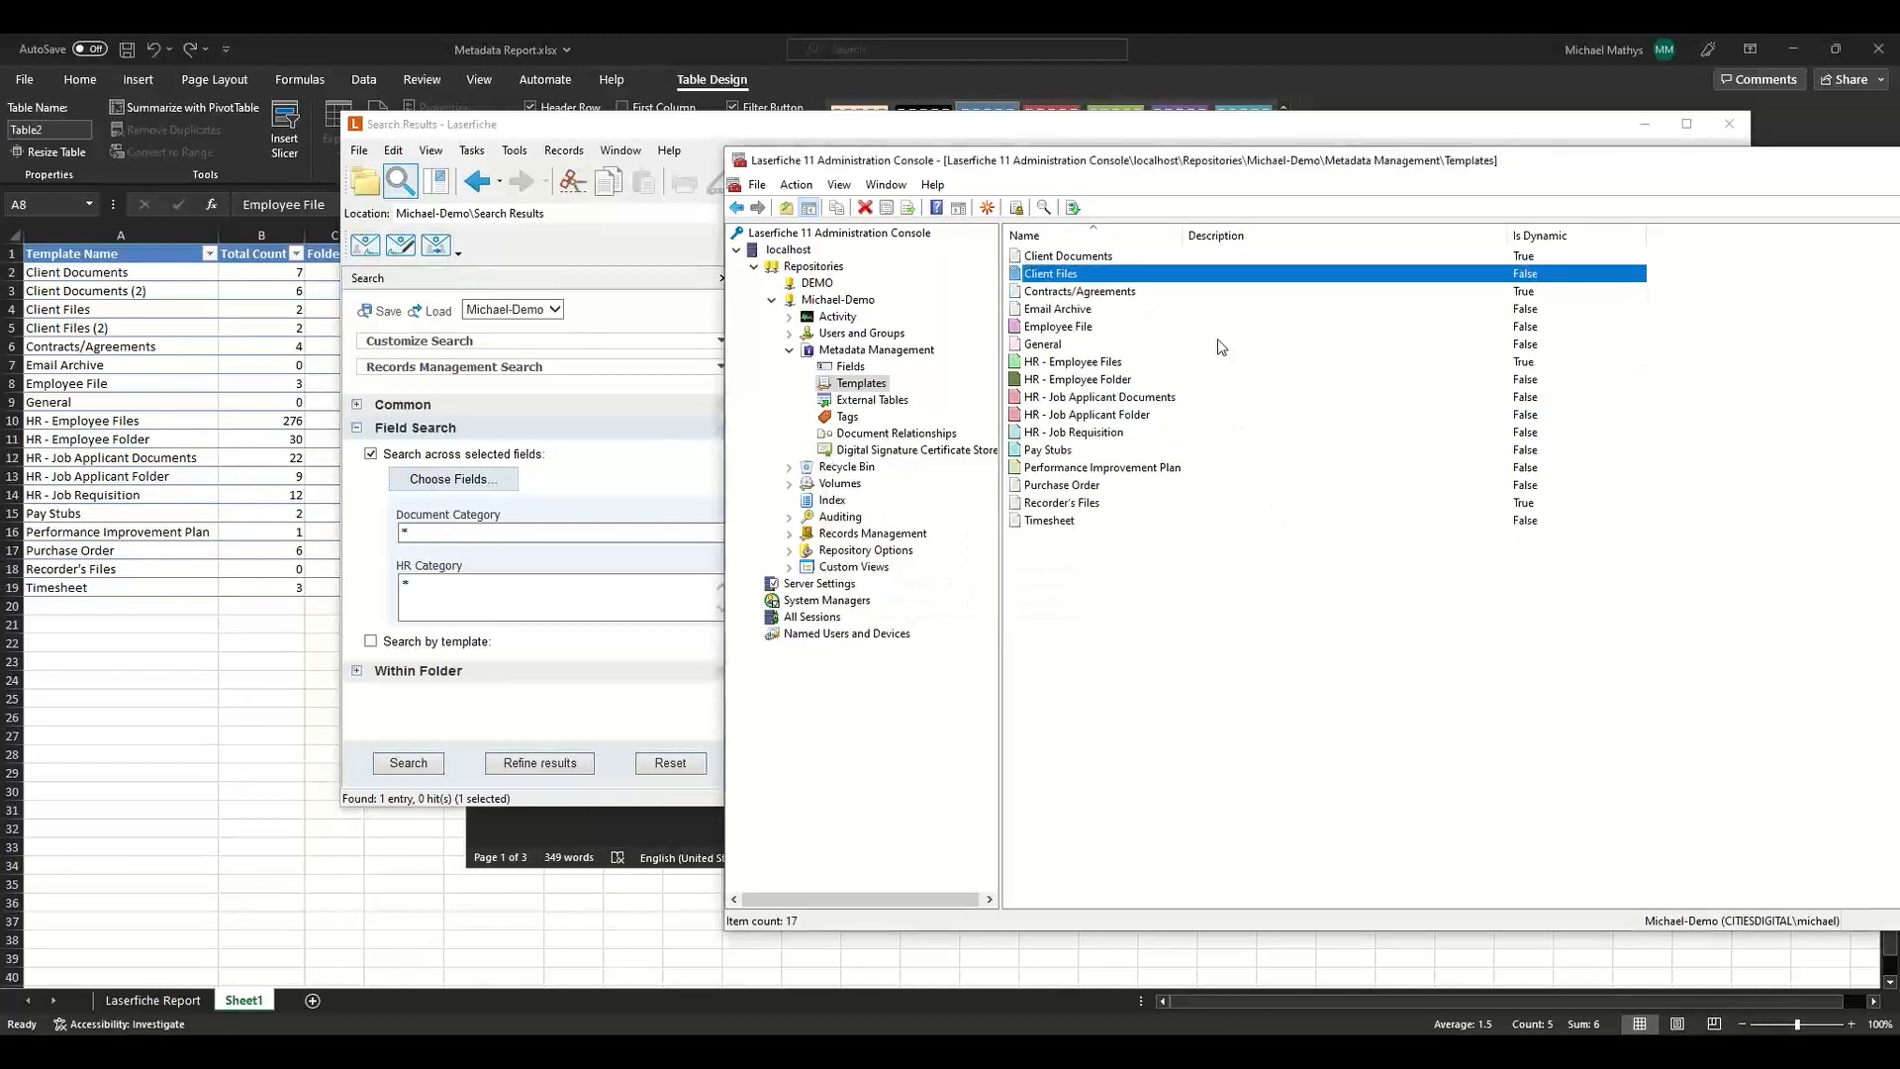
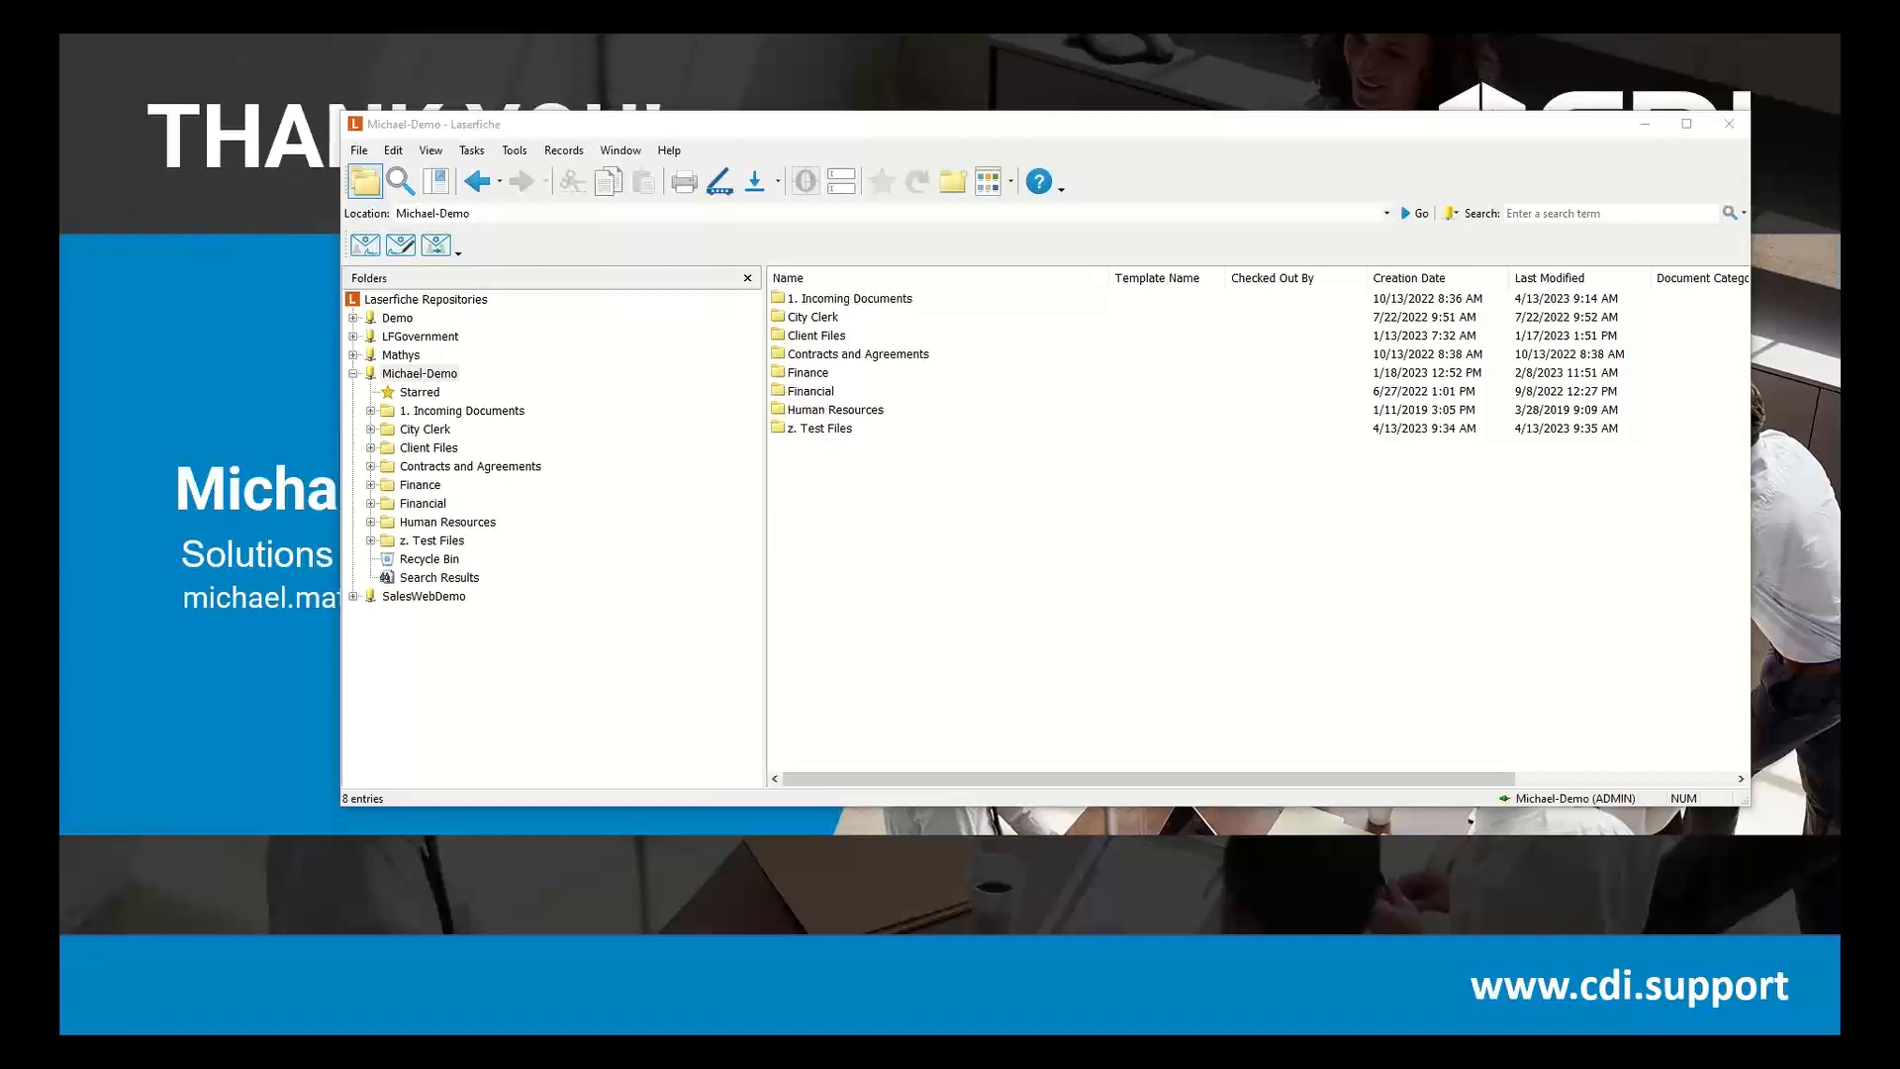
# Open the metadata of My Test in z. Test Files and assign the Client Files template to preview its fields.
pyautogui.click(425, 541)
pyautogui.click(813, 300)
pyautogui.click(840, 181)
pyautogui.click(805, 310)
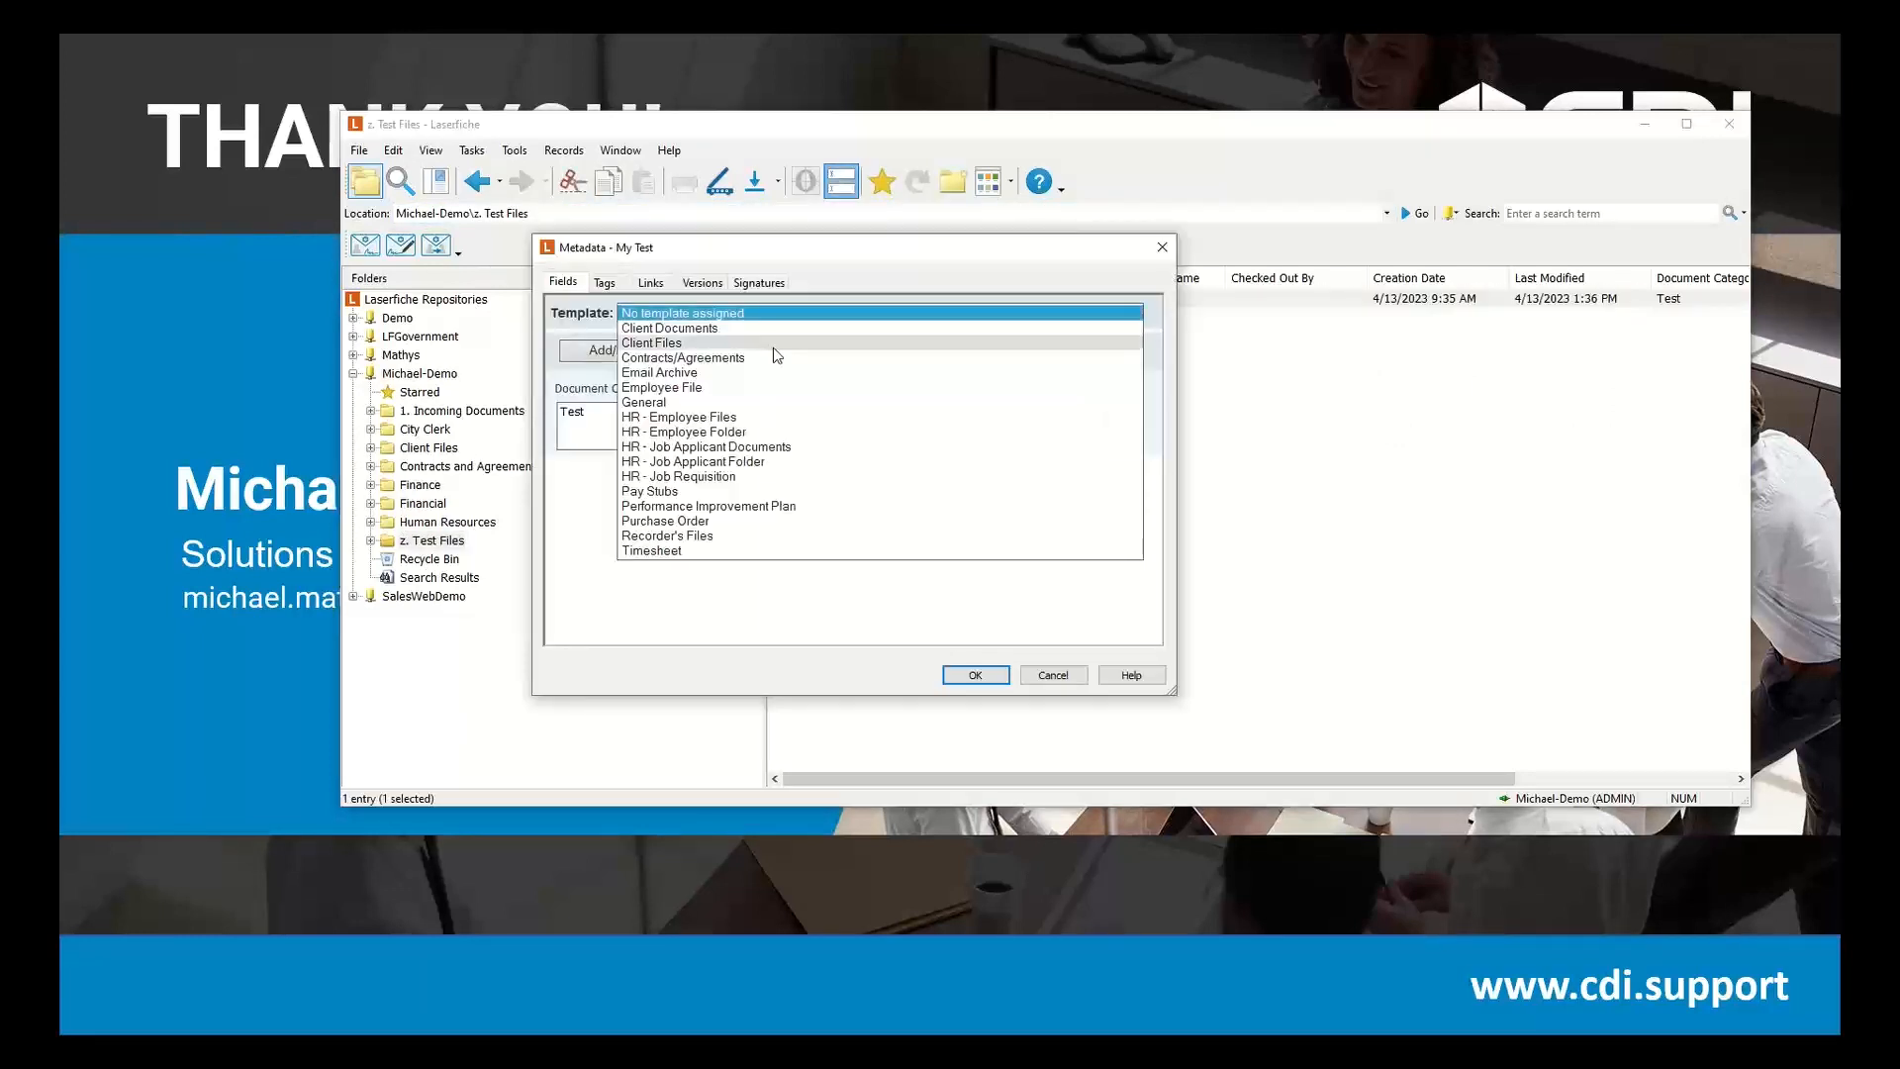
pyautogui.click(771, 343)
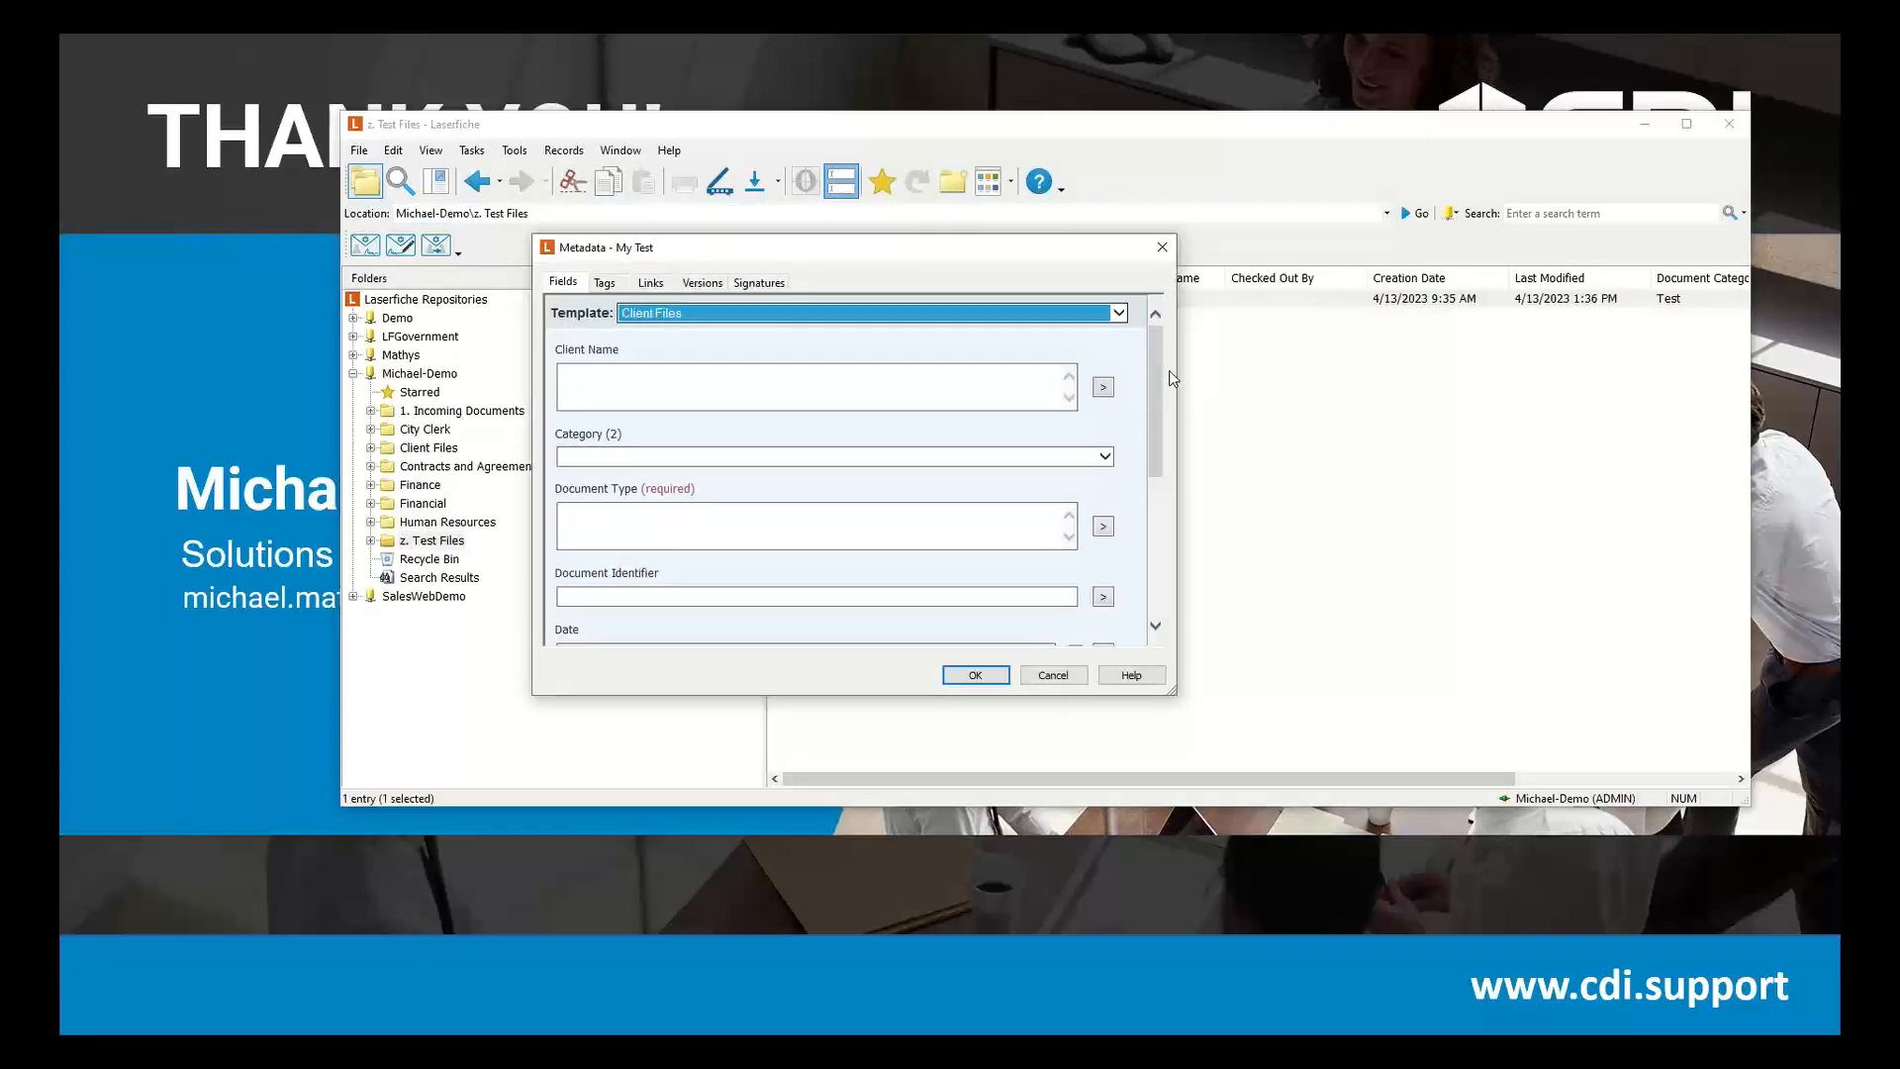
pyautogui.moveTo(1155, 374); pyautogui.dragTo(1162, 568)
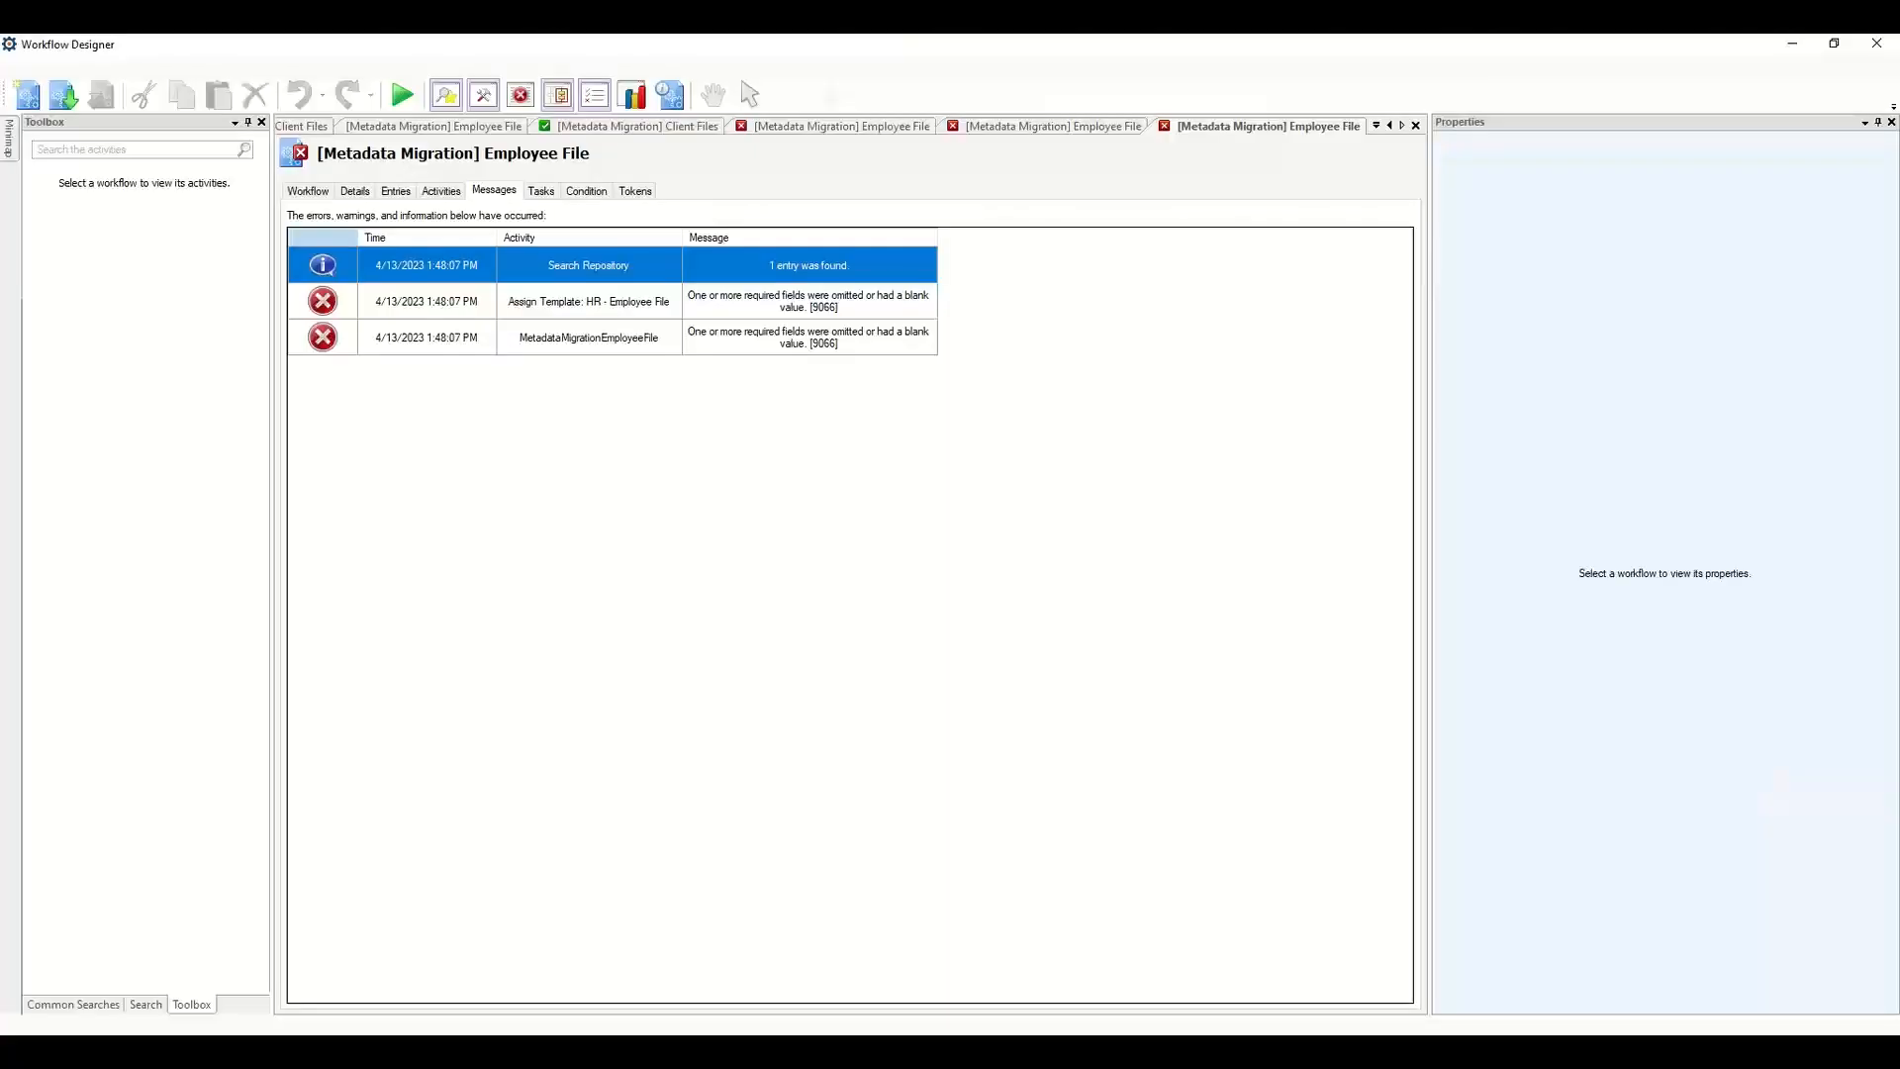
# Inspect the Employee File workflow's Search Repository activity properties and its field-selection list.
pyautogui.click(439, 132)
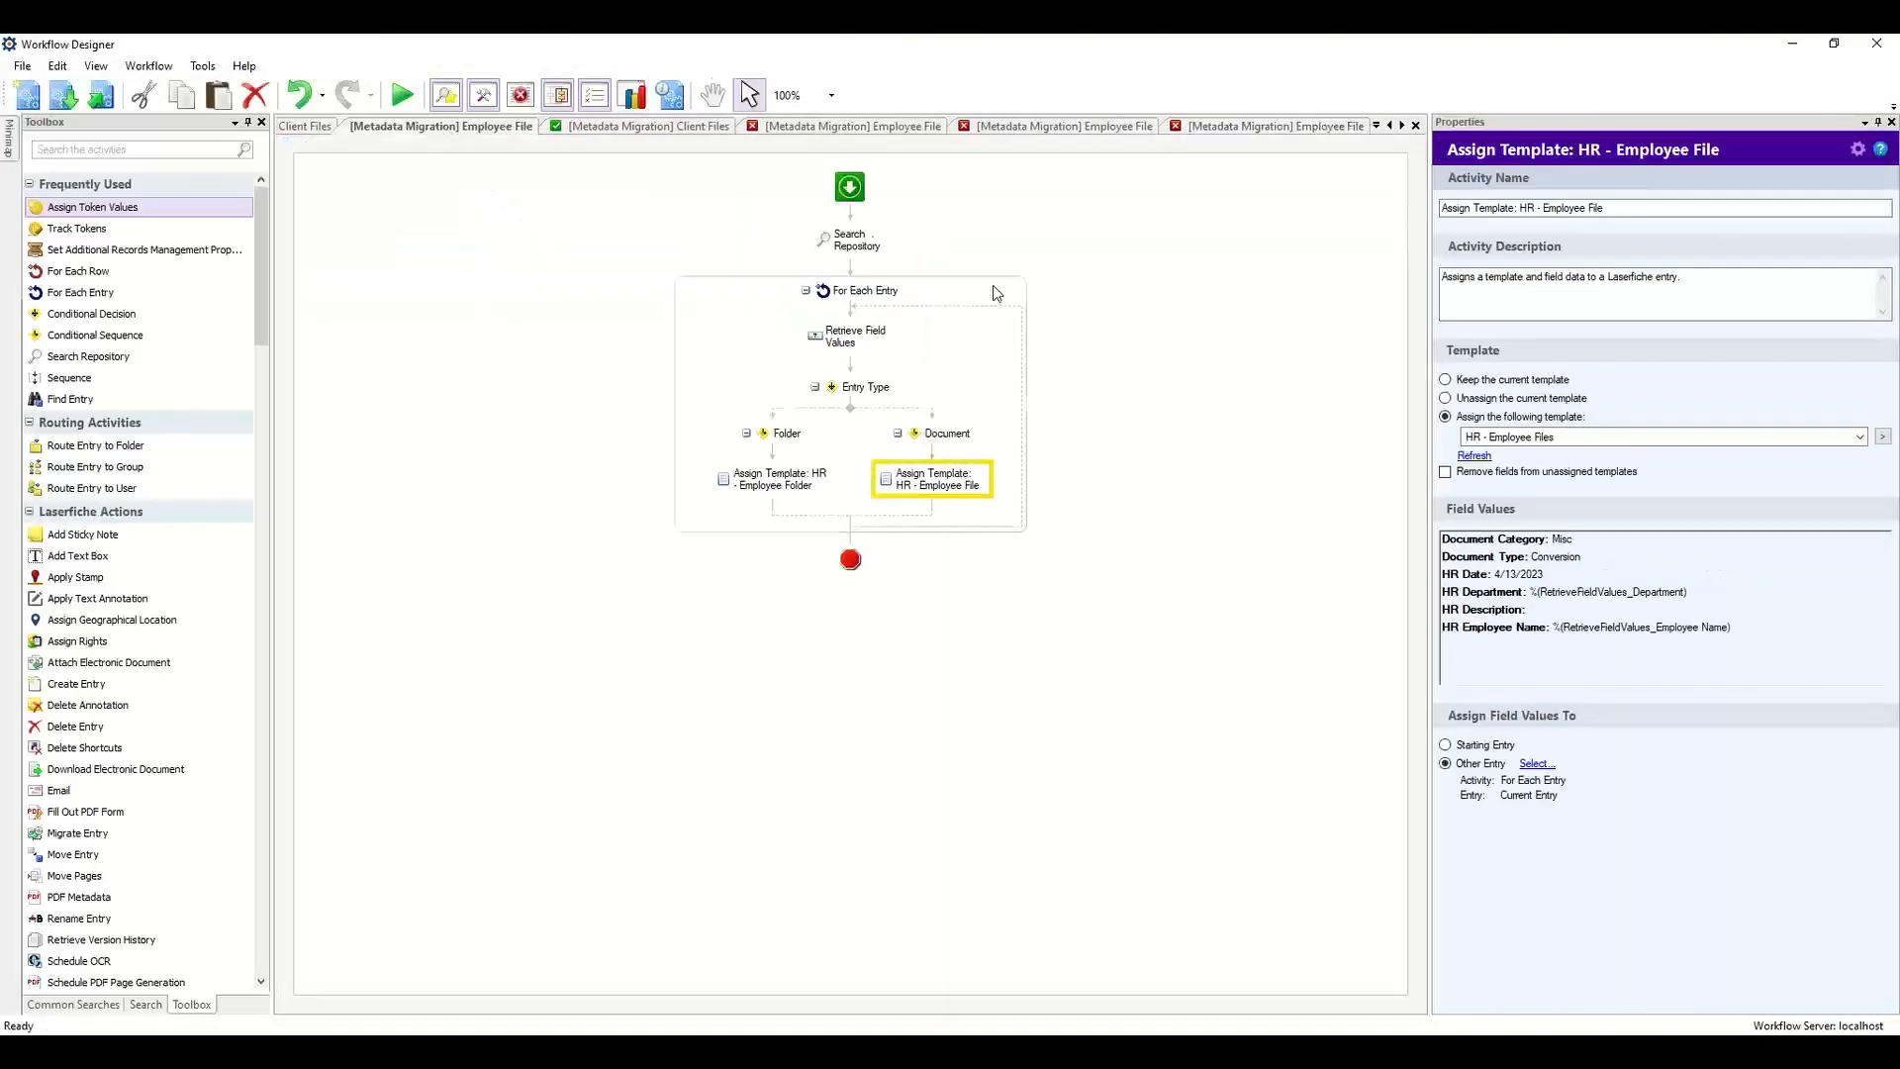
pyautogui.click(851, 240)
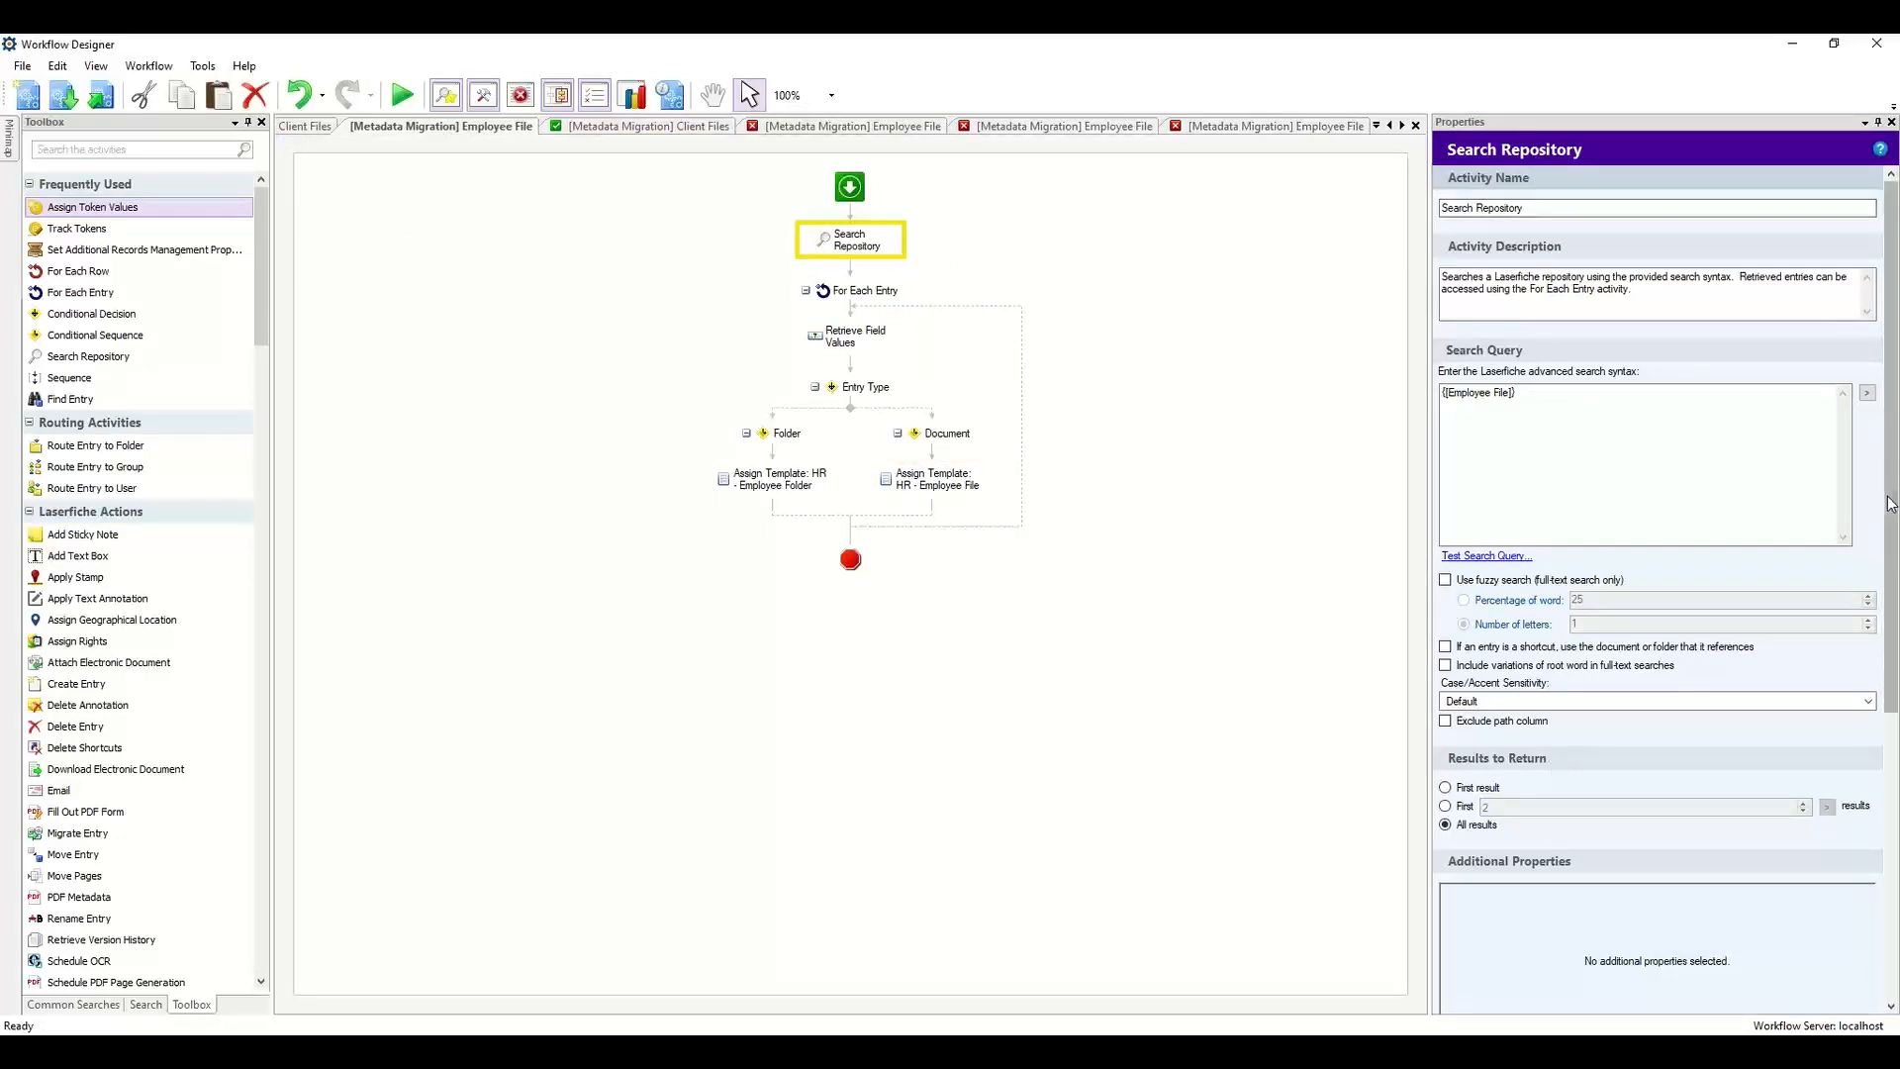
pyautogui.scroll(-5, 1782, 782)
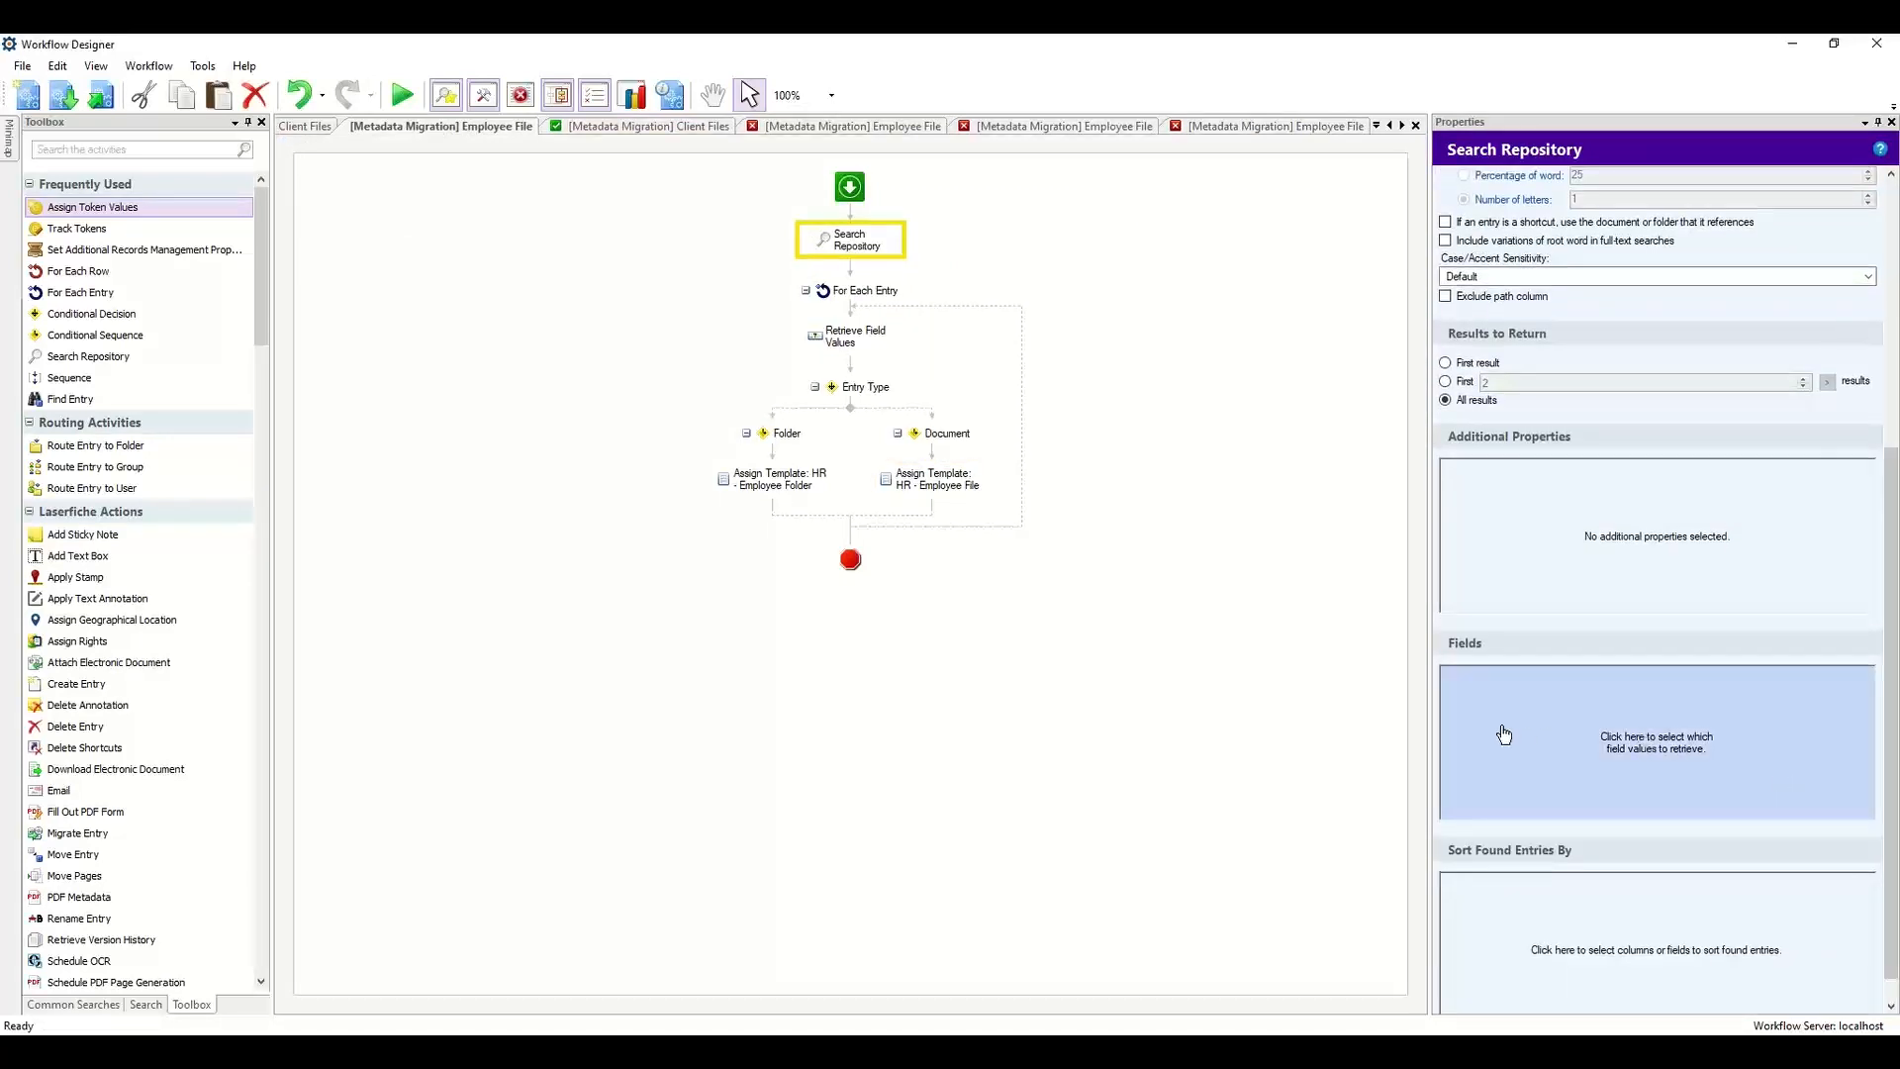
pyautogui.click(1588, 755)
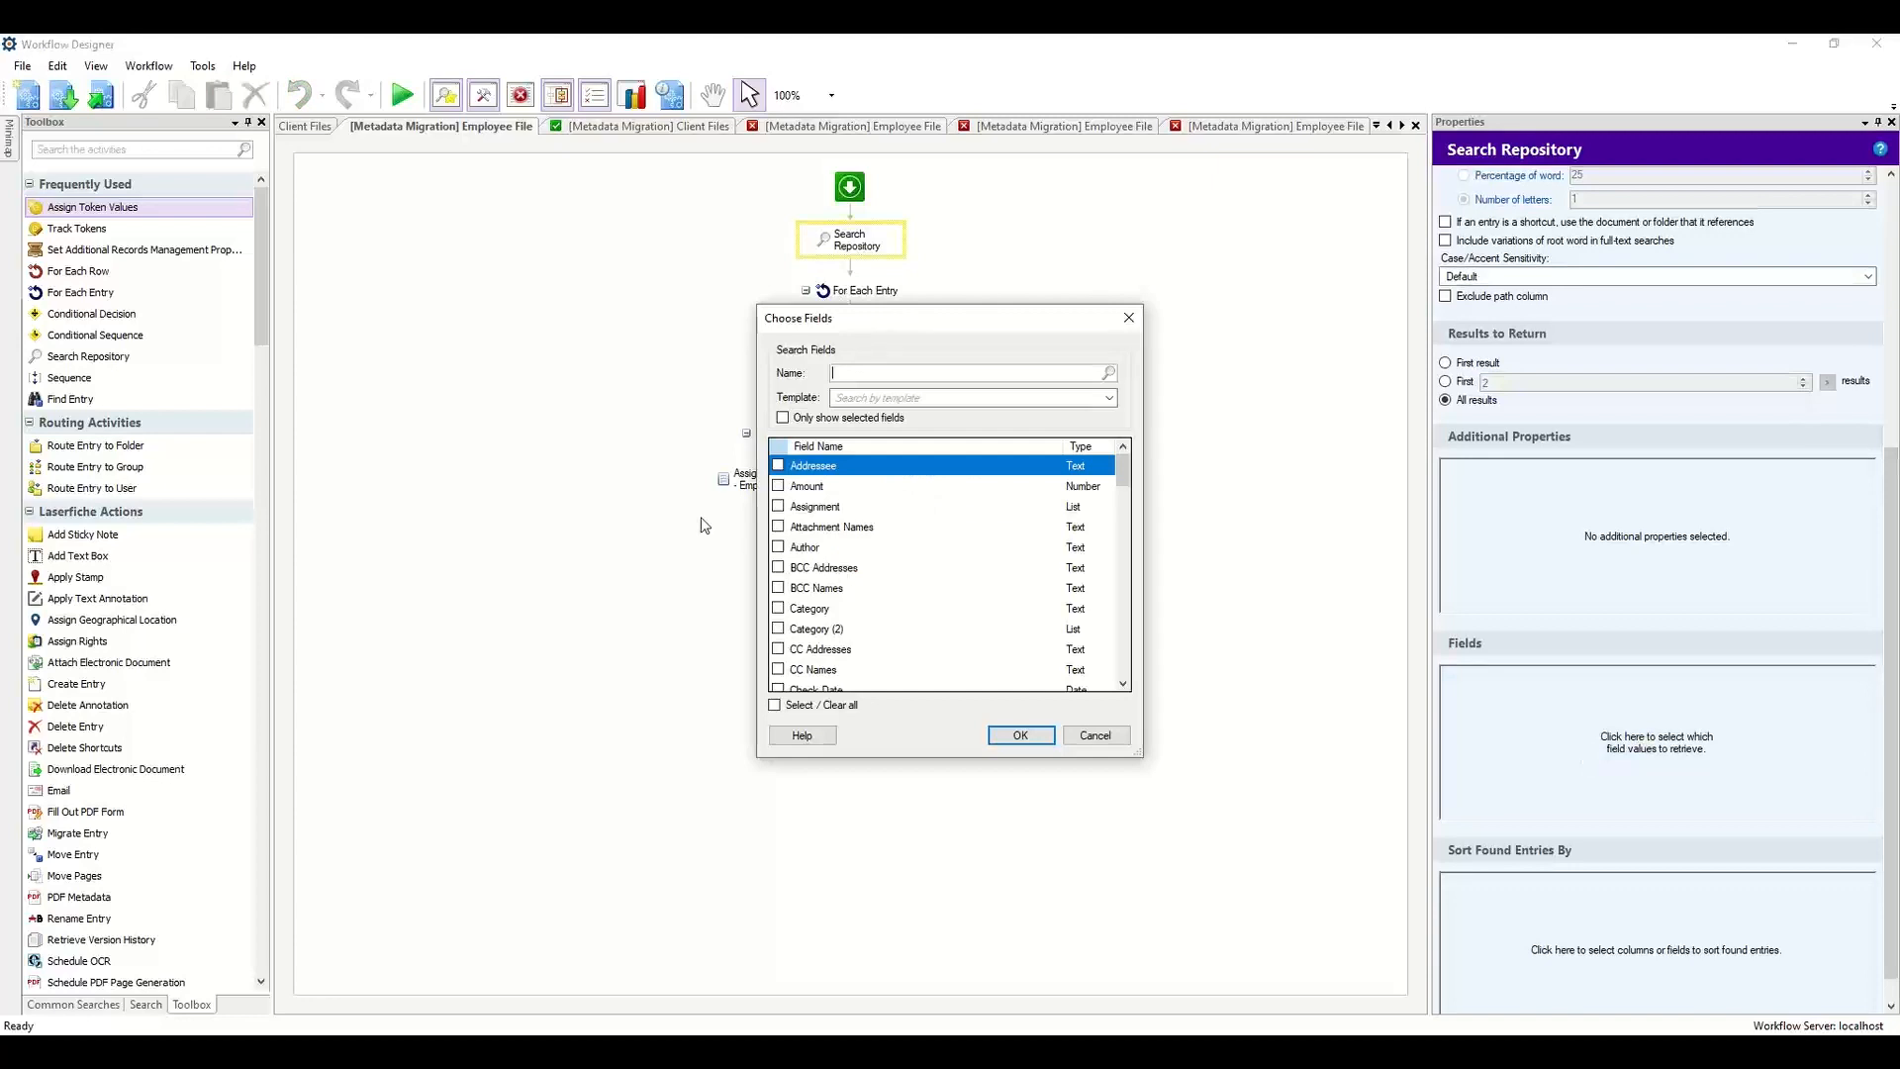
pyautogui.click(1102, 736)
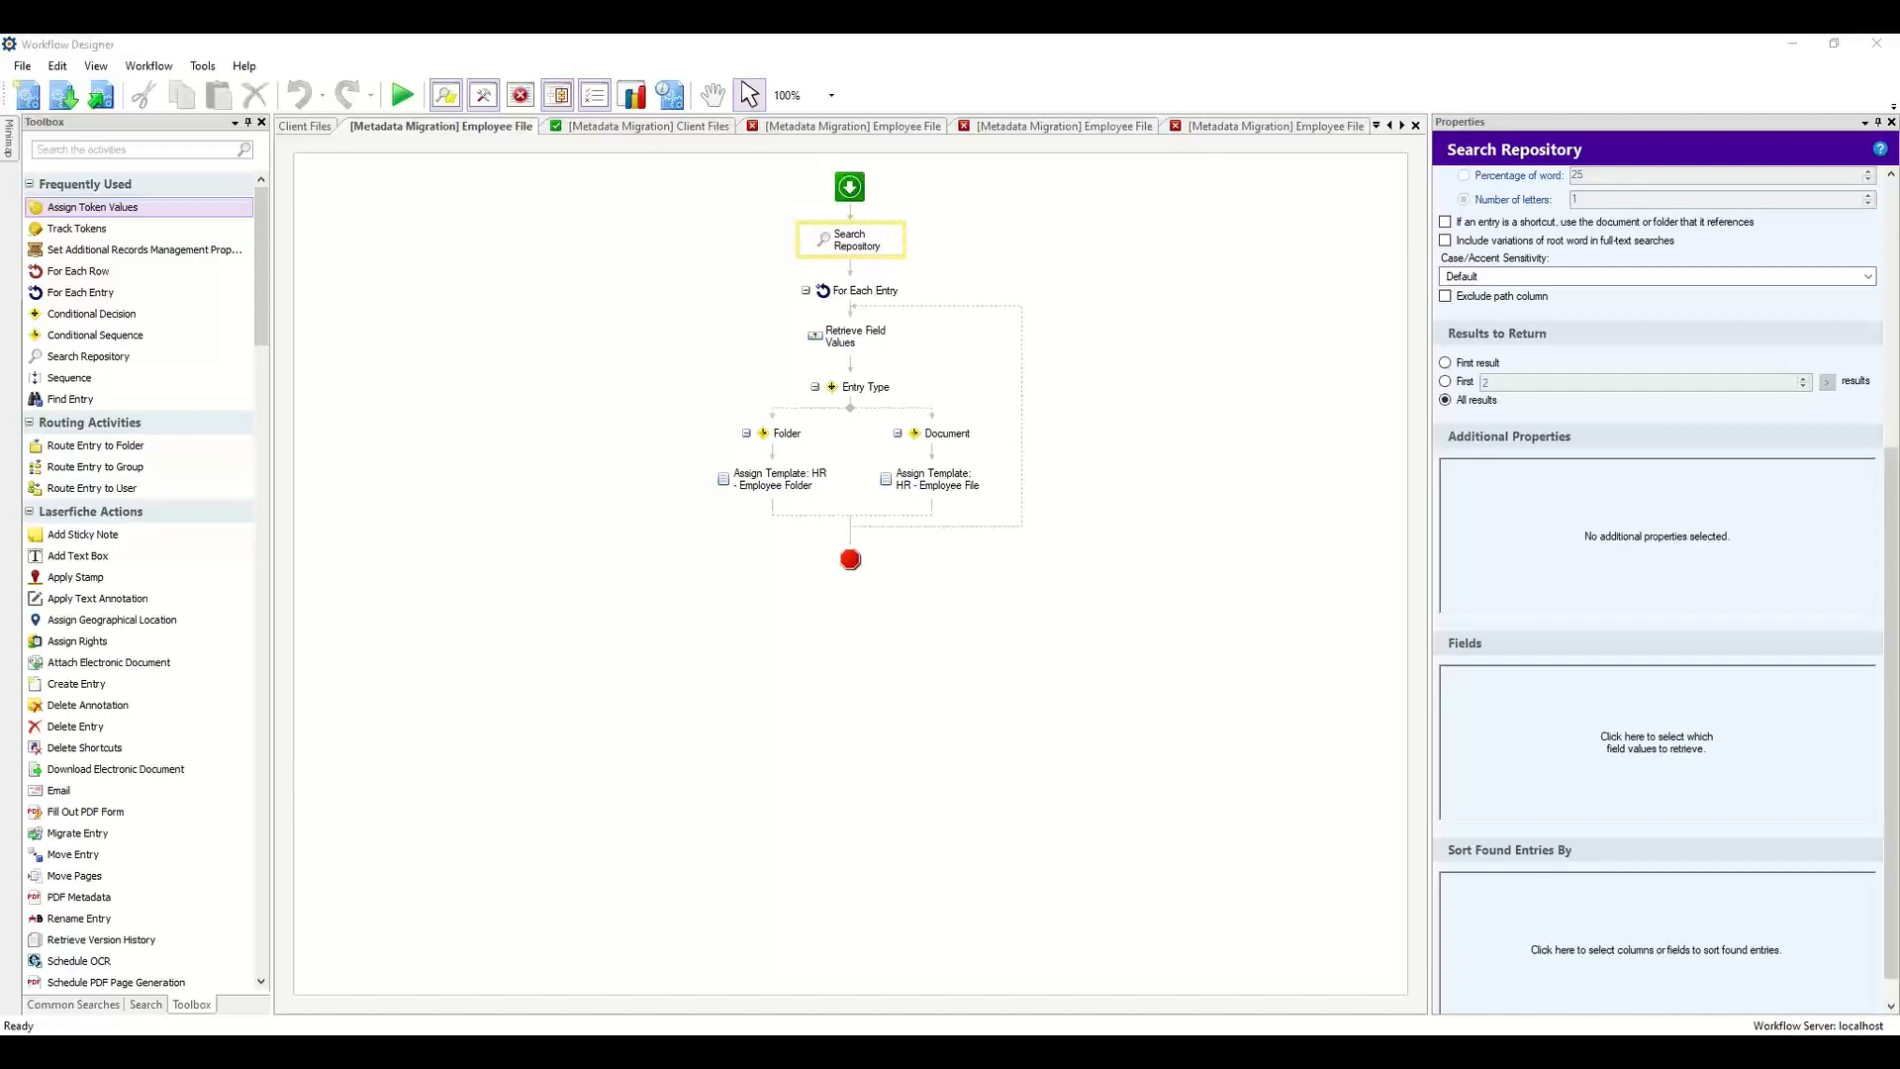
# Close the My Test metadata dialog without saving and open a Metadata Report for the Michael-Demo repository.
pyautogui.hotkey('alt', 'Tab')
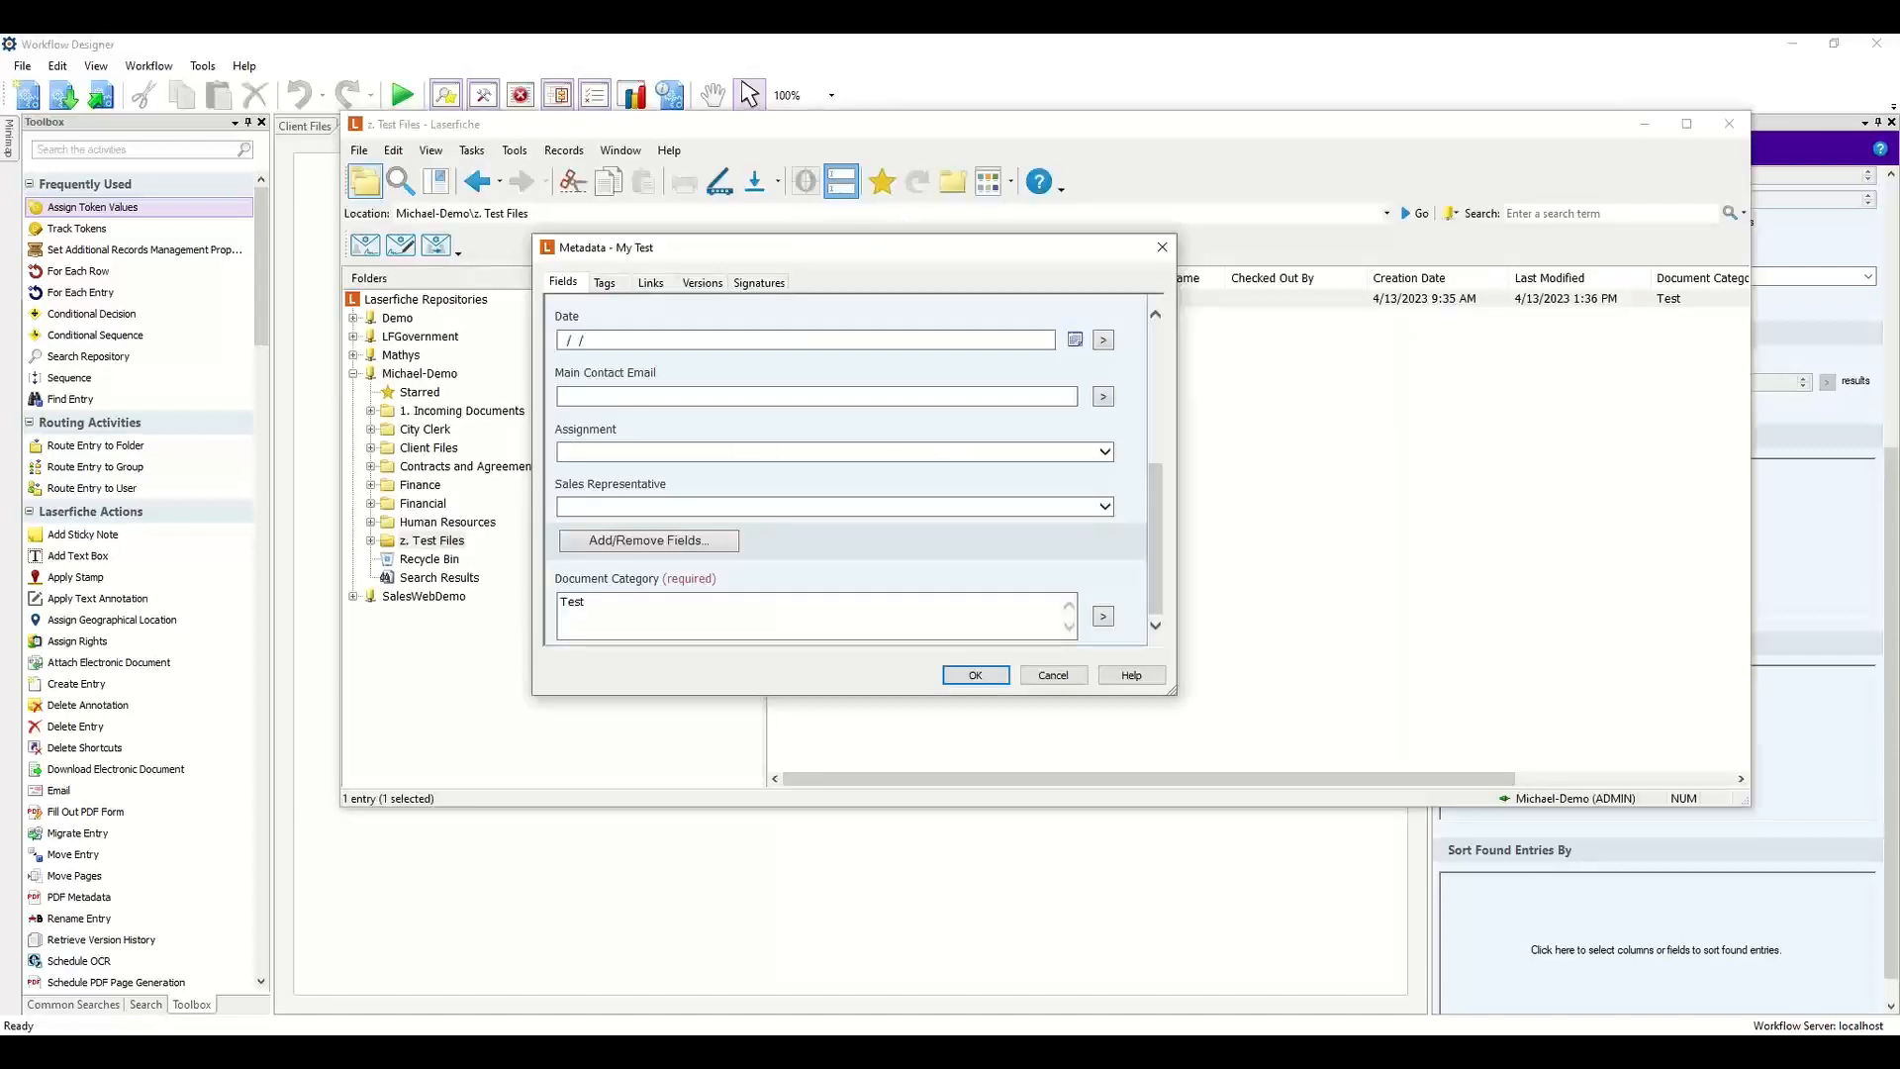
pyautogui.click(1162, 247)
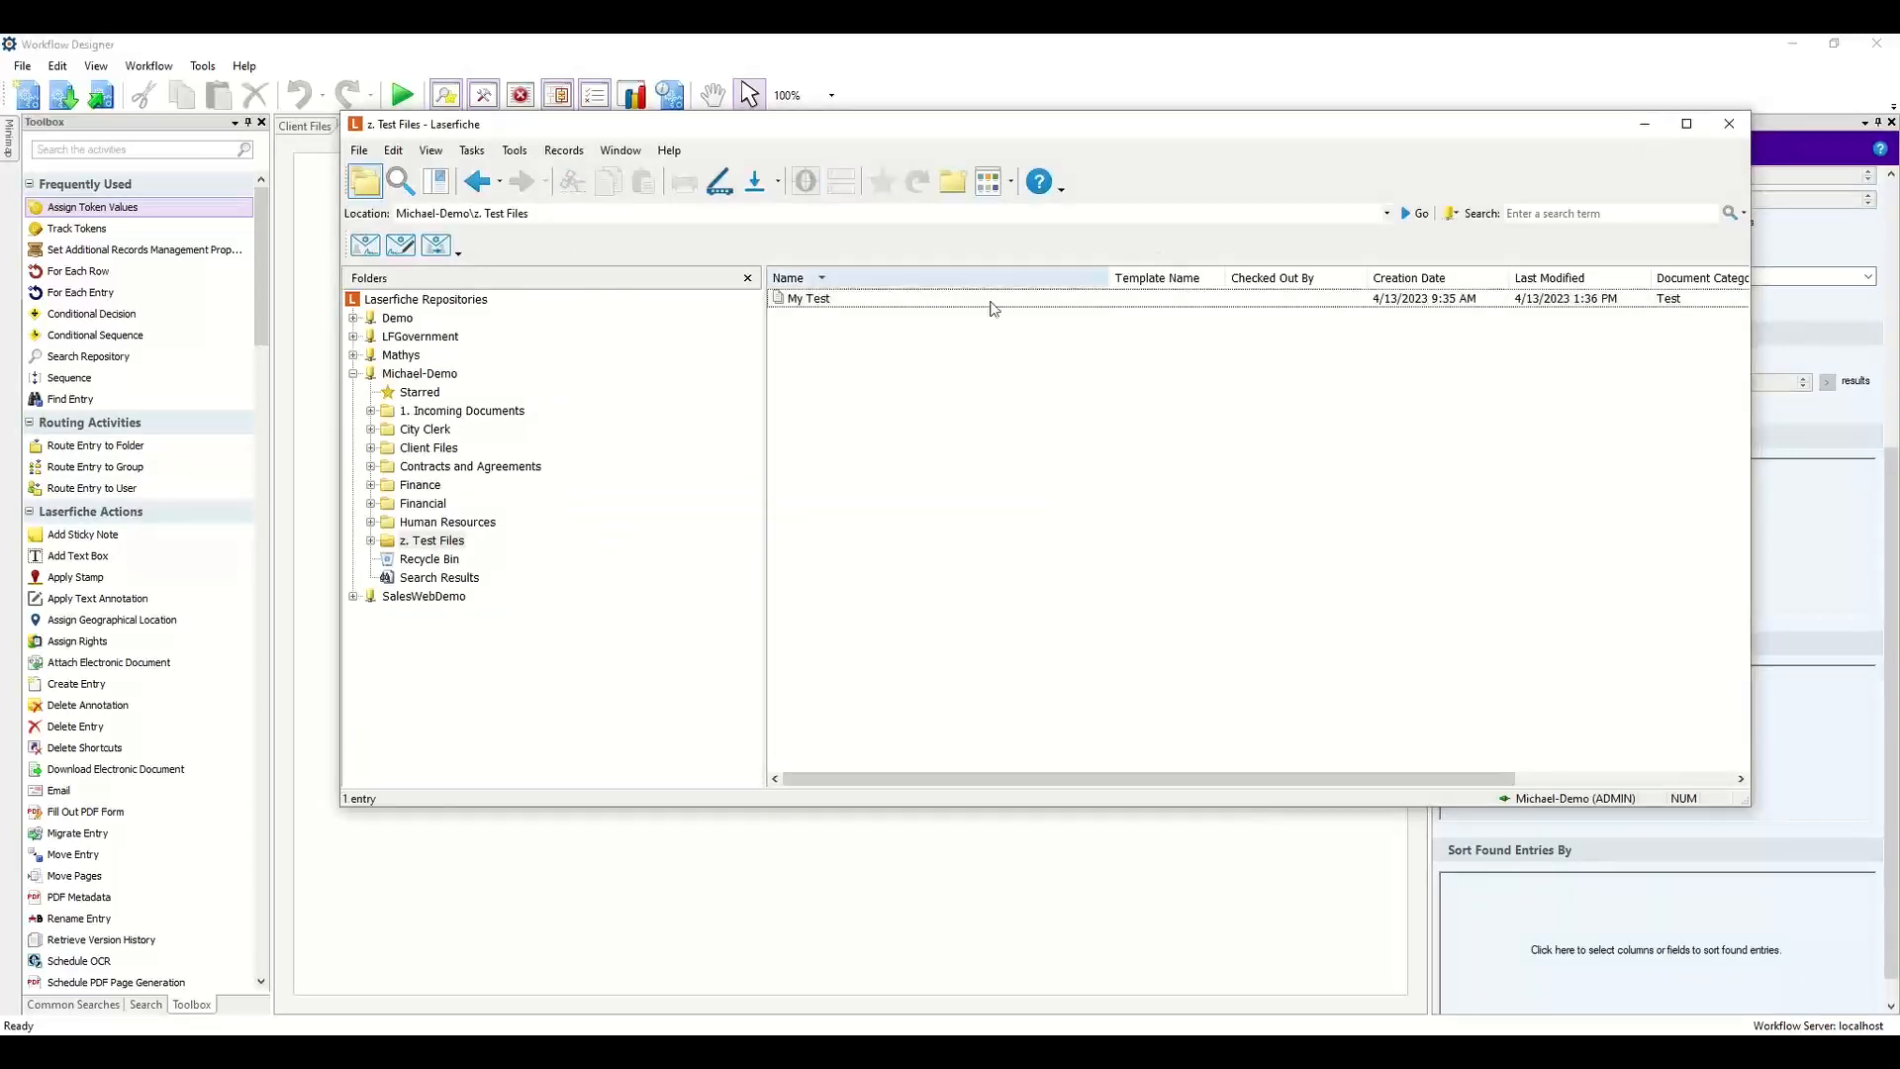
pyautogui.click(417, 377)
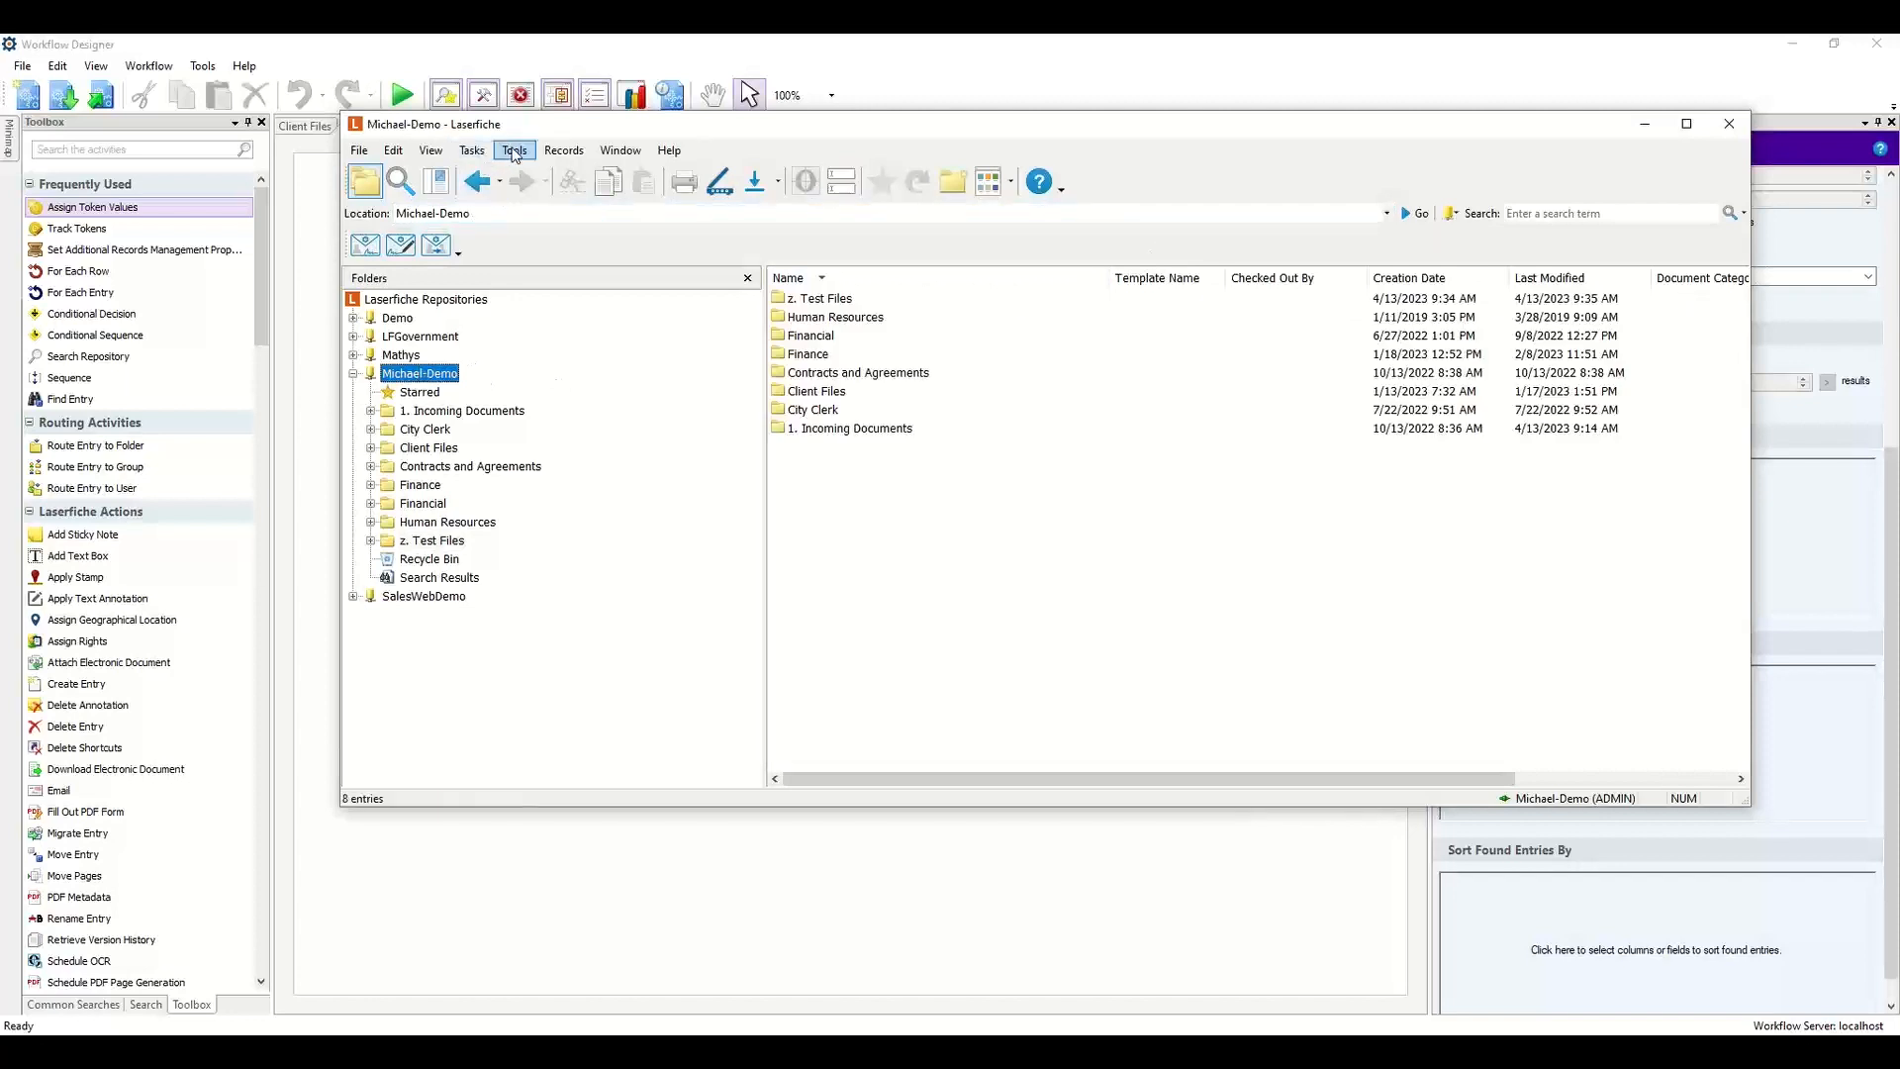
pyautogui.click(481, 154)
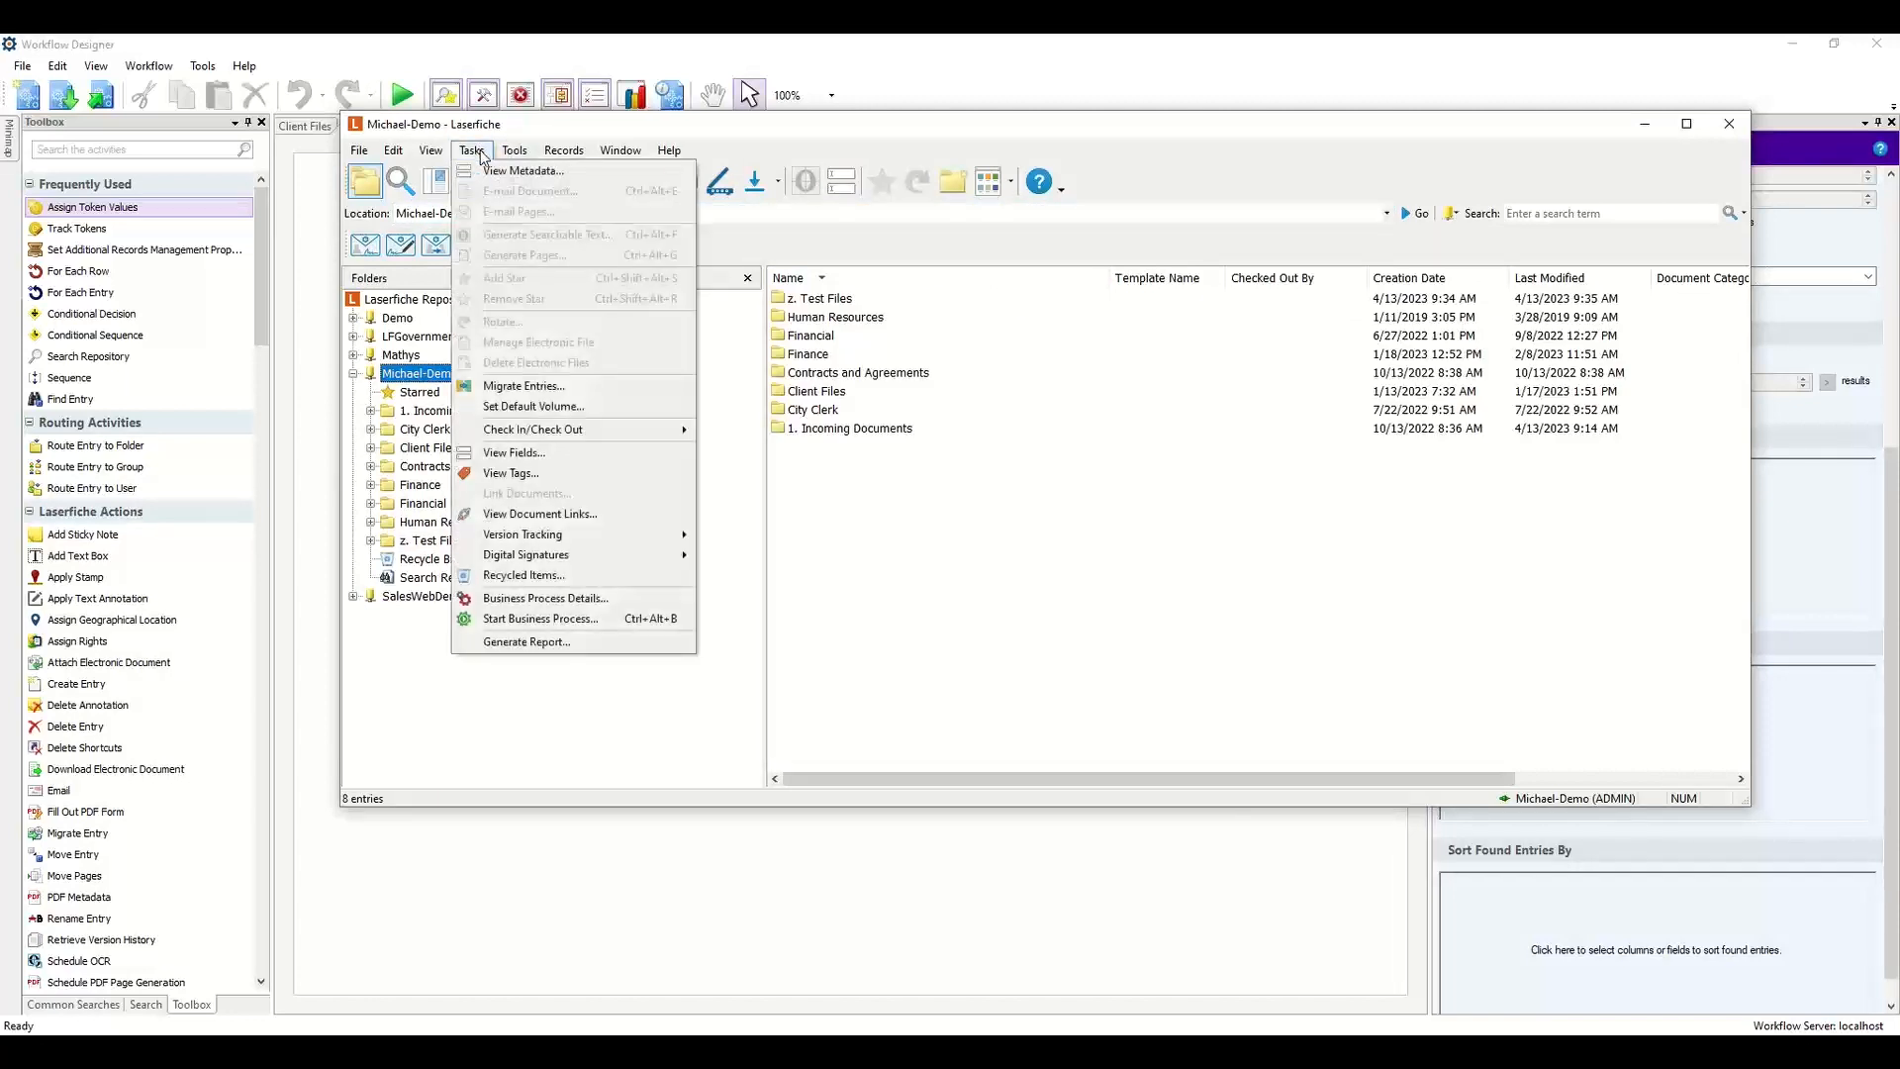
pyautogui.click(524, 643)
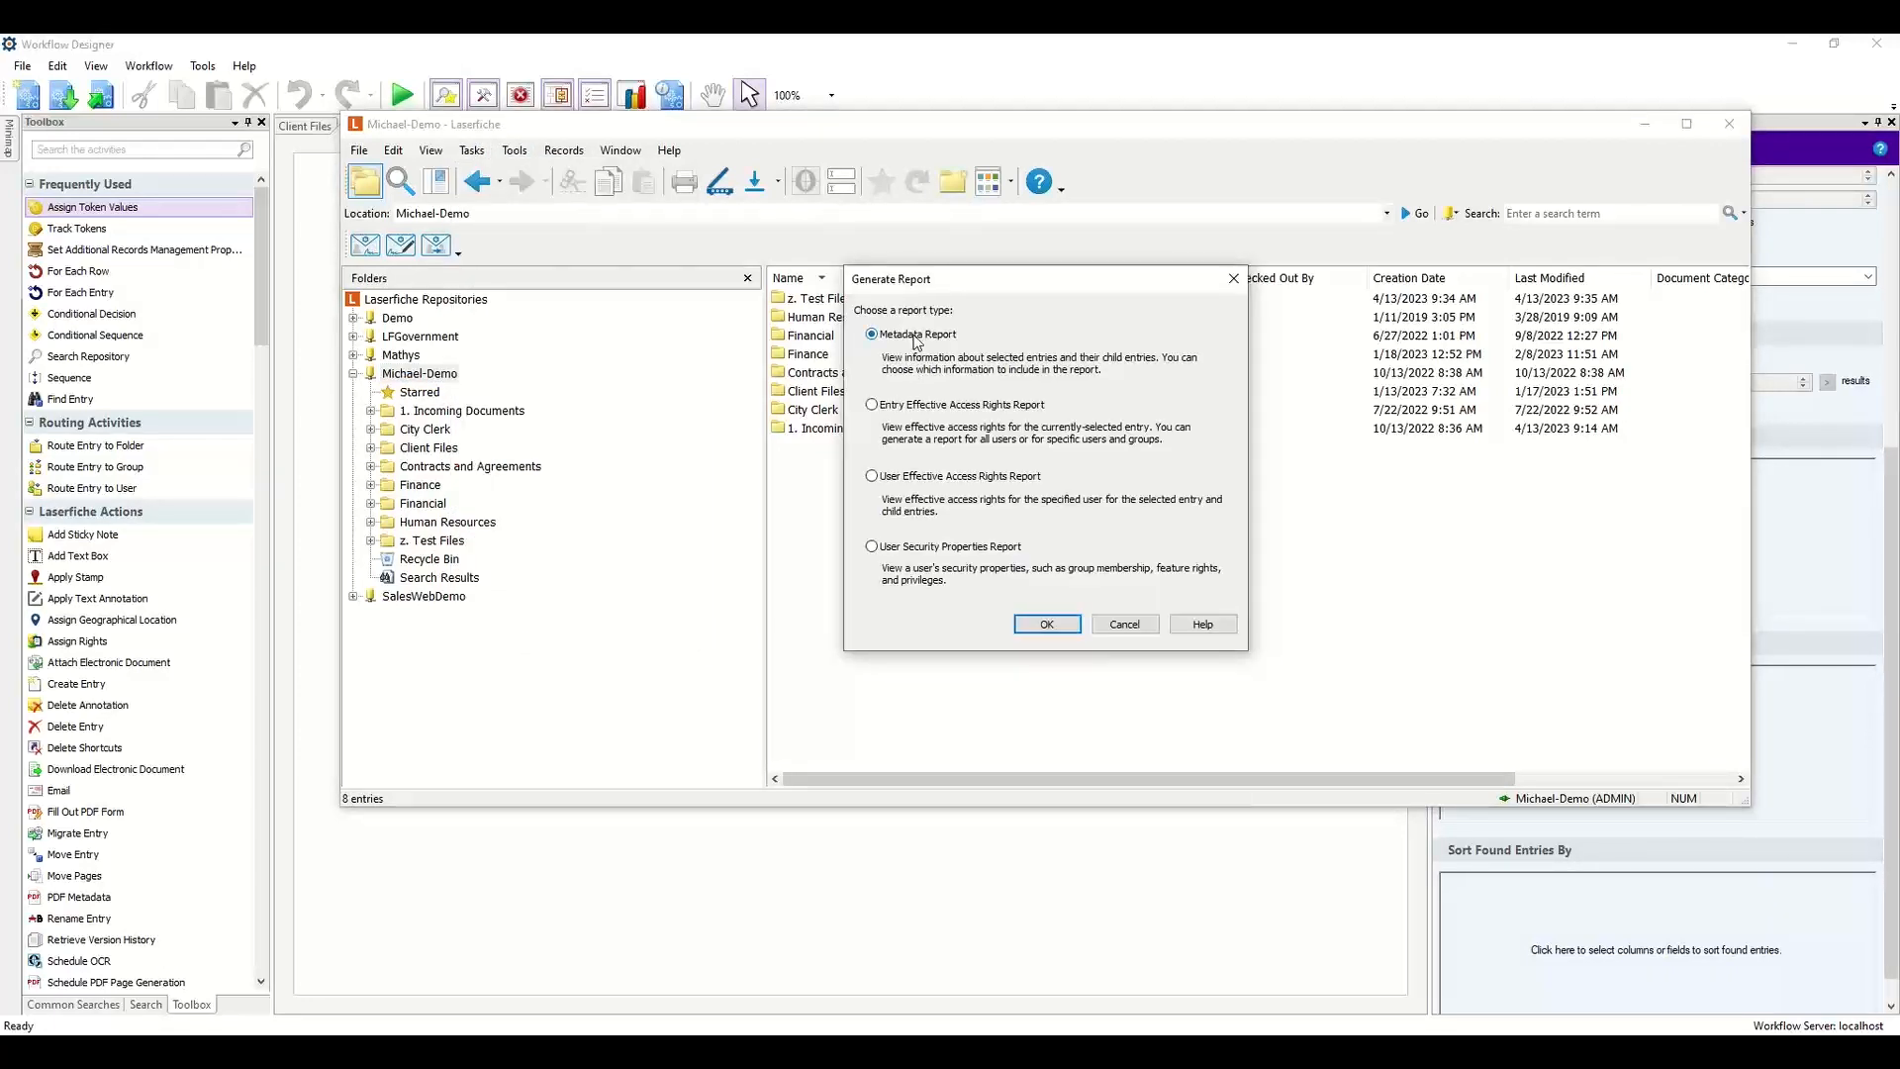
pyautogui.click(1047, 625)
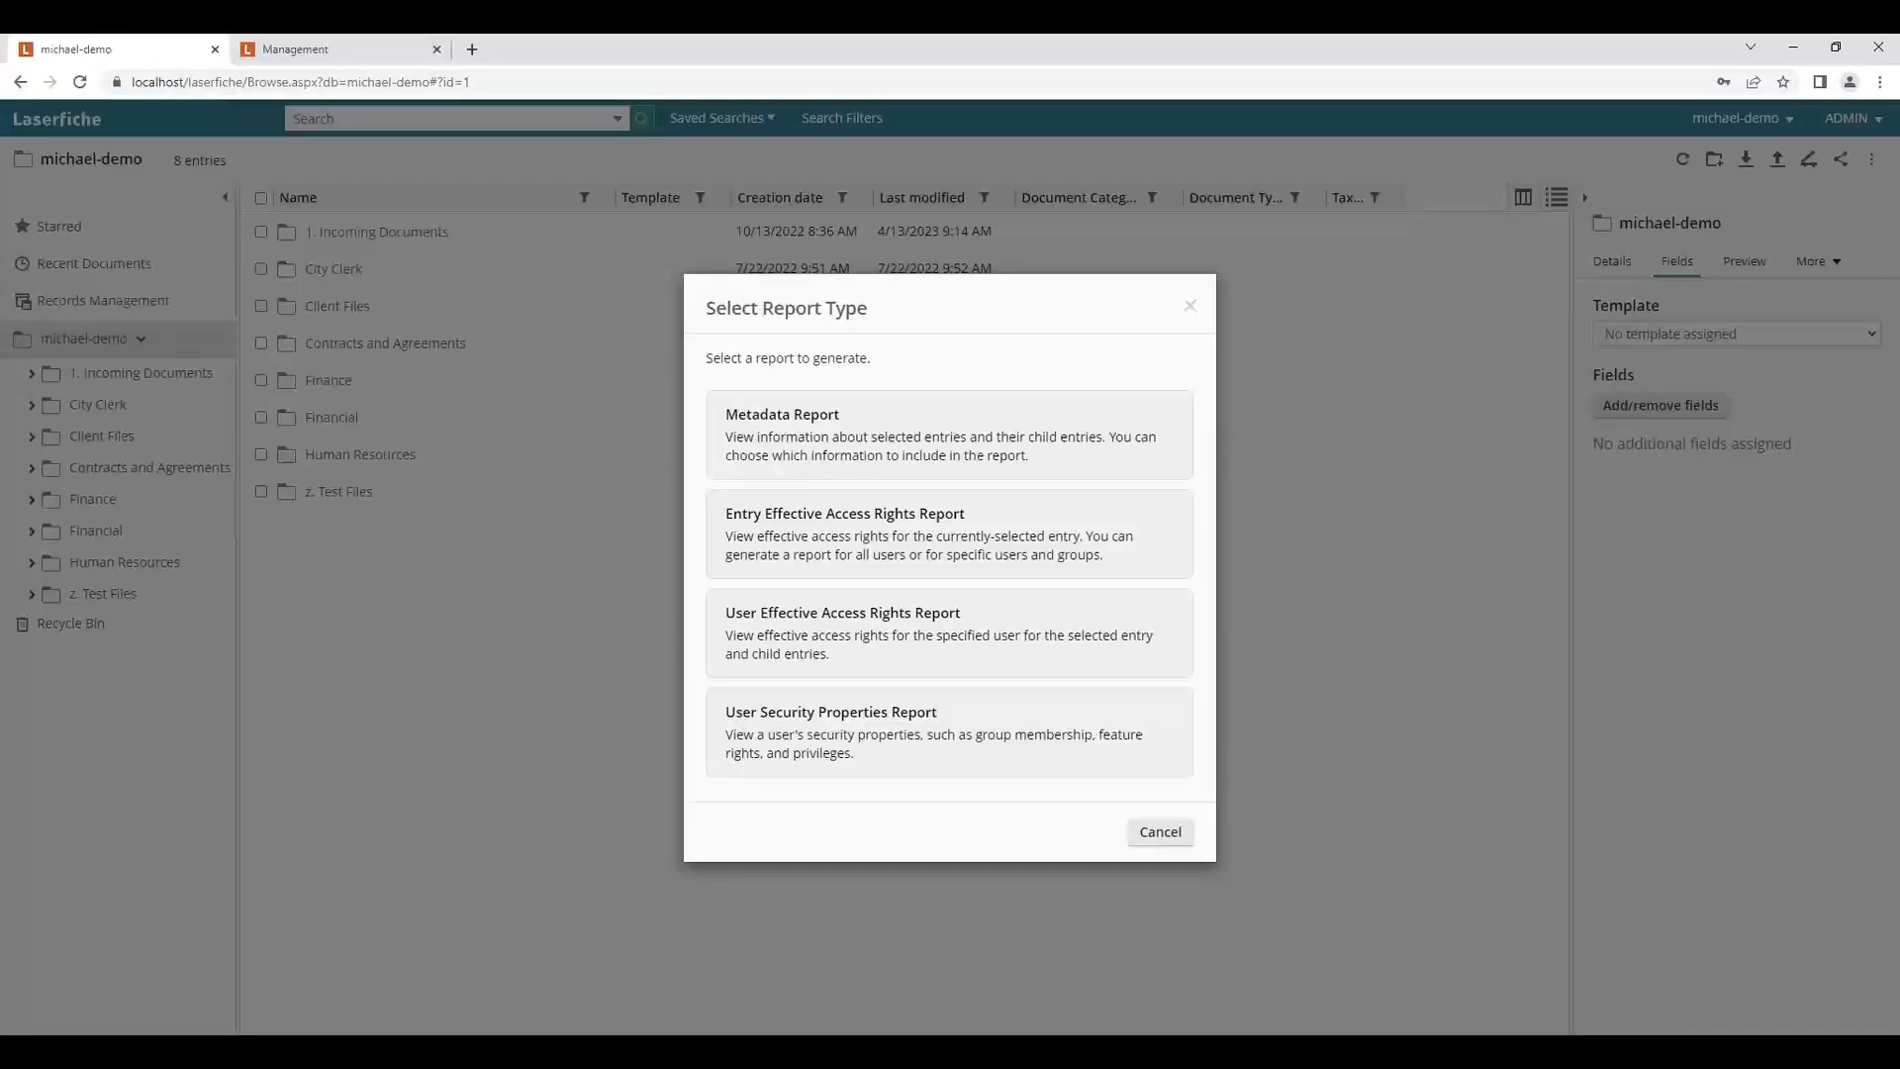
# Open the Metadata Report options for the michael-demo repository in the web client.
pyautogui.click(1190, 306)
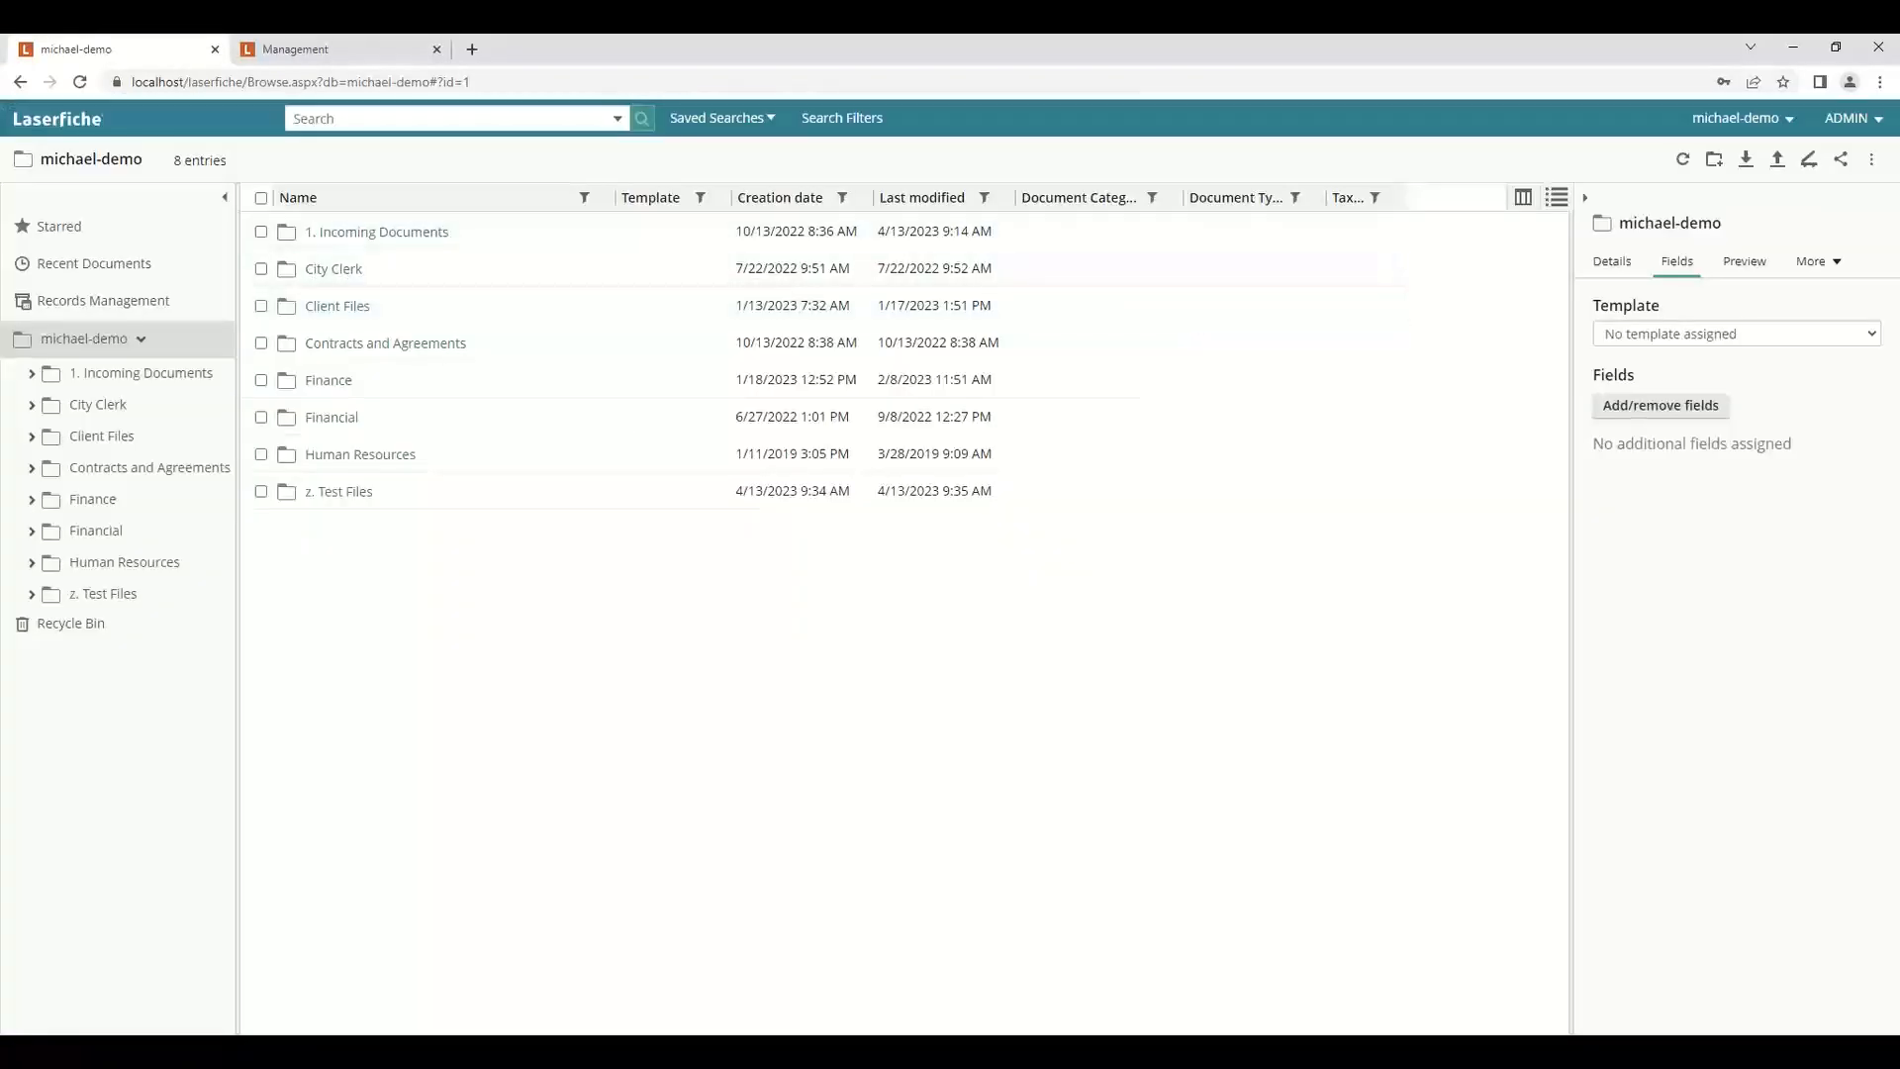
pyautogui.click(1871, 159)
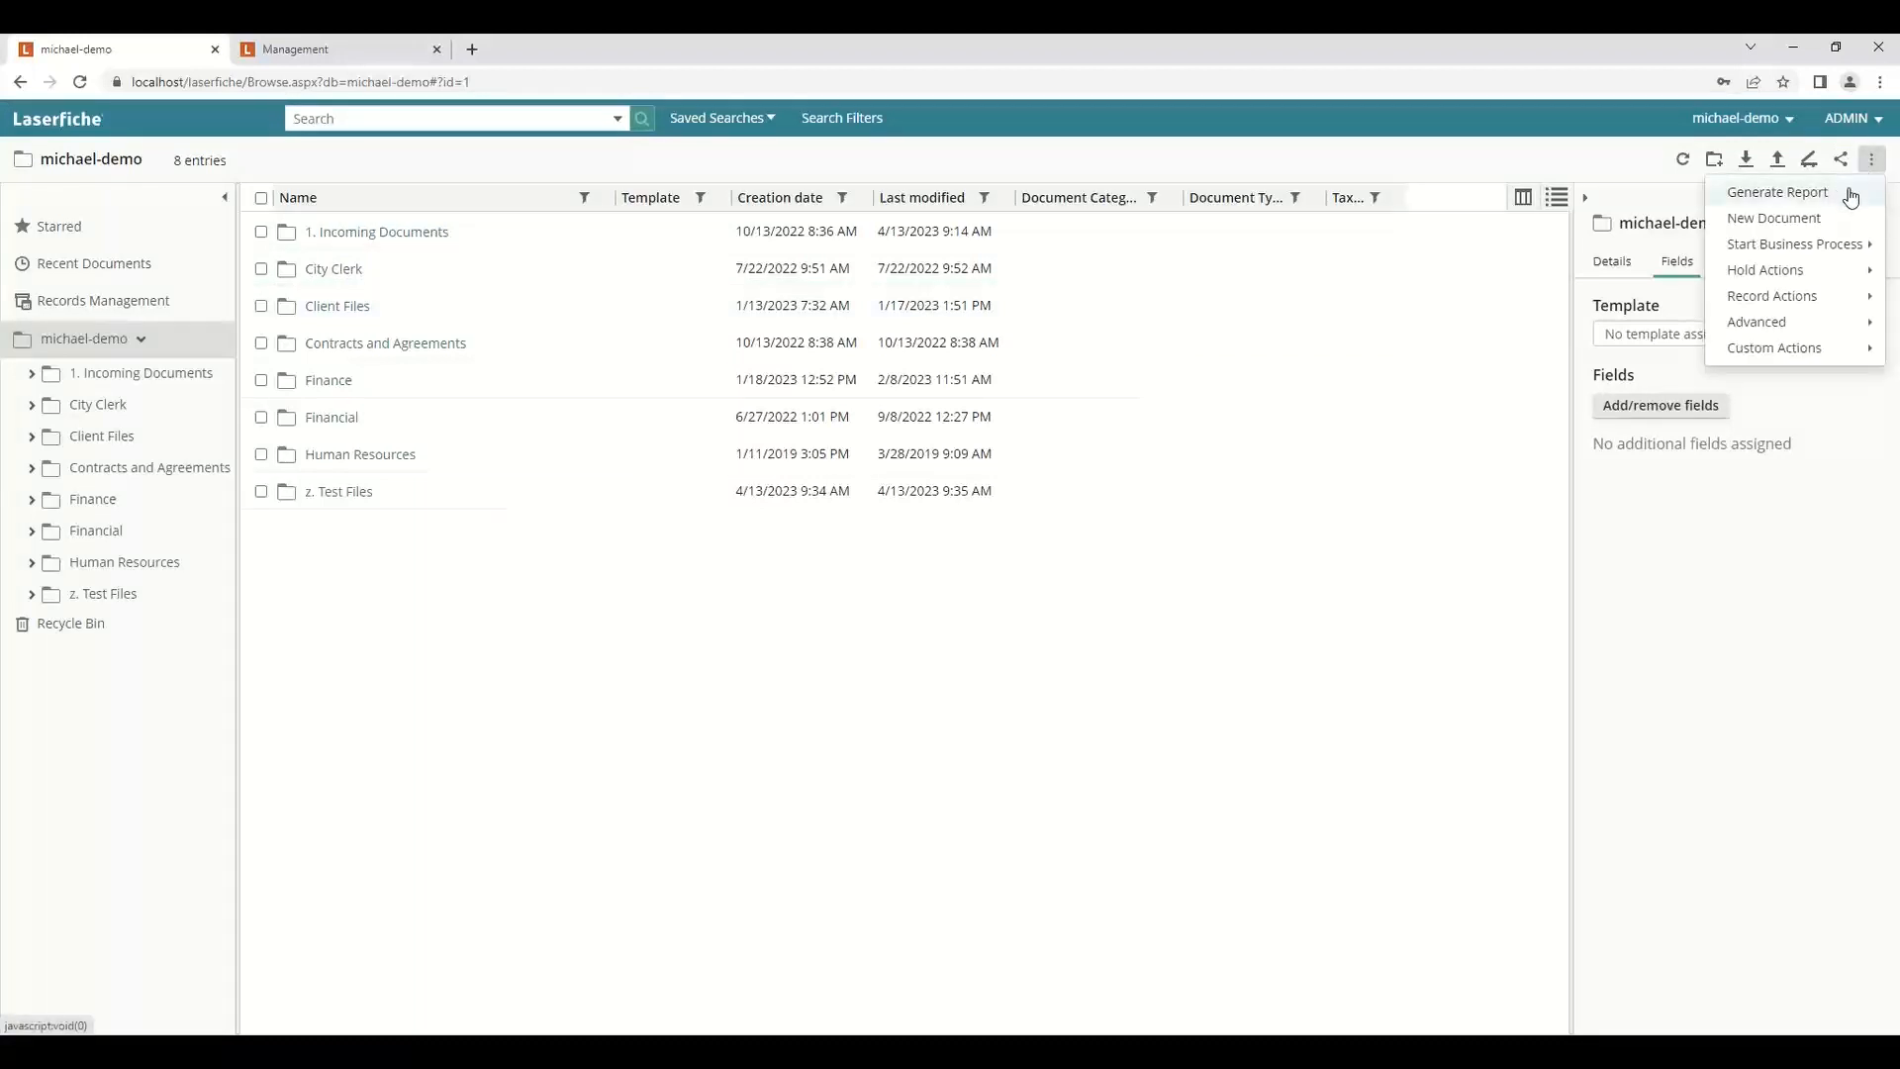
pyautogui.click(1850, 194)
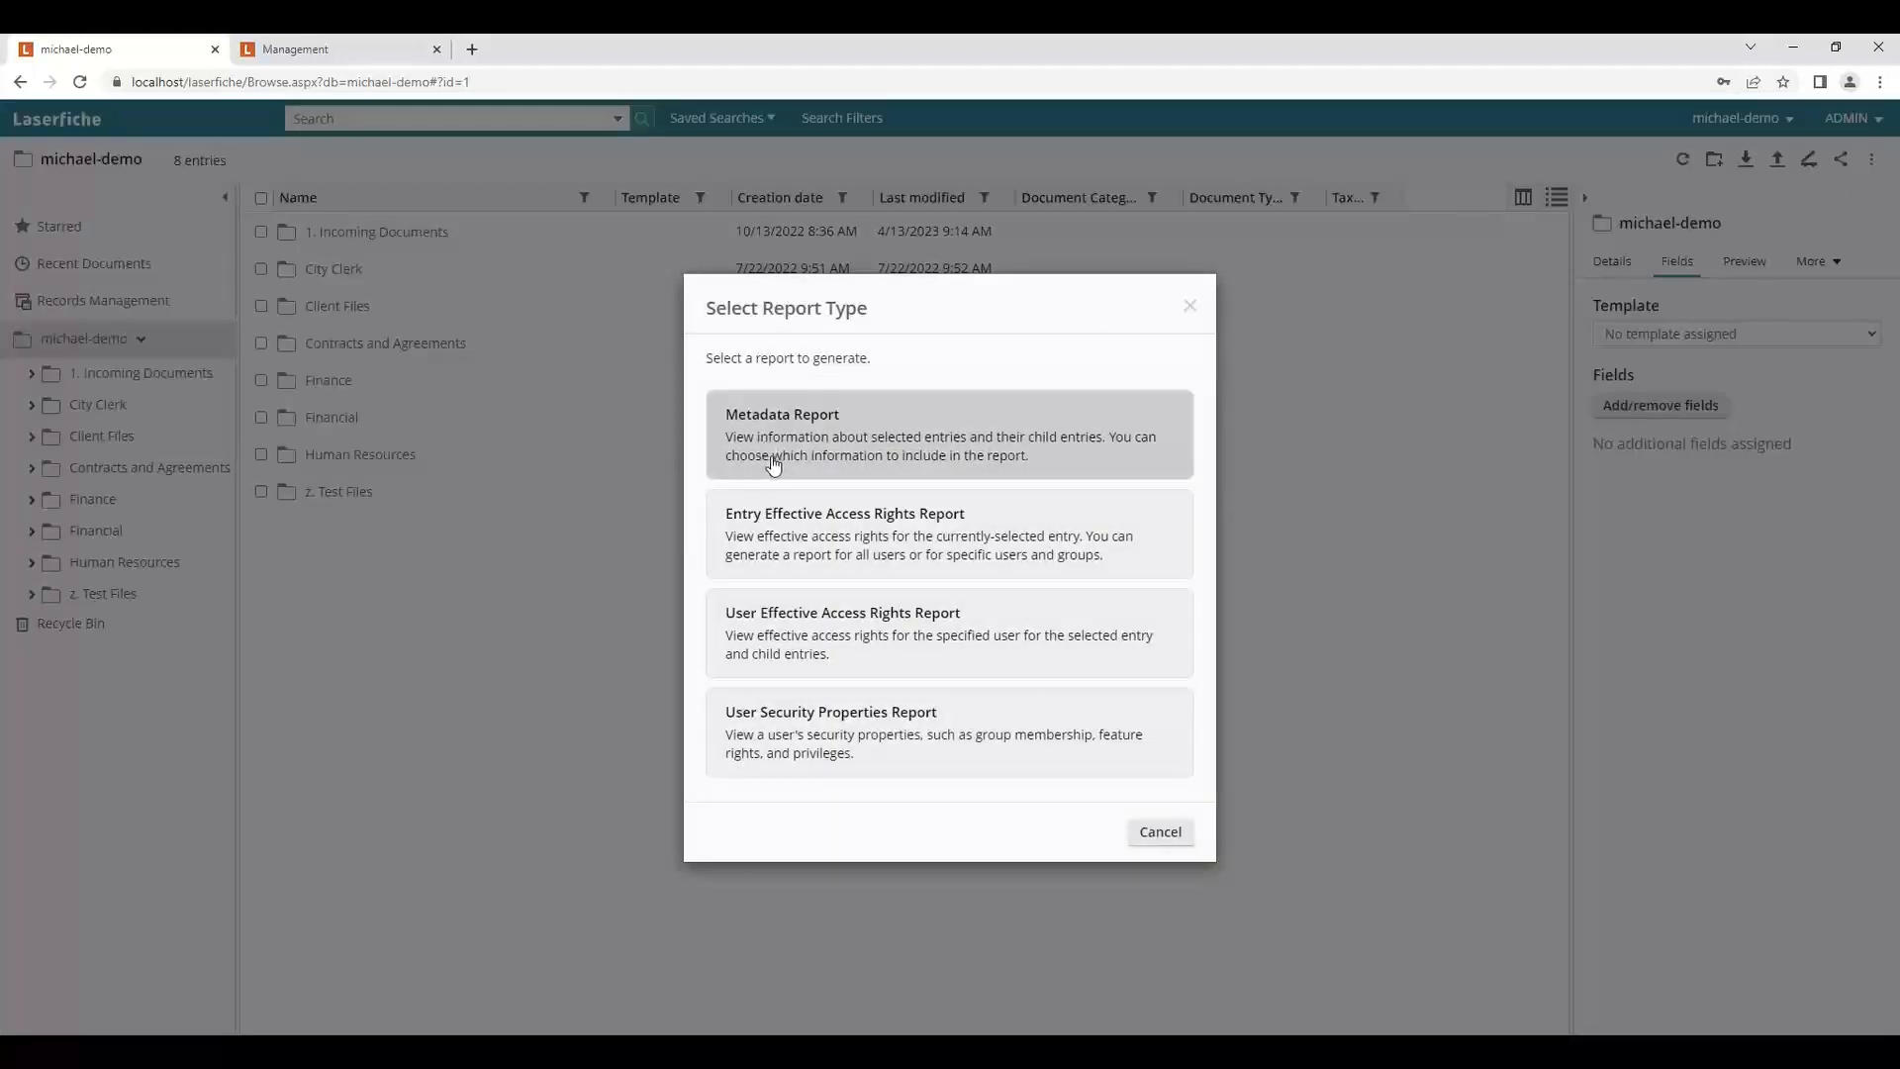
pyautogui.click(981, 444)
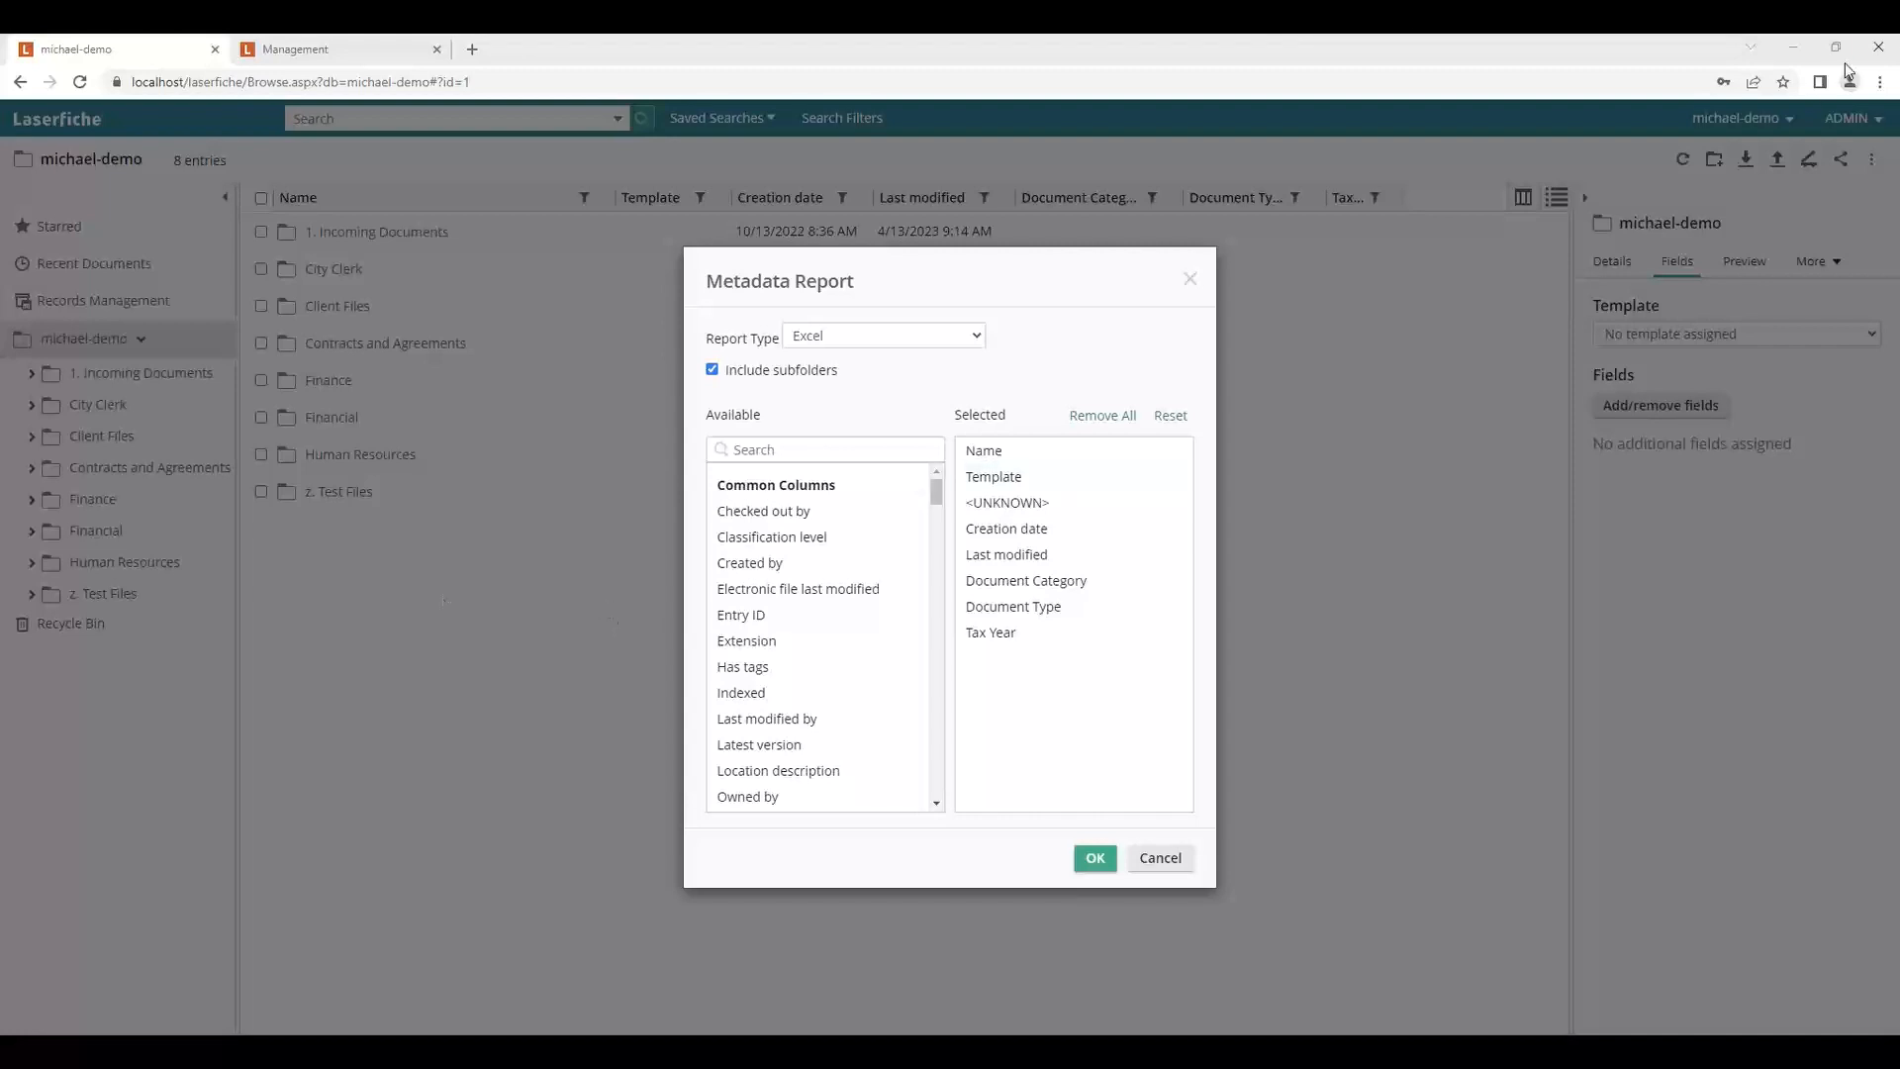
# Dismiss the Metadata Report dialog and minimize the browser and desktop client windows.
pyautogui.click(1795, 53)
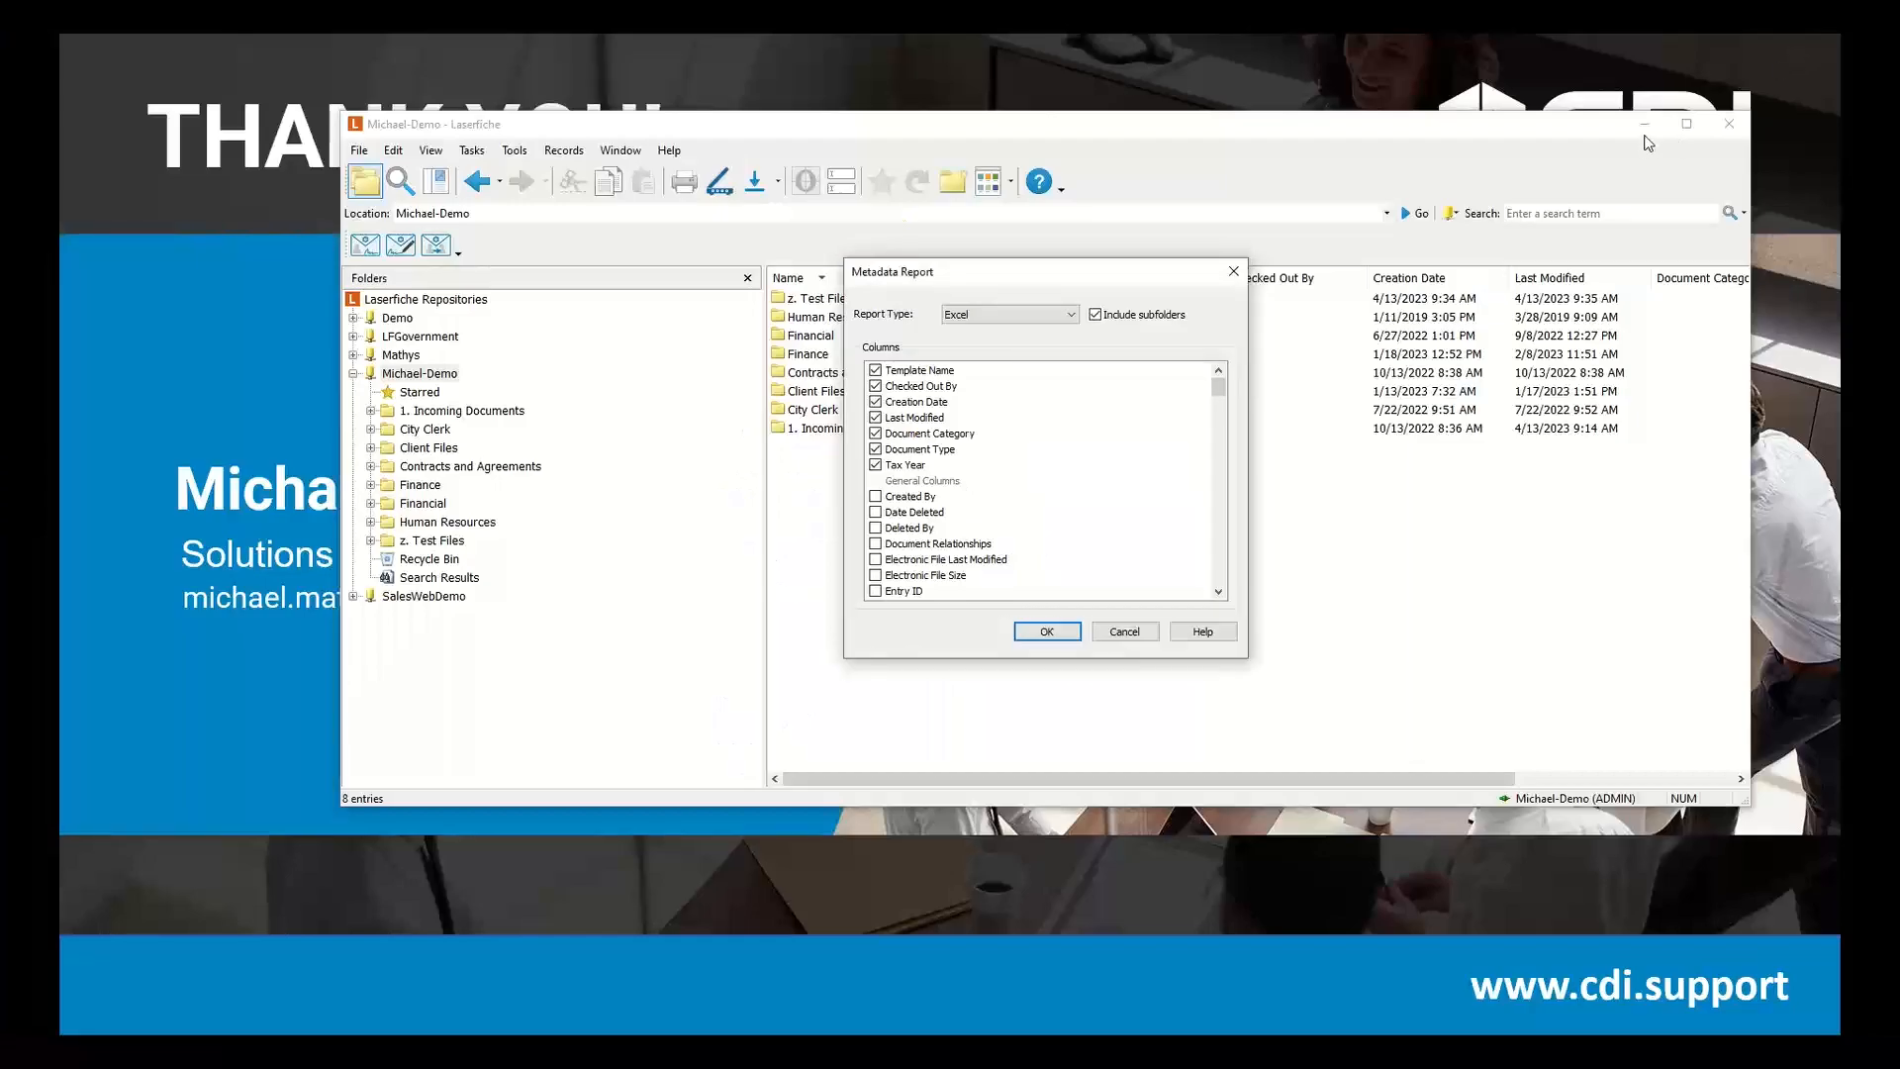
pyautogui.click(1655, 129)
pyautogui.press('Escape')
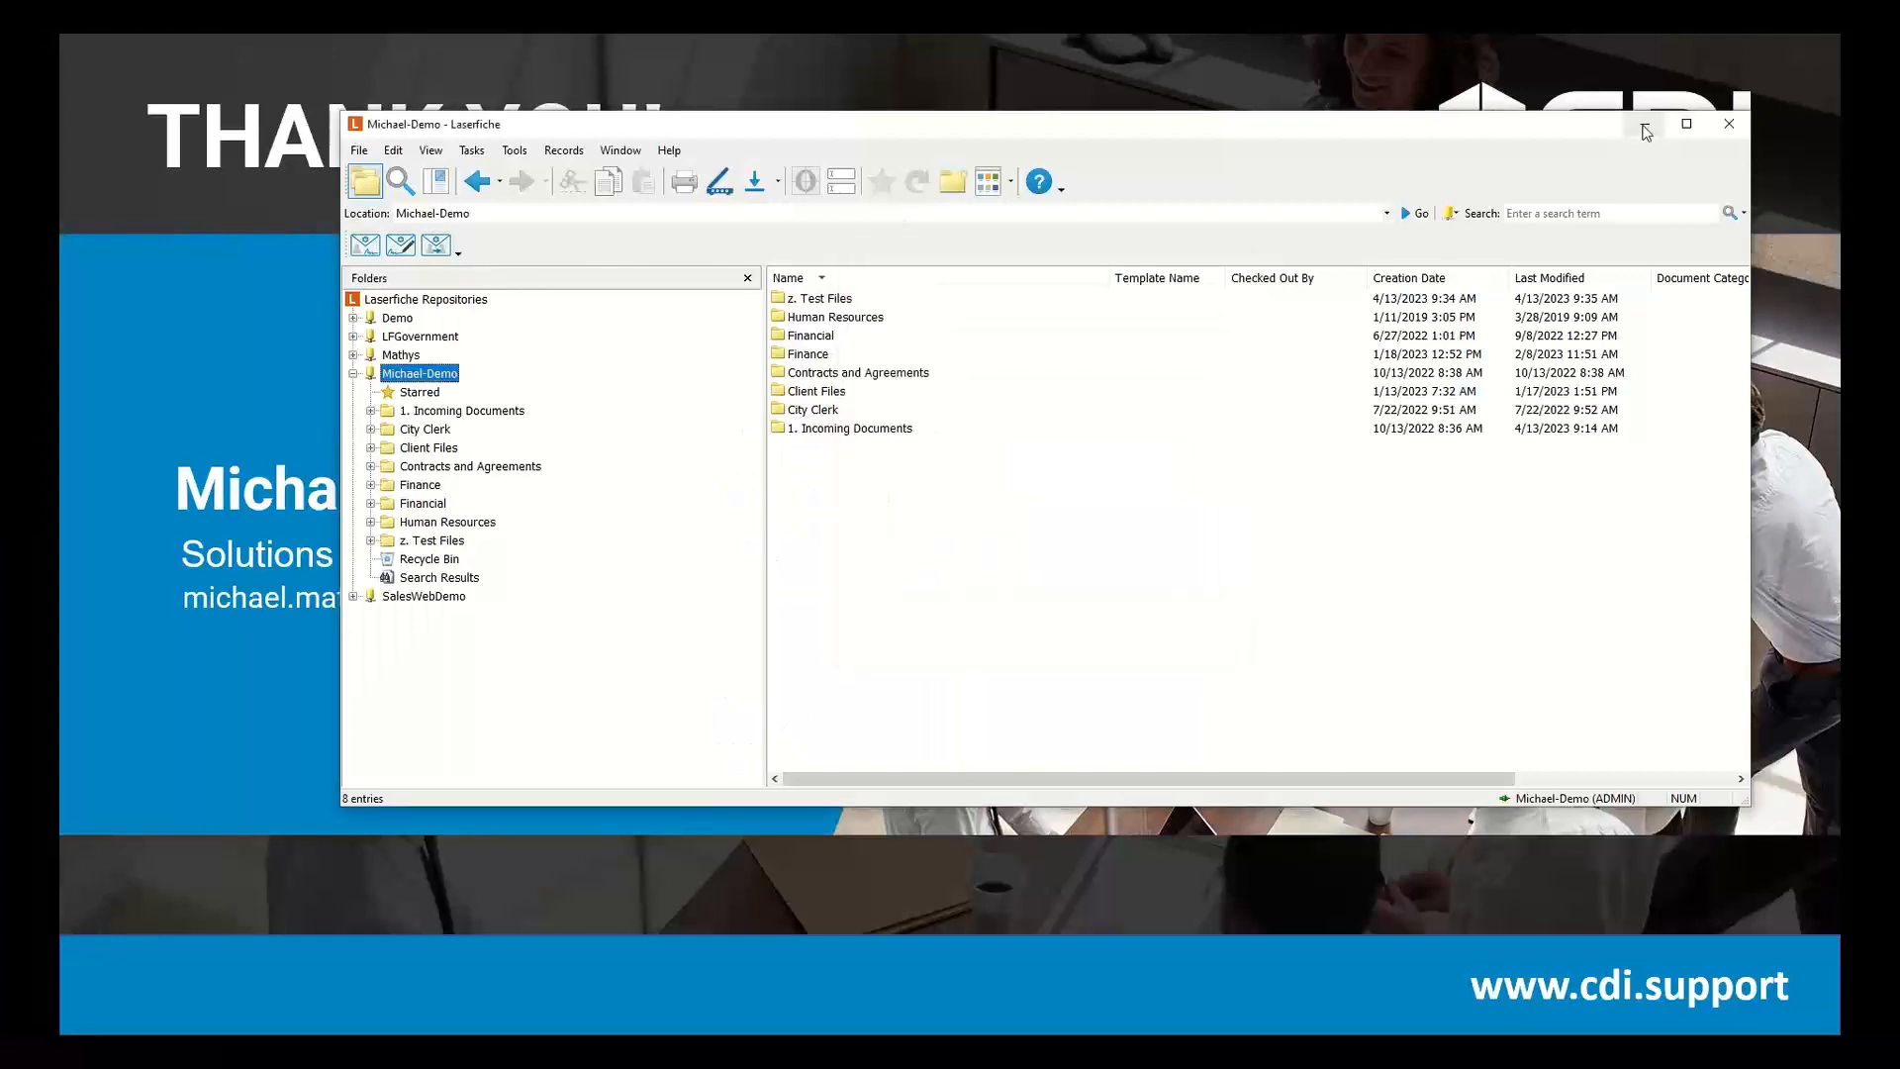
pyautogui.click(1645, 125)
pyautogui.click(1646, 132)
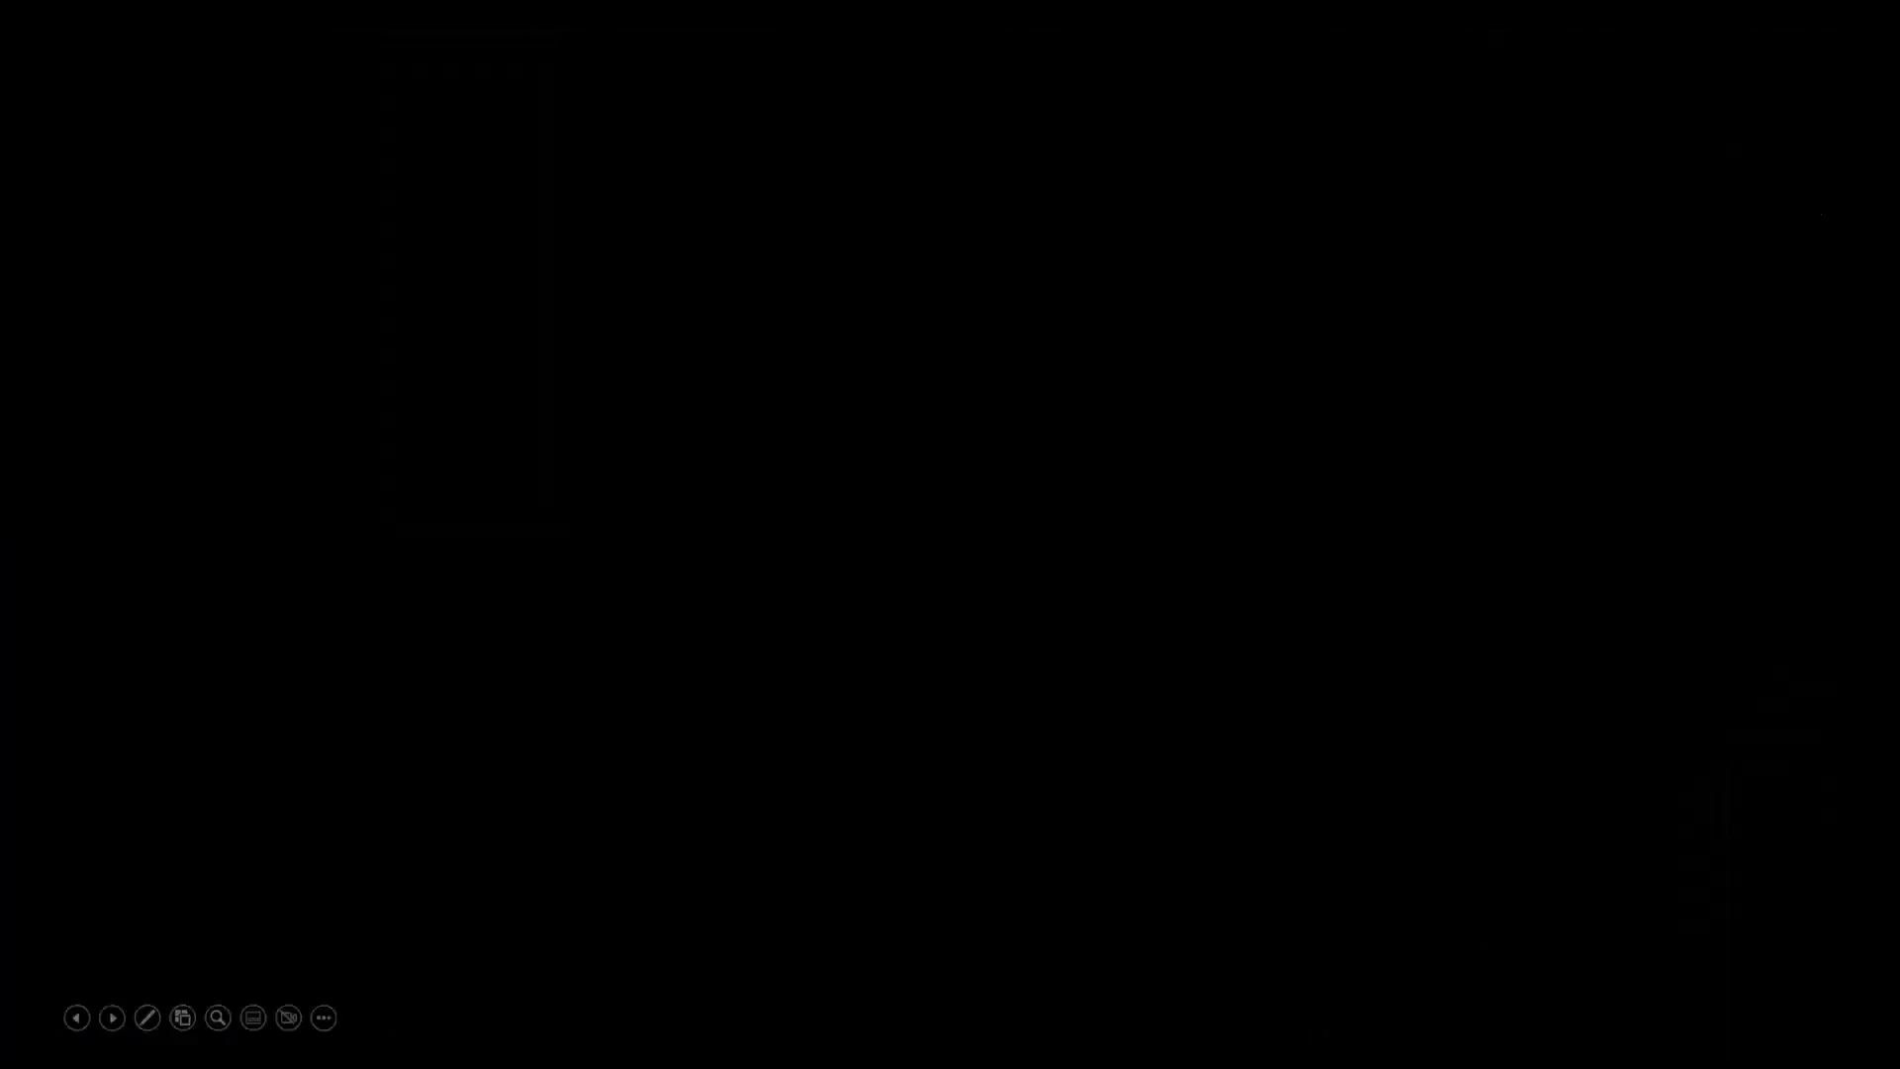
pyautogui.press('Left')
pyautogui.press('Left')
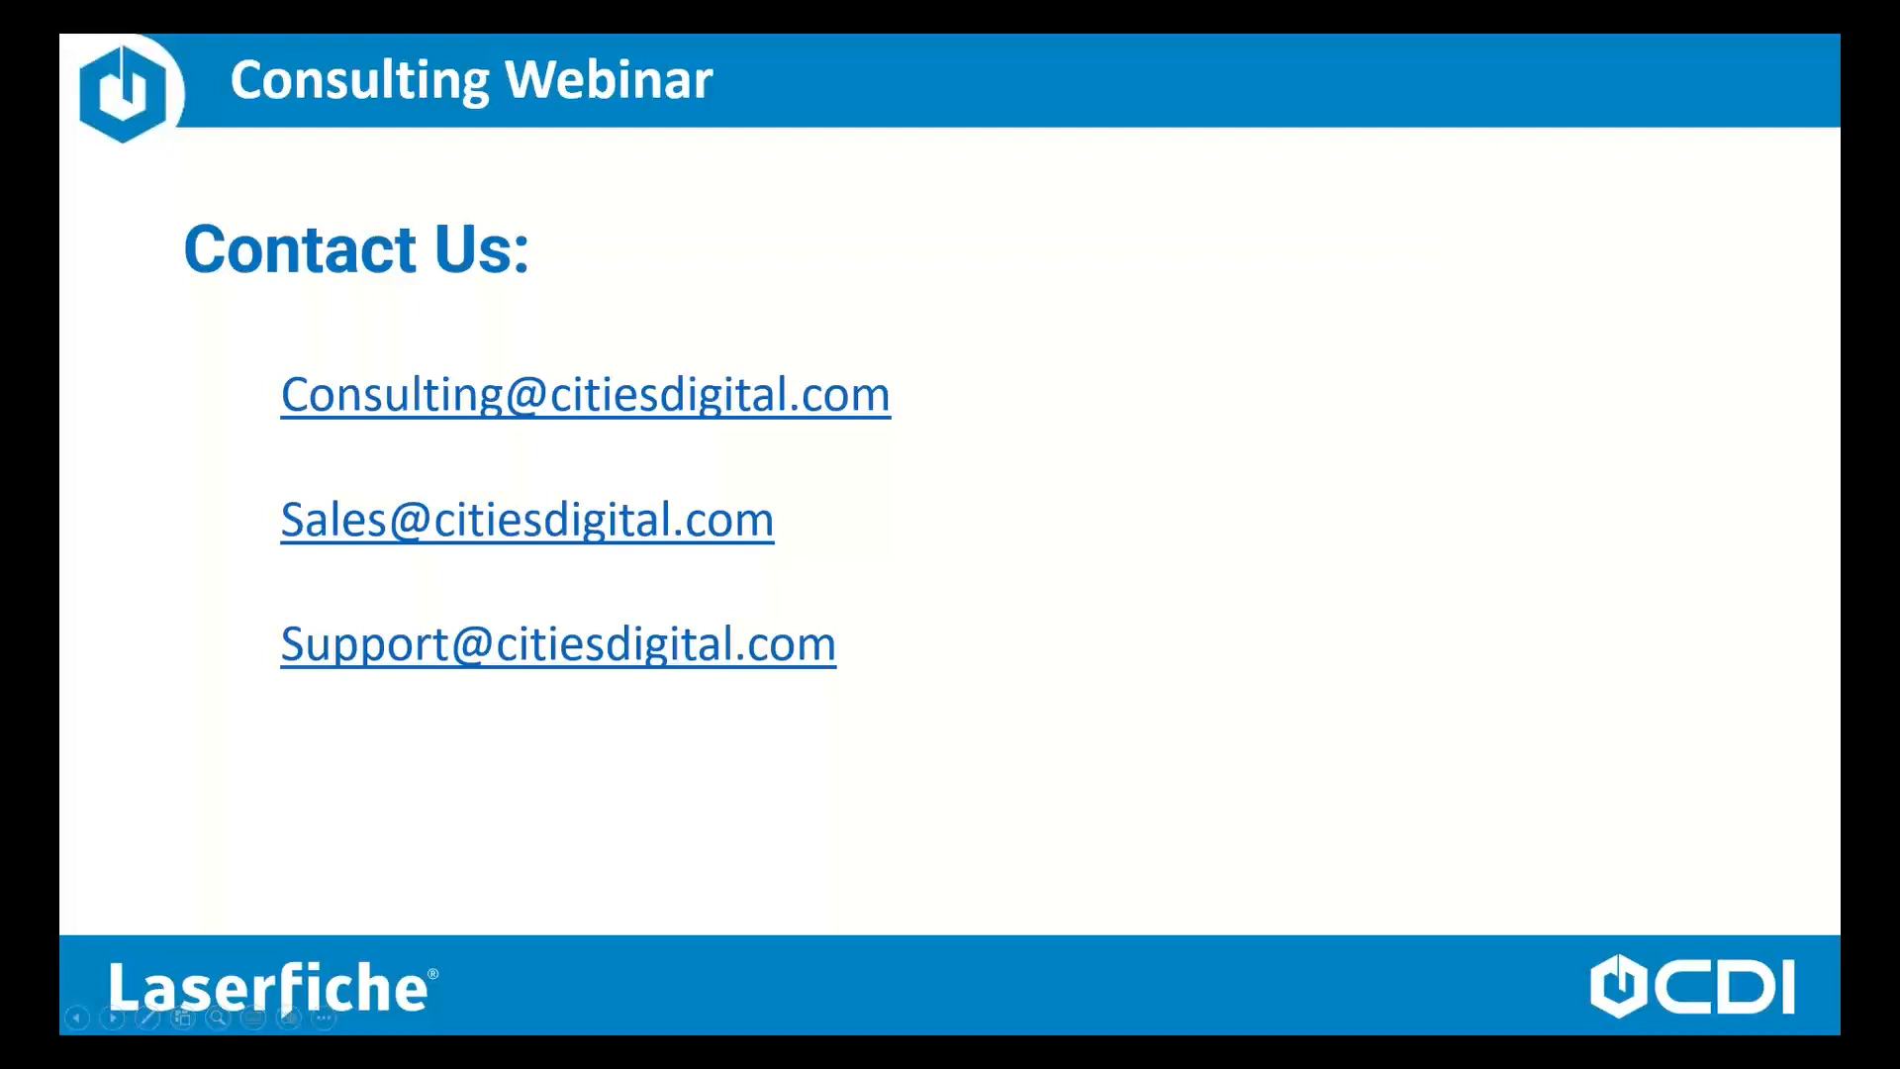